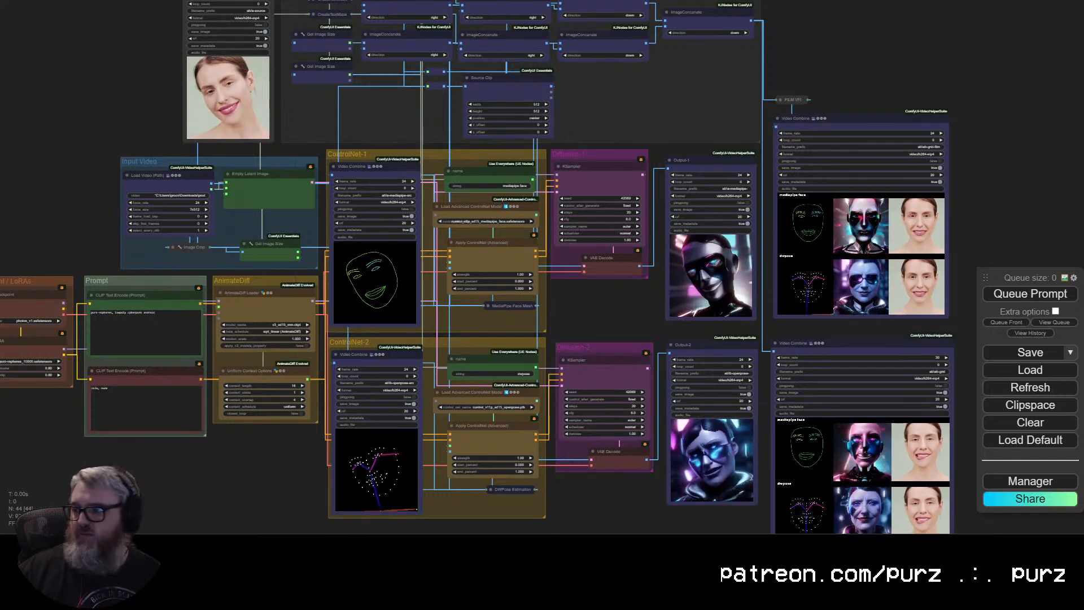
mouse_move(614, 330)
mouse_down()
mouse_move(614, 317)
mouse_move(601, 332)
mouse_up()
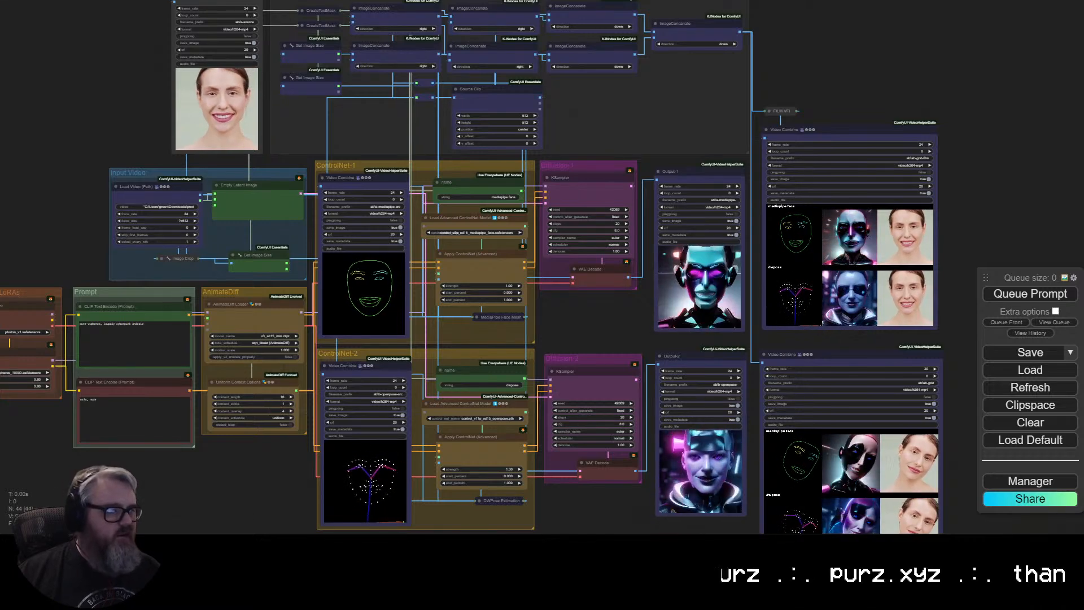
click(936, 547)
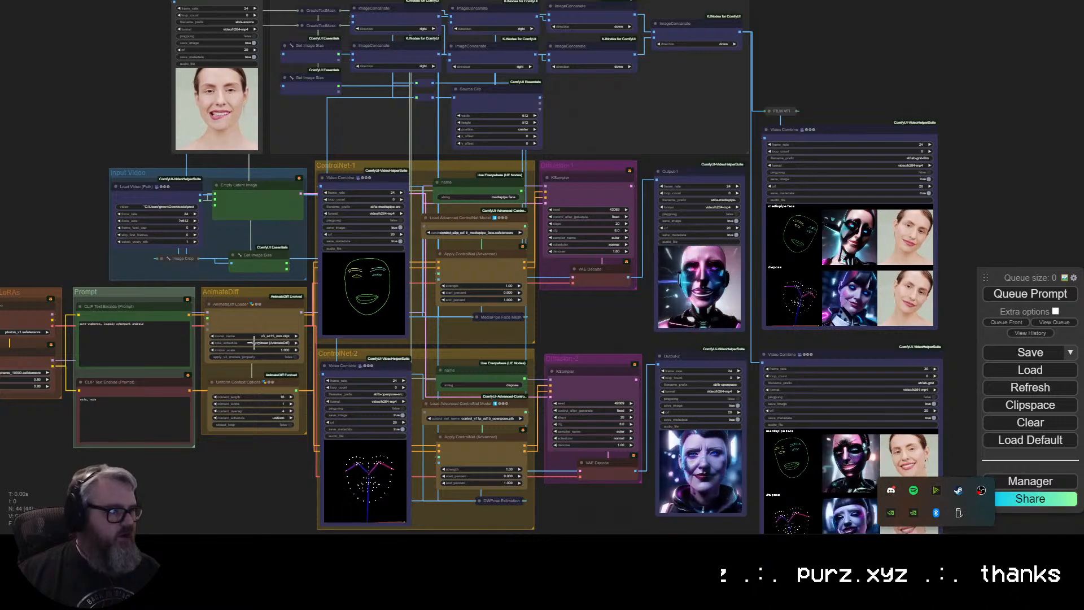
click(600, 306)
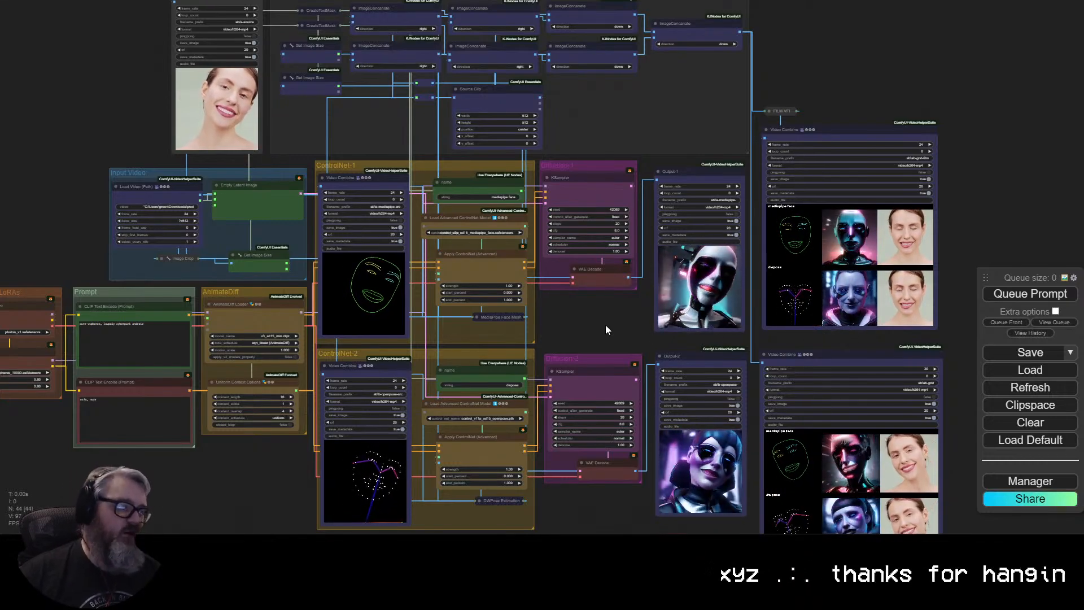
Examine the mediapipe face and dwpose comparison grids in the two final Video Combine previews, next to the source video.
drag(959, 298, 740, 281)
scroll(740, 281, up, 2)
scroll(740, 281, up, 10)
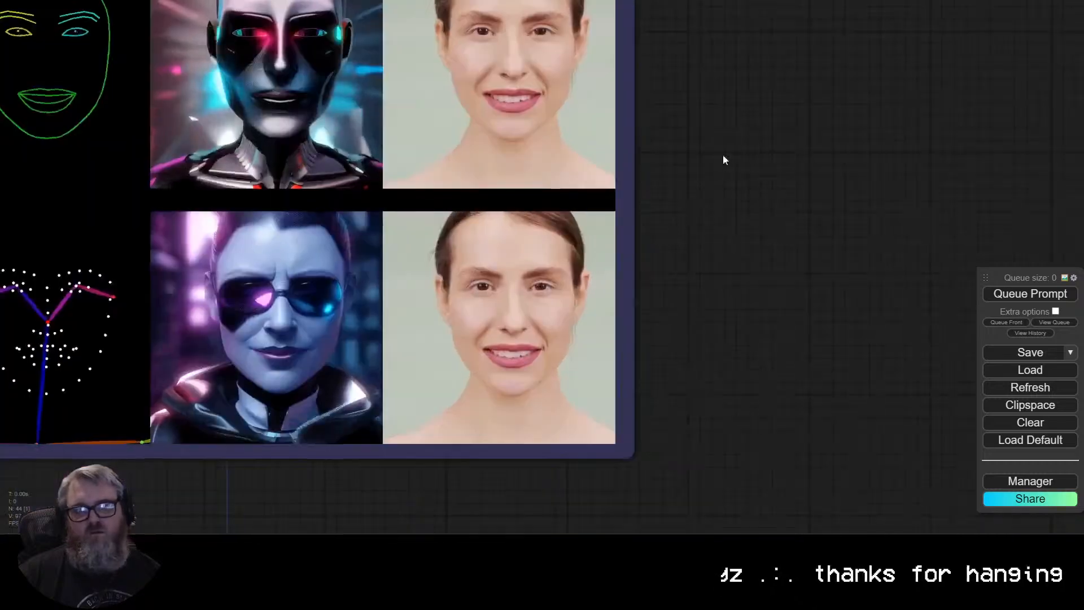
drag(723, 160, 894, 73)
scroll(948, 217, down, 2)
scroll(894, 74, down, 4)
drag(895, 494, 918, 31)
scroll(919, 31, up, 1)
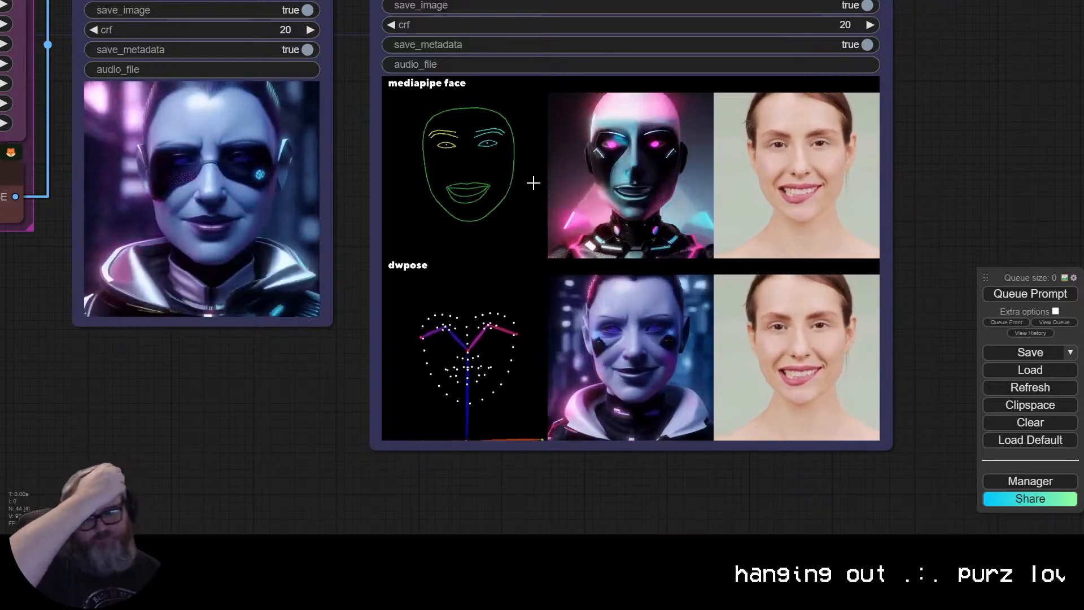
scroll(324, 321, down, 5)
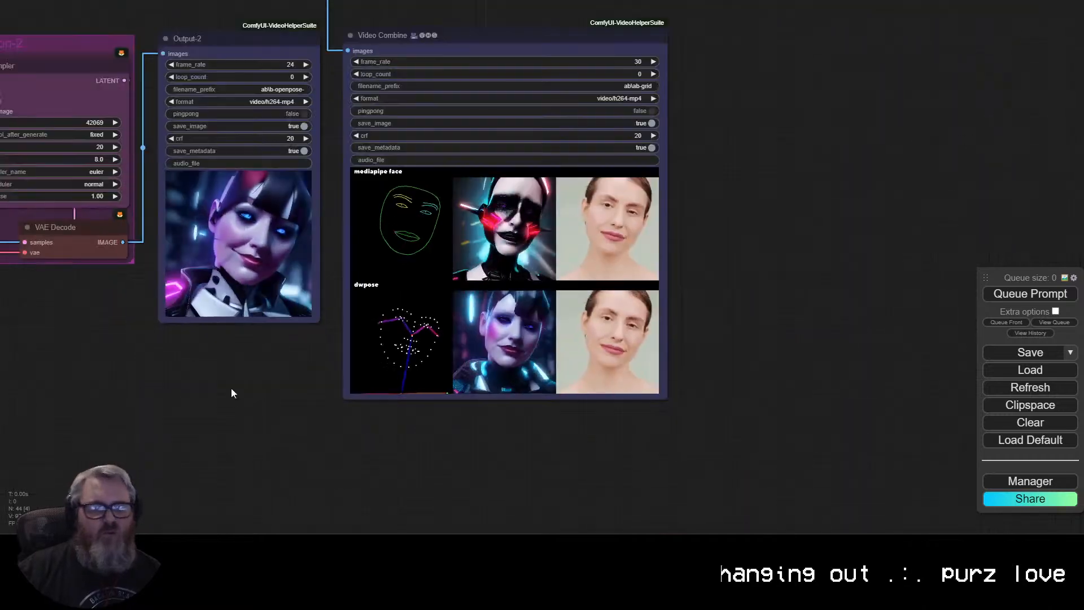
drag(232, 387, 259, 470)
scroll(415, 472, up, 2)
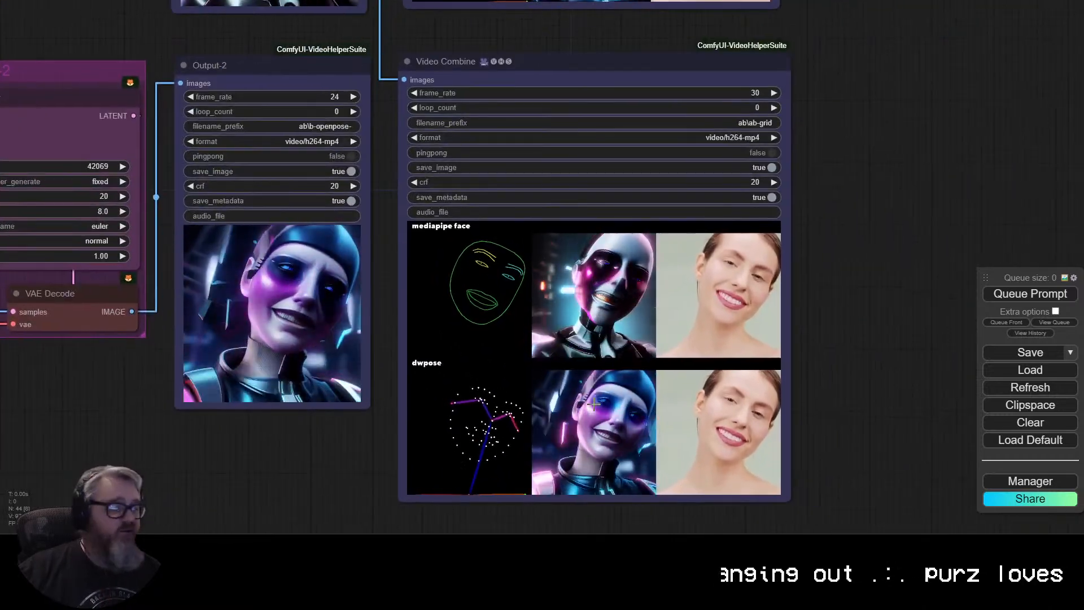
scroll(497, 287, up, 2)
scroll(551, 294, down, 1)
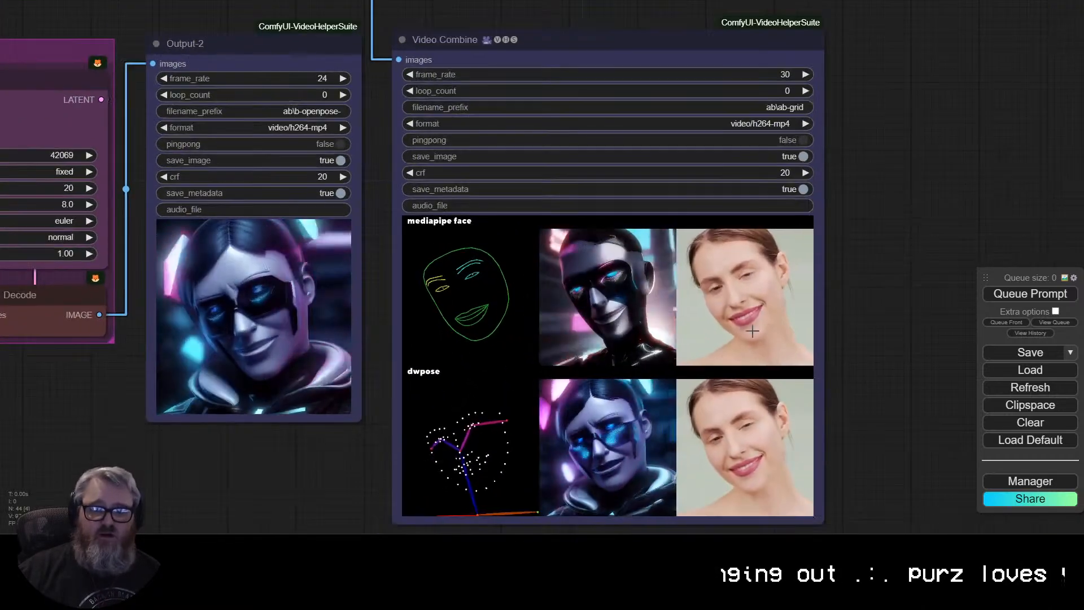
drag(852, 371, 879, 295)
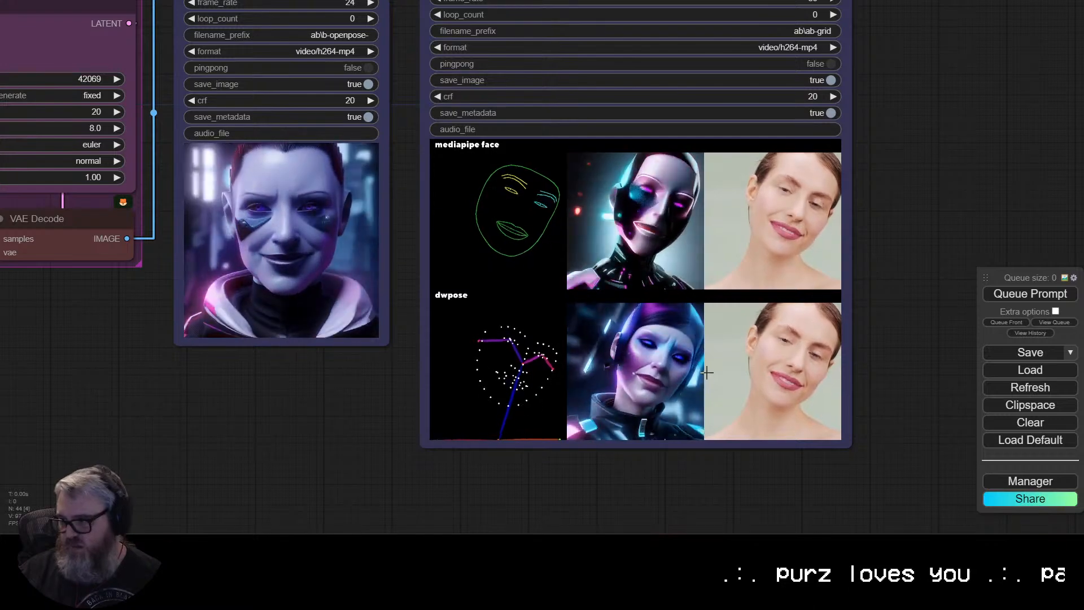
Save the current workflow to a file and clear all nodes from the canvas.
scroll(446, 423, down, 6)
scroll(319, 446, down, 4)
drag(282, 435, 607, 507)
scroll(650, 501, down, 1)
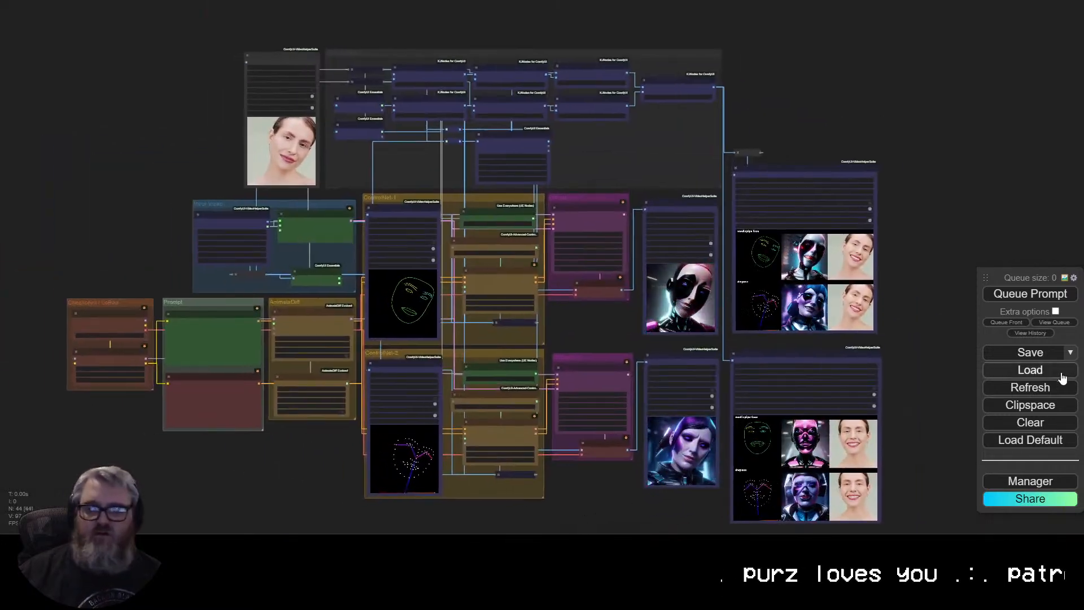
click(1026, 353)
click(593, 87)
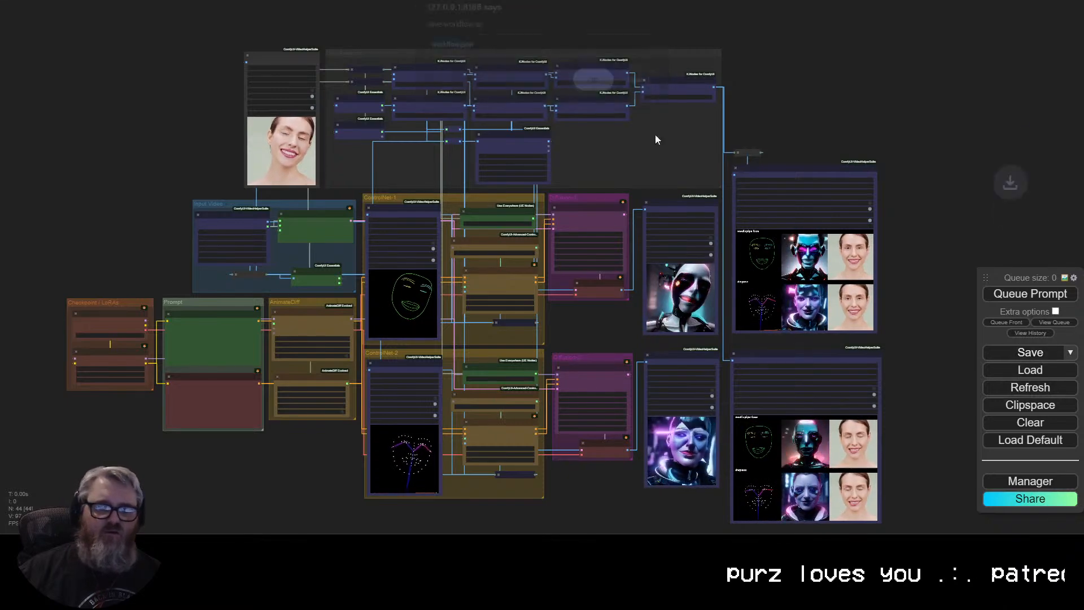
click(1001, 423)
click(583, 64)
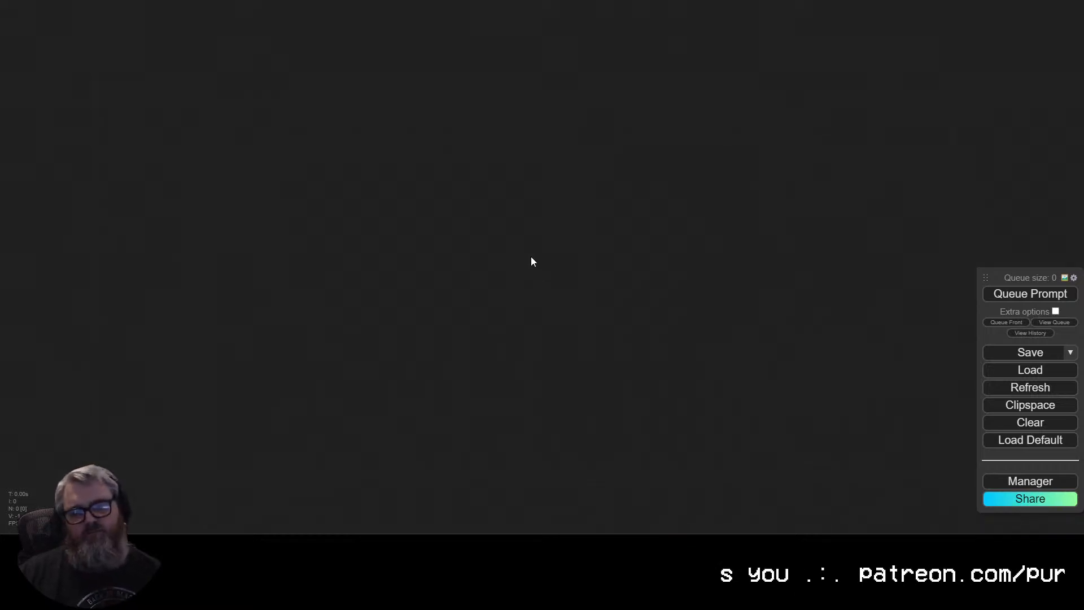
Add a KSampler node to the empty canvas and place it up and to the left of the middle.
double_click(473, 230)
text(ksampler)
key(Return)
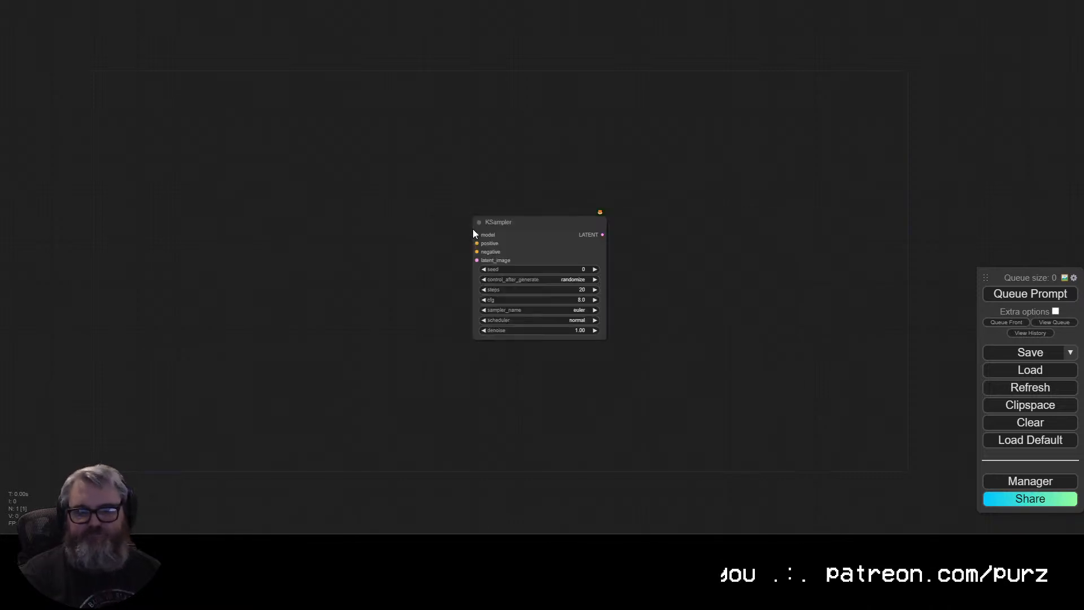
drag(501, 223, 429, 144)
Add a VAE Decode node fed by the KSampler's LATENT output and place it beside the sampler.
drag(532, 156, 591, 131)
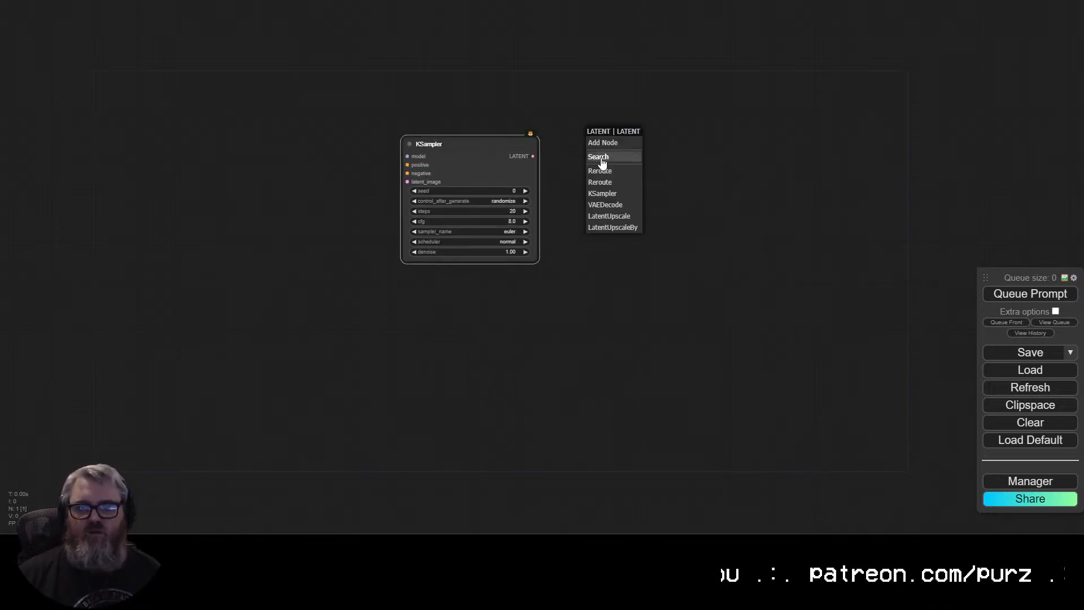
click(605, 204)
scroll(601, 199, up, 8)
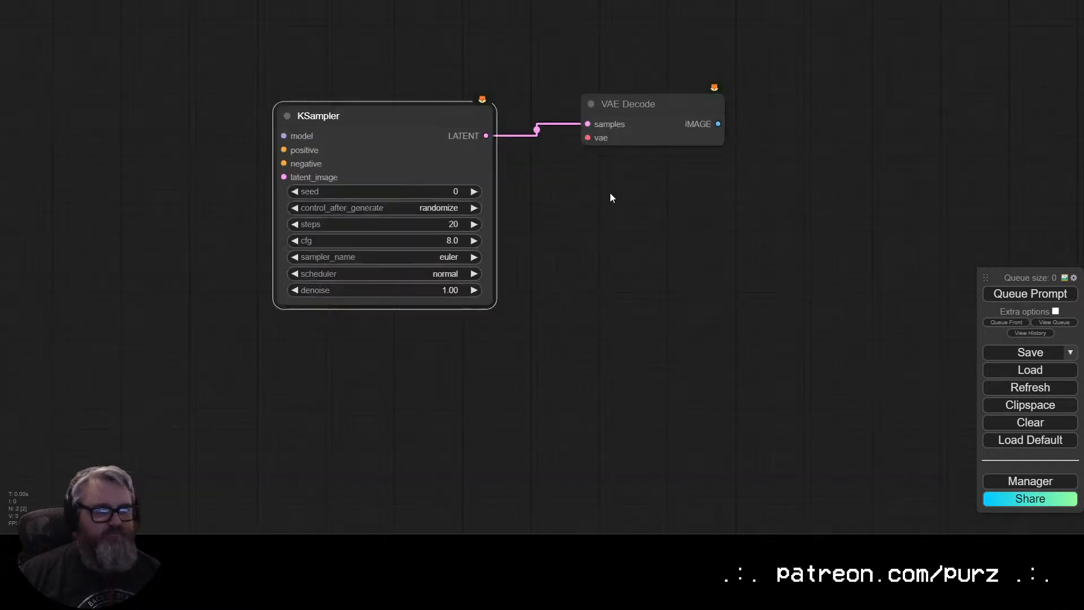
drag(594, 149, 550, 150)
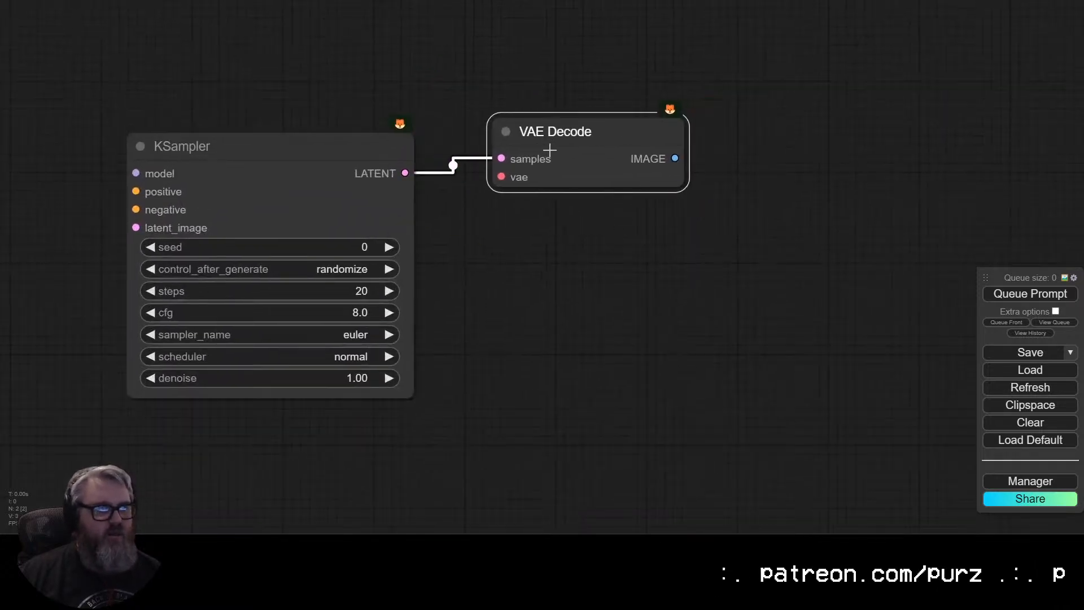
Add a Save Image node connected to the VAE Decode's IMAGE output.
drag(675, 158, 758, 136)
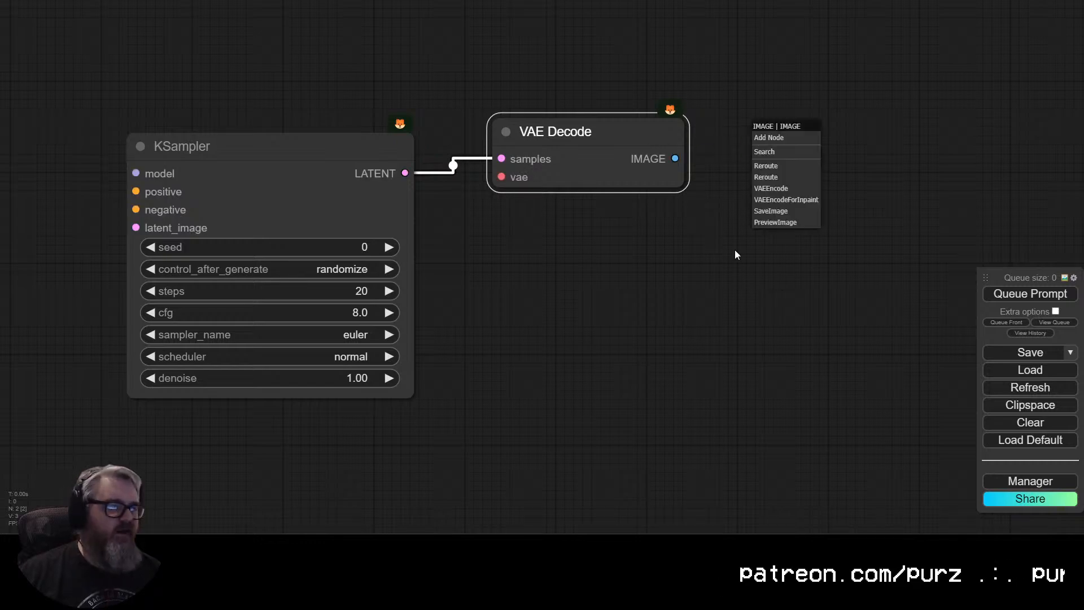
click(768, 213)
drag(769, 218, 644, 272)
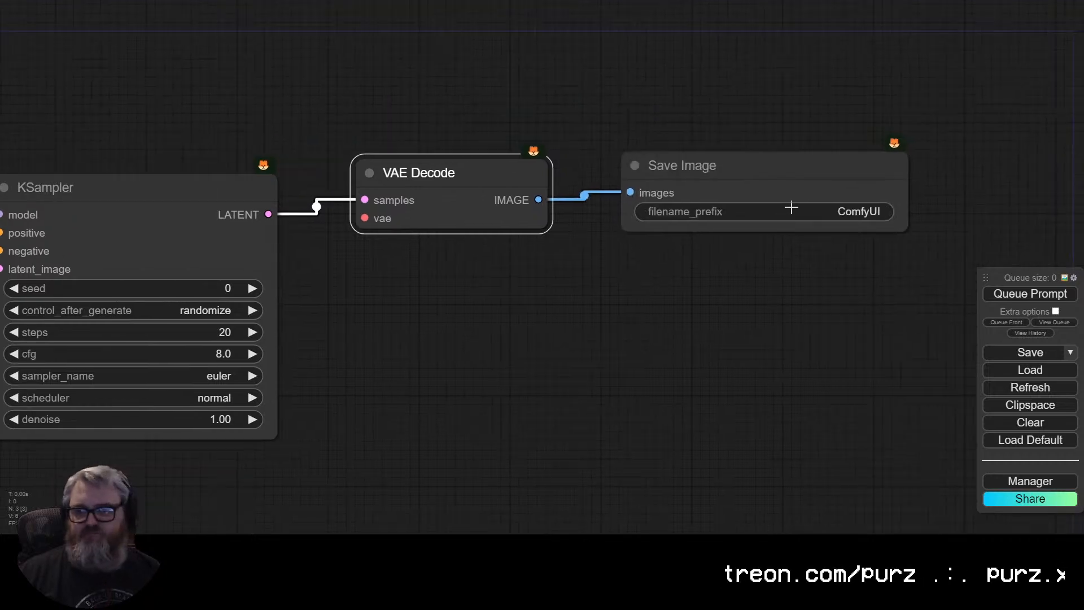
Arrange the nodes in a row, with VAE Decode raised between the KSampler and the Save Image node.
scroll(581, 316, down, 1)
drag(580, 316, 666, 271)
drag(824, 135, 812, 186)
click(602, 137)
drag(601, 137, 603, 117)
drag(653, 324, 723, 287)
drag(869, 142, 858, 132)
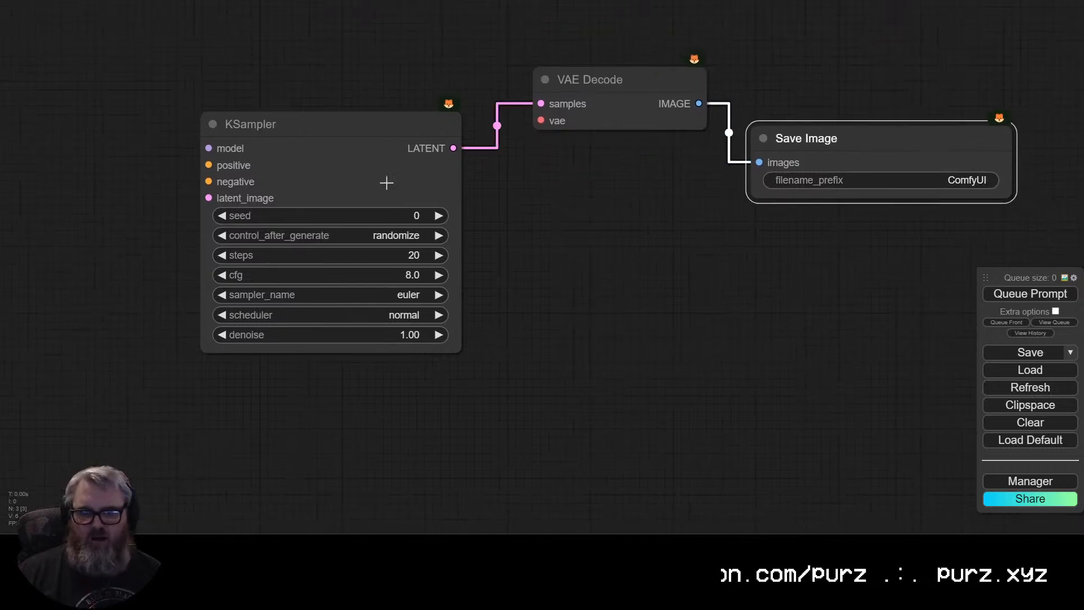
mouse_move(366, 149)
mouse_down()
mouse_move(377, 164)
mouse_move(375, 152)
mouse_up()
Add a Load Checkpoint node connected to the KSampler's model input and place it above and to the left of the sampler.
scroll(590, 258, down, 3)
drag(600, 259, 835, 255)
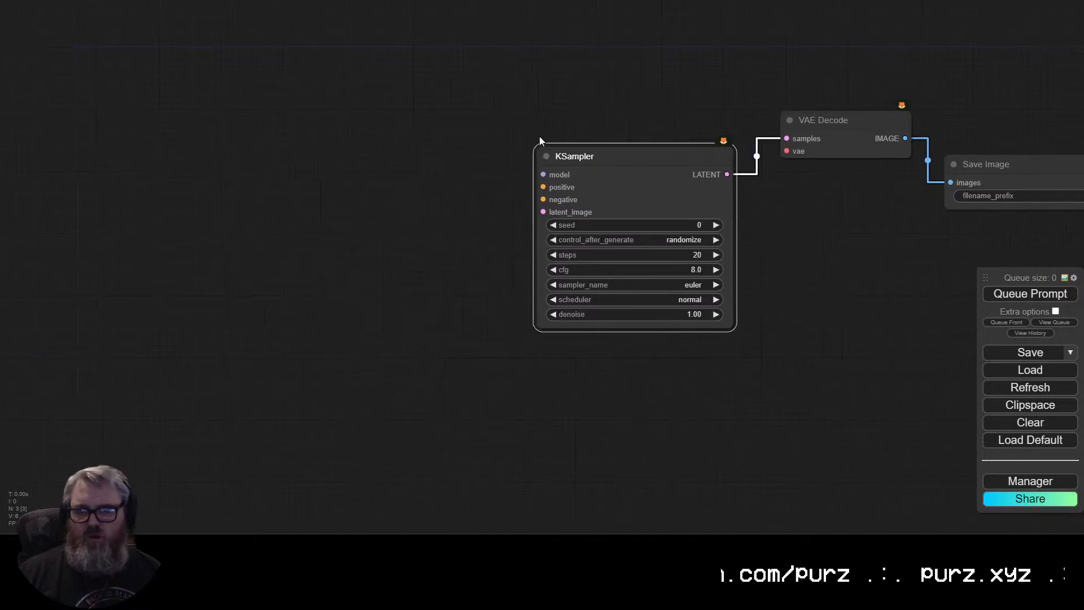
drag(516, 170, 327, 118)
click(355, 182)
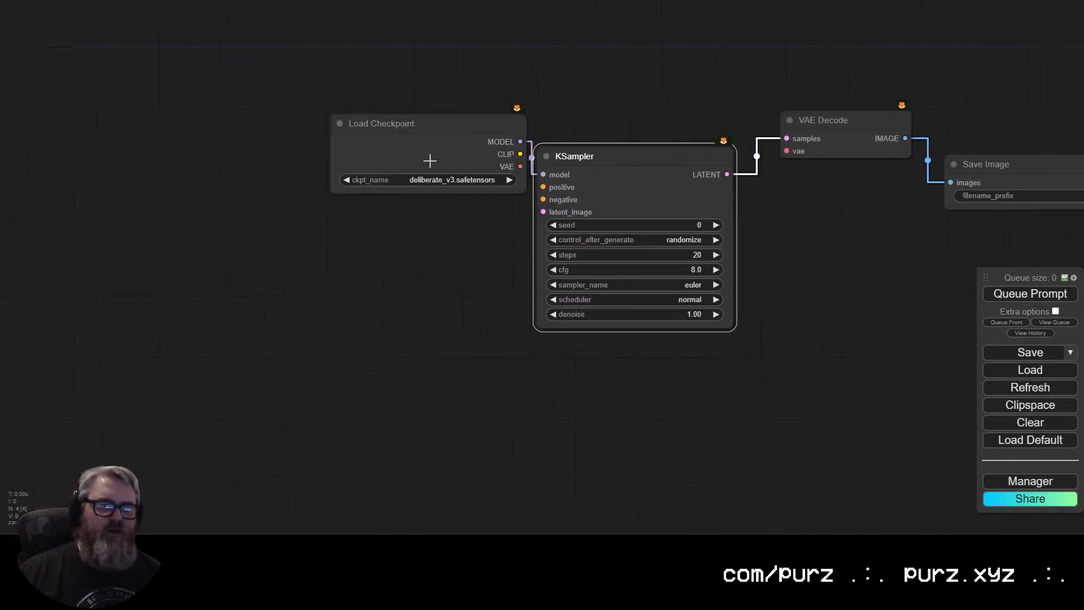
drag(431, 164, 292, 59)
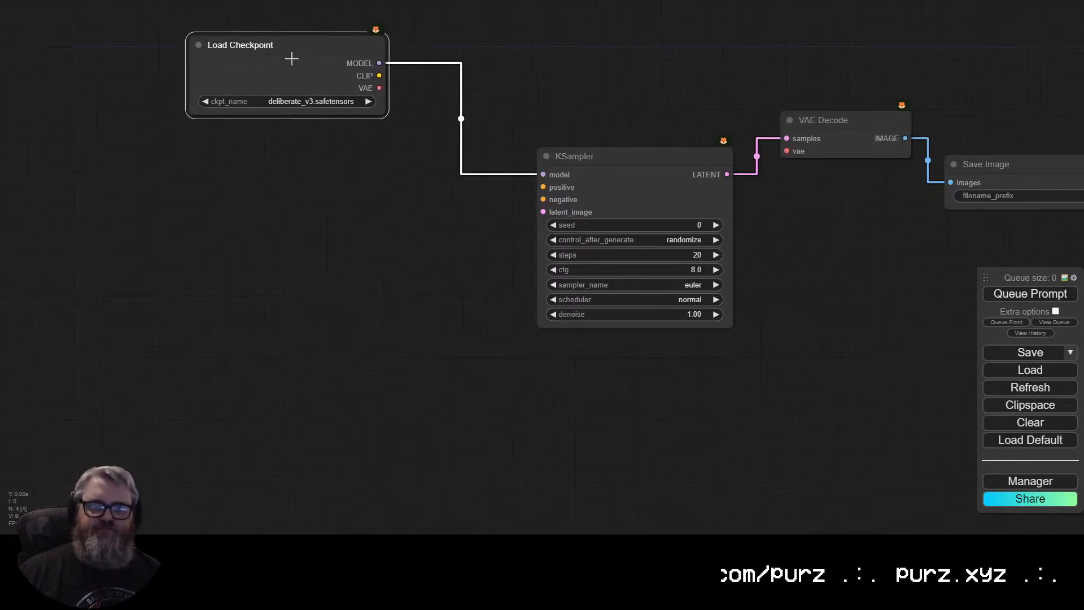
Choose photon_v1.safetensors as the checkpoint and move the Load Checkpoint node further away from the KSampler.
click(290, 103)
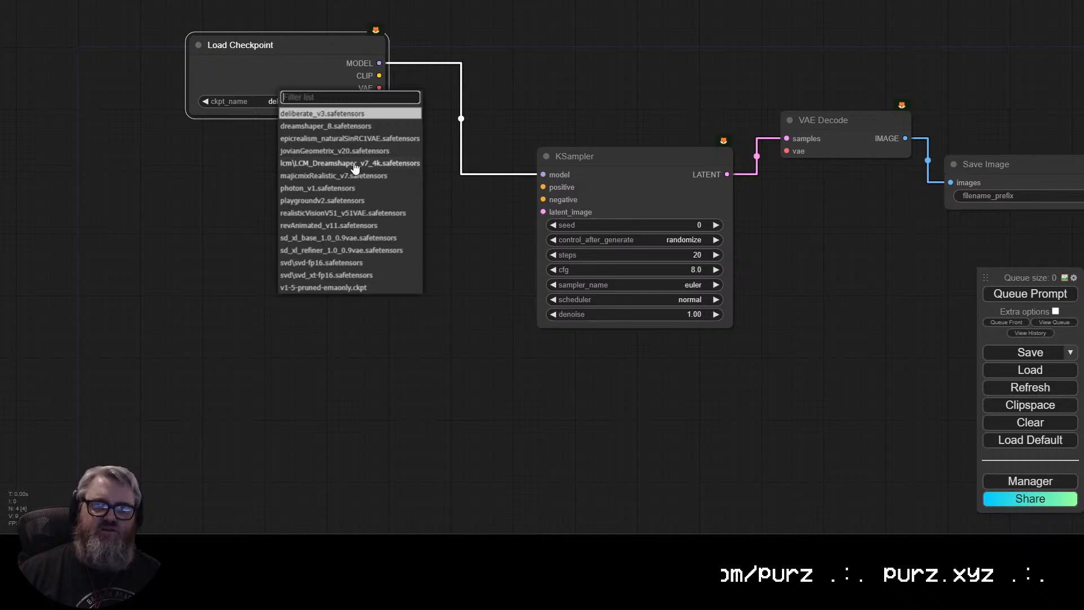
click(332, 188)
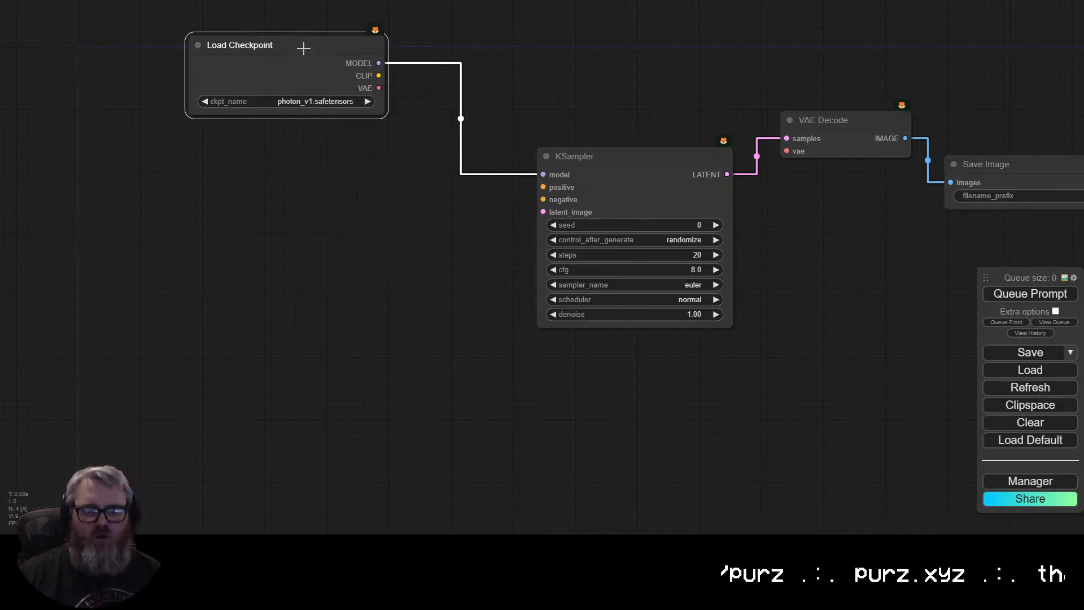
drag(304, 49, 120, 68)
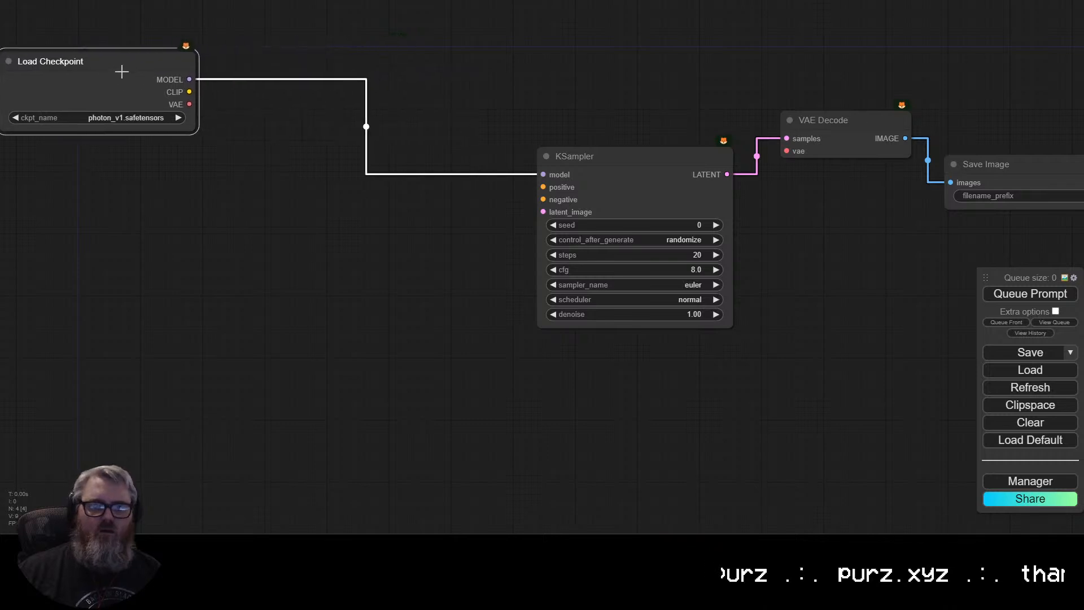
Add two CLIP Text Encode nodes fed by the checkpoint's CLIP output and stack them below the Load Checkpoint node.
drag(182, 89, 183, 89)
drag(223, 210, 139, 180)
click(263, 257)
drag(184, 89, 91, 368)
click(126, 418)
drag(218, 370, 215, 351)
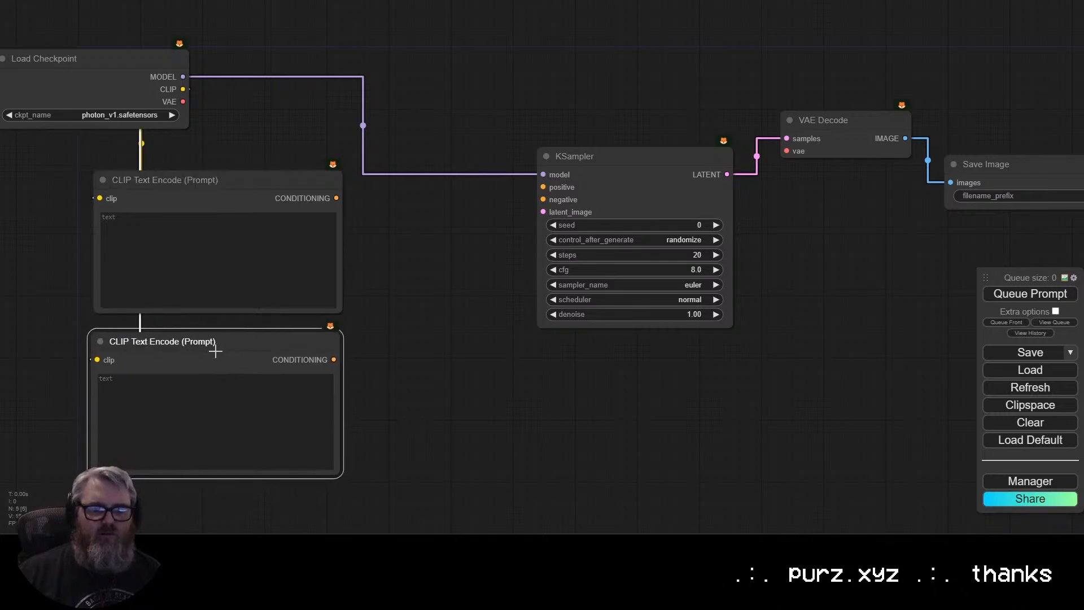
Color the upper CLIP Text Encode node green and the lower one red.
right_click(250, 179)
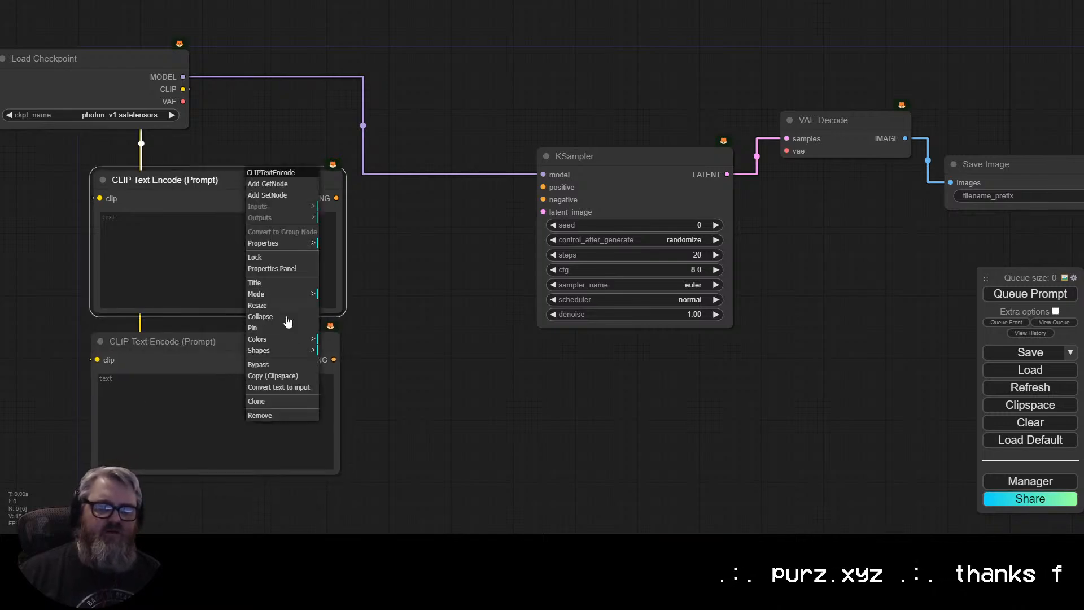
click(280, 341)
right_click(237, 349)
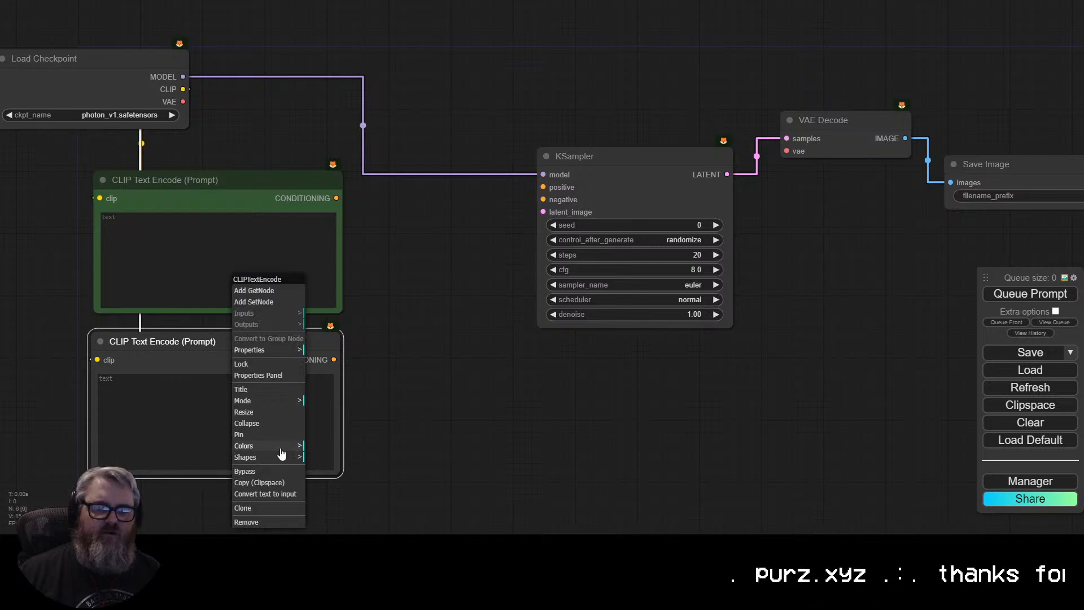
click(283, 445)
click(334, 433)
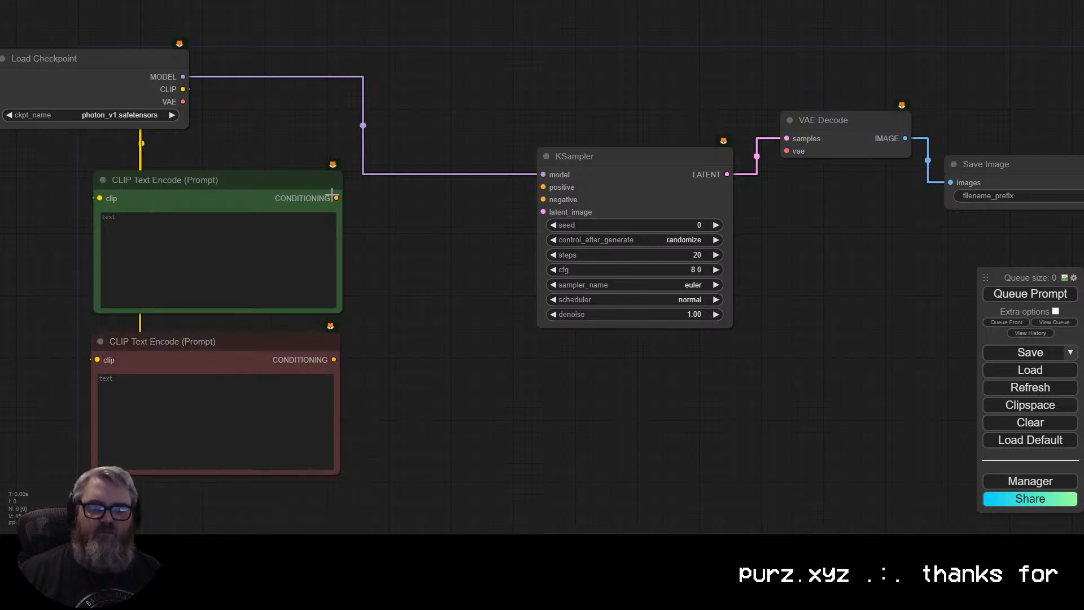
Connect the green prompt to the KSampler's positive input and the red one to negative, and enter "nsfw, nude" in the red prompt.
drag(336, 198, 543, 187)
drag(333, 359, 545, 198)
click(210, 415)
text(nsfw, nude)
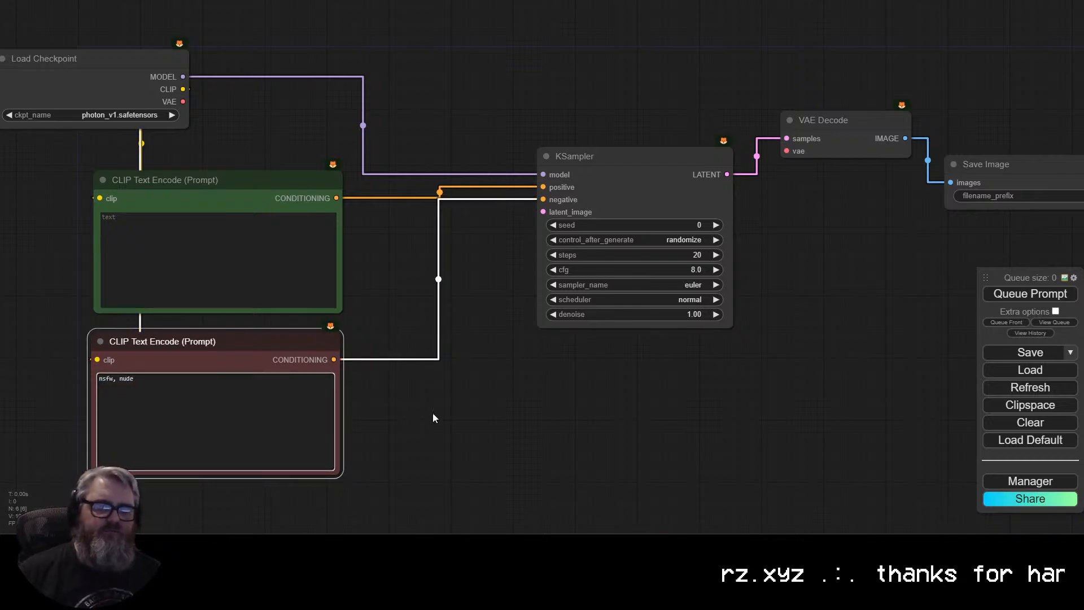
Move both CLIP Text Encode nodes together into the gap between the Load Checkpoint and KSampler nodes.
drag(510, 363, 576, 381)
shift+click(329, 203)
drag(329, 203, 480, 126)
click(522, 68)
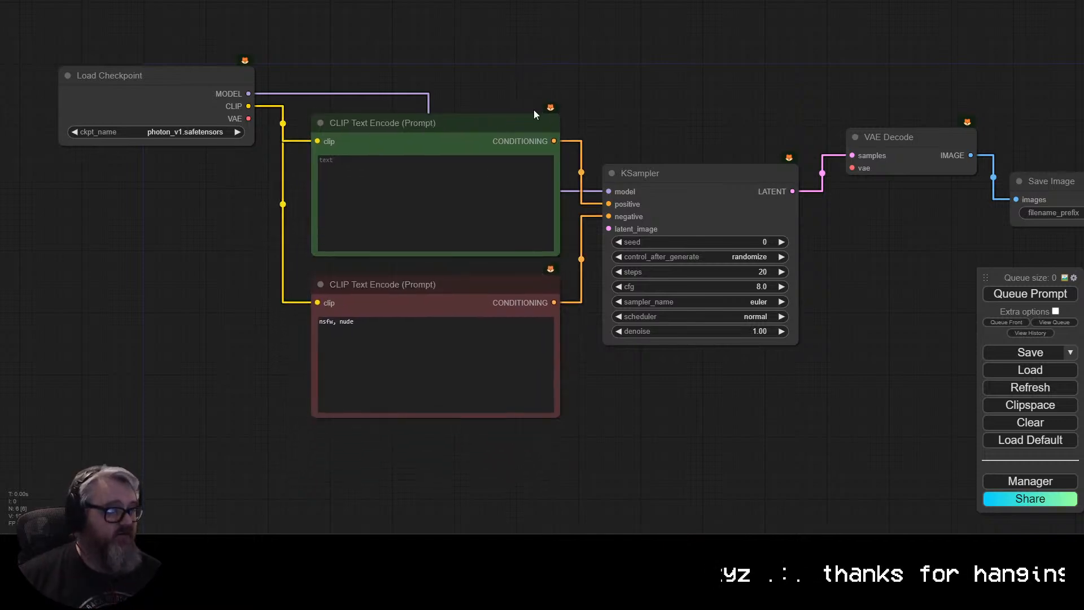
drag(579, 85, 575, 88)
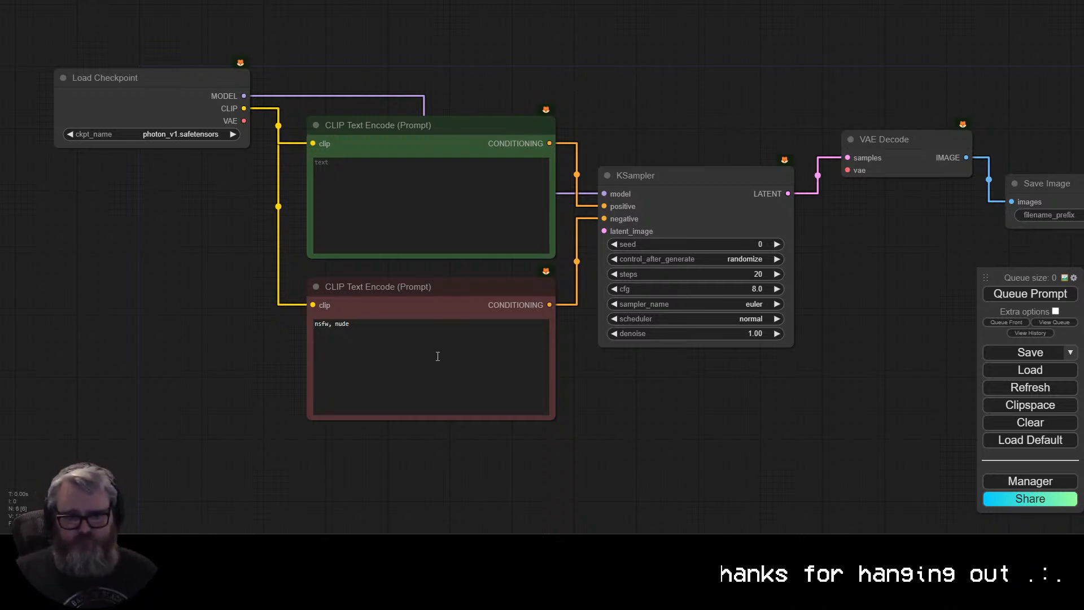
click(456, 197)
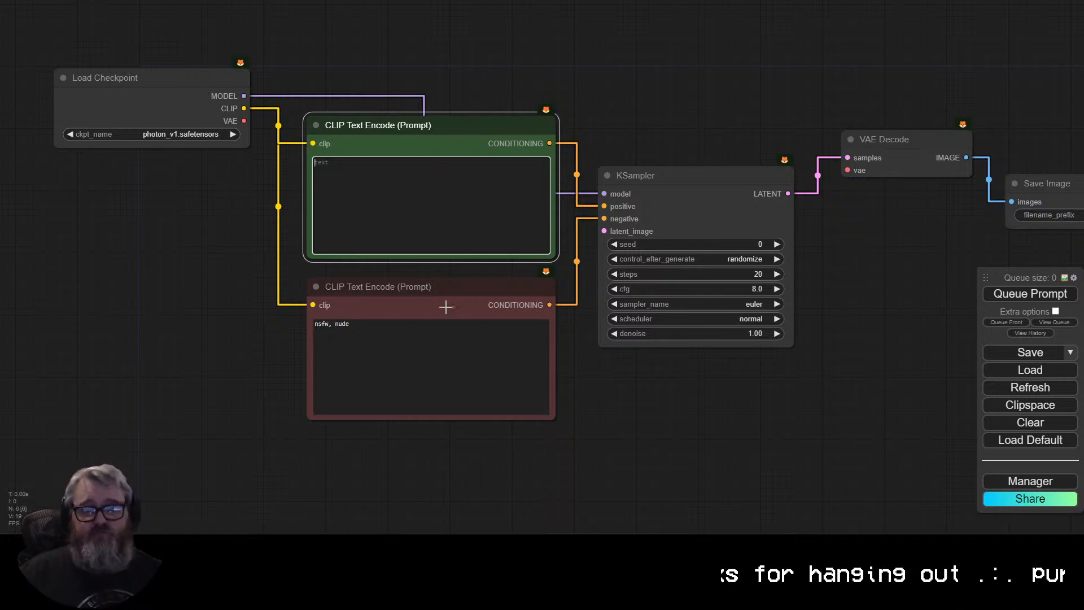
scroll(587, 334, down, 2)
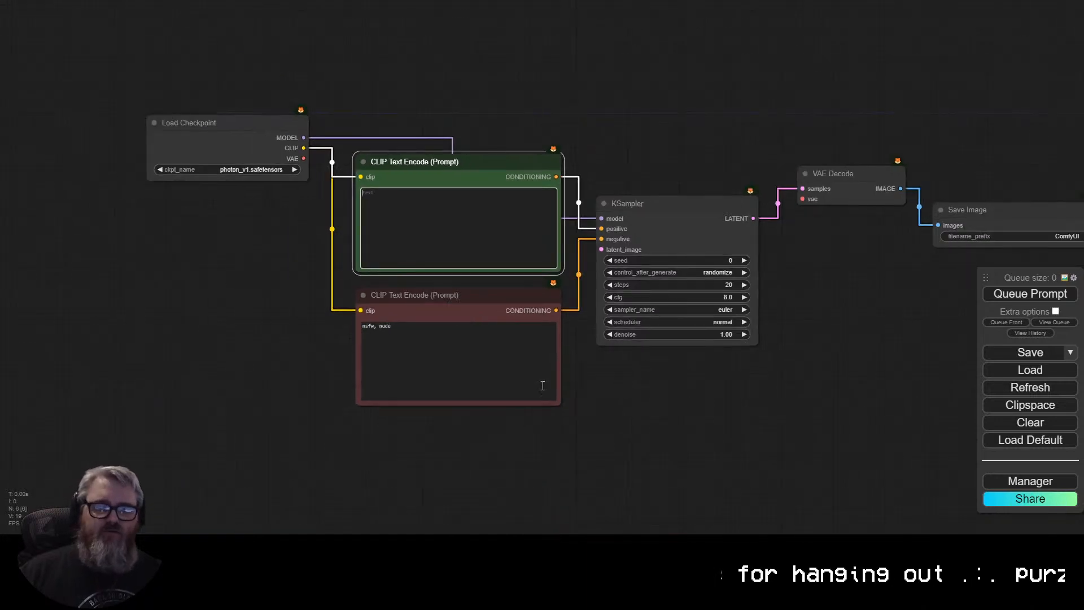
click(472, 293)
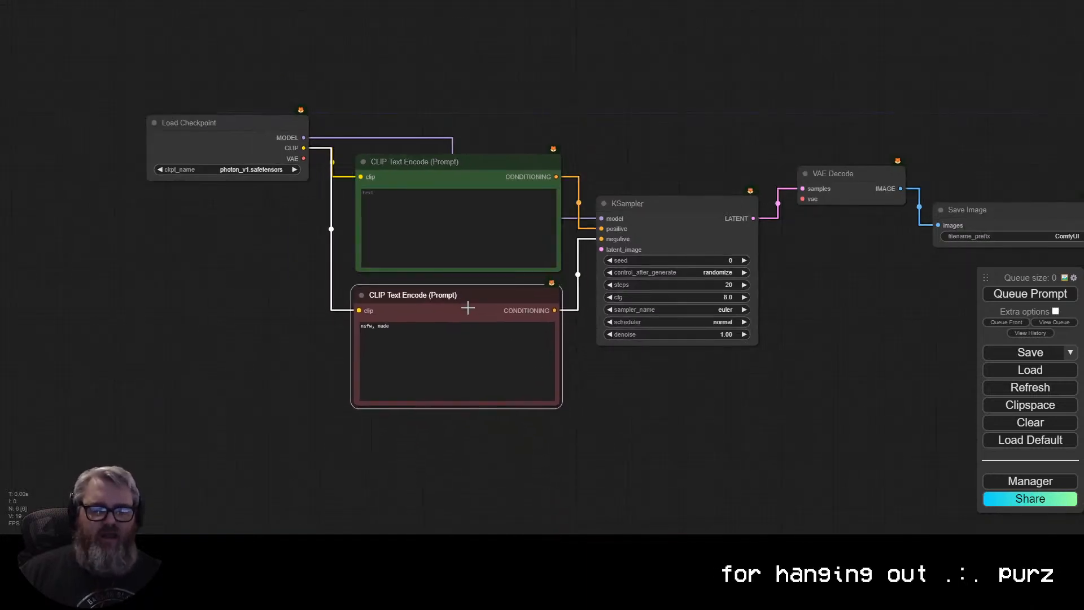
Duplicate the green CLIP Text Encode node below the red one and connect it to the checkpoint's CLIP output.
click(441, 164)
key(ctrl+c)
key(ctrl+v)
drag(536, 169, 427, 421)
drag(304, 148, 363, 441)
Duplicate the KSampler below the original and connect it to the checkpoint model, the new green prompt as positive and the red prompt as negative.
click(649, 218)
key(ctrl+c)
key(ctrl+v)
drag(642, 410, 650, 421)
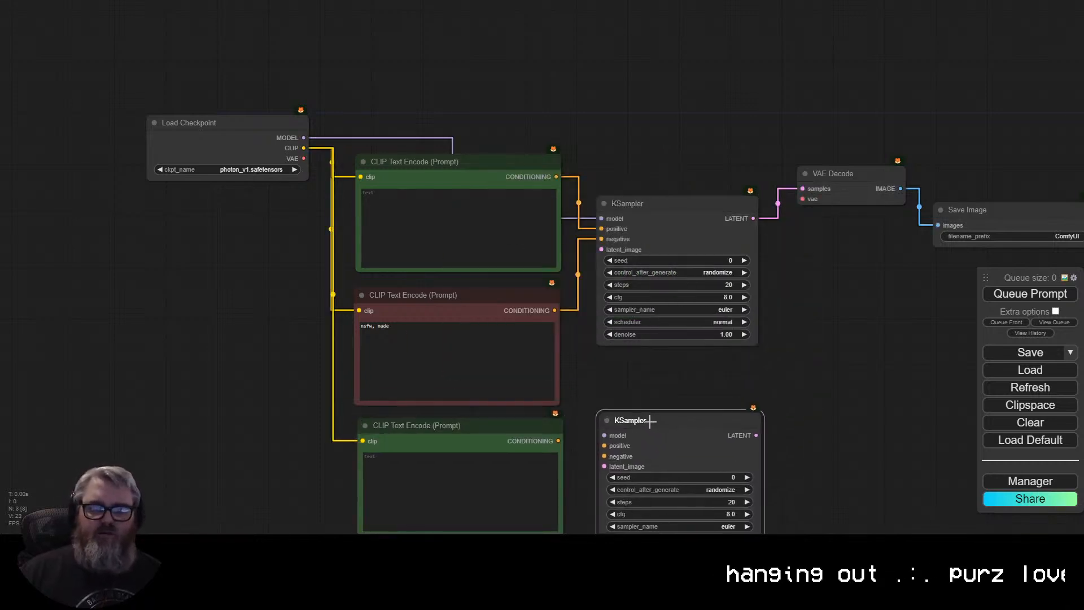
drag(558, 441, 603, 446)
drag(554, 310, 604, 446)
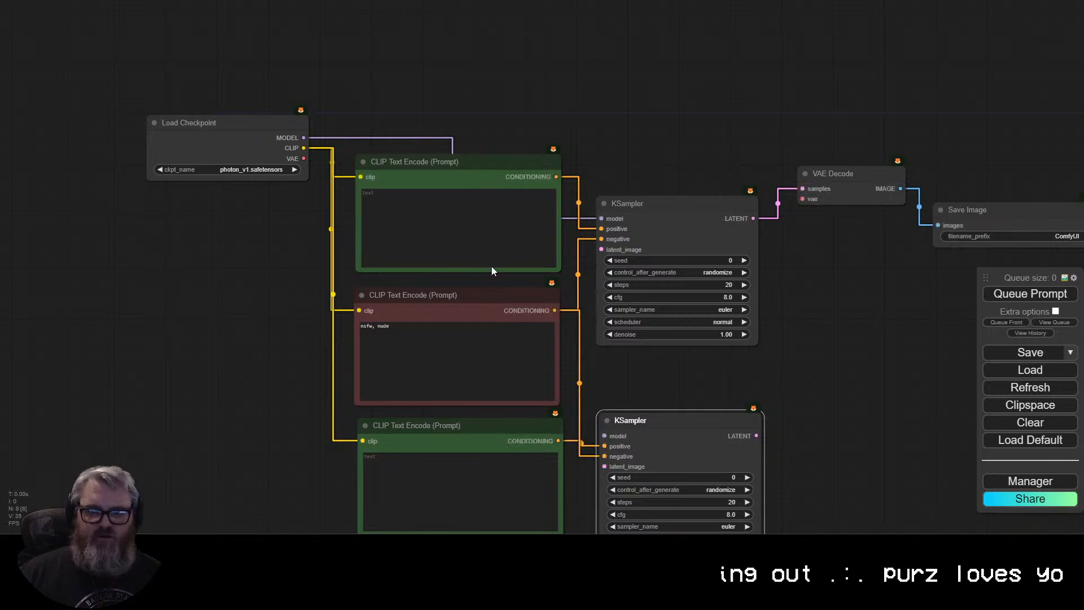
drag(303, 137, 604, 436)
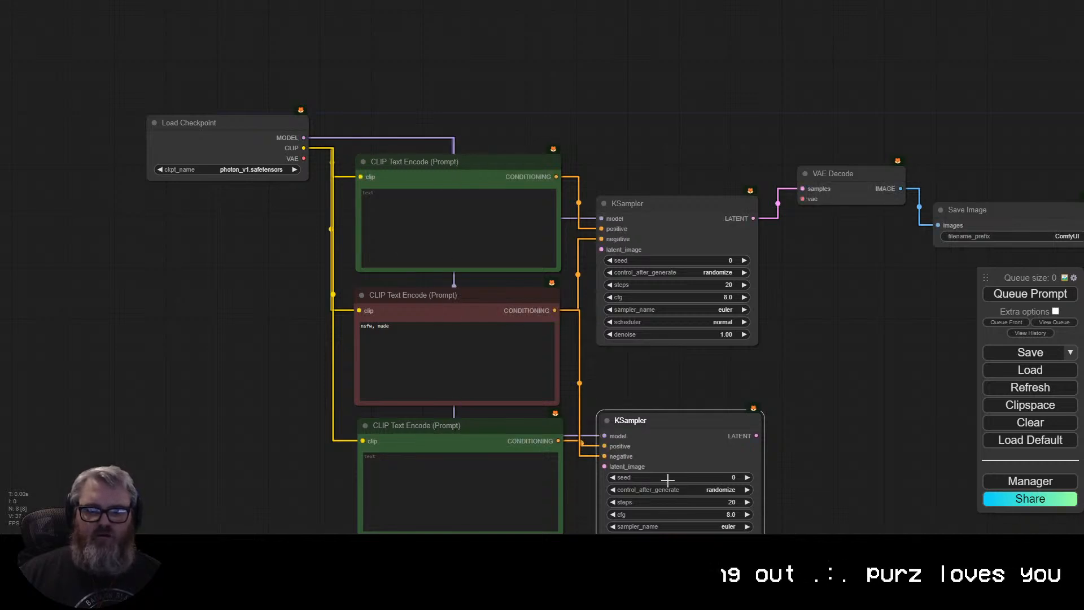
Add an Empty Latent Image node above the first KSampler and connect it to the latent_image input of both KSamplers.
drag(794, 311, 676, 224)
drag(484, 162, 552, 15)
click(568, 100)
drag(646, 45, 451, 119)
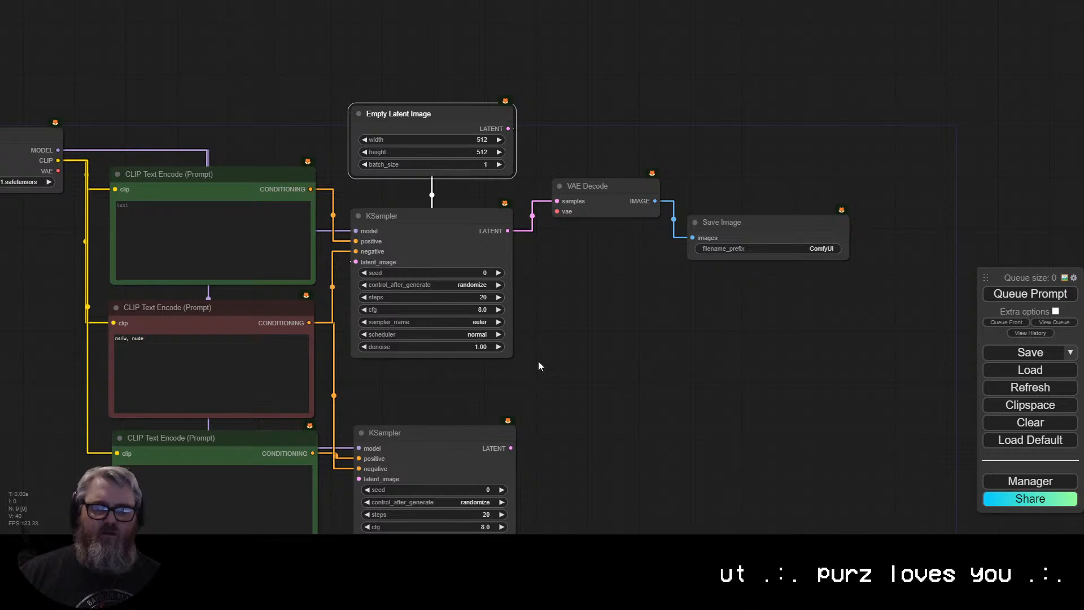
drag(539, 362, 681, 216)
drag(542, 247, 491, 300)
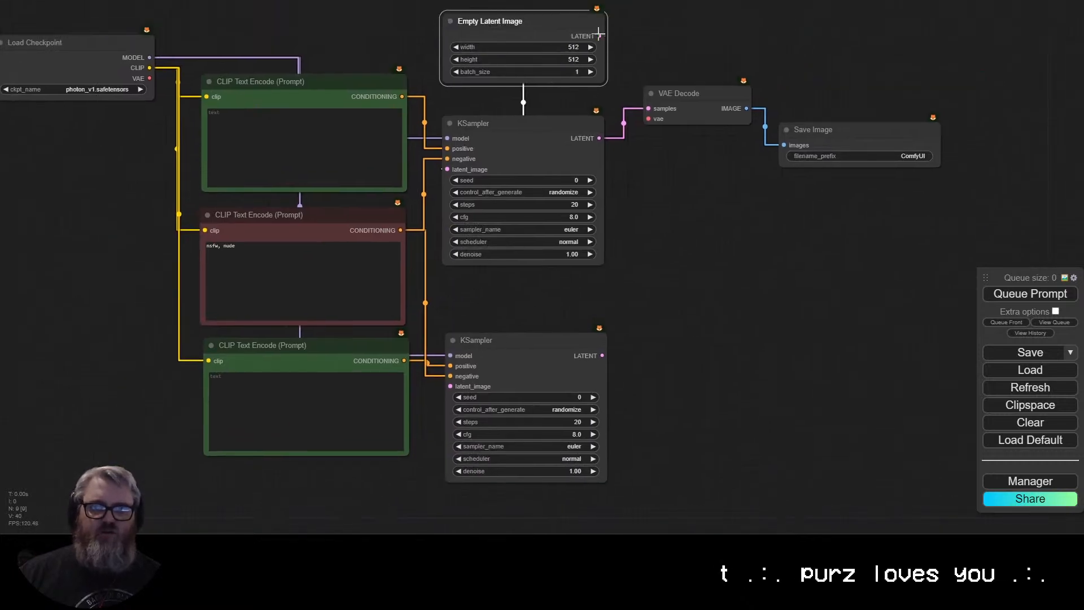
drag(600, 35, 450, 385)
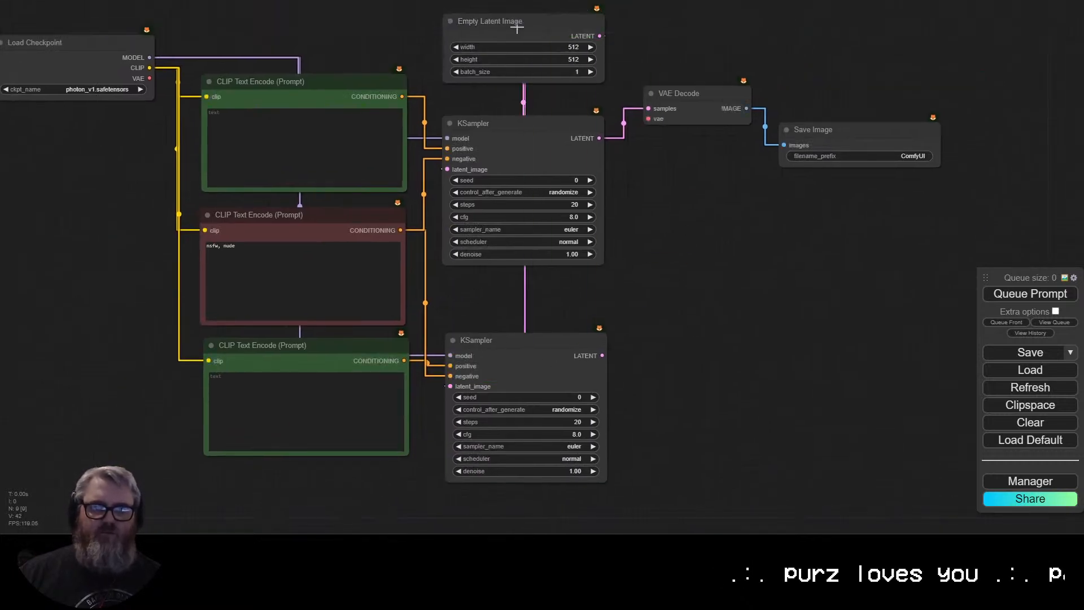
drag(520, 22, 519, 33)
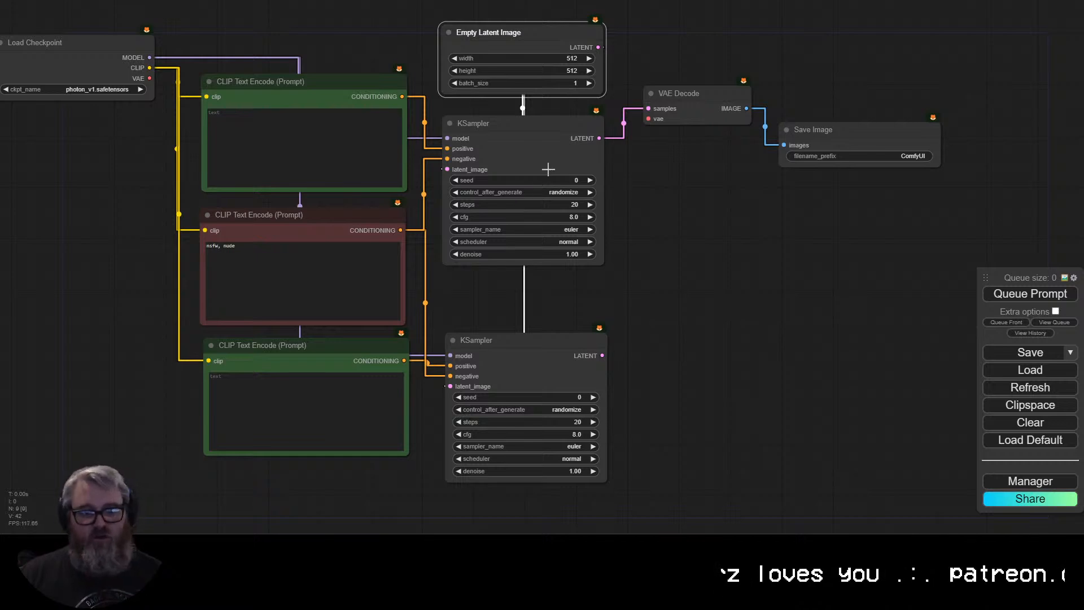
Collapse the red prompt node and stack the second green prompt directly under the first, with the collapsed node beneath both.
mouse_move(110, 63)
mouse_down()
mouse_move(53, 152)
mouse_move(61, 169)
mouse_move(87, 49)
mouse_move(109, 49)
mouse_up()
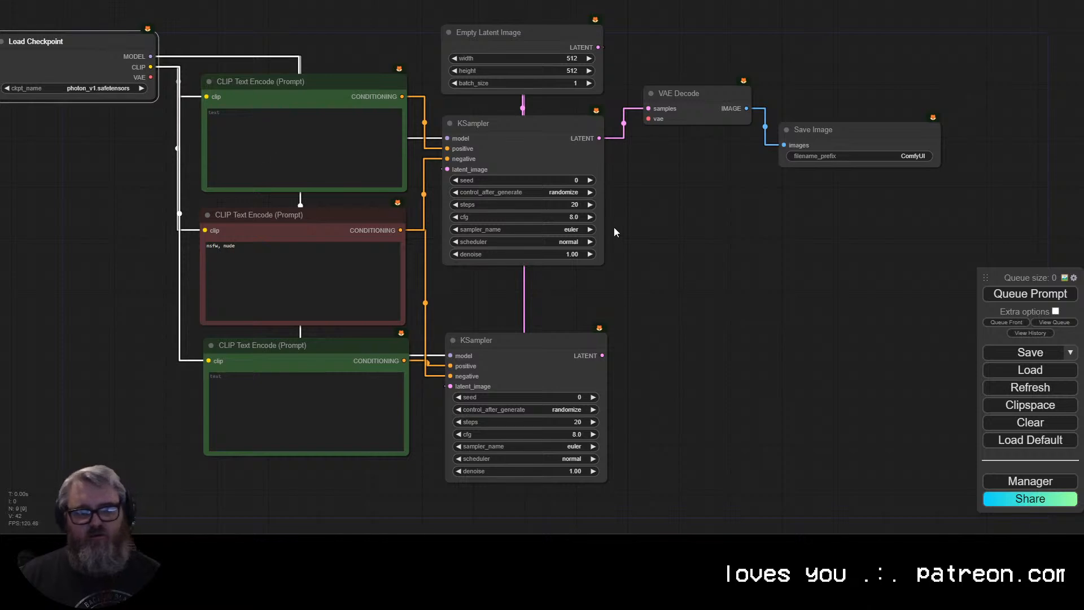
drag(440, 276, 576, 338)
click(425, 274)
click(344, 277)
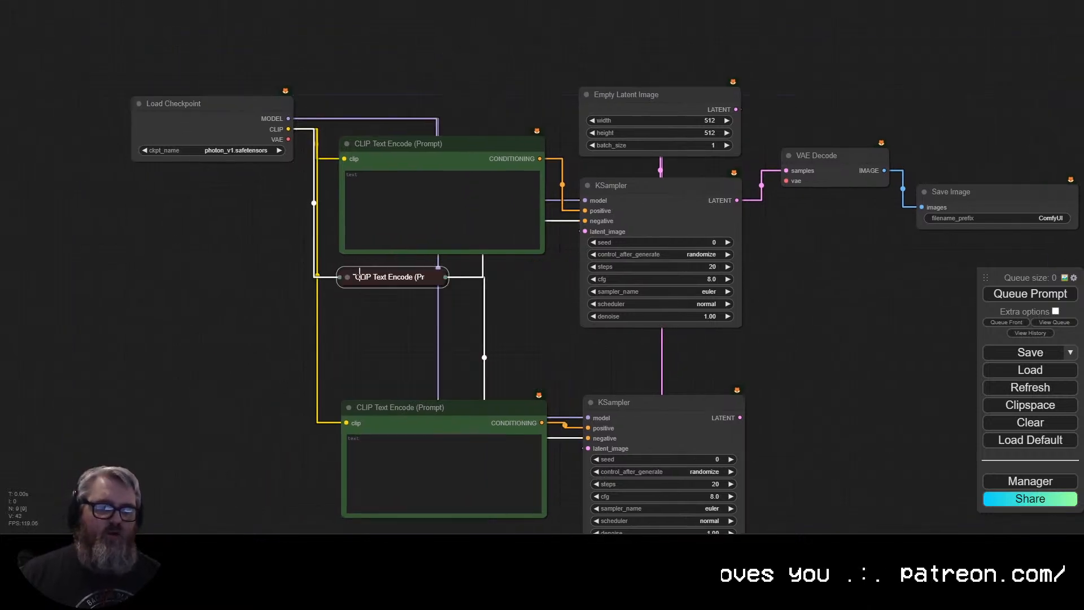
drag(375, 284, 471, 281)
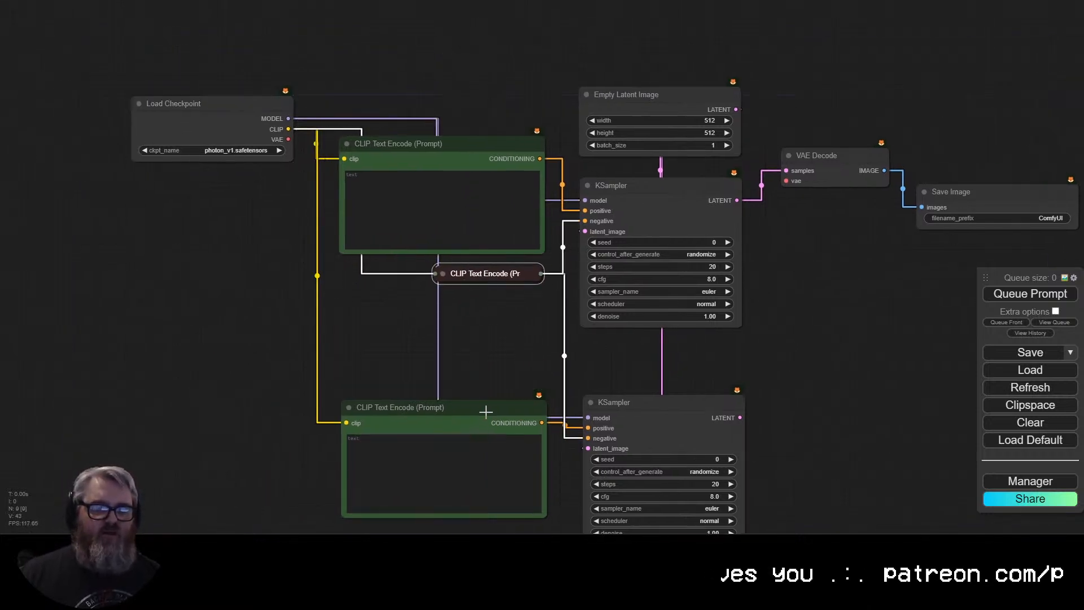
drag(481, 402, 495, 426)
drag(458, 299, 458, 279)
drag(472, 424, 478, 400)
Rename the upper green CLIP Text Encode node to "POS-Prompt1".
click(429, 144)
right_click(422, 140)
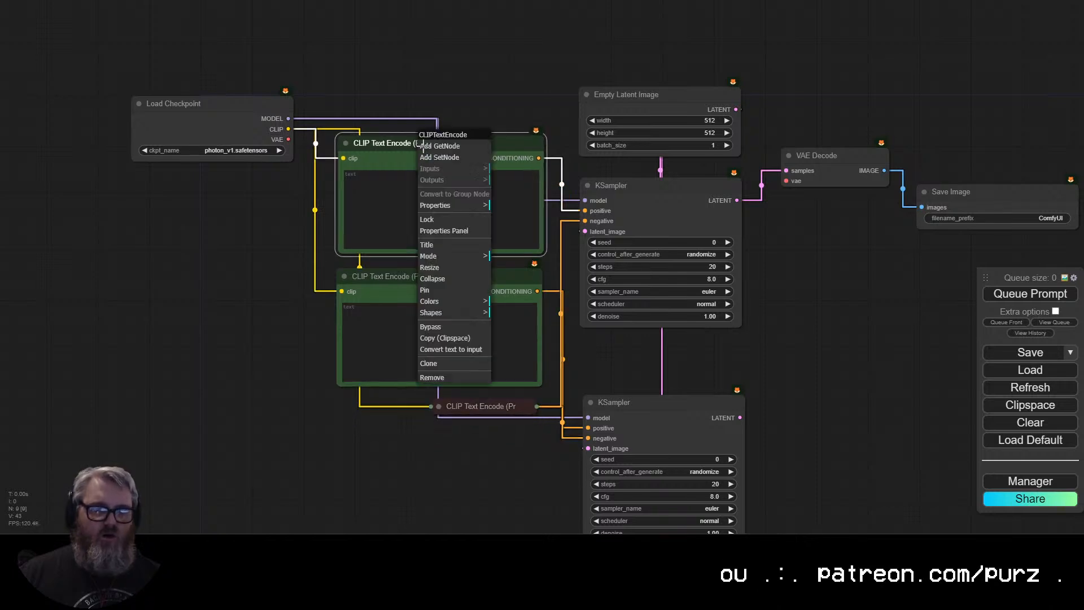
click(427, 245)
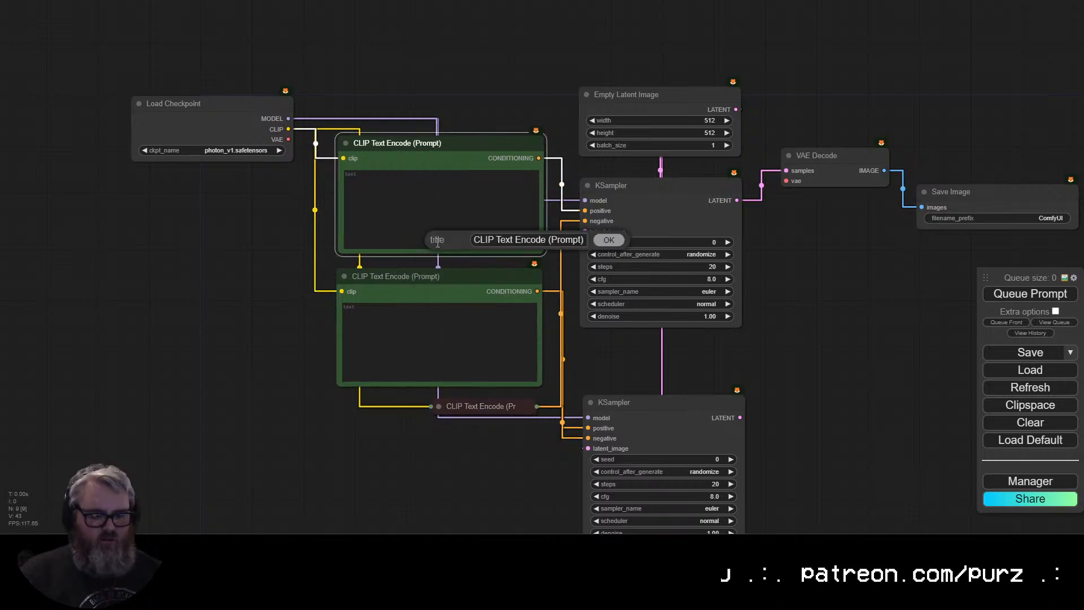
key(ctrl+a)
text(POS-)
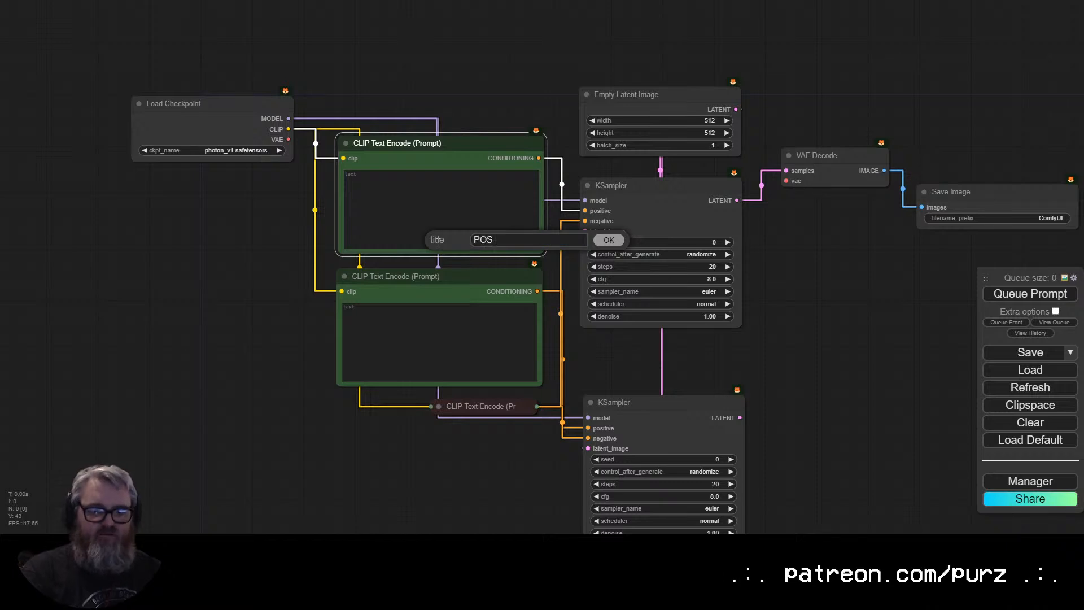
text(Prompt1)
key(Return)
Rename the lower green CLIP Text Encode node to "POS-Prompt2".
click(399, 271)
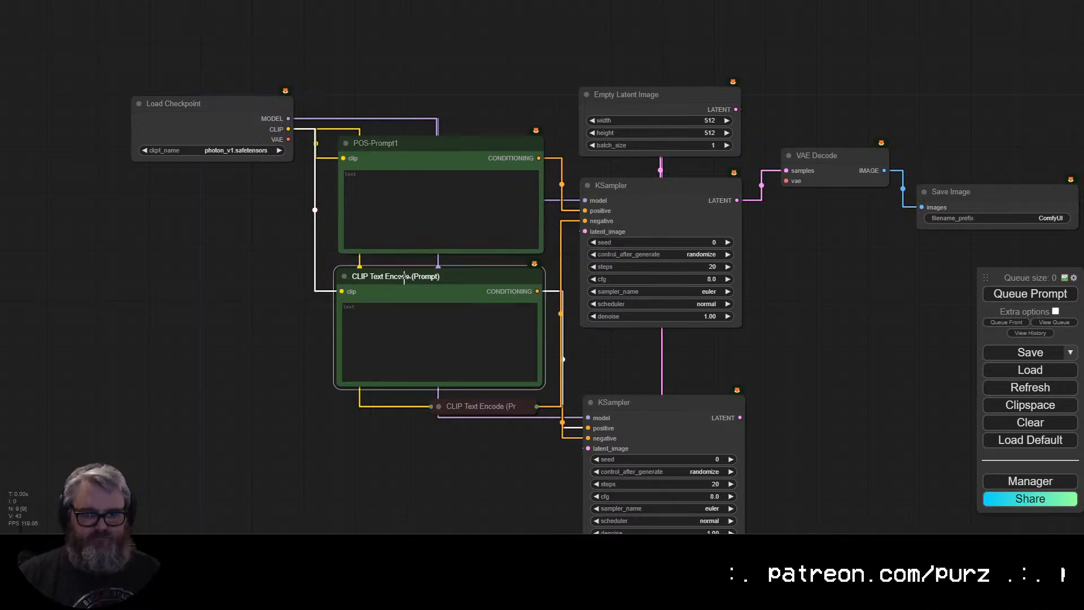
right_click(398, 271)
click(417, 377)
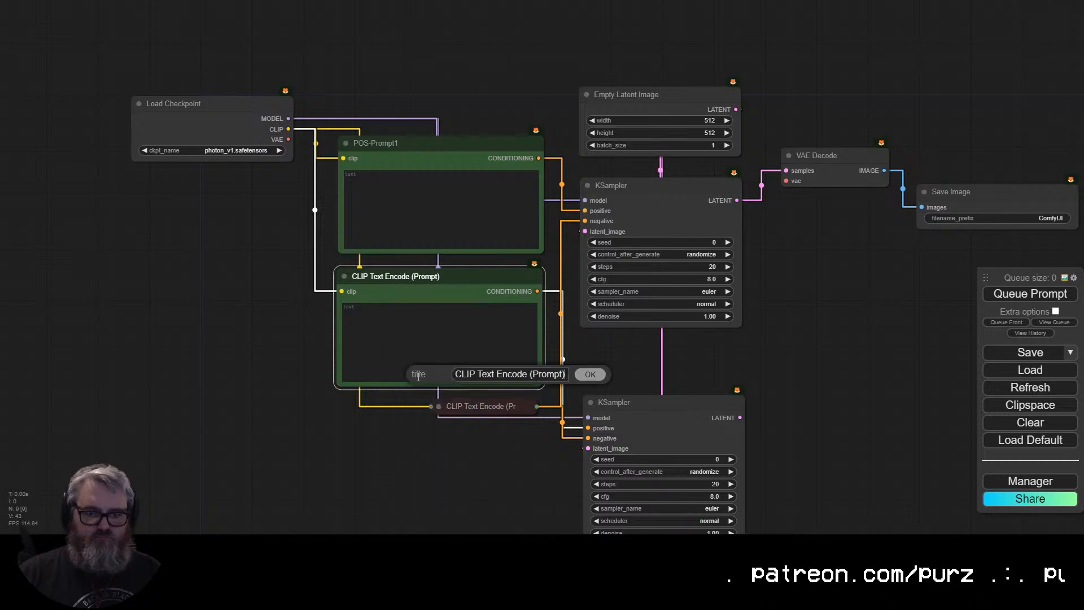
key(ctrl+a)
text(POST)
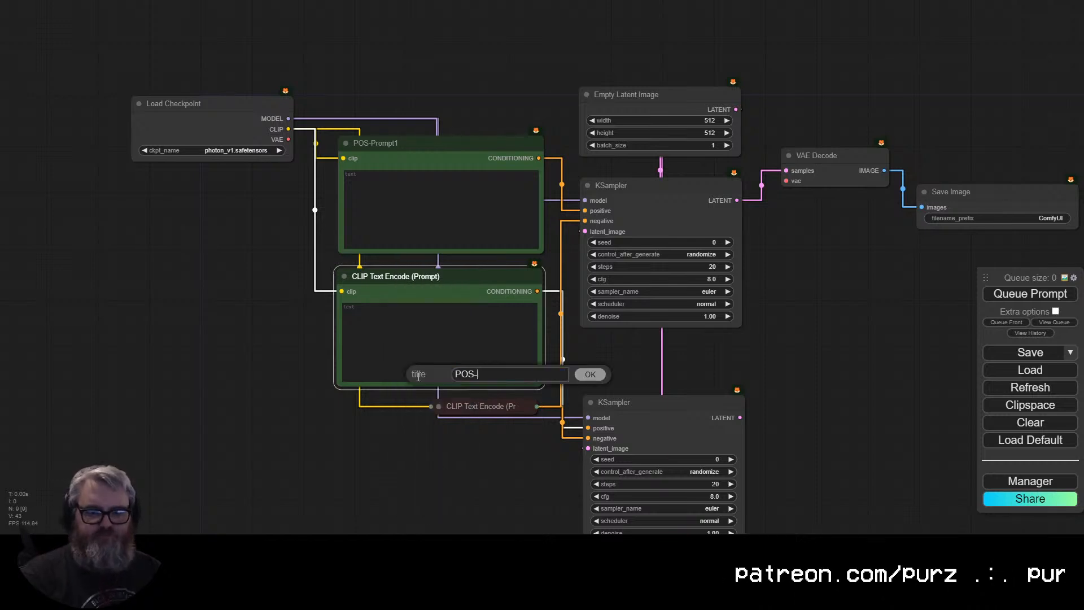
text(Prompt2)
key(Return)
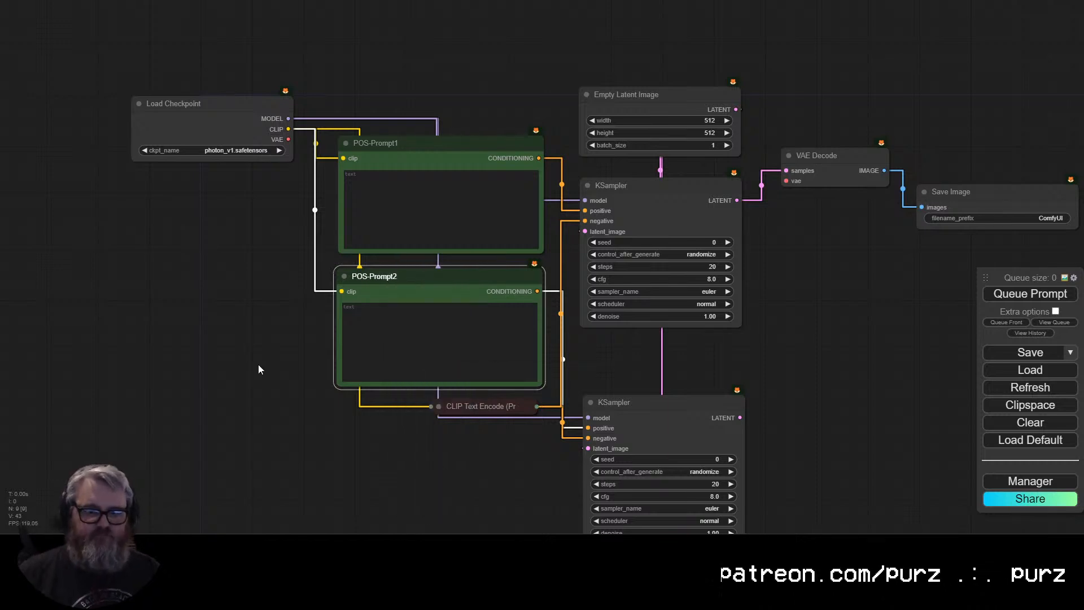
Tidy the layout by shifting Load Checkpoint away from the prompts and moving the second KSampler up directly beneath the first.
mouse_move(229, 108)
mouse_down()
mouse_move(215, 114)
mouse_move(225, 100)
mouse_up()
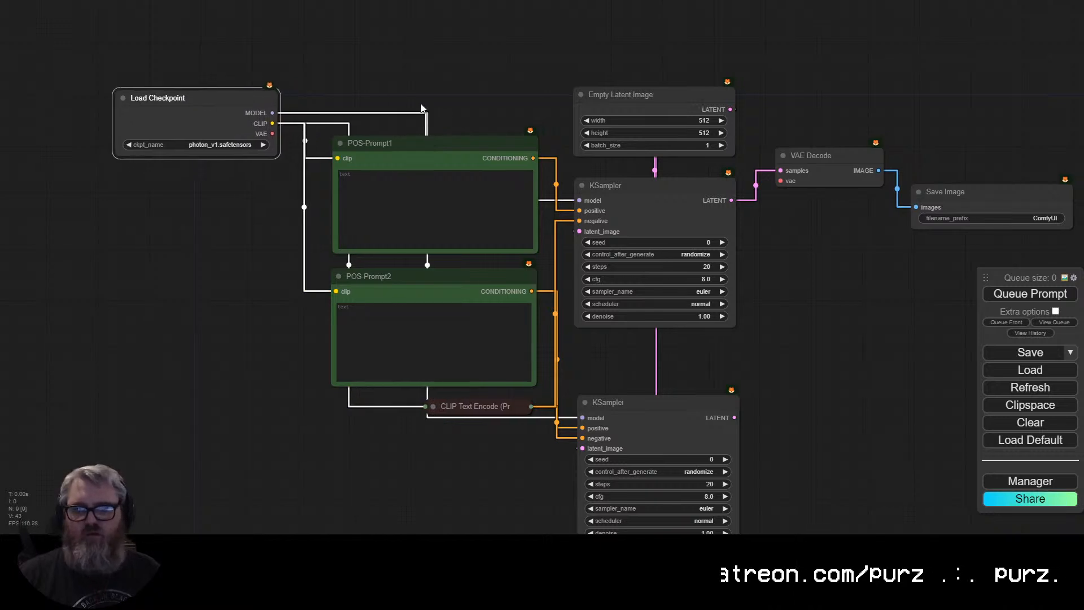
drag(421, 106, 274, 45)
drag(502, 345, 502, 291)
drag(745, 338, 680, 394)
scroll(680, 393, down, 1)
drag(476, 112, 479, 115)
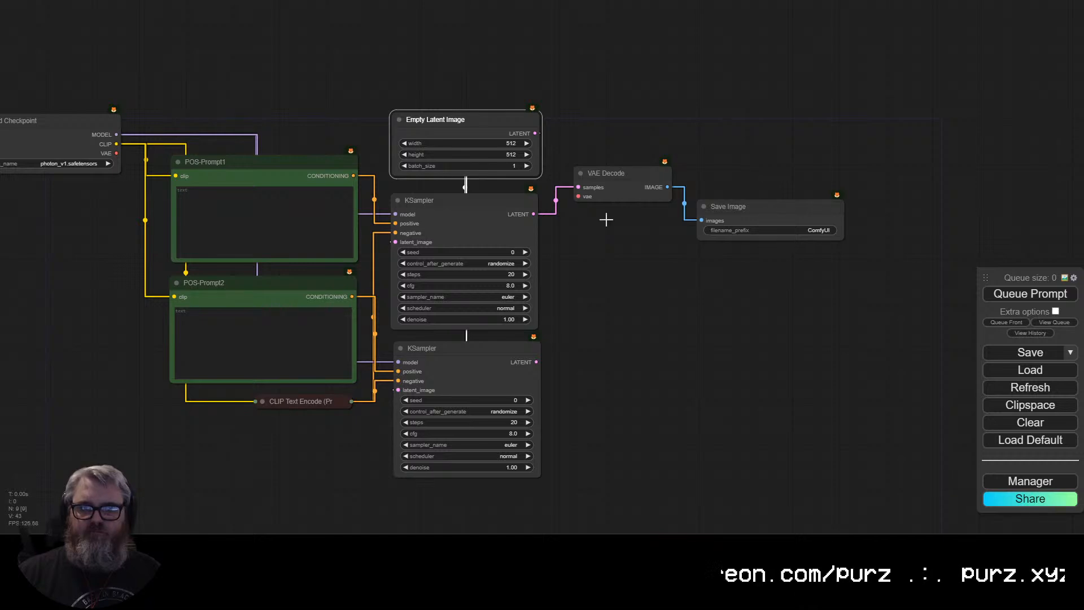
Duplicate the VAE Decode node below the original and connect the second KSampler's latent output to its samples input.
click(613, 175)
key(ctrl+c)
key(ctrl+v)
drag(673, 191, 604, 324)
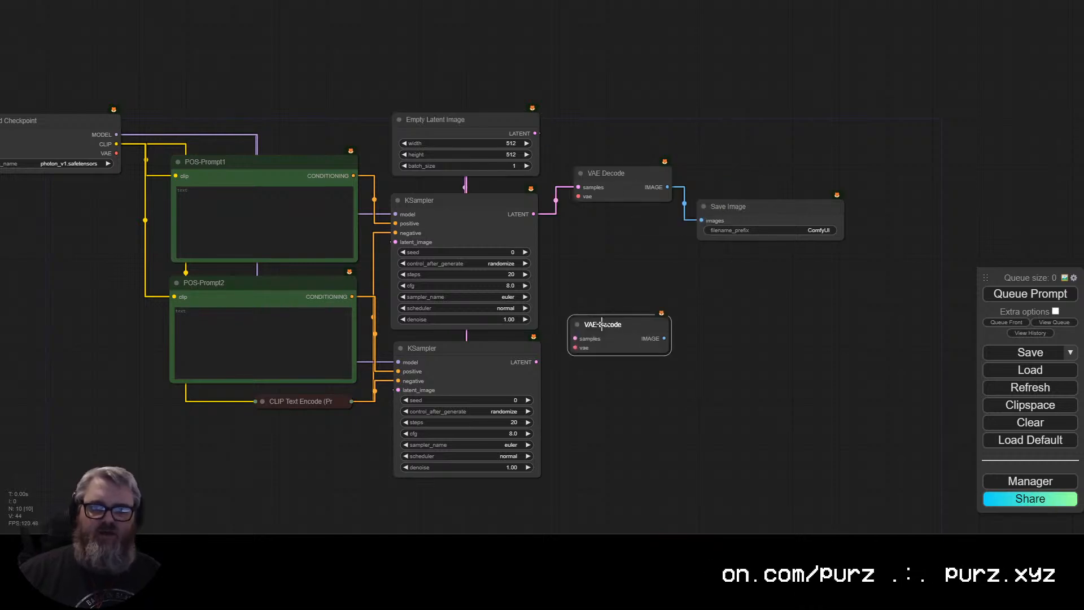
drag(536, 362, 576, 339)
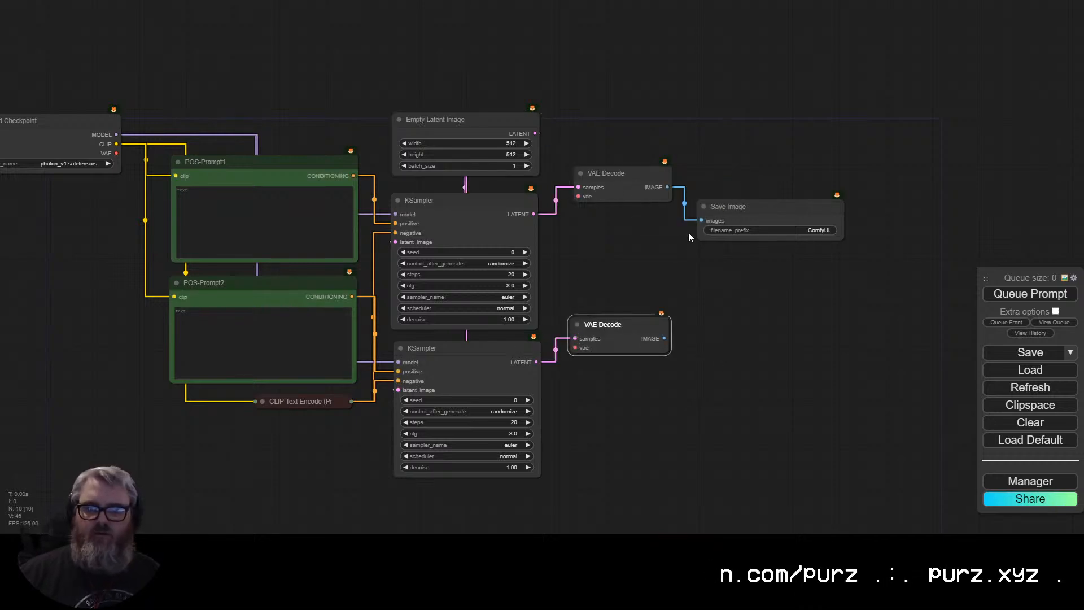
Duplicate the Save Image node below the original and feed it from the second VAE Decode's image output.
drag(728, 208, 730, 207)
key(ctrl+c)
key(ctrl+v)
drag(790, 279, 705, 345)
Set the upper Save Image node's filename_prefix to "test\prompt1".
click(813, 226)
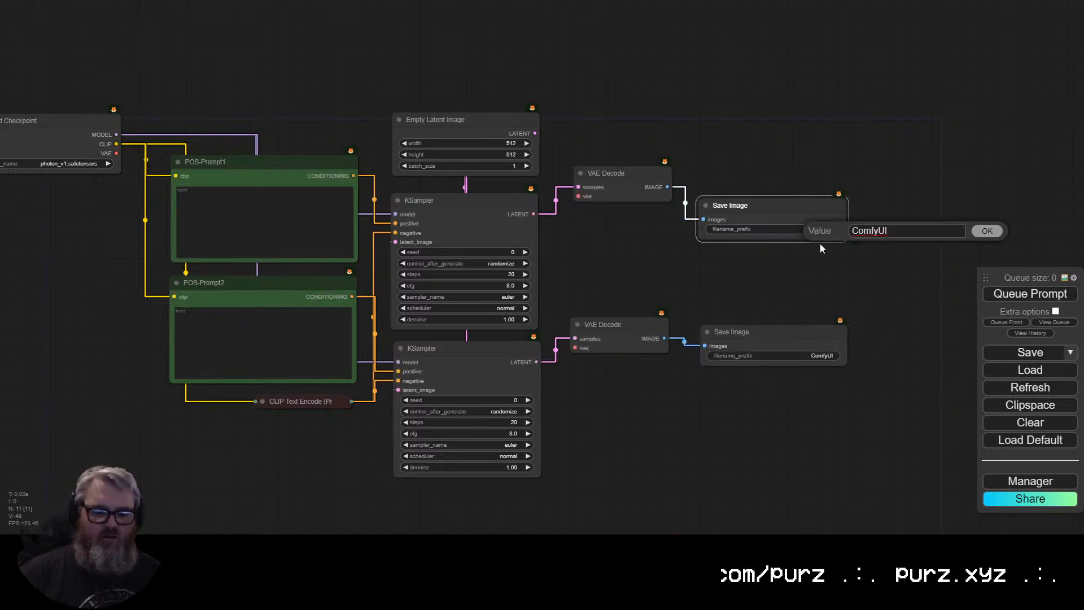
key(ctrl+a)
key(BackSpace)
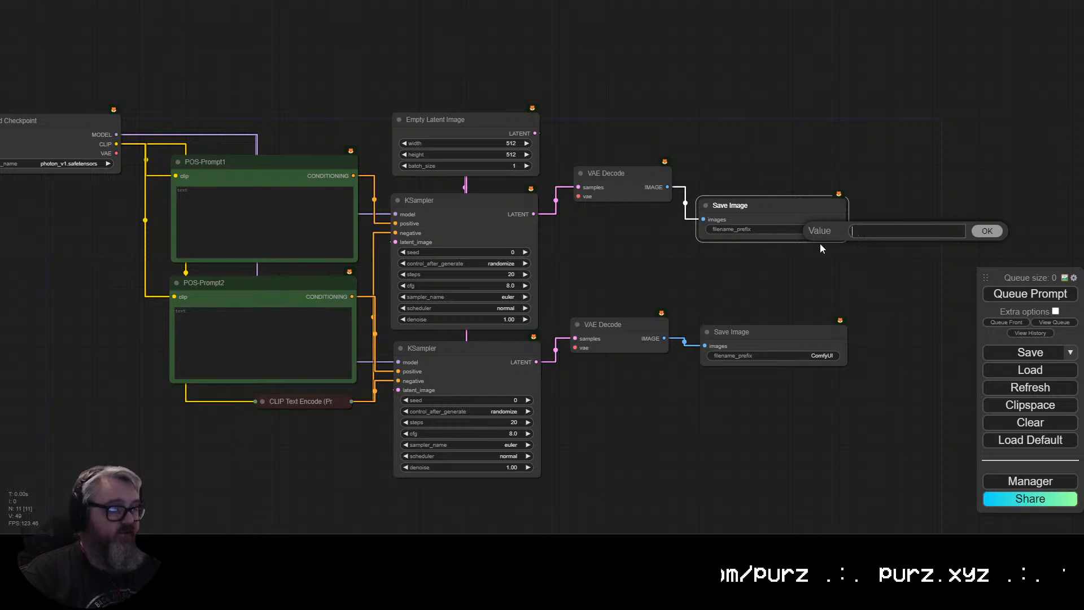
text(test)
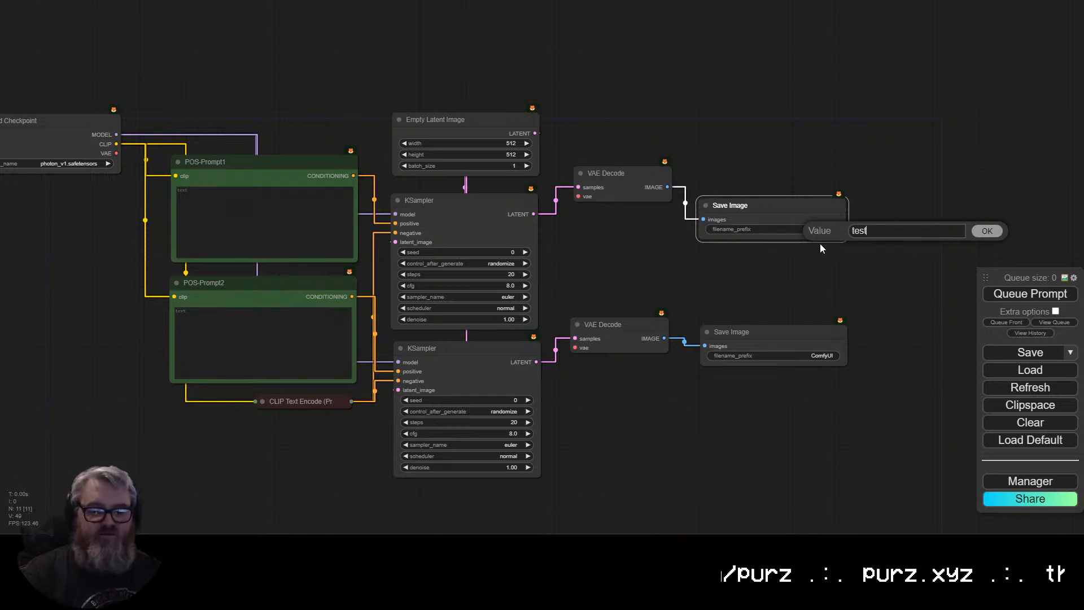
text(\)
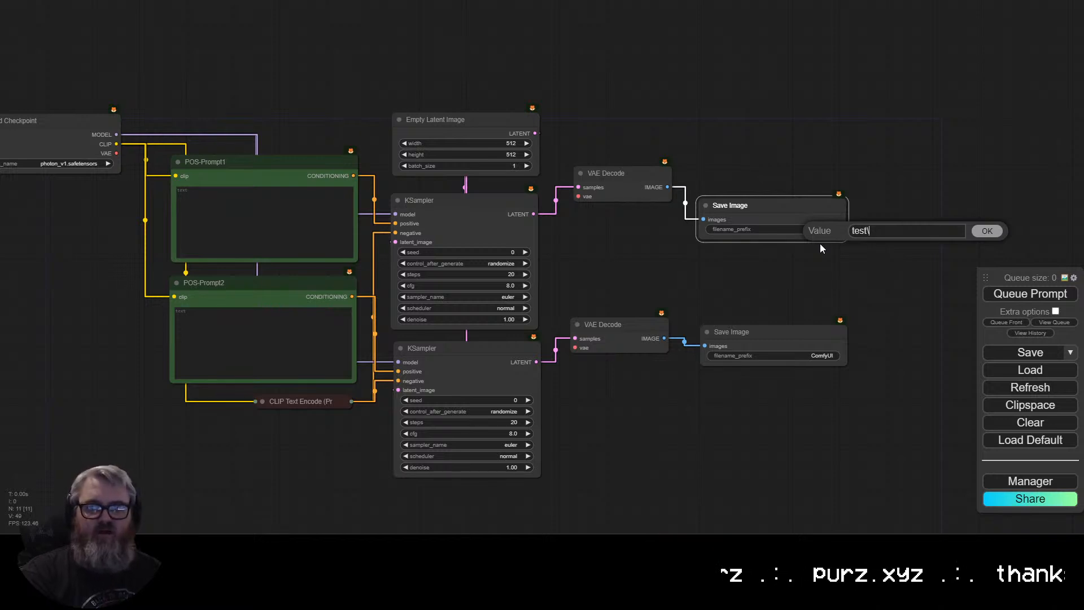
text(prompt1)
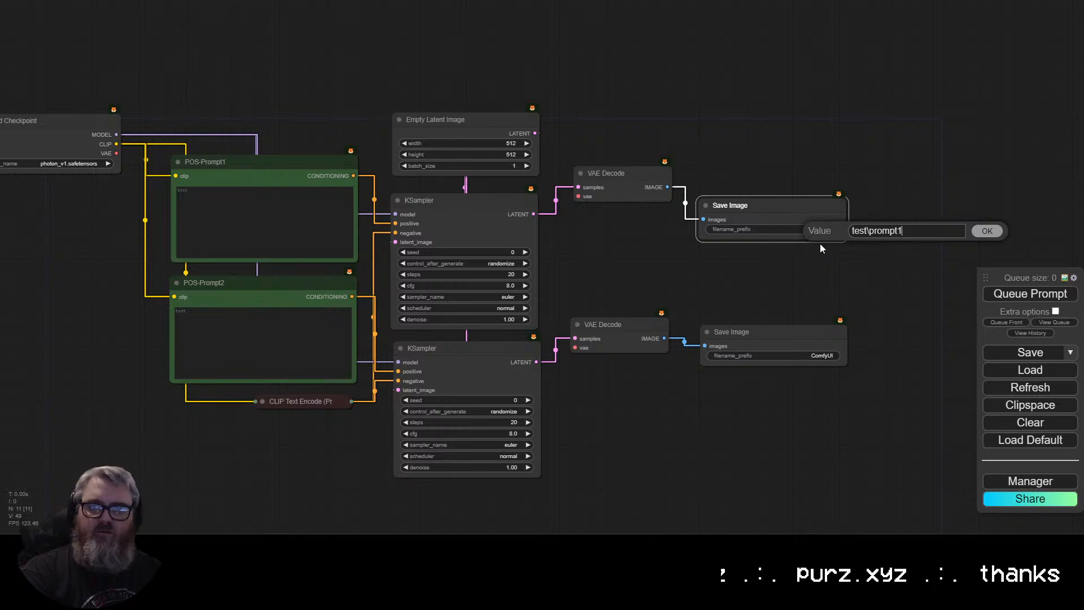
key(Return)
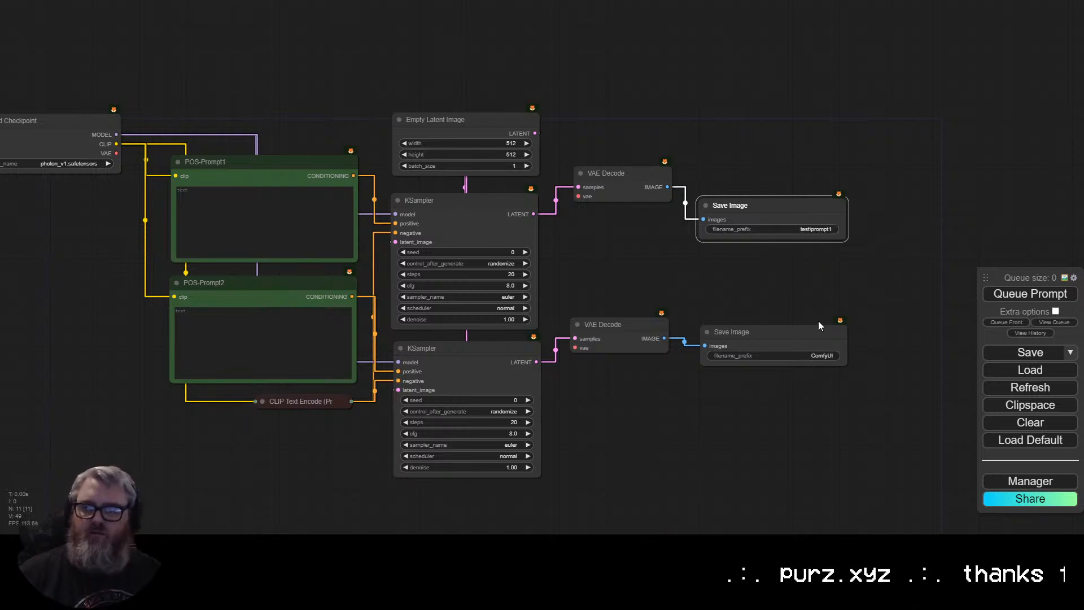
Set the lower Save Image node's filename_prefix to "test\prompt2".
click(808, 355)
text(te)
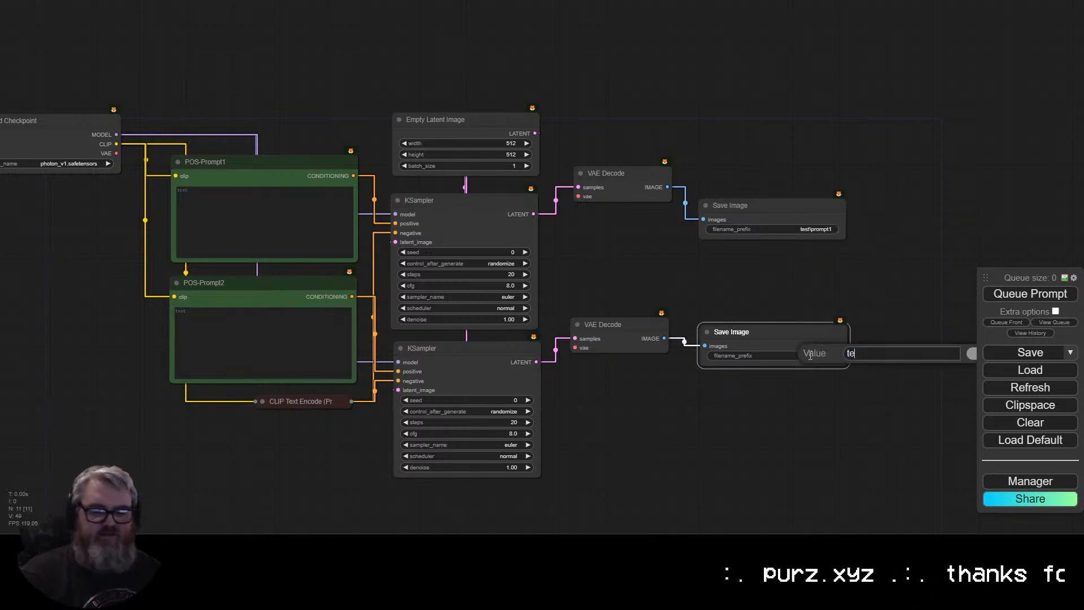
text(st\prompt2)
key(Return)
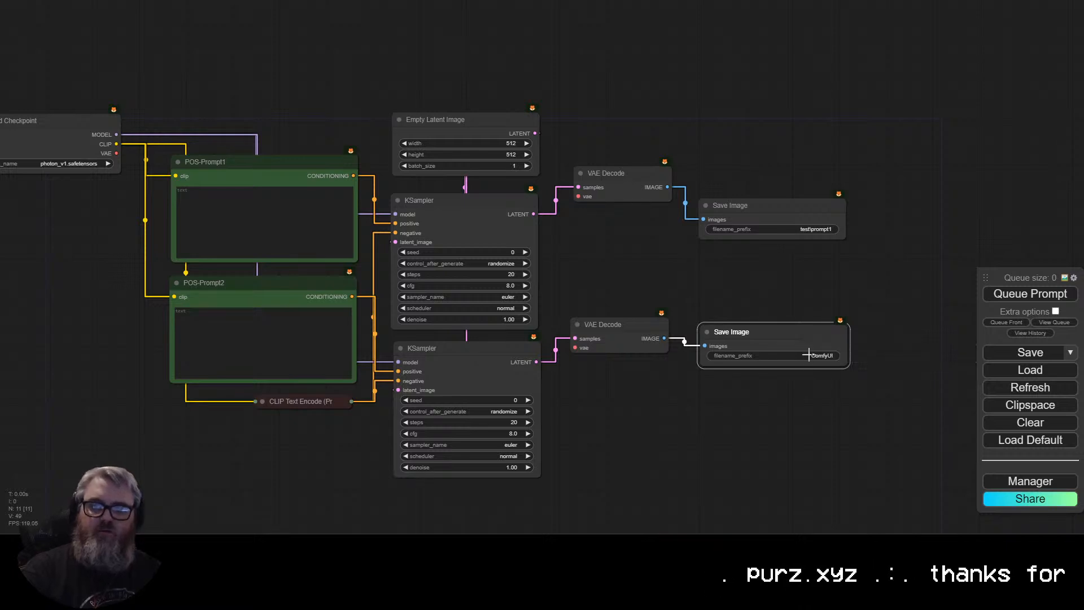
click(765, 398)
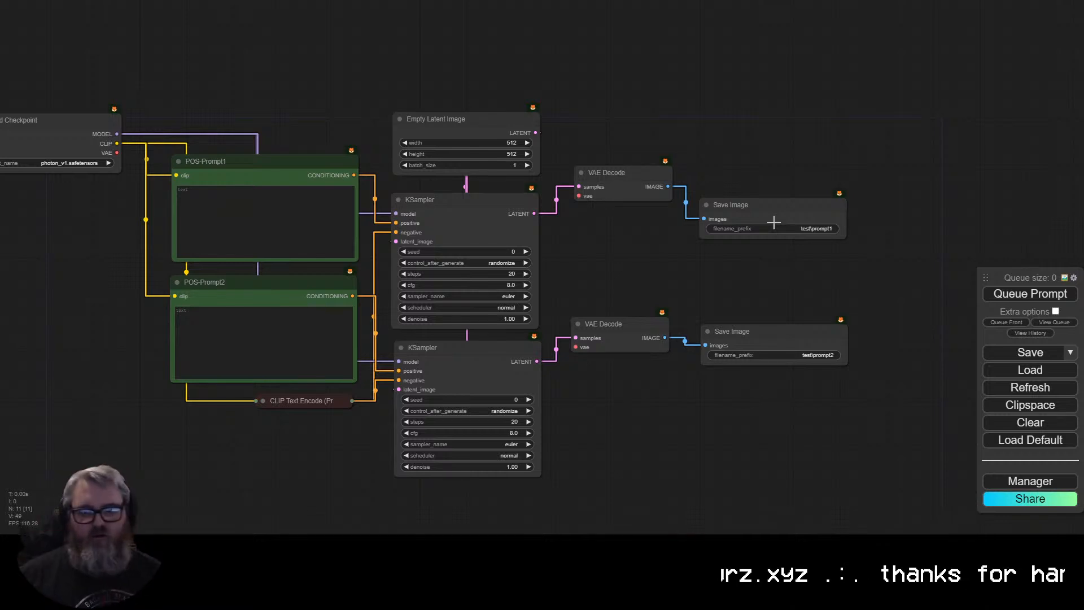
Enter "apple" in POS-Prompt1 and "orange" in POS-Prompt2, and queue the workflow for generation.
click(800, 207)
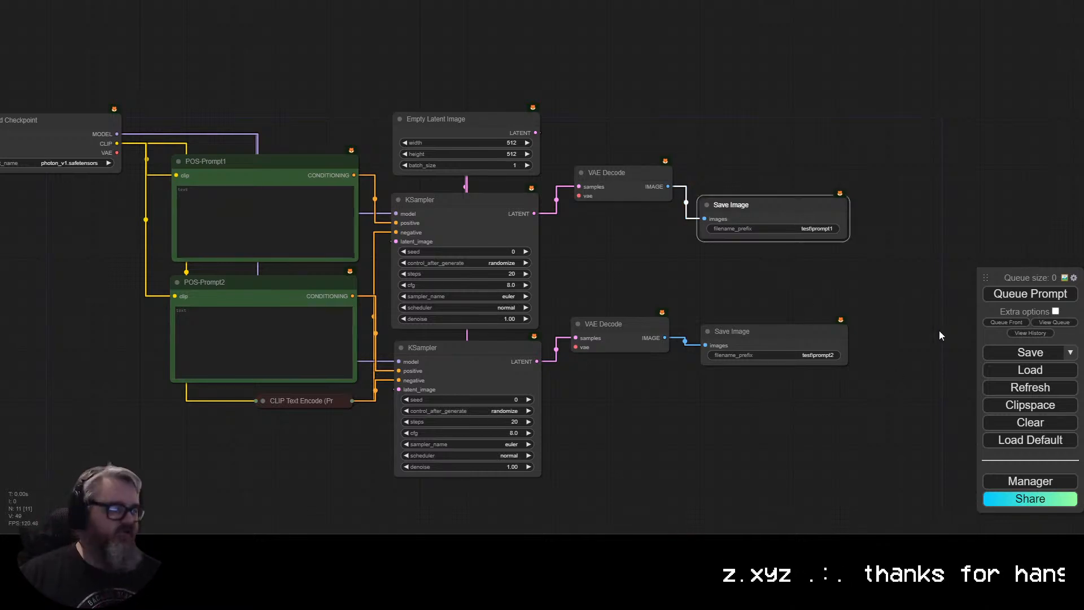
drag(763, 304, 820, 276)
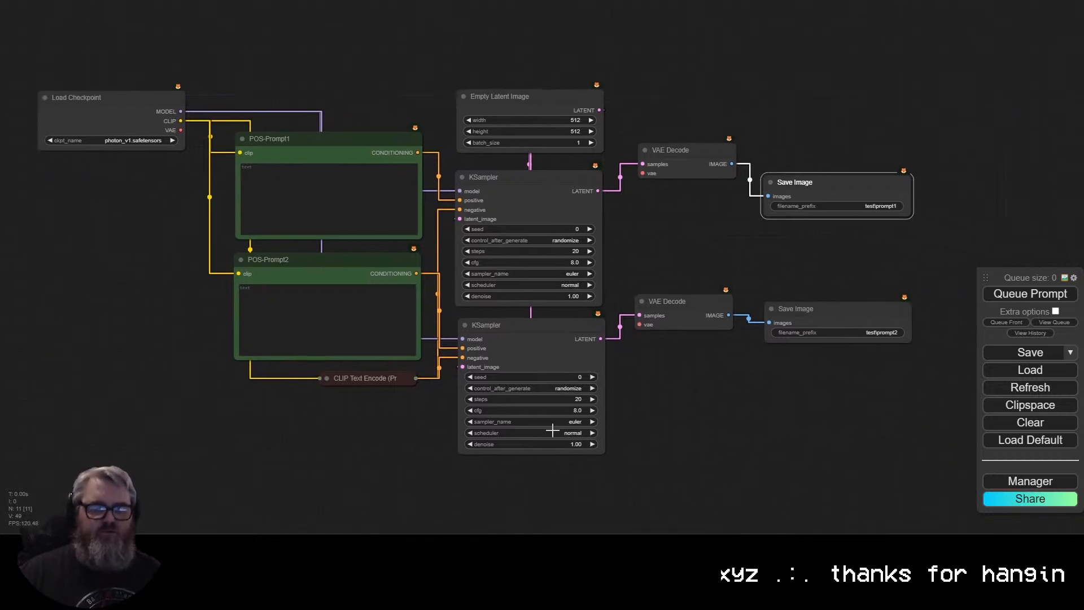
click(344, 192)
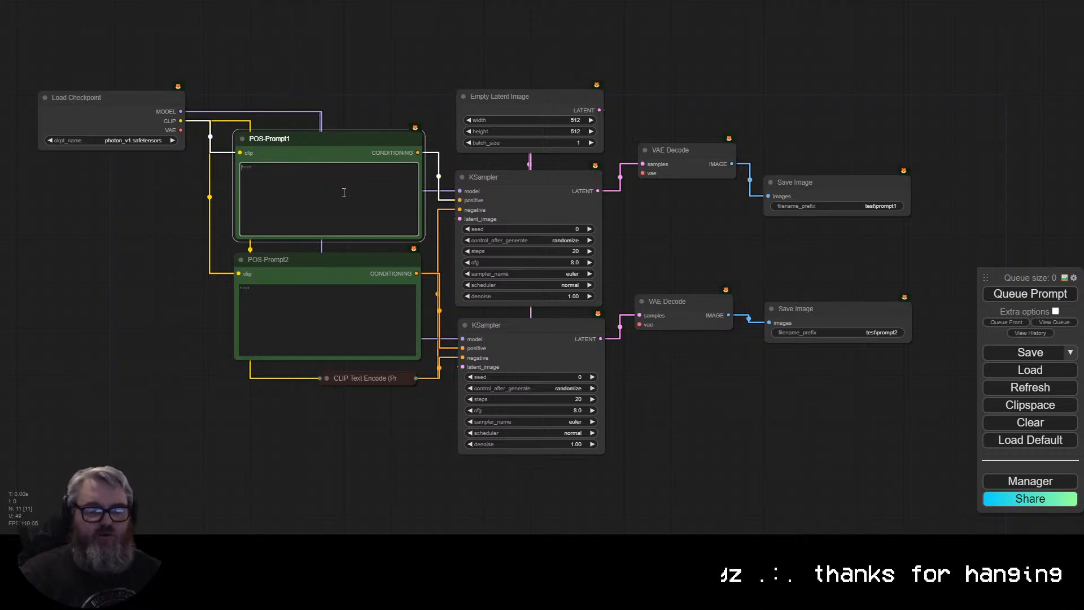
text(apple)
key(Tab)
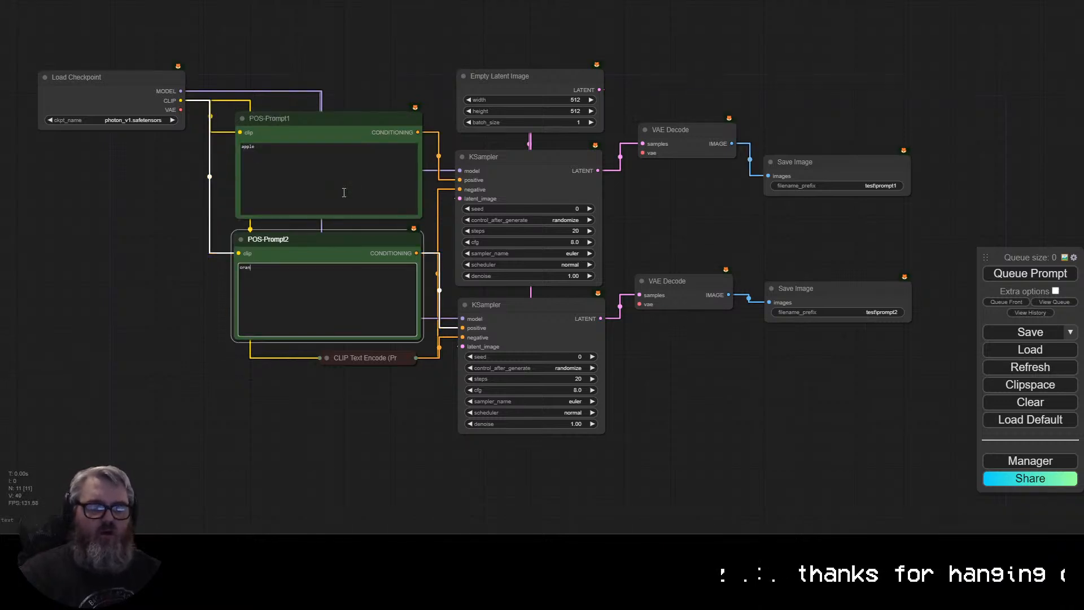
click(1056, 293)
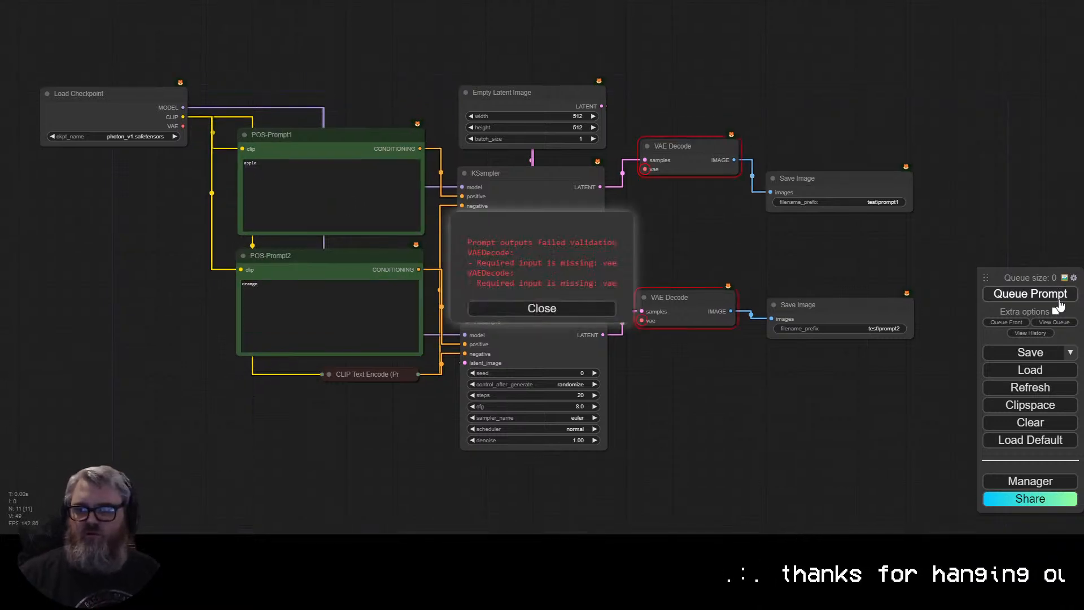
Connect the Load Checkpoint VAE output to the vae inputs of both VAE Decode nodes and queue the workflow again.
click(568, 299)
drag(183, 126, 644, 169)
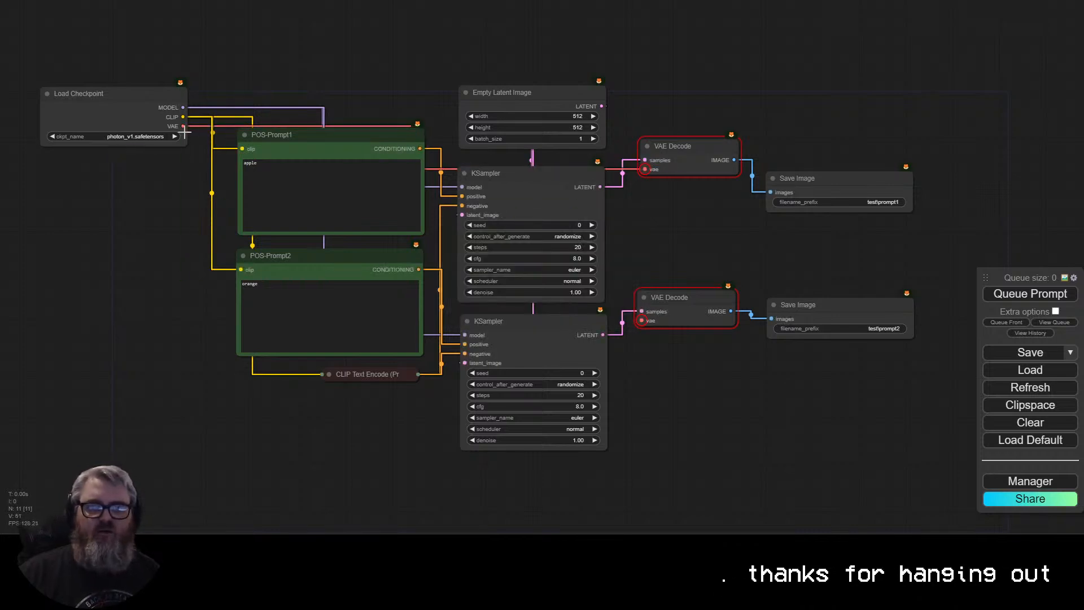
drag(182, 126, 644, 321)
click(1030, 293)
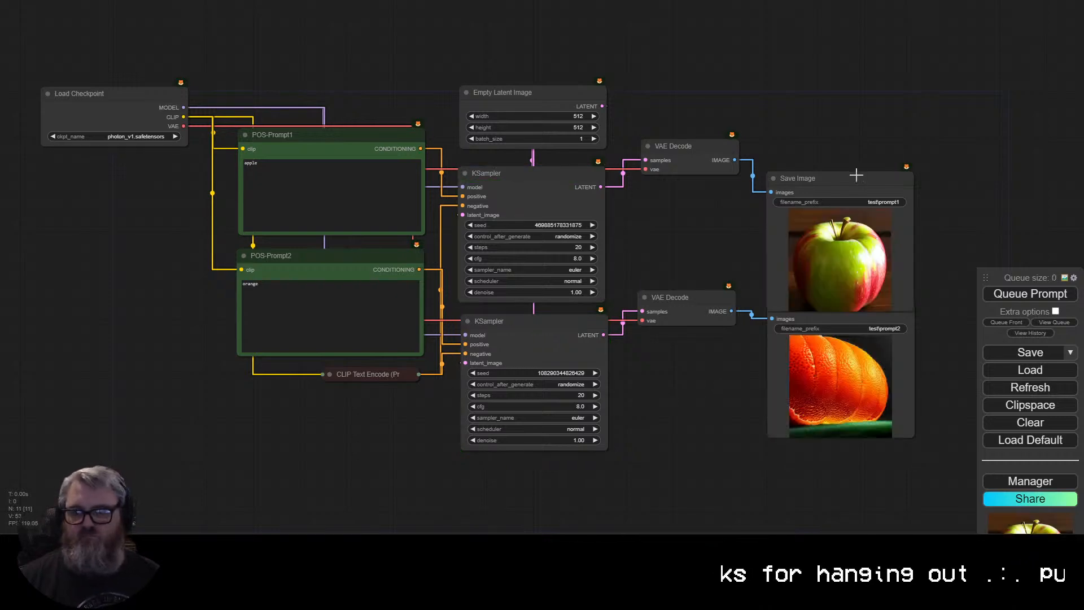
Move the upper Save Image node higher so its preview clears the lower Save Image node, and compare both generated images.
drag(855, 171, 853, 127)
scroll(872, 299, up, 5)
drag(873, 300, 730, 288)
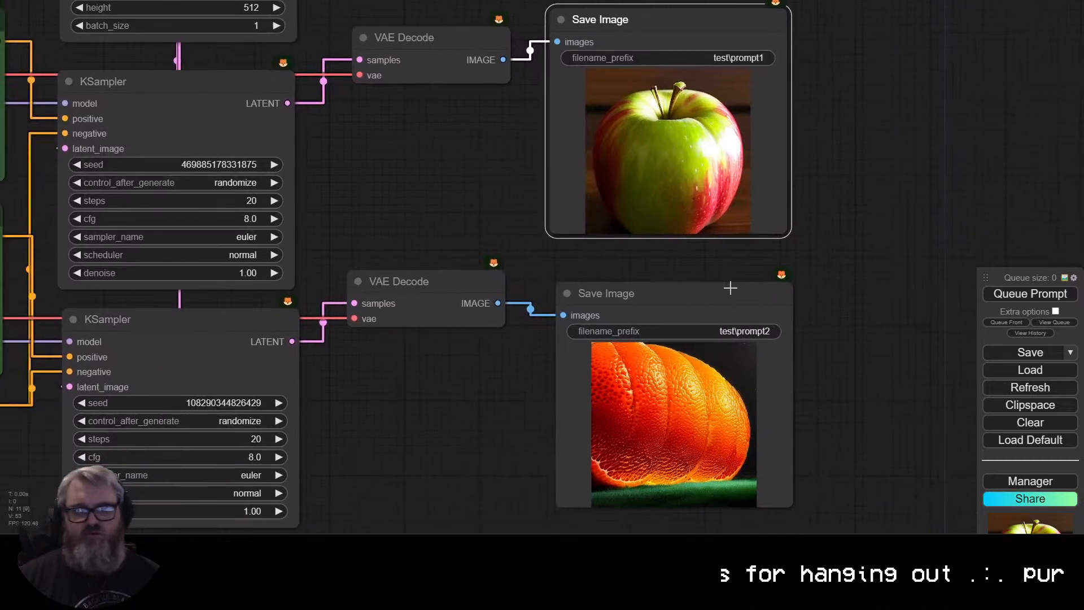
scroll(728, 299, down, 3)
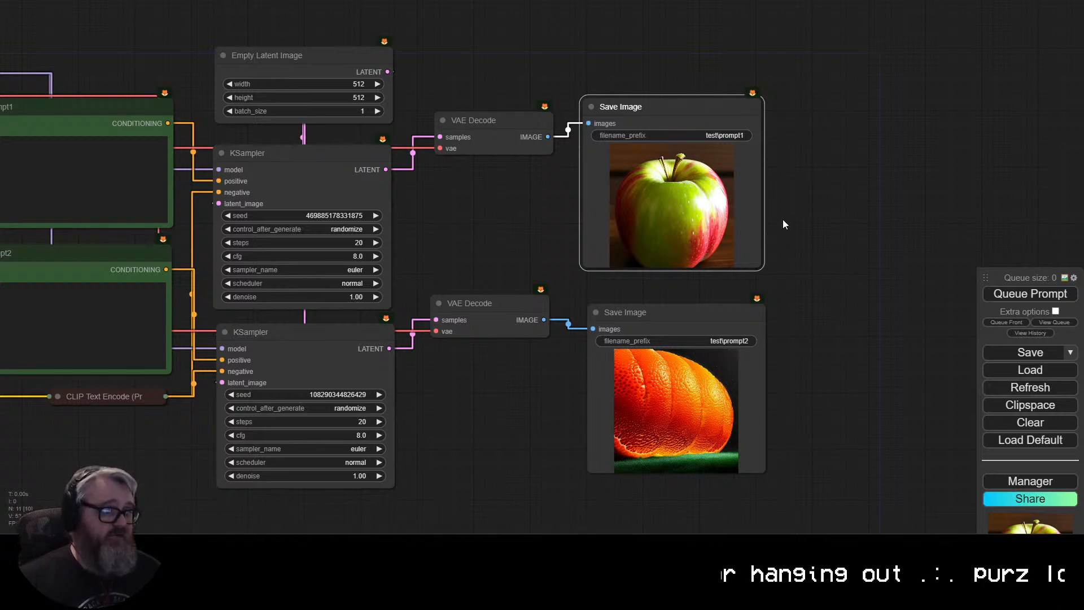
scroll(782, 219, down, 1)
drag(782, 219, 895, 236)
scroll(895, 241, down, 2)
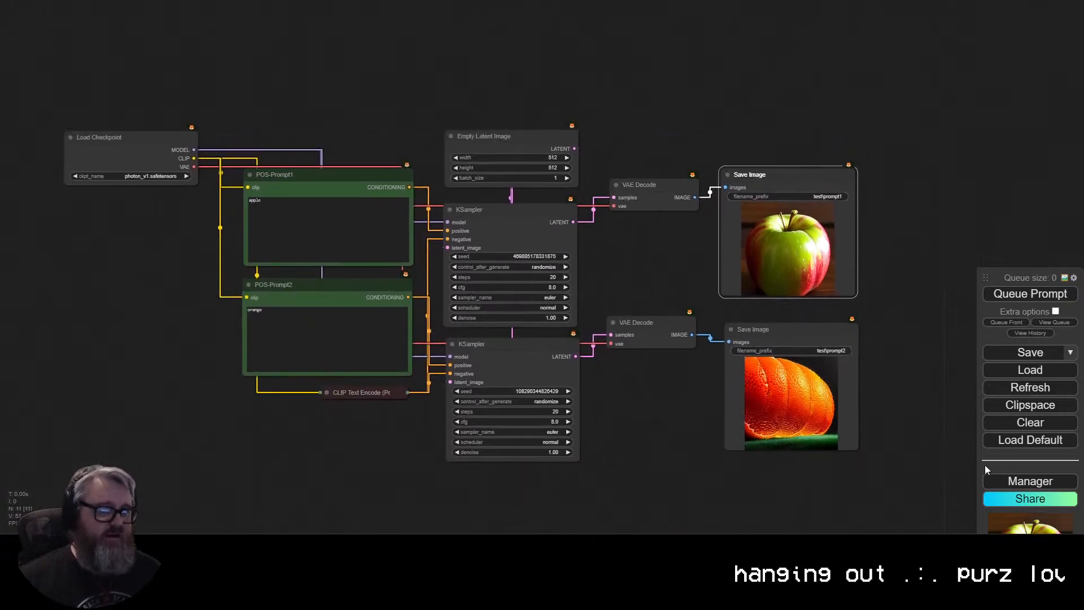
Open the manager's custom node installation list and search it for "kjnodes".
click(1022, 480)
click(572, 198)
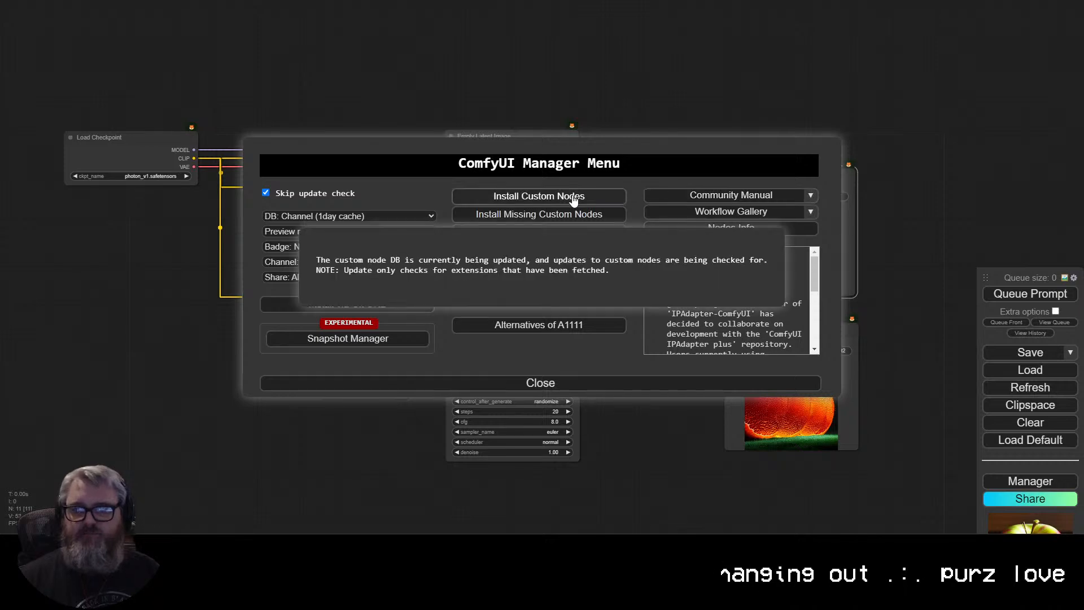
click(832, 71)
text(kjnodes)
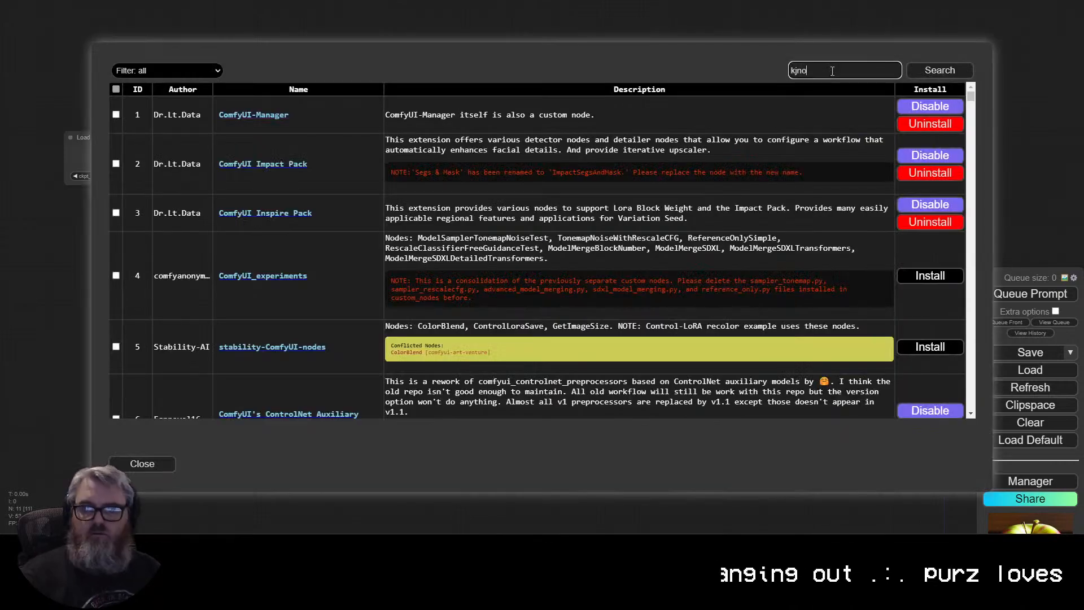
key(Return)
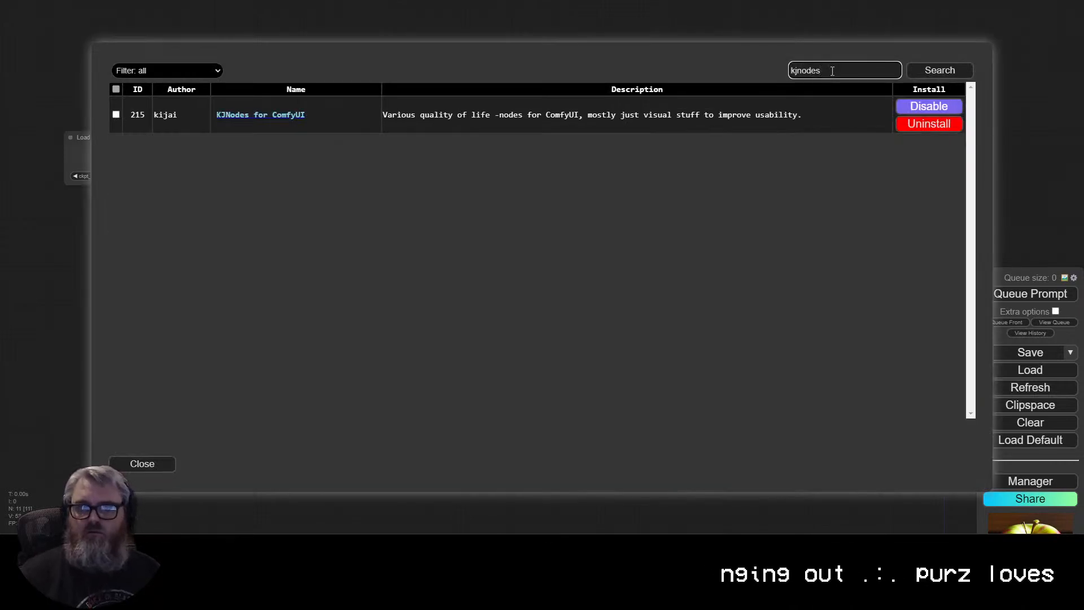
View the KJNodes for ComfyUI repository page, return to the custom node list and close the manager.
click(279, 120)
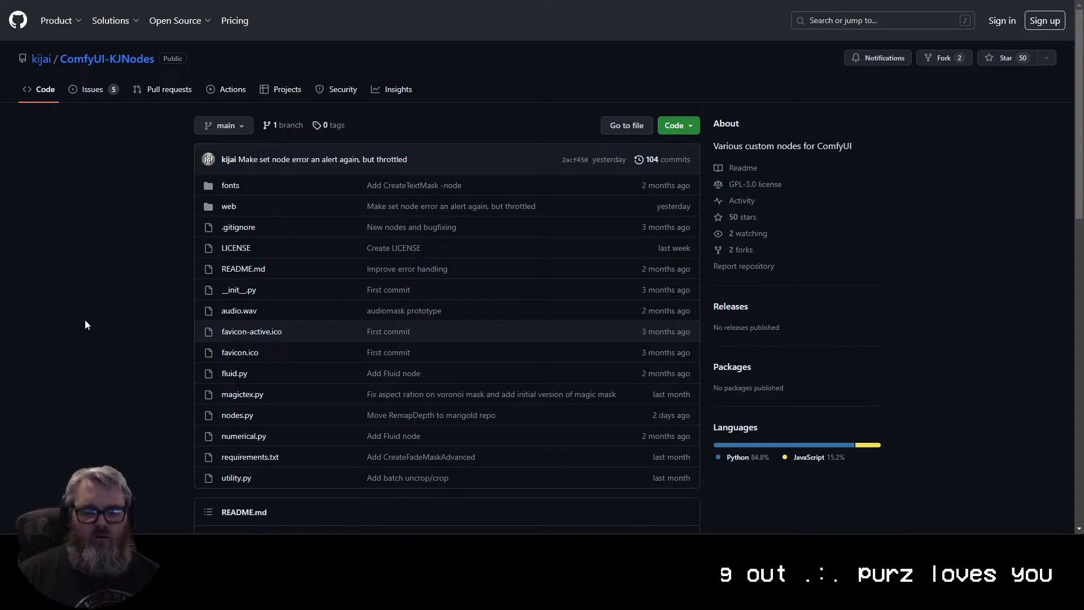
key(ctrl+w)
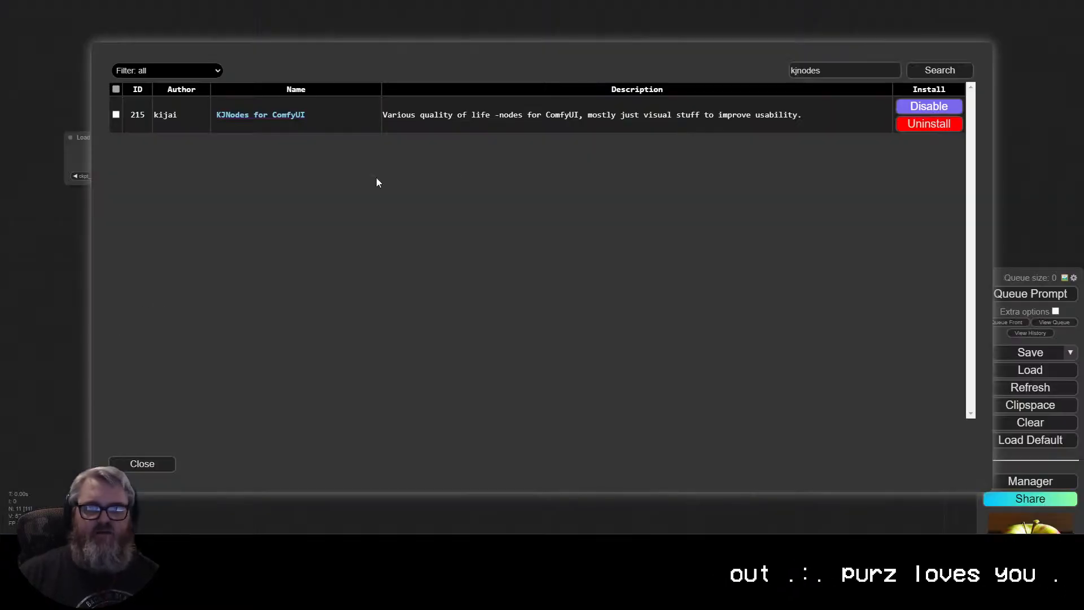
click(142, 466)
click(509, 382)
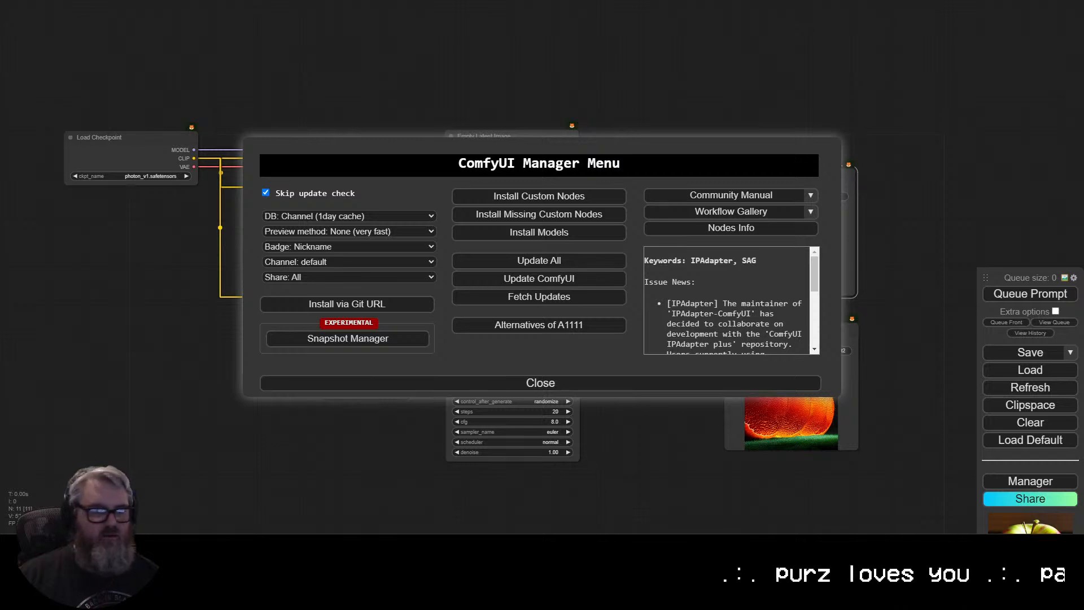
Reopen the custom node installation list and search it for "image combine" and for "combine".
click(546, 197)
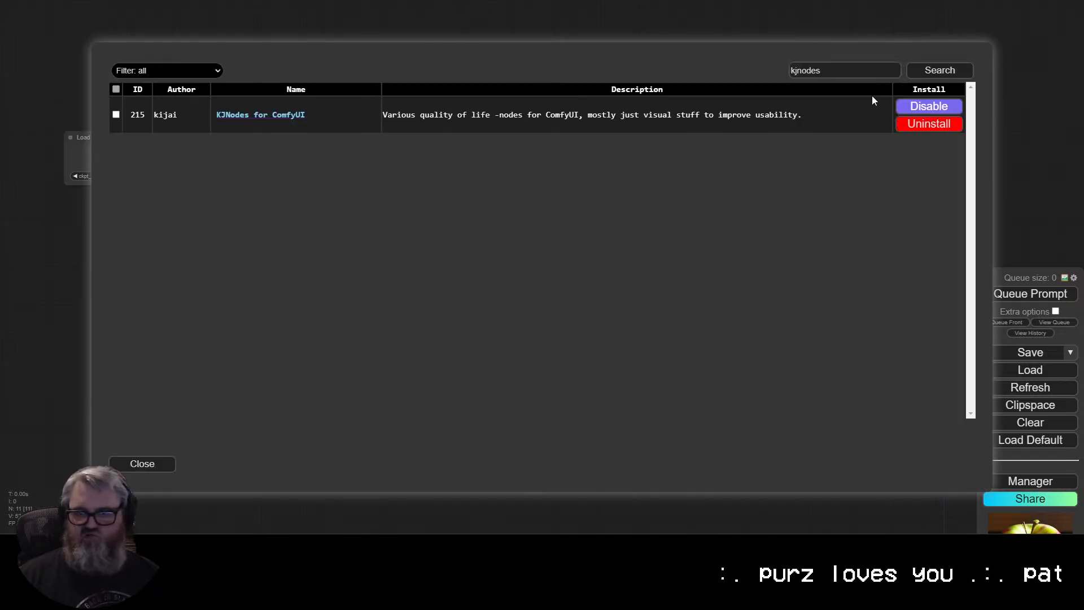
double_click(846, 63)
text(image combine)
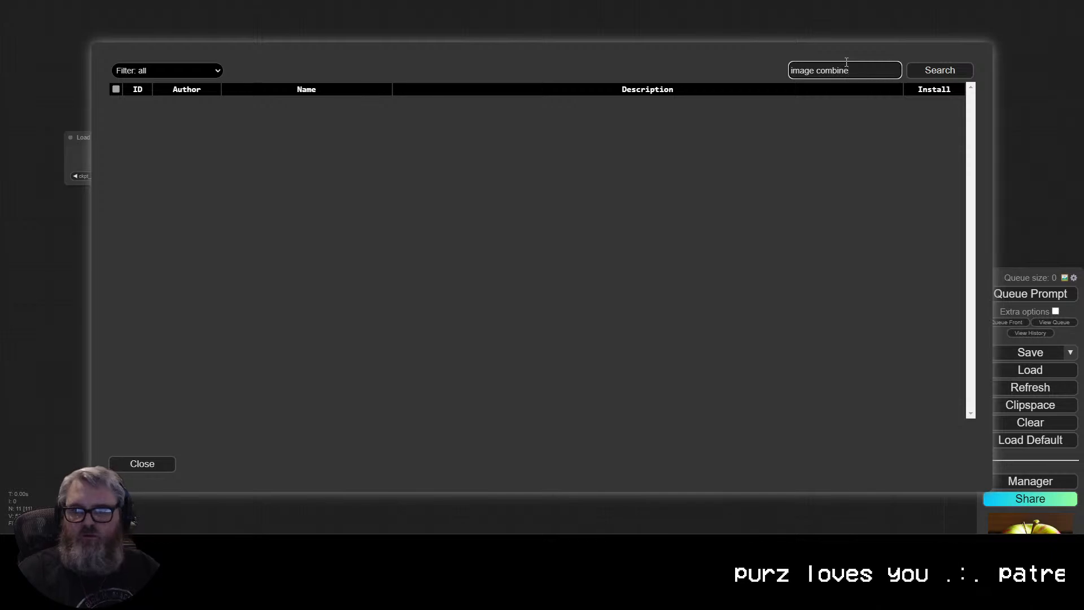
key(ctrl+a)
text(combine)
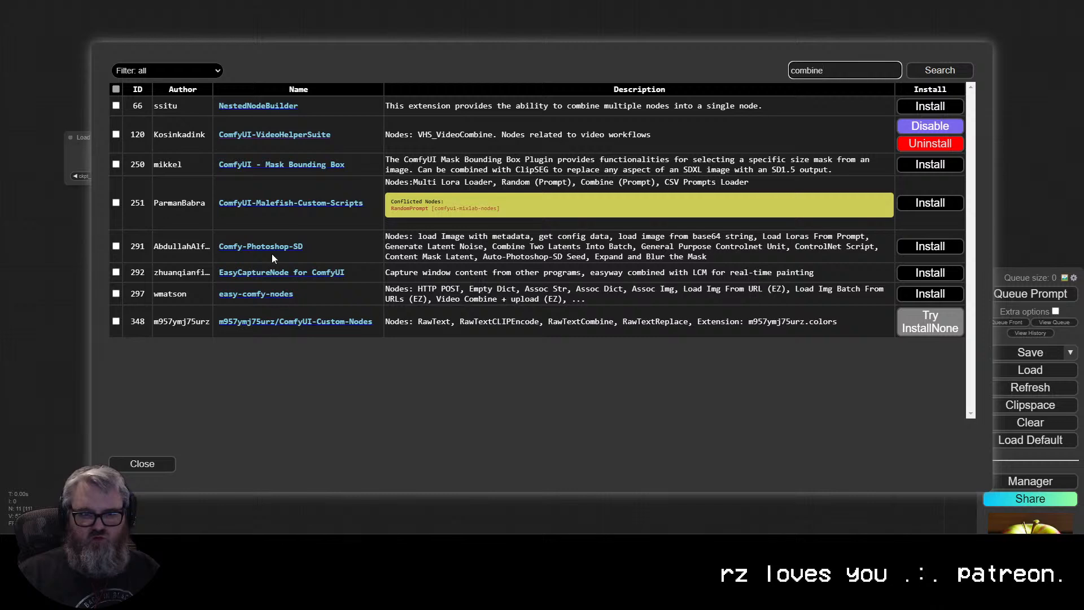
Search the custom node list for "image" and look through the matching extensions.
double_click(844, 70)
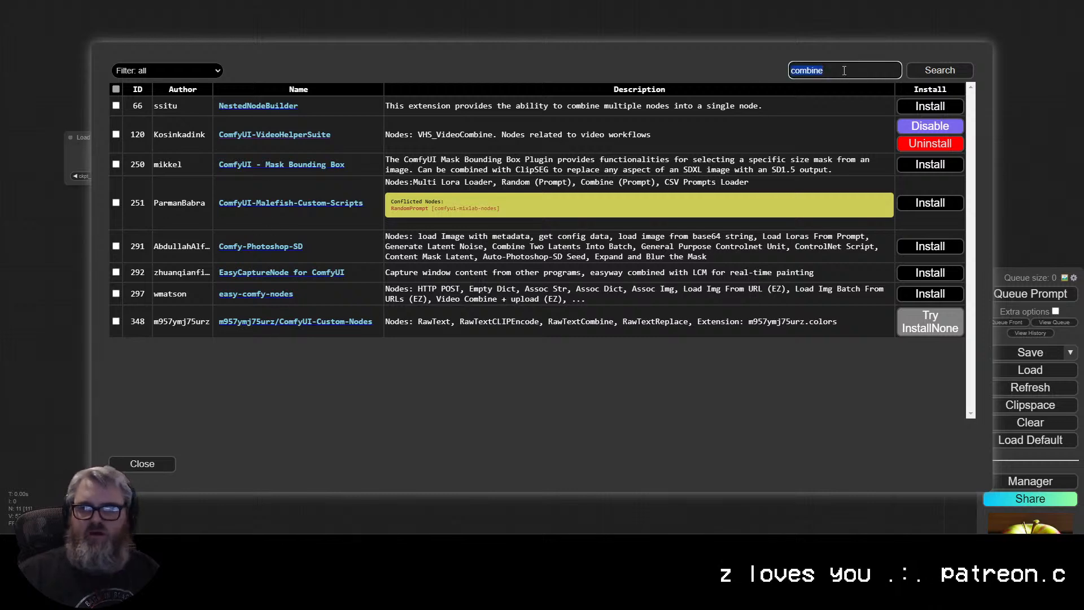
text(image)
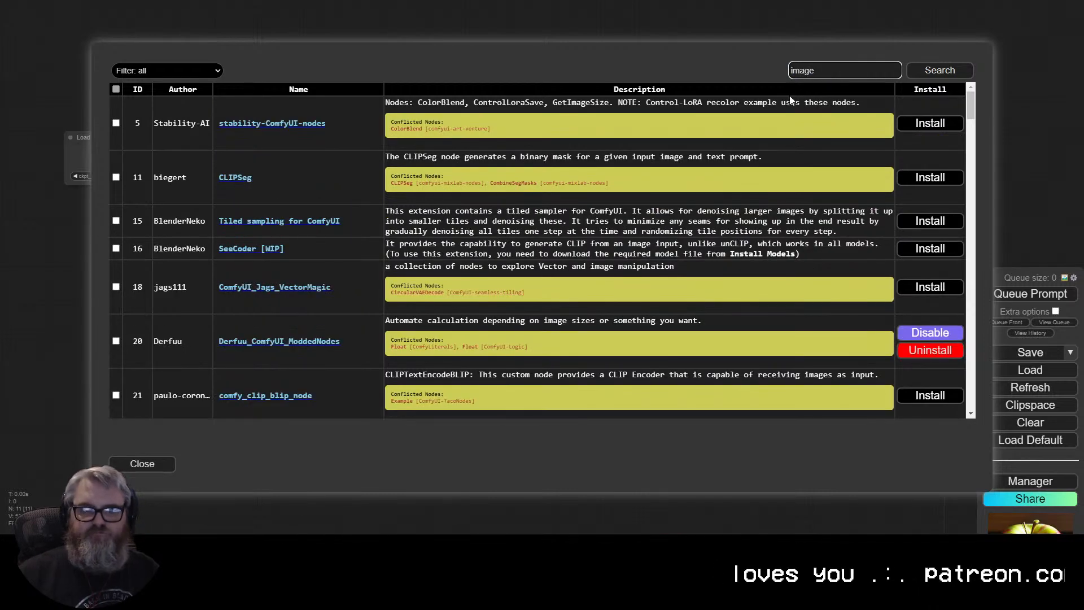
scroll(323, 225, down, 8)
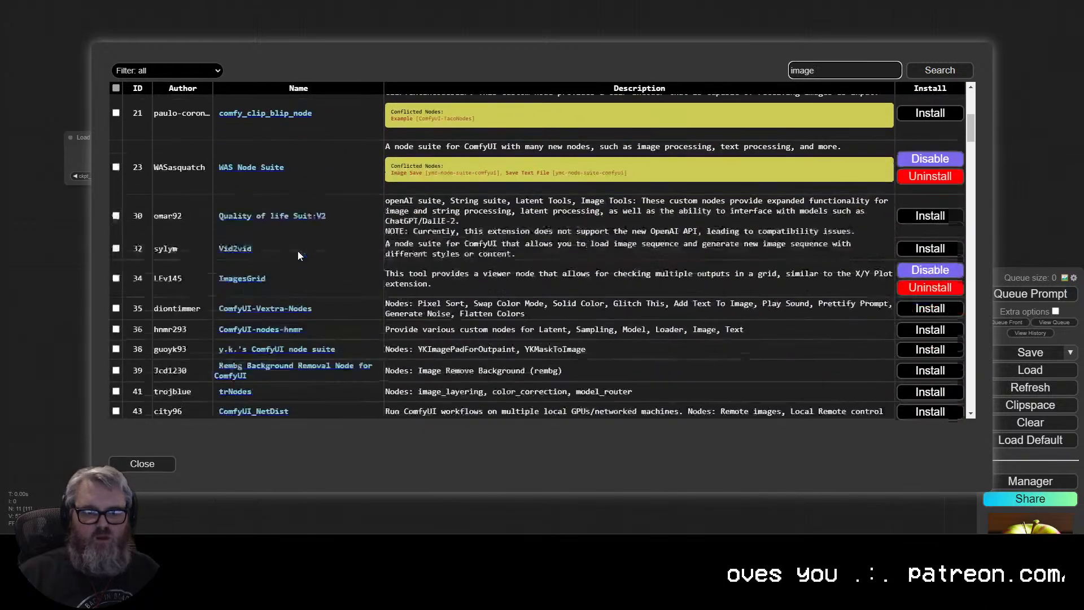
scroll(300, 255, down, 8)
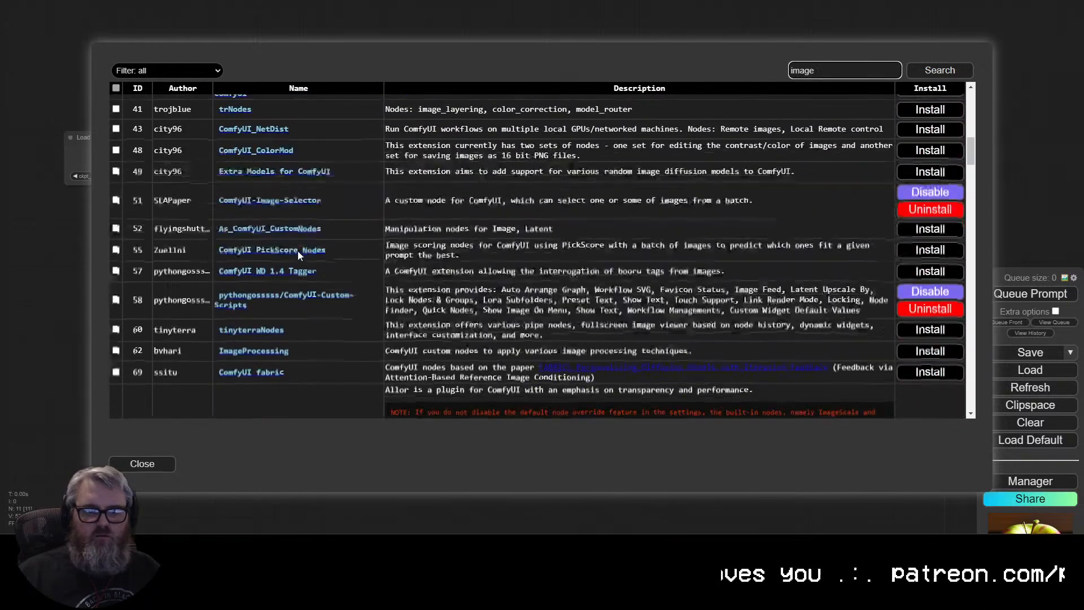
scroll(298, 255, down, 1)
Switch to File Explorer and open the custom_nodes folder of the ComfyUI_windows_portable installation under C:\ai.
key(super+r)
text(C:\)
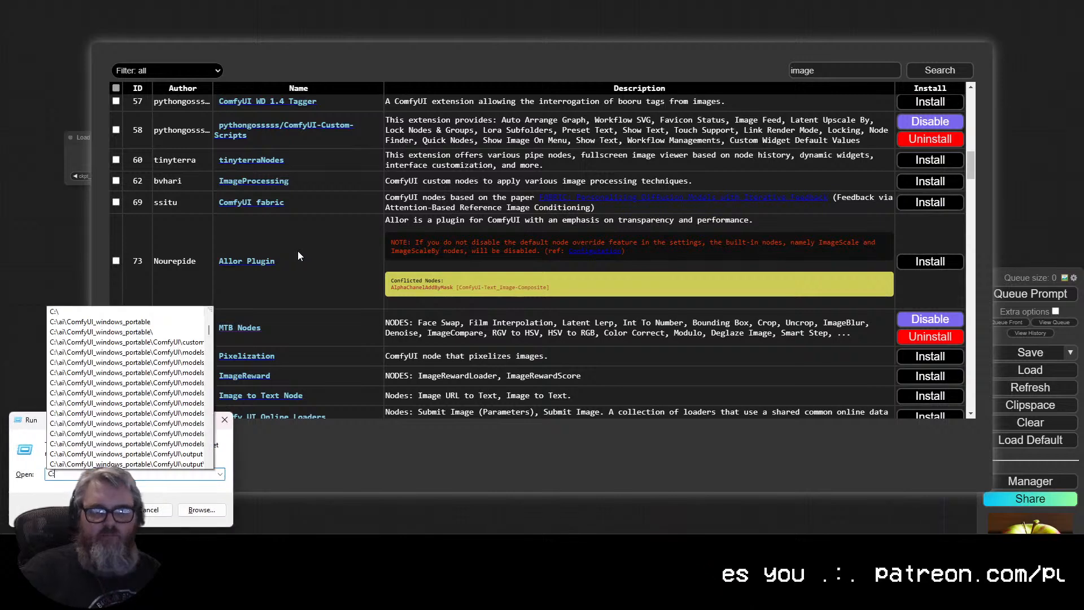
text(ai\c)
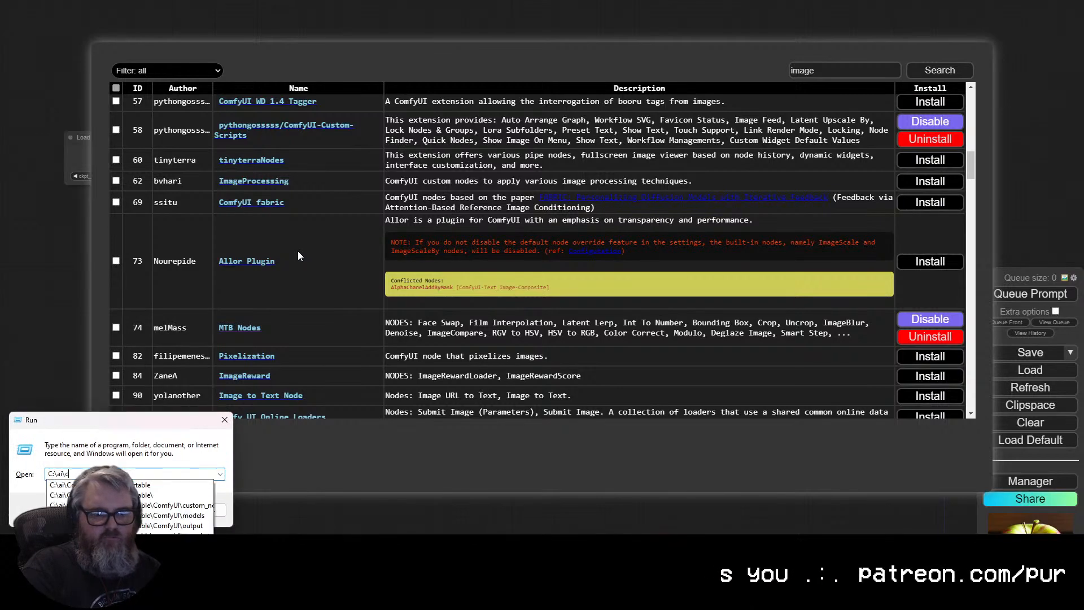
text(om)
key(Down)
key(Down)
key(Down)
key(Return)
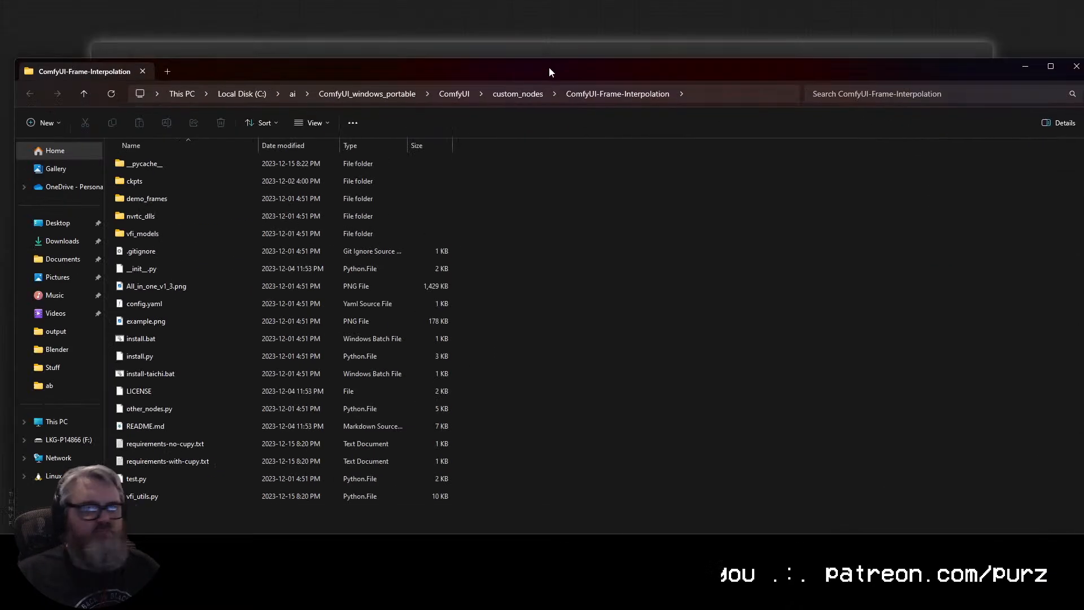
key(alt+Up)
Examine the folders in custom_nodes to identify which installed extension provides the image combining node.
key(Up)
key(Up)
key(Up)
key(Up)
key(Up)
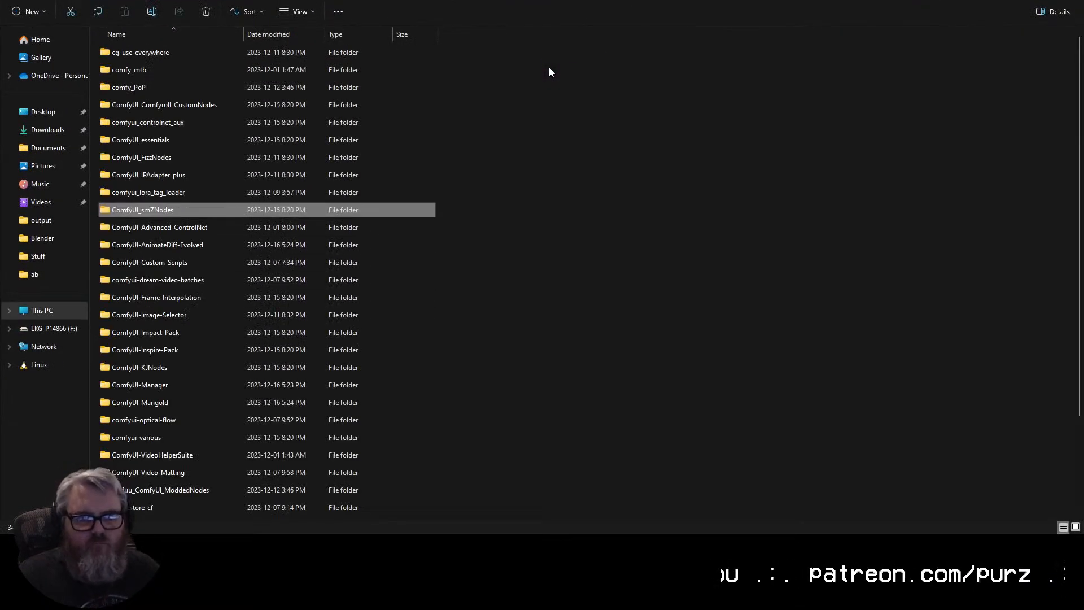
key(Down)
key(Down)
key(Down)
key(Down)
key(Down)
key(Down)
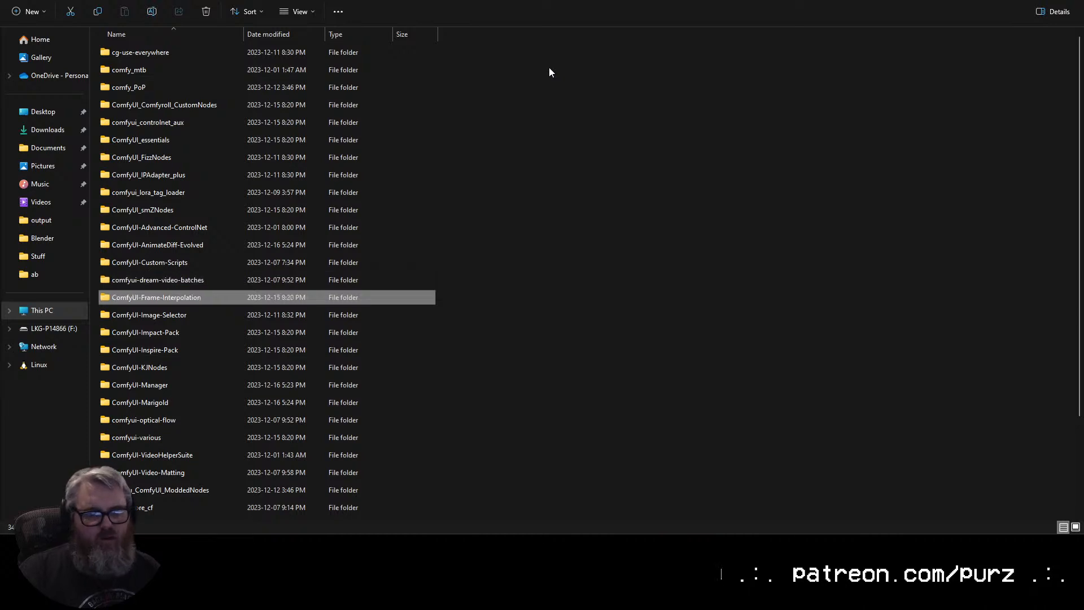
key(Down)
key(Down)
key(Down)
key(Down)
key(Down)
key(Down)
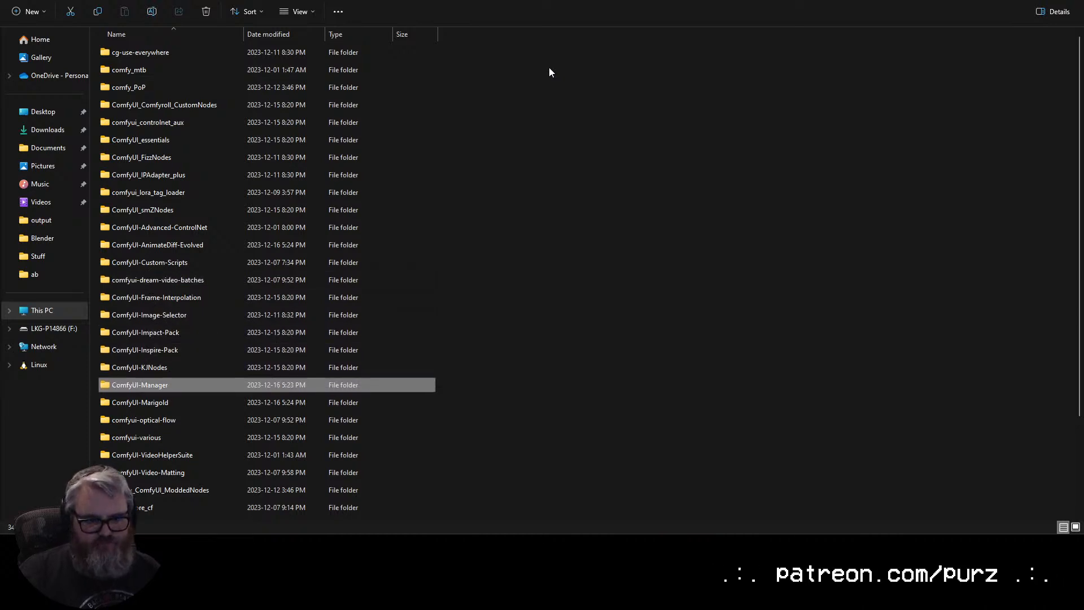
key(Down)
key(Down)
key(Down)
key(Down)
key(Down)
key(Down)
key(Down)
key(Down)
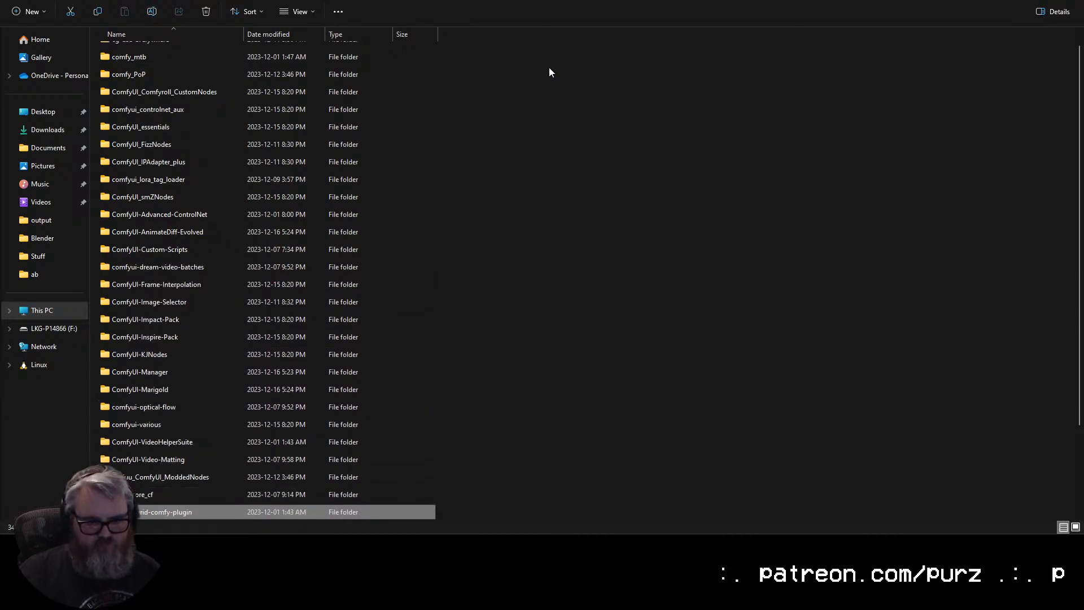
key(Down)
key(Down)
key(Down)
key(Down)
key(Up)
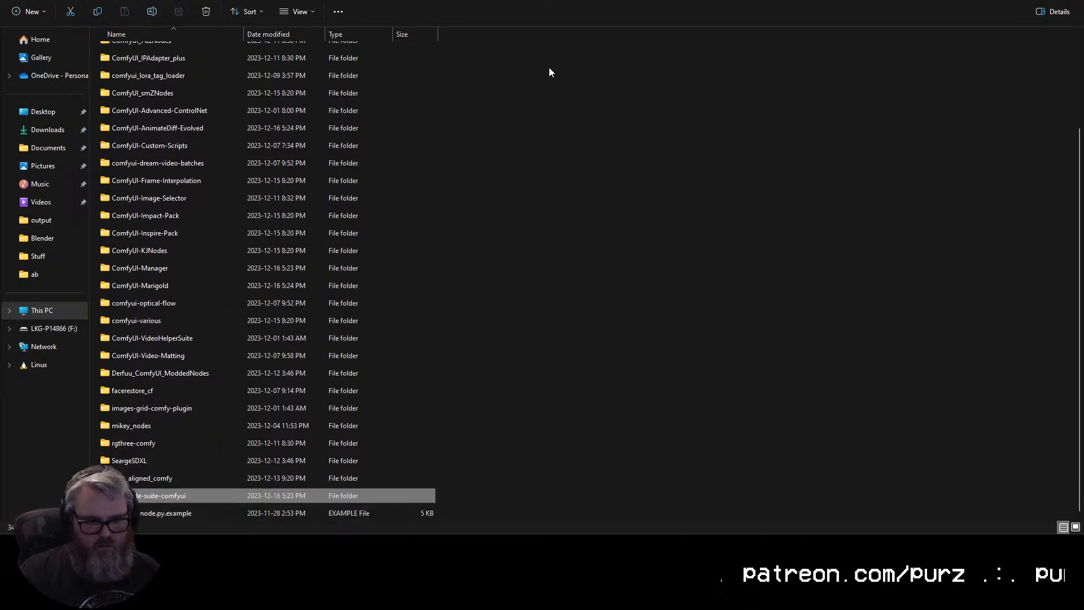
key(Home)
key(Down)
key(Down)
key(Down)
key(Down)
key(Down)
key(Down)
key(Down)
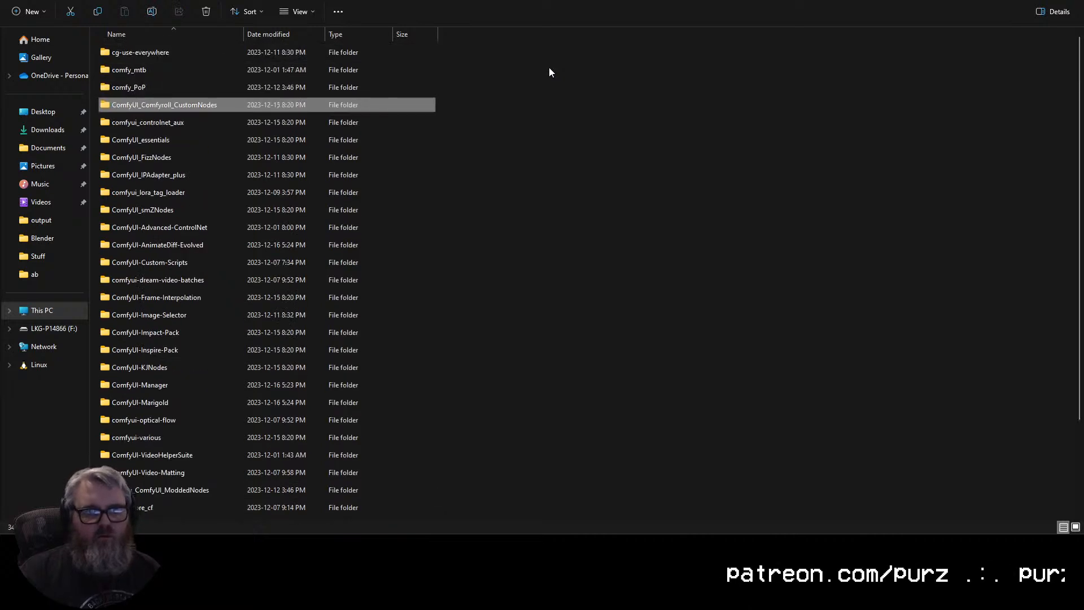
key(Down)
key(Down)
key(Down)
key(Down)
key(Down)
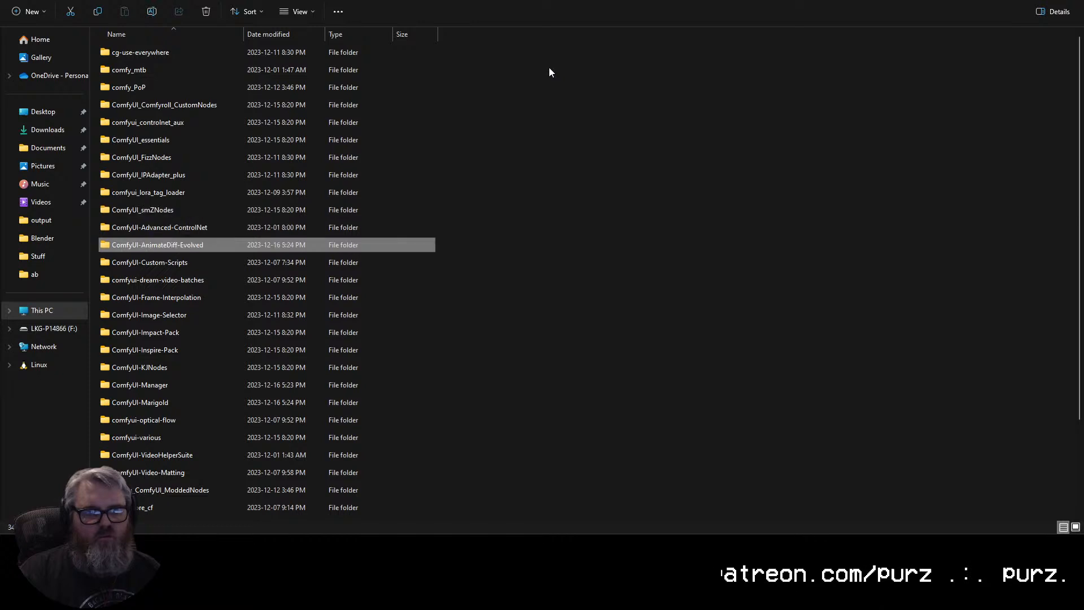
key(Down)
key(Down)
key(Down)
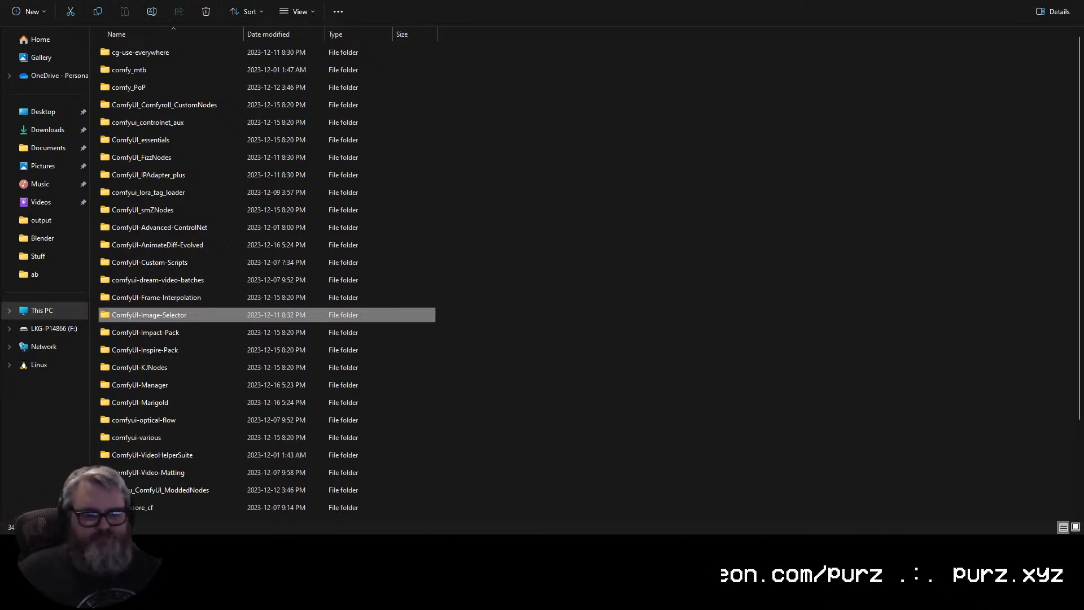
Switch back to ComfyUI and search the custom node list for "image selector" and for "imageselector".
key(alt+Tab)
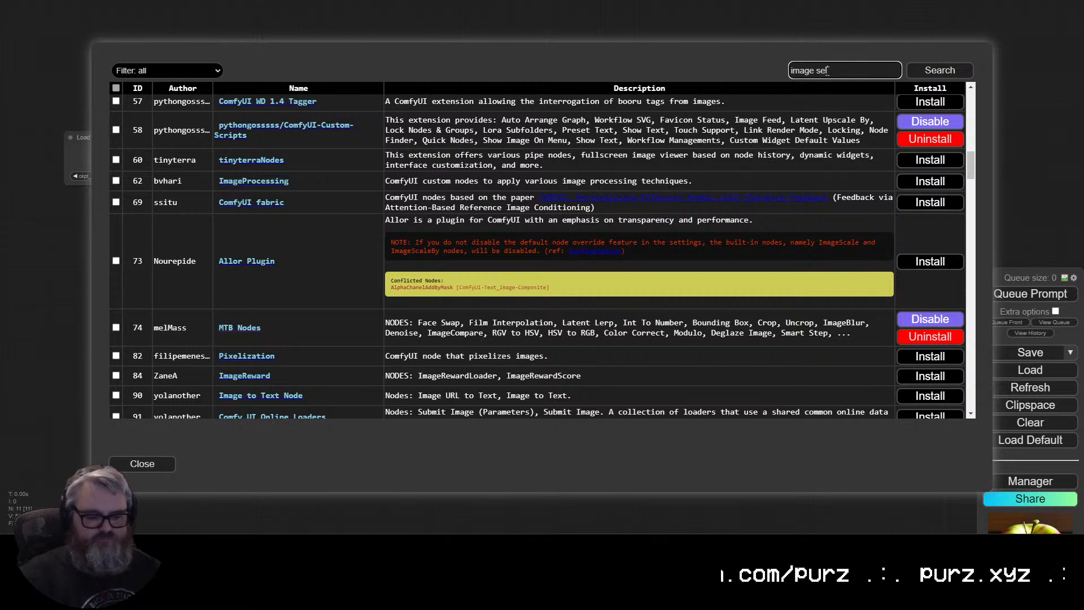
key(Return)
key(ctrl+a)
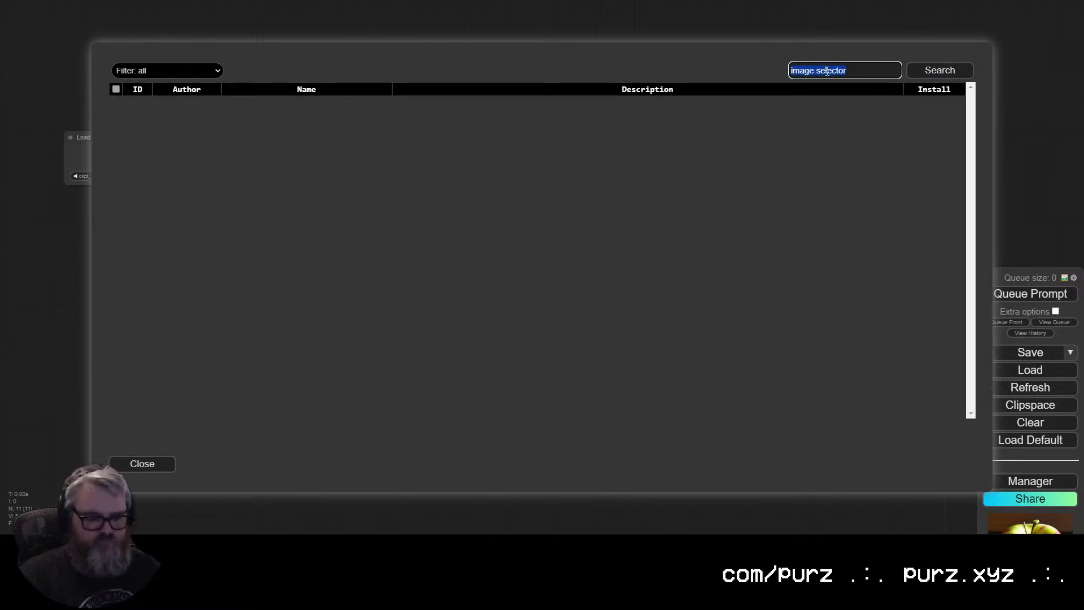
text(imageselec)
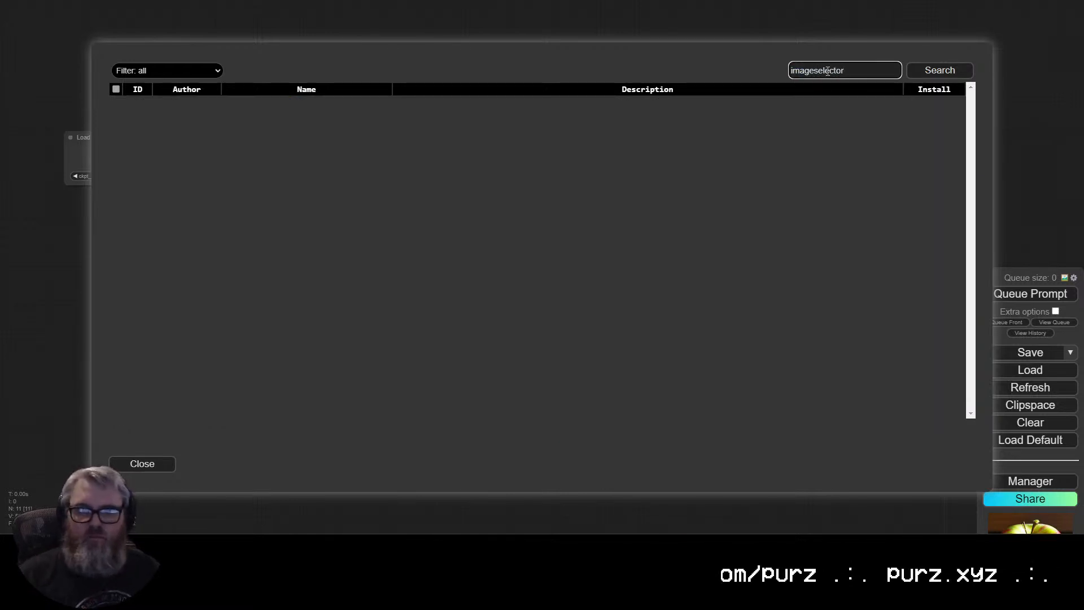
text(tor)
Search the custom node list for "selector" and open the ComfyUI-Image-Selector repository page.
key(ctrl+a)
text(se)
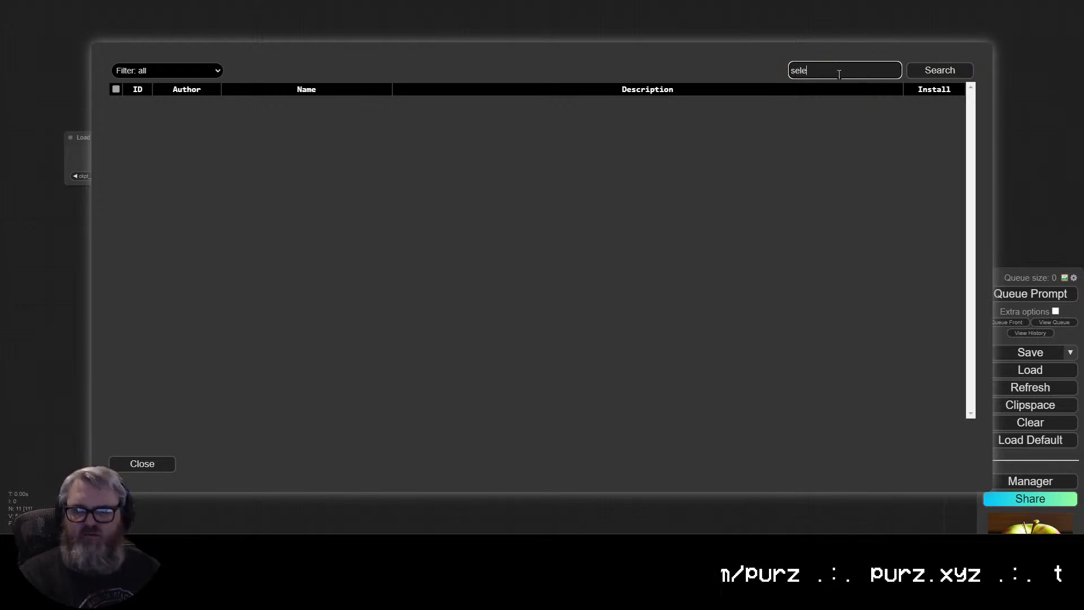
key(Return)
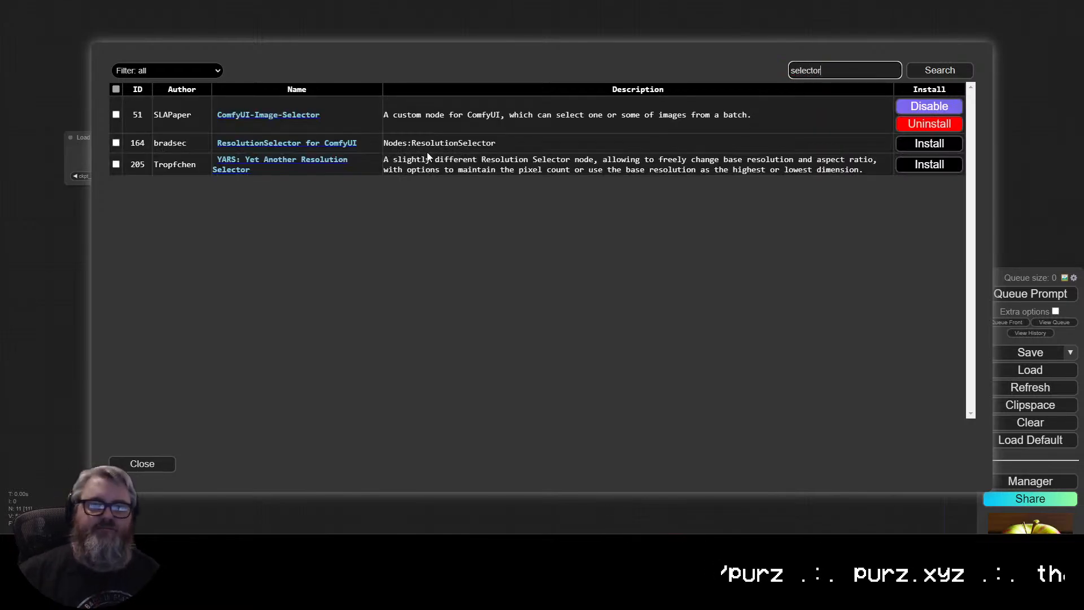
click(288, 115)
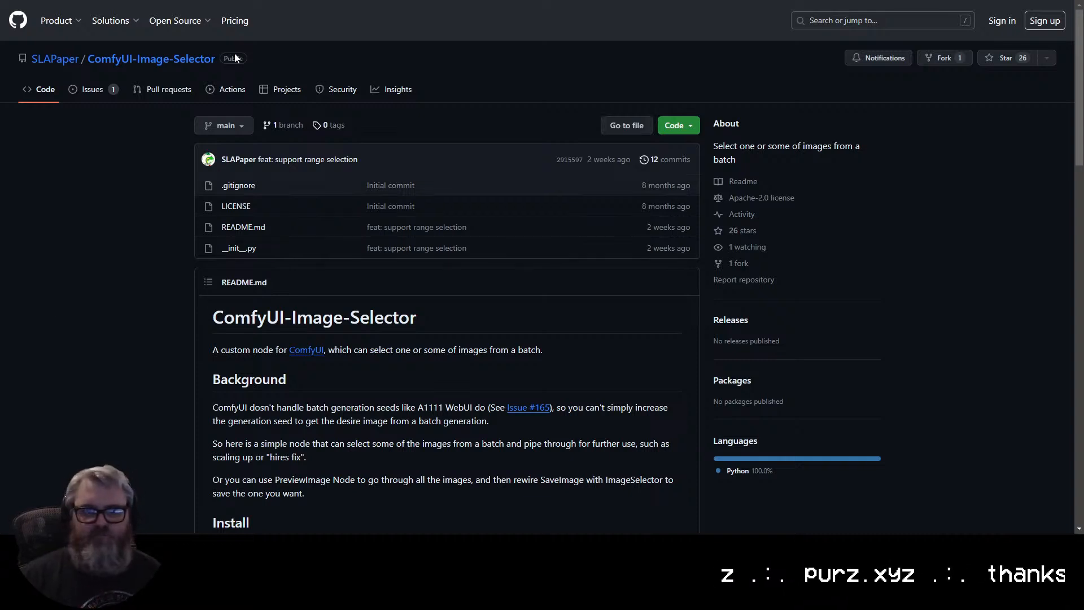
Search the custom node list for "video" and open the ComfyUI-VideoHelperSuite repository page.
key(ctrl+w)
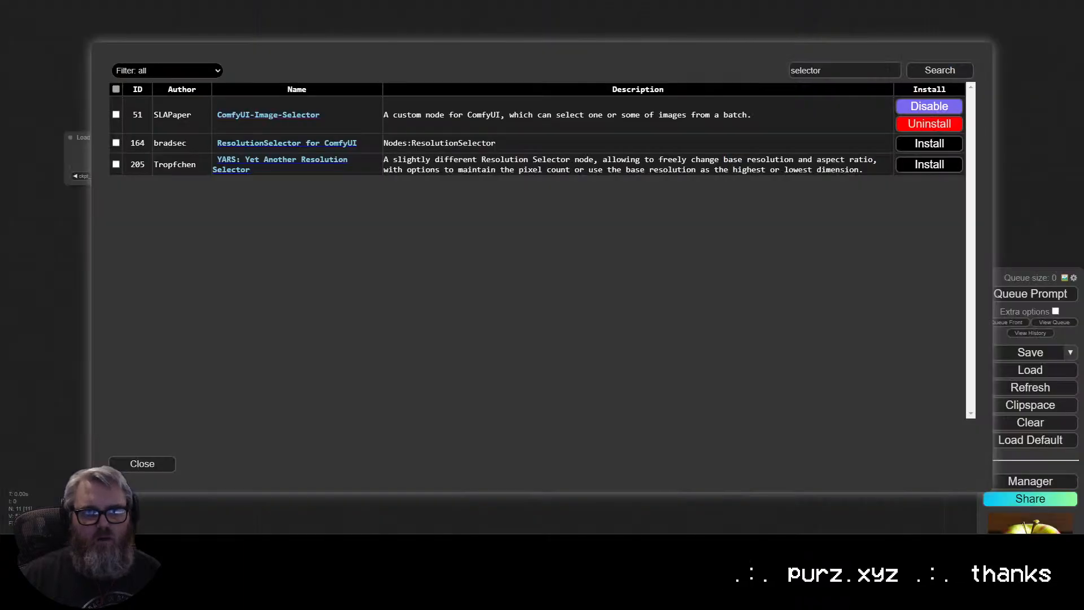
click(884, 74)
key(ctrl+a)
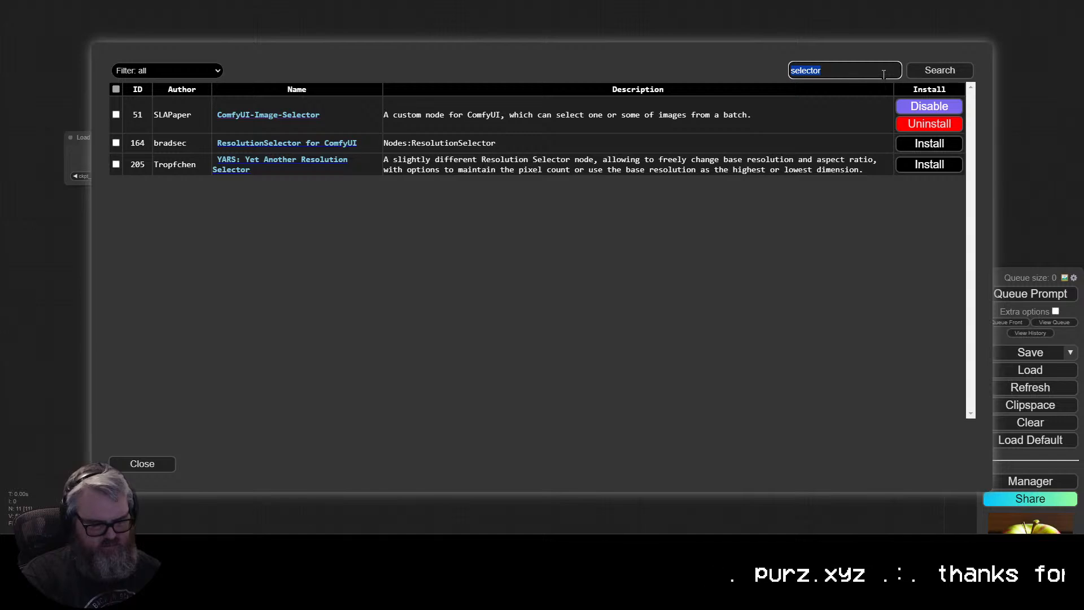
text(video)
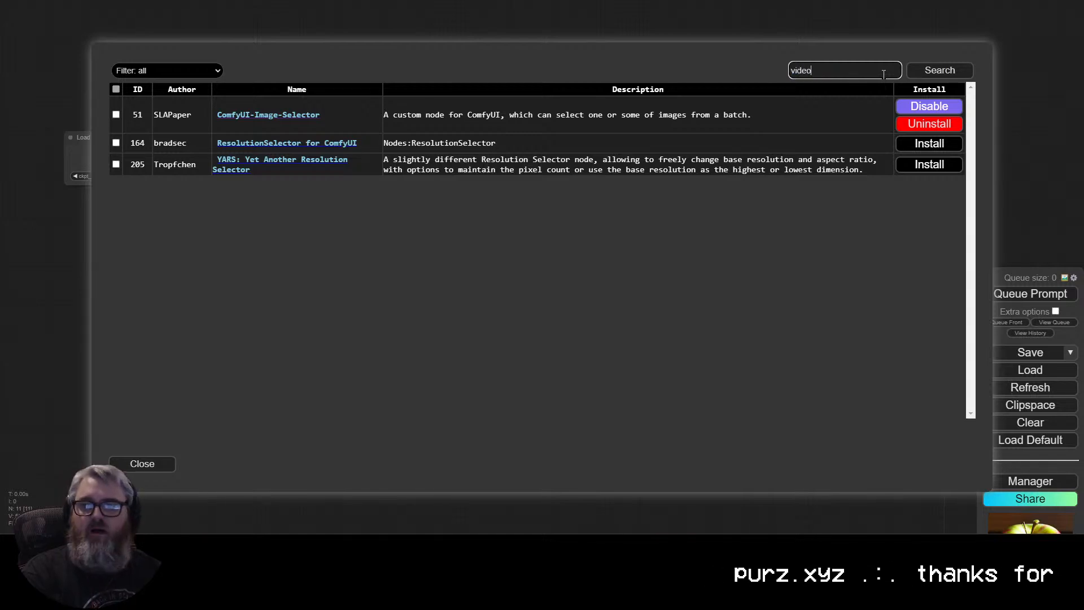
key(Return)
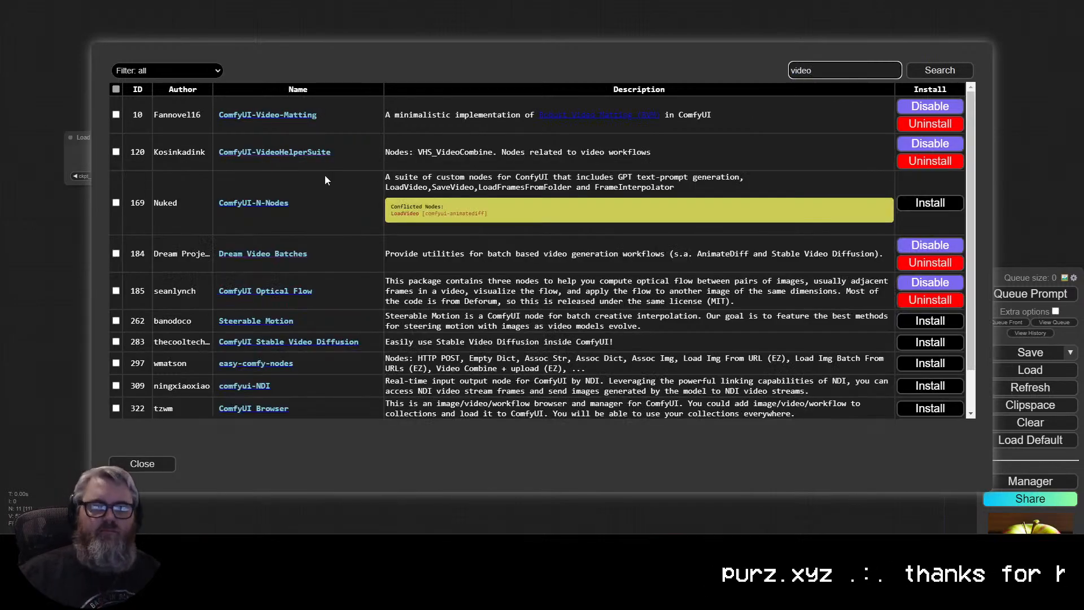
click(304, 153)
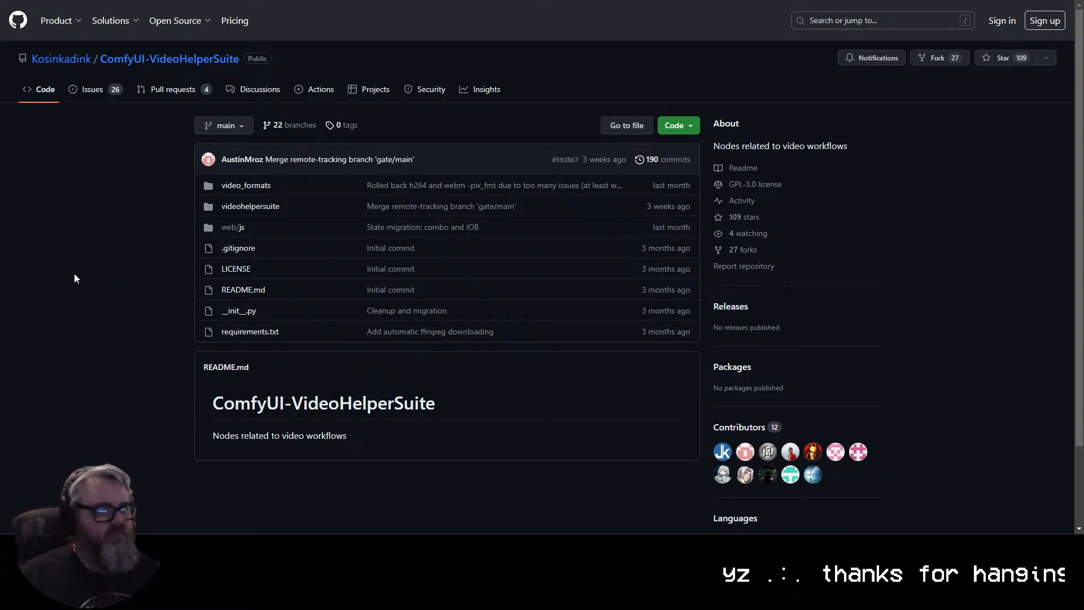
Close the VideoHelperSuite page and the custom node list to return to the workflow canvas.
click(73, 1)
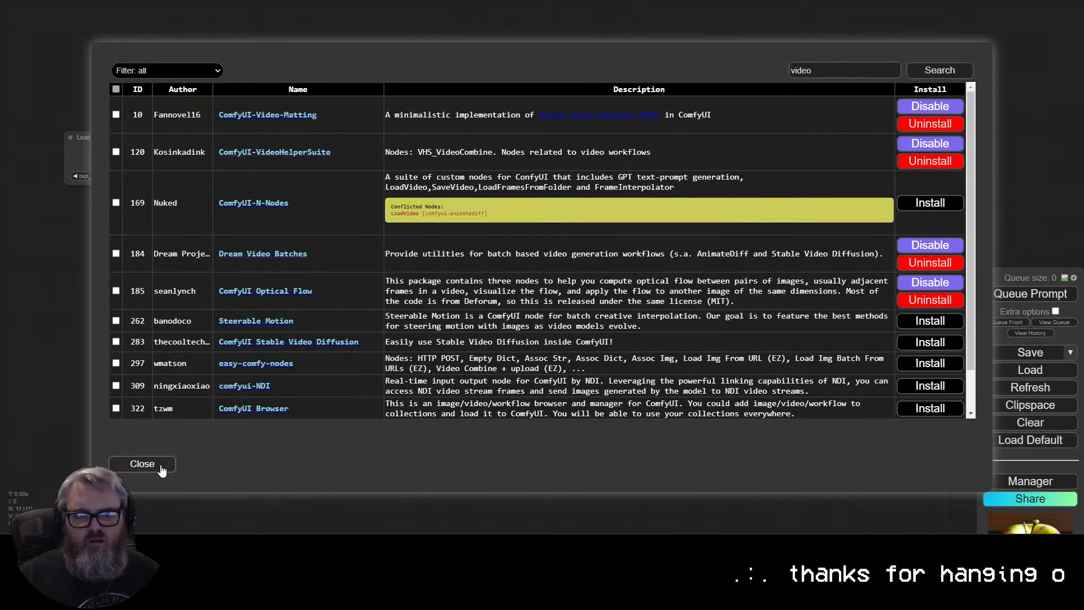
click(142, 464)
click(477, 382)
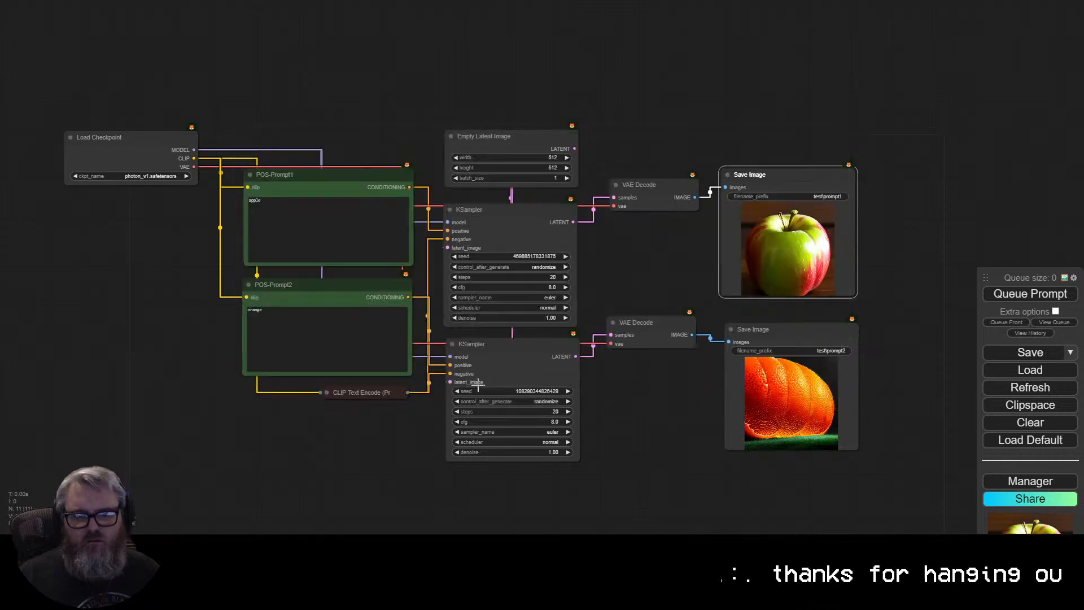
Add an ImageConcanate node in the empty area below the second VAE Decode node.
drag(652, 439, 489, 330)
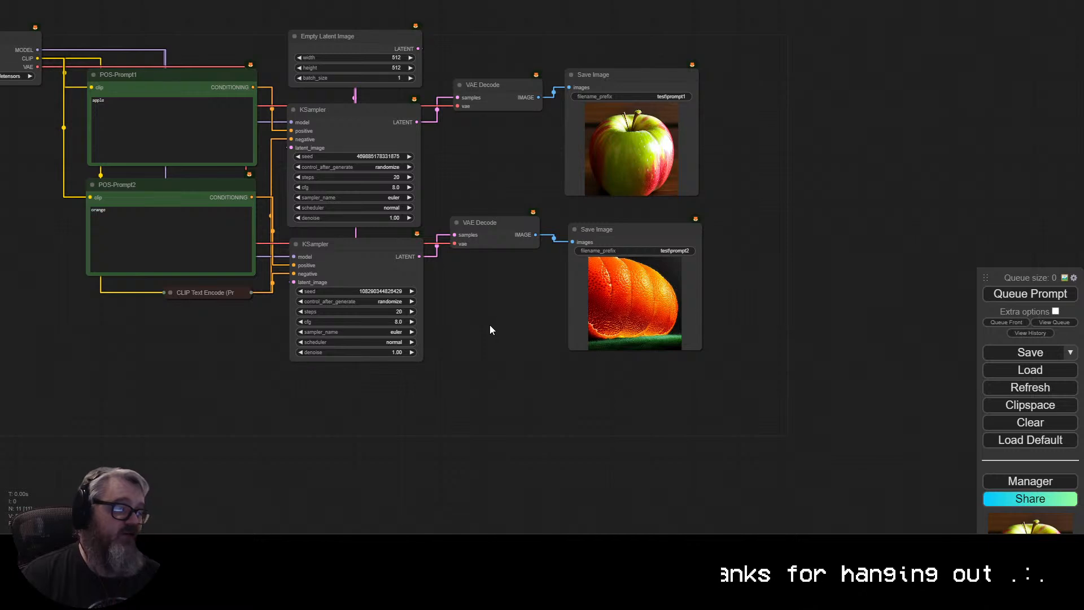
scroll(489, 330, up, 1)
double_click(489, 330)
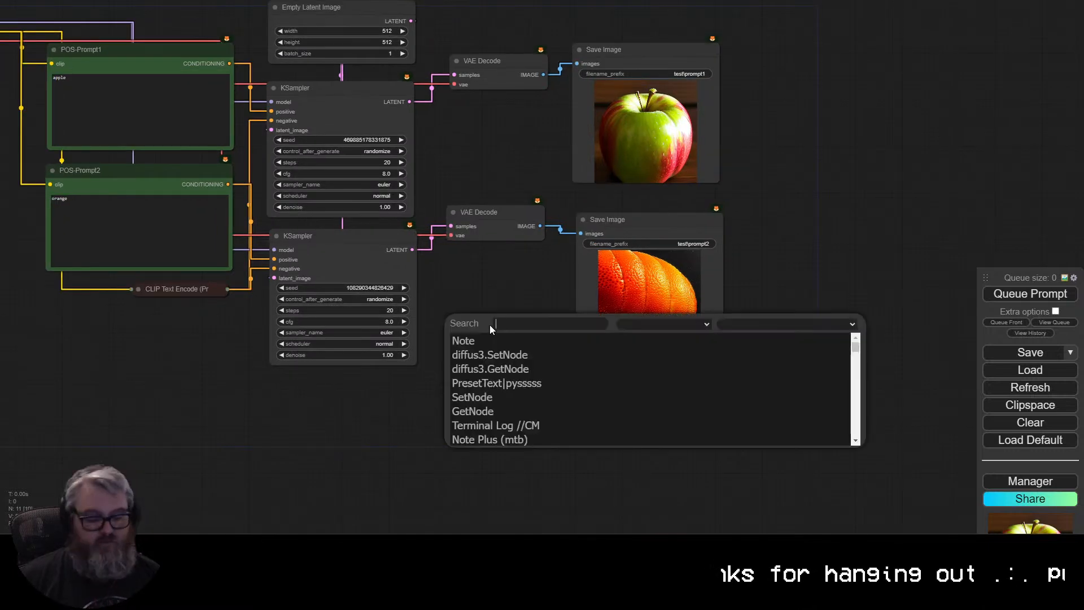
text(imagecon)
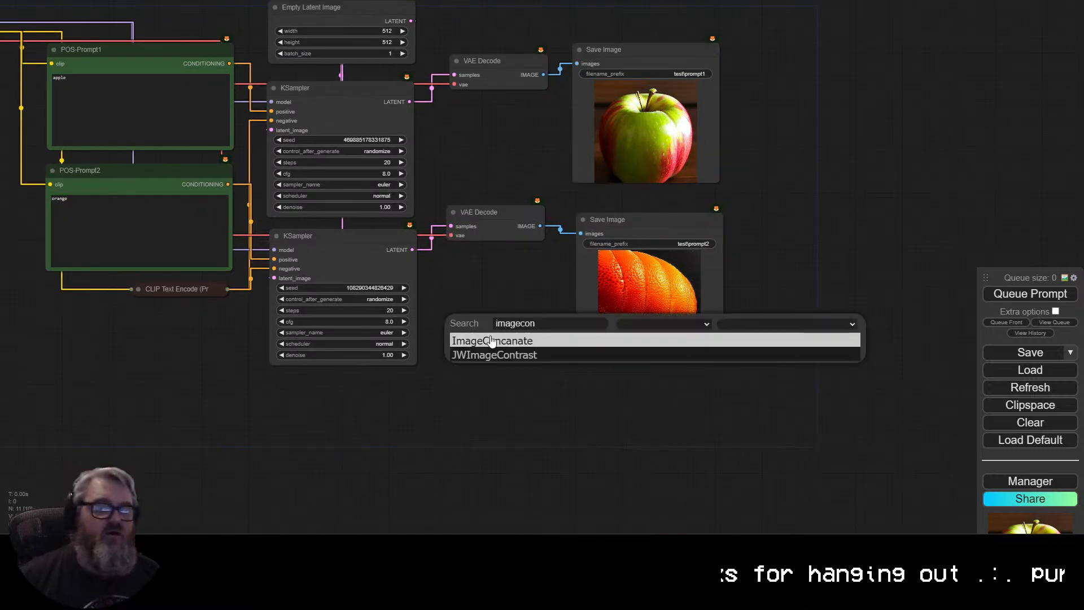
click(492, 343)
drag(556, 347, 495, 401)
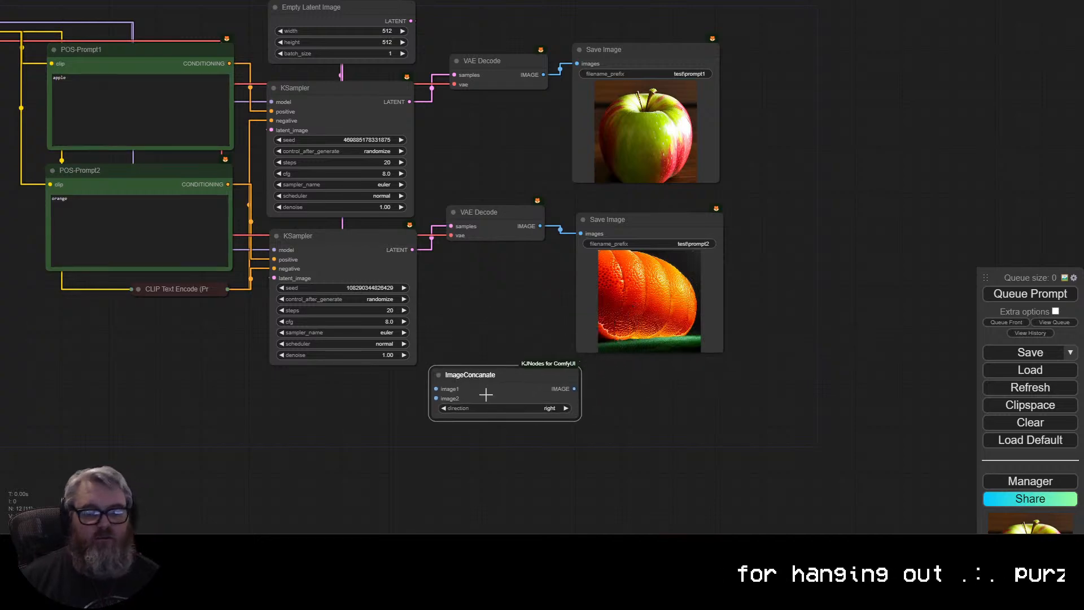
Move the ImageConcanate node farther down into the free space below the test\prompt2 Save Image node.
scroll(495, 401, up, 12)
scroll(506, 278, down, 8)
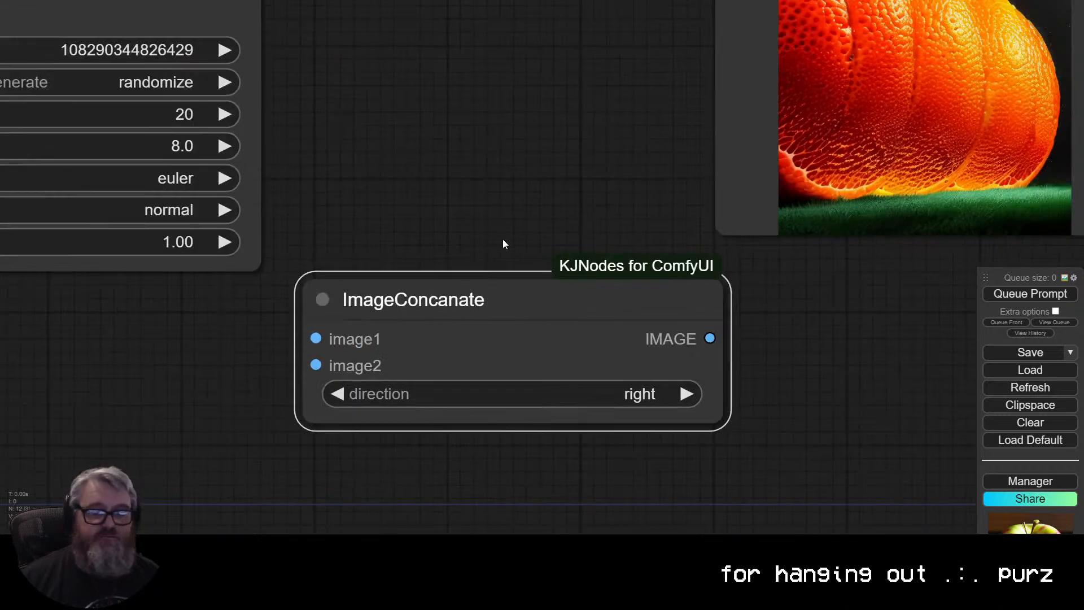
drag(479, 273, 488, 315)
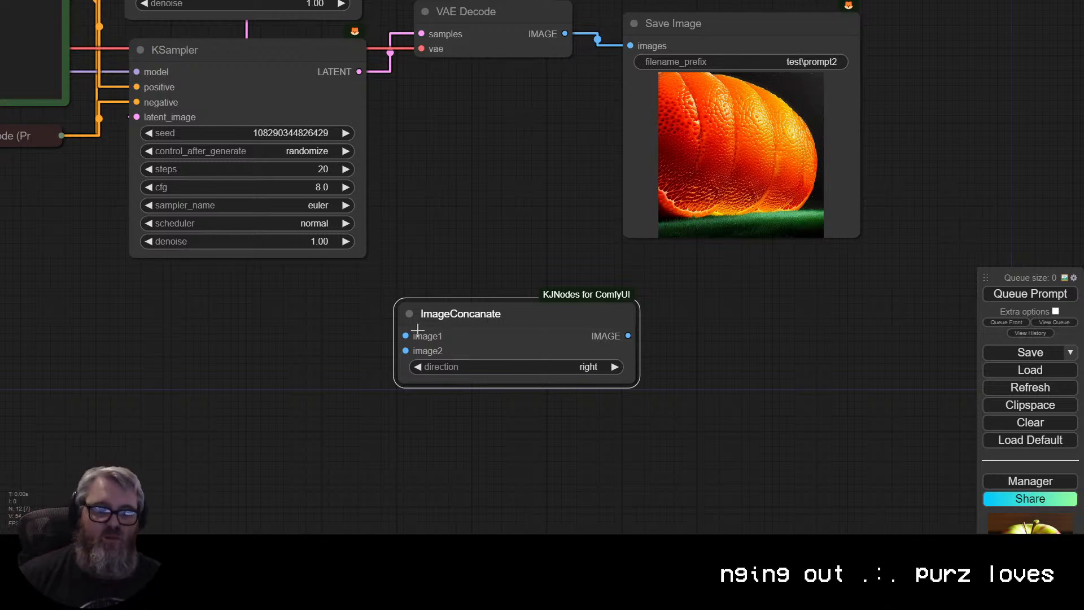
drag(448, 308, 553, 324)
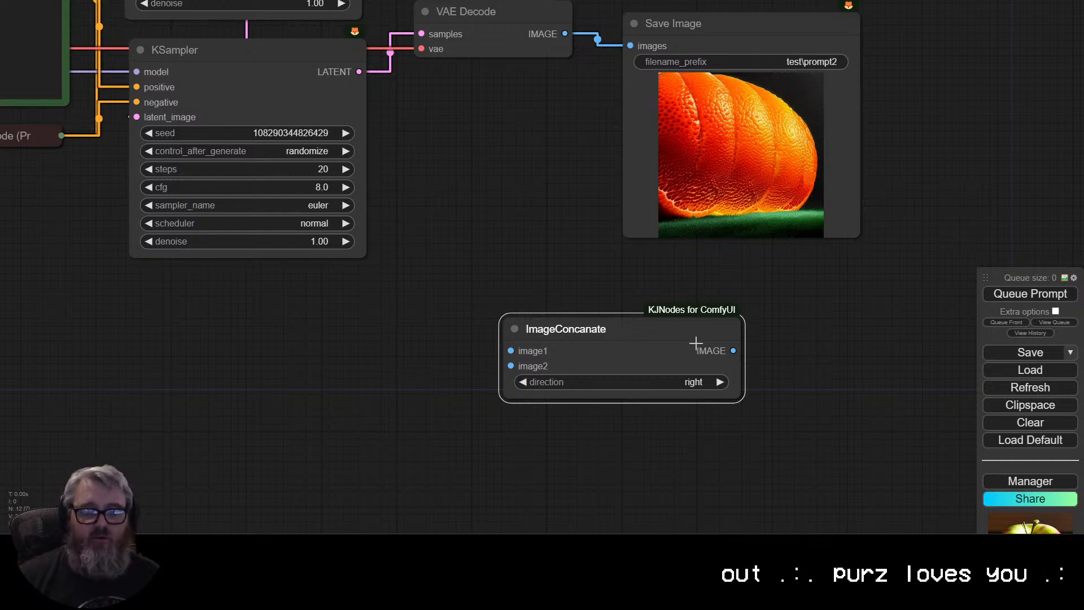
drag(671, 333, 636, 329)
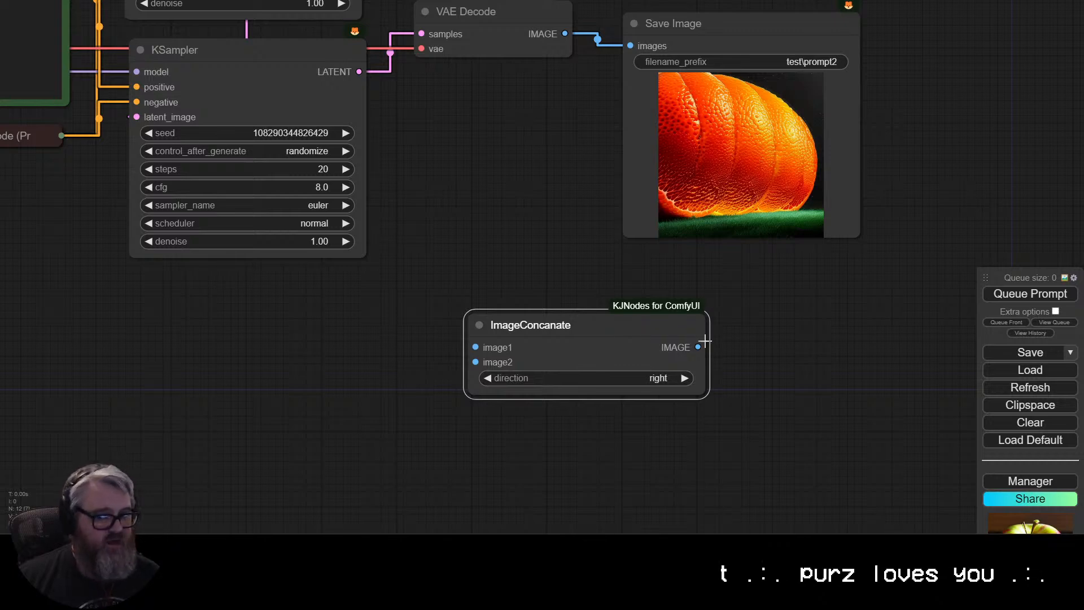
drag(587, 343, 639, 450)
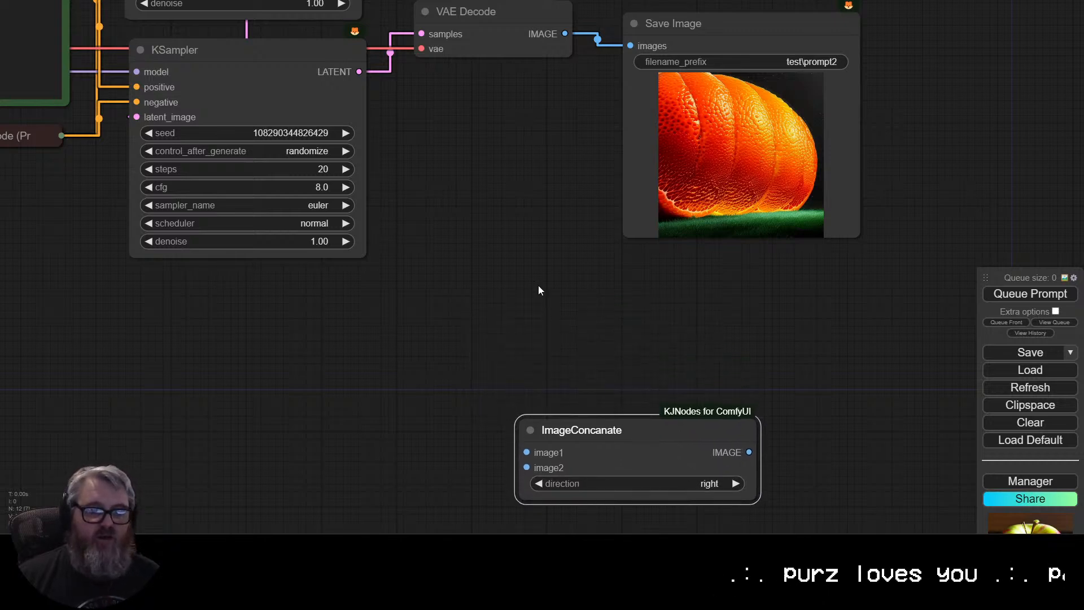
Switch to Notepad and write a two-column layout in a new note, with "text" above "image" in each column.
key(super+r)
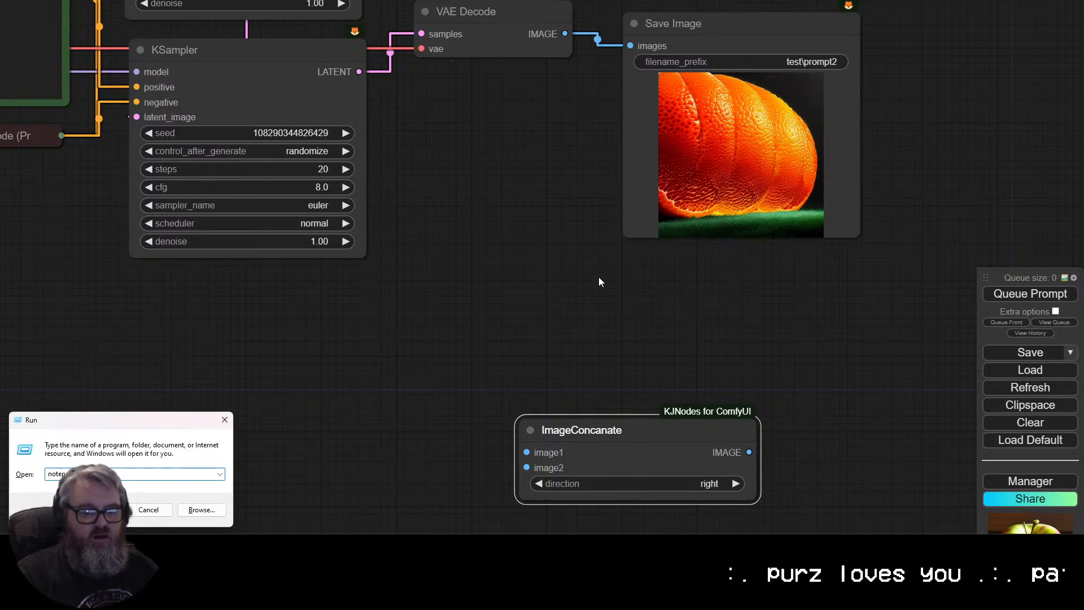
key(Return)
key(ctrl+n)
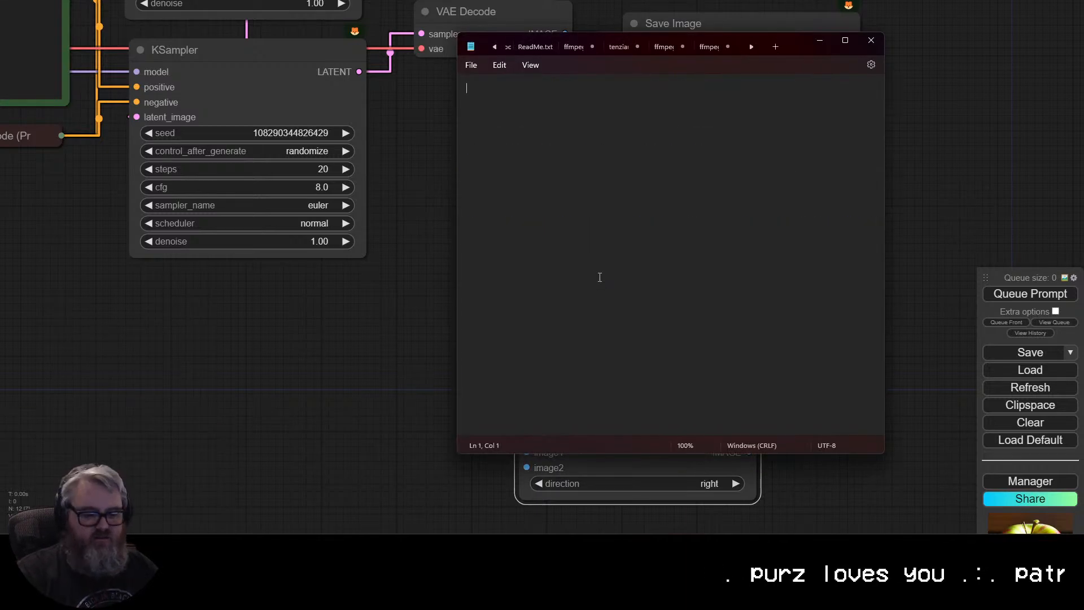
text(text)
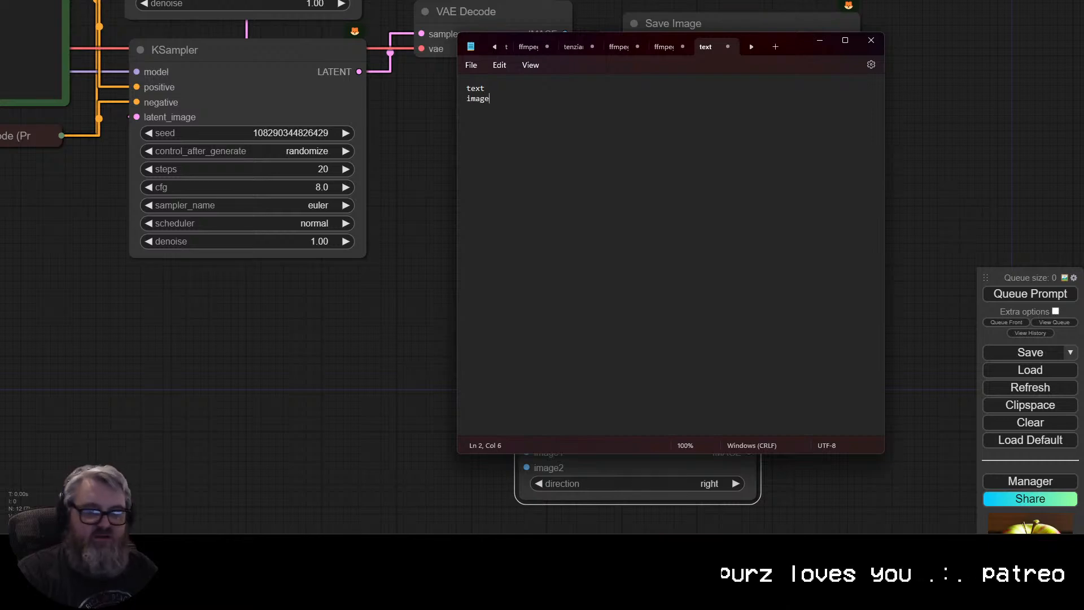
key(Up)
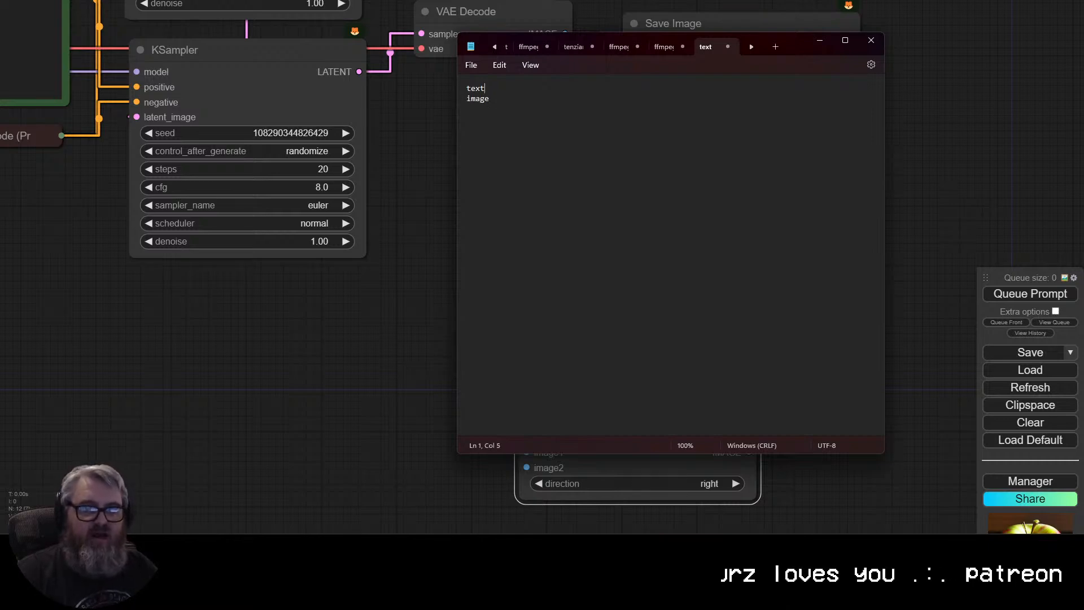
text(text)
key(Down)
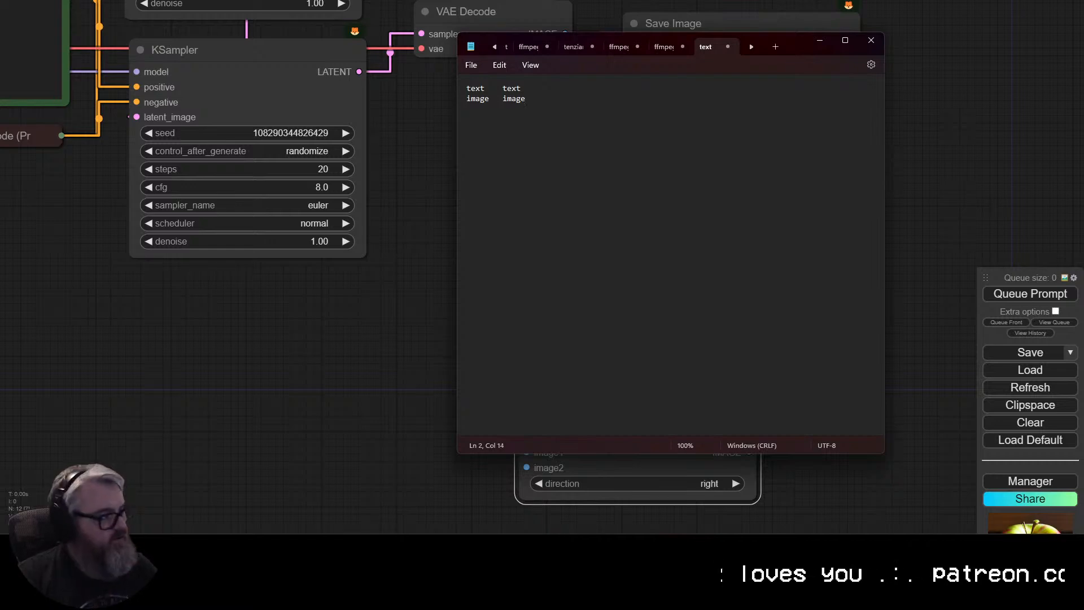
key(Up)
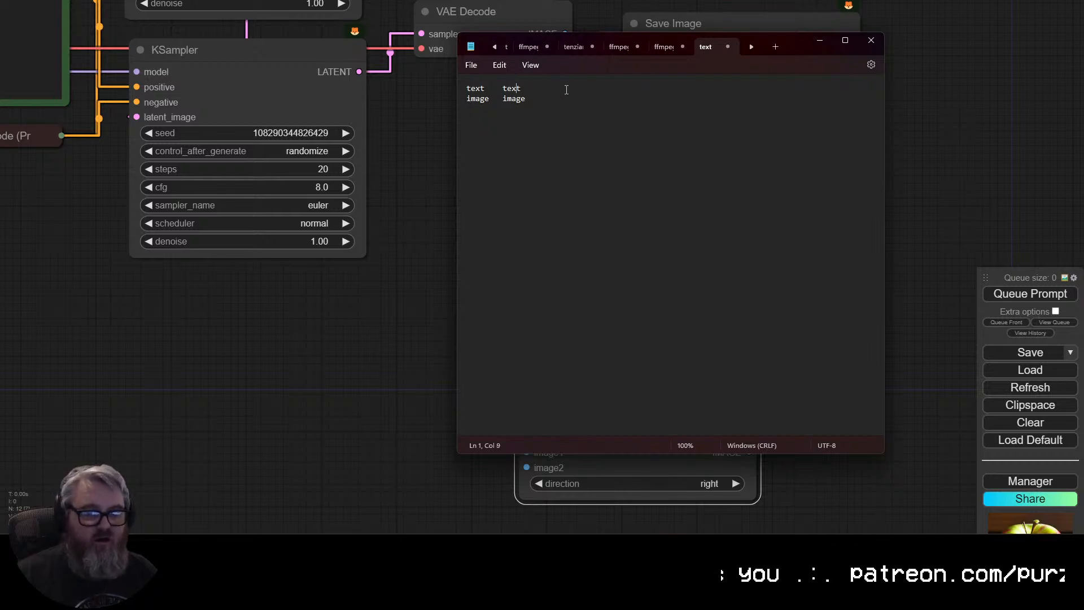
Close the Notepad note without saving it and return to the ComfyUI canvas.
click(539, 98)
key(ctrl+w)
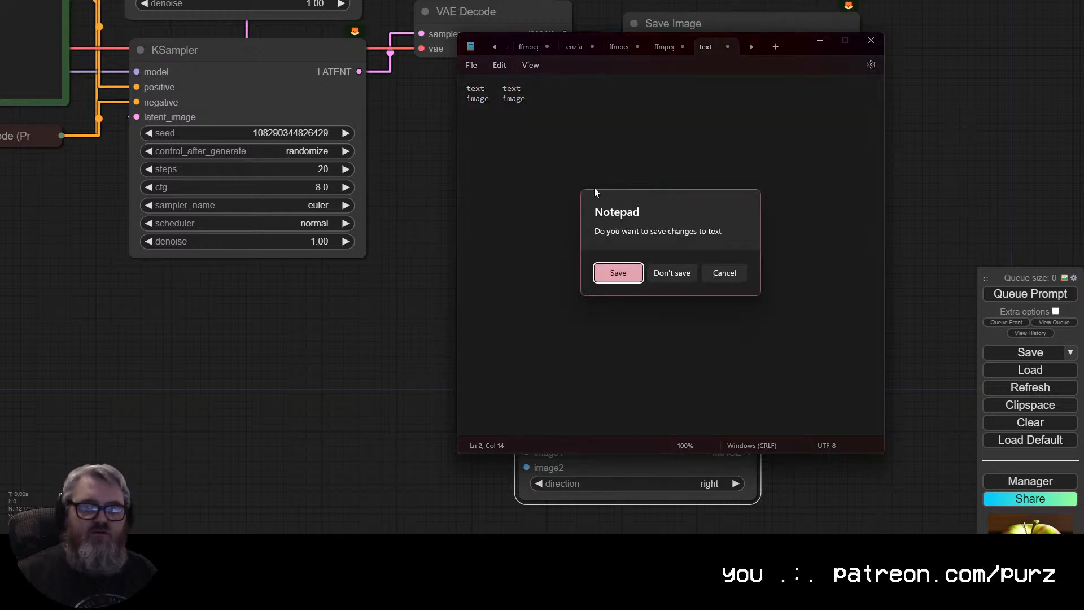
click(674, 267)
click(429, 340)
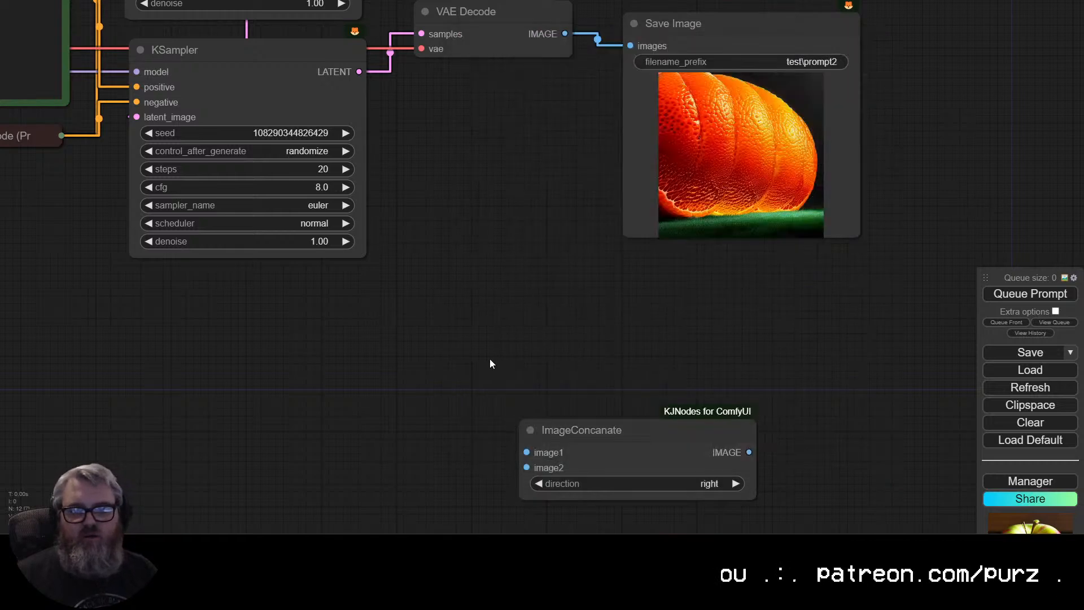
Connect the two VAE Decode image outputs to image1 and image2 of ImageConcanate and place that node beside the Save Image nodes.
drag(638, 433, 650, 350)
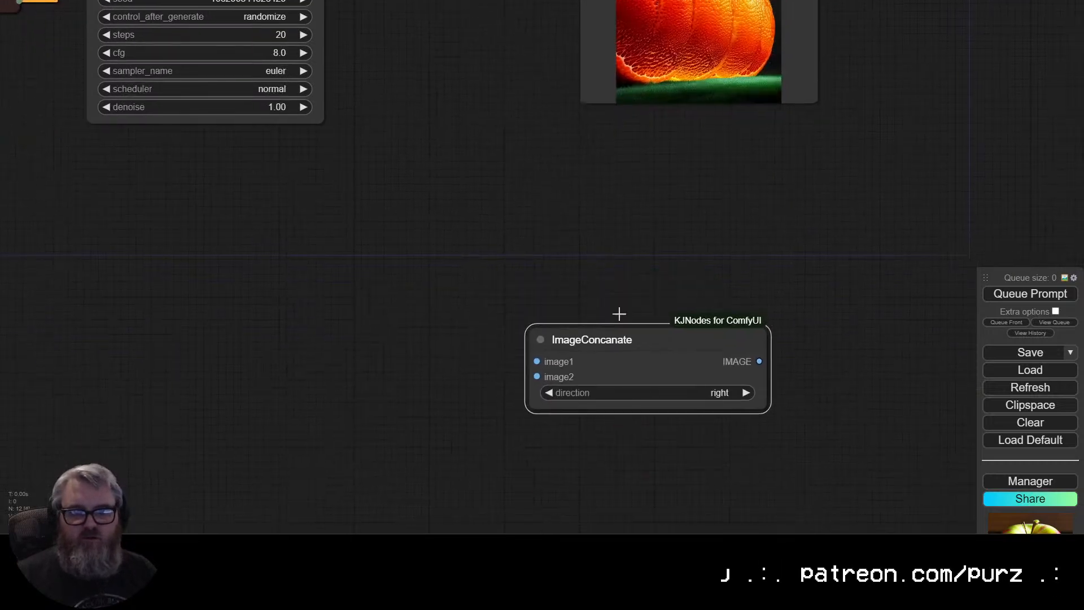
scroll(597, 280, down, 8)
drag(554, 213, 438, 288)
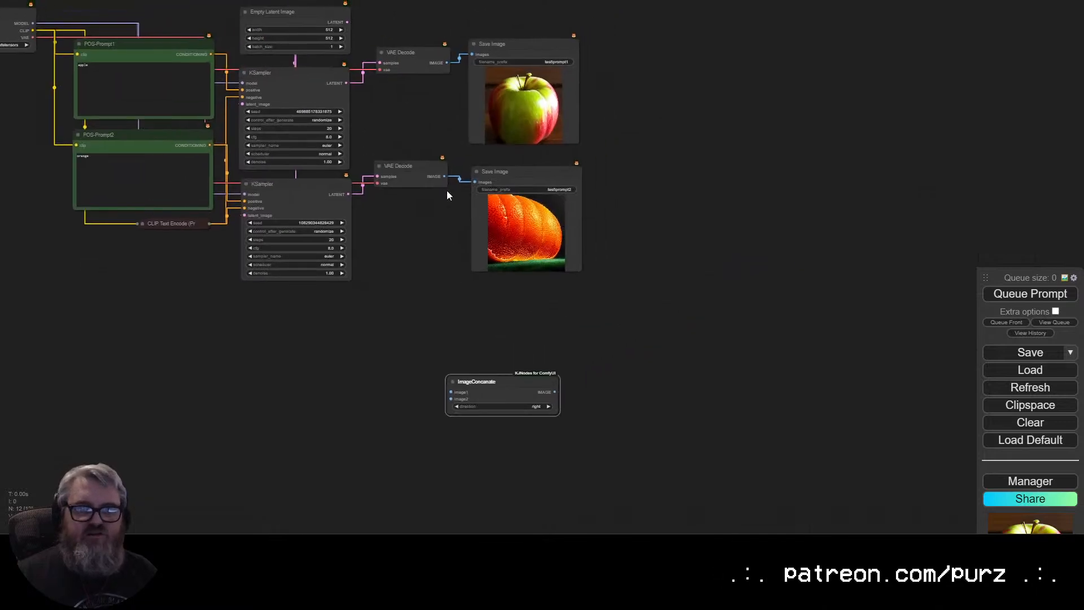
drag(450, 60, 450, 392)
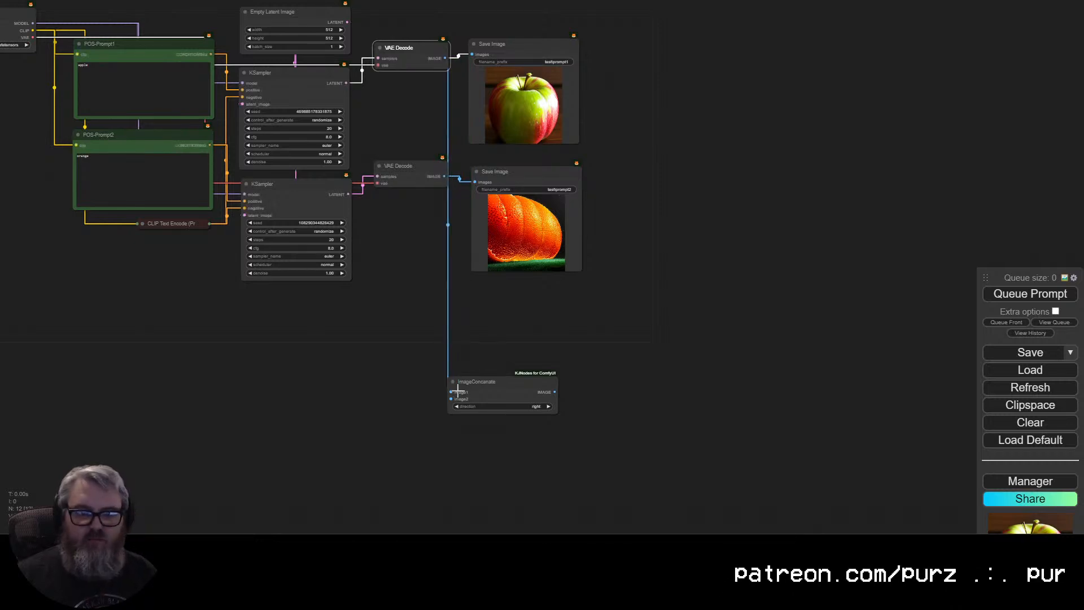
drag(446, 174, 675, 152)
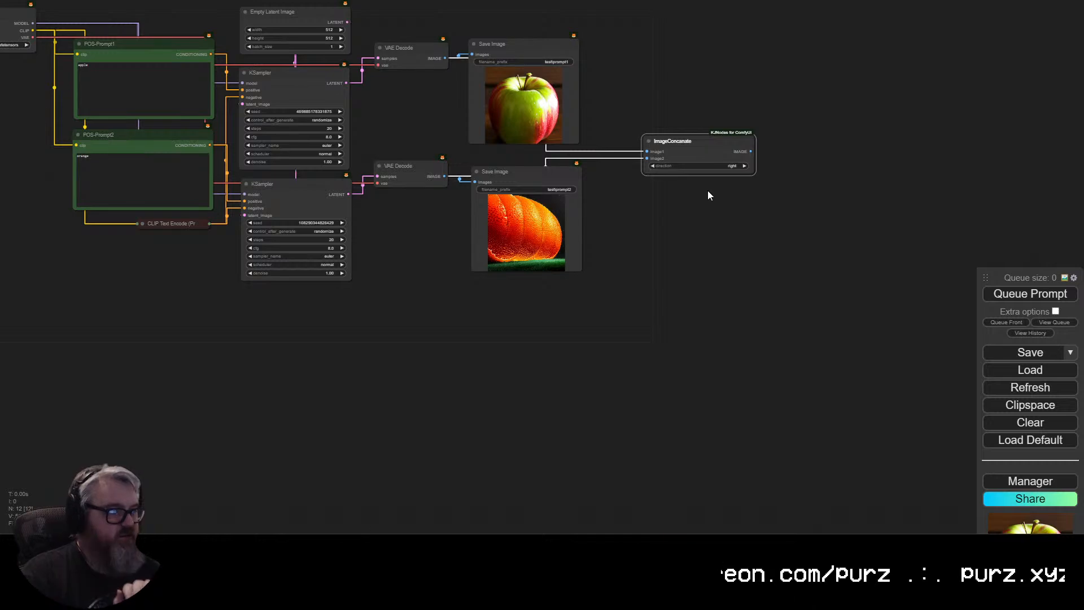
drag(818, 261, 658, 285)
scroll(510, 294, up, 8)
drag(490, 197, 615, 442)
drag(657, 293, 558, 293)
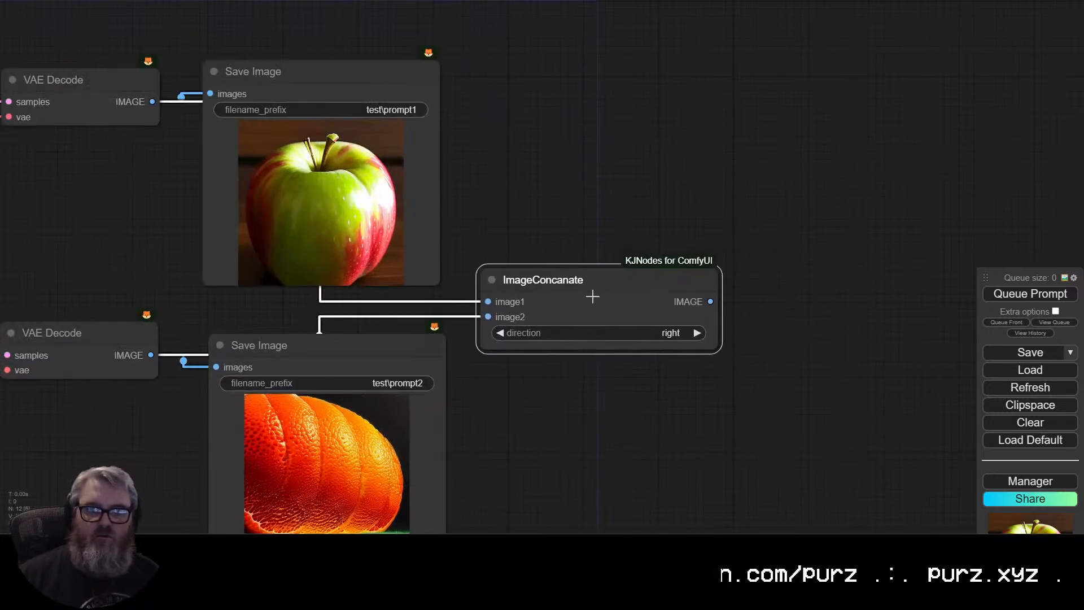
Add a Save Image node to the ImageConcanate output and set its filename_prefix to test\grid.
drag(565, 193, 736, 111)
scroll(786, 132, down, 2)
drag(884, 216, 938, 209)
click(958, 292)
drag(865, 286, 458, 313)
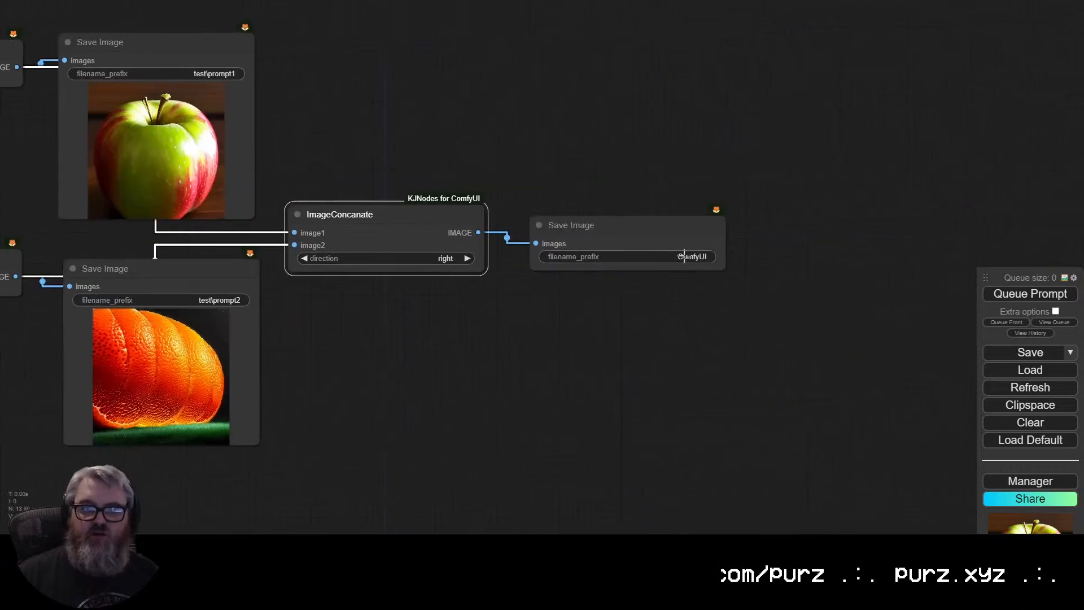
click(687, 258)
text(test\grid)
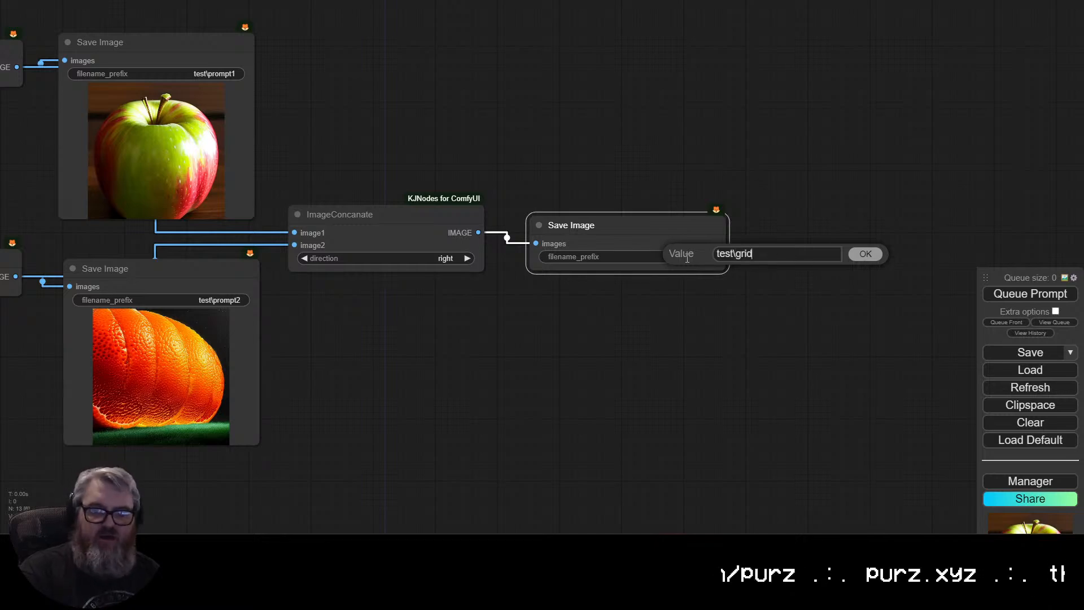
key(Return)
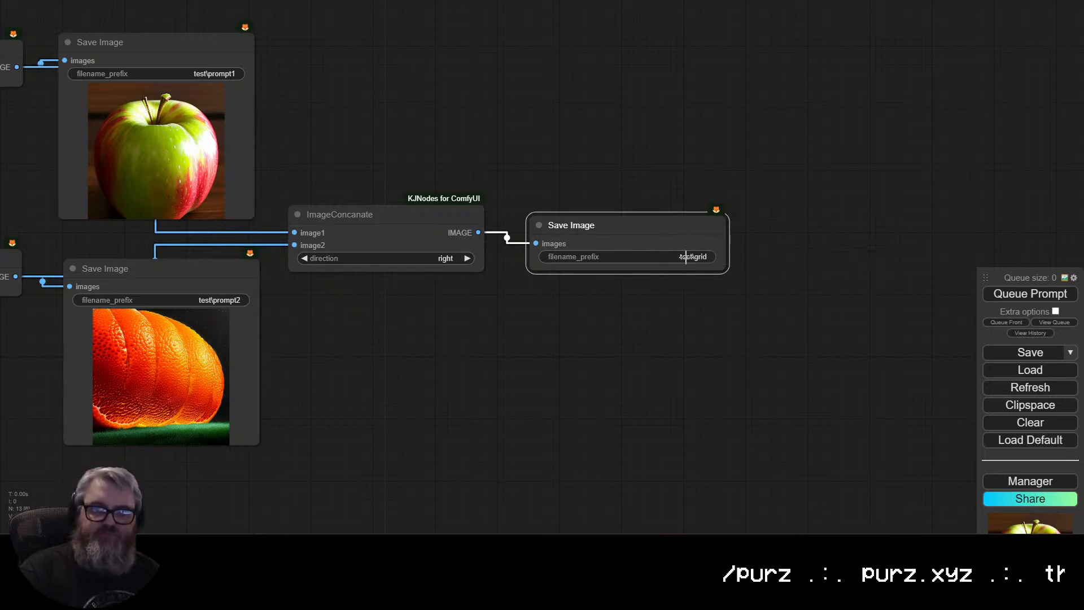
Queue the workflow and view the combined image in the test\grid Save Image node.
scroll(598, 357, down, 6)
drag(462, 395, 612, 385)
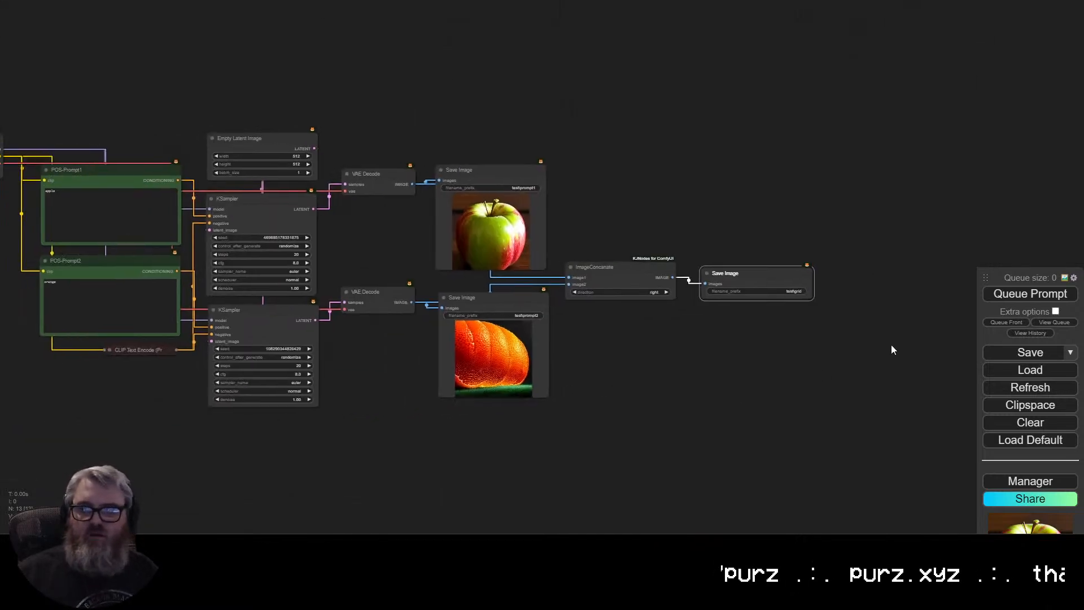
click(1032, 295)
drag(689, 399, 800, 403)
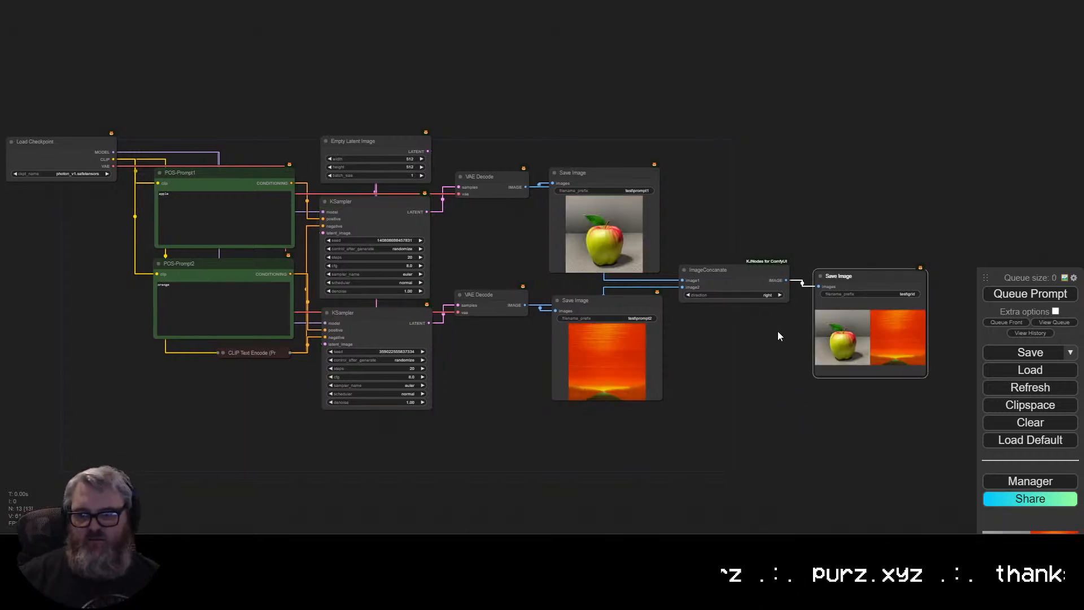
scroll(778, 331, up, 7)
drag(614, 335, 257, 265)
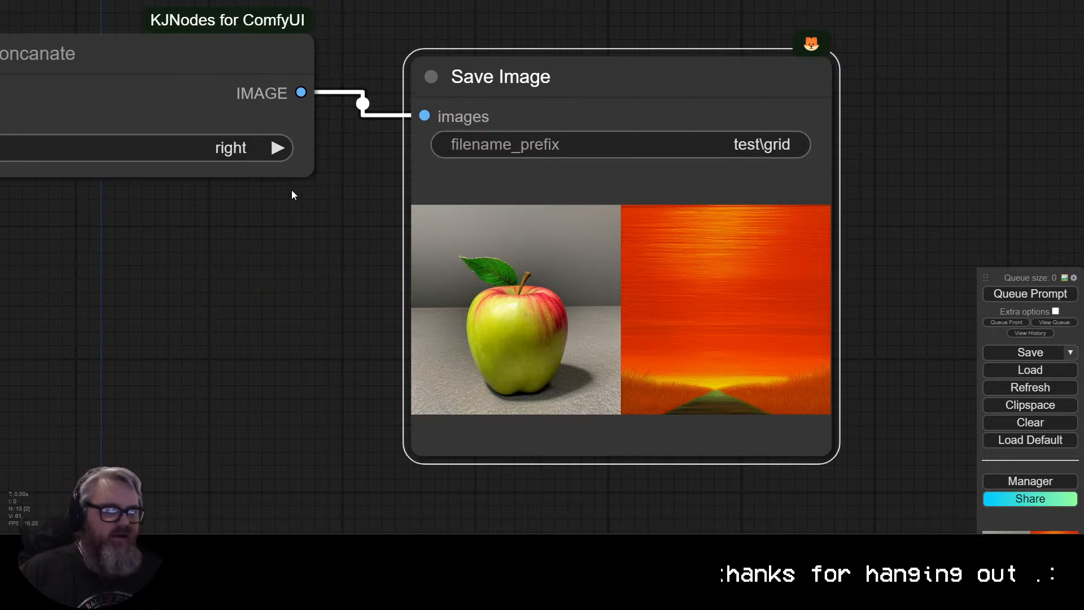
Add an ImageCrop+ node from ComfyUI Essentials directly below the ImageConcanate node.
drag(292, 194, 557, 181)
double_click(446, 269)
text(crop)
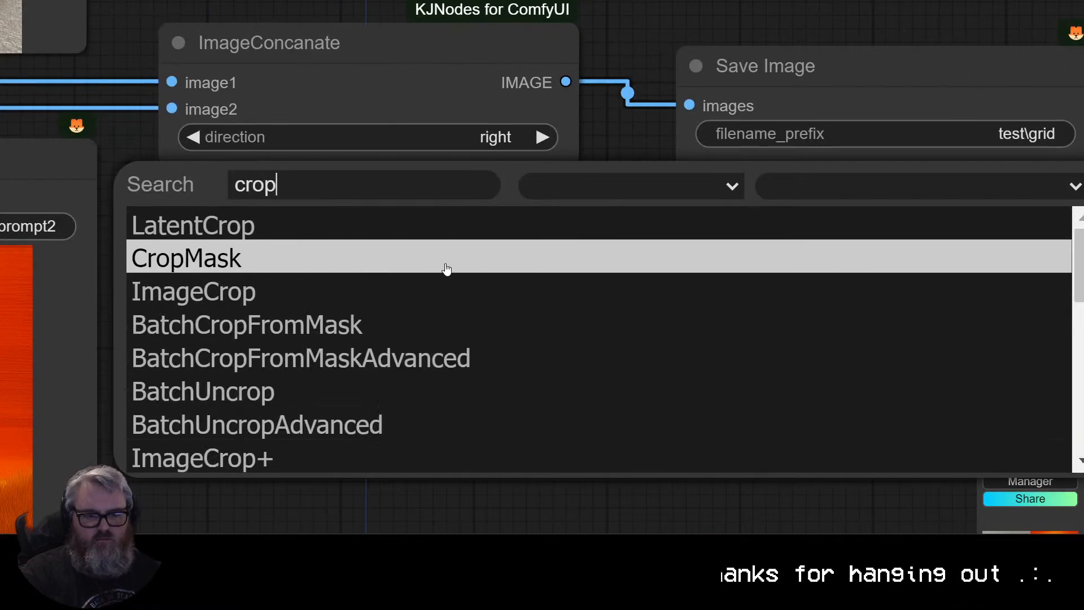
click(411, 451)
drag(583, 283, 318, 267)
click(339, 0)
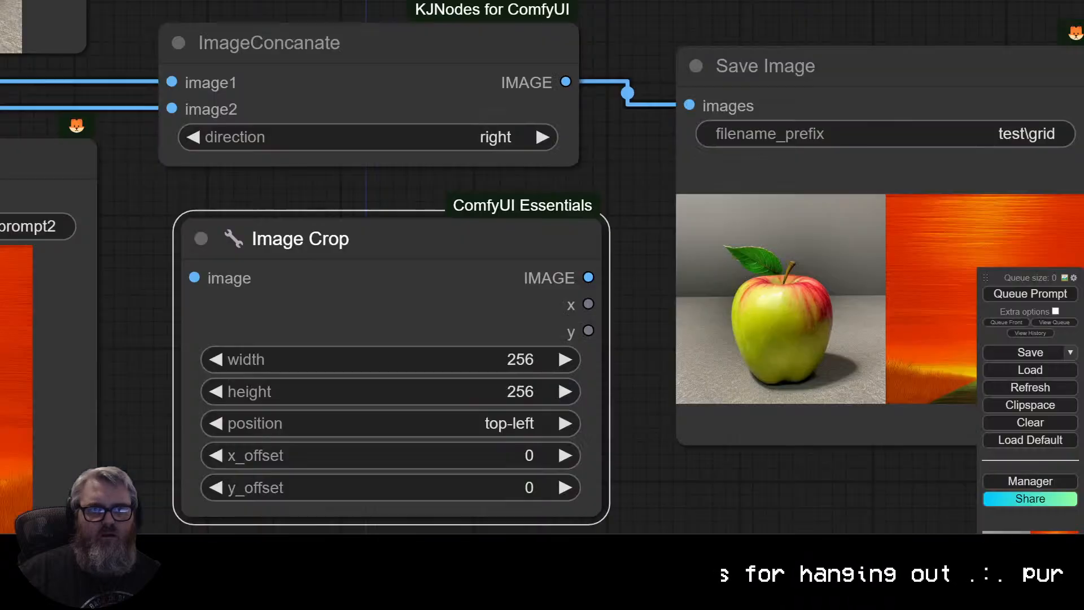
Search the installable custom nodes in ComfyUI Manager for essentials.
click(1030, 481)
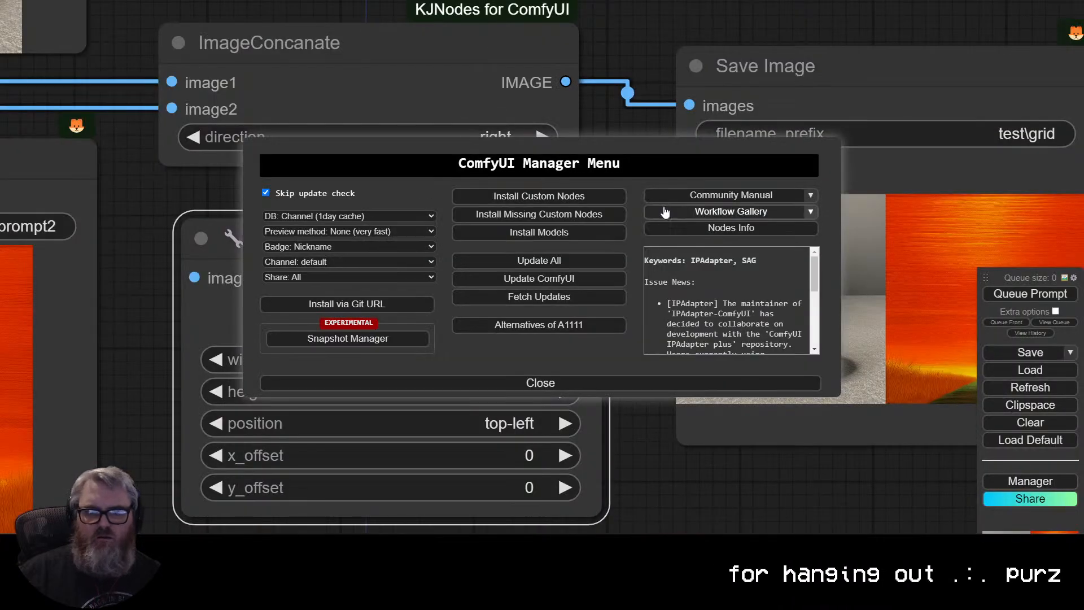
click(584, 196)
double_click(811, 72)
text(essentials)
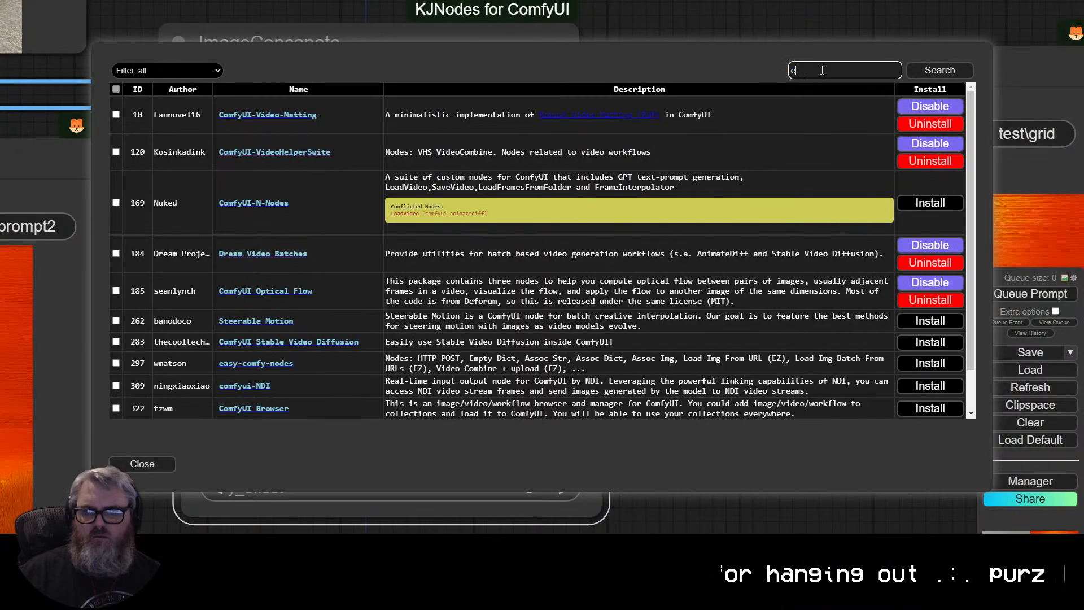
key(Return)
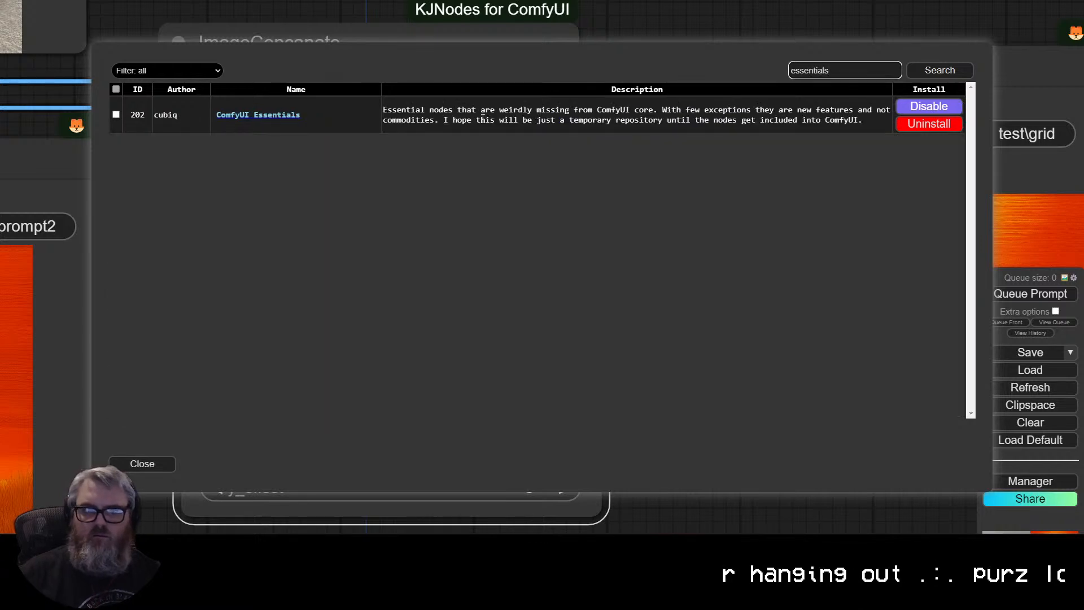
View the ComfyUI Essentials GitHub page, return to the workflow and close the manager.
click(255, 115)
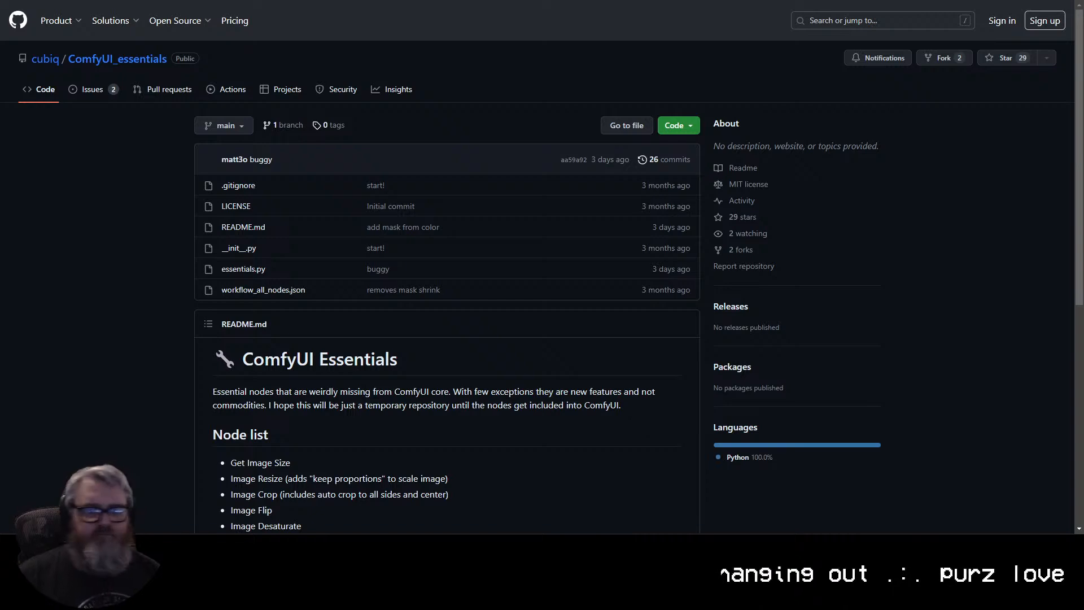
key(ctrl+Tab)
key(ctrl+Tab)
key(ctrl+Tab)
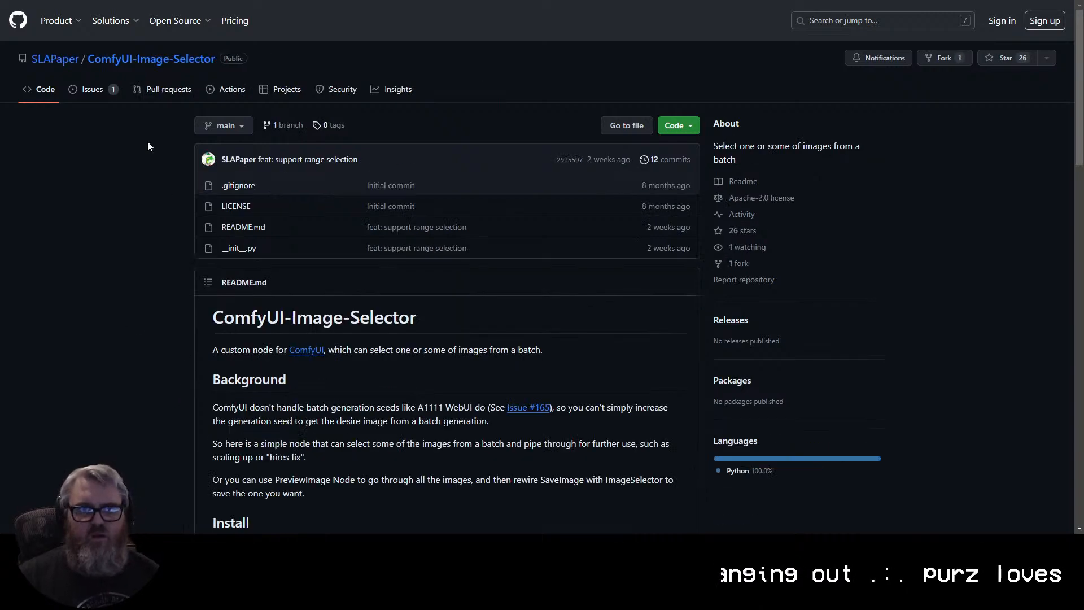
click(142, 463)
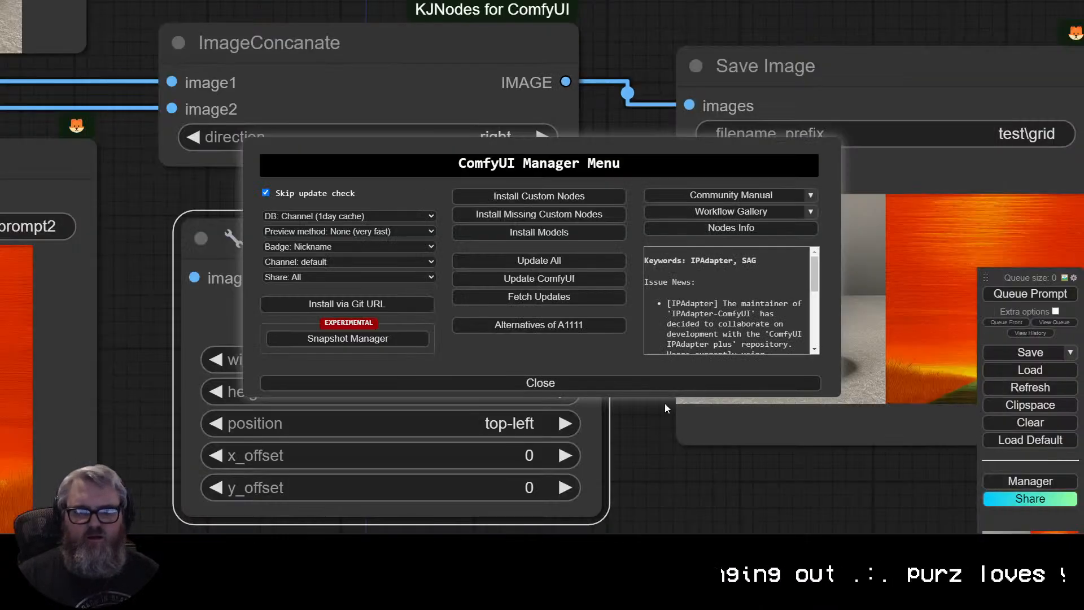
click(542, 381)
drag(643, 458, 688, 121)
double_click(465, 249)
text(get imag)
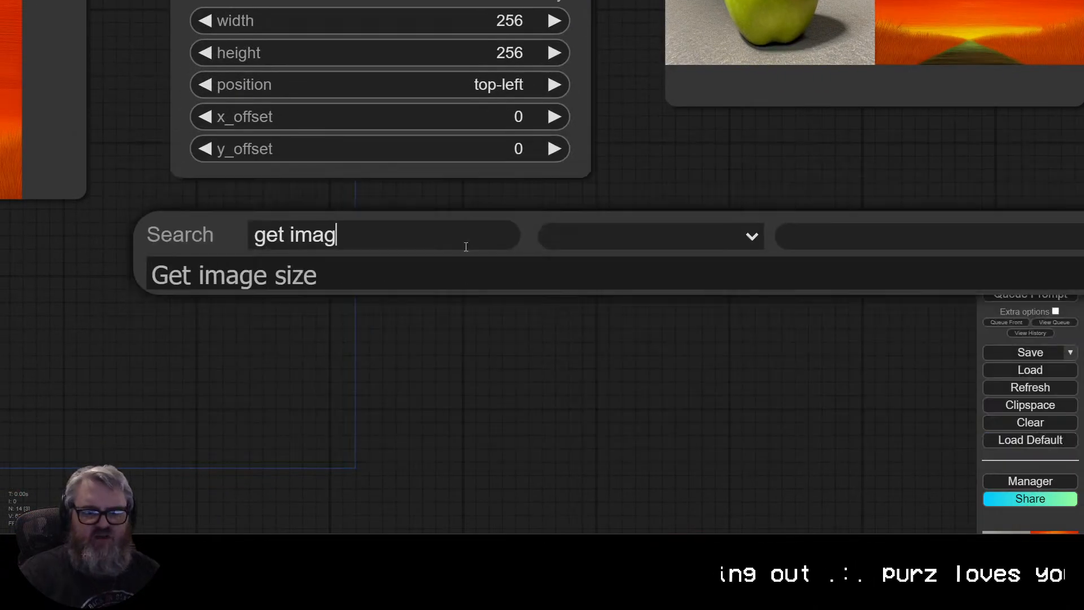
click(370, 274)
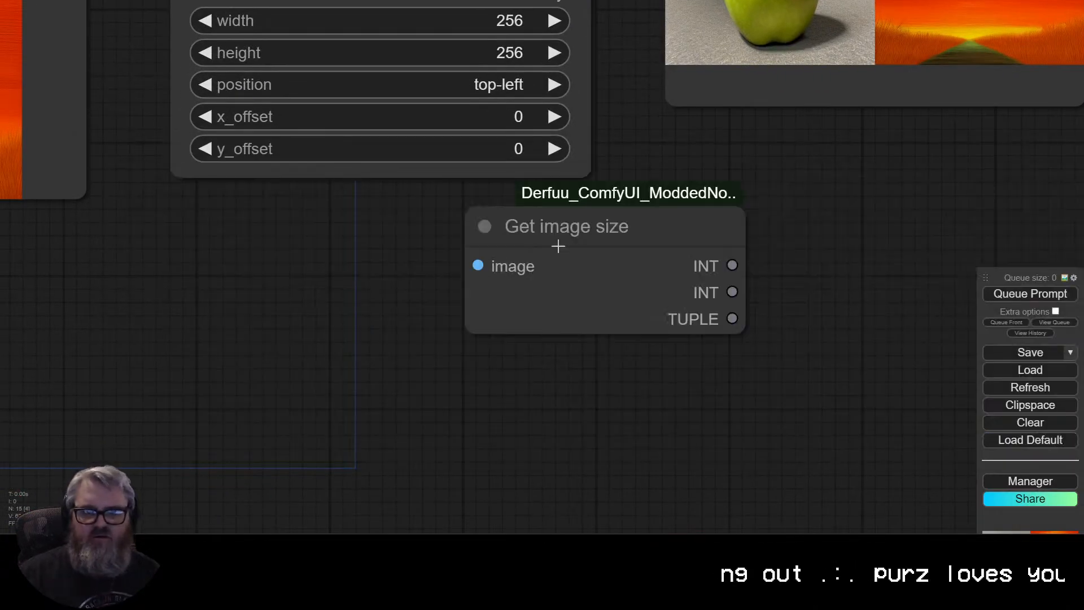
drag(556, 244, 307, 261)
drag(472, 358, 502, 360)
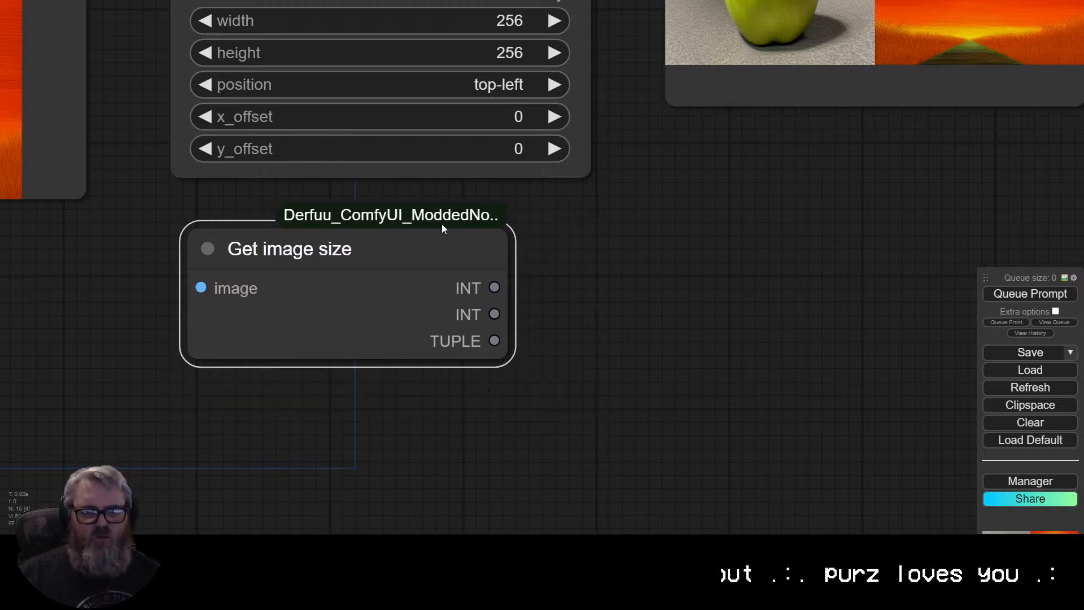
key(Delete)
Find GetImageSize+ in the node search for size and add it below the Image Crop node.
double_click(426, 259)
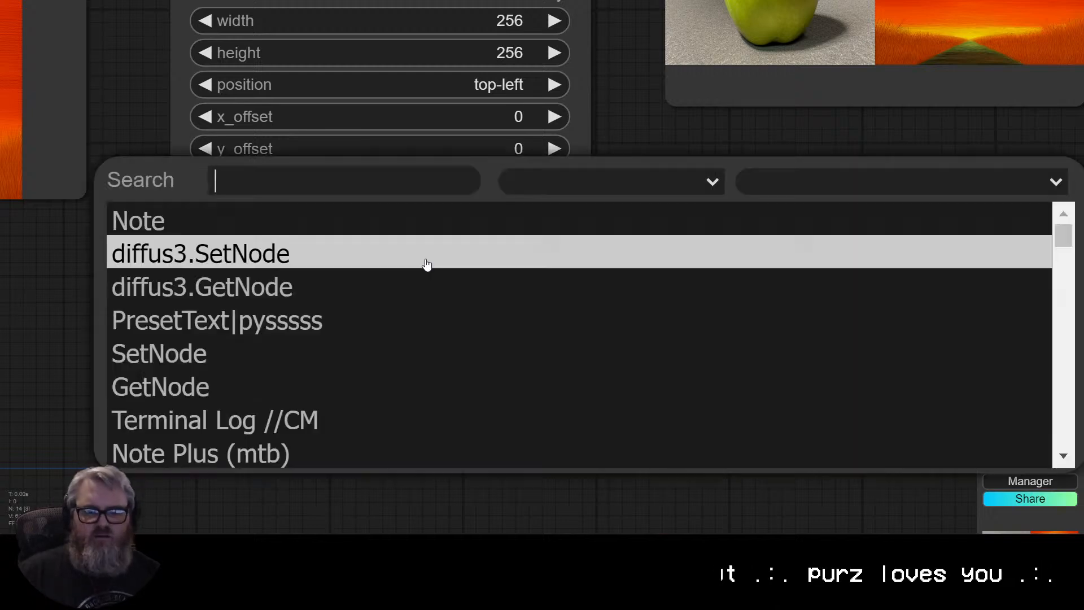
text(image)
key(BackSpace)
key(BackSpace)
key(BackSpace)
key(BackSpace)
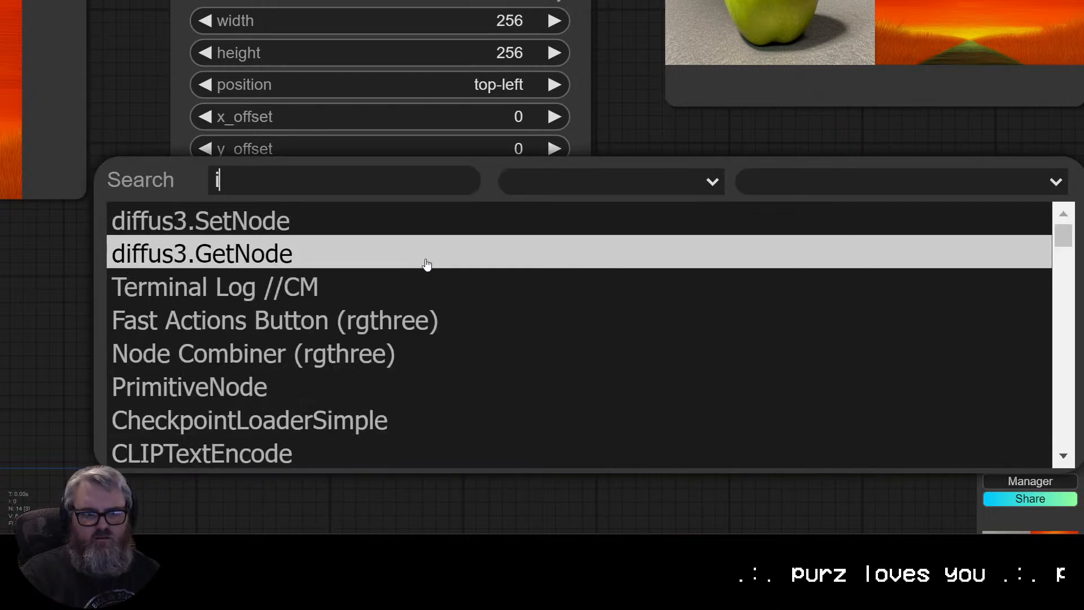
key(BackSpace)
text(size)
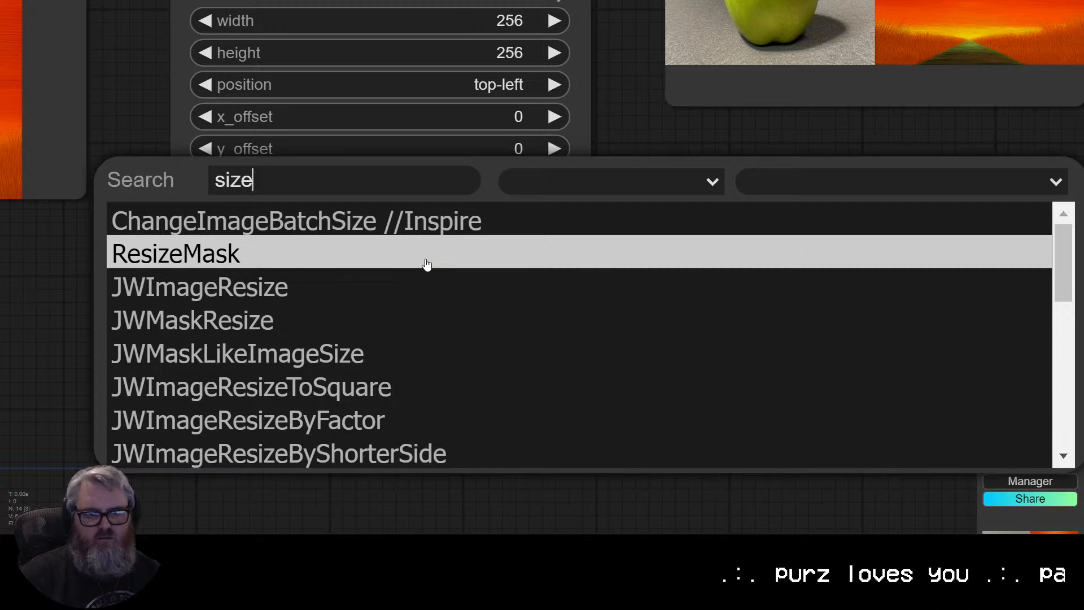
scroll(426, 264, down, 5)
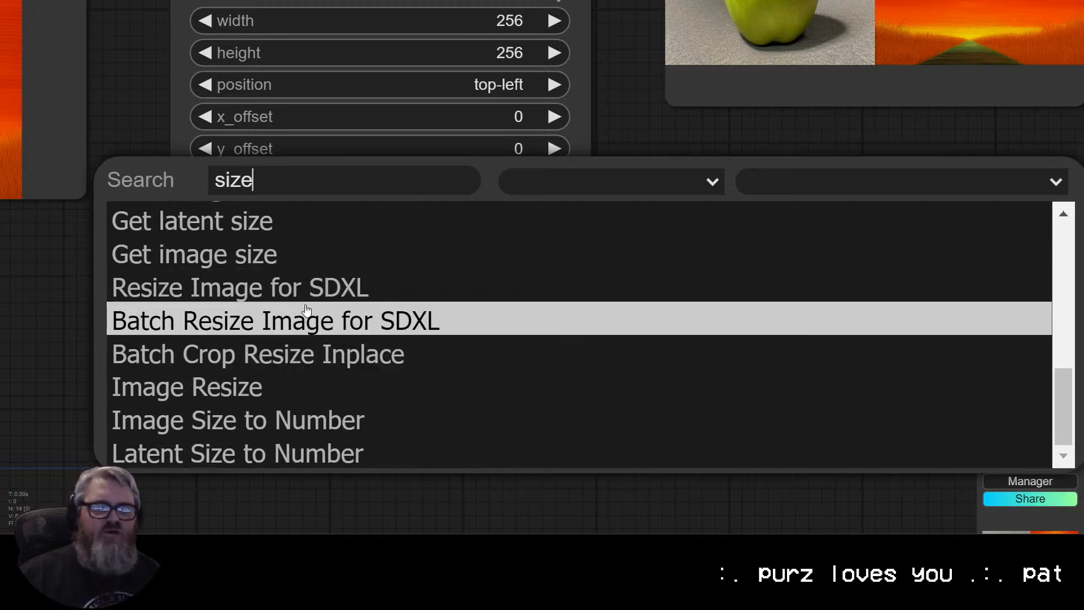
scroll(305, 310, up, 4)
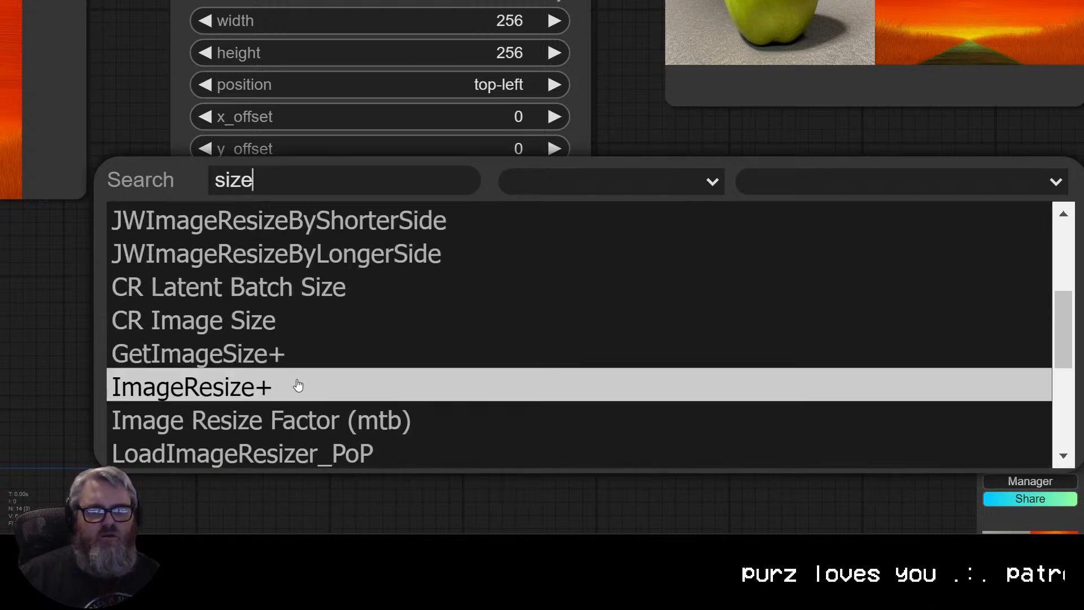
click(311, 355)
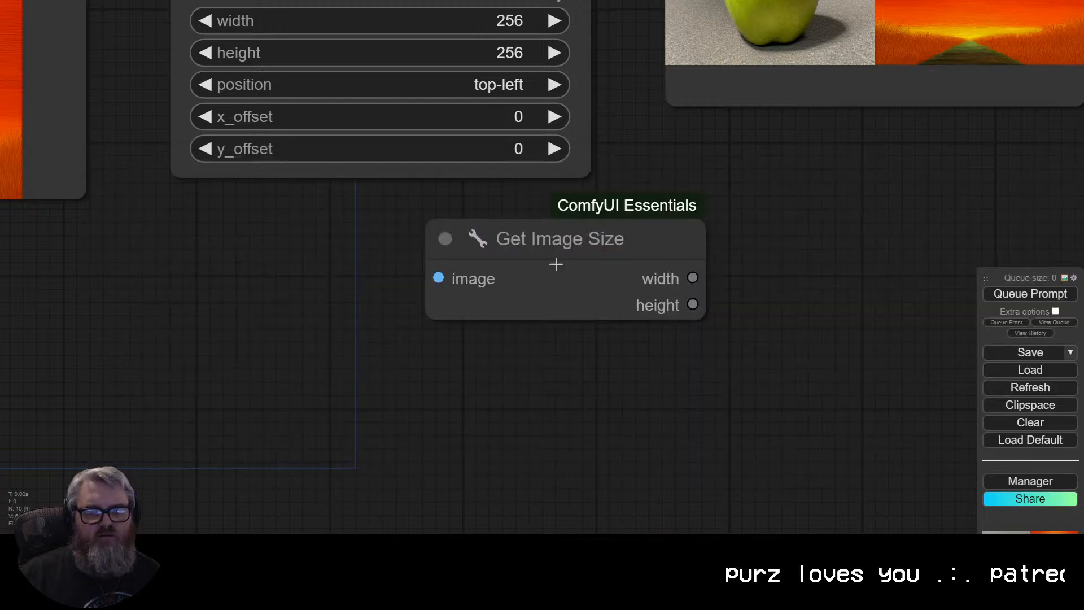
drag(556, 265, 320, 279)
Reposition the Get Image Size node so it sits centred beneath the Image Crop node.
scroll(441, 272, up, 3)
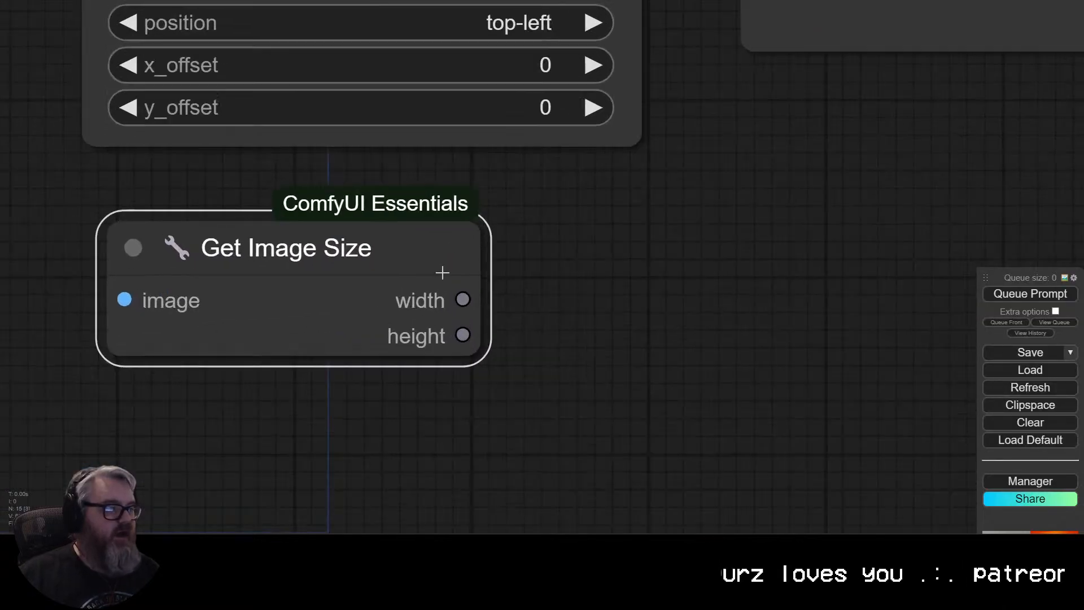
drag(452, 271, 425, 307)
drag(284, 280, 436, 252)
scroll(614, 269, down, 4)
drag(664, 252, 677, 433)
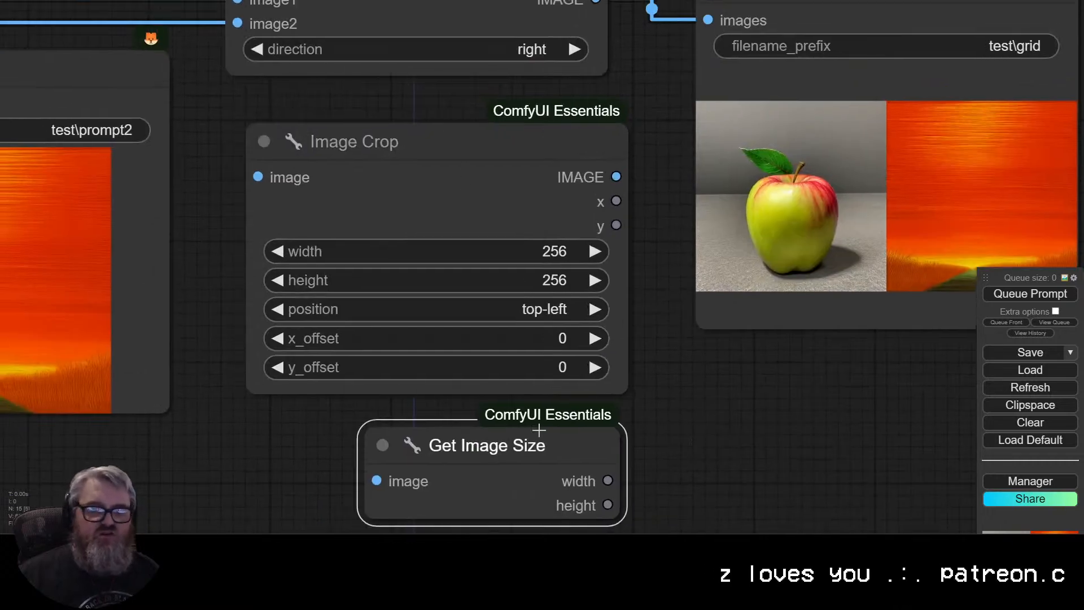
drag(544, 455, 475, 475)
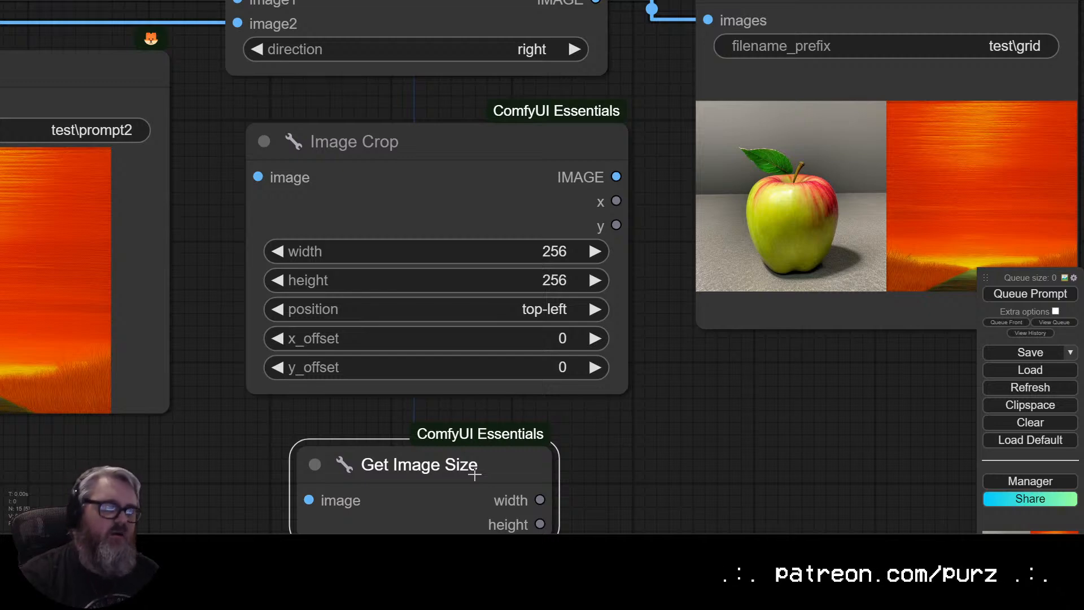
Delete the Get Image Size and Image Crop nodes together.
scroll(525, 360, down, 2)
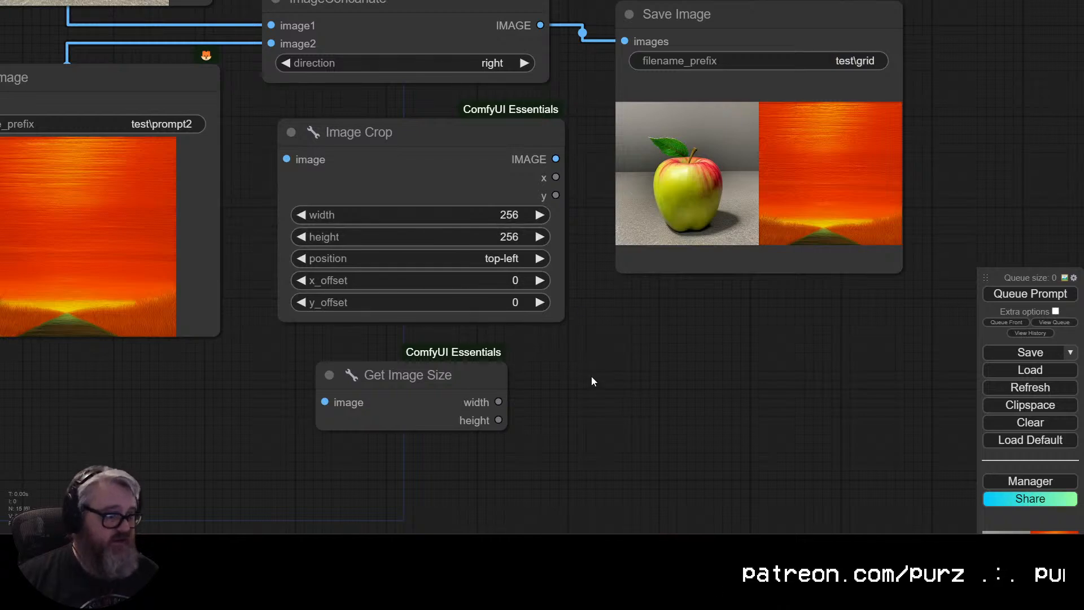
scroll(591, 382, down, 2)
drag(607, 361, 571, 384)
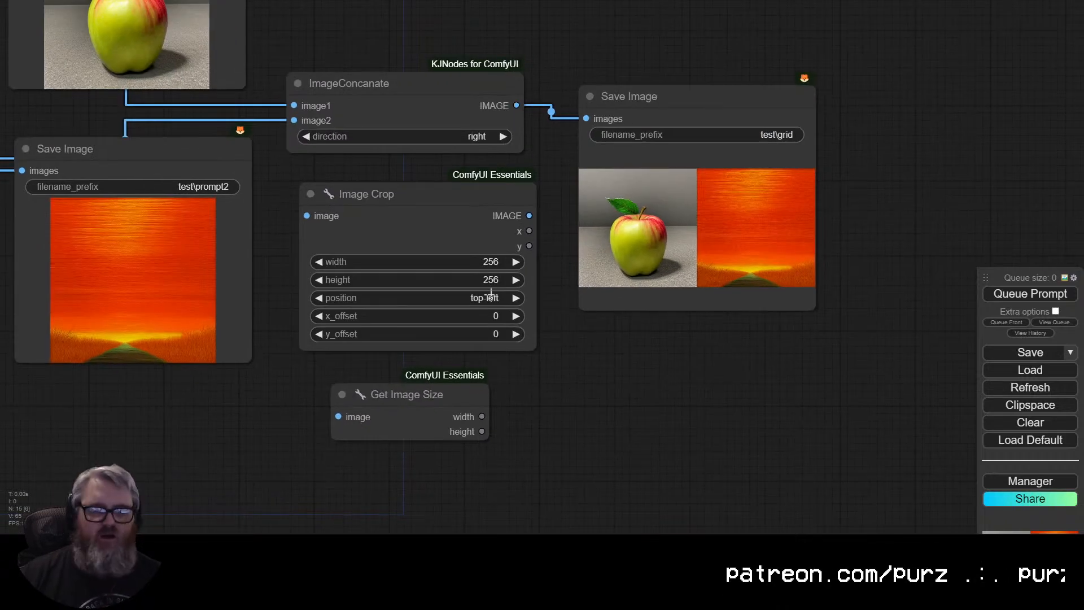
click(434, 325)
click(420, 390)
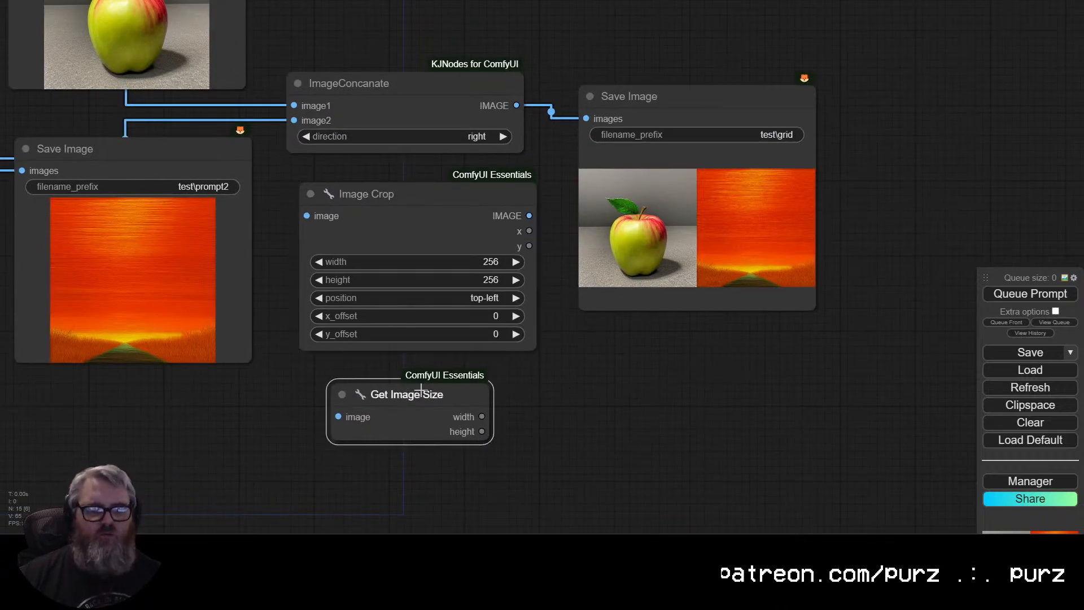
shift+click(422, 209)
key(Delete)
Move the test\grid Save Image node slightly lower and farther from ImageConcanate.
drag(482, 337, 538, 323)
scroll(513, 395, down, 2)
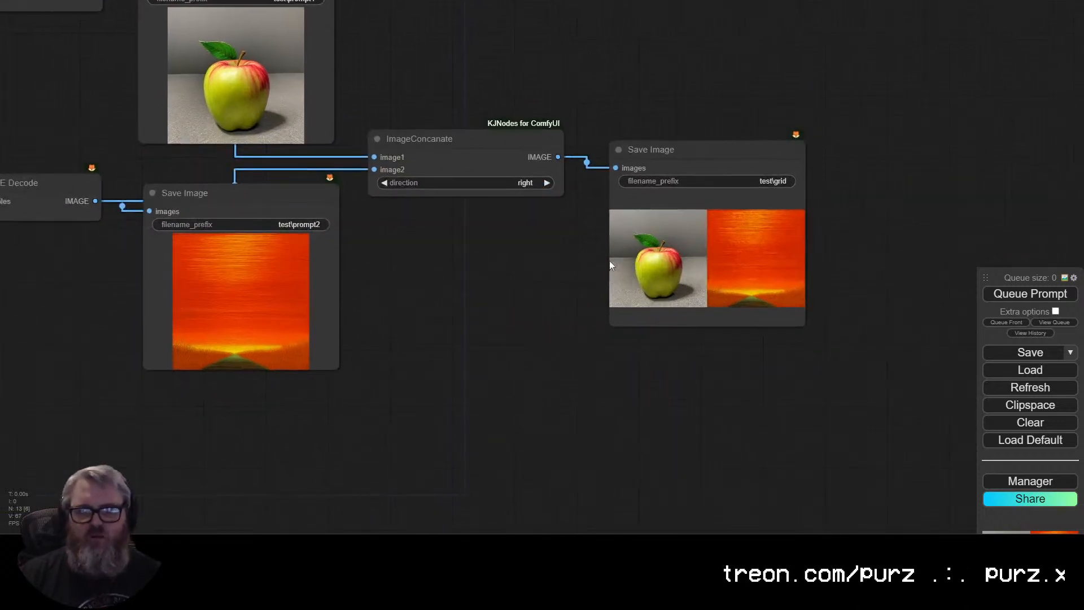
drag(685, 148, 701, 181)
drag(547, 298, 608, 263)
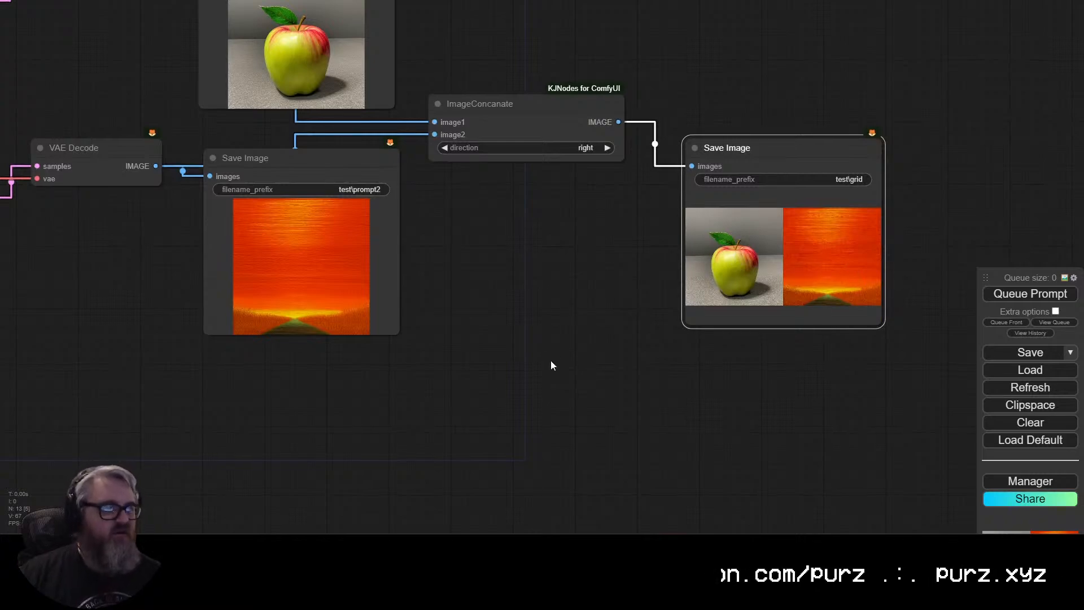
drag(551, 367, 649, 362)
drag(678, 307, 710, 332)
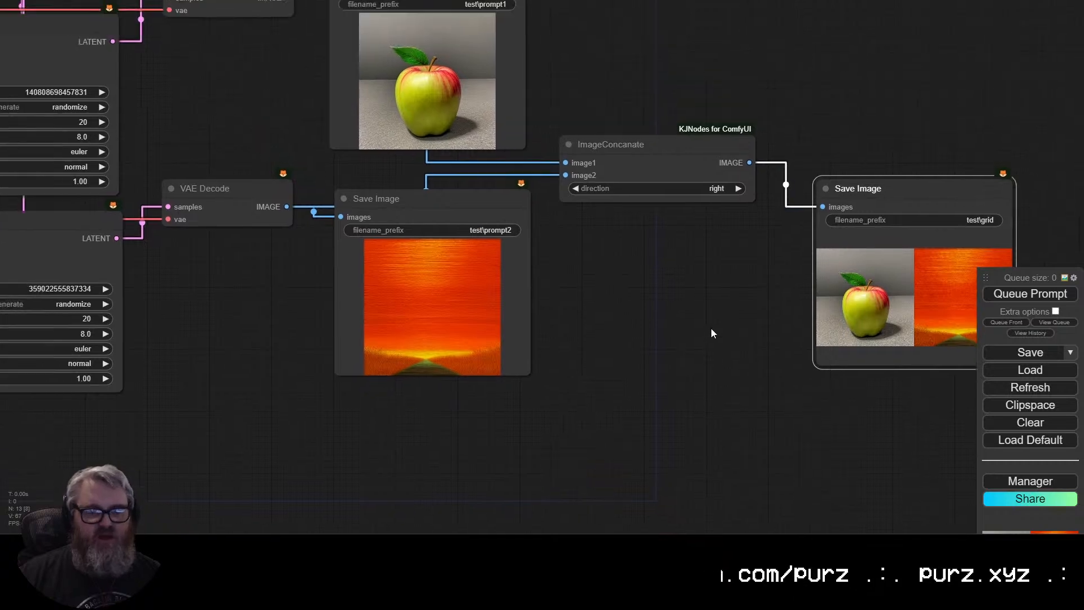
Add the FizzNodes StringConcatenate node in the empty area below ImageConcanate.
double_click(710, 332)
text(stringcon)
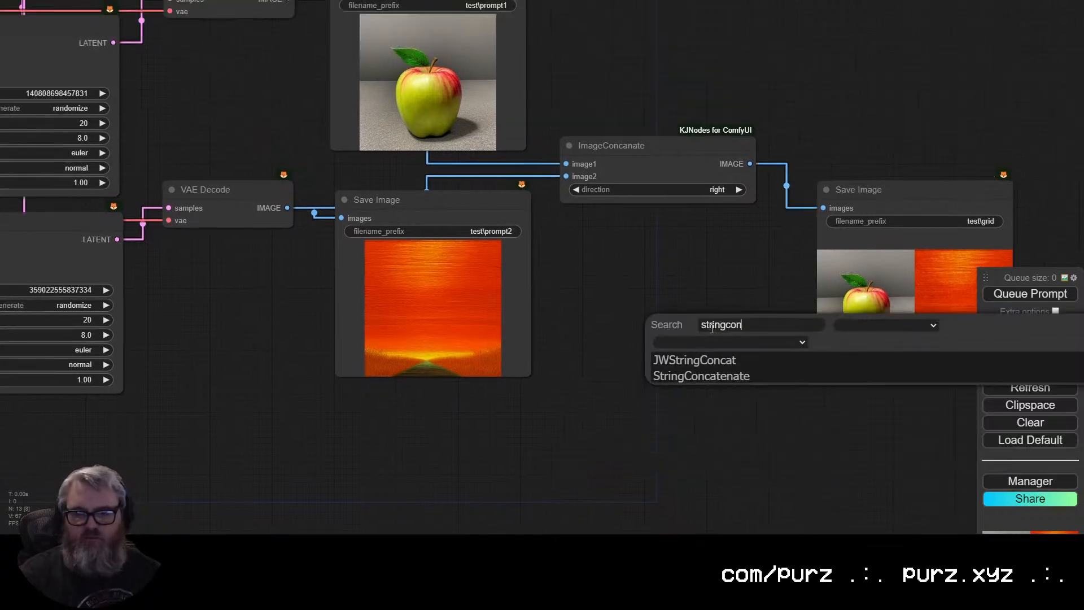
click(702, 375)
drag(806, 354, 661, 297)
Add the two-input String Concatenate node with fields a and b, and place it below the test\prompt2 Save Image node.
double_click(658, 227)
text(string)
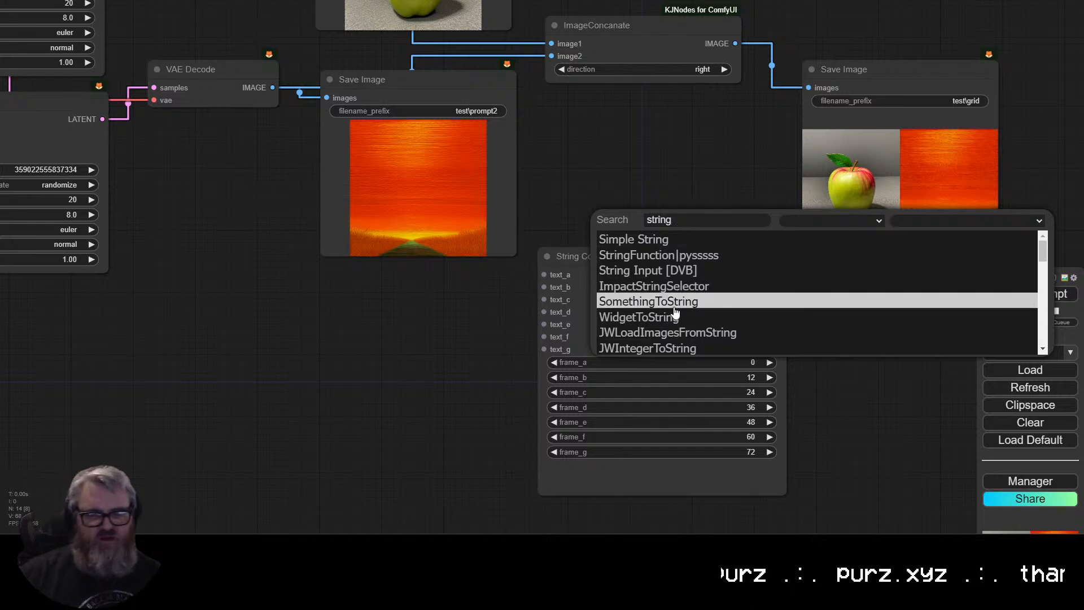
scroll(675, 331, down, 1)
scroll(674, 332, down, 1)
scroll(677, 316, down, 2)
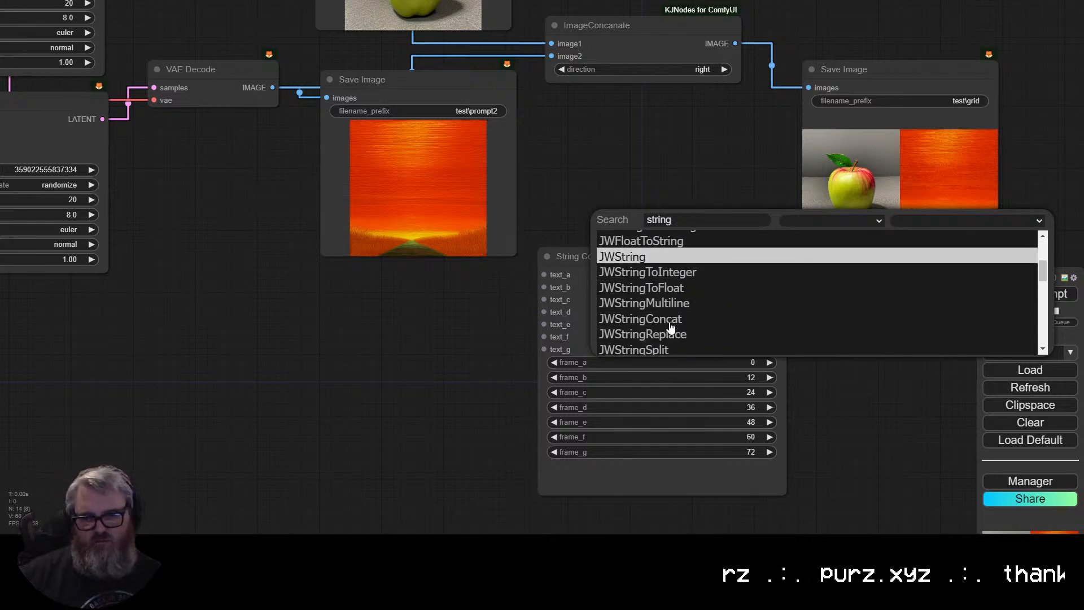
scroll(694, 322, down, 2)
click(665, 256)
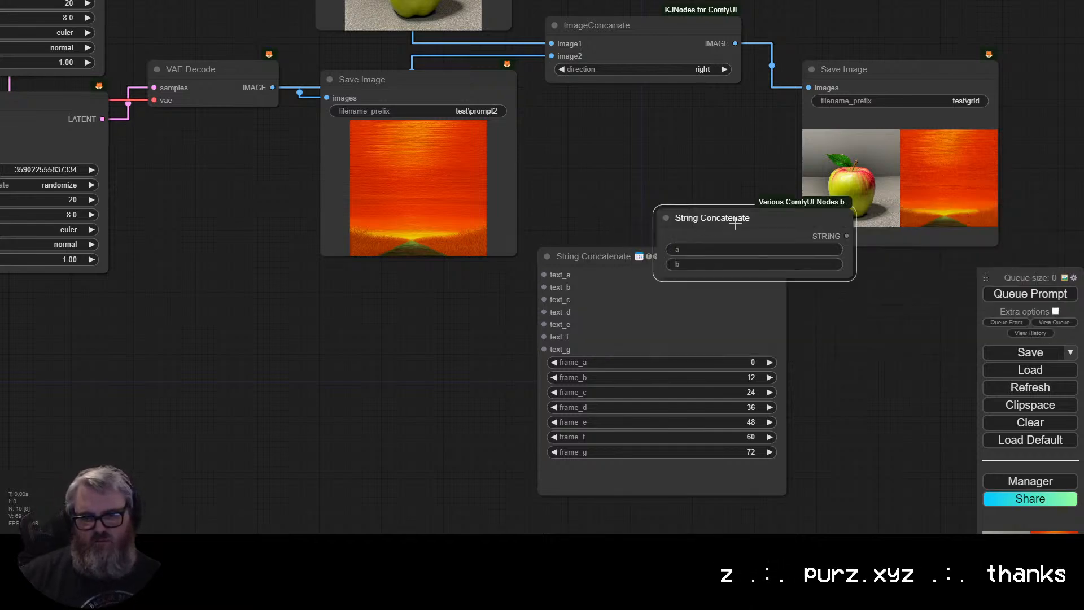
drag(733, 218, 293, 392)
Set field a of the two-input String Concatenate node to "prompt:".
click(277, 424)
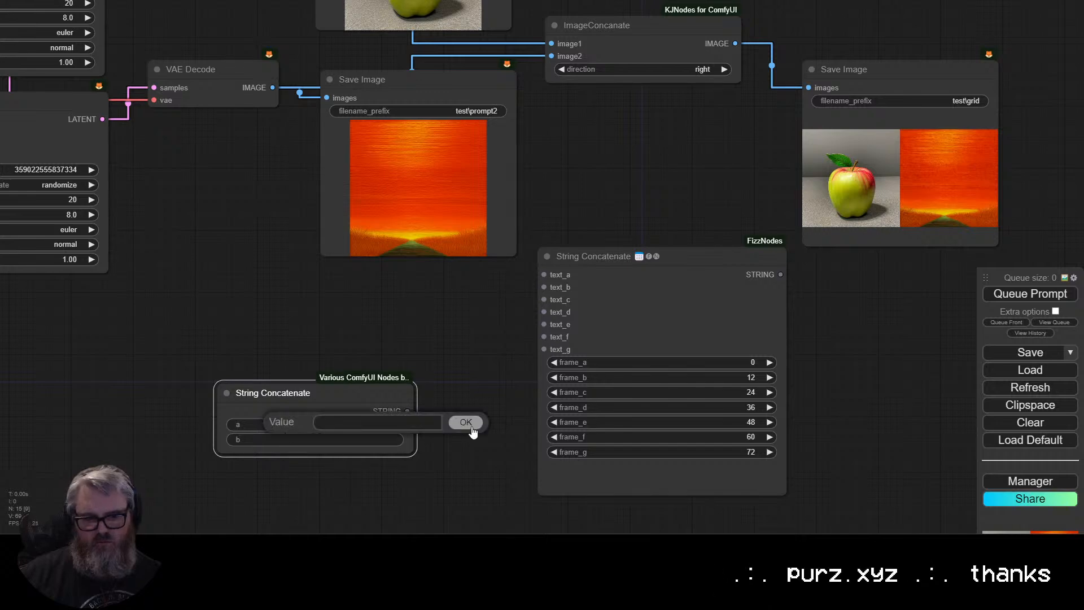
click(472, 430)
click(305, 423)
text(prompt)
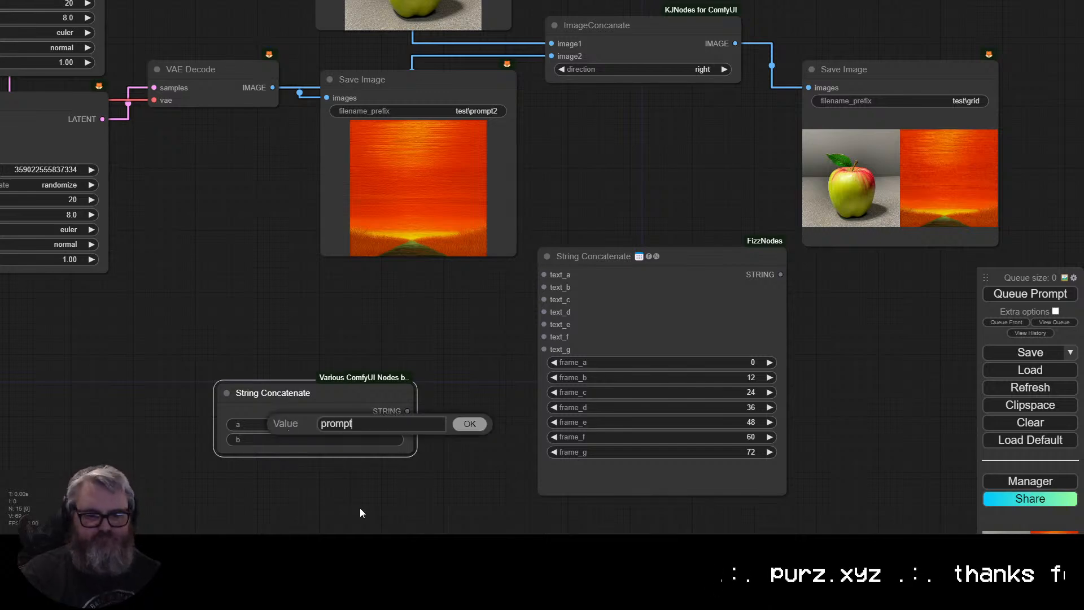
text(:)
key(Return)
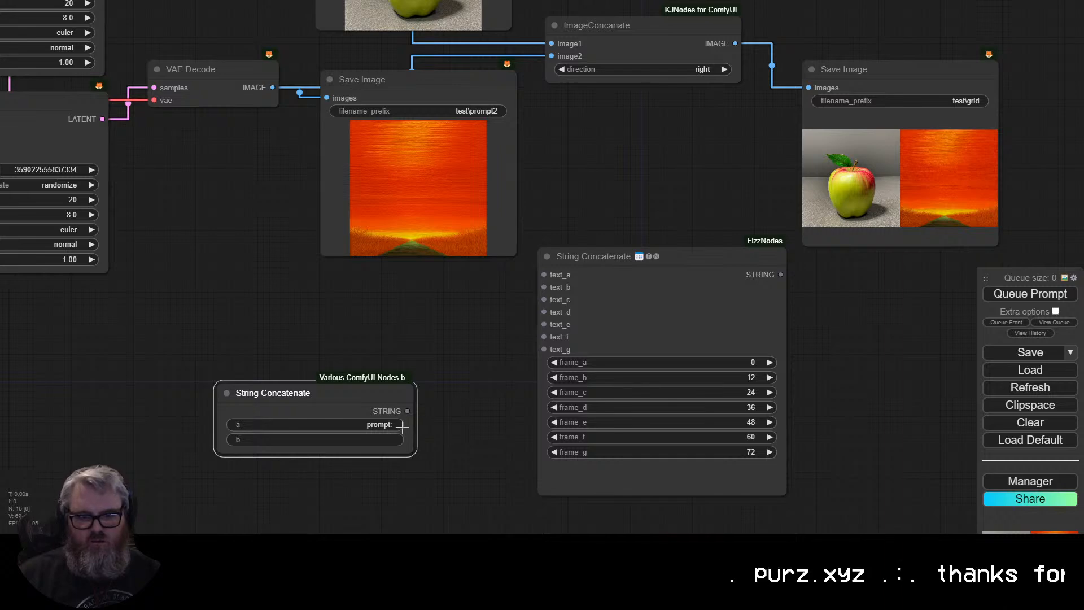
Move the FizzNodes String Concatenate node down beside the two-input String Concatenate node.
right_click(345, 423)
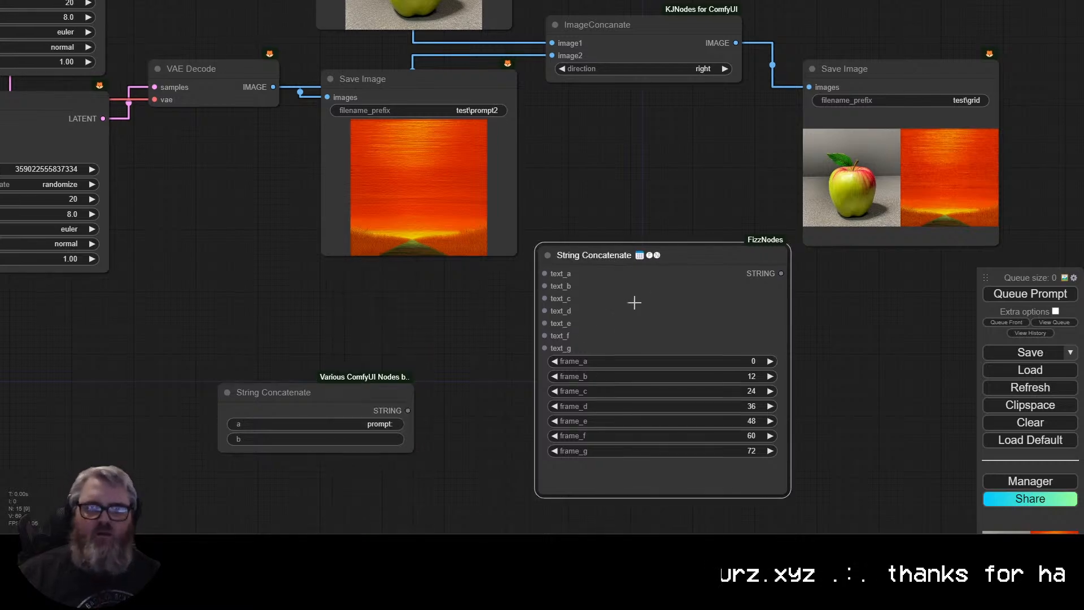
drag(619, 257, 559, 389)
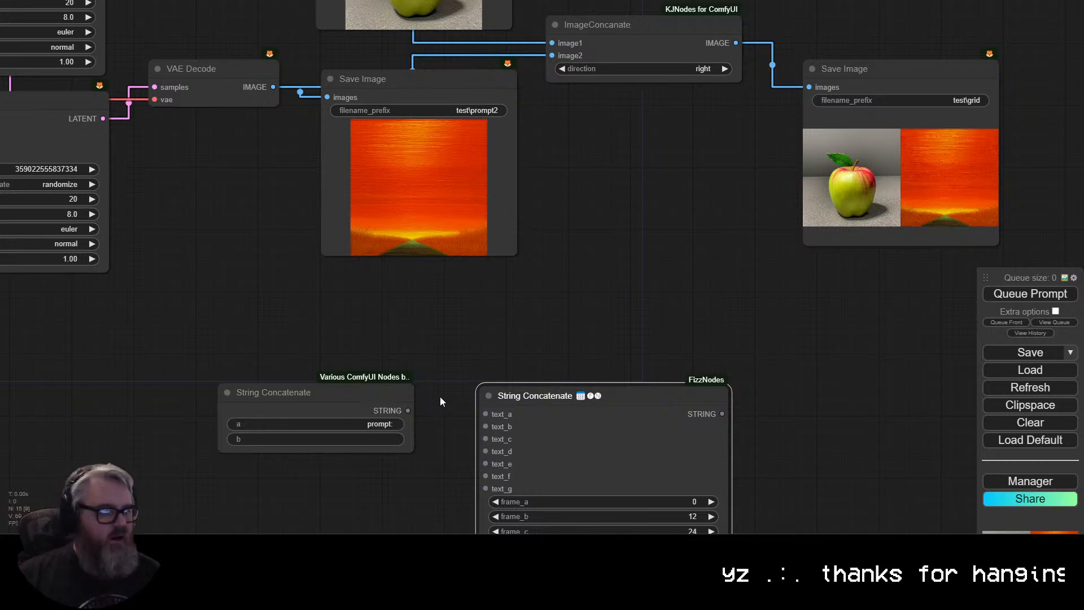
Delete the FizzNodes String Concatenate node and move the two-input String Concatenate node to the empty area below Load Checkpoint.
key(Delete)
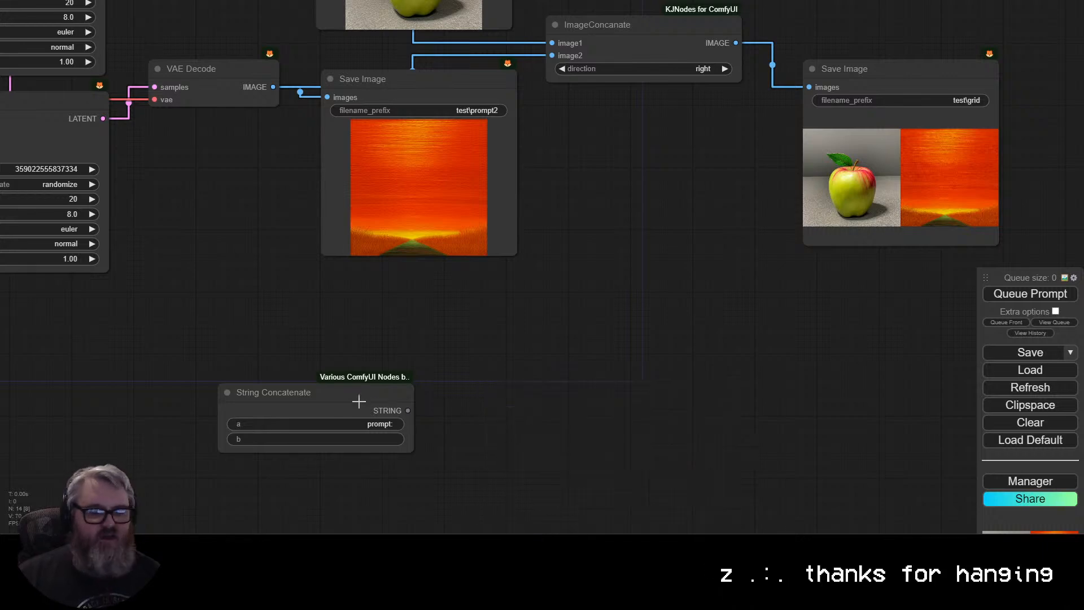
drag(358, 398, 668, 140)
scroll(682, 185, up, 4)
drag(666, 196, 625, 269)
scroll(625, 269, down, 3)
drag(642, 318, 758, 319)
drag(720, 213, 266, 258)
drag(290, 341, 588, 382)
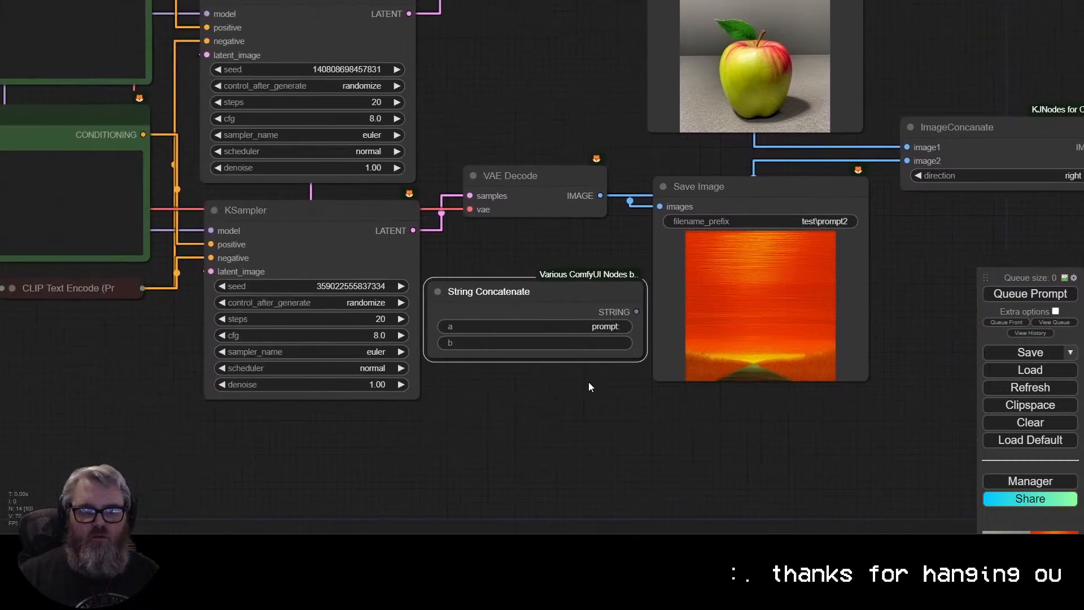
scroll(589, 381, down, 3)
drag(561, 332, 564, 441)
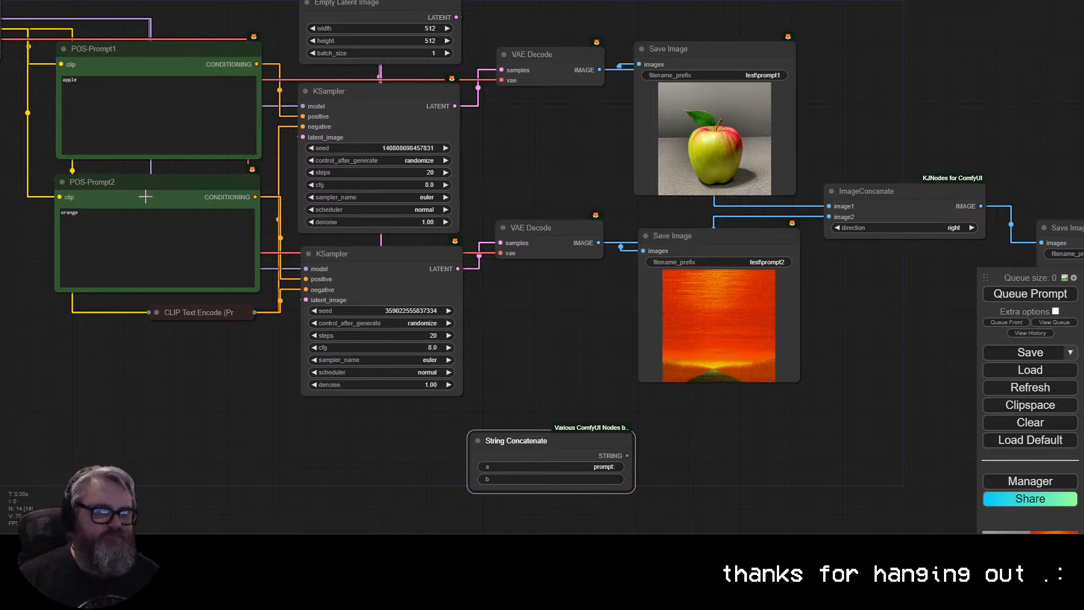
drag(309, 429, 696, 493)
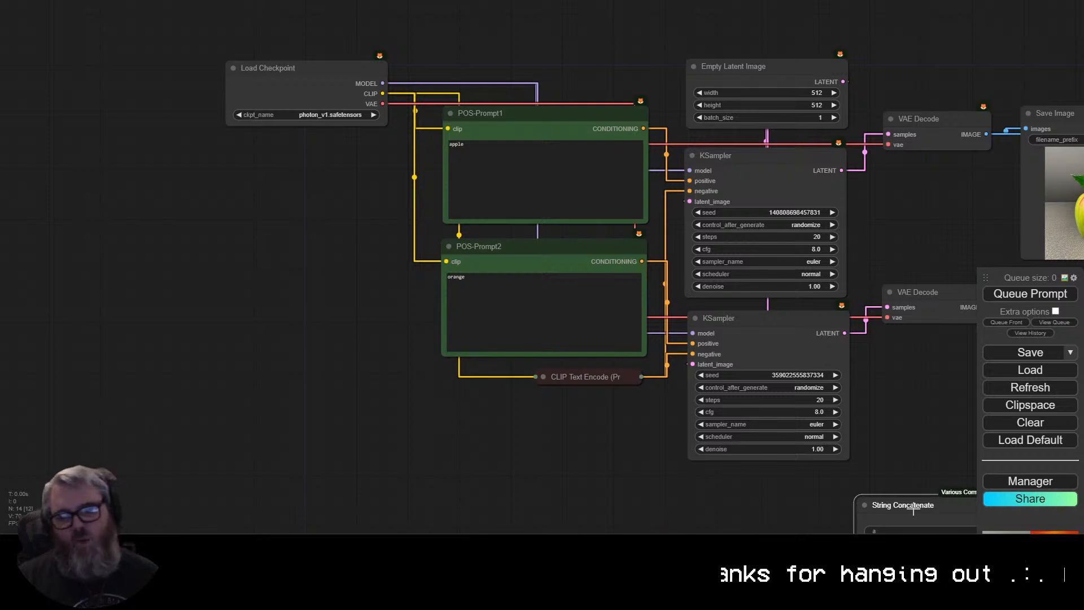
drag(913, 508, 230, 282)
right_click(233, 266)
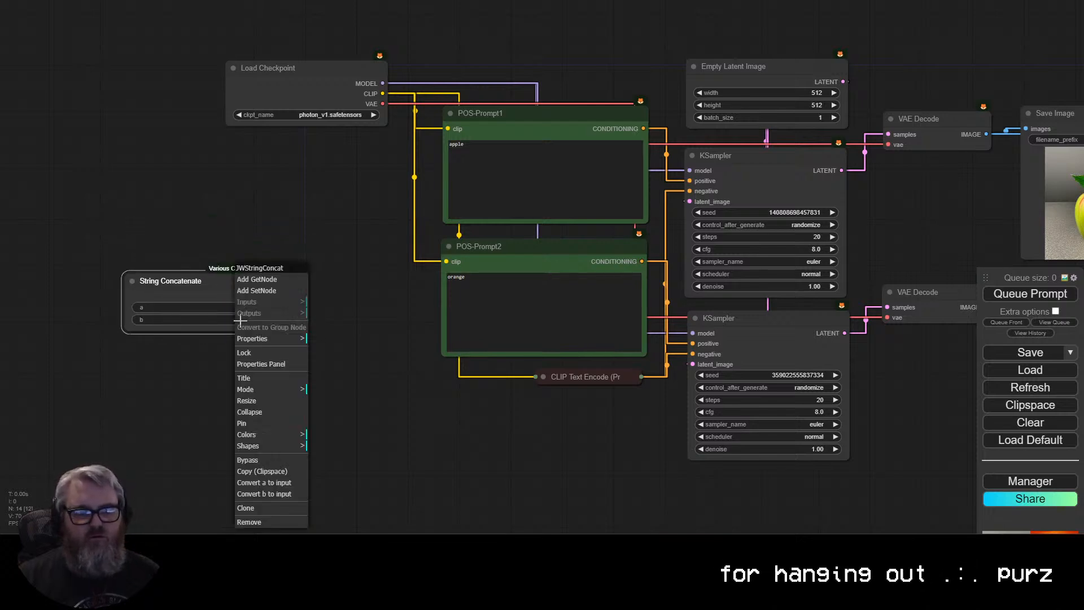
right_click(217, 284)
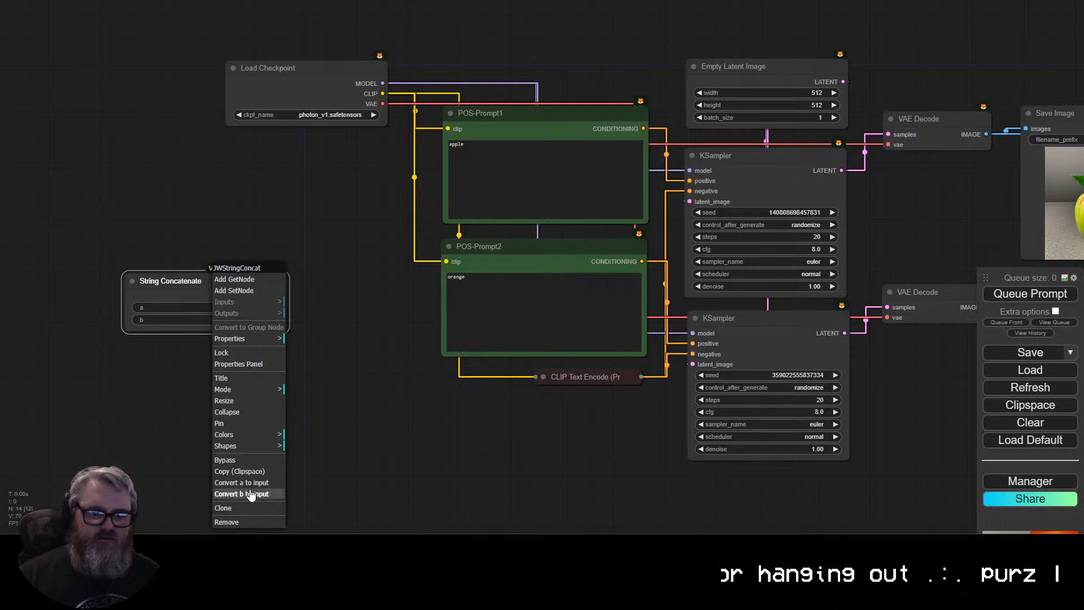
click(353, 438)
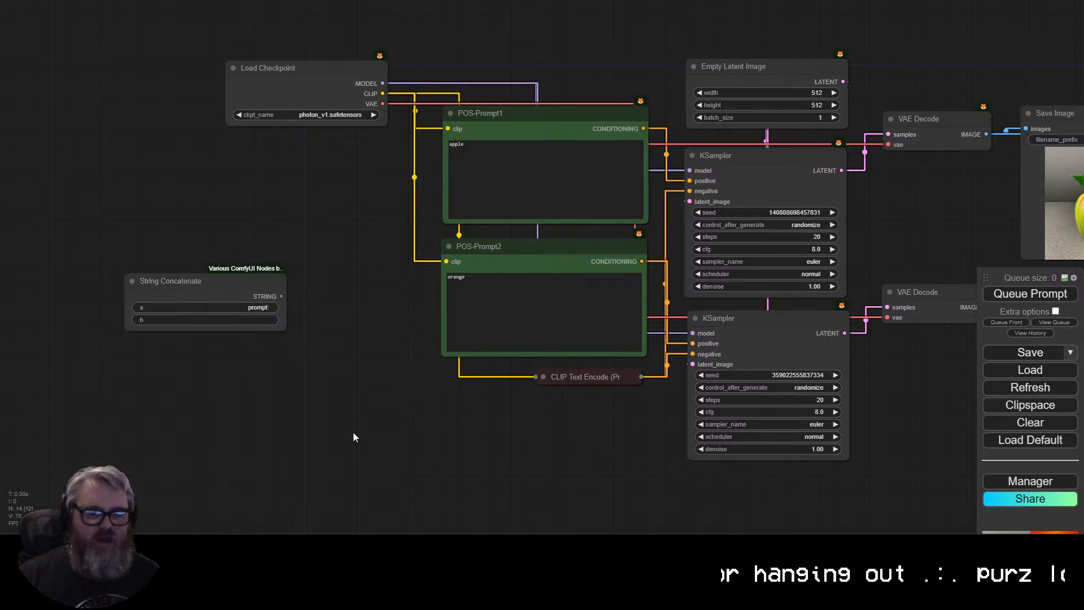
click(237, 307)
Shift Load Checkpoint slightly toward the prompt nodes and convert the text widgets of POS-Prompt1 and POS-Prompt2 to inputs.
mouse_move(354, 93)
mouse_down()
mouse_move(316, 93)
mouse_move(372, 92)
mouse_up()
click(491, 128)
right_click(492, 118)
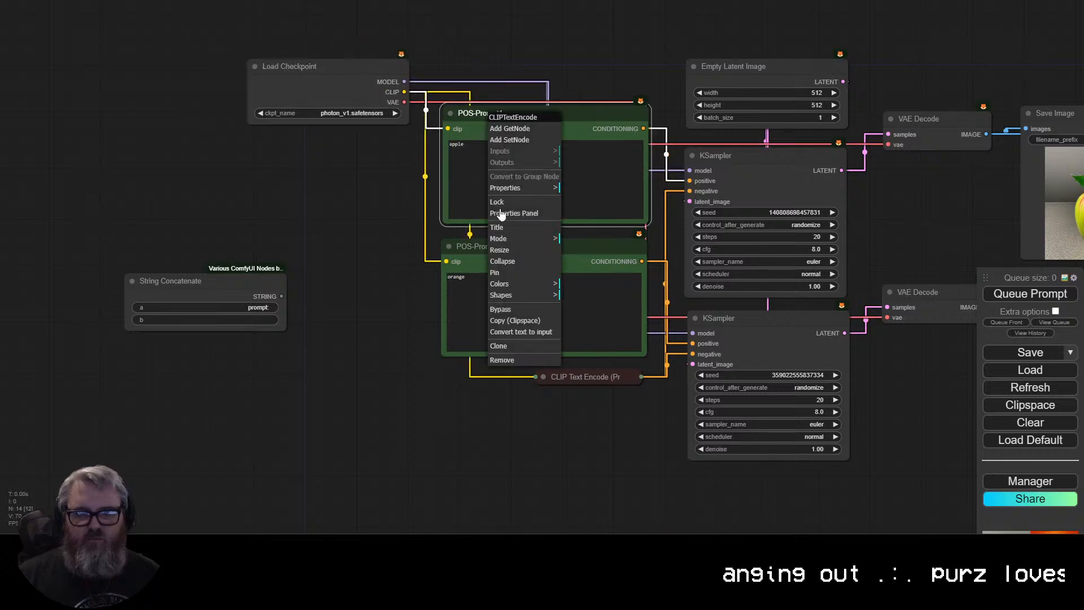
right_click(568, 108)
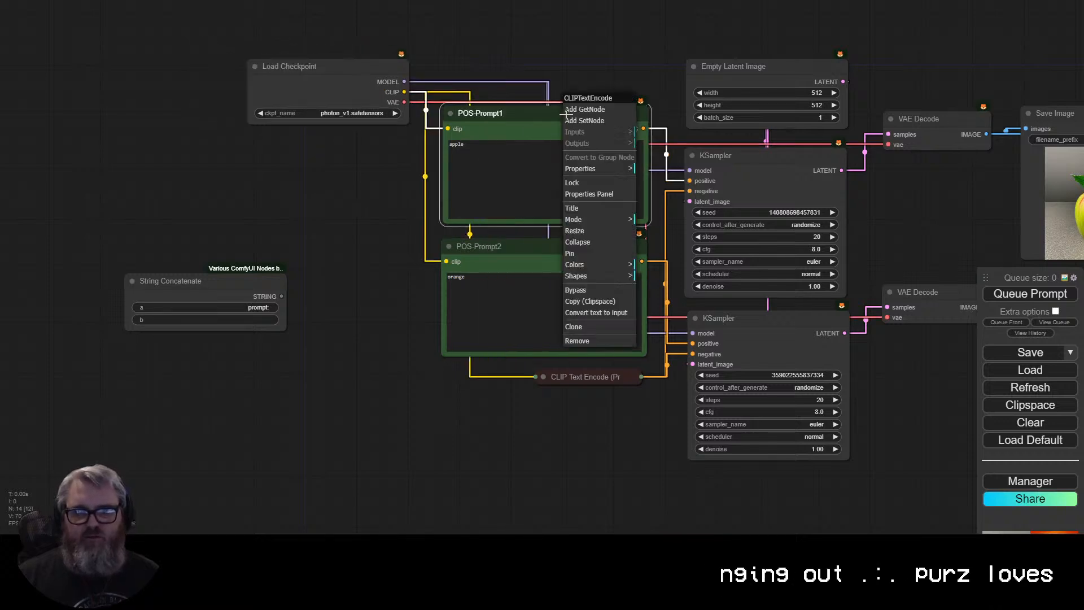
click(404, 235)
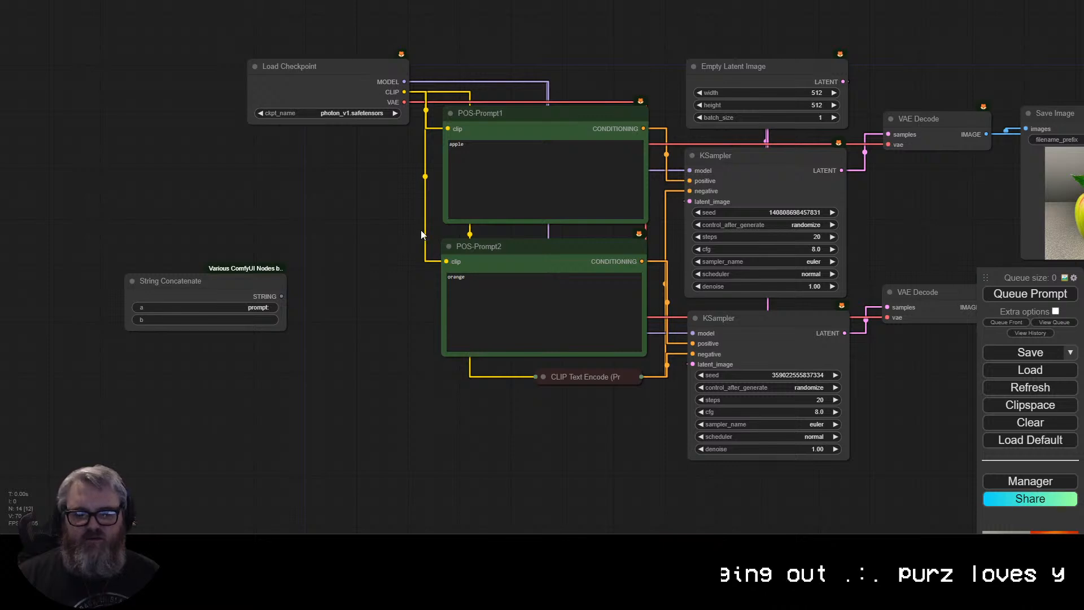
right_click(486, 123)
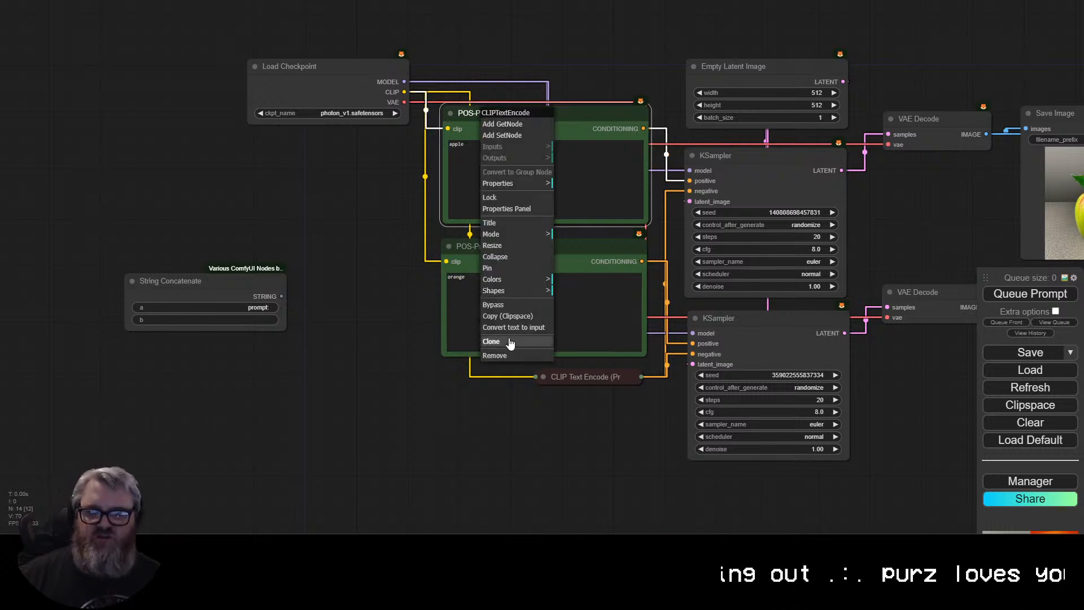
click(508, 325)
right_click(510, 252)
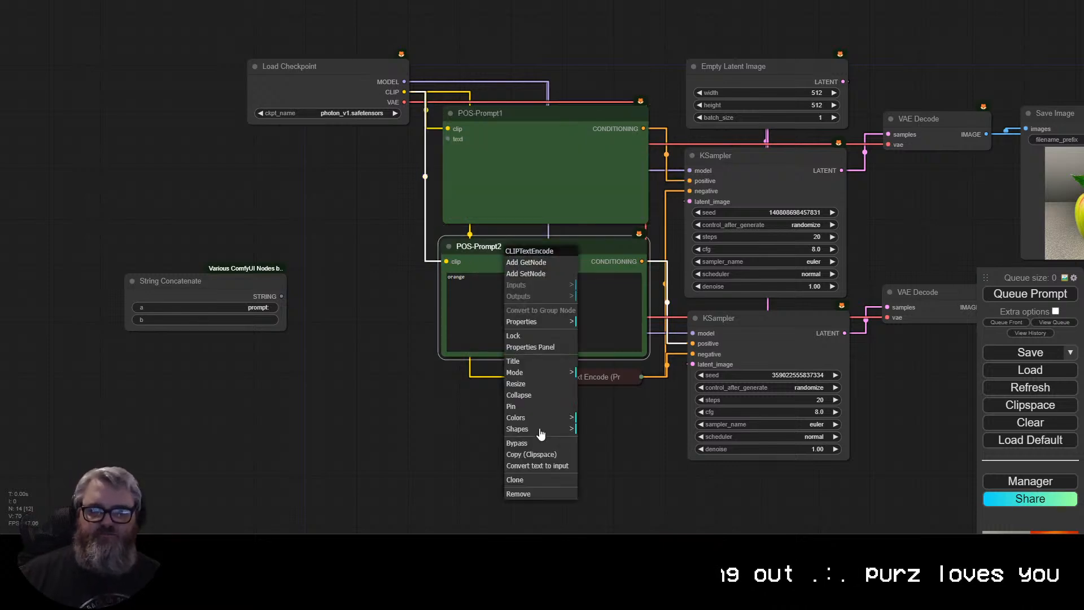
click(540, 467)
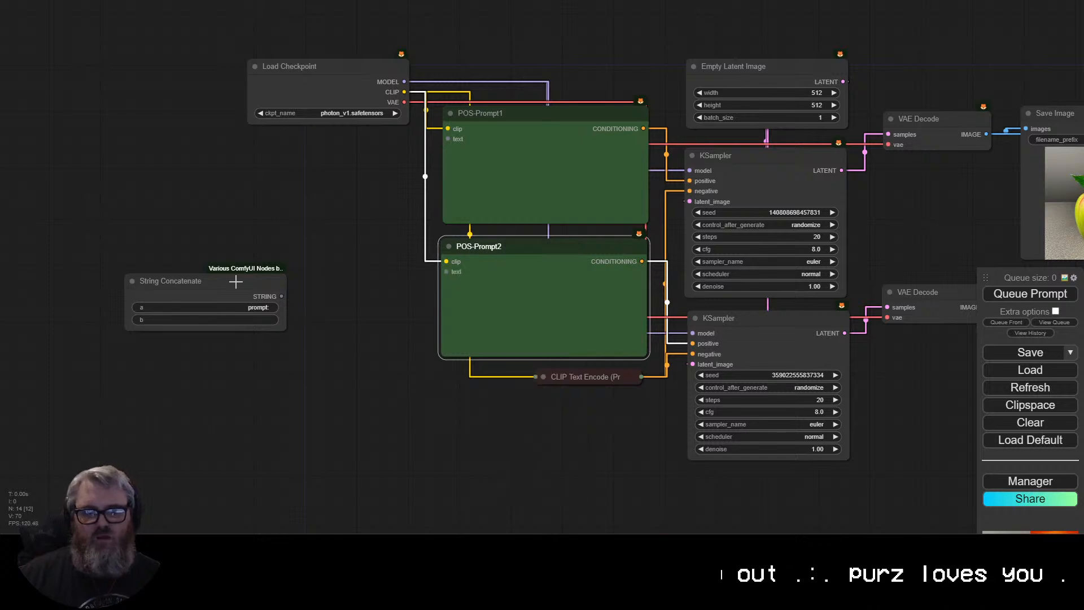
Move the String Concatenate node further down and add a Simple String node above it.
drag(235, 281, 227, 365)
double_click(240, 211)
text(tex)
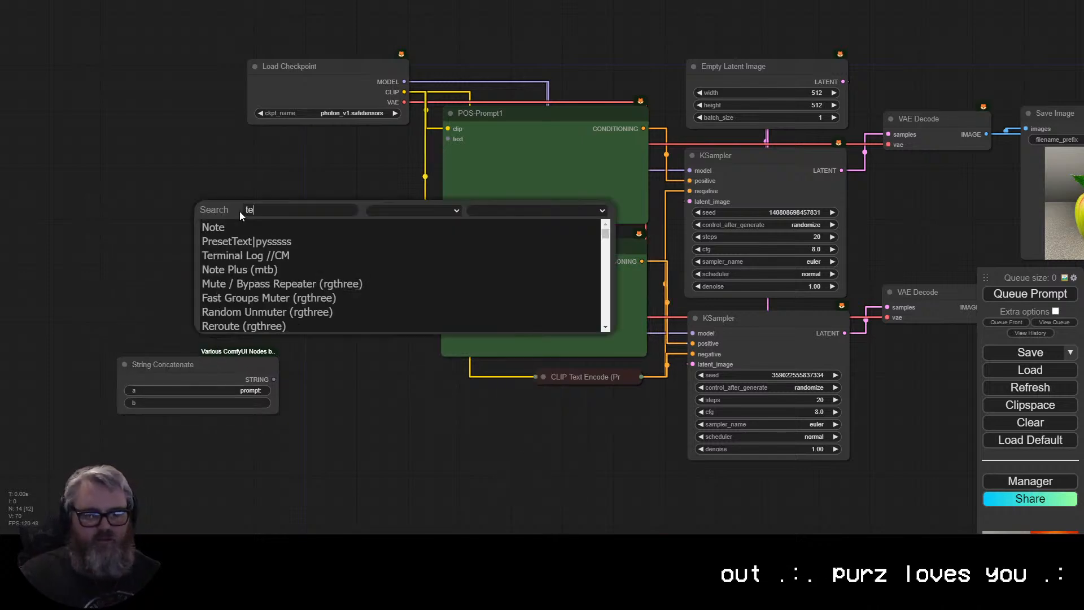
text(ing)
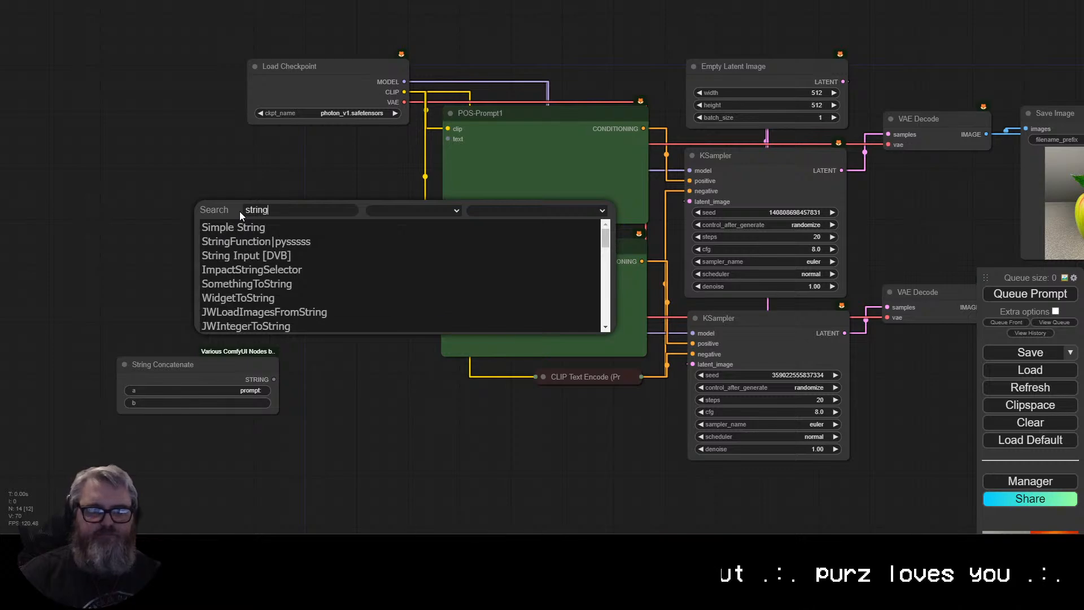
click(244, 228)
scroll(229, 215, up, 5)
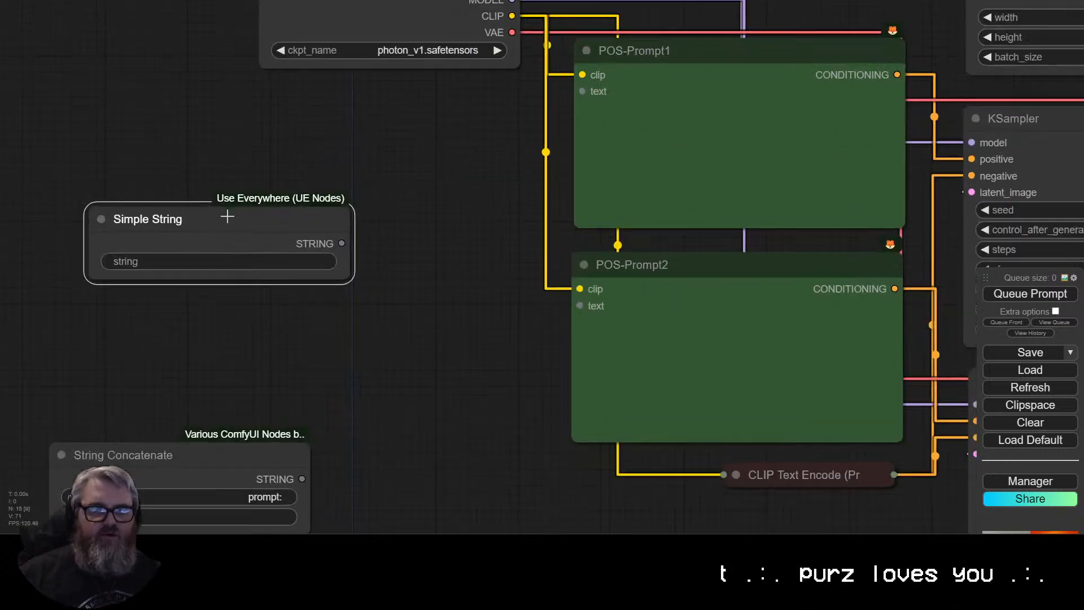
key(ctrl+v)
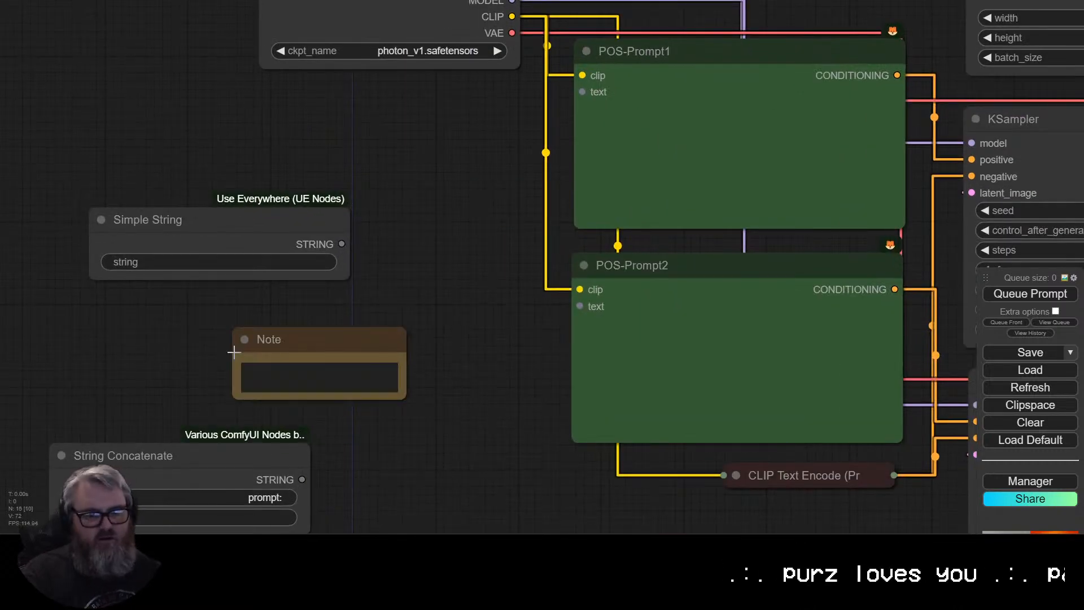
click(307, 335)
key(Delete)
Try out a String Input [DVB] node between the Simple String and String Concatenate nodes, then remove it.
double_click(258, 316)
text(s)
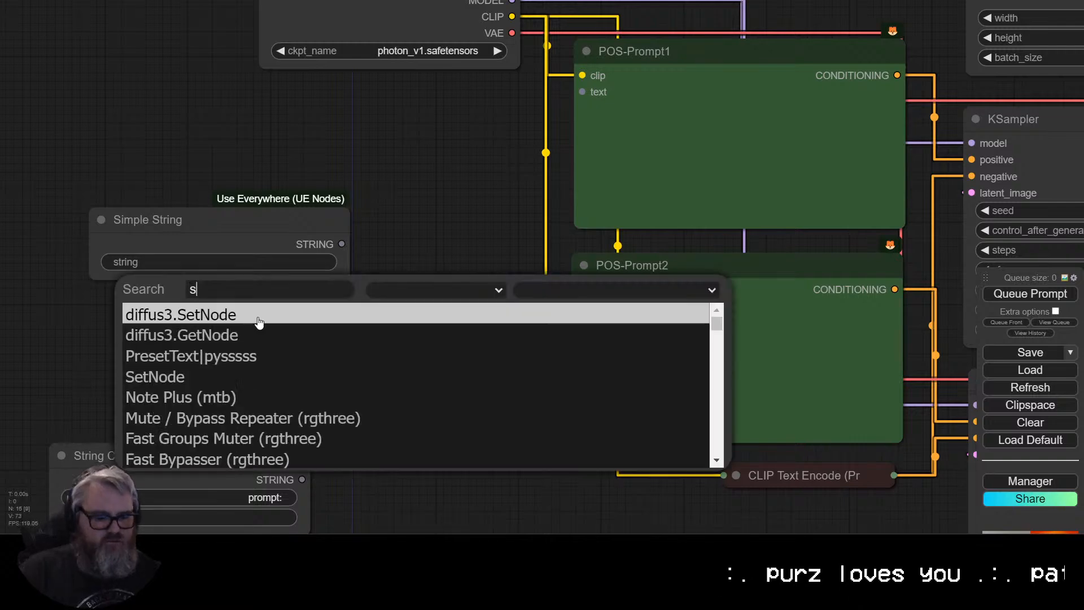
text(tring)
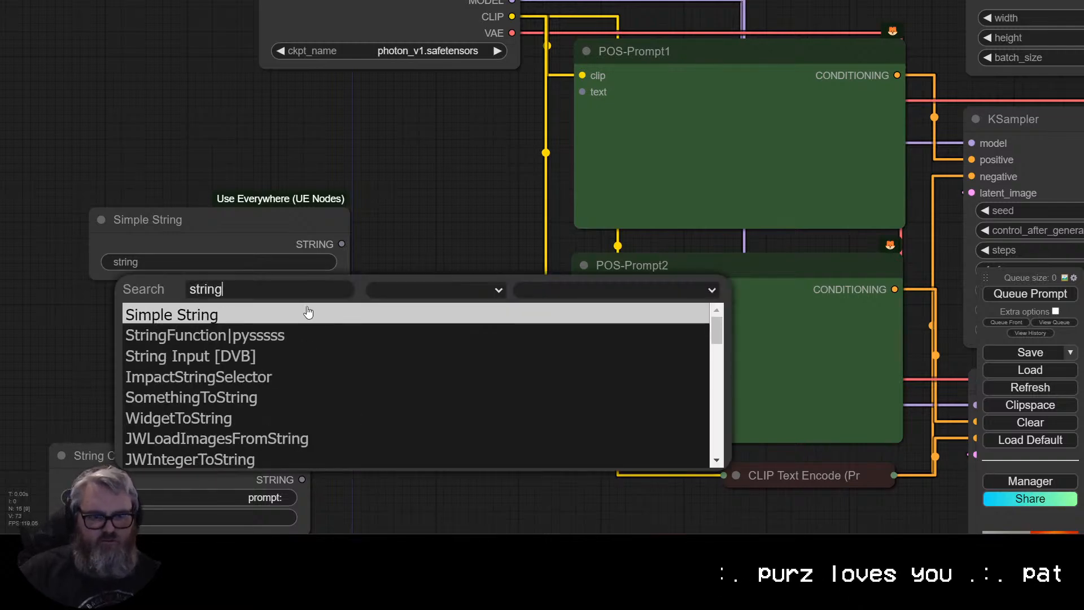
click(286, 357)
click(271, 353)
key(Delete)
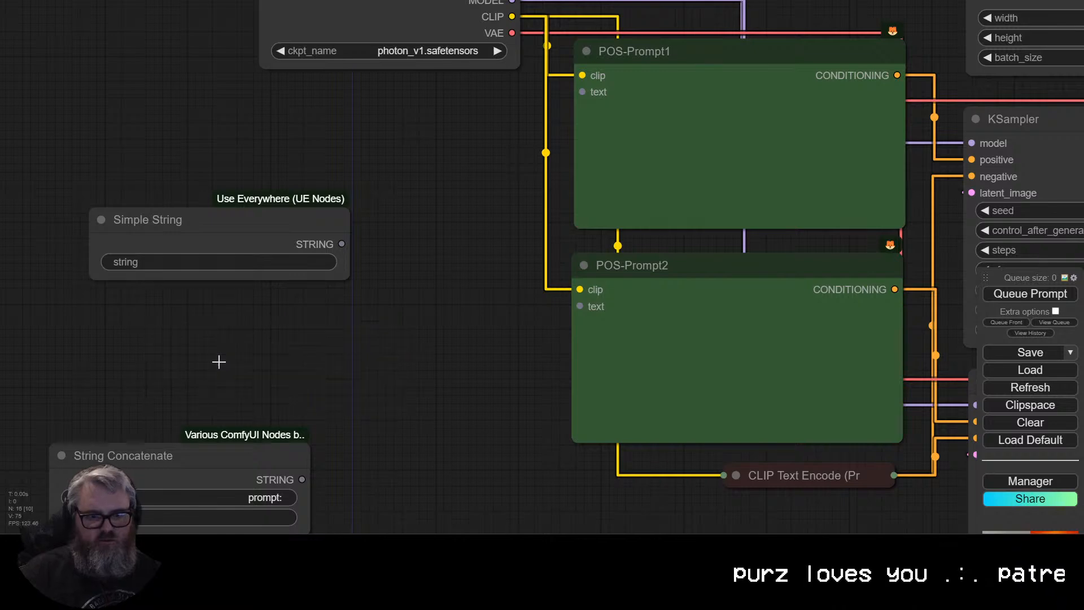
Find the string nodes in the node search and add the WAS Node Suite Text String node below Simple String.
double_click(219, 362)
text(string)
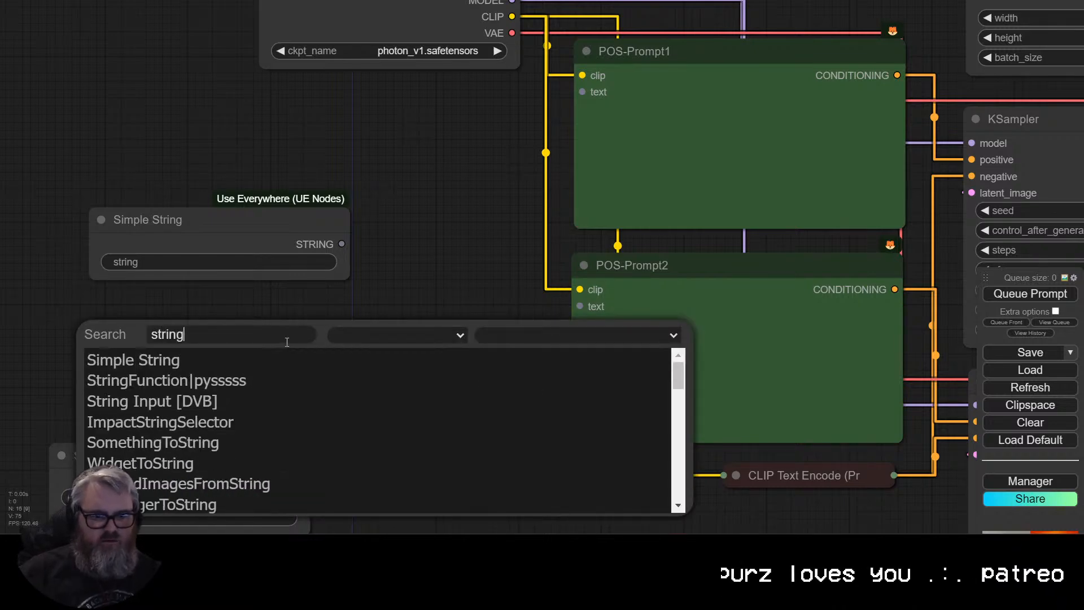
scroll(256, 444, down, 2)
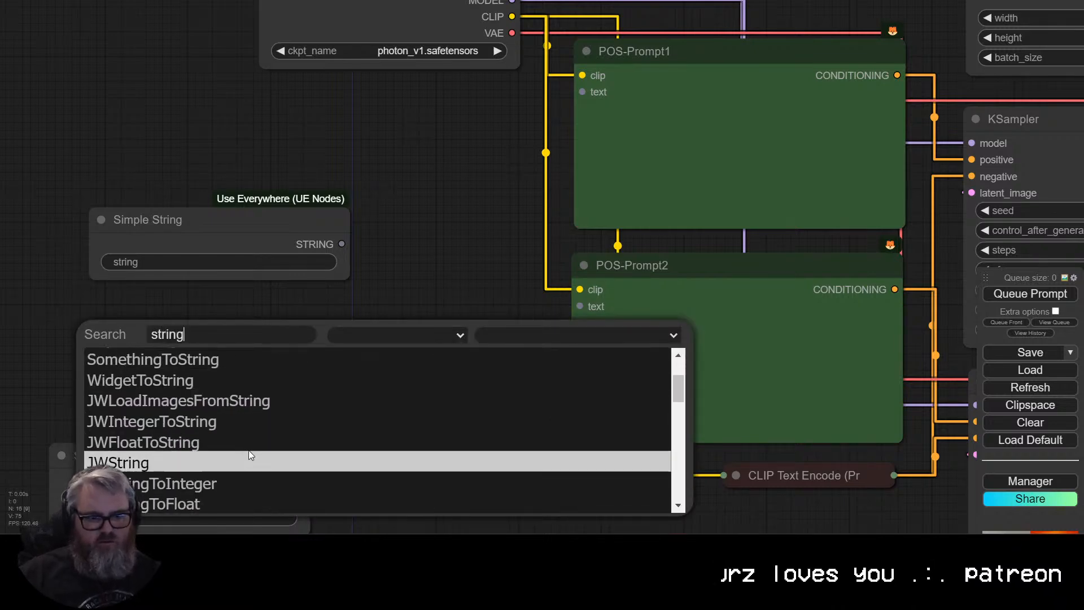
scroll(249, 454, down, 5)
scroll(248, 453, down, 3)
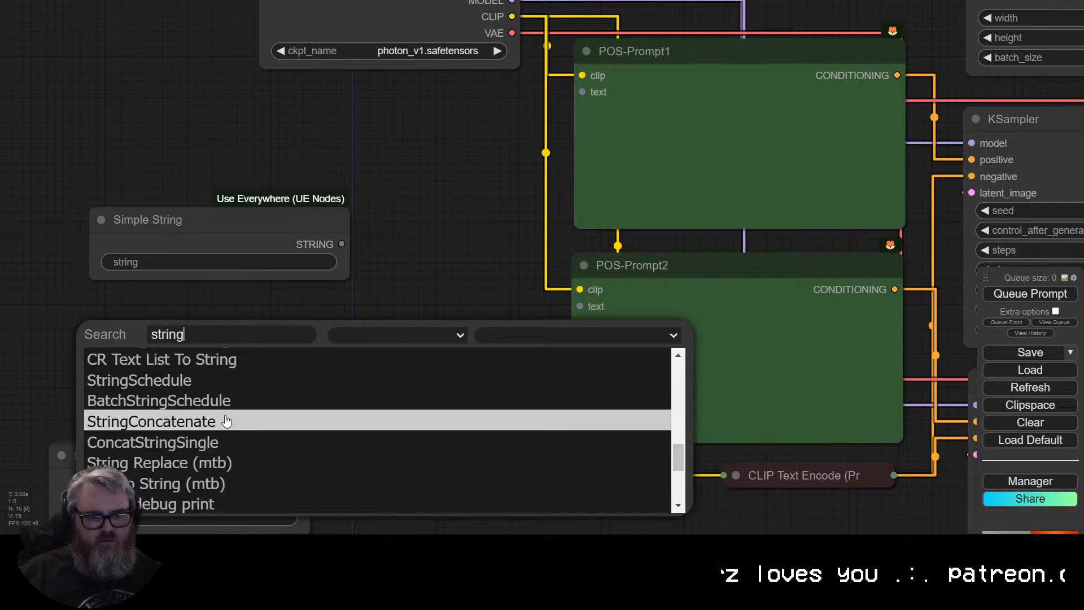
scroll(226, 424, down, 2)
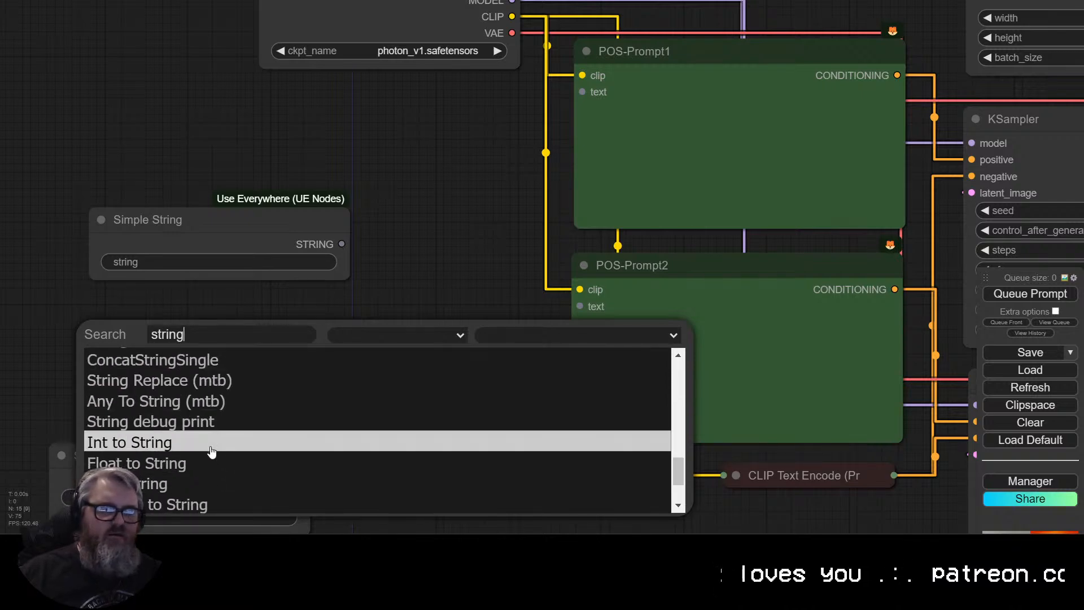
scroll(203, 460, down, 2)
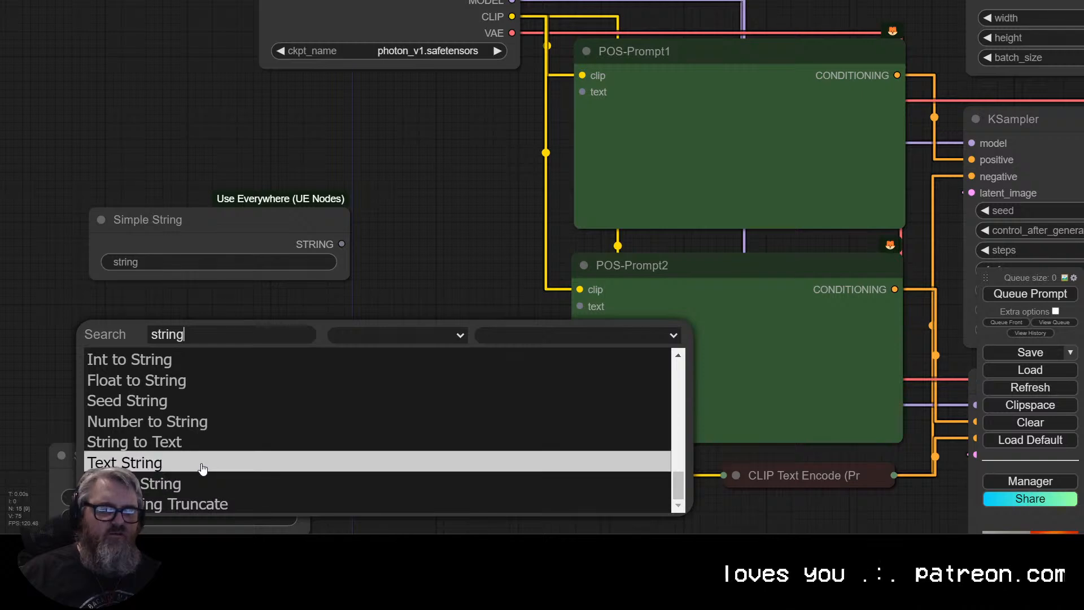
click(203, 463)
drag(313, 384, 333, 326)
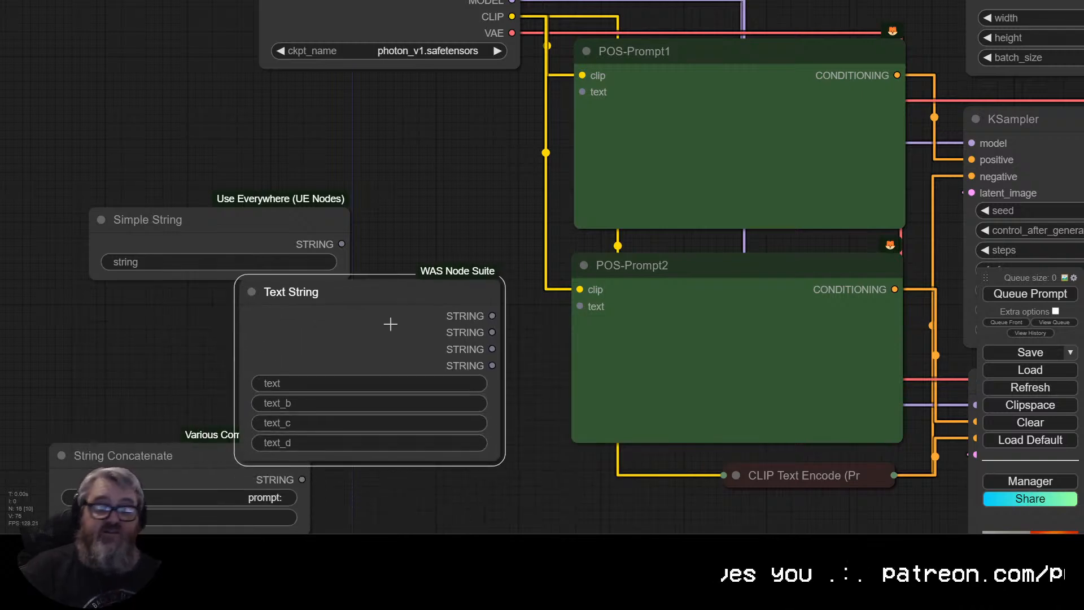
Delete the Simple String node and move the Text String node into its place above String Concatenate.
click(298, 219)
key(Delete)
drag(382, 317, 230, 190)
click(454, 215)
Look up "was" among the installable custom nodes, view the WAS Node Suite GitHub page, and return to the workflow.
click(1030, 481)
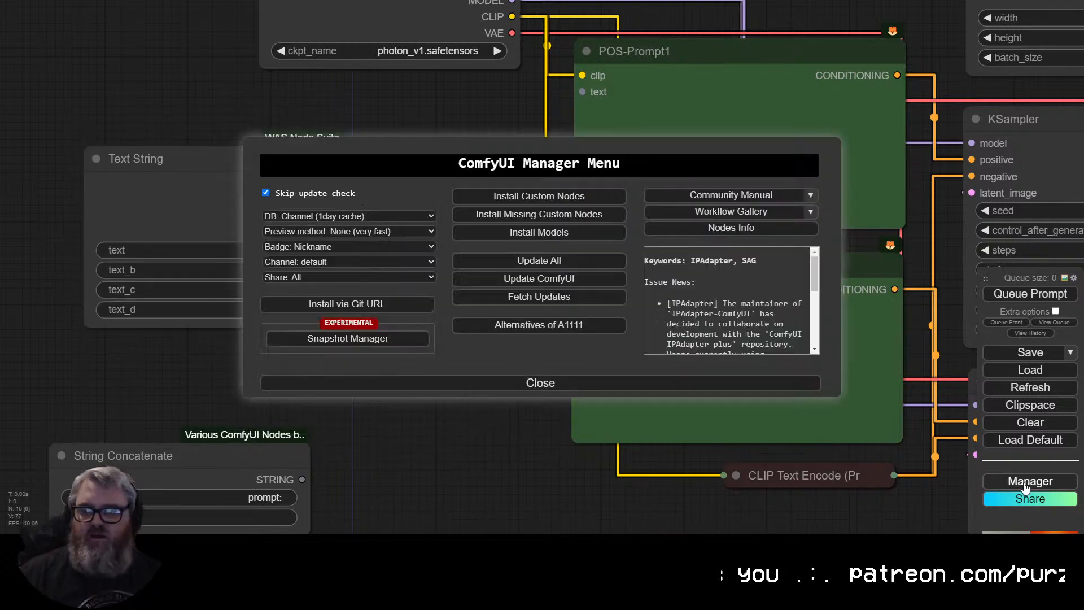
click(581, 194)
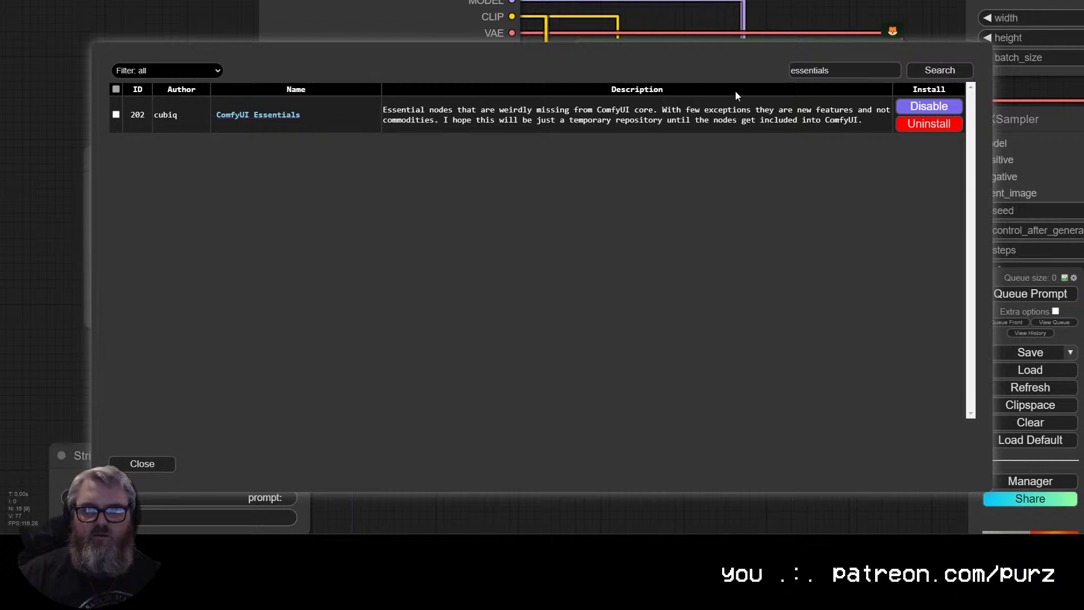
click(869, 70)
key(ctrl+a)
text(was)
key(Return)
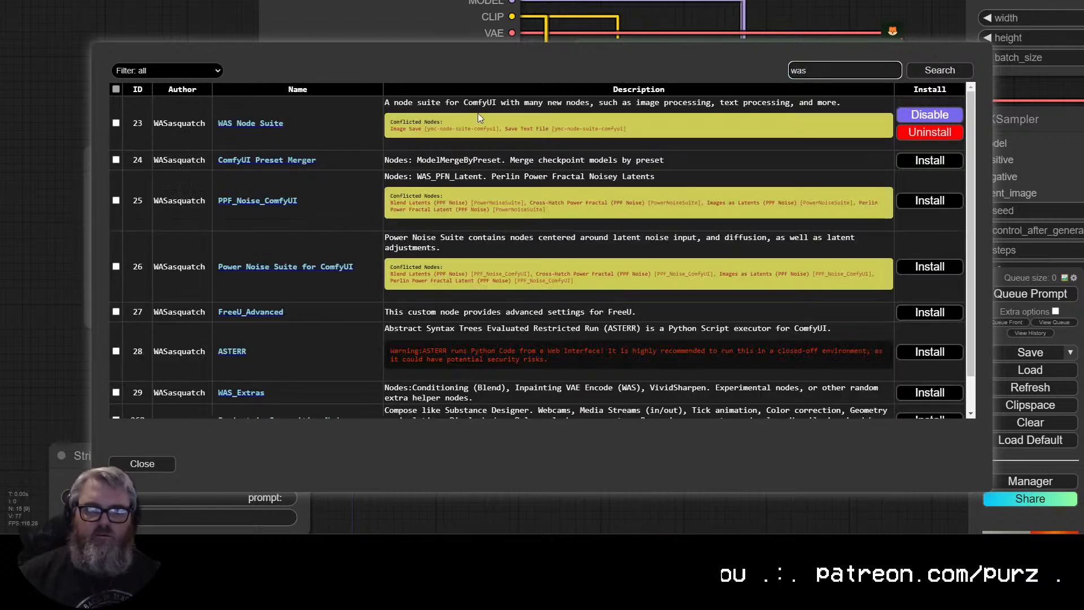
click(223, 123)
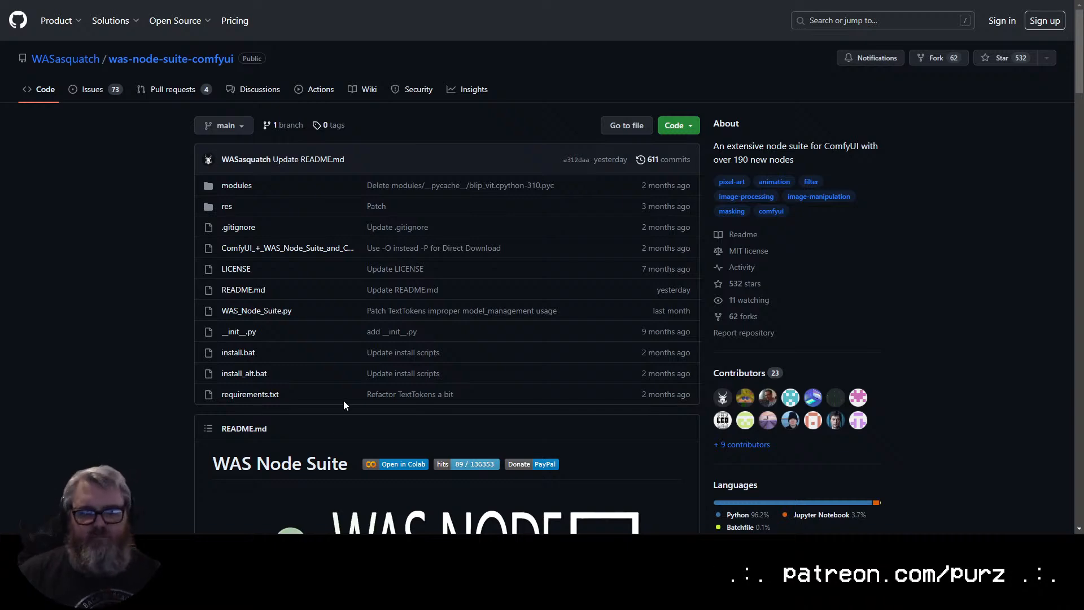
key(ctrl+w)
click(142, 464)
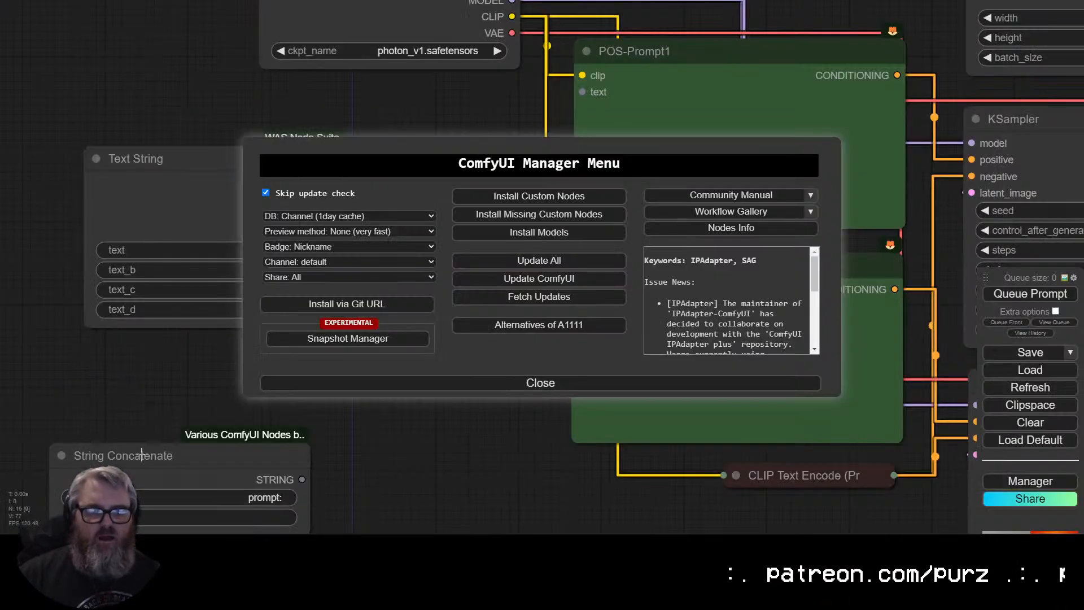
click(440, 382)
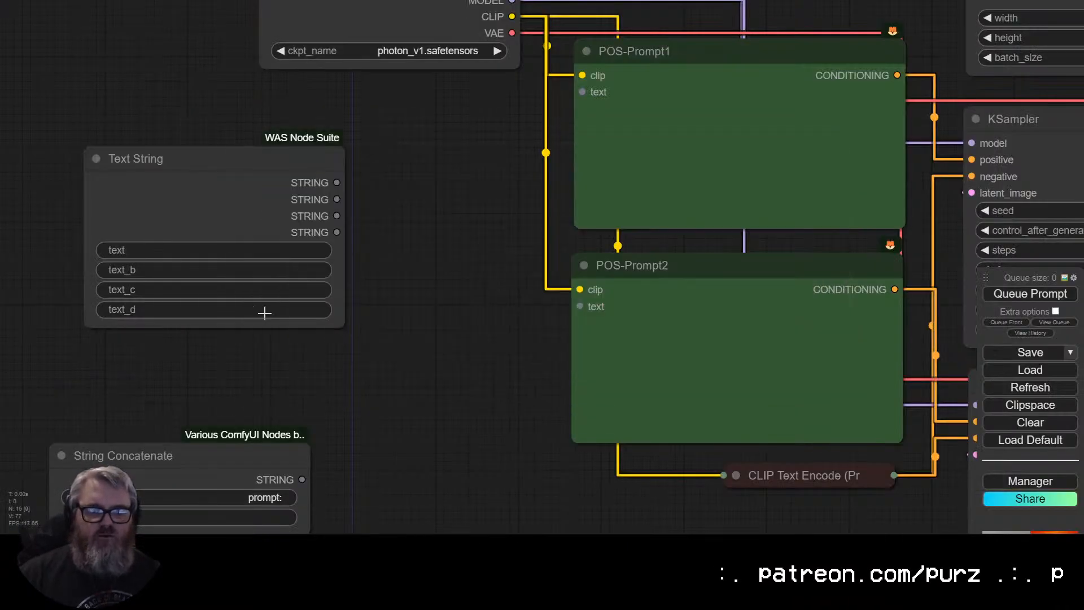
Set the Text String node's text field to "prompt:" and its text_b field to "apple".
click(217, 249)
text(promt)
key(BackSpace)
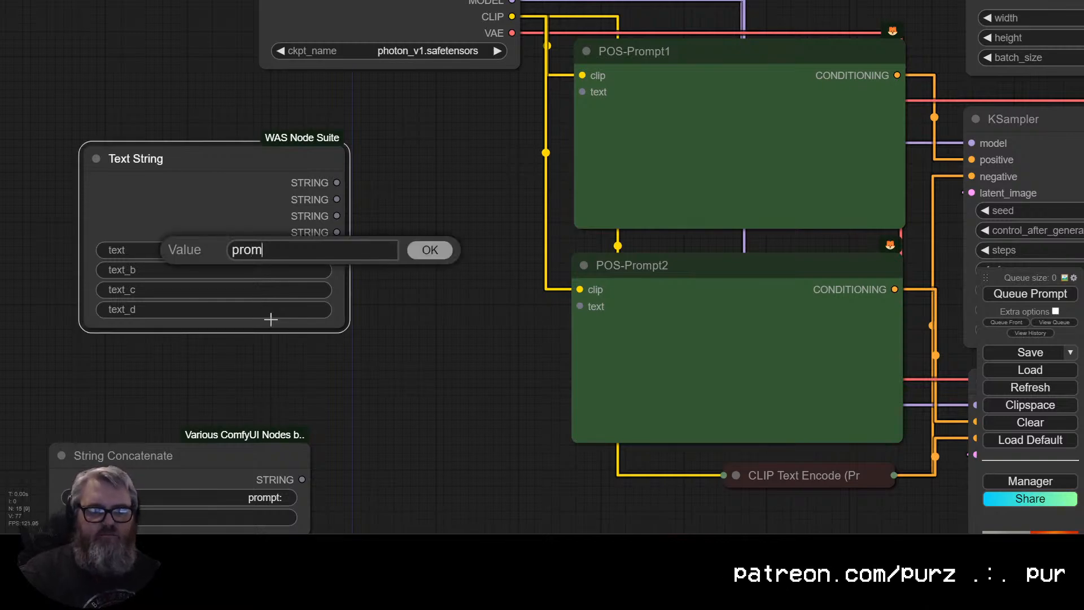
text(pt:)
key(Return)
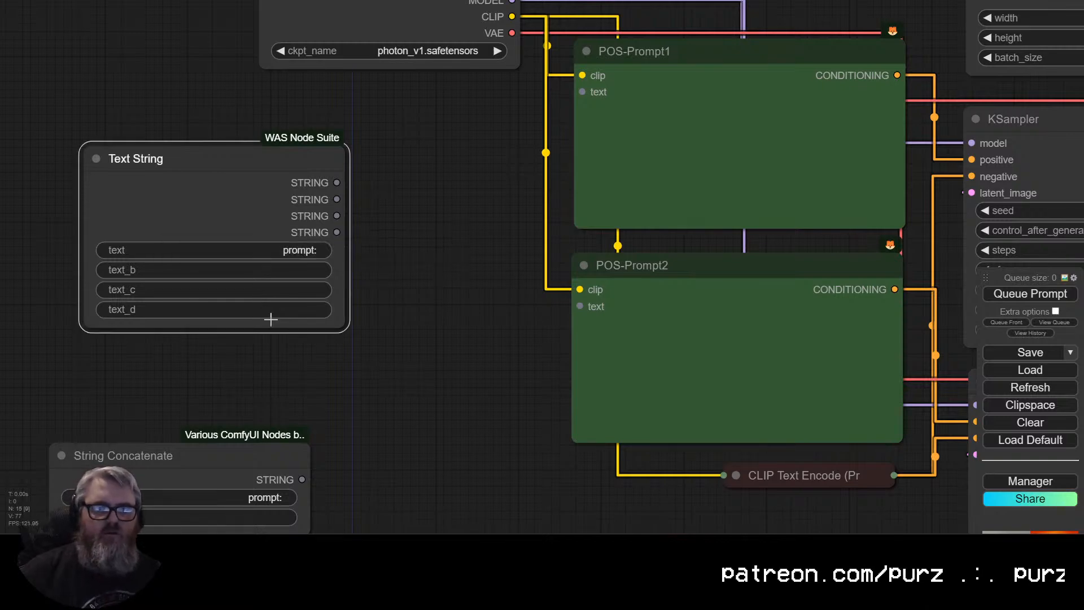
click(297, 272)
text(apple)
key(Return)
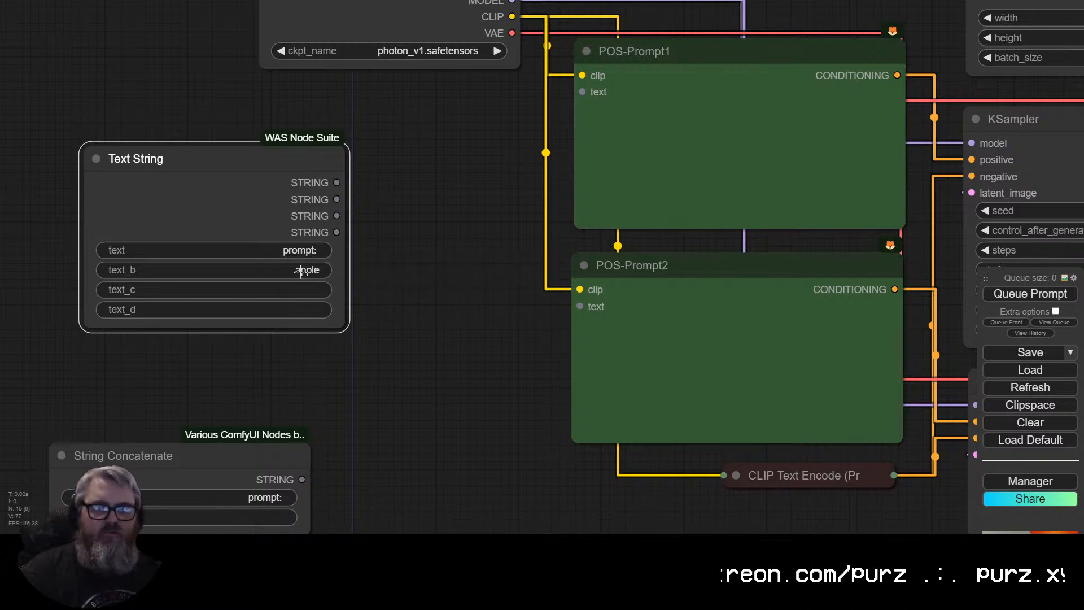
Set text_c to "orange" and connect the second and third Text String outputs to the text inputs of POS-Prompt1 and POS-Prompt2.
click(310, 291)
text(orange)
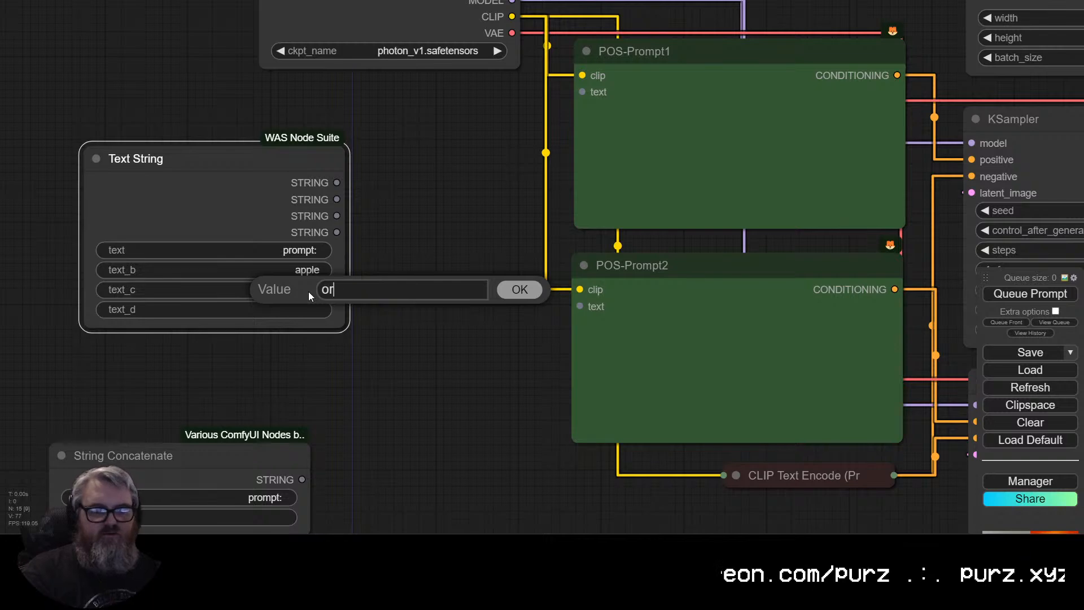
key(Return)
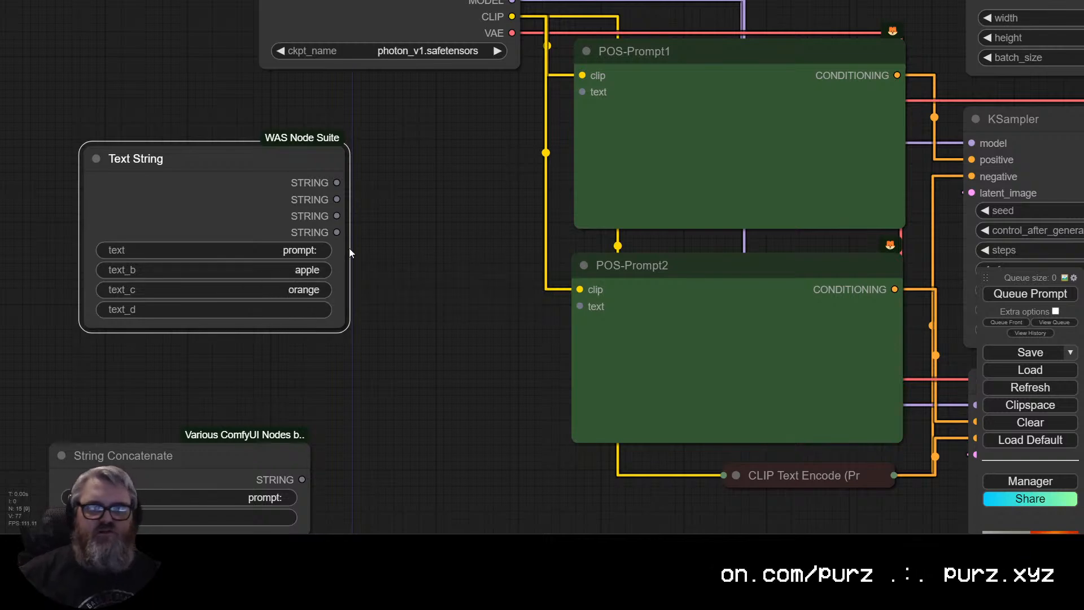
drag(337, 199, 582, 92)
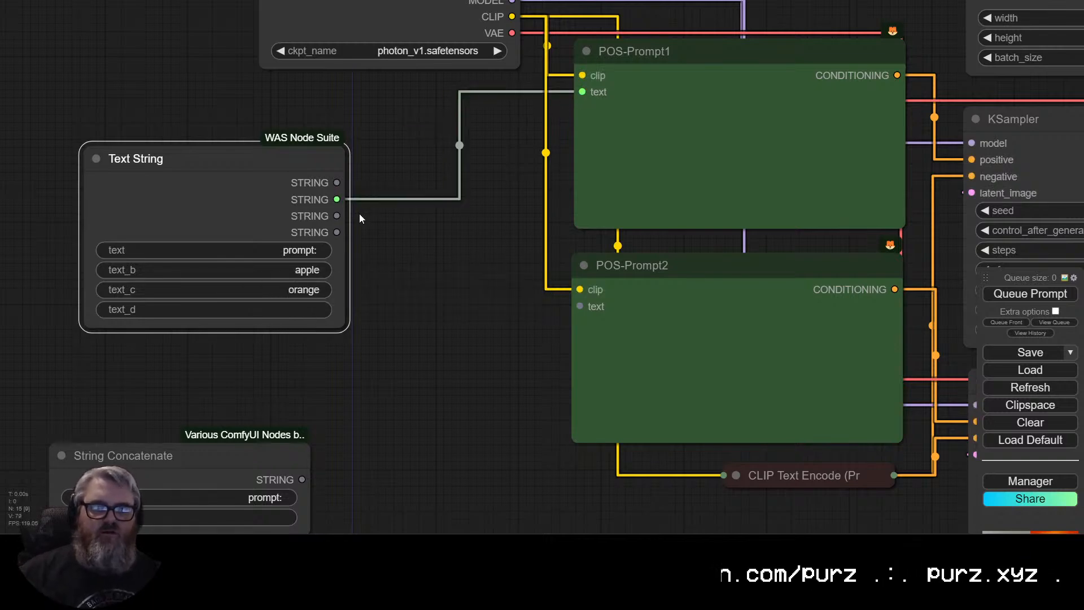
drag(337, 215, 579, 306)
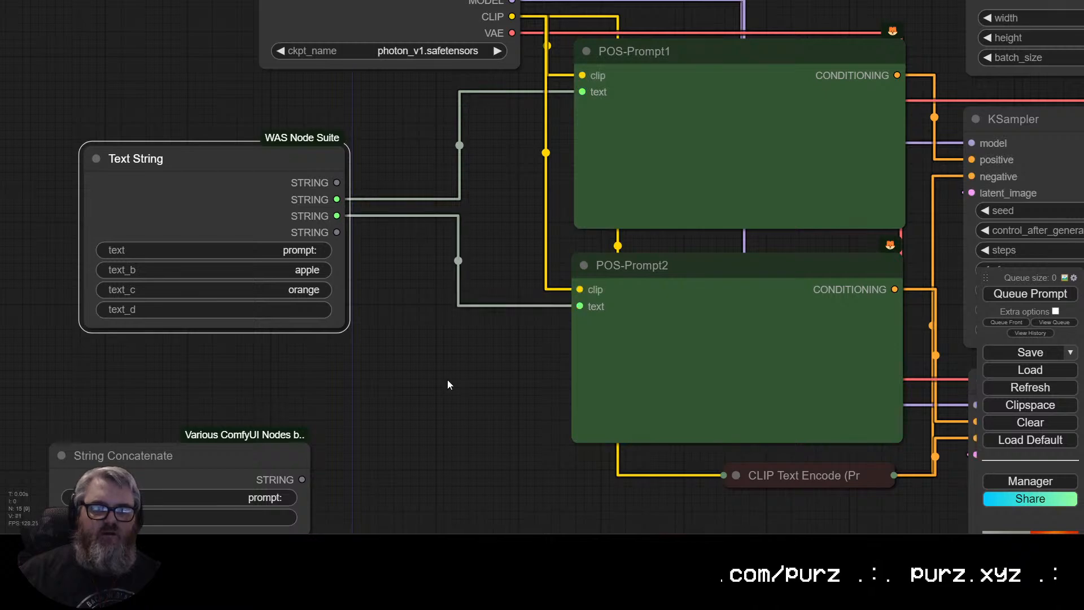
Convert String Concatenate's a and b fields to inputs and place the node just below Text String.
click(315, 381)
drag(186, 455, 334, 407)
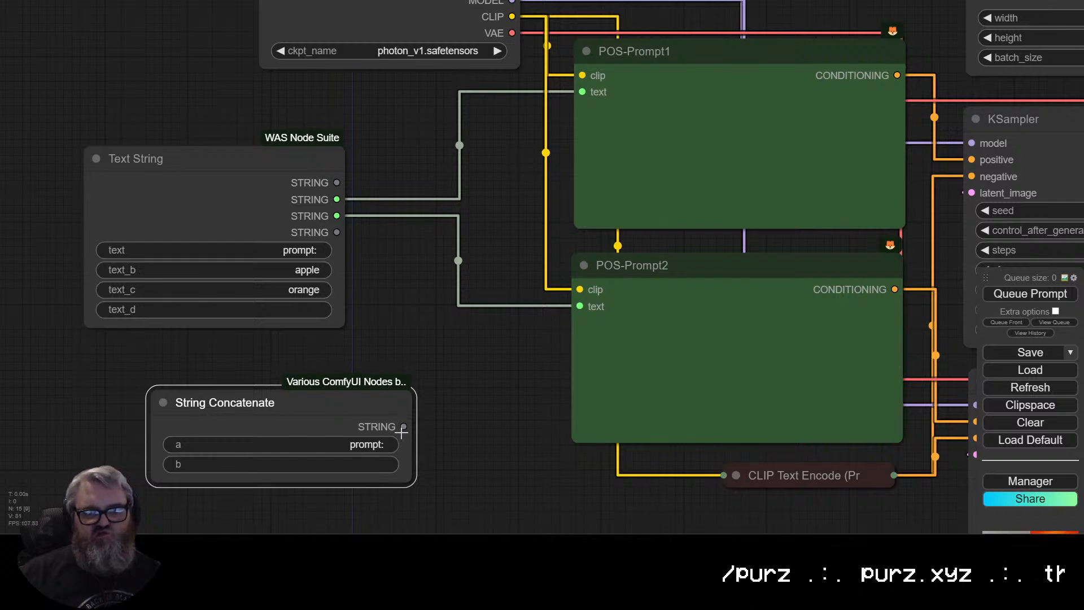
right_click(317, 404)
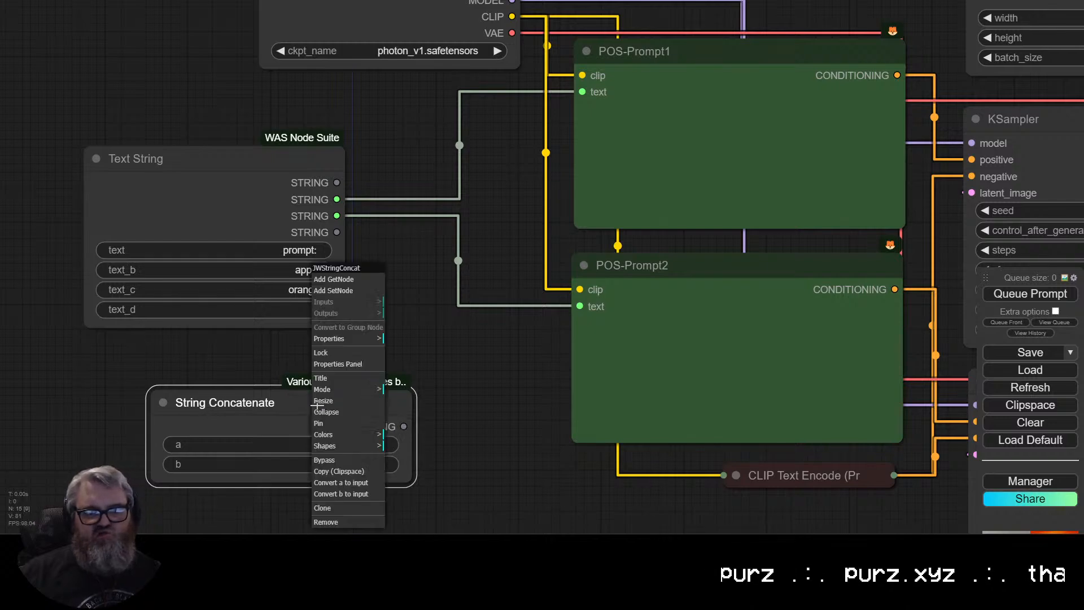
click(337, 481)
right_click(308, 403)
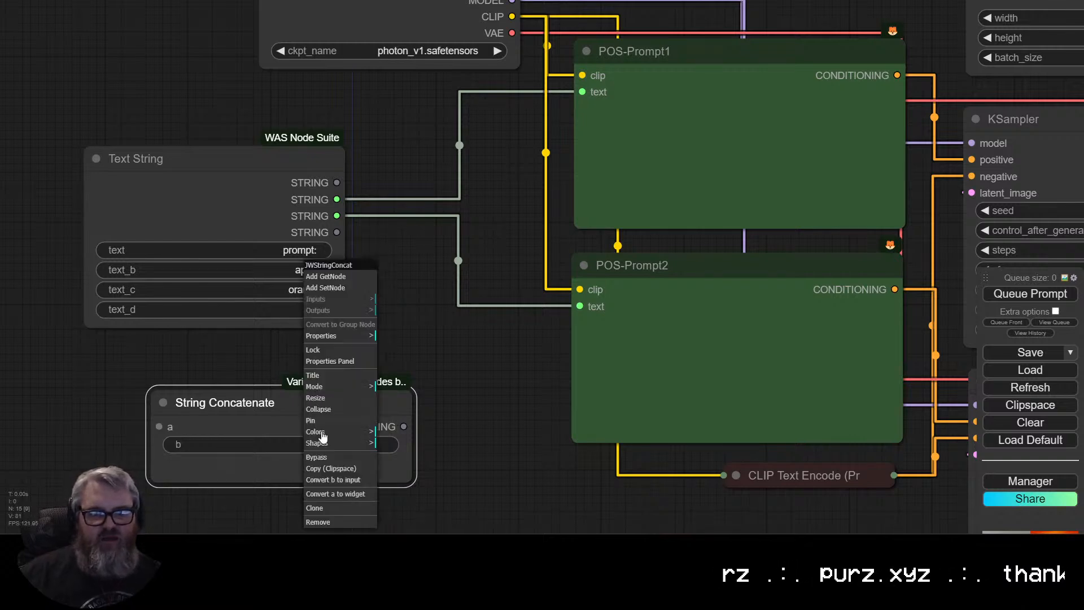
click(345, 485)
drag(303, 412, 411, 395)
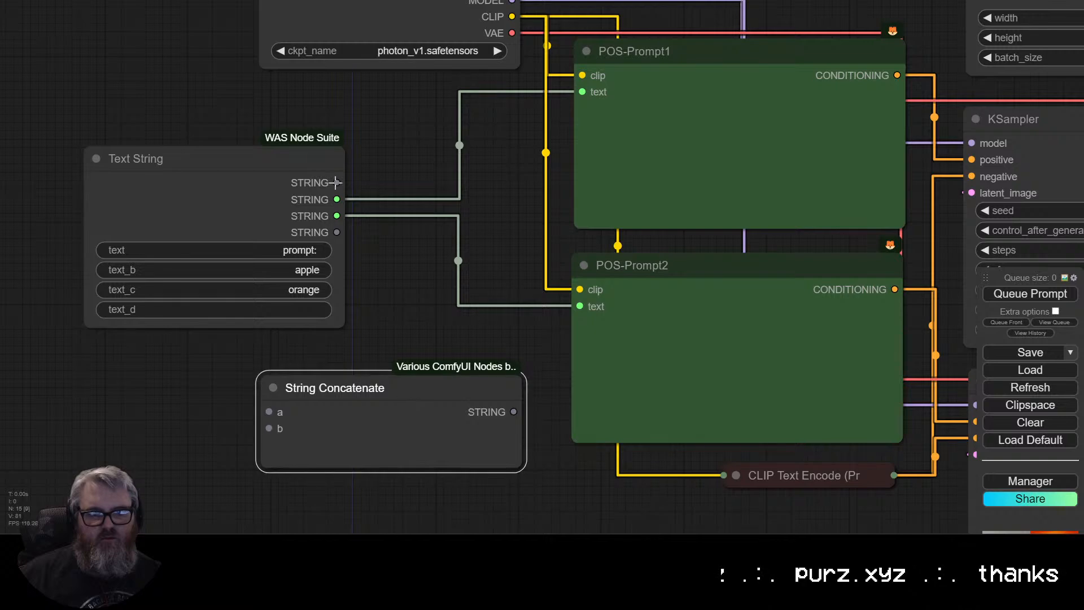
Connect Text String's first output to input a and its second output to input b of String Concatenate, keeping that node below Text String.
drag(337, 183, 270, 413)
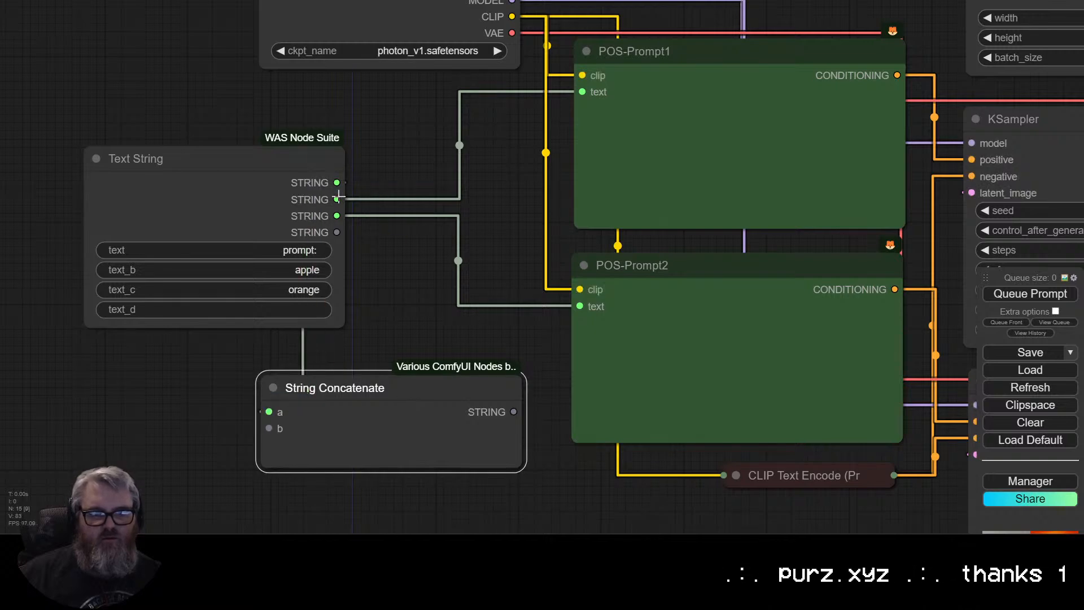
drag(337, 199, 269, 429)
drag(448, 384, 565, 329)
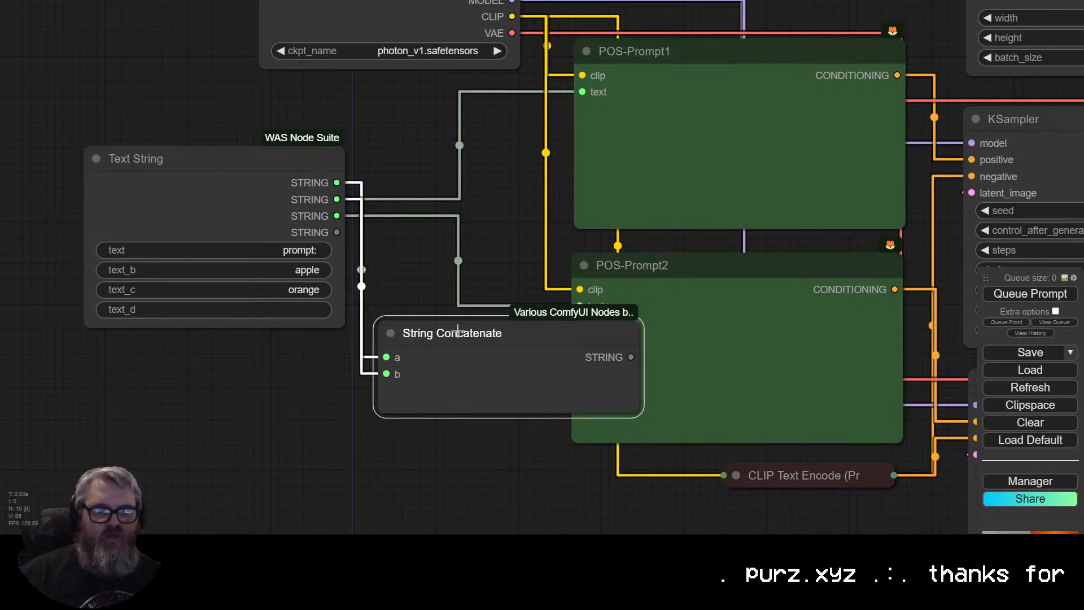
drag(458, 331, 344, 435)
drag(407, 378, 189, 181)
scroll(189, 181, down, 4)
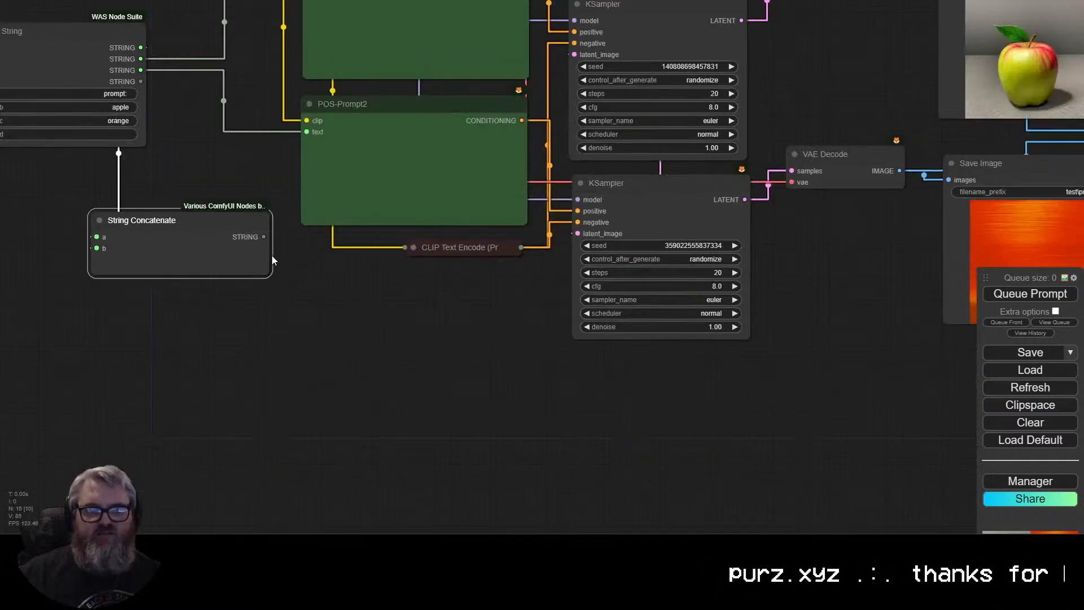
Paste a second String Concatenate fed by Text String's first and third outputs, and stack both concatenate nodes below POS-Prompt2.
drag(235, 224, 408, 238)
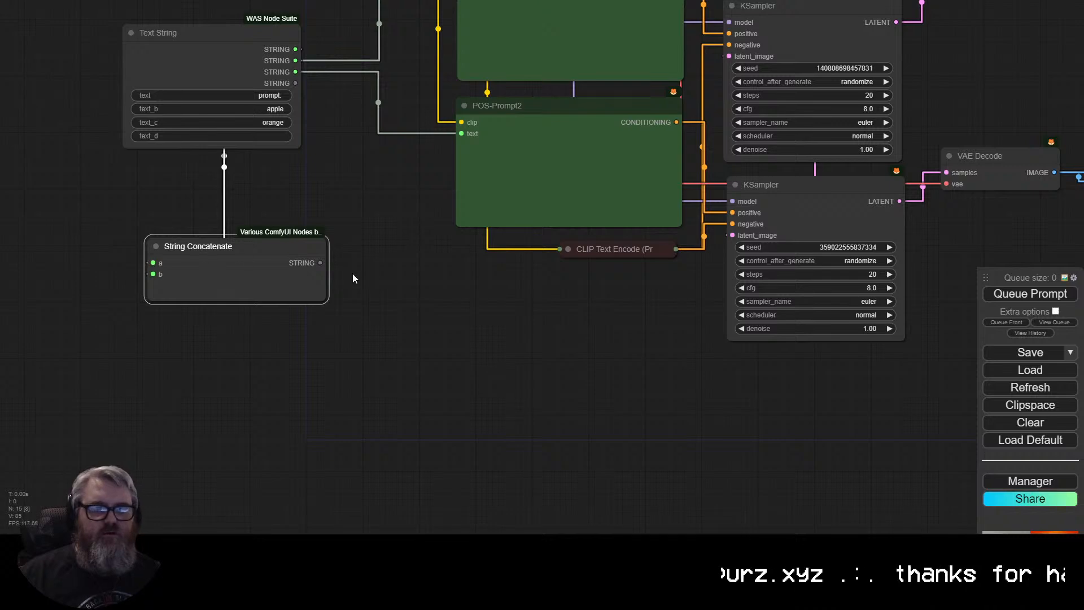
key(ctrl+v)
drag(398, 281, 175, 344)
drag(320, 39, 185, 472)
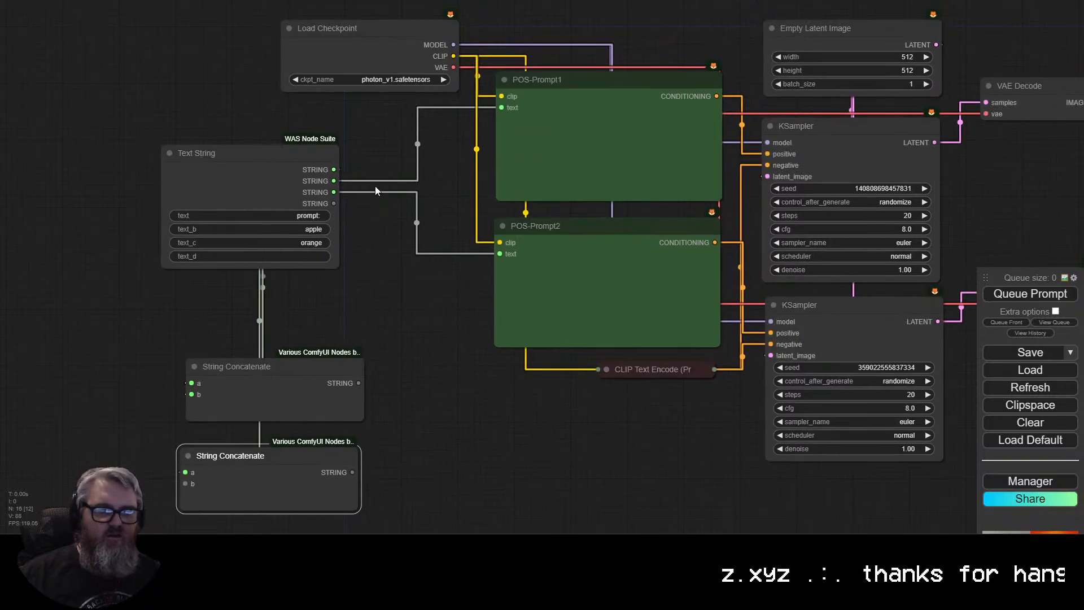
drag(333, 190, 187, 483)
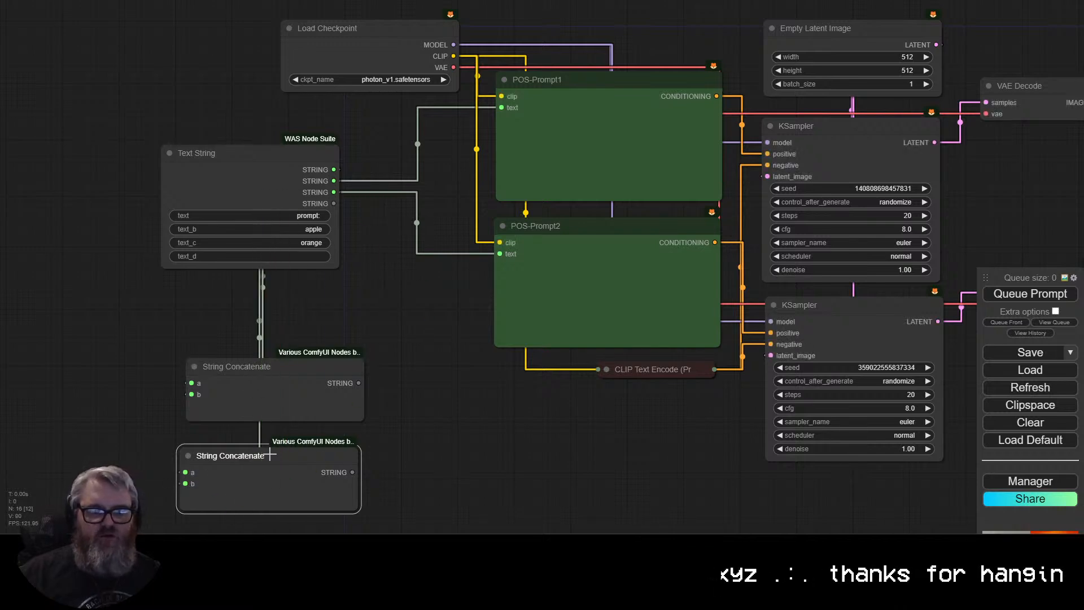
drag(280, 371, 511, 439)
drag(266, 475, 499, 519)
Rename the Text String node as "prompt".
click(261, 163)
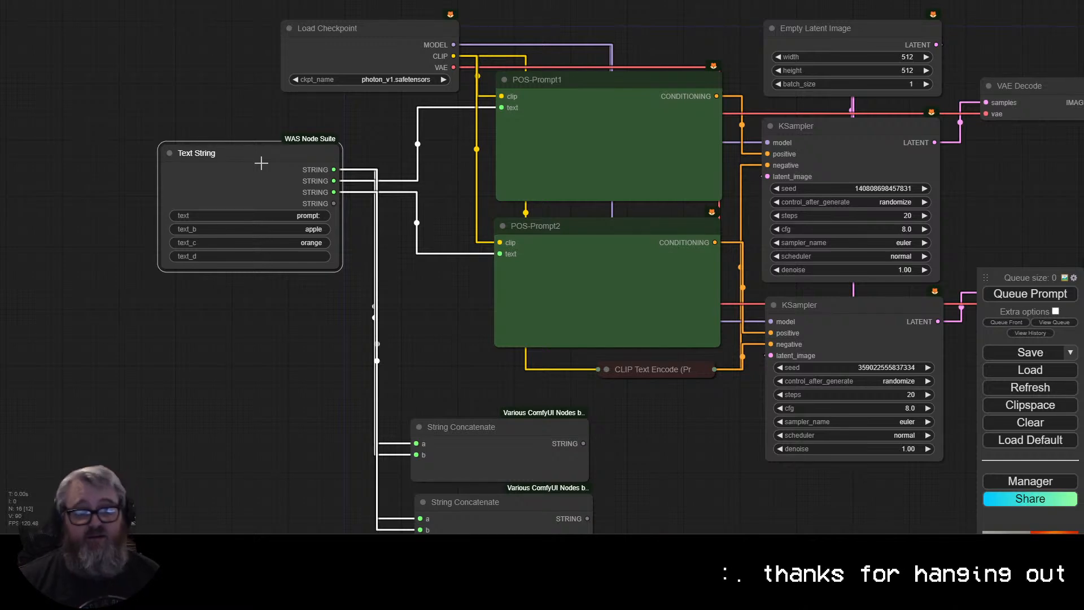
right_click(261, 163)
click(290, 263)
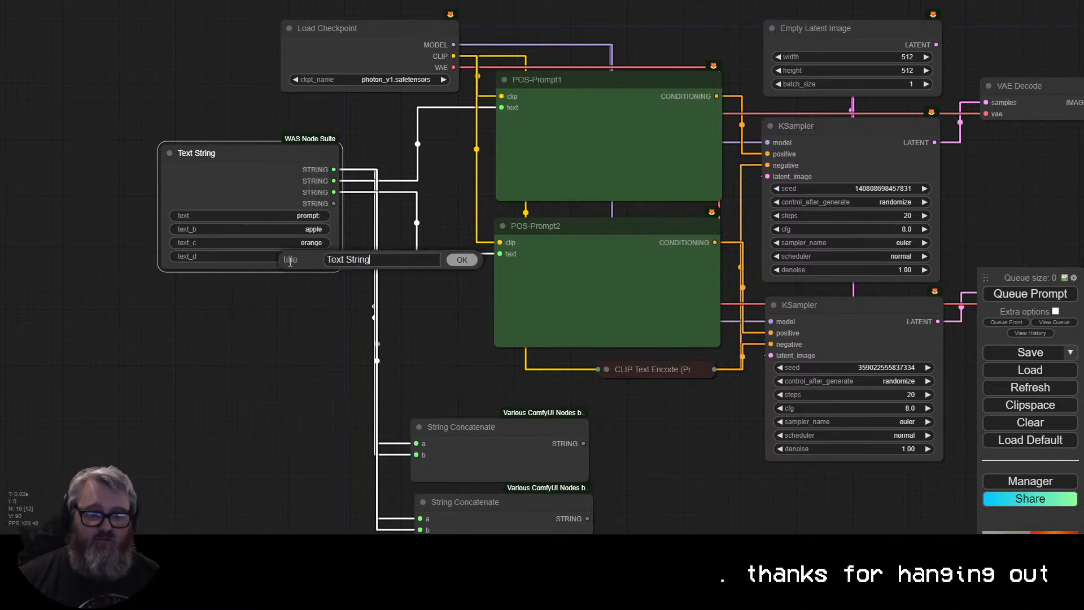
key(ctrl+a)
text(p)
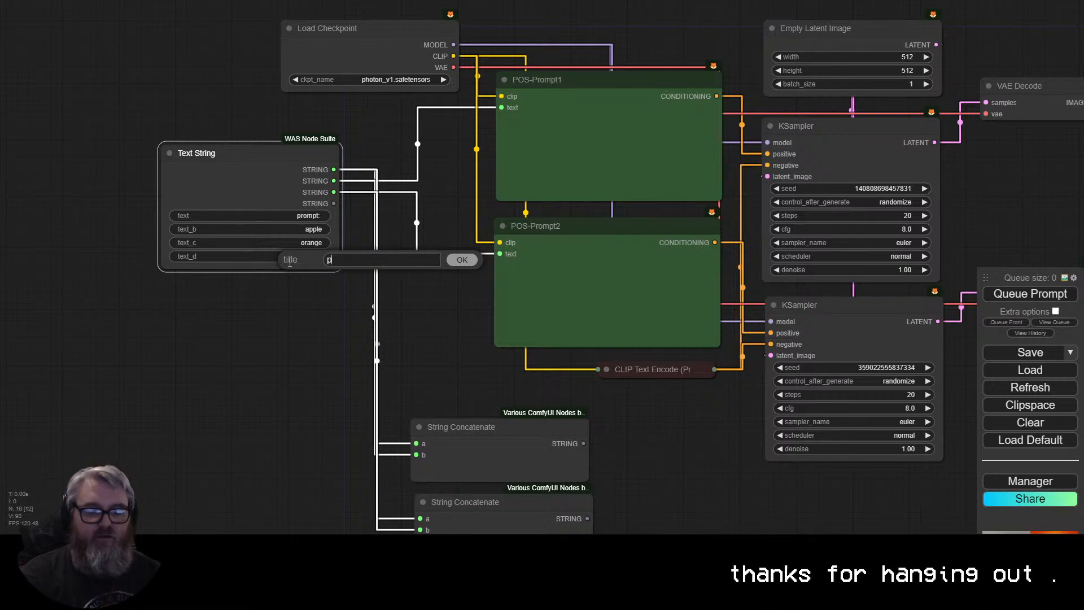
key(Return)
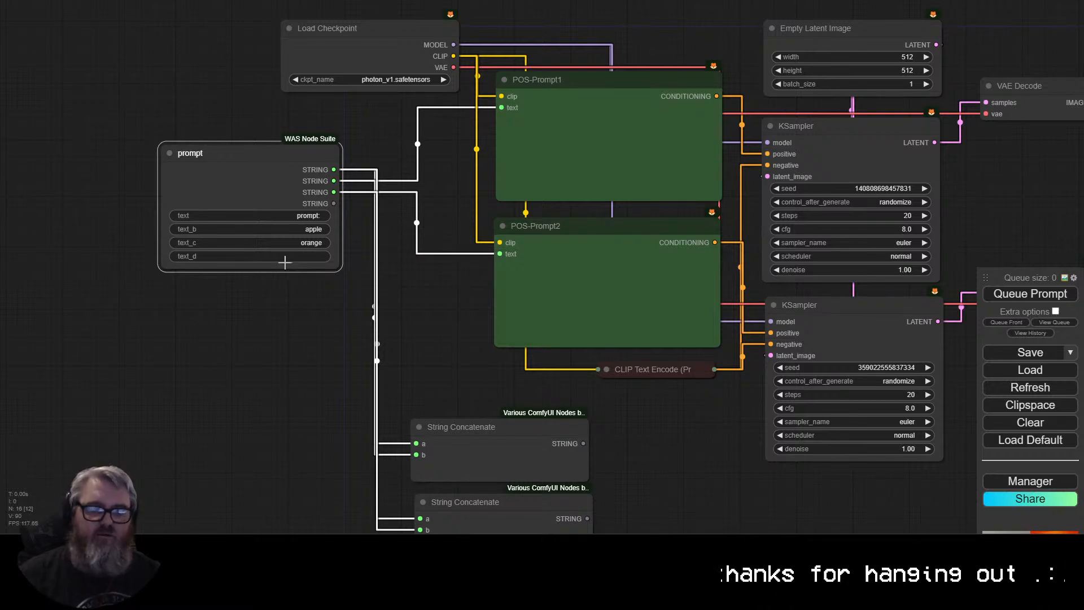
Rename the upper String Concatenate node as "prompt a".
right_click(472, 433)
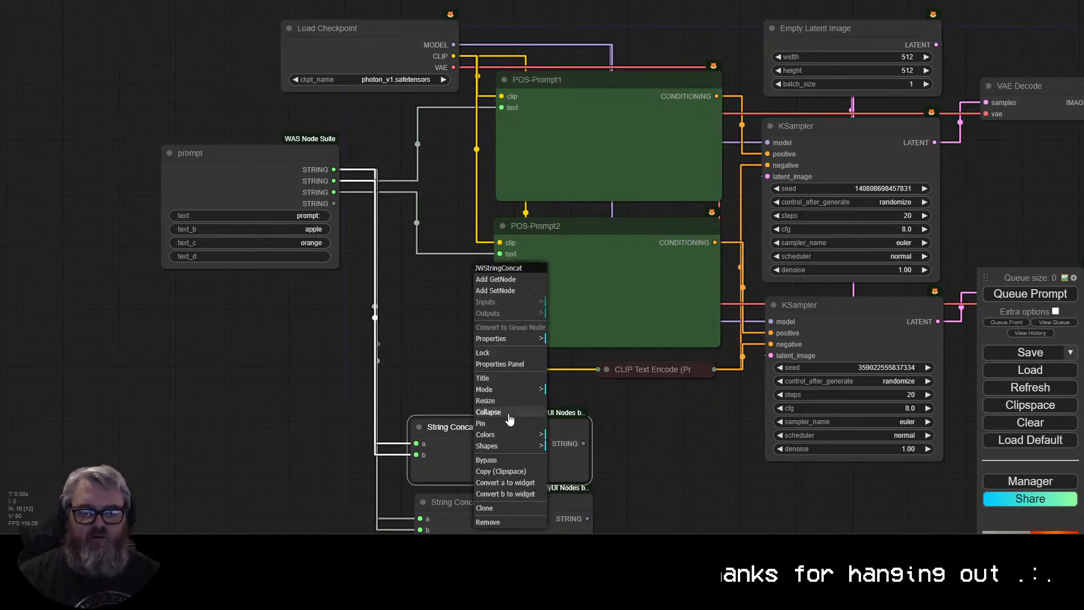
click(506, 377)
key(ctrl+a)
text(pr)
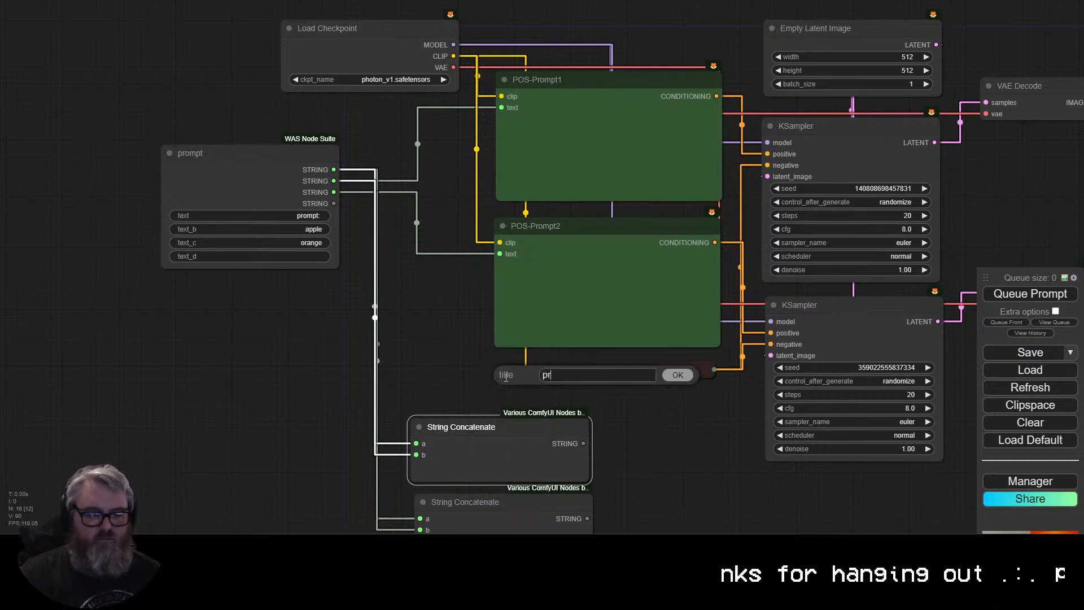
text(ompt a)
key(Return)
Rename the lower String Concatenate node as "prompt b".
scroll(601, 306, down, 5)
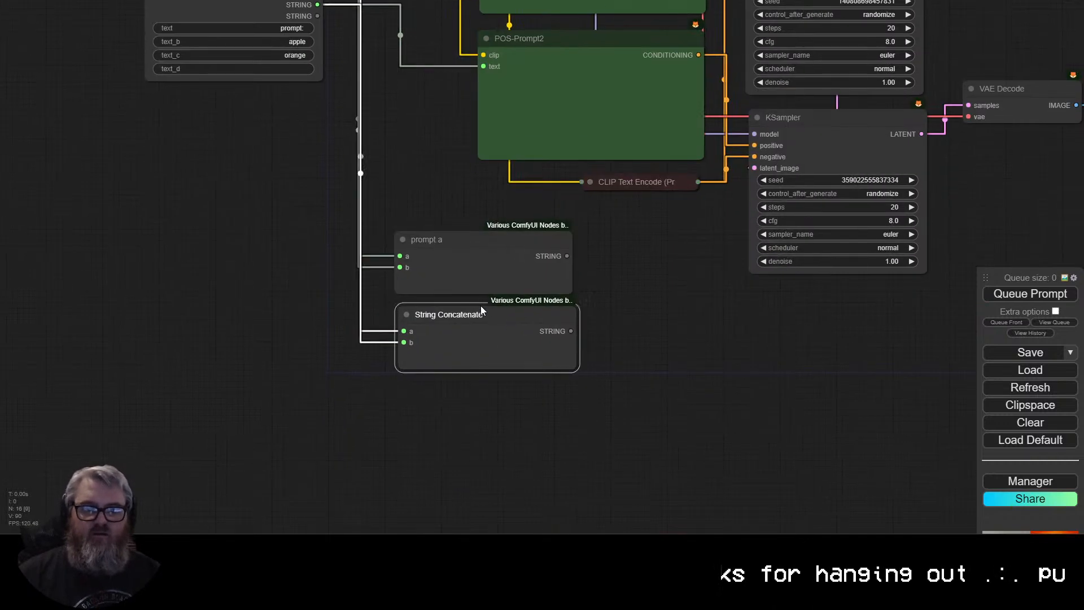
click(477, 312)
right_click(478, 311)
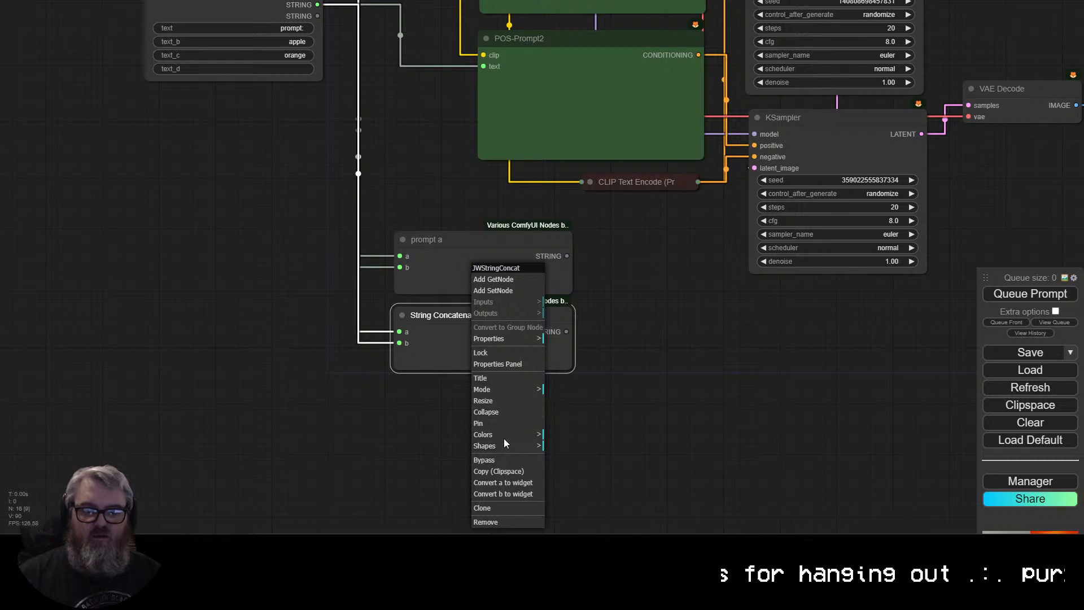
click(497, 383)
key(ctrl+a)
text(prom[p)
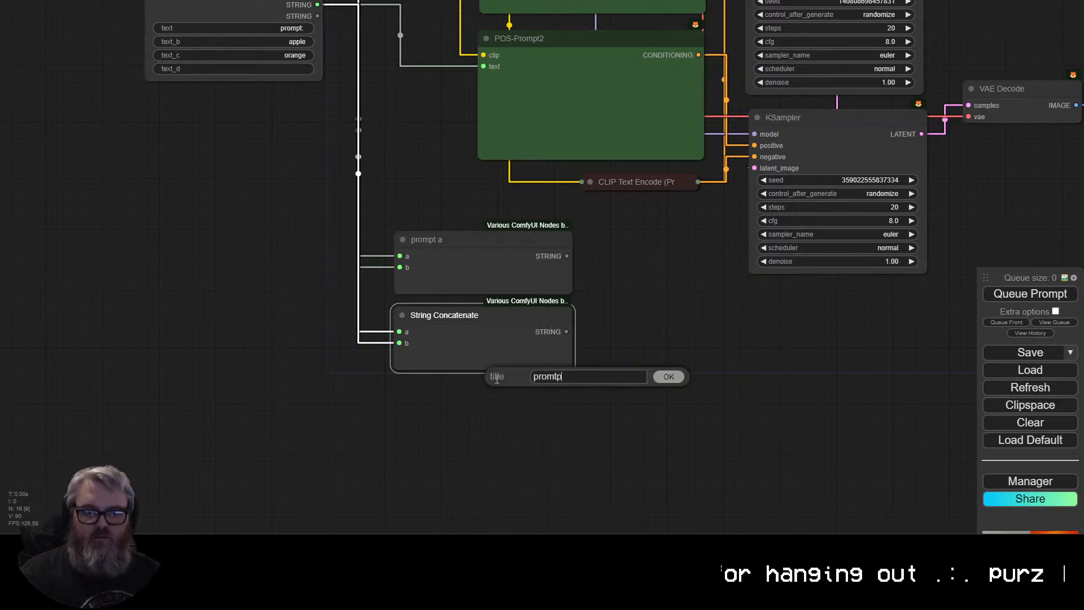
text( b)
key(Return)
Collapse POS-Prompt1 and POS-Prompt2 and stack them just before the upper KSampler.
drag(491, 258, 335, 317)
click(366, 192)
click(367, 45)
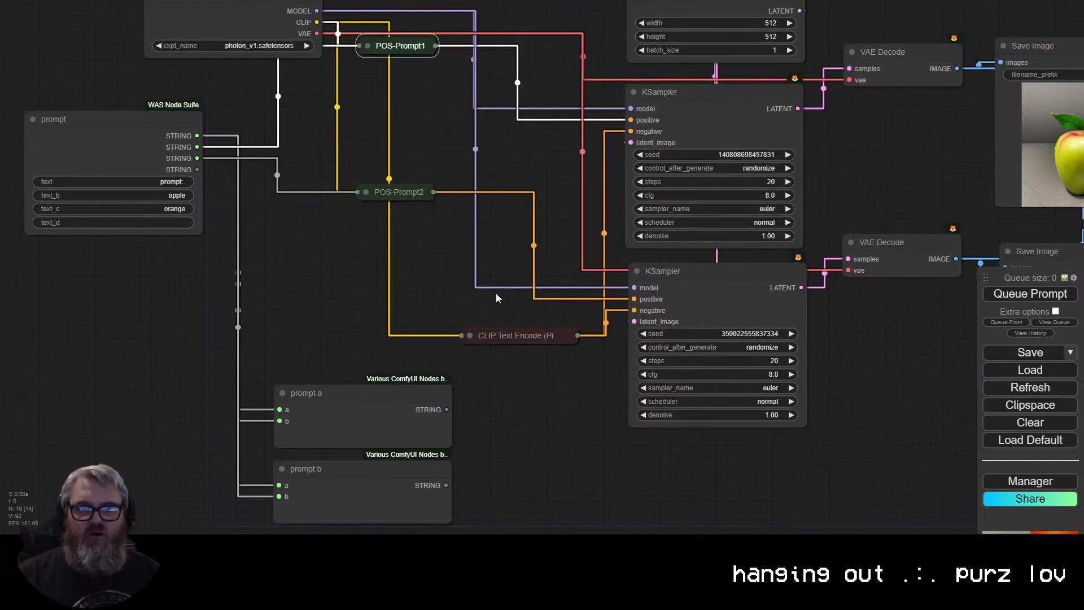
drag(424, 50, 561, 56)
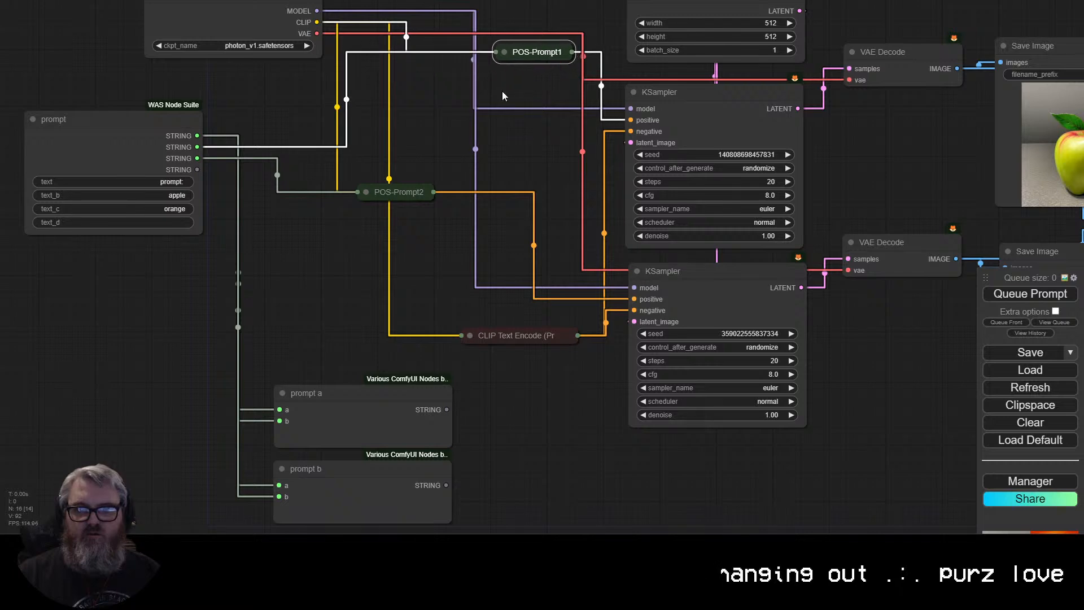
drag(401, 196, 541, 83)
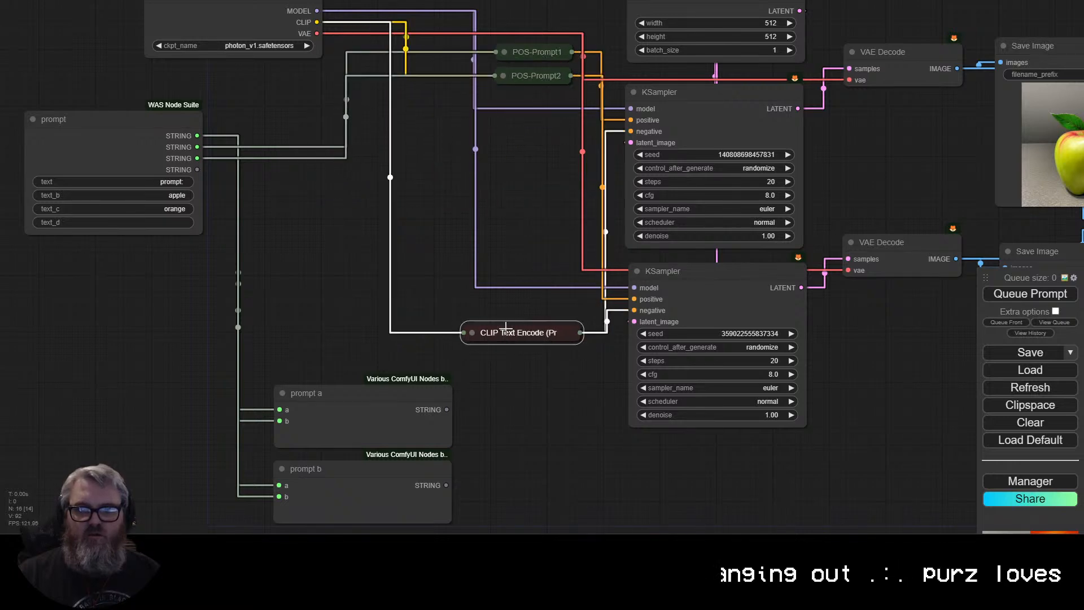
Move the collapsed CLIP Text Encode node under POS-Prompt2 and bring the prompt and prompt a nodes in below Load Checkpoint.
drag(500, 339, 493, 107)
drag(93, 126, 295, 101)
drag(374, 388, 310, 389)
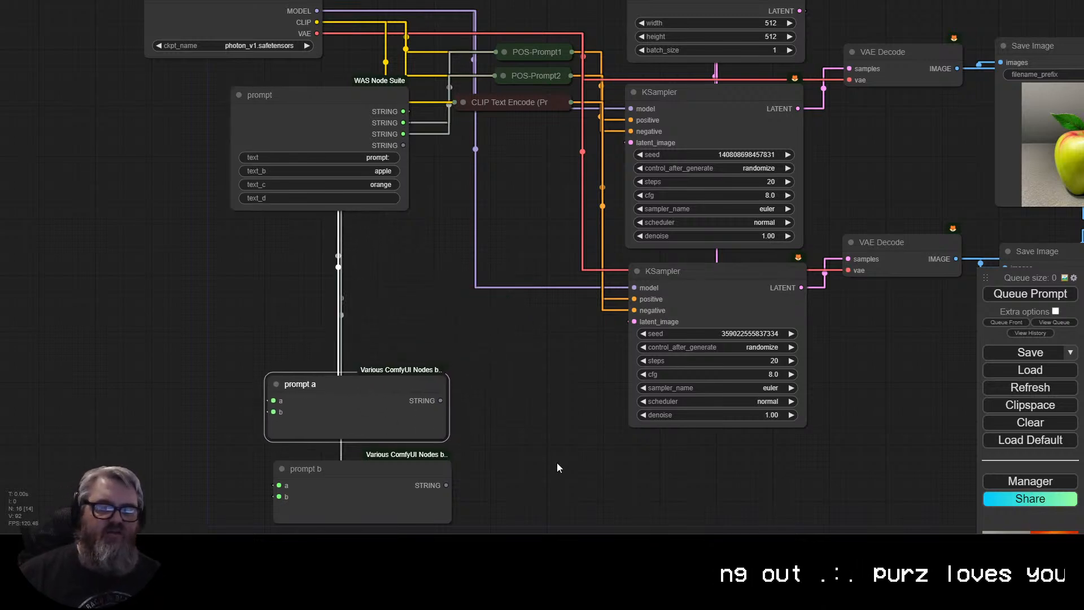
Find "textmas" in the node search and add the CreateTextMask node below the lower KSampler.
drag(556, 467, 394, 327)
double_click(394, 289)
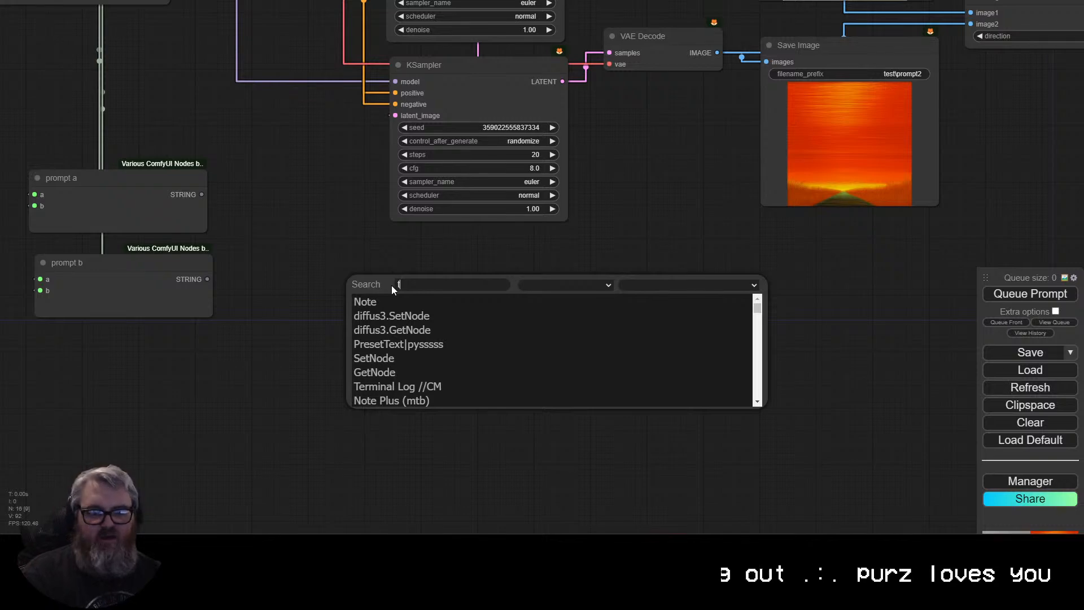
text(textmas)
click(395, 301)
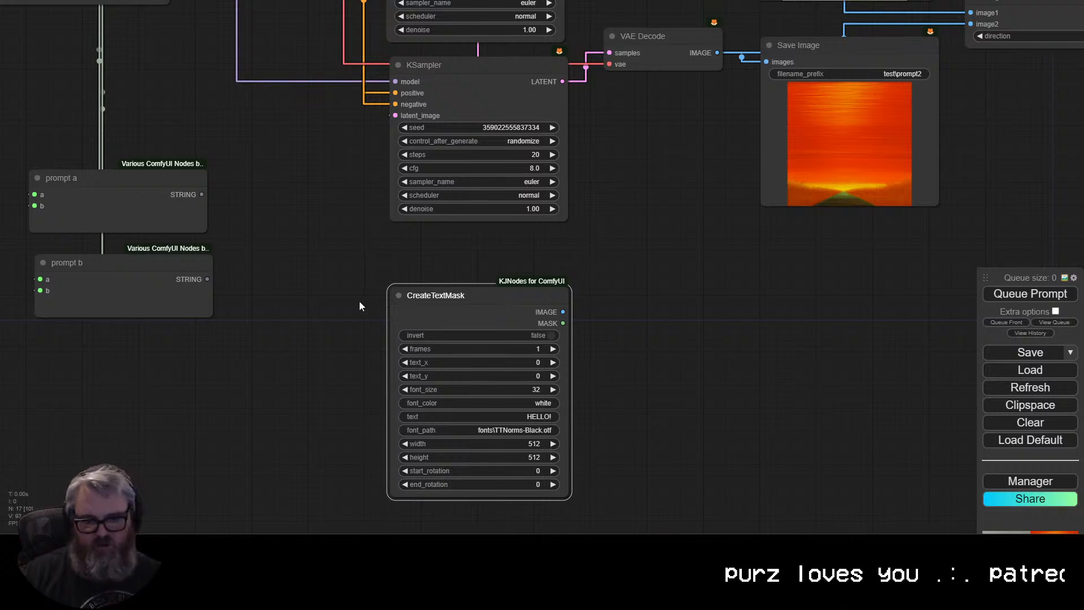
drag(351, 293, 372, 281)
Nudge the prompt a node into line above prompt b.
click(214, 191)
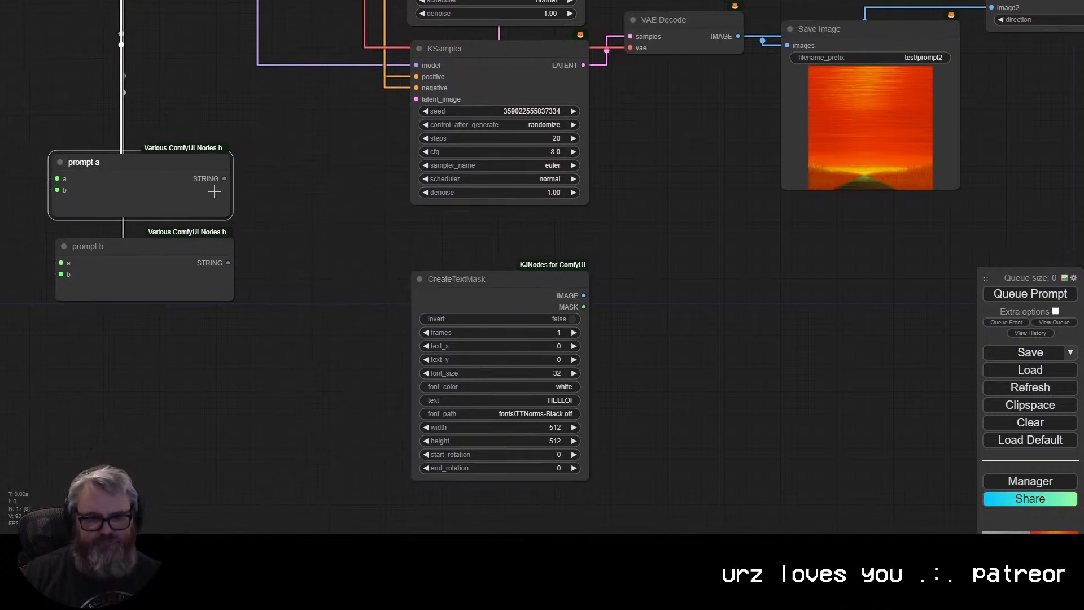
drag(214, 191, 217, 191)
click(378, 238)
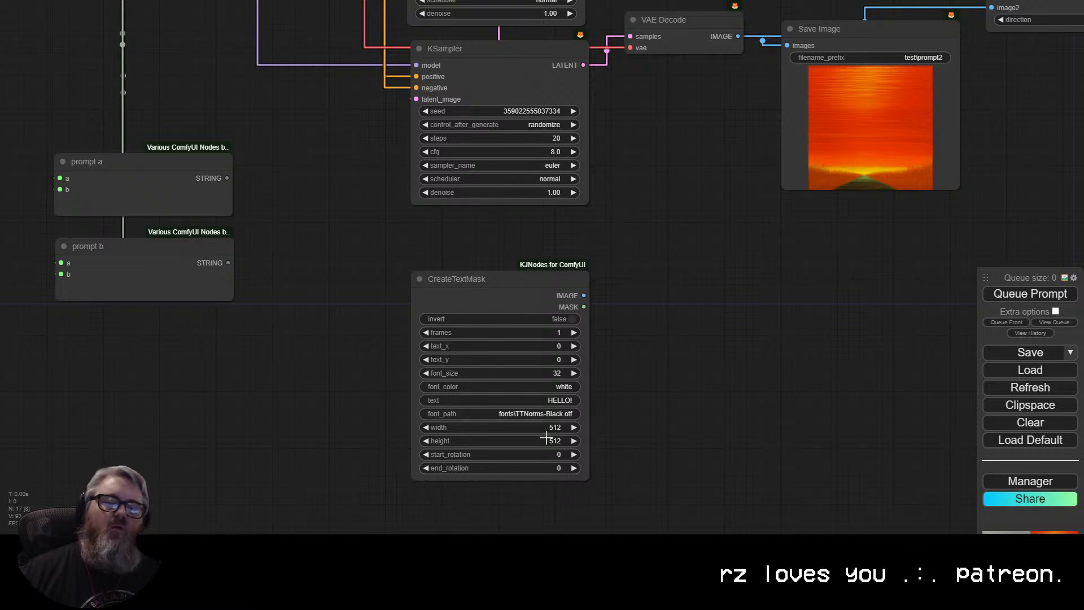
Set the CreateTextMask height to 40 and move the node up close beneath the lower KSampler.
click(546, 439)
text(4)
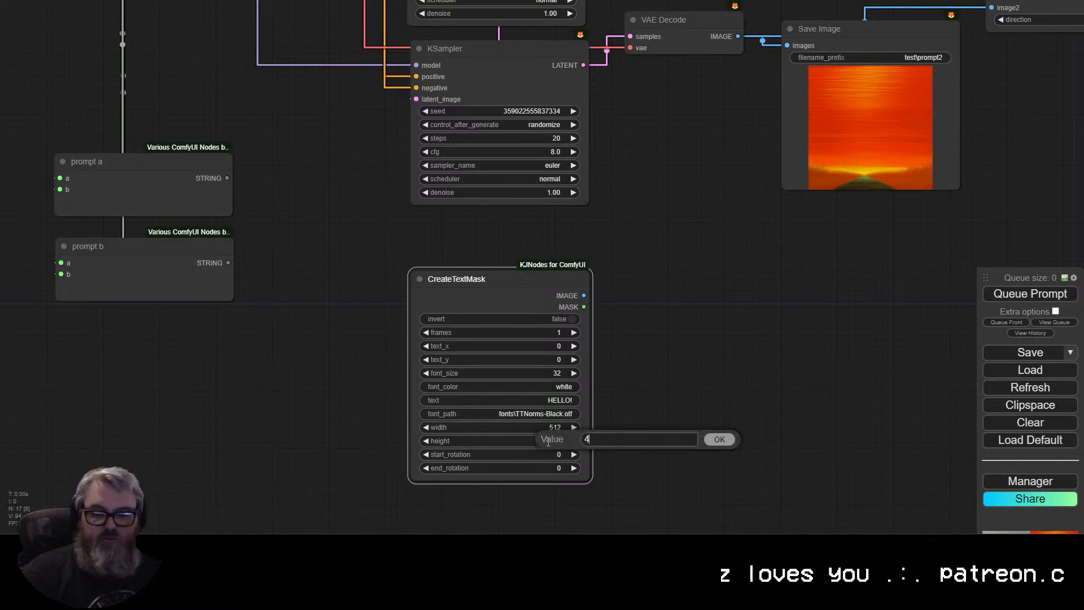
text(0)
key(Return)
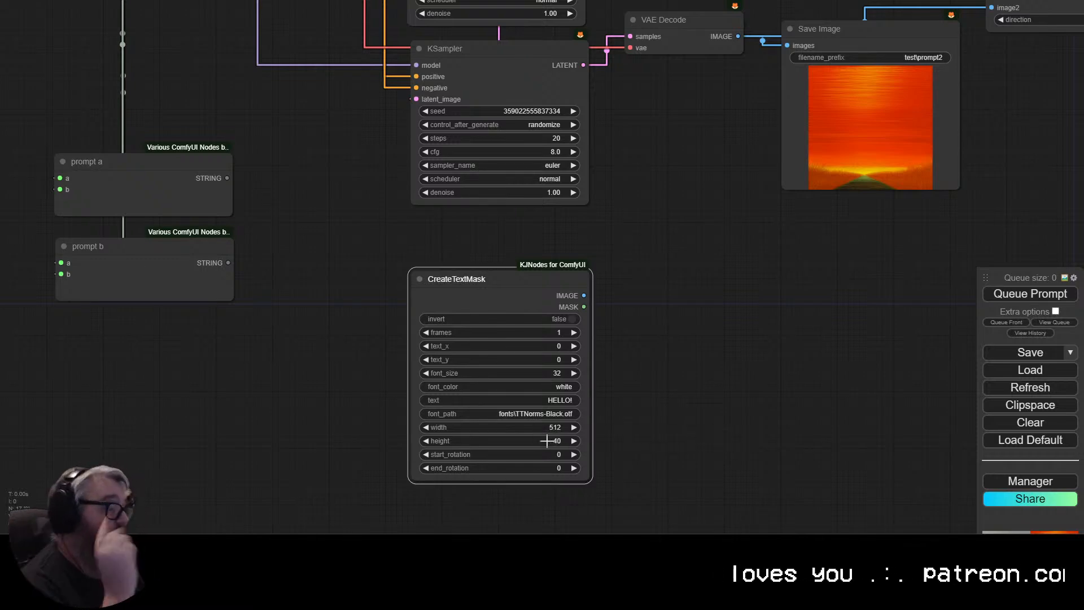
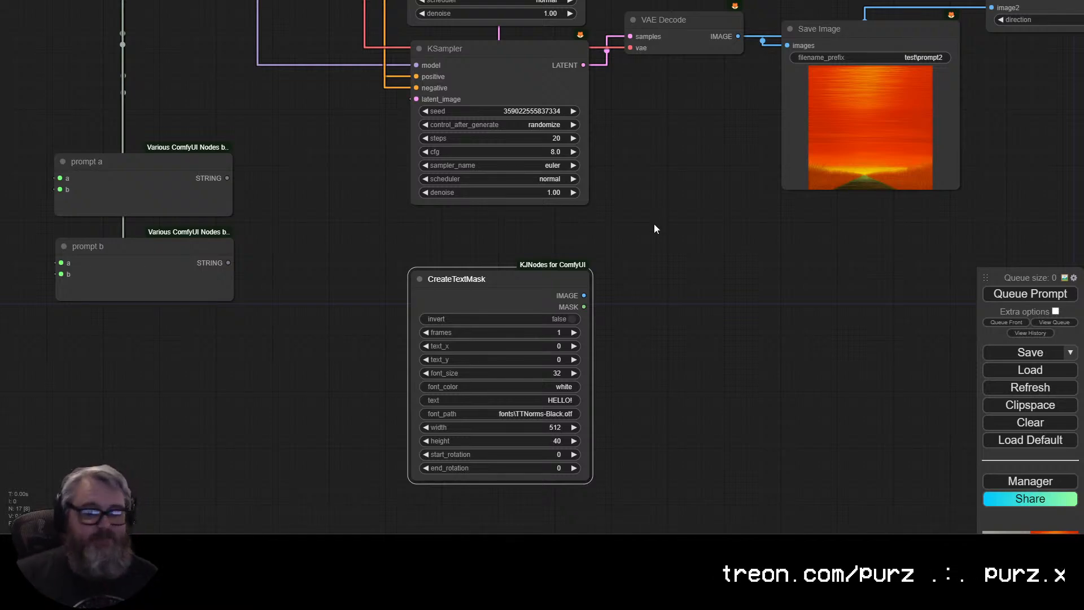
drag(495, 278, 499, 236)
drag(404, 248, 523, 272)
mouse_move(607, 264)
mouse_down()
mouse_move(595, 267)
mouse_move(605, 268)
mouse_up()
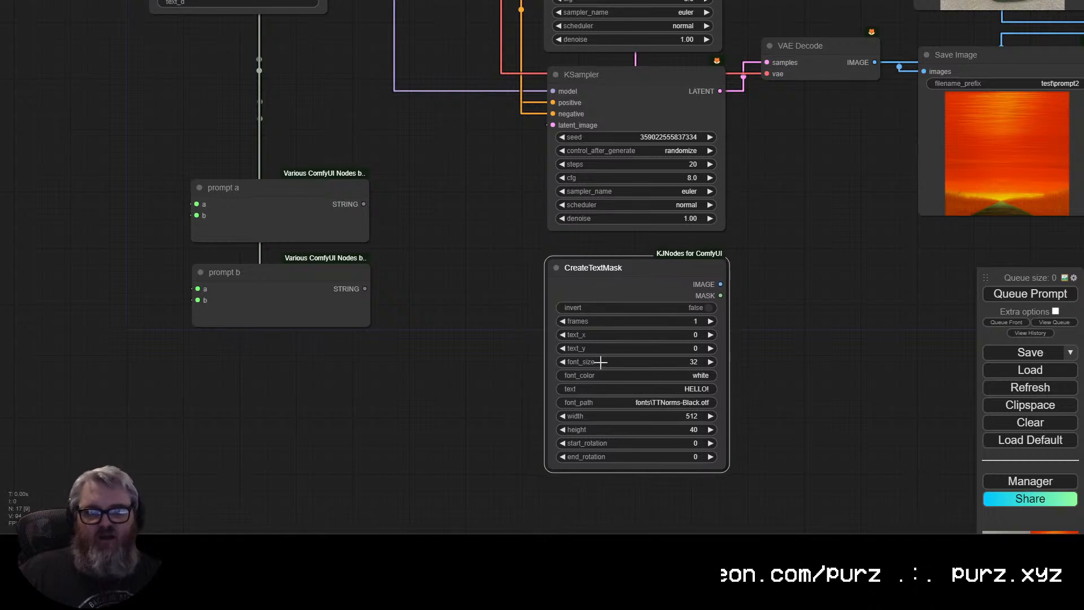
Convert the CreateTextMask node's text to an input and connect prompt a's STRING output to it.
right_click(617, 287)
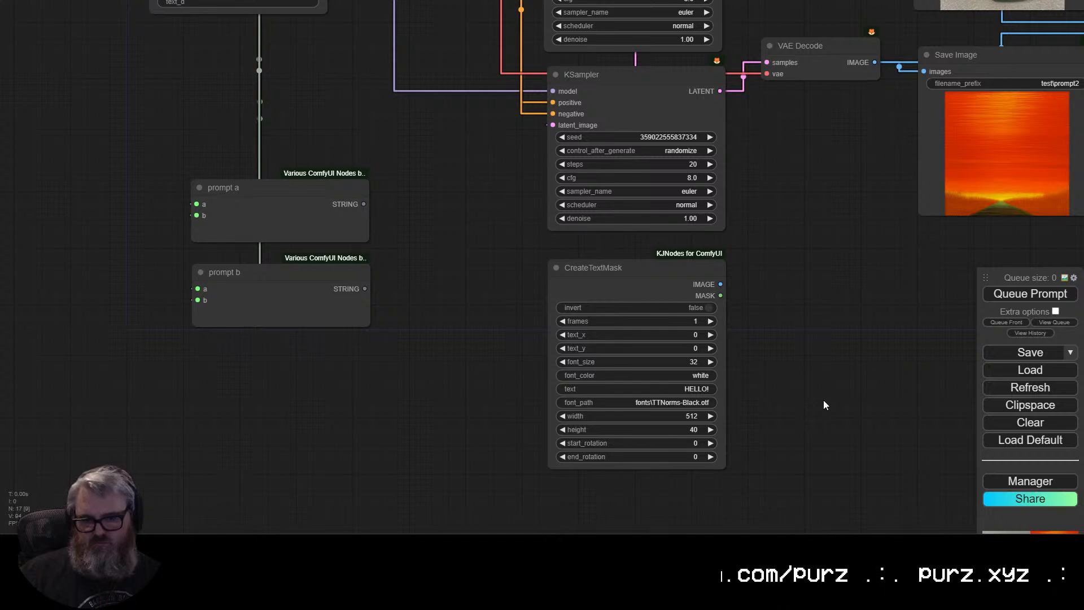
right_click(612, 283)
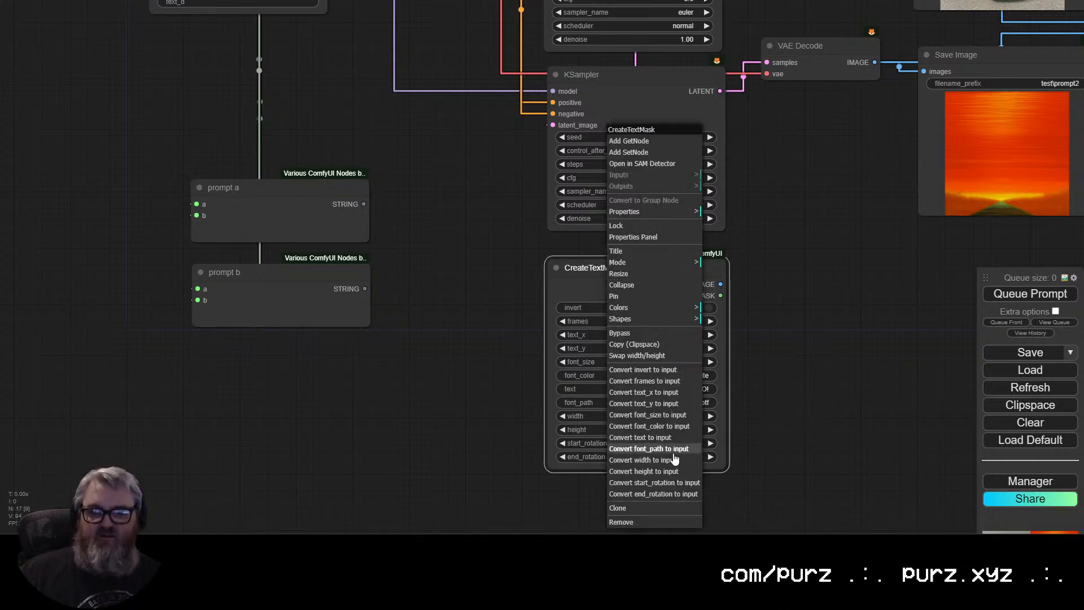
click(660, 437)
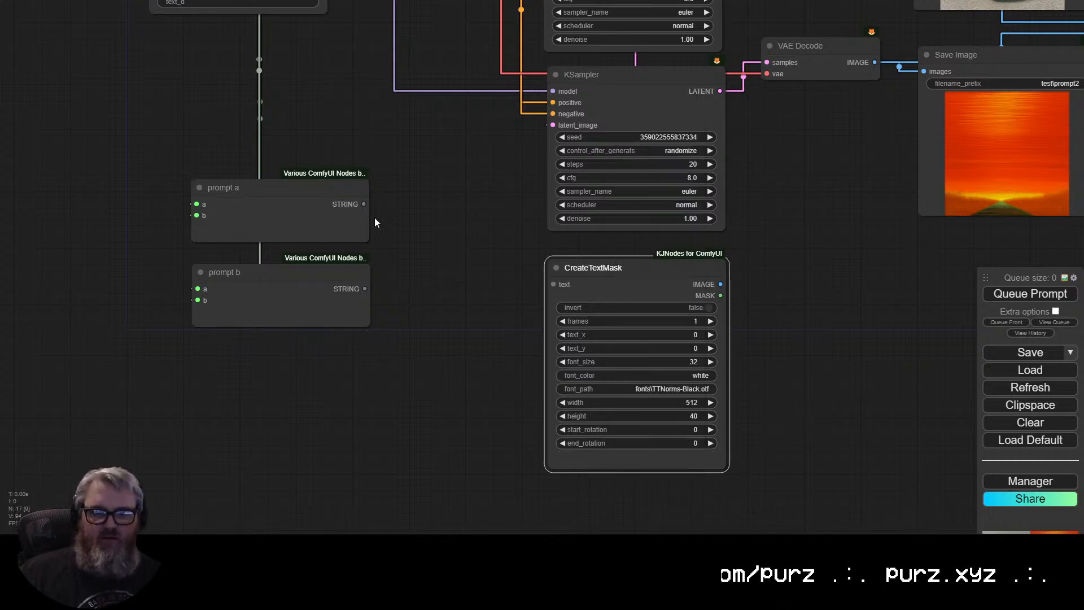
drag(364, 203, 553, 284)
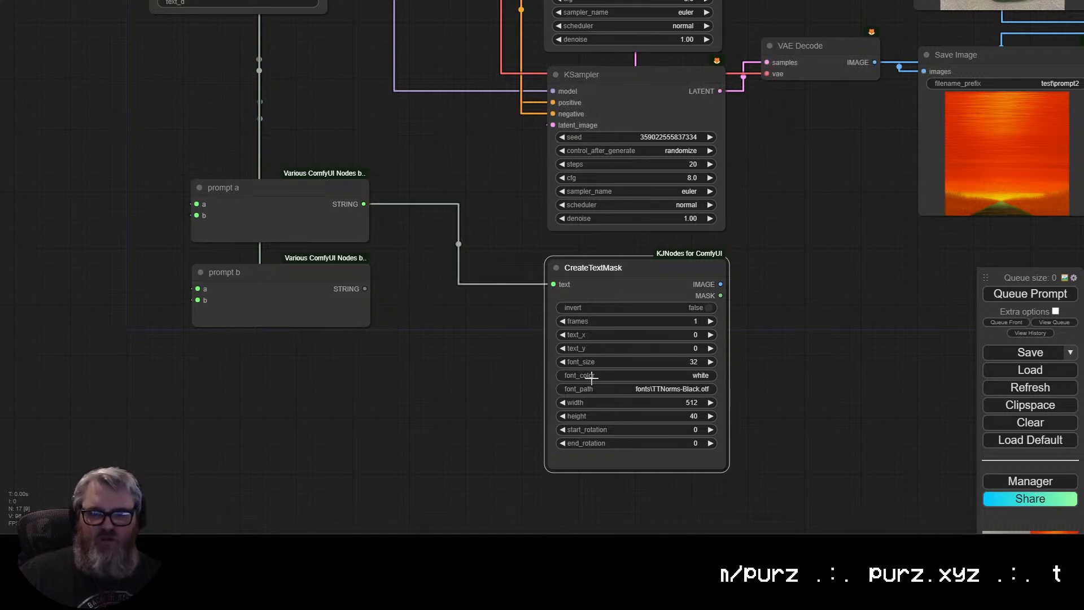
Move the prompt a and prompt b nodes up so they stack directly beneath the prompt node.
drag(408, 186, 502, 349)
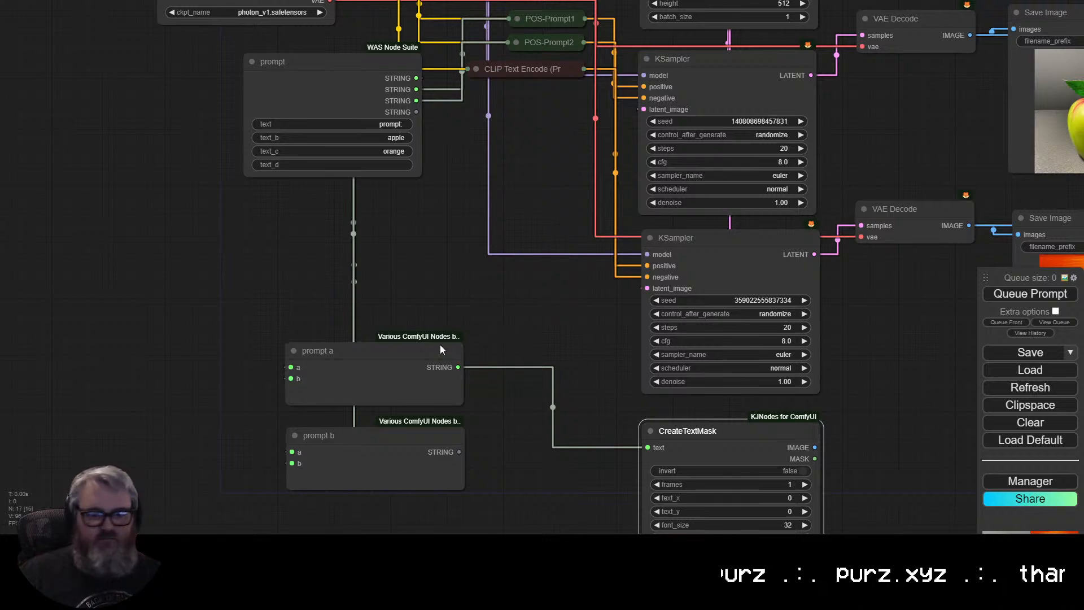
drag(440, 346, 395, 199)
drag(393, 433, 346, 281)
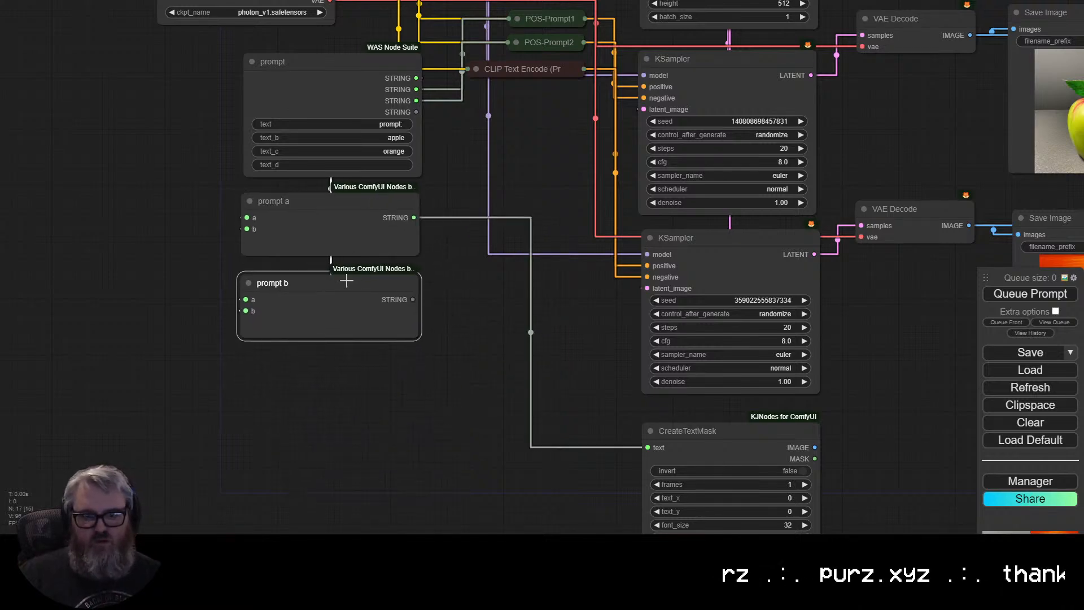
Duplicate the CreateTextMask node and place the copy directly below the original.
drag(426, 402, 221, 201)
click(522, 242)
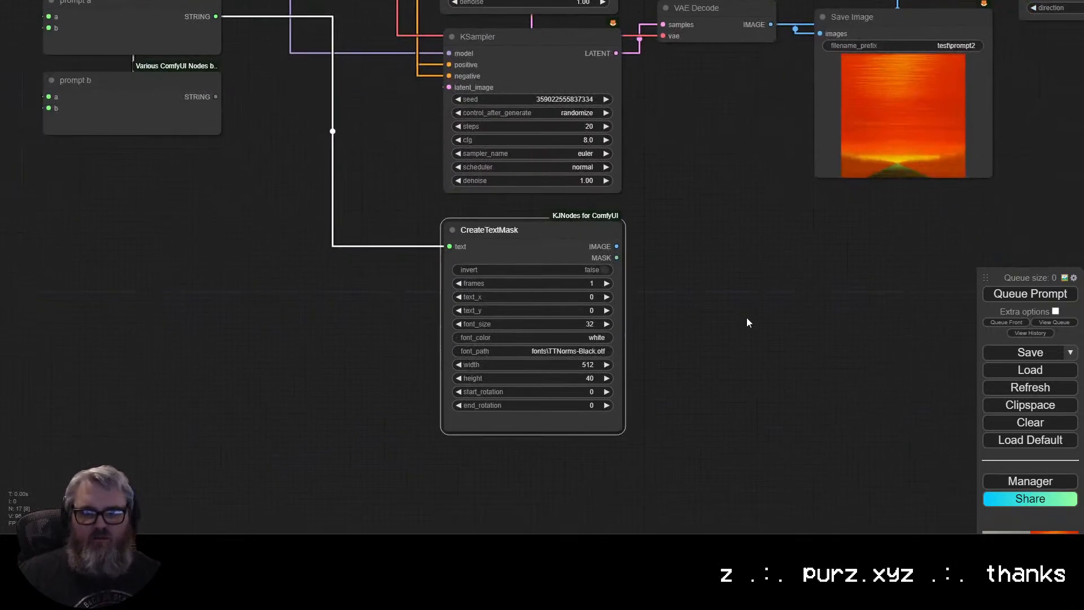
key(ctrl+c)
key(ctrl+v)
drag(621, 427, 480, 464)
drag(706, 477, 706, 263)
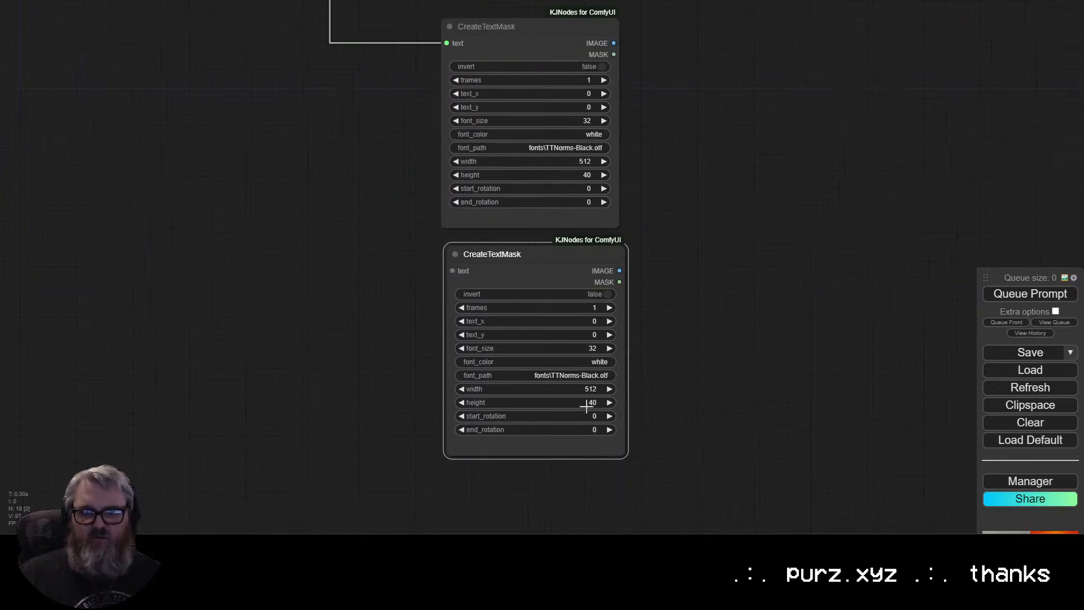
Connect prompt b's STRING output to the text input of the lower CreateTextMask node.
drag(614, 265, 810, 443)
scroll(484, 239, down, 2)
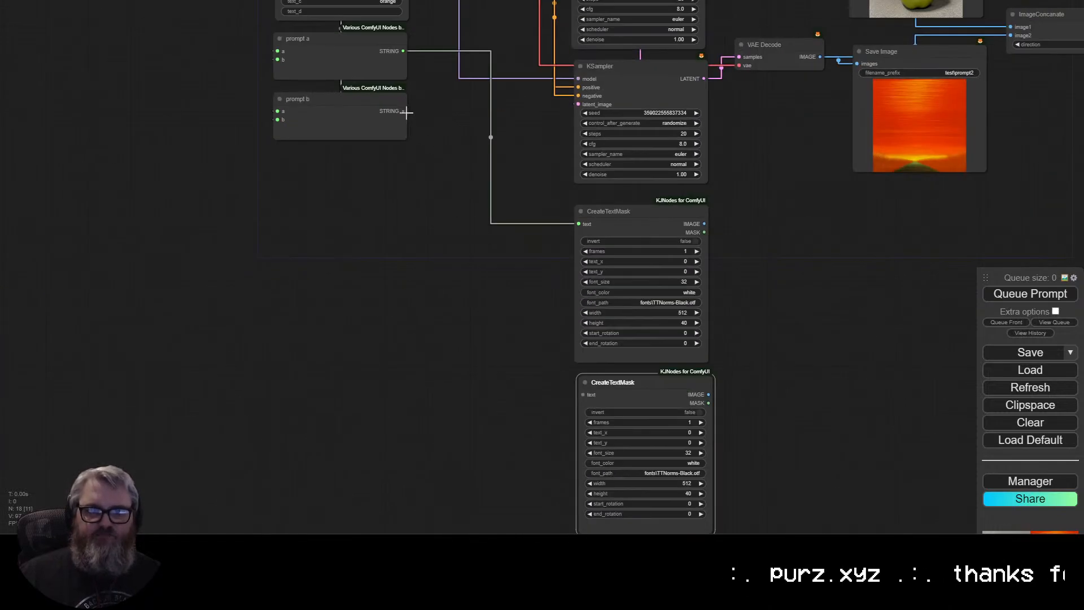
drag(403, 111, 582, 394)
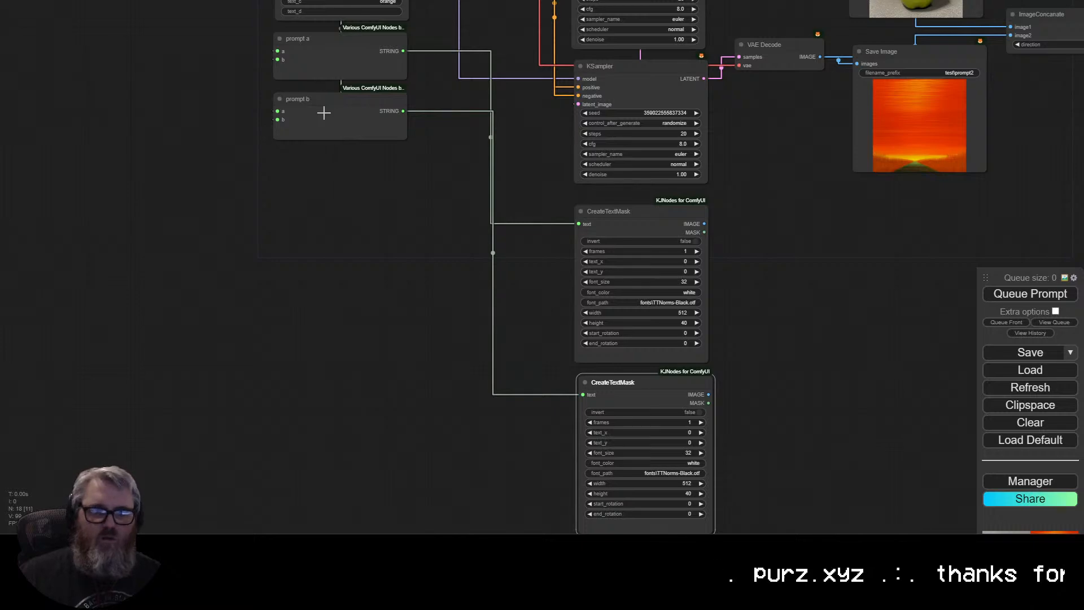
Examine how the prompt node's text outputs feed the POS-Prompt1 and POS-Prompt2 encoders.
scroll(609, 292, up, 5)
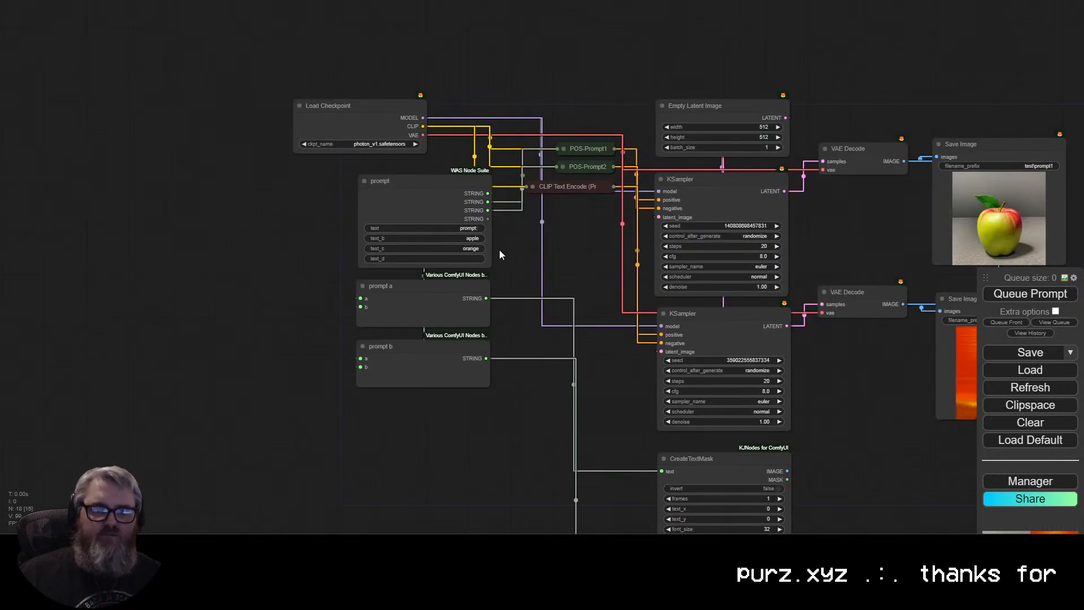
scroll(496, 247, up, 10)
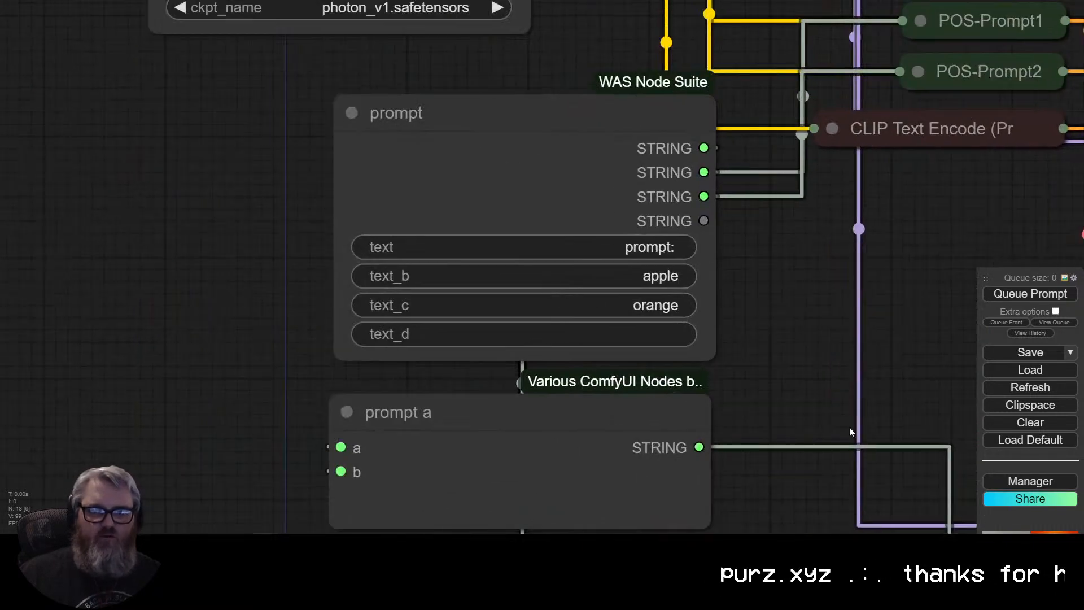
scroll(851, 432, down, 8)
drag(592, 367, 538, 231)
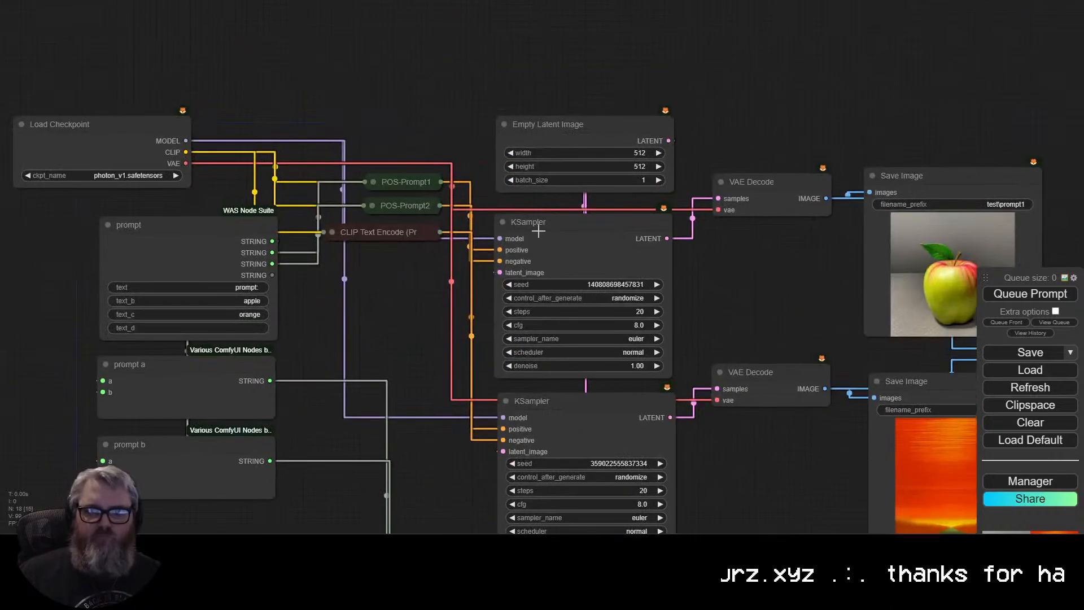
click(410, 186)
click(254, 251)
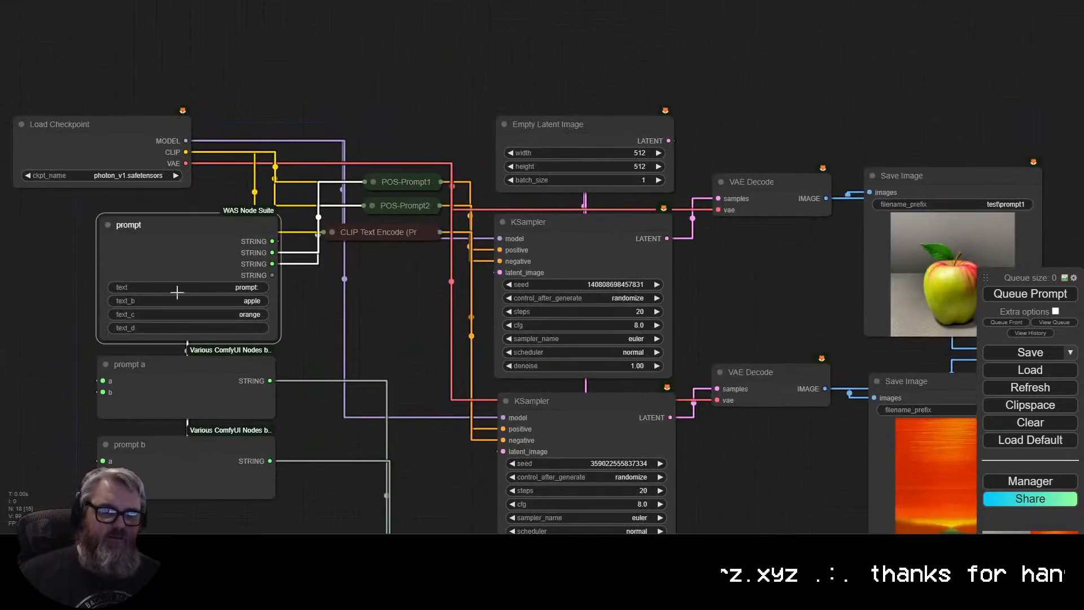
click(399, 205)
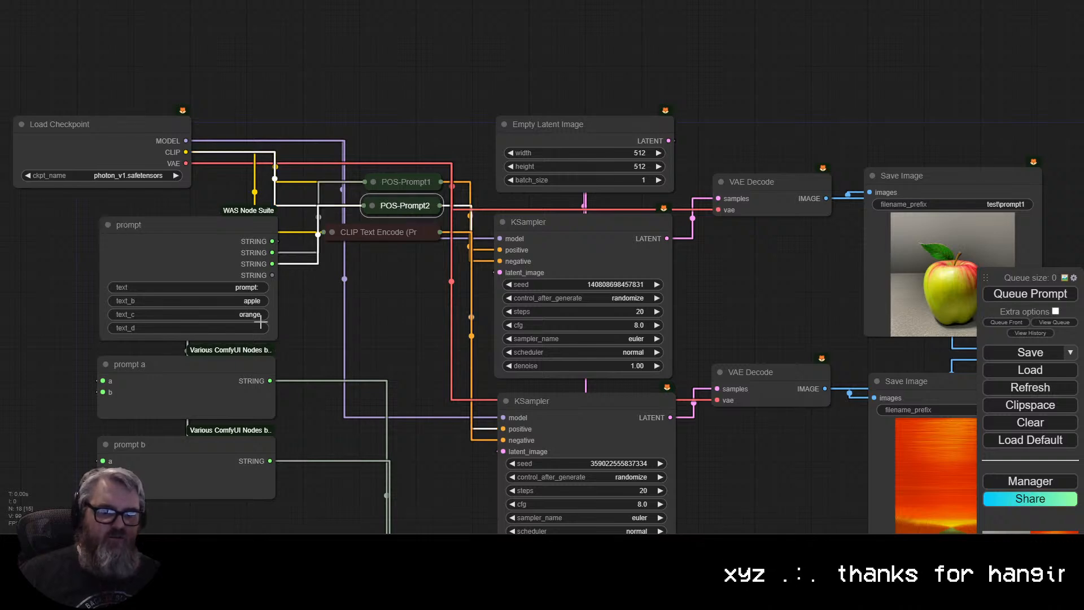
click(166, 258)
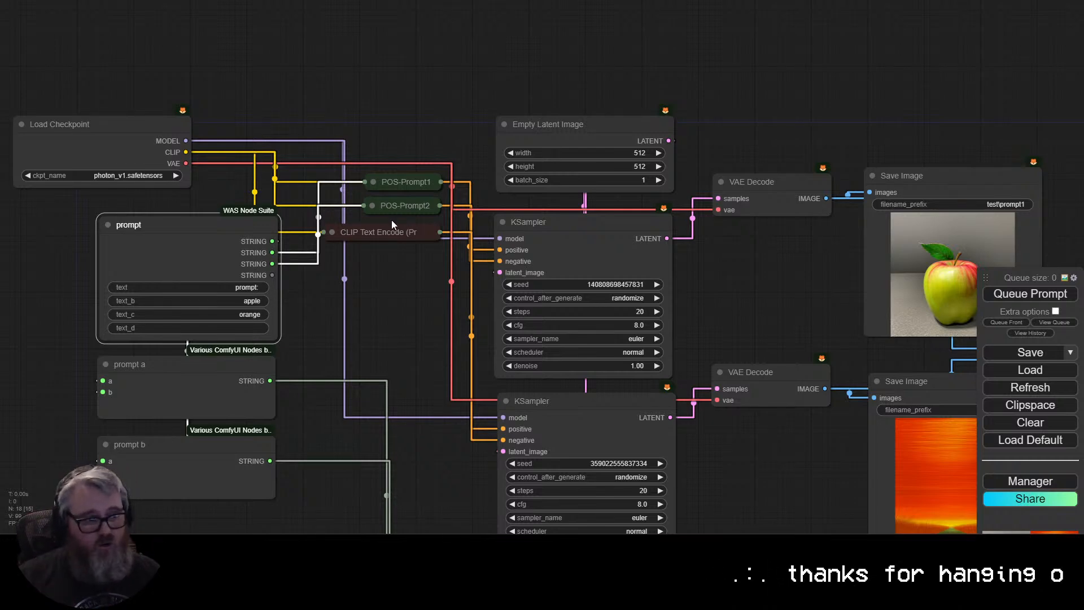
drag(283, 324, 398, 318)
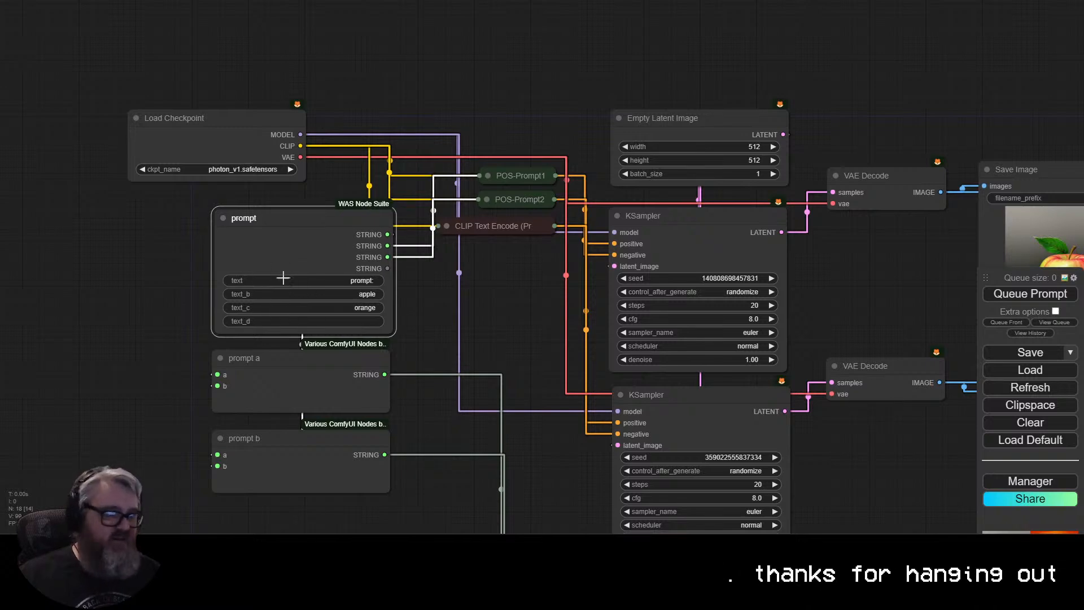
right_click(86, 279)
click(59, 237)
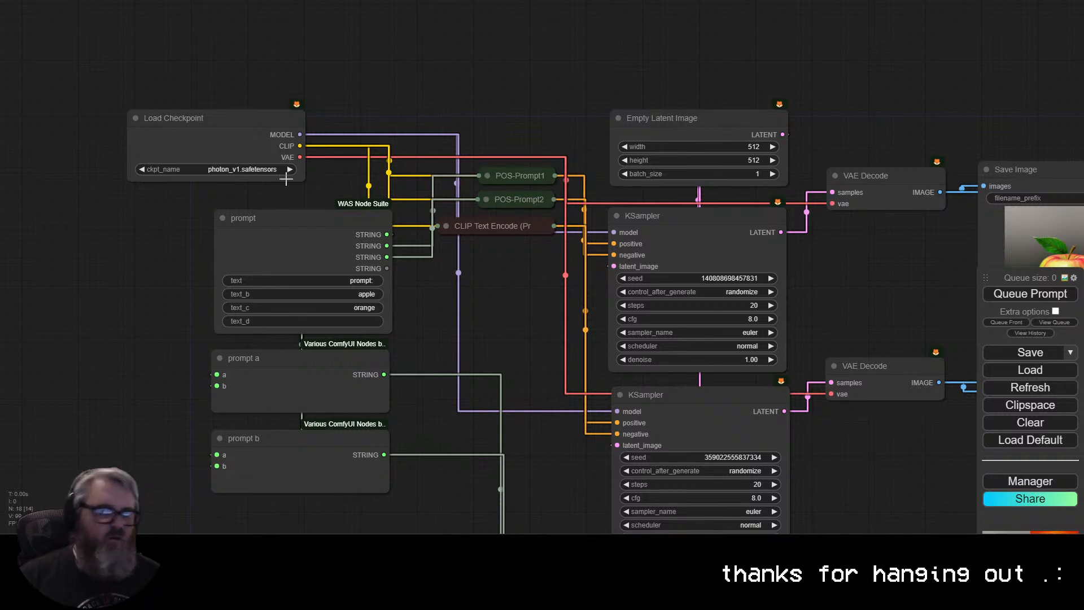
Nudge the prompt node slightly up and to the left, leaving its text values as they are.
mouse_move(313, 221)
mouse_down()
mouse_move(412, 218)
mouse_move(296, 218)
mouse_move(308, 215)
mouse_up()
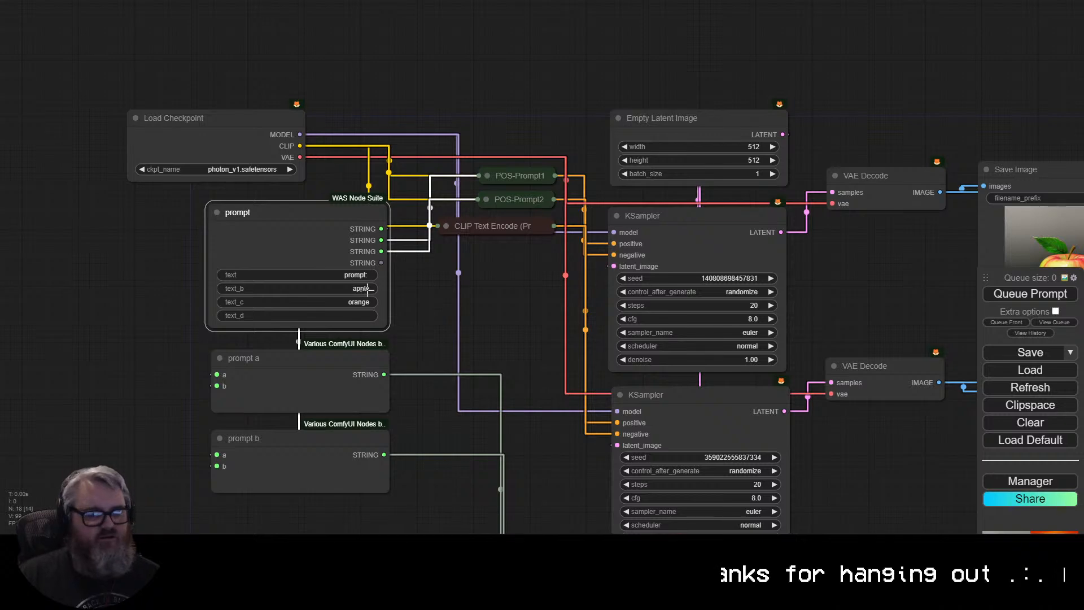
click(365, 287)
click(538, 287)
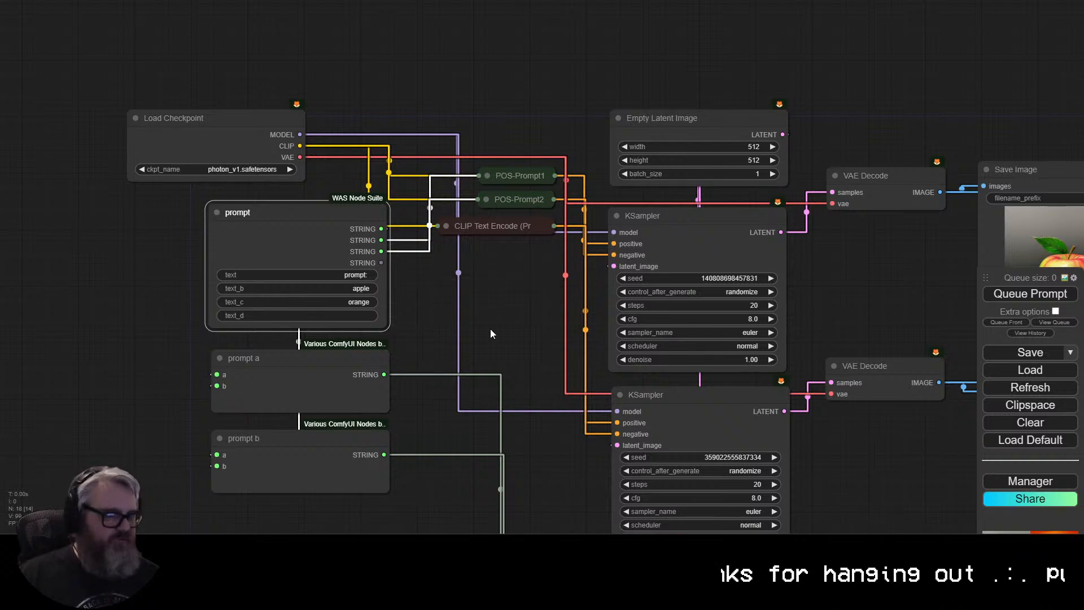
Examine the graph from the prompt nodes through the samplers and CreateTextMask to the grid's Save Image node.
scroll(490, 328, down, 1)
drag(475, 327, 316, 192)
scroll(402, 265, down, 1)
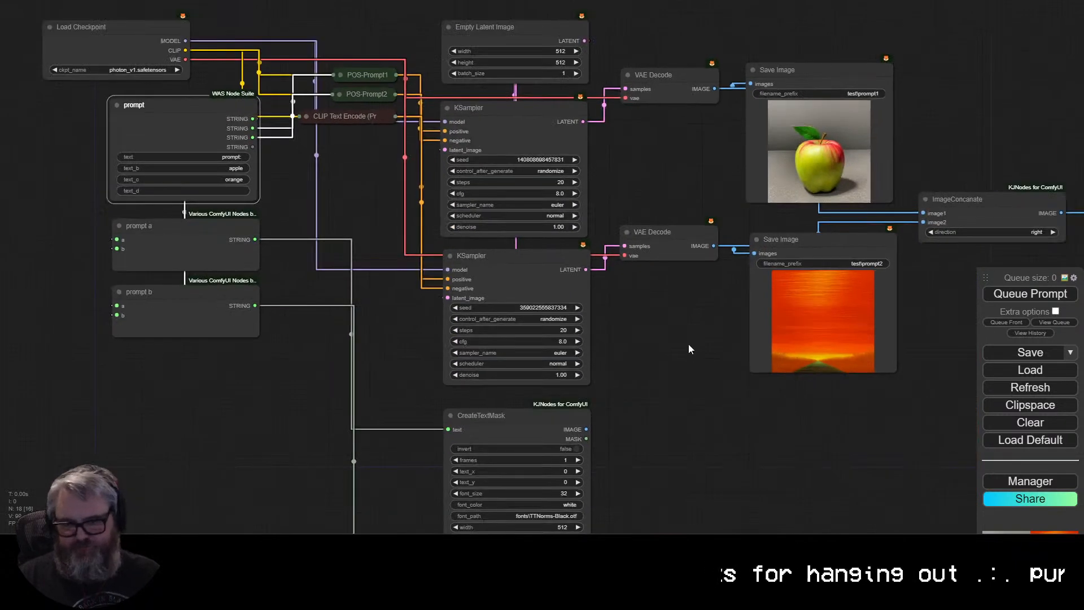
drag(689, 344, 669, 381)
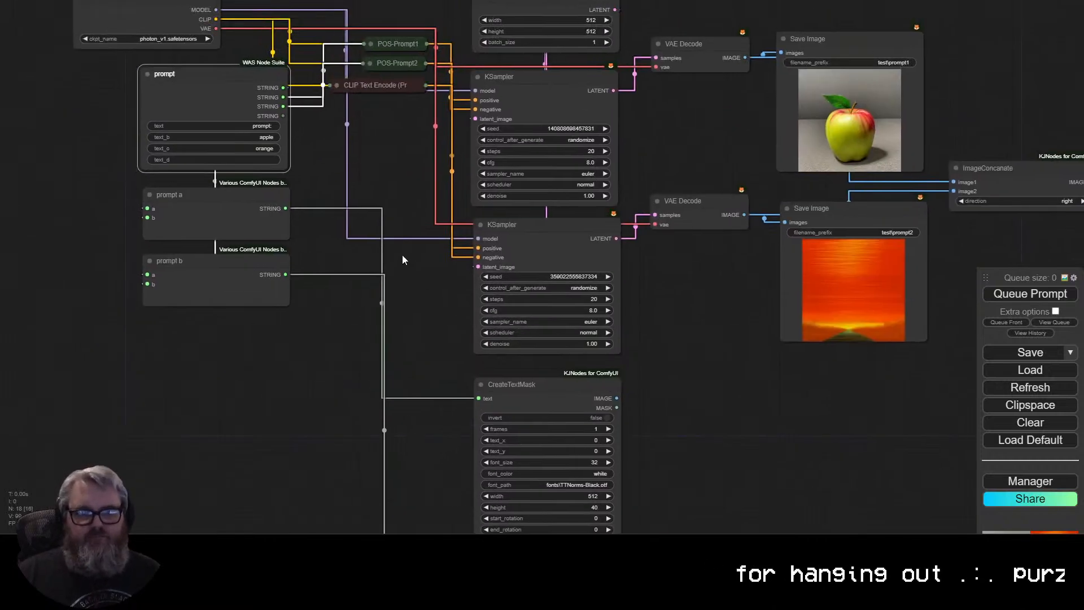
drag(374, 197, 408, 308)
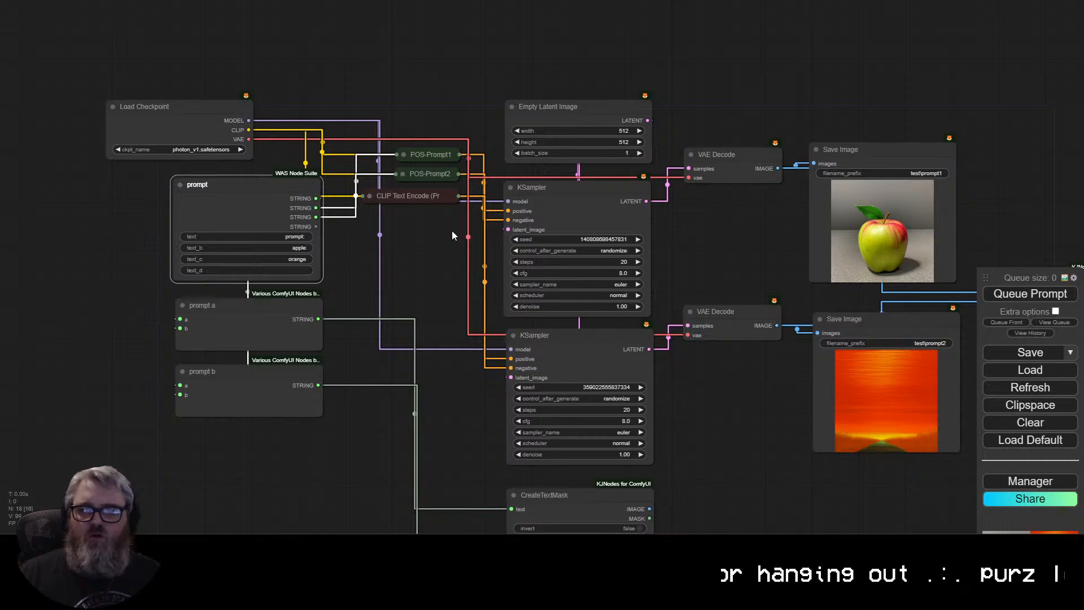
drag(879, 480, 765, 358)
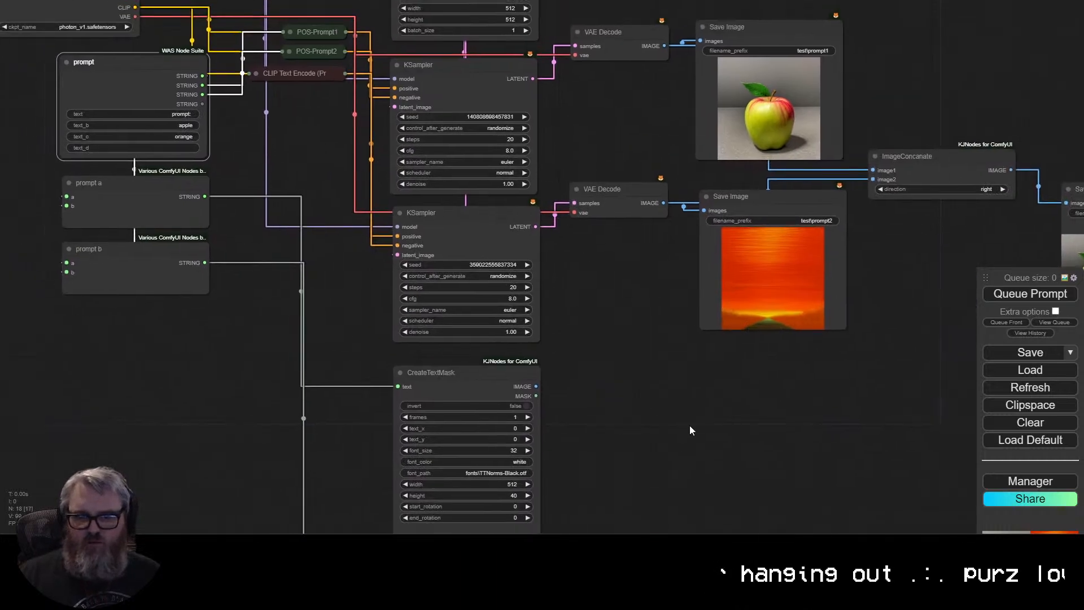
drag(690, 430, 705, 278)
drag(614, 321, 351, 371)
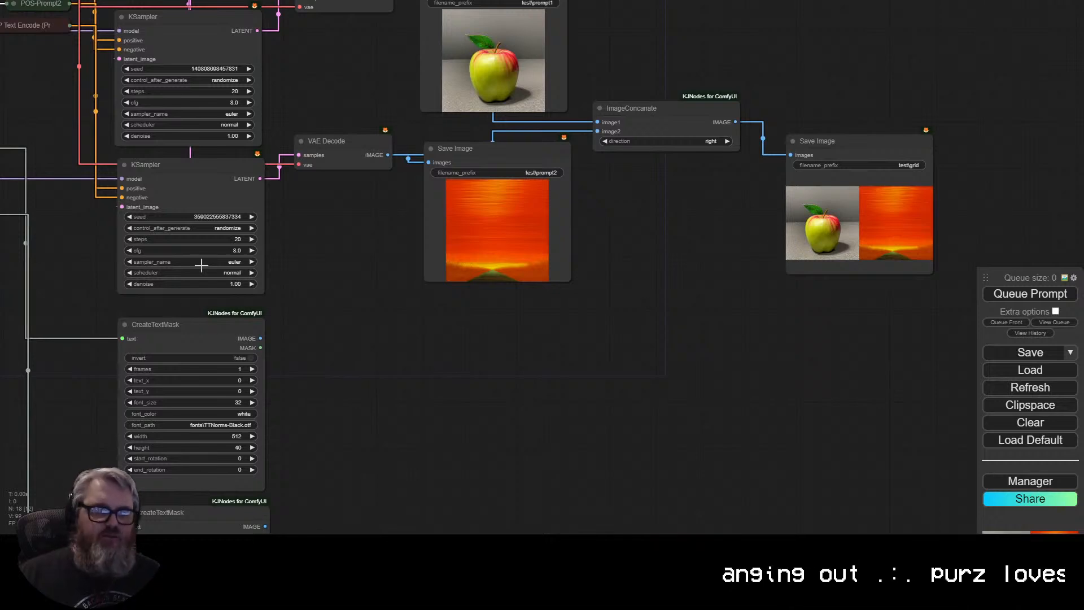
click(182, 341)
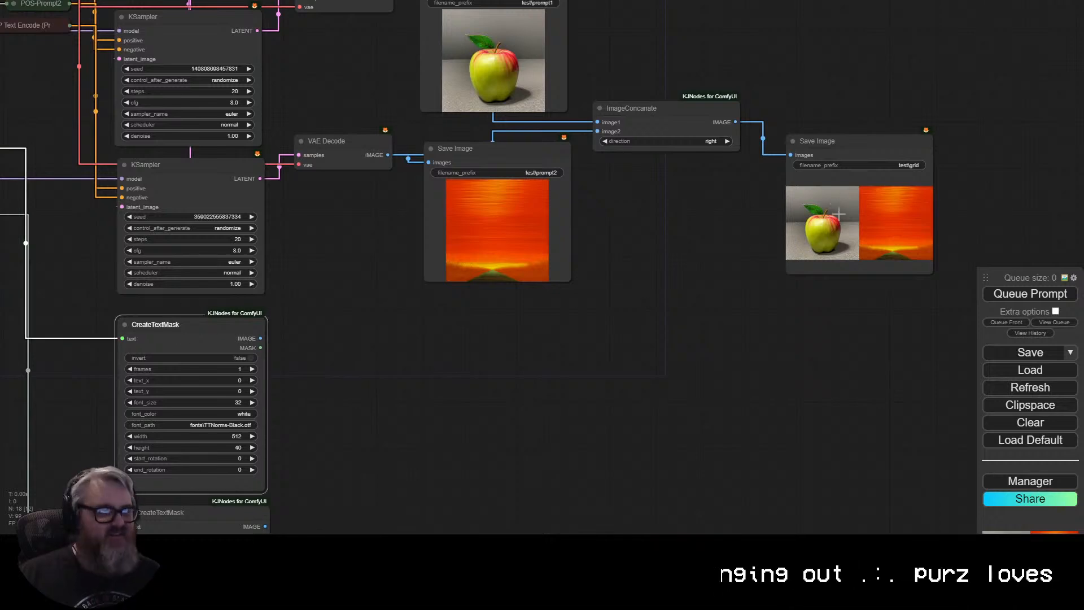
Move the ImageConcanate node and the grid's Save Image node together to the right, opening space beside the prompt image savers.
drag(687, 128, 697, 125)
drag(951, 312, 615, 48)
drag(682, 101, 930, 97)
drag(884, 189, 689, 223)
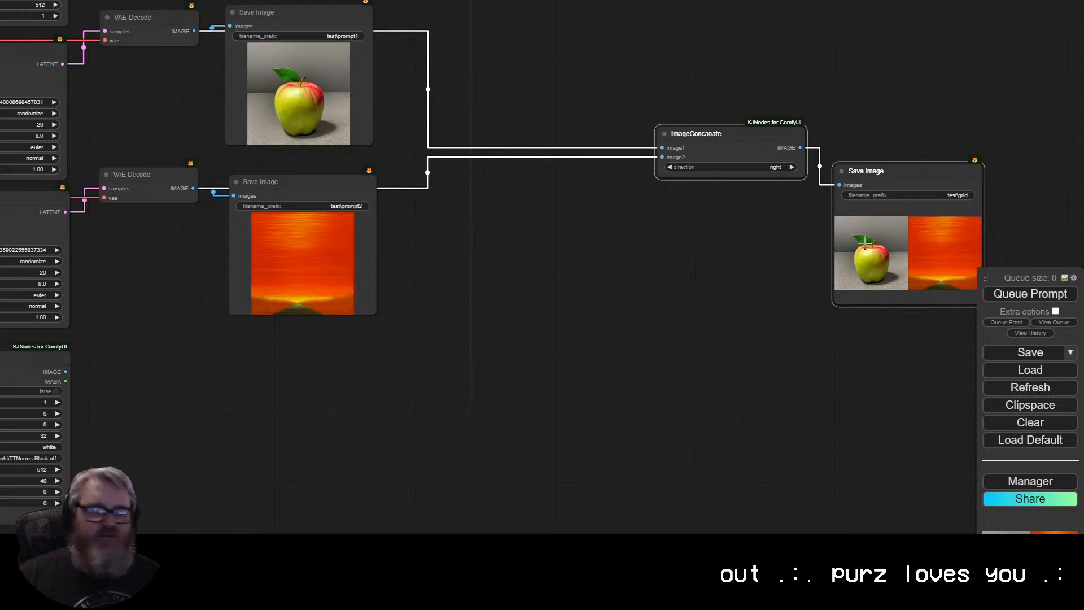
Find "imagecon" in the node search, add an ImageConcanate node beside the upper Save Image, and connect the upper VAE Decode to its image2.
drag(545, 227, 620, 329)
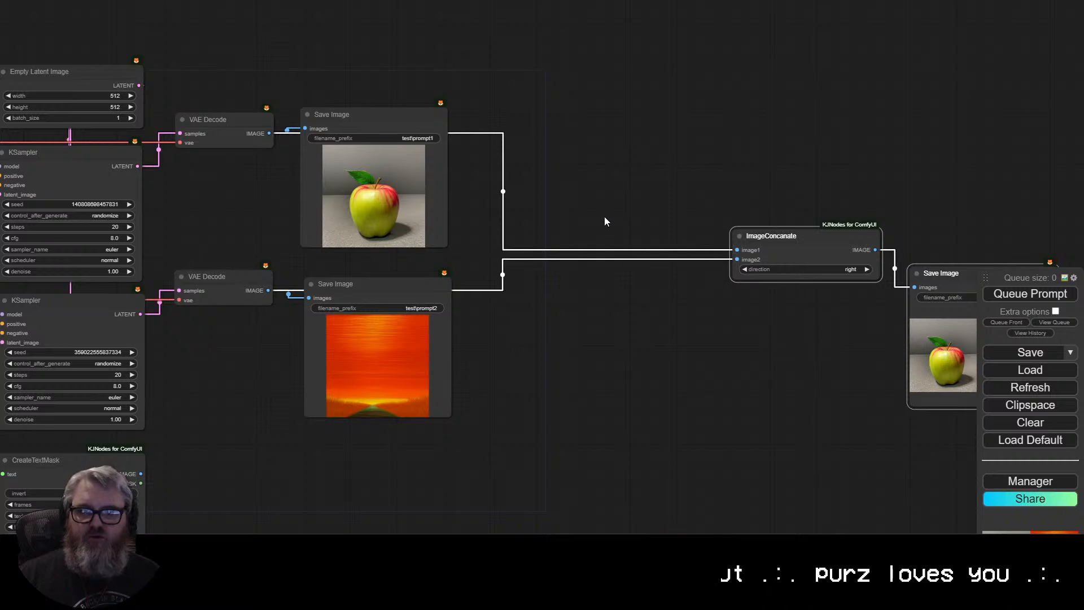
double_click(589, 178)
text(imagecon)
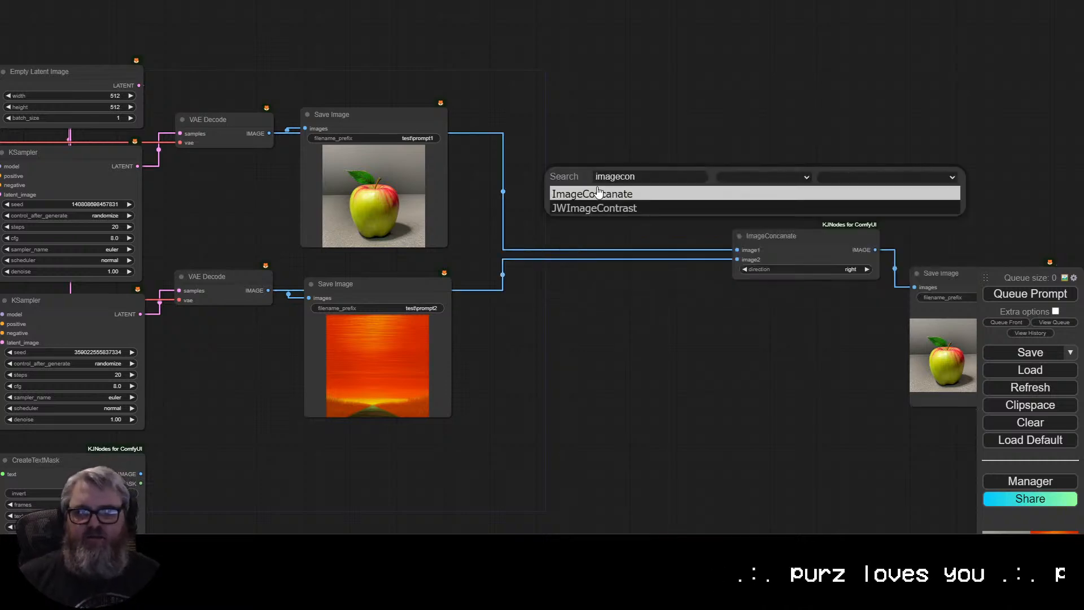
click(597, 194)
drag(676, 180, 612, 202)
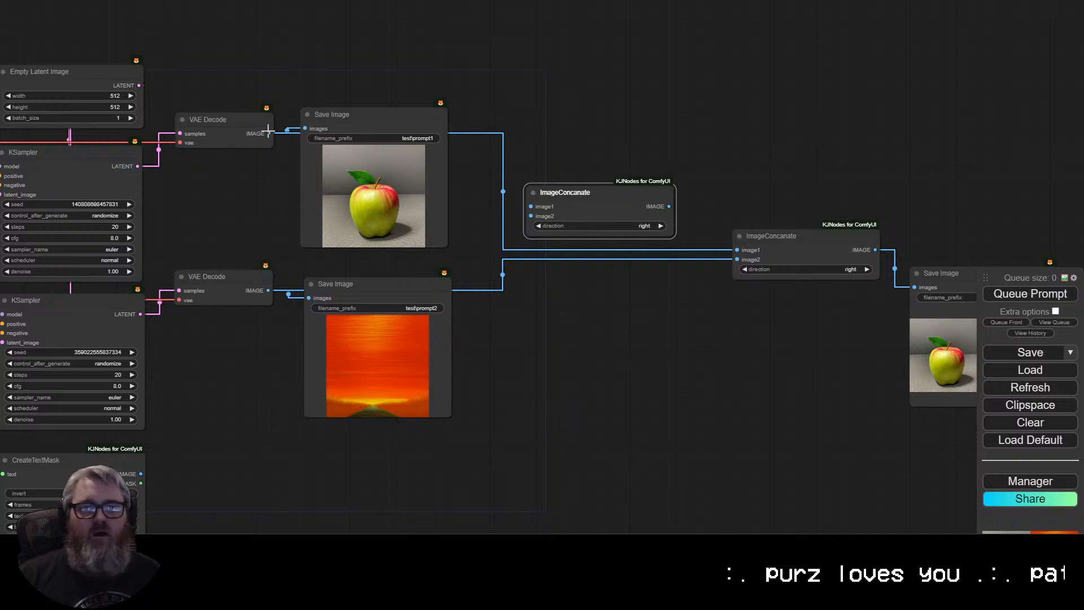
drag(270, 133, 532, 216)
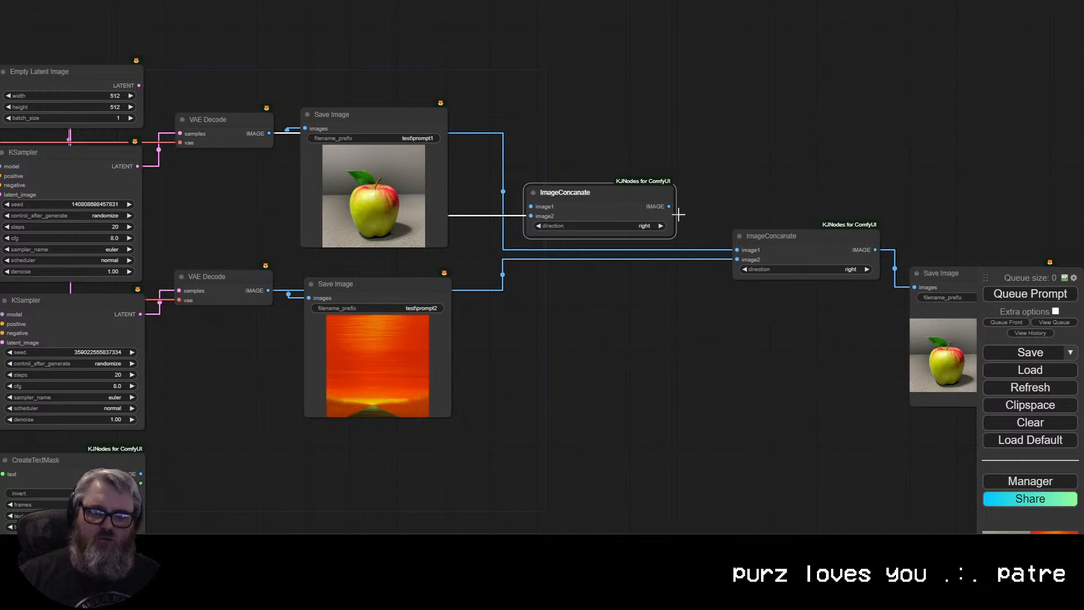
Paste a second ImageConcanate node below the new one and connect the lower VAE Decode's IMAGE output to its image2.
key(ctrl+v)
drag(734, 216, 598, 309)
drag(269, 292, 534, 326)
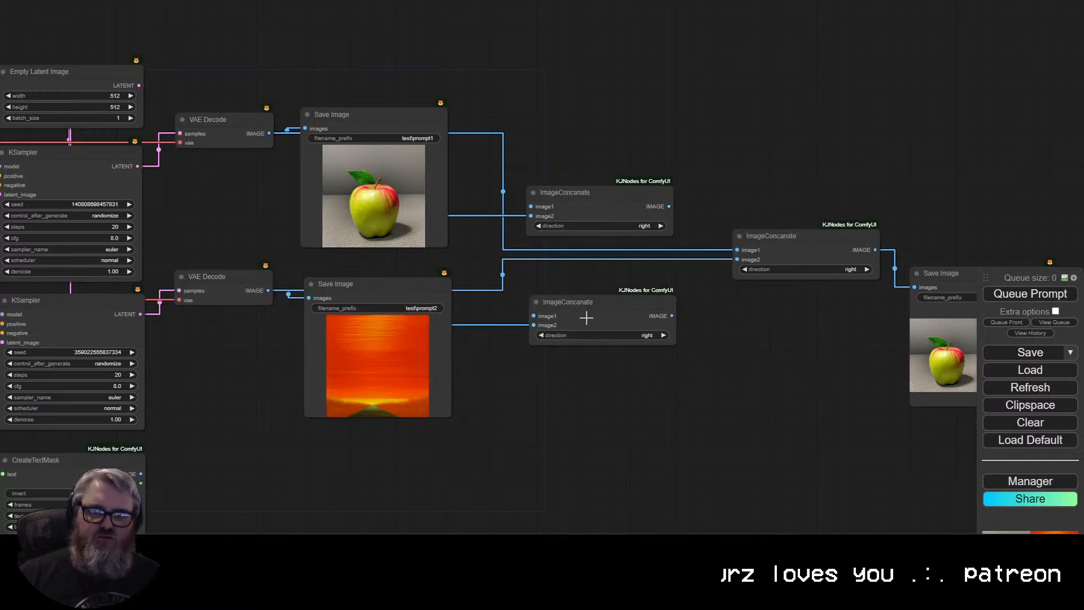
Connect the upper and lower CreateTextMask IMAGE outputs to image1 of the upper and lower new ImageConcanate nodes respectively.
scroll(530, 369, down, 3)
drag(533, 376, 710, 164)
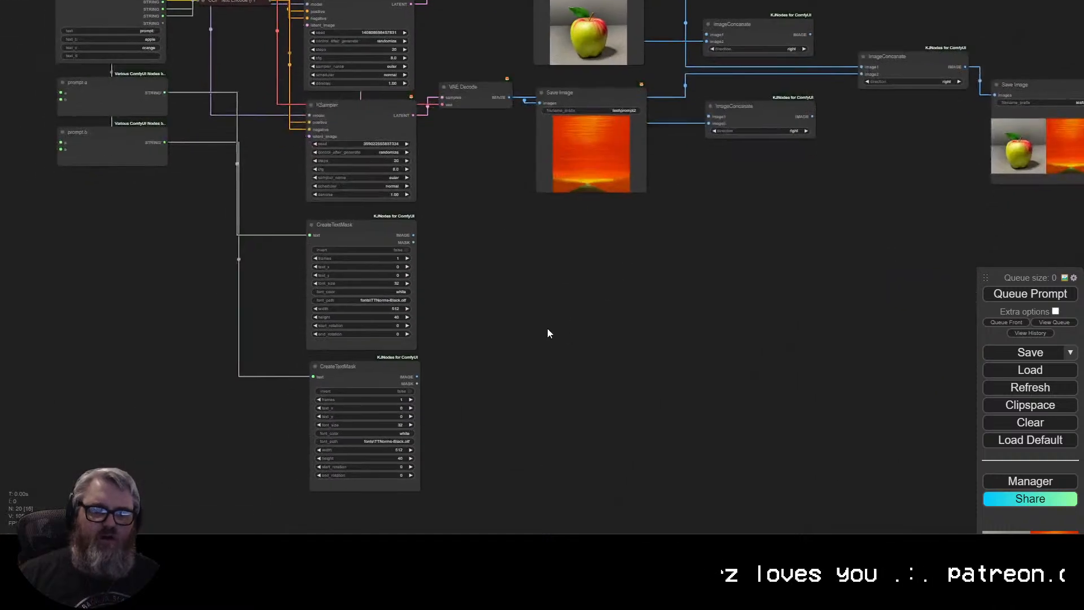
drag(536, 251, 443, 368)
drag(322, 351, 620, 158)
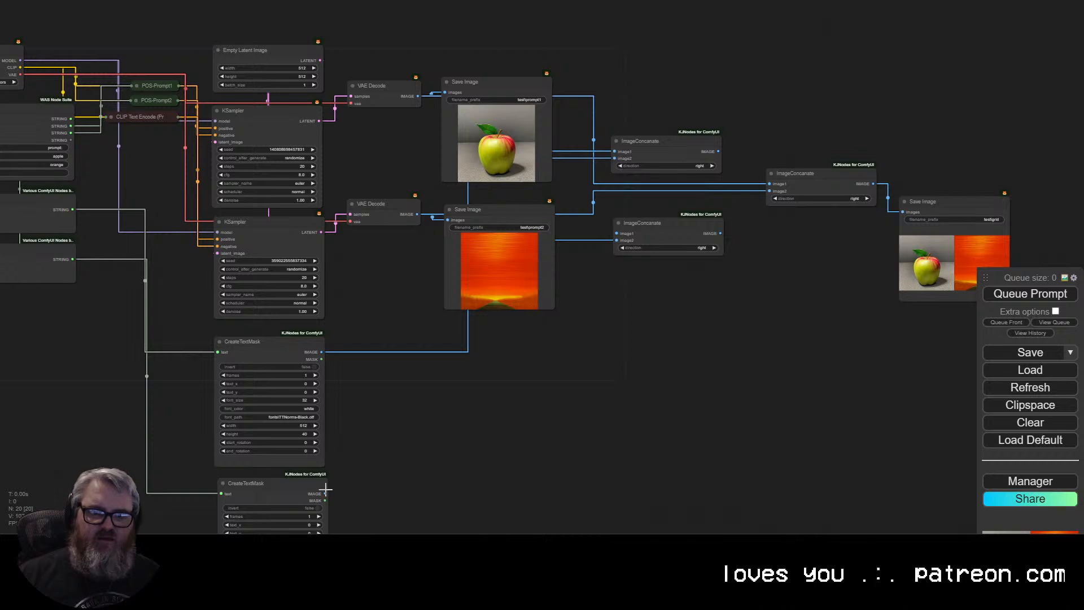
drag(324, 493, 617, 240)
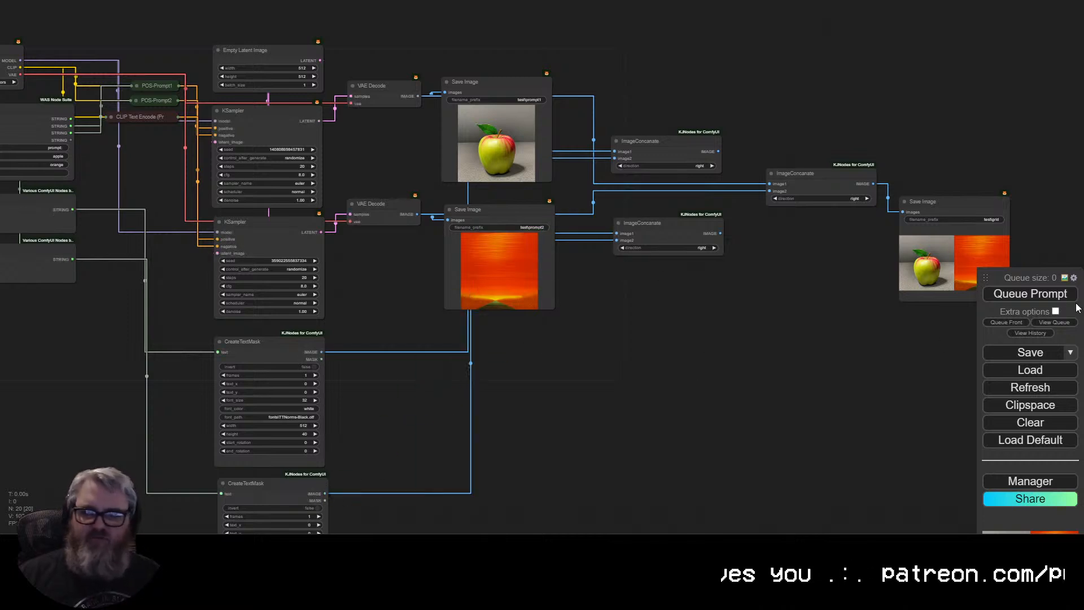
Review the two CreateTextMask nodes and their links, and queue the workflow to generate the images.
drag(484, 449, 636, 307)
scroll(635, 308, up, 4)
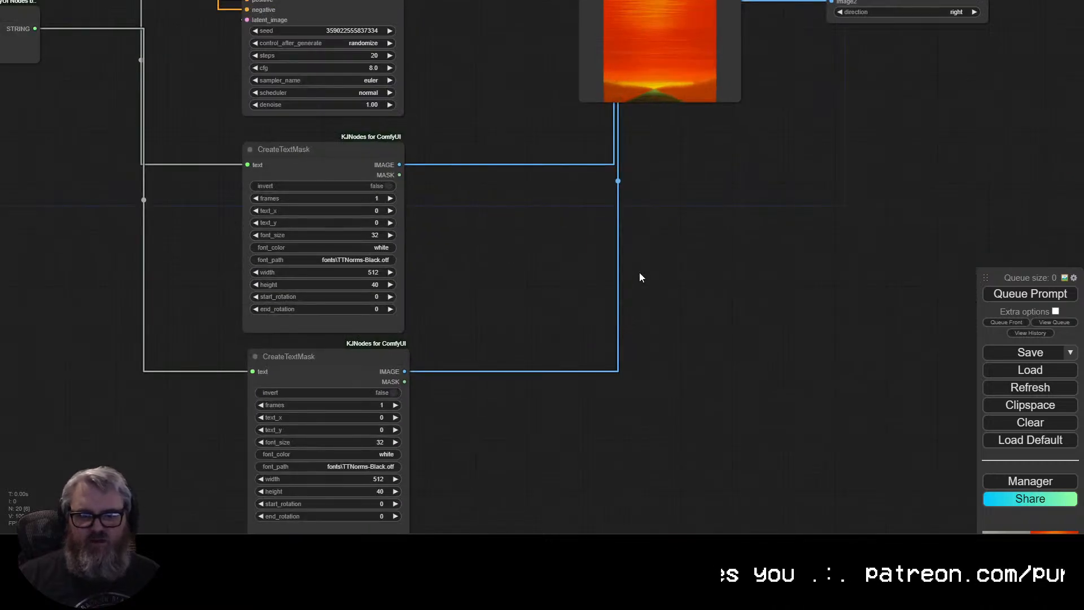
drag(640, 266, 629, 277)
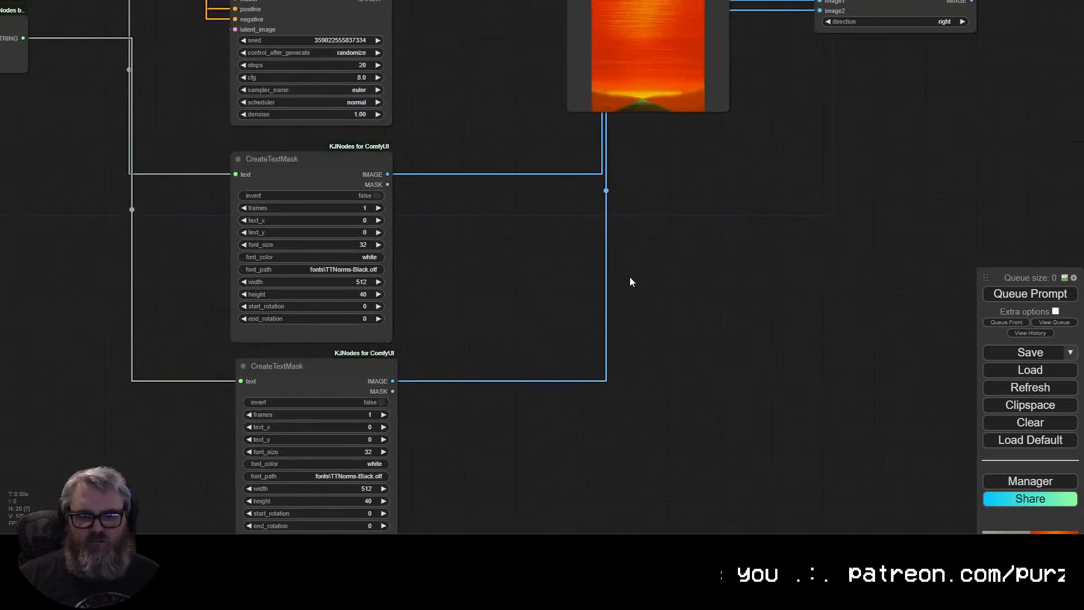
drag(631, 281, 758, 275)
scroll(632, 264, down, 3)
drag(628, 262, 426, 271)
click(1030, 294)
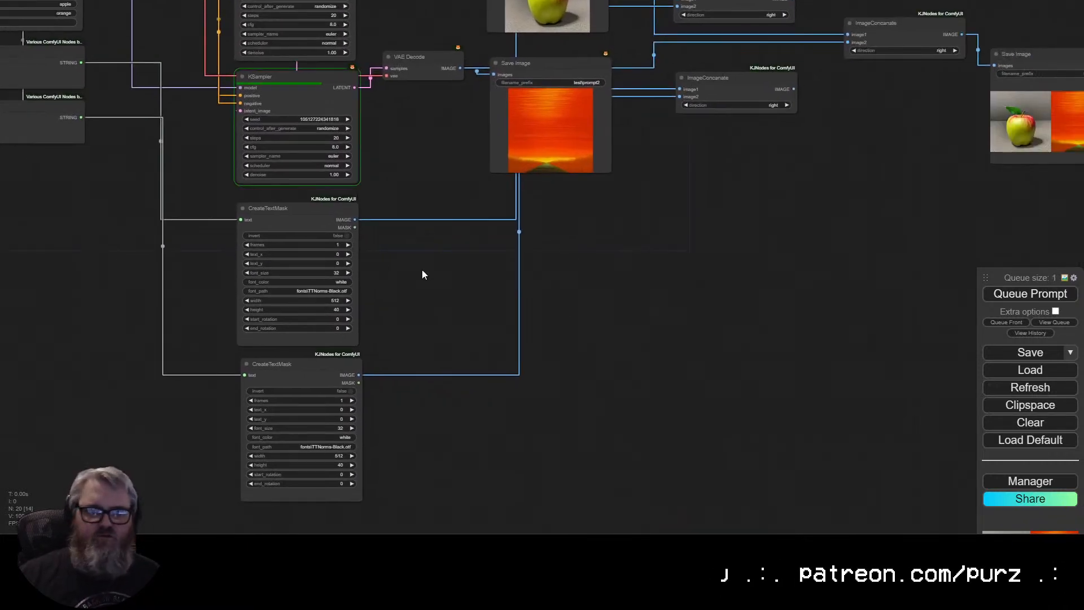
Move the two label ImageConcanate nodes up slightly and connect their IMAGE outputs to image1 and image2 of the final ImageConcanate.
drag(709, 210, 520, 381)
drag(701, 358, 534, 406)
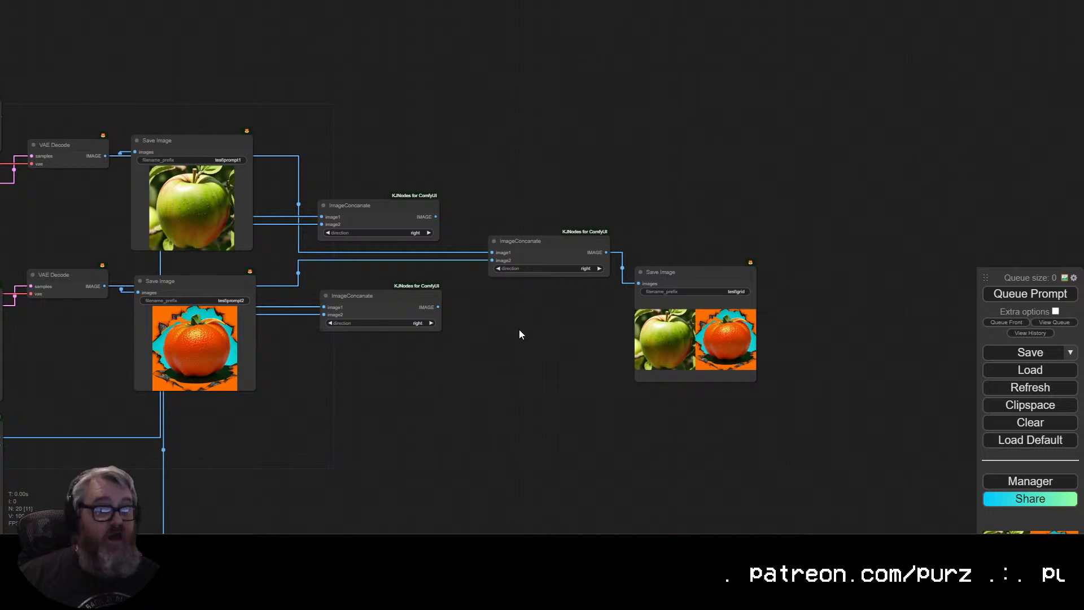
drag(395, 212, 403, 191)
drag(404, 298, 410, 290)
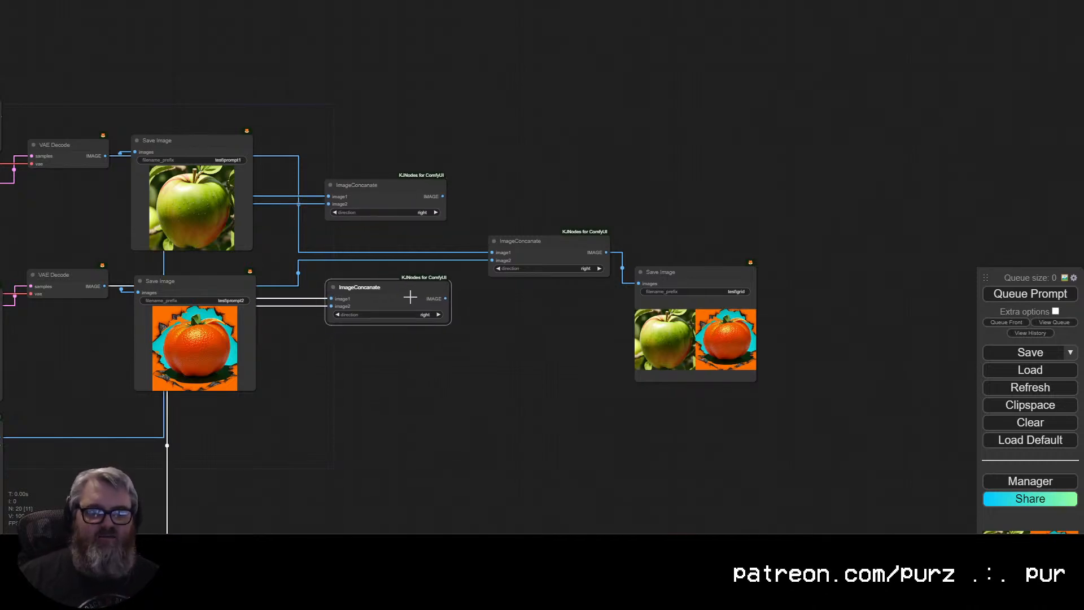
click(570, 250)
drag(443, 196, 492, 253)
drag(445, 299, 492, 261)
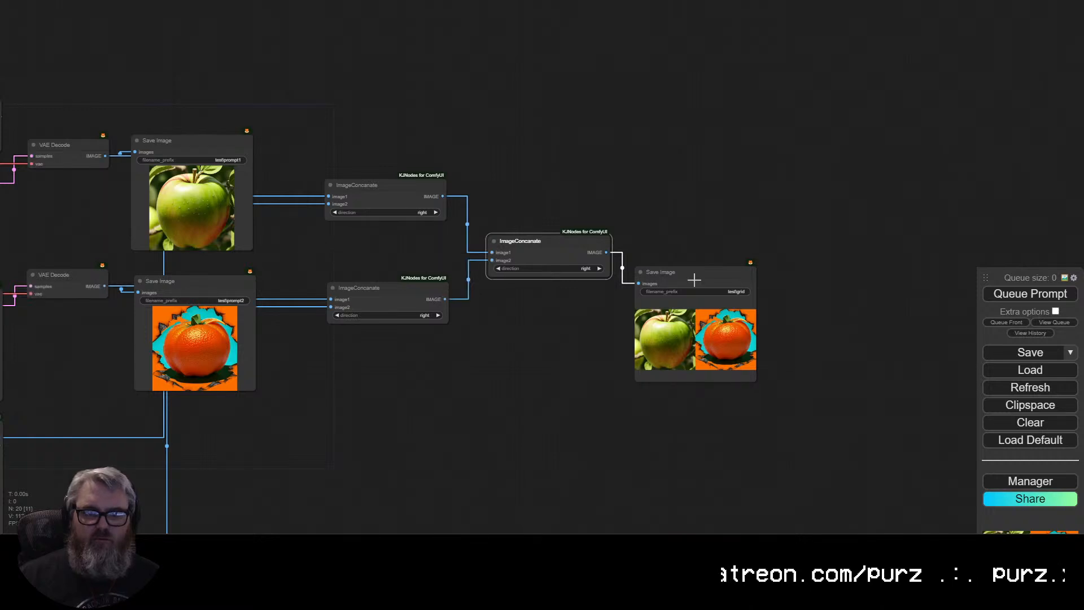
Queue the workflow with the label ImageConcanate nodes feeding the grid, and dismiss the error report.
click(999, 293)
drag(367, 404, 613, 293)
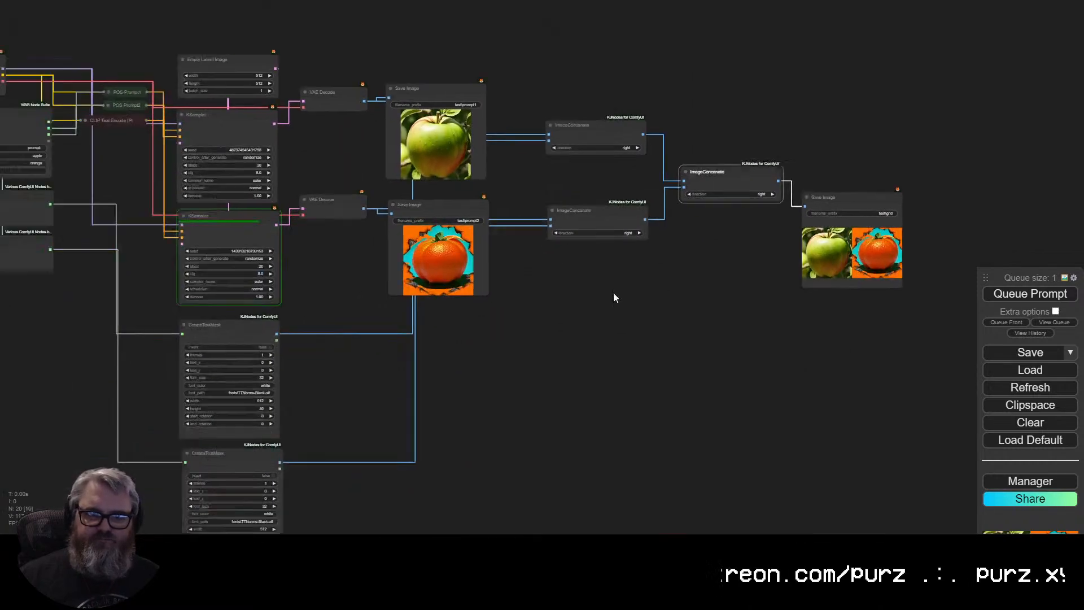
scroll(647, 295, down, 2)
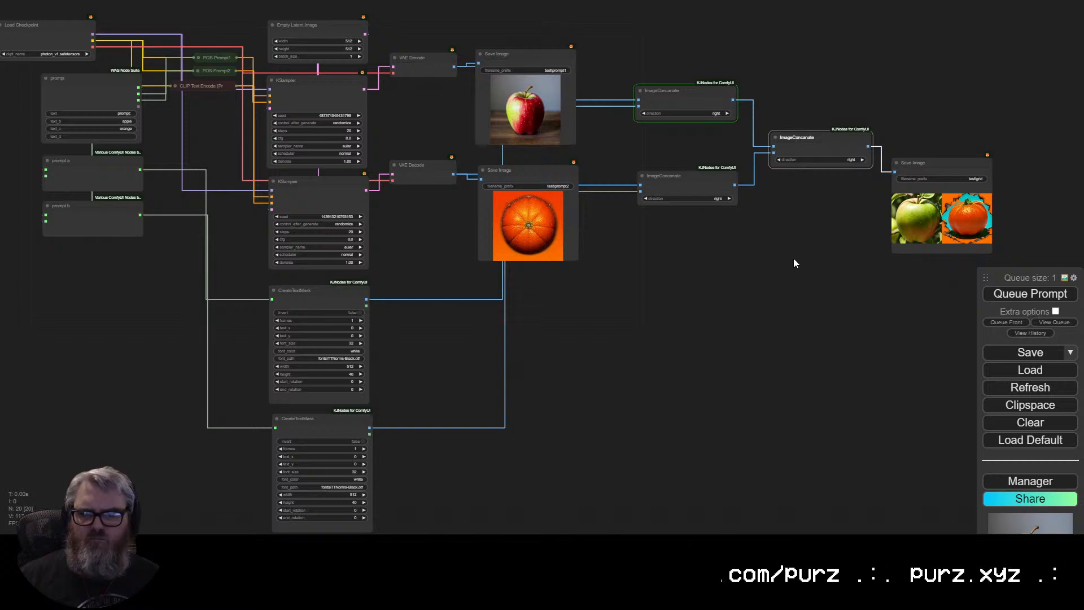
drag(798, 255, 765, 378)
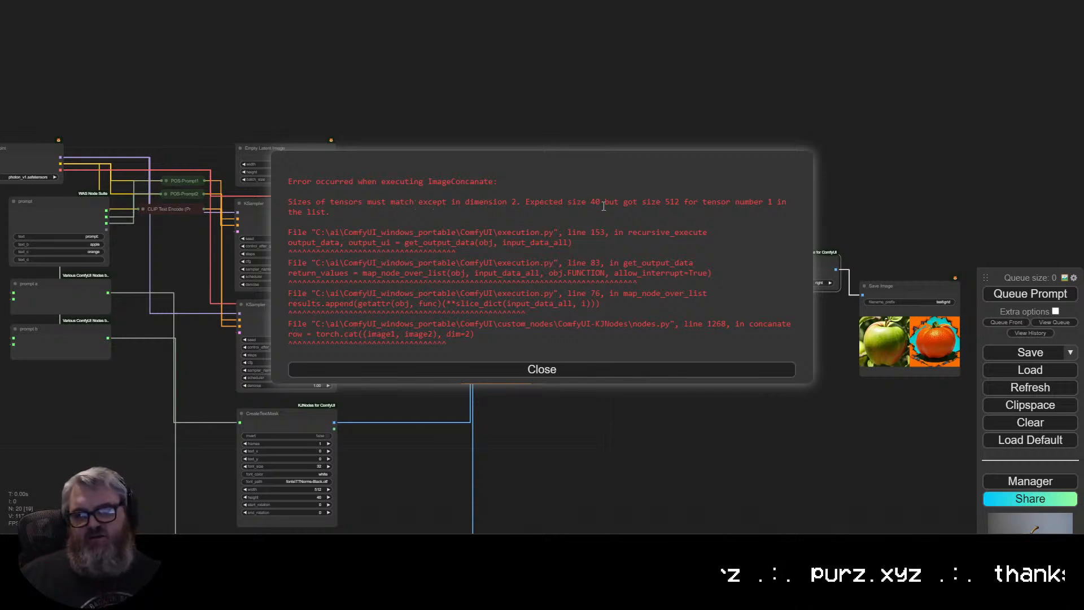
click(657, 369)
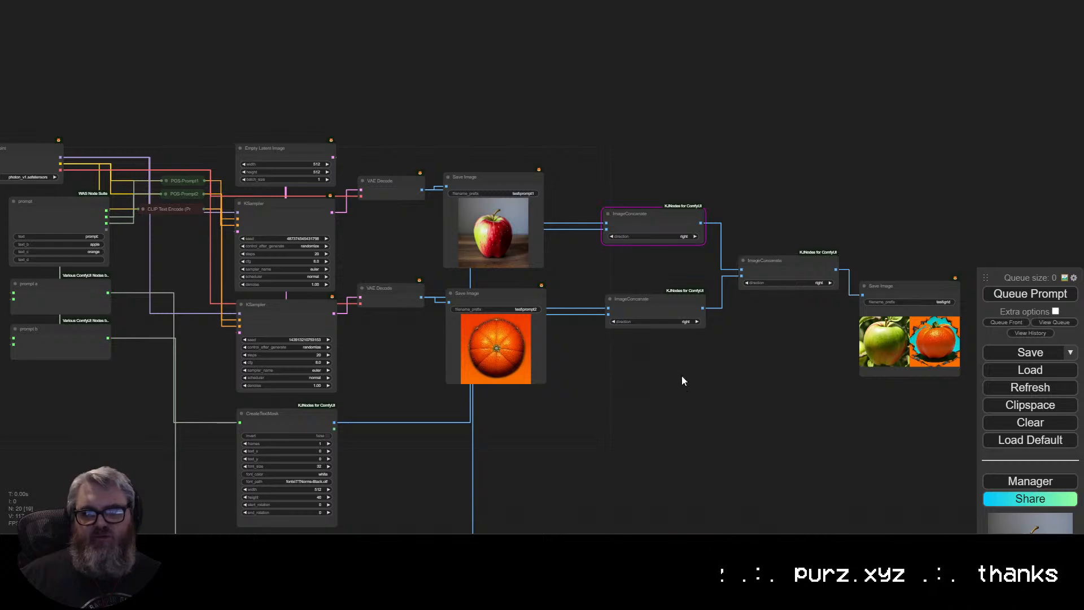
Set the direction to down on both ImageConcanate nodes that join the text labels to the images.
scroll(704, 390, up, 3)
drag(601, 384, 655, 434)
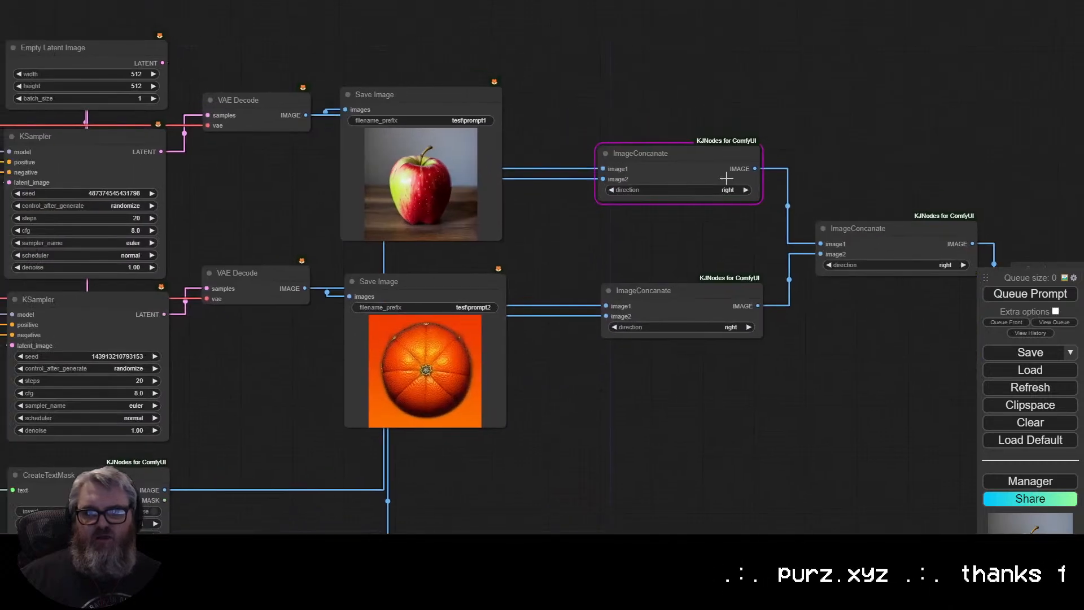
drag(781, 243, 492, 274)
click(439, 220)
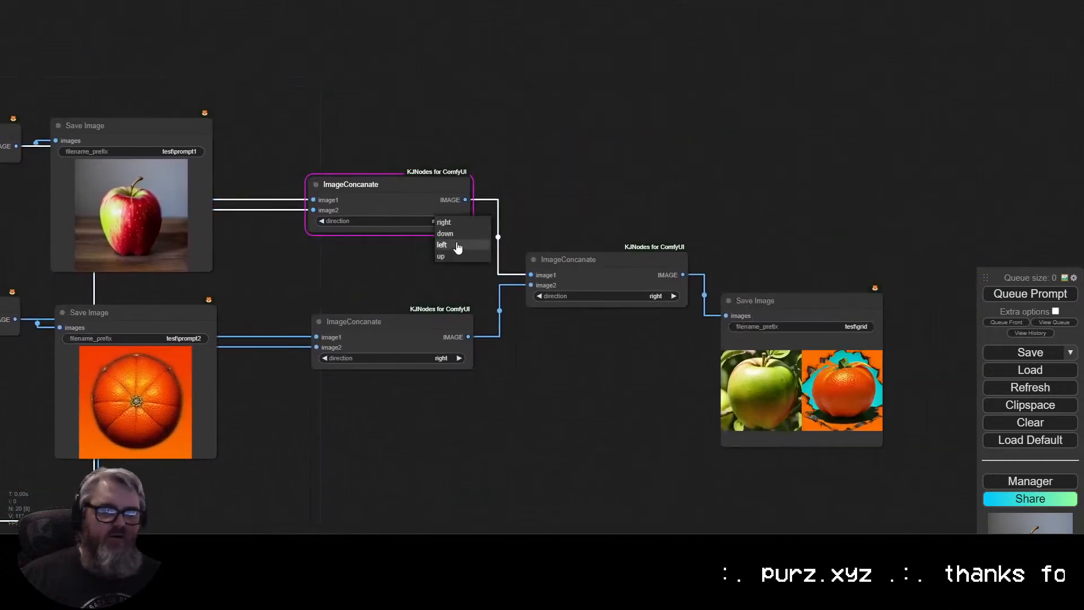
click(446, 233)
click(429, 358)
click(442, 370)
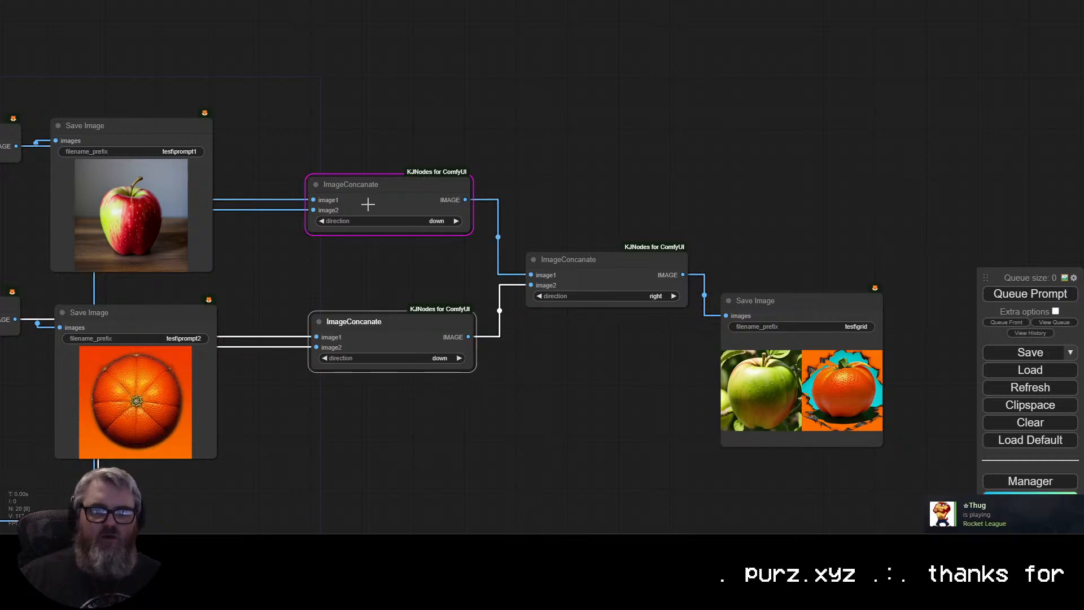
click(355, 187)
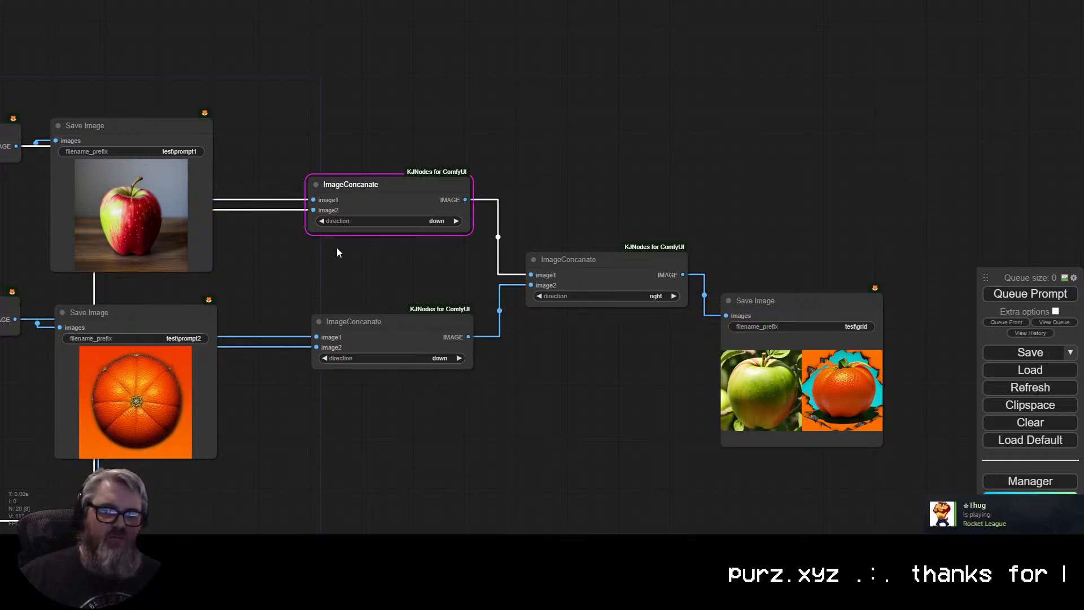
click(332, 317)
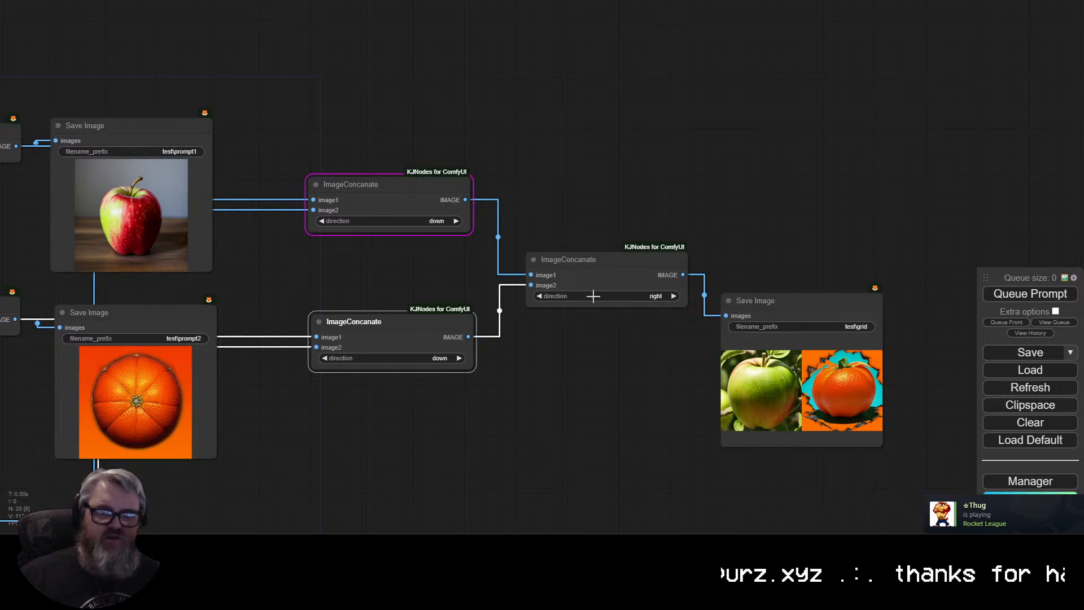
click(579, 264)
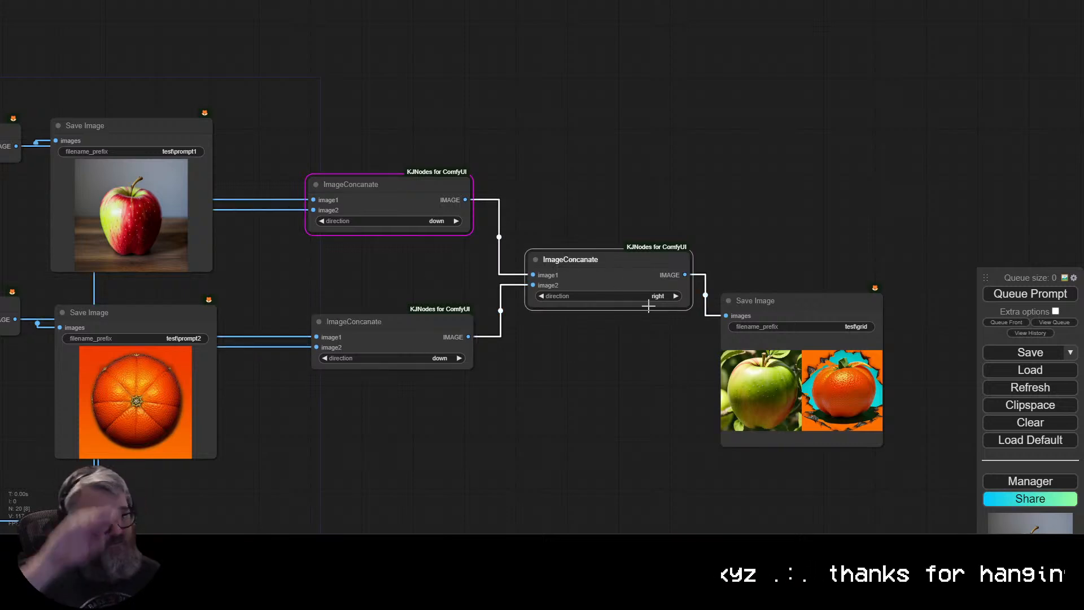
Run the workflow again and examine the prompt labels above the images in the grid's Save Image node.
click(1006, 294)
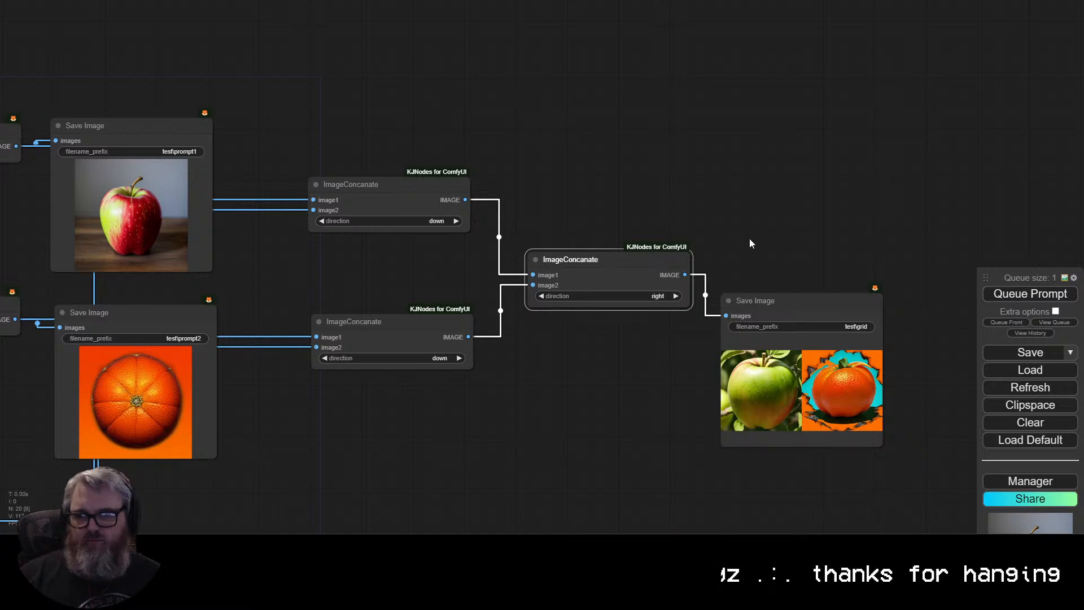
scroll(750, 243, down, 5)
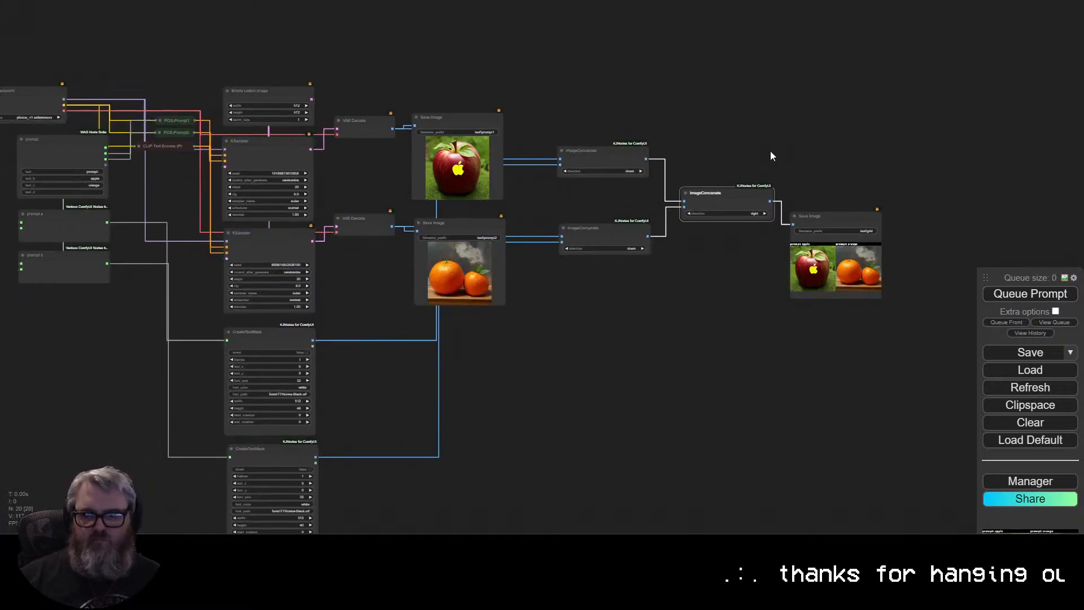
scroll(770, 151, up, 8)
drag(635, 89, 653, 0)
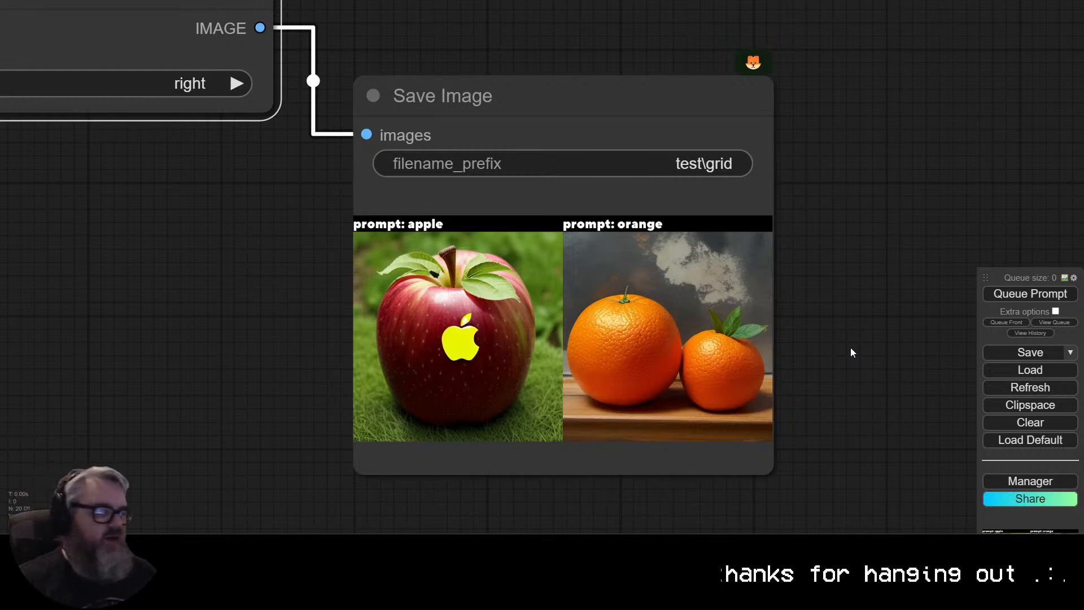
Set the height of the upper CreateTextMask node to 48.
scroll(486, 353, down, 5)
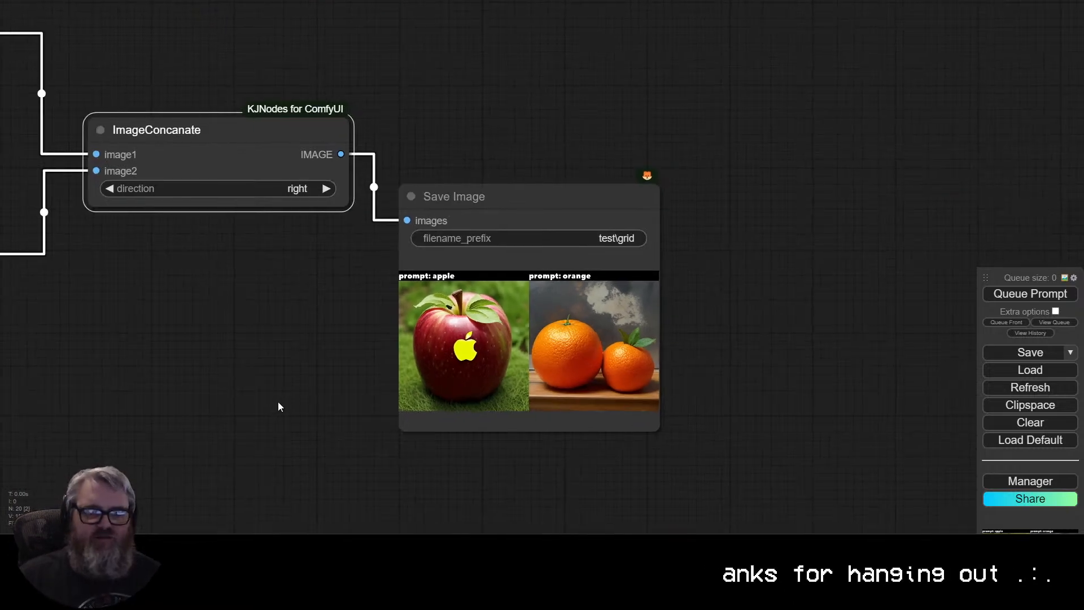
drag(278, 405, 723, 359)
scroll(418, 383, down, 4)
drag(308, 387, 656, 319)
scroll(609, 359, down, 4)
scroll(714, 327, down, 3)
drag(551, 416, 501, 368)
drag(348, 355, 550, 333)
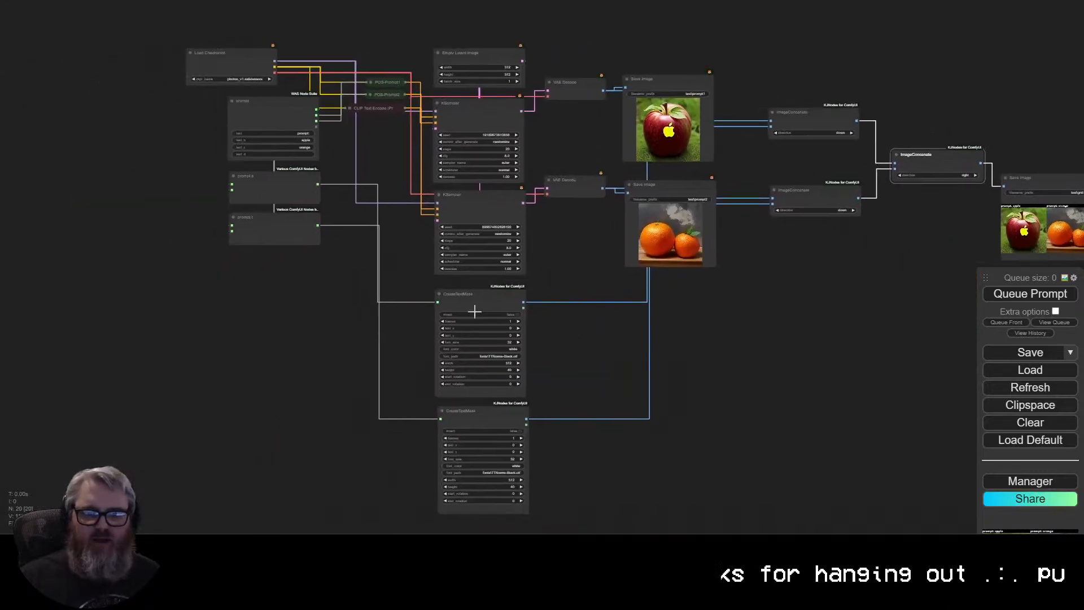
scroll(580, 329, up, 5)
scroll(509, 364, up, 8)
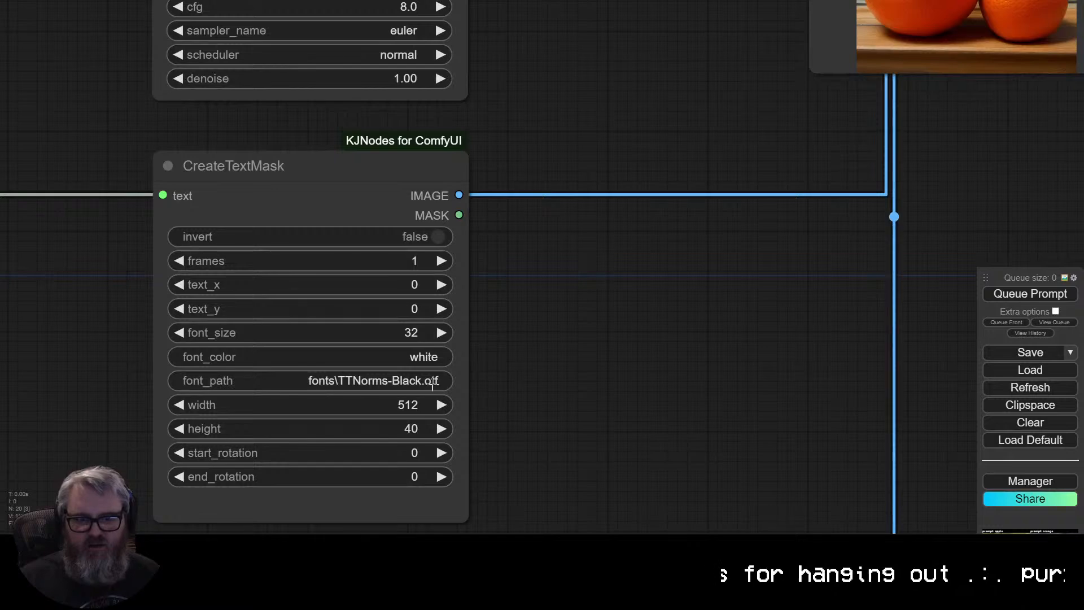
click(416, 428)
key(BackSpace)
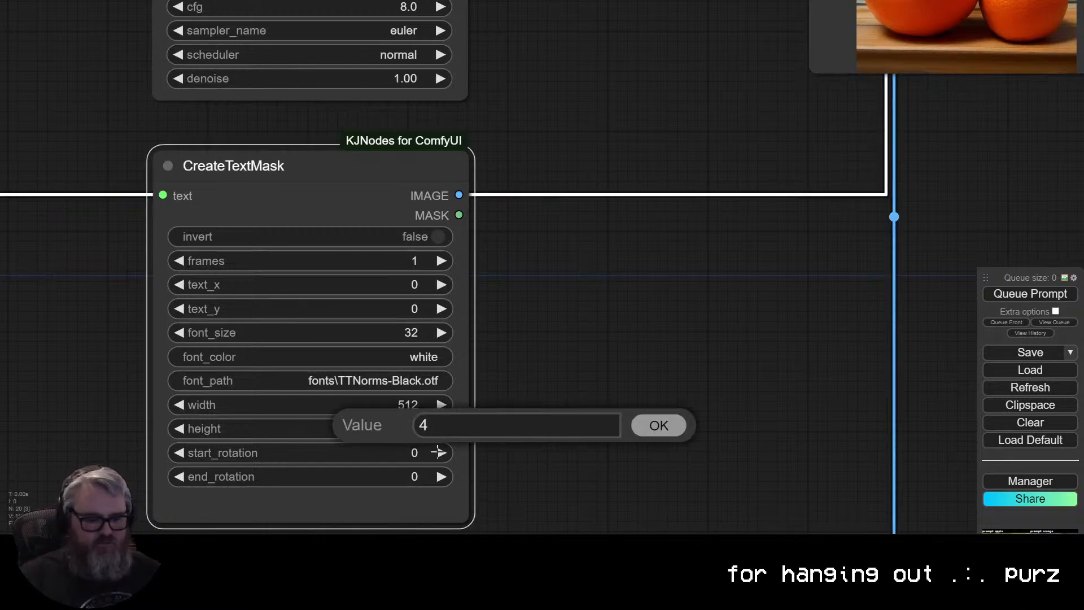
text(8)
key(Return)
Set the height of the lower CreateTextMask node to 48 as well.
scroll(544, 278, down, 10)
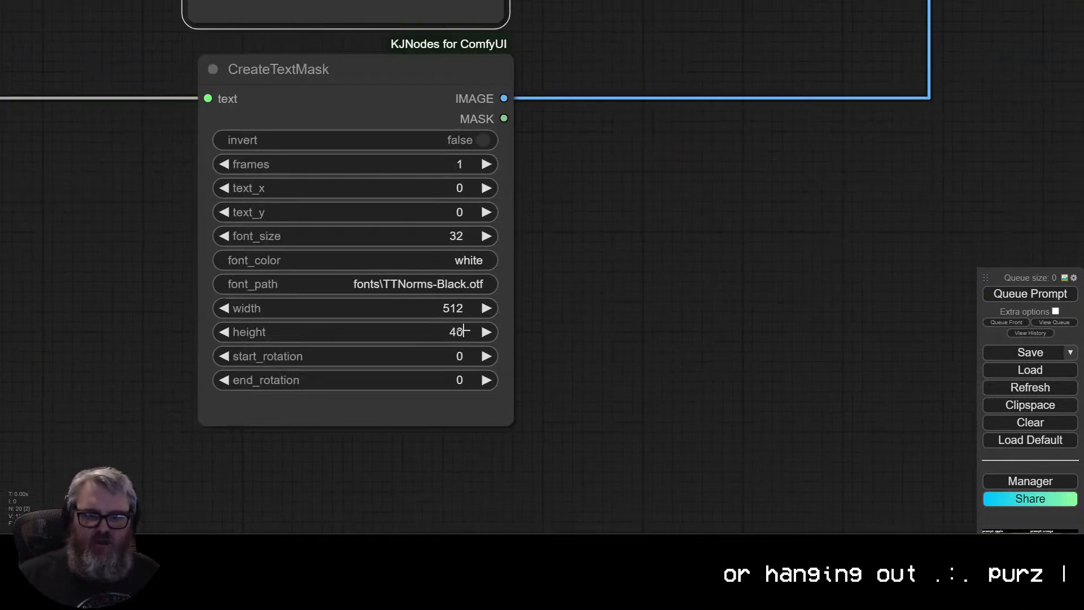
click(464, 331)
text(8)
key(Return)
Examine the Empty Latent Image node's dimension settings and the overall layout of the workflow.
drag(600, 160, 834, 321)
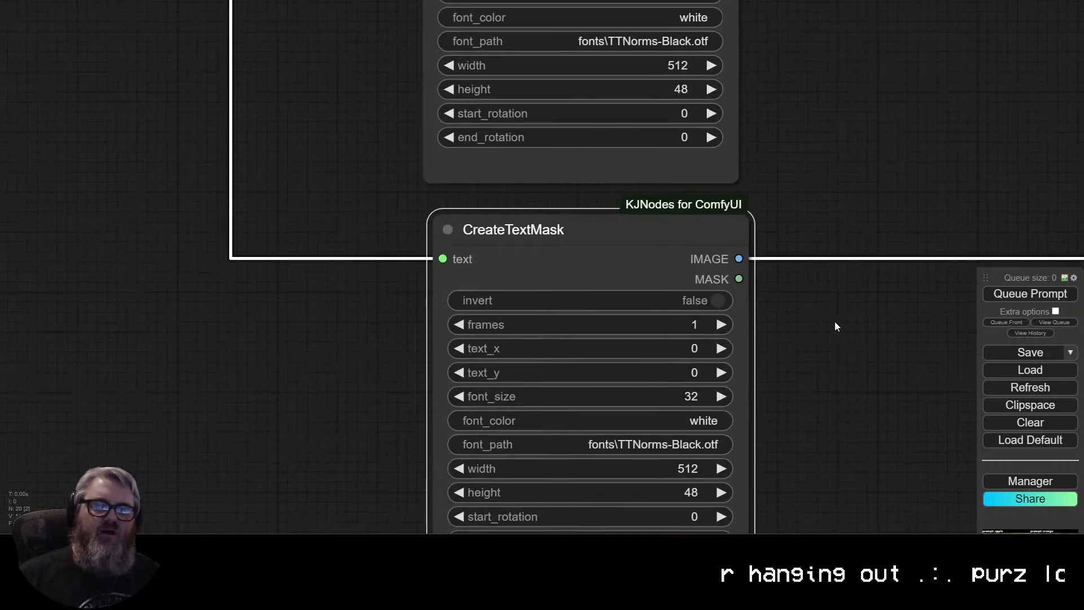
scroll(827, 313, down, 6)
scroll(530, 186, up, 1)
drag(495, 134, 325, 437)
scroll(324, 439, up, 5)
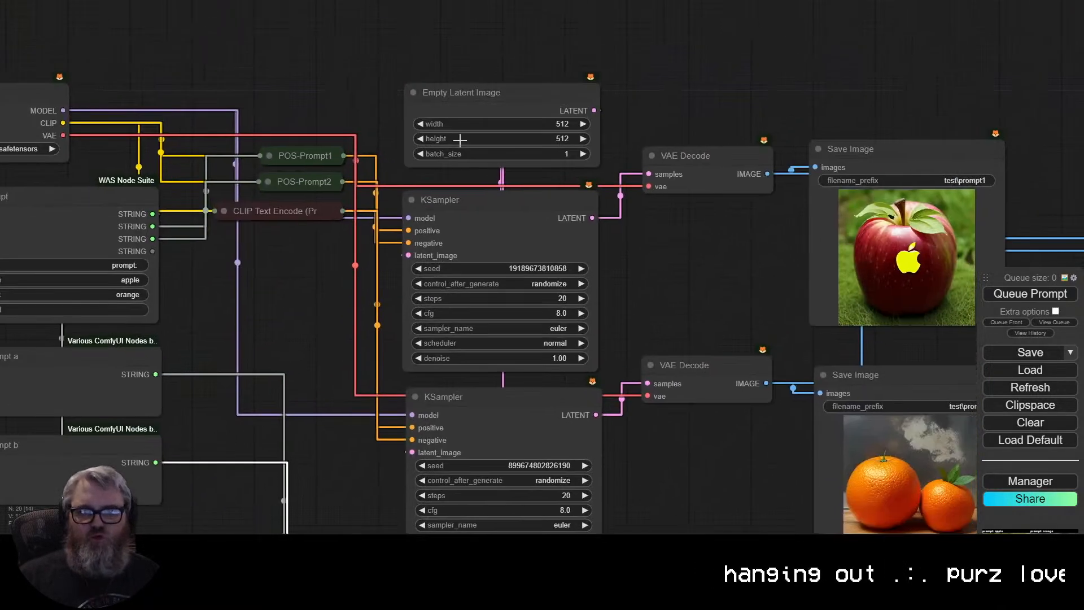
click(459, 98)
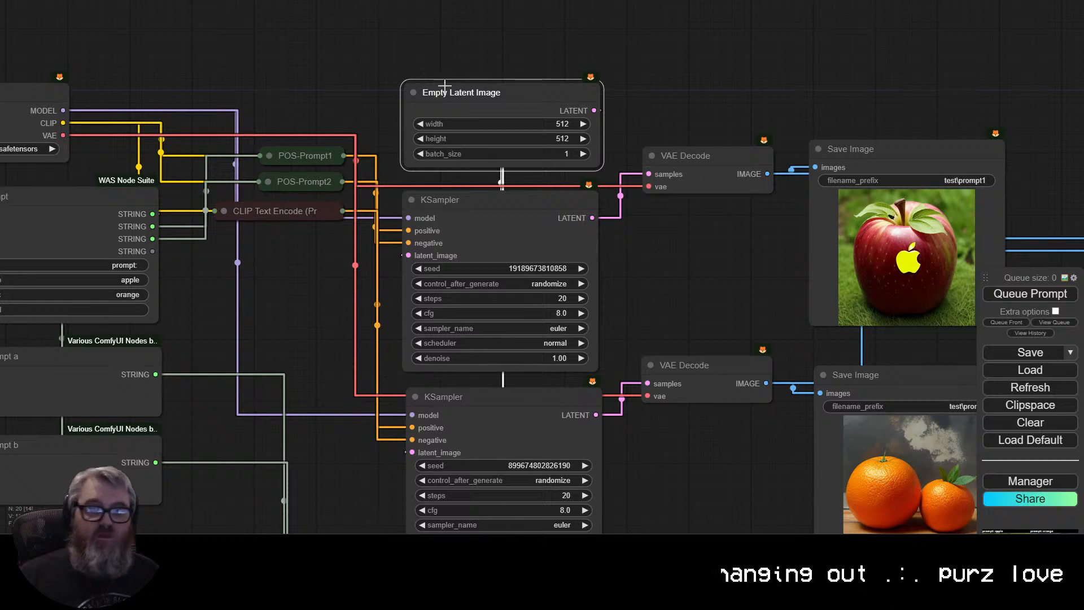
drag(285, 96, 333, 163)
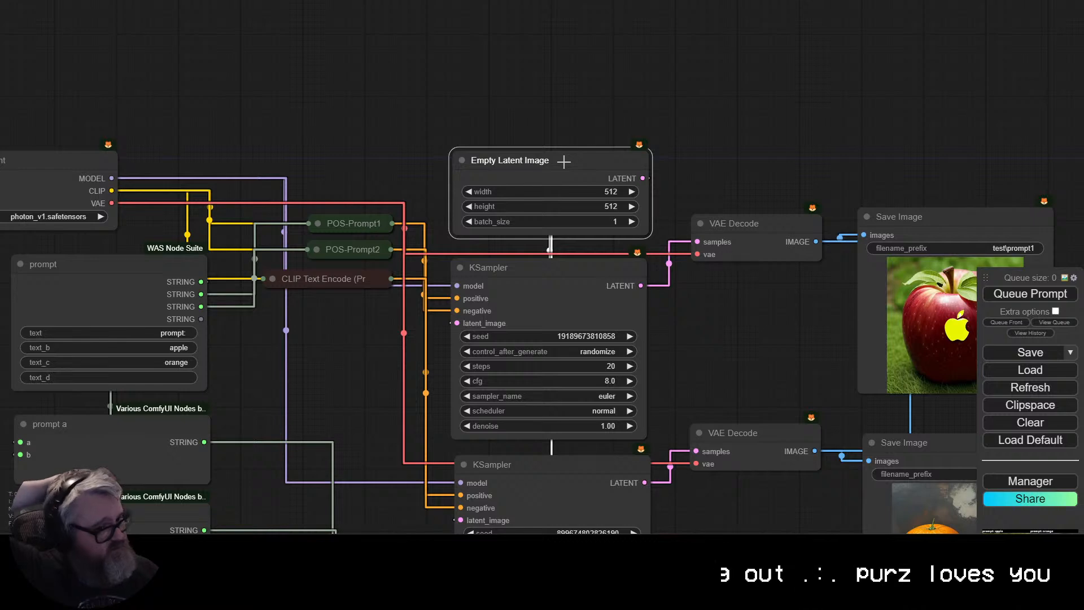
scroll(564, 163, down, 6)
drag(448, 310, 377, 120)
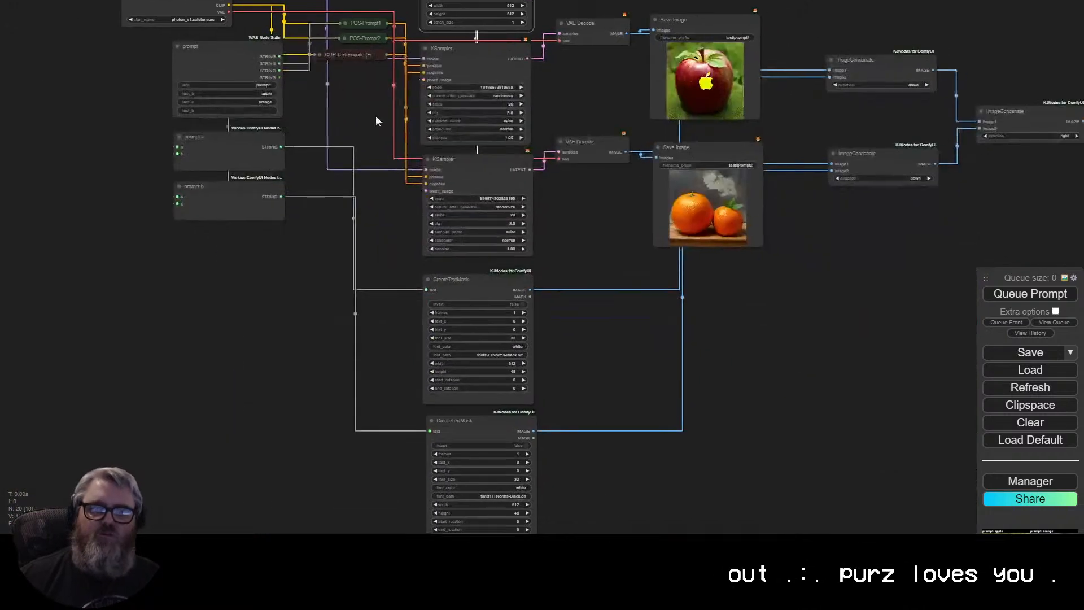
drag(560, 249, 477, 307)
drag(482, 246, 512, 288)
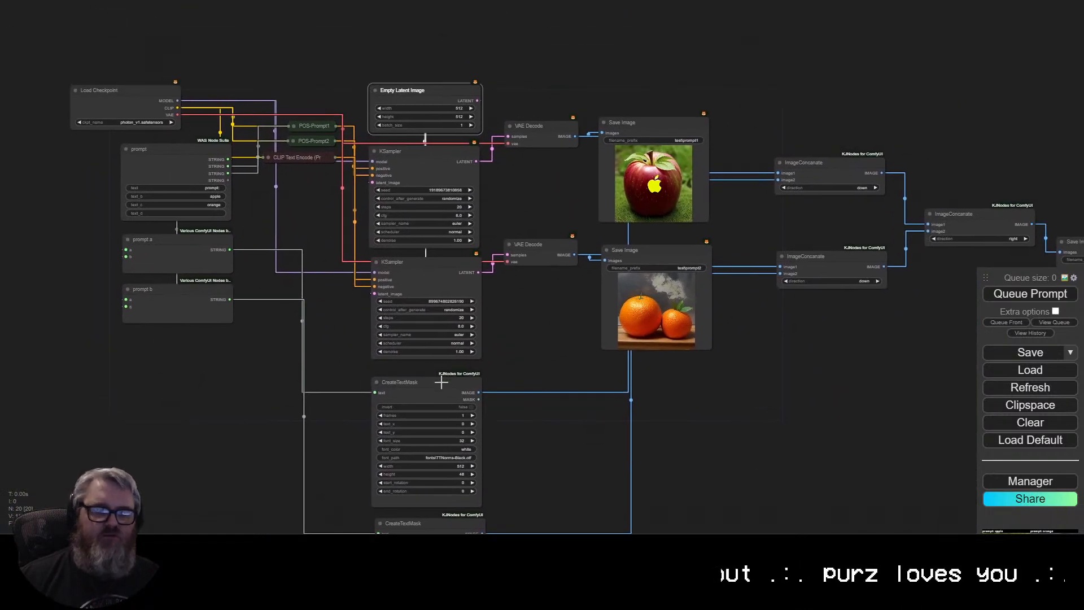
Select both CreateTextMask nodes and move them together farther down, opening space below the lower KSampler.
scroll(552, 368, up, 4)
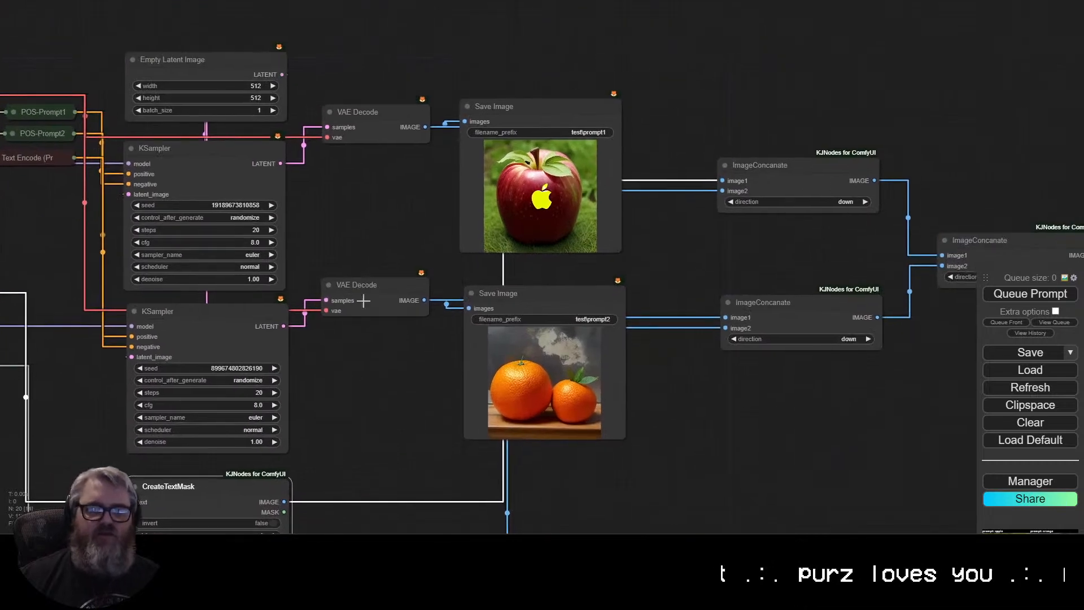
drag(363, 301, 556, 15)
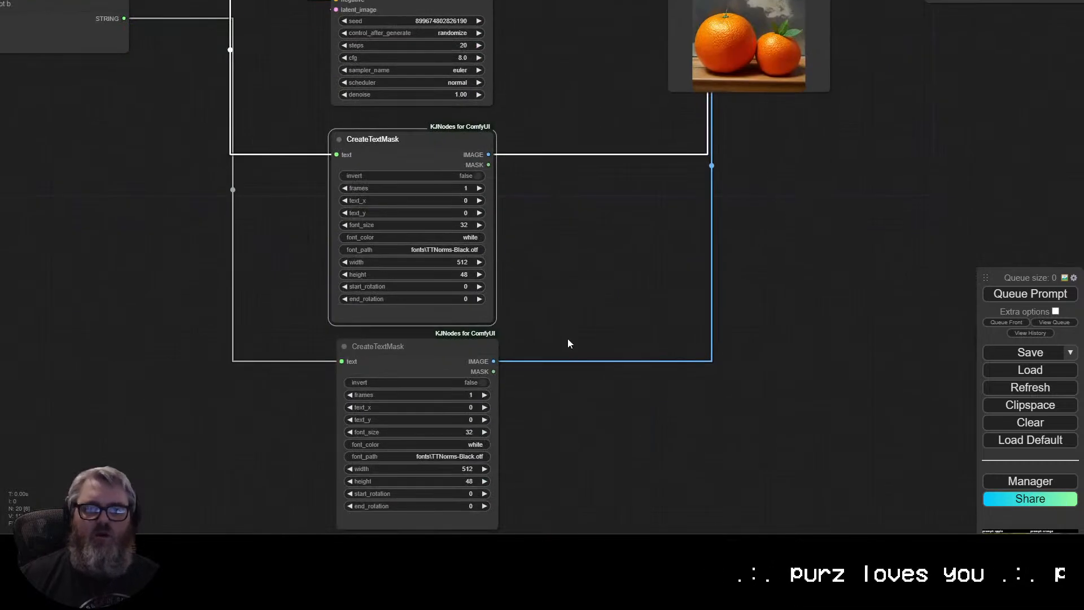
click(353, 184)
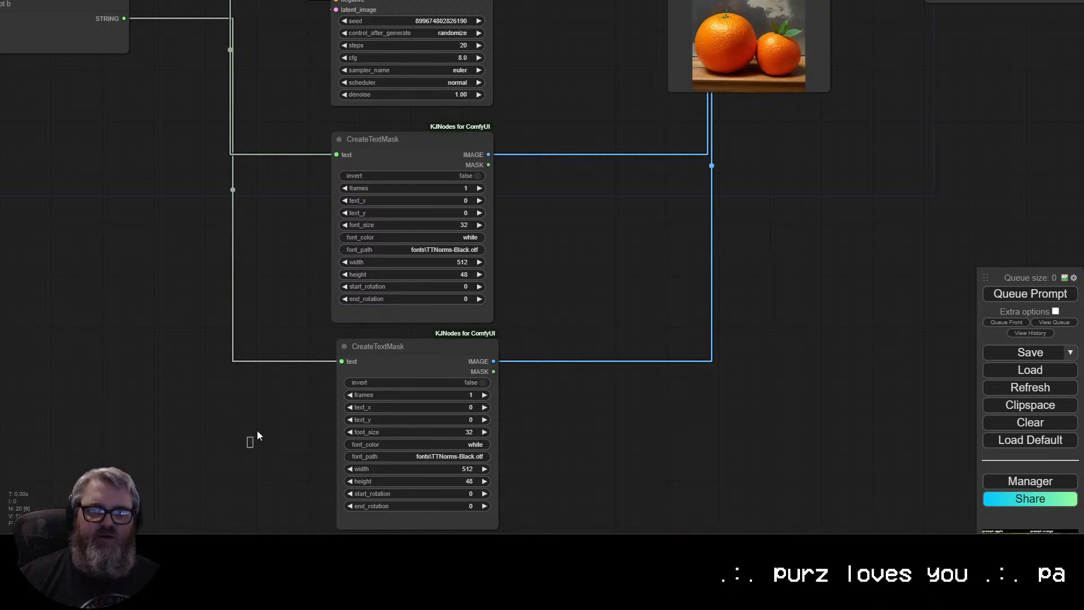
drag(406, 138, 414, 392)
Move the lower VAE Decode node directly beneath the lower KSampler.
drag(538, 50, 409, 353)
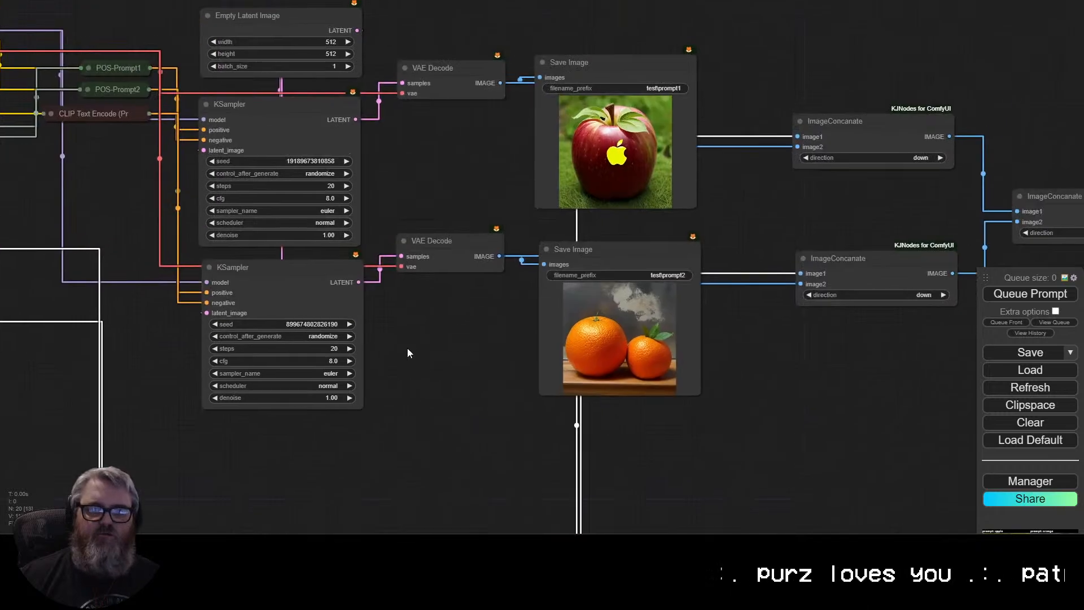
drag(452, 248, 299, 432)
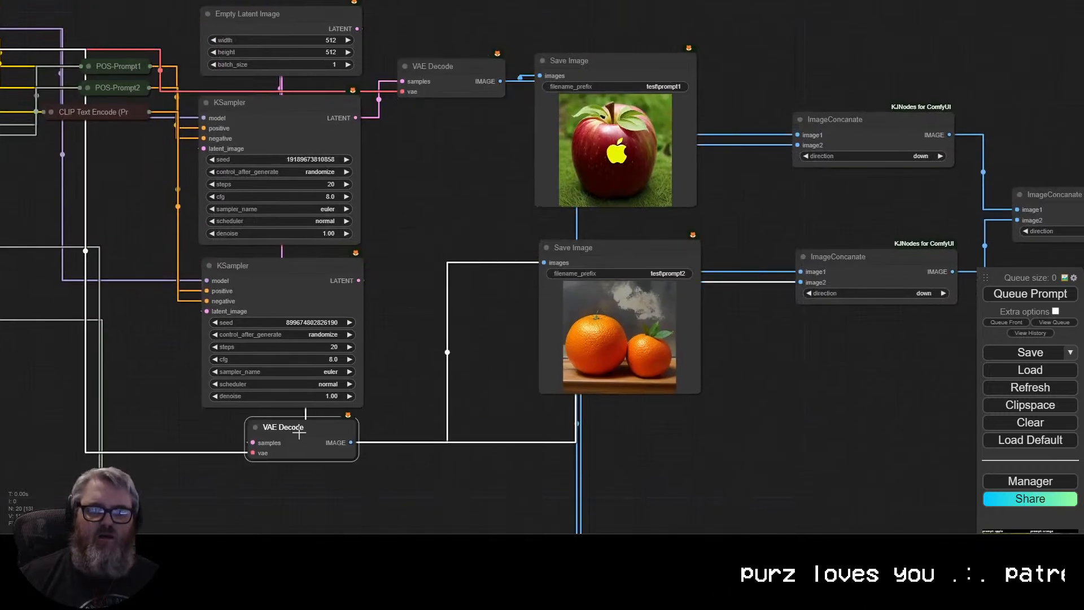
Raise the Empty Latent Image node and place the upper VAE Decode node between it and the upper KSampler.
drag(452, 236, 479, 487)
click(338, 275)
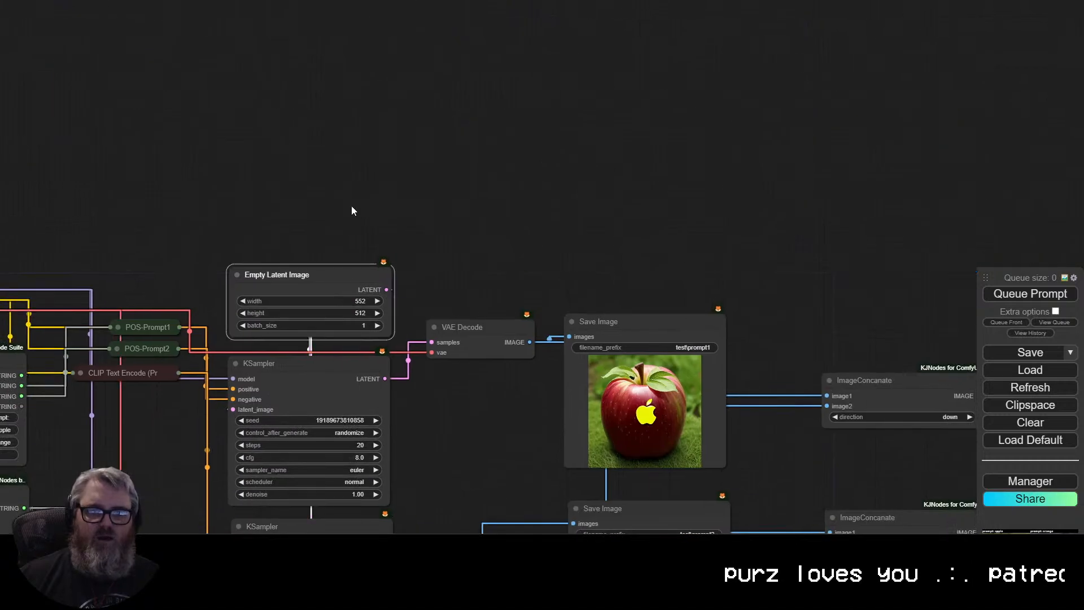
drag(342, 268, 340, 177)
drag(481, 333, 328, 311)
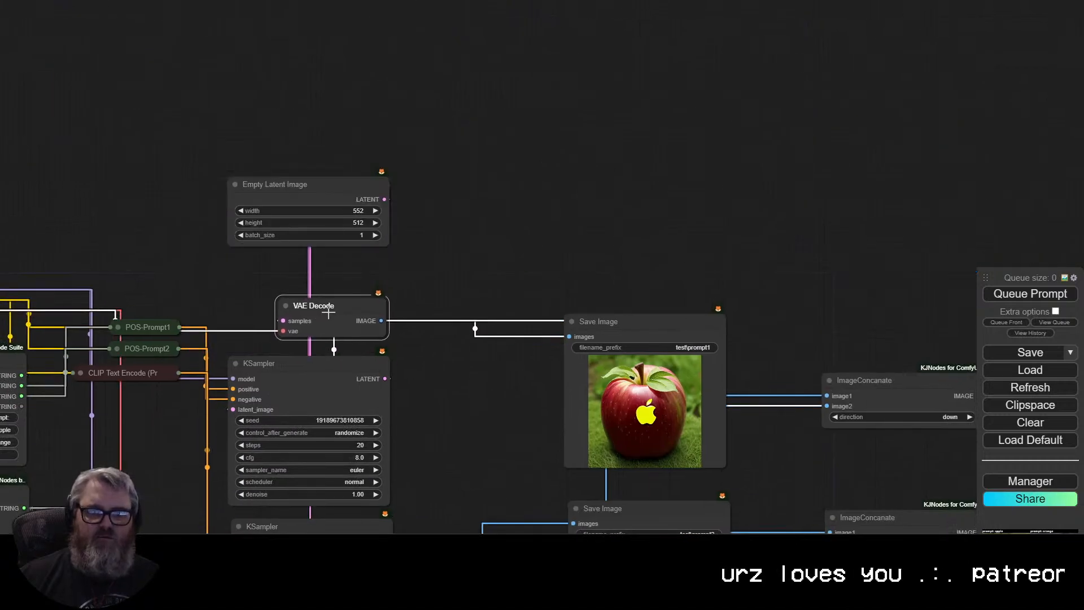
drag(313, 184, 314, 216)
Move the two stacked ImageConcanate nodes closer to the Save Image previews, and bring the final ImageConcanate node in beside them.
scroll(551, 385, down, 2)
drag(551, 385, 497, 130)
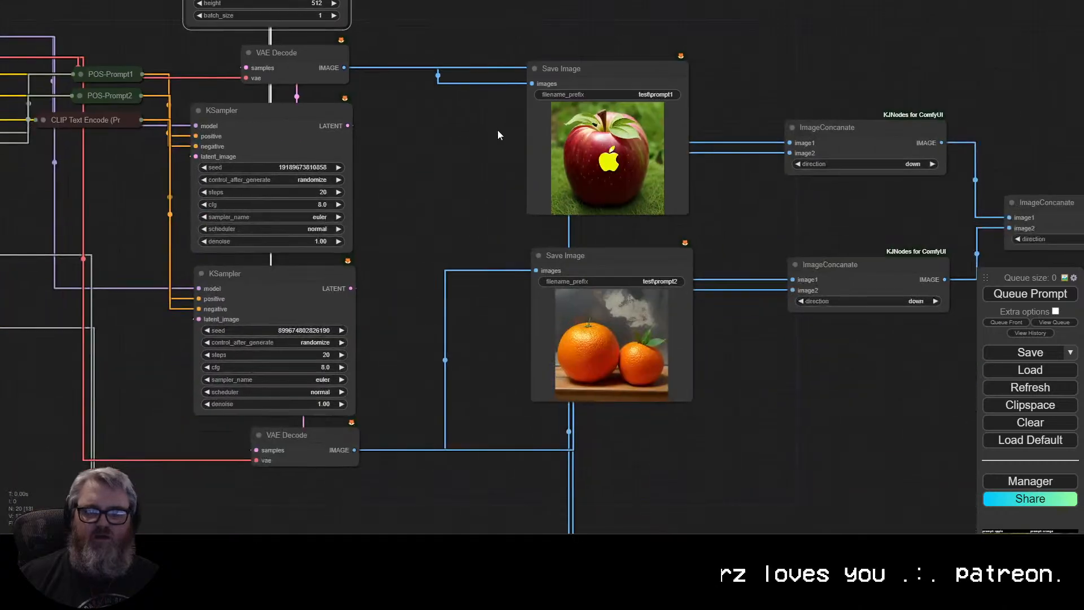
scroll(616, 385, down, 1)
drag(616, 380, 490, 92)
drag(748, 119, 617, 138)
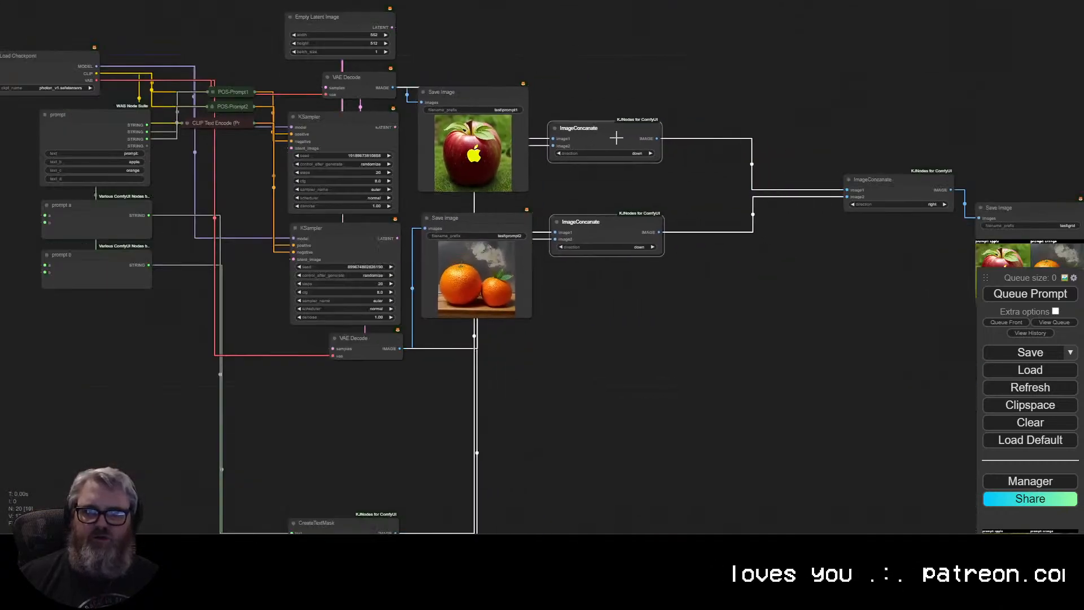
click(889, 192)
drag(889, 192, 741, 189)
Place the grid Save Image node beside the orange preview, shifting the two stacked ImageConcanate nodes up to make room above it.
drag(926, 136, 595, 83)
drag(713, 160, 283, 228)
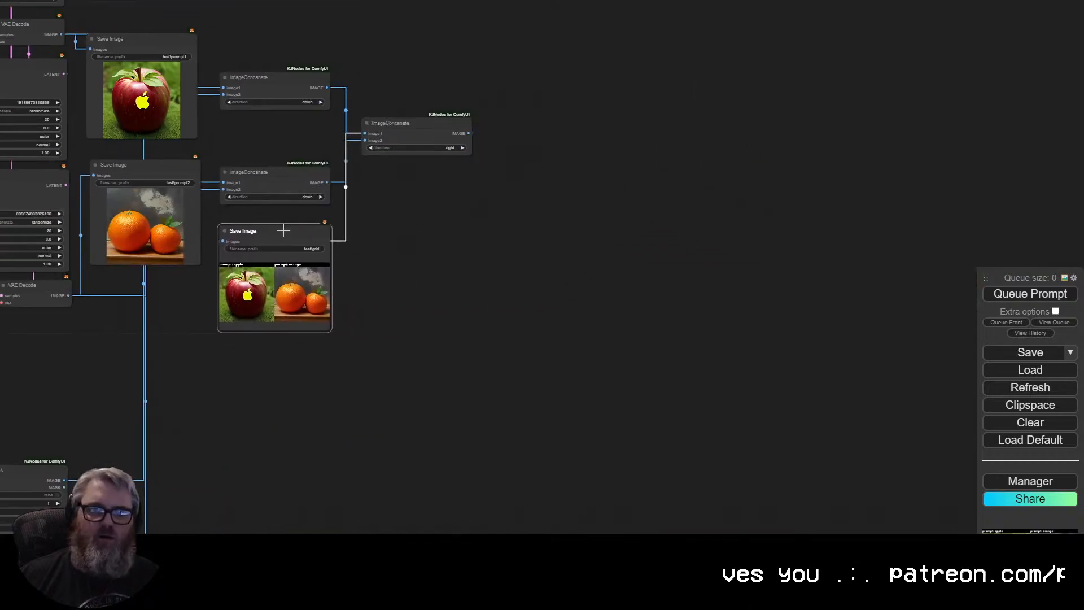
drag(448, 265, 830, 220)
drag(630, 37, 626, 32)
drag(647, 132, 649, 62)
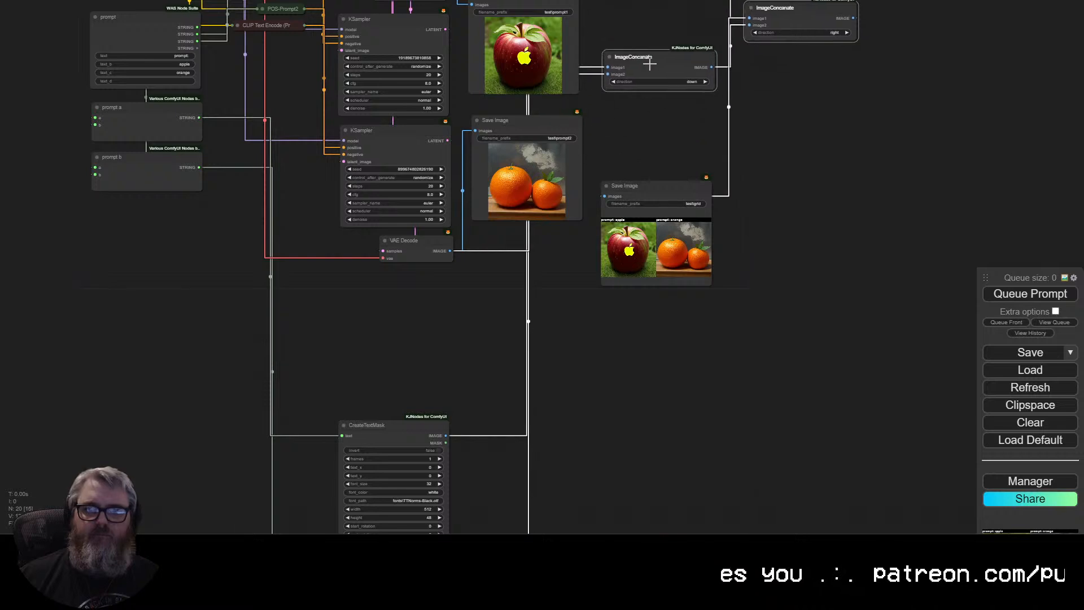
drag(655, 161, 645, 128)
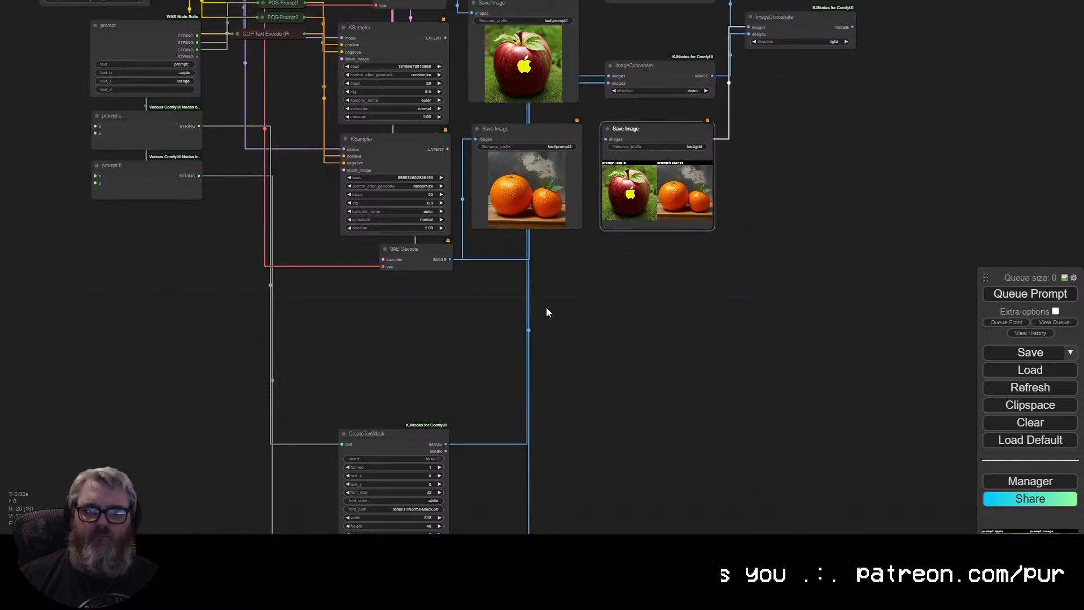
scroll(373, 370, down, 5)
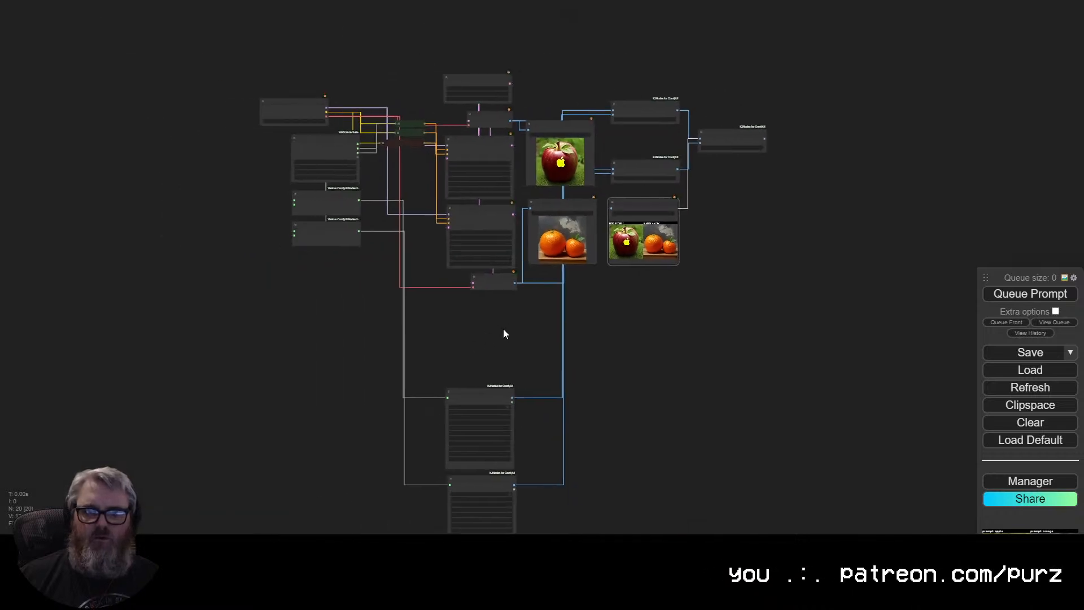
Move the two CreateTextMask nodes from below the samplers to above the Save Image nodes.
drag(480, 393, 556, 1)
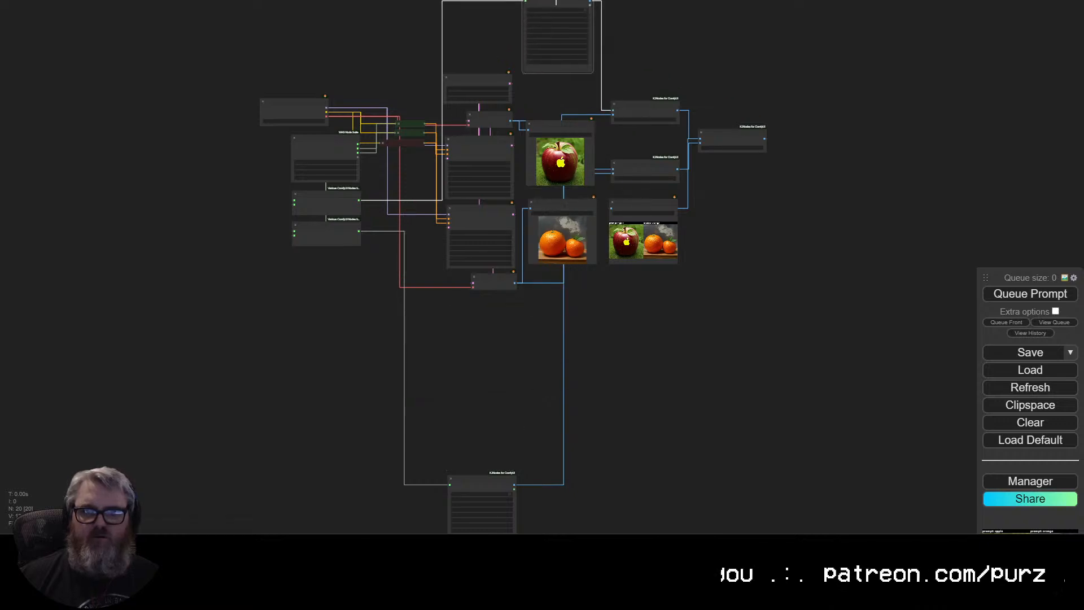
drag(441, 482, 628, 0)
scroll(602, 358, up, 5)
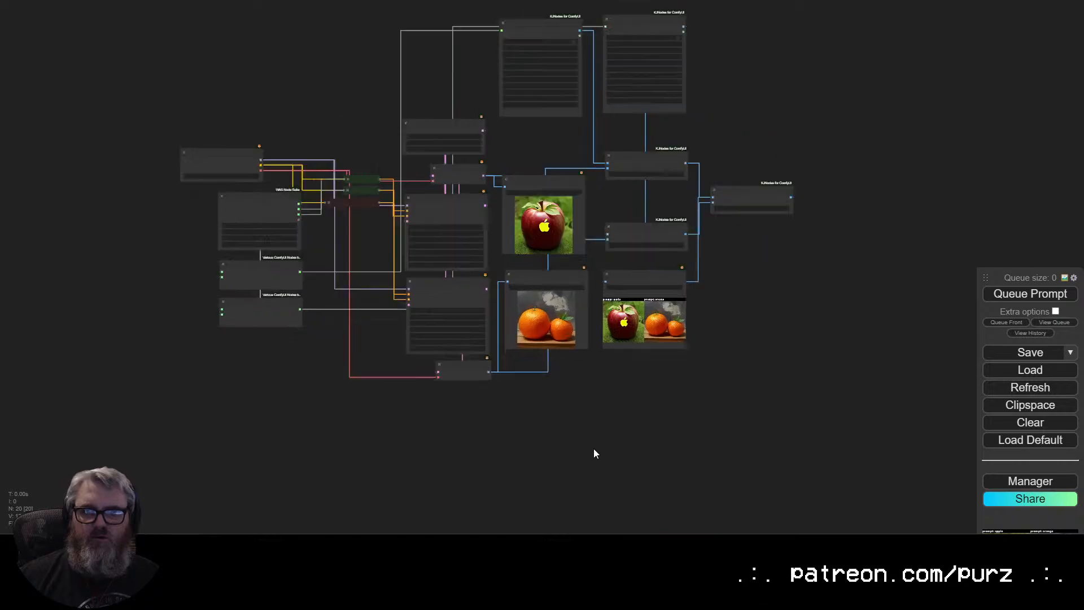
Move the first CreateTextMask node down toward the apple preview and bring the three ImageConcanate nodes closer together.
drag(707, 432, 752, 479)
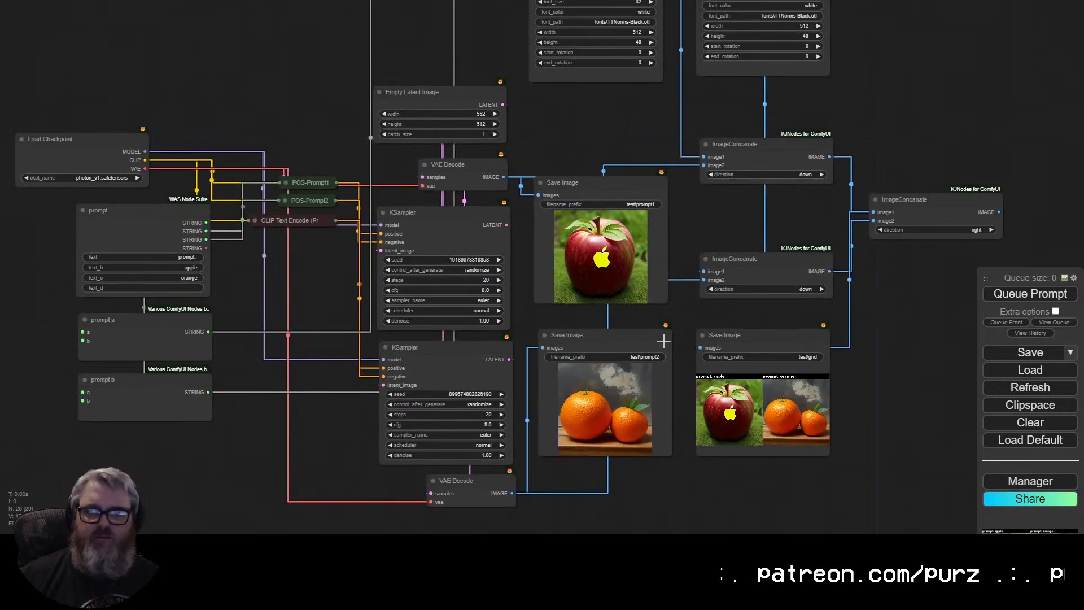
scroll(856, 375, down, 3)
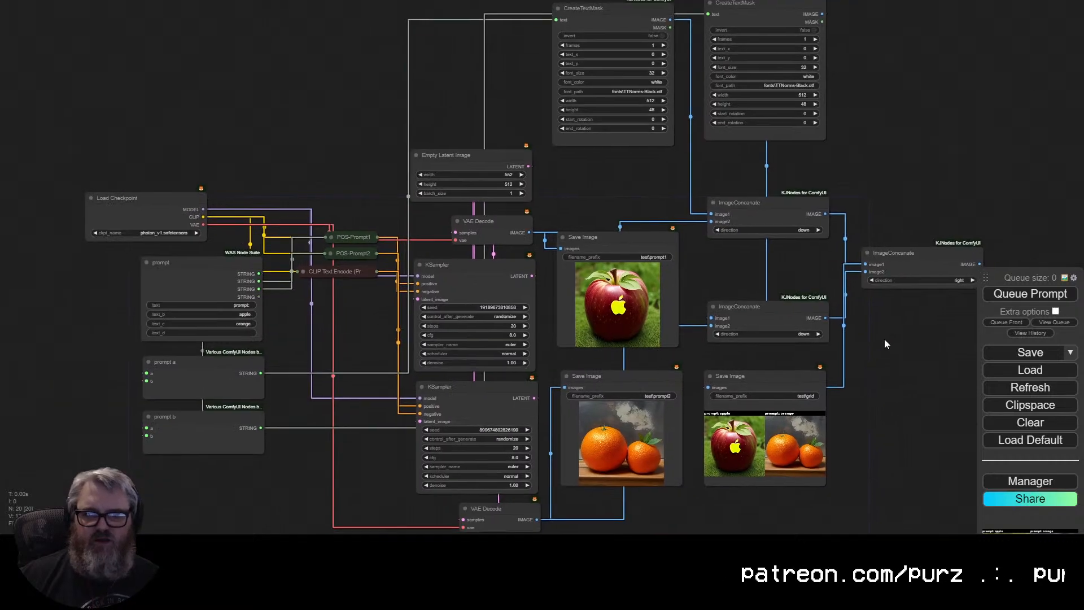
drag(885, 340, 869, 318)
scroll(335, 341, up, 5)
scroll(327, 322, down, 2)
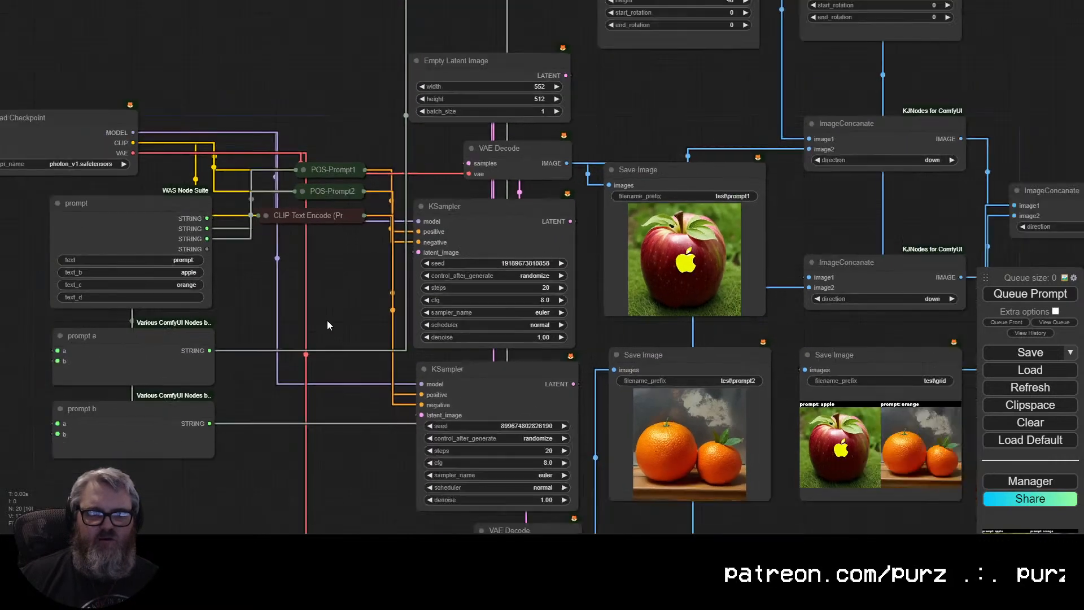
drag(326, 320, 236, 287)
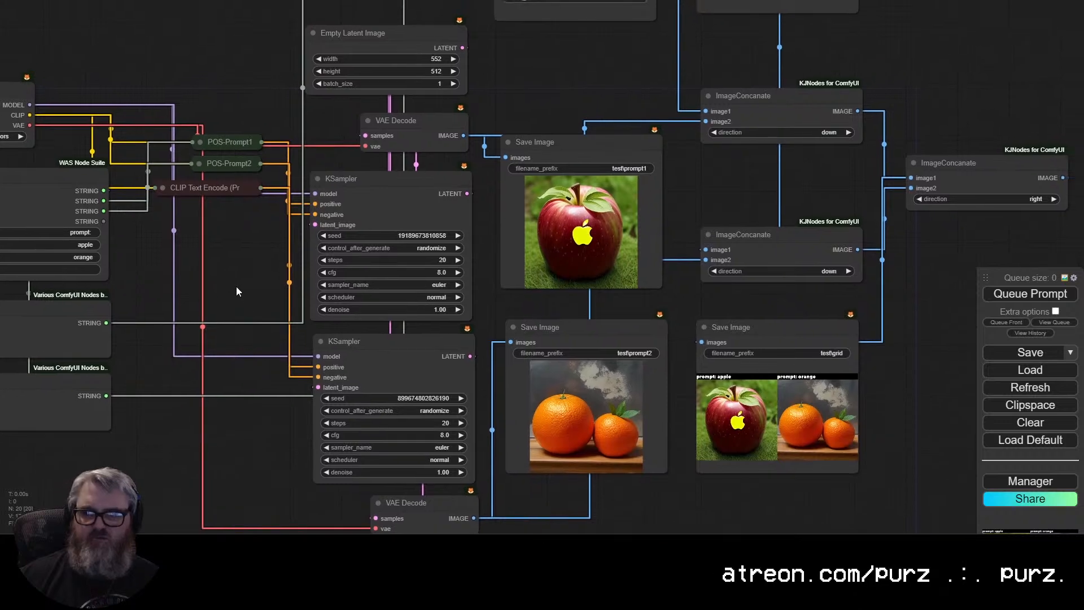
scroll(601, 96, down, 2)
drag(600, 96, 621, 263)
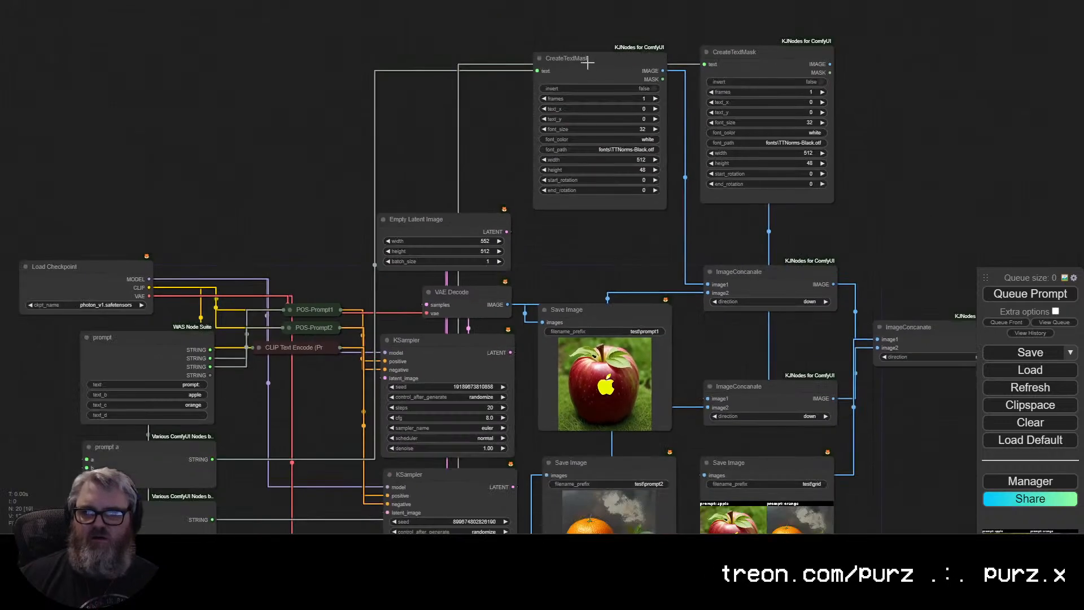
drag(588, 63, 569, 127)
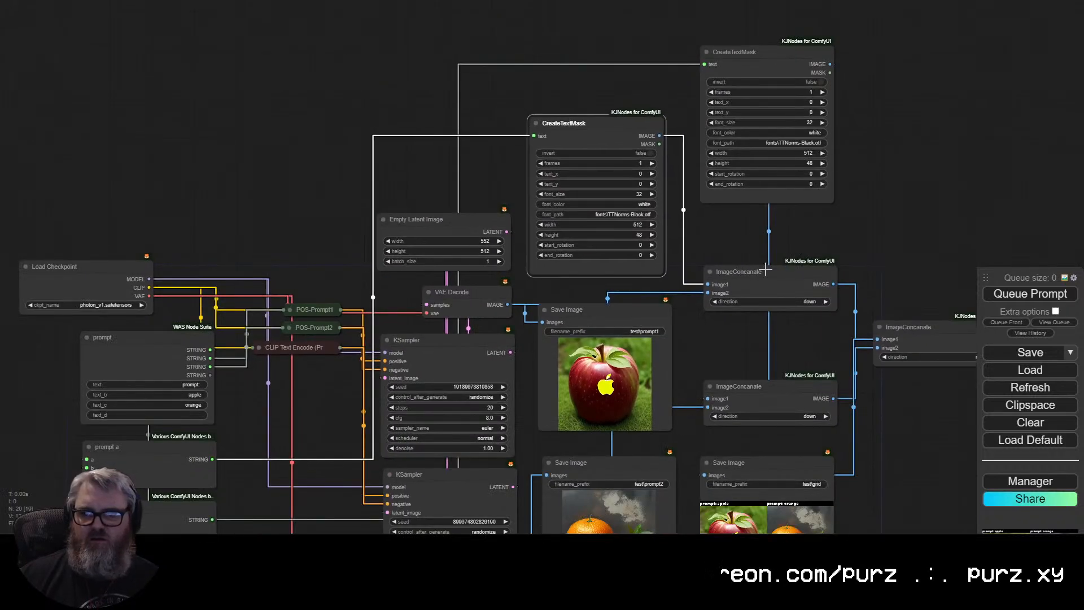
drag(766, 271, 762, 320)
drag(931, 332, 908, 357)
Lower the second CreateTextMask node and settle both text mask nodes just above the Save Image and ImageConcanate nodes.
drag(922, 422, 606, 396)
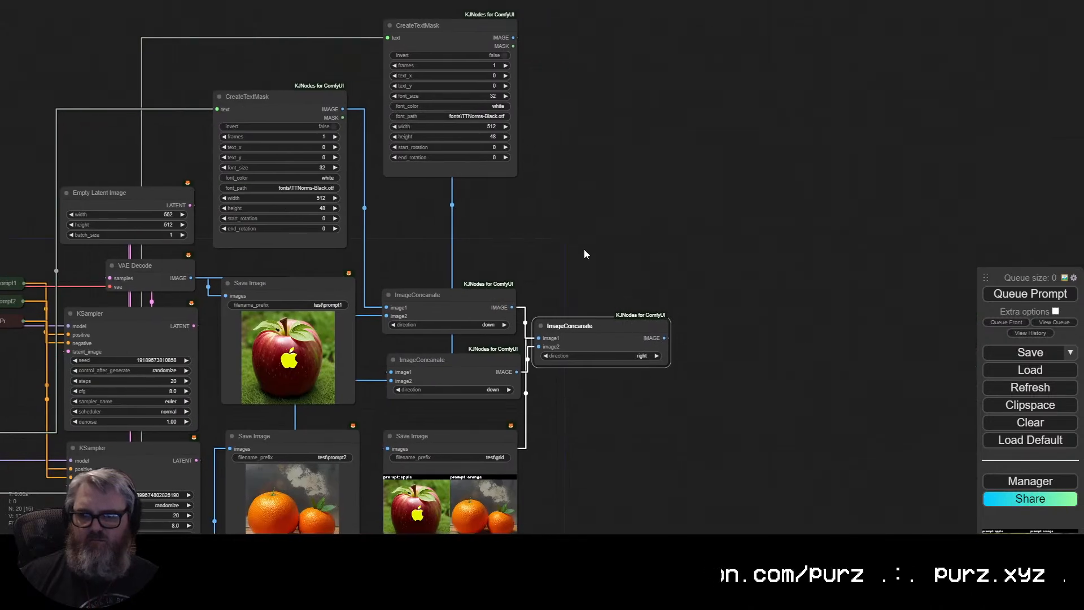
drag(460, 23, 451, 91)
drag(643, 214, 1031, 98)
scroll(859, 97, up, 1)
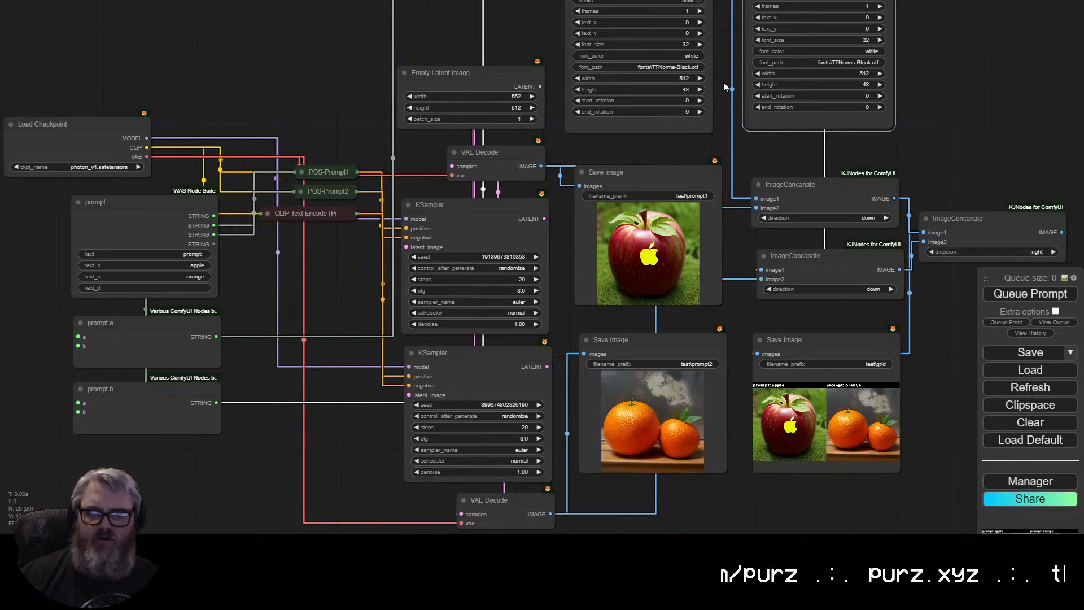
drag(681, 128, 687, 145)
drag(866, 127, 871, 157)
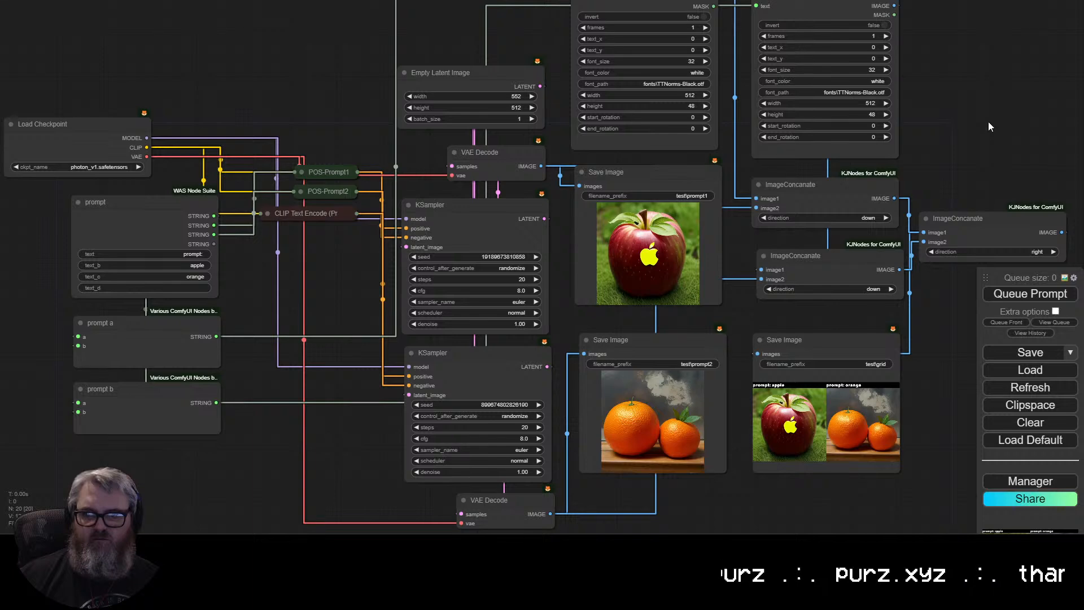
Shift the Save Image and ImageConcanate nodes together to the right, leaving space beside the KSamplers.
drag(989, 122, 993, 124)
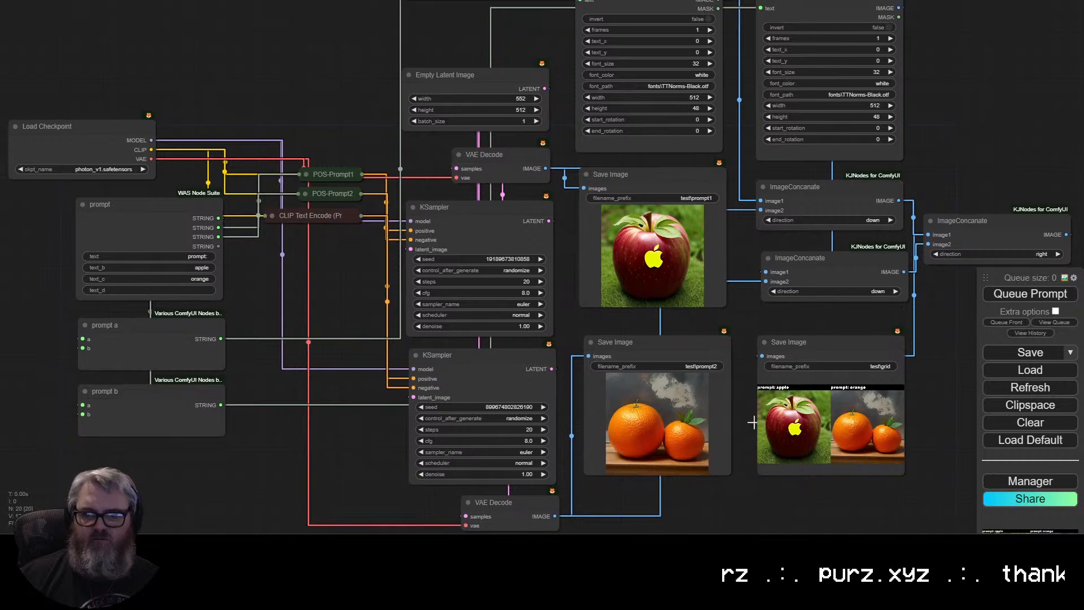
drag(669, 505, 975, 190)
drag(676, 180, 779, 181)
Place each VAE Decode node between its KSampler and Save Image node, and nudge the final ImageConcanate node.
drag(517, 156, 635, 194)
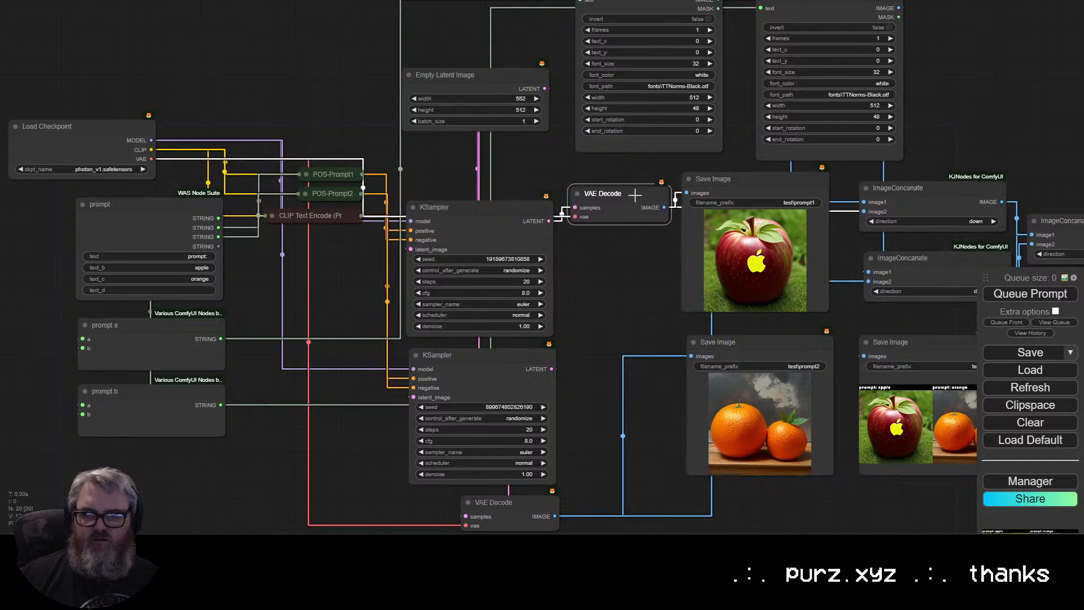
drag(503, 516, 608, 370)
drag(621, 208, 615, 214)
drag(602, 363, 604, 375)
drag(680, 463, 533, 468)
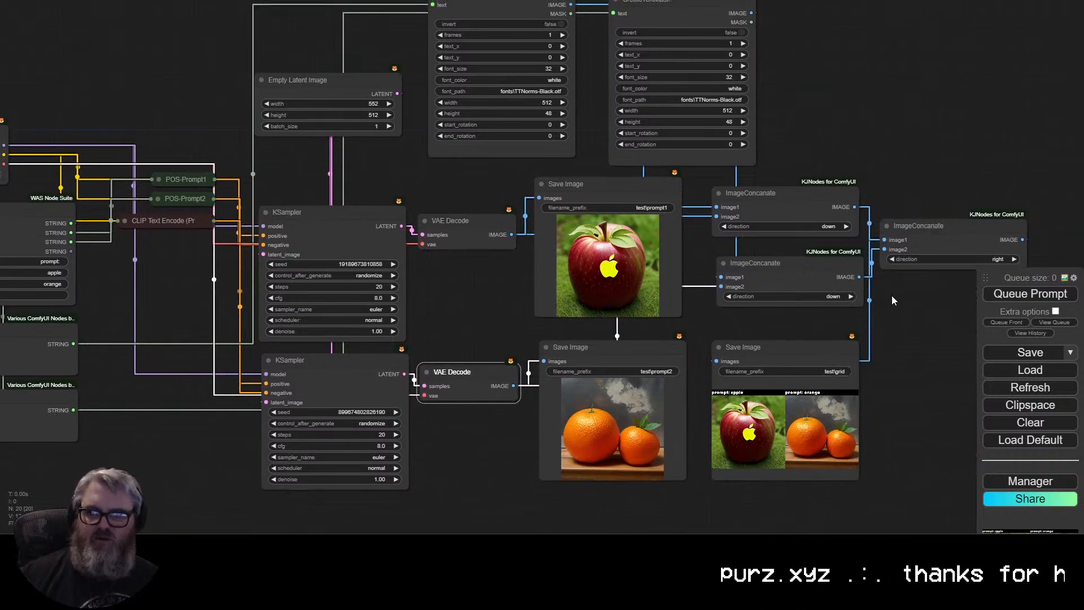
drag(946, 243, 951, 248)
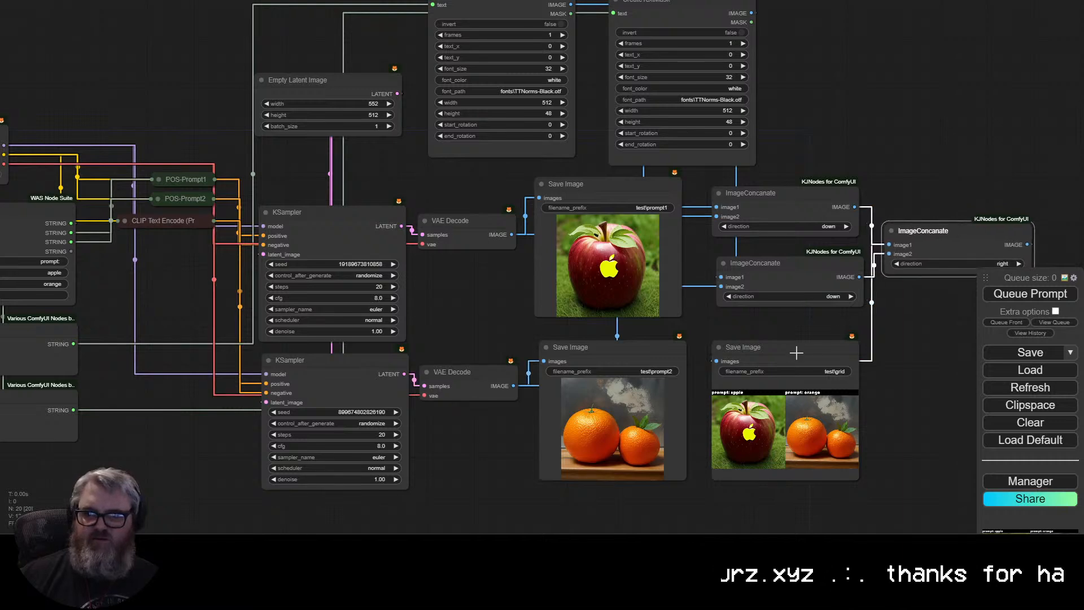
Examine the captioned apple and orange images in the test\grid Save Image preview.
scroll(578, 335, down, 1)
drag(470, 322, 555, 340)
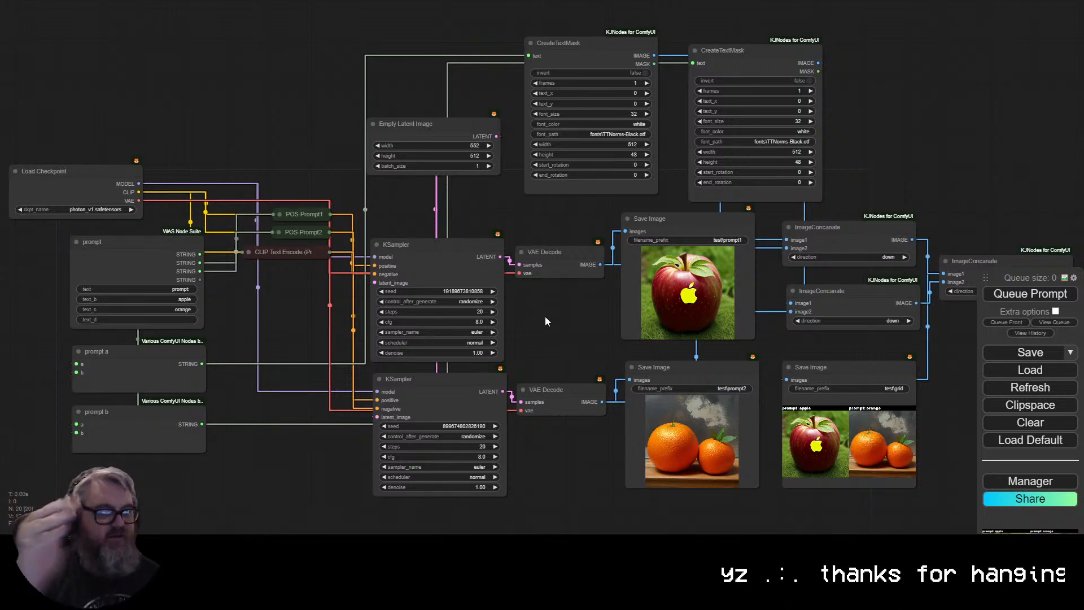
scroll(816, 459, up, 15)
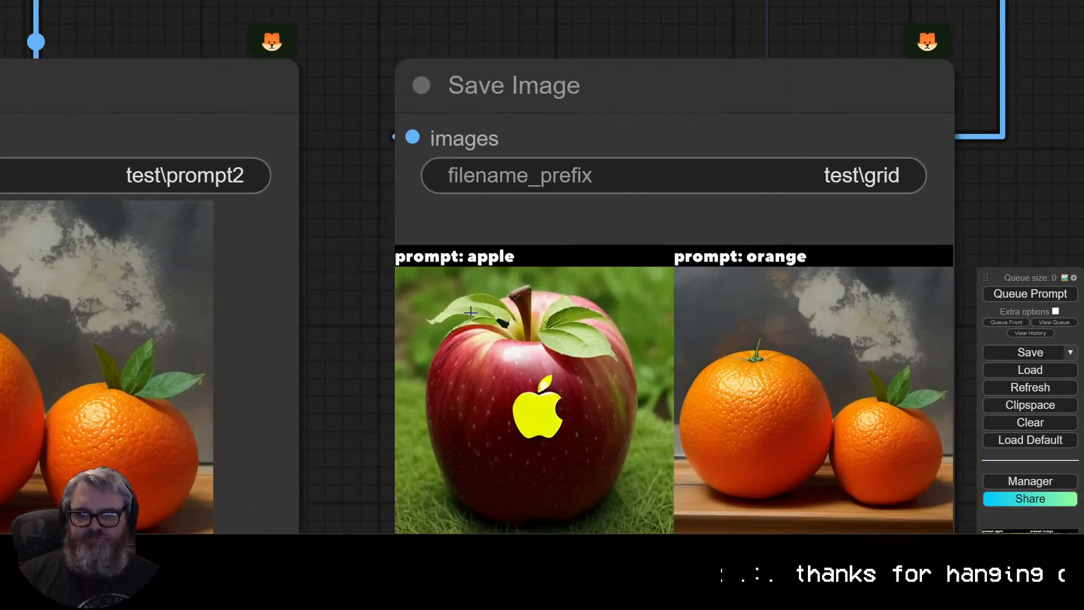
drag(373, 287, 260, 190)
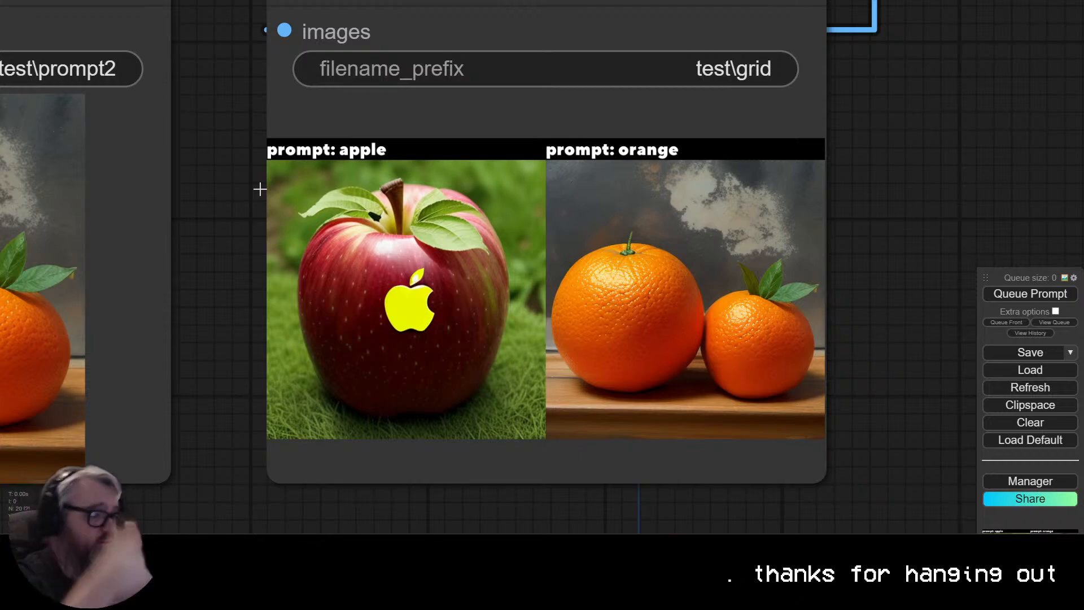
scroll(387, 103, down, 5)
Try running the workflow with the final ImageConcanate node's direction set to down.
drag(272, 102, 371, 528)
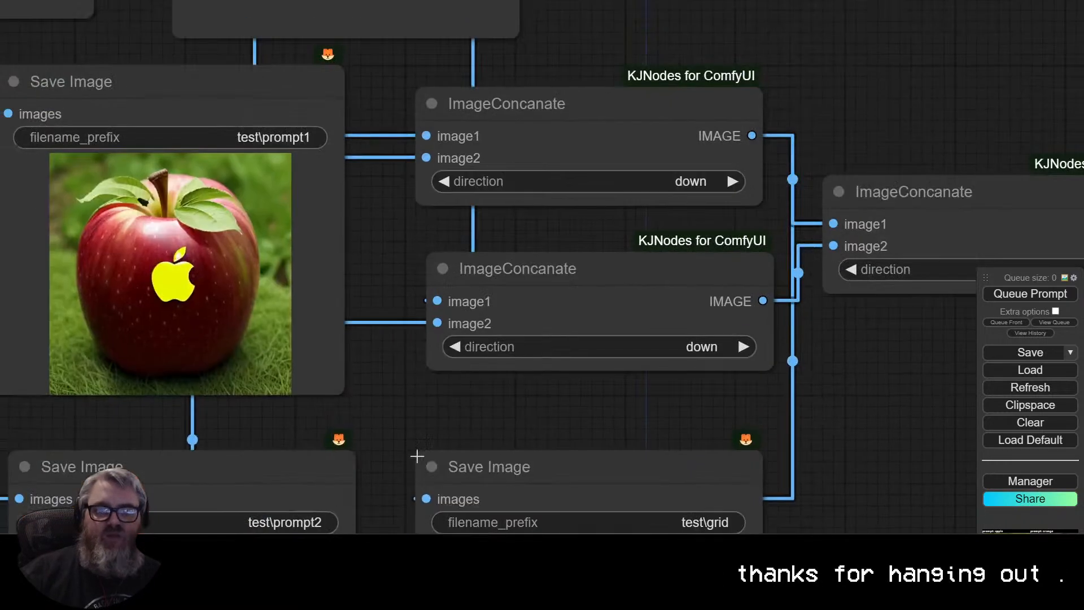
scroll(418, 426, down, 2)
drag(894, 389, 756, 375)
click(838, 281)
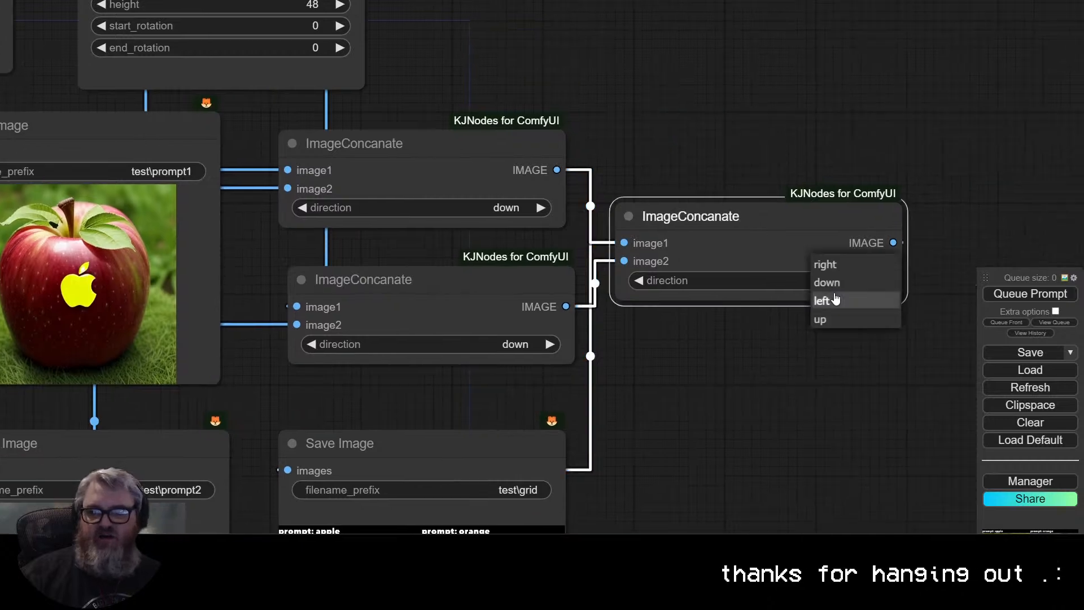
click(847, 281)
drag(818, 486, 770, 231)
scroll(748, 271, down, 4)
drag(633, 400, 784, 412)
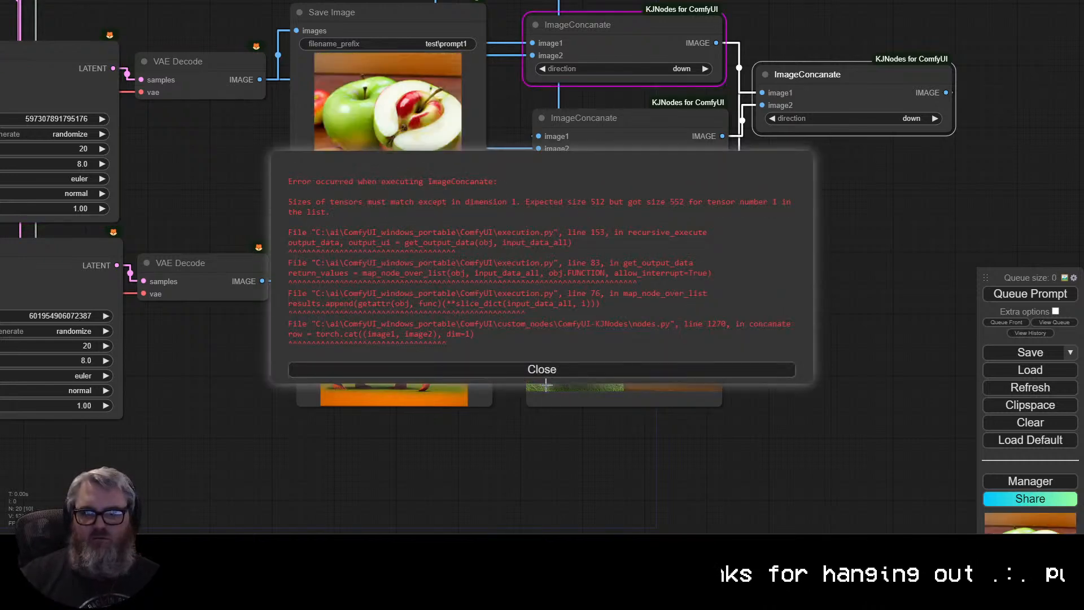
click(482, 372)
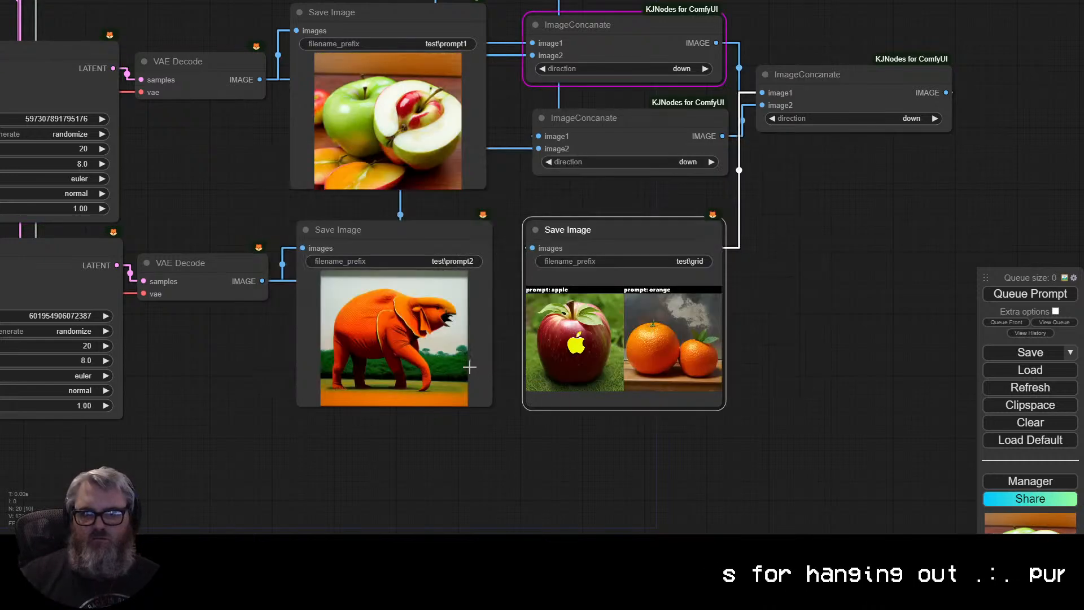
Set the final ImageConcanate node's direction to right and run the workflow again.
drag(831, 249, 756, 400)
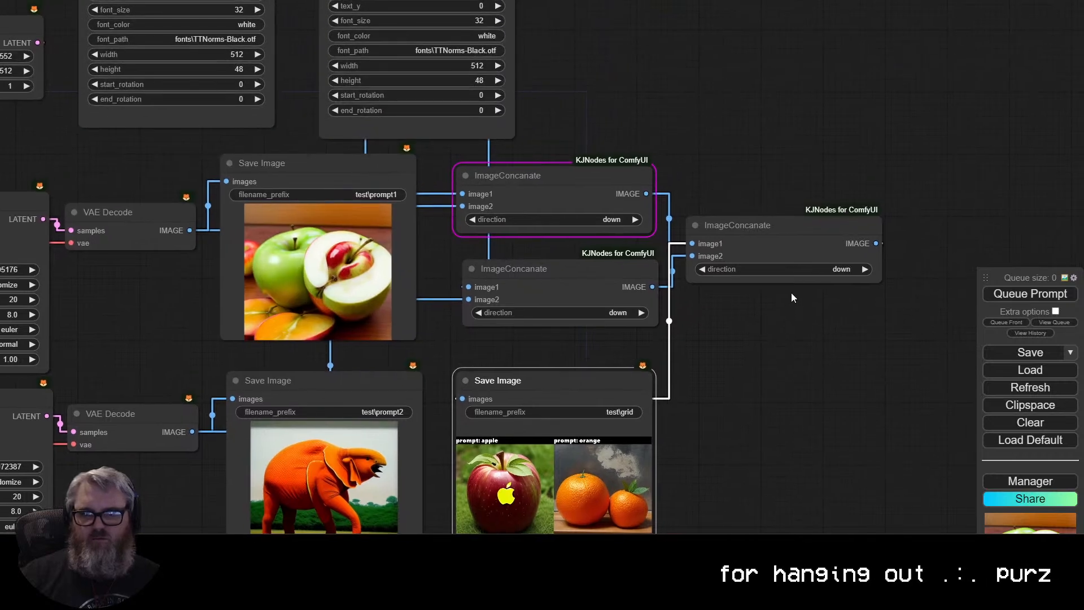
click(797, 269)
click(814, 271)
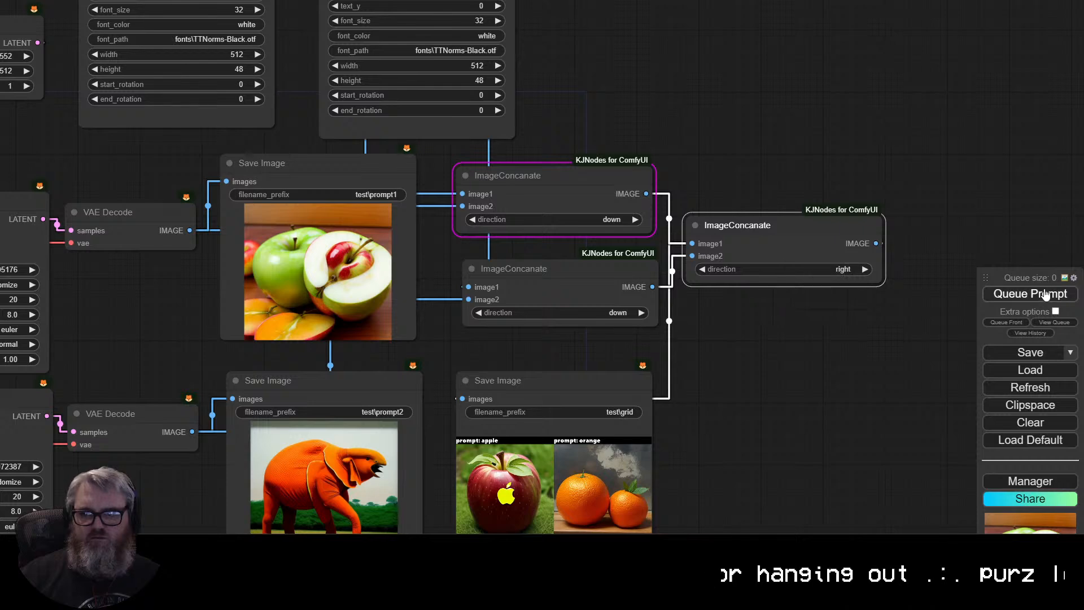
click(663, 368)
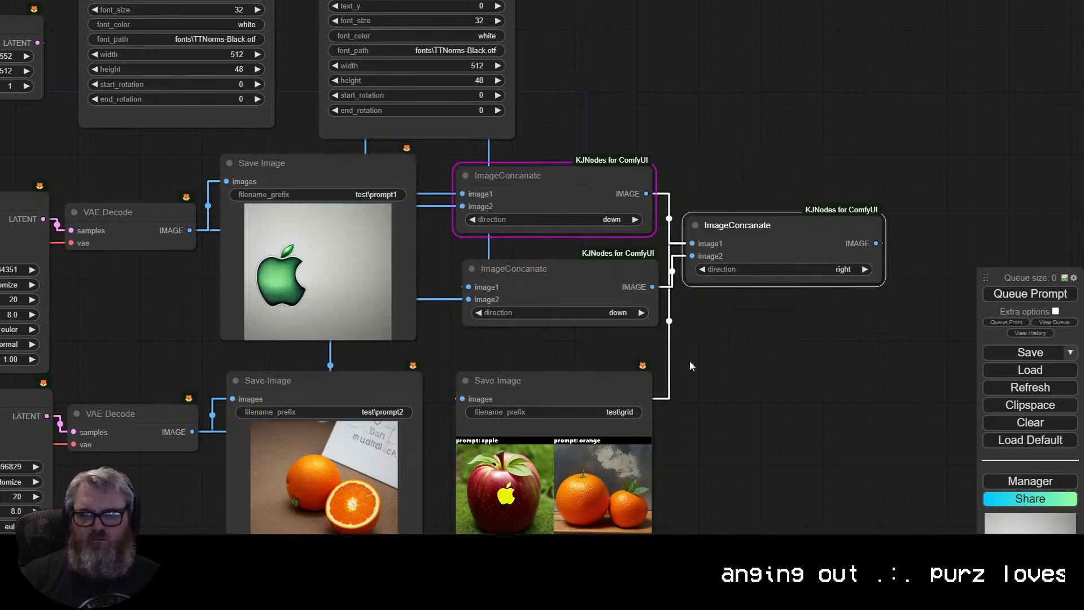
Move all three ImageConcanate nodes farther right, clear of the text mask and Save Image nodes.
drag(691, 365, 702, 363)
scroll(743, 324, down, 1)
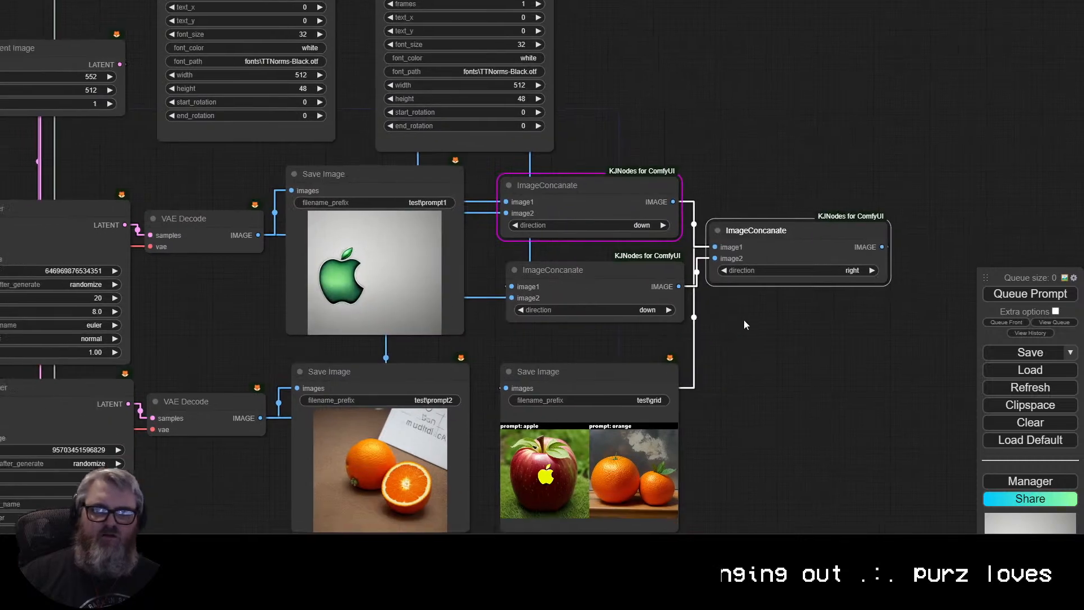
drag(743, 324, 988, 293)
scroll(683, 328, down, 2)
drag(945, 355, 728, 396)
mouse_move(302, 34)
mouse_down()
mouse_move(220, 58)
mouse_move(294, 37)
mouse_up()
scroll(679, 225, down, 3)
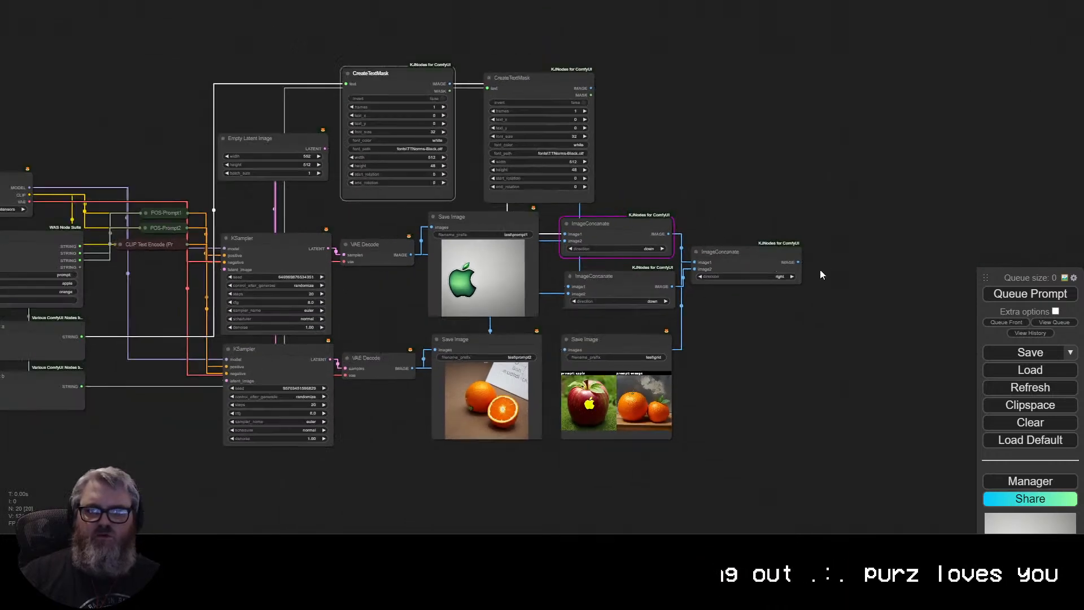
click(750, 245)
drag(778, 248, 912, 232)
drag(613, 226, 741, 137)
drag(605, 279, 730, 191)
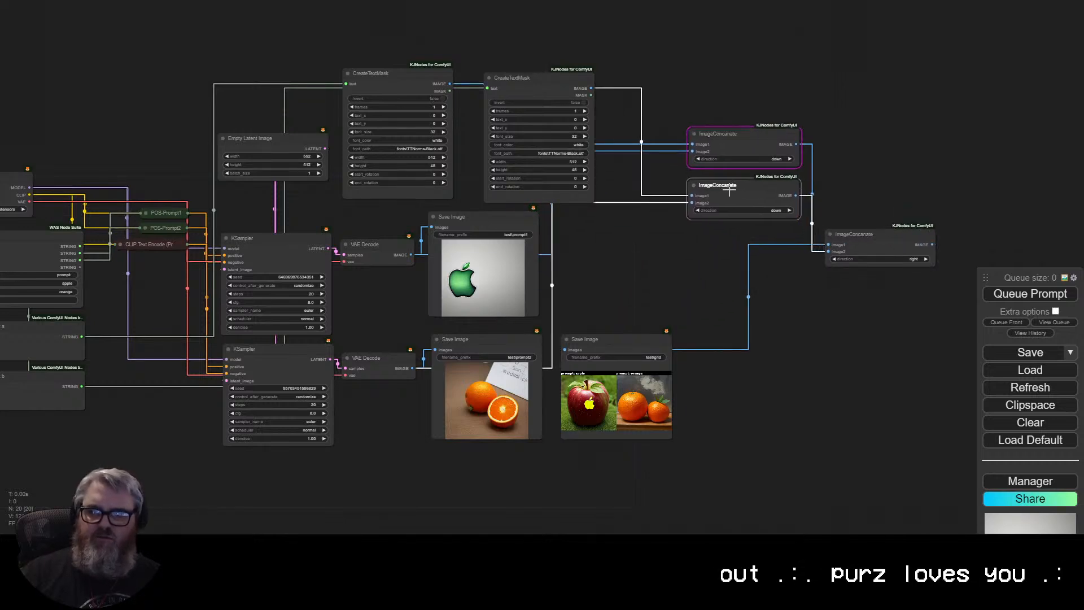
drag(827, 233, 897, 234)
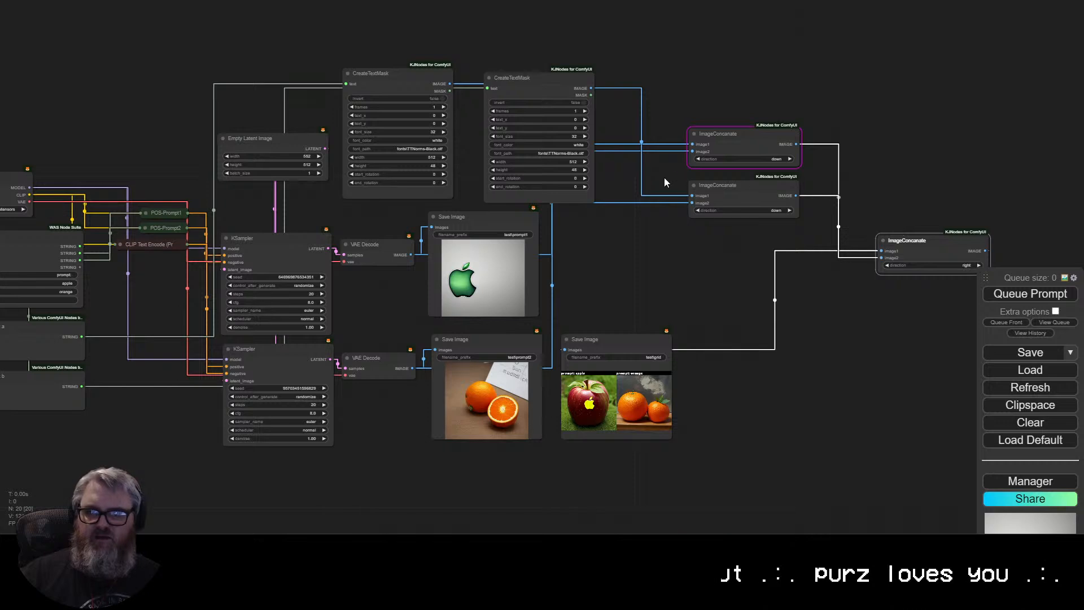
Place the first CreateTextMask node directly above the second one so they form a vertical stack.
drag(418, 71, 548, 0)
drag(721, 89, 696, 319)
drag(503, 187, 515, 151)
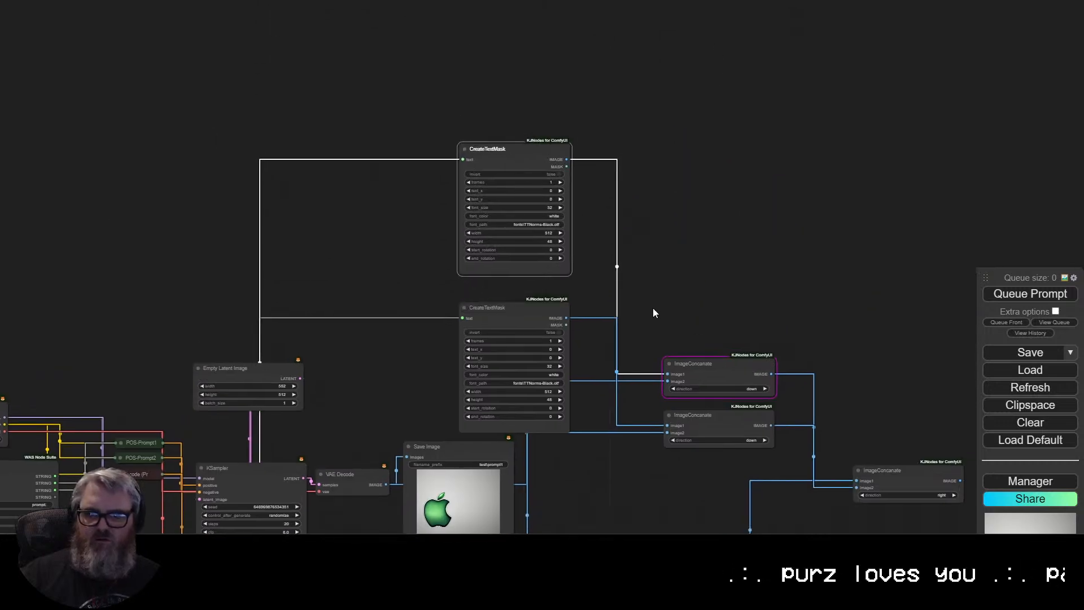
Raise the three ImageConcanate nodes beside the stacked CreateTextMask nodes, with the final one to the right.
click(711, 358)
drag(711, 358, 700, 260)
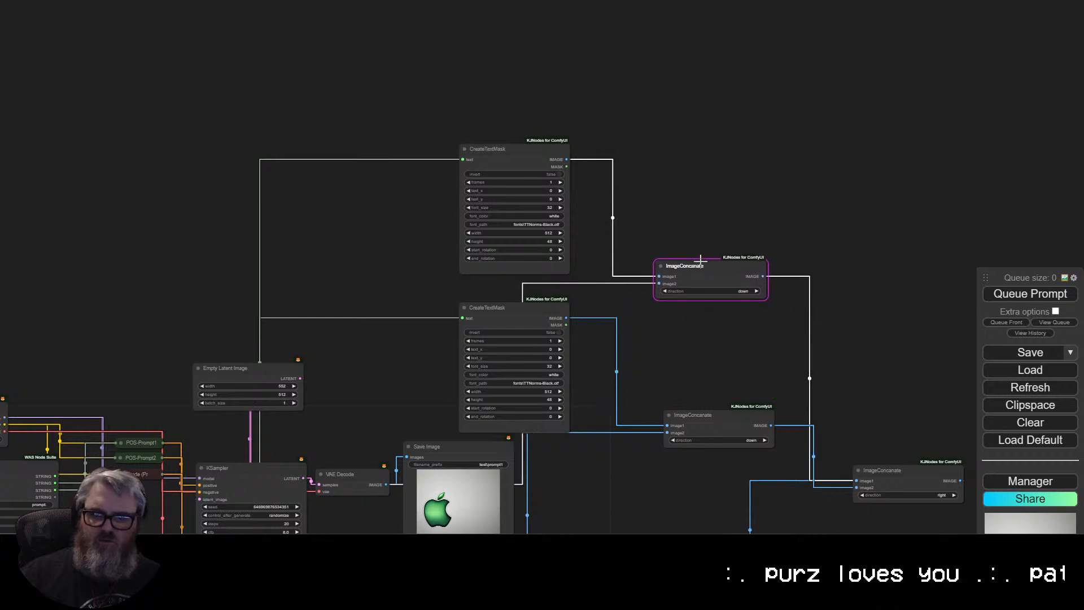
drag(716, 416, 703, 334)
drag(899, 478, 851, 300)
Move the test\grid Save Image node to the right of the final ImageConcanate, and nudge the lower CreateTextMask upward.
scroll(839, 434, down, 2)
drag(813, 414, 580, 179)
drag(413, 316, 774, 97)
drag(501, 219, 641, 425)
scroll(621, 316, up, 5)
drag(426, 253, 426, 241)
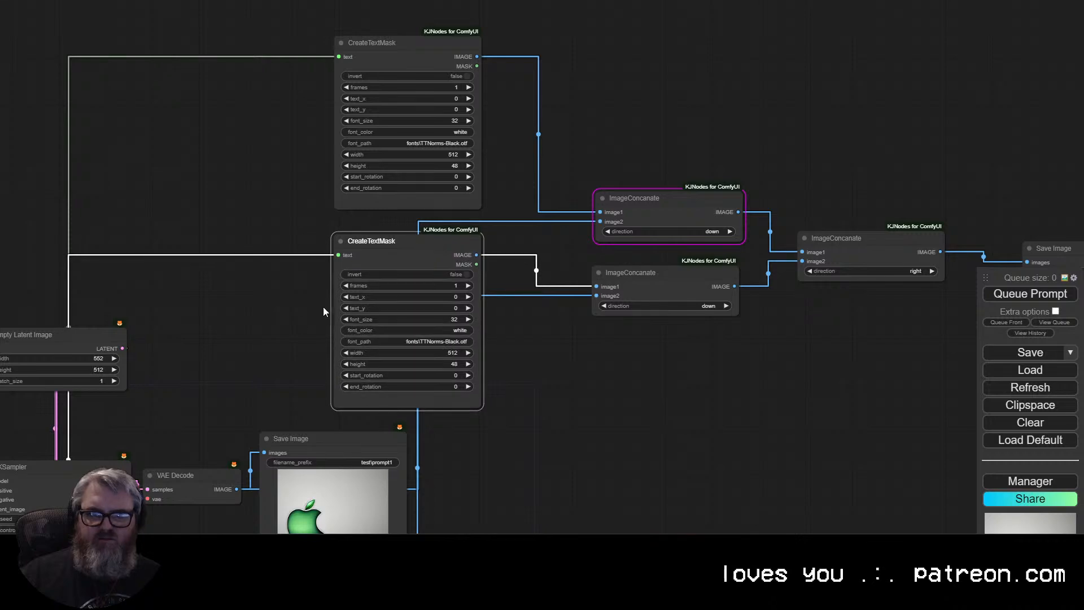
Set the Empty Latent Image width to 512 and move the node down, just above the first KSampler.
drag(203, 390, 435, 177)
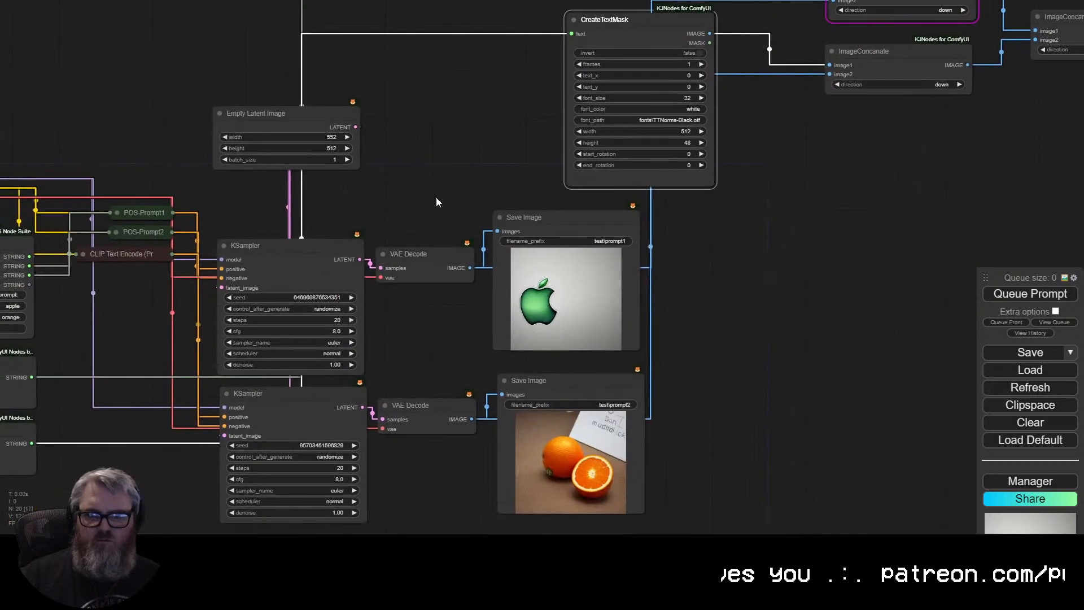
drag(404, 230, 733, 249)
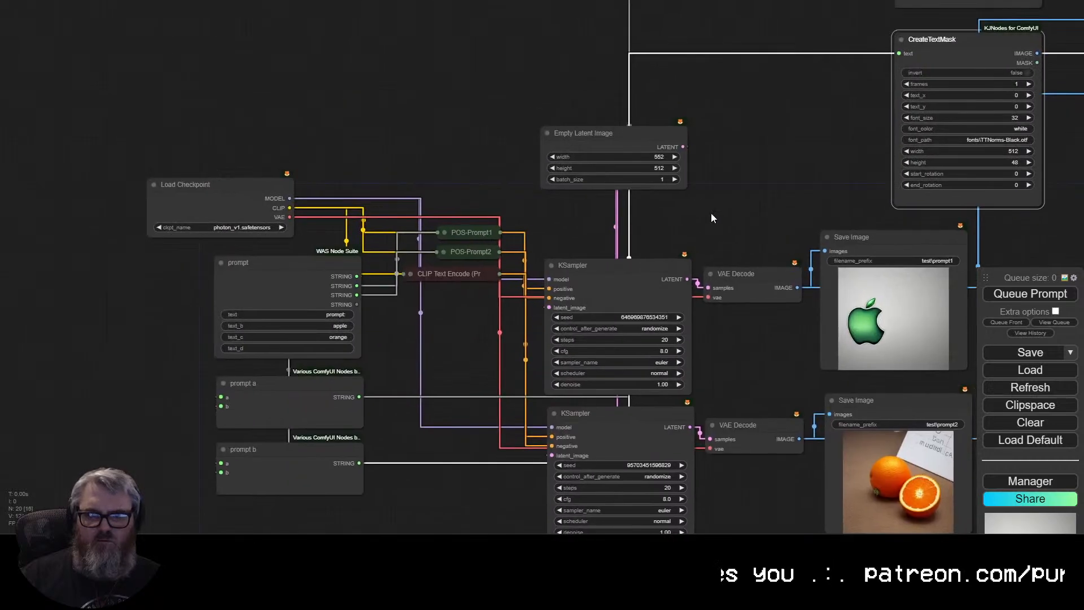
click(660, 156)
key(BackSpace)
key(BackSpace)
key(BackSpace)
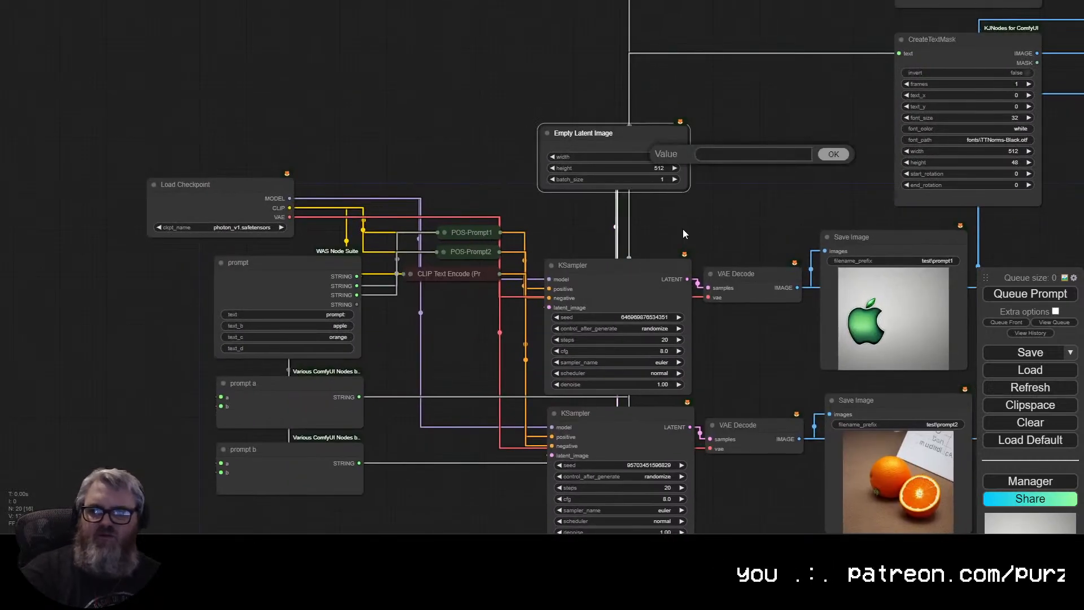
text(512)
key(Return)
drag(644, 133, 647, 178)
Set the final ImageConcanate node's direction to down and queue the prompt.
drag(801, 235, 452, 142)
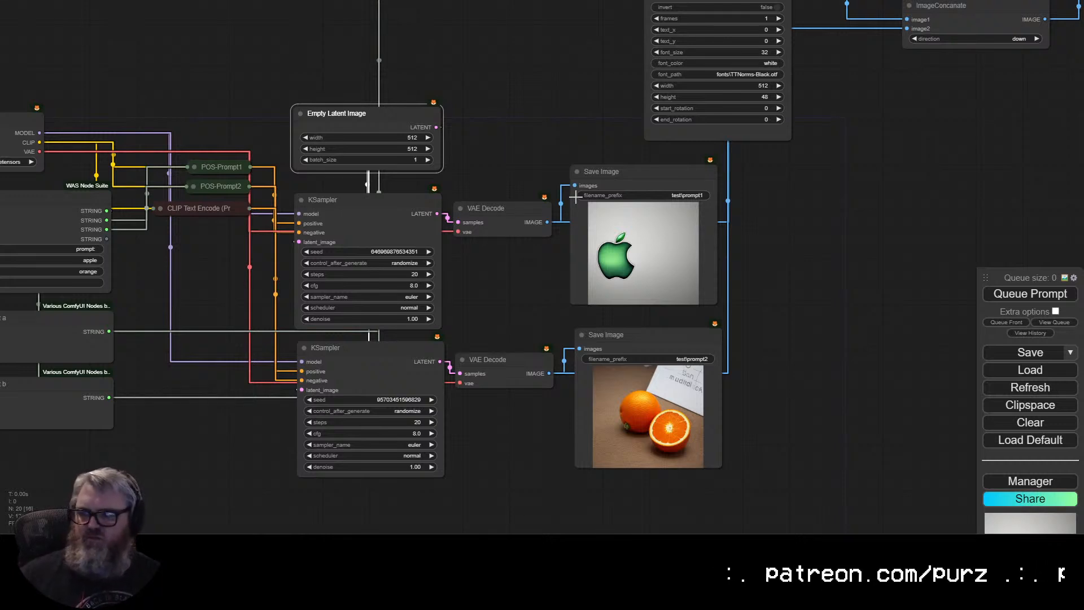
drag(824, 286, 587, 310)
scroll(497, 313, up, 12)
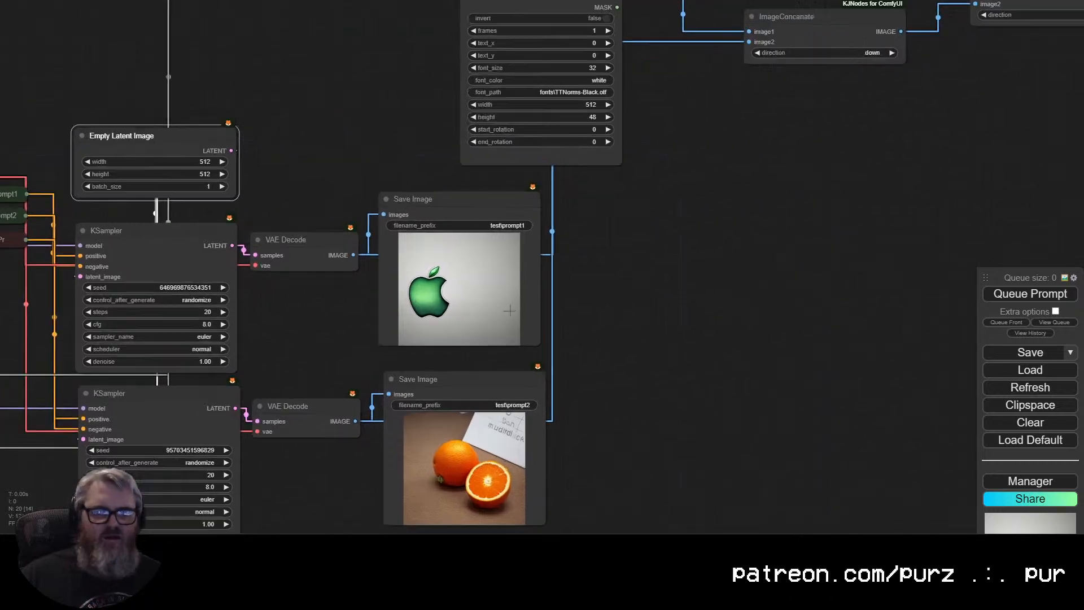
scroll(706, 204, down, 9)
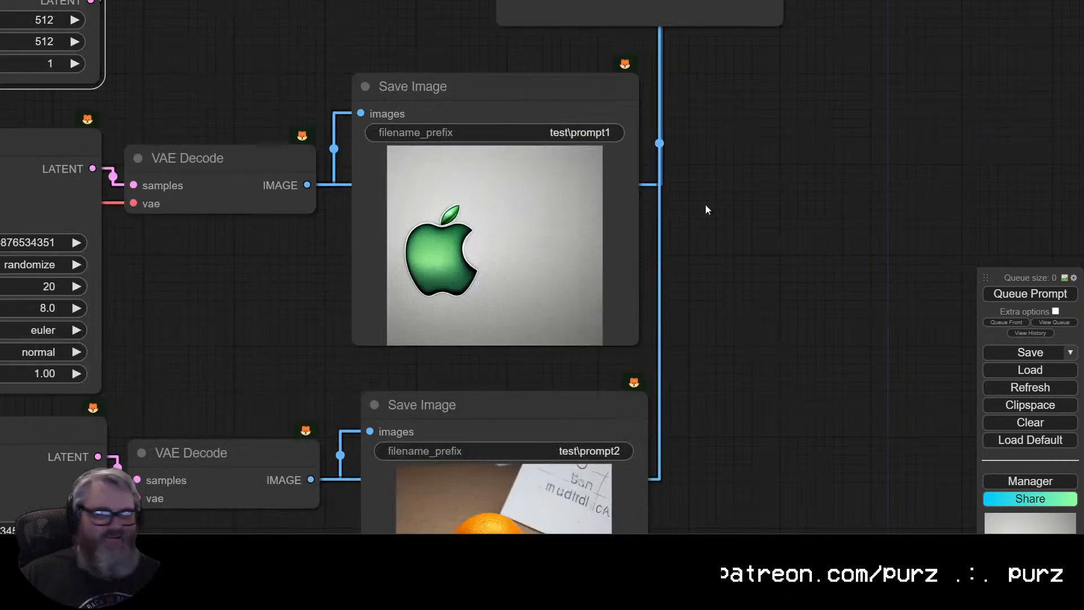
drag(745, 177, 396, 438)
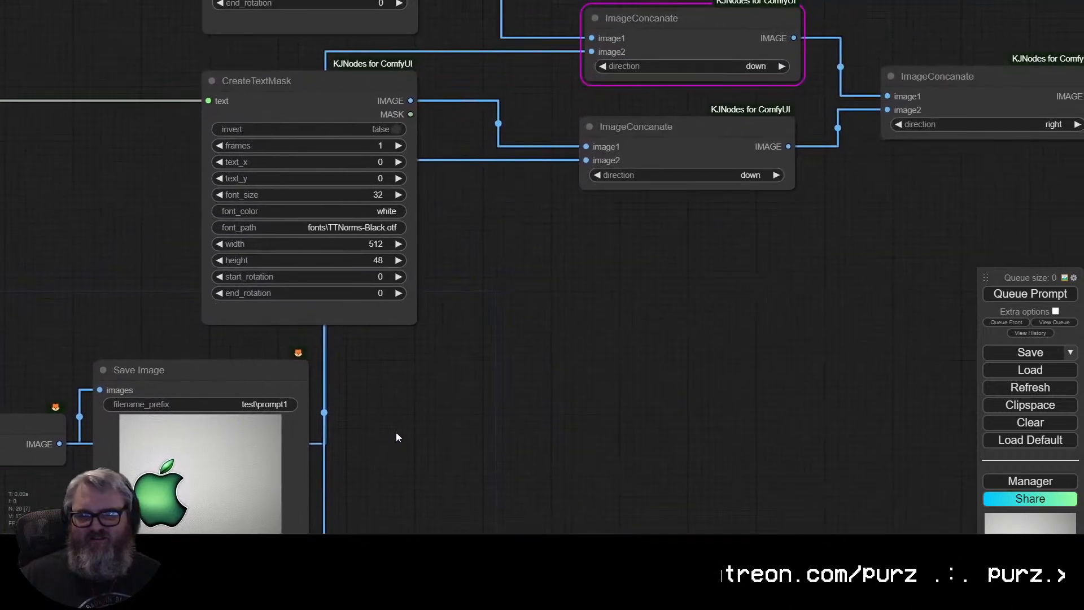
click(1037, 123)
click(1040, 136)
click(1030, 295)
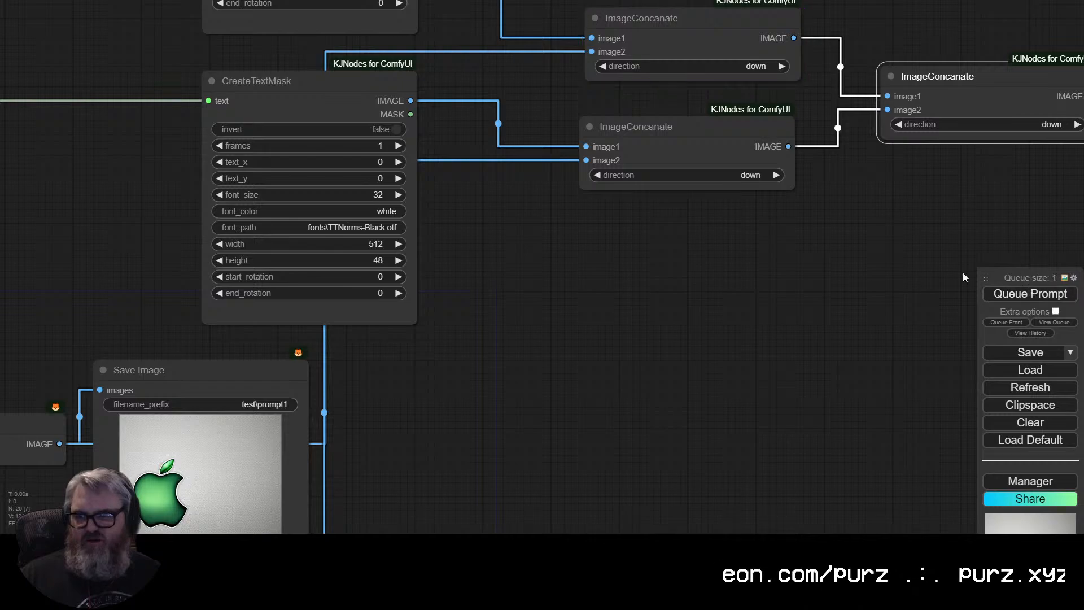
Place the test\grid Save Image node to the right of the other two Save Image nodes and make it taller and narrower.
scroll(931, 249, down, 1)
drag(927, 247, 511, 245)
drag(851, 114, 173, 453)
drag(319, 403, 825, 113)
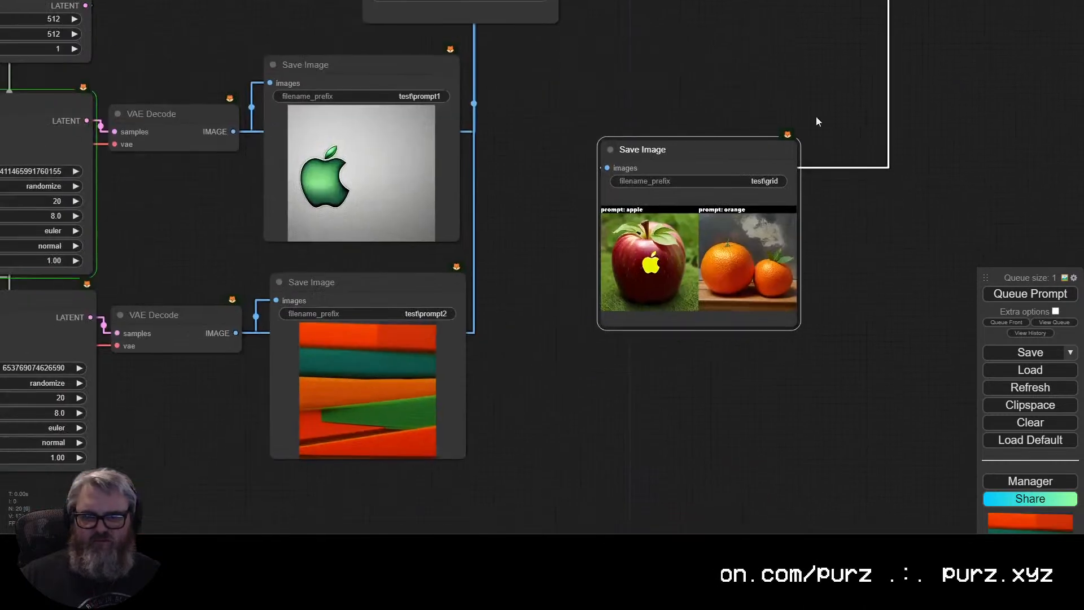
drag(698, 152, 584, 66)
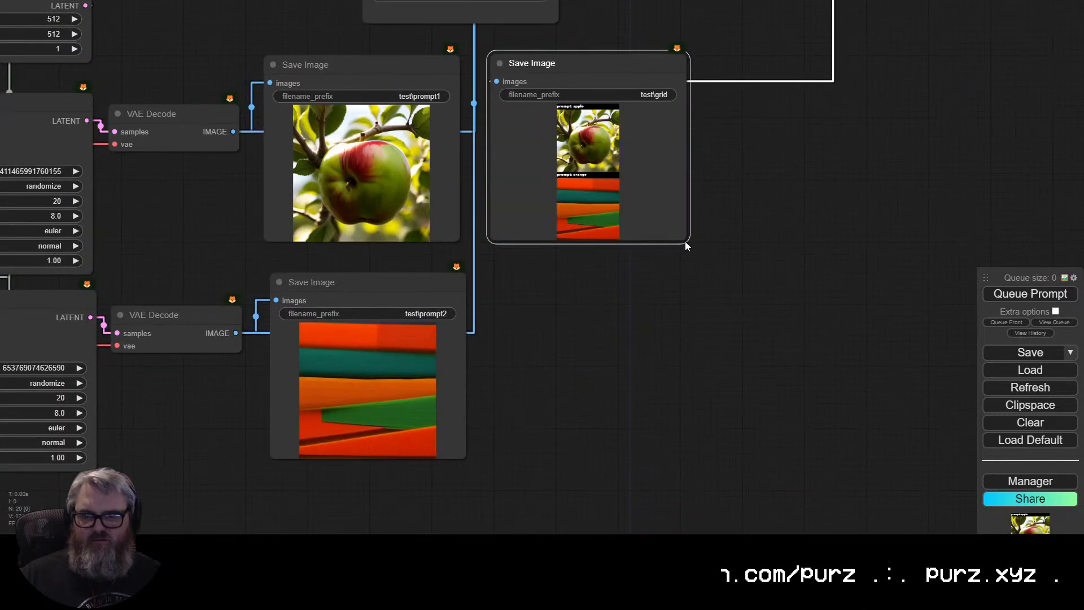
drag(686, 244, 660, 463)
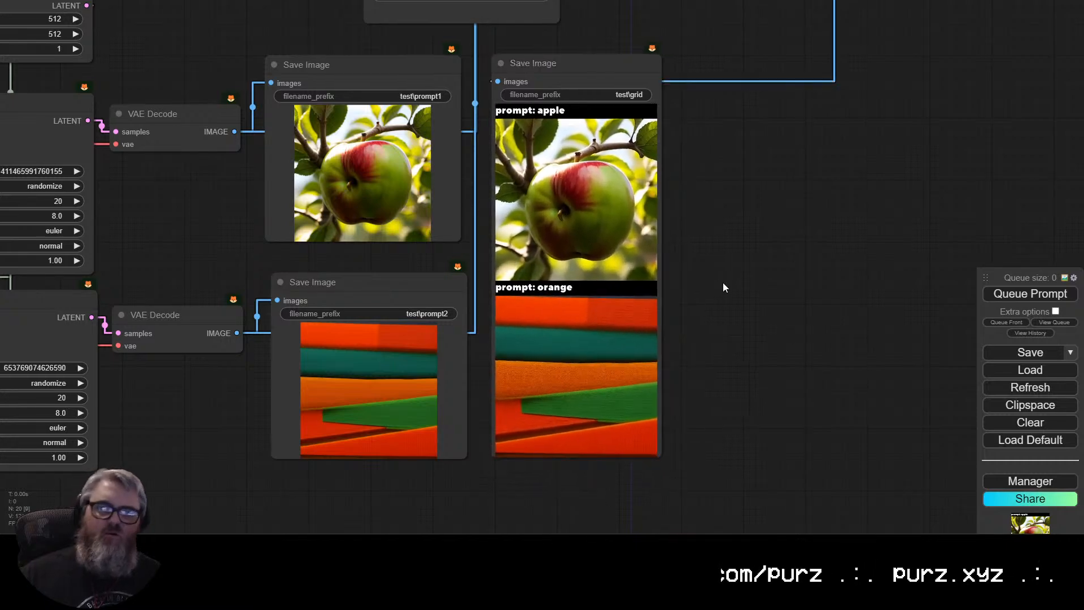
Examine the stacked apple and orange grid, and nudge the test\prompt1 Save Image node slightly downward.
scroll(757, 290, up, 3)
drag(758, 291, 828, 272)
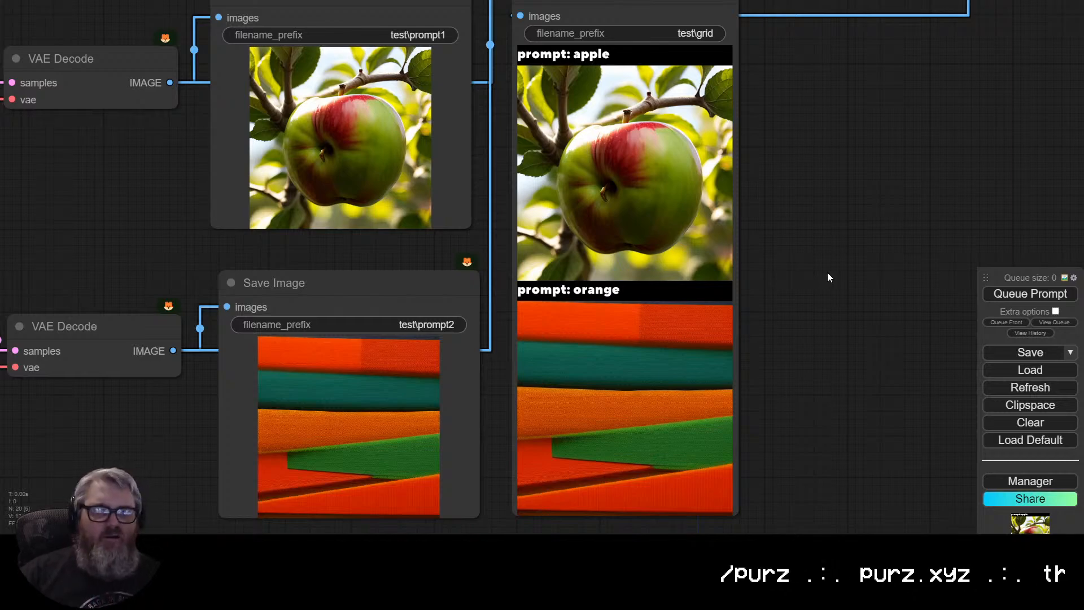
scroll(847, 113, down, 3)
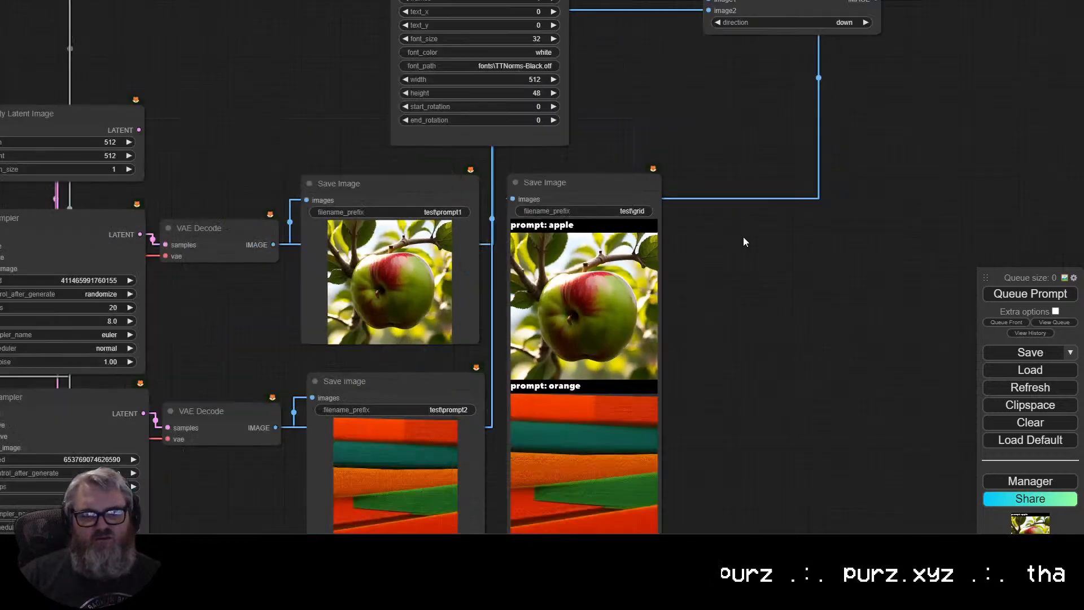
drag(743, 241, 693, 240)
drag(339, 184, 346, 192)
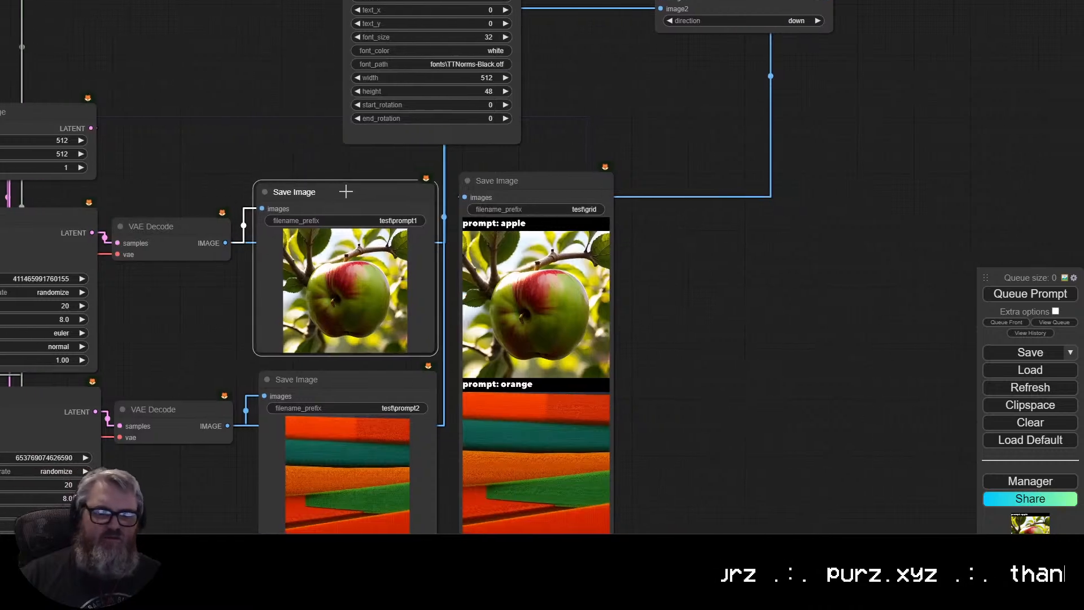
Delete both CreateTextMask nodes, all three ImageConcanate nodes and all three Save Image nodes together.
drag(642, 249, 639, 183)
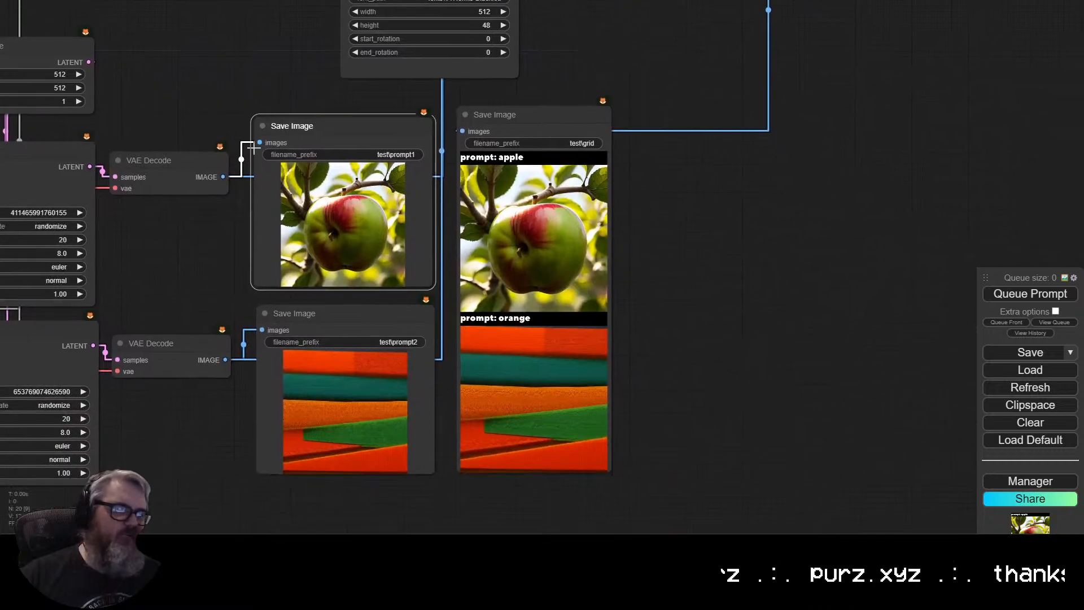
scroll(661, 288, down, 3)
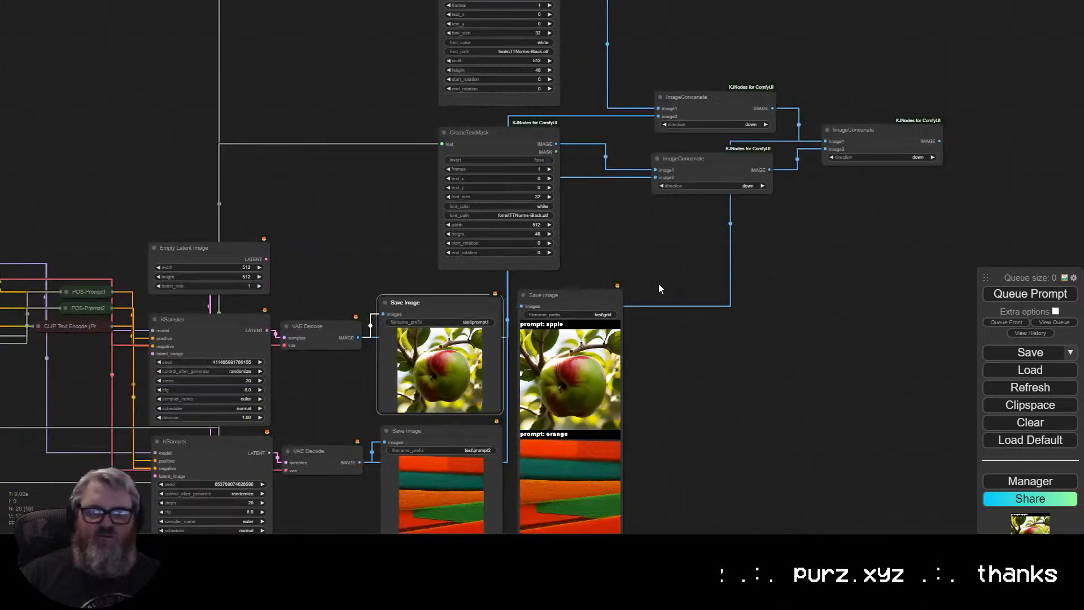
drag(660, 288, 538, 324)
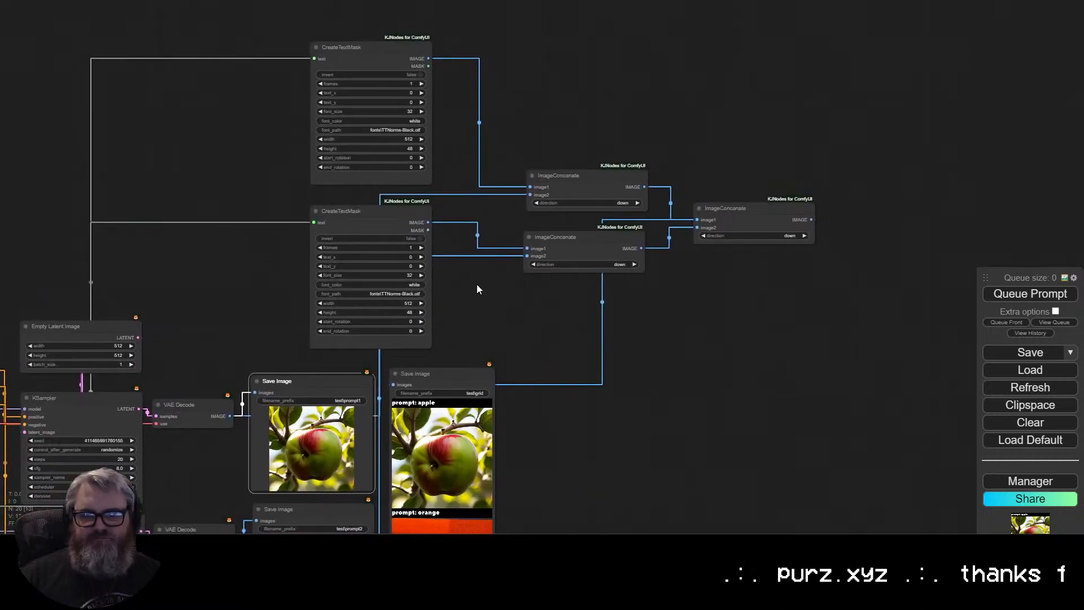
drag(477, 286, 653, 269)
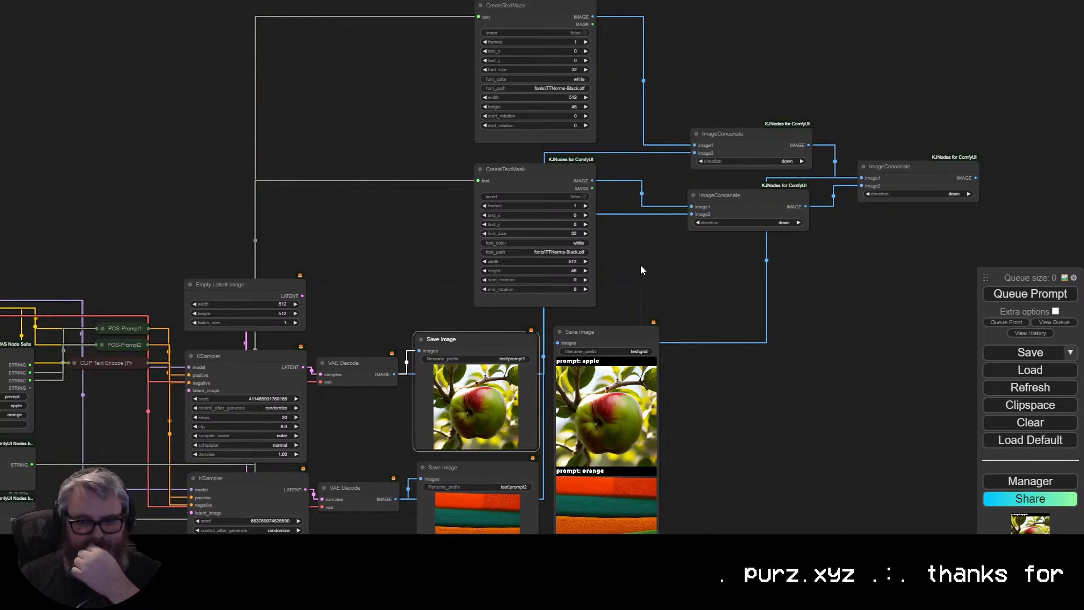
drag(706, 380, 728, 228)
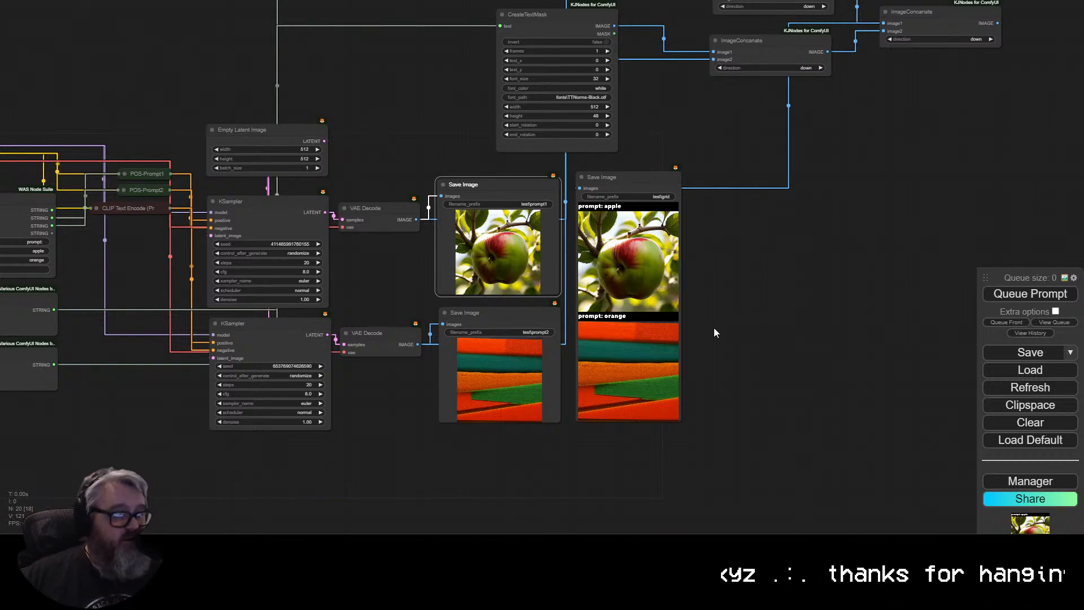
scroll(713, 328, down, 4)
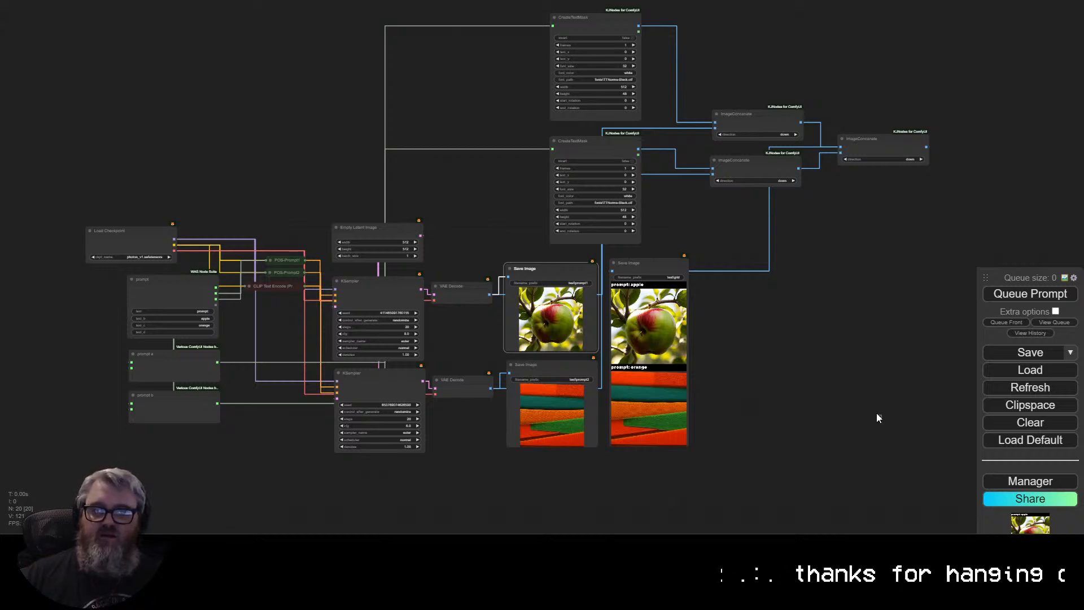
drag(881, 419, 516, 23)
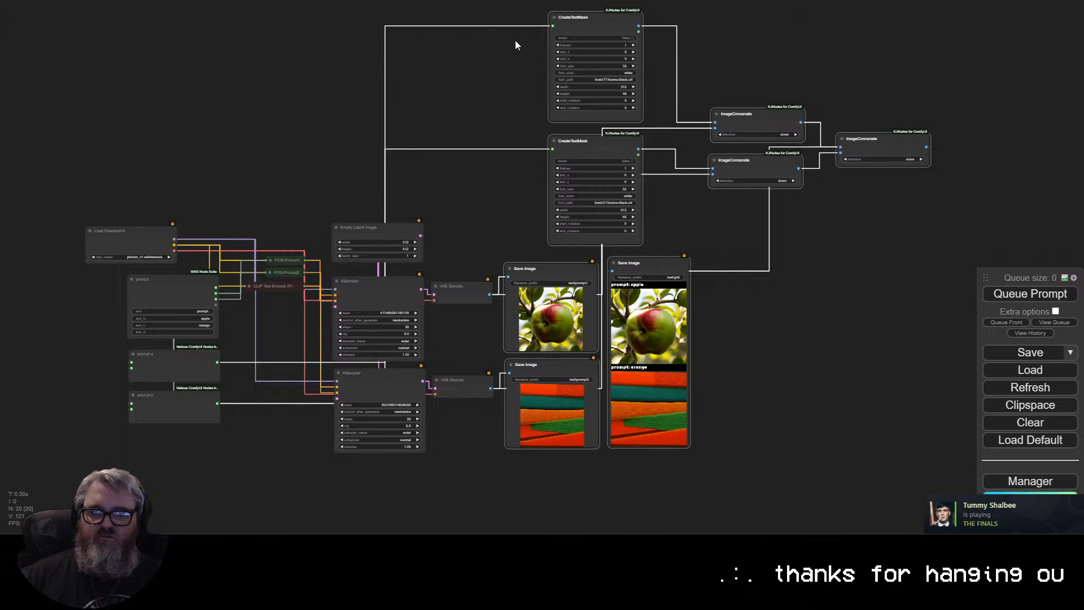
key(Delete)
Delete the prompt b, prompt a, prompt and POS-Prompt2 nodes.
click(187, 401)
key(Delete)
click(184, 365)
key(Delete)
click(178, 294)
key(Delete)
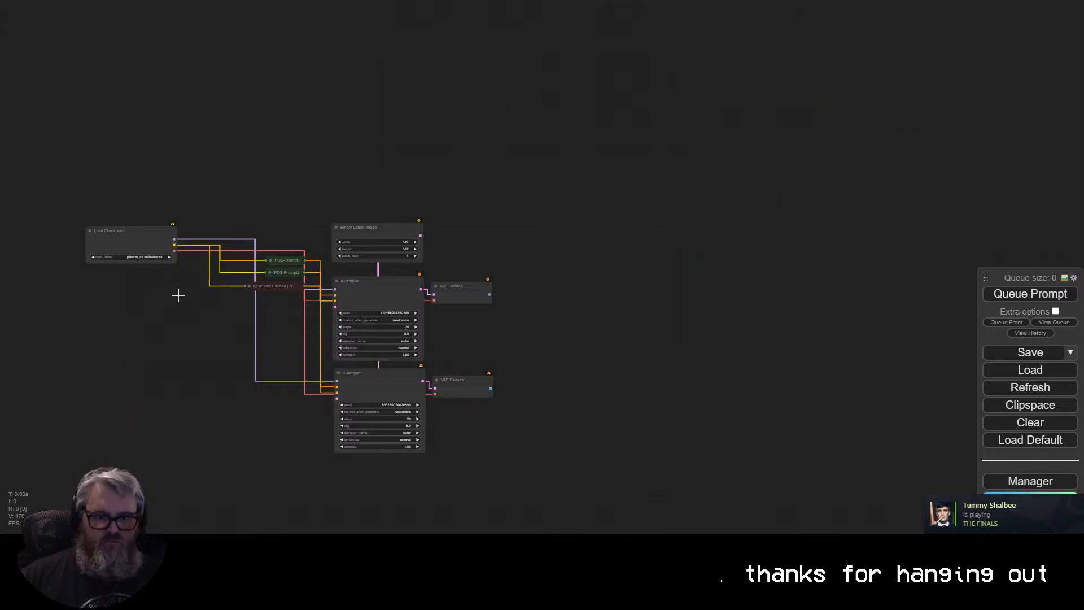
click(285, 272)
key(Delete)
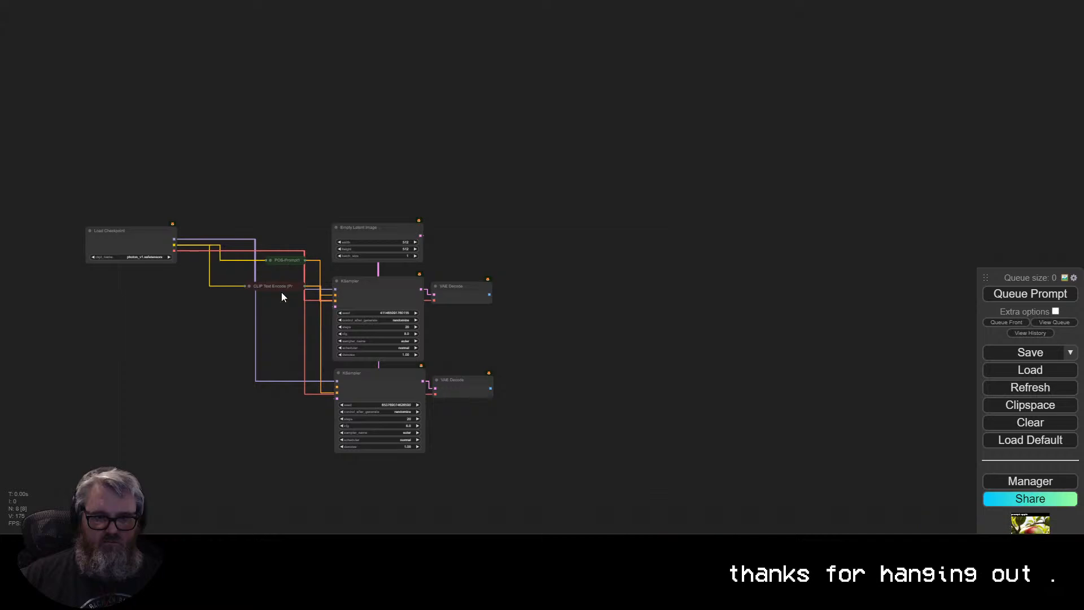
Expand and stack POS-Prompt1 above the negative CLIP Text Encode beside Load Checkpoint, and convert POS-Prompt1's text input back to a widget.
drag(284, 258, 267, 244)
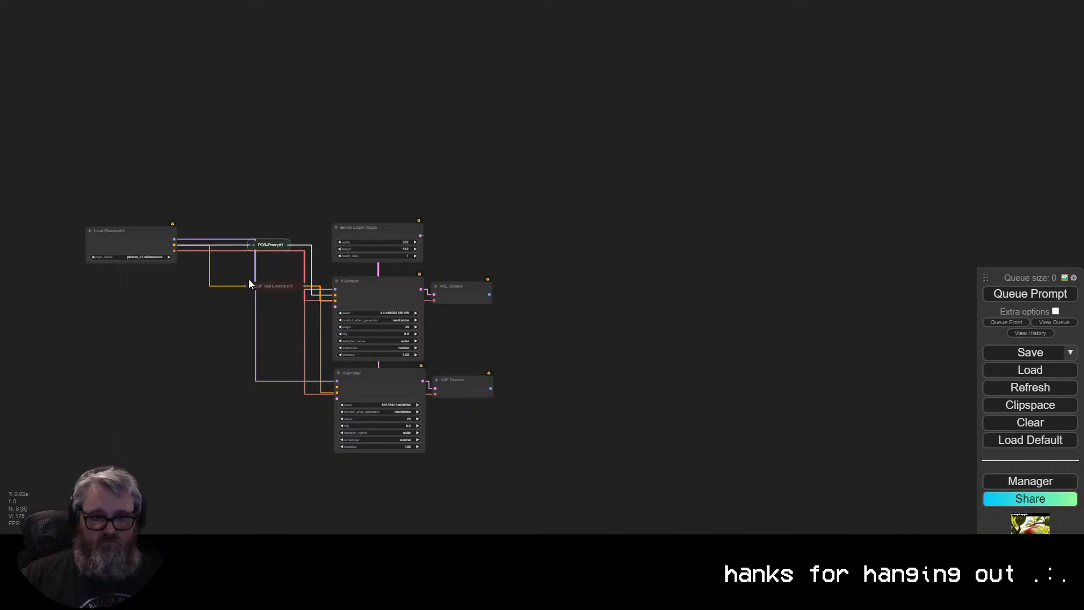
click(249, 286)
drag(256, 286, 215, 294)
click(254, 244)
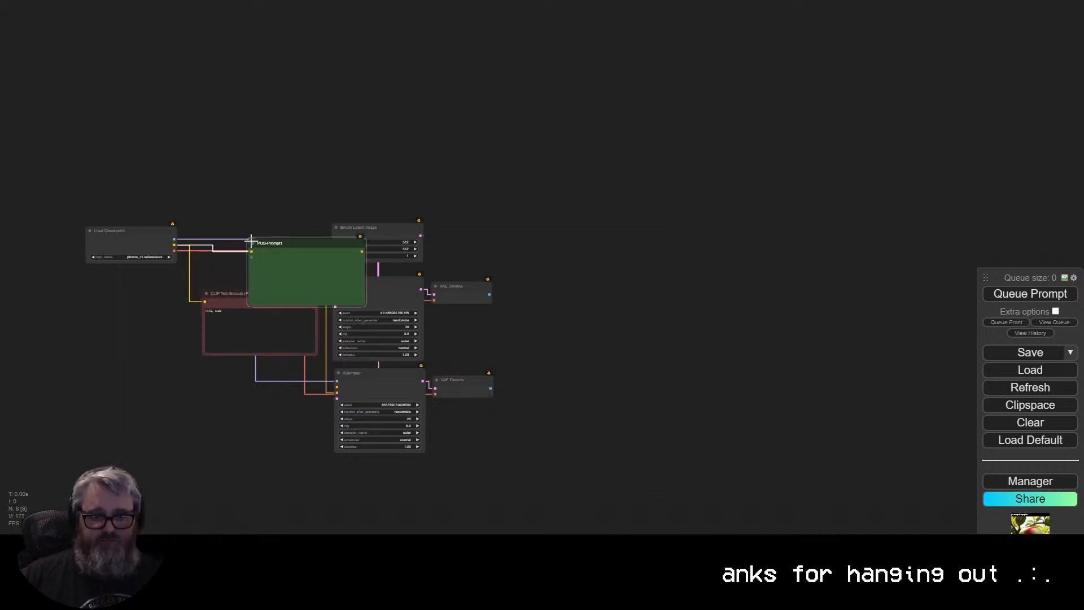
drag(271, 247, 222, 222)
scroll(159, 328, up, 10)
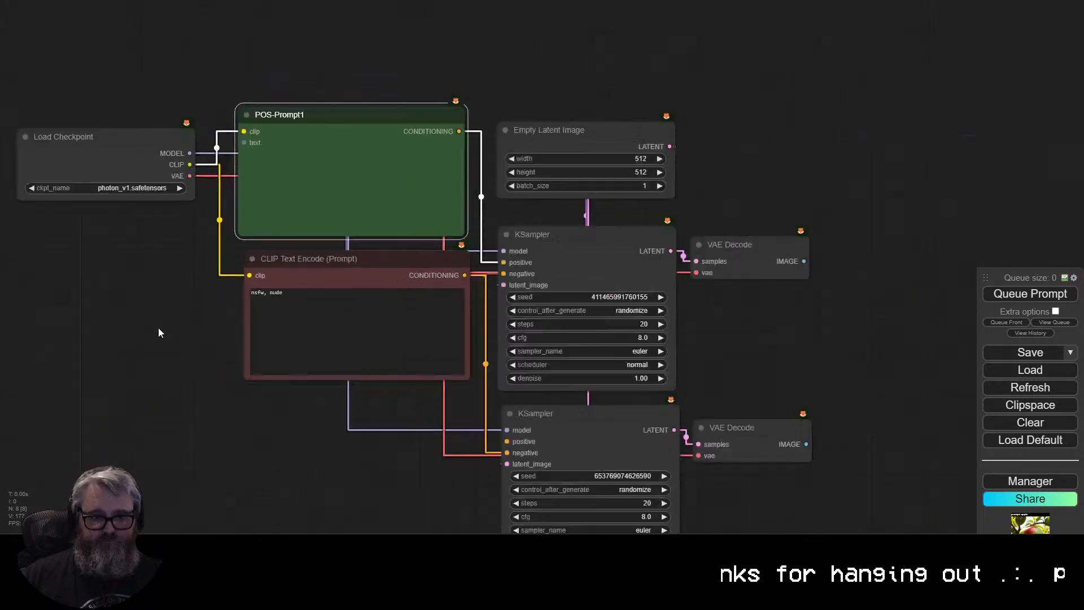
right_click(368, 115)
click(398, 327)
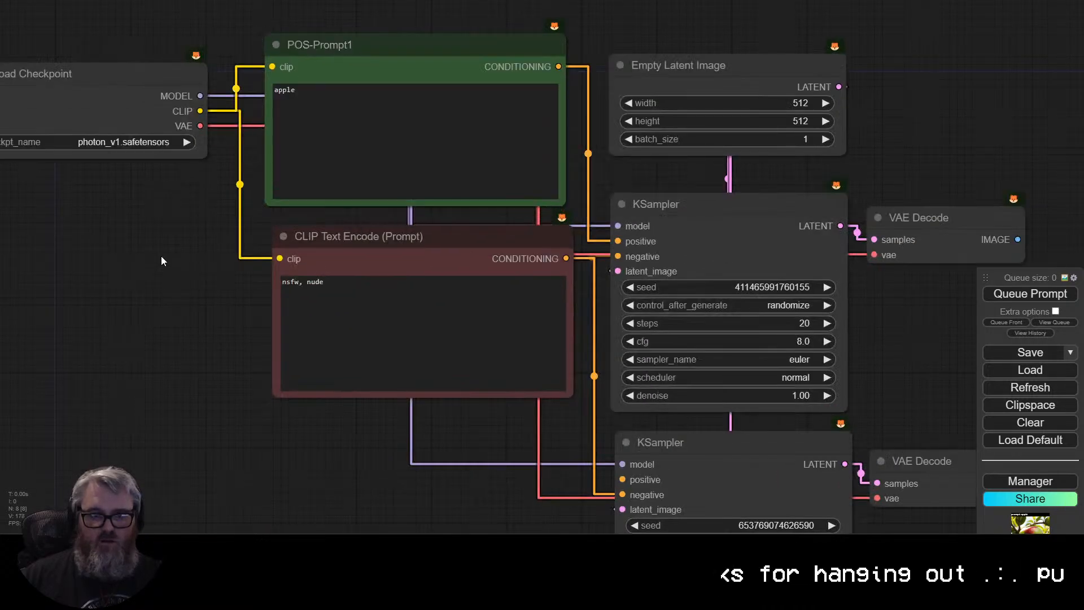
Raise the Load Checkpoint node above the level of the prompt nodes and nudge the Empty Latent Image node into line.
drag(118, 115, 272, 89)
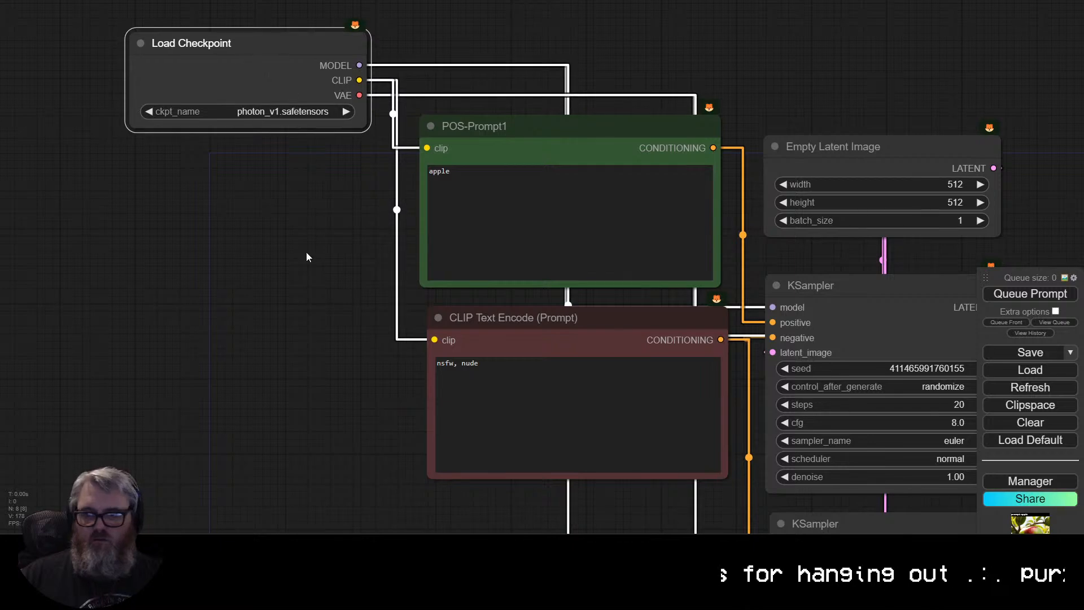
drag(306, 252, 60, 293)
drag(634, 191, 629, 198)
drag(952, 245, 902, 111)
Delete the second VAE Decode node and the second KSampler.
scroll(903, 116, down, 4)
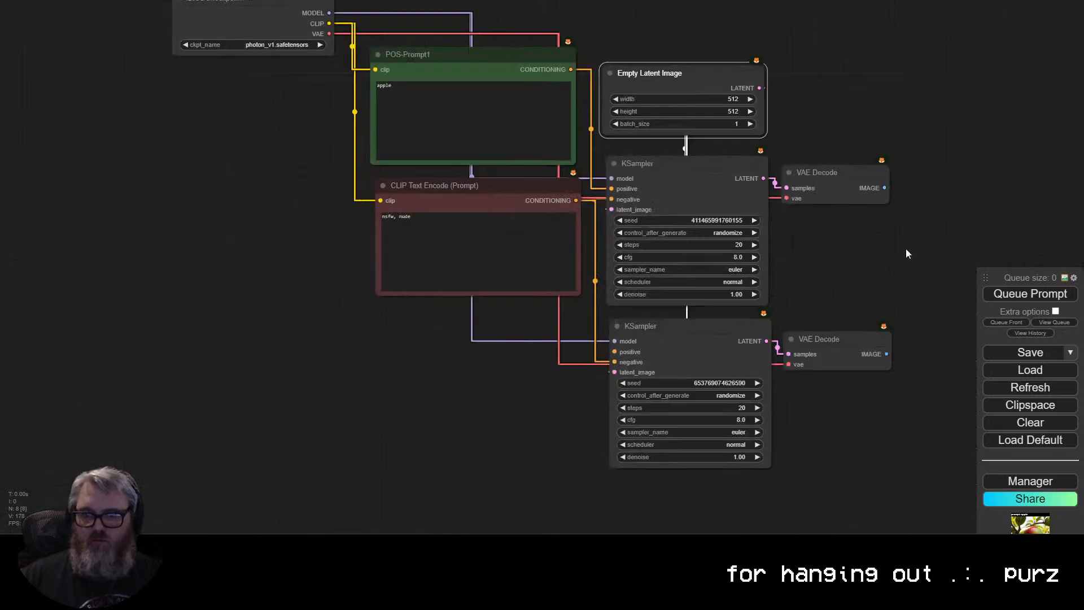
click(858, 357)
key(Delete)
click(710, 358)
key(Delete)
Add a Video Combine (VHS) node fed by the VAE Decode image output, and place it just right of VAE Decode.
drag(857, 267, 743, 422)
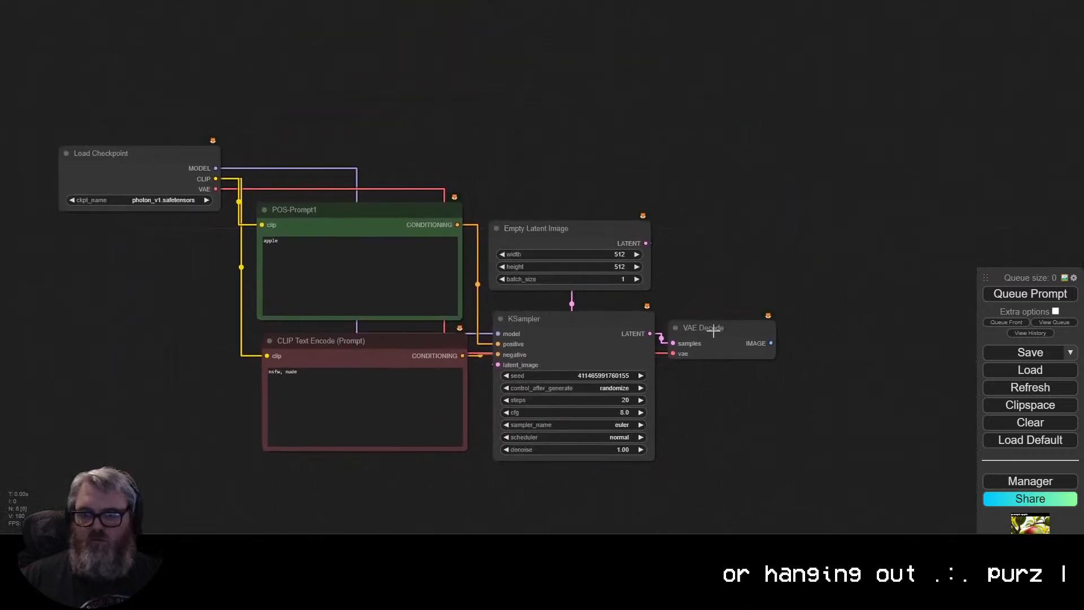
drag(768, 345, 843, 307)
click(872, 328)
text(vhs)
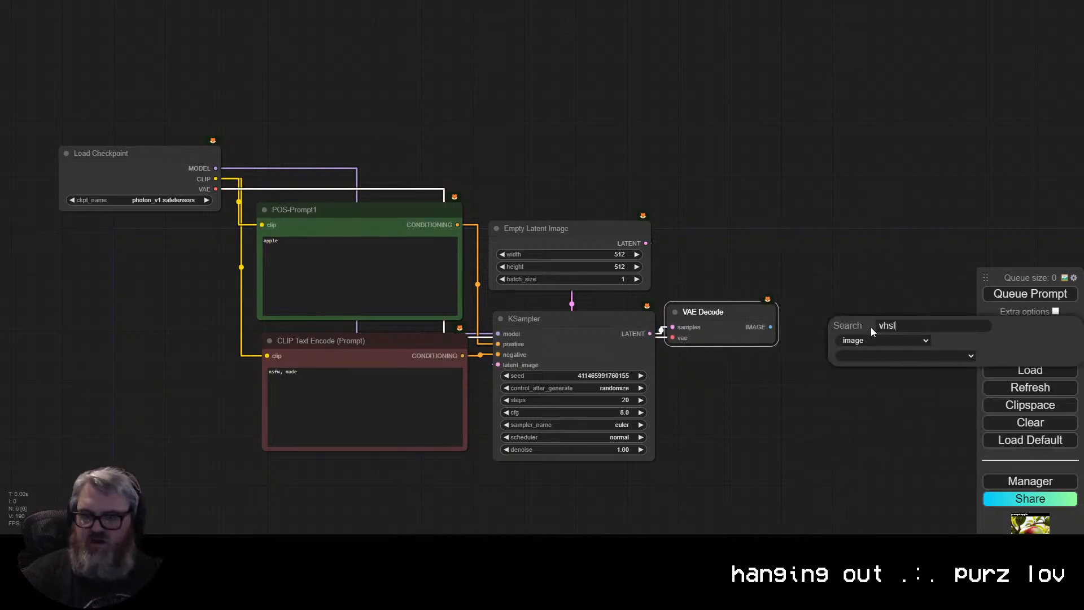
click(901, 375)
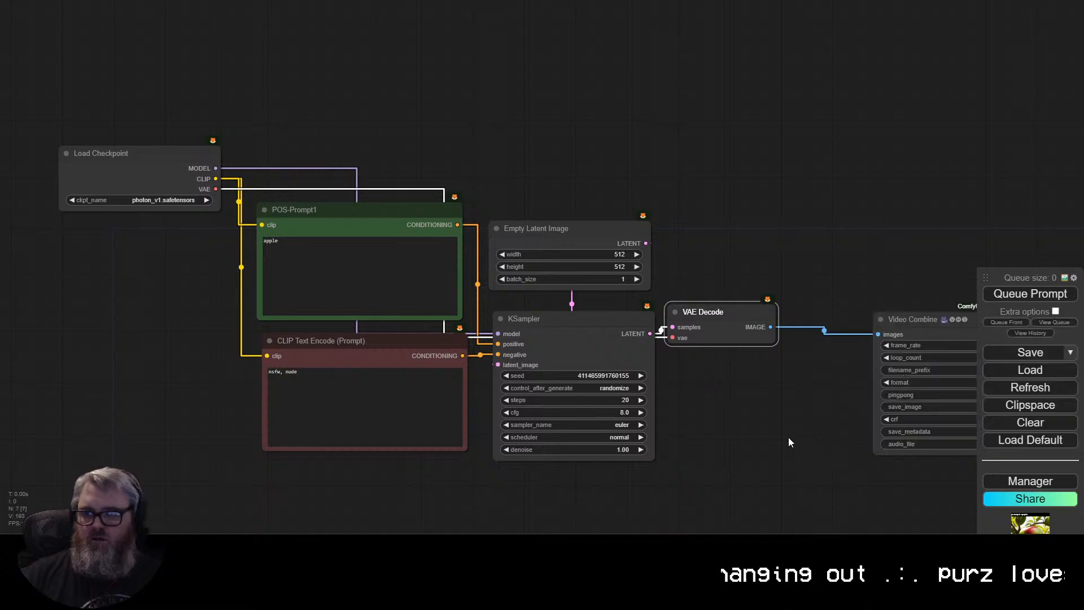
drag(917, 325, 852, 288)
drag(821, 459, 634, 452)
Set the Video Combine frame_rate to 24 and its format to video/h264-mp4.
click(750, 302)
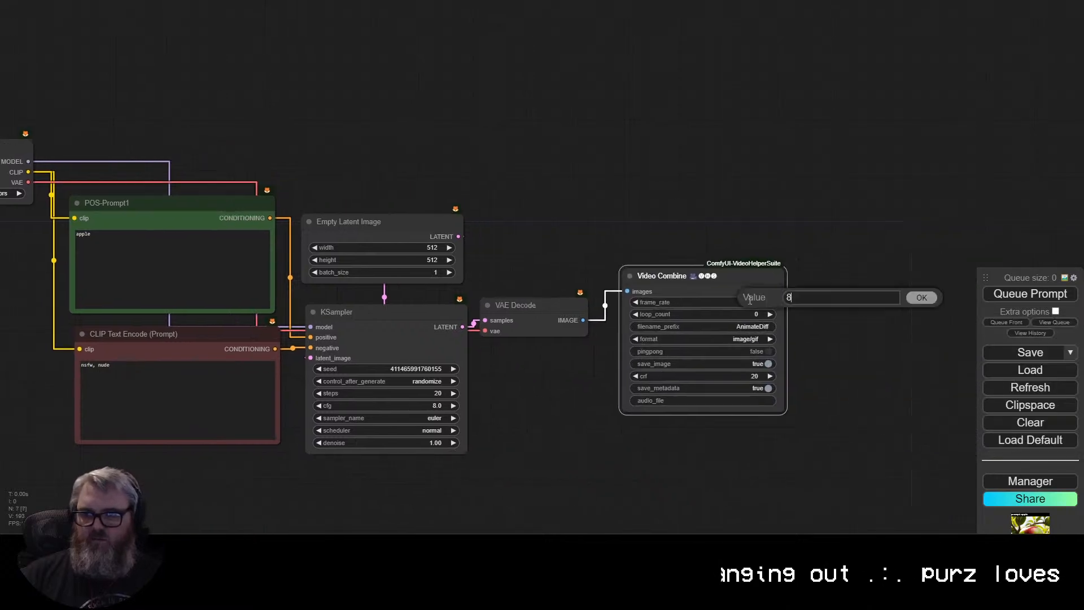
text(24)
key(Return)
scroll(755, 379, up, 10)
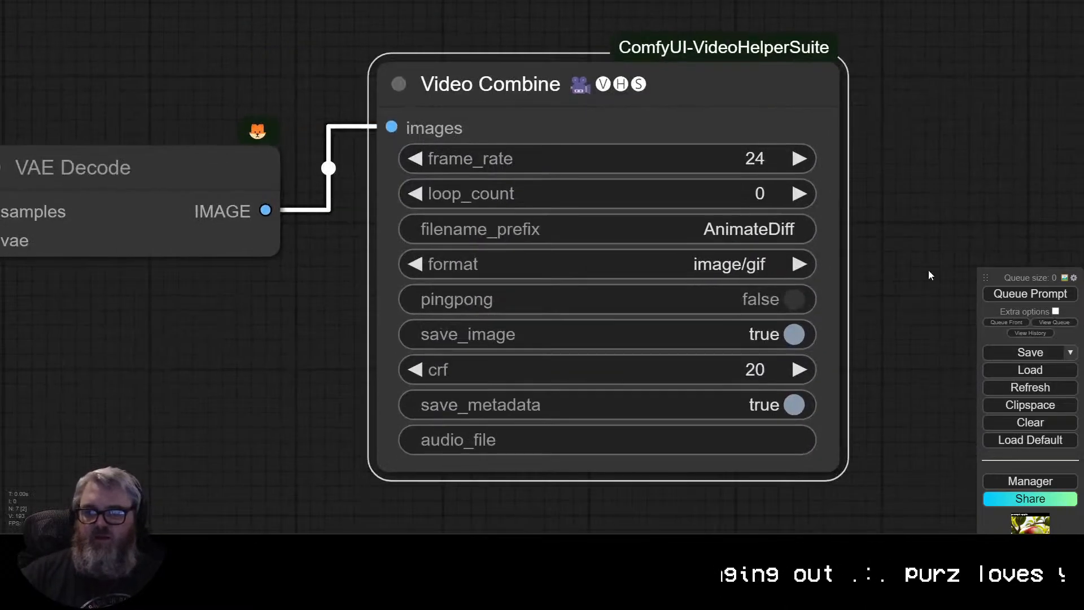
click(768, 263)
click(789, 337)
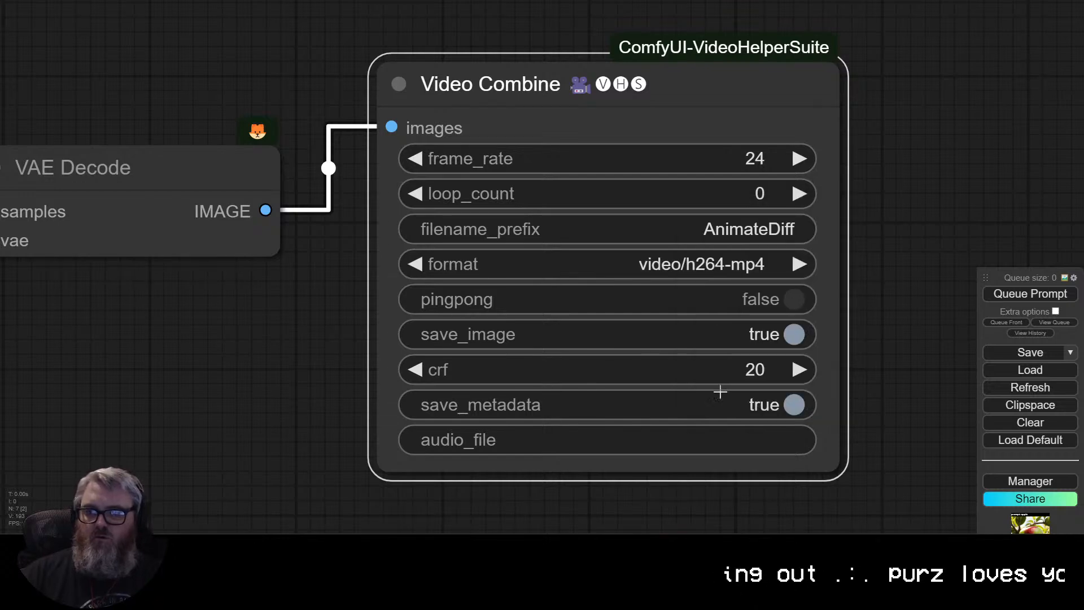
Set the Video Combine filename_prefix to 2023-12-16/24fps.
scroll(314, 424, down, 4)
drag(254, 410, 384, 383)
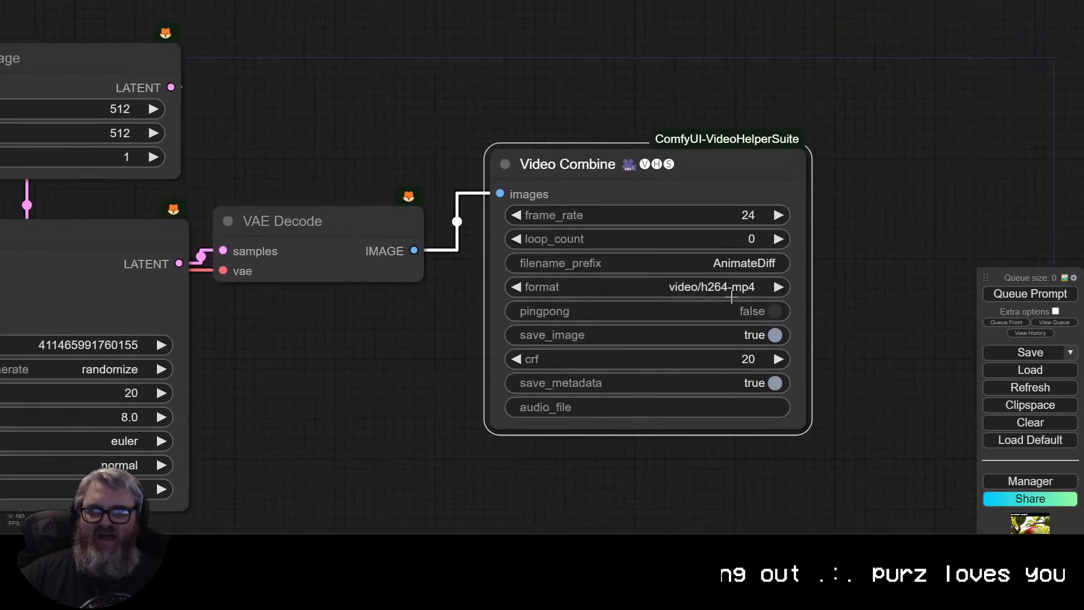
click(734, 266)
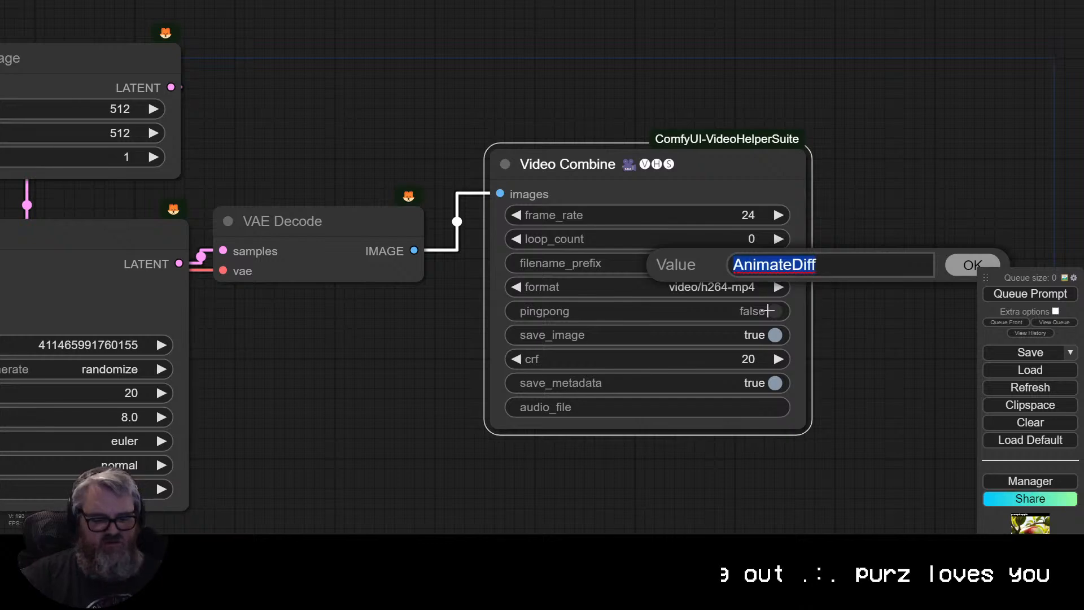
text(2023-12-16/)
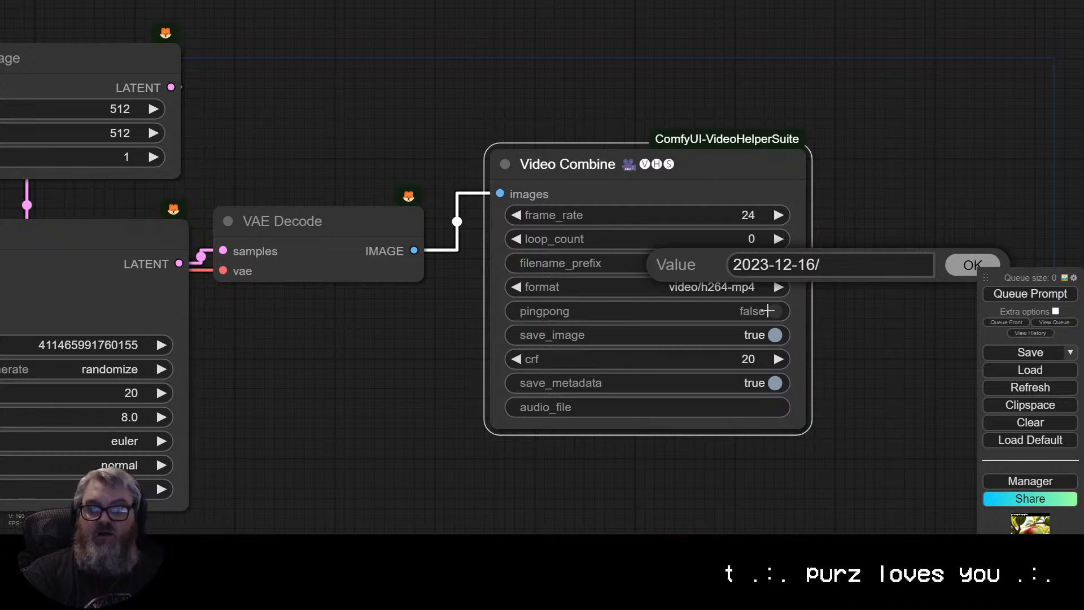
text(24fps)
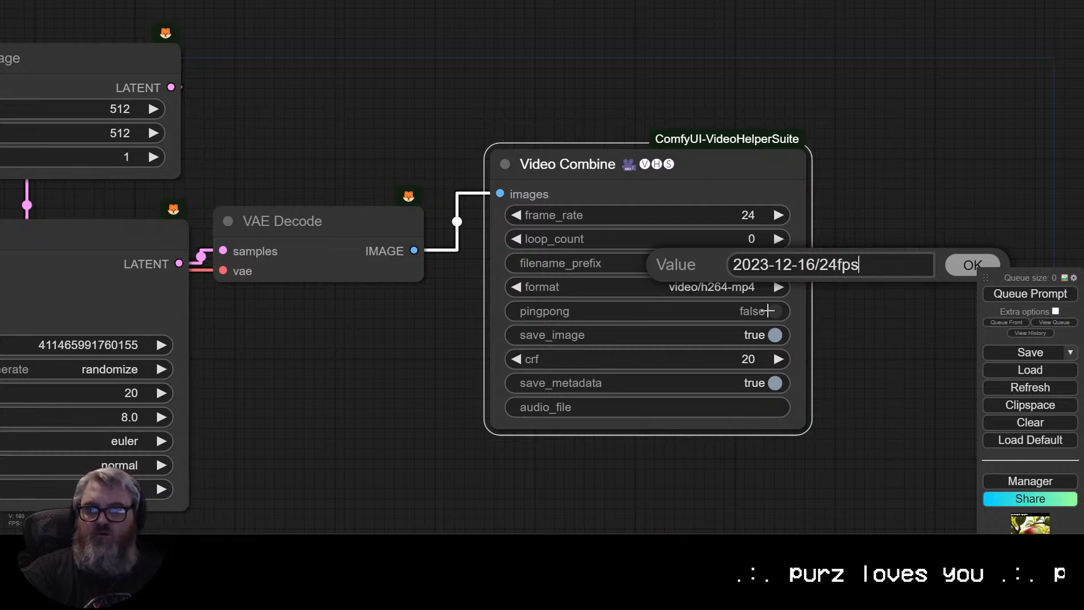
key(Return)
Move the Load Checkpoint node and both prompt nodes away from the KSampler to open a wide gap between them.
scroll(534, 429, down, 3)
drag(534, 429, 716, 398)
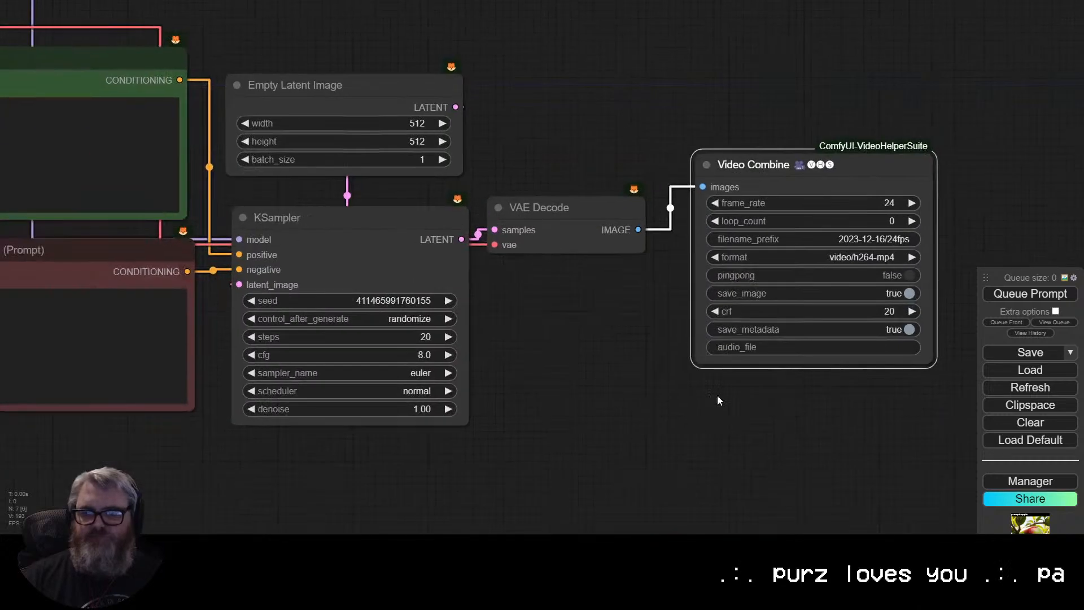
scroll(588, 422, down, 3)
drag(567, 164, 875, 136)
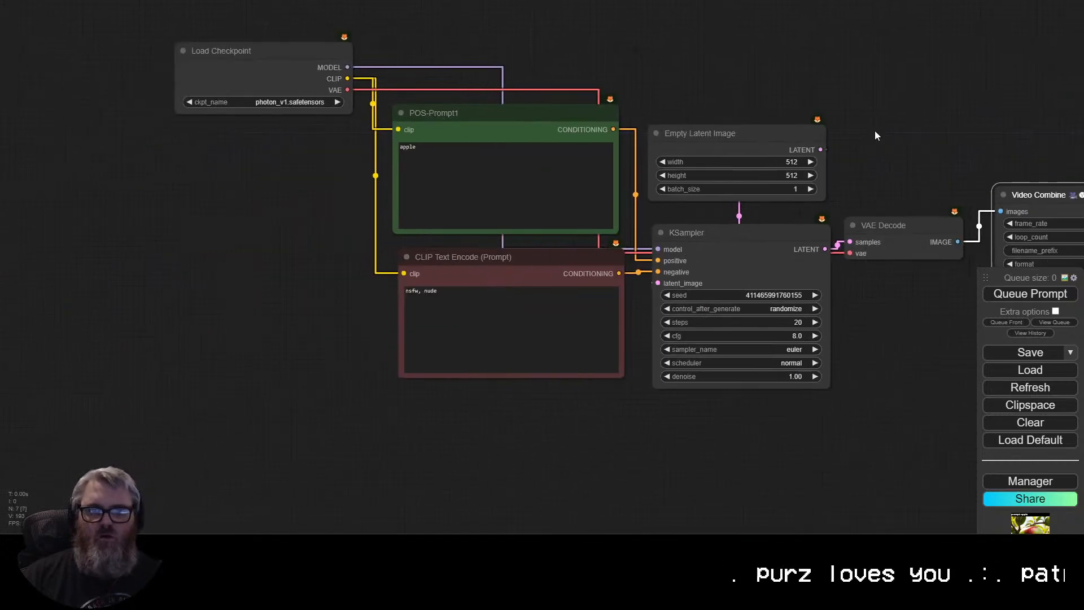
drag(298, 68, 93, 57)
drag(503, 430, 335, 149)
click(552, 383)
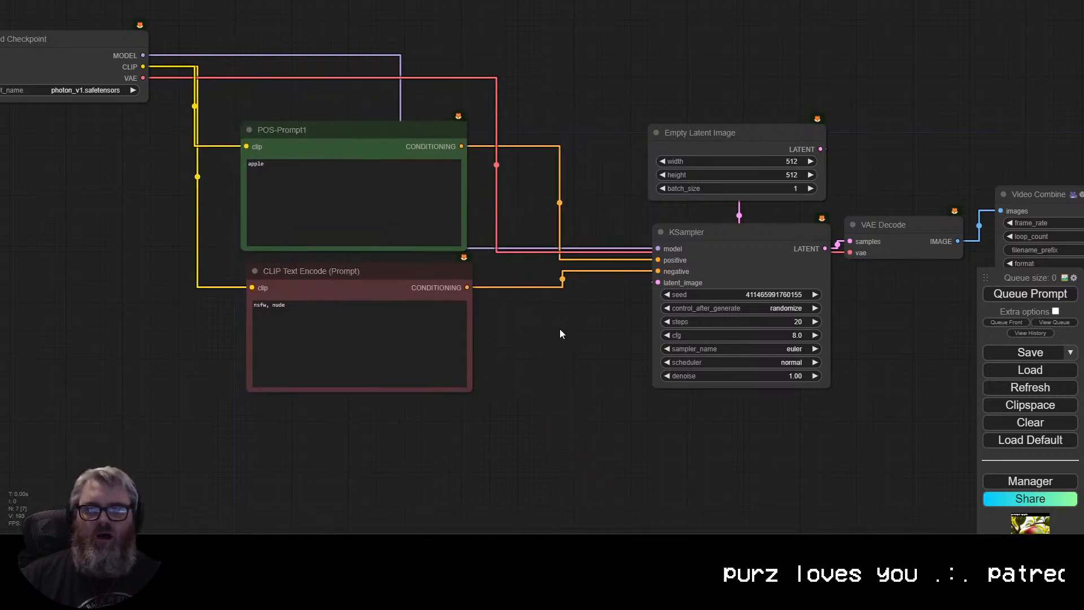
Detach the KSampler's model link and add an ADE_AnimateDiffLoaderWithContext node fed by the Load Checkpoint MODEL output, placed above the positive prompt.
drag(658, 249, 339, 14)
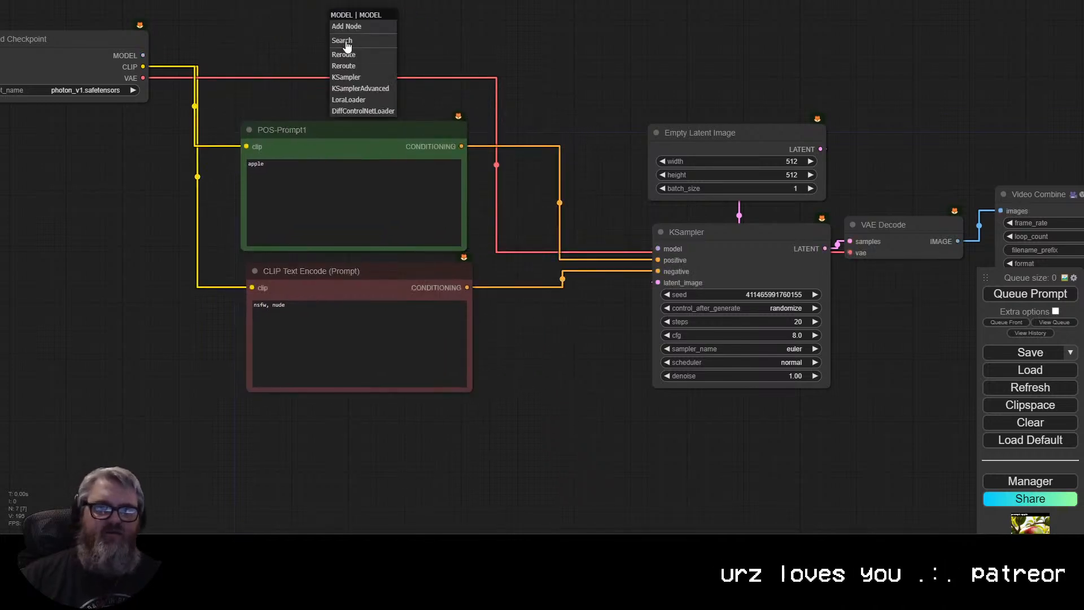
drag(143, 55, 345, 30)
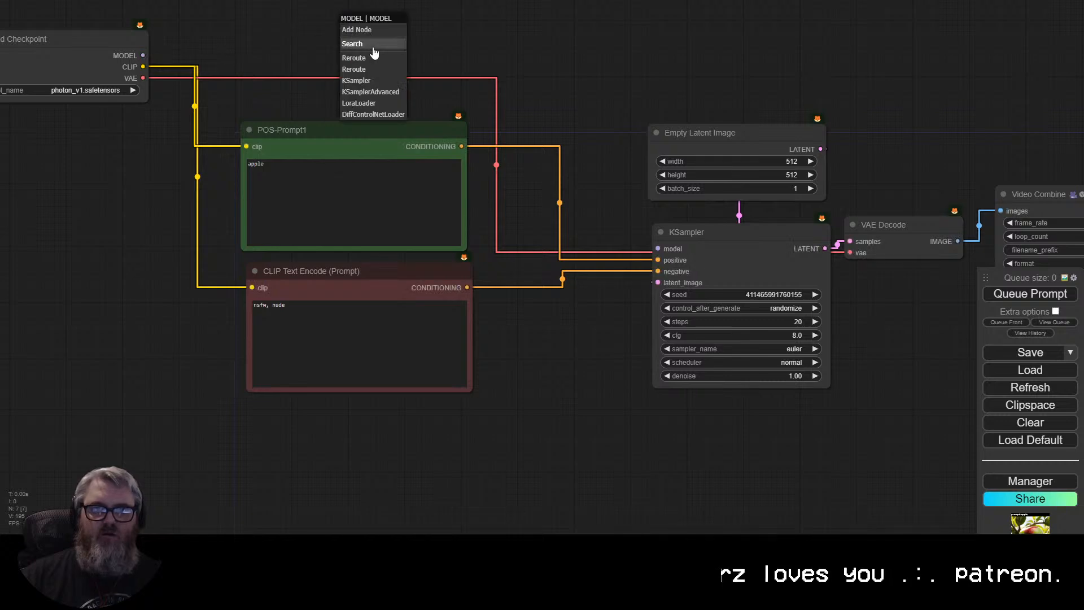
click(373, 45)
text(animate)
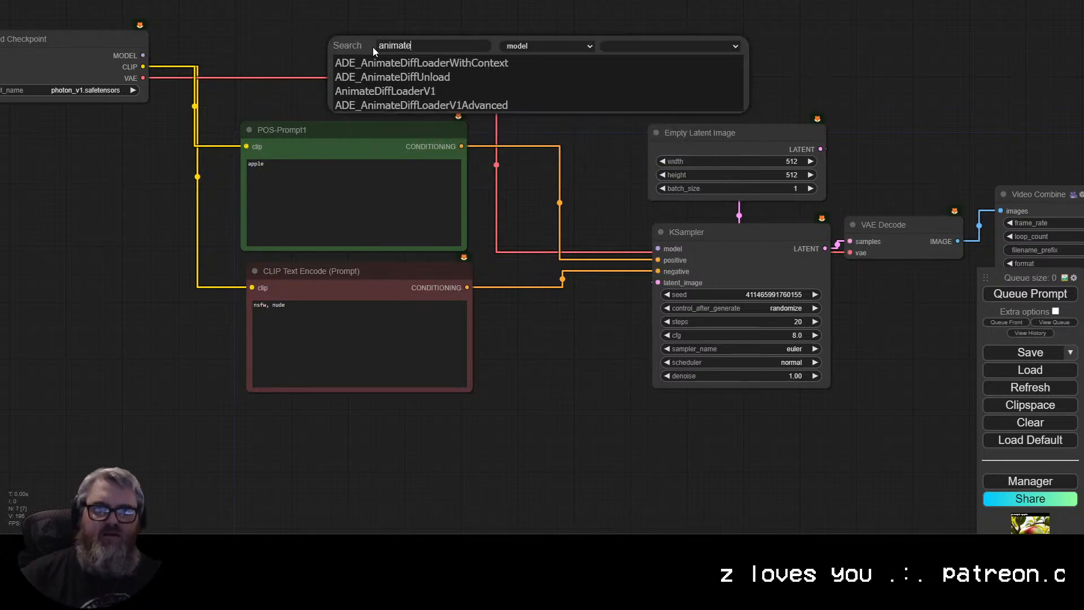
click(400, 66)
drag(655, 70, 629, 314)
drag(490, 301, 373, 218)
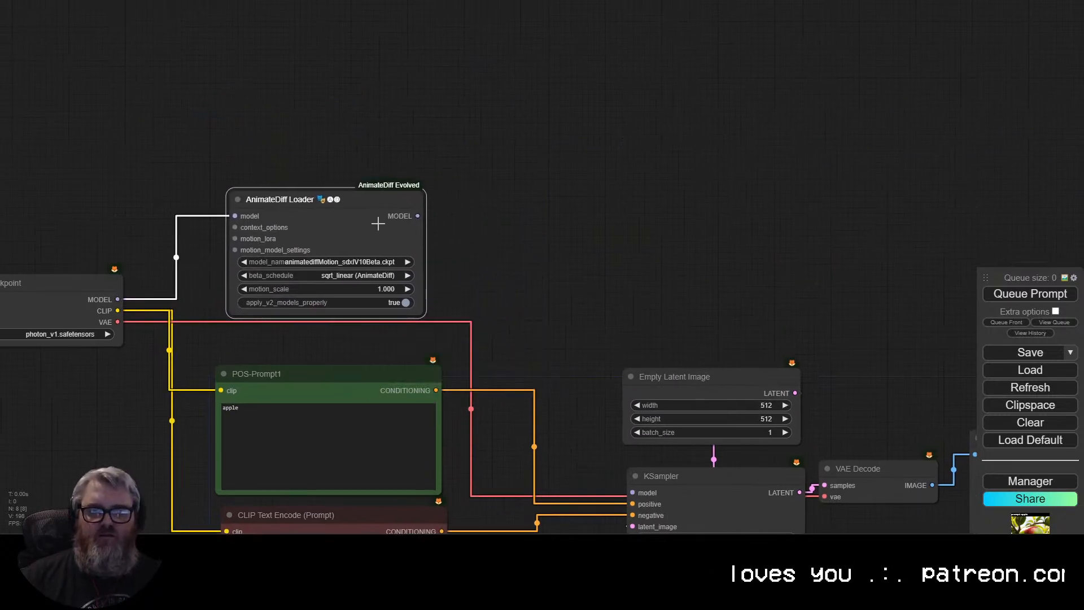
Set the AnimateDiff Loader's model_name to v3_sd15_mm.ckpt and wire its MODEL output to the KSampler, placing the loader above Empty Latent Image.
click(348, 264)
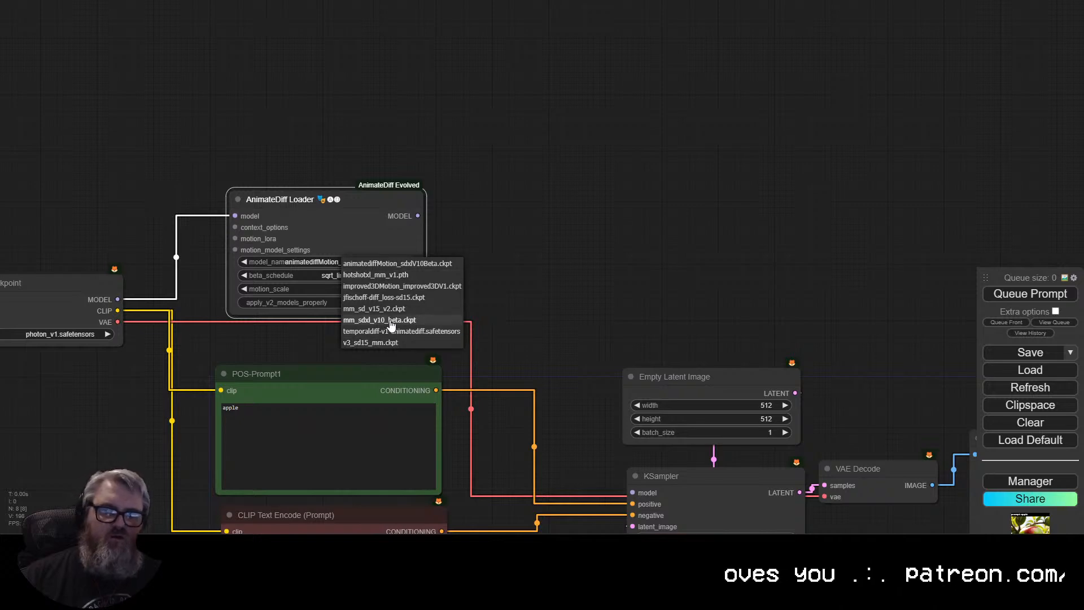
click(390, 343)
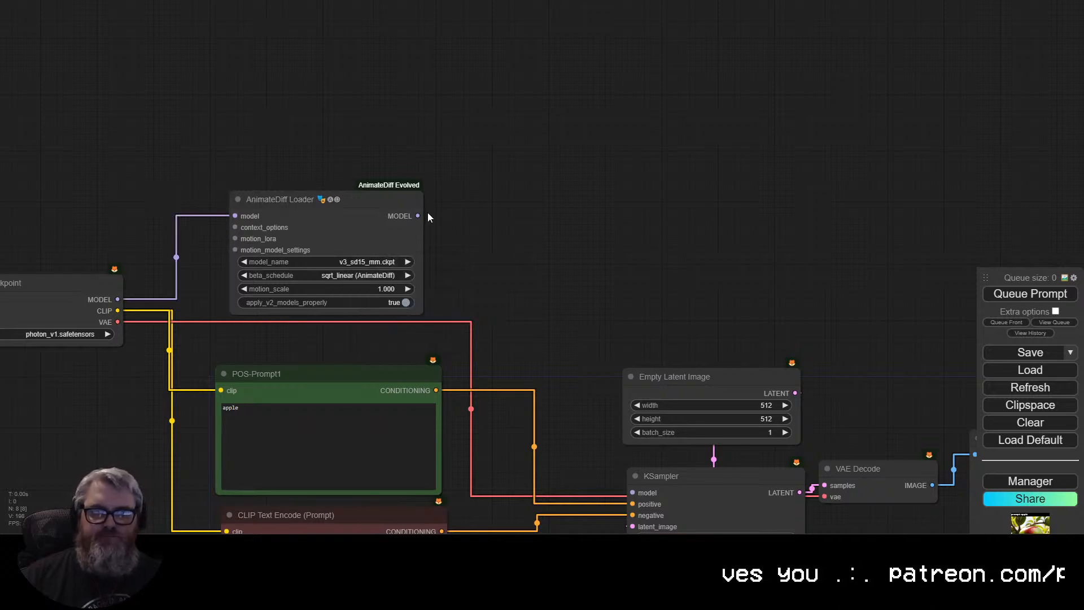
drag(417, 215, 633, 492)
drag(361, 207, 757, 237)
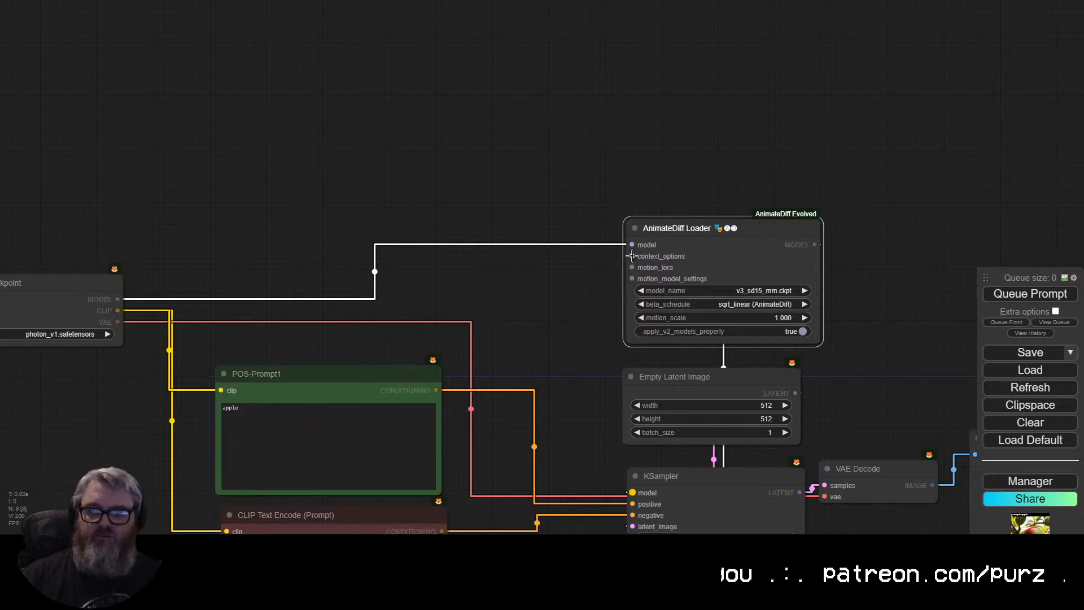
Add a Uniform Context Options node connected to the AnimateDiff Loader's context_options input, placed above the loader.
drag(632, 255, 643, 95)
click(675, 151)
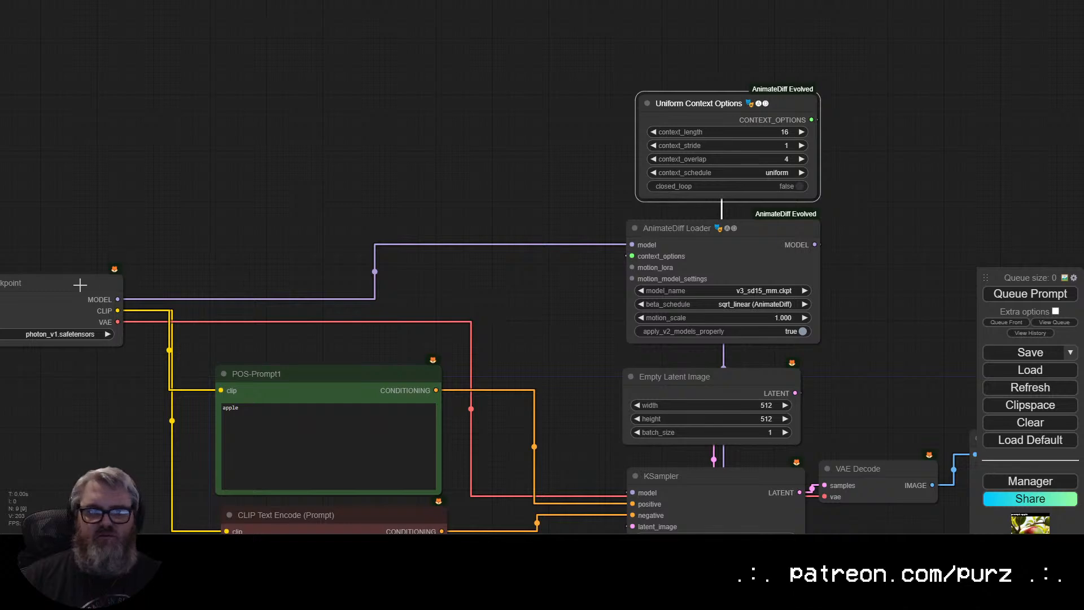
drag(80, 285, 88, 281)
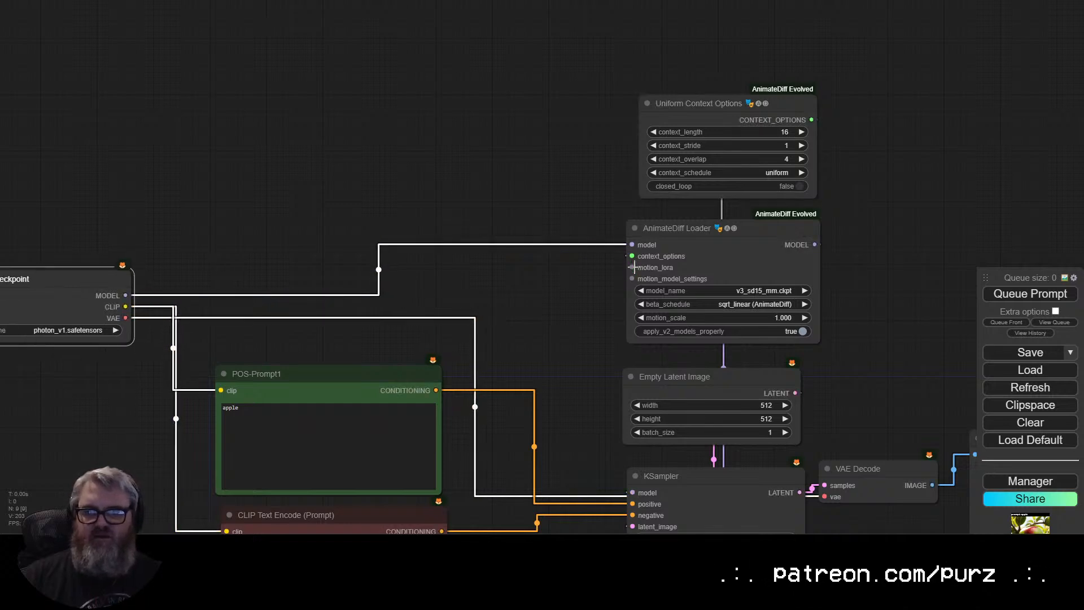
Detach the context_options link, check which nodes that input offers, and reconnect it to Uniform Context Options.
drag(632, 256, 536, 149)
double_click(602, 226)
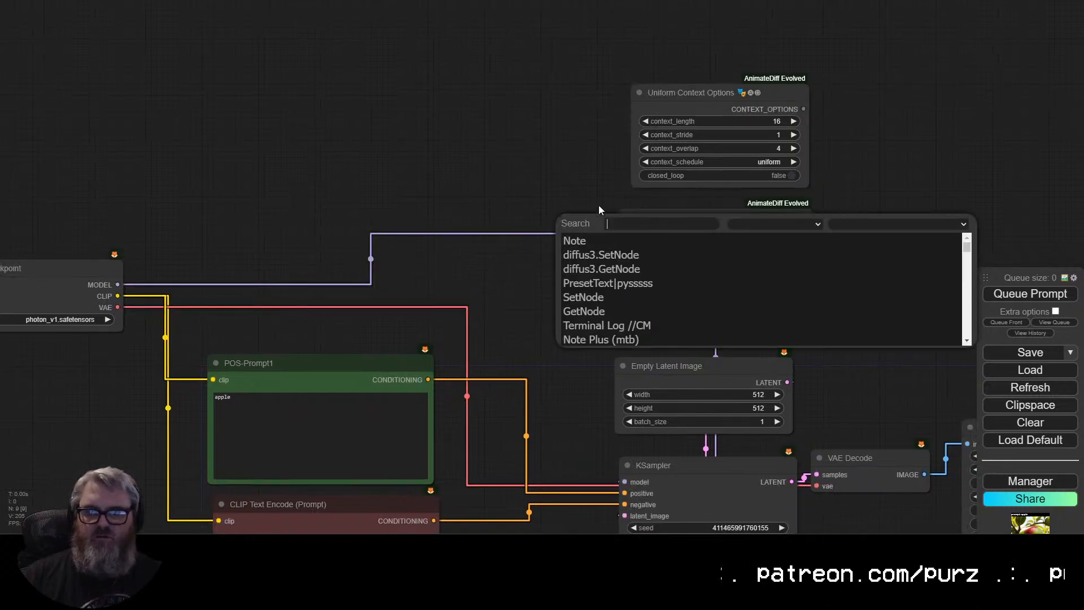
drag(624, 245, 545, 176)
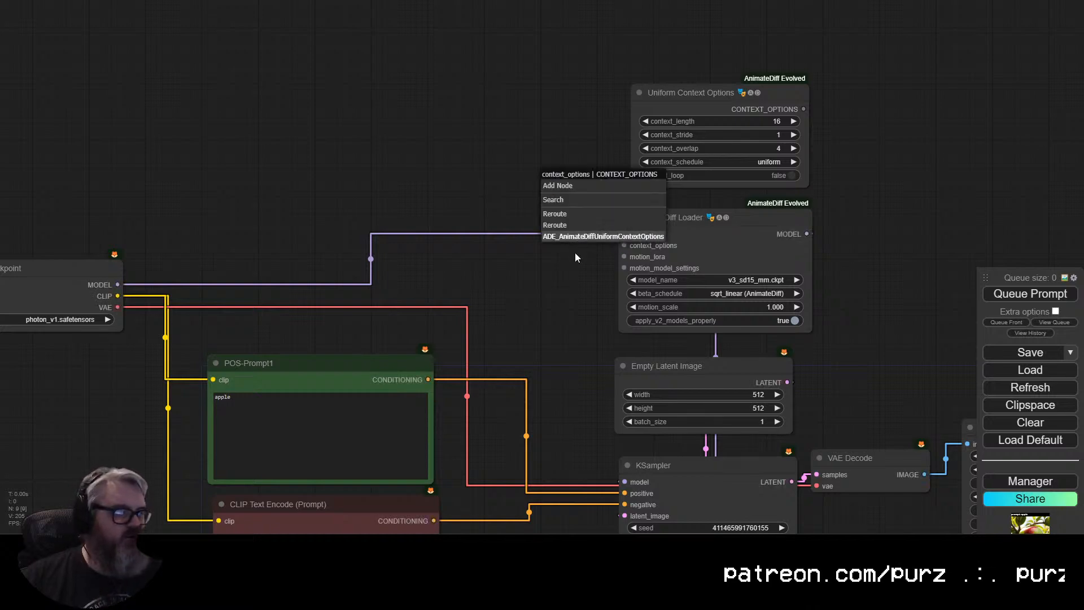
drag(68, 275, 100, 286)
drag(696, 85, 692, 85)
click(530, 163)
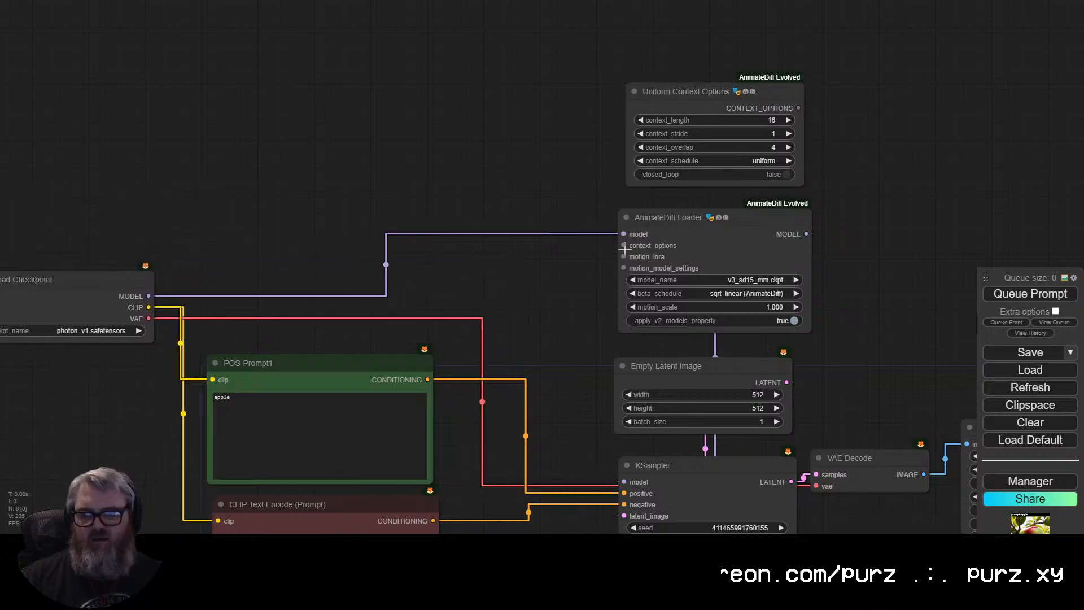
drag(624, 245, 798, 108)
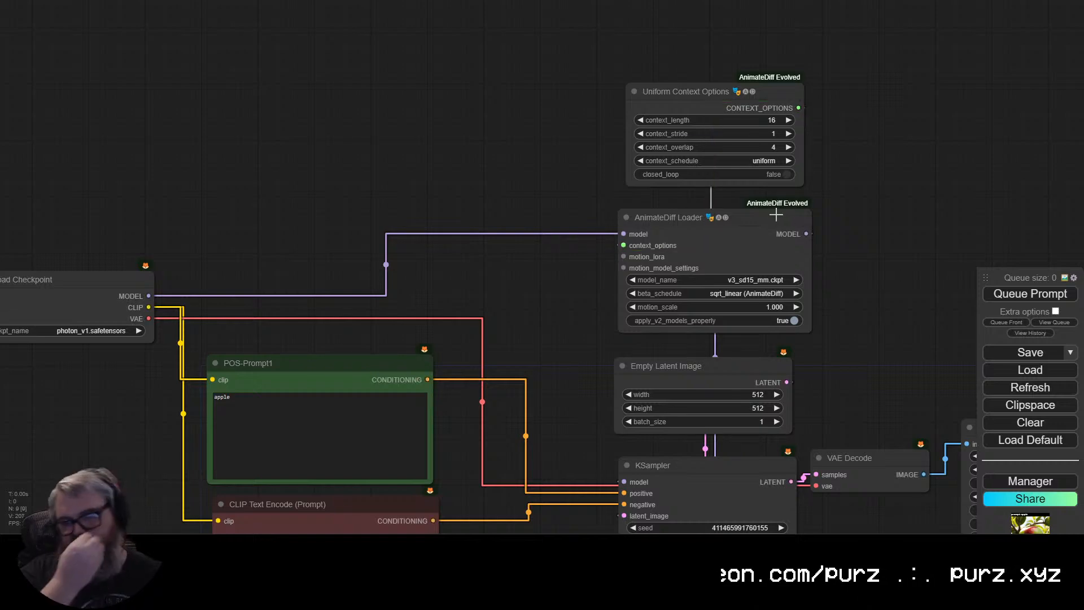
Set the Empty Latent Image batch_size to 16.
drag(868, 337, 601, 125)
scroll(600, 125, down, 1)
click(492, 200)
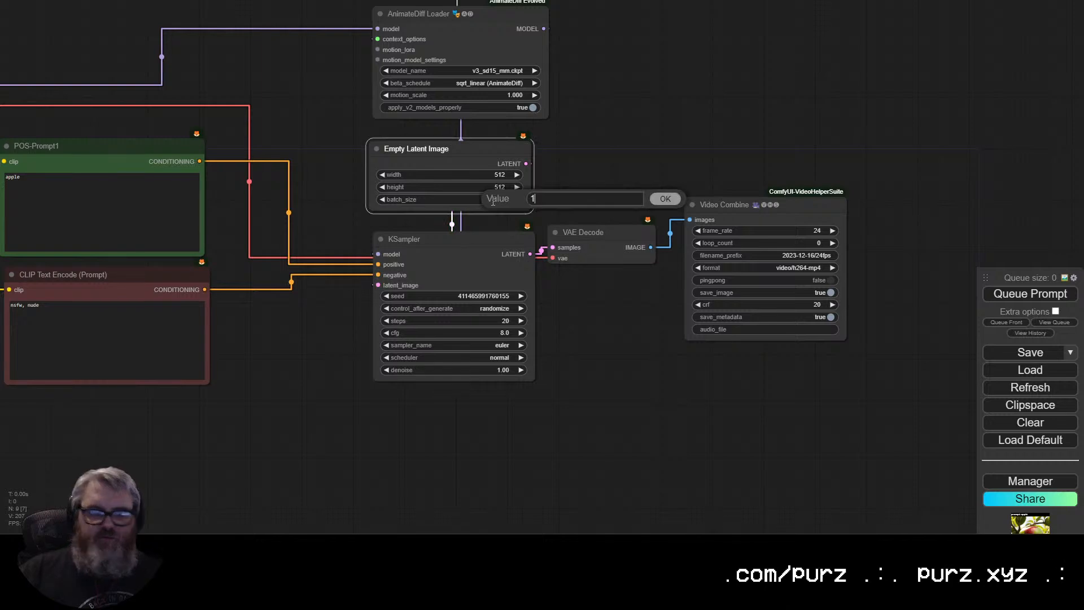
text(16)
key(Return)
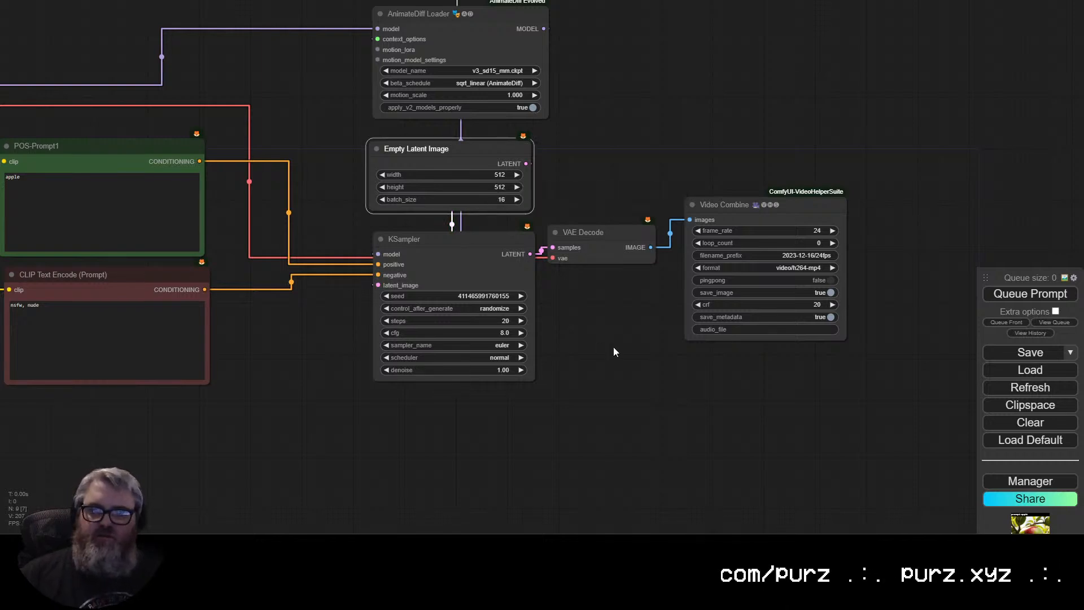
Shift the latent, sampler and output nodes further right and place the two AnimateDiff nodes directly beside the prompt nodes.
scroll(613, 347, down, 1)
drag(613, 346, 807, 432)
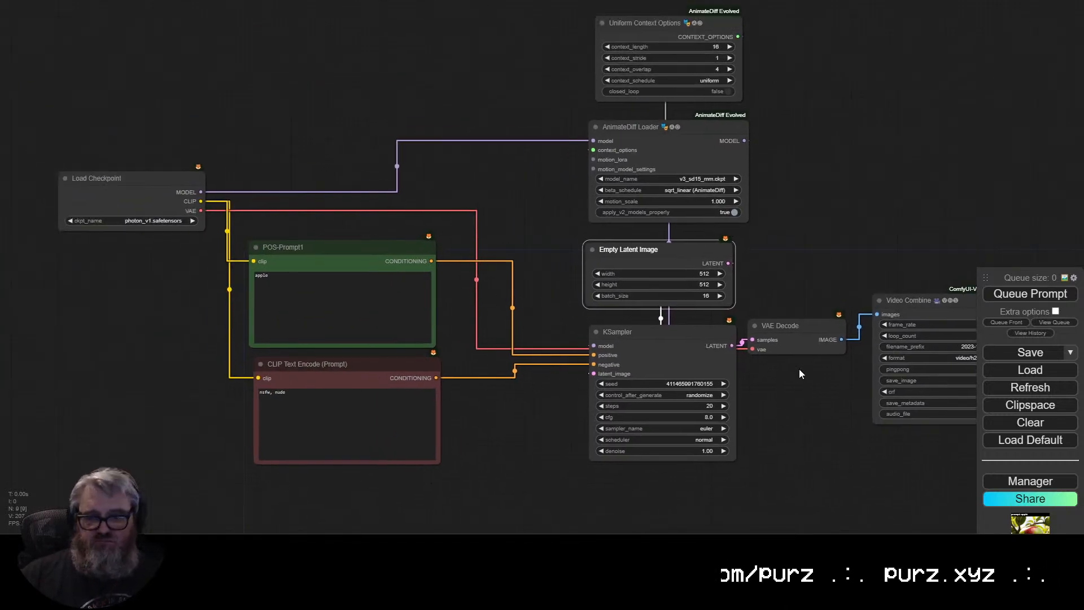
ctrl+drag(912, 471, 841, 240)
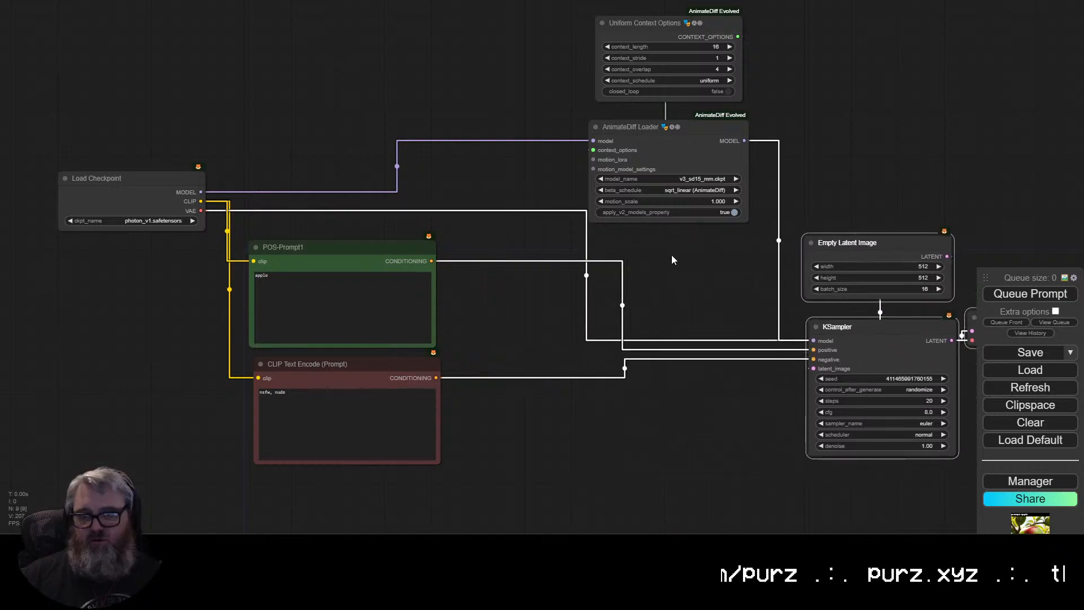
ctrl+drag(677, 232, 543, 257)
drag(616, 126, 622, 121)
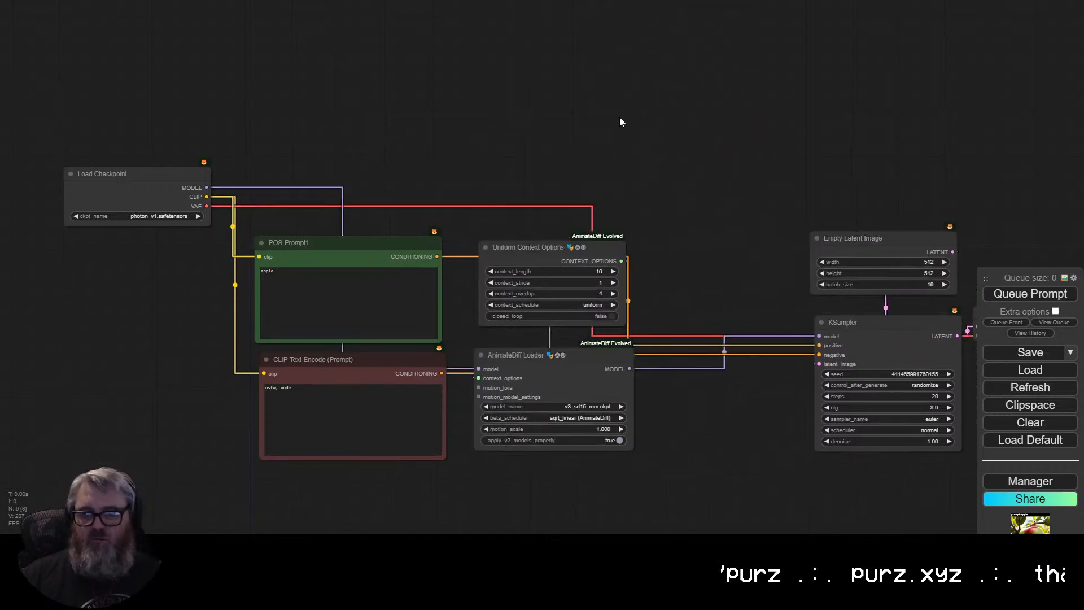
Compact the layout with VAE Decode beneath the KSampler, Video Combine just right of it, and Load Checkpoint level with the positive prompt.
drag(834, 481, 431, 210)
drag(706, 270, 432, 431)
drag(898, 247, 615, 201)
drag(547, 120, 764, 135)
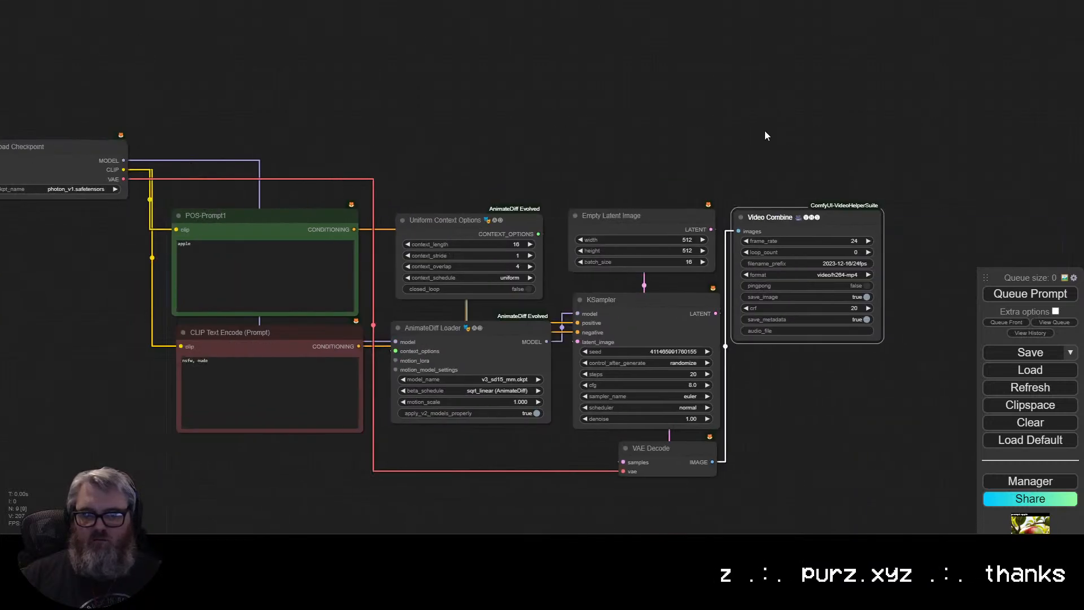
scroll(668, 134, down, 2)
drag(194, 137, 212, 194)
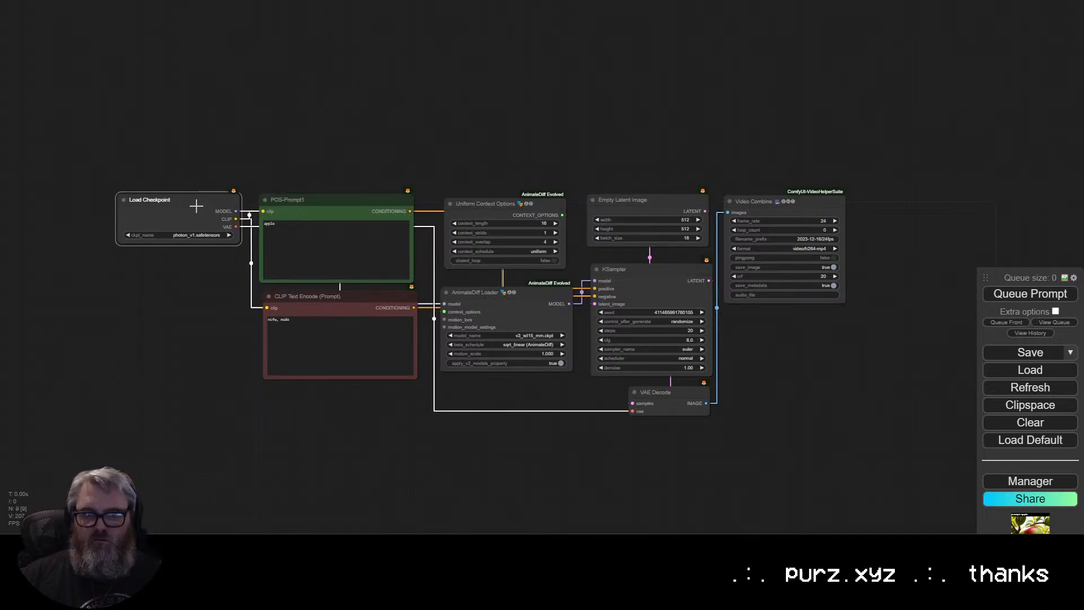
Queue the prompt to generate the AnimateDiff video from the rebuilt workflow.
click(1012, 296)
scroll(785, 340, up, 5)
drag(784, 340, 924, 341)
scroll(927, 340, down, 1)
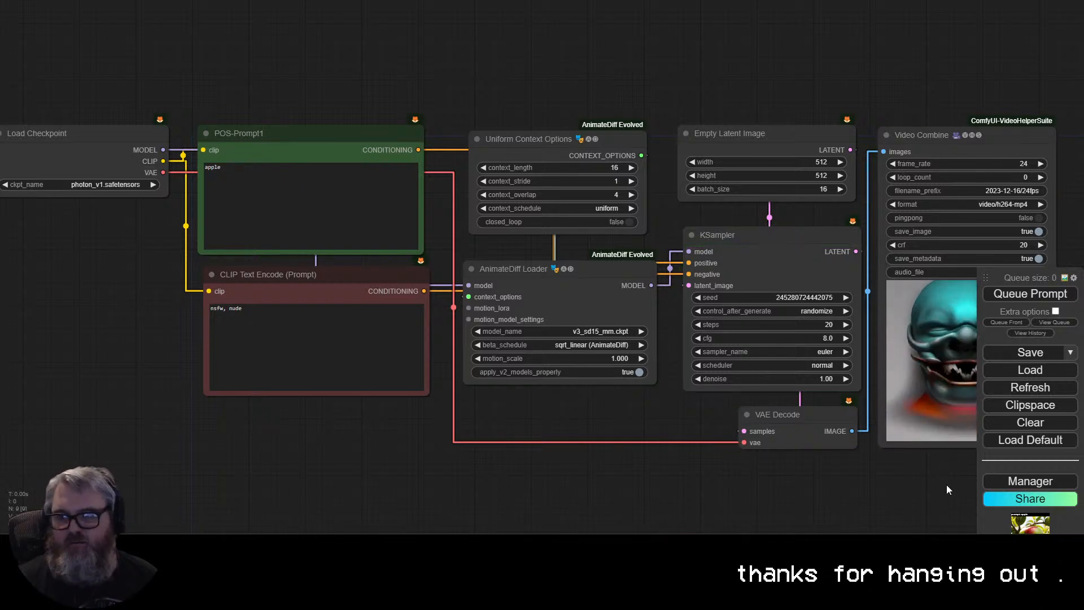
Examine the generated video preview in Video Combine and the chain of nodes feeding it.
drag(947, 484, 683, 417)
scroll(683, 418, up, 5)
scroll(644, 405, down, 5)
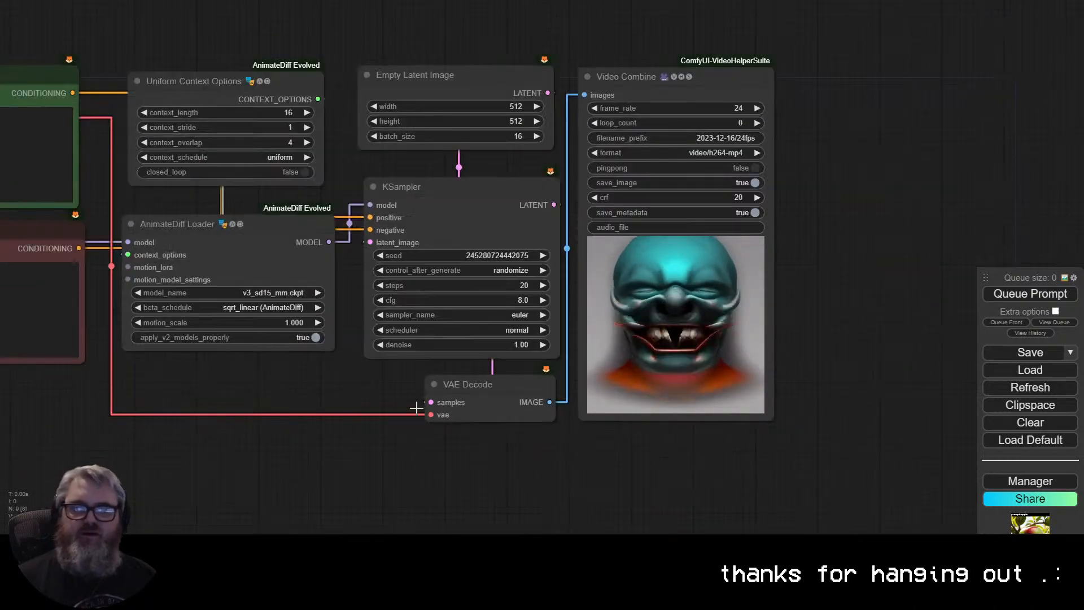
drag(283, 421, 610, 489)
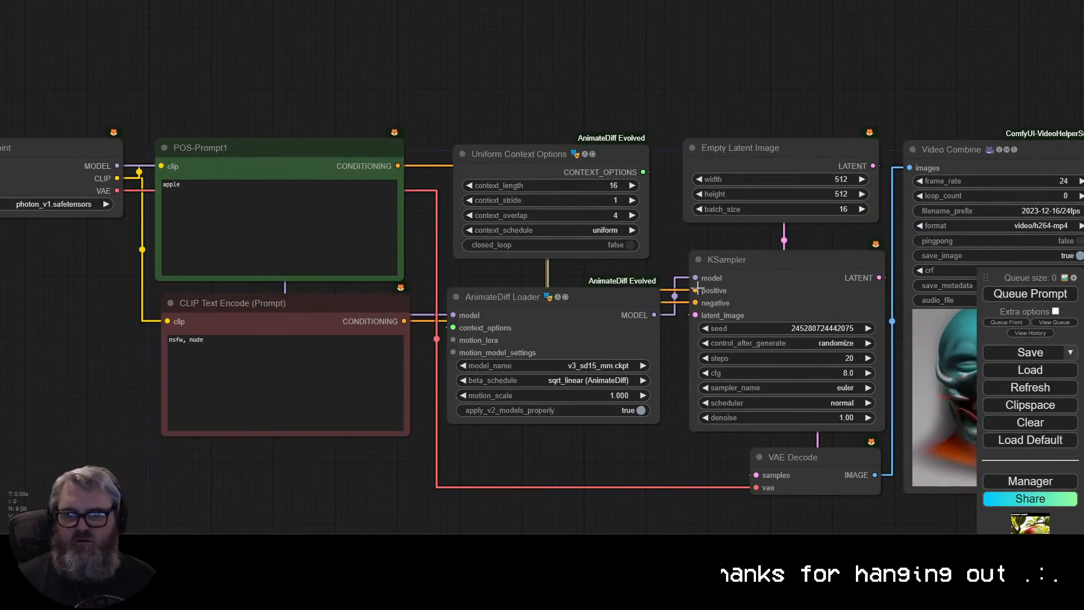
mouse_move(695, 290)
mouse_down()
mouse_move(689, 280)
mouse_move(695, 291)
mouse_move(631, 319)
mouse_move(696, 303)
mouse_up()
scroll(655, 457, down, 2)
drag(666, 468, 352, 462)
scroll(323, 397, up, 5)
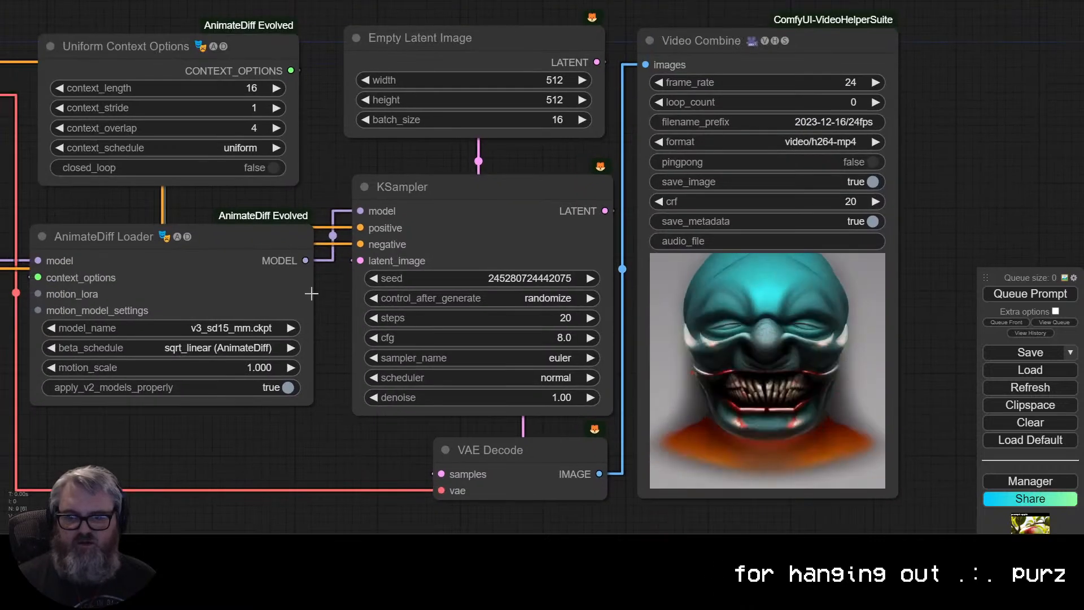
scroll(257, 367, down, 6)
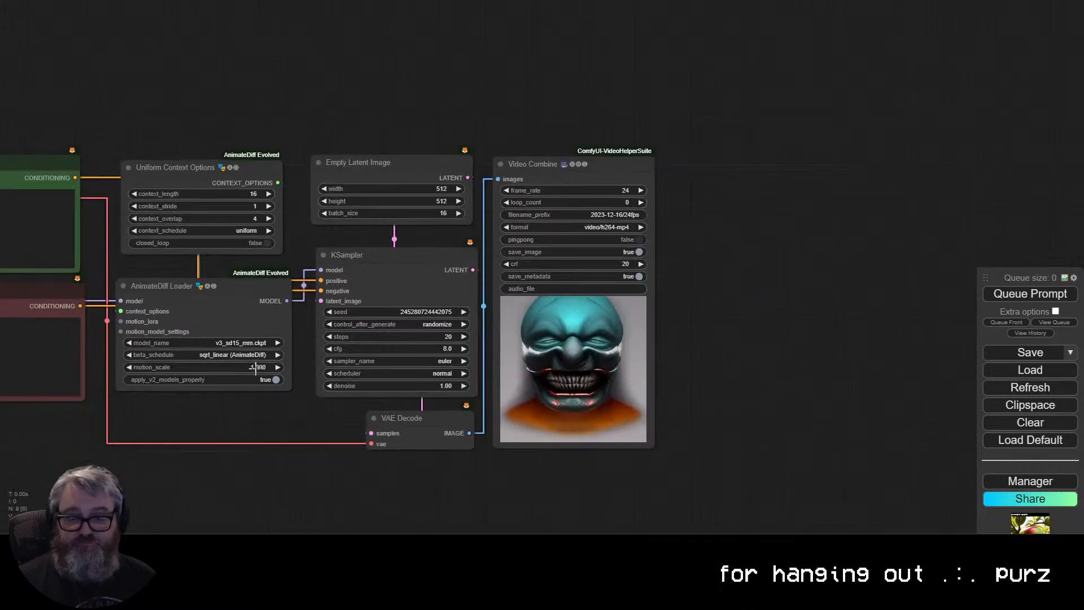
Replace the positive prompt text with "tropical sunset".
drag(254, 133, 560, 130)
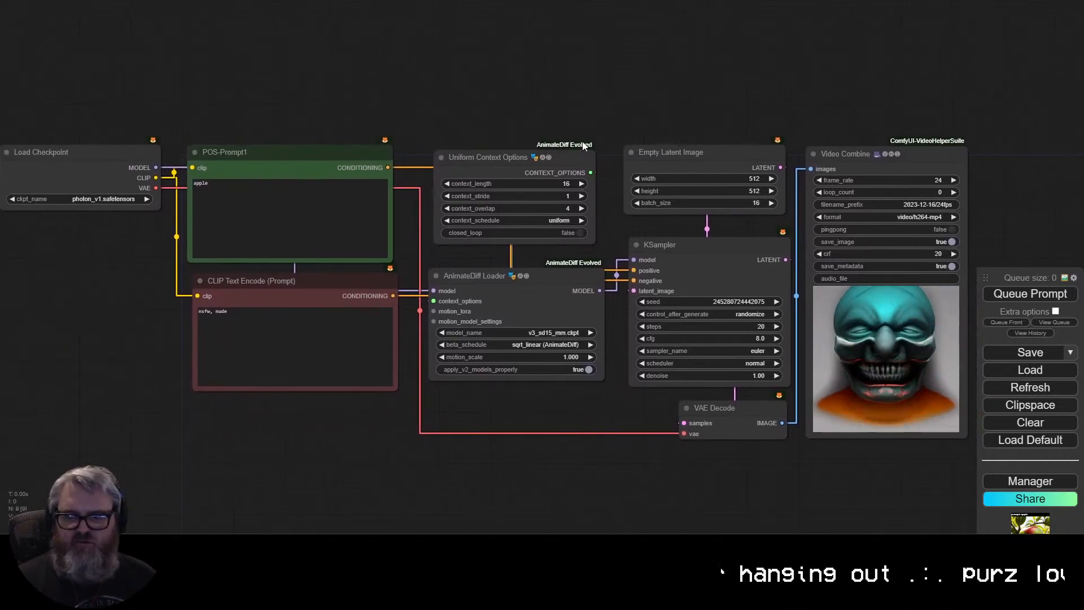
click(289, 212)
key(ctrl+a)
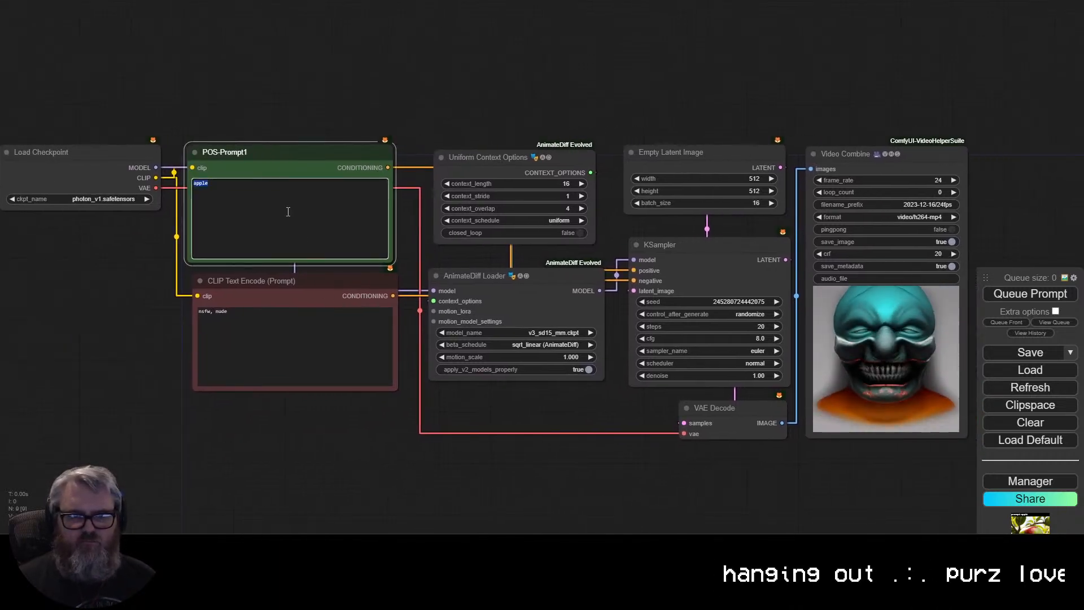
text(tropical sunset)
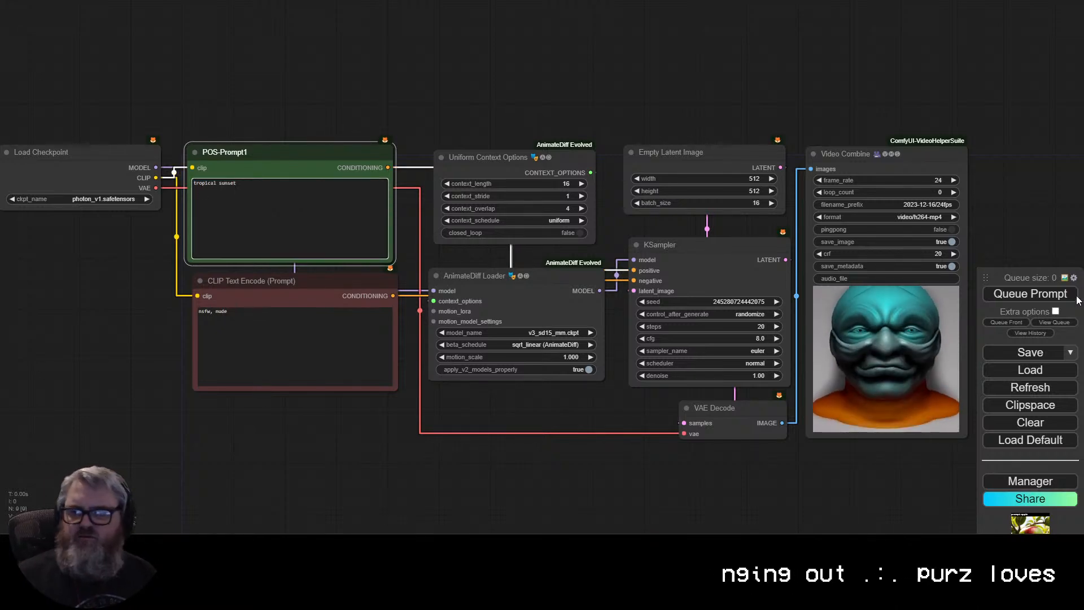
Queue the prompt to generate the "tropical sunset" video and deselect the positive prompt node.
click(1074, 294)
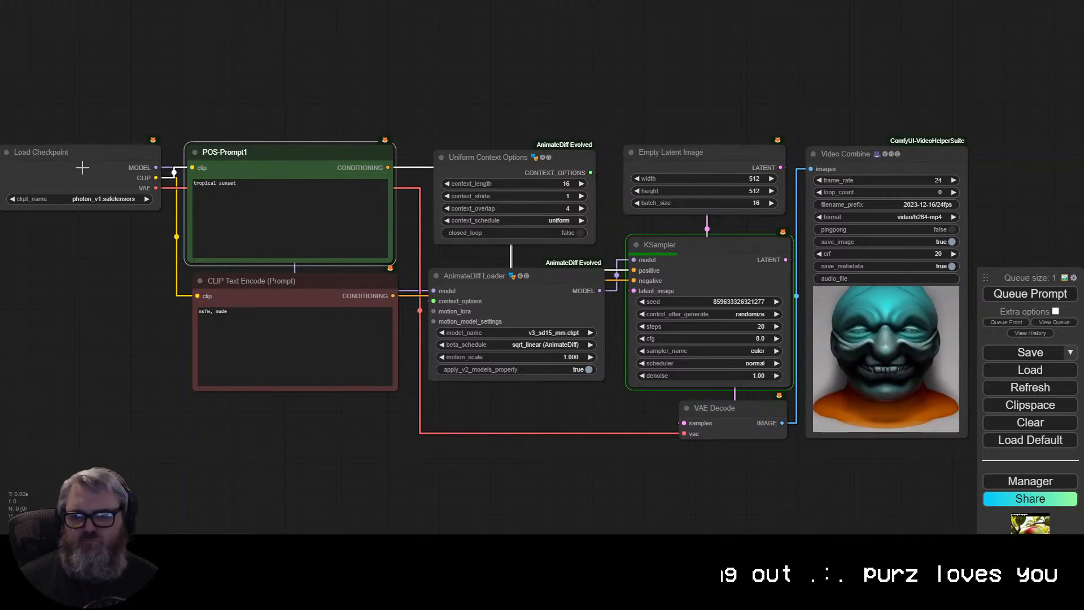
click(584, 404)
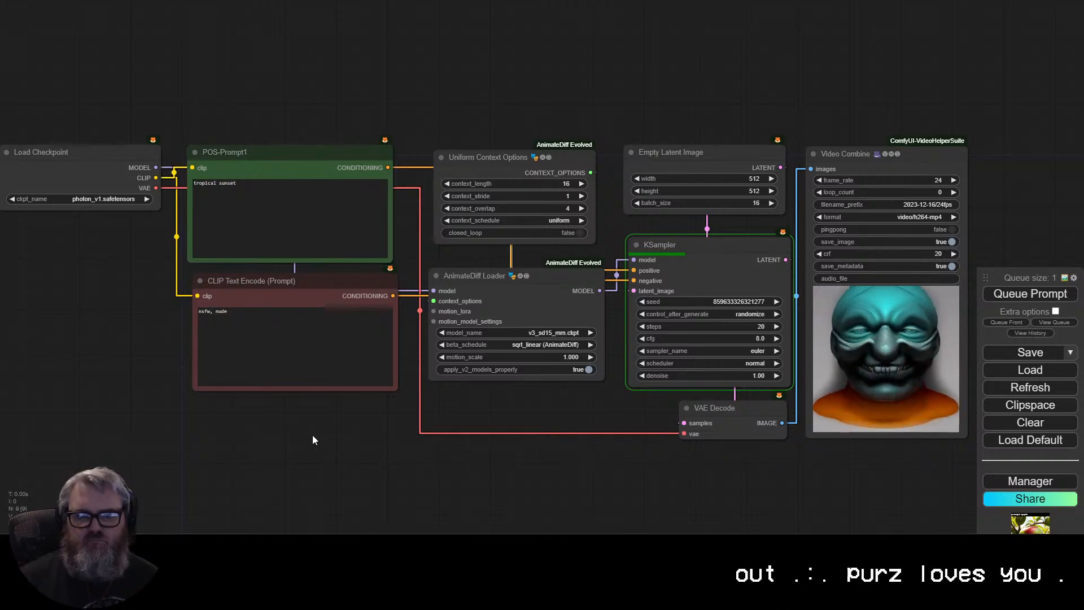
Rearrange the nodes with Empty Latent Image above the lowered prompts, Load Checkpoint beside it, and KSampler with VAE Decode moved higher.
drag(315, 440, 315, 209)
drag(655, 151, 291, 120)
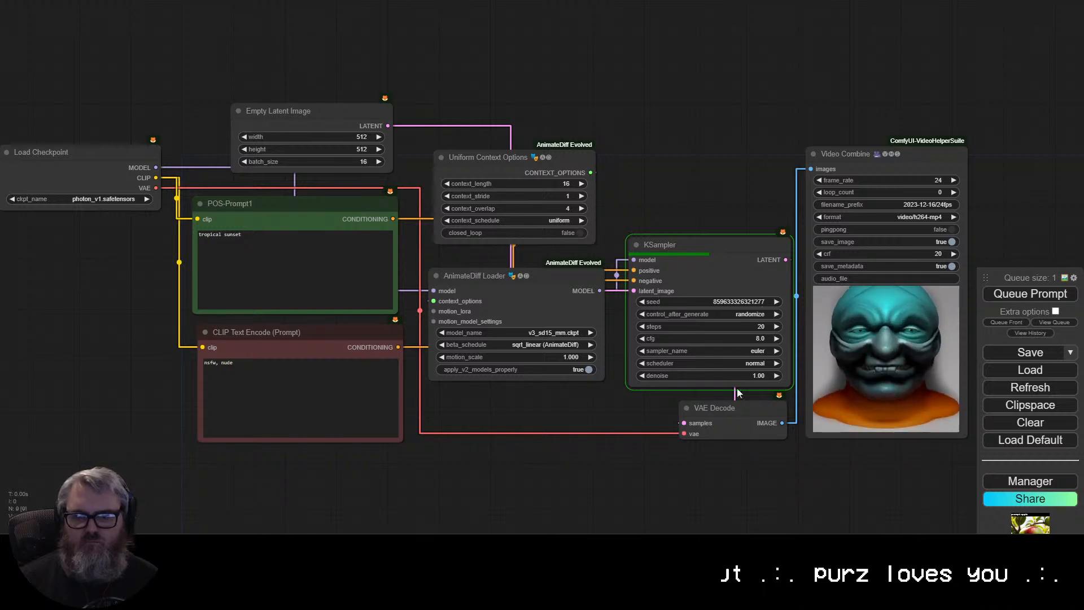
drag(738, 392, 694, 181)
drag(700, 255, 693, 179)
drag(93, 151, 92, 104)
click(181, 49)
scroll(588, 421, down, 2)
drag(587, 422, 612, 402)
scroll(589, 400, up, 2)
drag(139, 99, 145, 99)
click(152, 48)
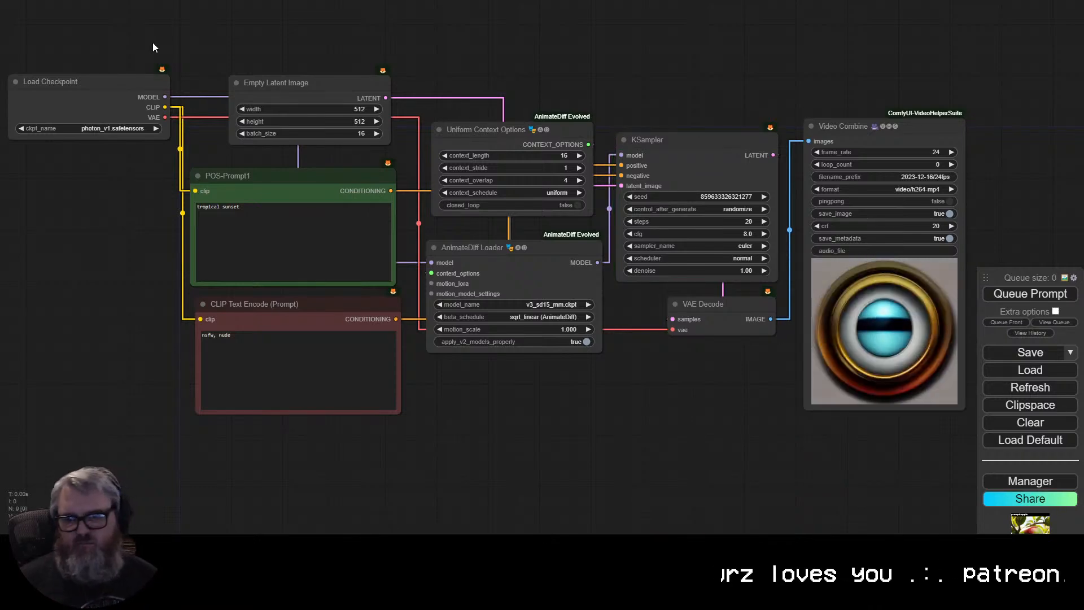
scroll(590, 405, down, 1)
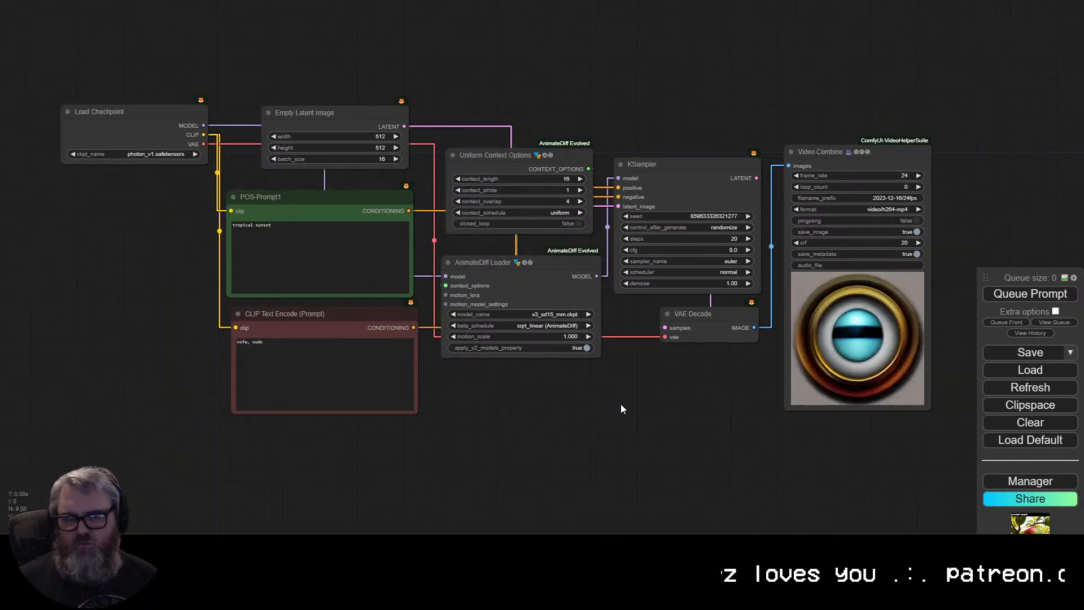
drag(639, 400, 698, 423)
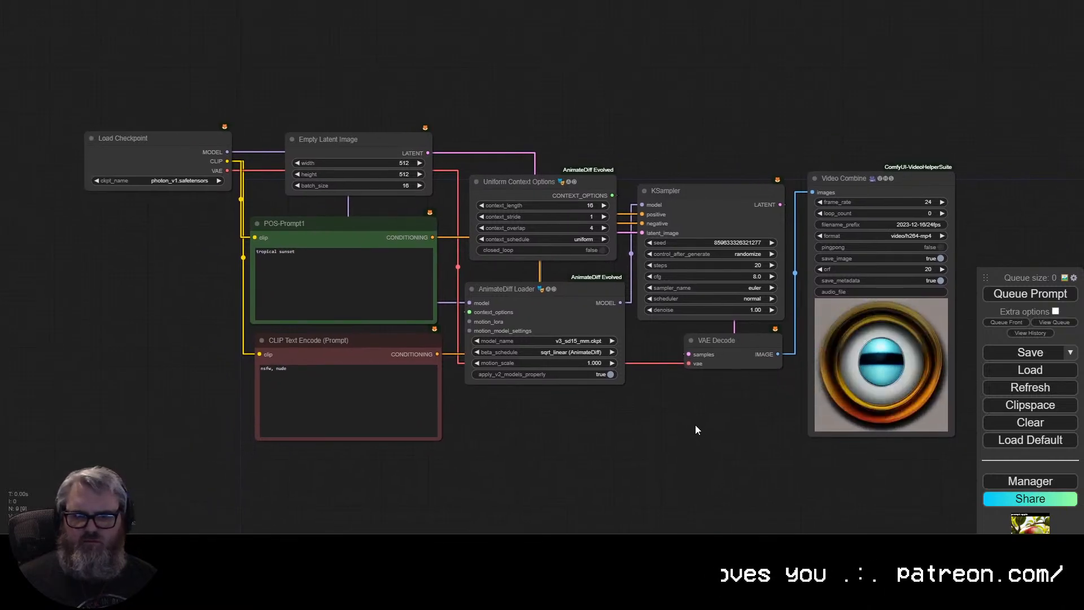
Set apply_v2_models_properly to false in the AnimateDiff Loader.
click(600, 372)
scroll(662, 429, up, 3)
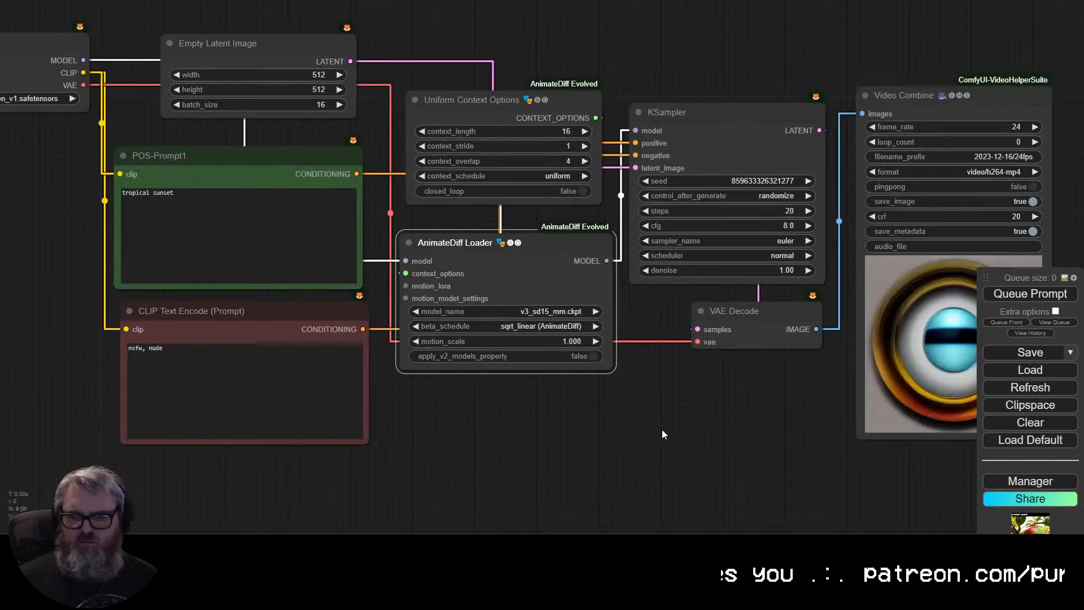
drag(661, 429, 642, 432)
drag(391, 408, 412, 411)
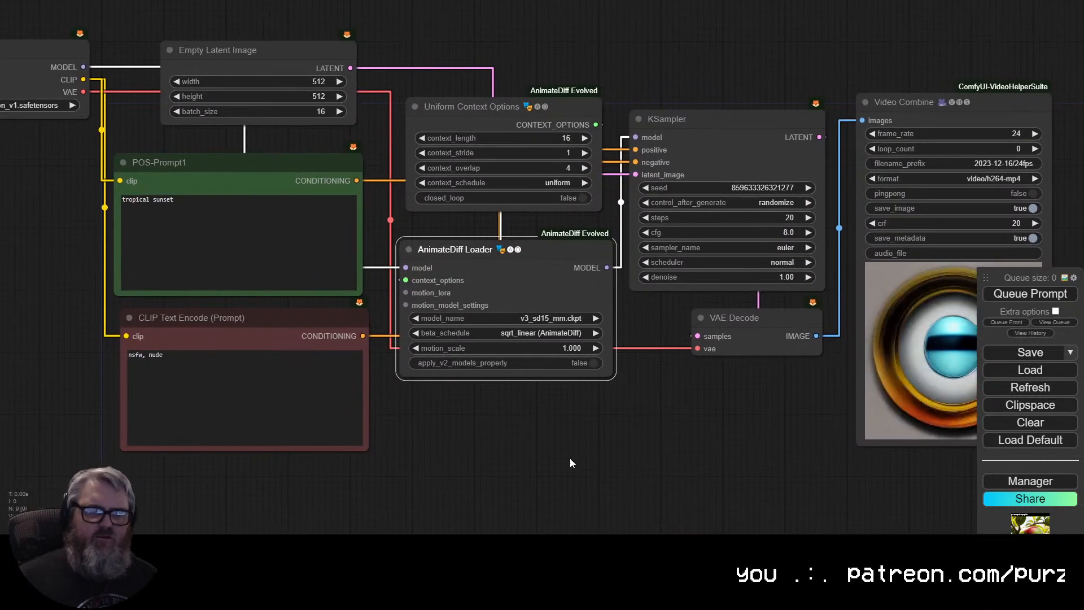
scroll(570, 463, down, 1)
Replace the positive prompt text with "waves on the beach" and queue the prompt.
triple_click(271, 230)
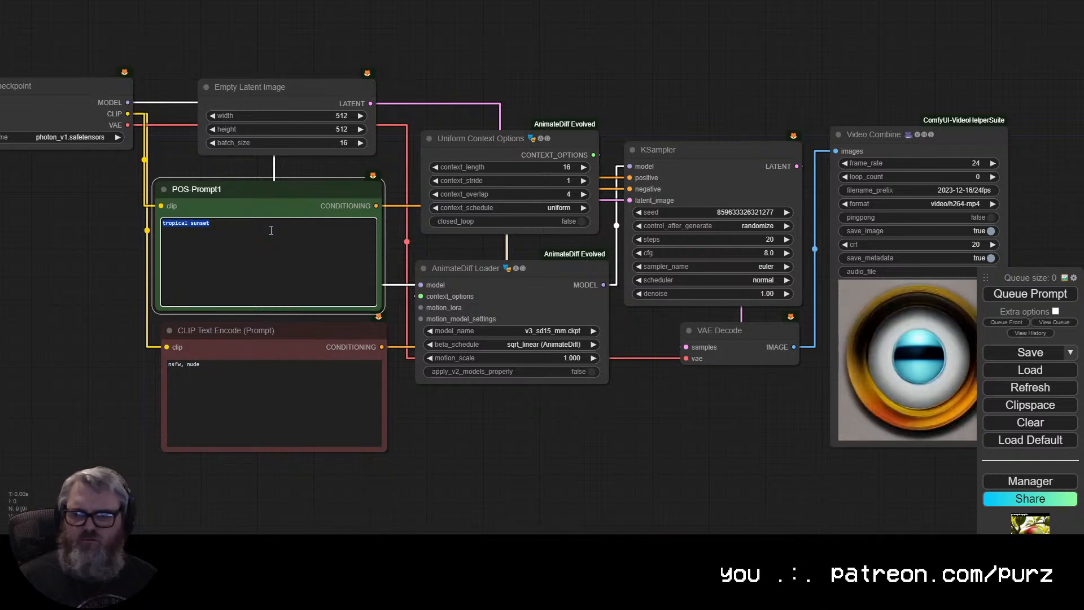
text(waves )
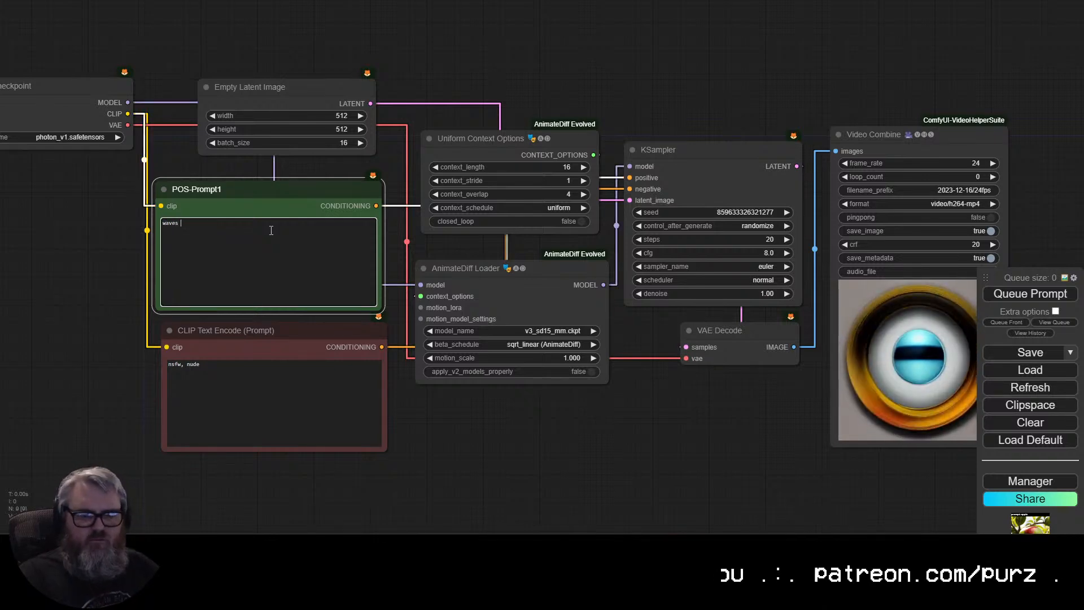
text(on the beach)
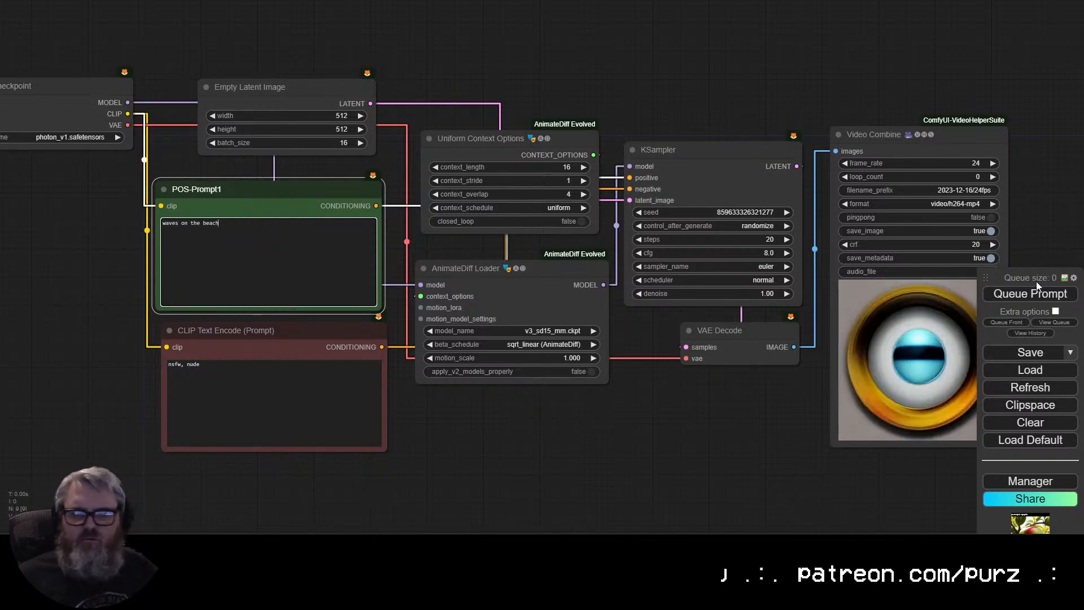
click(1036, 288)
Shift Load Checkpoint and Empty Latent Image slightly left and nudge the positive prompt node up to tidy the layout.
drag(85, 114, 51, 124)
mouse_move(278, 180)
mouse_down()
mouse_move(231, 168)
mouse_move(159, 266)
mouse_move(141, 407)
mouse_move(247, 173)
mouse_move(278, 175)
mouse_up()
drag(311, 87, 307, 85)
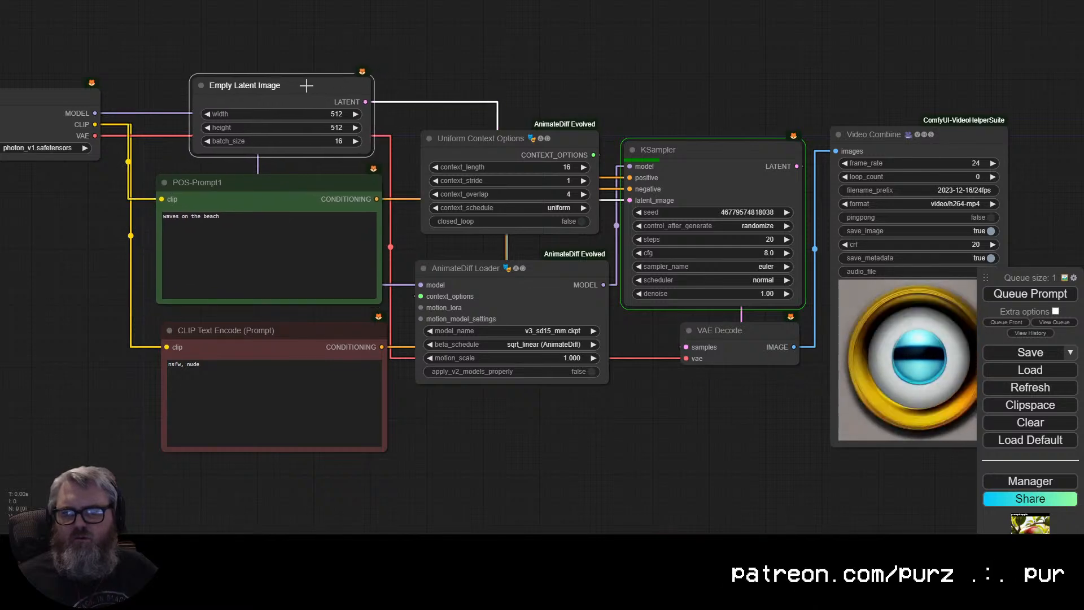
click(332, 52)
Examine the Video Combine preview up close and the progress of the running workflow.
drag(408, 409, 281, 401)
drag(562, 451, 317, 420)
scroll(489, 398, up, 10)
scroll(399, 367, down, 6)
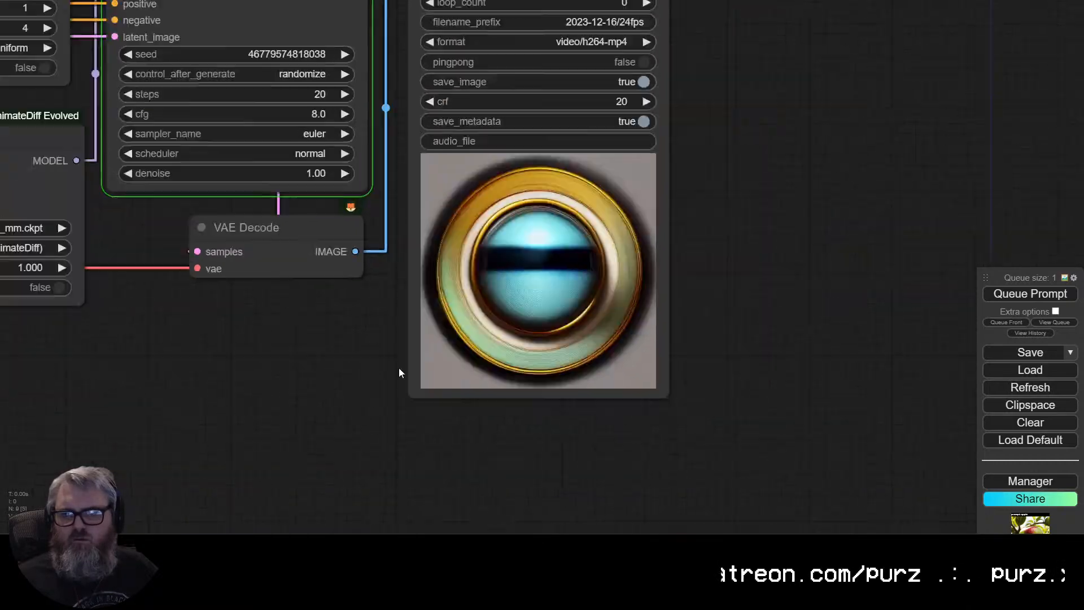
scroll(398, 367, down, 4)
drag(290, 367, 474, 435)
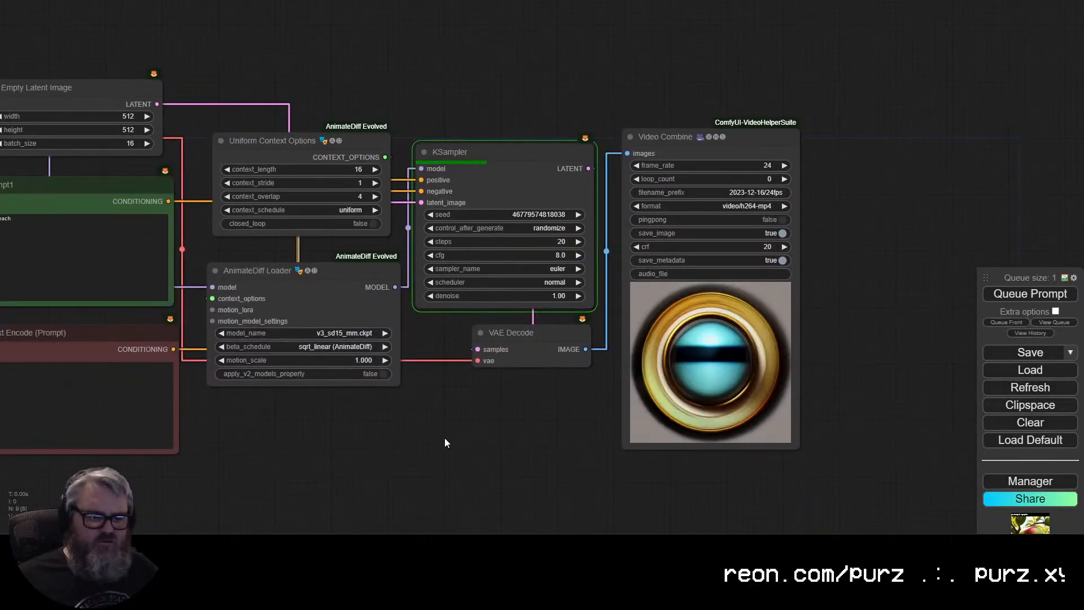
scroll(421, 458, down, 1)
drag(347, 491, 614, 502)
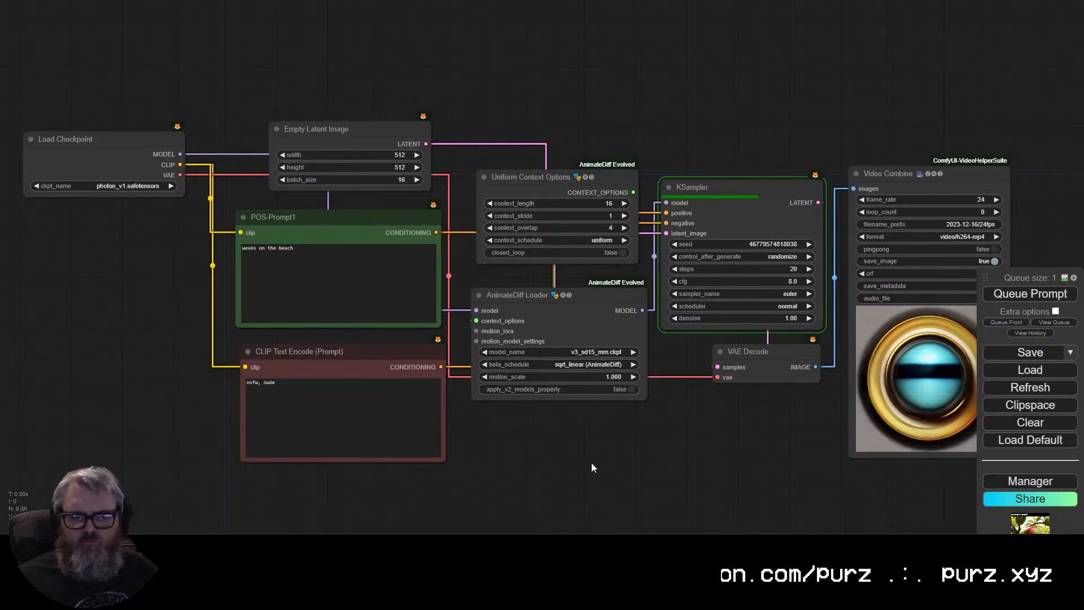
Check the generation log in the command prompt window, then return to ComfyUI and inspect the finished video preview.
click(363, 302)
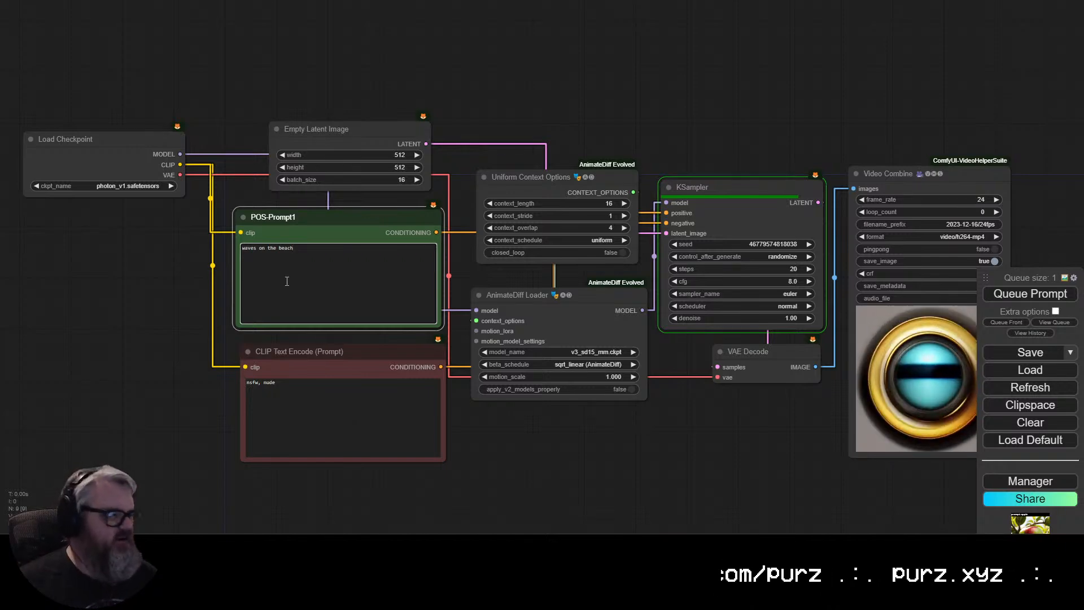
key(alt+Tab)
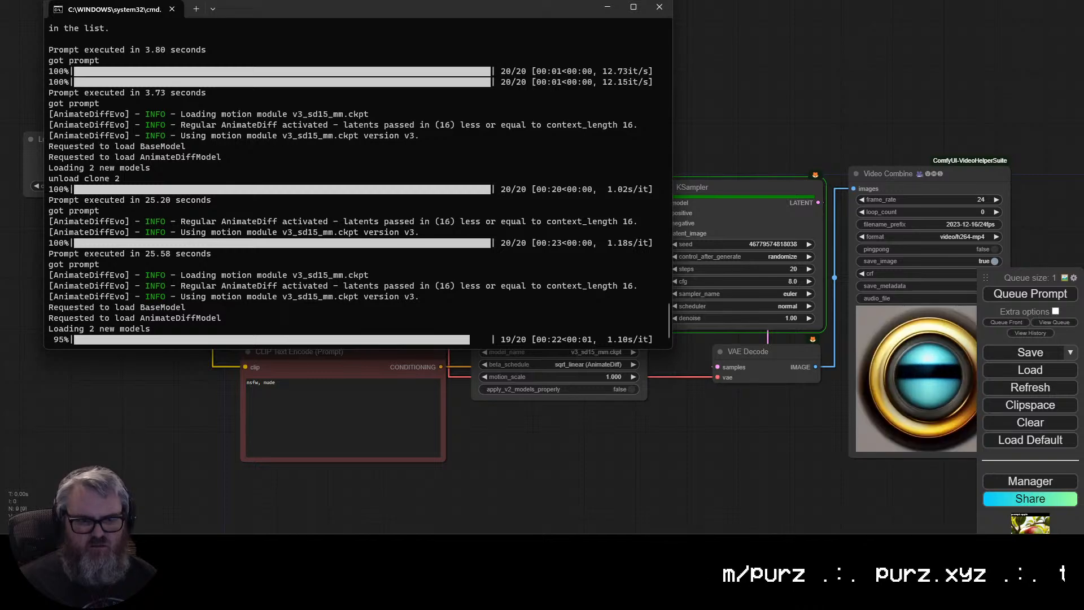
key(alt+Tab)
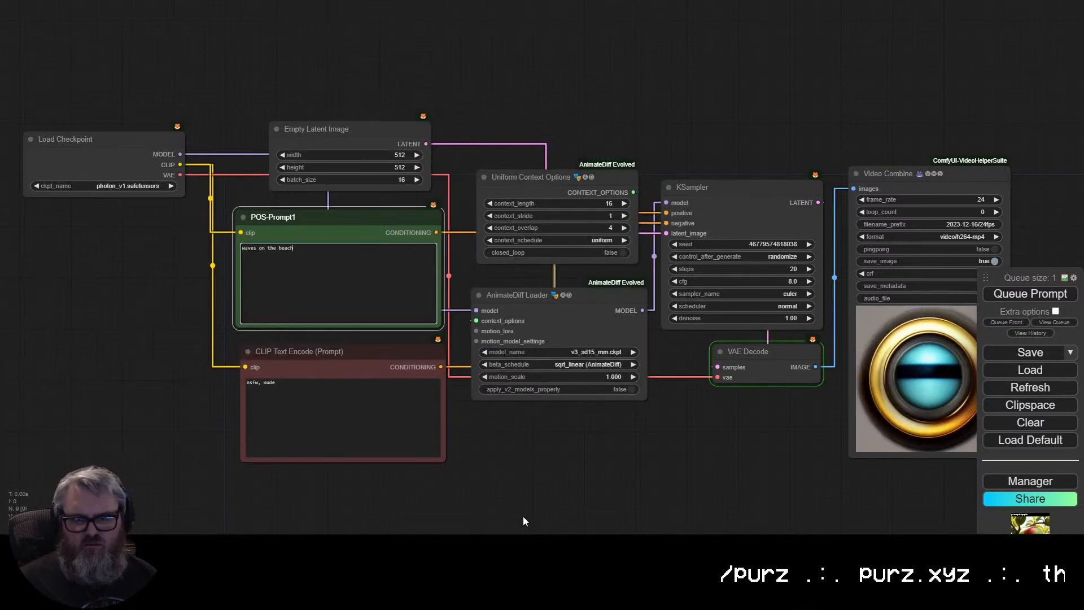
drag(593, 476, 462, 464)
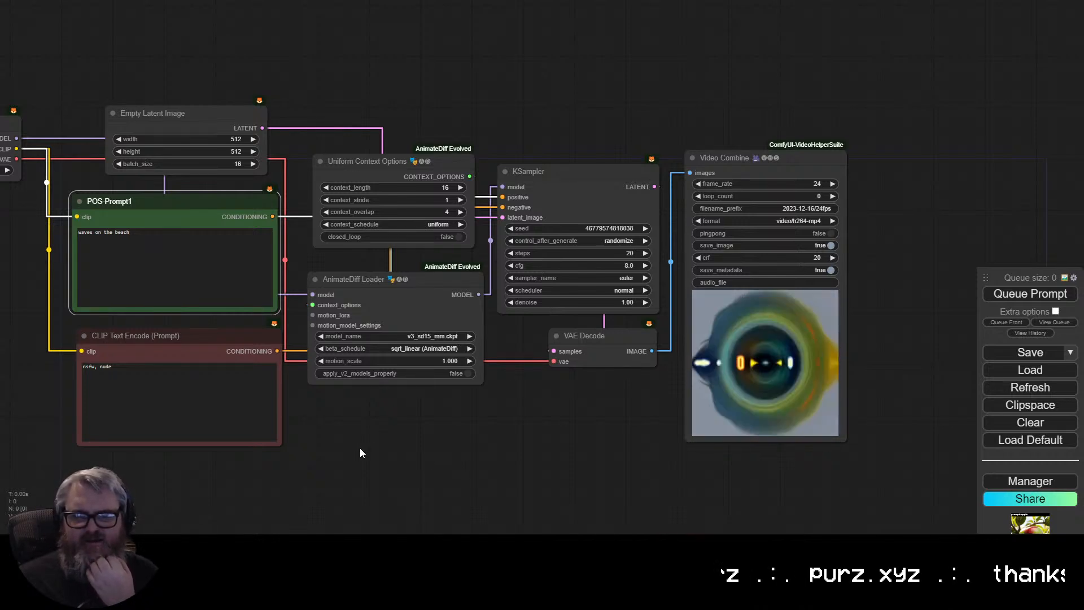
drag(360, 449, 528, 462)
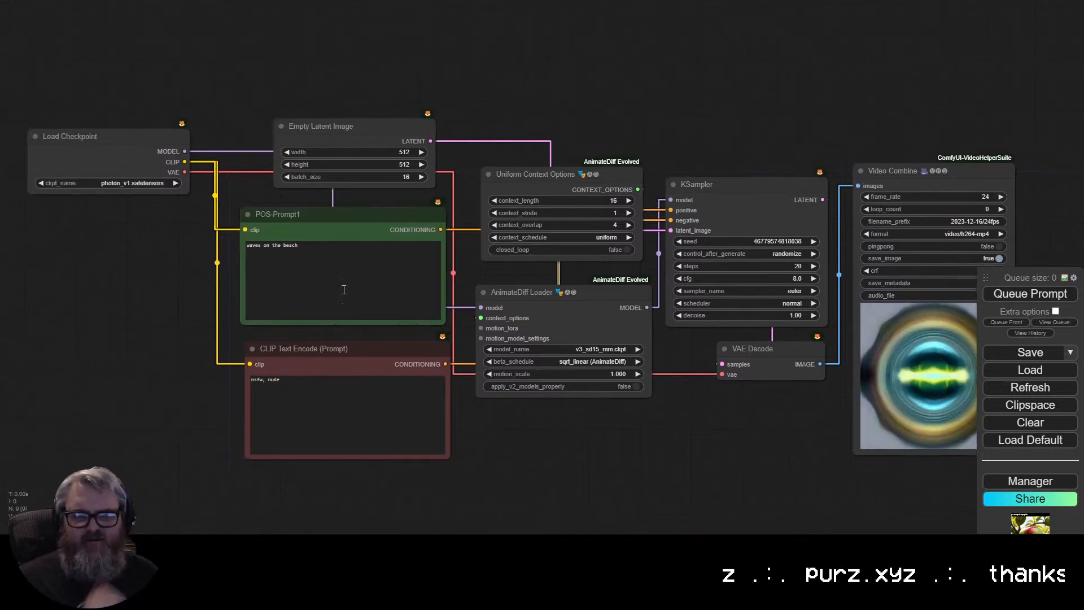
Delete the POS-Prompt1 node and the red negative CLIP Text Encode node.
key(Delete)
click(328, 349)
key(Delete)
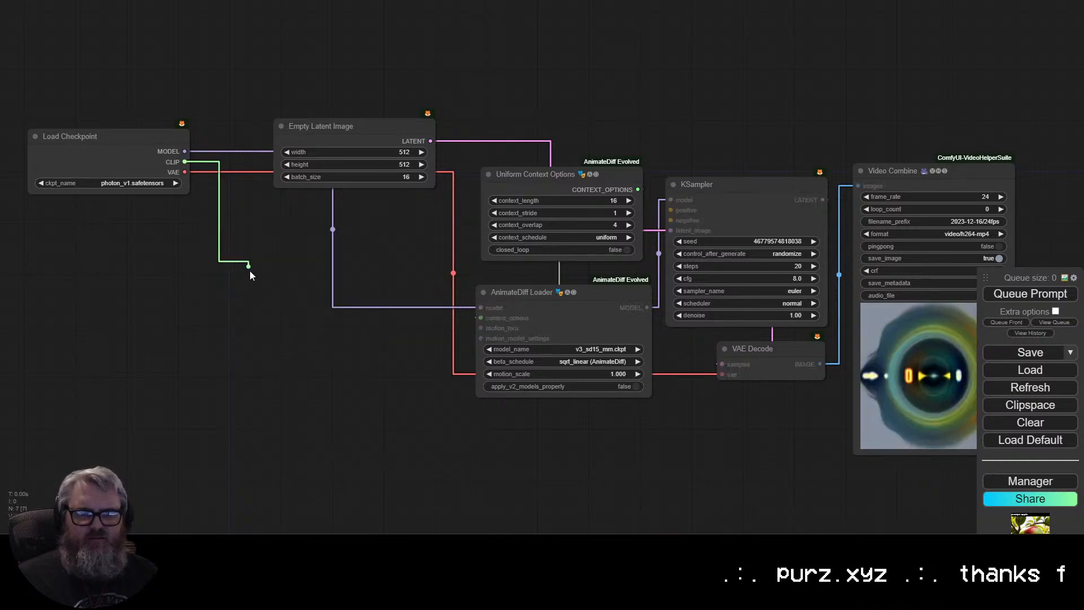
Create a CLIP Text Encode node from Load Checkpoint's CLIP output, place it below Empty Latent Image, and connect it to KSampler's positive input.
drag(250, 271, 250, 272)
click(287, 327)
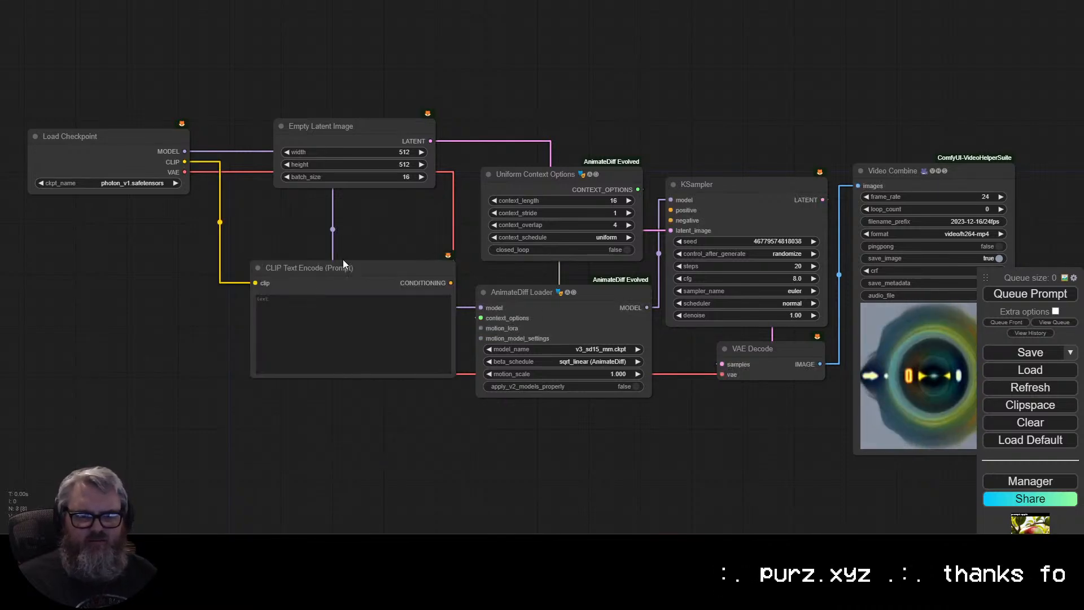
drag(344, 259, 308, 202)
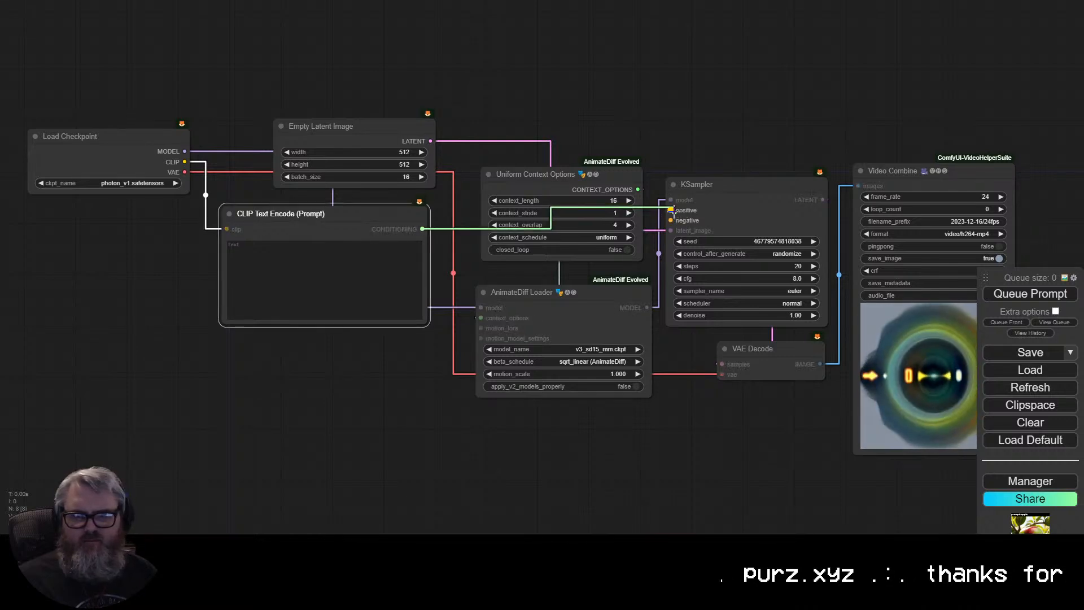
Duplicate the CLIP Text Encode node below the first, feed it the checkpoint's CLIP, and connect its conditioning to KSampler's negative input.
key(ctrl+c)
key(ctrl+v)
drag(438, 228, 298, 347)
drag(230, 366, 231, 366)
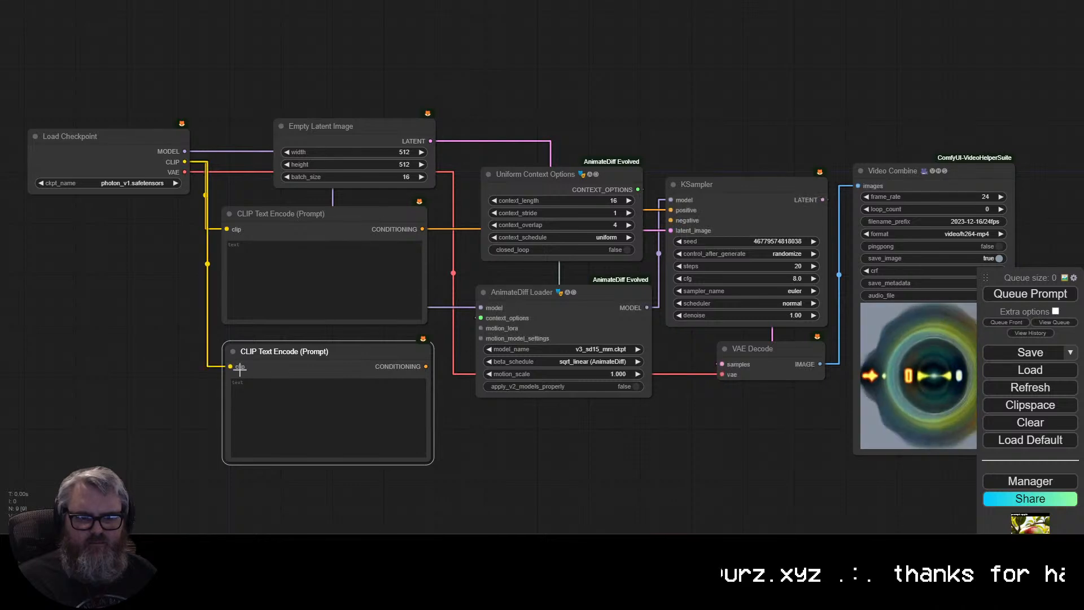
drag(426, 366, 676, 221)
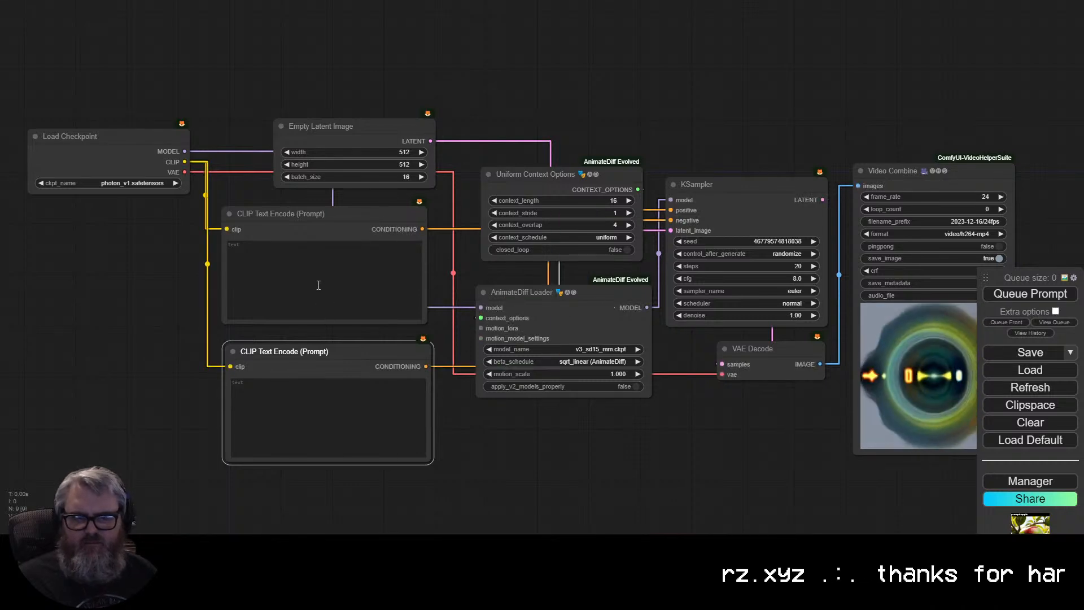
Enter "waves on the beach" as the positive prompt and "nsfw, nude" as the negative prompt.
click(321, 274)
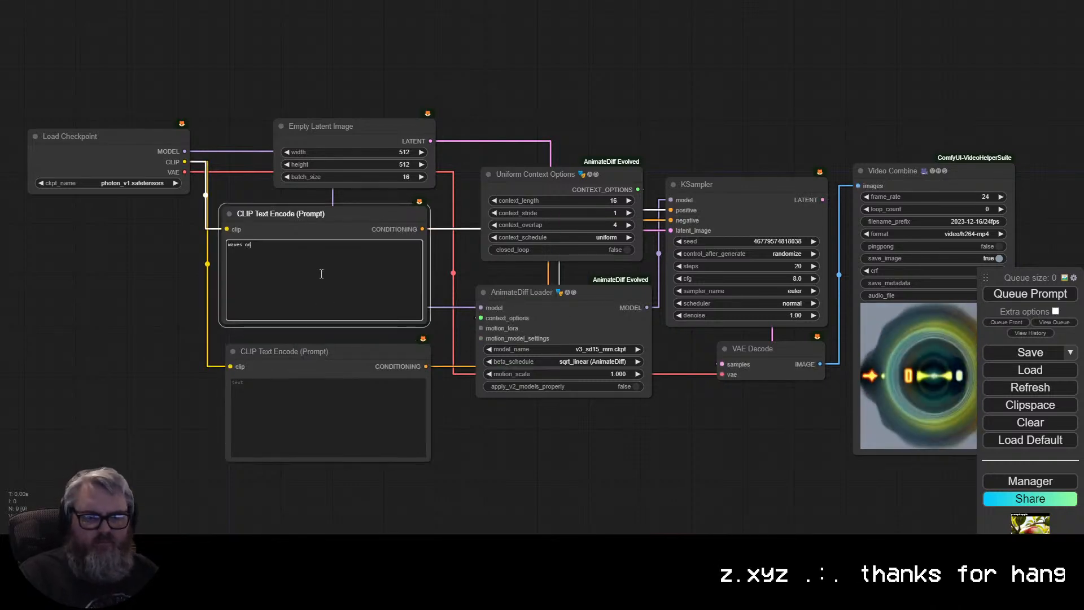
text(waves on the beach)
key(Tab)
key(Tab)
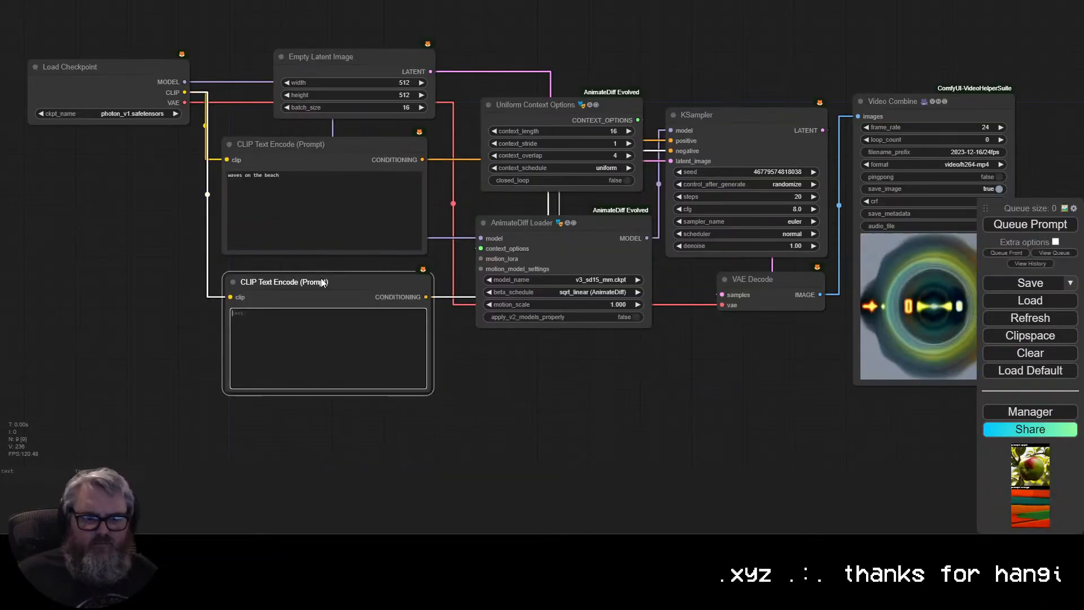
text(sn)
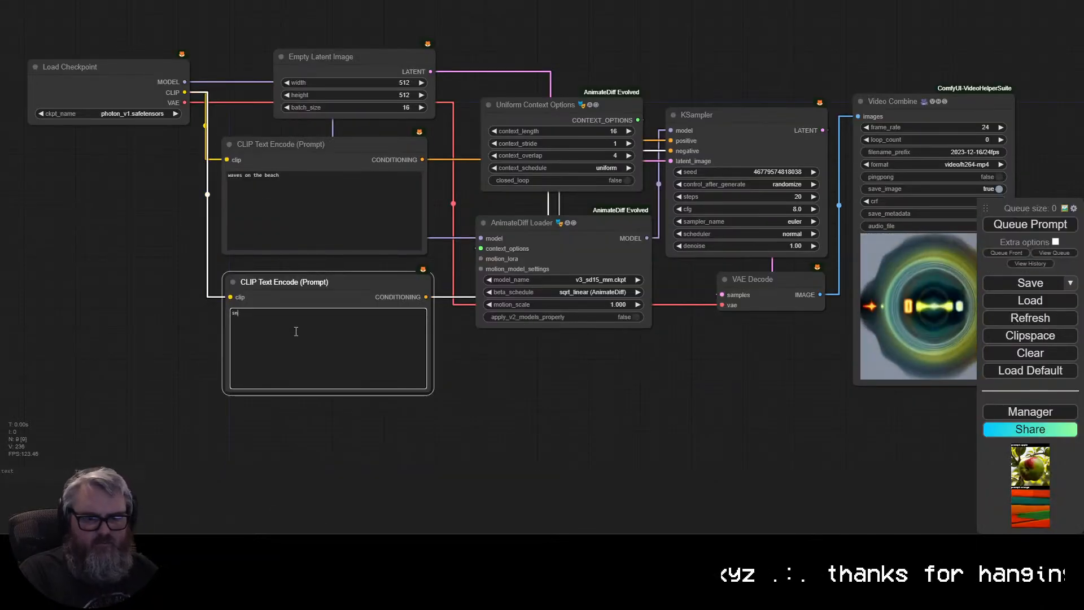
text(fw)
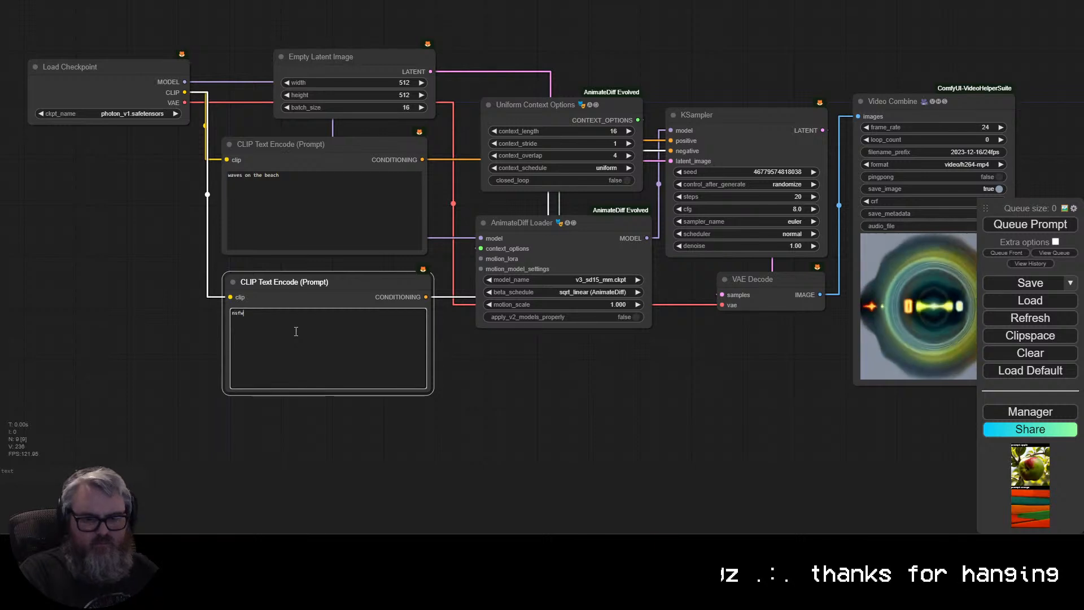
text(, unde)
key(BackSpace)
key(BackSpace)
key(BackSpace)
key(BackSpace)
text(nude)
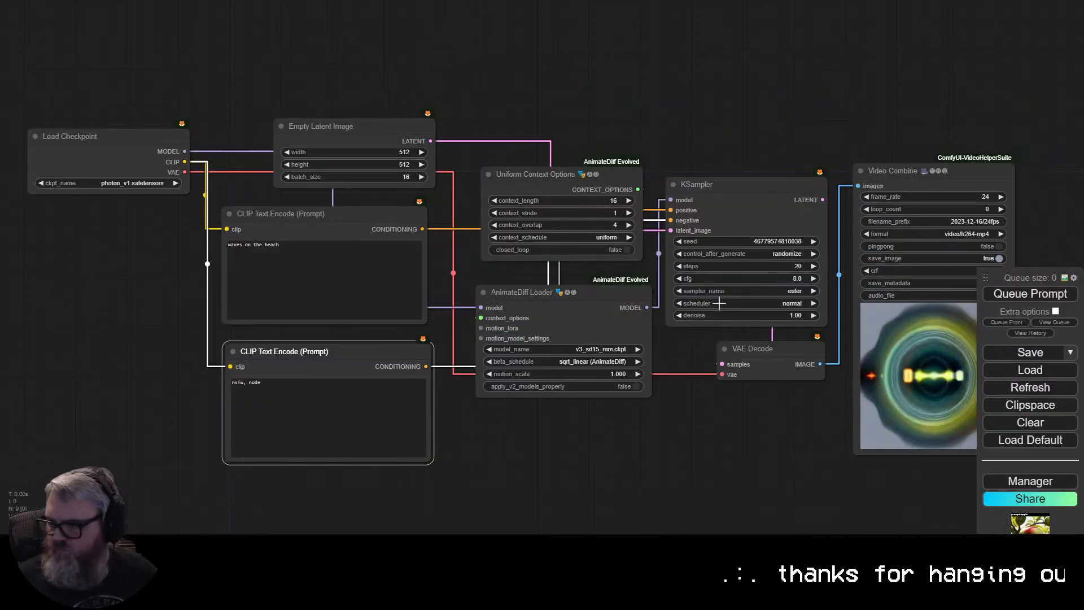
Queue the prompt to generate the video with the newly created prompt nodes.
click(1024, 294)
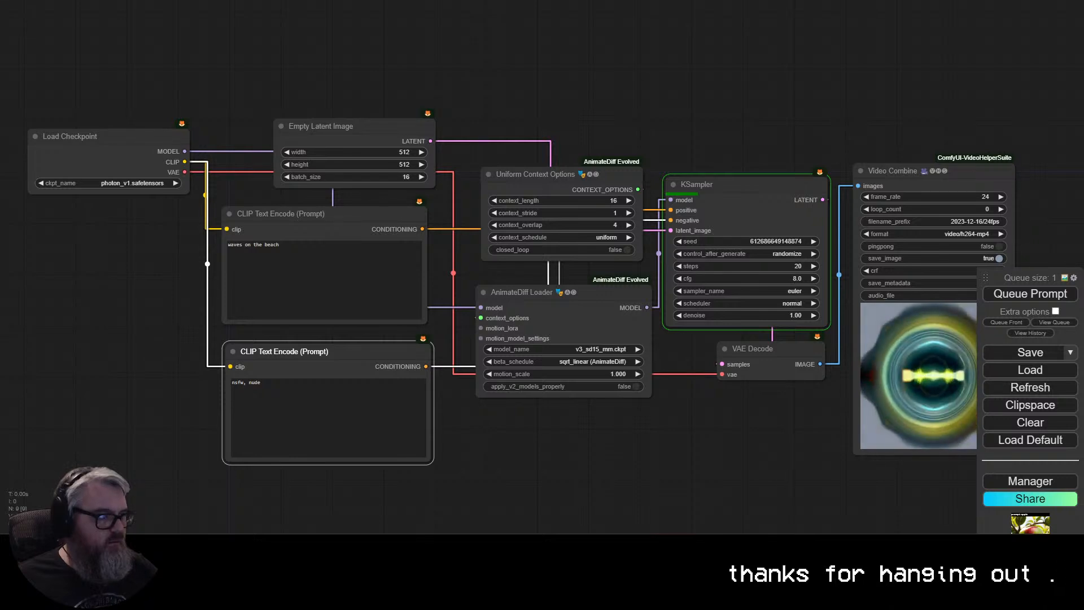
drag(489, 447, 350, 447)
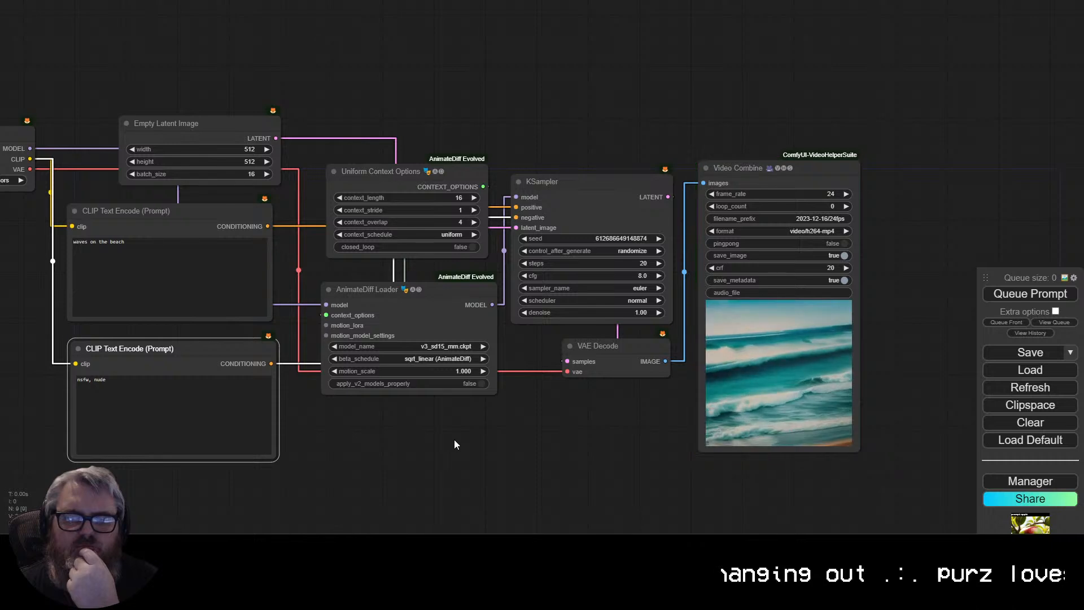
drag(421, 462, 493, 468)
Examine the generated wave video in Video Combine up close, along with the positive prompt and nodes feeding it.
click(260, 240)
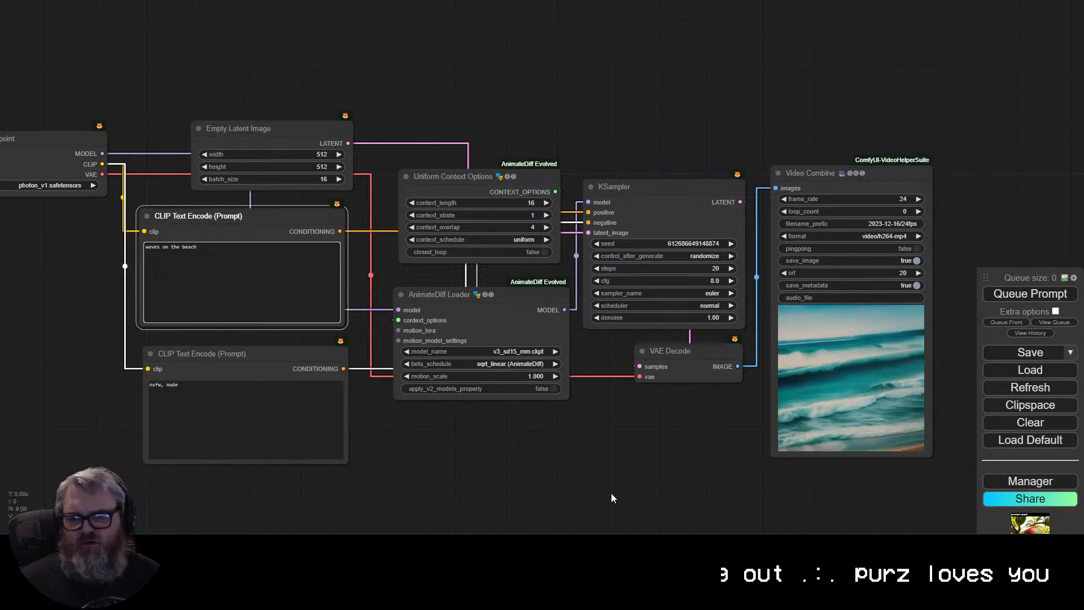
scroll(673, 490, up, 8)
drag(729, 417, 286, 436)
scroll(286, 436, up, 1)
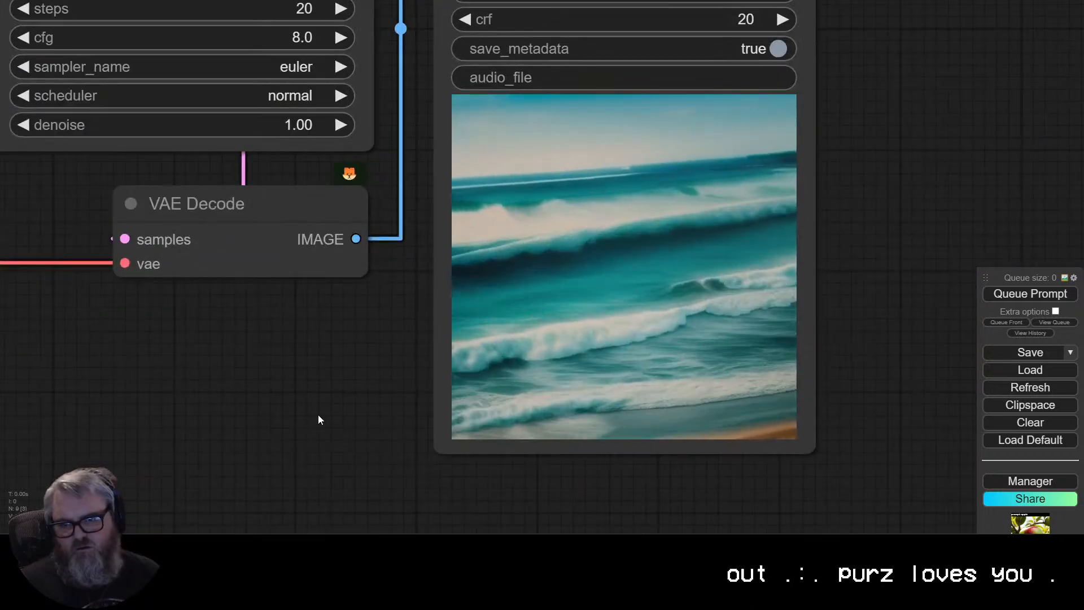
scroll(189, 375, down, 7)
drag(57, 365, 522, 431)
double_click(161, 269)
triple_click(161, 269)
click(502, 499)
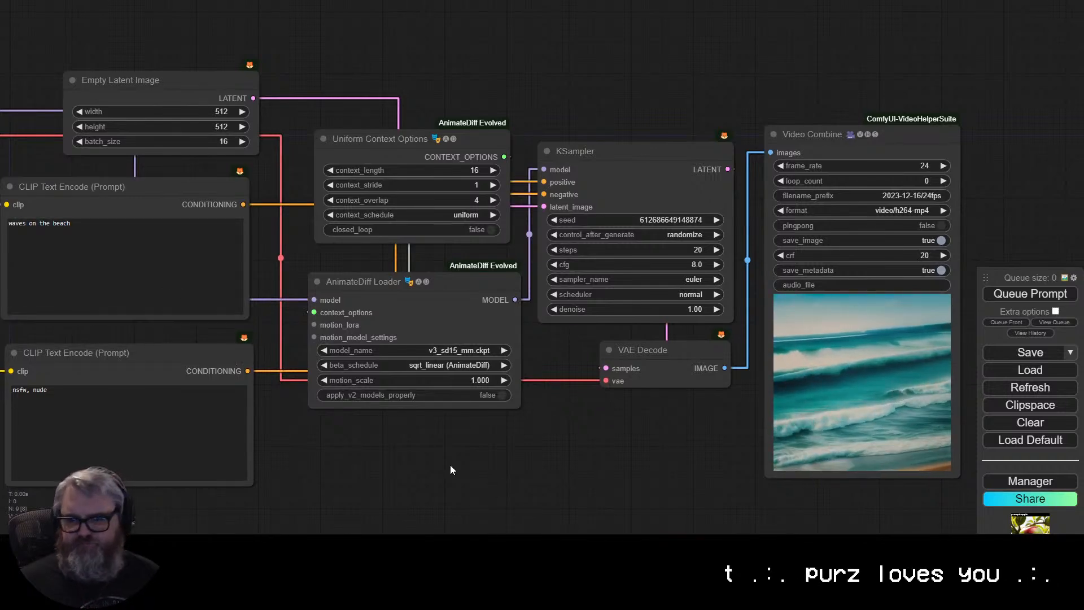
Set the Empty Latent Image batch size to 32 and queue the prompt.
drag(453, 468, 583, 472)
scroll(510, 460, down, 2)
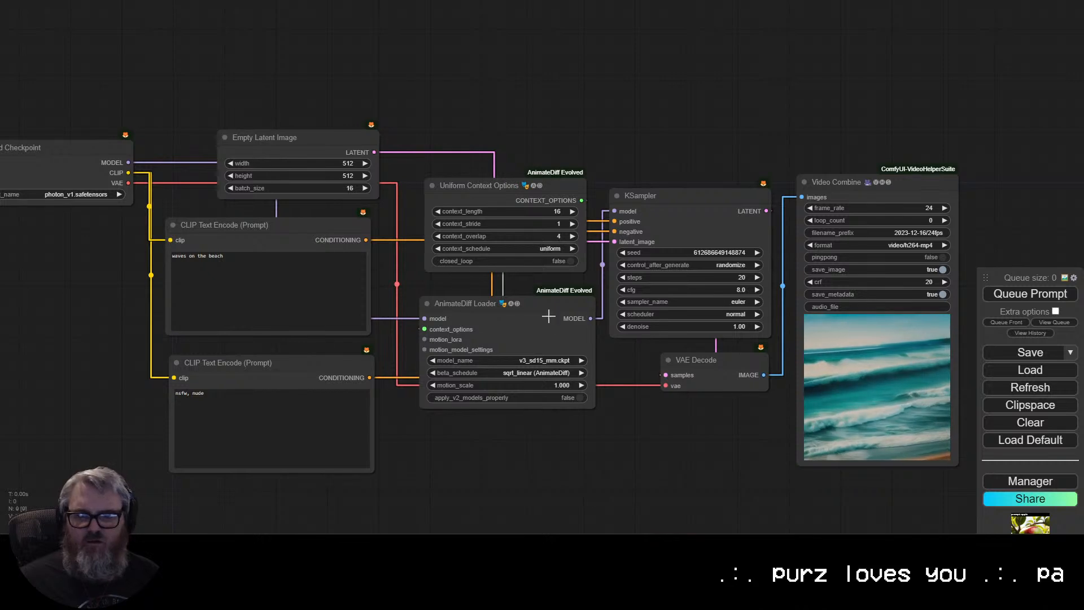
click(335, 188)
text(32)
key(Return)
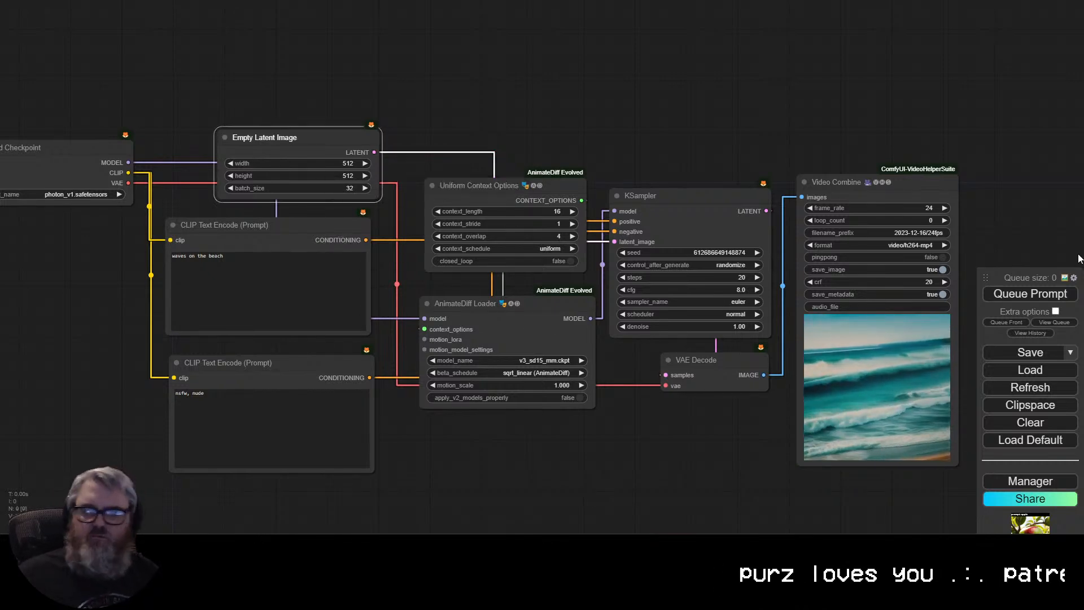
scroll(674, 469, down, 2)
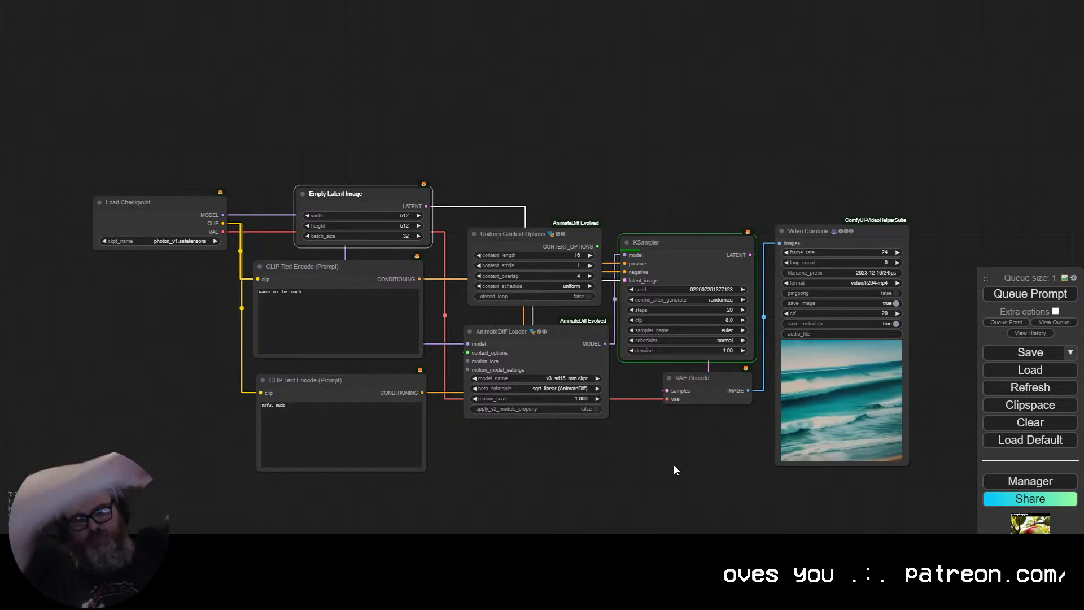
Color the Uniform Context Options node green and the AnimateDiff Loader node yellow.
right_click(536, 233)
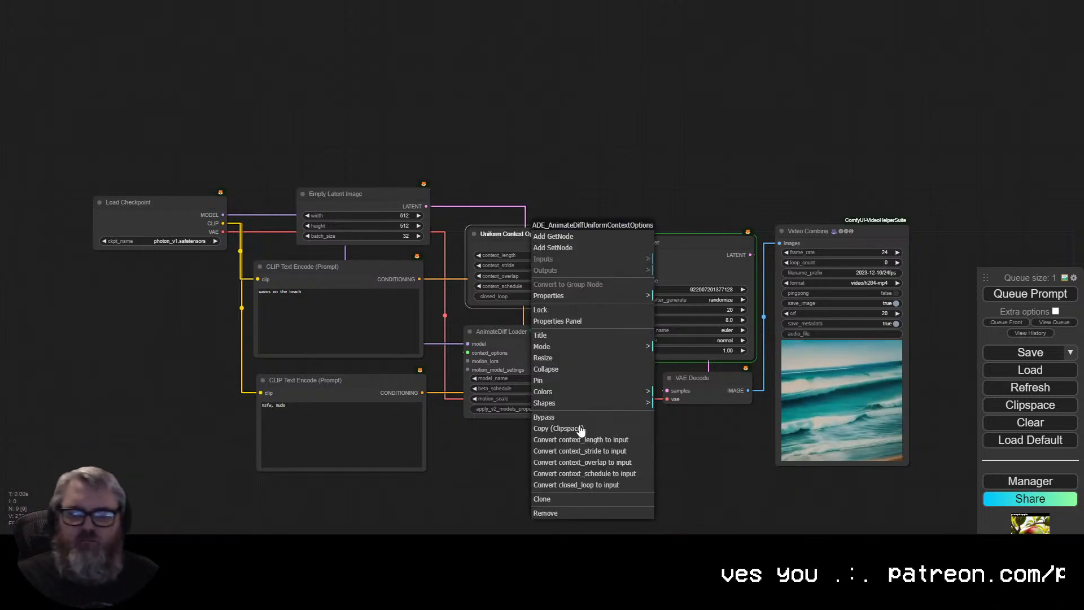
click(565, 391)
click(687, 427)
right_click(538, 362)
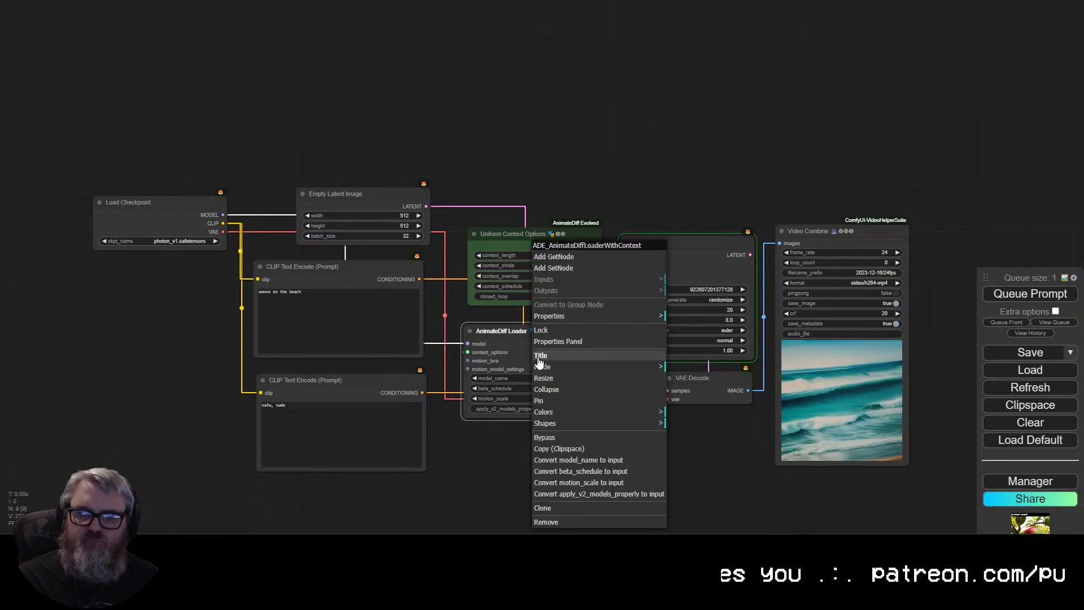
click(581, 413)
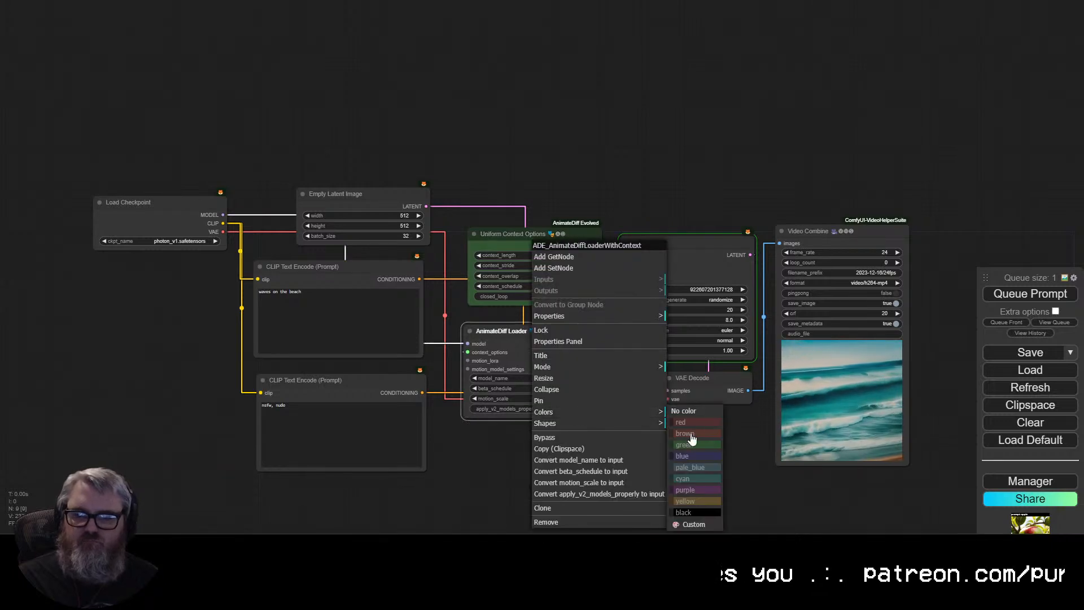
click(684, 500)
Color the KSampler node purple, the VAE Decode node red and the Video Combine node blue.
right_click(698, 277)
click(765, 377)
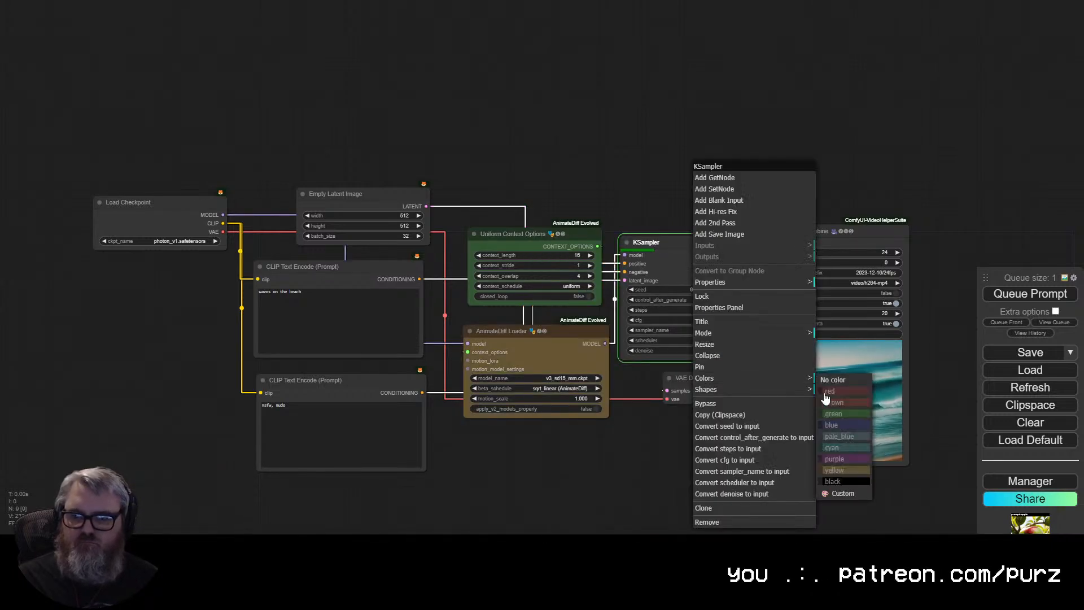
click(841, 460)
right_click(684, 383)
click(735, 461)
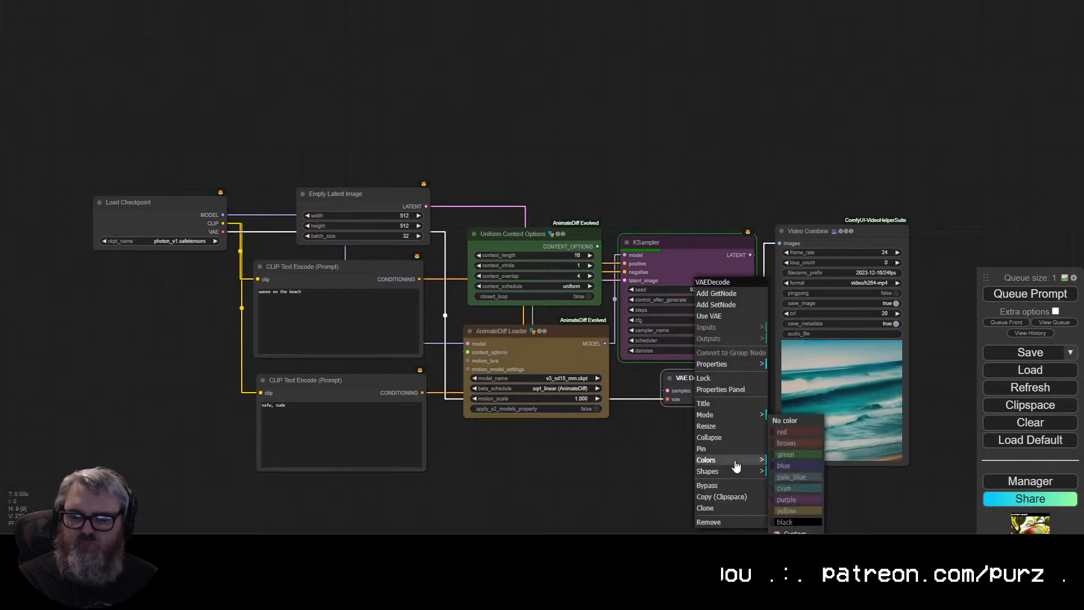
click(794, 447)
right_click(798, 314)
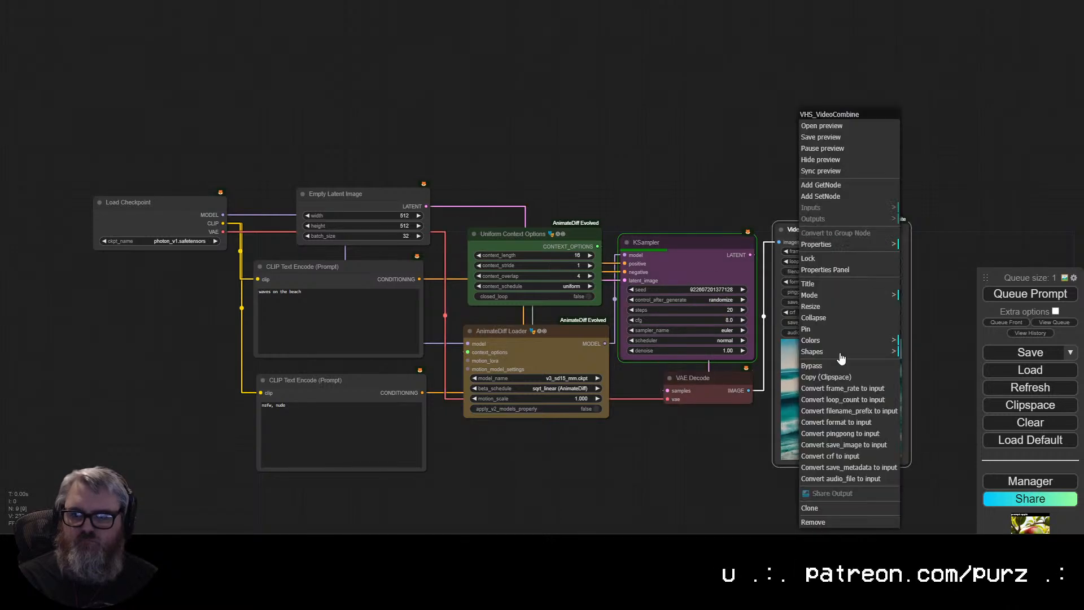
click(916, 382)
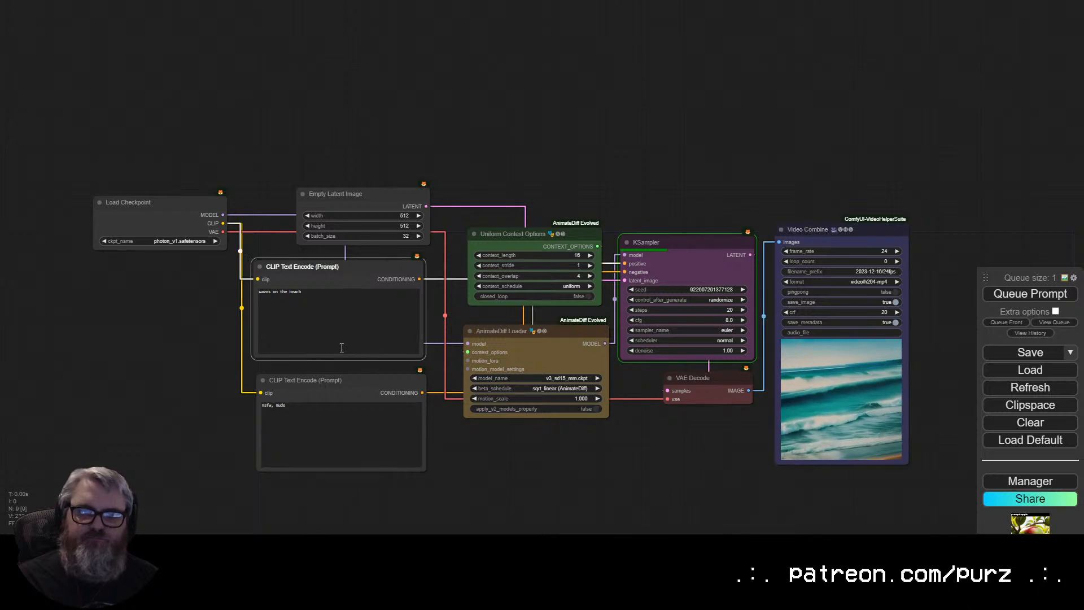
Color the positive CLIP Text Encode node green and the negative one red.
right_click(350, 256)
right_click(322, 263)
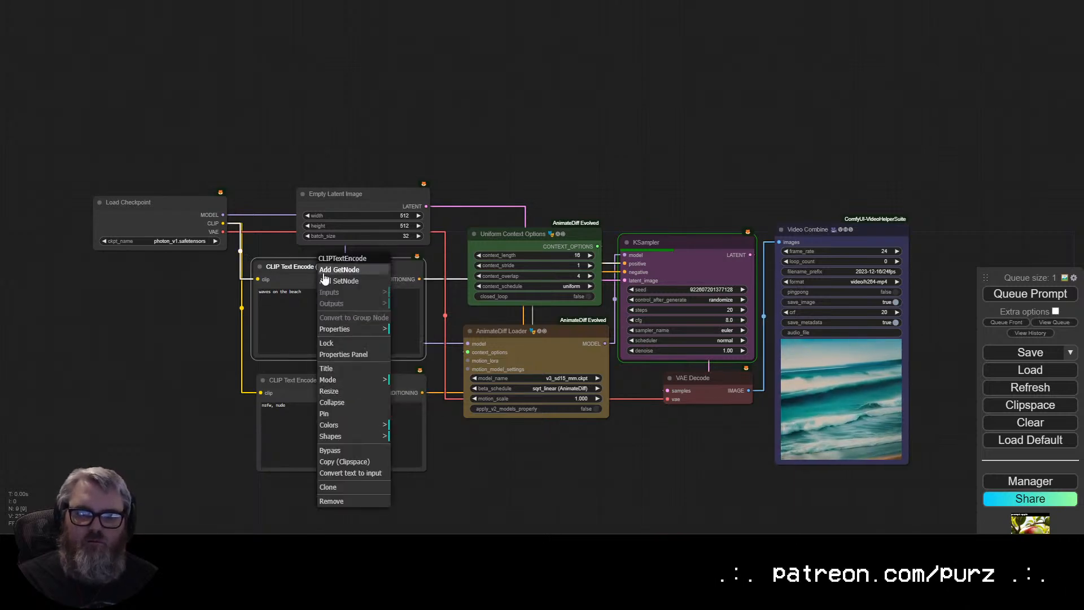
click(418, 453)
right_click(333, 382)
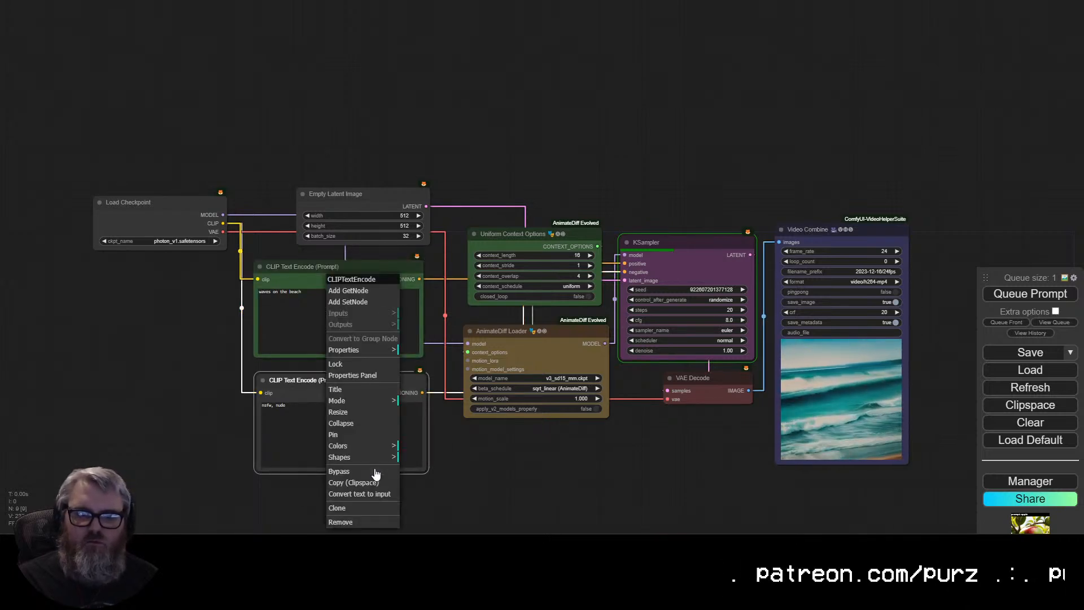
click(376, 447)
click(424, 455)
Color the Empty Latent Image node green and the Load Checkpoint node brown.
right_click(360, 192)
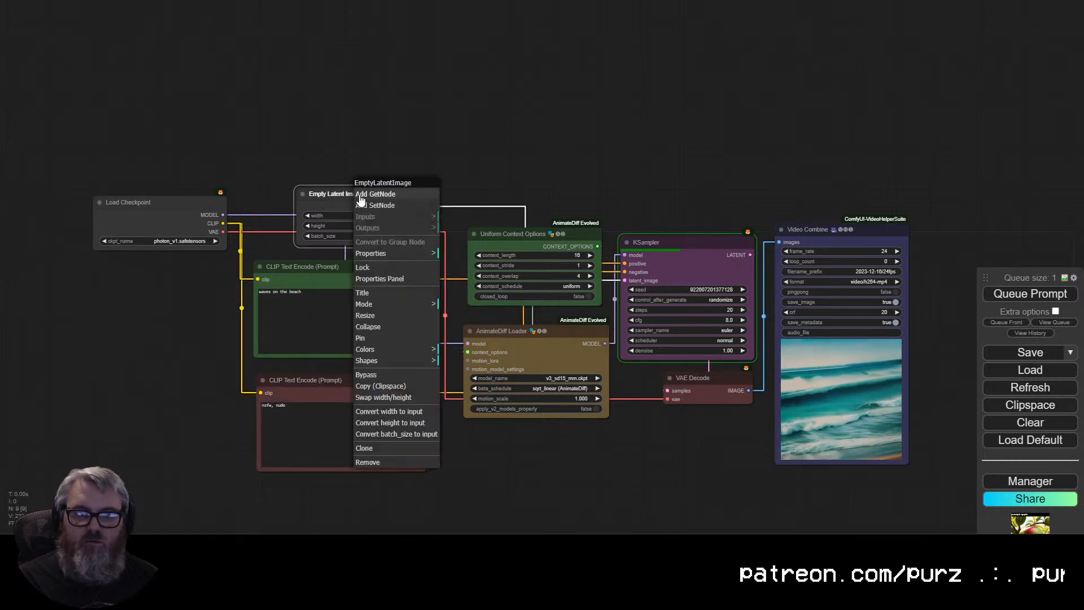
click(373, 349)
click(469, 387)
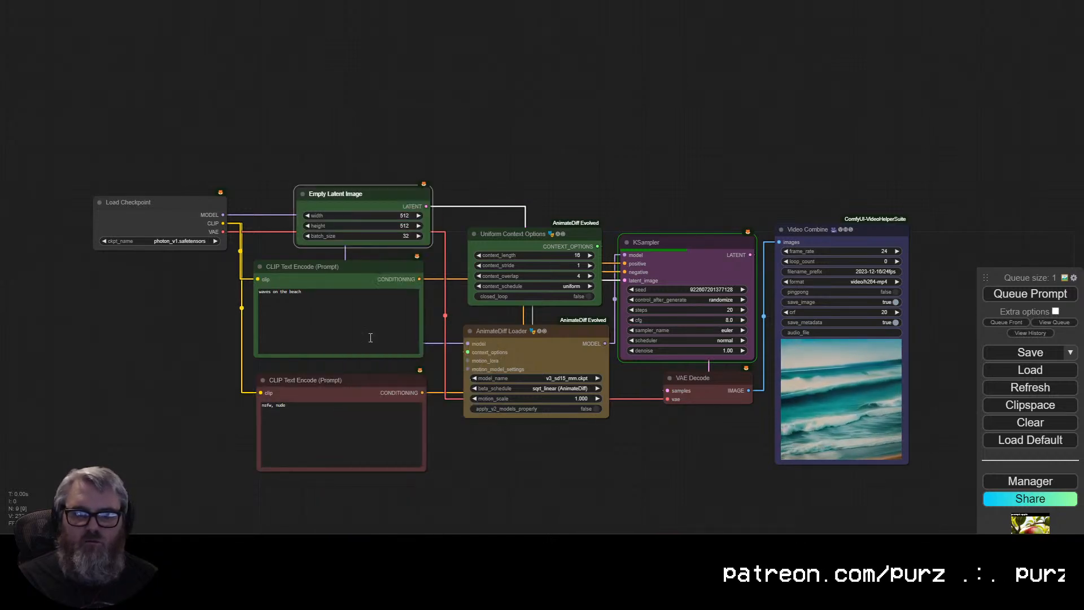
click(167, 205)
right_click(167, 205)
click(180, 417)
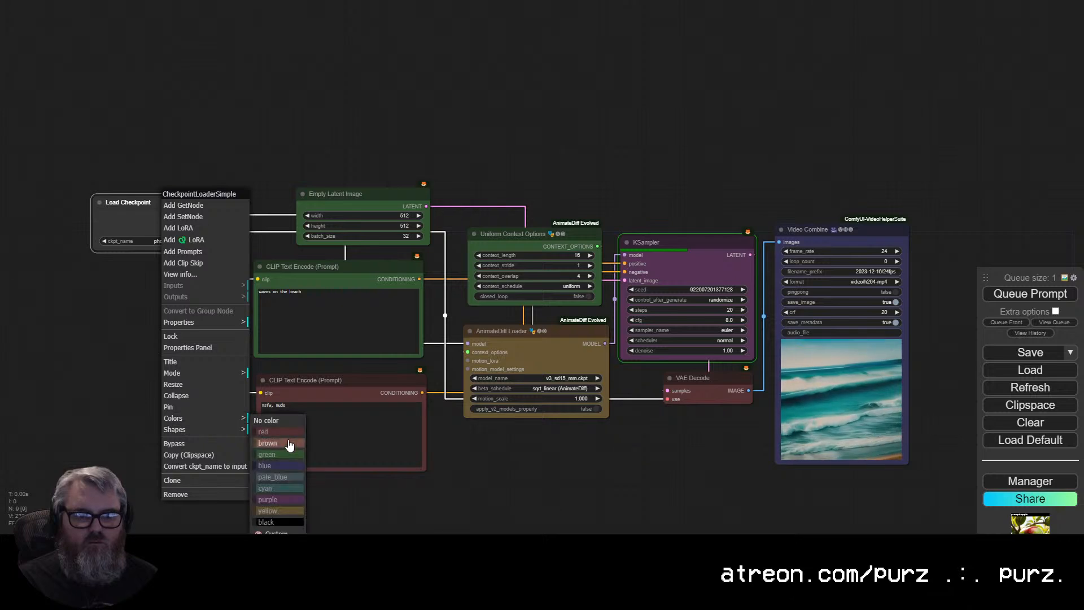
click(288, 445)
Move the floating queue menu to the opposite side of the canvas so Video Combine is uncovered.
drag(596, 469, 617, 436)
scroll(573, 449, up, 2)
drag(1014, 283, 103, 289)
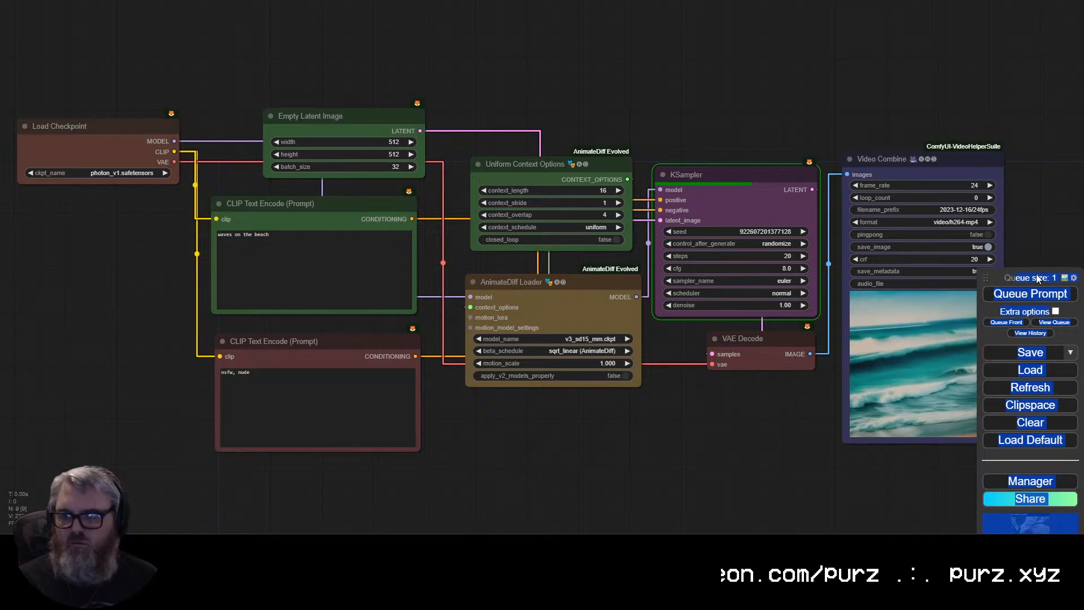
drag(1037, 277, 48, 210)
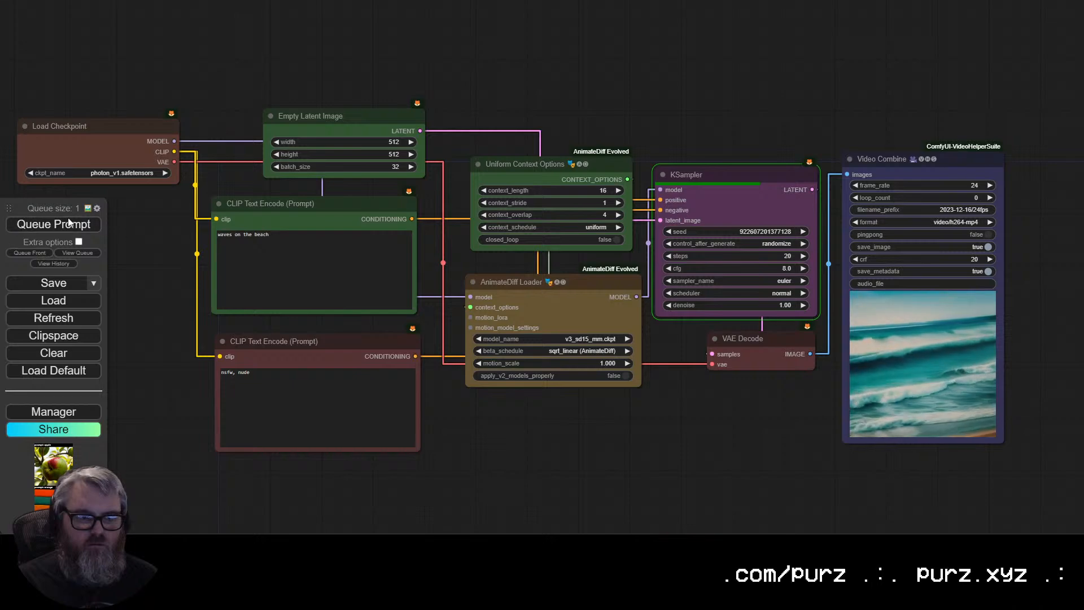
Enable closed_loop in the Uniform Context Options node.
mouse_move(567, 419)
mouse_down()
mouse_move(632, 413)
mouse_move(611, 394)
mouse_move(562, 399)
mouse_move(568, 411)
mouse_up()
scroll(599, 412, up, 1)
scroll(632, 414, down, 1)
scroll(608, 397, up, 1)
scroll(561, 398, up, 1)
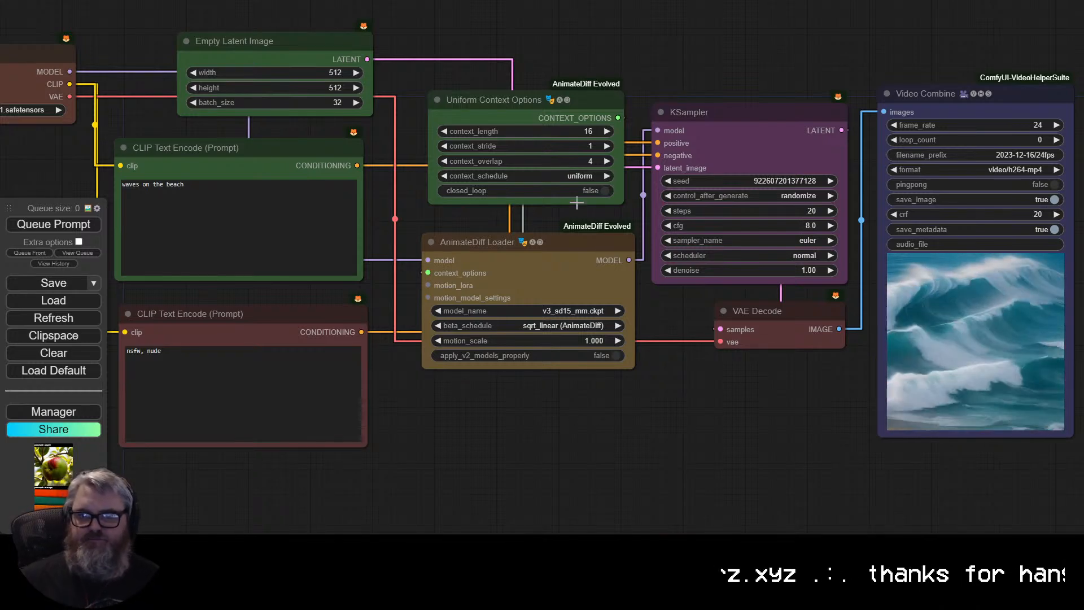
Examine the newly generated wave video in Video Combine up close and review the complete color-coded workflow.
drag(761, 414, 465, 462)
scroll(431, 410, up, 5)
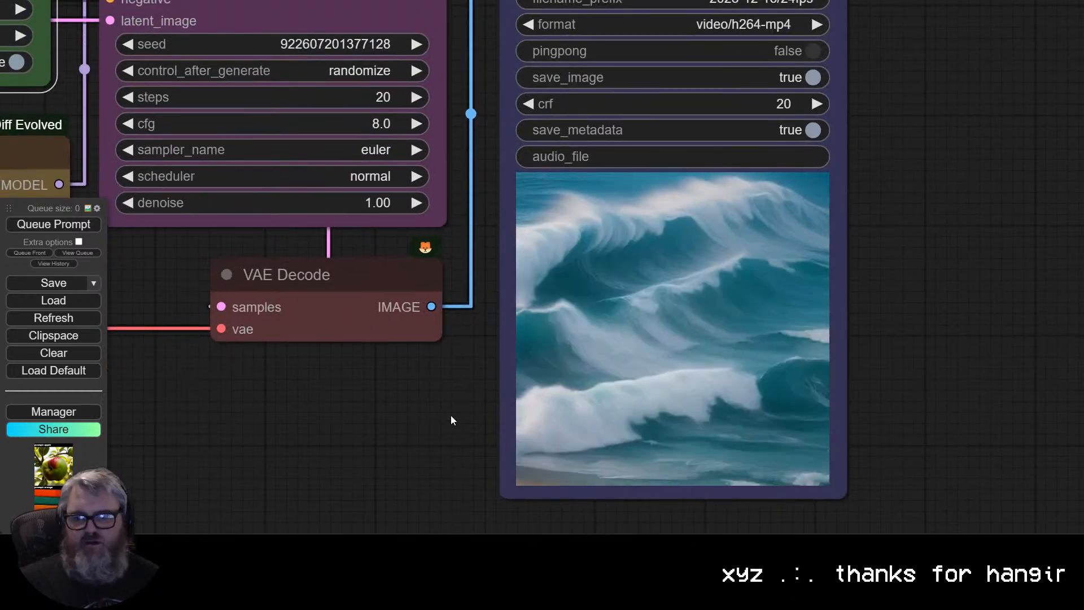
scroll(427, 428, down, 5)
scroll(254, 463, down, 2)
drag(222, 469, 597, 451)
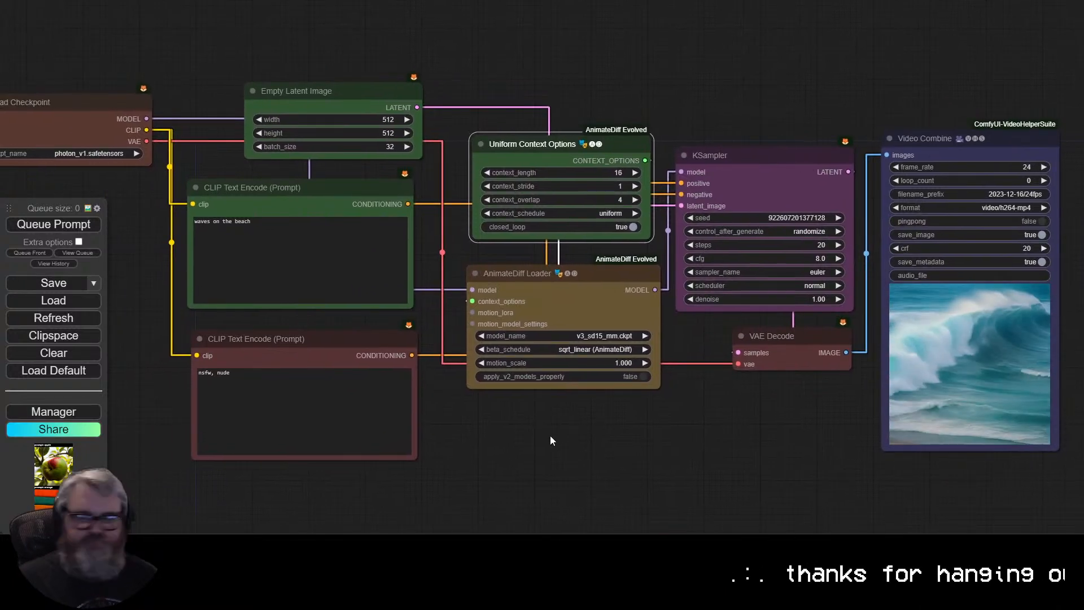
scroll(613, 458, down, 2)
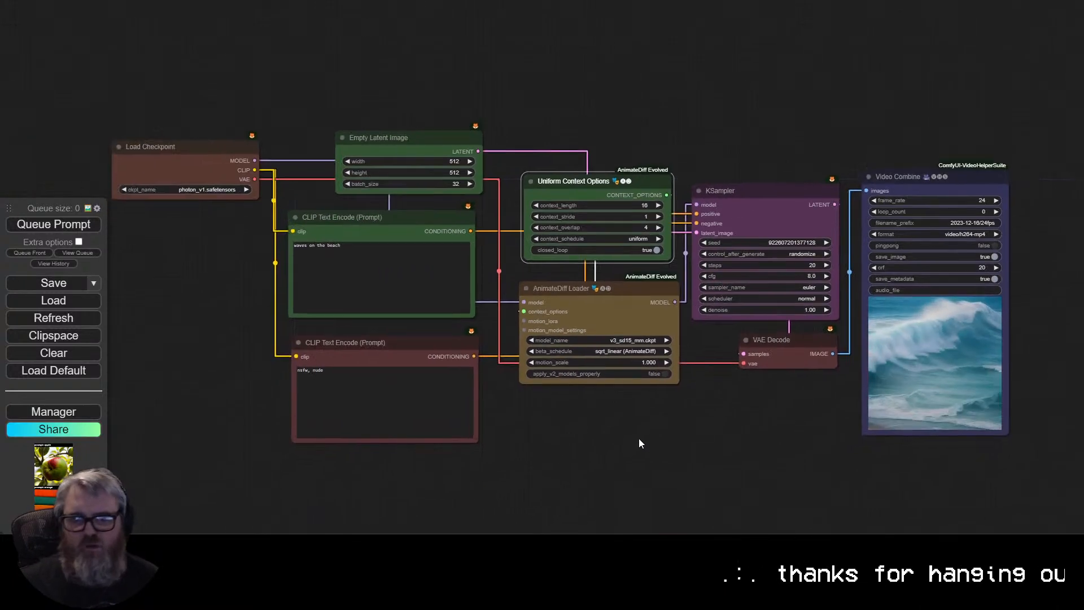
drag(639, 439, 584, 415)
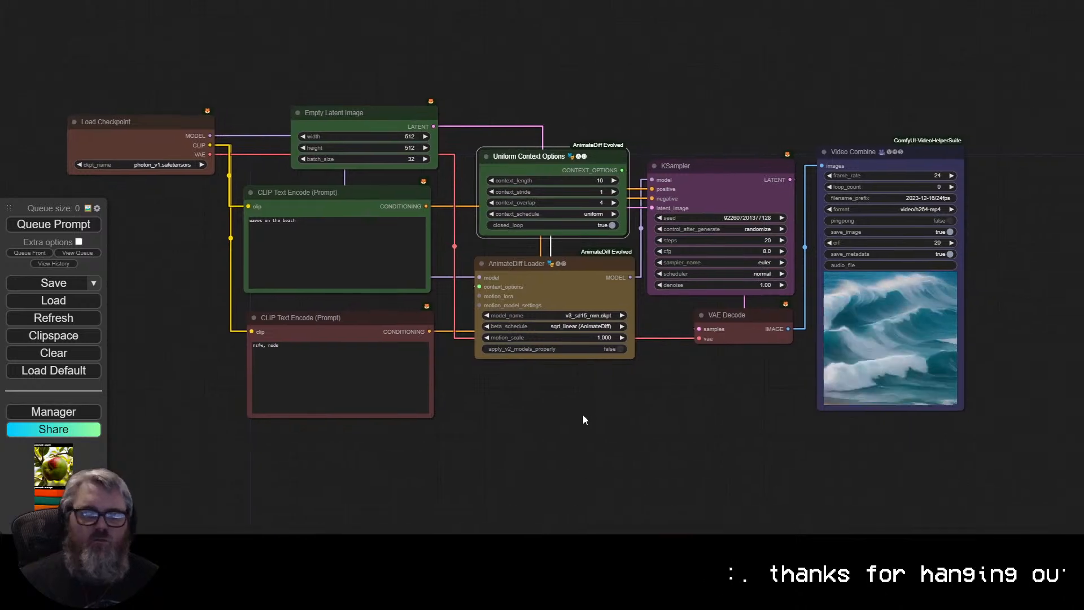
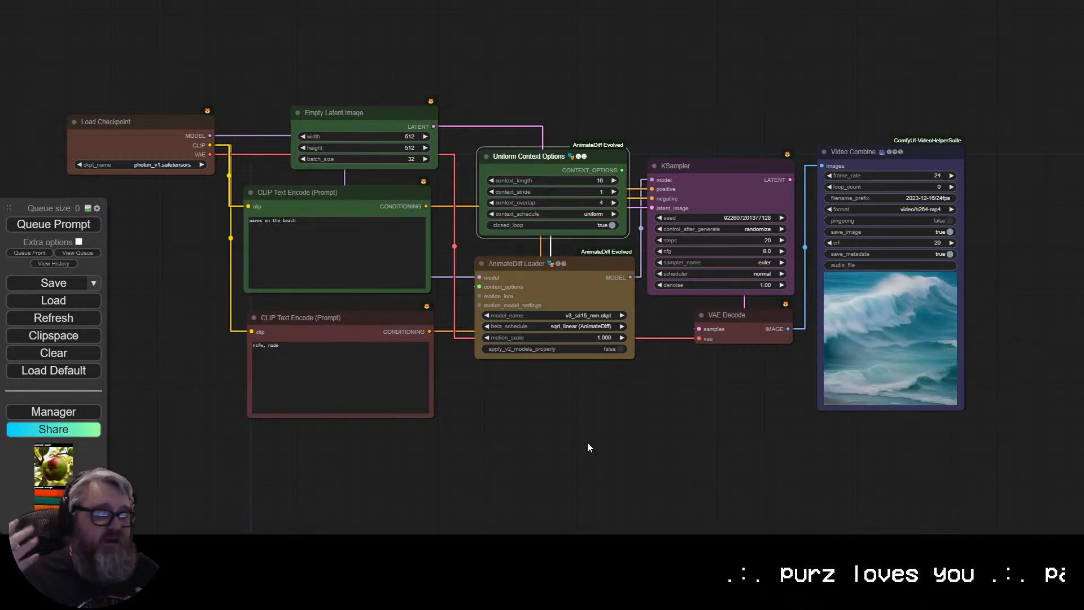
click(638, 420)
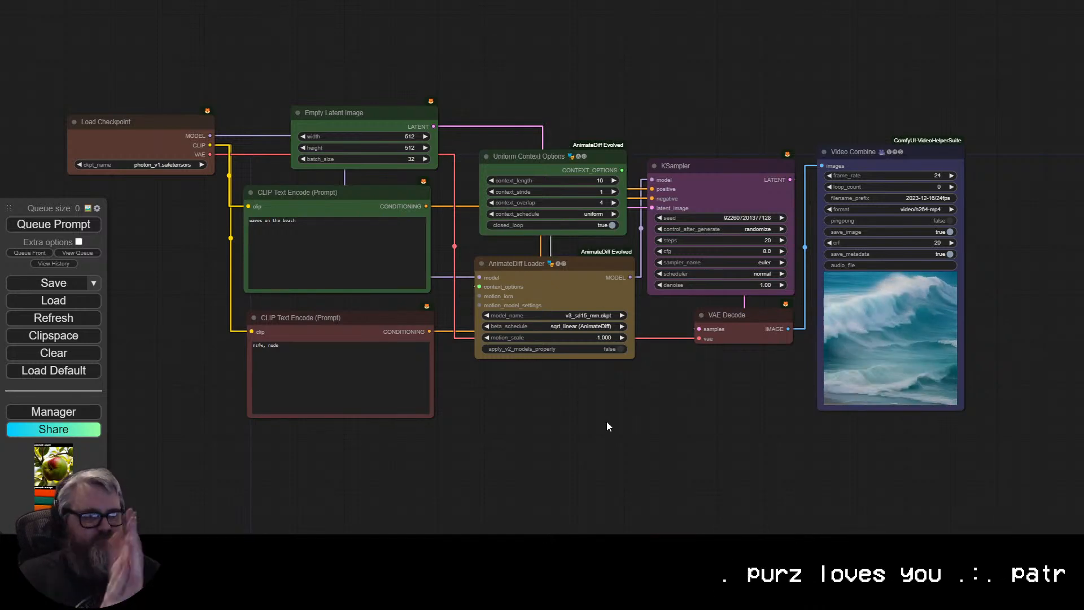
scroll(860, 472, up, 4)
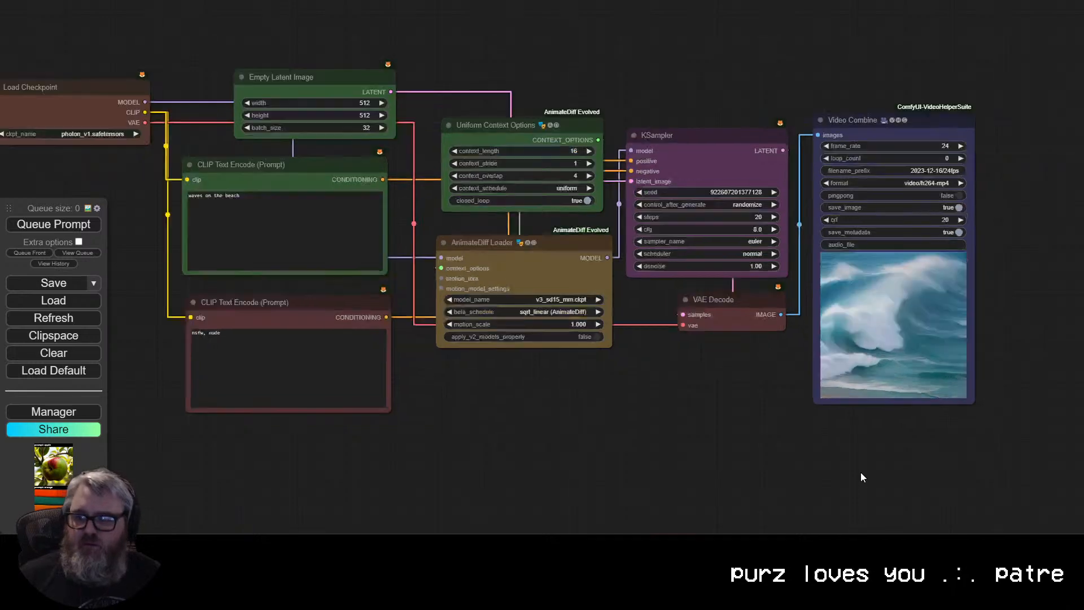
drag(860, 472, 638, 496)
scroll(546, 466, down, 2)
drag(473, 479, 730, 444)
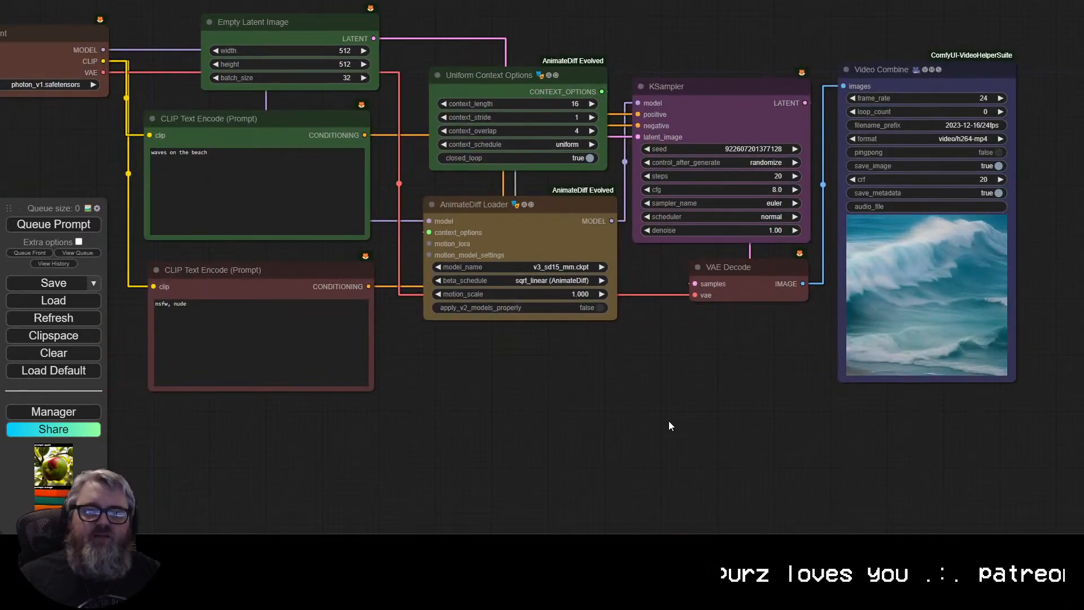
scroll(668, 421, down, 1)
drag(668, 422, 646, 455)
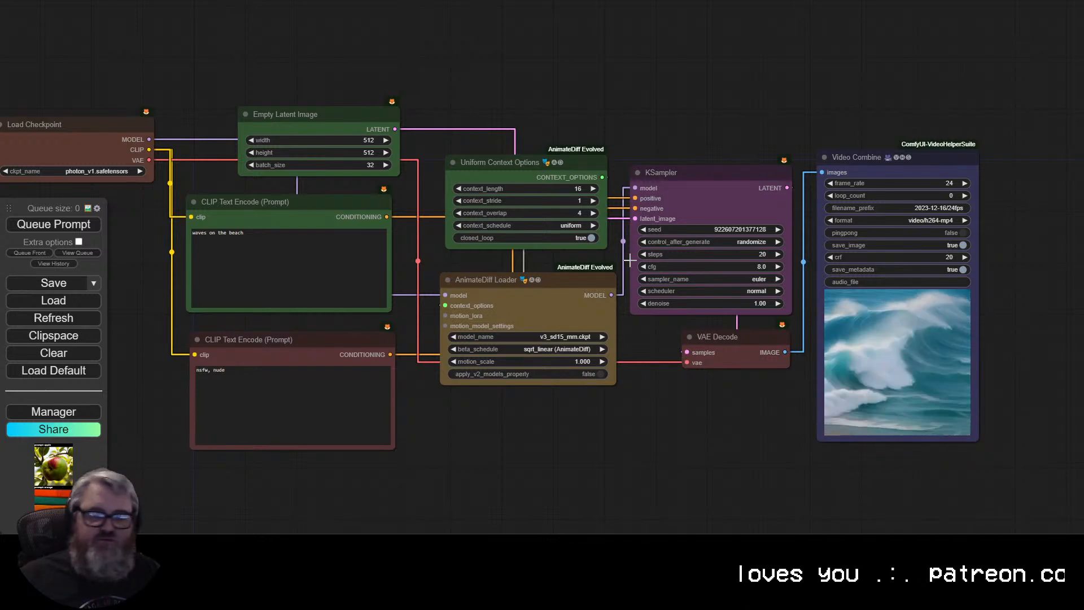
click(696, 173)
click(755, 242)
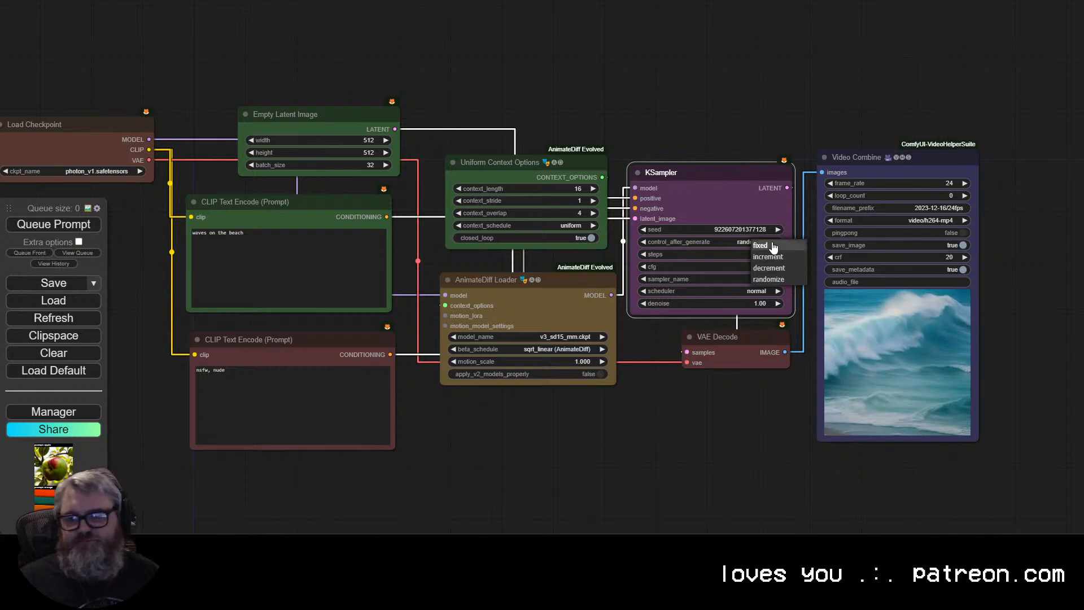
click(771, 245)
click(764, 229)
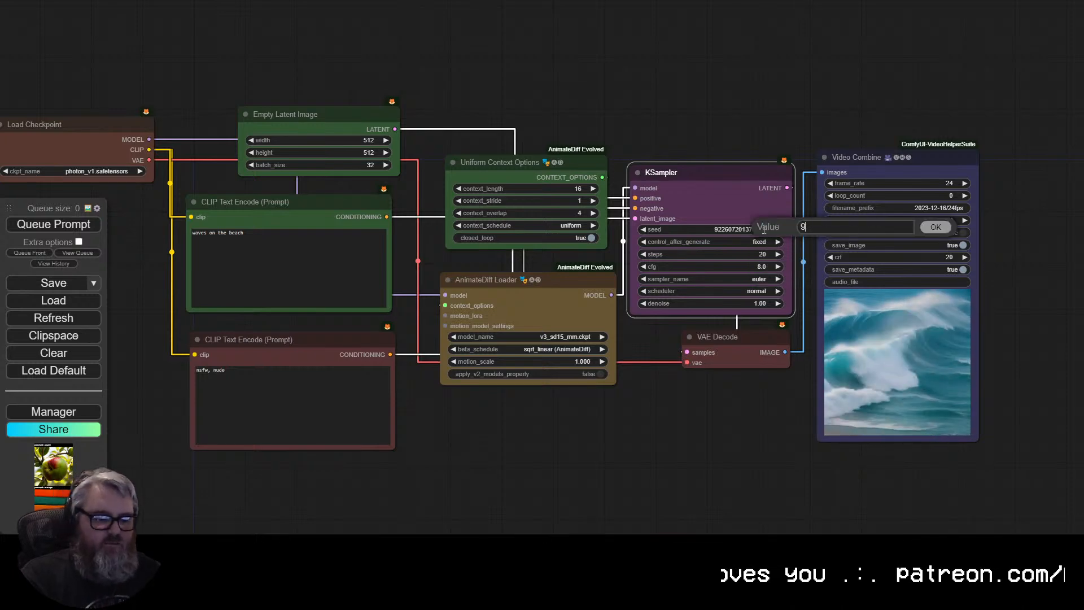
text(42069420)
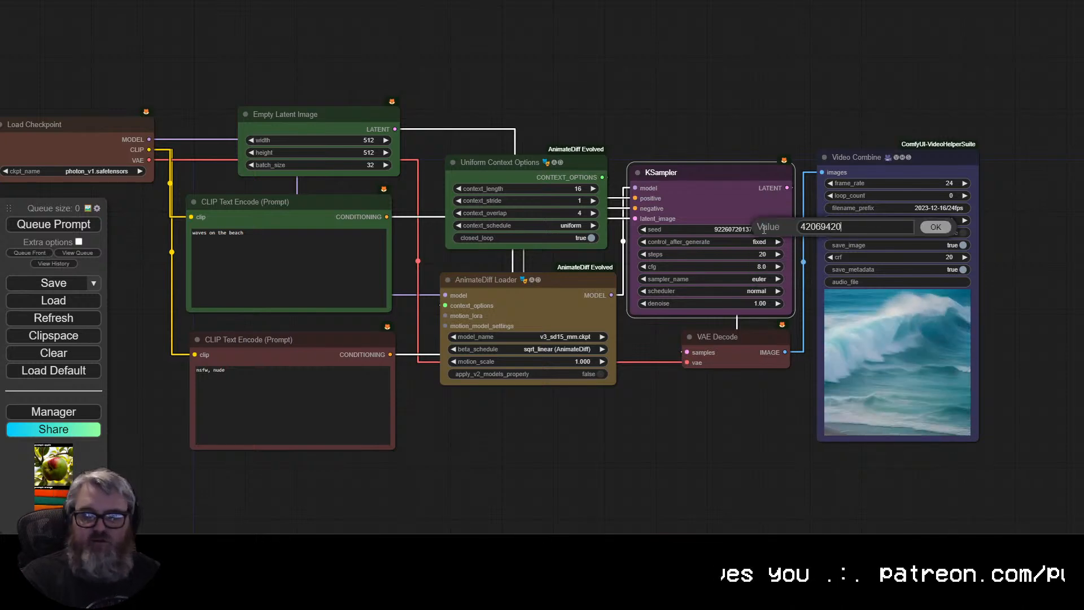
text(69)
key(Return)
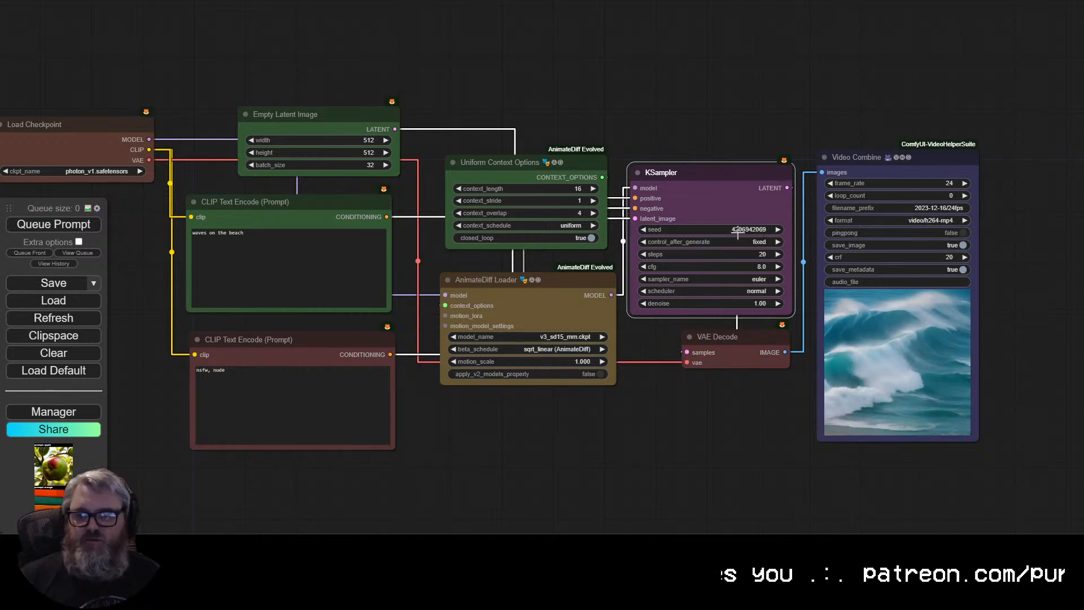
click(742, 231)
key(Return)
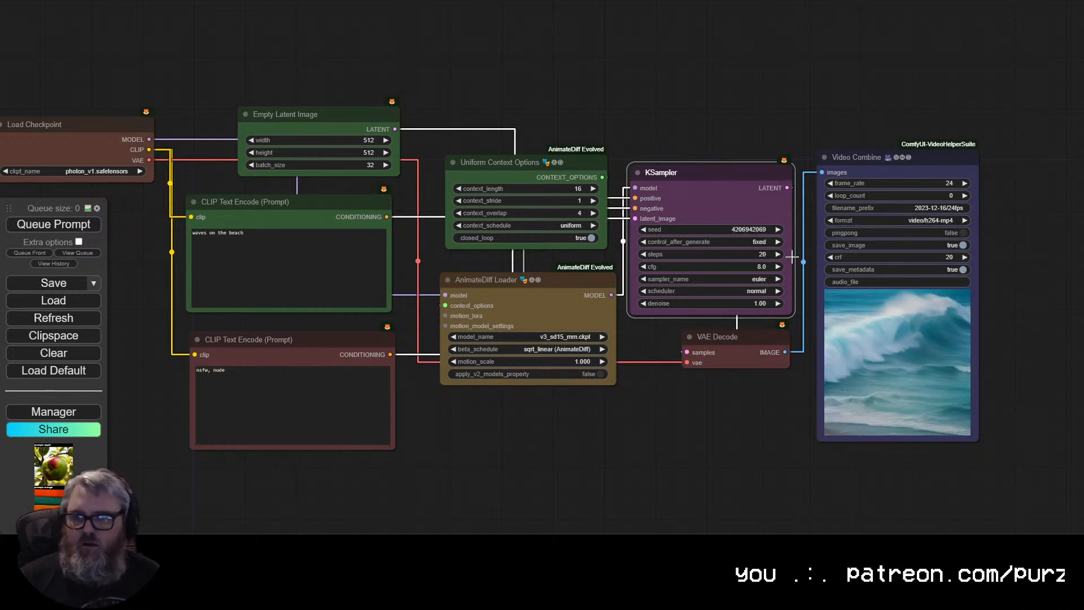
Duplicate the KSampler node and place the copy in the empty space below VAE Decode.
click(724, 204)
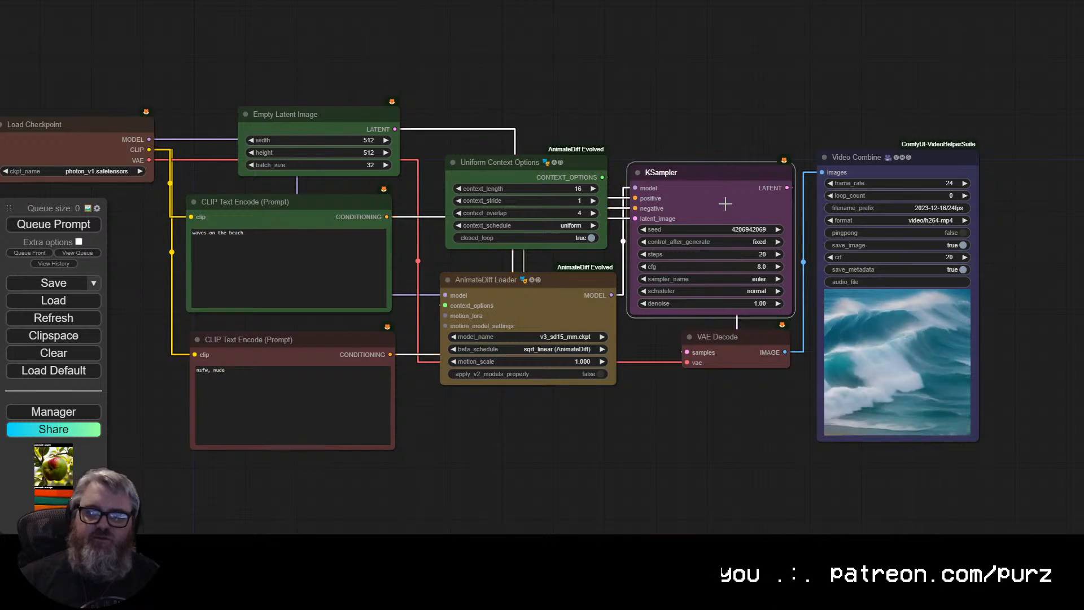
key(ctrl+v)
drag(776, 409, 682, 512)
drag(702, 436, 513, 149)
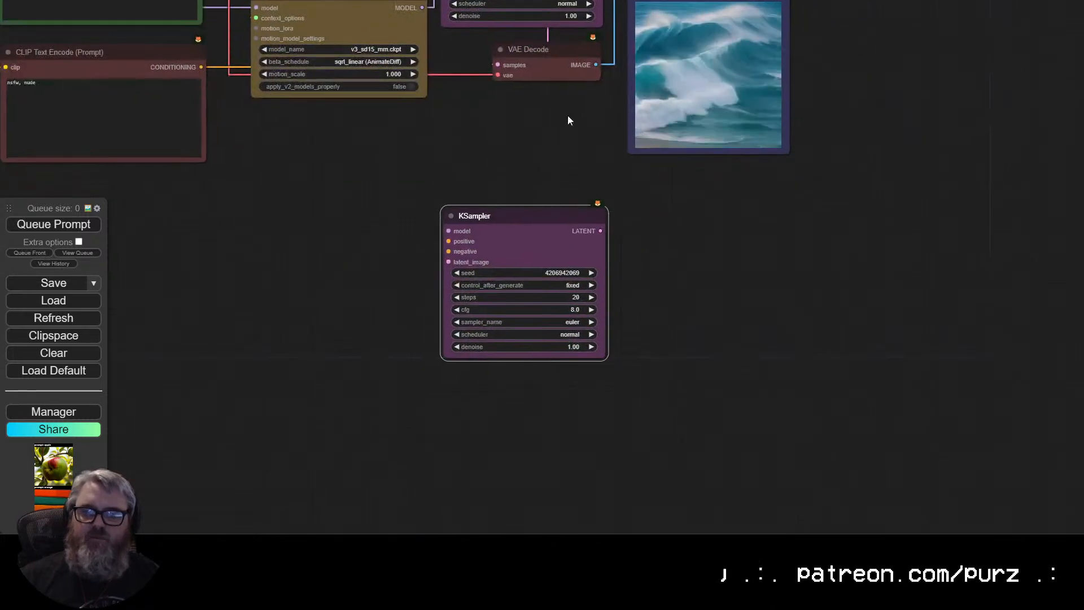
click(585, 78)
click(608, 105)
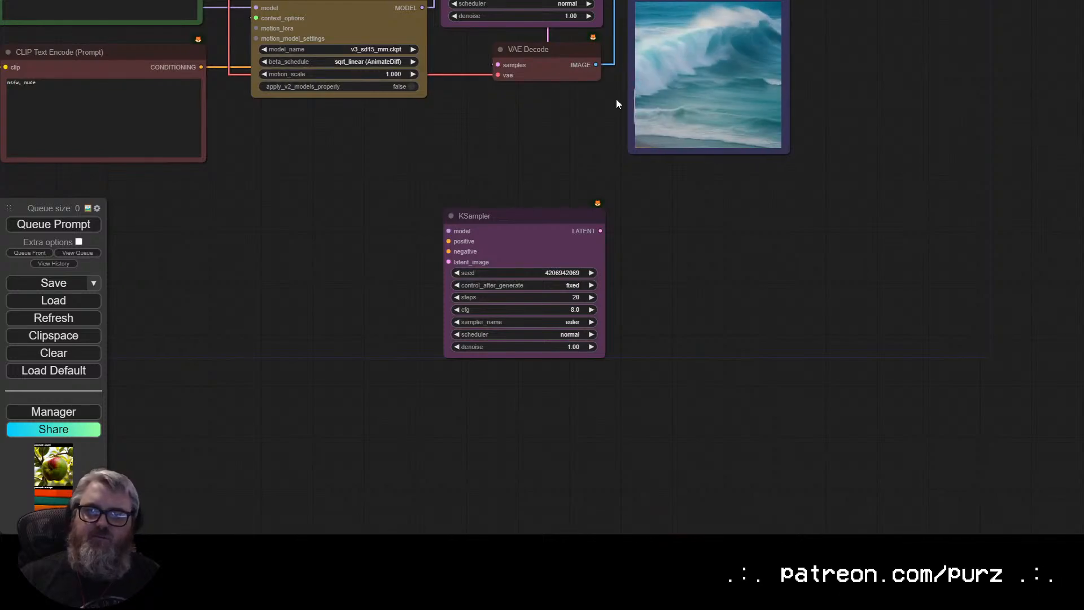
Duplicate the VAE Decode and Video Combine nodes, placing the copies below and beside the second KSampler.
key(ctrl+v)
drag(561, 383, 492, 386)
drag(792, 298, 722, 479)
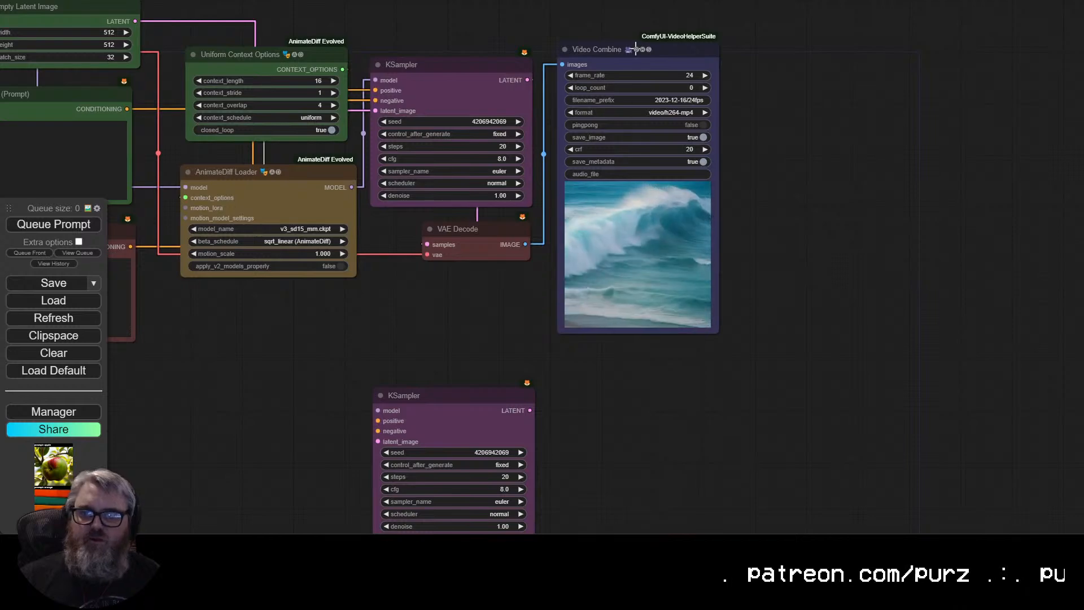
key(ctrl+v)
drag(914, 109, 607, 400)
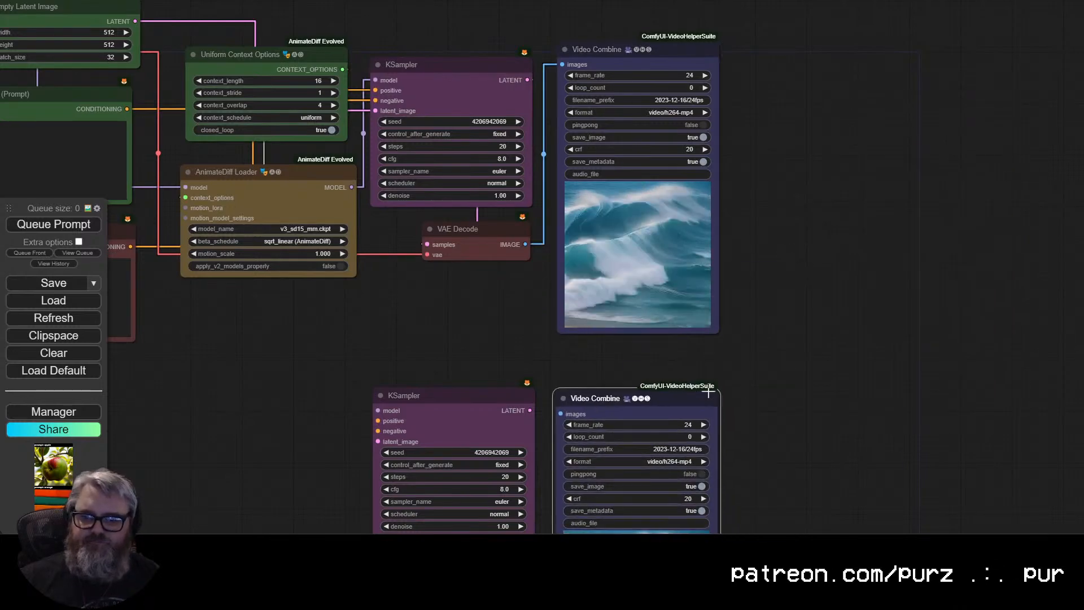
Connect the second KSampler's LATENT output to the copied VAE Decode, and that node's IMAGE output to the copied Video Combine.
drag(676, 403, 740, 201)
scroll(739, 201, down, 1)
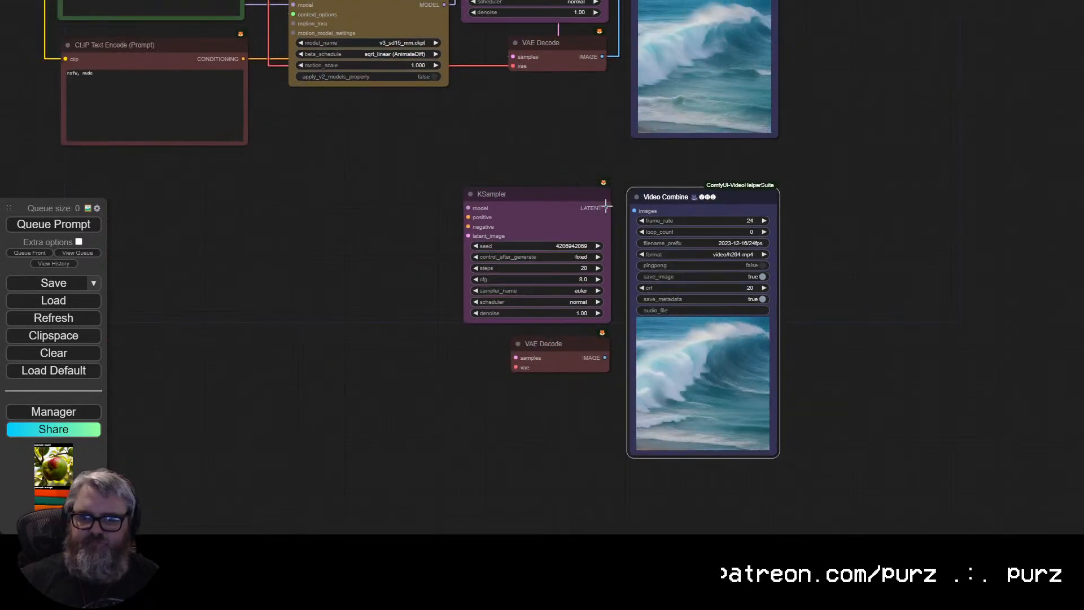
drag(606, 208, 515, 358)
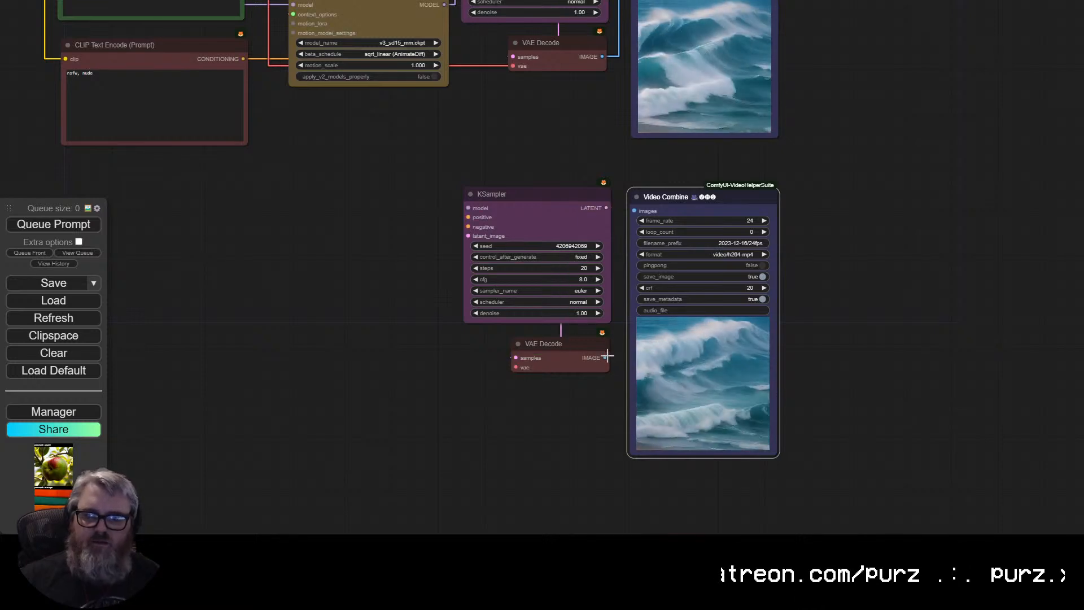
drag(605, 357, 637, 212)
Duplicate the AnimateDiff Loader beside the second KSampler and set the copy's model_name to temporaldiff-v1-animatediff.safetensors.
drag(533, 154, 616, 321)
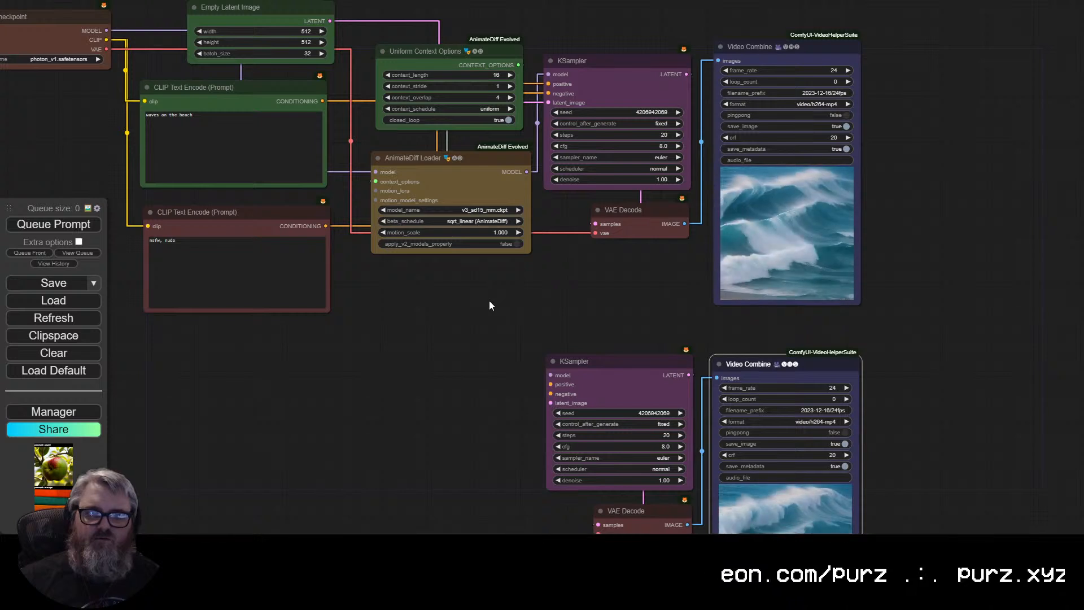
drag(489, 301, 519, 286)
click(484, 147)
key(ctrl+c)
key(ctrl+v)
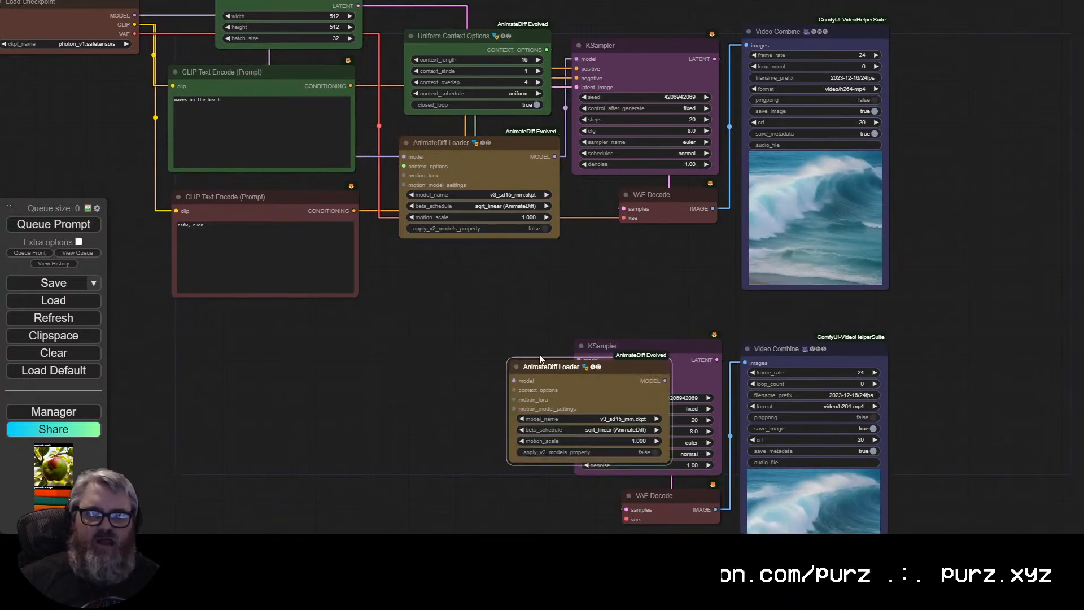
drag(541, 362, 425, 466)
click(490, 493)
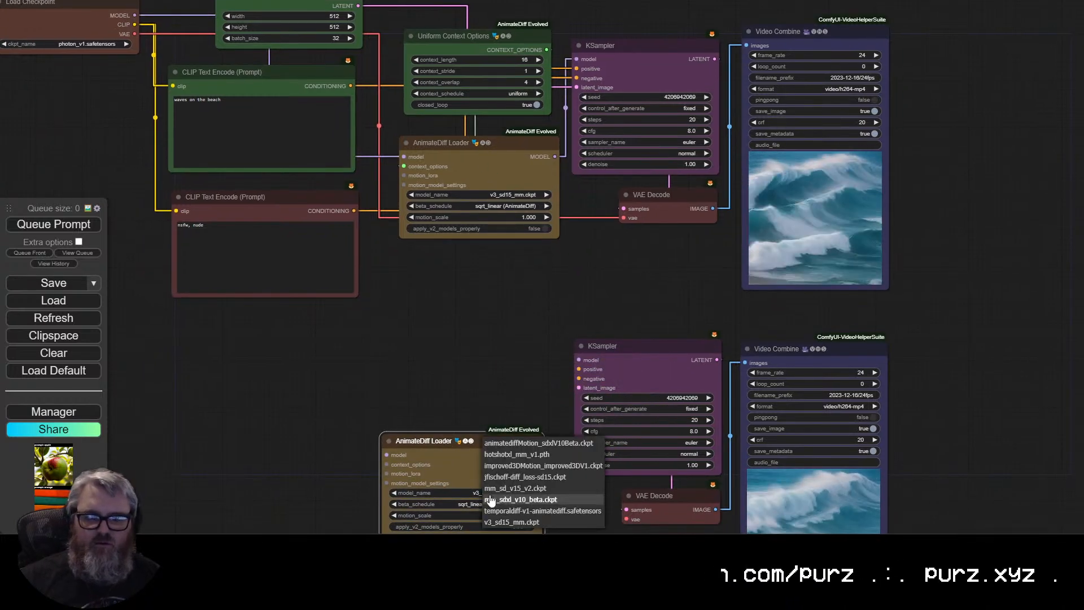
click(531, 511)
Connect Load Checkpoint's MODEL output to the second AnimateDiff Loader, and the loader's MODEL output to the second KSampler.
drag(499, 360, 605, 310)
scroll(560, 237, down, 2)
drag(332, 52, 526, 382)
drag(554, 327, 330, 278)
drag(409, 333, 441, 262)
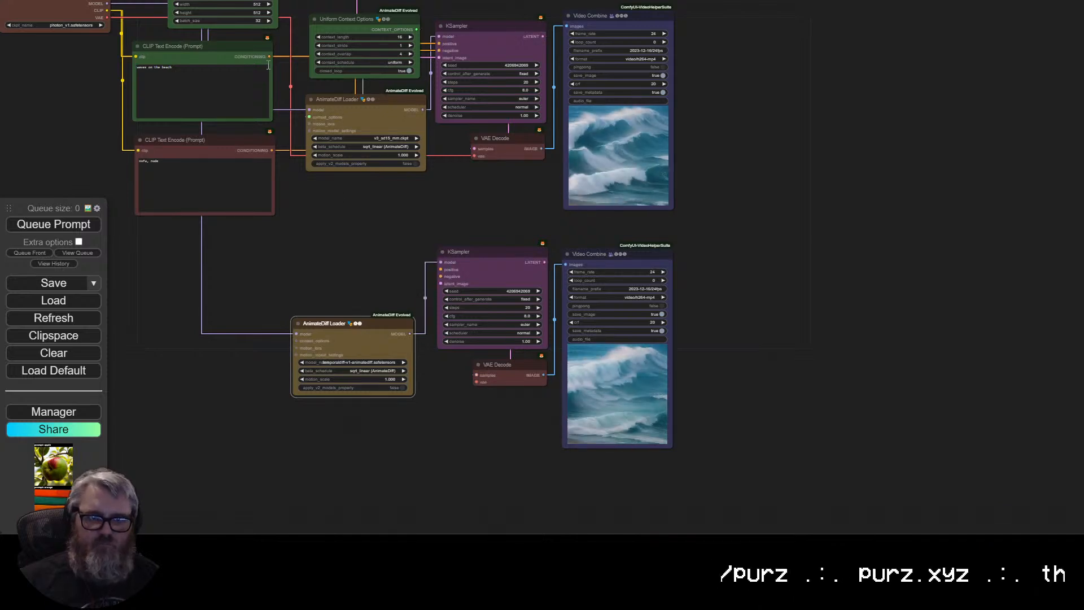
Connect the positive prompt's CONDITIONING and the Empty Latent Image's LATENT to the second KSampler's positive and latent_image inputs.
drag(270, 57, 440, 269)
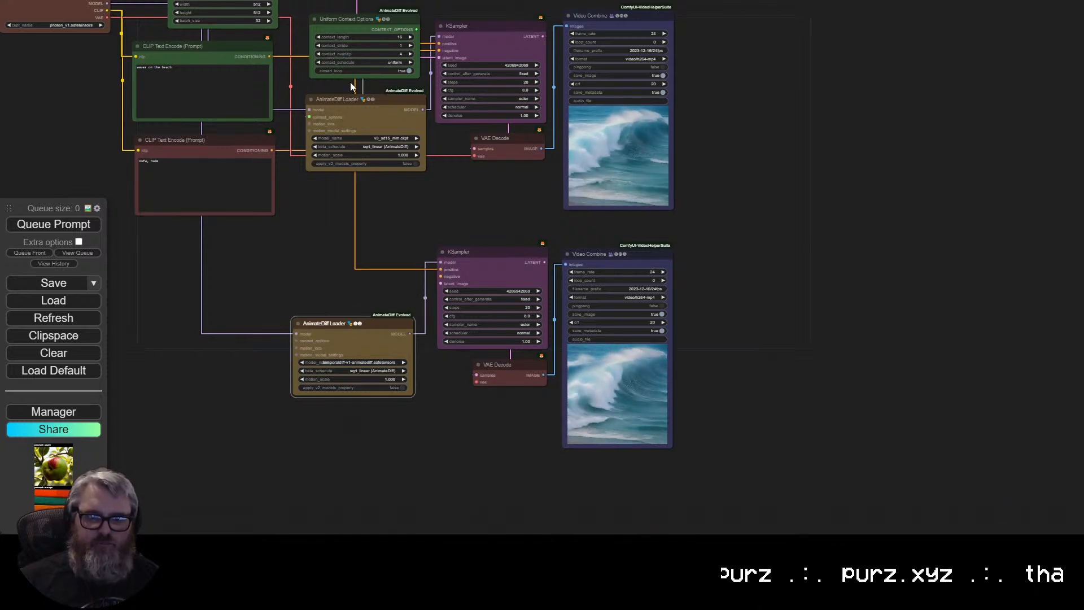
drag(272, 150, 443, 274)
drag(459, 151, 423, 247)
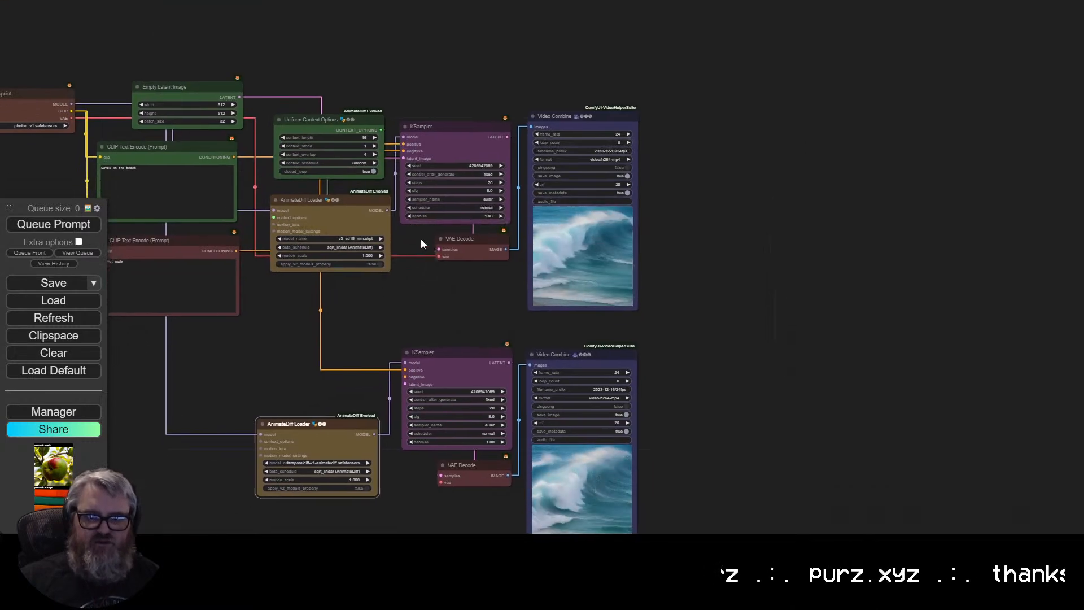
scroll(409, 209, up, 1)
drag(223, 84, 407, 401)
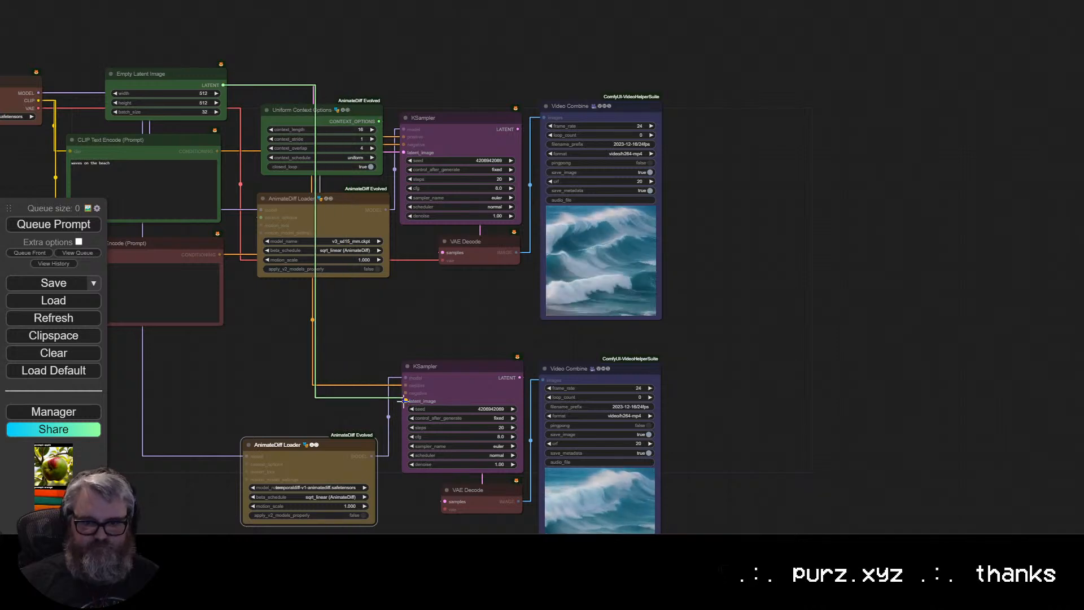
Move the second AnimateDiff Loader level with its KSampler and connect Uniform Context Options to its context_options input.
drag(329, 452, 341, 379)
drag(372, 347, 419, 294)
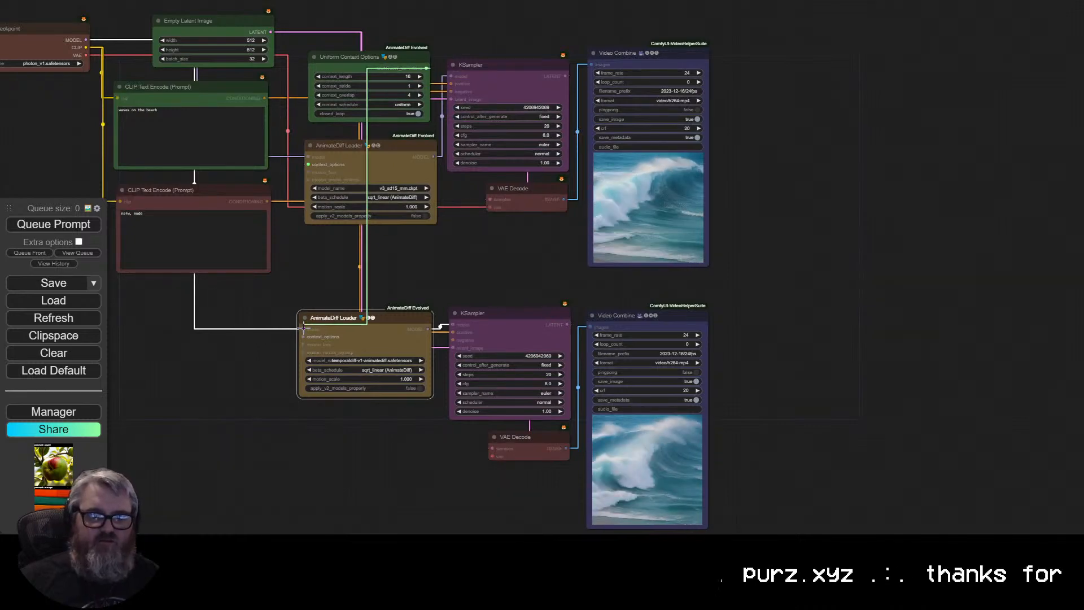
drag(427, 68, 303, 337)
scroll(478, 428, up, 2)
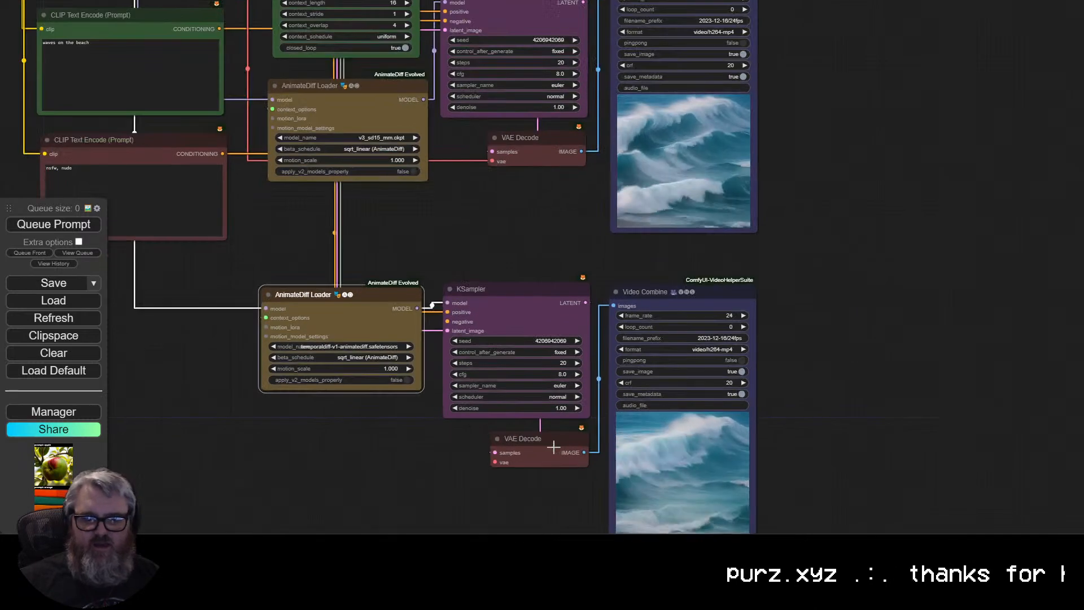
drag(455, 269, 525, 189)
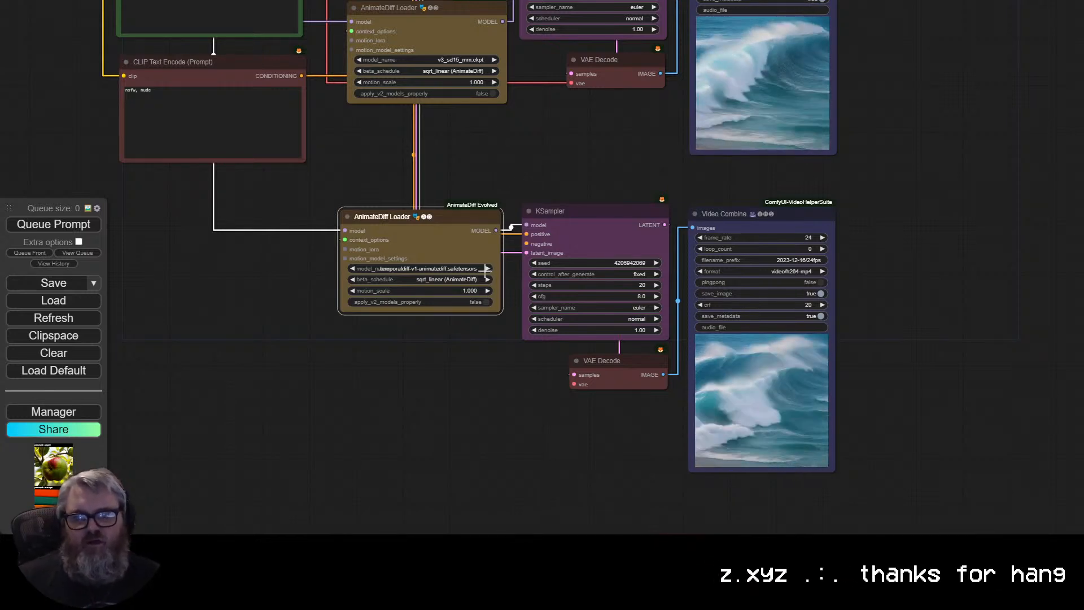
Connect the negative prompt's CONDITIONING to the second KSampler's negative input and relink the positive prompt to its positive input.
drag(444, 148, 451, 219)
drag(308, 147, 534, 315)
drag(403, 198, 416, 261)
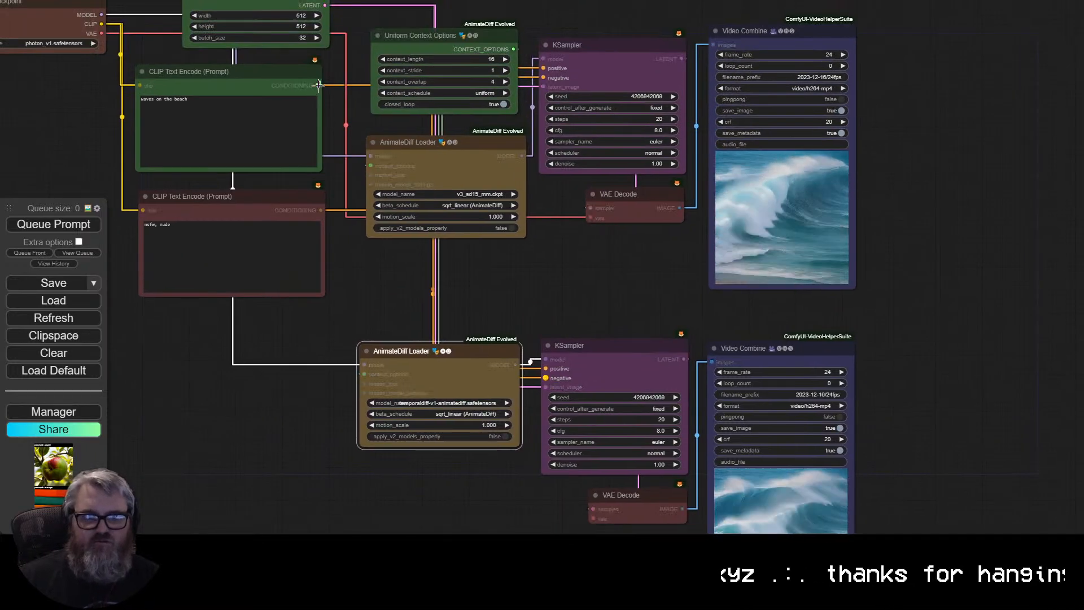
drag(317, 86, 546, 370)
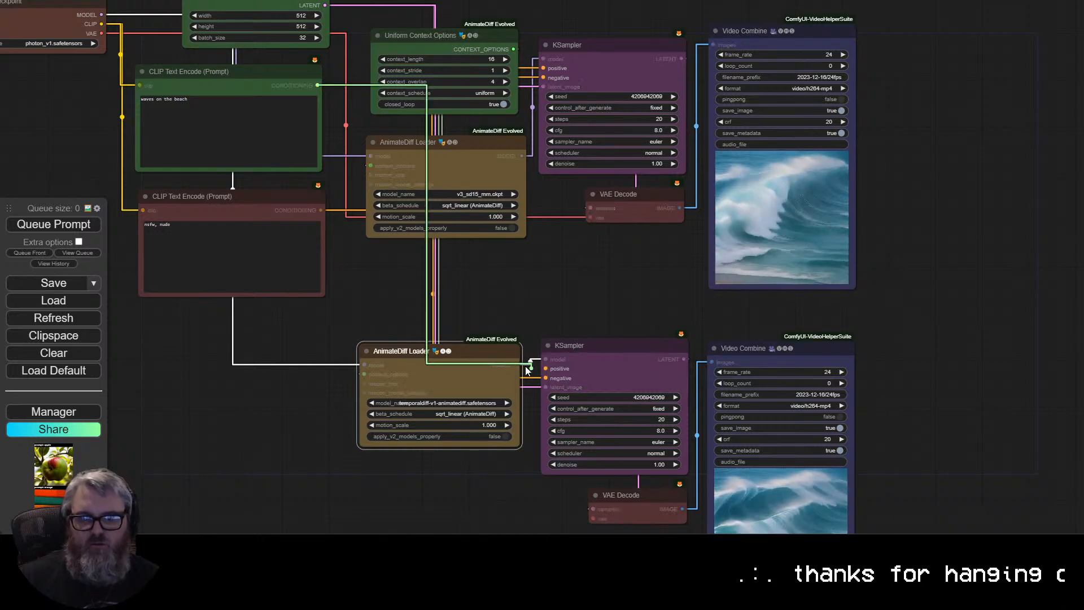
mouse_move(545, 368)
mouse_down()
mouse_move(562, 375)
mouse_move(546, 378)
mouse_up()
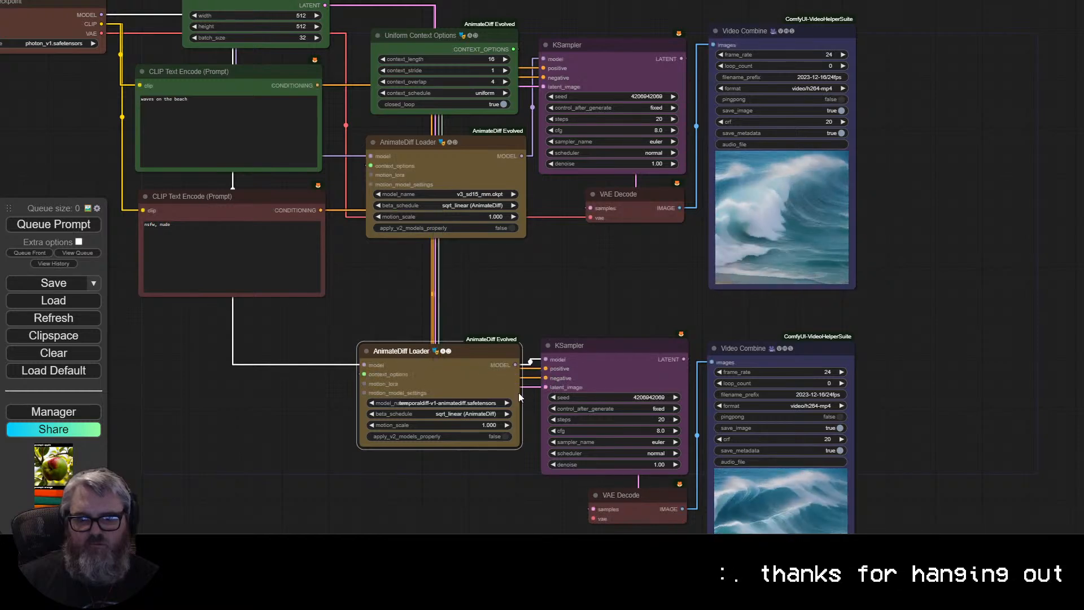
Connect Load Checkpoint's VAE output to the vae input of the second VAE Decode.
drag(383, 268, 471, 337)
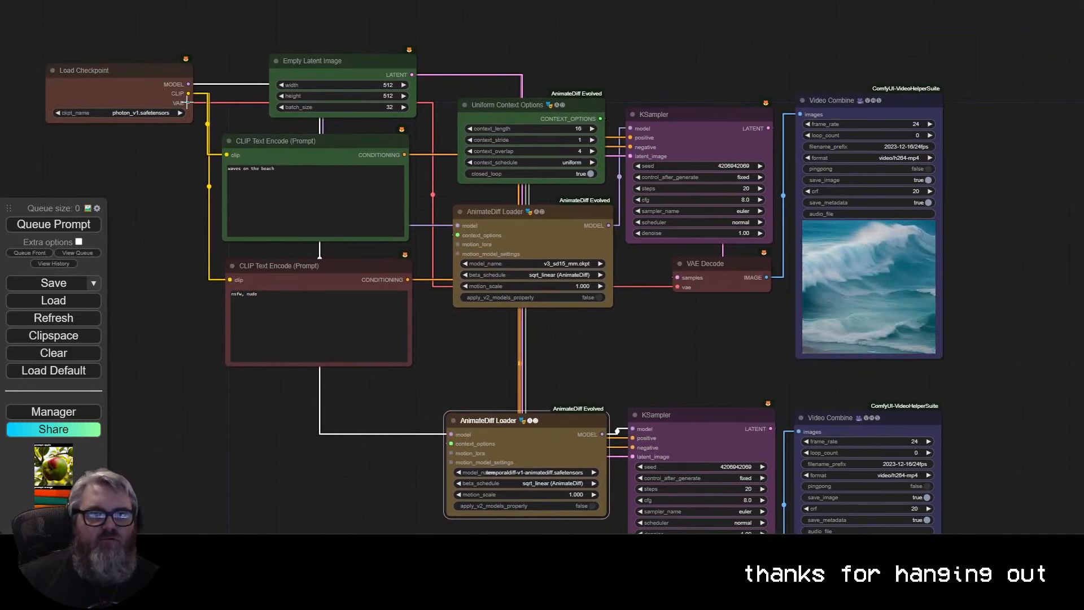
drag(188, 103, 577, 327)
drag(657, 336, 726, 272)
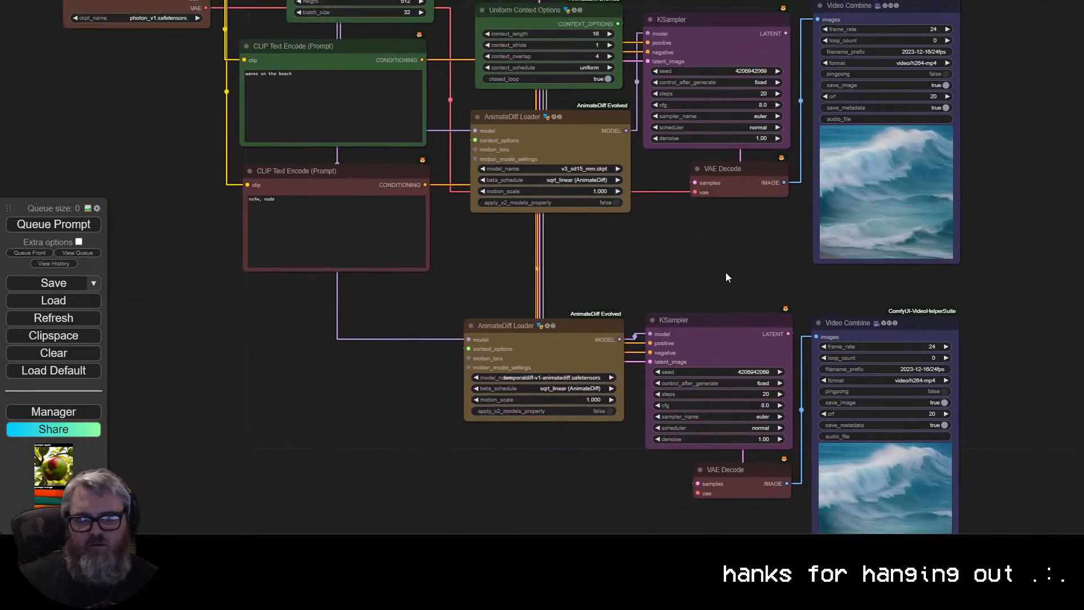
drag(206, 8, 698, 493)
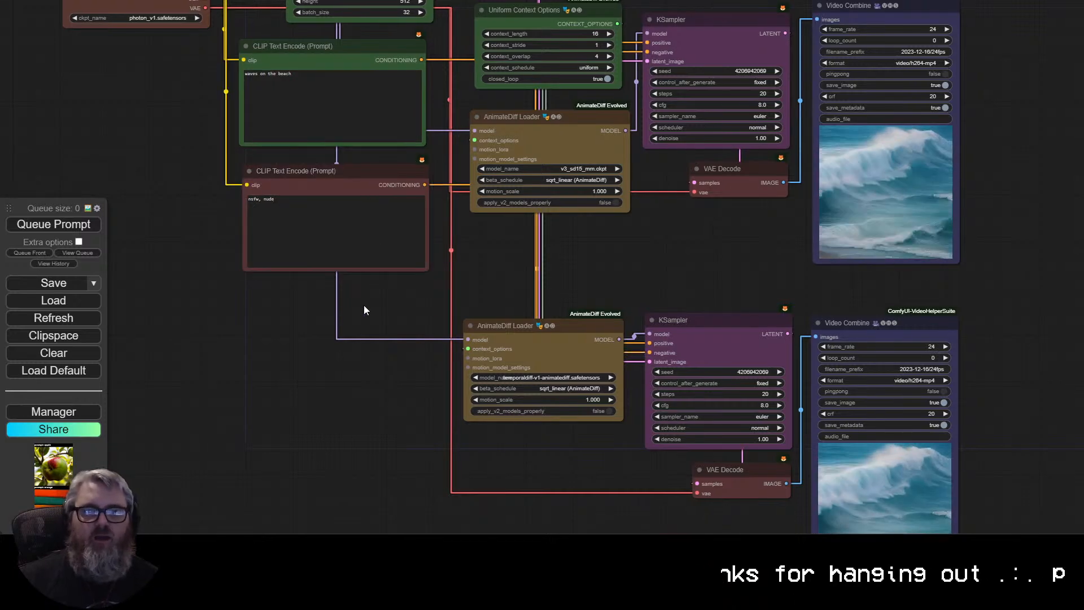
Set the Empty Latent Image's batch_size to 16.
drag(367, 307, 385, 382)
drag(651, 347, 653, 310)
double_click(578, 208)
click(296, 341)
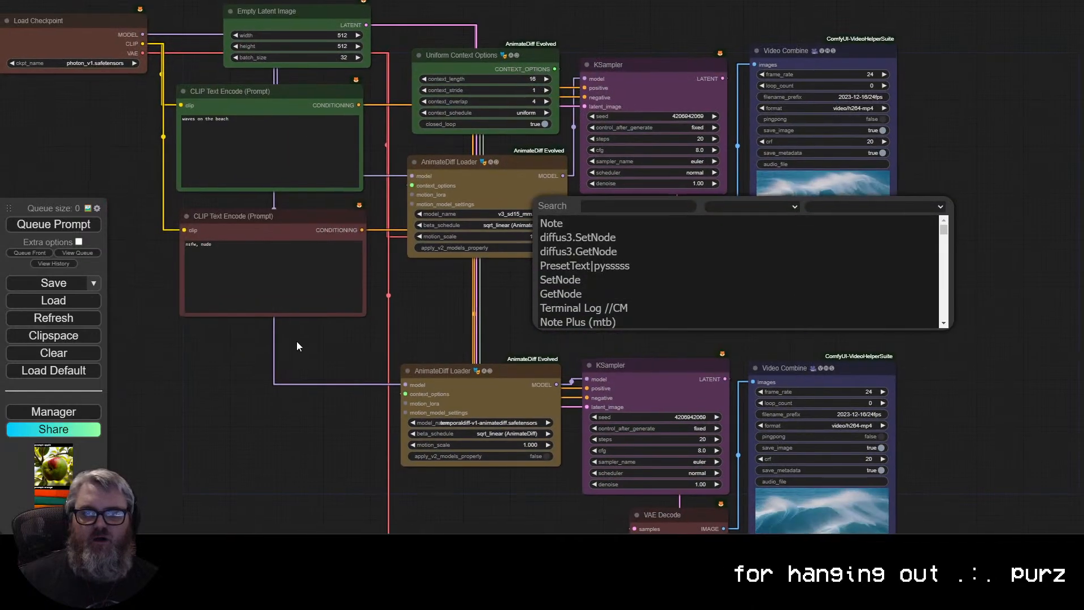
click(341, 58)
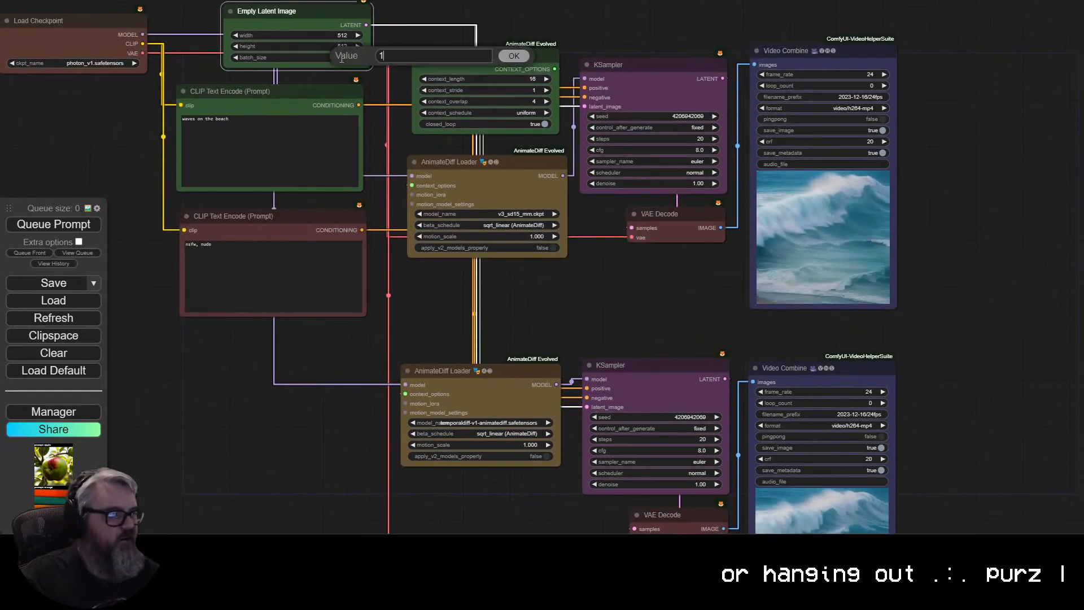
key(Return)
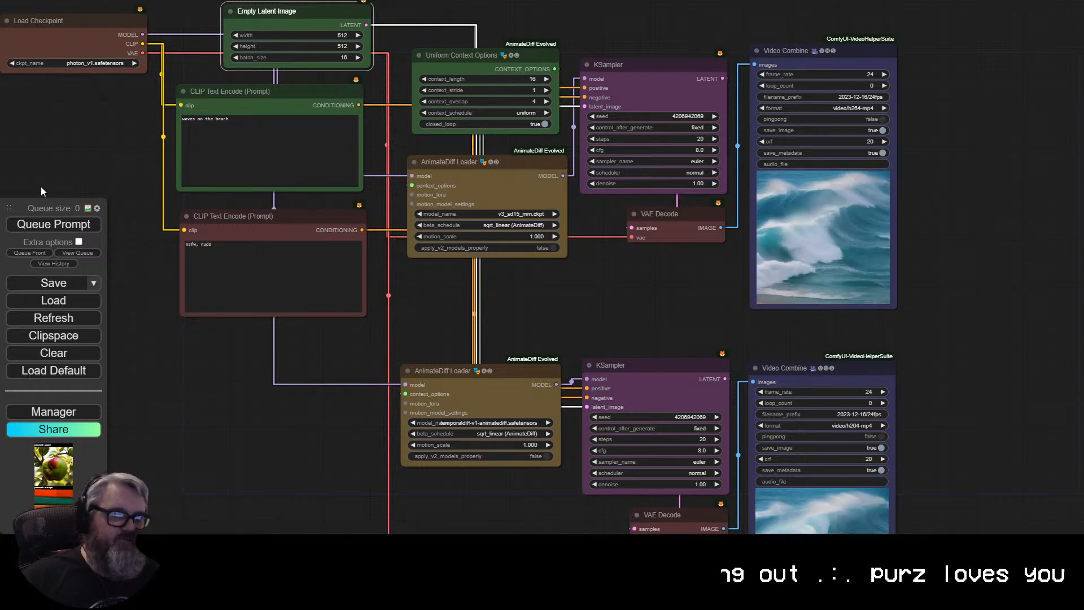
Search the node list for "media" and compare the motion models set in the two AnimateDiff Loaders.
double_click(190, 366)
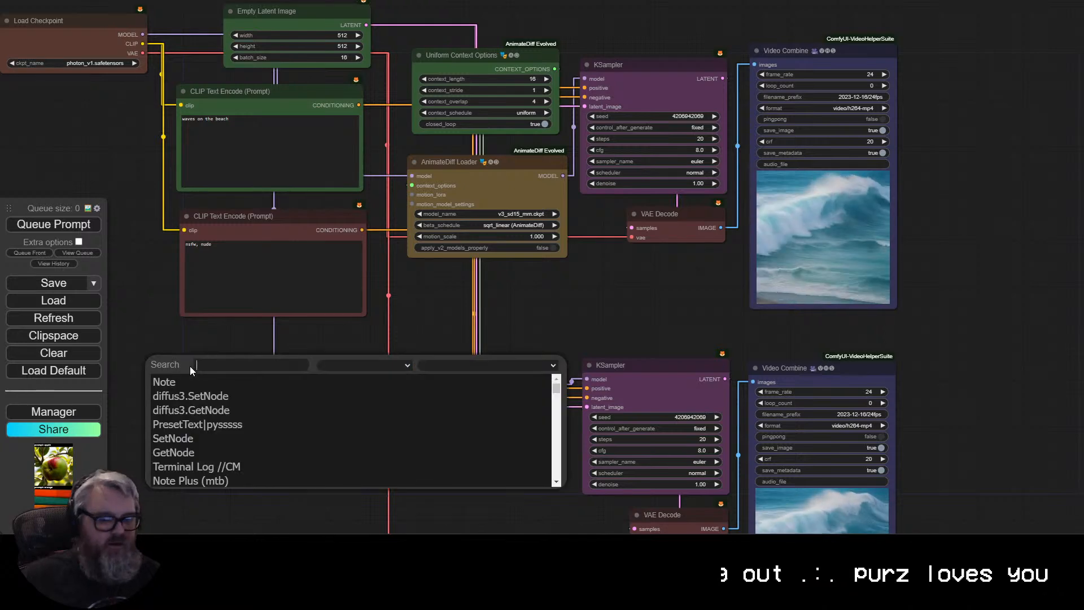
text(media)
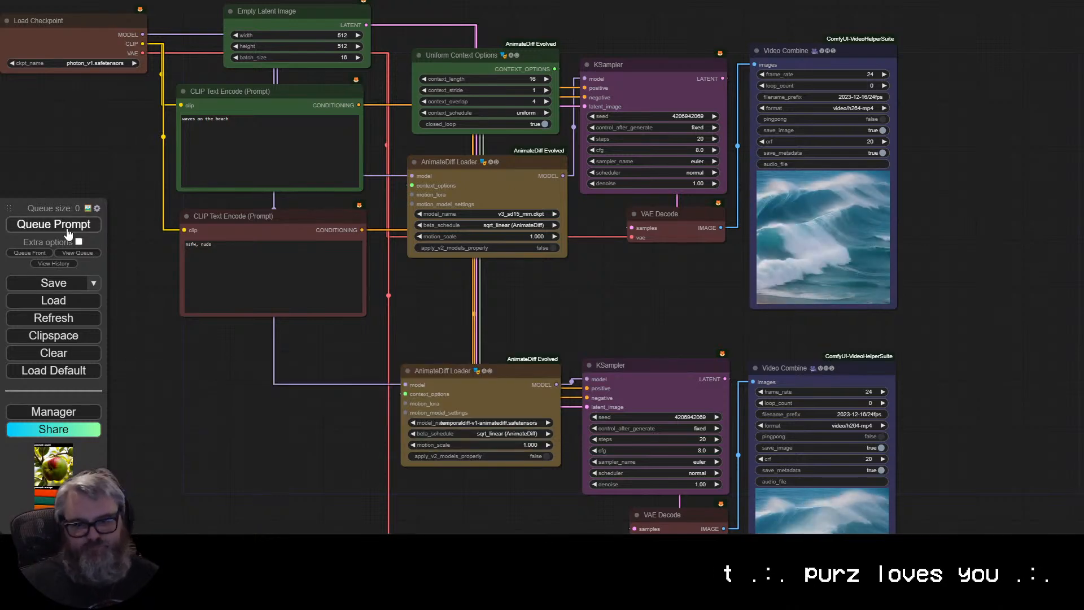
scroll(287, 375, down, 2)
drag(287, 375, 315, 347)
scroll(504, 346, up, 4)
drag(526, 287, 511, 269)
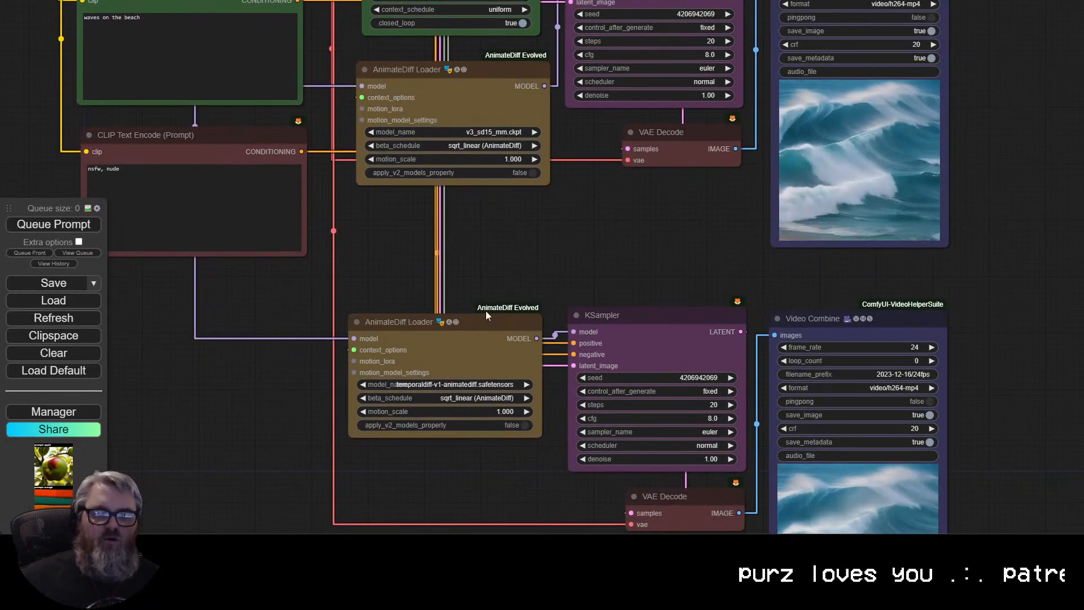
scroll(472, 291, up, 4)
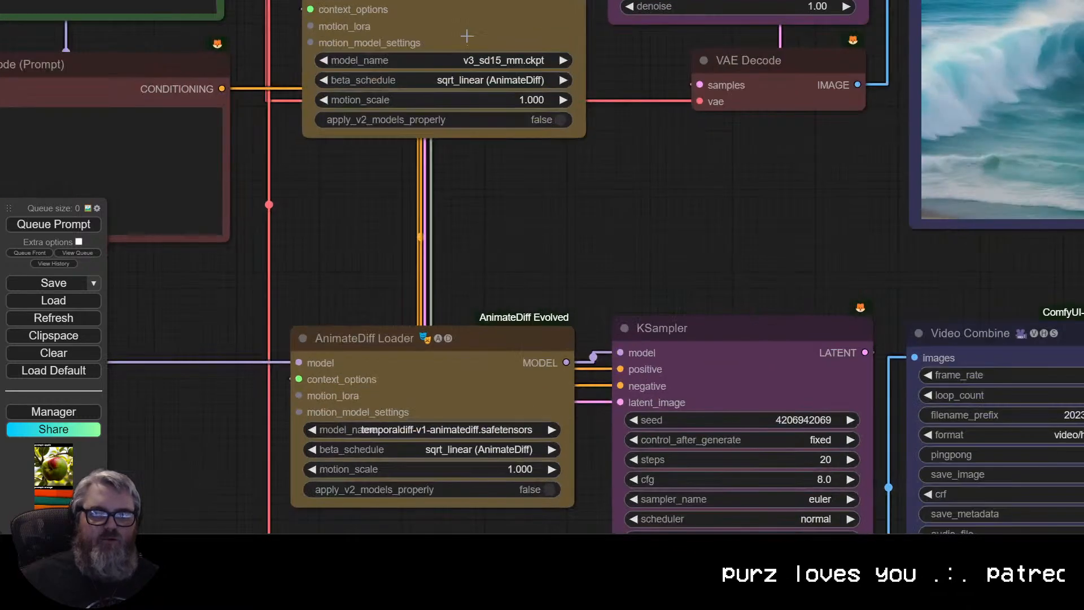
click(470, 344)
scroll(490, 287, down, 5)
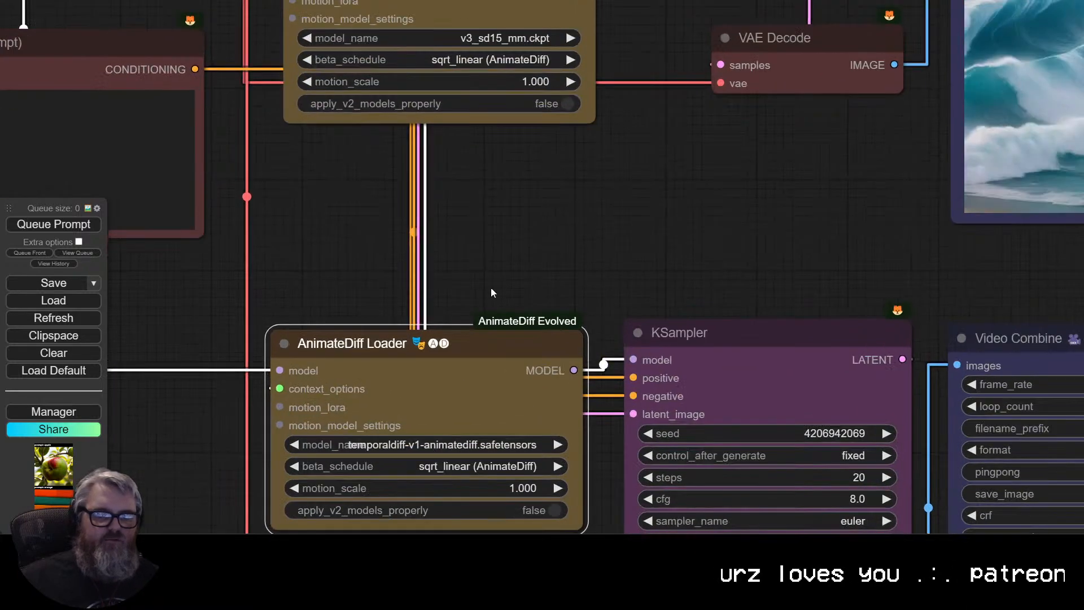
drag(507, 241, 592, 350)
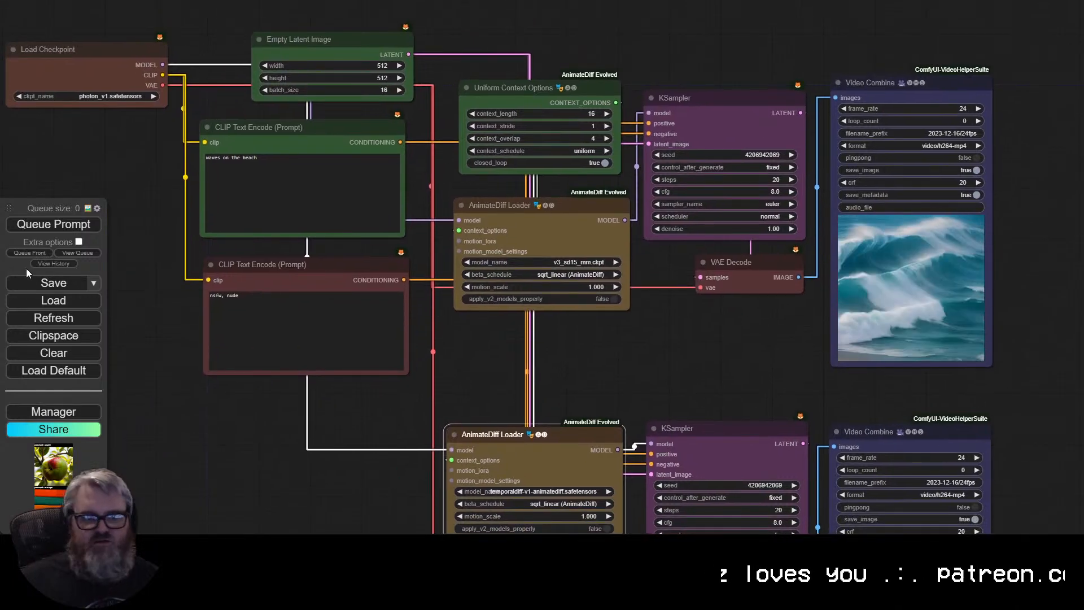
Queue the workflow to generate a video from each of the two KSampler branches.
click(52, 229)
scroll(393, 385, down, 3)
drag(571, 392, 505, 309)
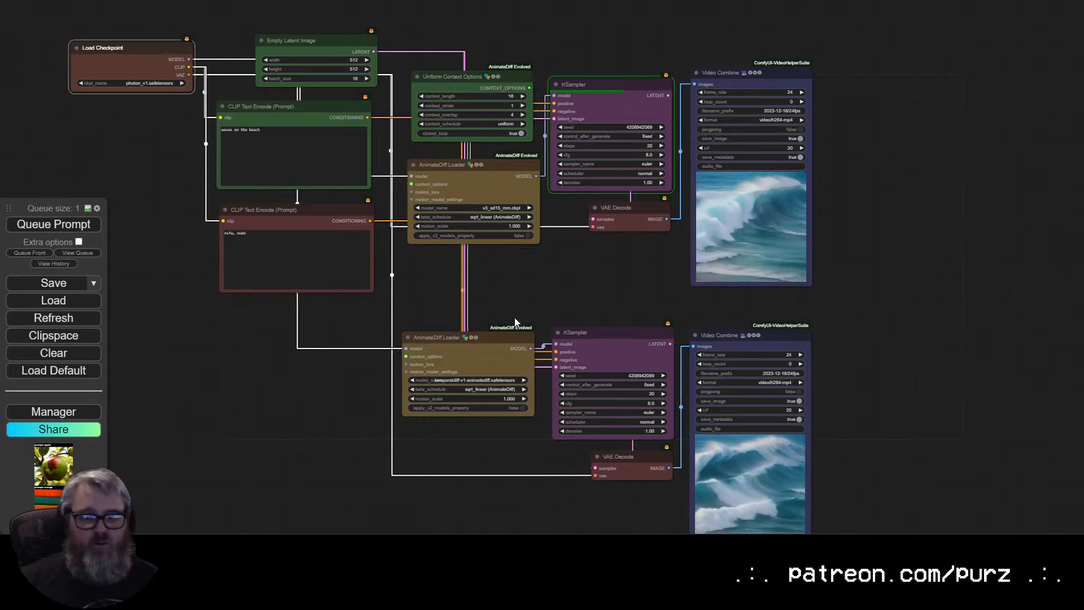
scroll(541, 309, up, 4)
scroll(646, 311, down, 3)
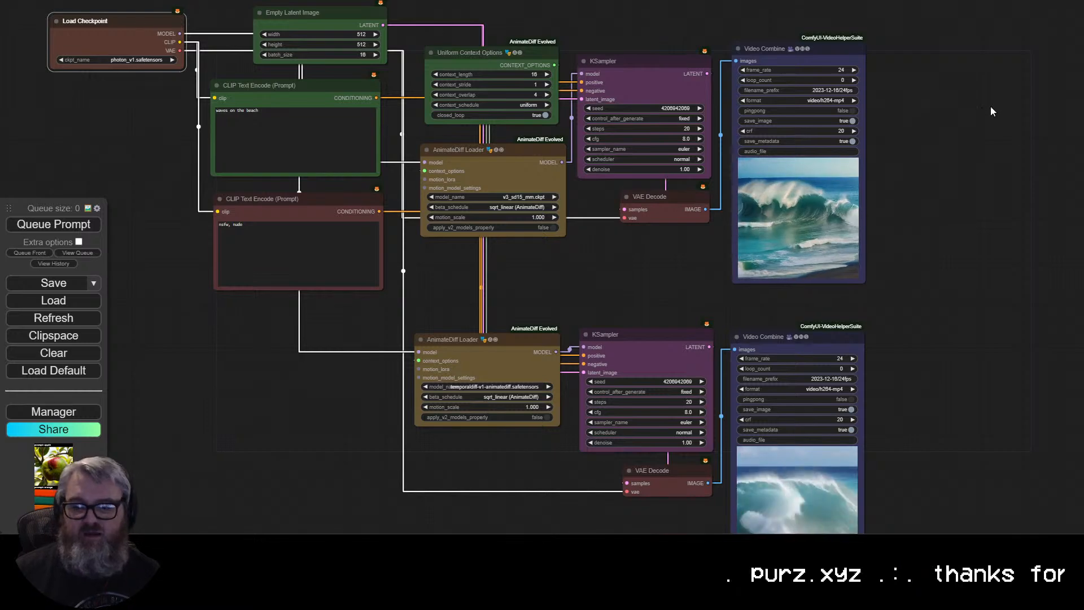
Examine and compare the wave videos generated in the two Video Combine nodes.
drag(927, 258, 826, 125)
scroll(801, 311, up, 7)
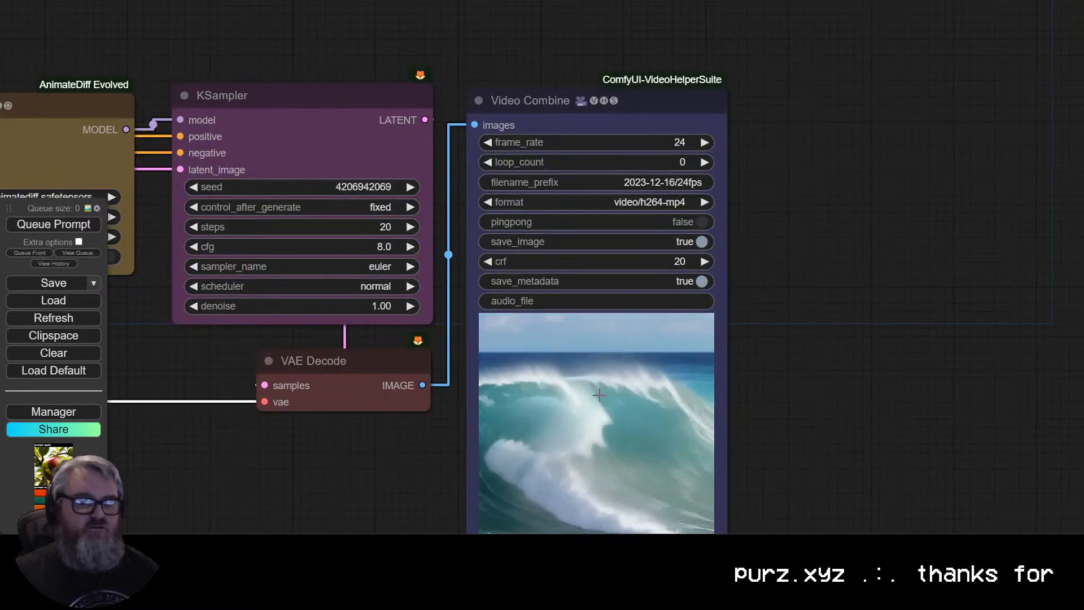
scroll(599, 395, down, 5)
drag(710, 128, 709, 206)
drag(598, 134, 601, 229)
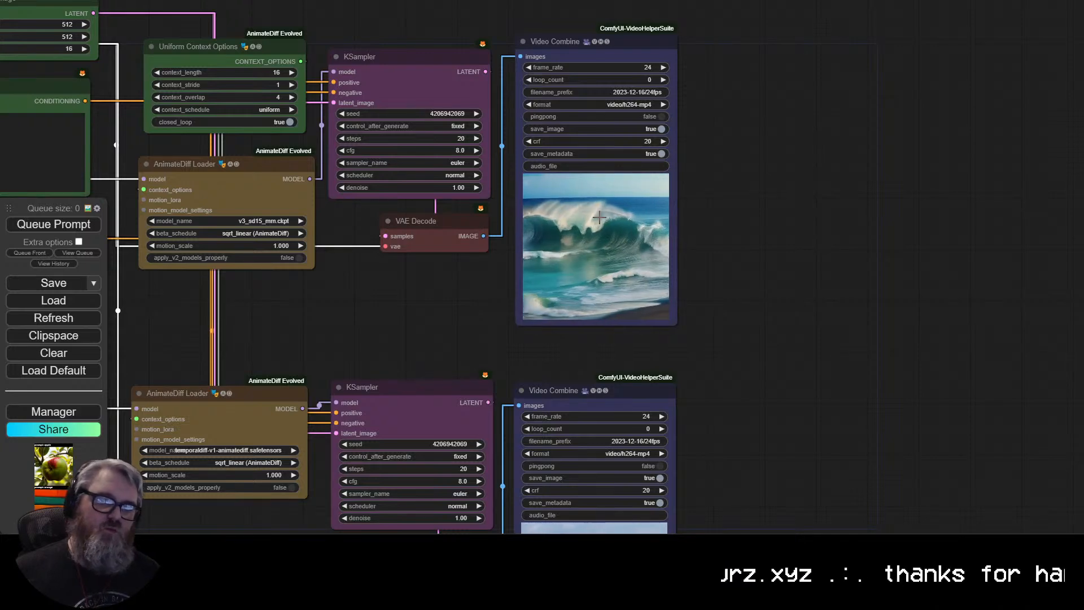
drag(690, 344, 693, 30)
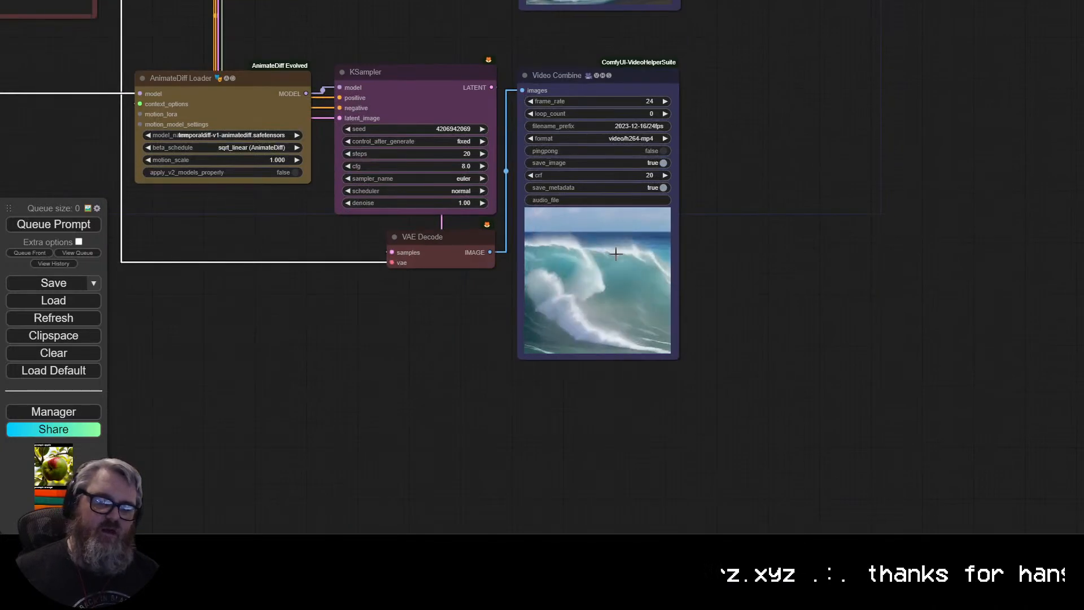
scroll(847, 256, down, 3)
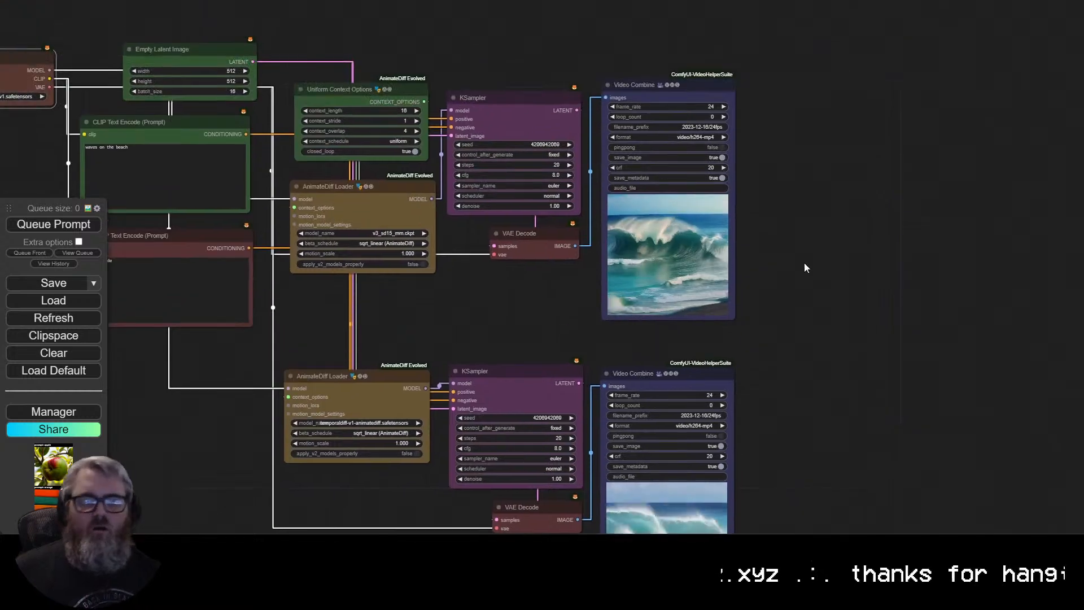
drag(820, 300, 789, 309)
double_click(796, 182)
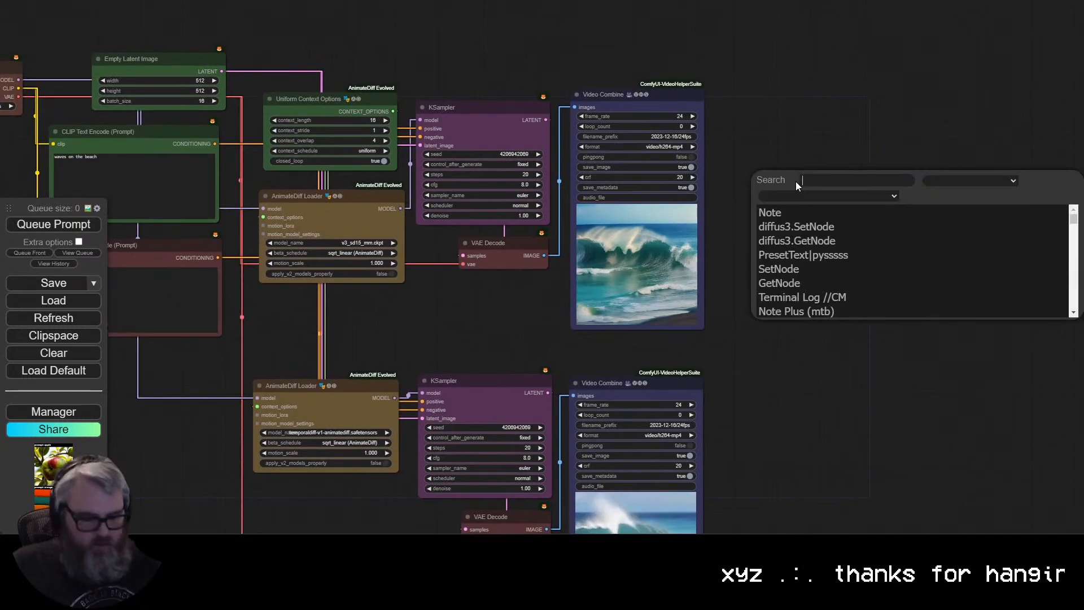
text(imagecon)
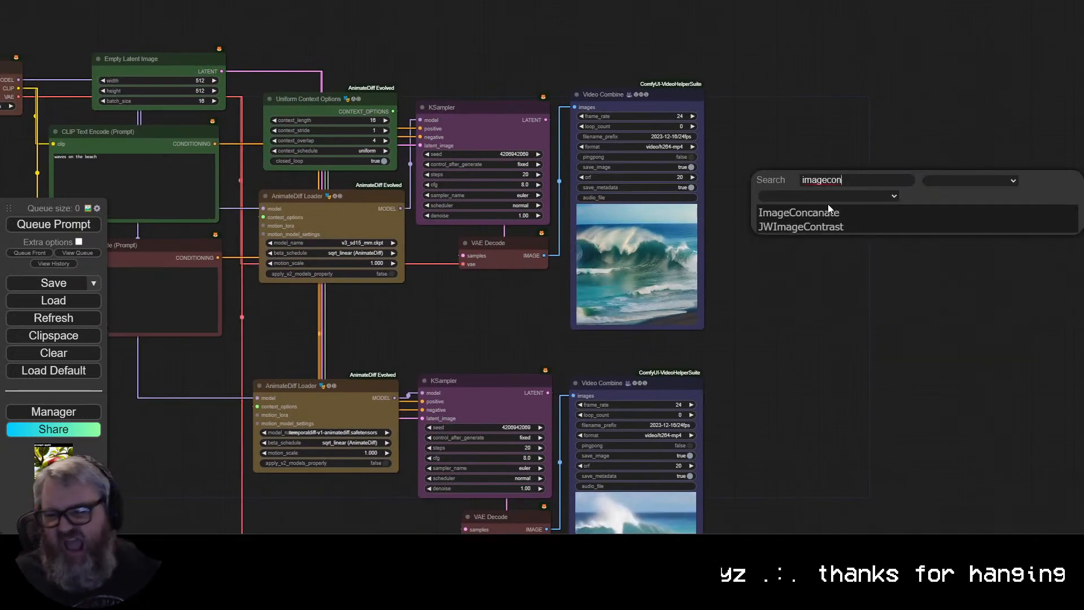
click(822, 225)
click(840, 185)
key(Delete)
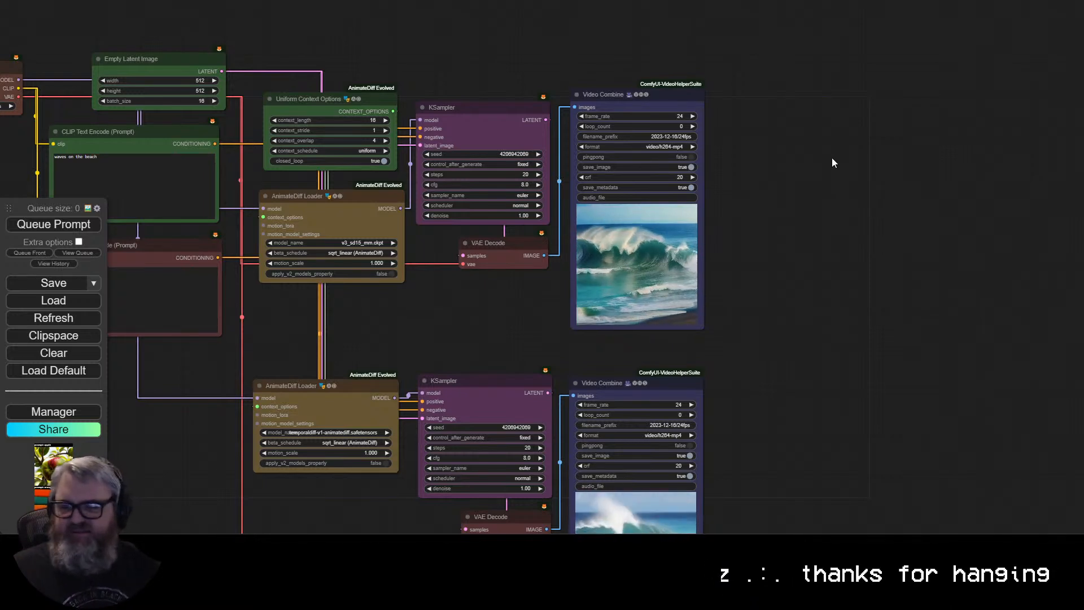
Search the nodes for "imagecon" and add an ImageConcanate node beside the upper Video Combine.
double_click(832, 160)
text(imagecon)
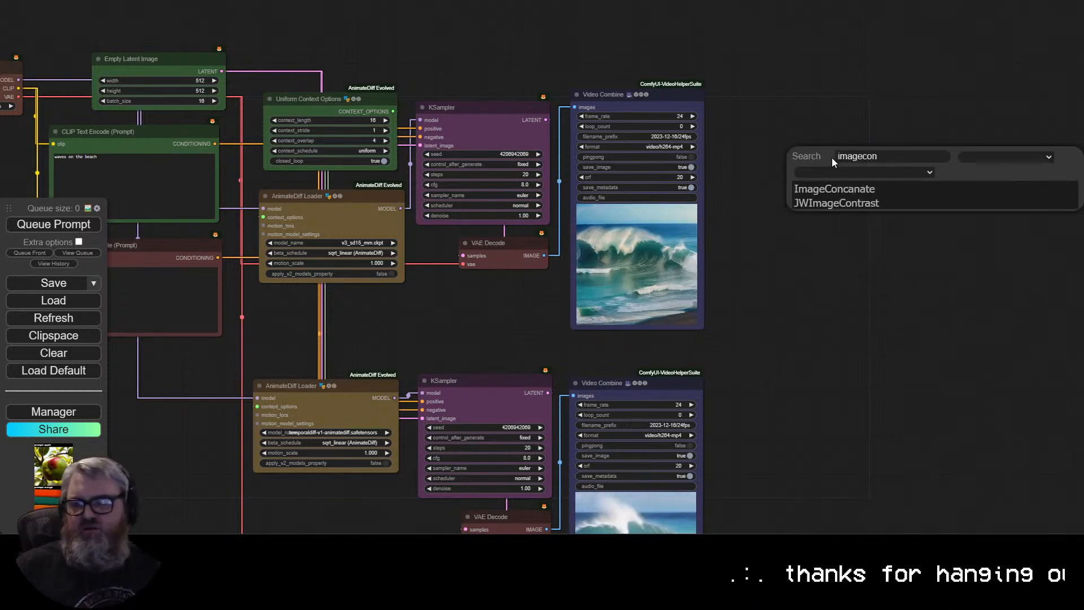
click(833, 187)
drag(831, 190, 723, 195)
scroll(764, 249, up, 4)
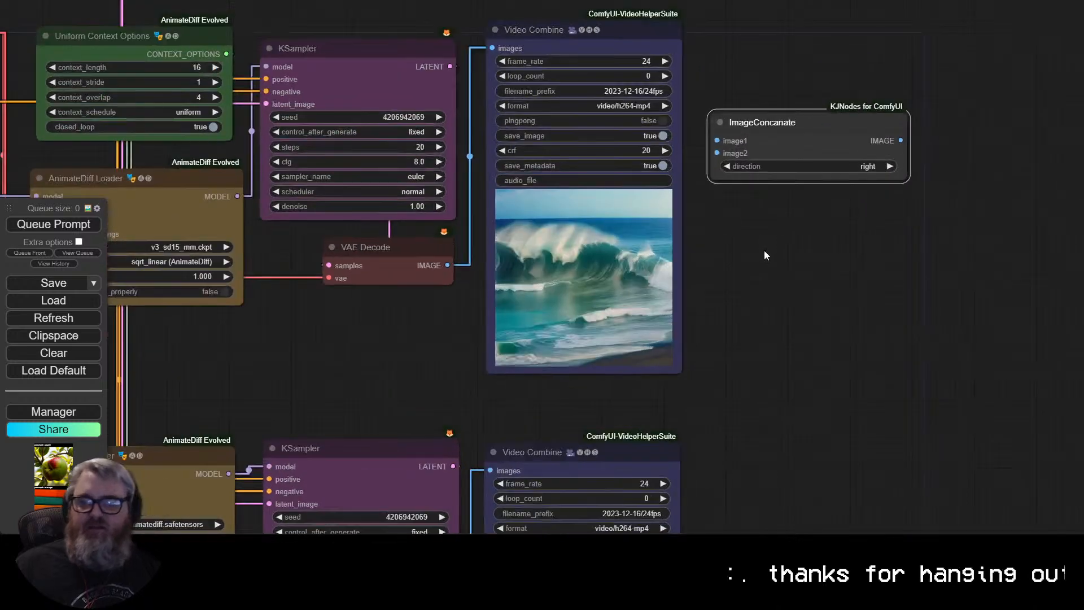
Connect the upper VAE Decode's image output to ImageConcanate's image1 and the lower VAE Decode's to image2.
drag(766, 255, 739, 317)
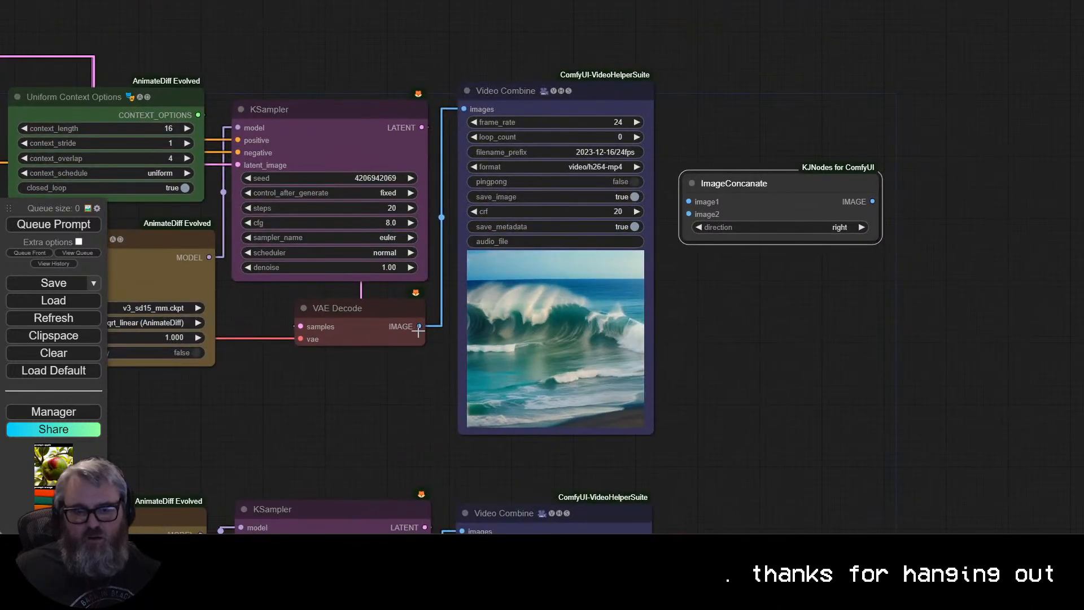
drag(418, 331, 690, 202)
drag(723, 431, 715, 281)
drag(445, 441, 443, 388)
scroll(442, 388, down, 2)
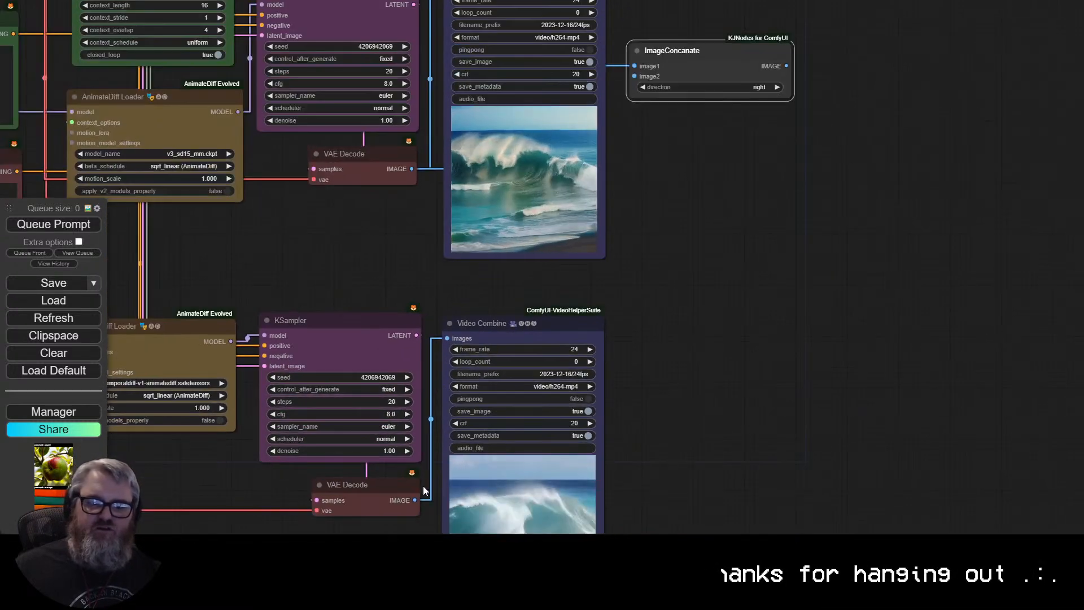
drag(415, 500, 635, 77)
Paste a copy of the upper Video Combine, feed it from ImageConcanate's output, and choose right as the concatenation direction.
drag(734, 211, 603, 356)
click(398, 118)
key(ctrl+c)
key(ctrl+v)
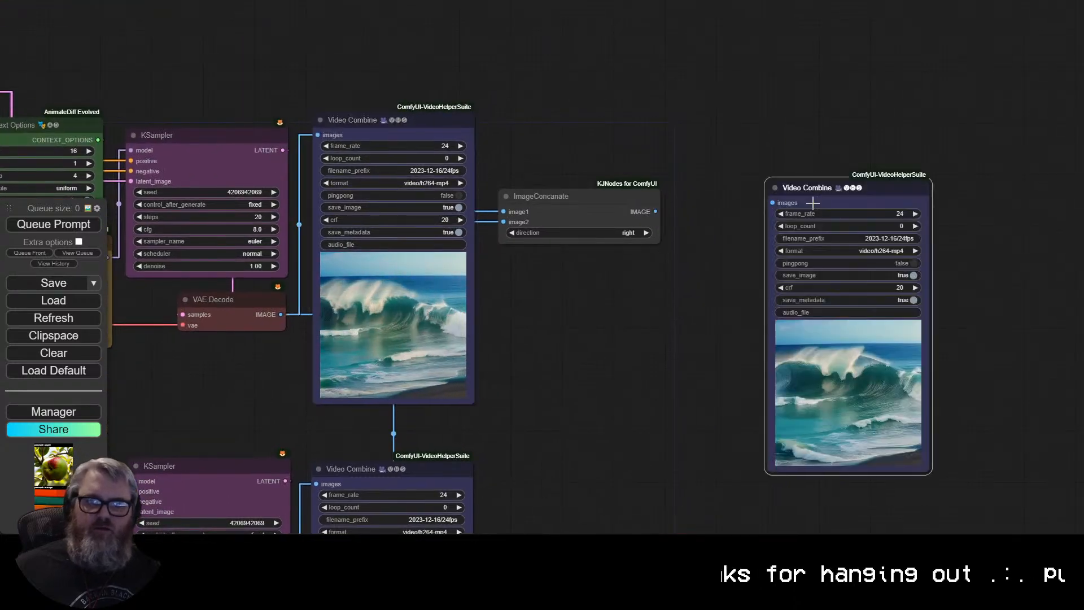
drag(655, 212, 772, 203)
click(646, 226)
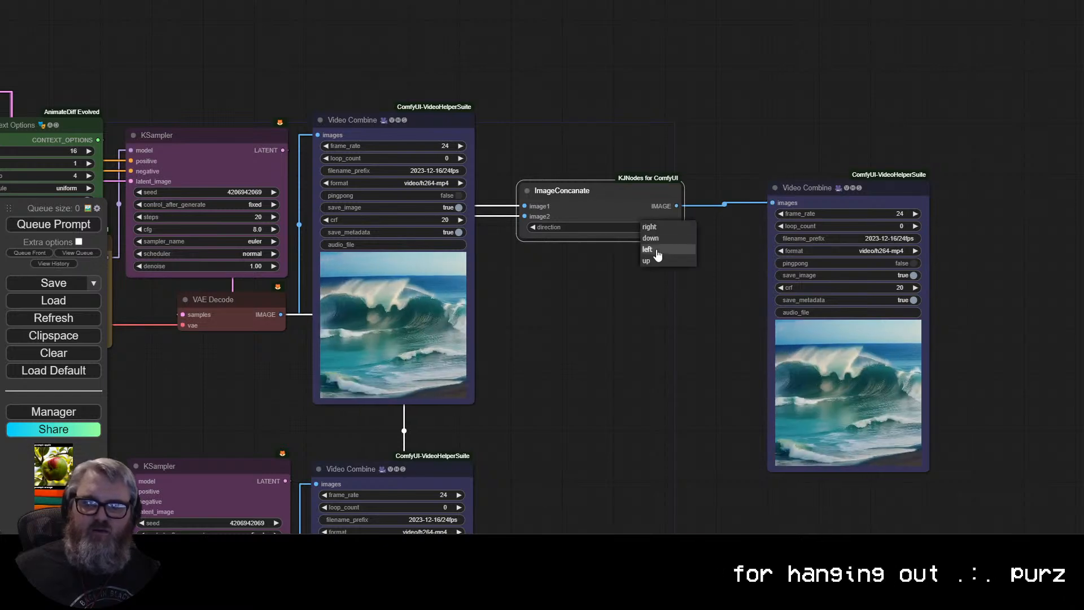
click(649, 226)
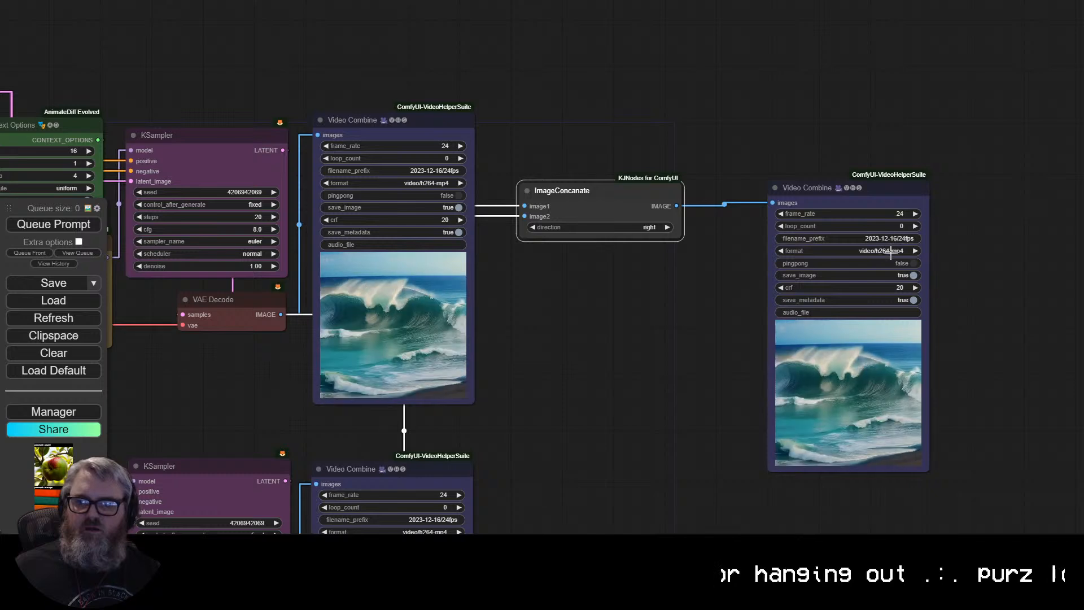
Set the copied Video Combine's filename_prefix to 2023-12-16/grid.
click(847, 238)
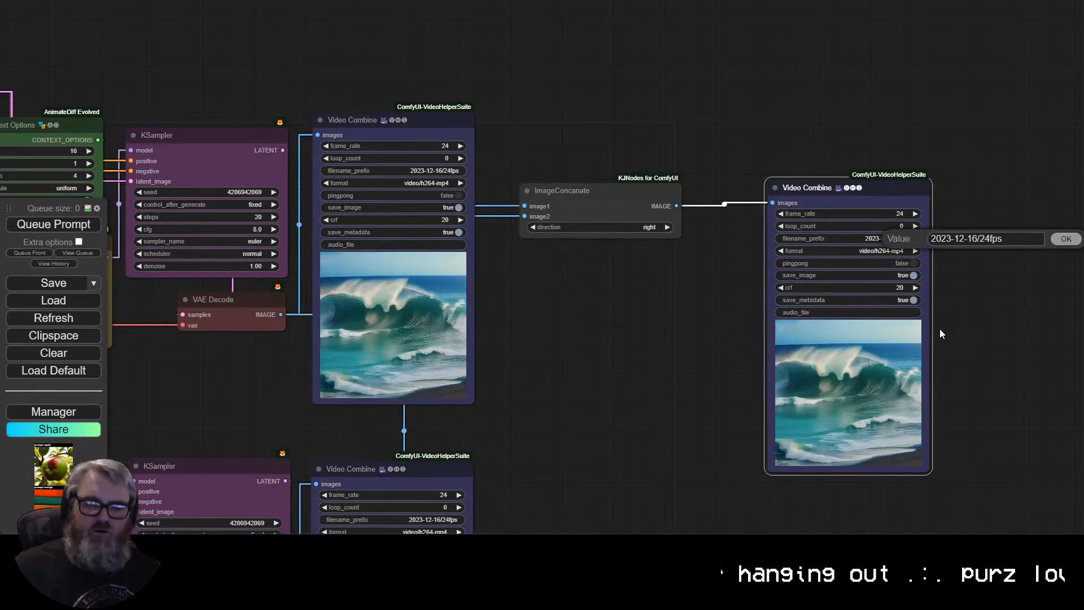
key(BackSpace)
key(BackSpace)
key(BackSpace)
key(BackSpace)
key(BackSpace)
text(grid)
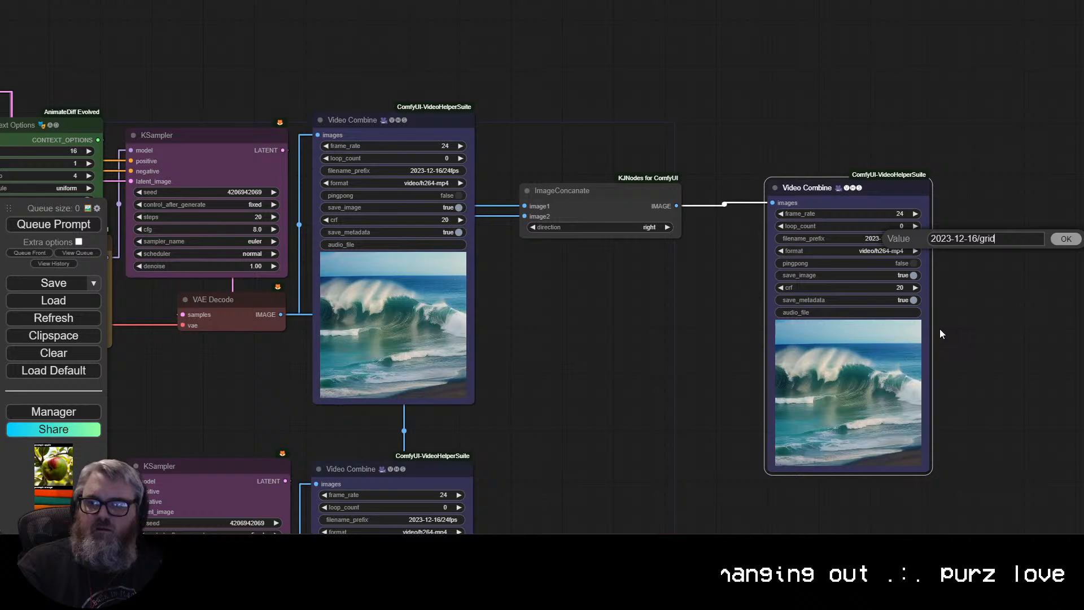
key(Return)
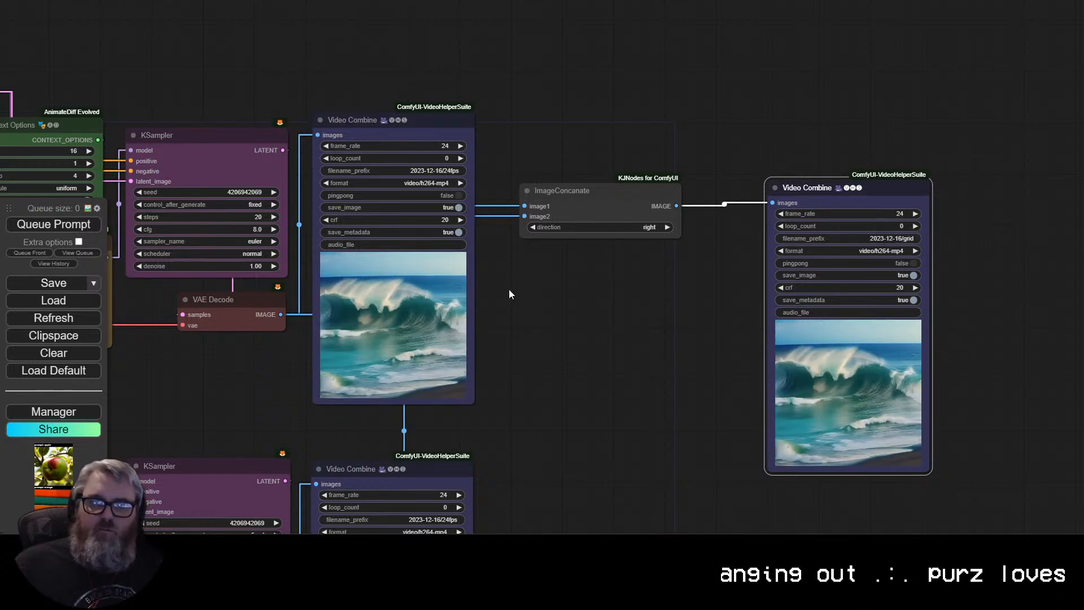
Set filename_prefix to 2023-12-16/24fps-v3 on the upper branch's Video Combine and 2023-12-16/24fps-temporaldiff on the lower one.
click(445, 169)
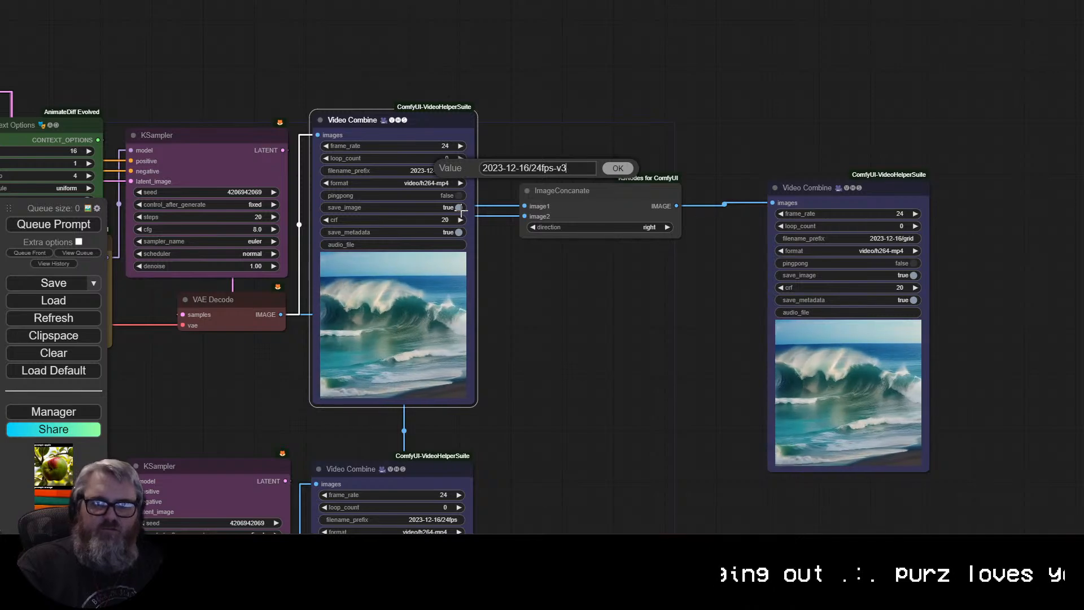
key(Return)
drag(545, 361, 547, 152)
click(446, 311)
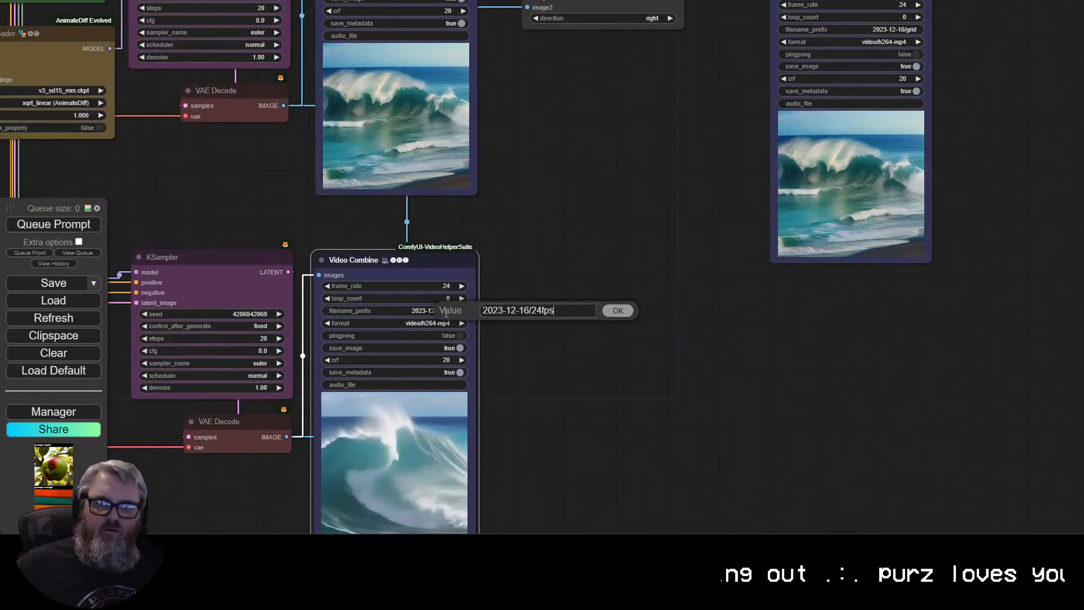
text(-)
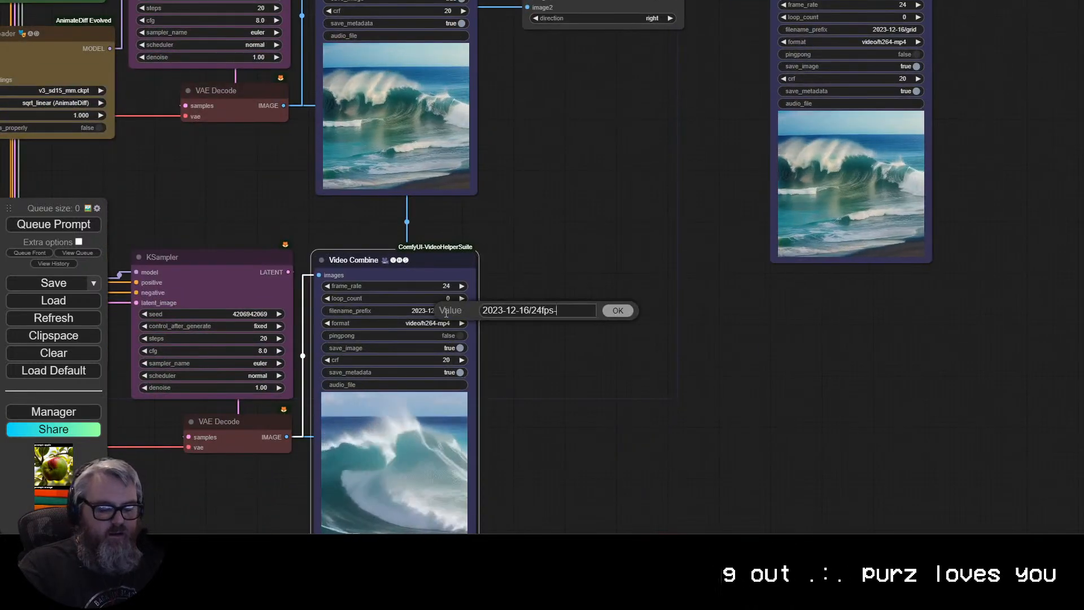
text(temporaldiff)
key(Return)
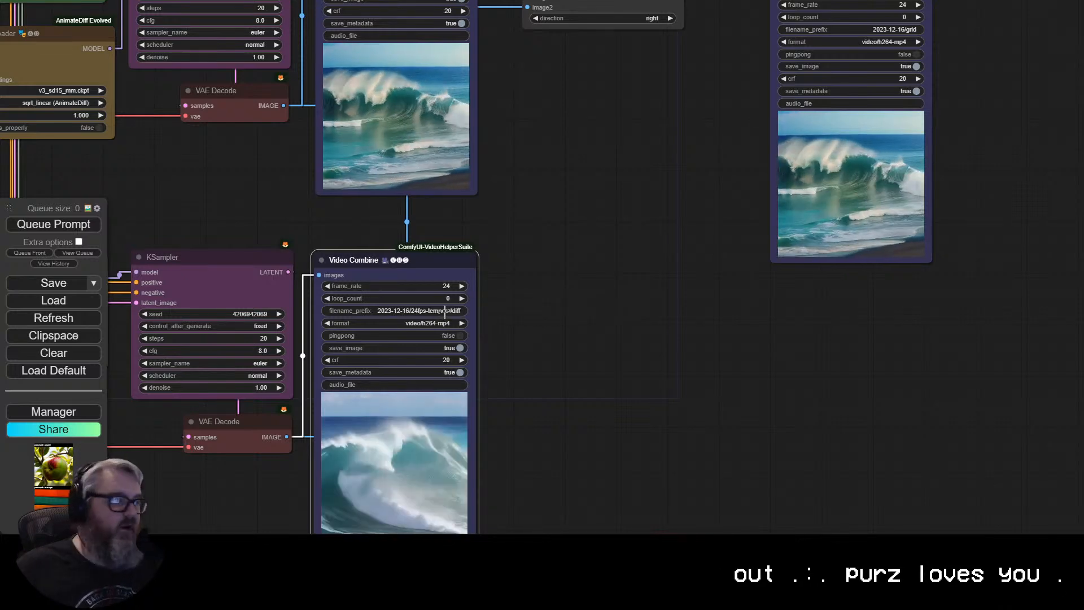
Set filename_prefix to 2023-12-16/24fps-grid on the Video Combine fed by ImageConcanate.
drag(518, 243, 476, 306)
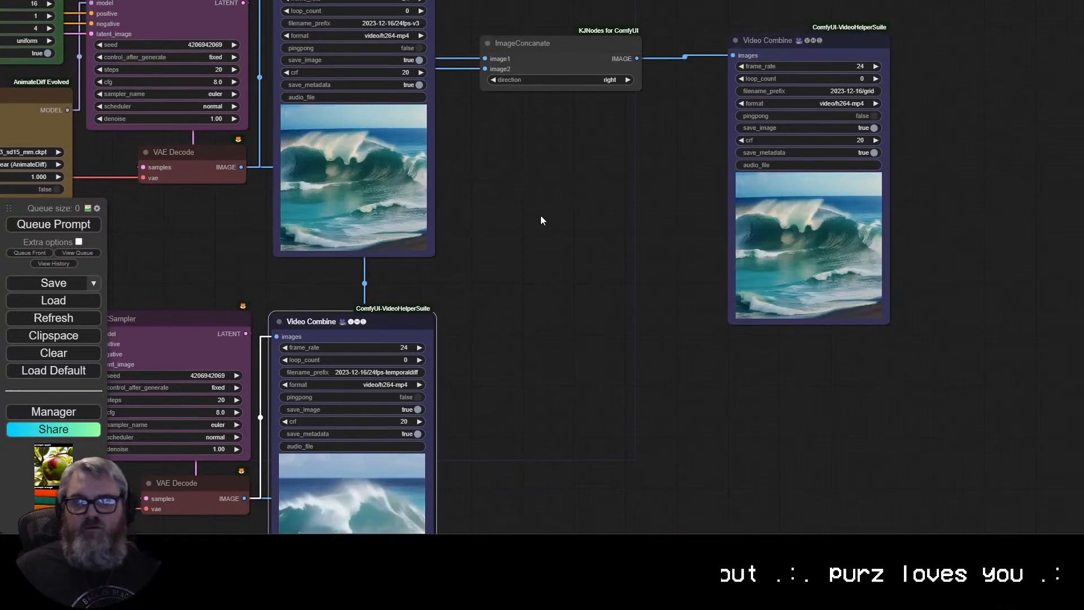
click(872, 91)
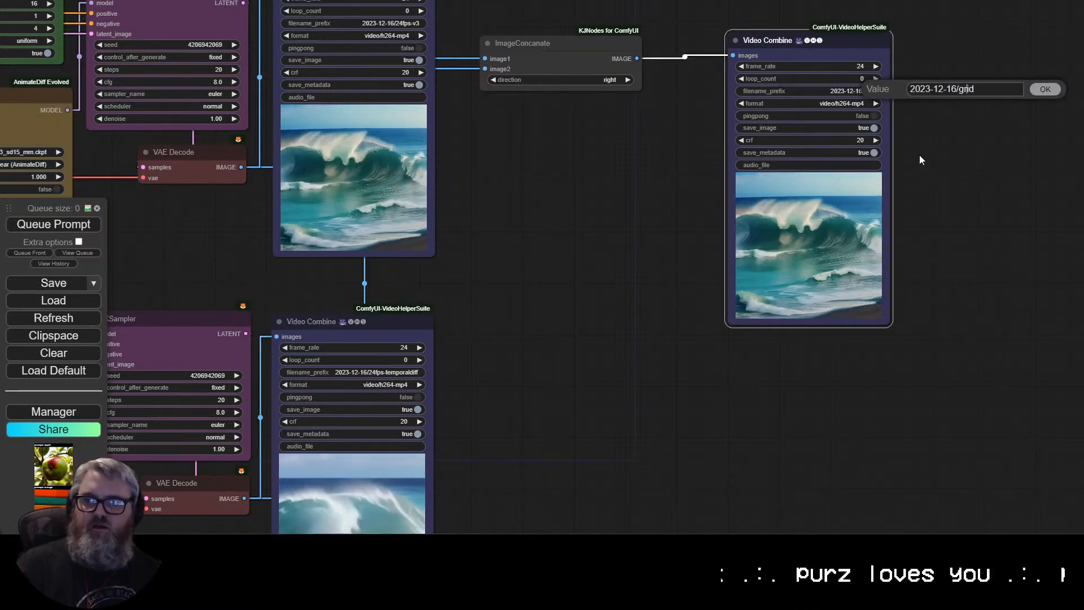
key(Left)
key(Left)
text(24fps-)
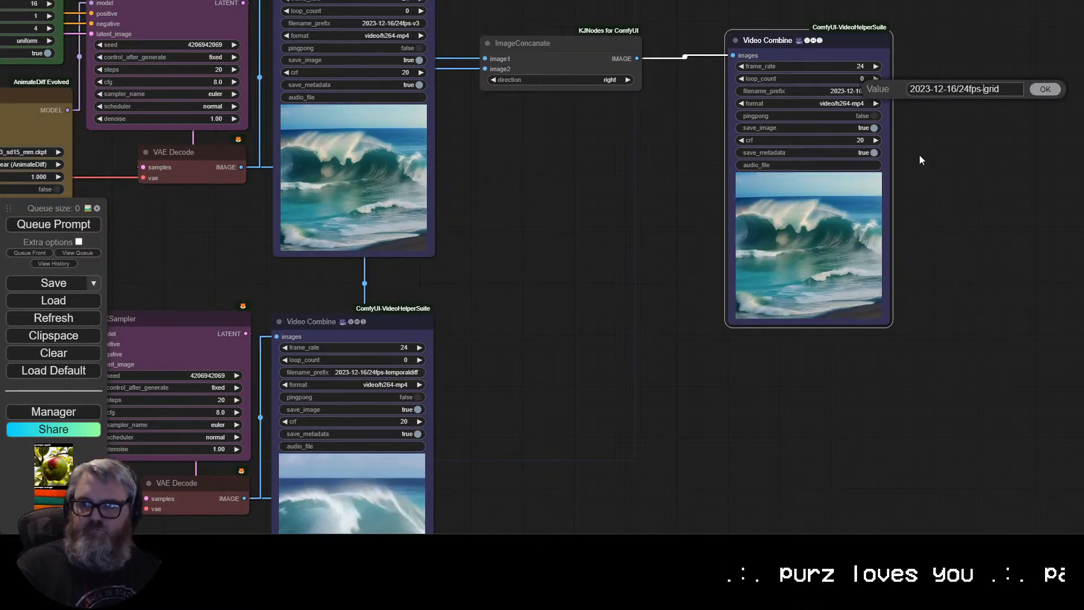
key(Return)
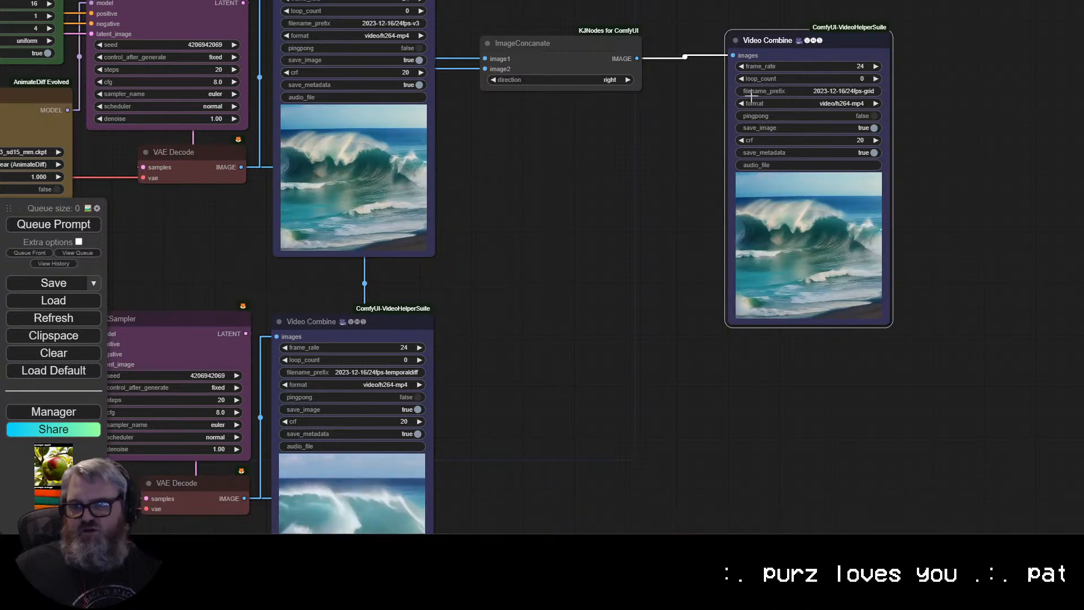
Place the grid Video Combine directly beneath ImageConcanate and queue the workflow.
drag(751, 97, 499, 170)
scroll(720, 158, down, 3)
drag(720, 158, 925, 163)
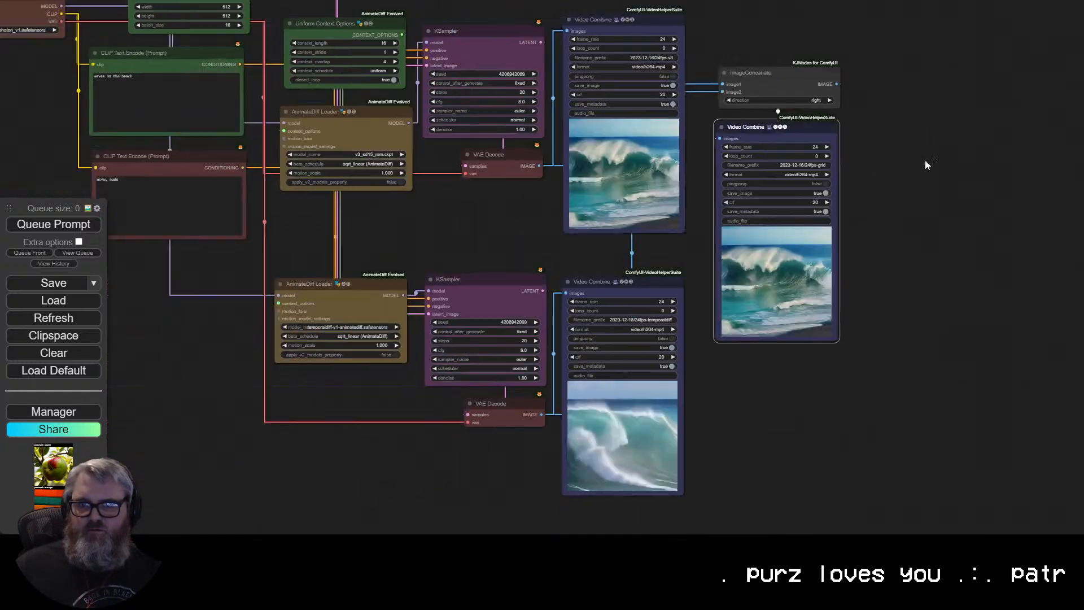
click(65, 226)
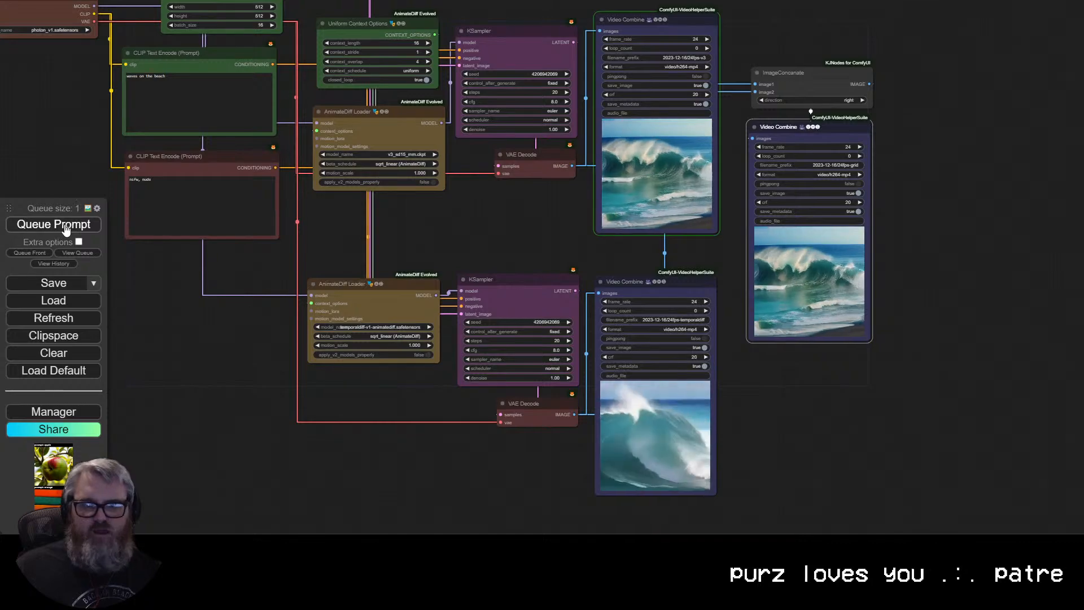
Examine the side-by-side wave comparison video in the grid Video Combine.
scroll(765, 299, up, 7)
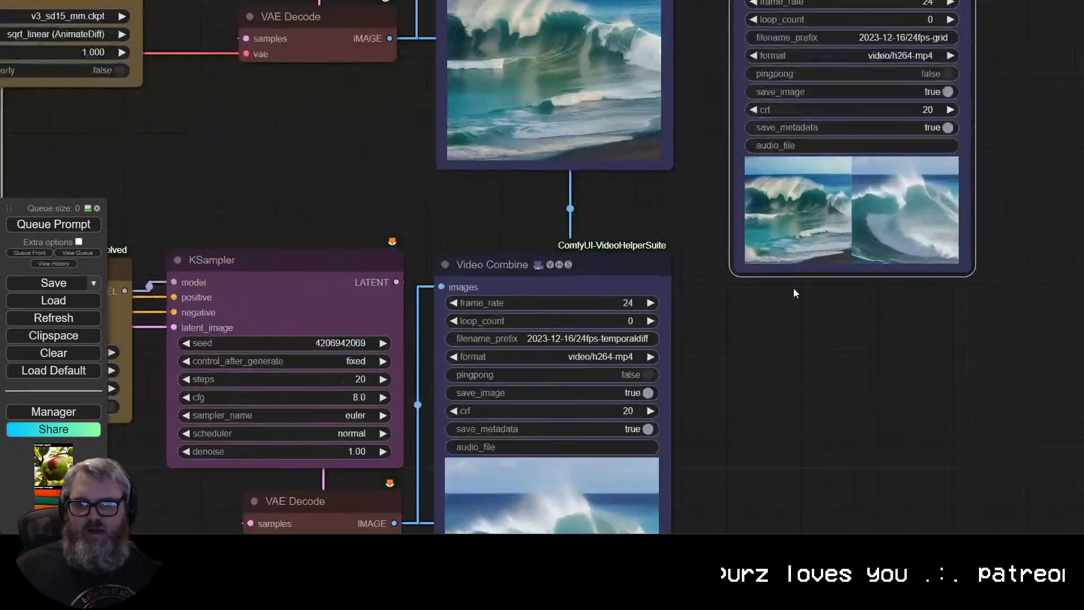
scroll(667, 460, up, 8)
drag(794, 289, 508, 545)
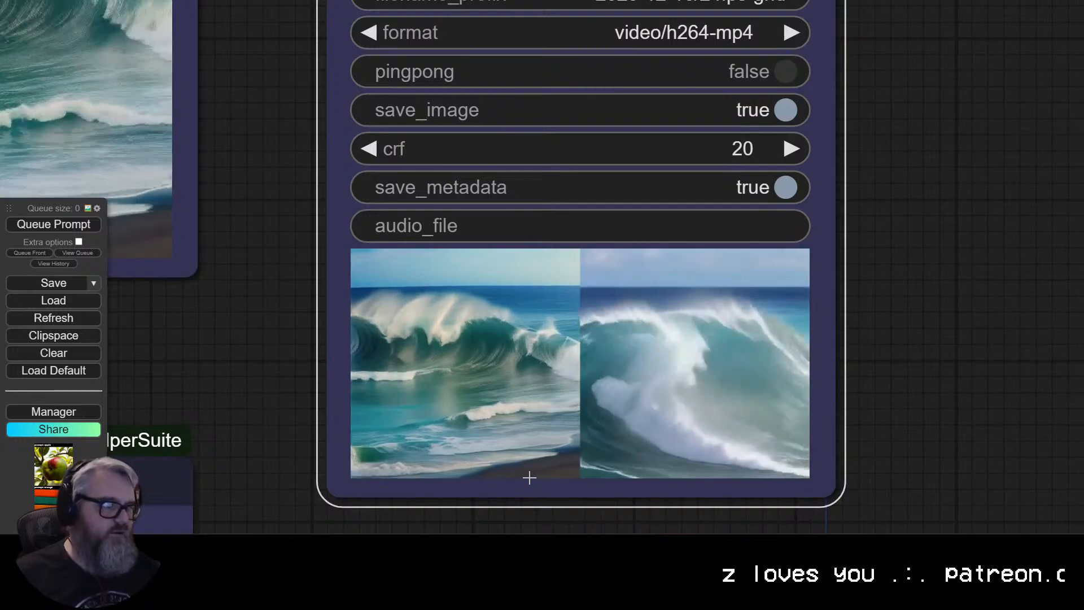
scroll(514, 441, down, 3)
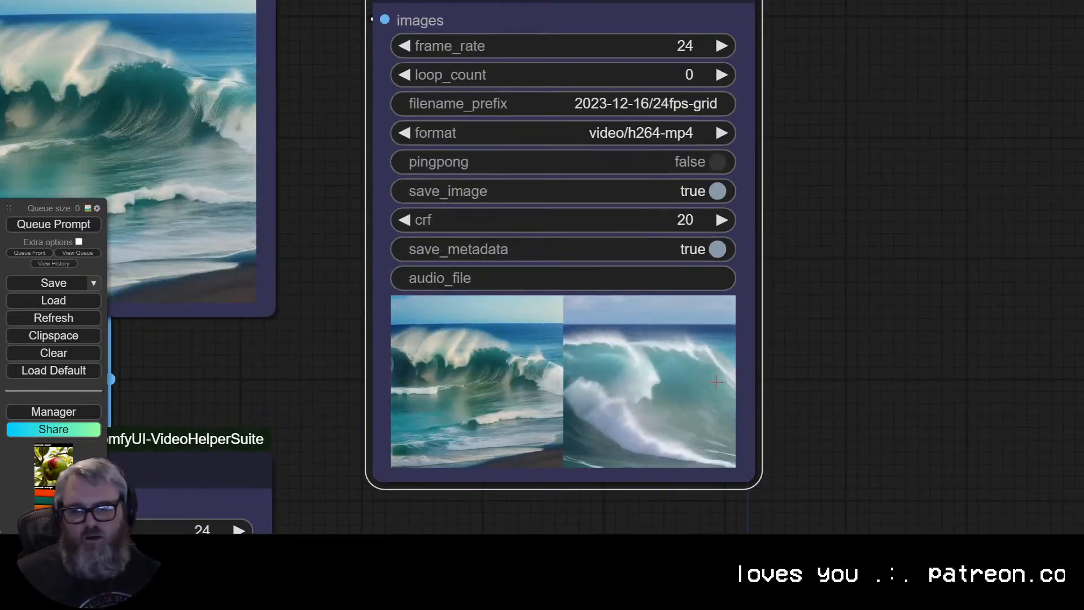
scroll(686, 380, down, 6)
drag(725, 340, 862, 282)
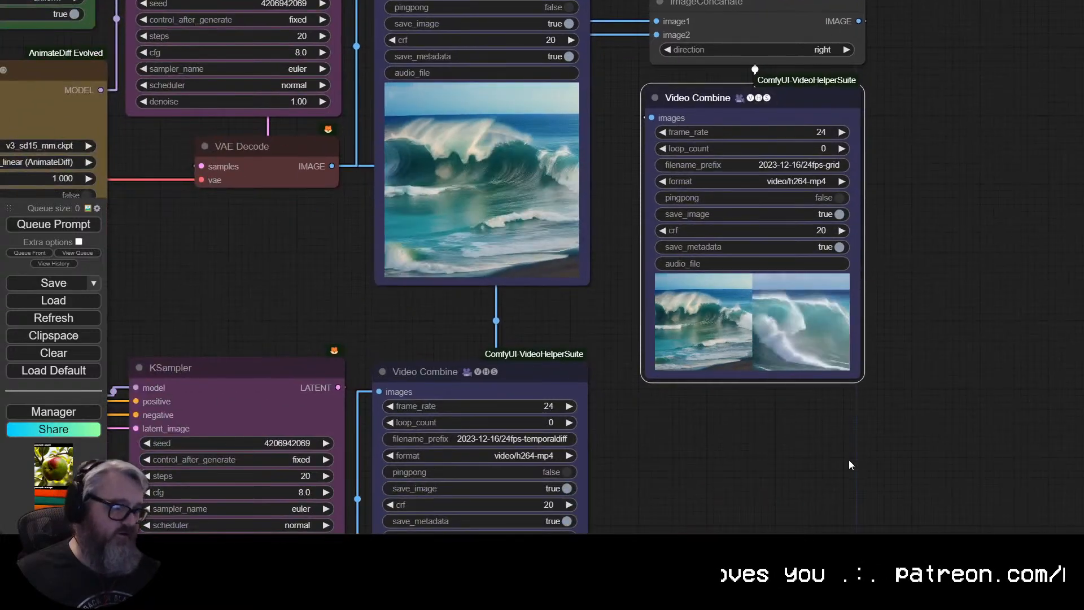
scroll(848, 459, down, 3)
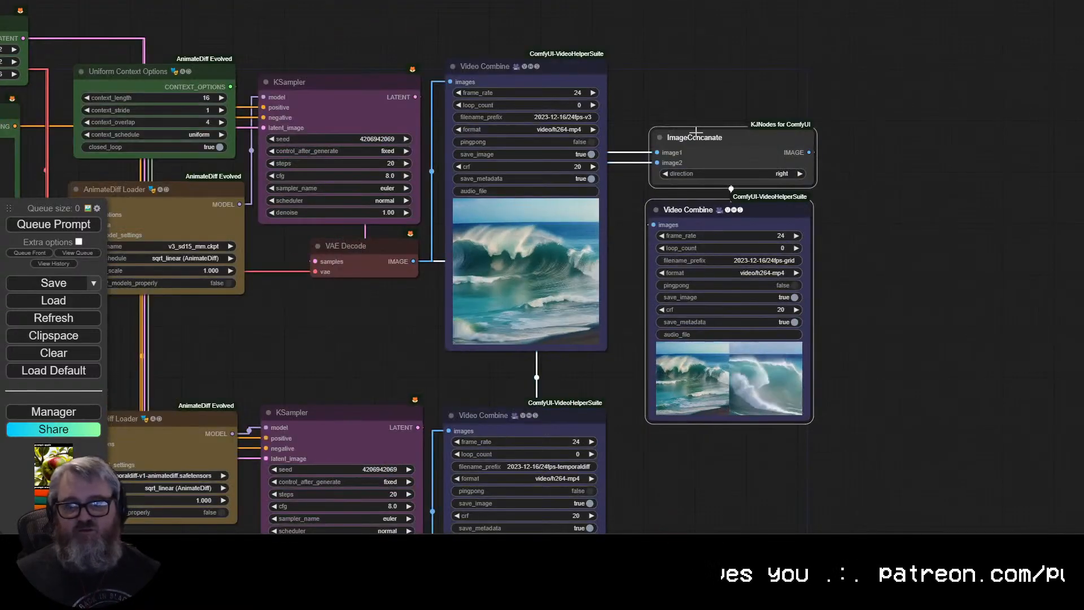
Move ImageConcanate and the grid Video Combine together farther away from the two sampler branches.
drag(696, 132, 814, 151)
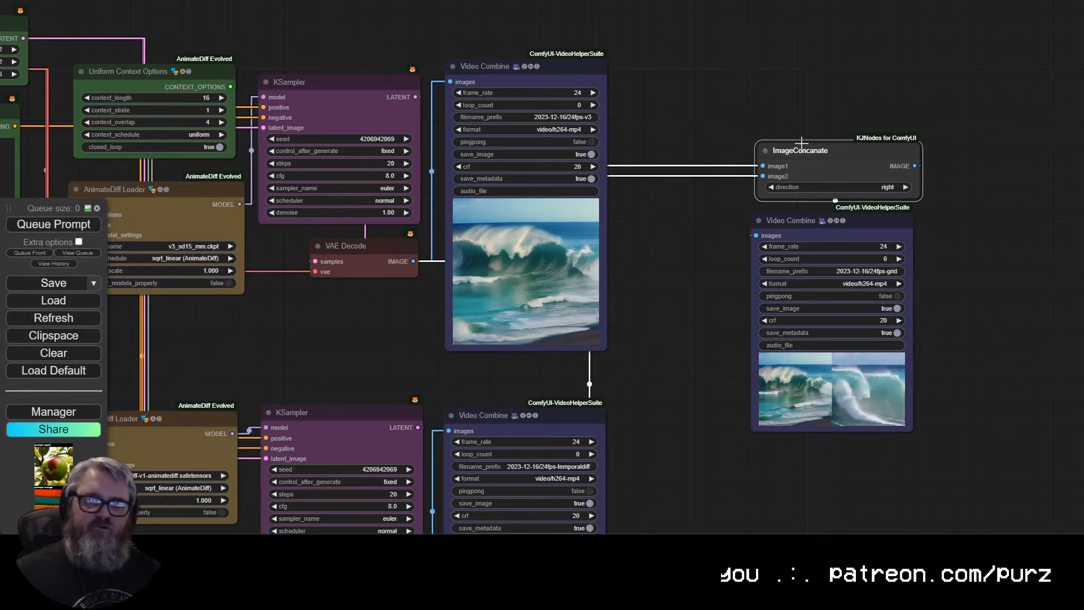
drag(780, 78, 619, 86)
shift+click(647, 228)
drag(651, 167, 824, 153)
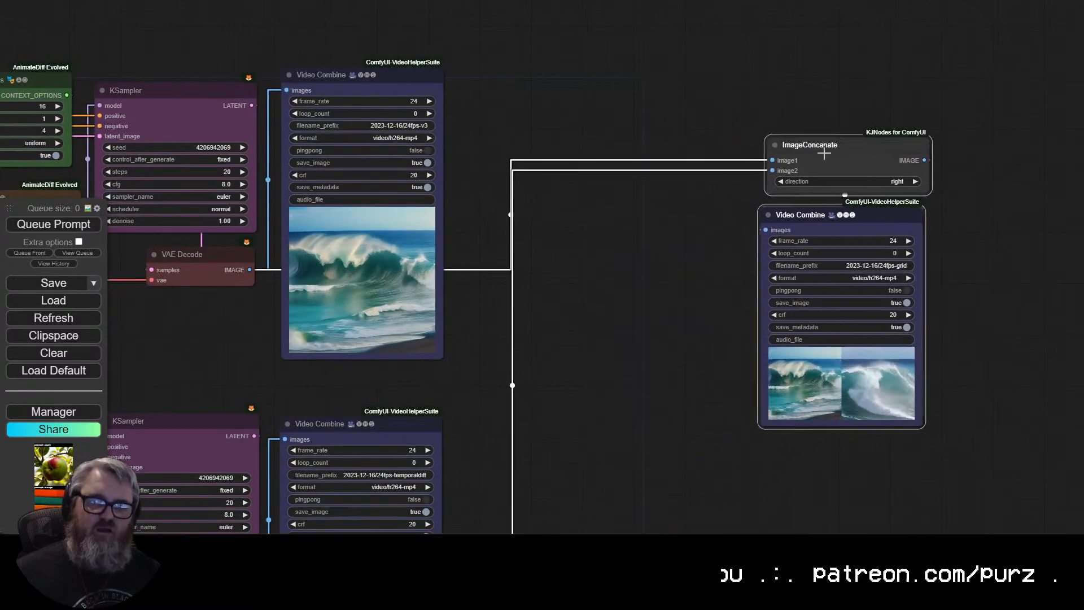
Add a second ImageConcanate node before the existing one and try linking its output to the existing node's image inputs.
double_click(609, 130)
text(imagecon)
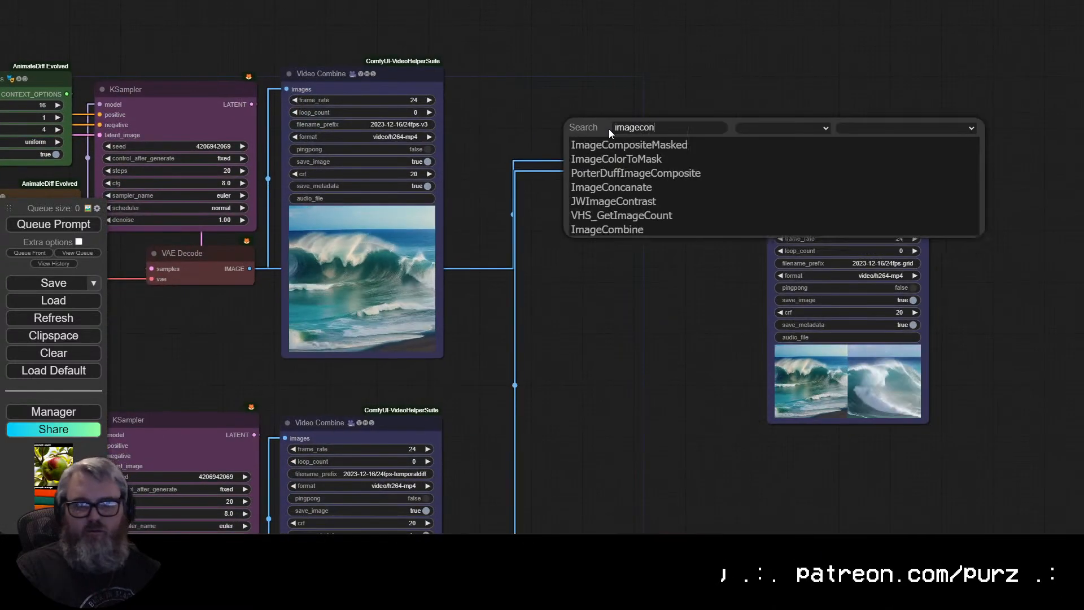
text(c)
click(612, 143)
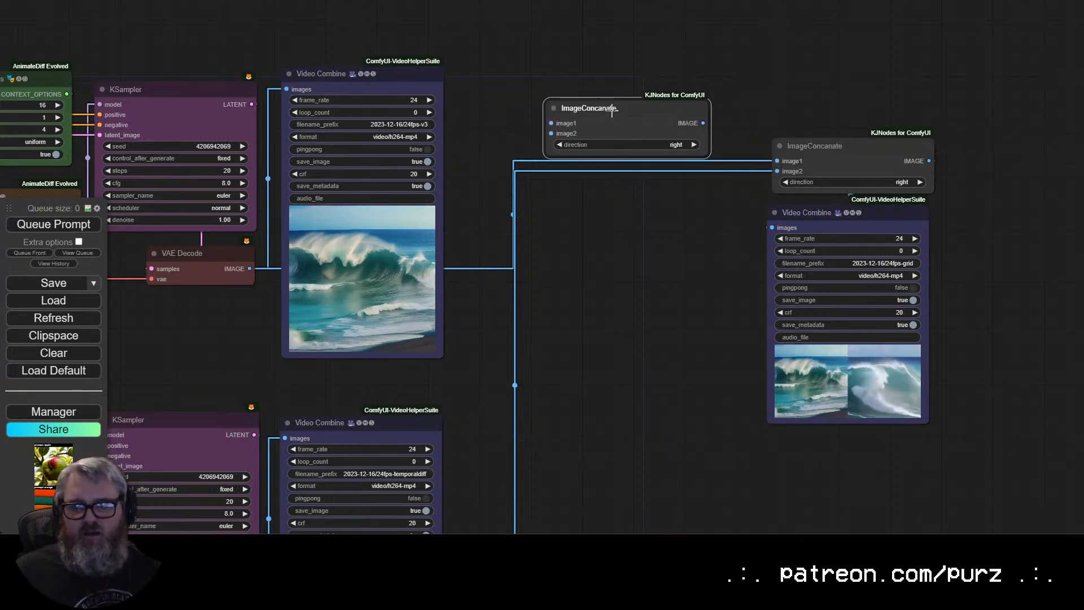
drag(612, 111, 581, 99)
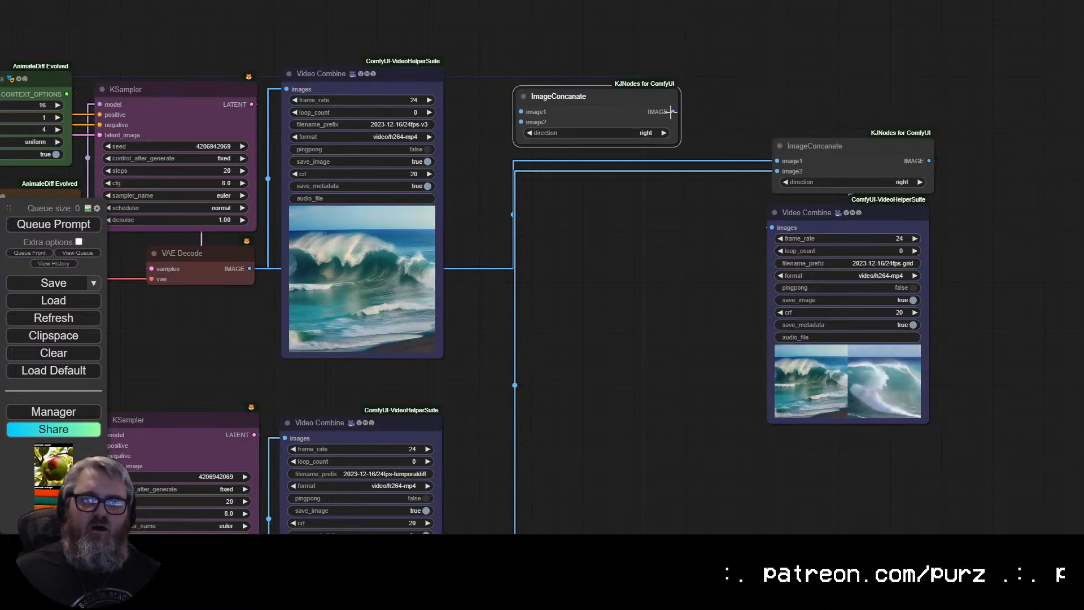
drag(671, 112, 779, 173)
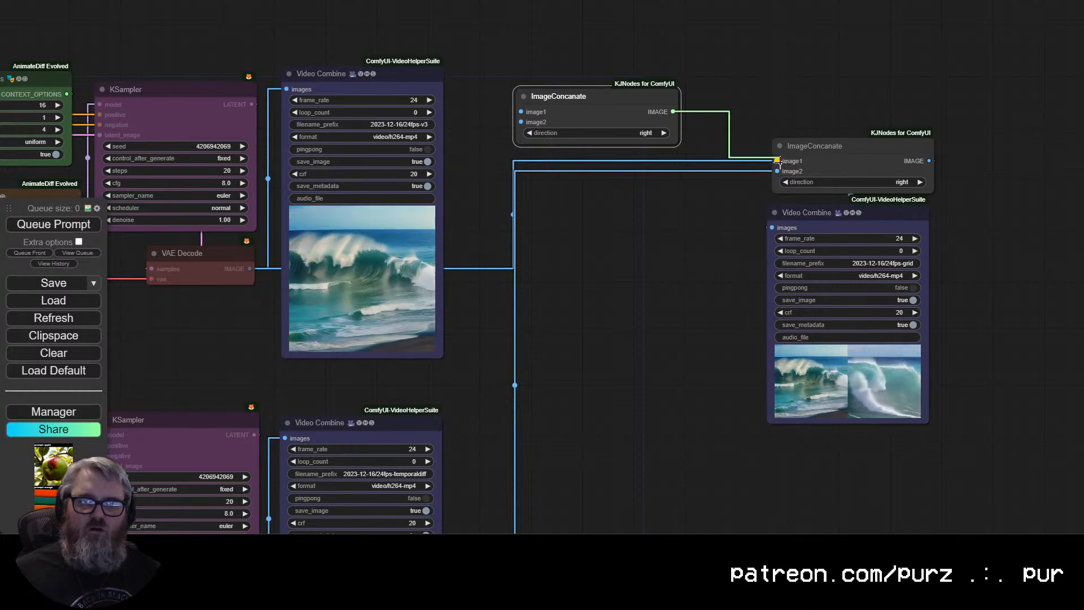
drag(778, 170, 777, 171)
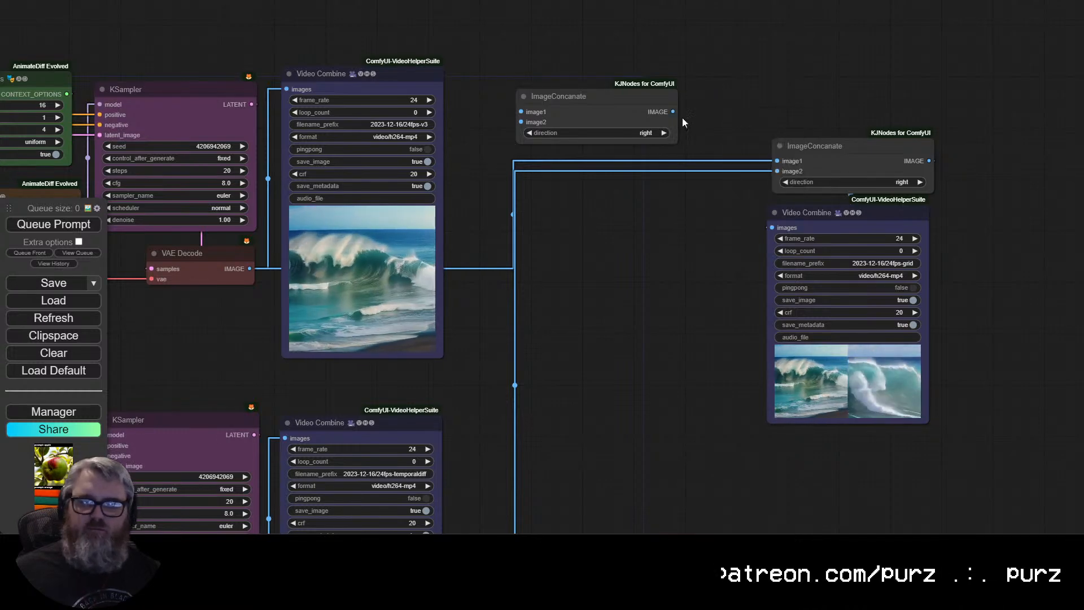
Move the original ImageConcanate with its grid Video Combine down, leaving the new ImageConcanate on its own beyond the v3 Video Combine.
drag(626, 104, 653, 88)
drag(795, 73, 894, 319)
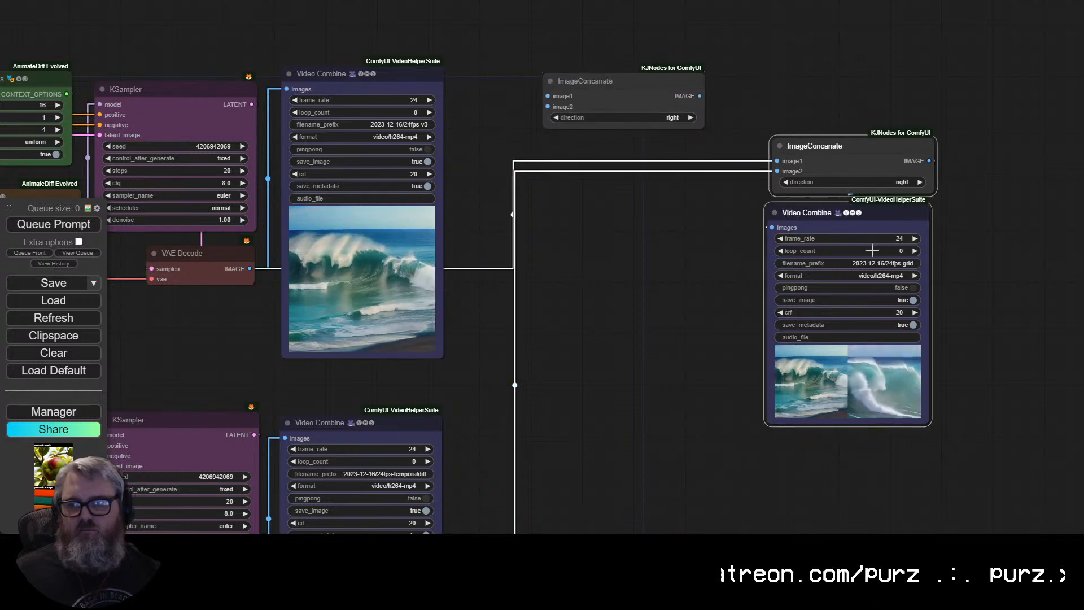
drag(853, 212, 998, 556)
drag(817, 228, 925, 379)
drag(722, 232, 847, 198)
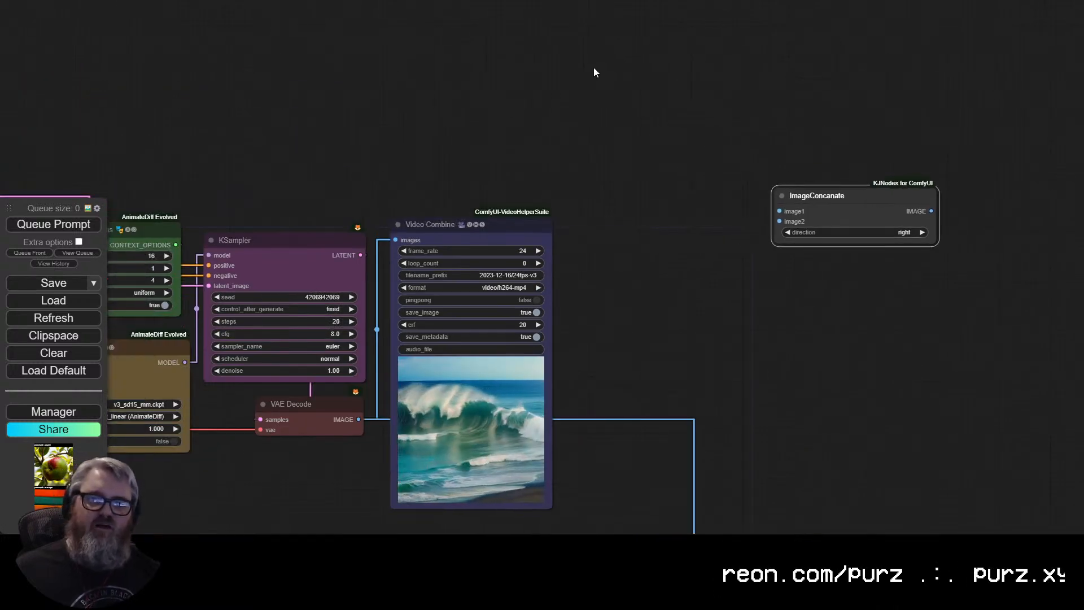
Add a CreateTextMask node above the v3 Video Combine and set its text to "animatediff v3".
double_click(594, 66)
text(textmas)
text(k)
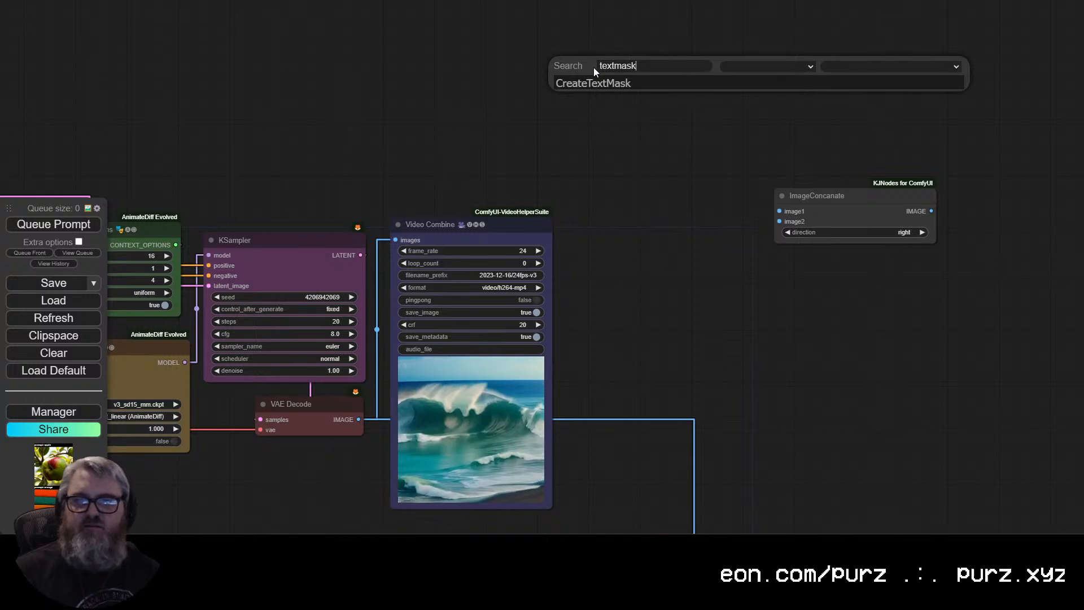
click(598, 83)
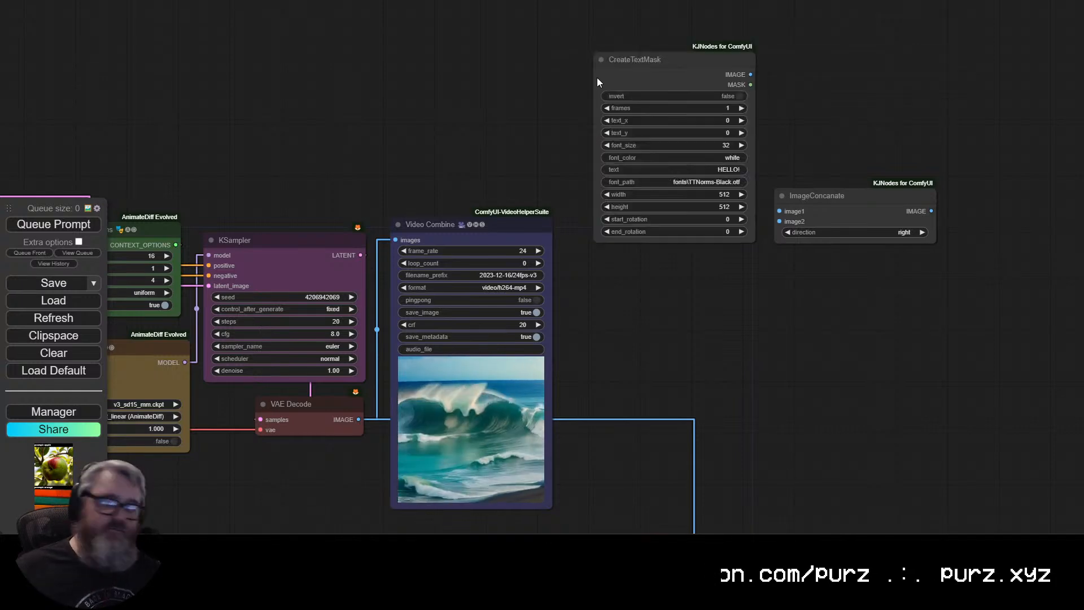
drag(597, 77, 518, 54)
drag(620, 48, 522, 67)
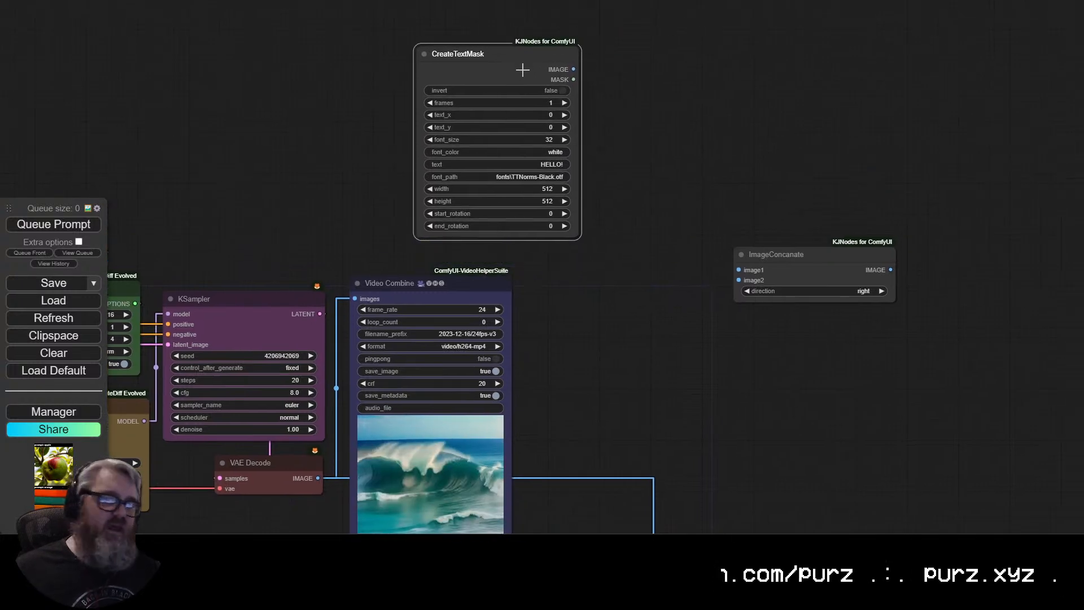
drag(639, 160, 577, 175)
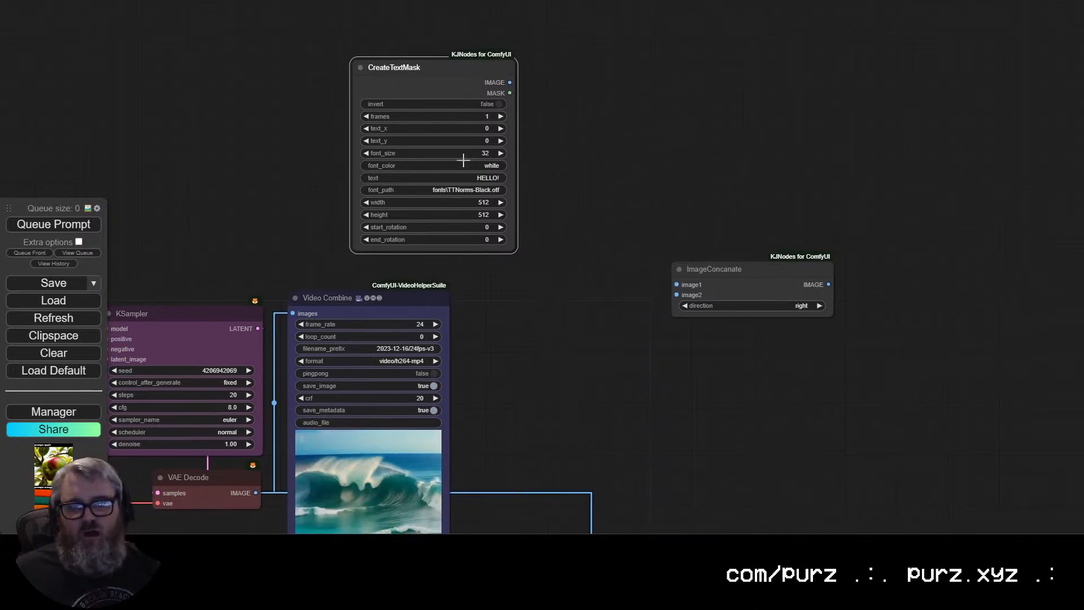
click(467, 180)
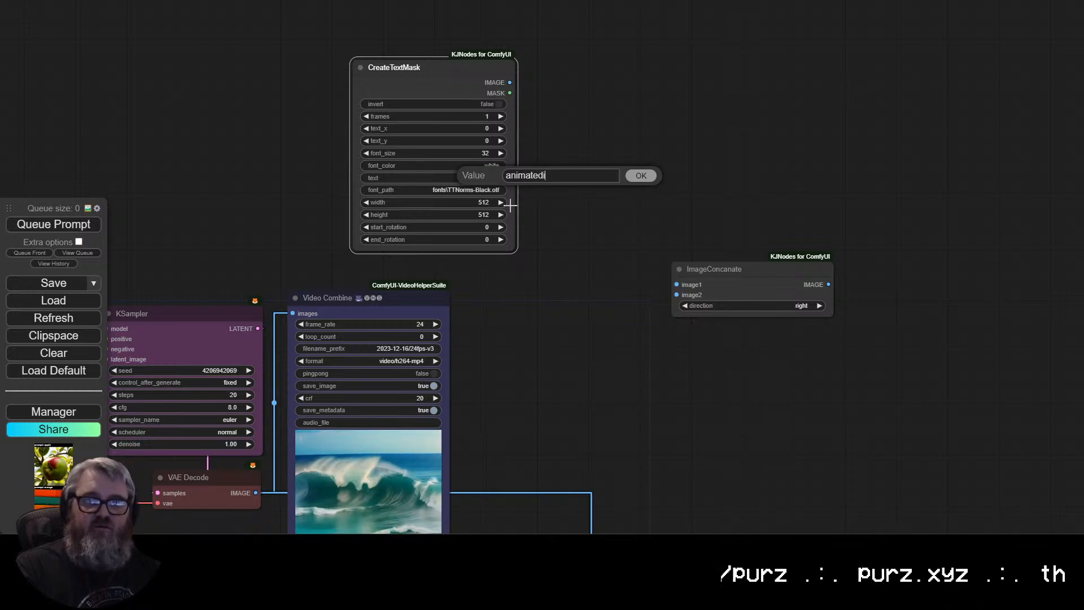
key(Return)
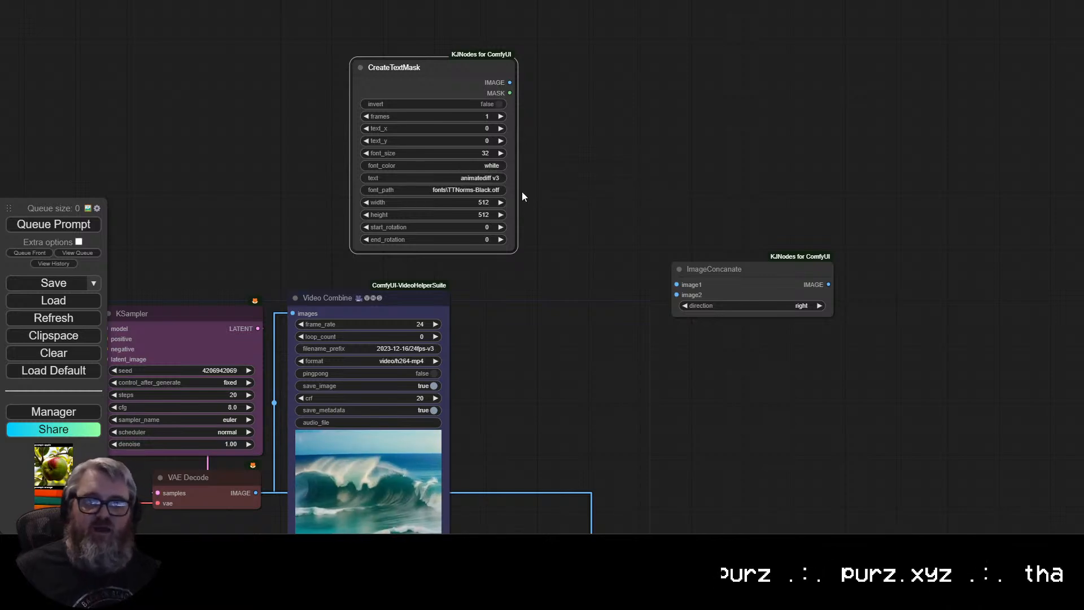
Duplicate the CreateTextMask node, place the copy beside it, and set the copy's text to "temporaldiff".
key(ctrl+c)
key(ctrl+v)
drag(621, 48, 590, 77)
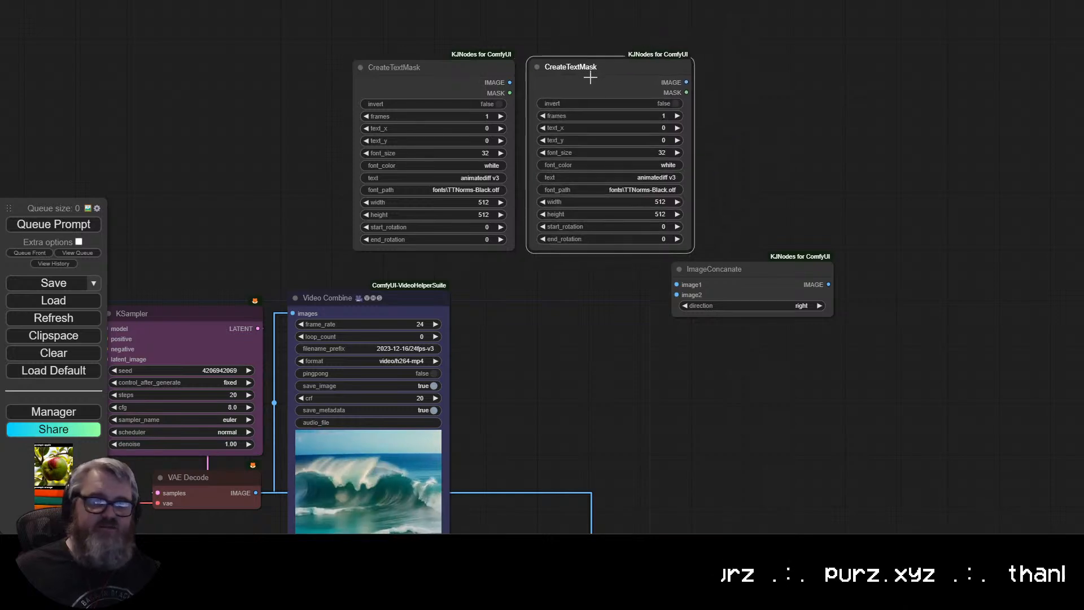
drag(728, 169, 725, 135)
click(644, 143)
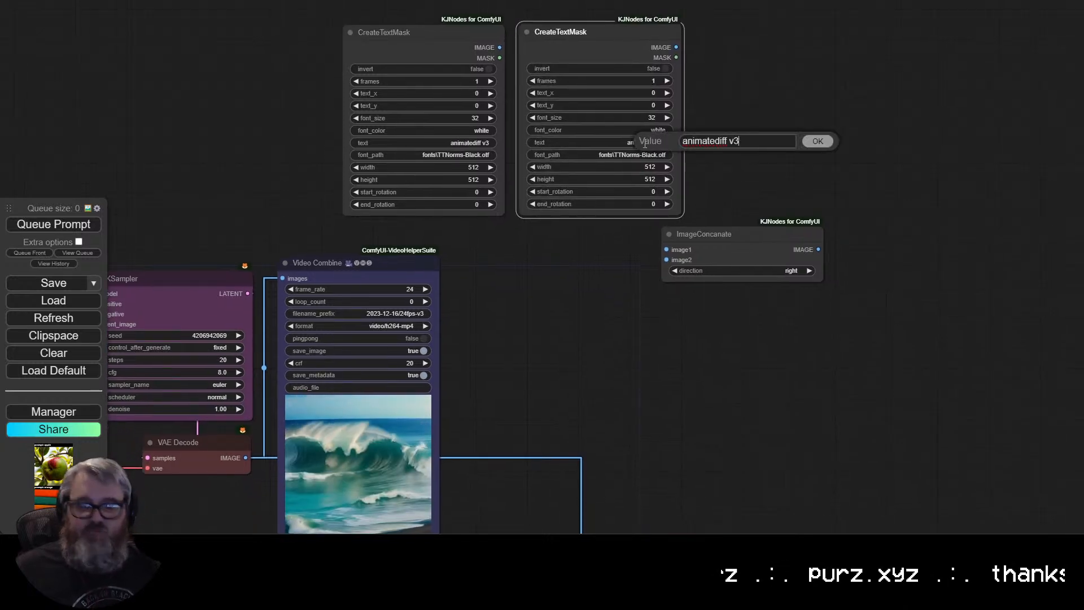
text(temporaldiff)
key(Return)
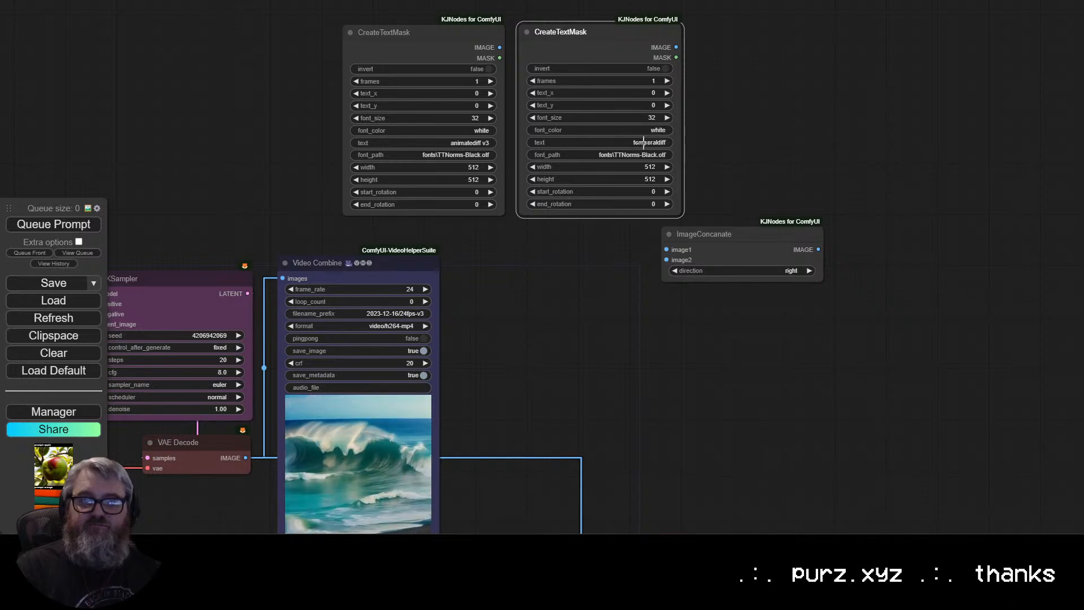
Set the height of both CreateTextMask nodes to 48.
click(473, 179)
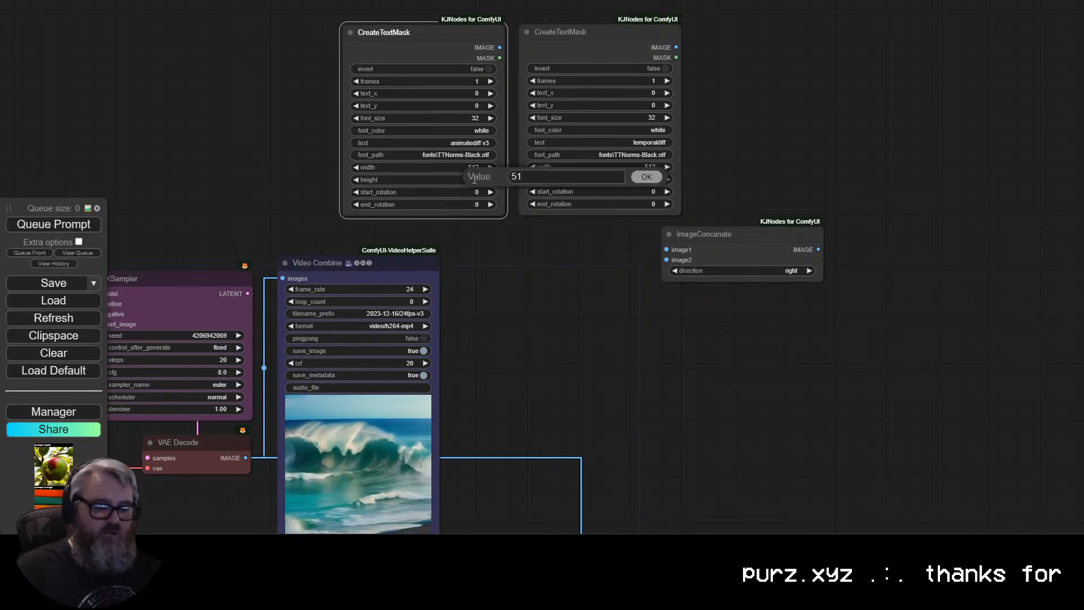
text(768)
key(Return)
click(647, 179)
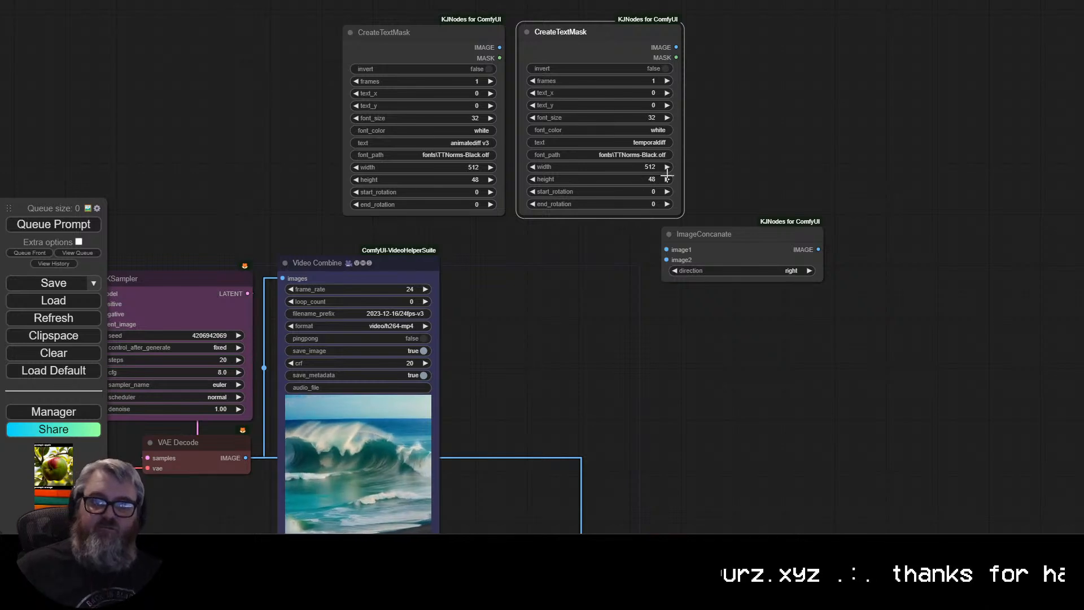
click(797, 144)
Duplicate the unlinked ImageConcanate, stack the copy beneath it, and move both nodes farther away from the text masks.
click(774, 231)
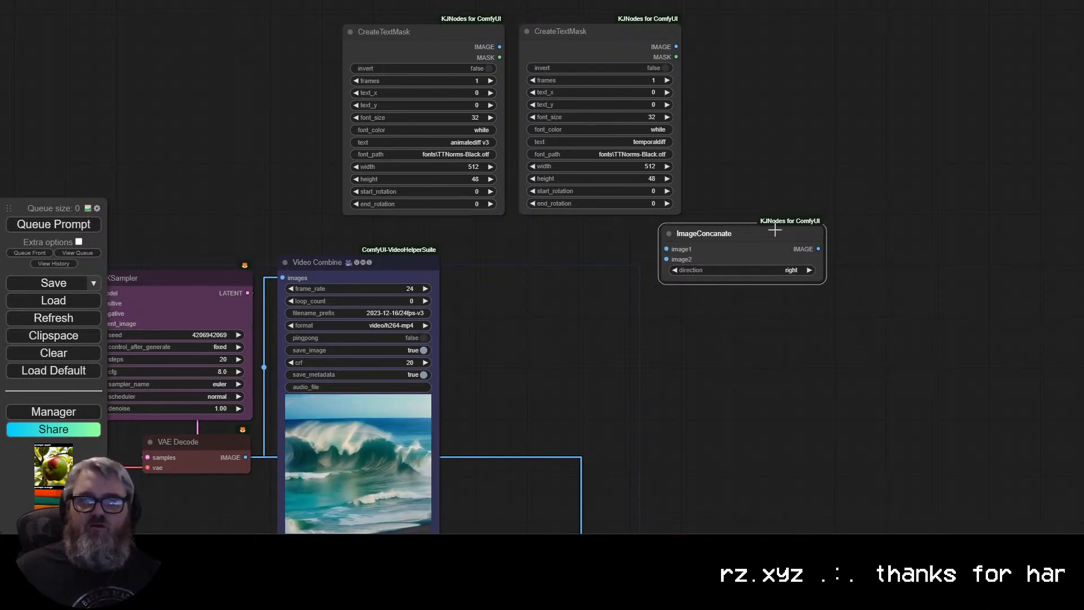
key(ctrl+c)
key(ctrl+v)
drag(811, 309, 680, 313)
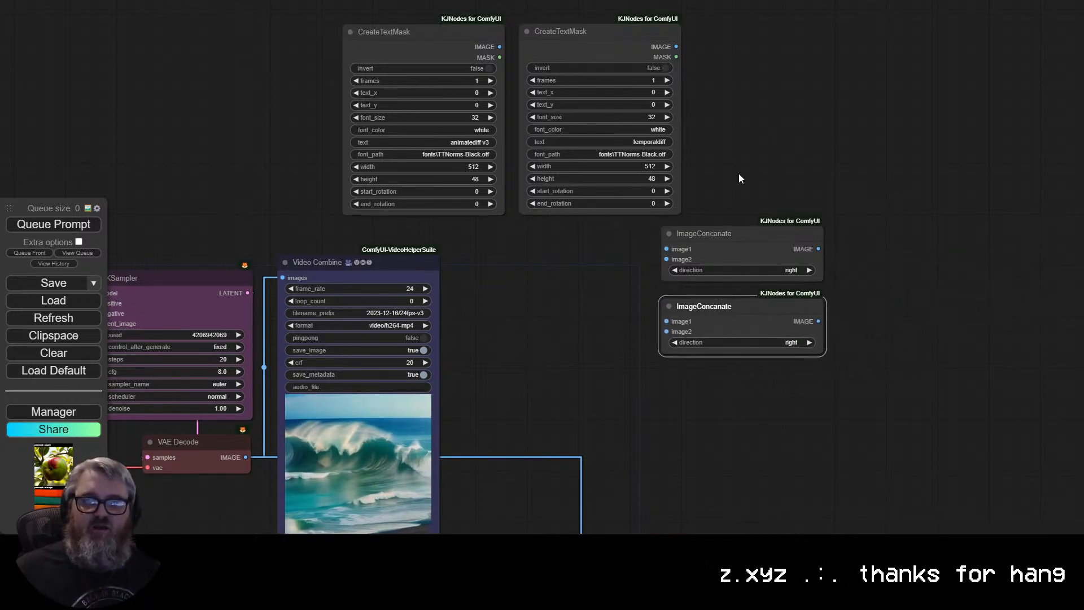
drag(766, 396, 897, 121)
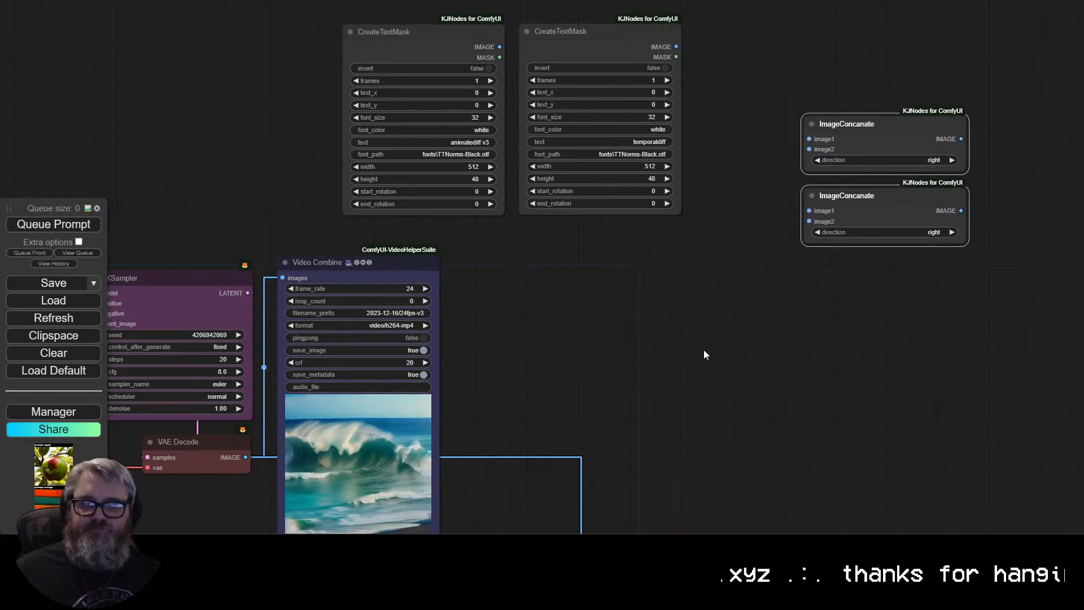
drag(704, 355, 702, 351)
Move the temporaldiff CreateTextMask aside and branch each VAE Decode image output into its own Reroute node beyond the Video Combines.
drag(581, 54, 677, 132)
drag(574, 365, 583, 84)
scroll(556, 133, down, 3)
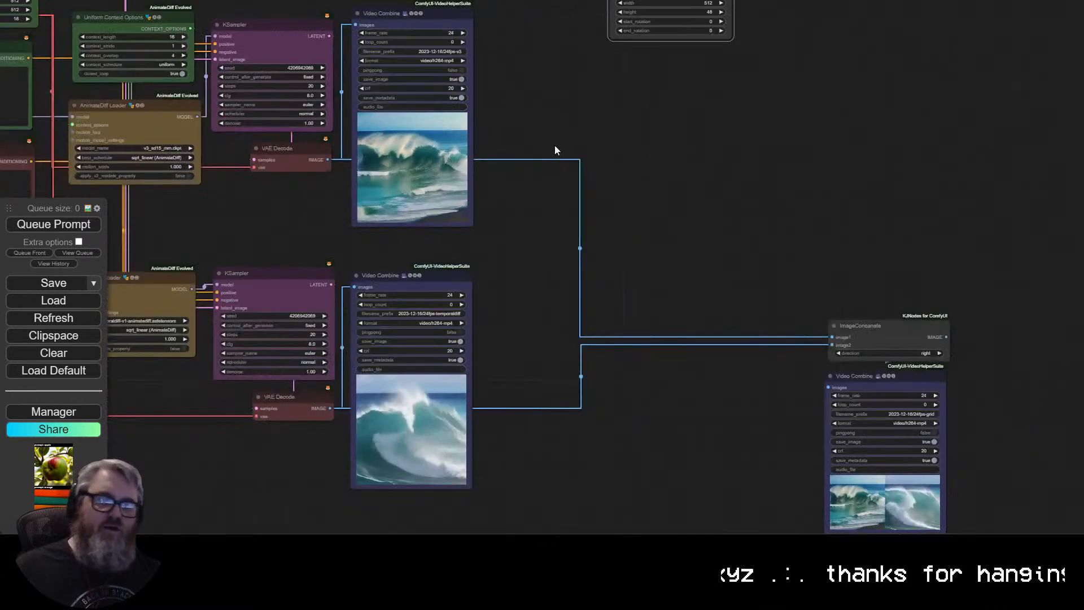
drag(556, 164, 569, 370)
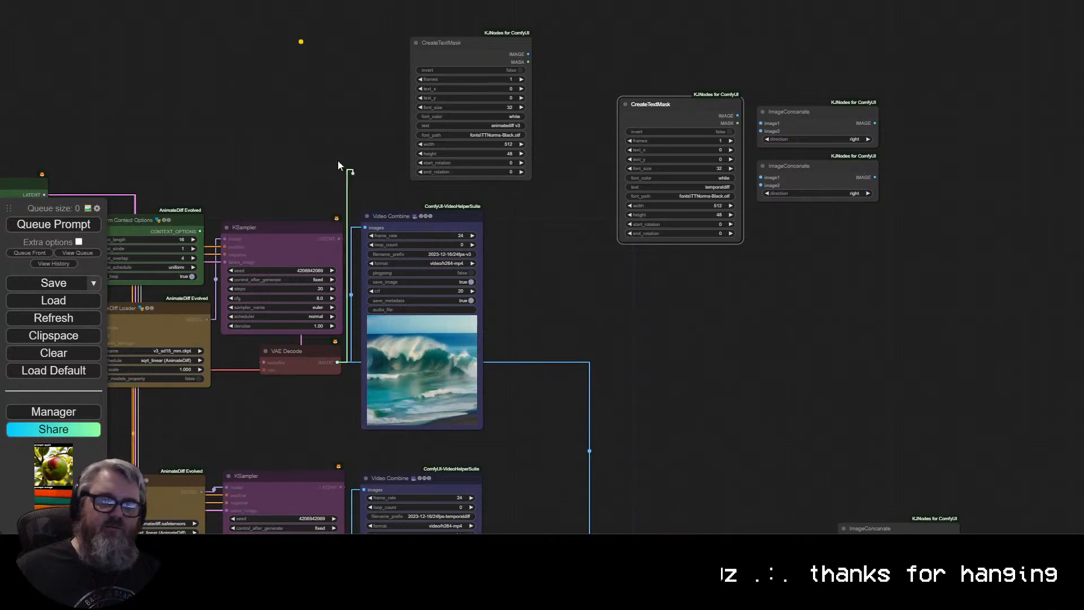
drag(338, 363, 620, 268)
click(636, 362)
drag(527, 447, 652, 162)
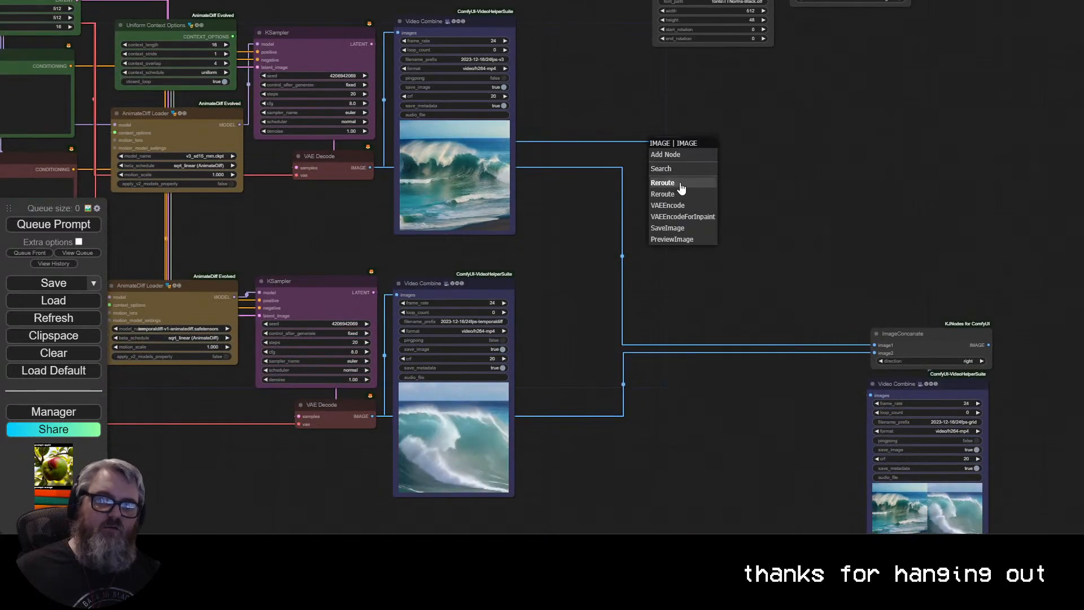
click(679, 181)
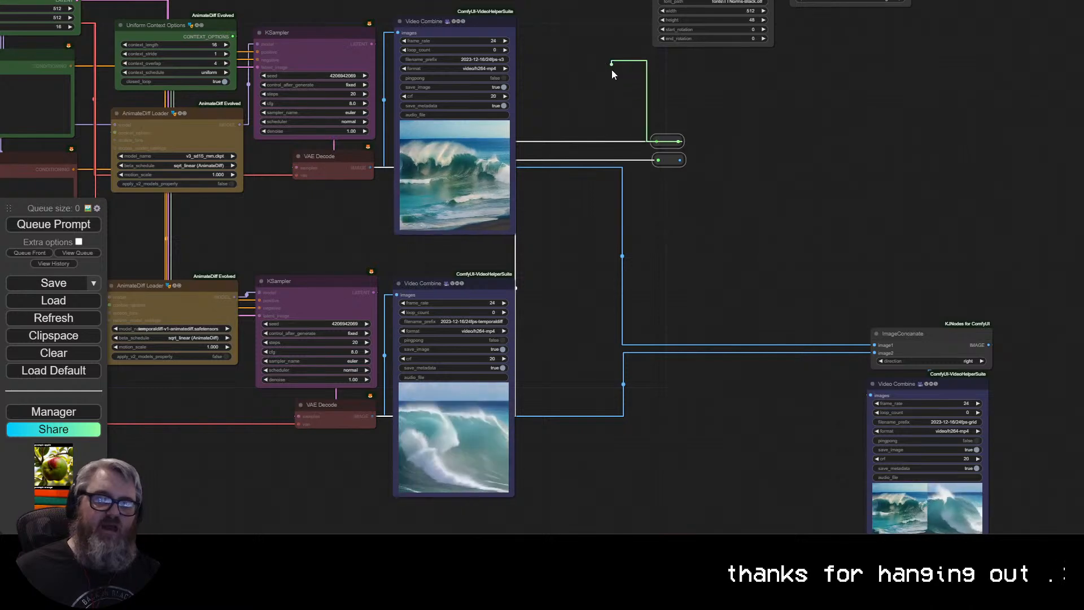
Move the two Reroute nodes together up beside the v3 Video Combine, near the text masks.
drag(697, 135, 667, 350)
scroll(663, 369, up, 12)
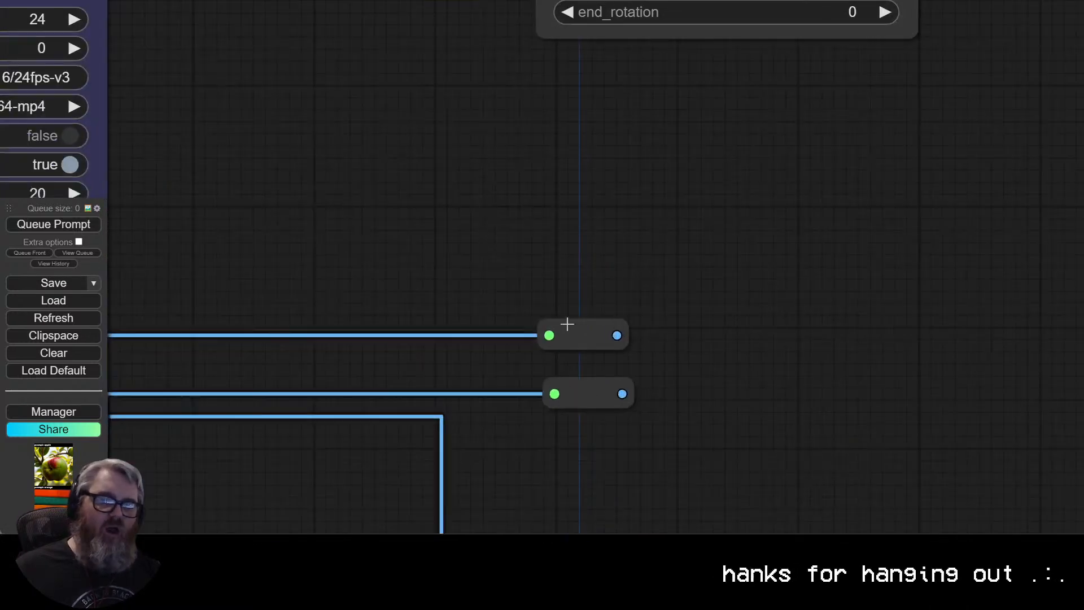
drag(560, 290, 367, 84)
drag(481, 174, 601, 530)
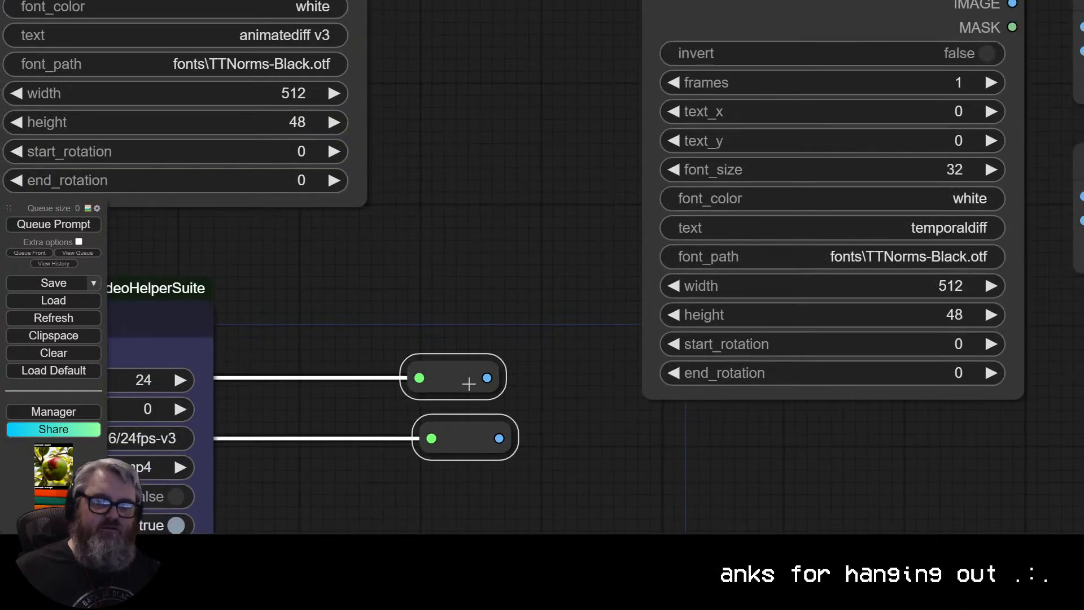
drag(469, 383, 476, 367)
drag(507, 306, 507, 375)
Reposition the animatediff v3 CreateTextMask and place the first Reroute directly beneath it.
scroll(560, 343, down, 7)
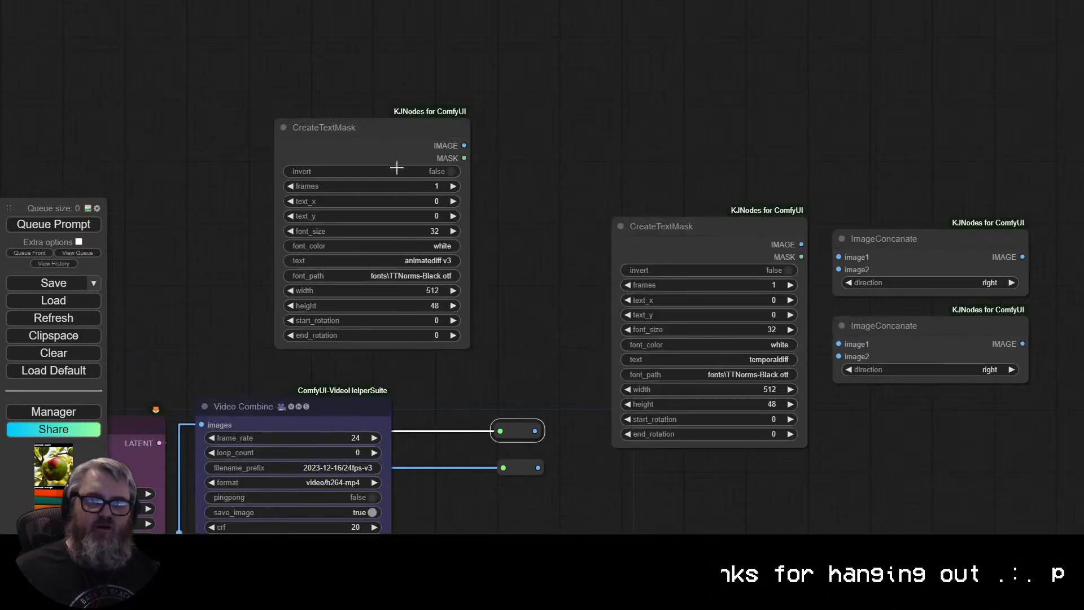
drag(394, 170, 510, 9)
drag(518, 432, 571, 241)
drag(598, 348, 579, 278)
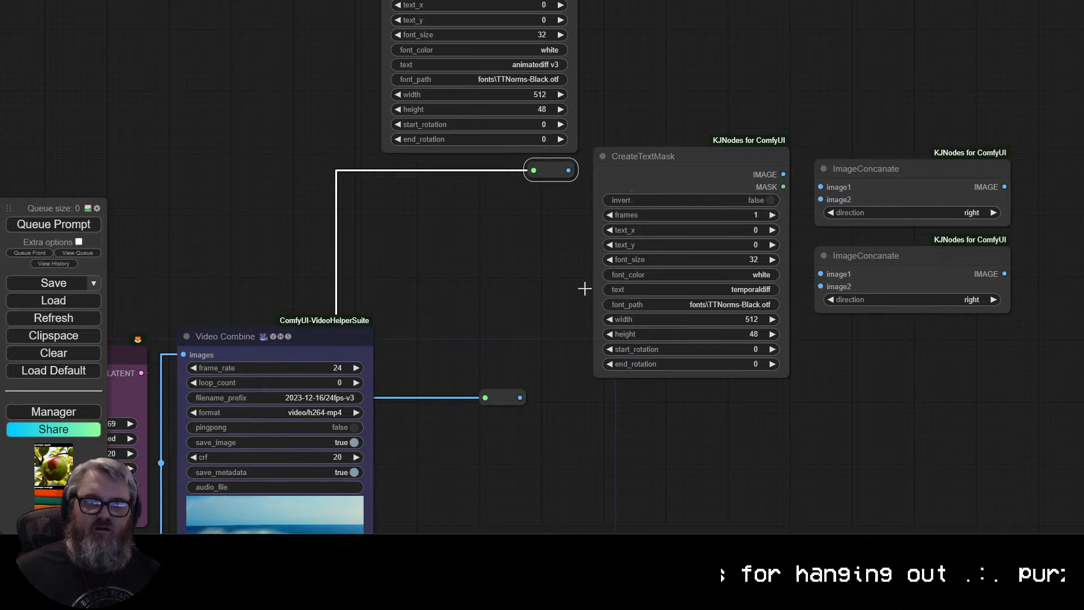
scroll(521, 332, down, 6)
drag(523, 331, 481, 384)
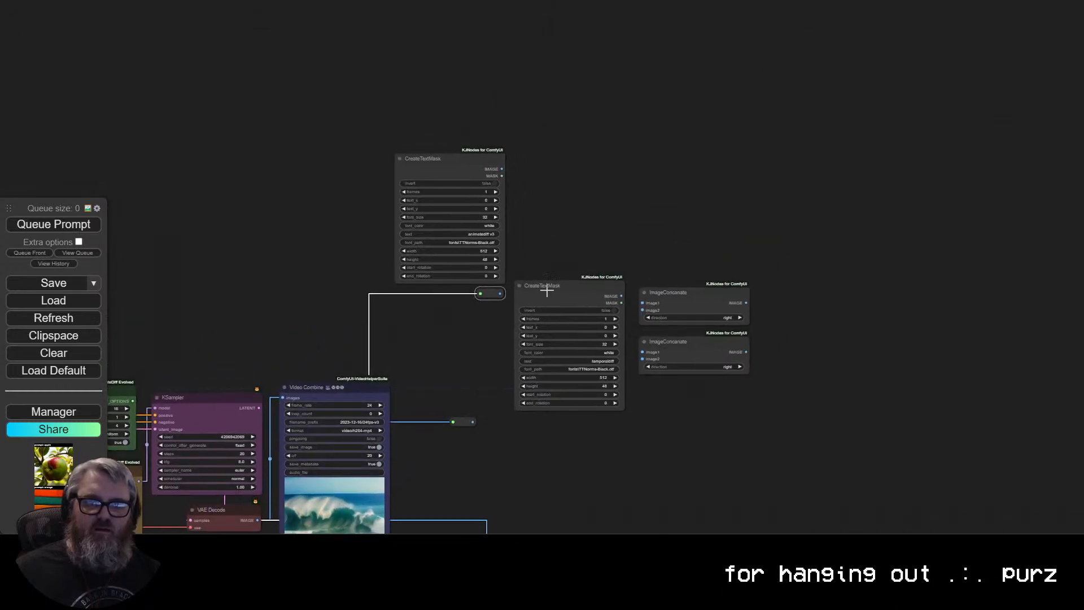
Raise the animatediff v3 mask and its Reroute, then stack the temporaldiff mask and the second Reroute underneath them.
drag(476, 157, 475, 20)
drag(549, 294, 428, 189)
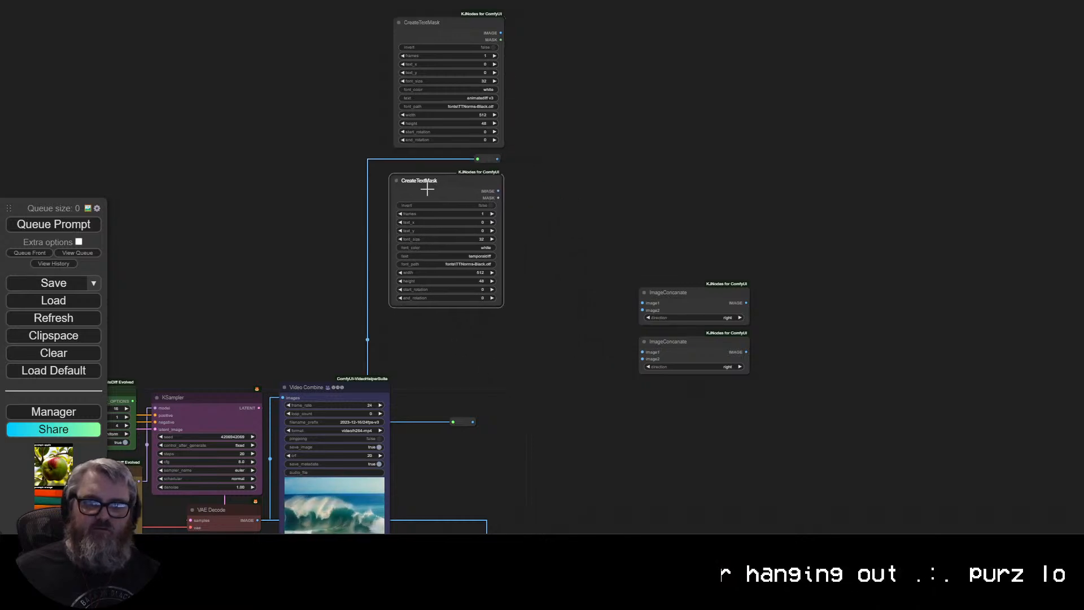
drag(472, 425, 490, 323)
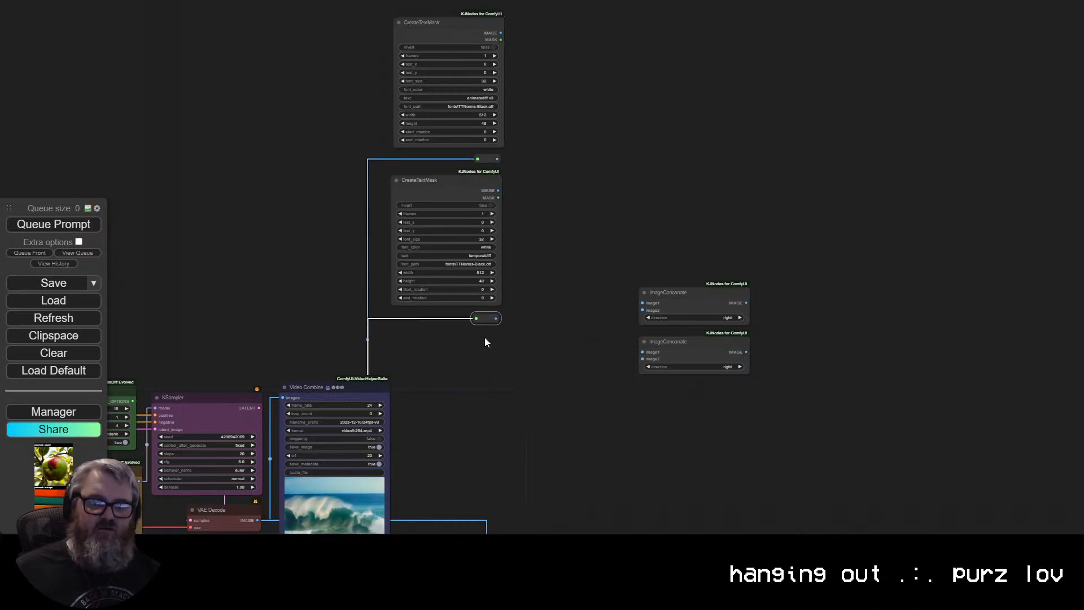
Place an ImageConcanate beside each text mask, linking the mask's IMAGE to image1 and the Reroute beneath it to image2.
drag(500, 32, 596, 89)
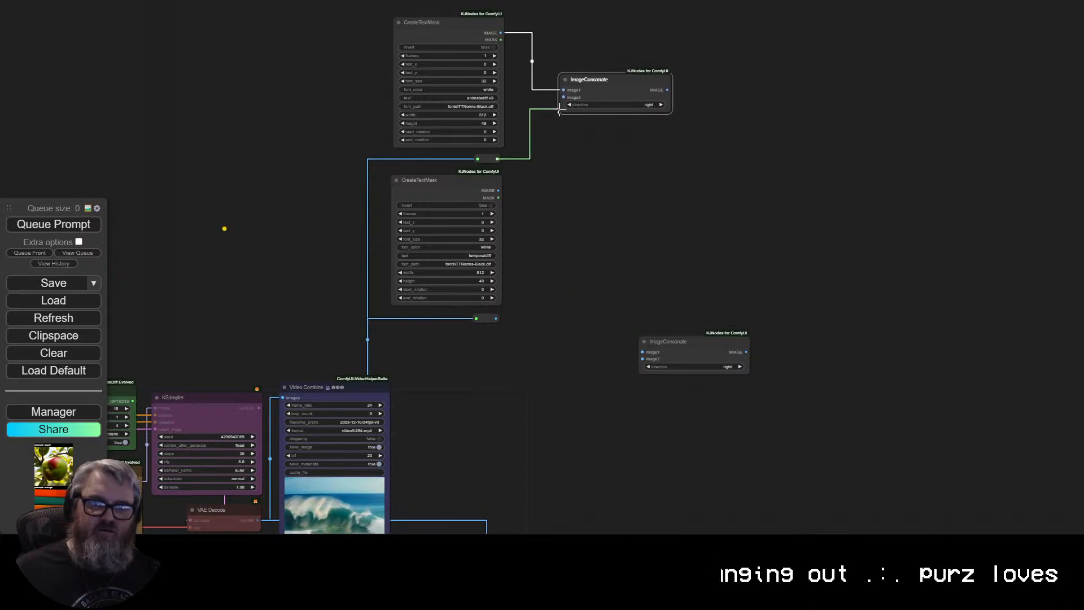
drag(675, 339, 564, 233)
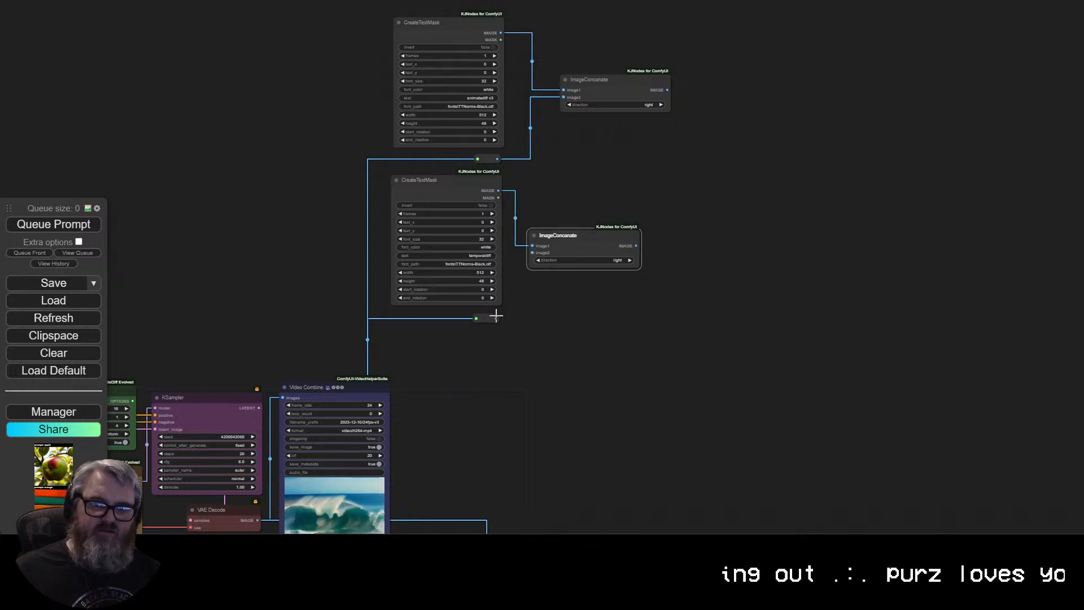
Set the direction of both label ImageConcanate nodes to down.
scroll(587, 271, up, 7)
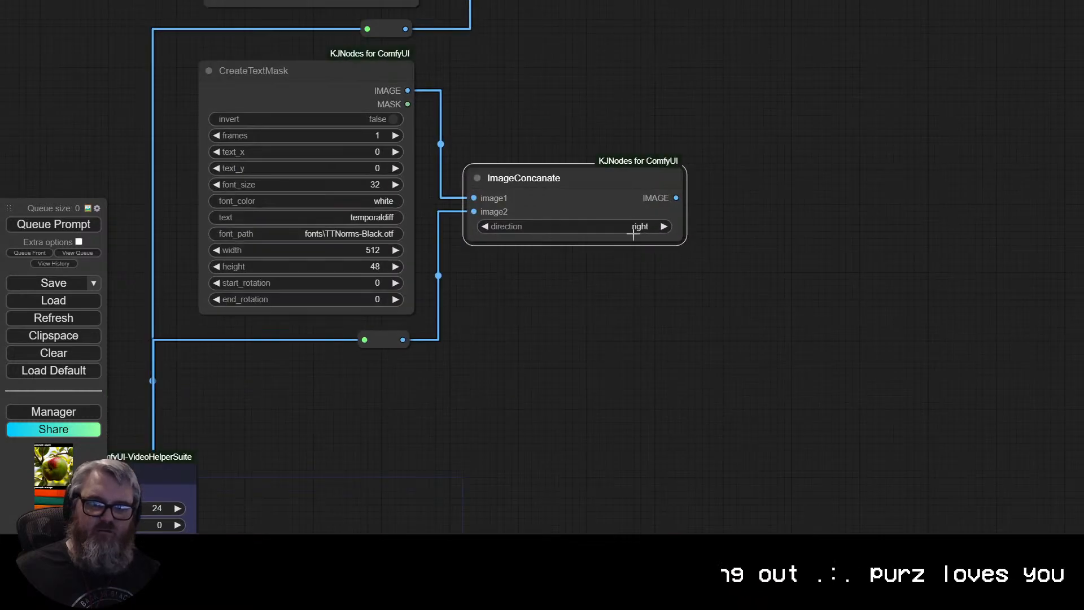
click(633, 229)
click(649, 235)
scroll(714, 152, down, 3)
scroll(726, 144, down, 1)
drag(675, 30, 634, 168)
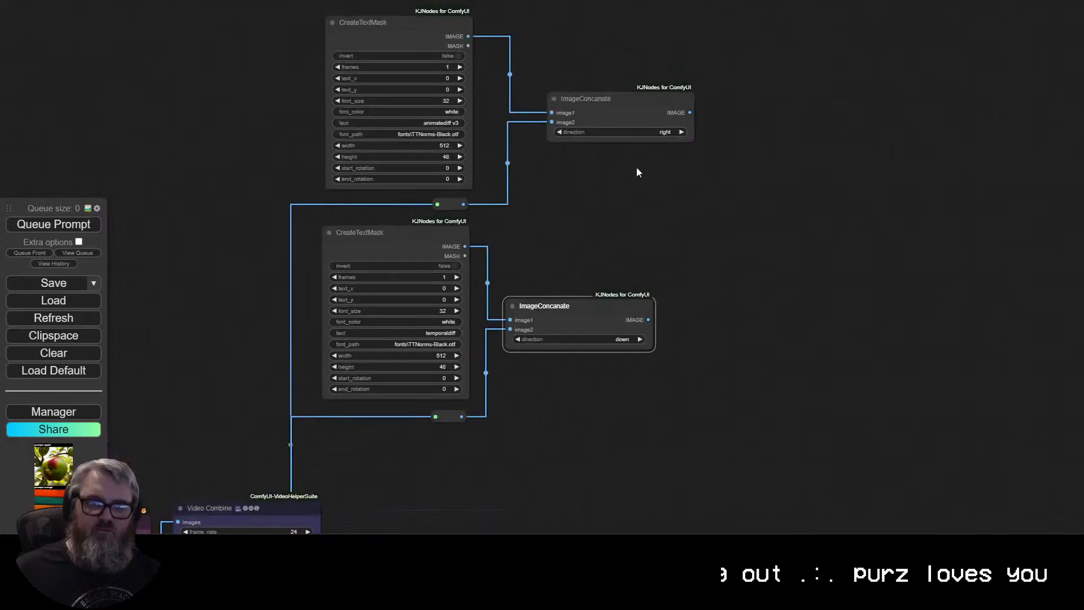
click(644, 133)
click(666, 146)
Stack the two label ImageConcanate nodes closely together beside the temporaldiff CreateTextMask.
drag(621, 105, 583, 240)
drag(600, 294, 557, 290)
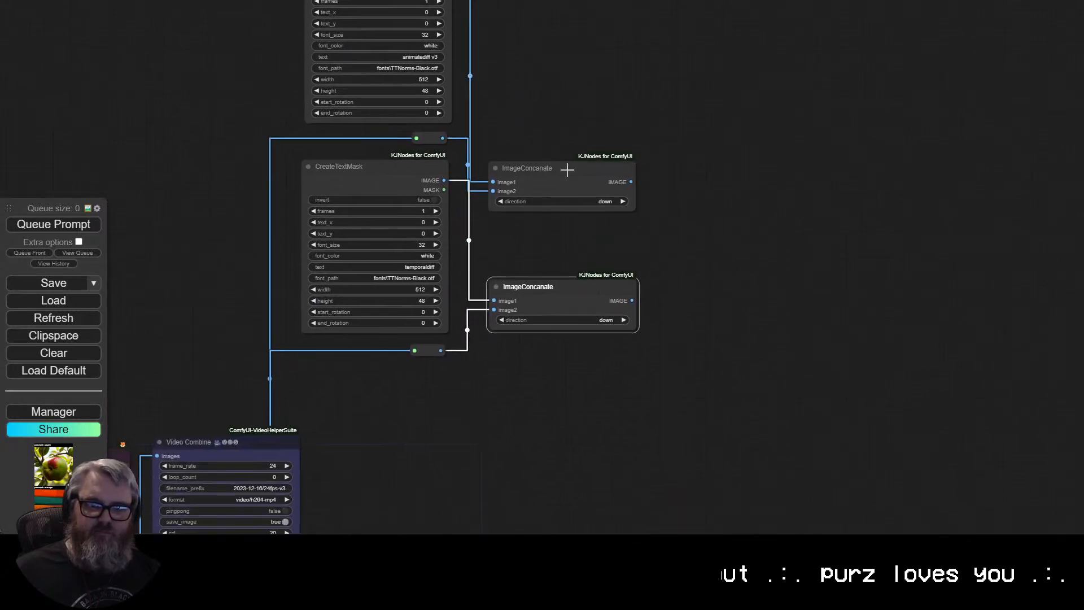
drag(566, 169, 571, 218)
click(695, 281)
Move the final ImageConcanate up from the grid Video Combine, closer to the two stacked ImageConcanate nodes.
scroll(696, 281, down, 2)
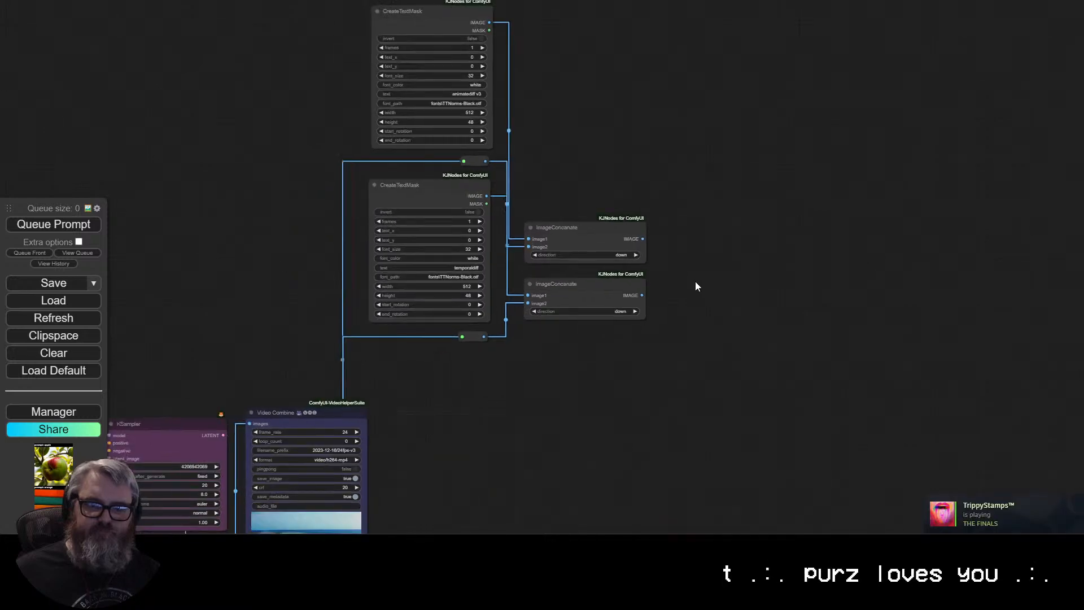
drag(696, 281, 505, 221)
scroll(505, 220, down, 1)
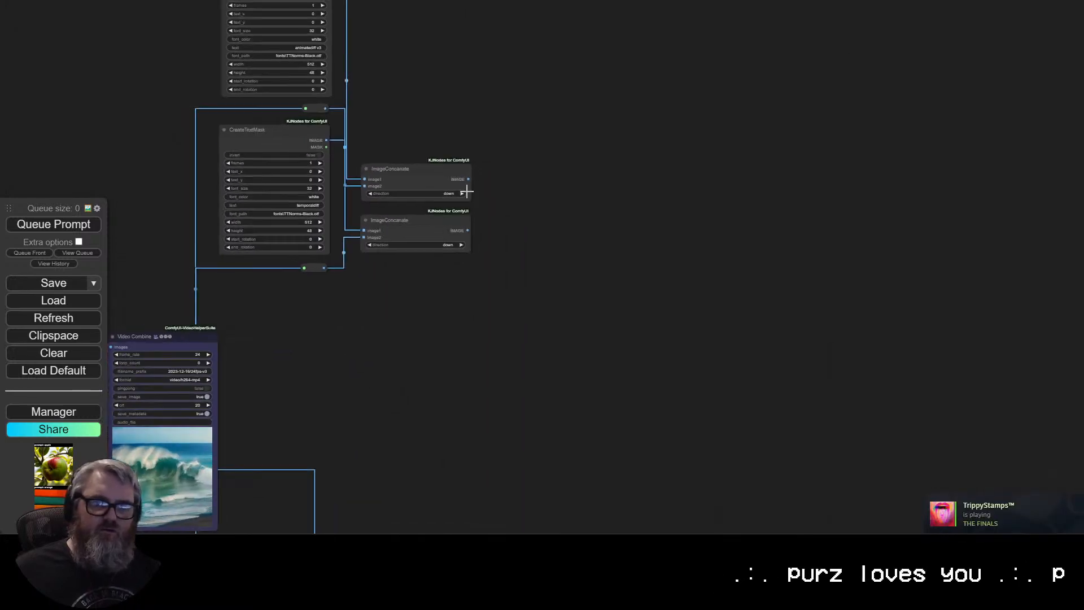
scroll(479, 169, down, 4)
drag(547, 443, 545, 226)
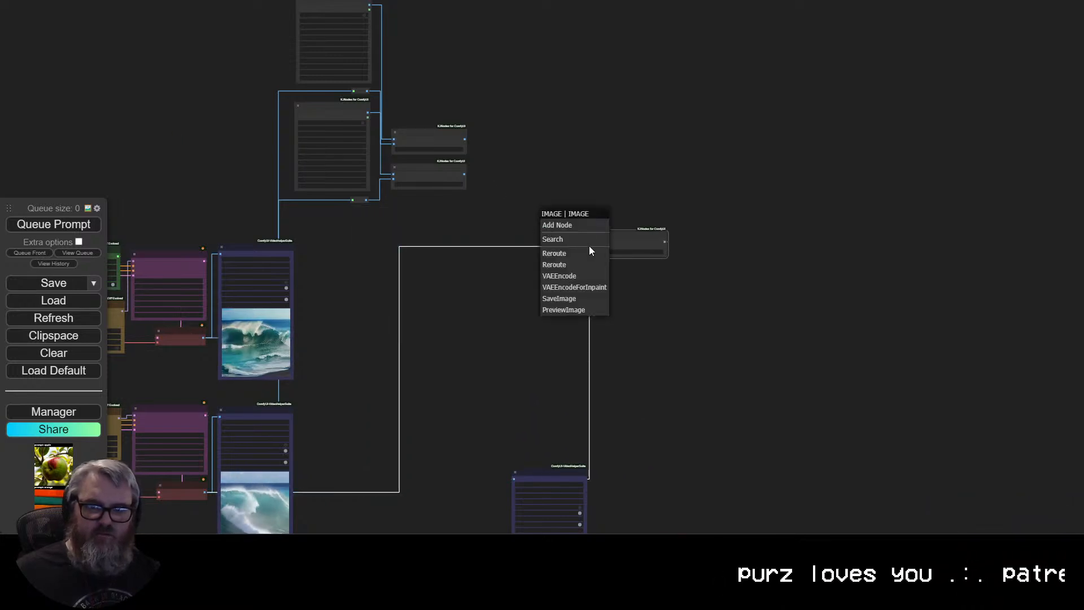
Disconnect the old image links from the final ImageConcanate and move it close to the two stacked ImageConcanate nodes.
drag(530, 276, 535, 277)
drag(597, 247, 514, 267)
click(481, 229)
scroll(592, 228, up, 9)
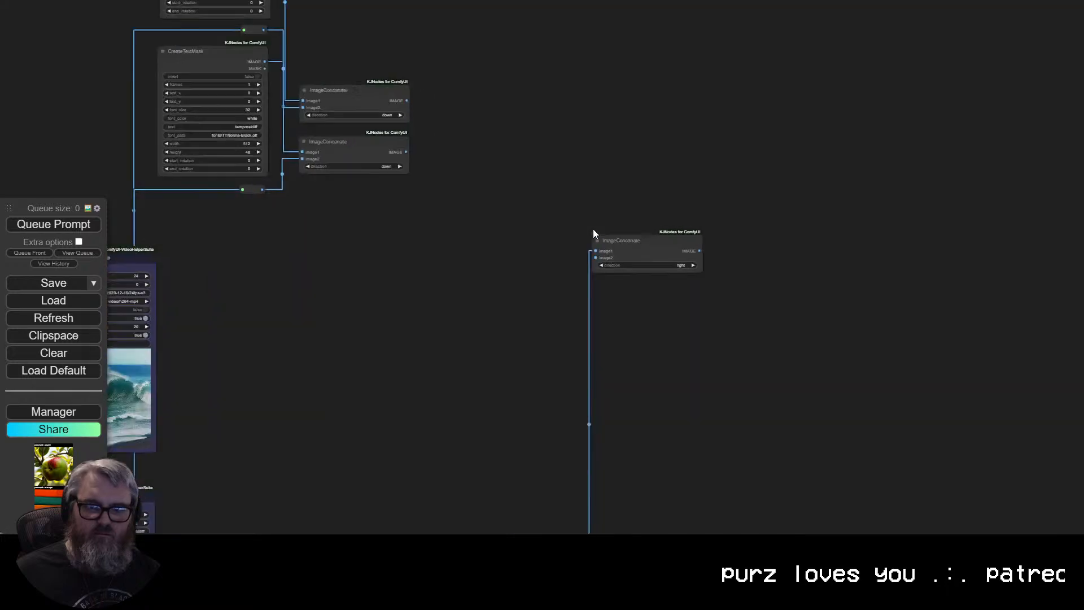
drag(661, 244, 238, 266)
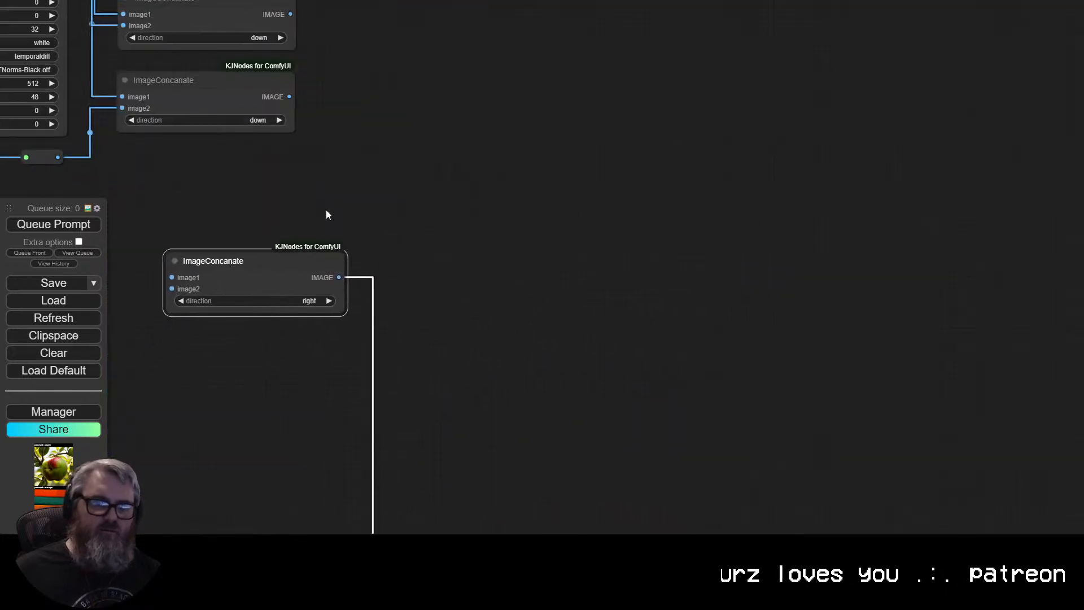
Link the two label ImageConcanate outputs to image1 and image2 of the final ImageConcanate and place it right beside them.
drag(327, 209, 555, 292)
drag(519, 97, 401, 360)
drag(516, 179, 400, 370)
drag(499, 358, 653, 135)
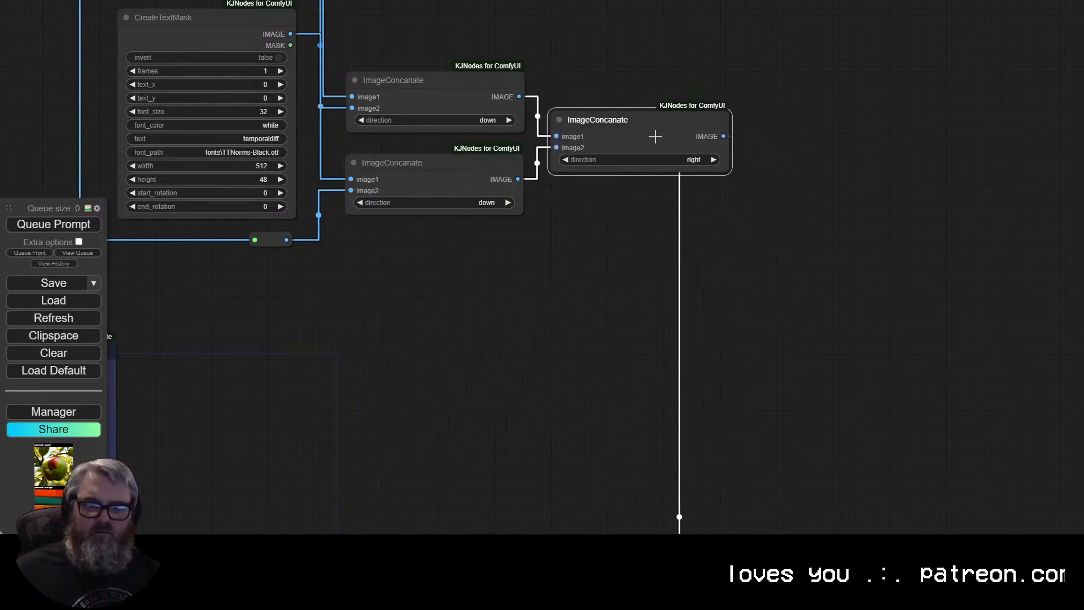
Move the grid Video Combine node up beside the final ImageConcanate.
scroll(764, 252, down, 5)
drag(725, 271, 563, 144)
drag(486, 449, 569, 6)
drag(470, 236, 563, 500)
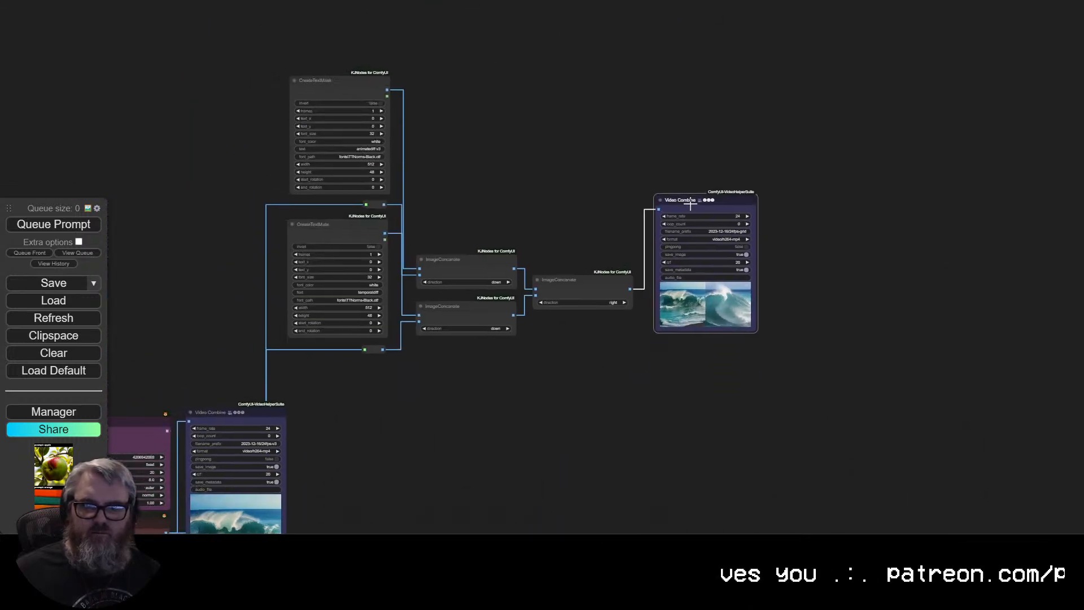
scroll(532, 419, up, 3)
scroll(532, 418, up, 1)
drag(559, 374, 598, 523)
scroll(607, 478, up, 3)
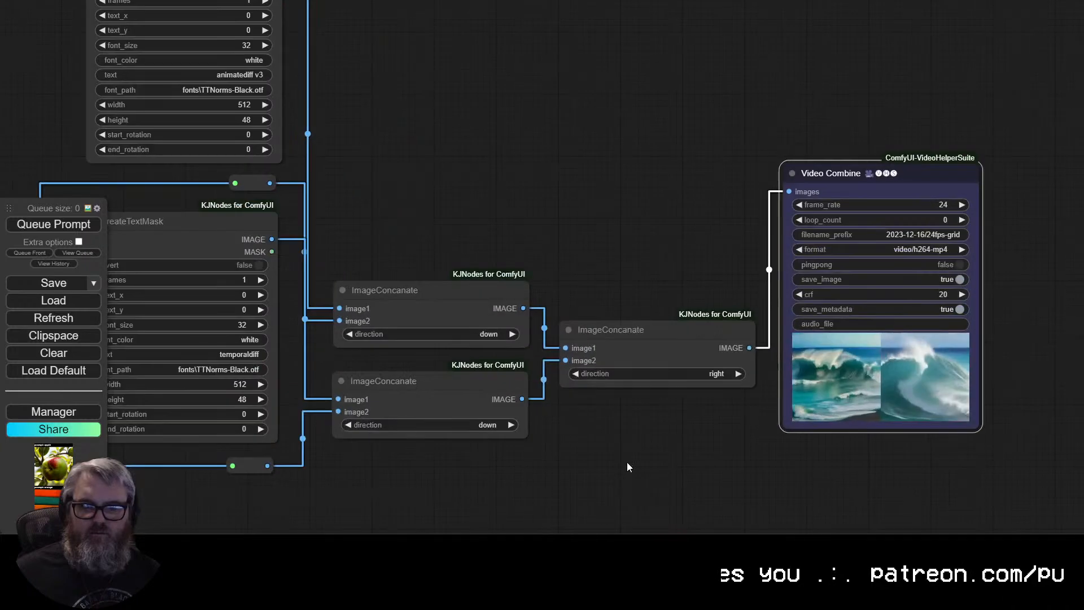
Try to run the workflow with the labelled grid and dismiss the execution error dialog.
drag(627, 461, 690, 510)
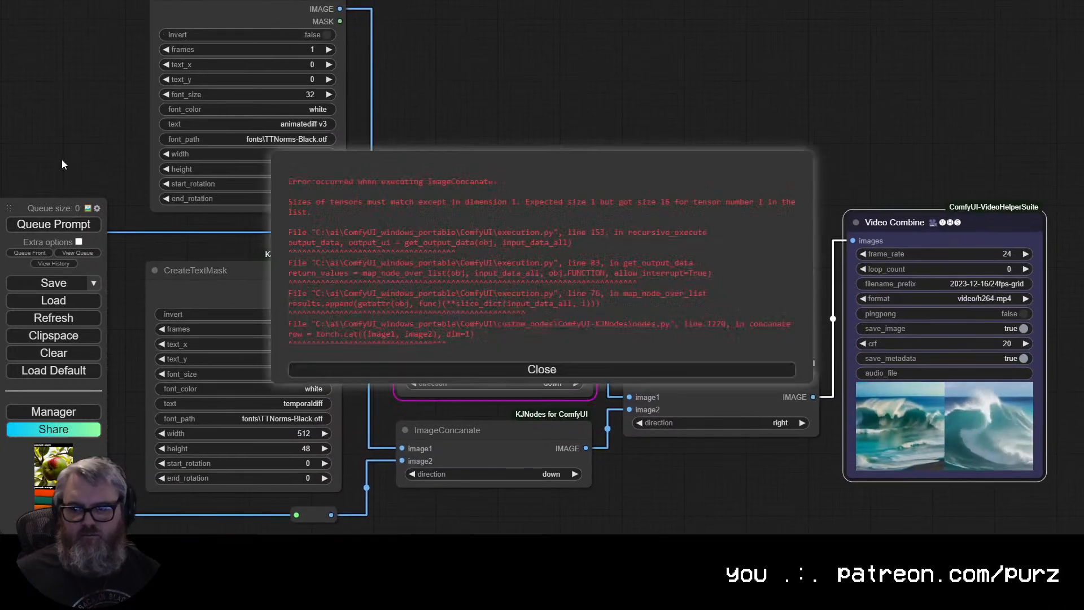
click(598, 369)
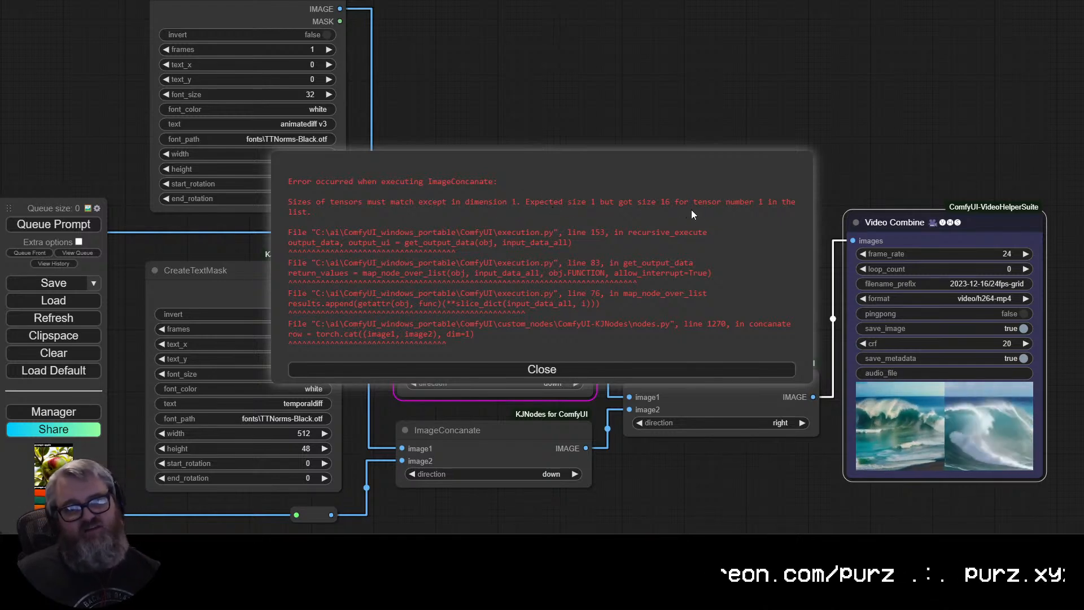
click(508, 368)
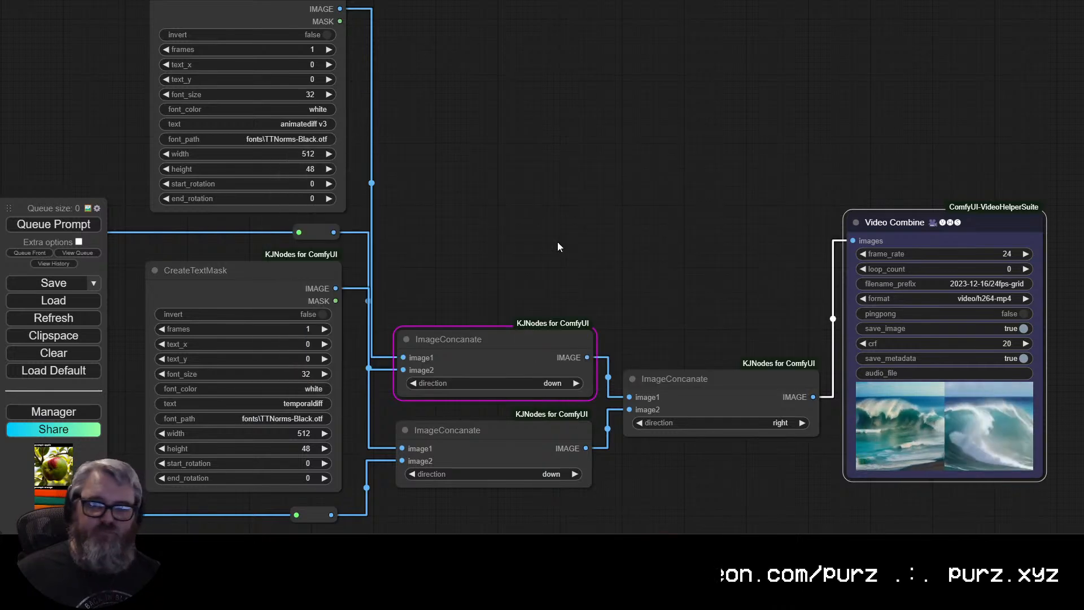
Compare the frames setting of the CreateTextMask nodes with the batch_size of the Empty Latent Image.
drag(629, 290, 646, 312)
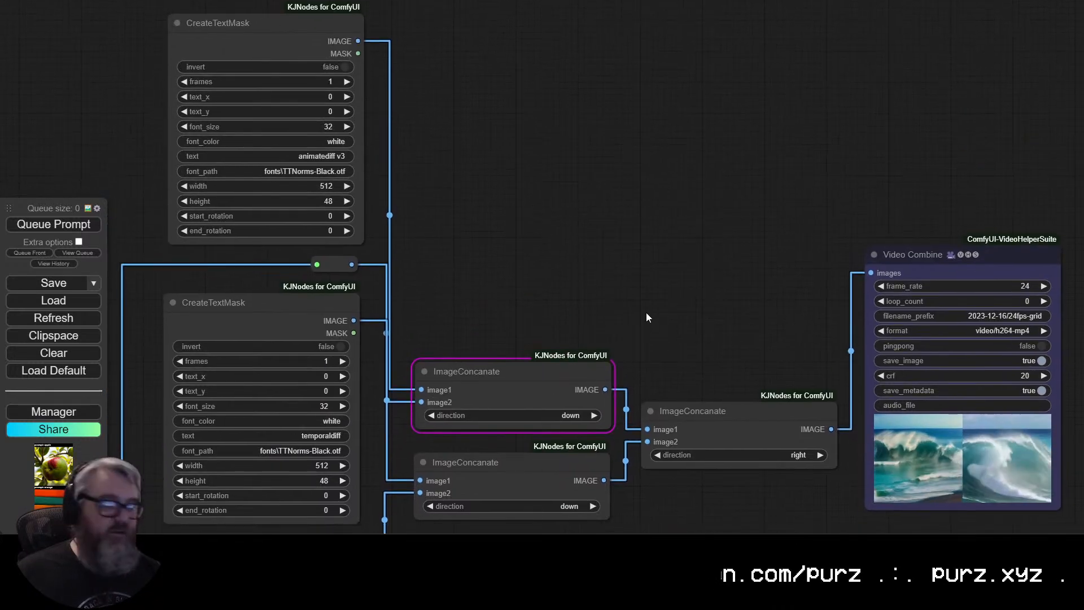
scroll(556, 281, down, 3)
drag(551, 276, 489, 258)
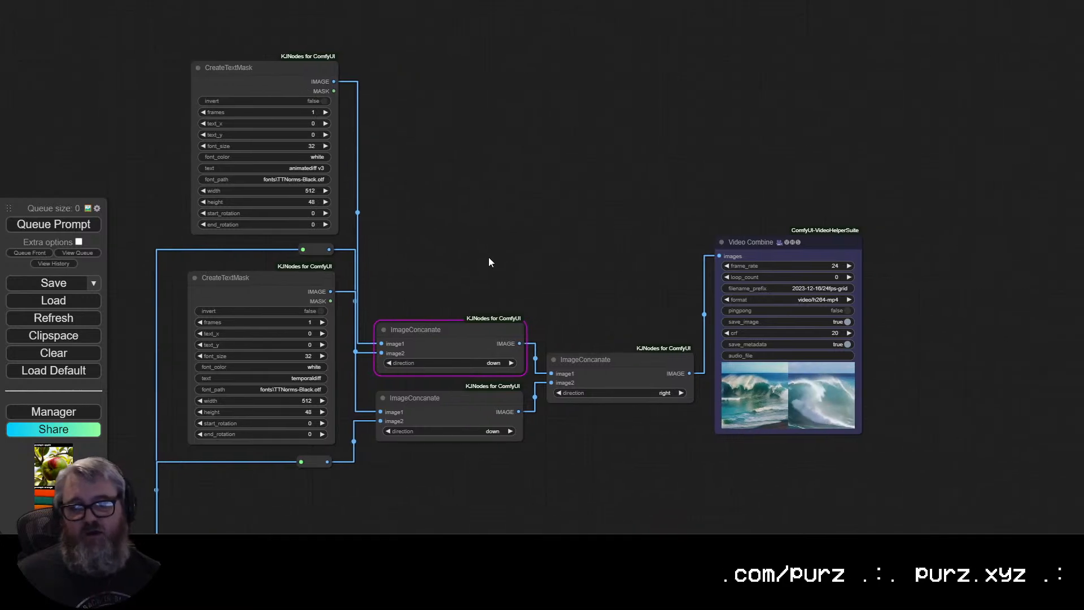
scroll(272, 99, up, 5)
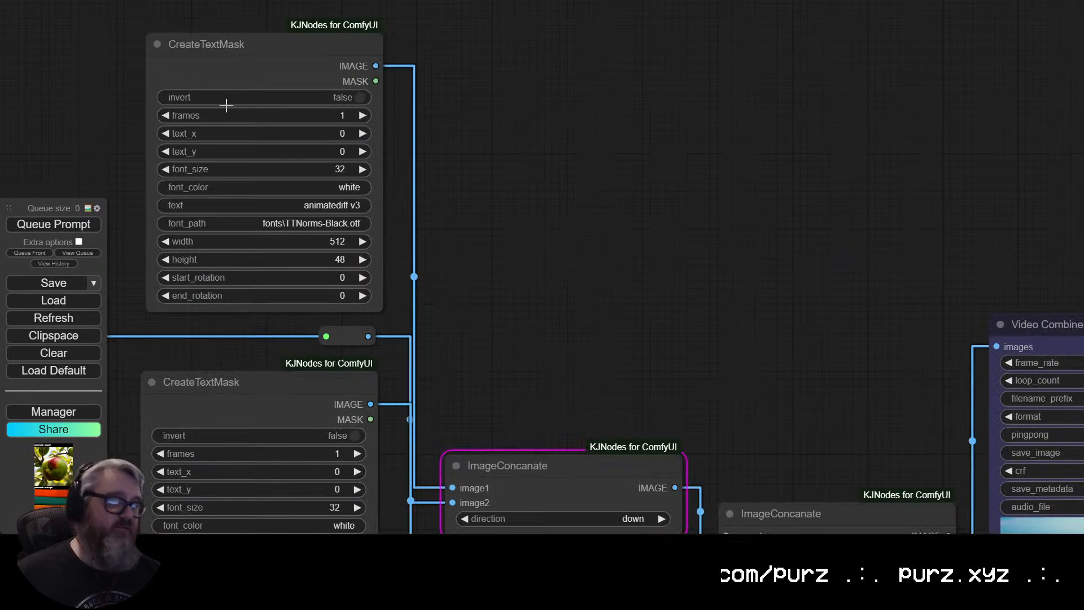
scroll(553, 269, down, 2)
drag(574, 307, 826, 116)
scroll(827, 116, down, 3)
scroll(458, 200, down, 3)
drag(454, 195, 604, 129)
scroll(496, 260, up, 4)
drag(447, 224, 720, 207)
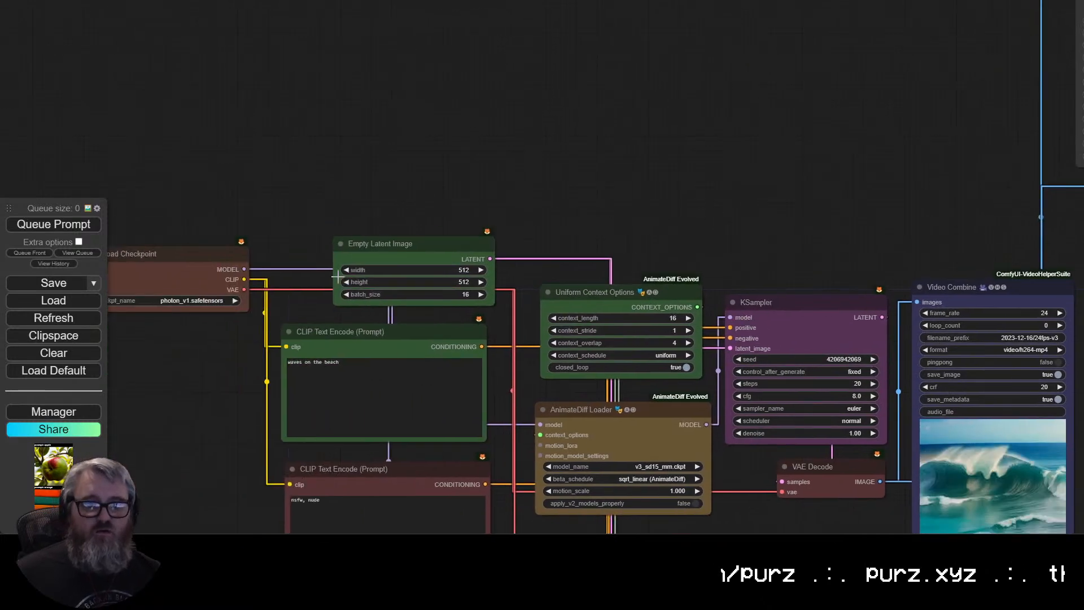
click(373, 260)
right_click(422, 113)
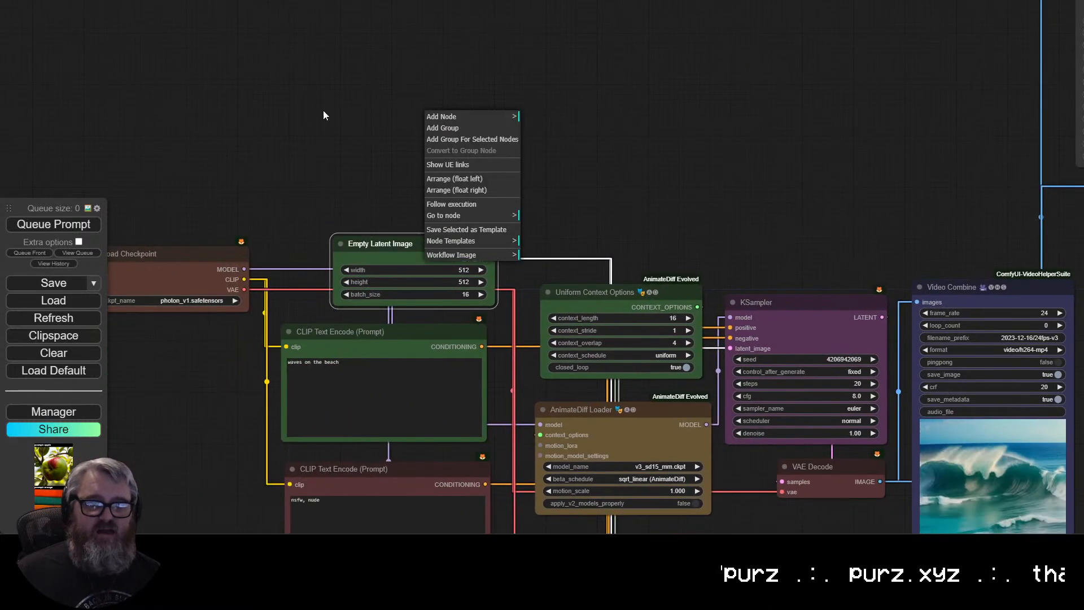
double_click(322, 110)
text(int)
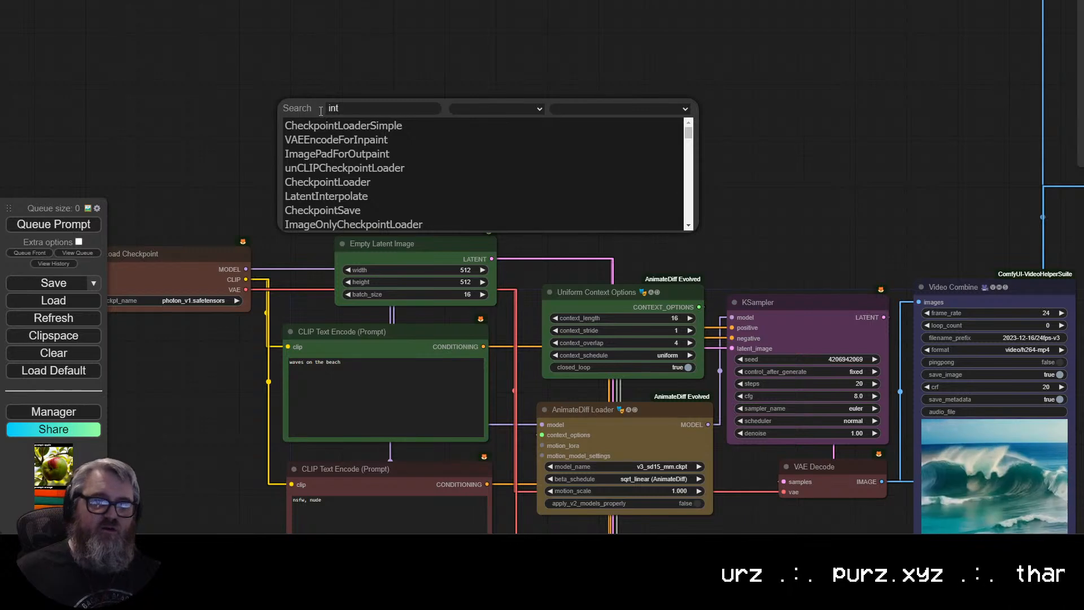
Search the nodes for "int" and add an INTConstant node above the Empty Latent Image.
double_click(330, 107)
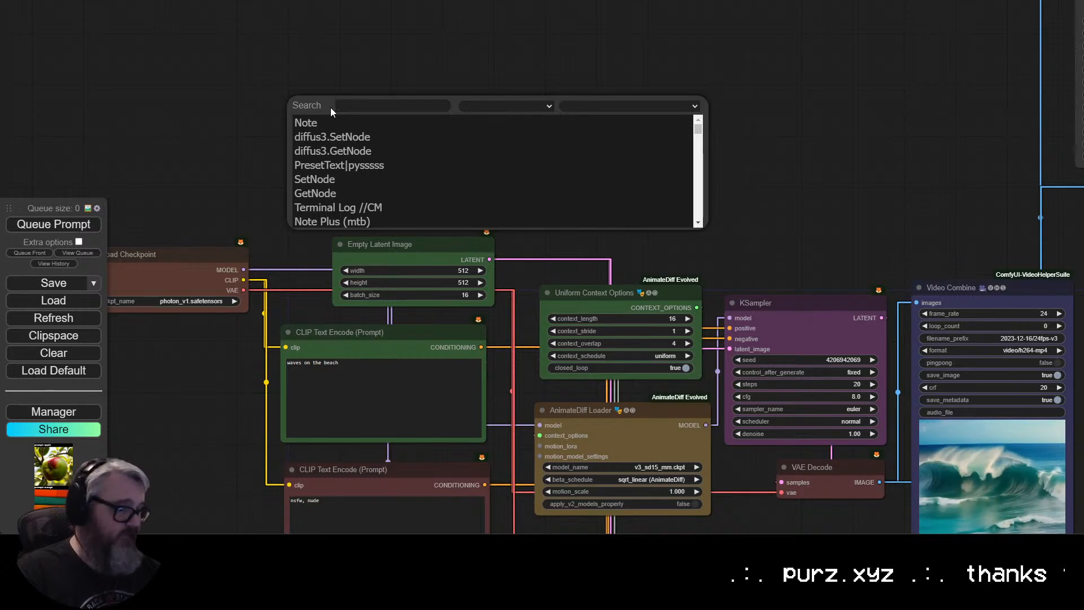
text(int)
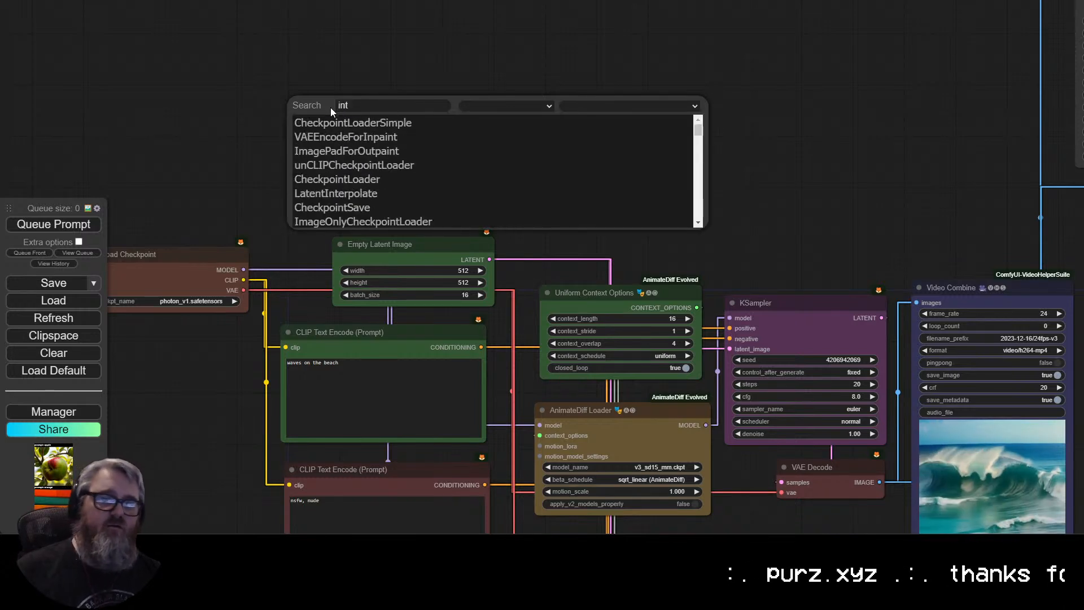
scroll(381, 180, down, 3)
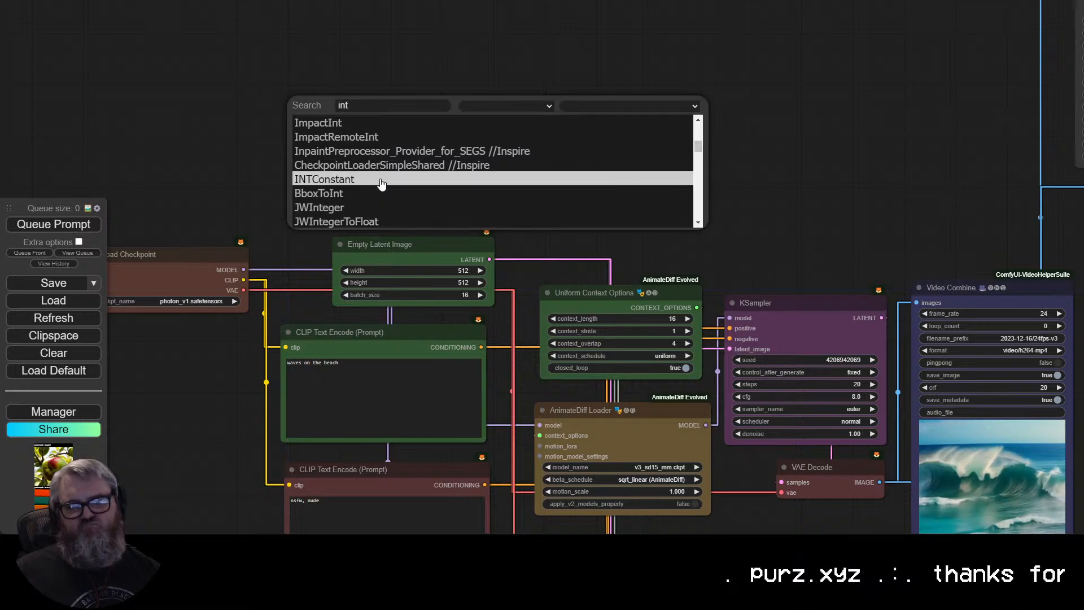
click(381, 180)
drag(384, 99, 388, 124)
Set the INT Constant value to 16.
scroll(339, 119, up, 5)
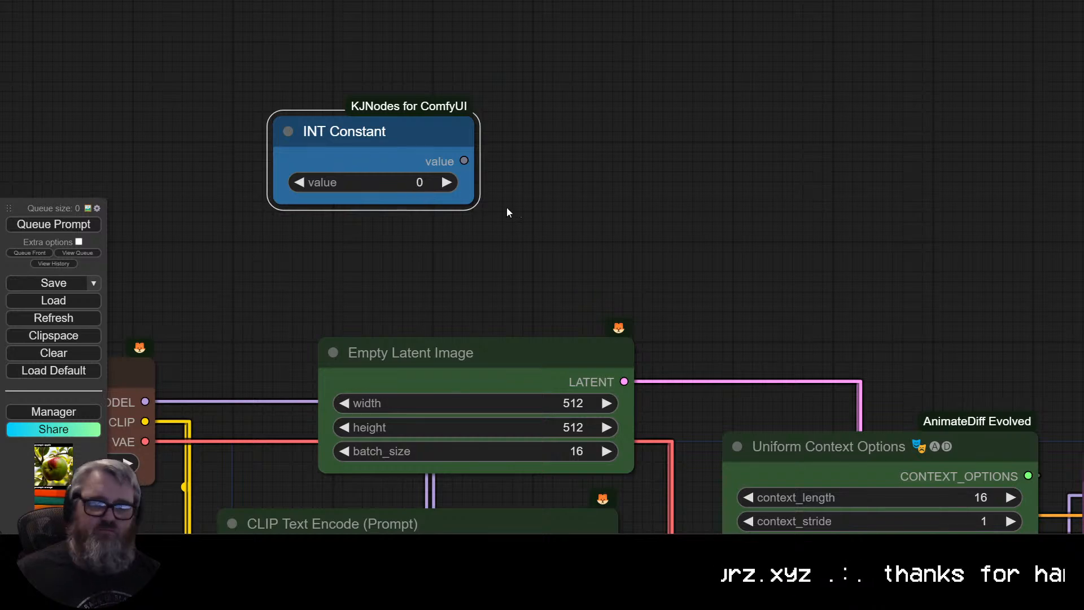
click(404, 180)
text(16)
key(Return)
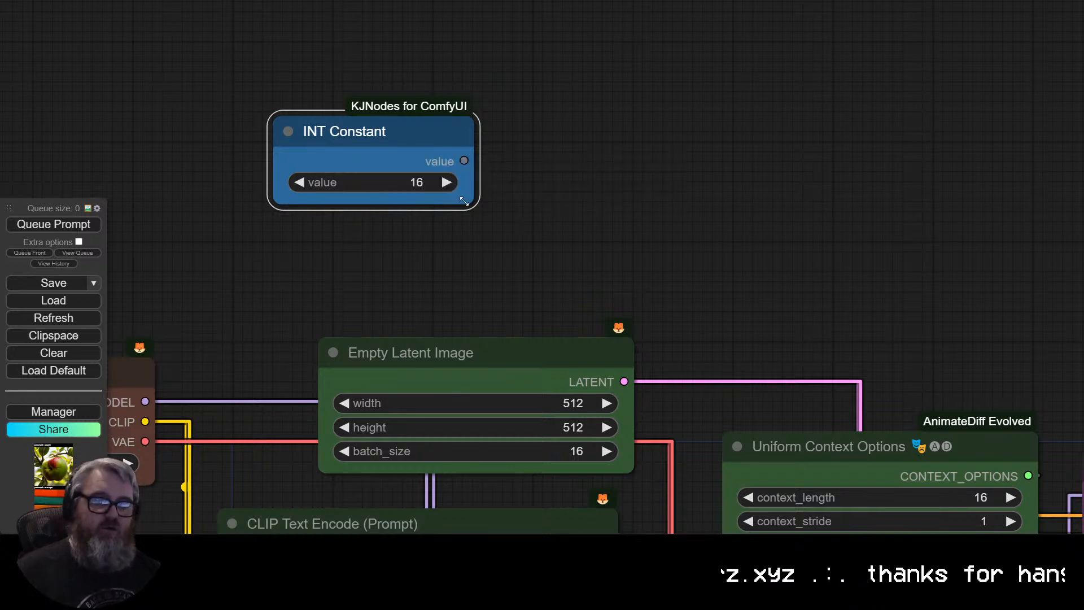
Retitle the INT Constant node as frame_count and shift it slightly within the space above the Empty Latent Image.
right_click(385, 149)
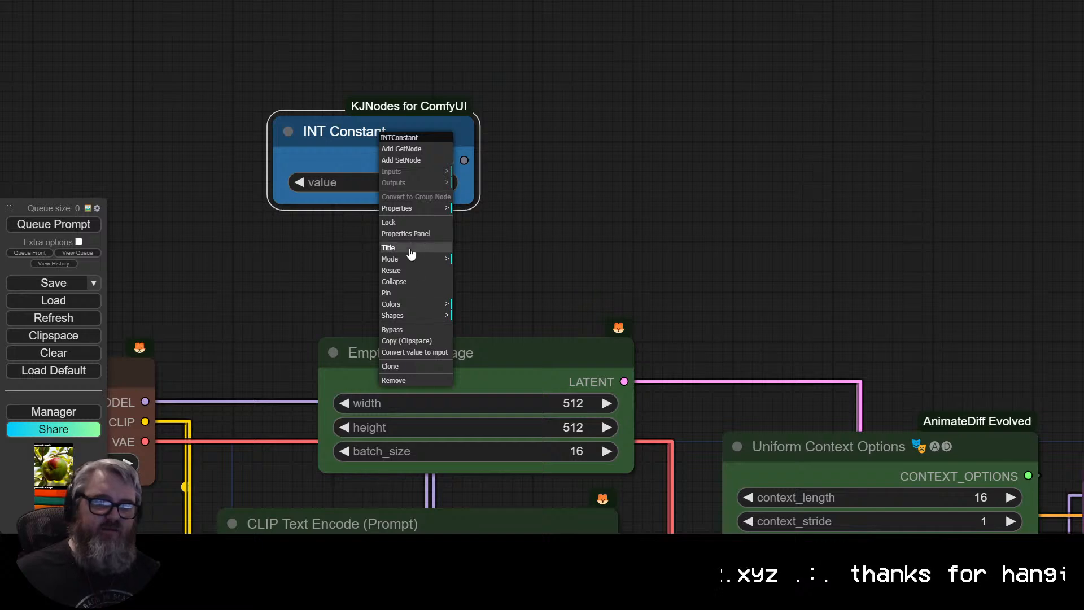
click(410, 251)
text(frame_cou)
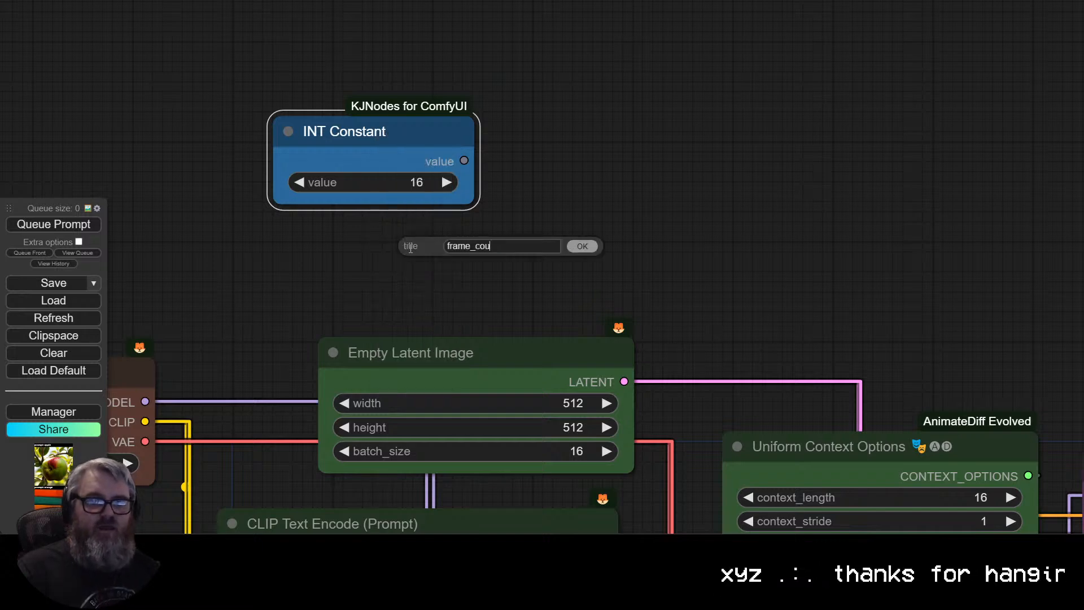
text(nt)
key(Return)
drag(383, 138, 338, 153)
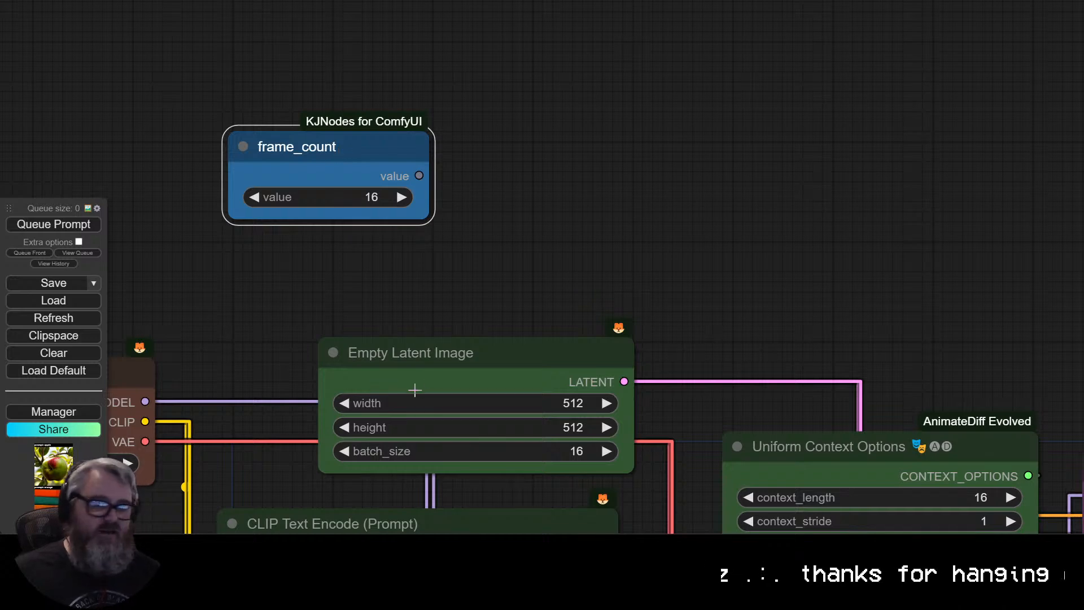
Convert the Empty Latent Image's batch_size to an input and link frame_count's value to it.
click(443, 374)
right_click(435, 344)
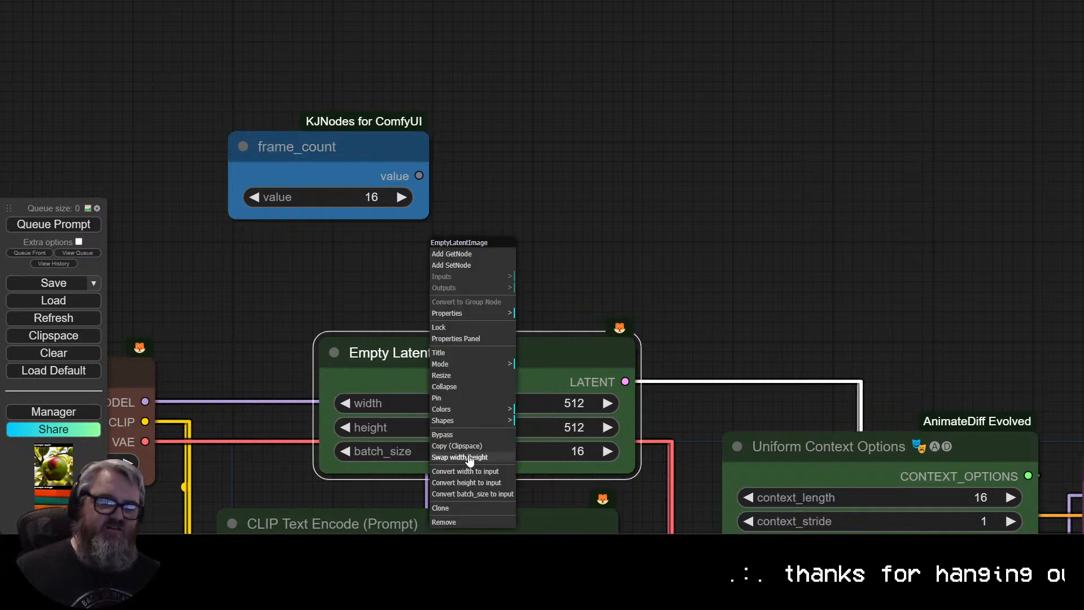
click(473, 494)
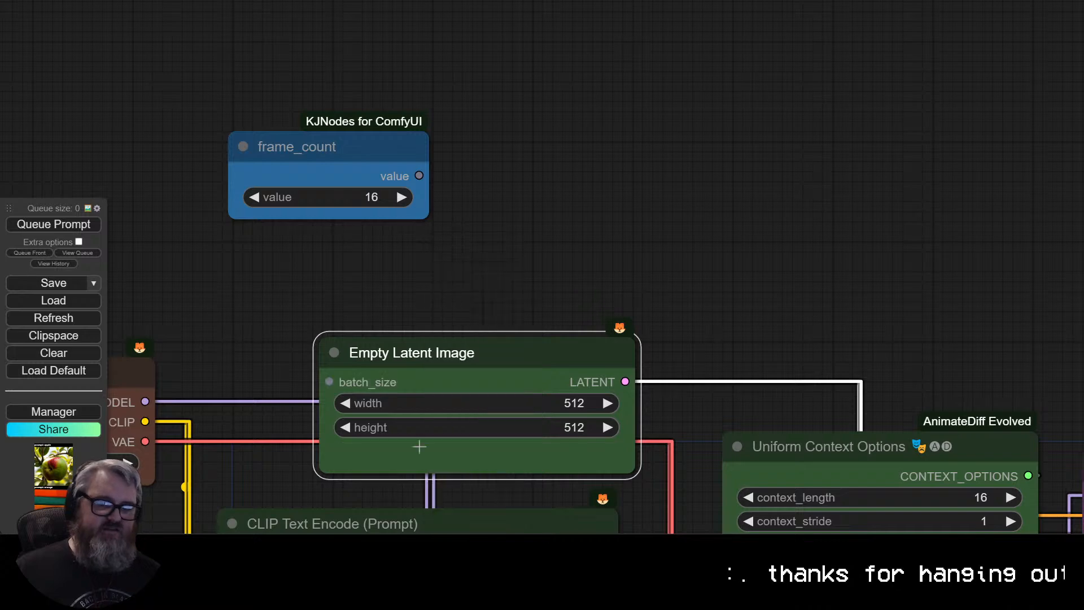
drag(419, 175, 333, 381)
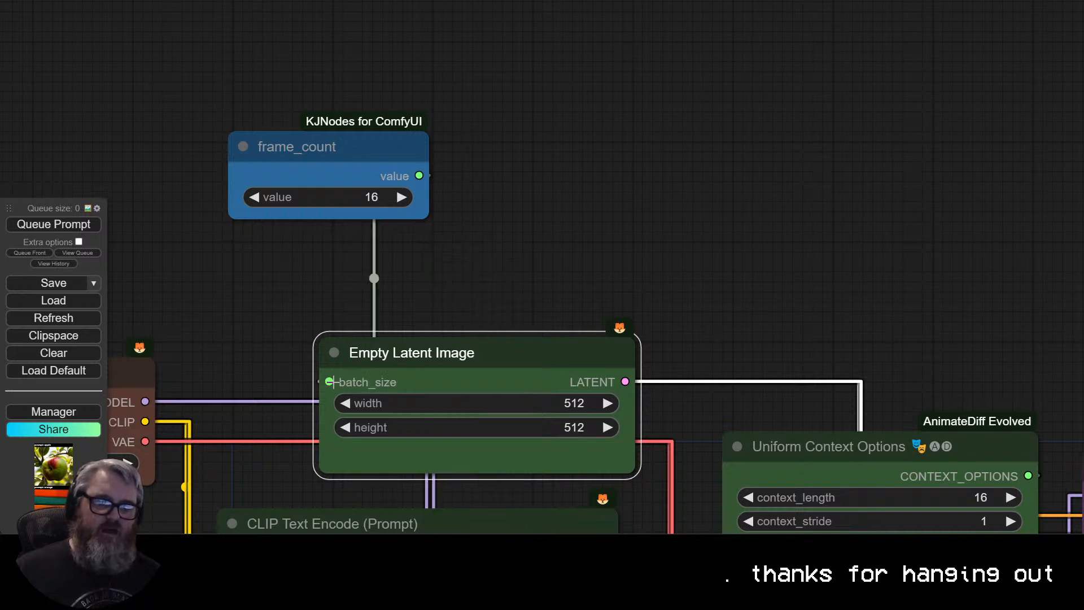
Move frame_count near the text mask nodes and convert the frames setting of both CreateTextMask nodes to an input.
drag(343, 145, 24, 283)
drag(242, 277, 421, 271)
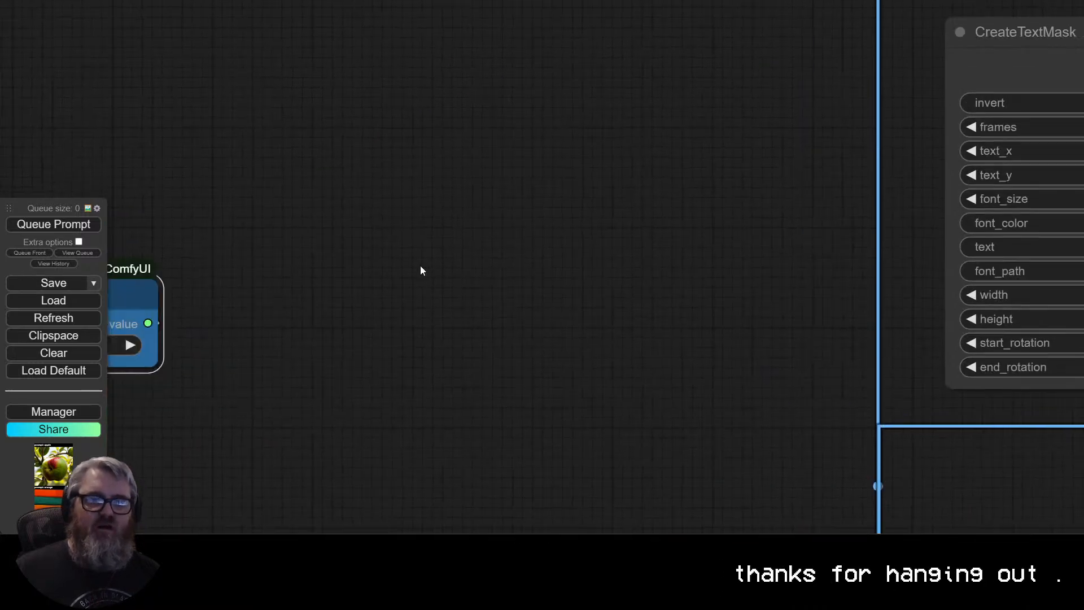
drag(187, 291, 716, 146)
drag(801, 184, 133, 306)
right_click(516, 169)
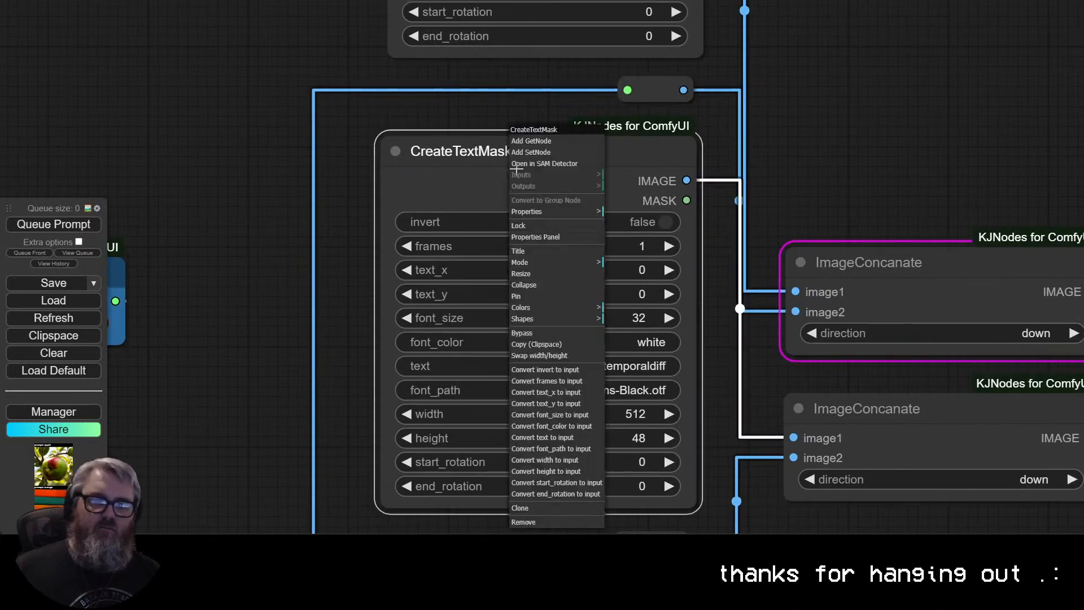
click(571, 385)
drag(362, 276, 269, 482)
drag(210, 121, 523, 189)
right_click(409, 151)
click(442, 381)
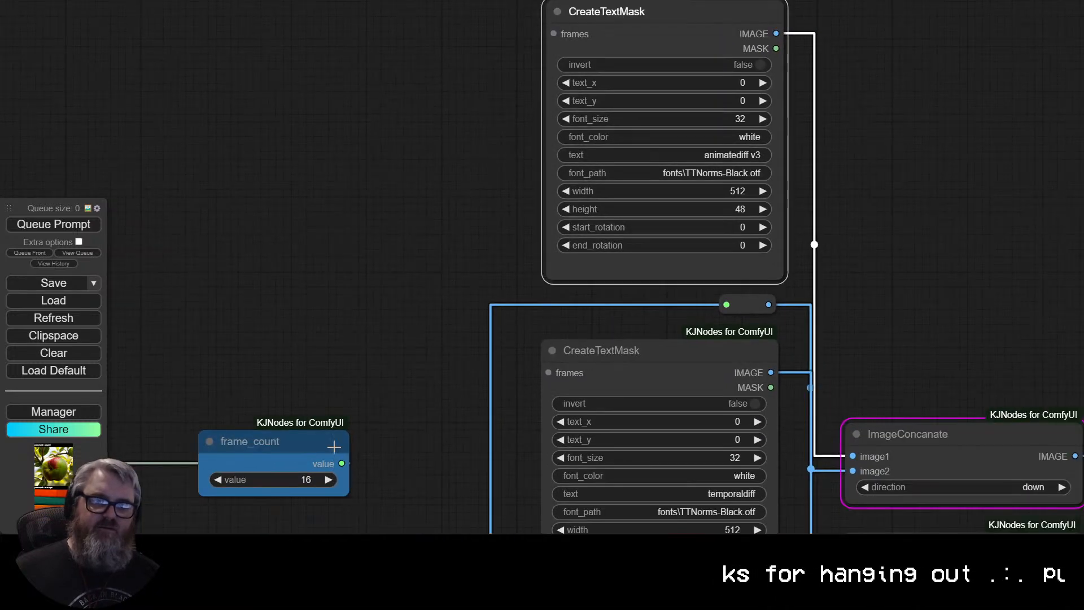
Link frame_count's value to the frames input of both CreateTextMask nodes.
drag(334, 447, 549, 374)
drag(502, 238, 329, 268)
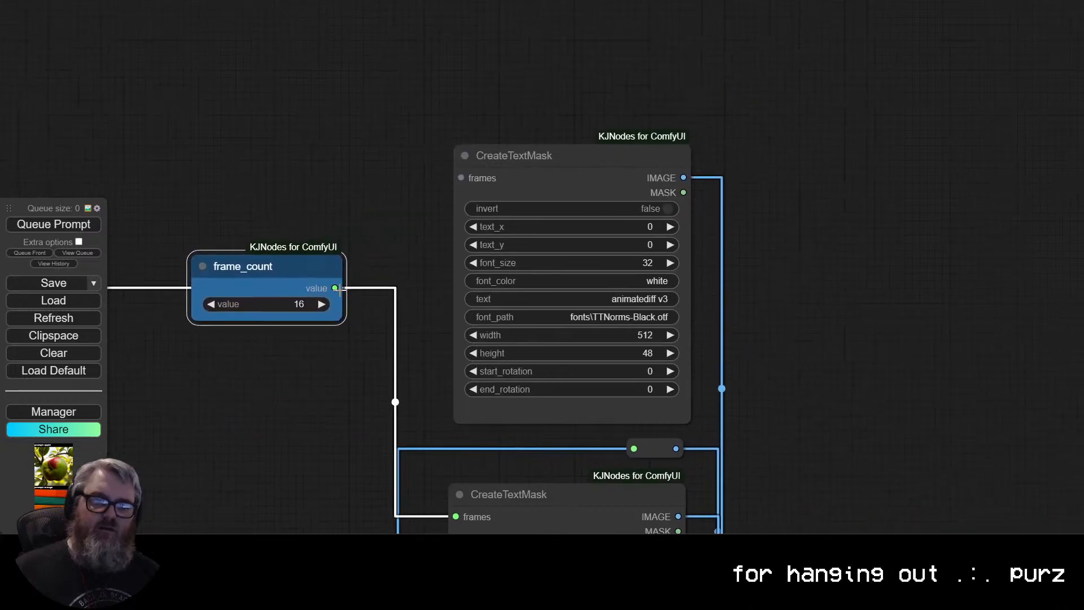
drag(440, 201, 461, 178)
Move the frame_count node back to sit directly above the Empty Latent Image.
scroll(323, 325, down, 3)
drag(323, 325, 280, 188)
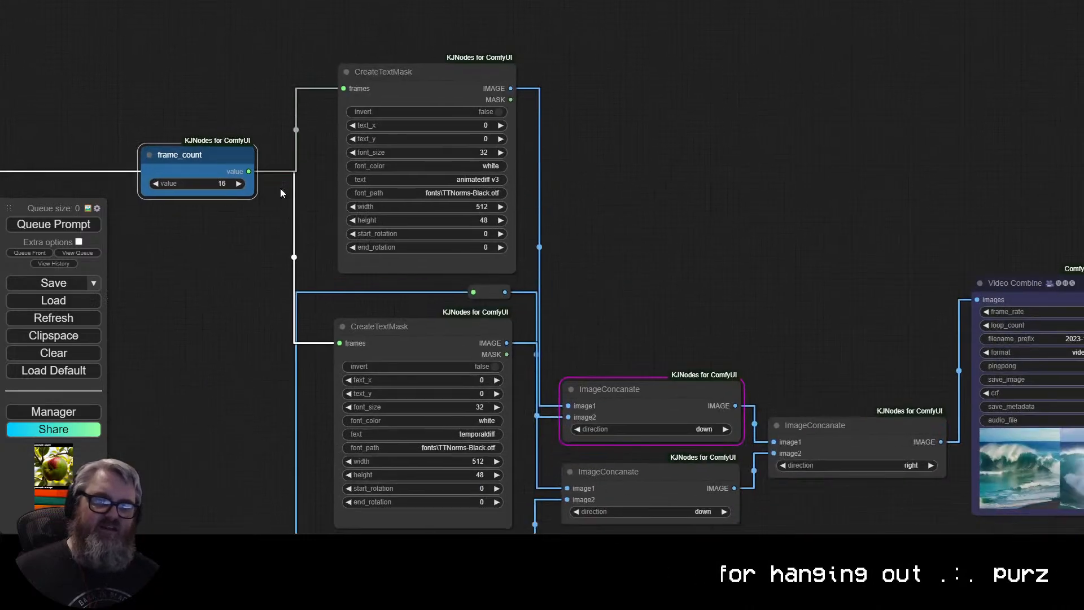
drag(243, 297, 516, 181)
scroll(587, 130, down, 1)
drag(584, 45, 222, 233)
scroll(276, 169, up, 5)
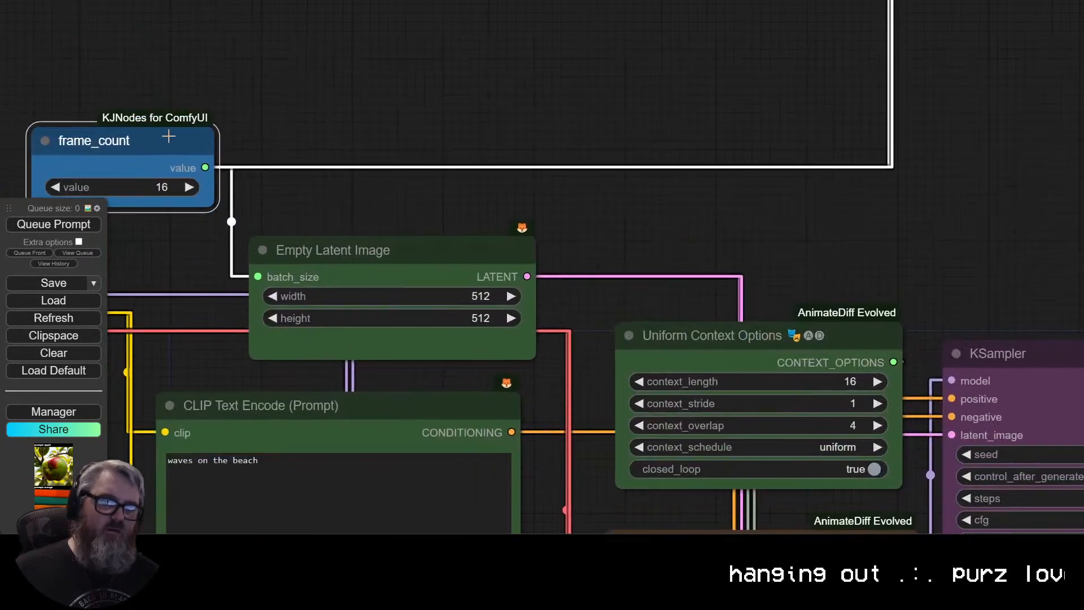
drag(168, 136, 477, 137)
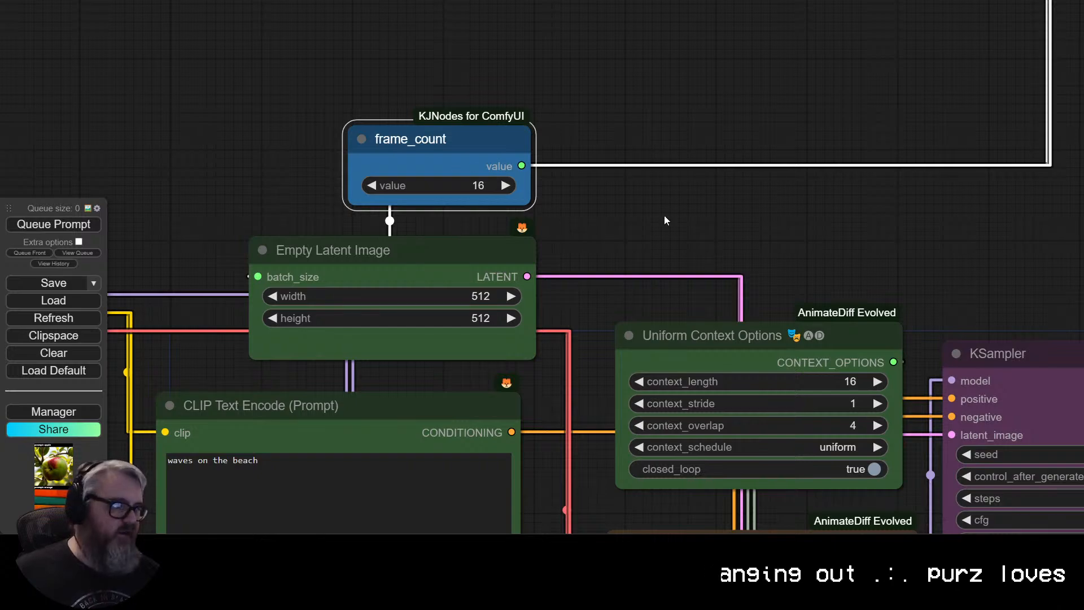
scroll(706, 203, down, 4)
drag(725, 222, 471, 205)
scroll(471, 204, down, 4)
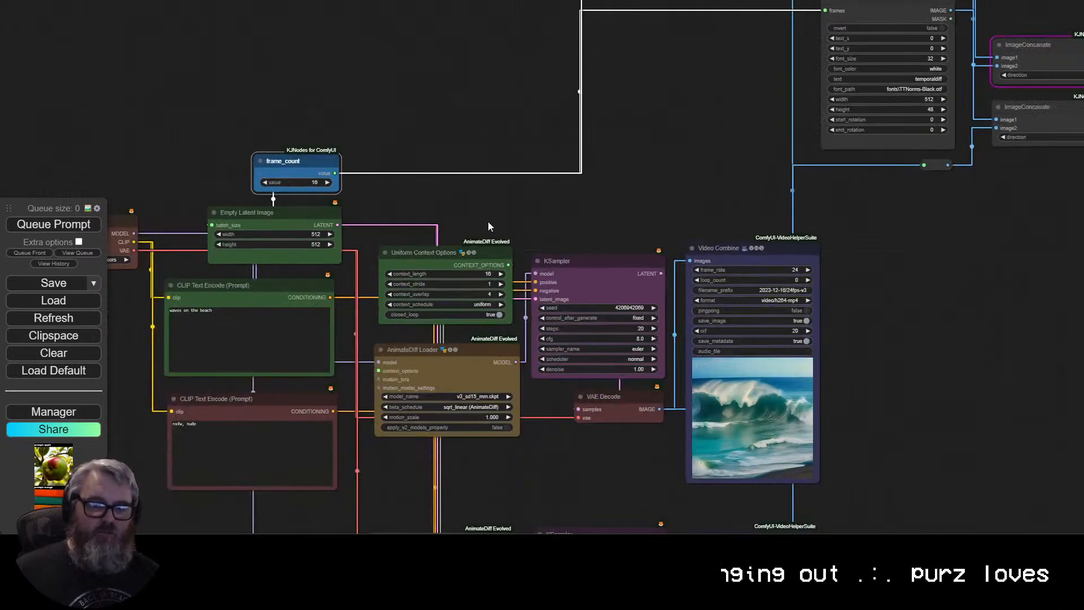
scroll(508, 287, down, 4)
scroll(350, 344, down, 2)
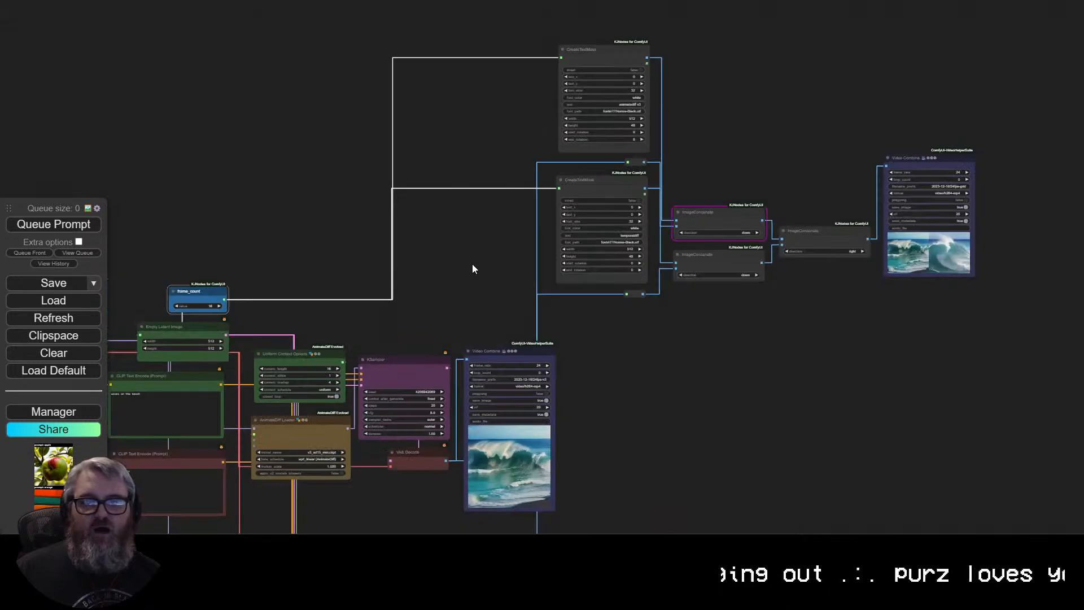
drag(472, 266, 207, 244)
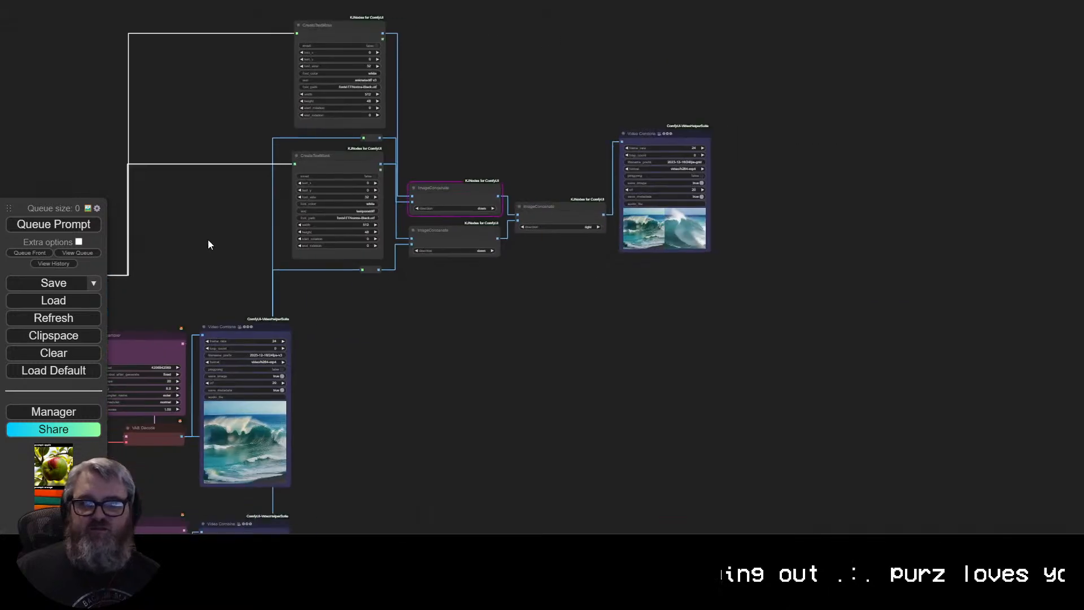
Queue the workflow to render the text-labelled comparison grid video.
click(65, 224)
scroll(499, 312, up, 5)
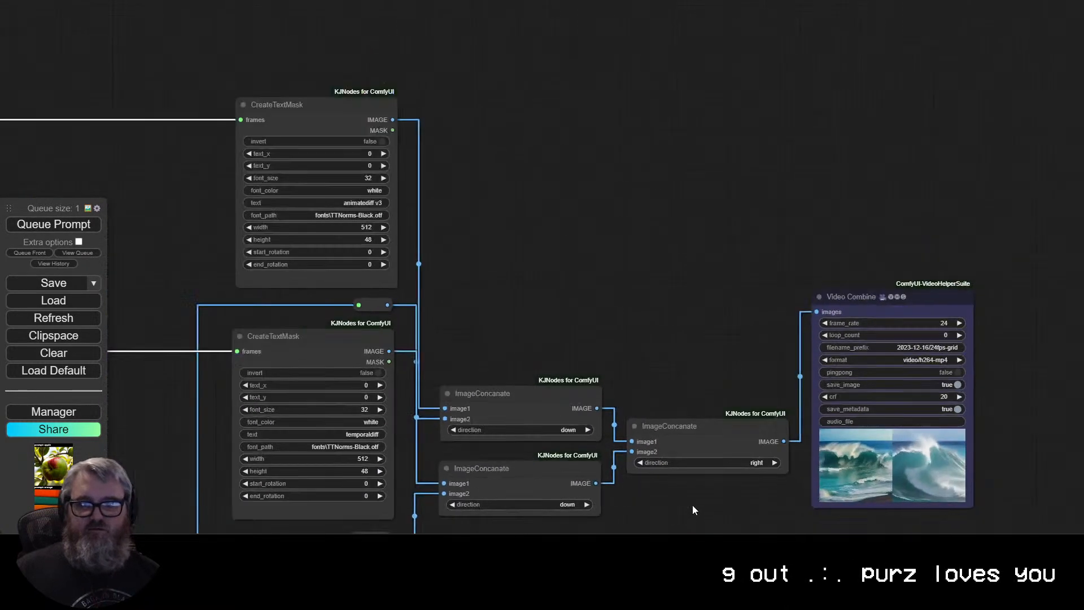
scroll(694, 510, up, 1)
drag(694, 510, 694, 472)
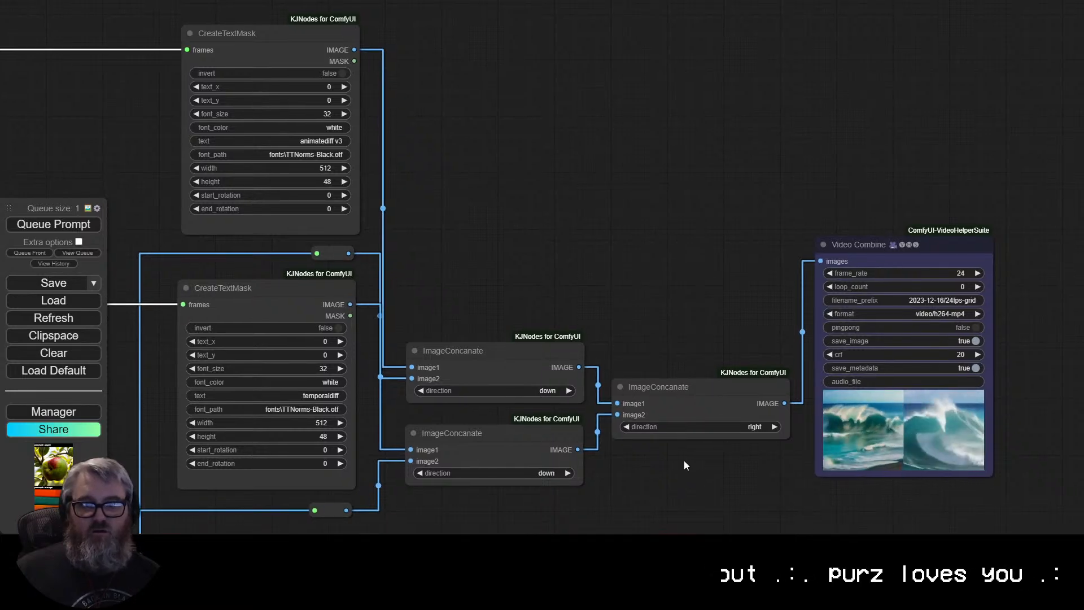
Look over both AnimateDiff Loader and KSampler branches and the frame_count node while the queued workflow runs.
scroll(683, 460, down, 4)
drag(630, 493, 791, 190)
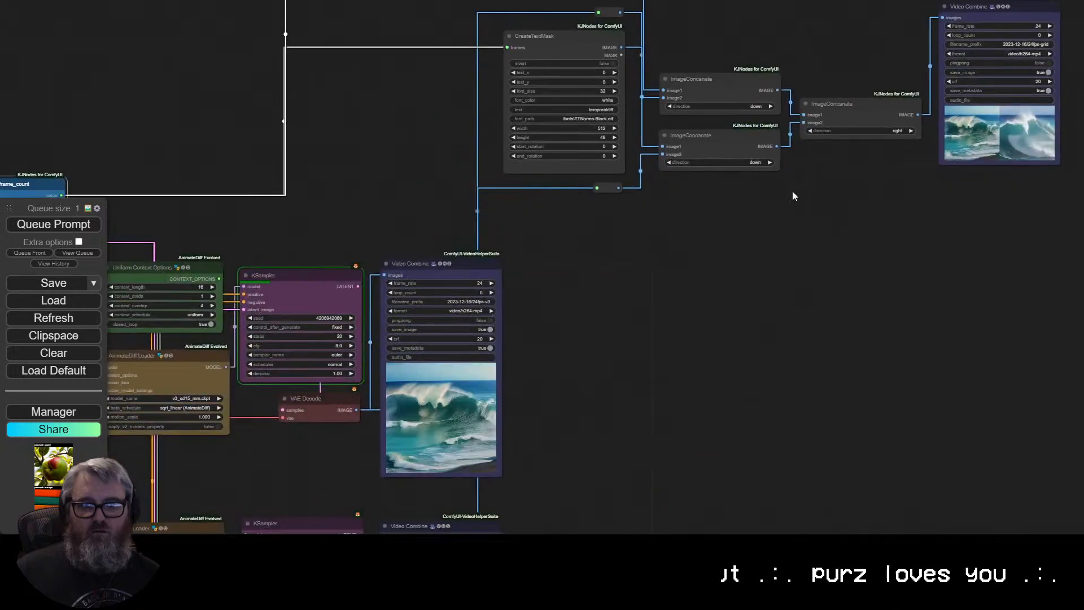
scroll(689, 244, down, 3)
scroll(564, 353, up, 5)
drag(564, 353, 607, 276)
scroll(394, 359, up, 1)
drag(394, 359, 503, 181)
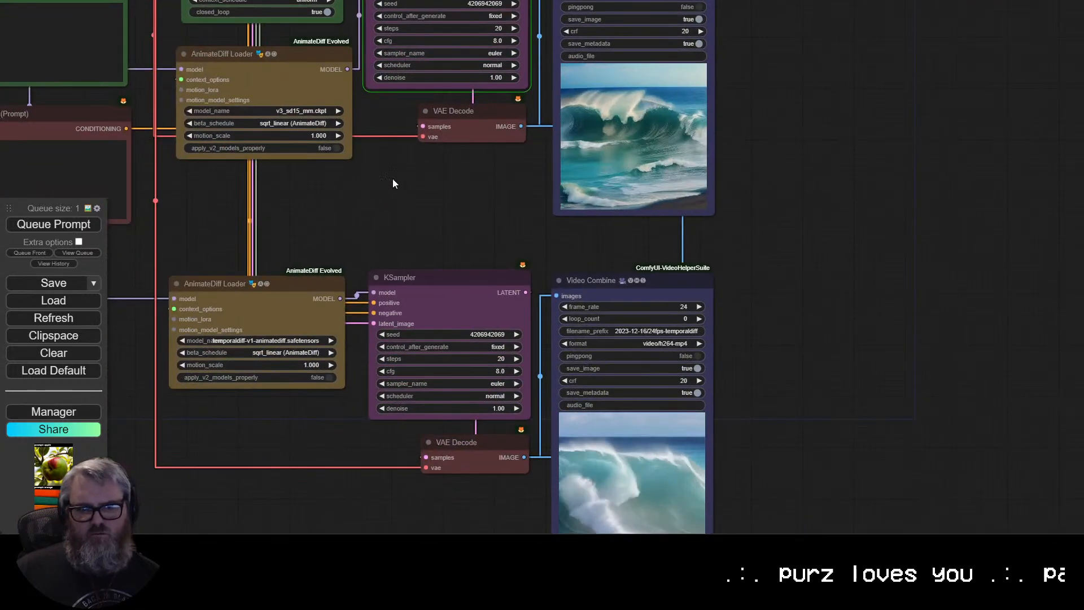
drag(392, 178, 666, 391)
scroll(628, 147, down, 2)
drag(472, 55, 439, 228)
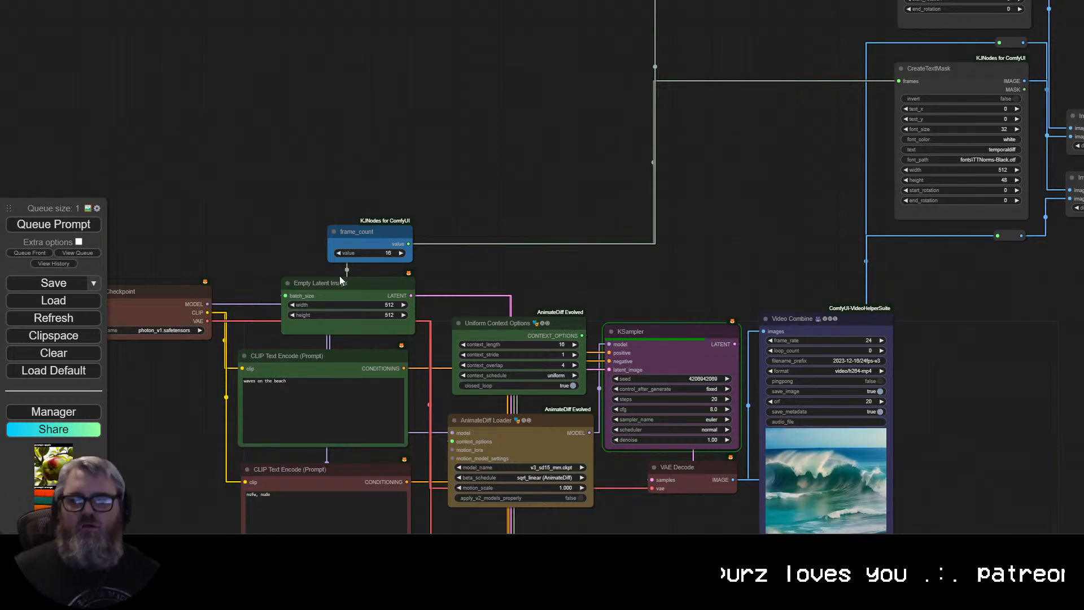
Move the text mask, reroute, ImageConcanate and grid Video Combine nodes down together beside the two branch Video Combine nodes.
drag(584, 238, 329, 282)
scroll(330, 282, down, 5)
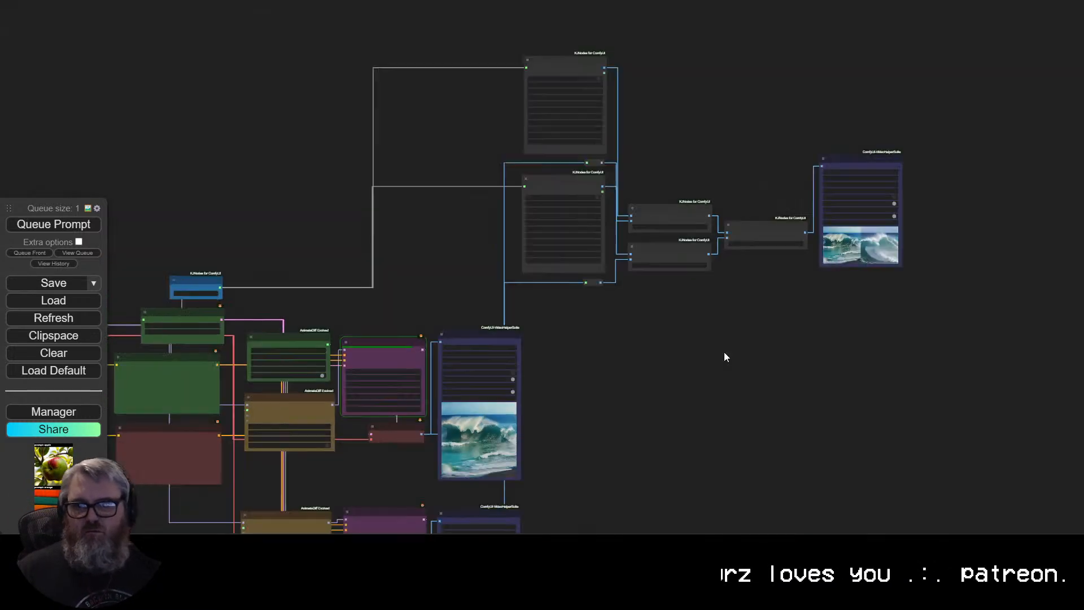
drag(908, 379, 784, 379)
drag(422, 38, 470, 367)
drag(611, 403, 566, 208)
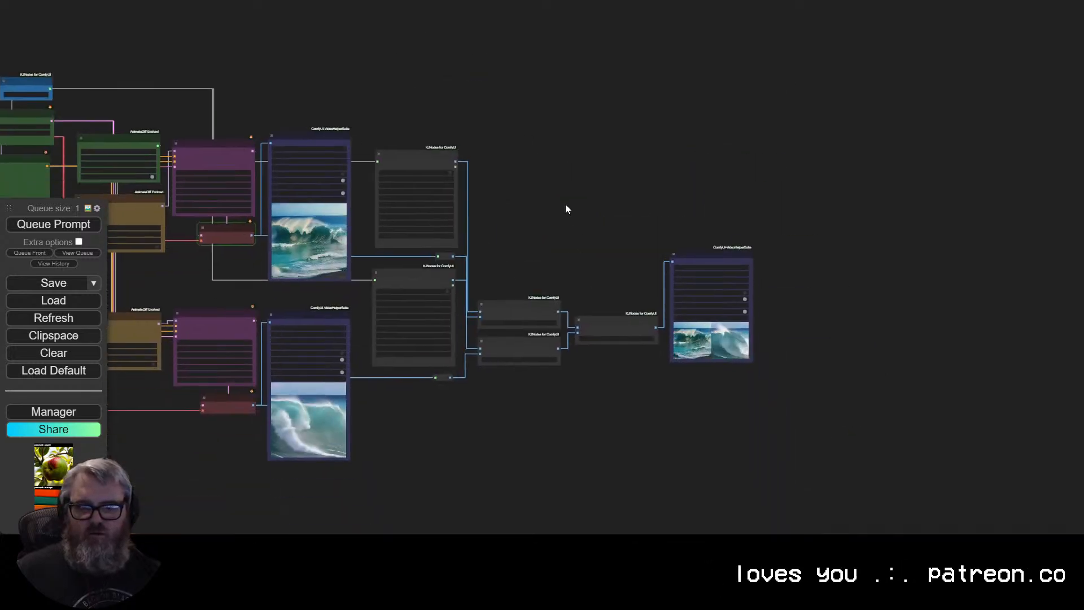
Try to title the reroute node between the two CreateTextMask nodes "asdf".
scroll(566, 208, up, 7)
drag(607, 156, 634, 139)
right_click(396, 238)
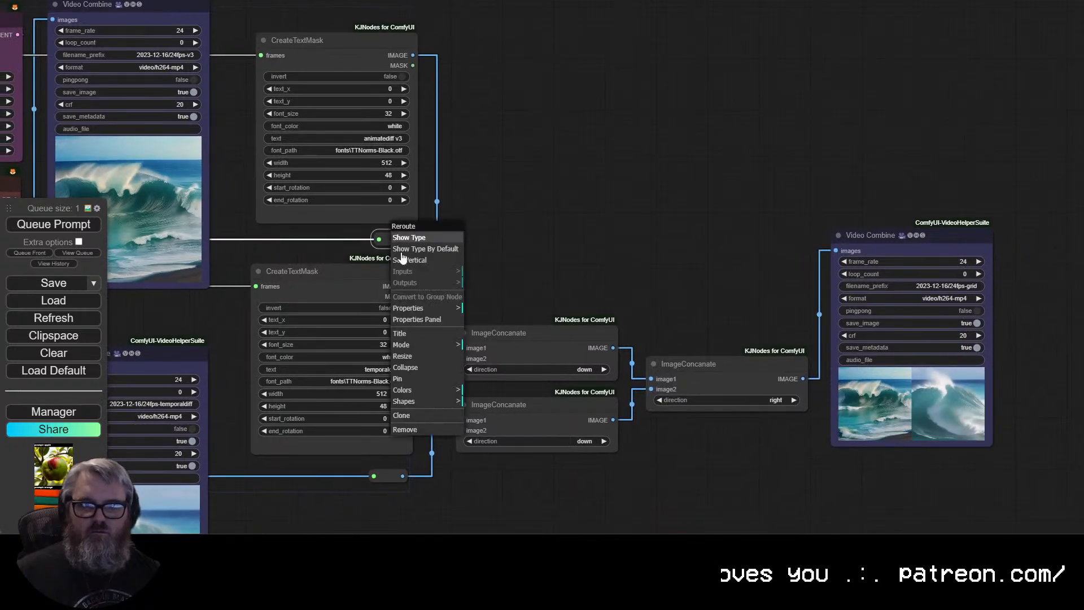
click(402, 333)
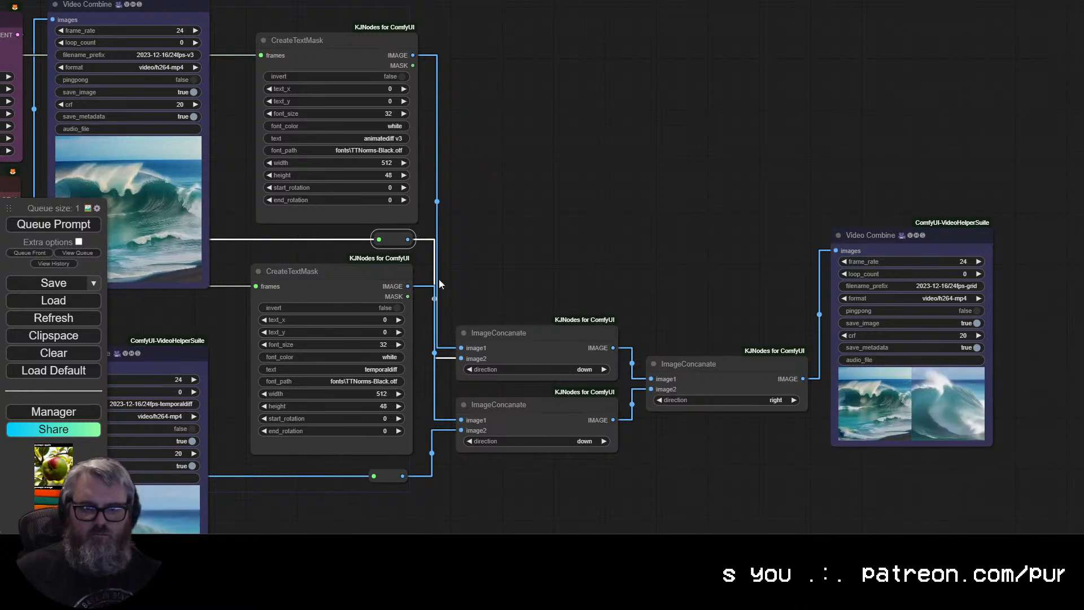
right_click(390, 242)
click(409, 337)
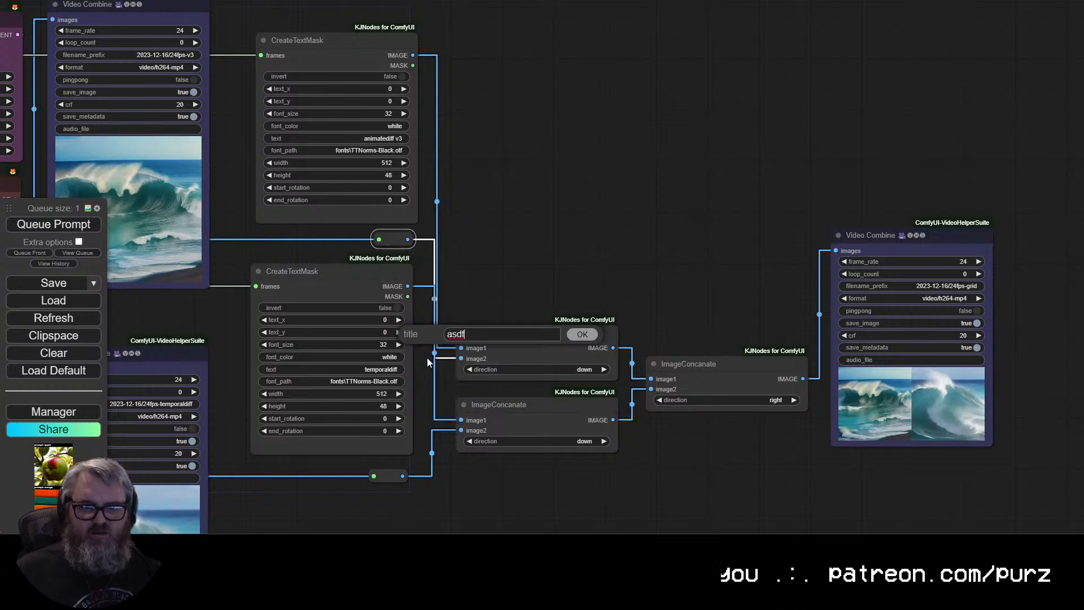
Change the title of the reroute node between the text masks back to "Reroute".
key(BackSpace)
key(BackSpace)
key(BackSpace)
key(BackSpace)
text(Reroute)
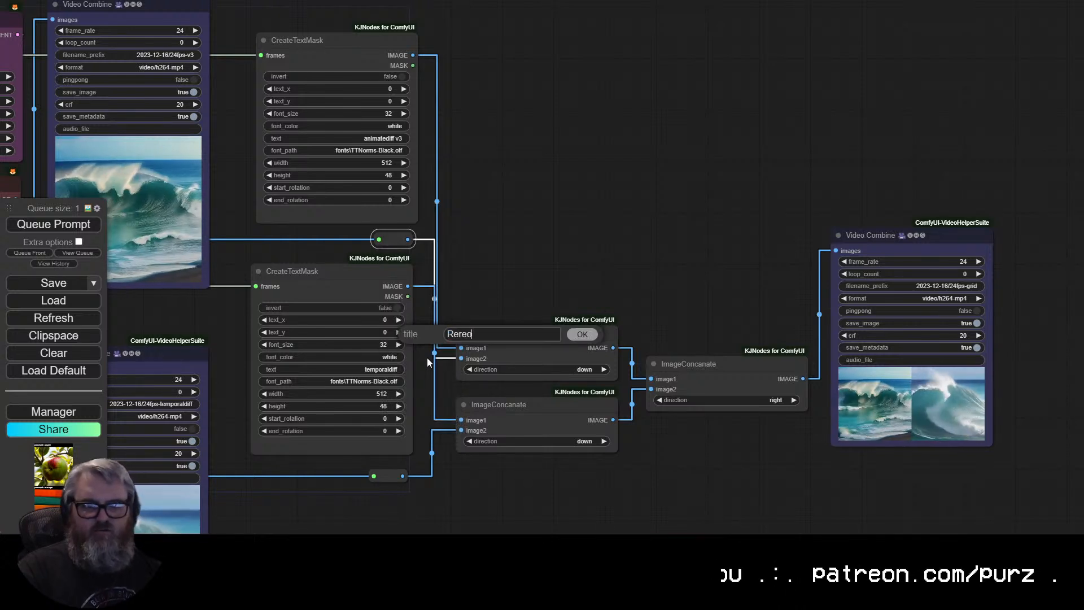
Finish retitling the reroute node above the temporaldiff text mask and deselect it.
key(Return)
click(508, 262)
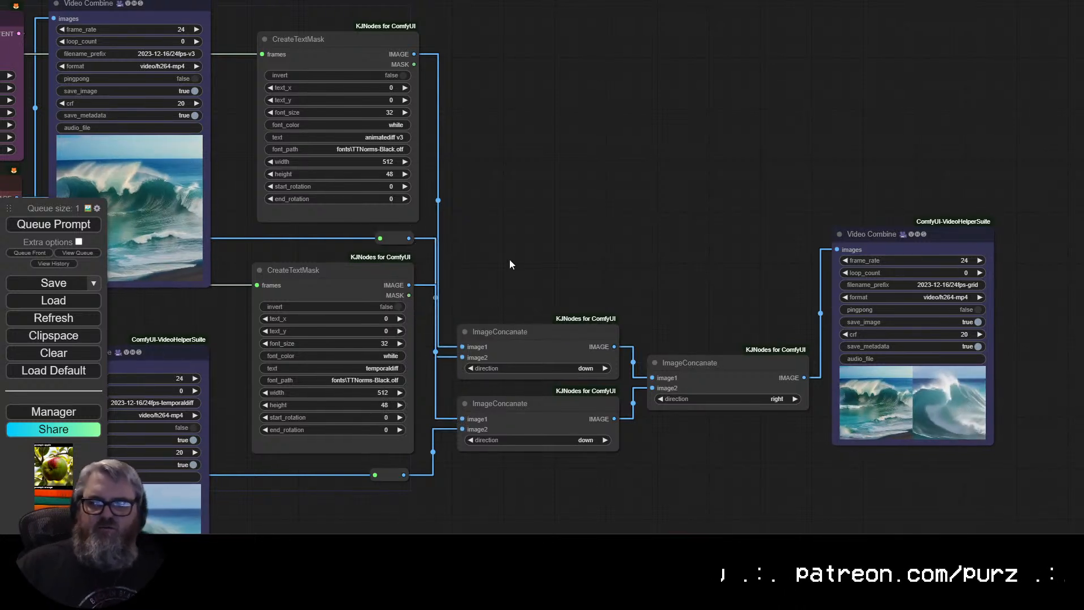
Examine the labelled side-by-side comparison in the grid Video Combine preview.
drag(528, 248, 597, 148)
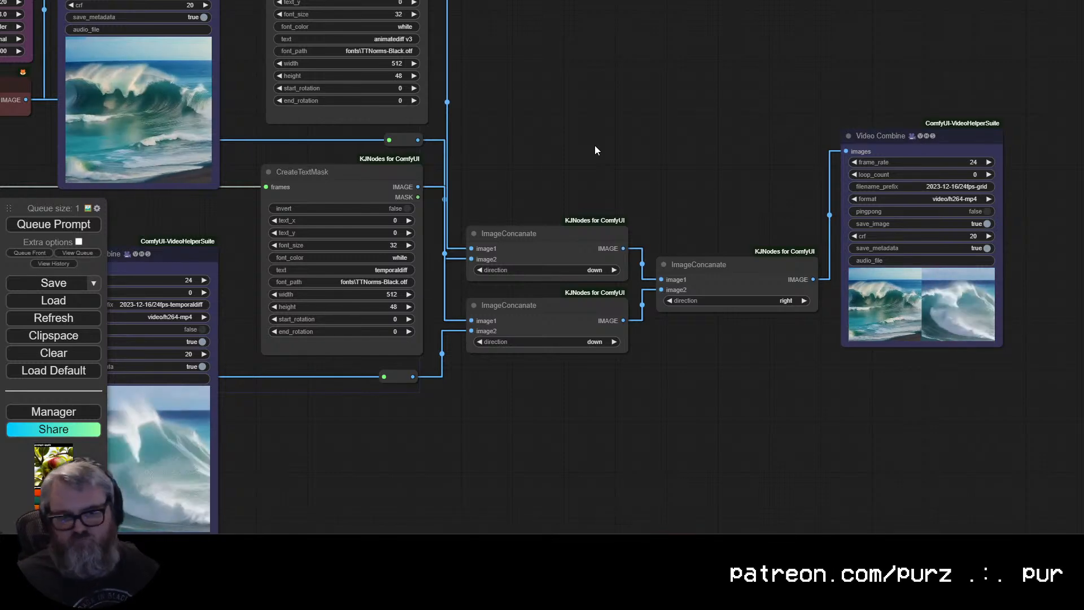
scroll(649, 54, down, 2)
drag(602, 69, 790, 153)
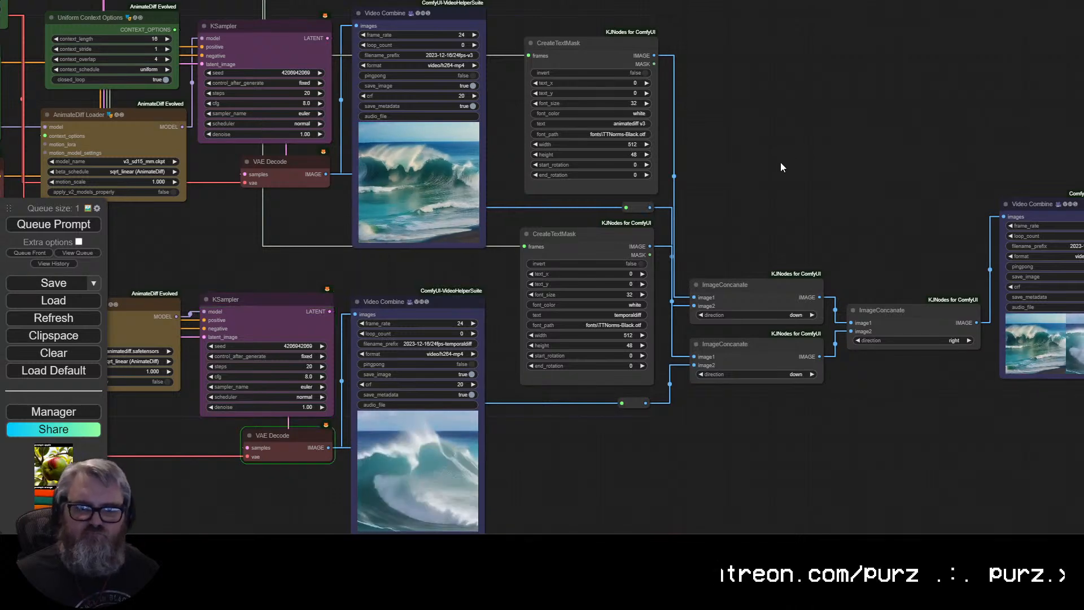
drag(823, 137, 506, 113)
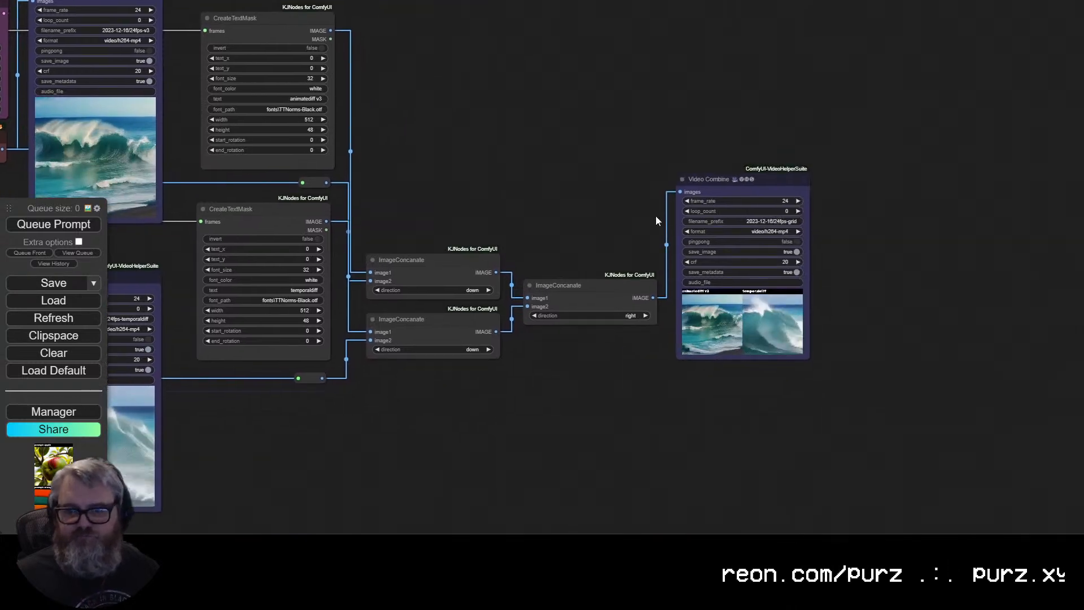
scroll(656, 215, up, 5)
drag(694, 441, 438, 423)
scroll(438, 423, up, 1)
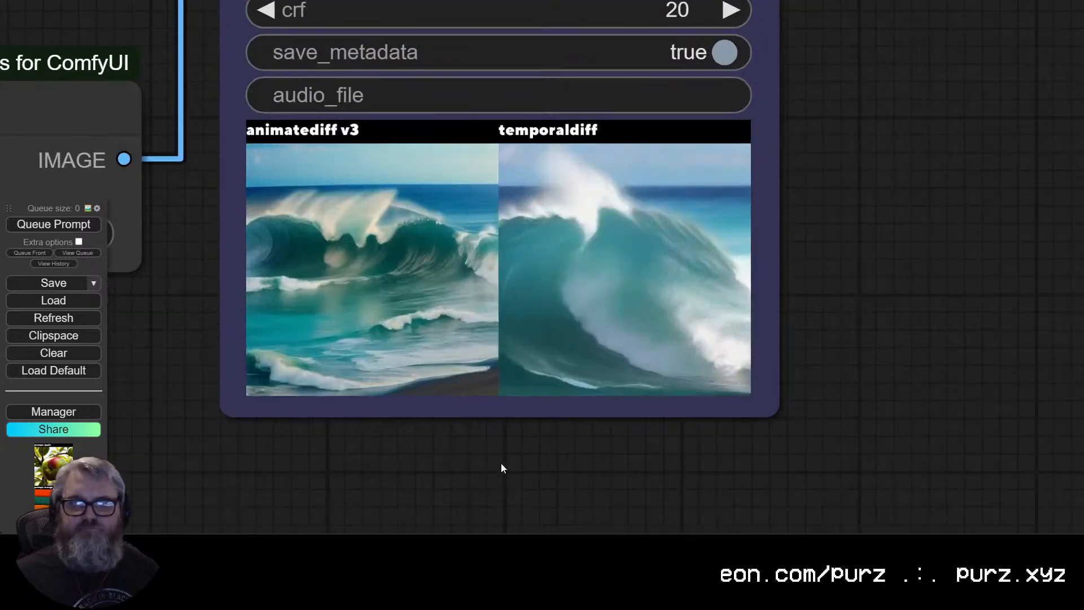
drag(501, 468, 463, 526)
scroll(455, 515, up, 2)
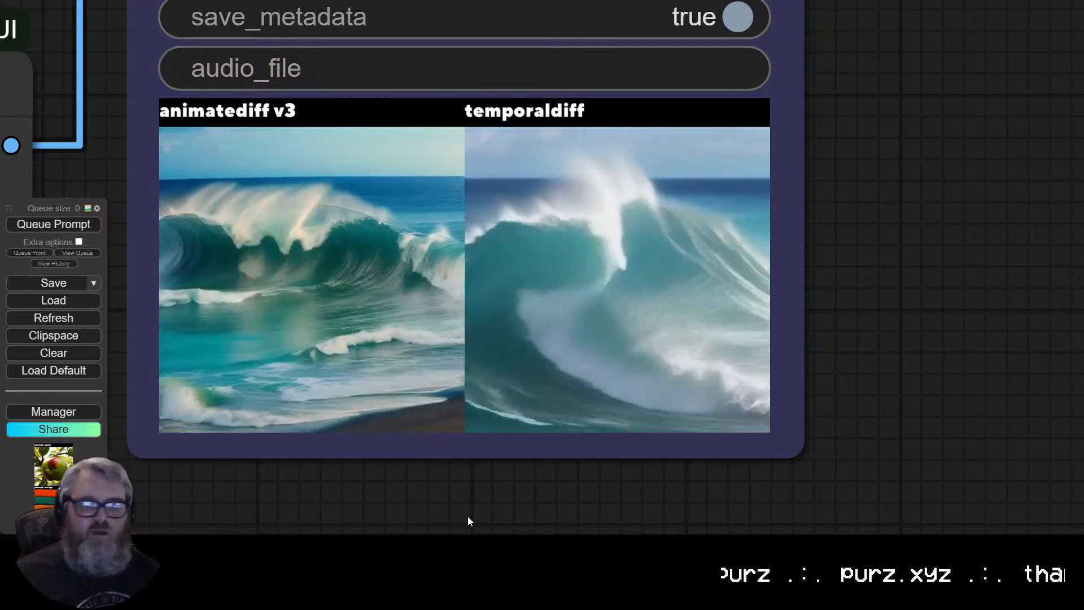
scroll(467, 516, down, 5)
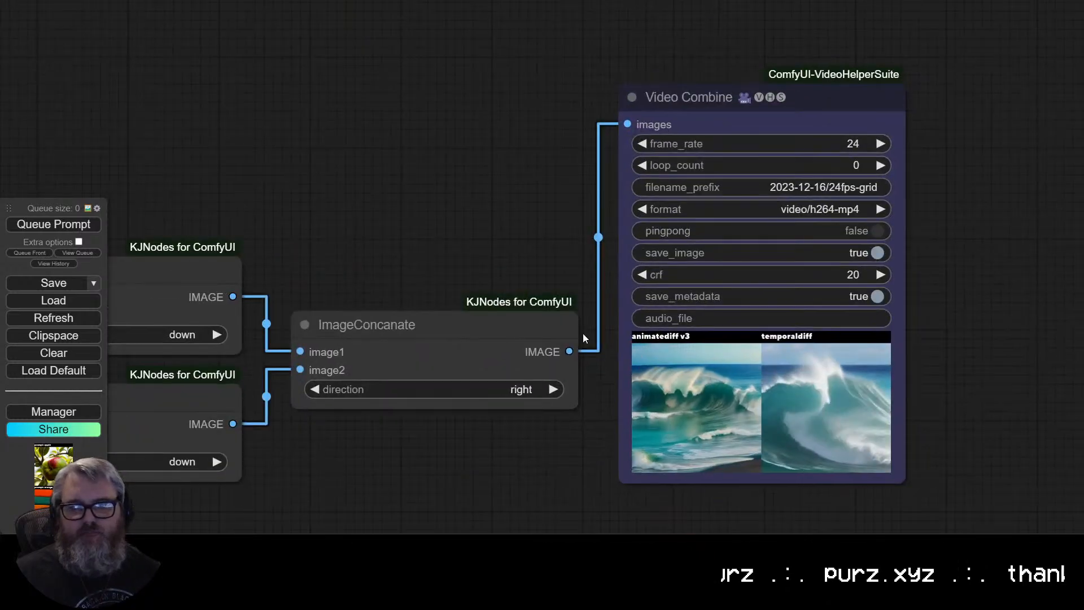
Inspect the temporaldiff text mask's text_x setting and the left margin of the animatediff v3 label in the grid preview.
drag(583, 334, 1038, 237)
drag(555, 111, 860, 152)
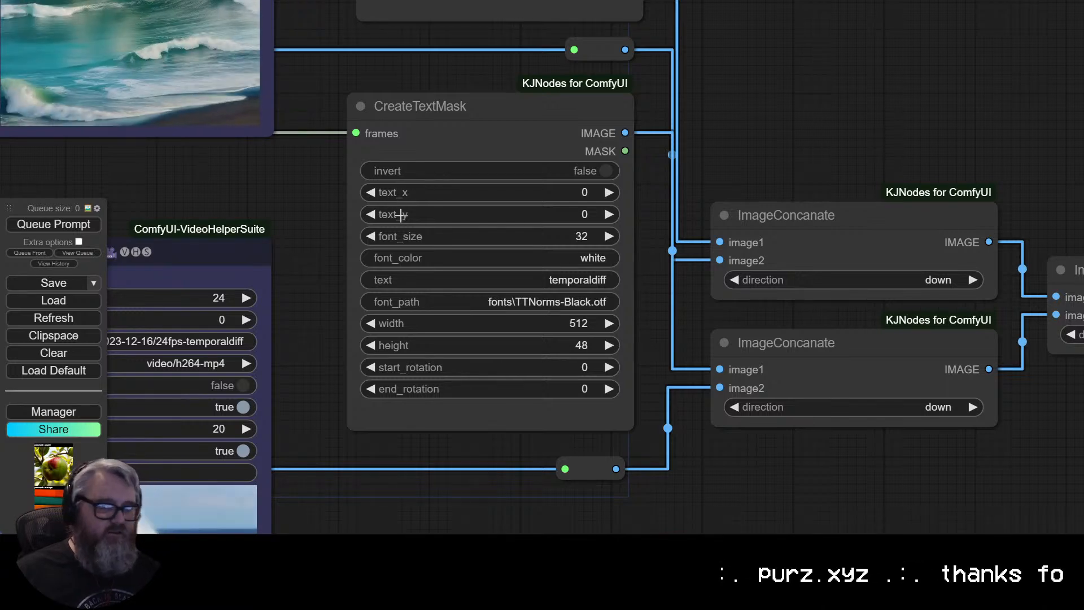
click(425, 192)
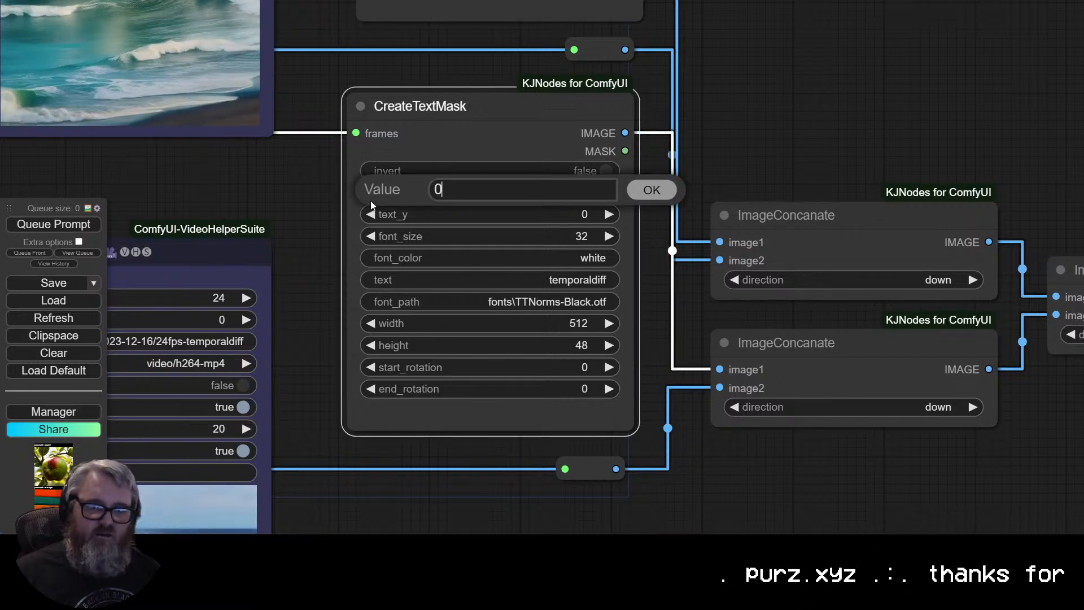
click(637, 194)
drag(989, 194, 17, 213)
scroll(333, 353, up, 18)
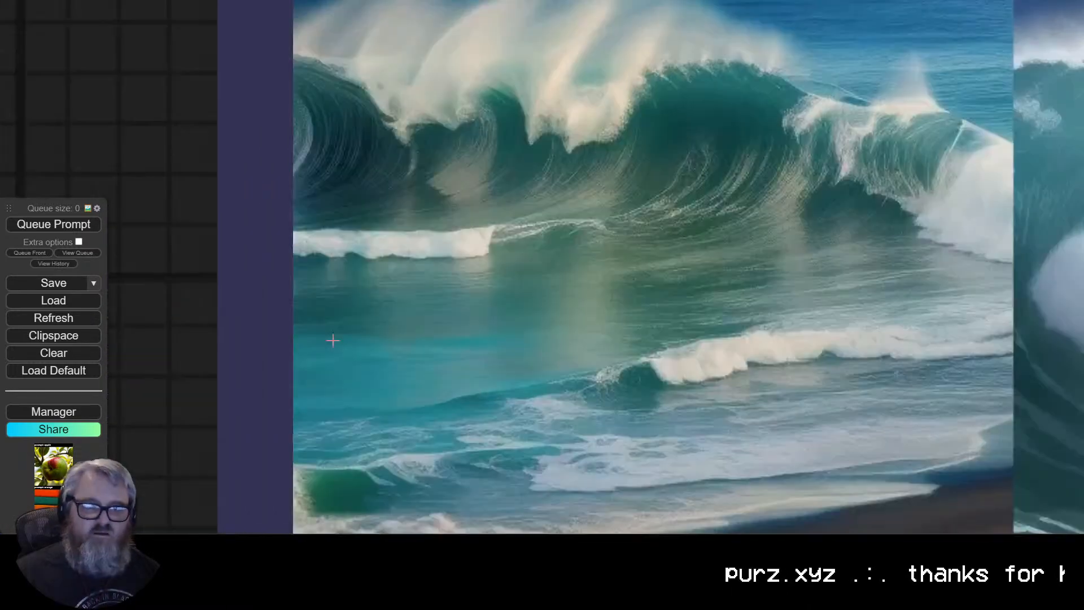
drag(333, 340, 302, 531)
scroll(262, 177, up, 1)
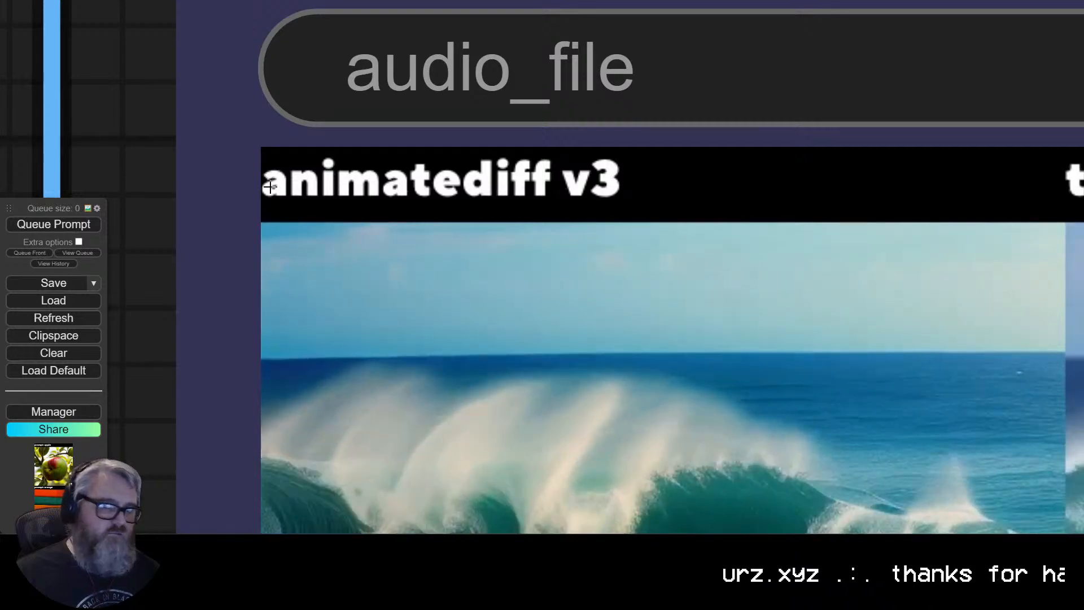
Set text_x to 15 in the temporaldiff CreateTextMask node.
scroll(266, 214, down, 19)
drag(235, 323, 546, 360)
drag(294, 193, 679, 210)
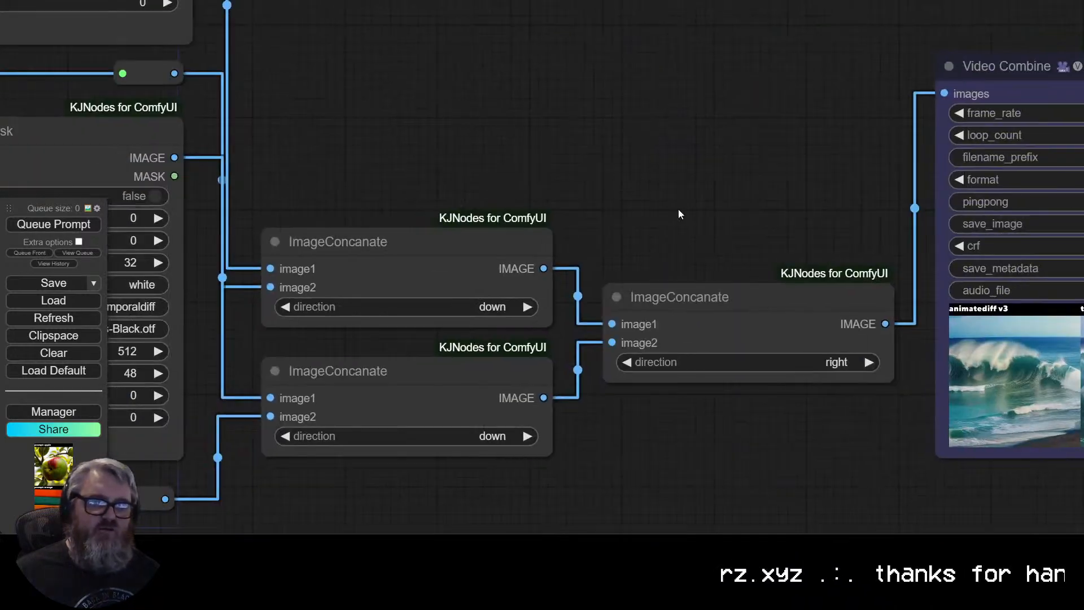
drag(337, 163, 658, 300)
scroll(658, 300, down, 1)
click(446, 350)
key(BackSpace)
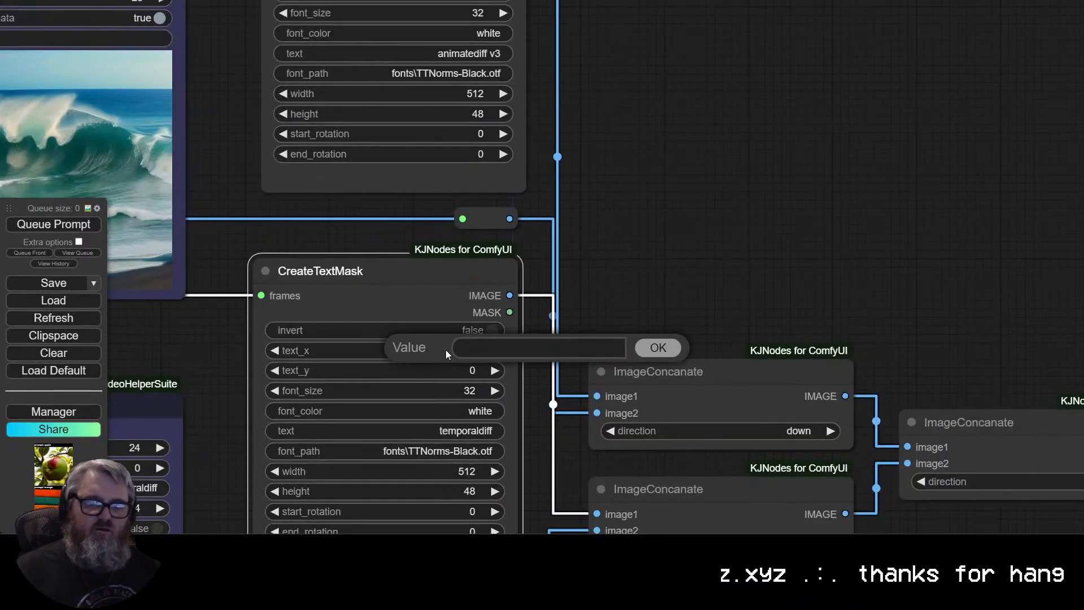
text(15)
key(Return)
Set text_x to 15 in the animatediff v3 CreateTextMask node.
drag(636, 86, 568, 319)
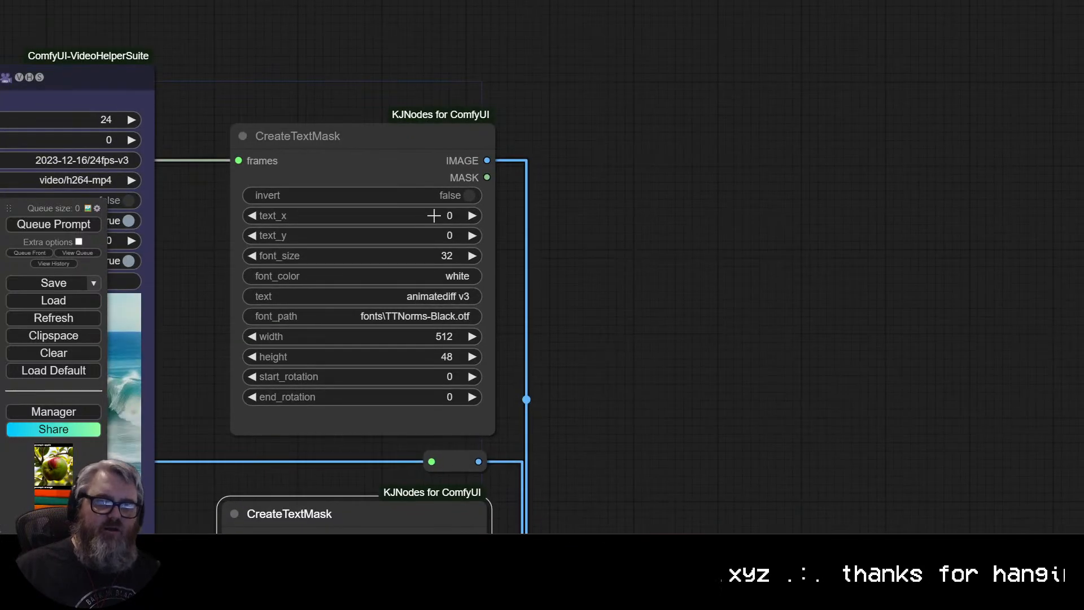
key(BackSpace)
text(15)
key(Return)
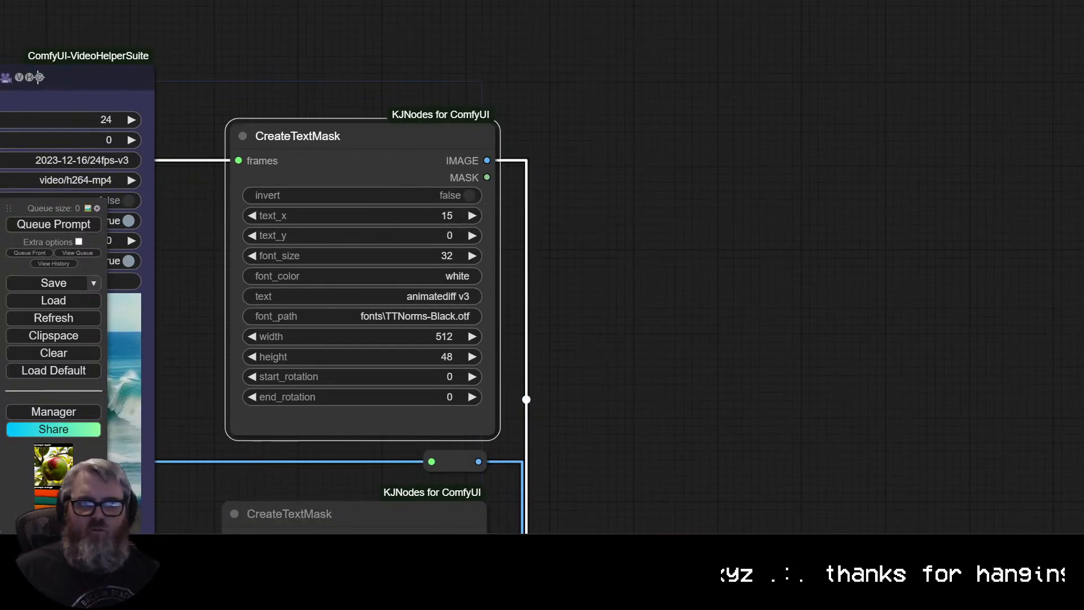
Queue the workflow again and check the label spacing in the regenerated grid video.
scroll(682, 359, down, 7)
drag(595, 299, 365, 208)
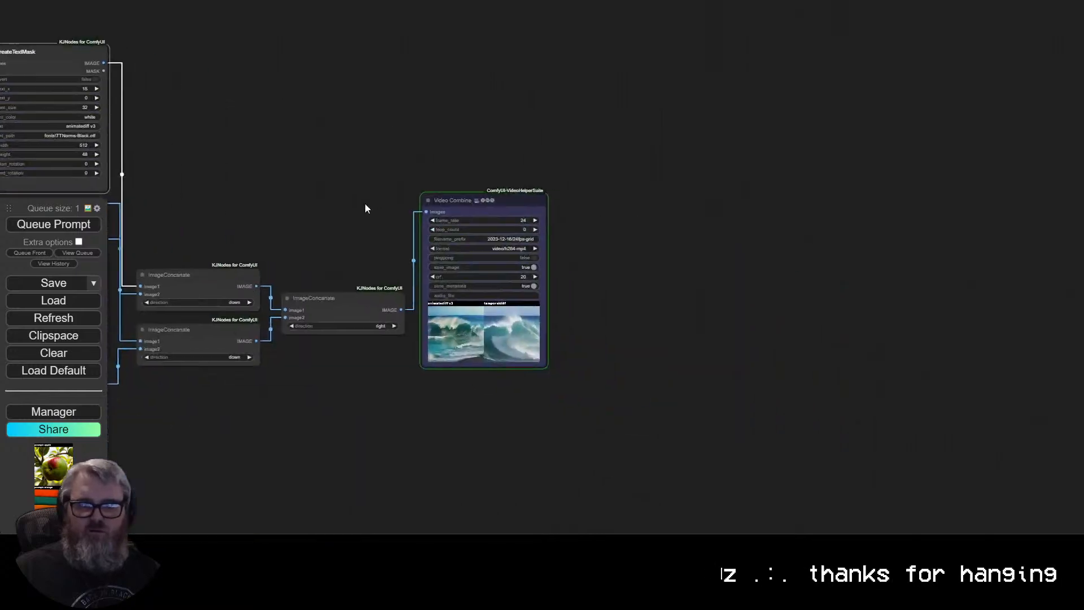
scroll(459, 402, up, 12)
scroll(455, 402, up, 6)
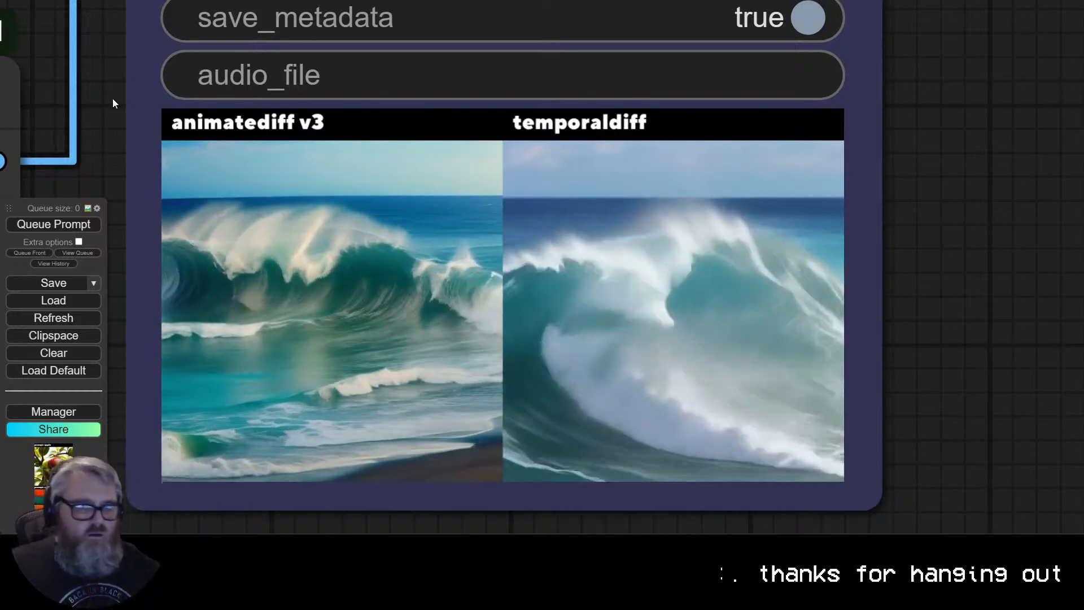
scroll(588, 291, down, 2)
scroll(589, 291, up, 1)
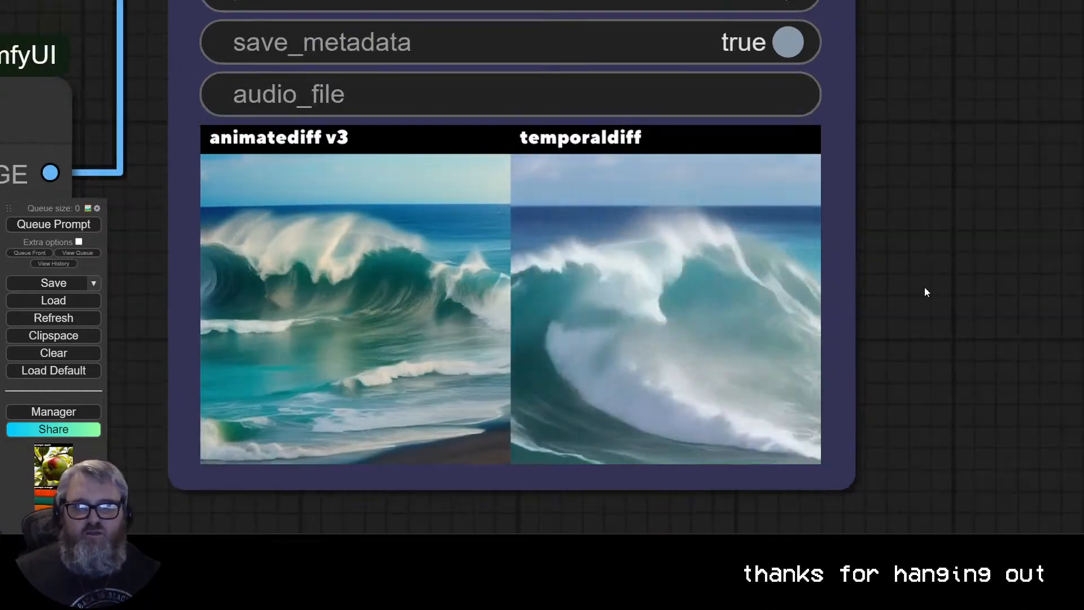
Review the overall node graph, the CreateTextMask settings and the frame_count node feeding their frames inputs.
scroll(721, 327, down, 10)
scroll(582, 405, down, 8)
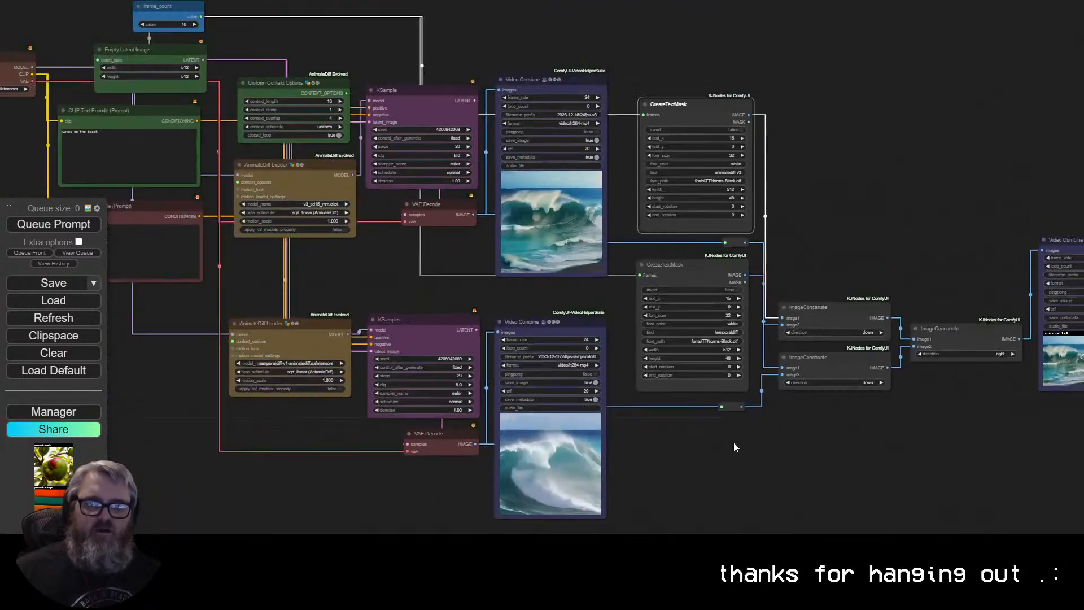
drag(733, 443, 788, 419)
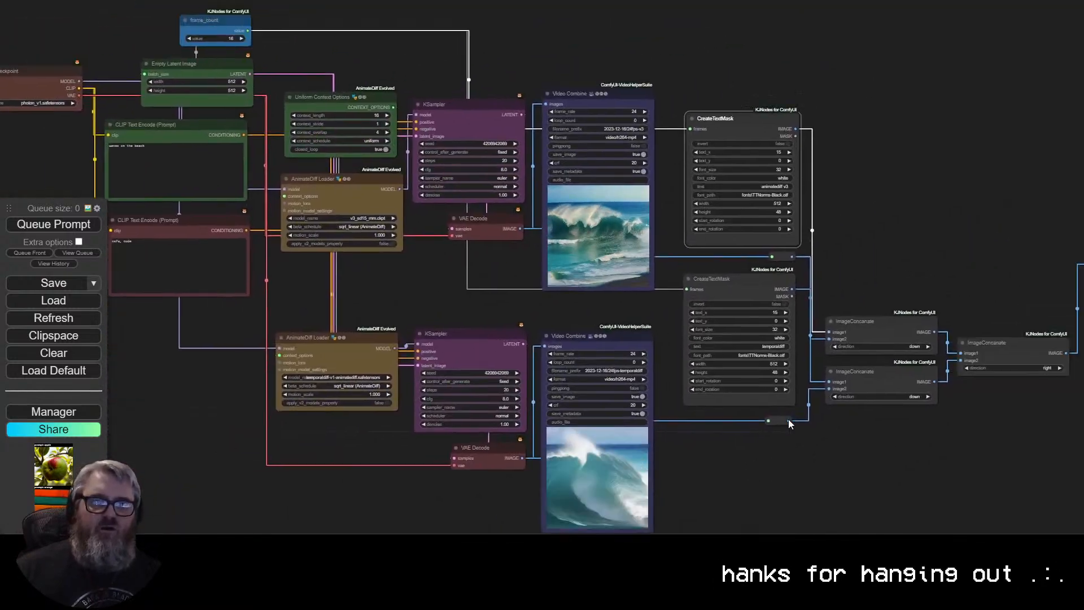
scroll(705, 270, up, 9)
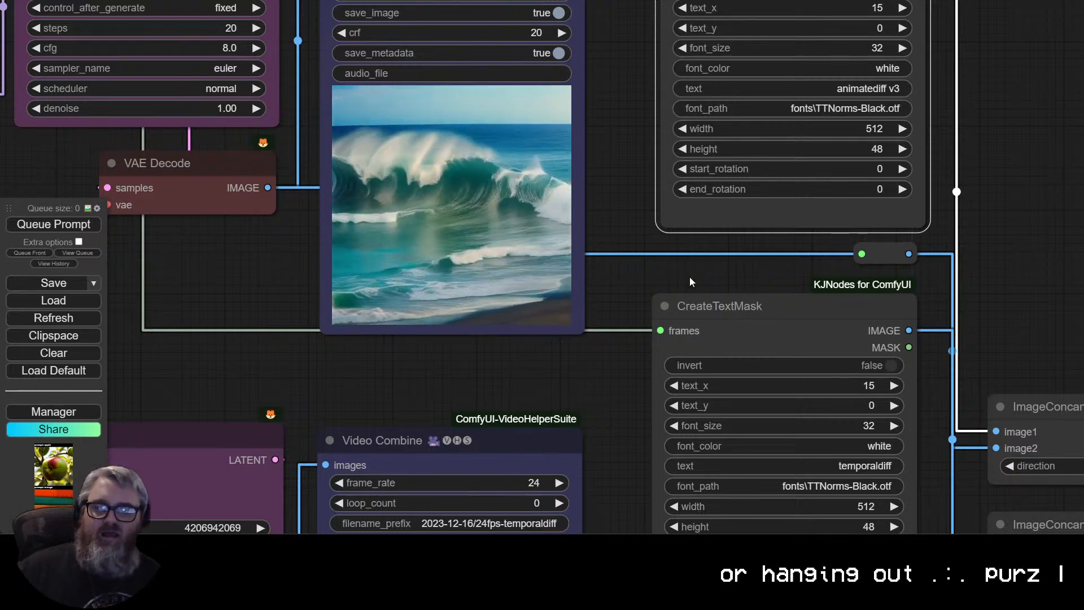
scroll(502, 368, up, 6)
drag(712, 264, 377, 449)
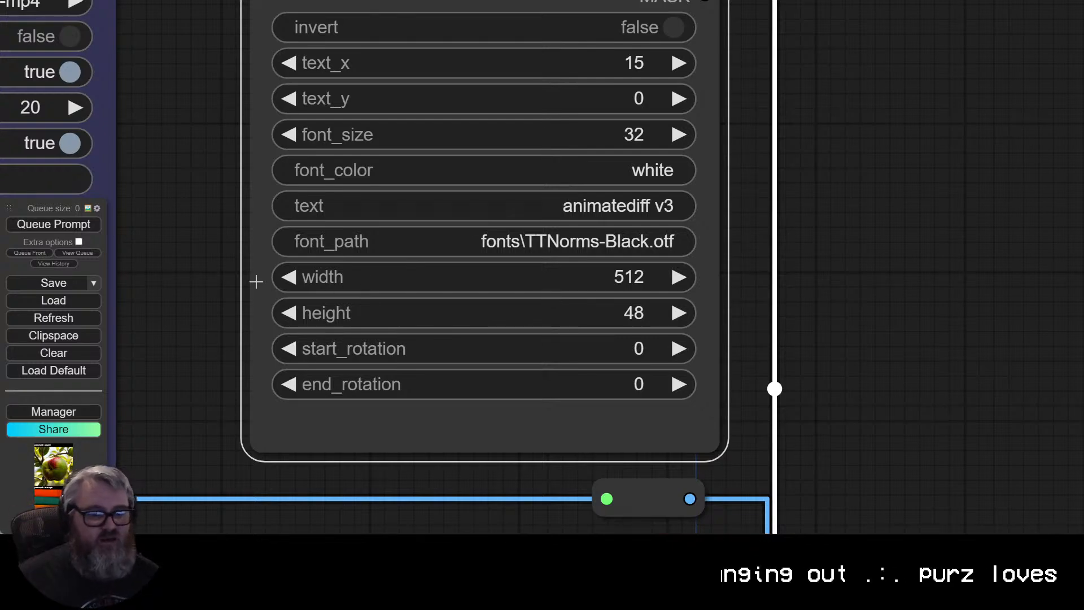
scroll(256, 282, down, 8)
drag(253, 299, 541, 166)
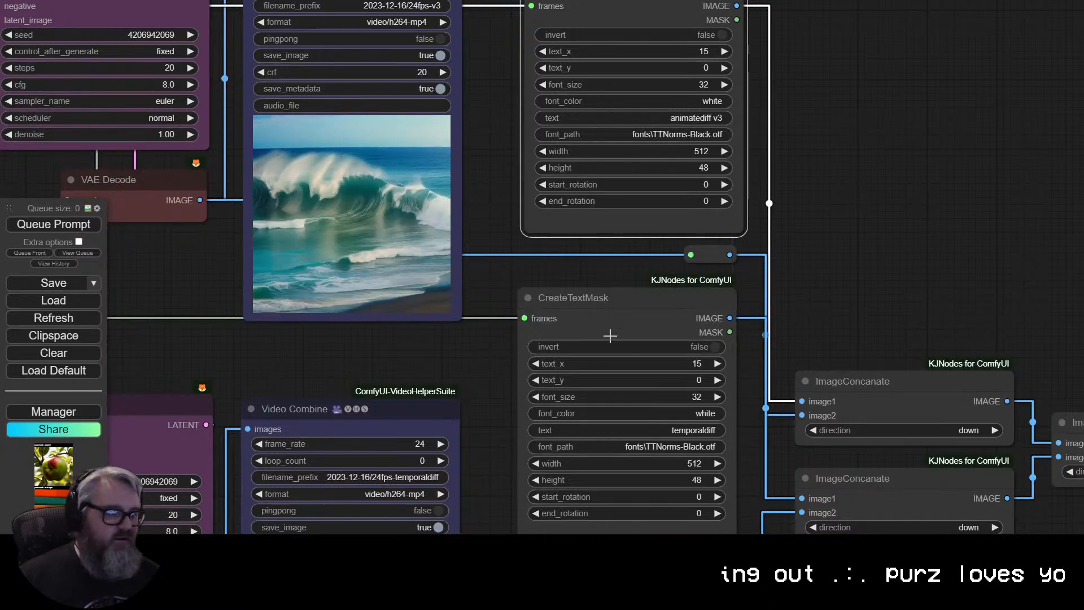
scroll(552, 307, down, 3)
drag(312, 376, 799, 578)
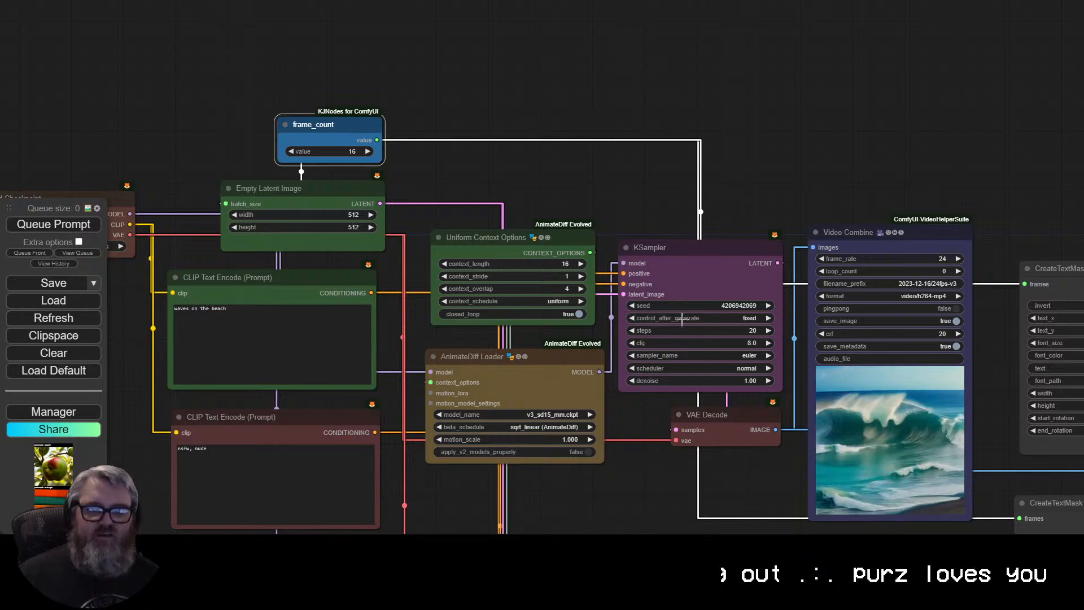
Move the frame_count node to the space above the Load Checkpoint node.
scroll(652, 319, up, 15)
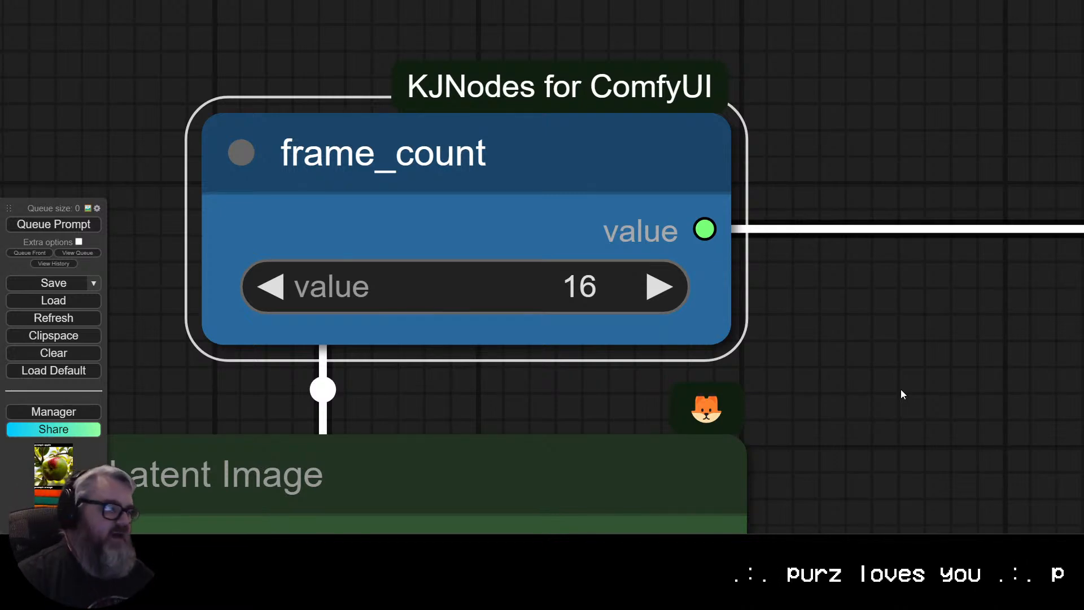
scroll(900, 392, down, 15)
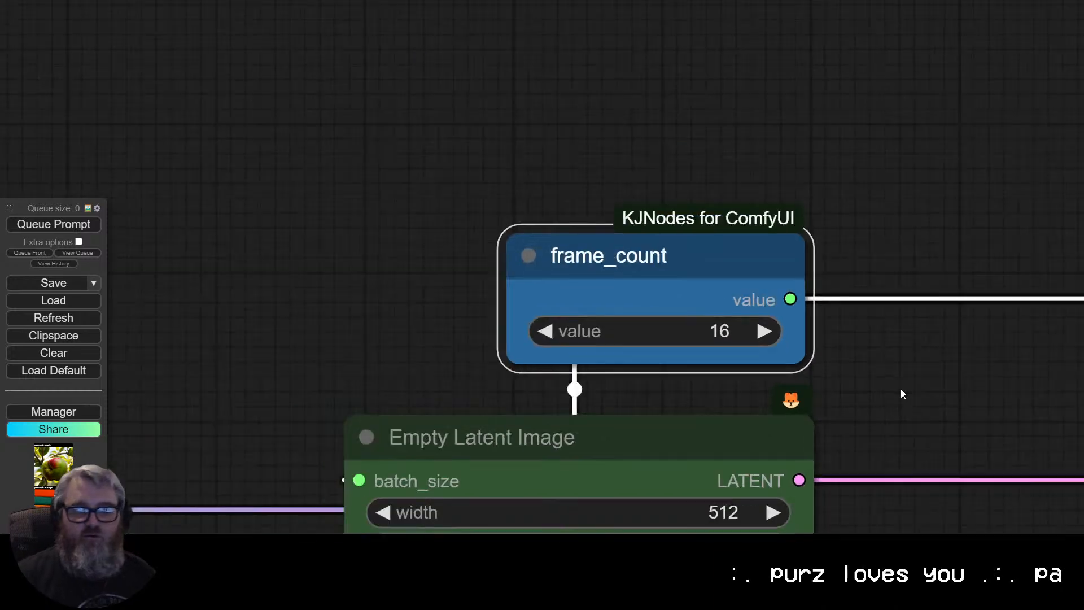
drag(891, 271, 342, 201)
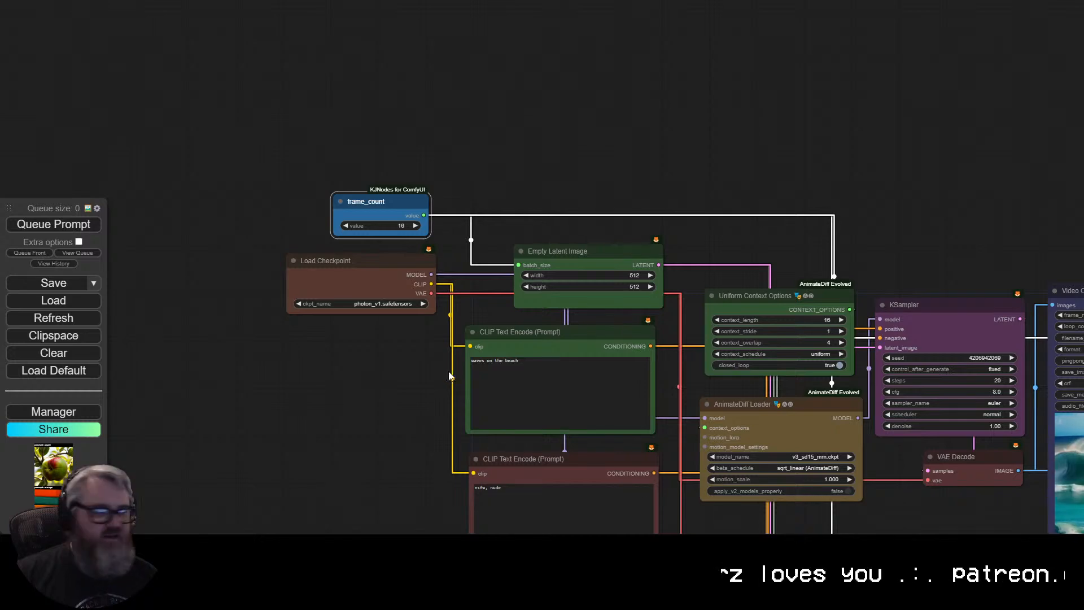
Color both CreateTextMask nodes, their neighbouring reroutes and the three ImageConcanate nodes blue.
drag(728, 307, 268, 187)
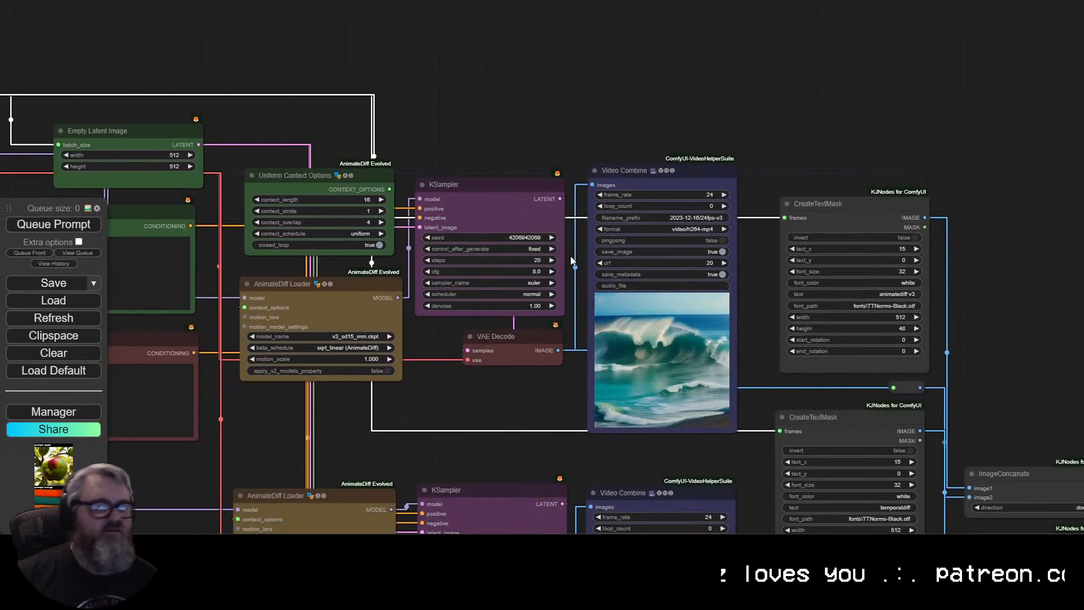
drag(619, 438, 314, 265)
scroll(856, 496, down, 2)
drag(857, 497, 495, 450)
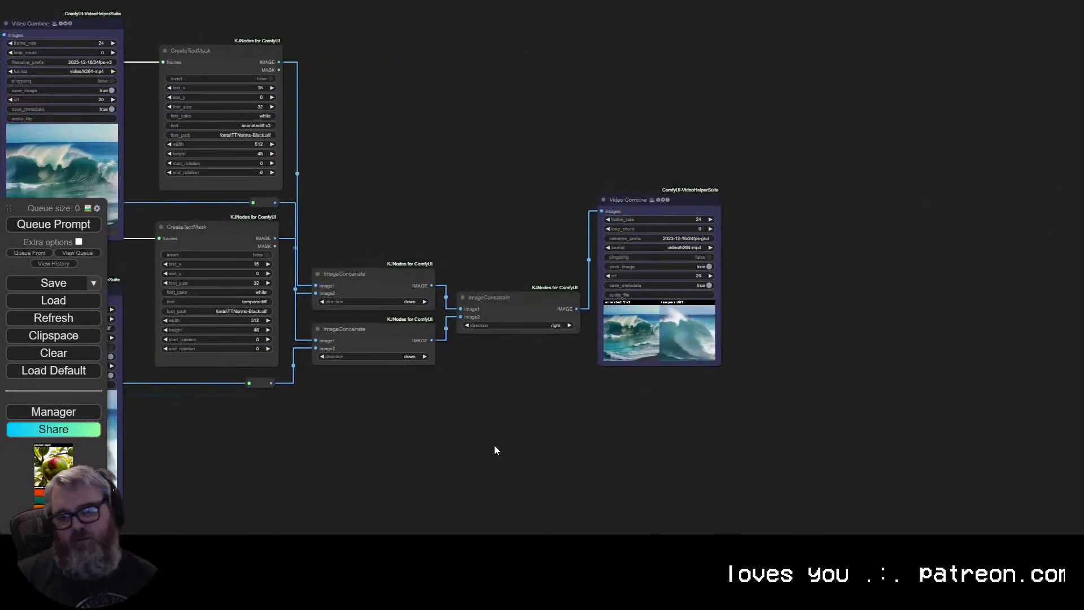
drag(522, 408, 165, 32)
right_click(348, 55)
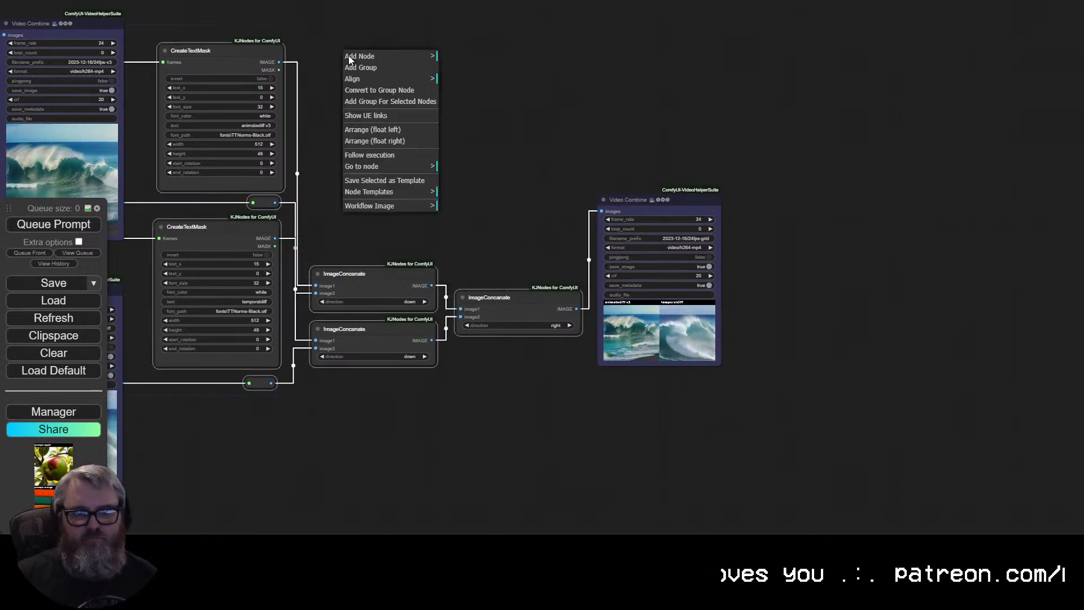
right_click(236, 78)
click(266, 220)
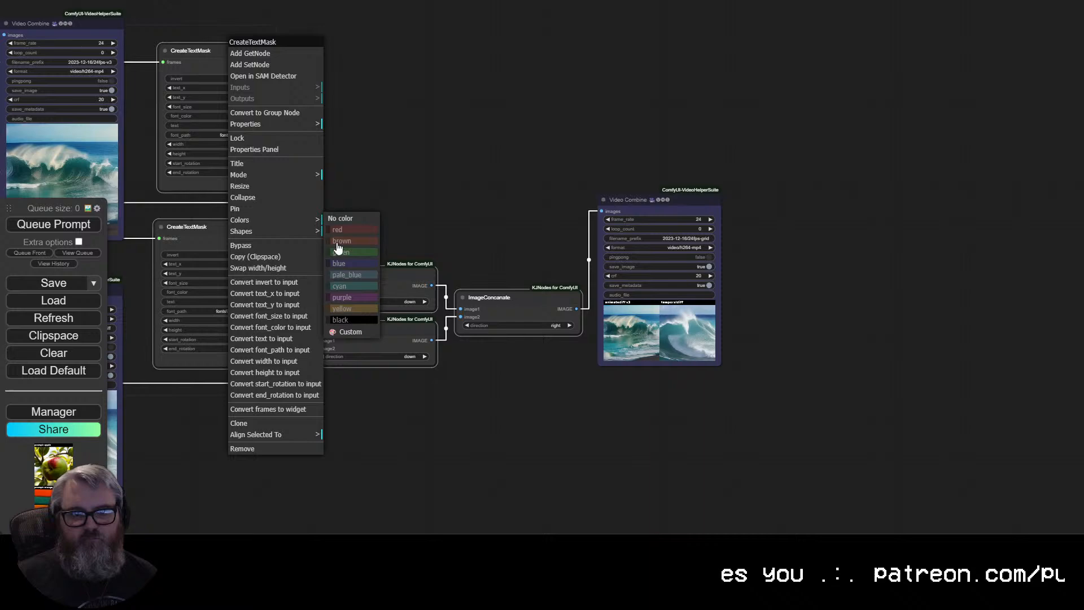
click(358, 264)
click(454, 442)
Move the text mask, reroute and ImageConcanate nodes together upward, clear of the two generation rows.
scroll(429, 430, down, 2)
drag(429, 429, 679, 410)
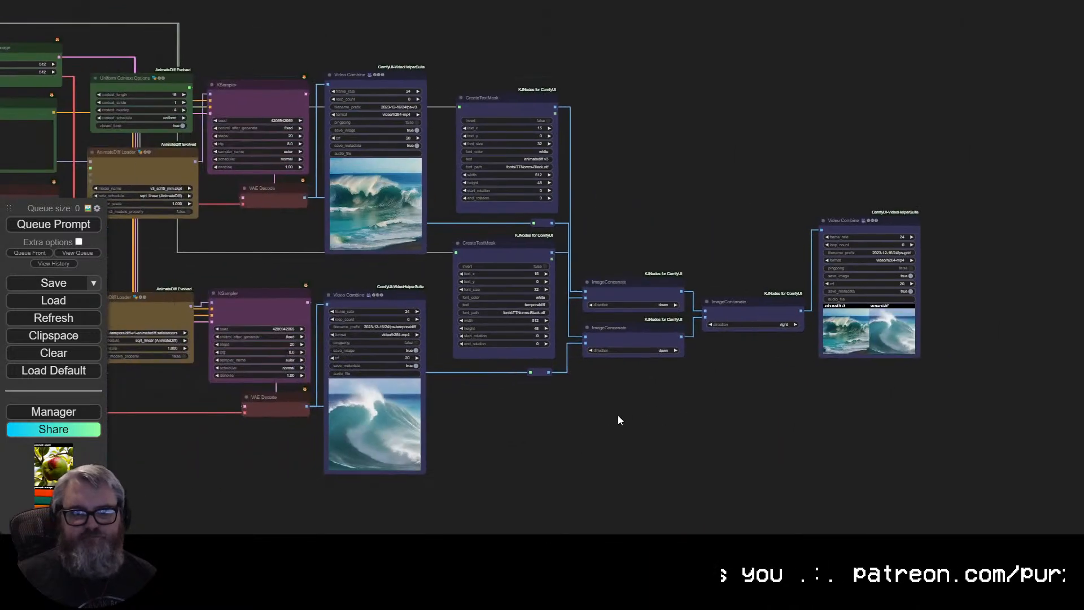
double_click(550, 439)
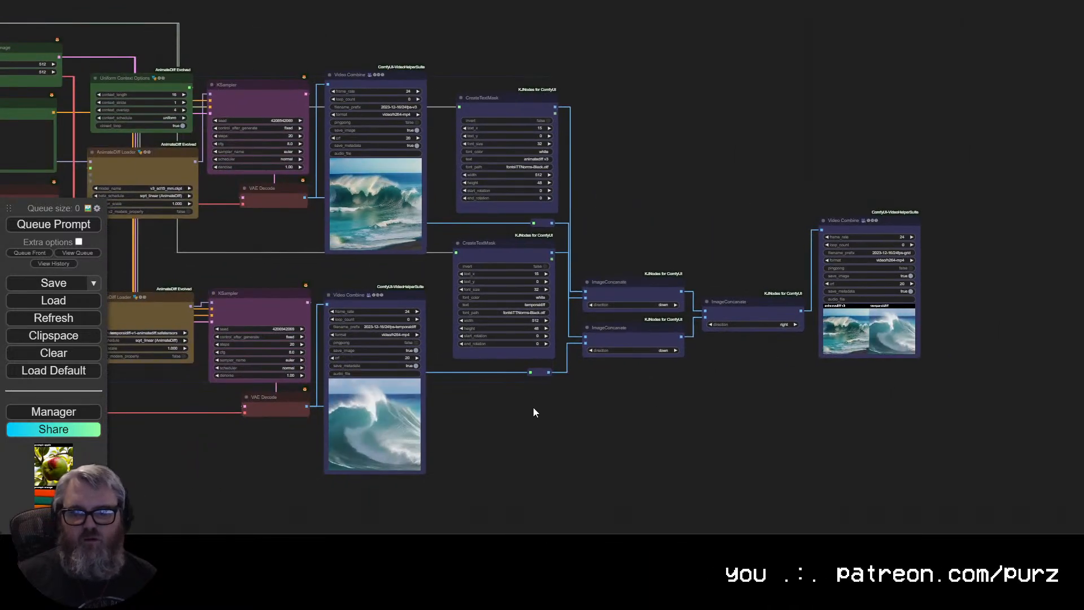
drag(533, 407, 769, 68)
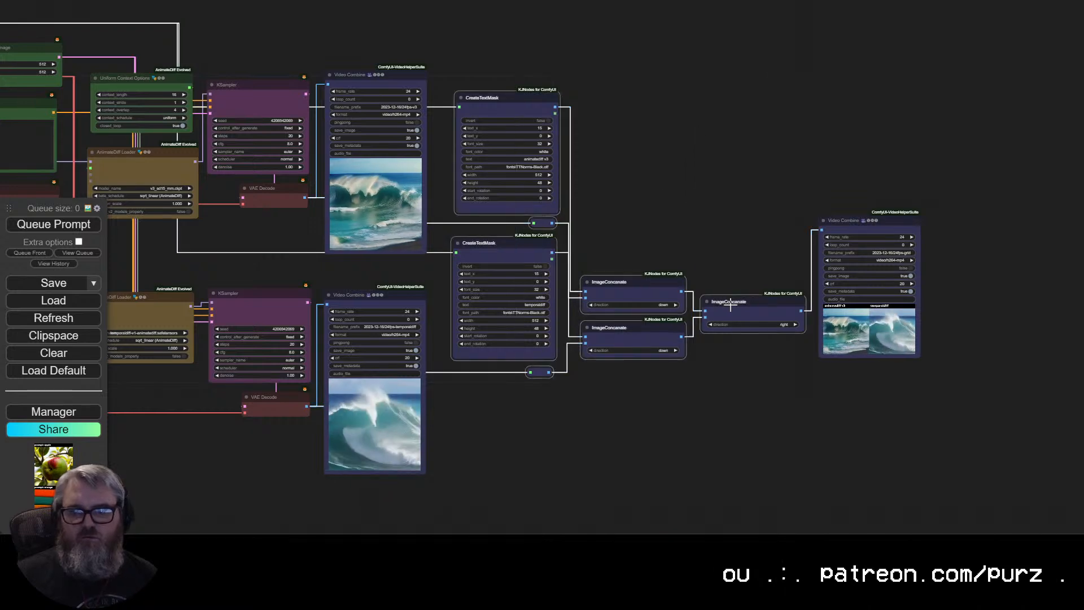
drag(730, 305, 723, 68)
drag(690, 135, 690, 267)
drag(618, 219, 624, 126)
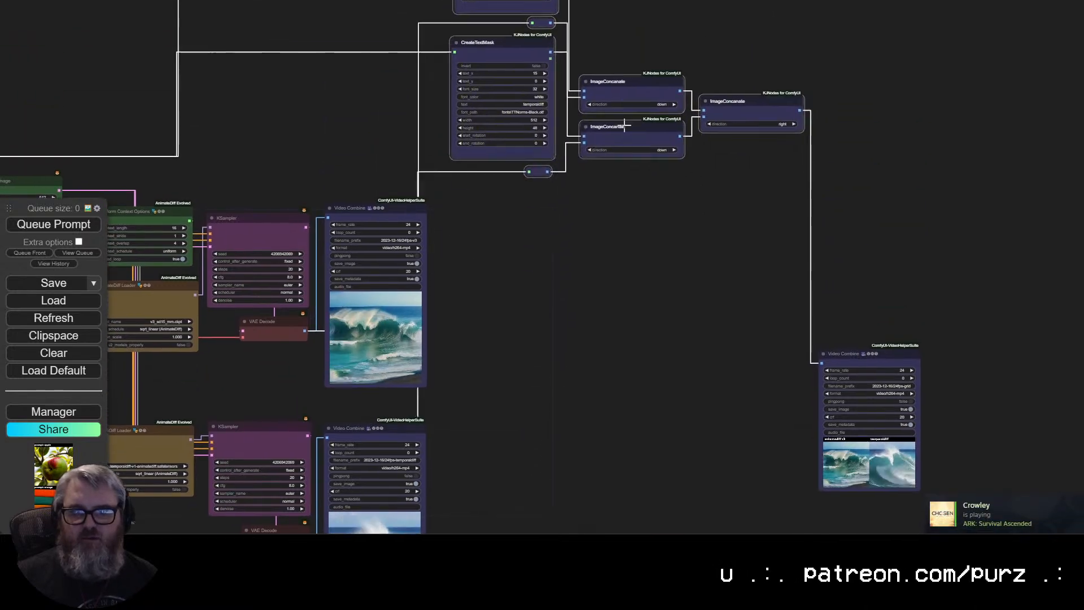
Create a group around the selected CreateTextMask, reroute and ImageConcanate nodes.
right_click(614, 187)
click(637, 231)
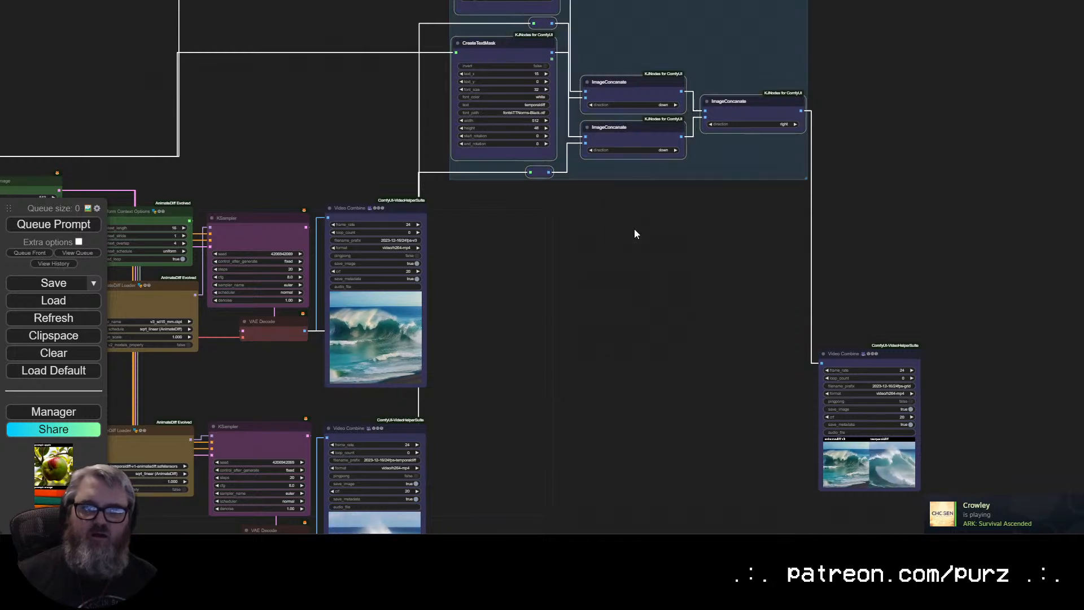
Move the grid Video Combine node beneath the new group and enlarge it for a bigger side-by-side preview.
drag(878, 351, 502, 329)
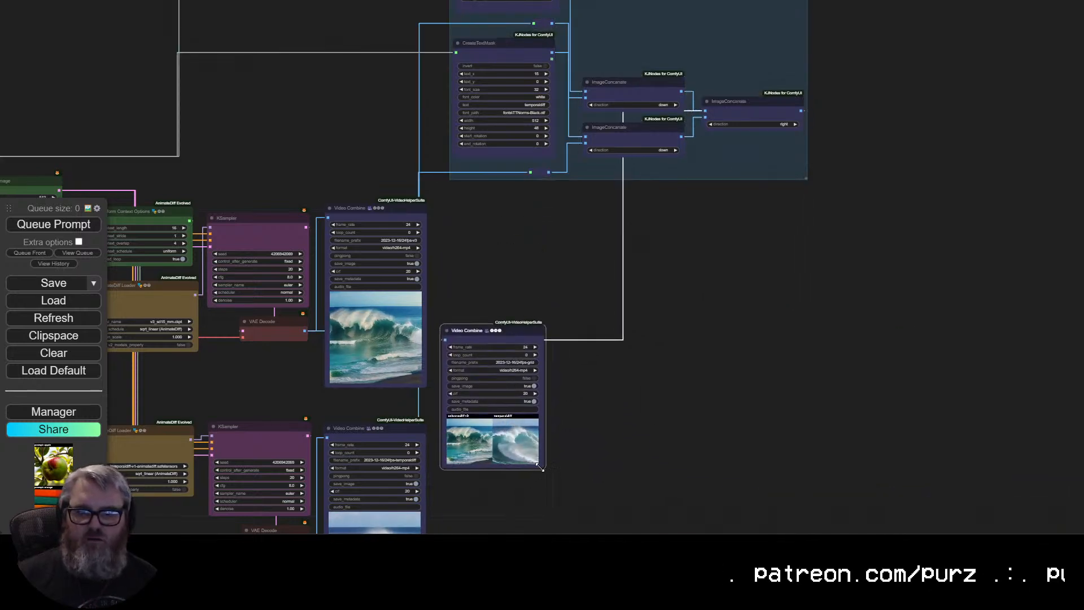
drag(537, 466, 739, 579)
drag(600, 343, 600, 280)
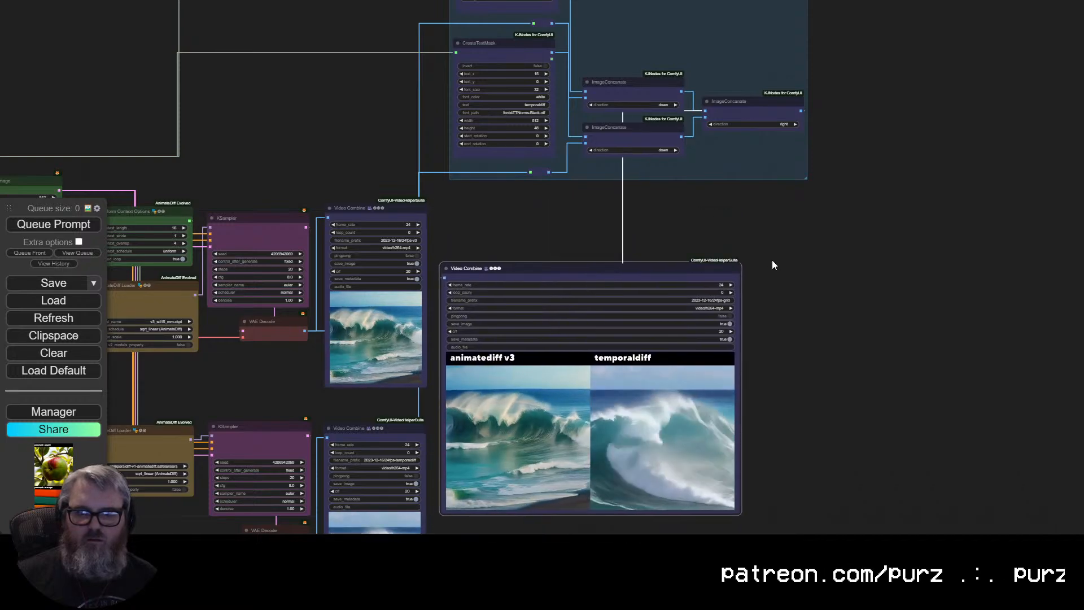
Rename the new group as Grid Assembly.
drag(773, 265, 801, 525)
right_click(655, 134)
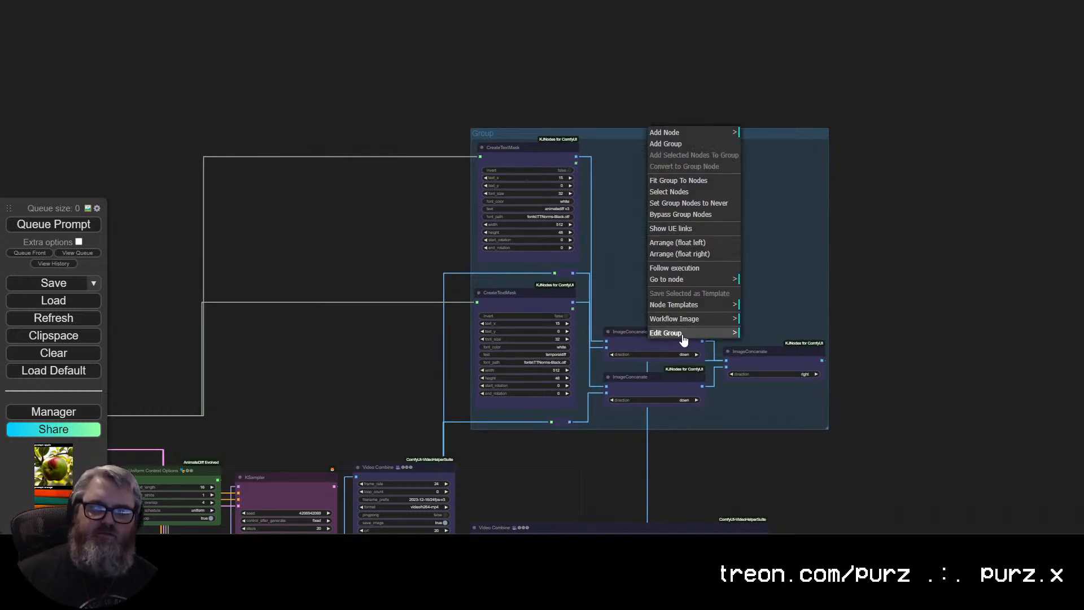
click(761, 349)
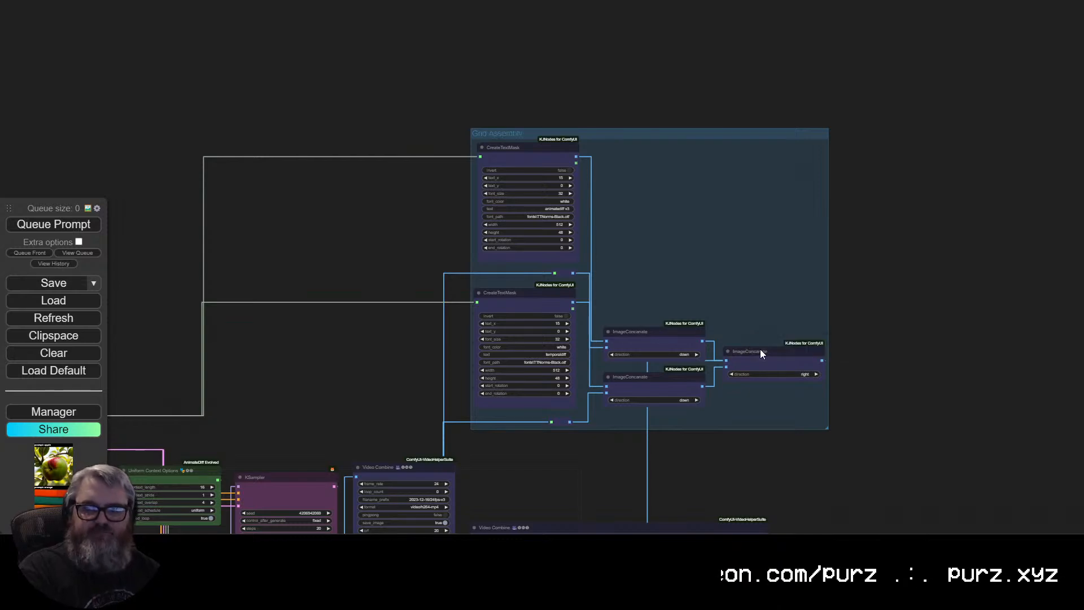
Examine the Grid Assembly group, the comparison preview and how the grid Video Combine node connects to the final ImageConcanate.
drag(726, 404, 623, 157)
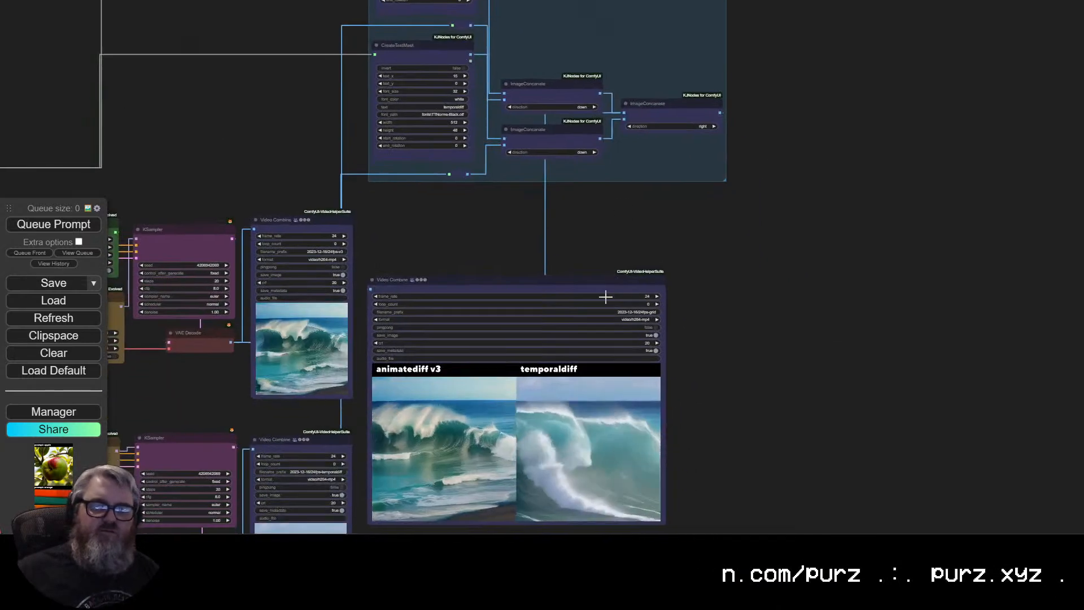
scroll(605, 293, up, 4)
mouse_move(508, 282)
mouse_down()
mouse_move(520, 249)
mouse_move(519, 286)
mouse_up()
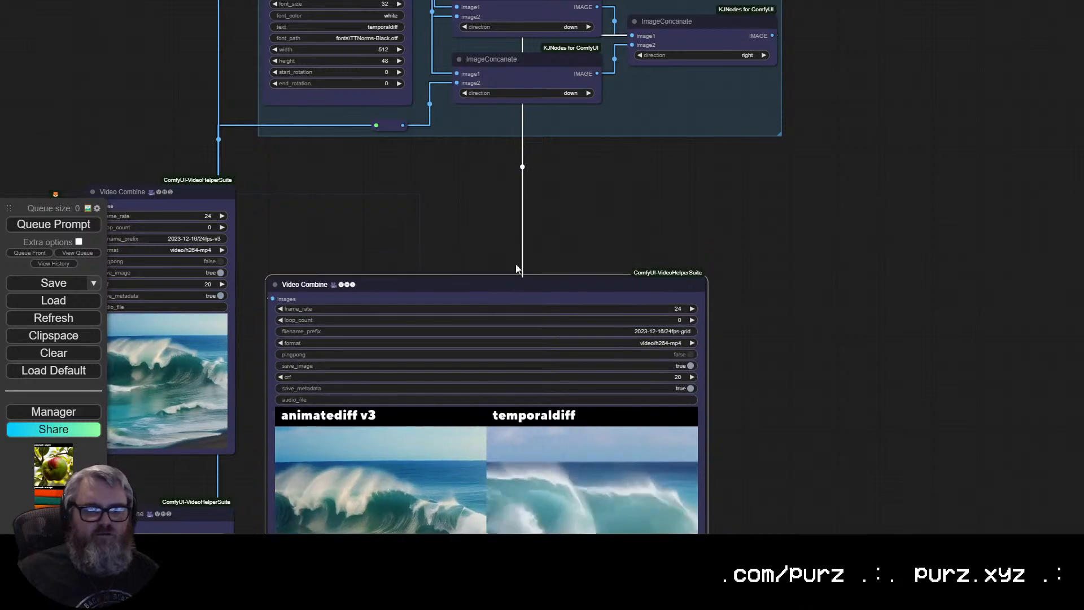
scroll(368, 243, down, 3)
drag(367, 243, 432, 241)
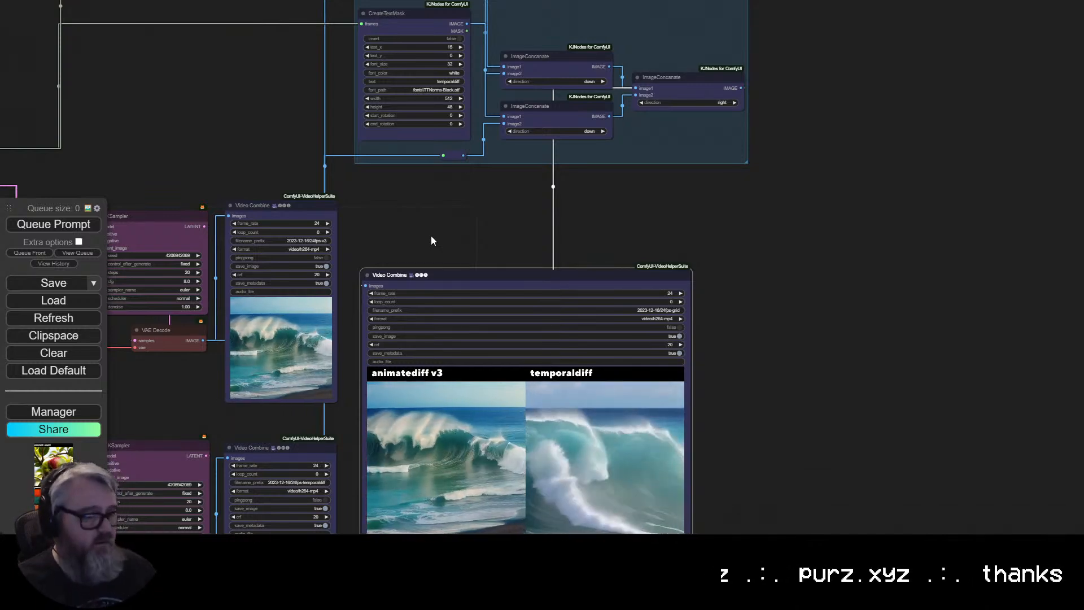
scroll(519, 255, down, 5)
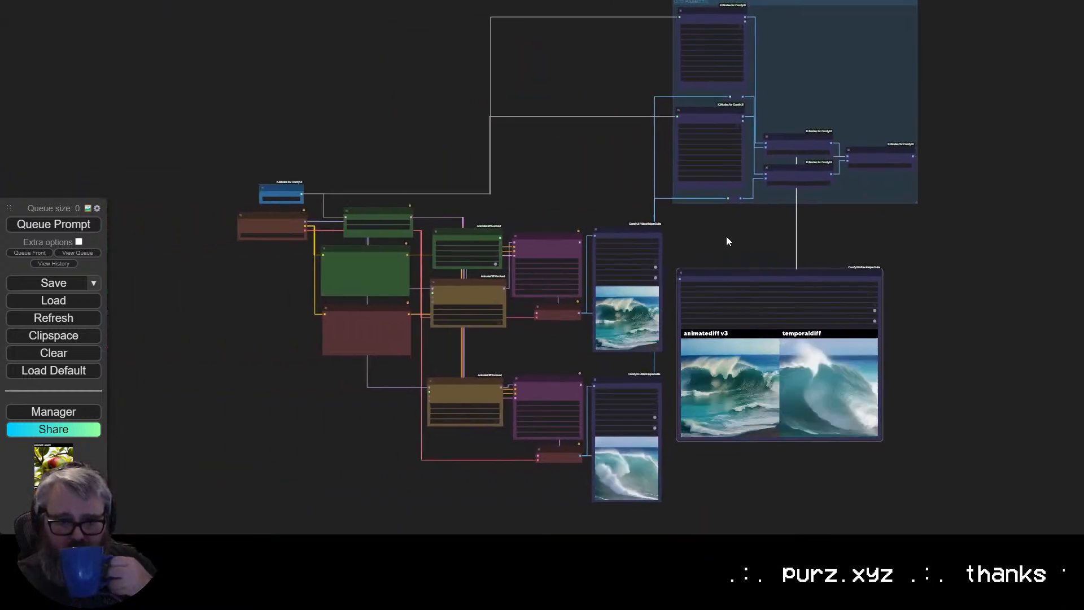
scroll(726, 236, up, 5)
drag(612, 357, 341, 473)
scroll(519, 358, up, 6)
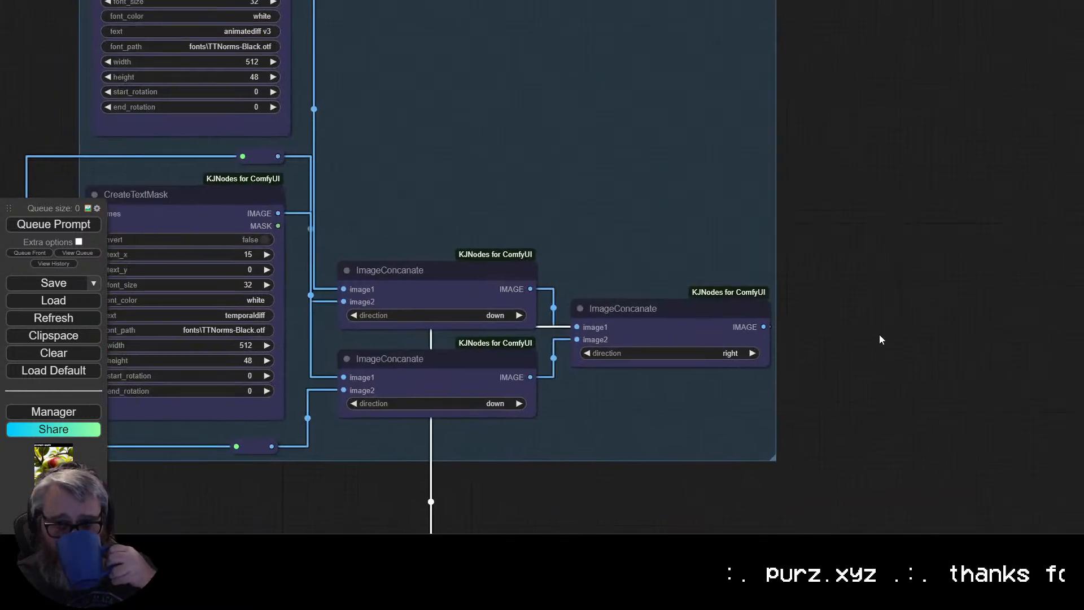
drag(879, 334, 976, 418)
scroll(885, 337, down, 2)
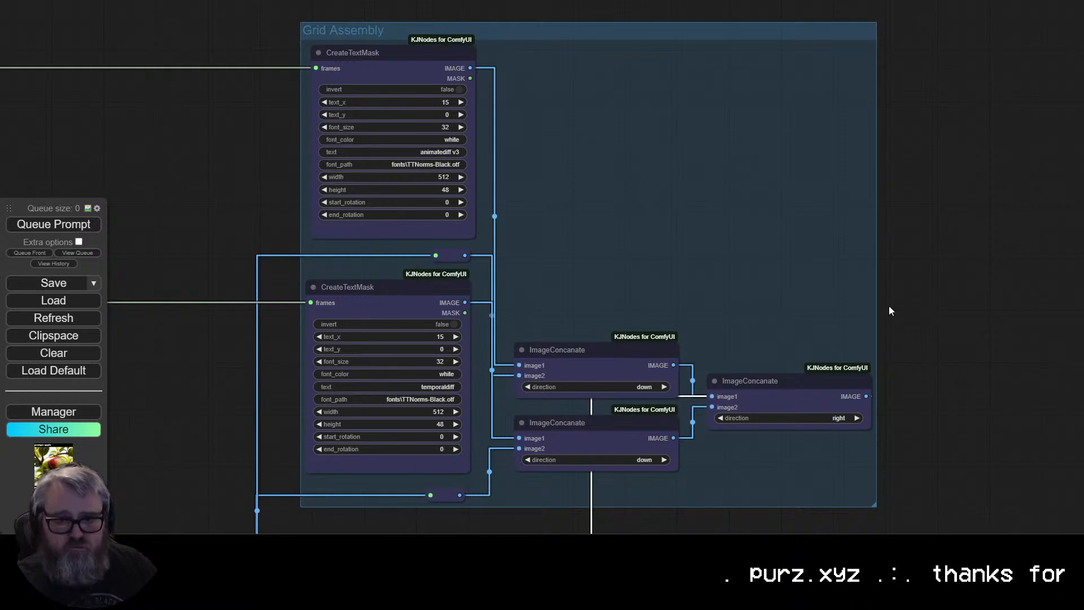
scroll(892, 302, up, 1)
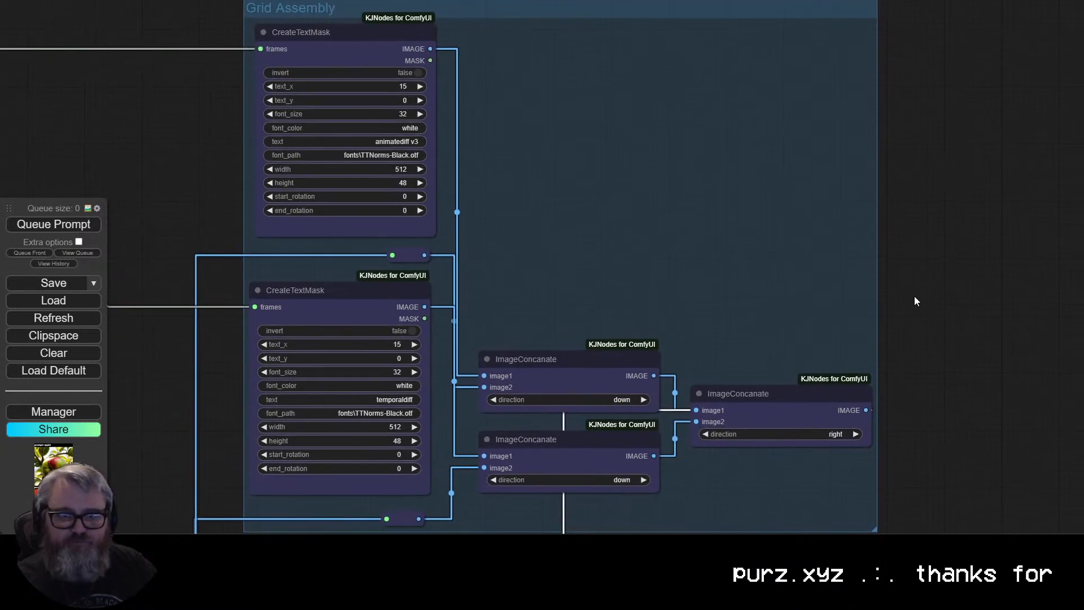
drag(913, 296, 910, 296)
Nudge the final ImageConcanate node closer to the other two and place the grid Video Combine node just right of the Grid Assembly group.
mouse_move(770, 387)
mouse_down()
mouse_move(757, 276)
mouse_move(751, 310)
mouse_move(766, 393)
mouse_up()
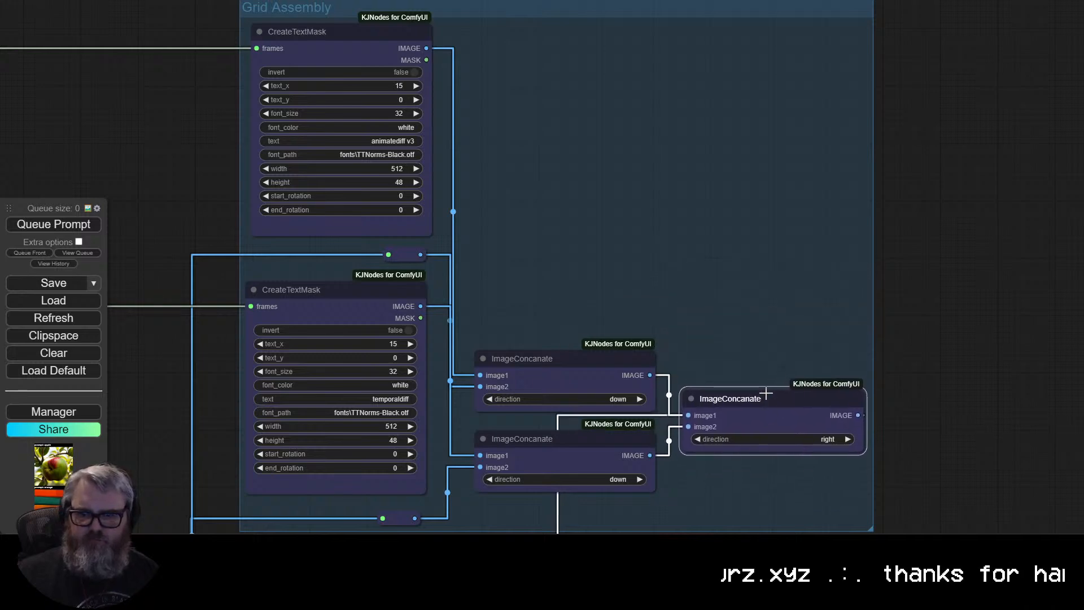
scroll(766, 394, down, 4)
drag(927, 445, 557, 282)
drag(271, 455, 712, 18)
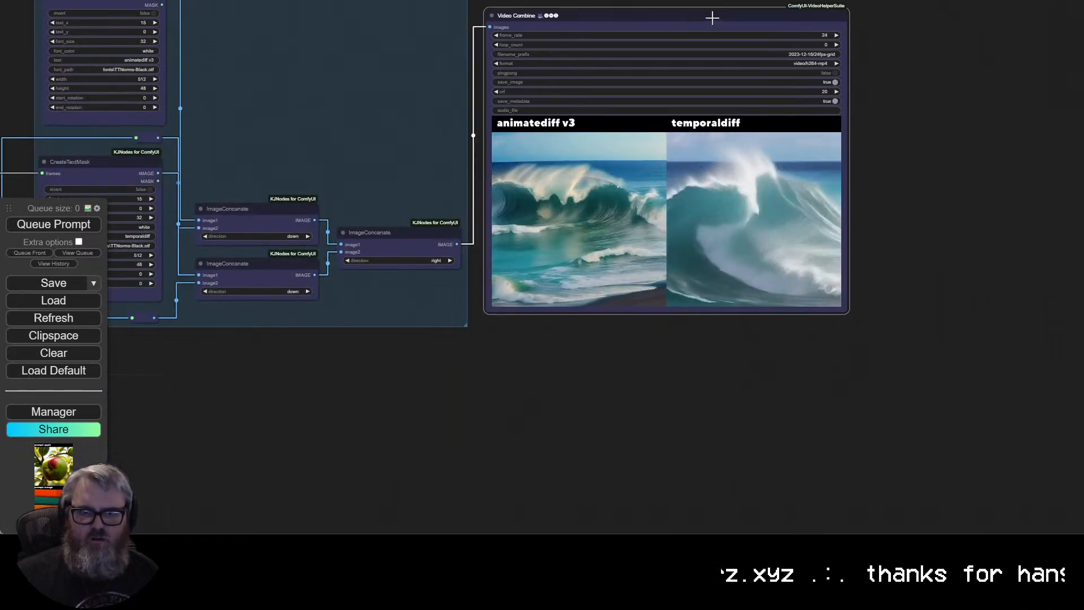
Shrink the grid Video Combine node and move it down level with the lower edge of the Grid Assembly group.
drag(426, 475, 573, 511)
scroll(600, 469, up, 2)
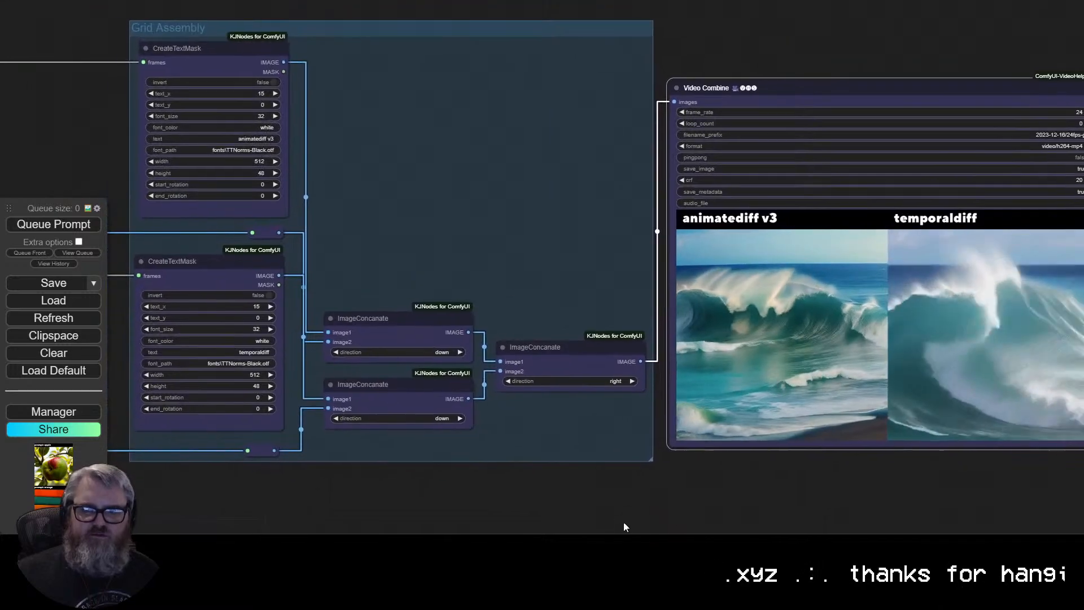
scroll(630, 511, up, 3)
scroll(757, 492, down, 5)
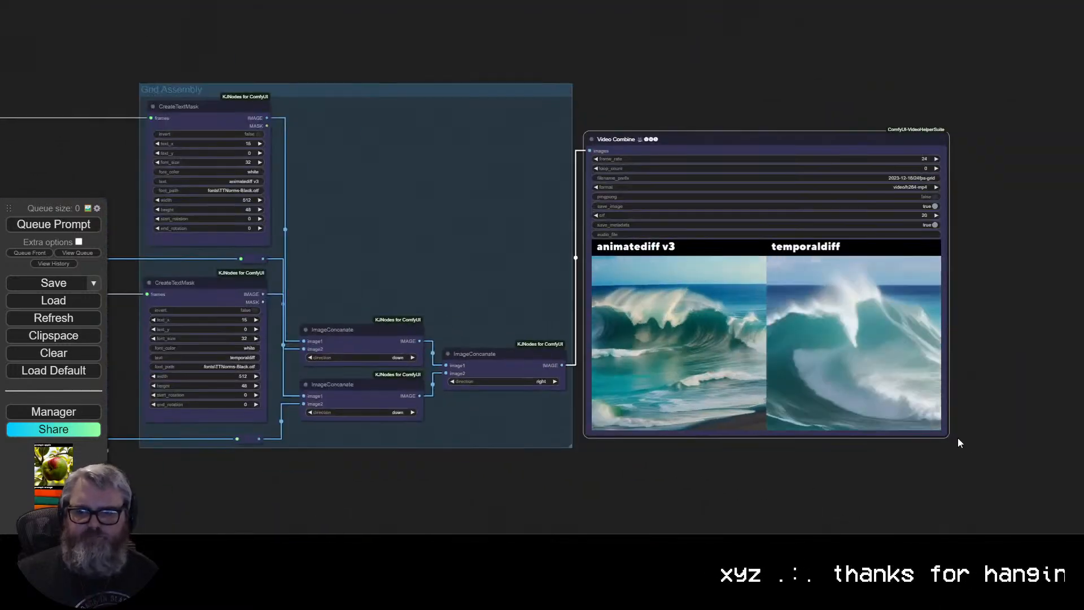
drag(948, 437, 744, 325)
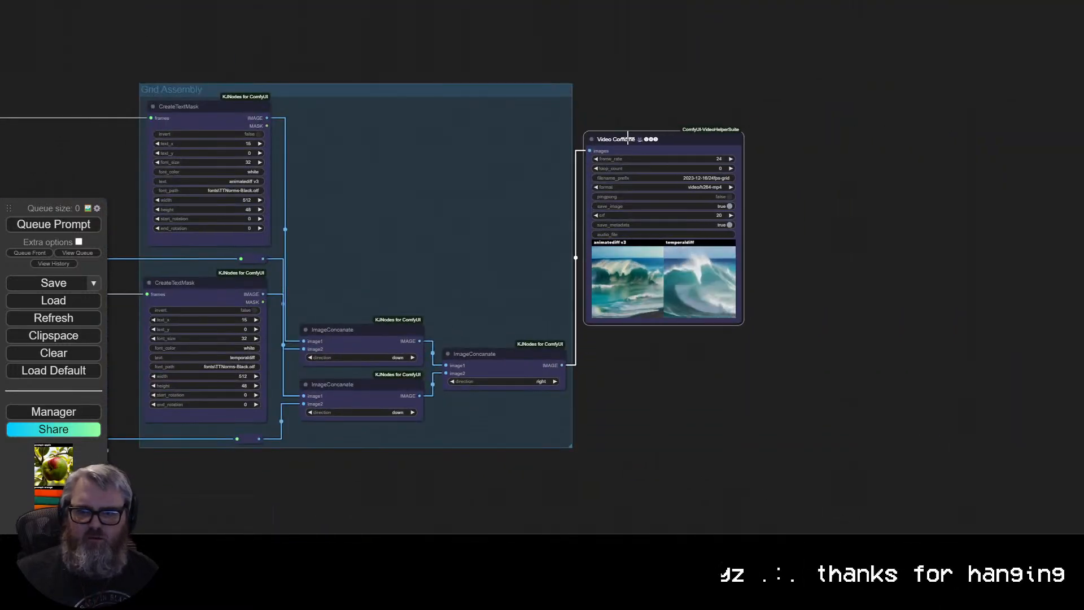
drag(628, 139, 628, 262)
Inspect how the text masks and reroutes feed the two vertical ImageConcanate nodes inside the Grid Assembly group.
scroll(439, 442, up, 5)
drag(411, 465, 582, 522)
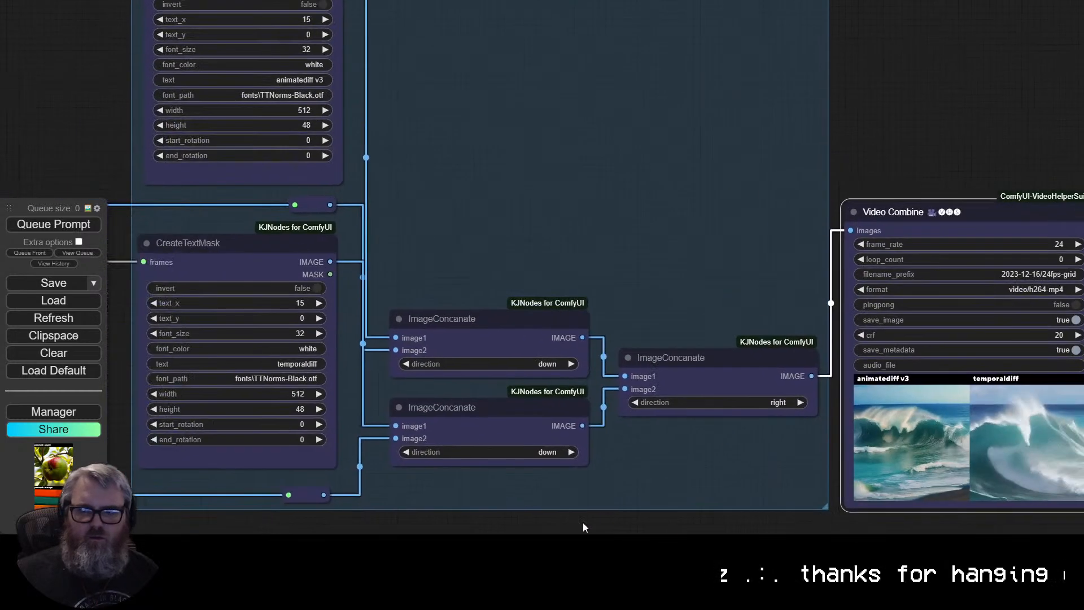
scroll(582, 523, down, 3)
scroll(572, 518, up, 3)
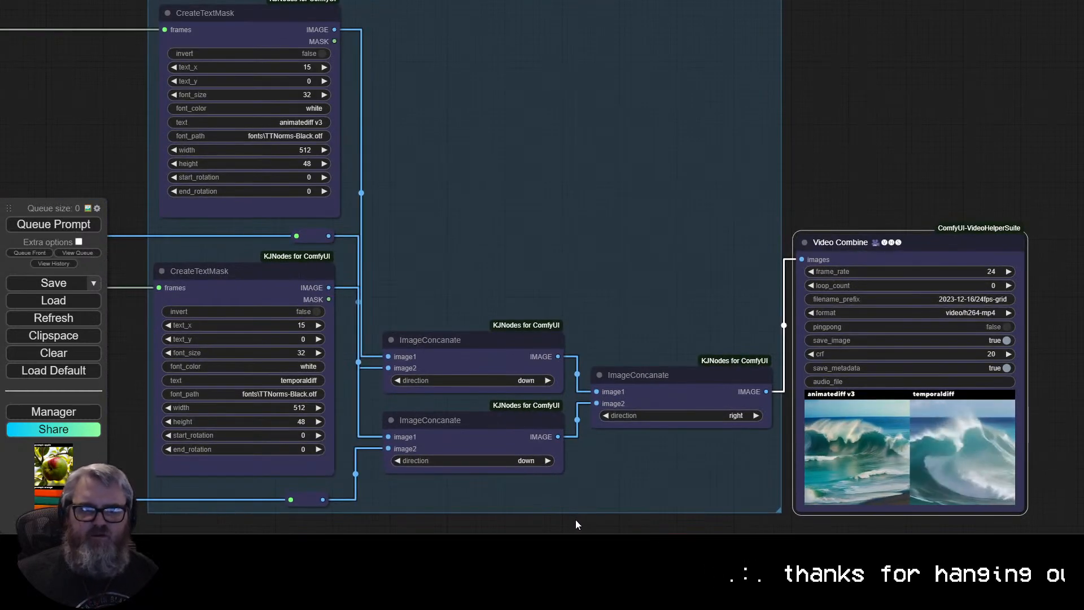
drag(605, 512, 600, 524)
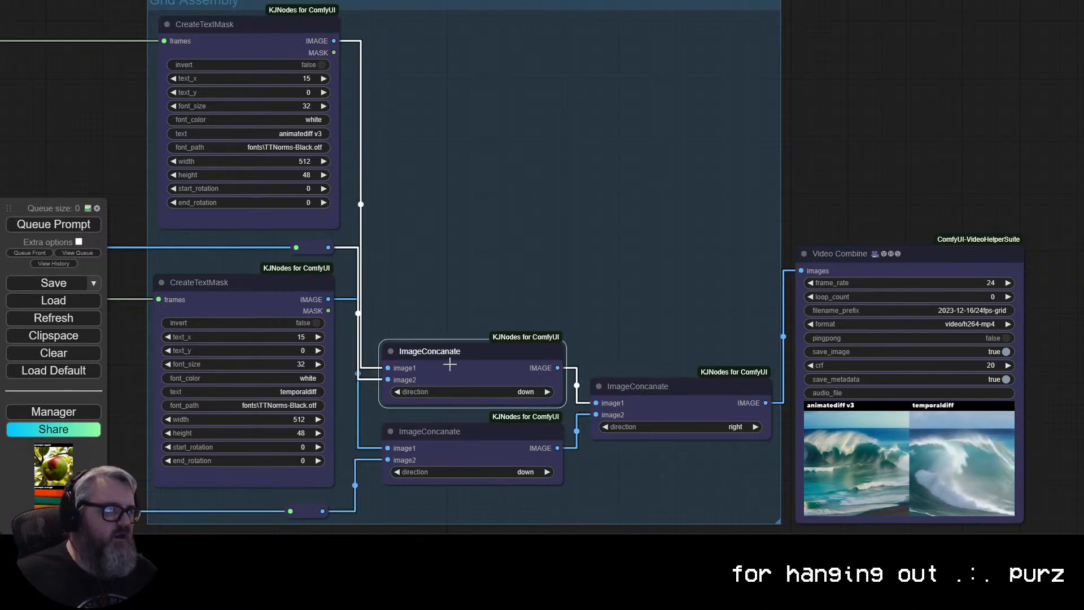
click(462, 440)
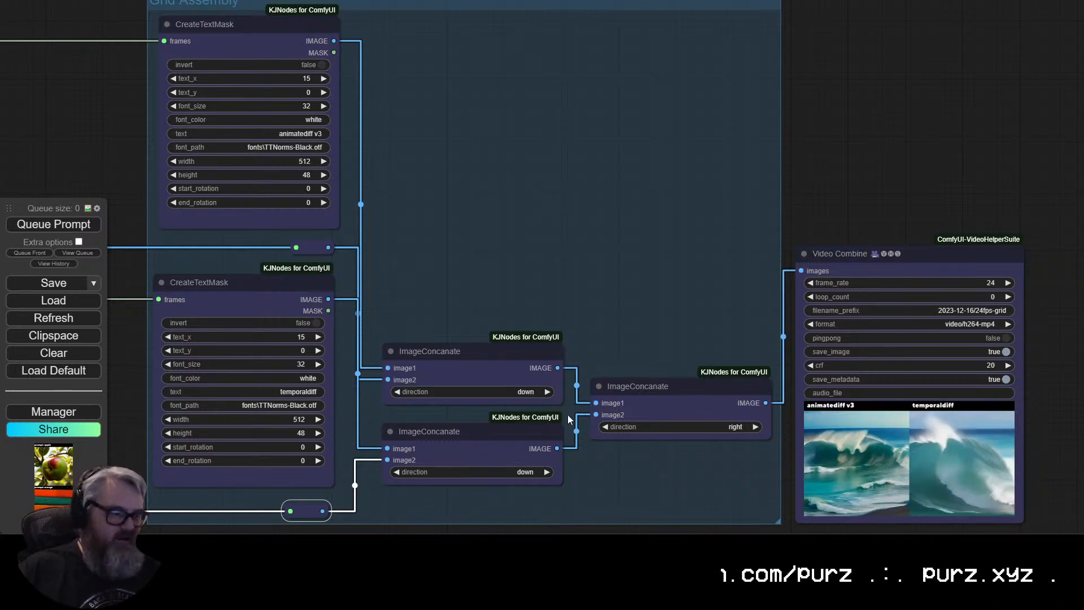
Examine the labelled comparison preview in the grid Video Combine node and the ImageConcanate chain leading into it.
scroll(412, 384, down, 6)
drag(569, 503, 663, 394)
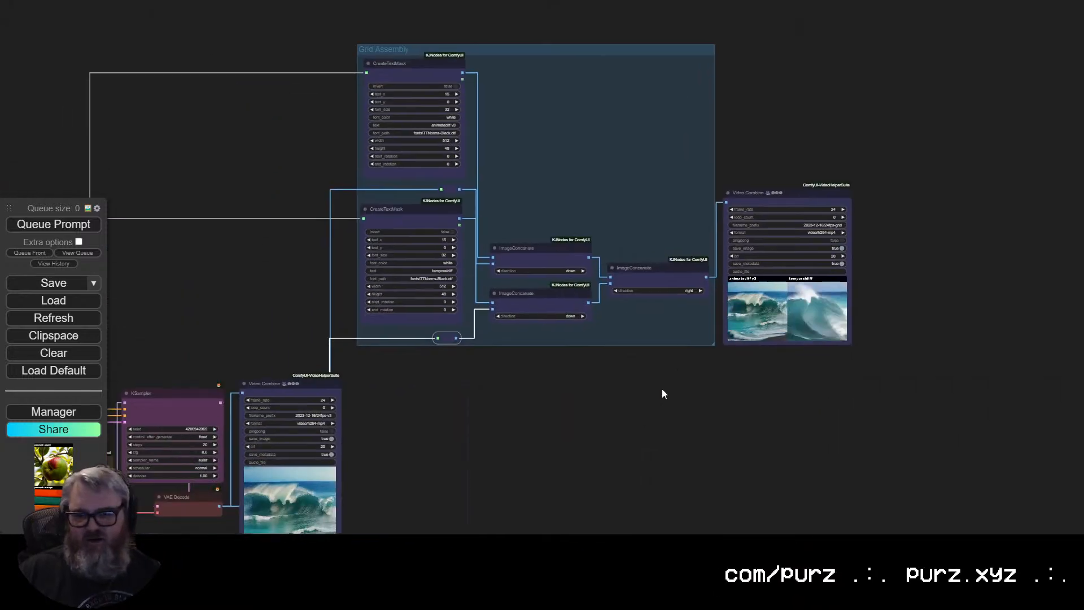
scroll(663, 393, up, 10)
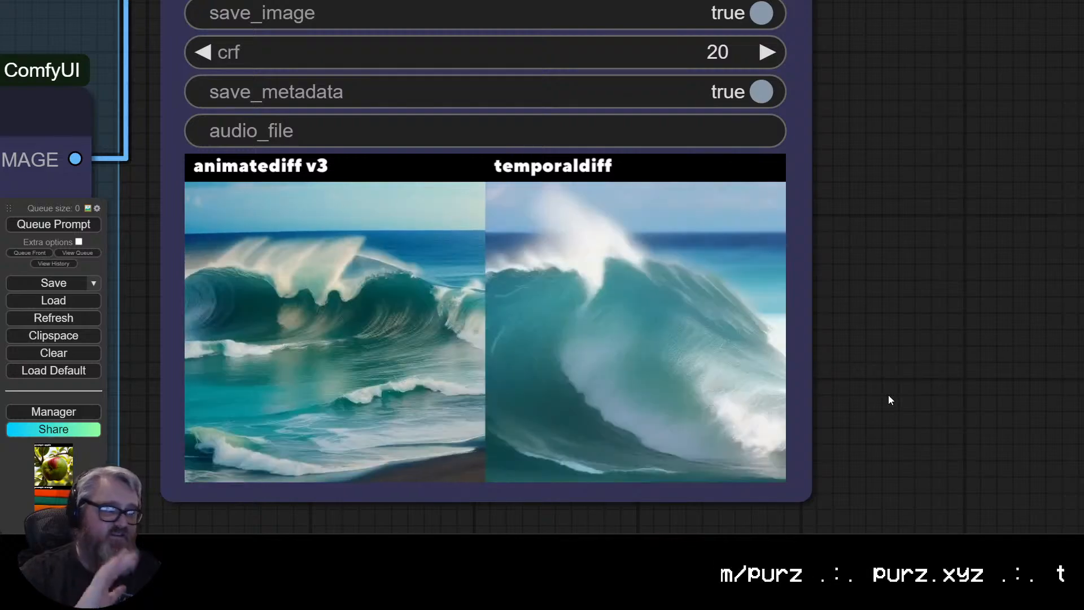
scroll(867, 347, down, 4)
drag(857, 355, 970, 402)
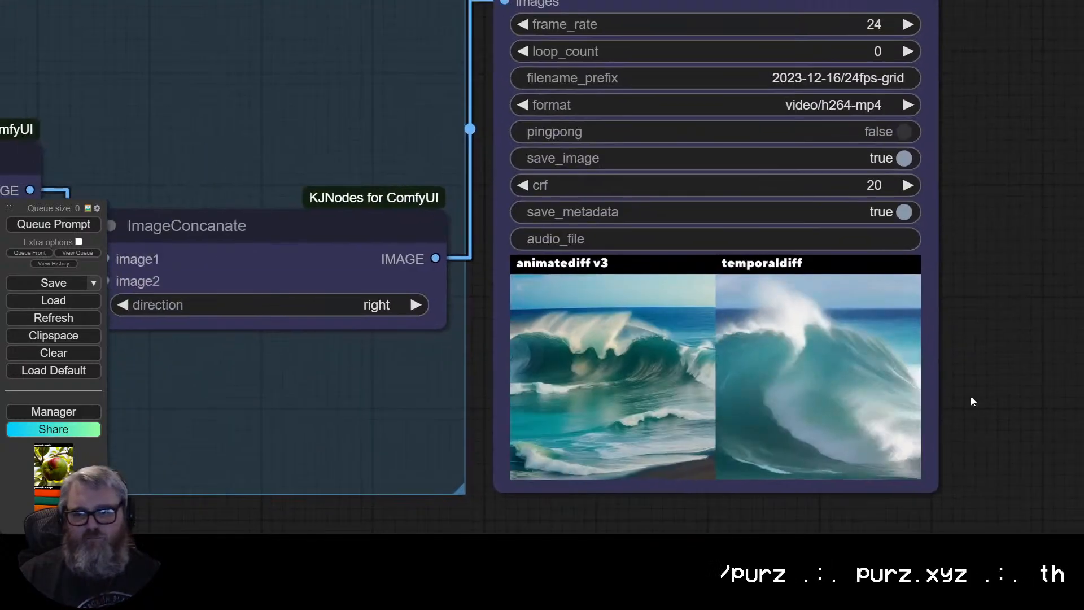
scroll(967, 398, down, 3)
scroll(559, 494, down, 3)
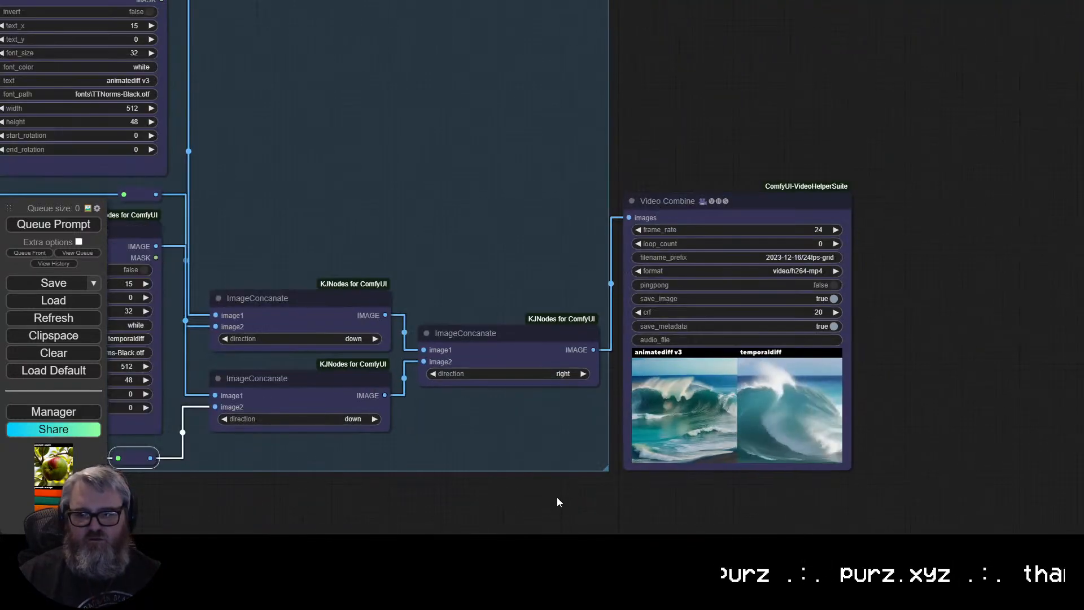
drag(303, 491, 457, 434)
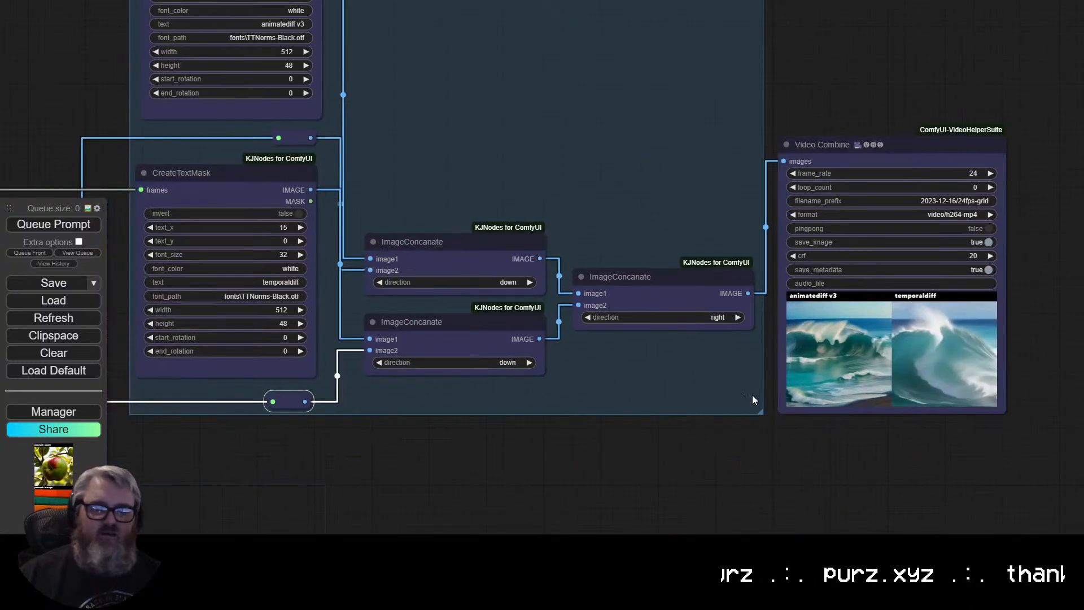
scroll(455, 478, down, 2)
drag(641, 463, 513, 497)
scroll(624, 482, up, 3)
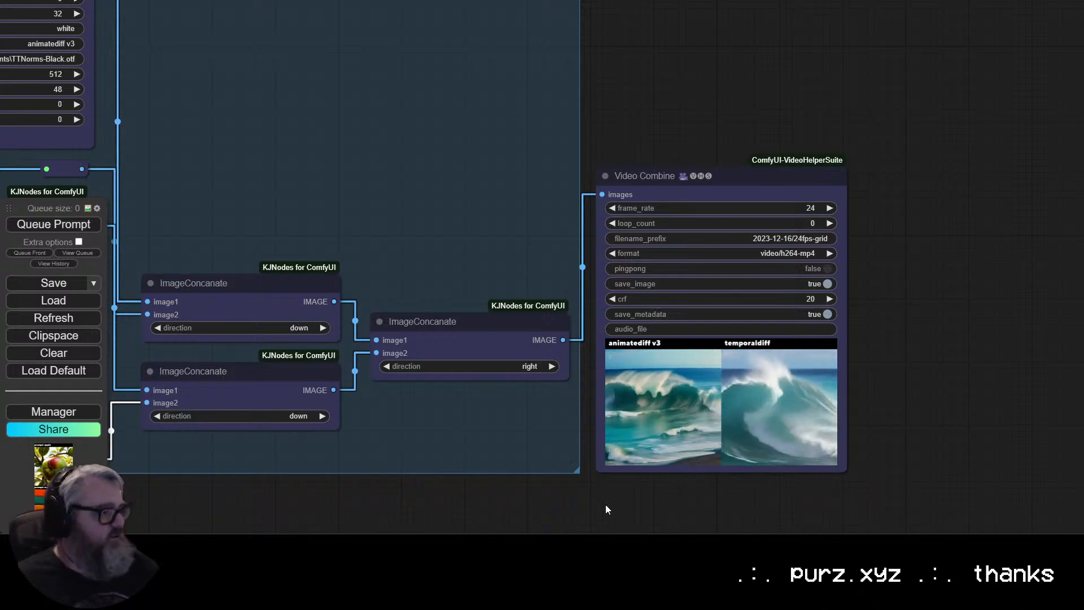
scroll(475, 467, down, 3)
Review the two generation rows, including their AnimateDiff Loader, KSampler and Video Combine settings.
drag(290, 498, 807, 413)
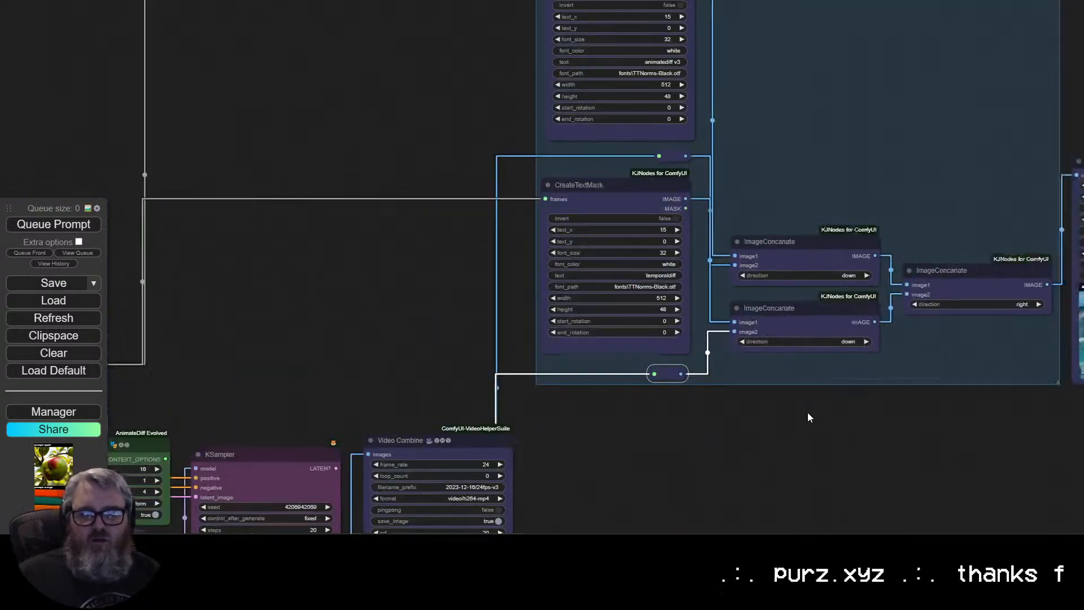
scroll(808, 418, down, 5)
drag(716, 431, 829, 293)
drag(886, 354, 823, 222)
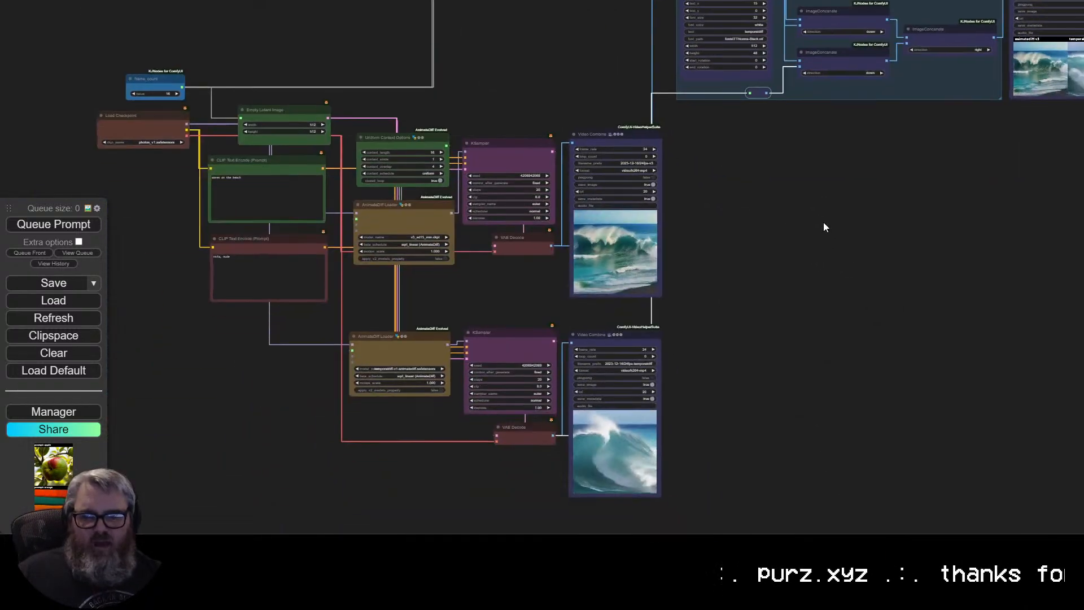
scroll(792, 334, up, 4)
drag(747, 304, 993, 296)
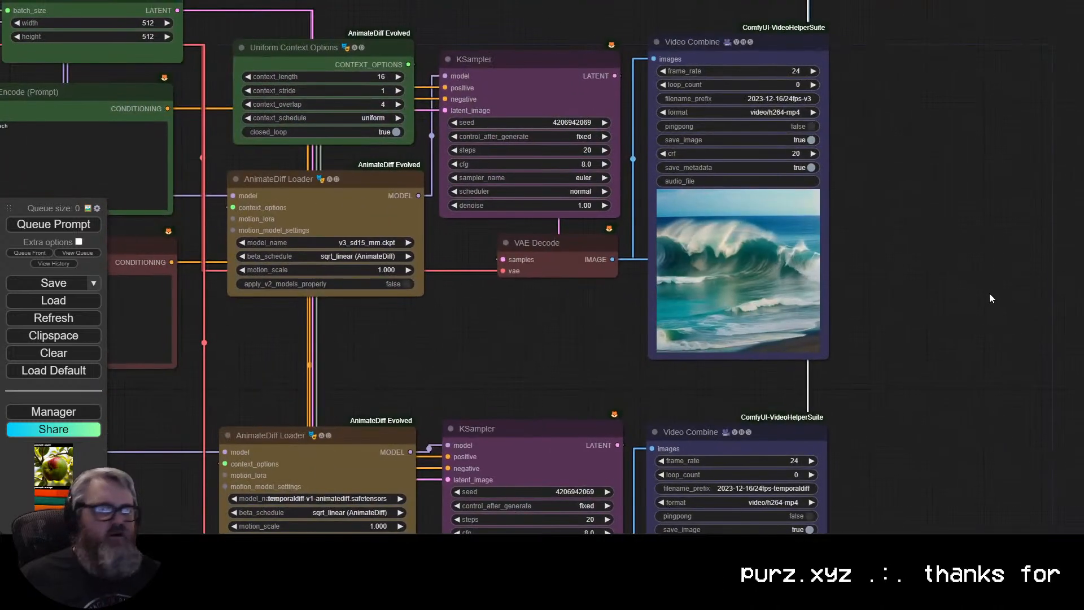
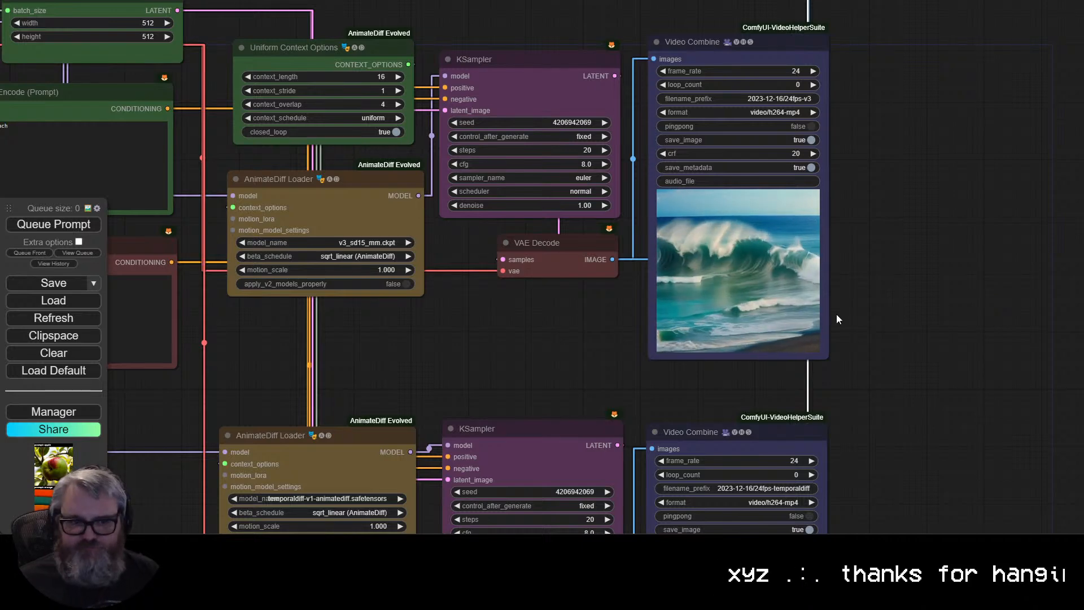
scroll(682, 382, down, 3)
drag(651, 338, 624, 386)
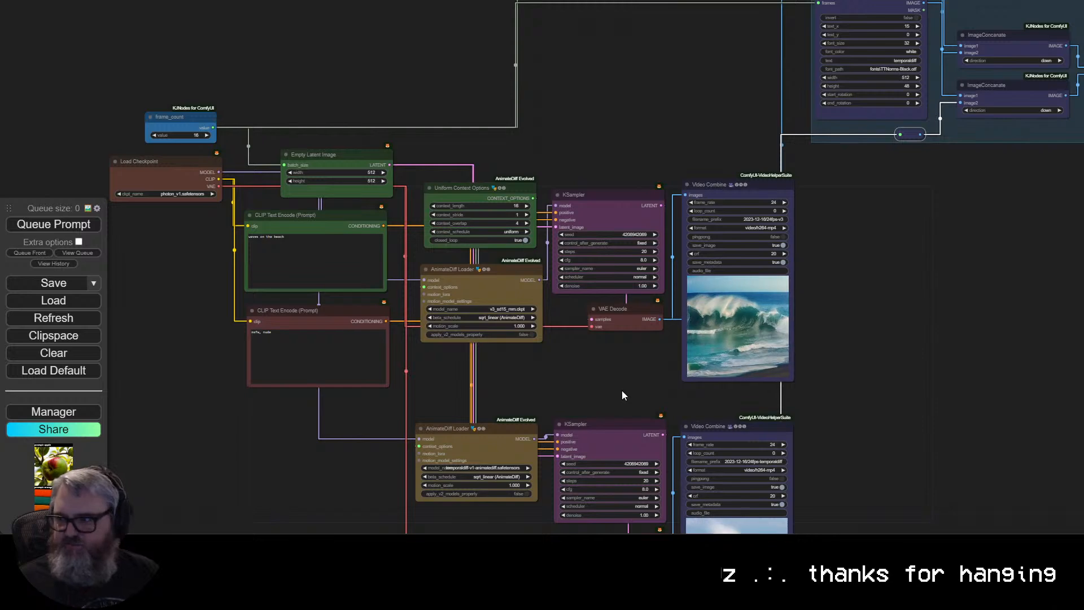
scroll(621, 391, up, 4)
scroll(620, 395, up, 2)
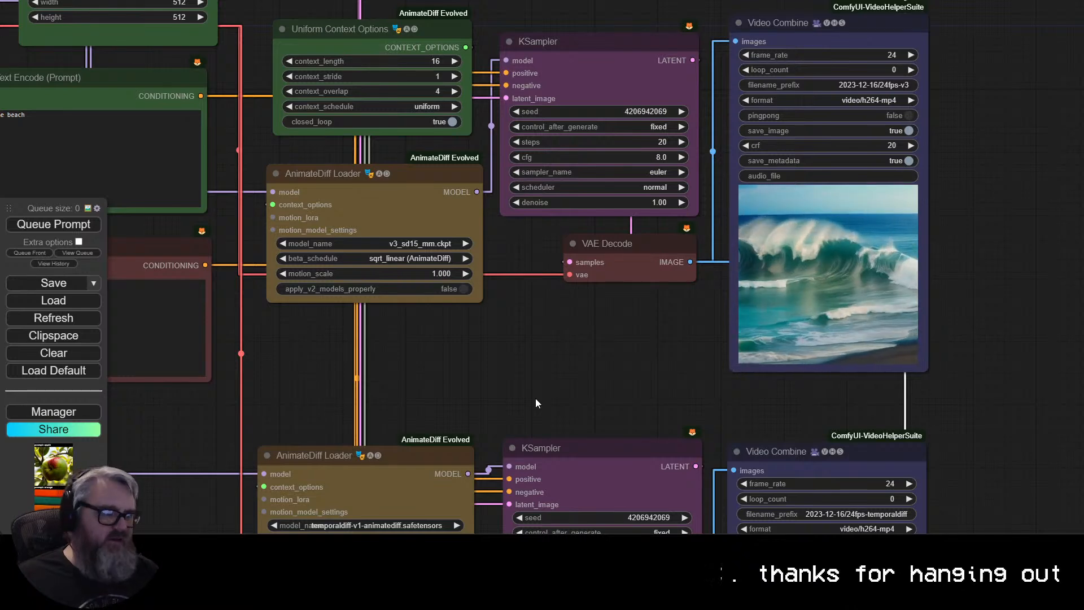
Search the web for "kosinkadink animatediff evolved" and open the Kosinkadink/ComfyUI-AnimateDiff-Evolved GitHub repository.
key(ctrl+t)
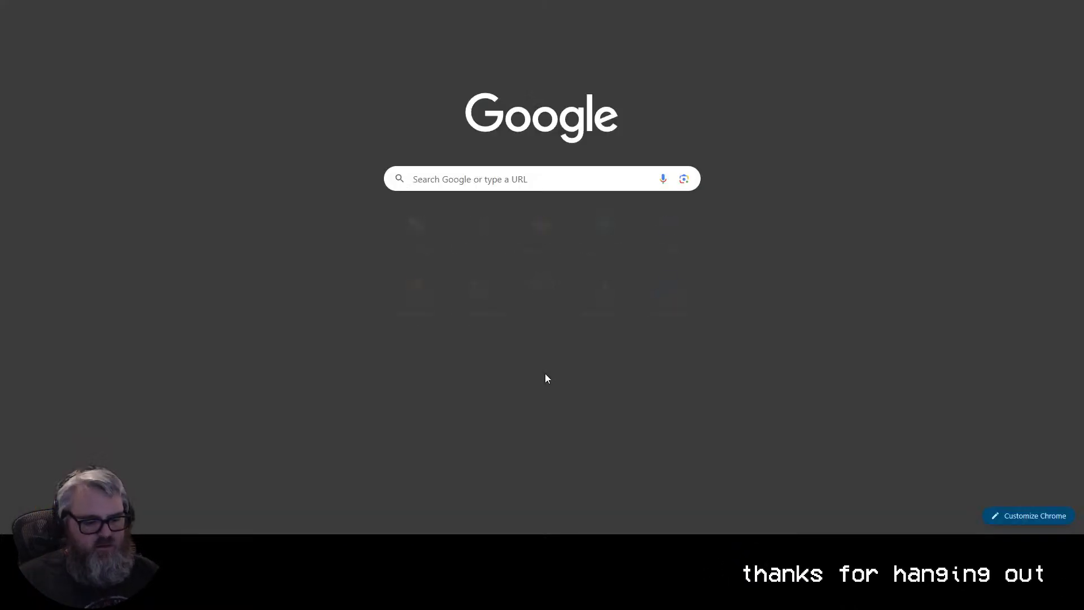
text(kosina)
key(BackSpace)
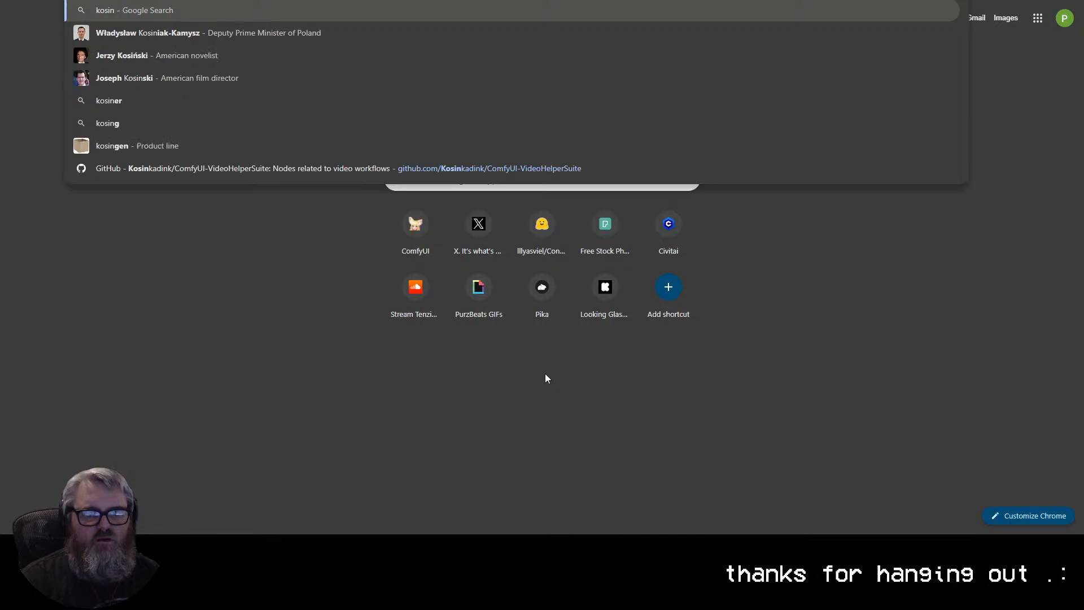
text(kink)
key(BackSpace)
key(BackSpace)
key(BackSpace)
key(BackSpace)
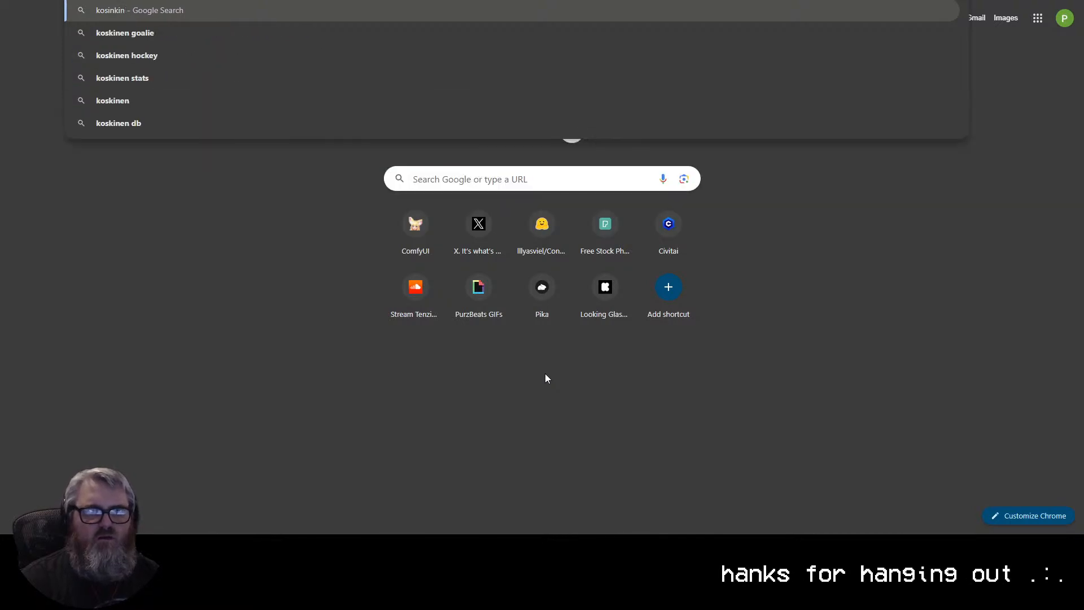
text(kadink)
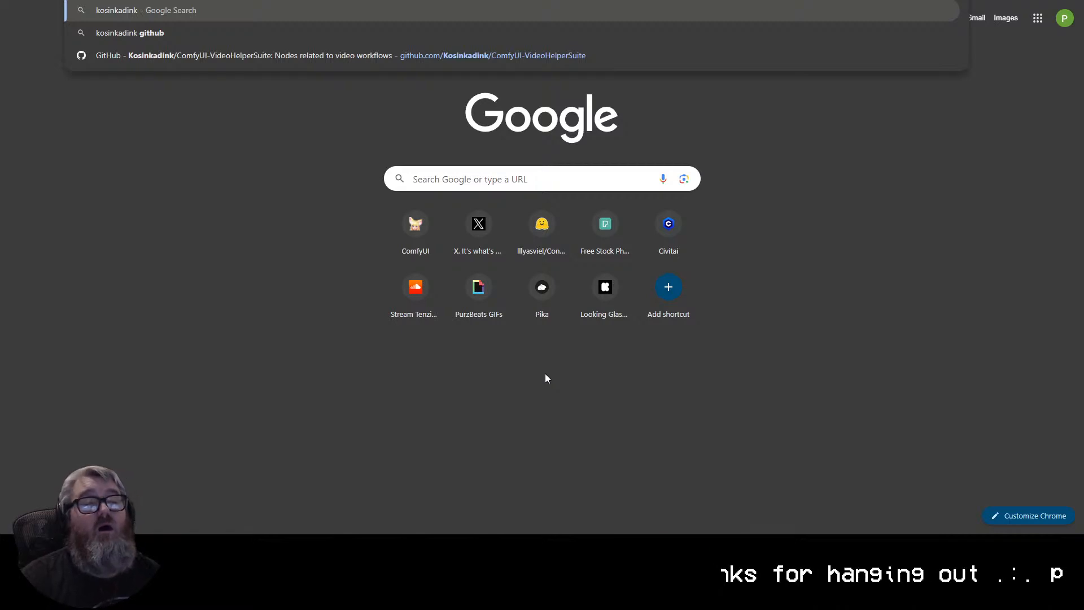
text( animatediff)
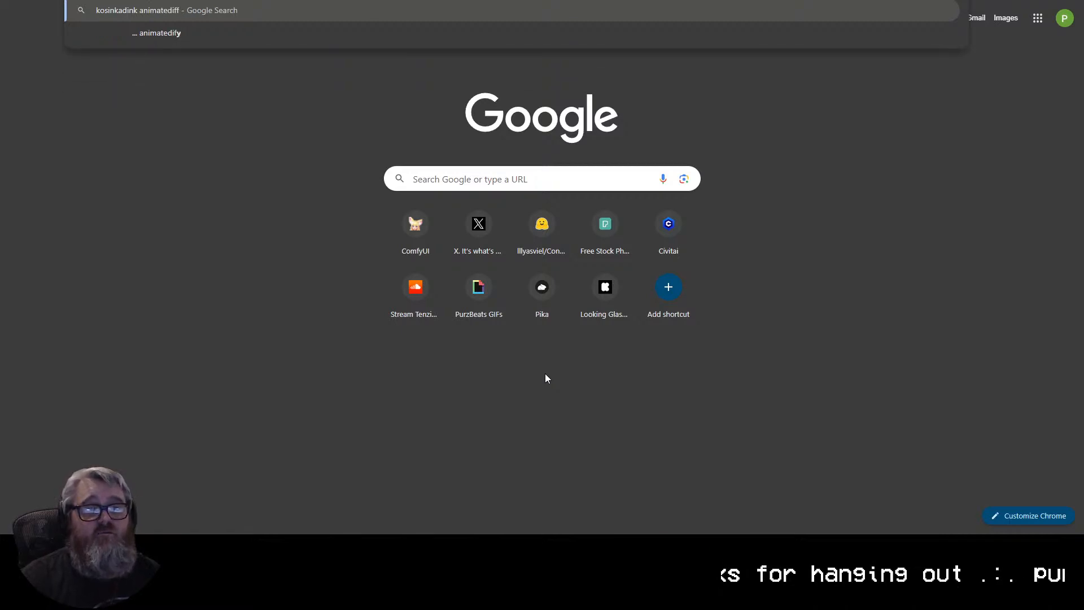
text( evolved)
key(Return)
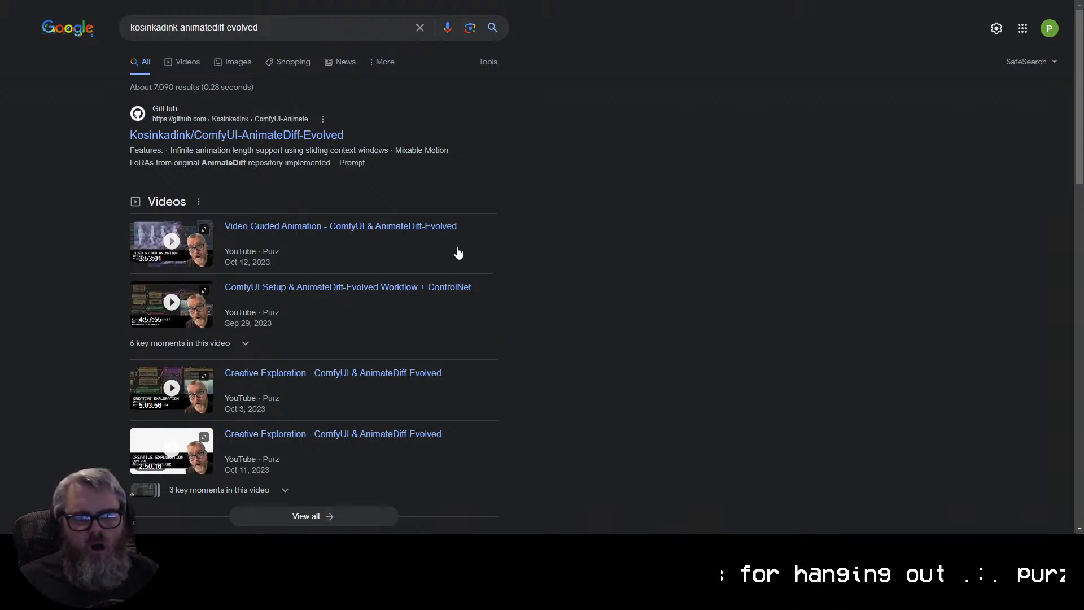
click(289, 135)
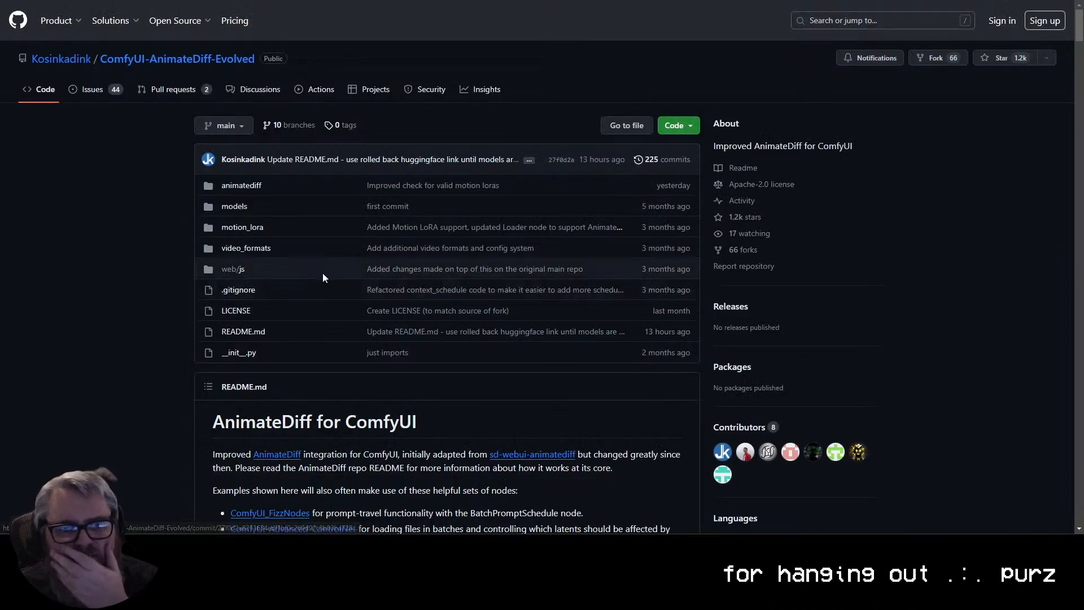
Read through the repository README, covering the AnimateDiff Loader, motion LoRA, motion model settings and sample workflow sections.
scroll(317, 306, down, 10)
scroll(310, 314, down, 15)
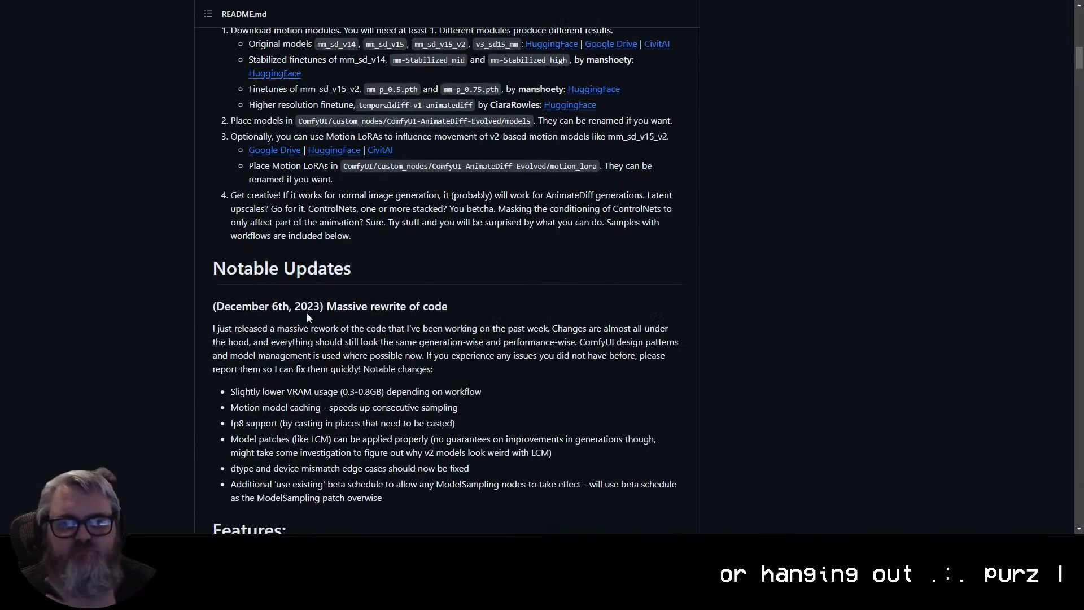
scroll(306, 319, down, 8)
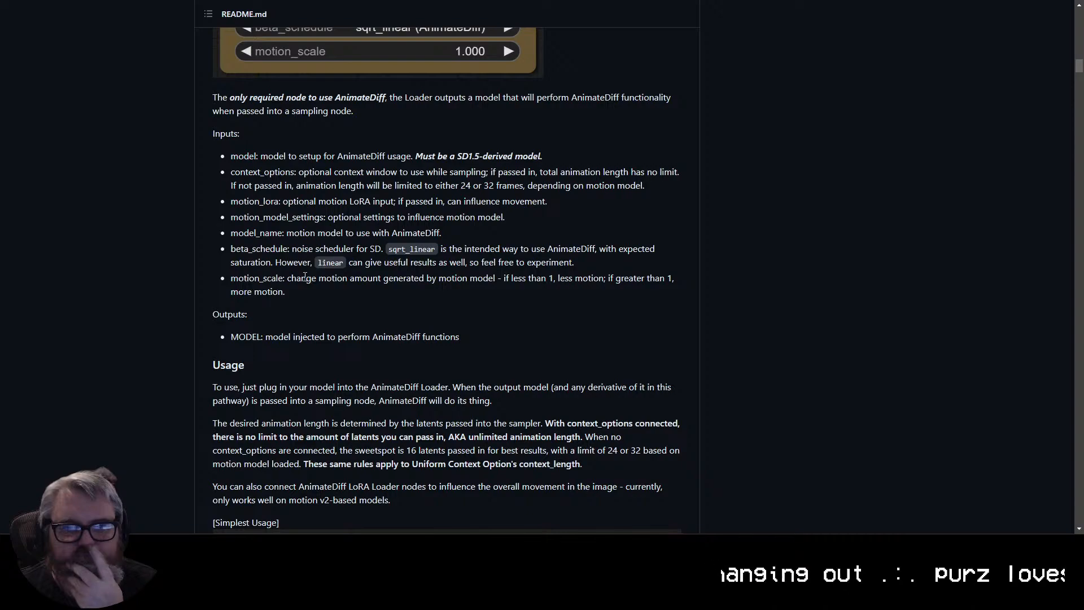
scroll(305, 277, down, 12)
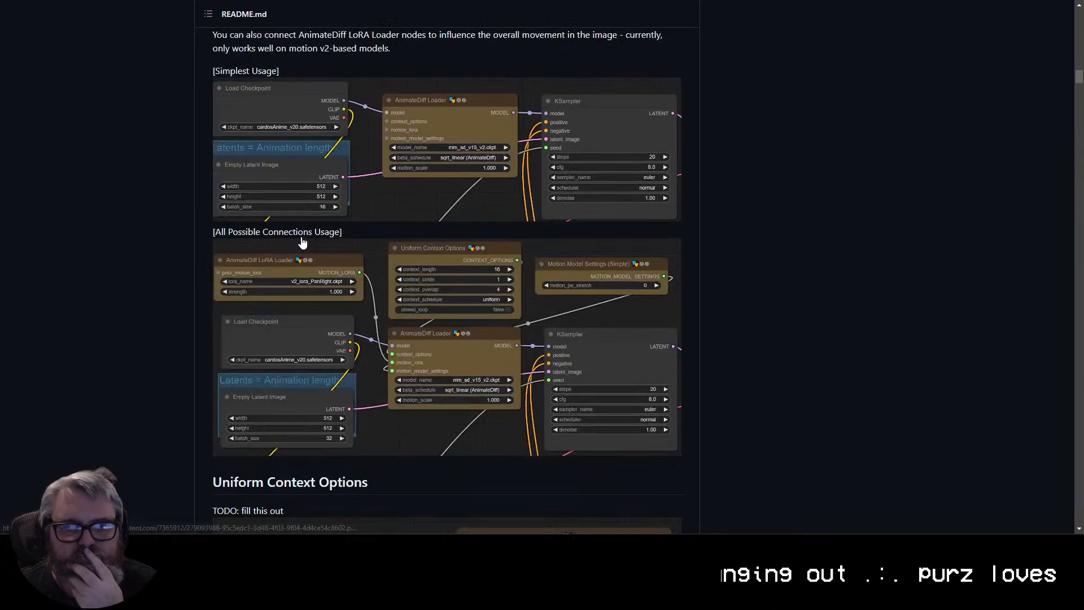
scroll(303, 241, down, 9)
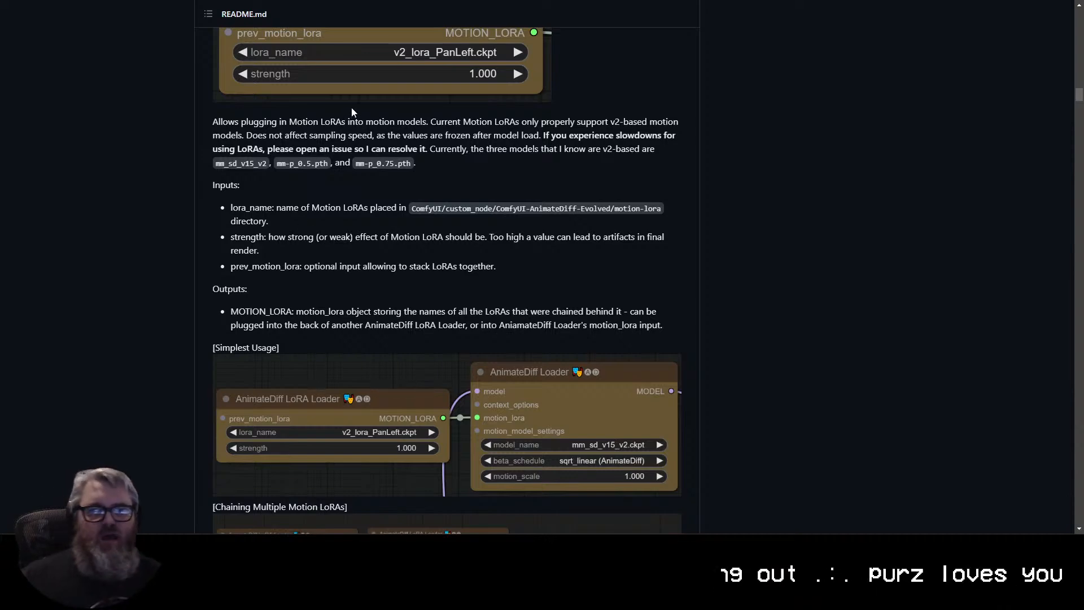
scroll(441, 210, down, 4)
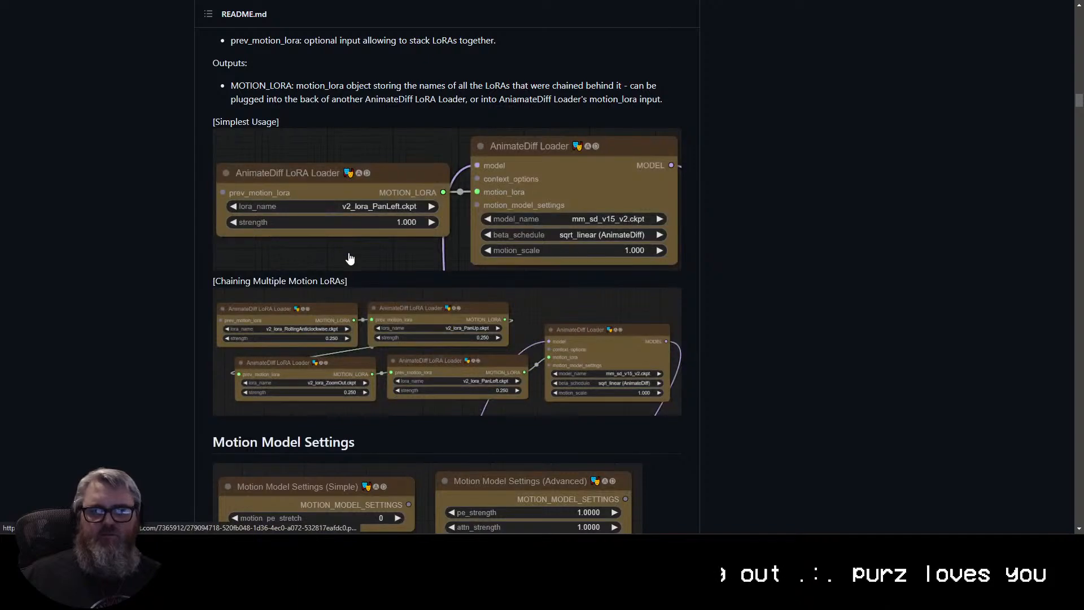
scroll(423, 260, down, 3)
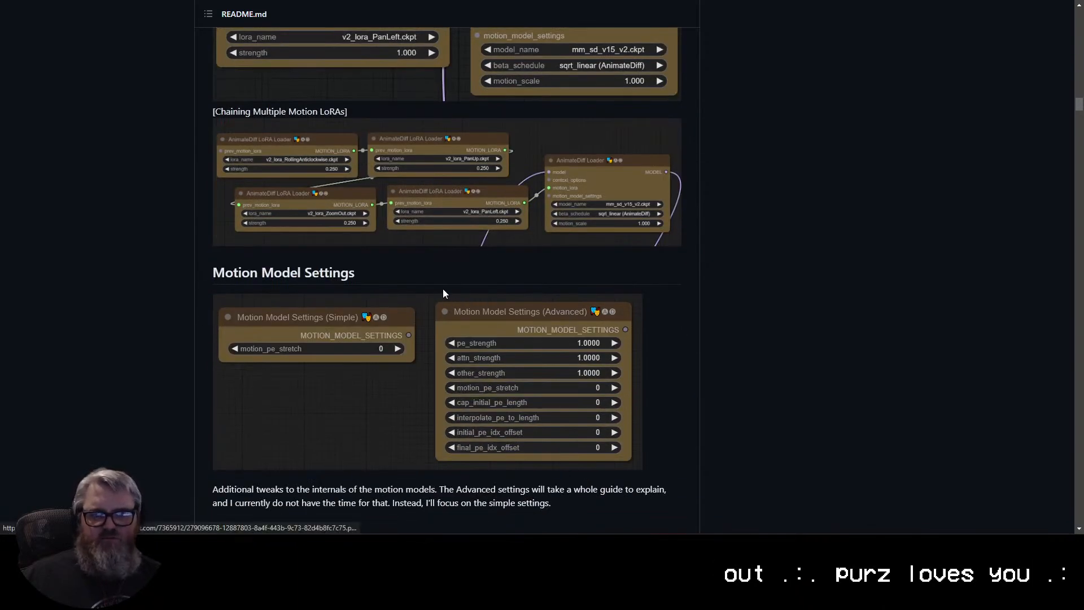
scroll(430, 275, down, 4)
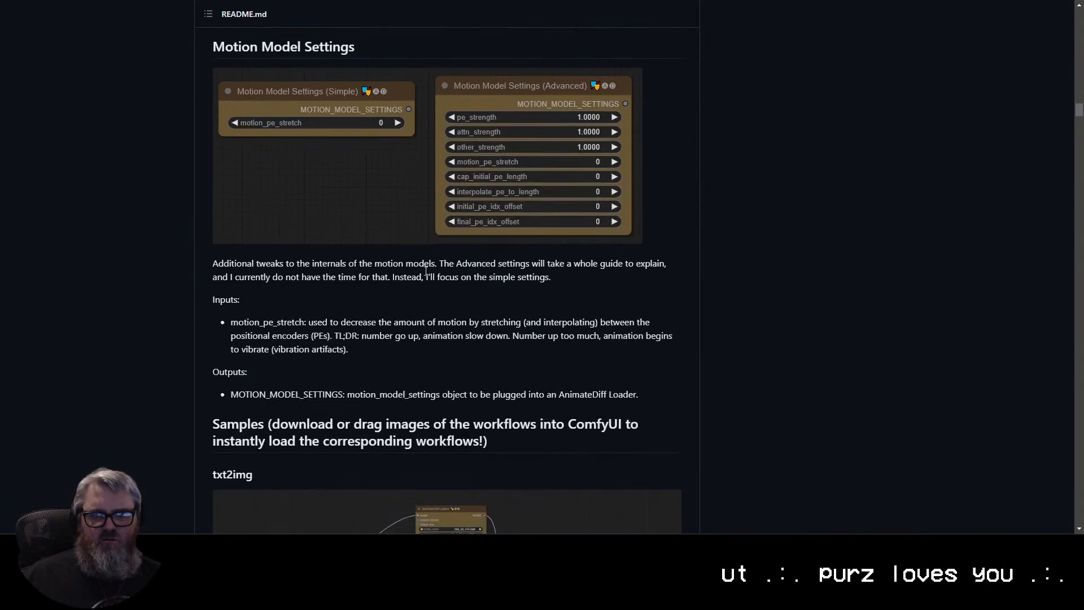
scroll(411, 259, down, 13)
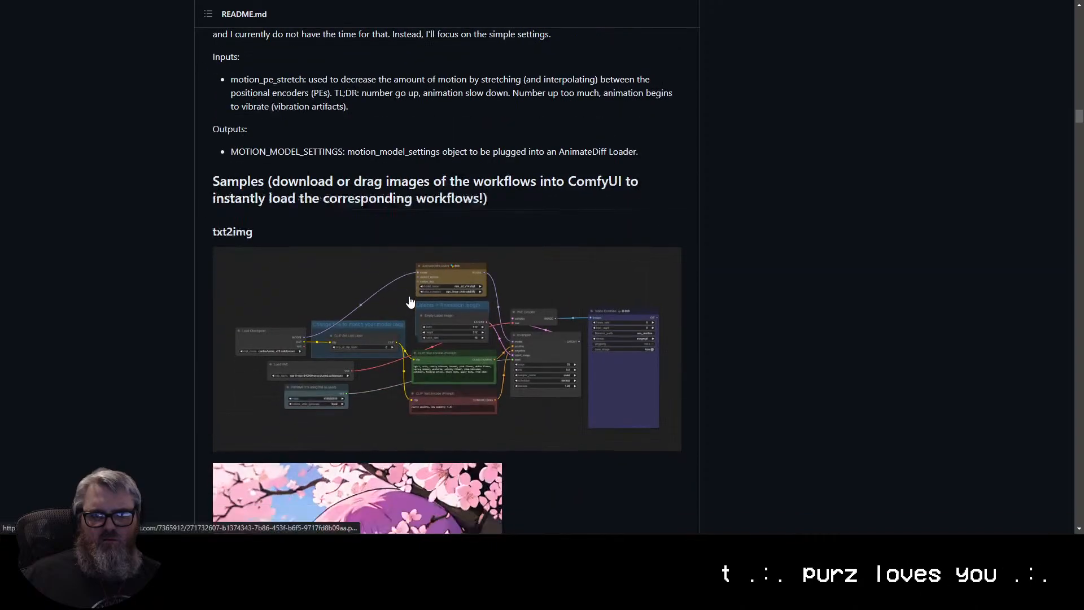
scroll(335, 376, up, 20)
scroll(335, 375, up, 20)
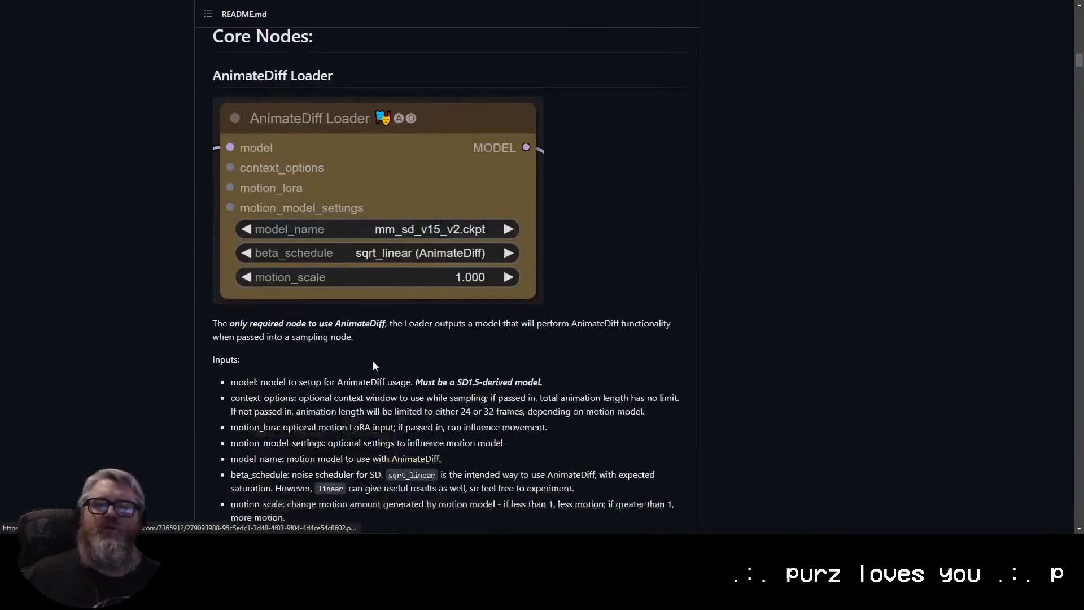
scroll(382, 347, up, 8)
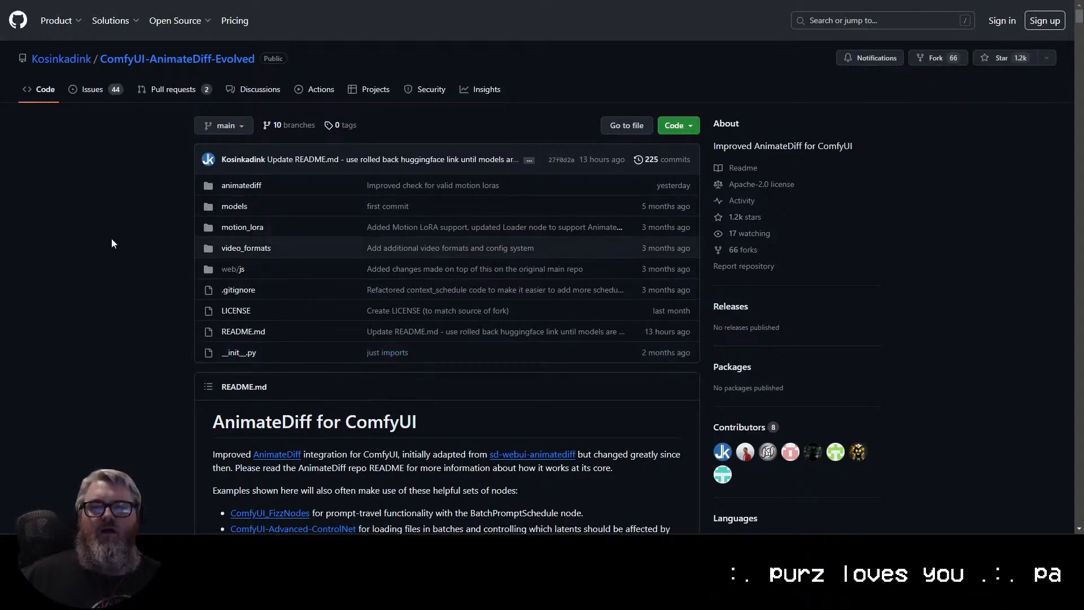
Switch back to ComfyUI and move the Grid Assembly group and its grid Video Combine node up, away from the generation rows.
key(ctrl+Tab)
scroll(452, 388, down, 5)
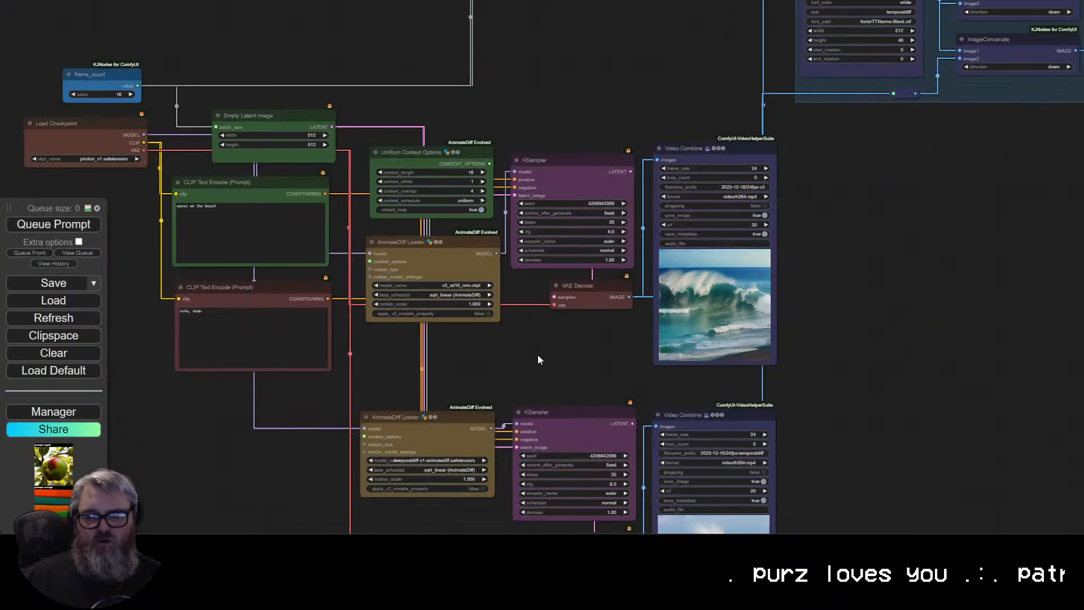
drag(537, 354, 423, 339)
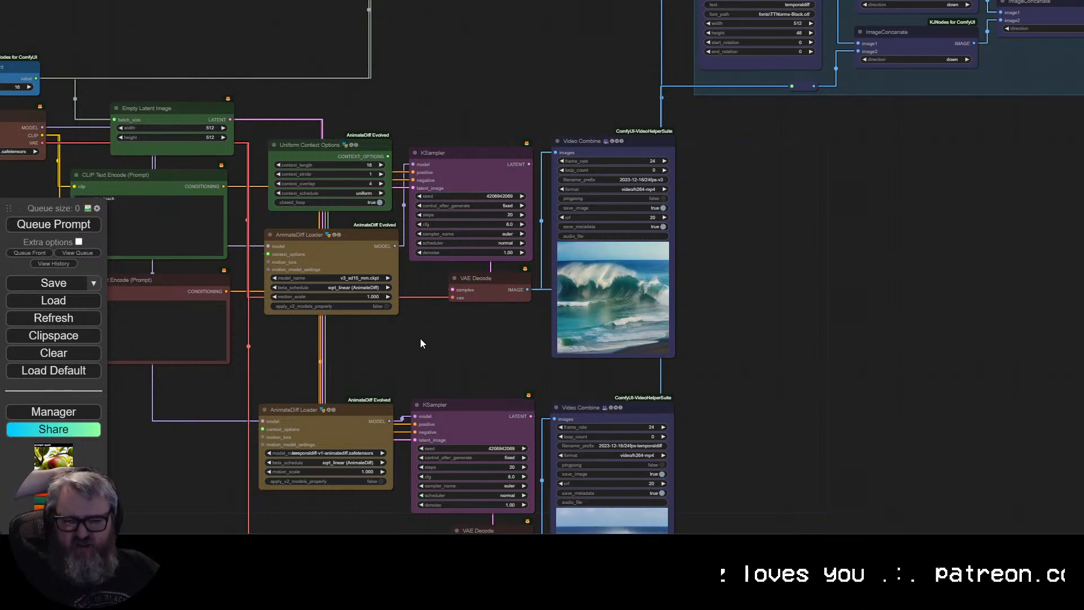
drag(420, 338, 484, 387)
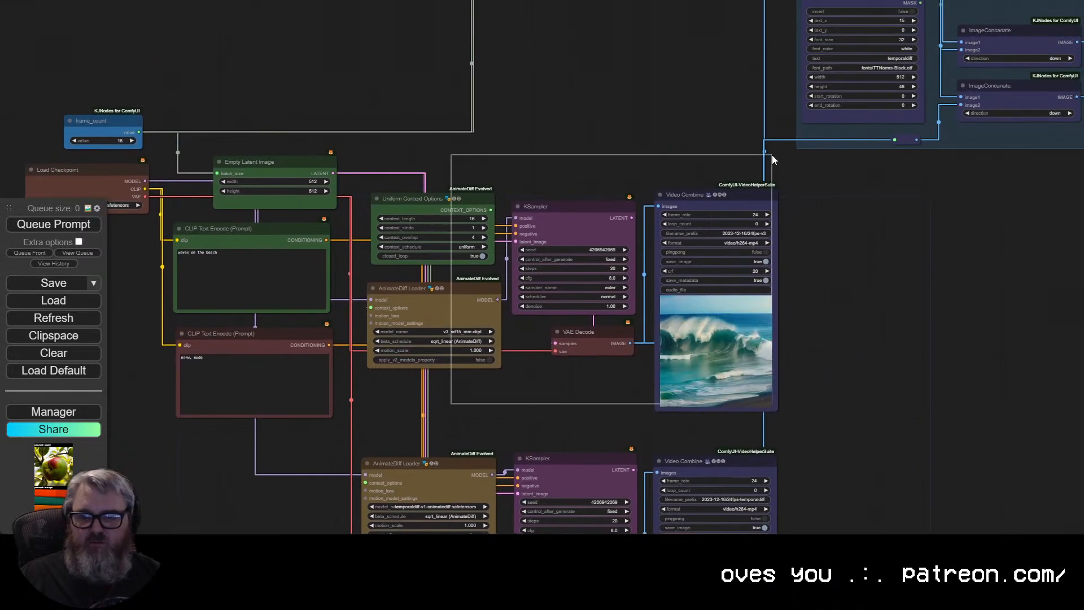
scroll(887, 210, up, 1)
drag(887, 210, 372, 544)
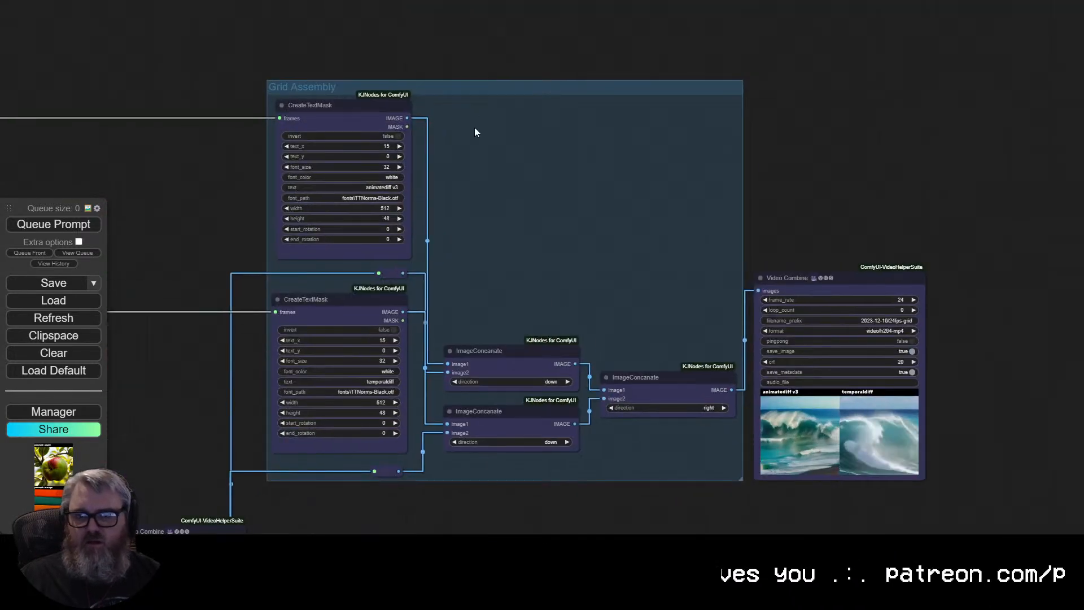
drag(467, 76, 421, 3)
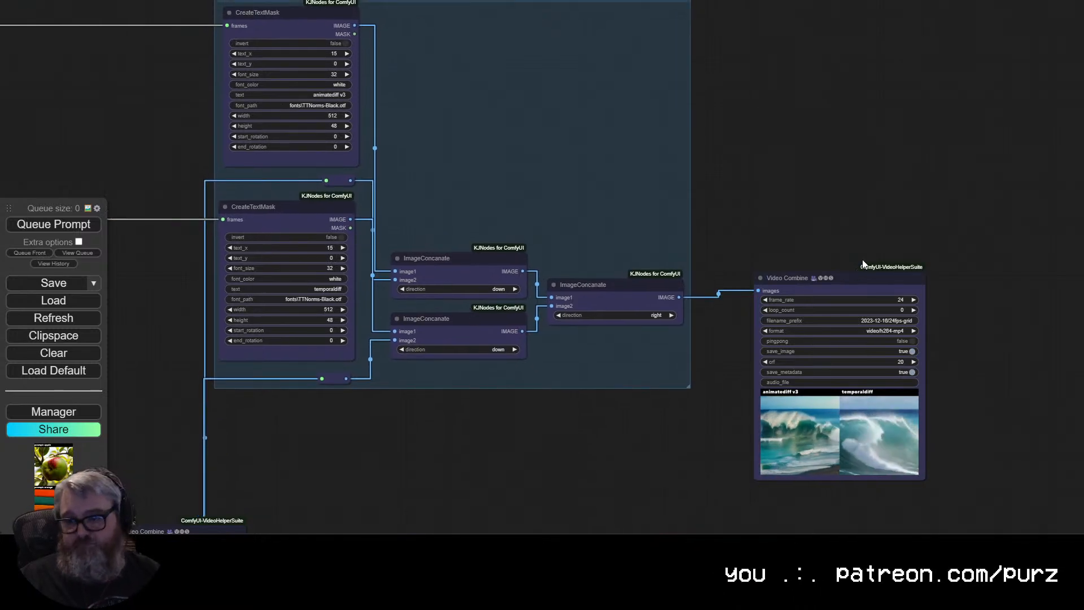
drag(858, 276, 826, 81)
Reduce the workflow to one AnimateDiff Loader in the upper row using v3_sd15_mm.ckpt, and connect its model output to both KSamplers.
drag(473, 500, 784, 167)
scroll(770, 213, down, 4)
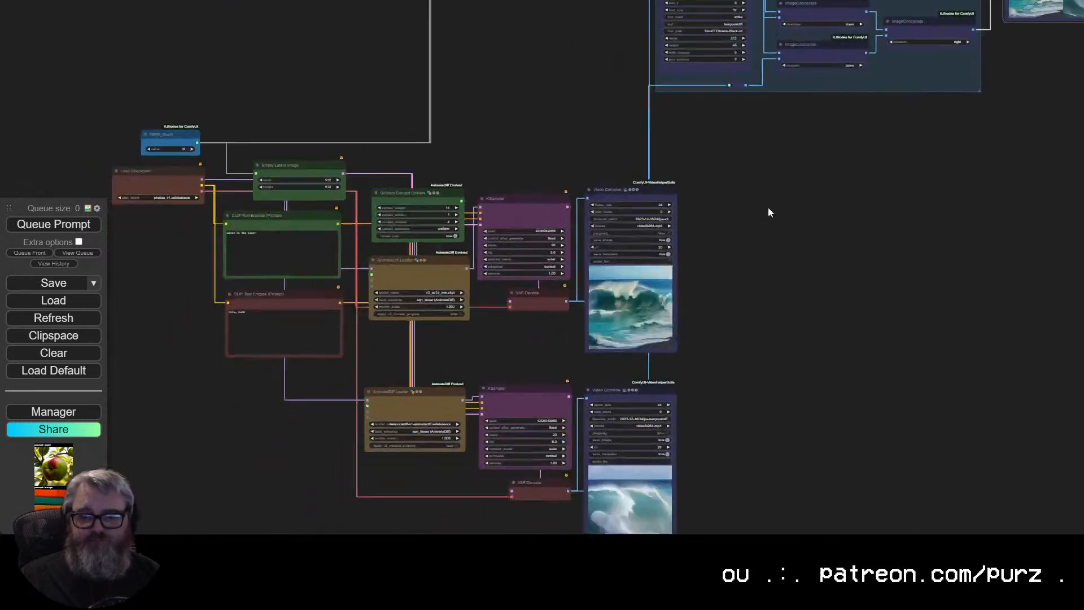
drag(769, 213, 841, 162)
scroll(782, 217, up, 4)
drag(844, 225, 879, 249)
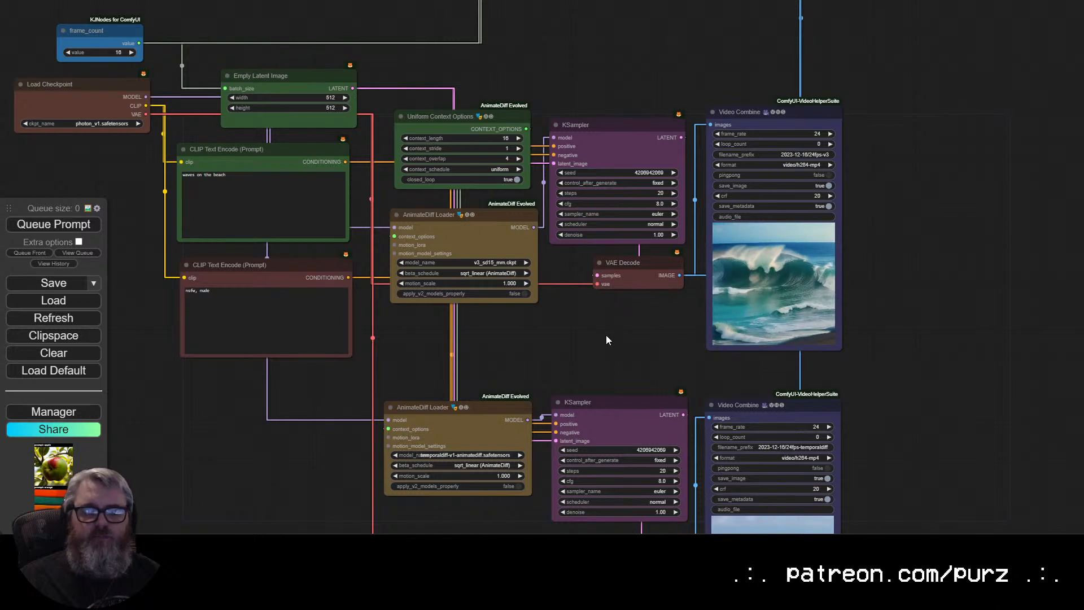
click(440, 409)
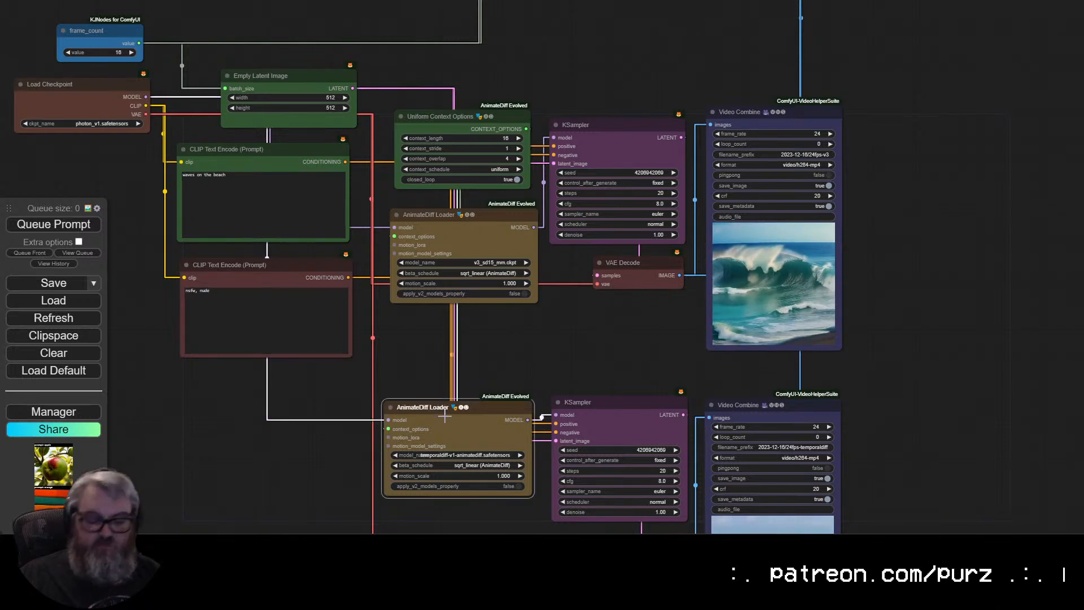
drag(446, 404, 446, 213)
drag(526, 229, 553, 414)
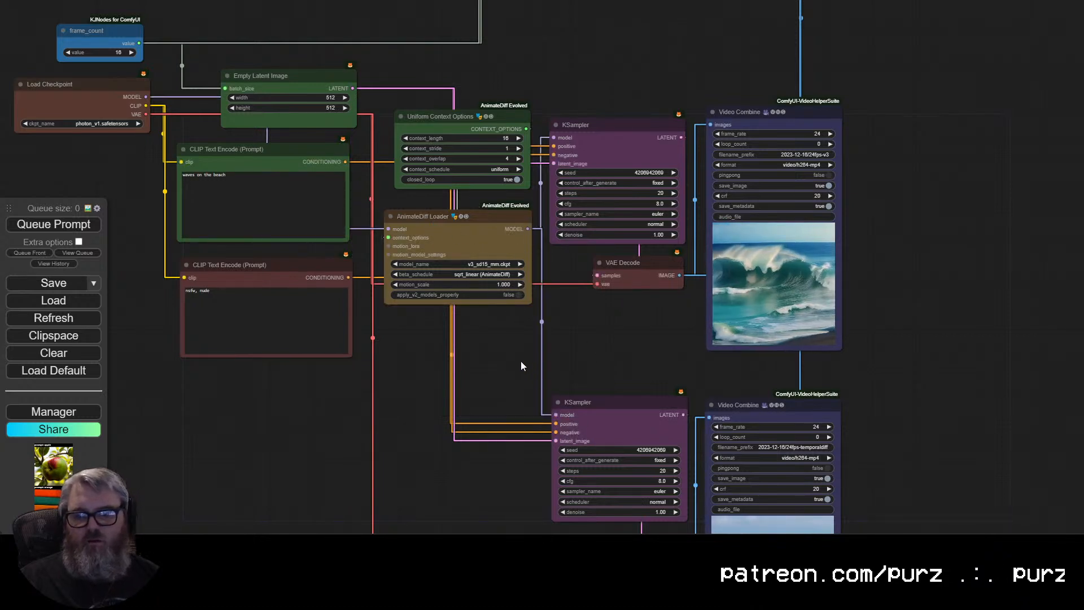
Move the frame_count, Load Checkpoint, Empty Latent Image and both prompt nodes together to the left, away from the AnimateDiff Loader.
drag(520, 361, 605, 406)
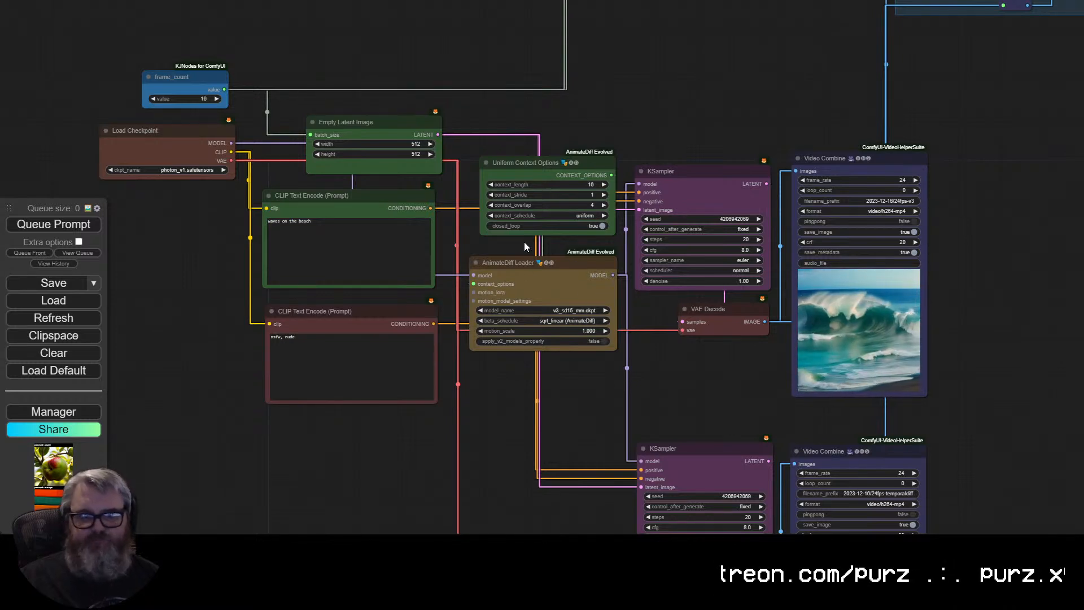
drag(584, 386, 367, 425)
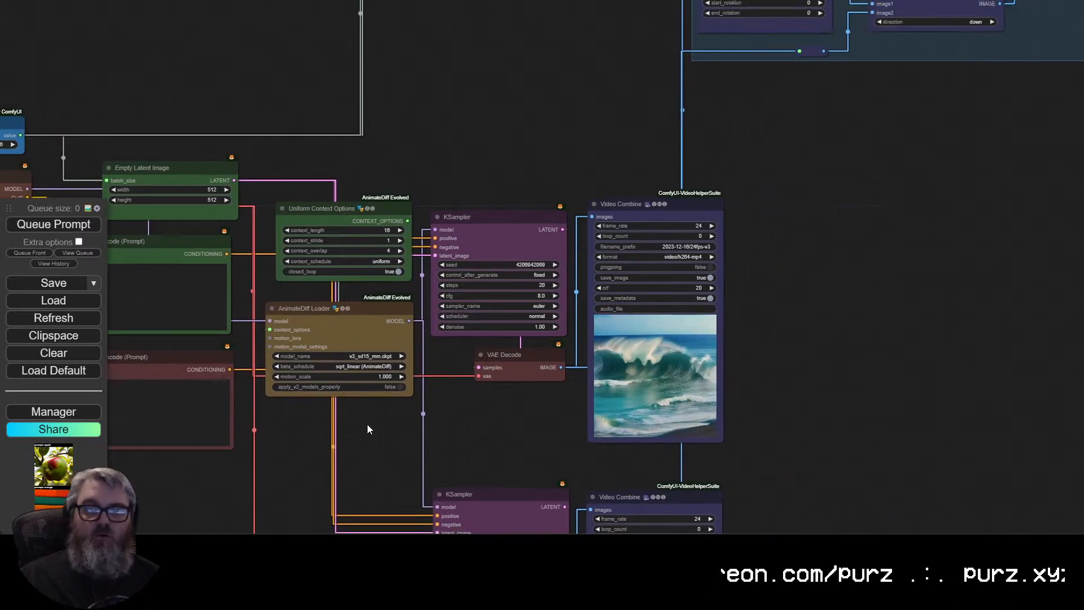
drag(476, 427, 493, 253)
drag(311, 348, 554, 365)
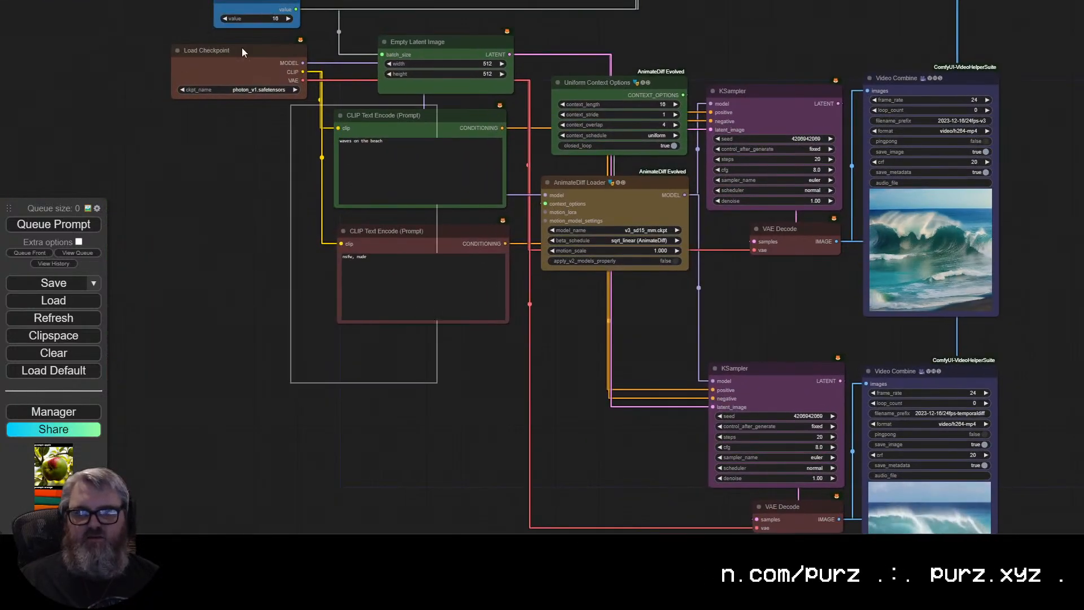
drag(241, 48, 104, 2)
shift+click(394, 119)
drag(395, 119, 125, 164)
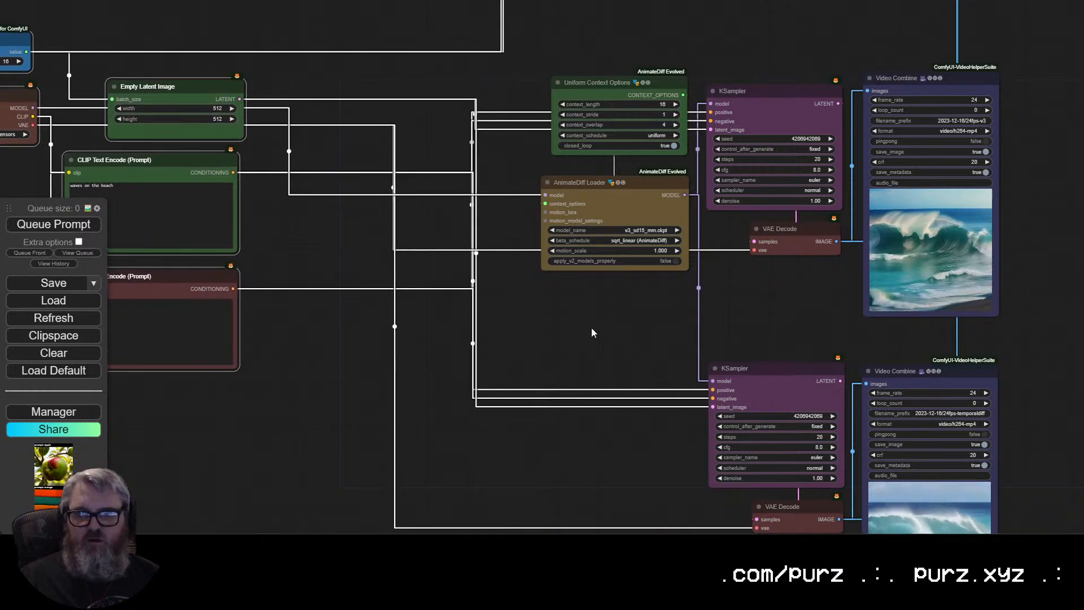
Move the Uniform Context Options and AnimateDiff Loader nodes left beside the prompt nodes, freeing space before the KSamplers.
drag(591, 331, 547, 13)
drag(606, 83, 316, 150)
click(605, 161)
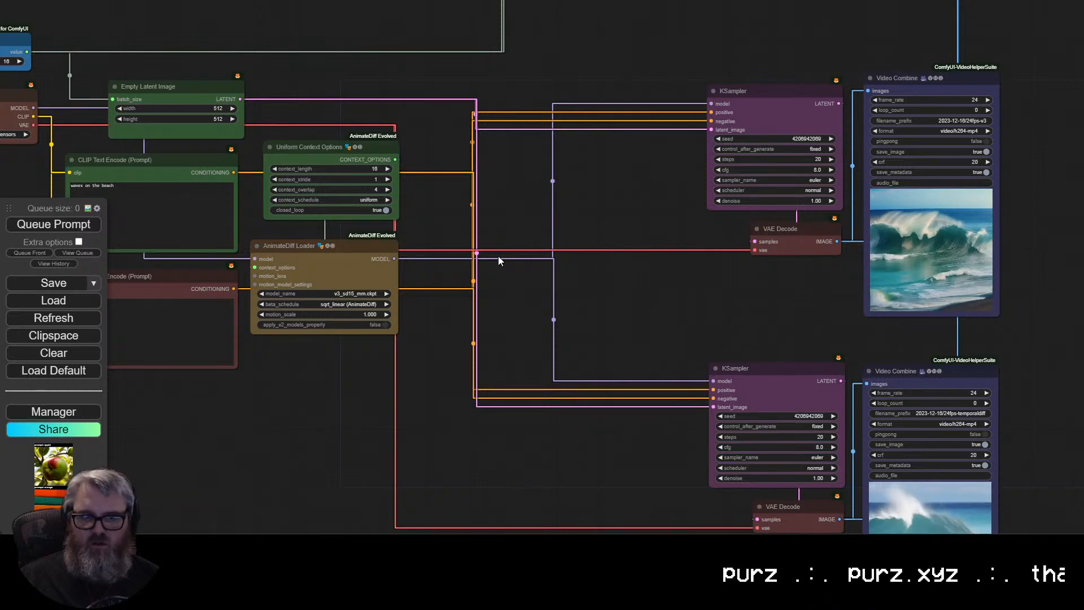
Add two Apply ControlNet (Advanced) nodes, placing one before the upper KSampler and a second before the lower KSampler.
double_click(504, 171)
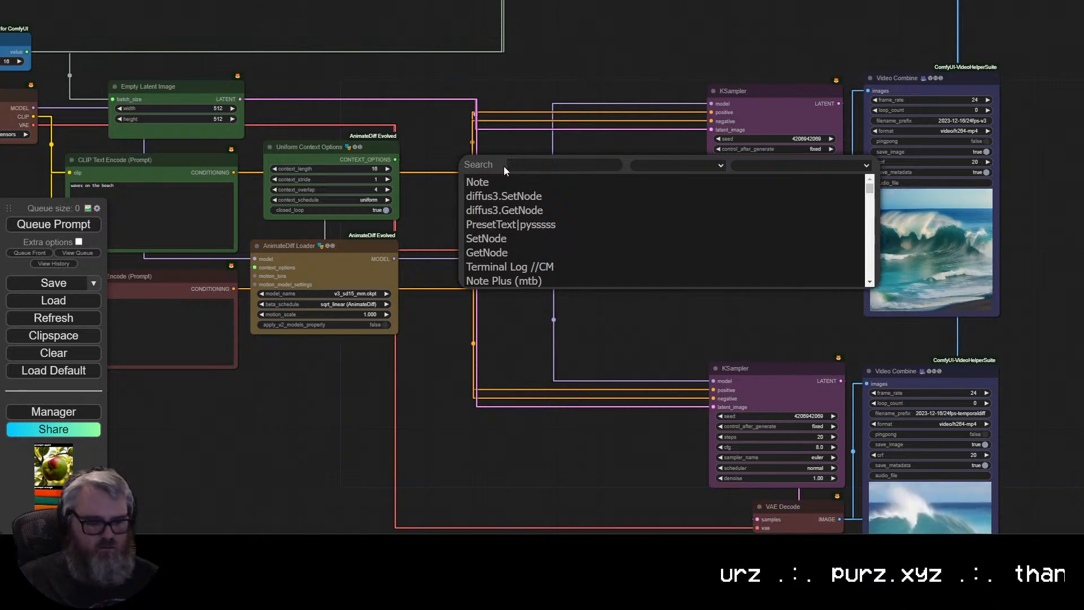
text(controlne)
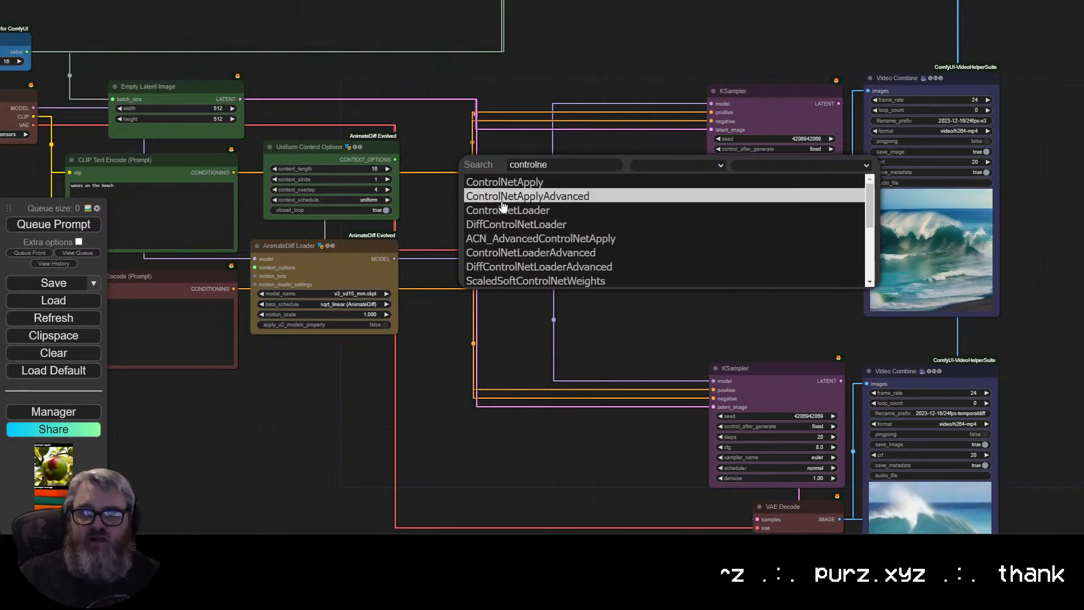
click(503, 198)
drag(545, 169, 560, 375)
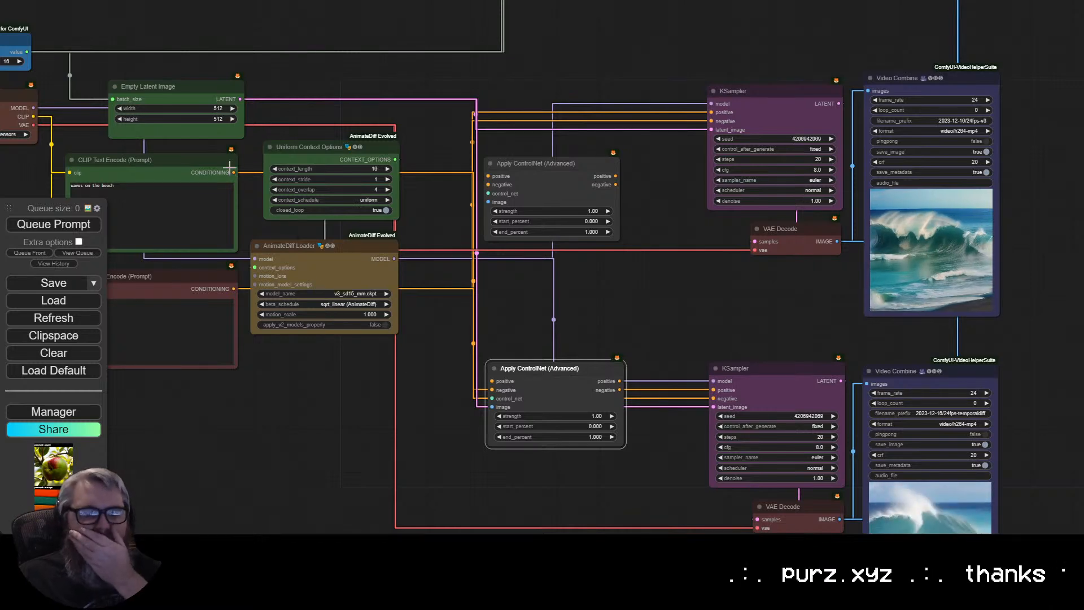
Connect the positive and negative prompt conditioning outputs to the matching inputs of both Apply ControlNet (Advanced) nodes.
drag(483, 176, 487, 176)
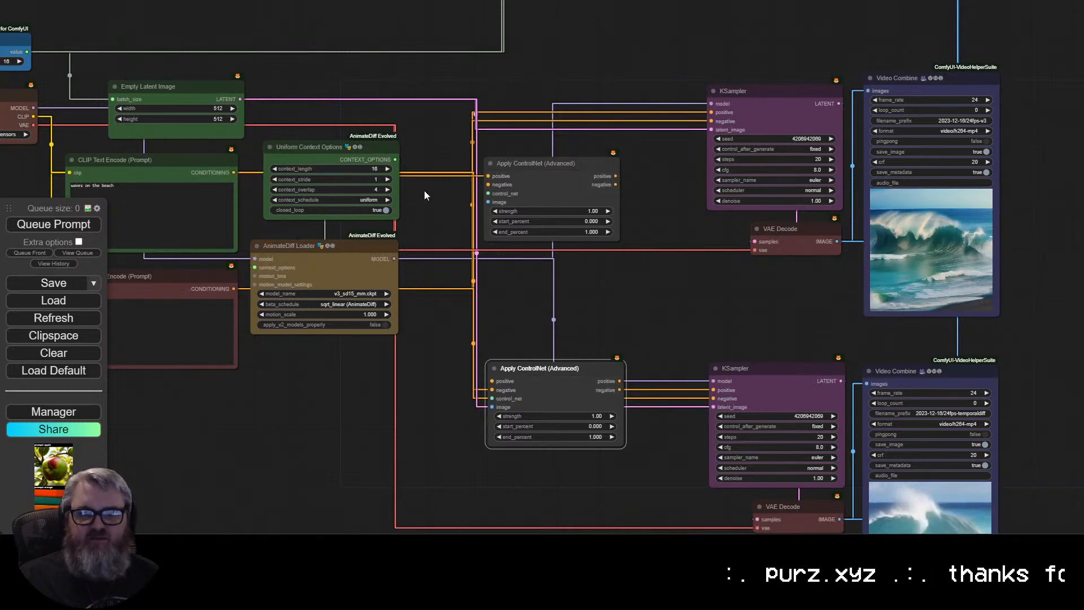
drag(492, 381, 492, 382)
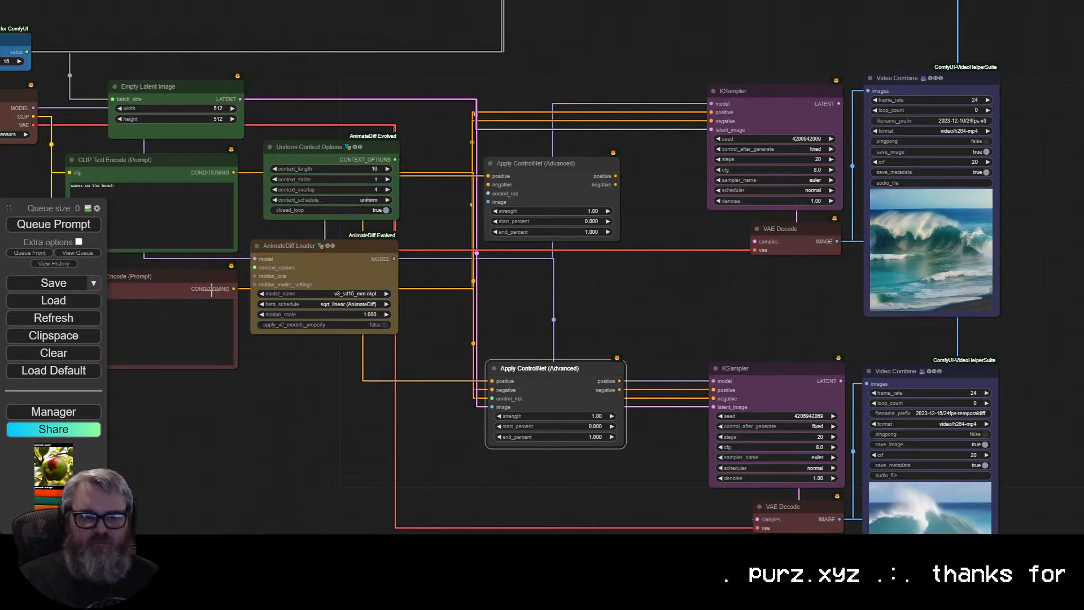
drag(487, 185, 487, 185)
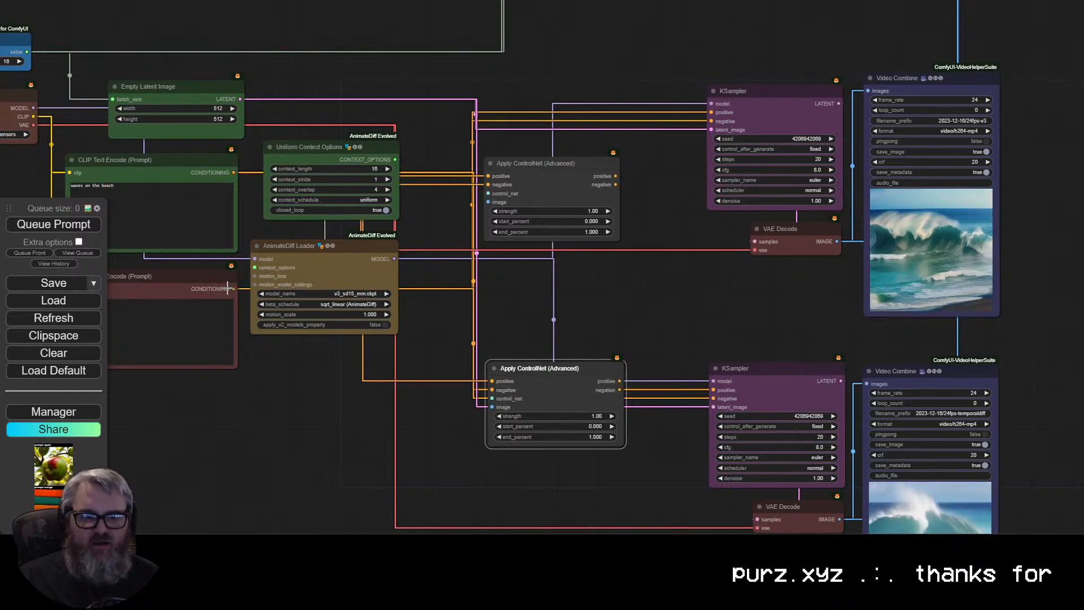
drag(227, 289, 493, 390)
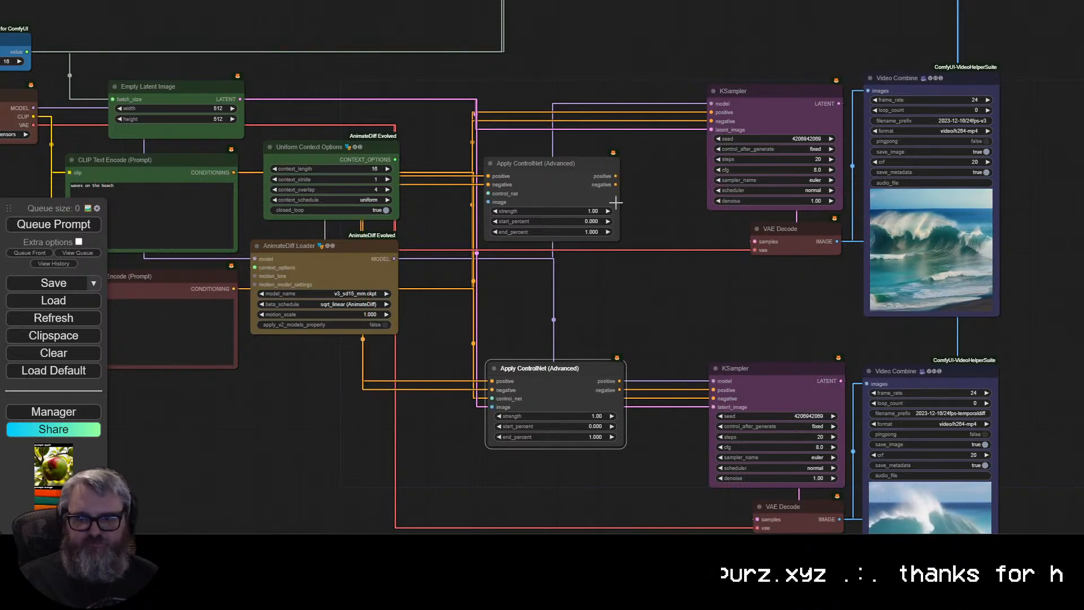
Connect each Apply ControlNet node's positive and negative outputs to its row's KSampler, keeping the lower ControlNet node beside its sampler.
drag(712, 113, 712, 122)
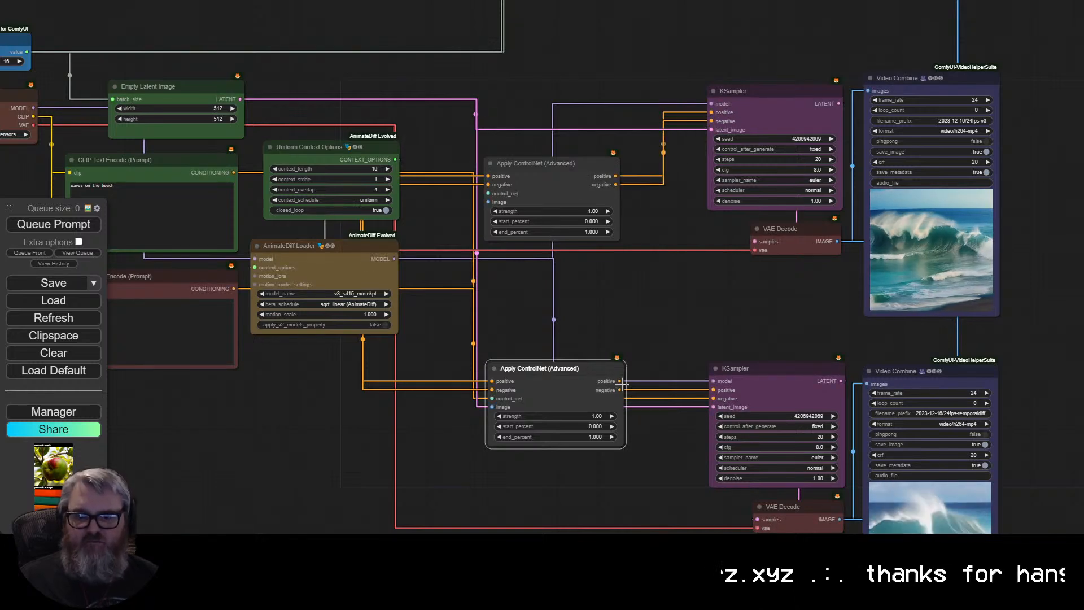
drag(713, 390, 713, 389)
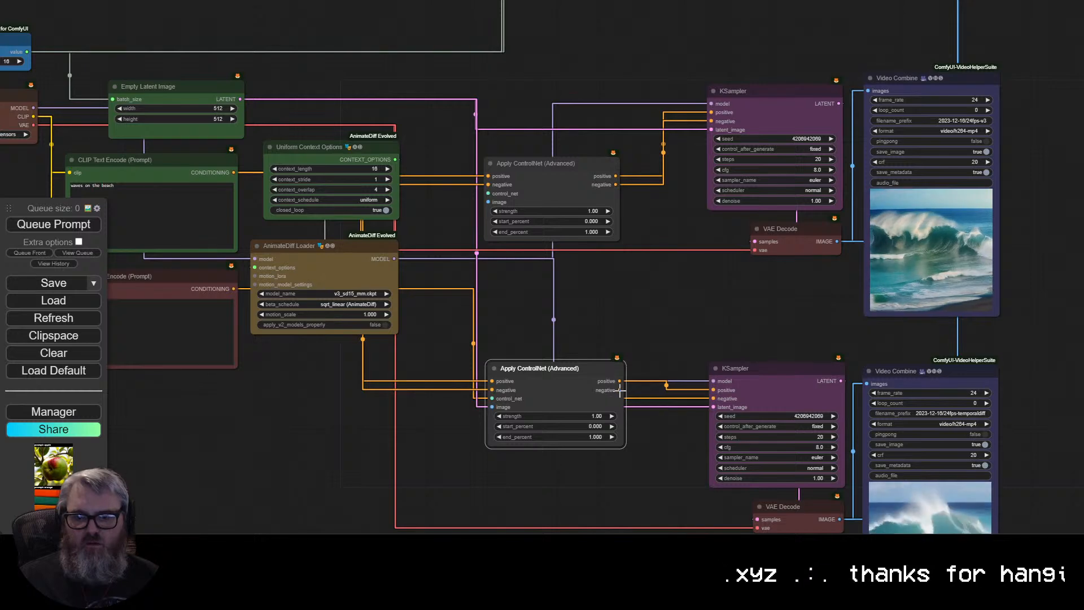
drag(619, 389, 713, 398)
drag(554, 382, 553, 366)
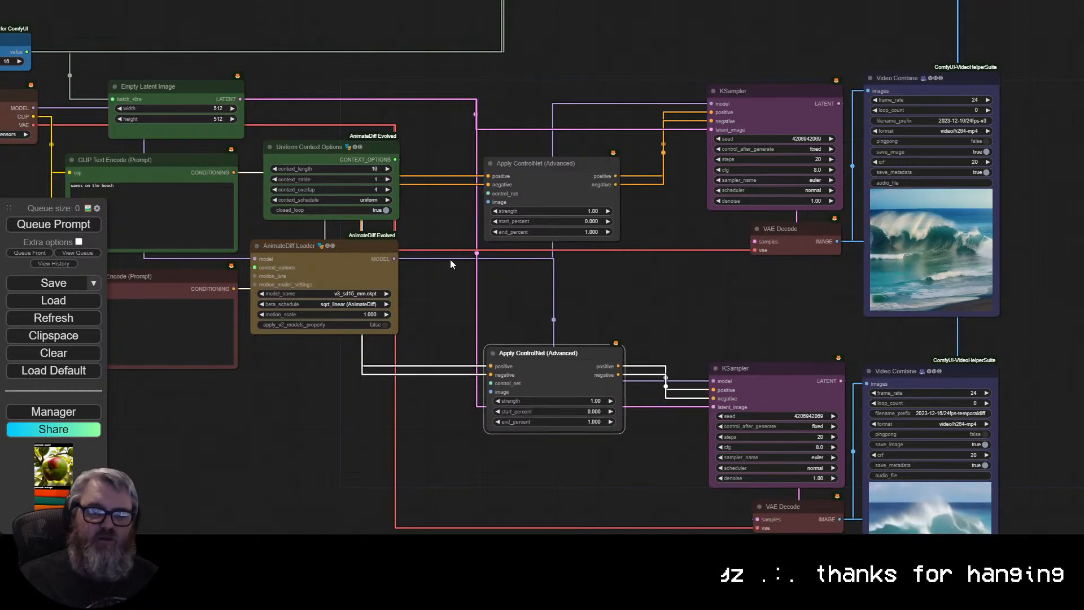
drag(593, 360, 595, 374)
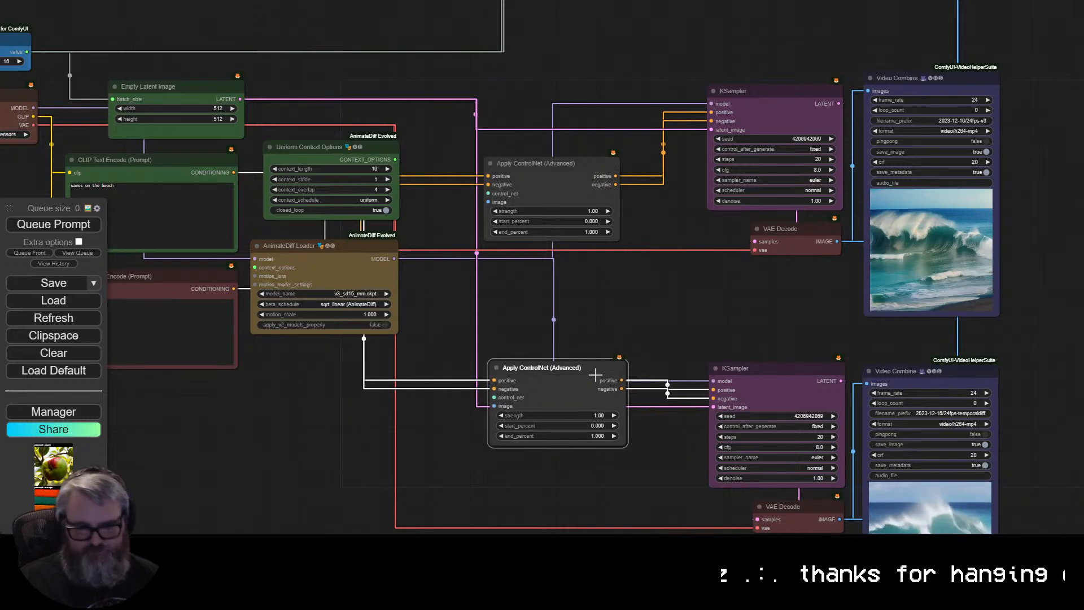
Add a ControlNetLoaderAdvanced node from the lower Apply ControlNet's control_net input and place it just above that node.
drag(438, 357, 534, 290)
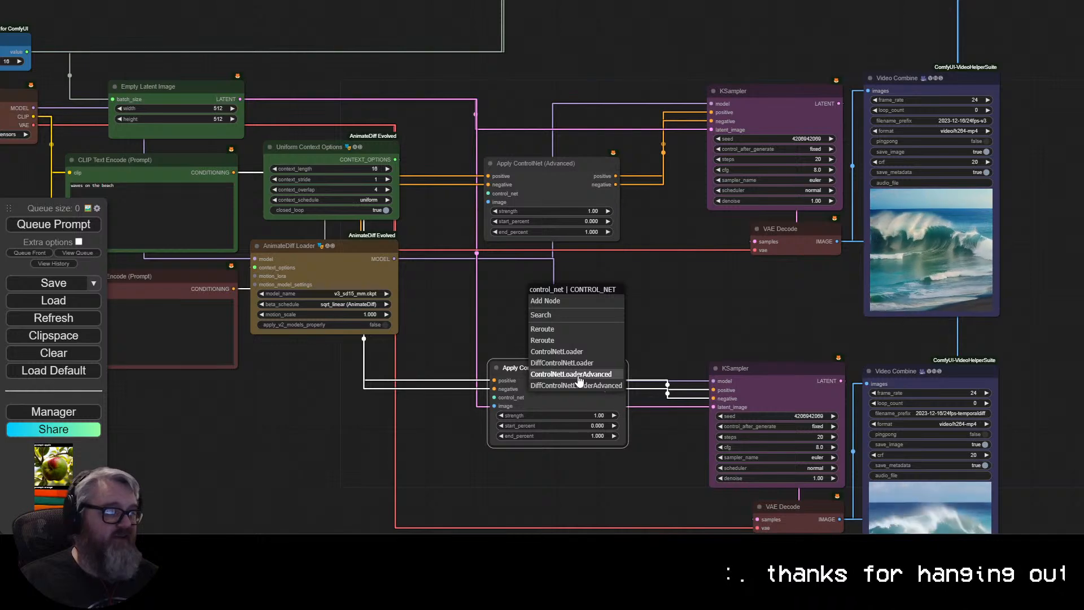
click(578, 374)
drag(638, 312, 562, 332)
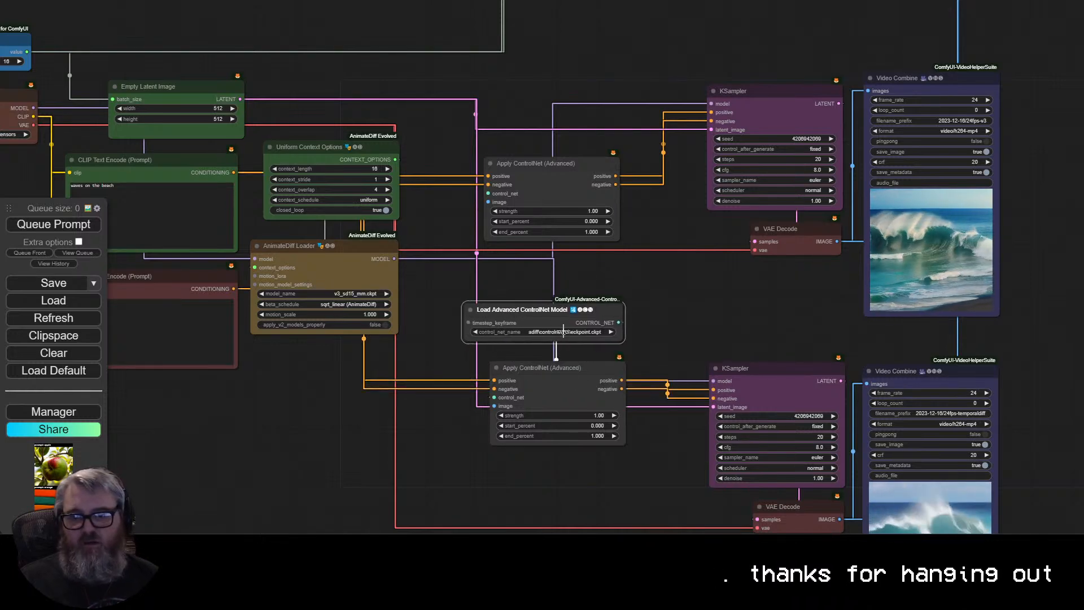
click(564, 332)
click(557, 276)
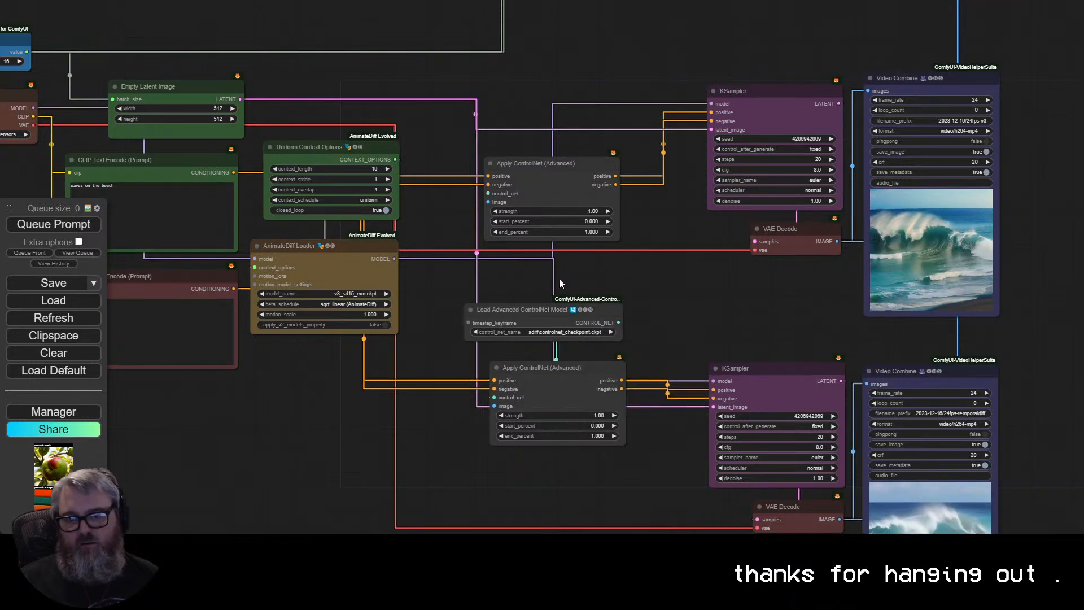
Duplicate the Load Advanced ControlNet Model node and place the copy above the upper Apply ControlNet node.
click(559, 310)
key(ctrl+c)
key(ctrl+v)
drag(623, 294, 513, 106)
Set the upper ControlNet loader to control_v2p_sd15_mediapipe_face.safetensors and the lower one to control_v11p_sd15_openpose.pth.
click(559, 129)
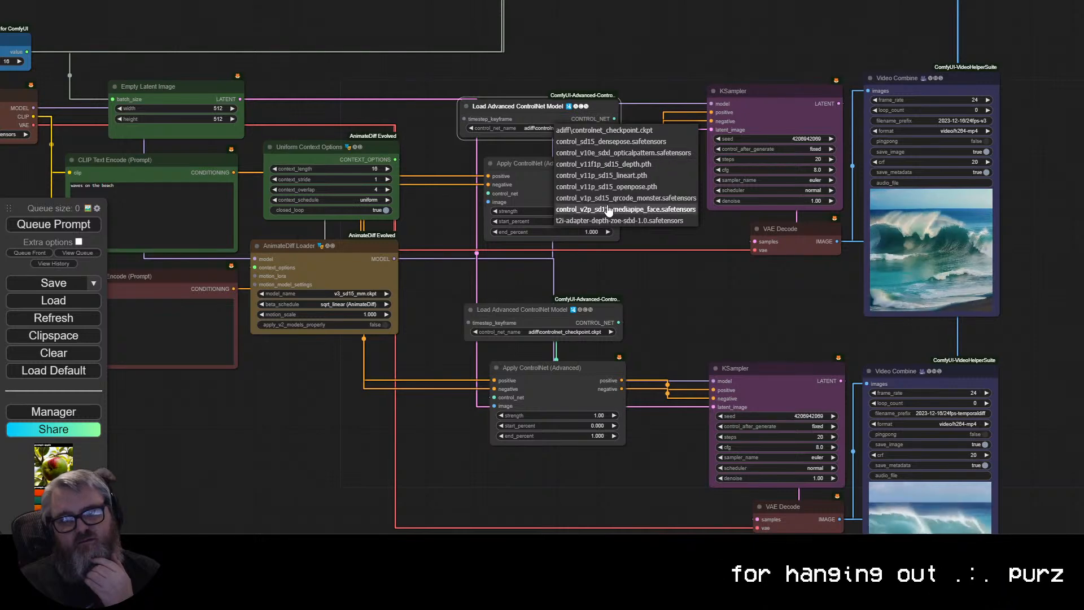
click(628, 210)
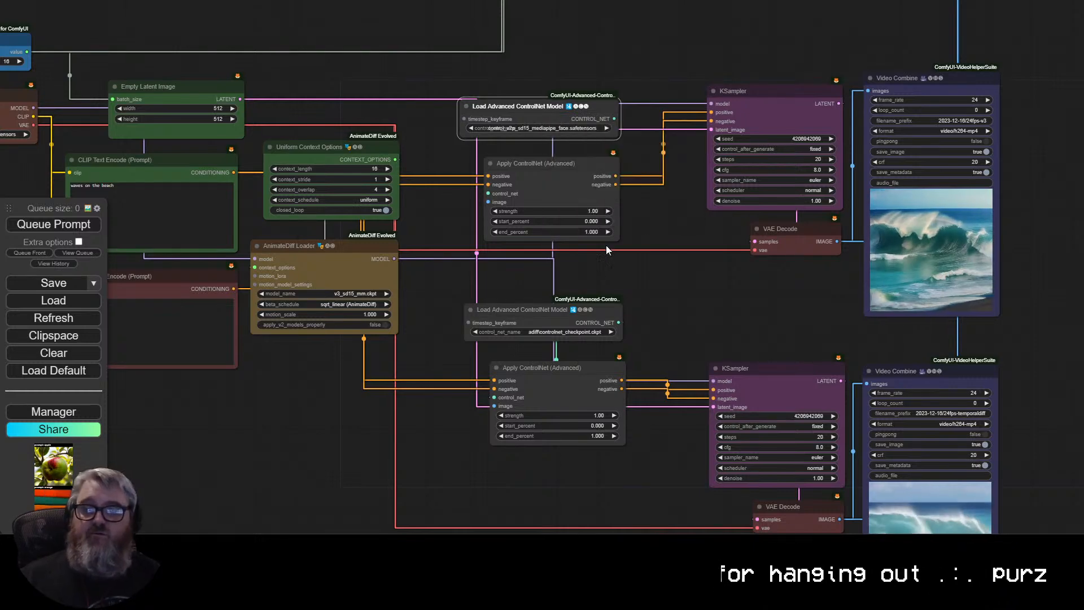
click(575, 331)
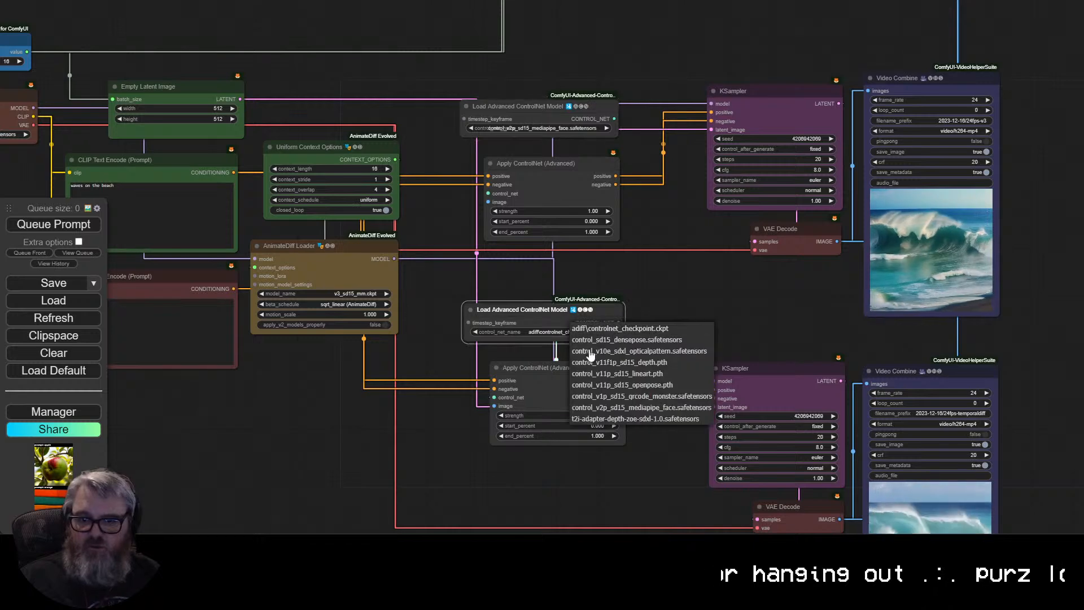
click(637, 384)
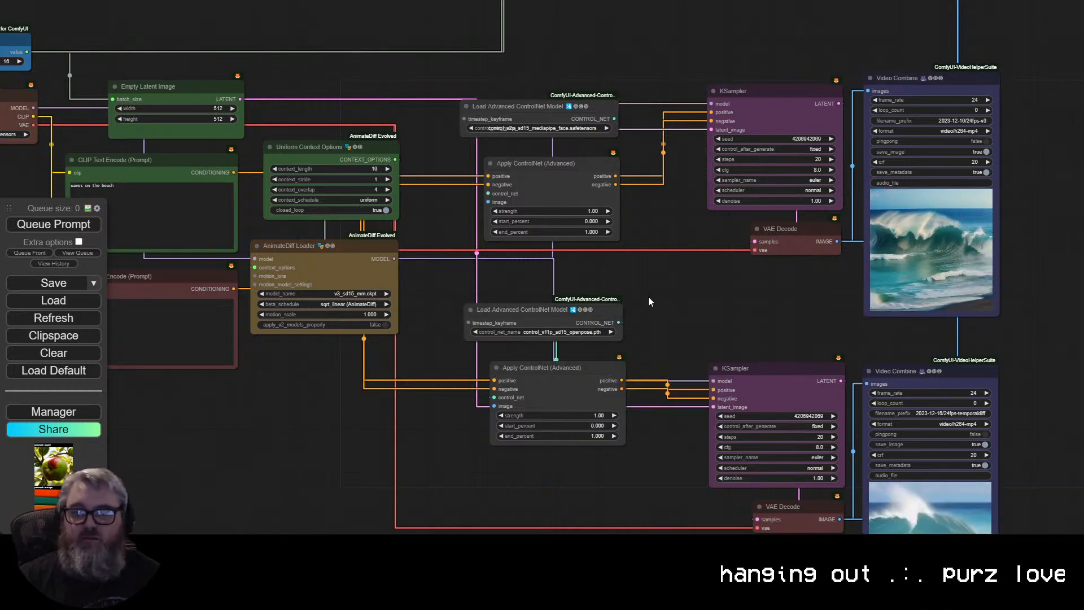
Connect each ControlNet loader to its row's Apply ControlNet control_net input and tighten the spacing between these nodes.
drag(580, 112, 610, 224)
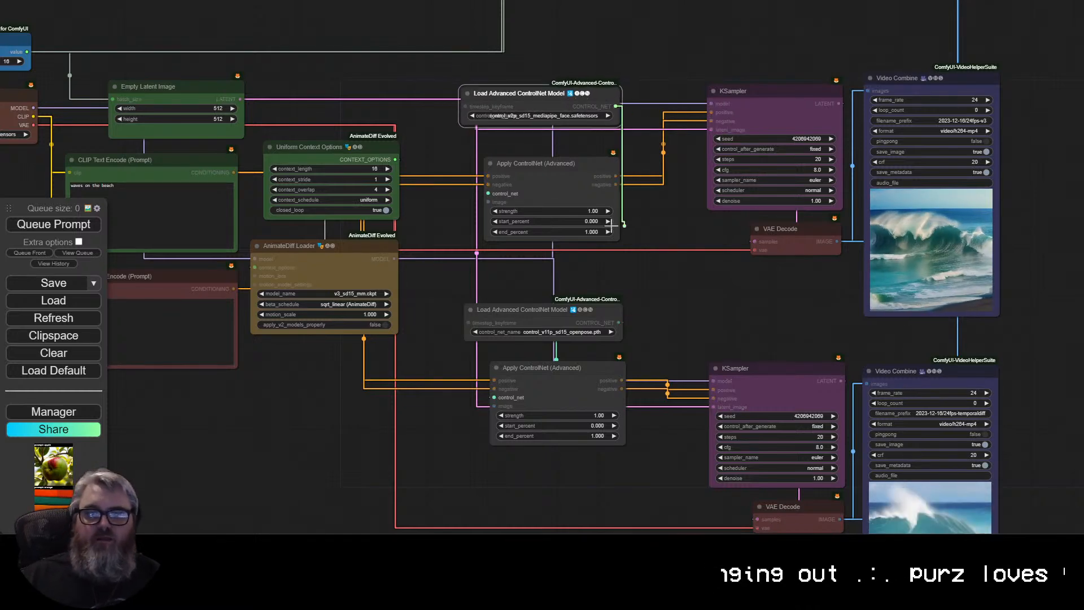
drag(494, 193, 488, 193)
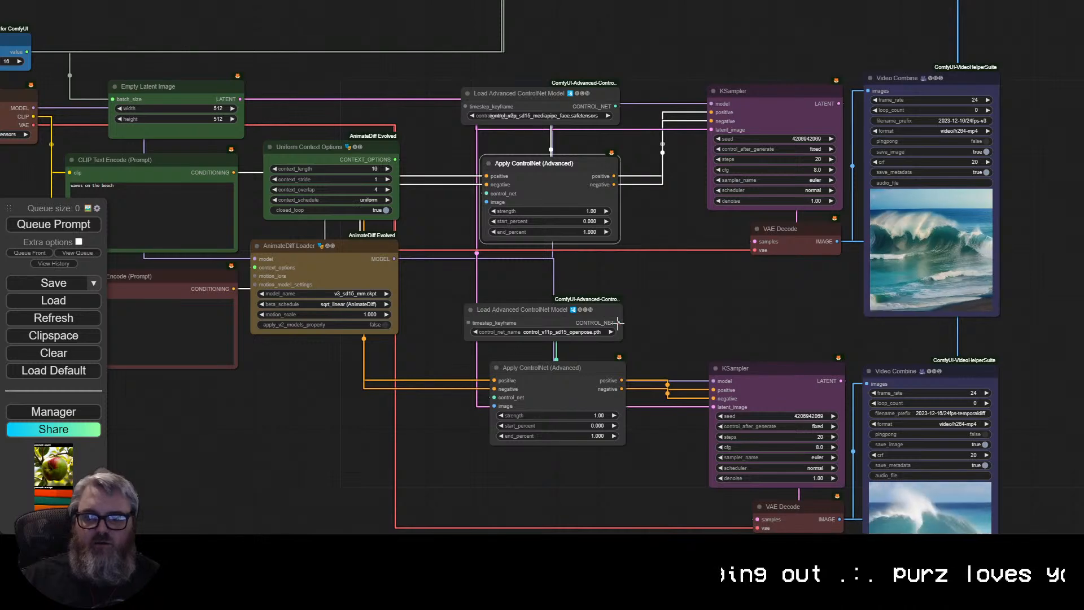
drag(618, 322, 493, 397)
drag(554, 308, 554, 314)
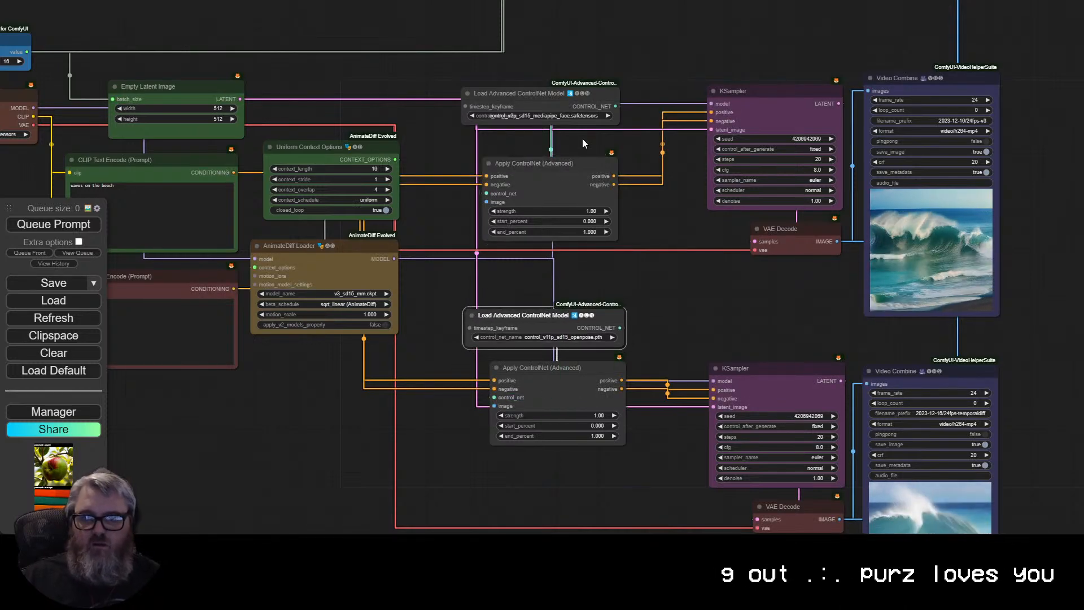
drag(567, 169, 568, 152)
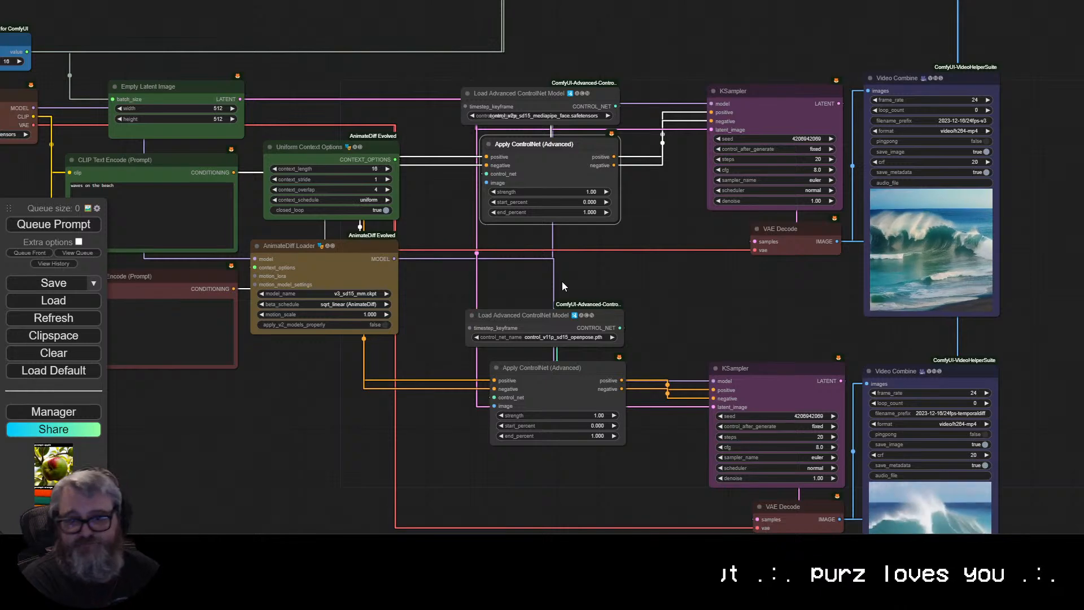
Add a VHS_LoadVideoPath node and place it in the empty space below the AnimateDiff Loader.
double_click(277, 457)
text(load)
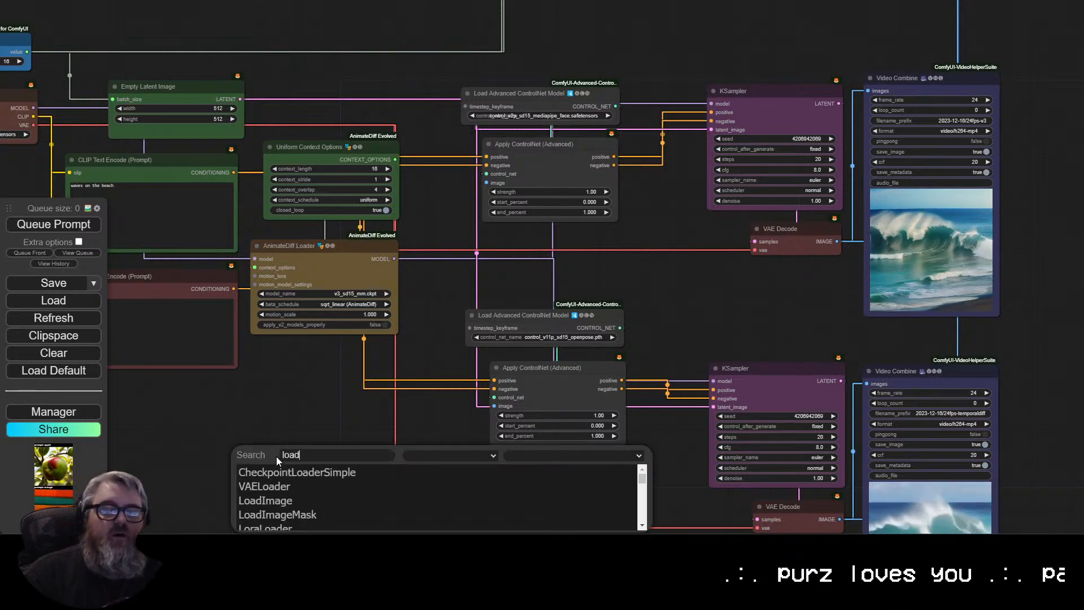
key(BackSpace)
key(BackSpace)
key(BackSpace)
key(BackSpace)
text(vhs)
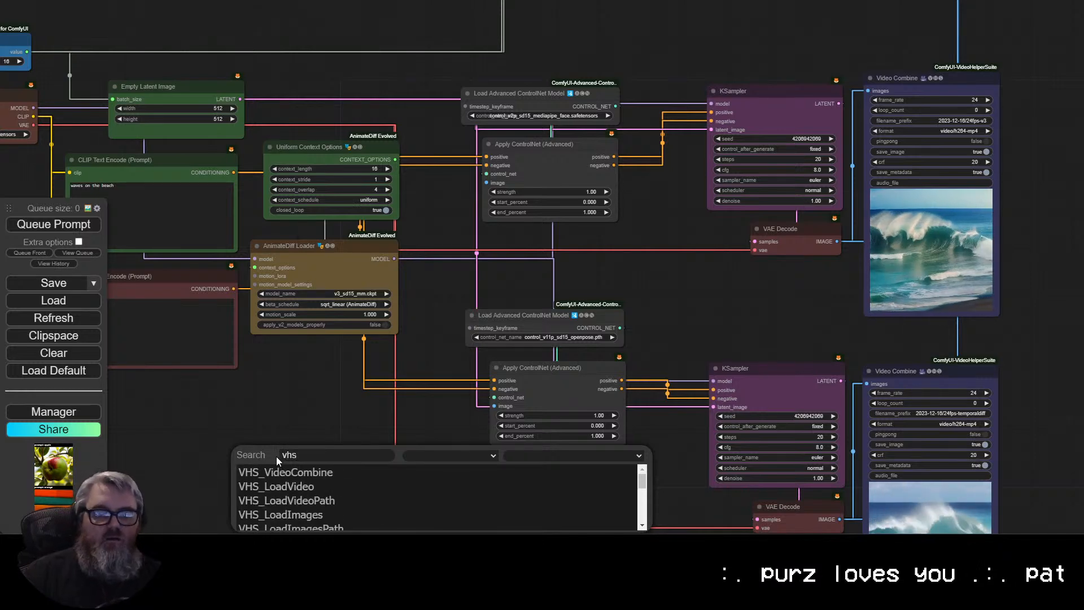
click(307, 501)
drag(351, 458, 336, 402)
key(super+r)
text(downloads)
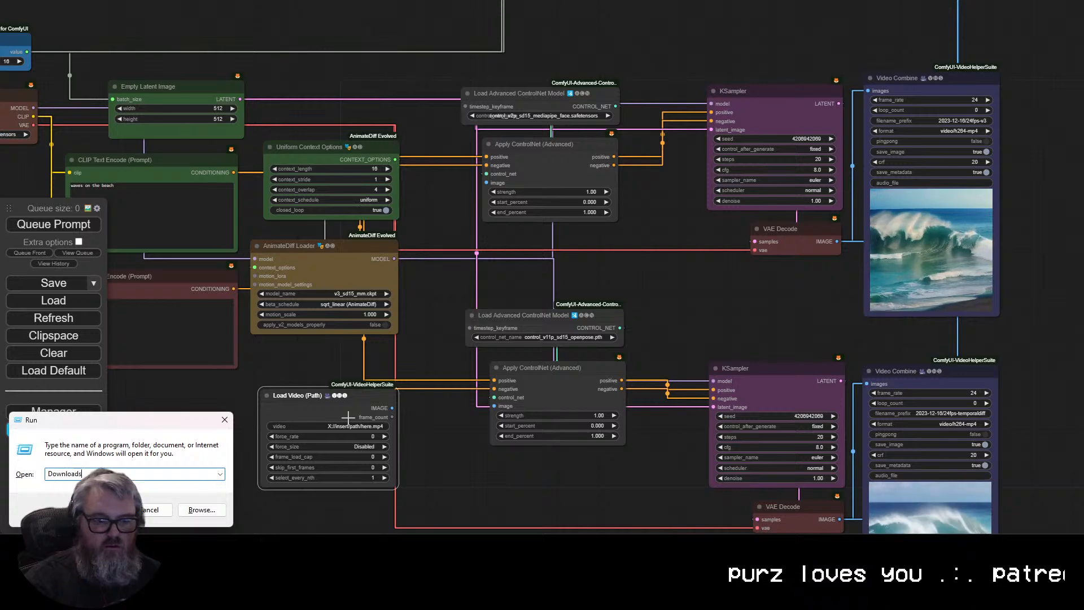
key(Return)
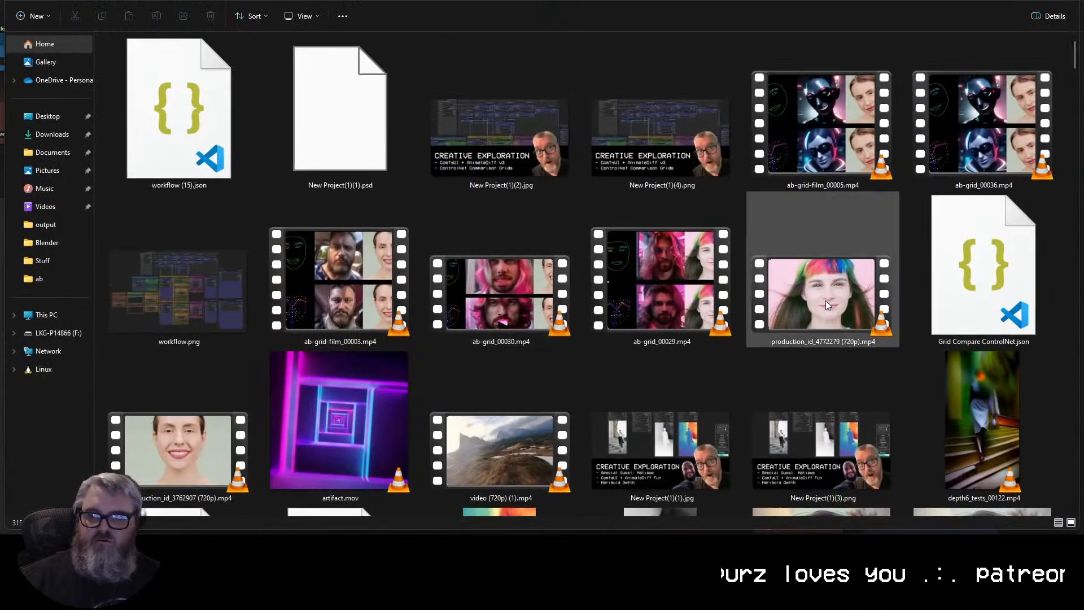
right_click(826, 300)
click(883, 207)
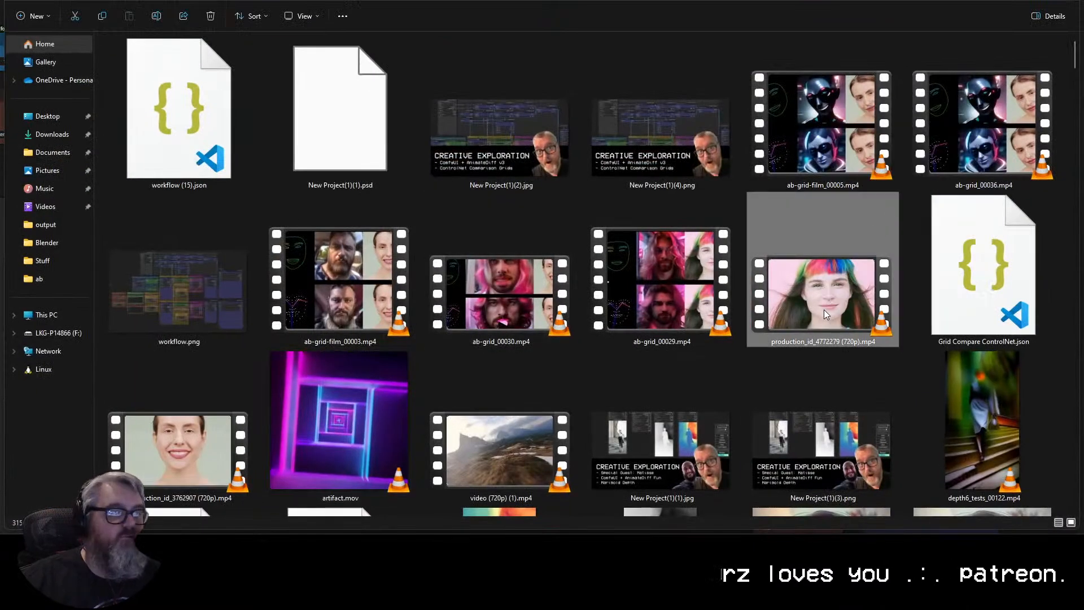
double_click(803, 297)
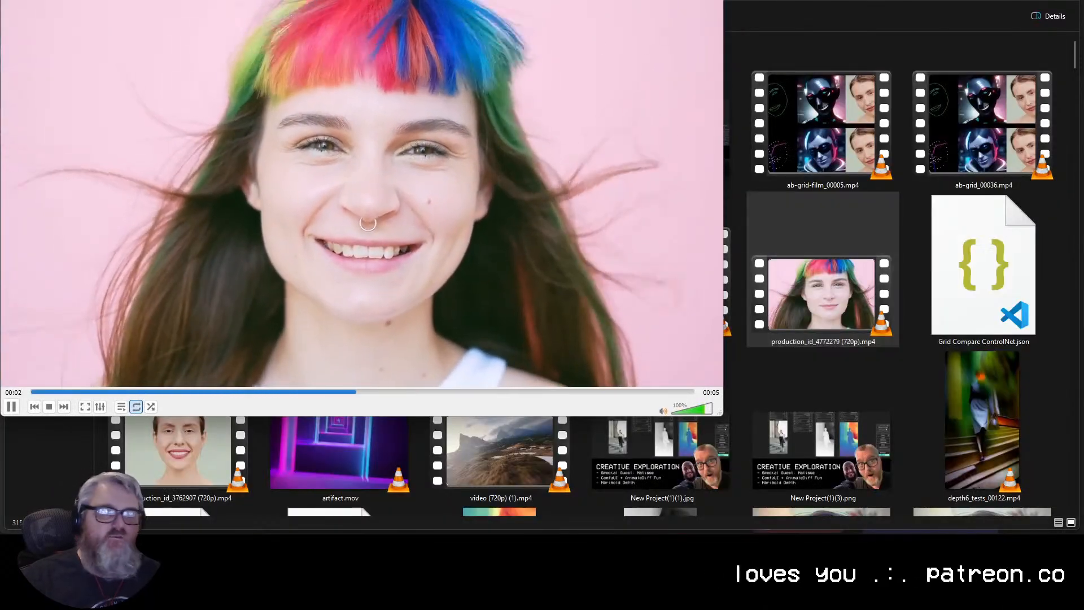
click(710, 0)
click(1015, 0)
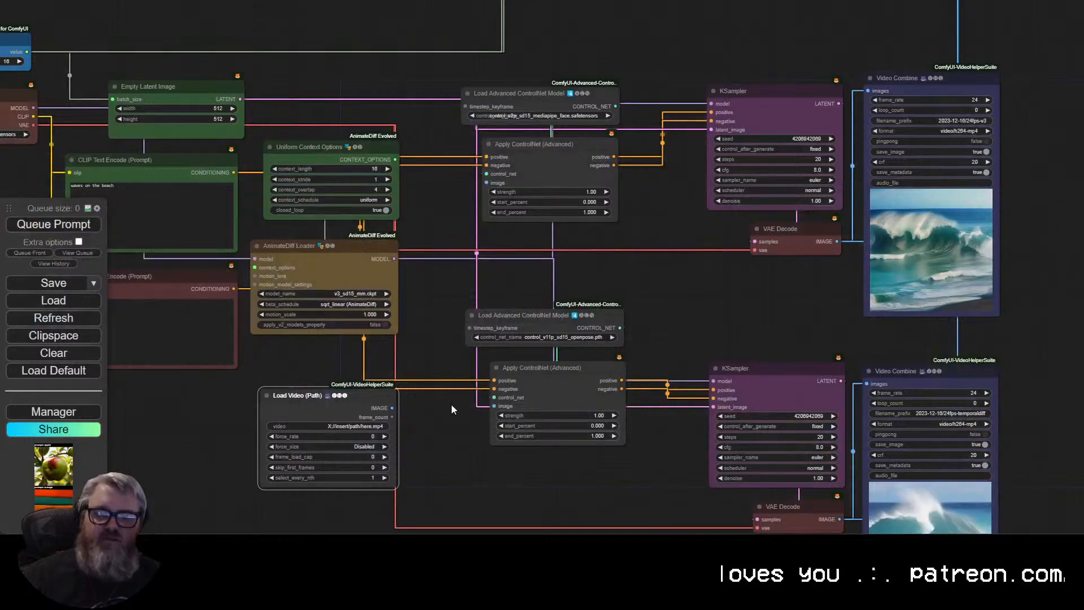
Set the Load Video (Path) node's video to the copied path of the production_id_4772279 clip.
drag(409, 421, 492, 452)
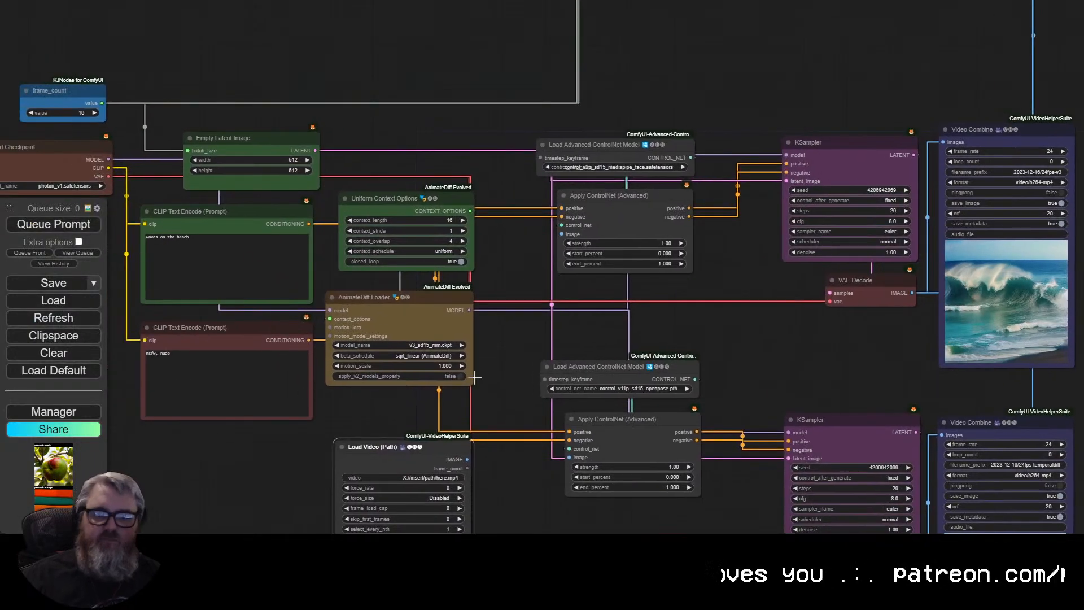
scroll(505, 370, up, 5)
scroll(505, 370, down, 4)
drag(519, 402, 576, 148)
scroll(509, 252, up, 7)
click(505, 209)
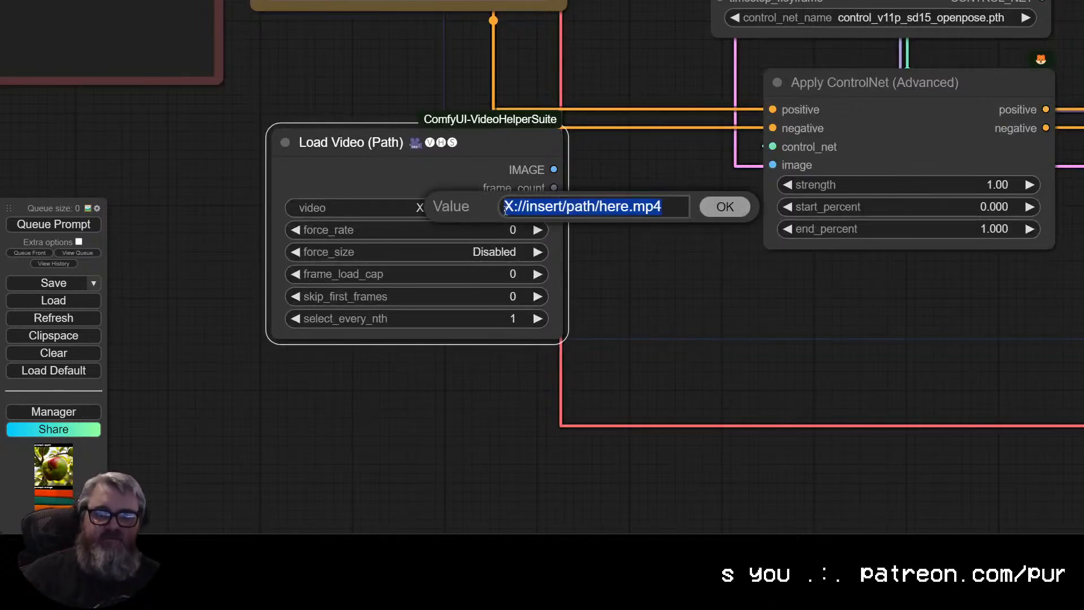
key(Return)
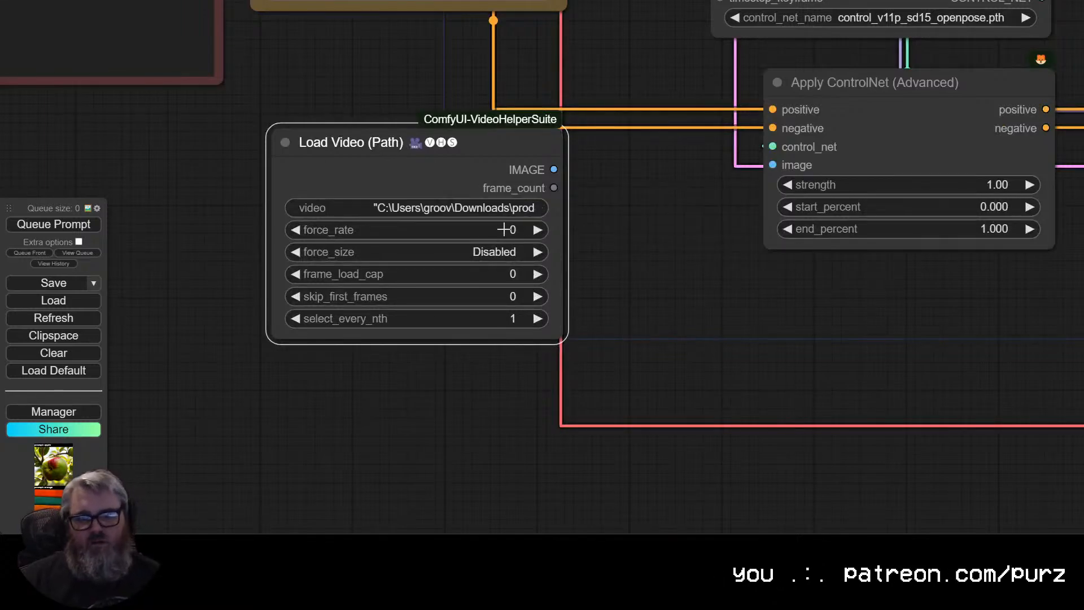
Set the Load Video node's force_rate to 24 and its force_size to ?x512.
click(503, 229)
key(Return)
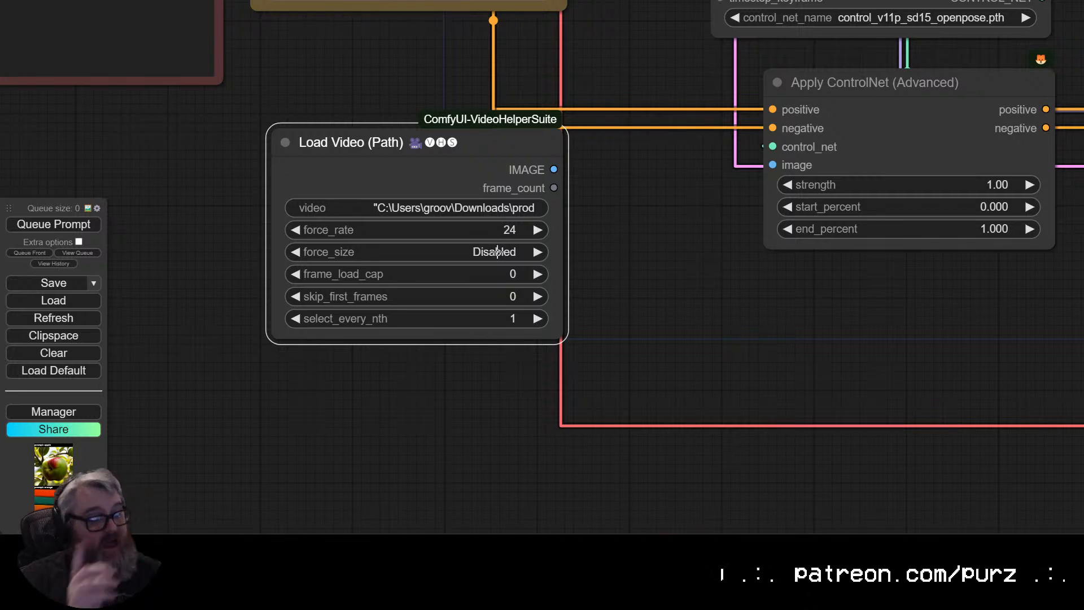
click(496, 251)
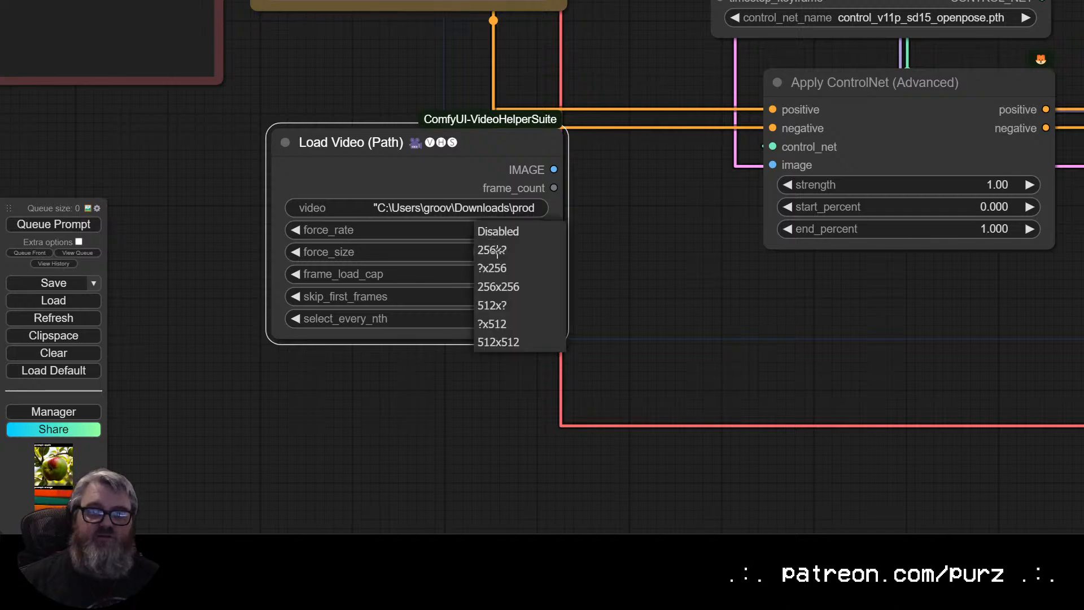
click(524, 323)
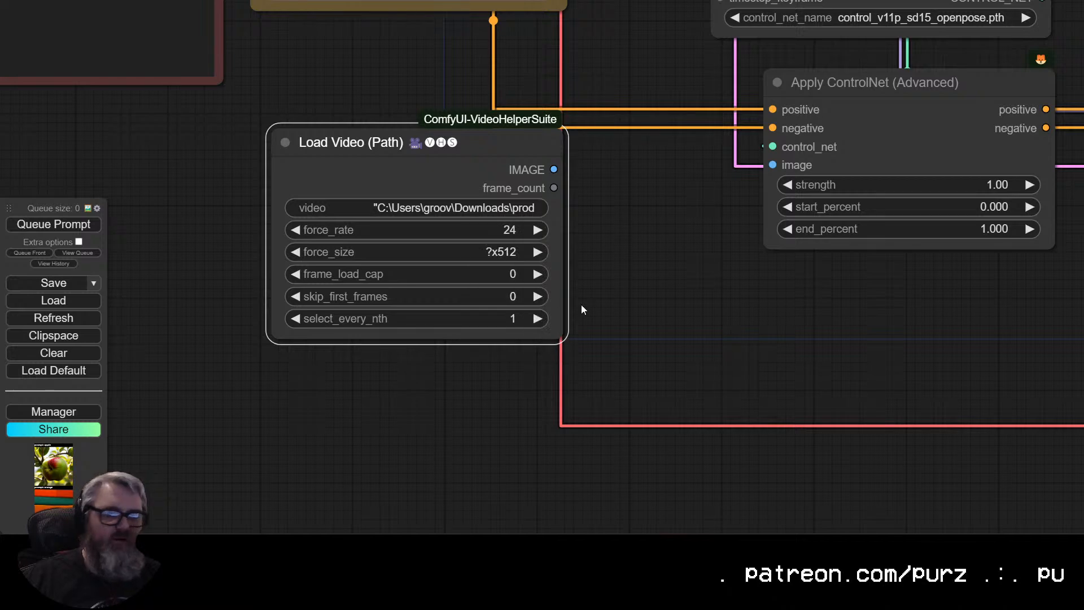
Add an ImageCrop+ node fed by the Load Video node's IMAGE output and place it to that node's lower right.
click(614, 278)
drag(491, 149, 410, 214)
drag(481, 234, 626, 250)
click(644, 266)
text(crop)
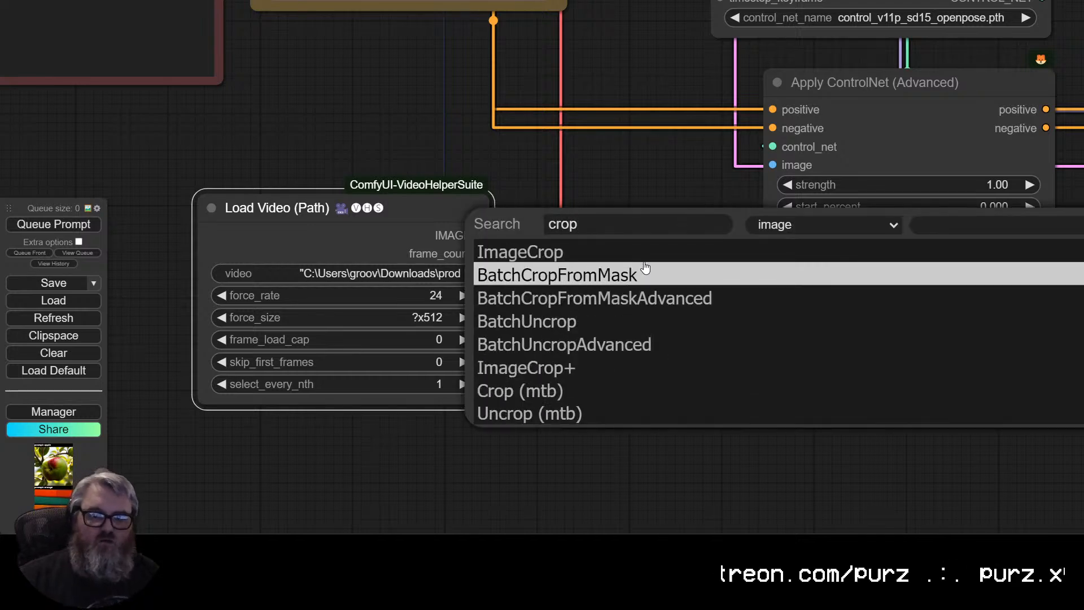
click(525, 368)
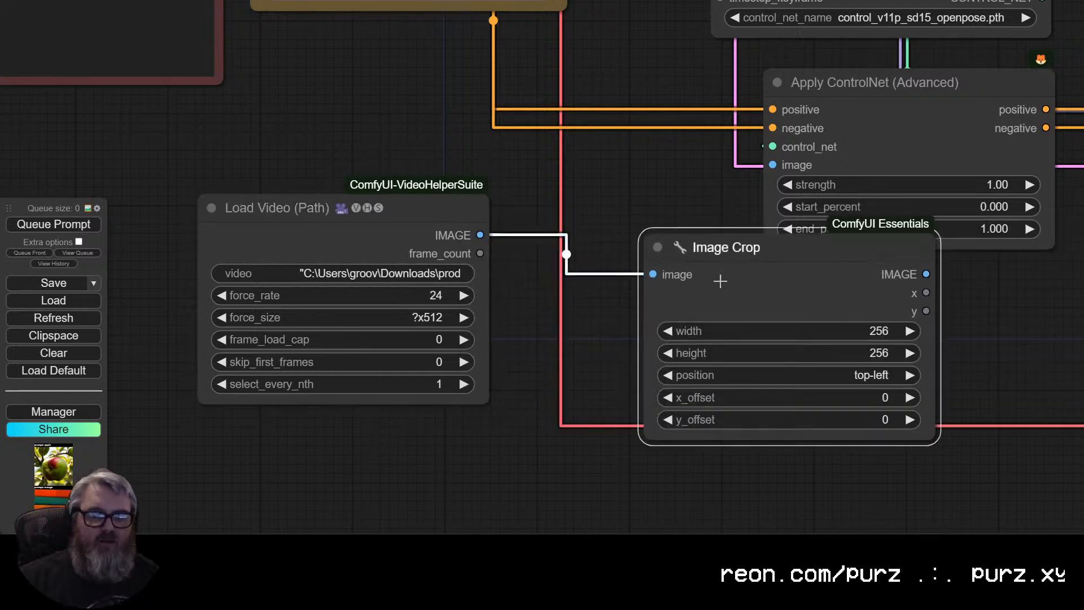
drag(719, 281, 609, 384)
Set the Image Crop node's width and height to 512 and its position to center.
click(773, 432)
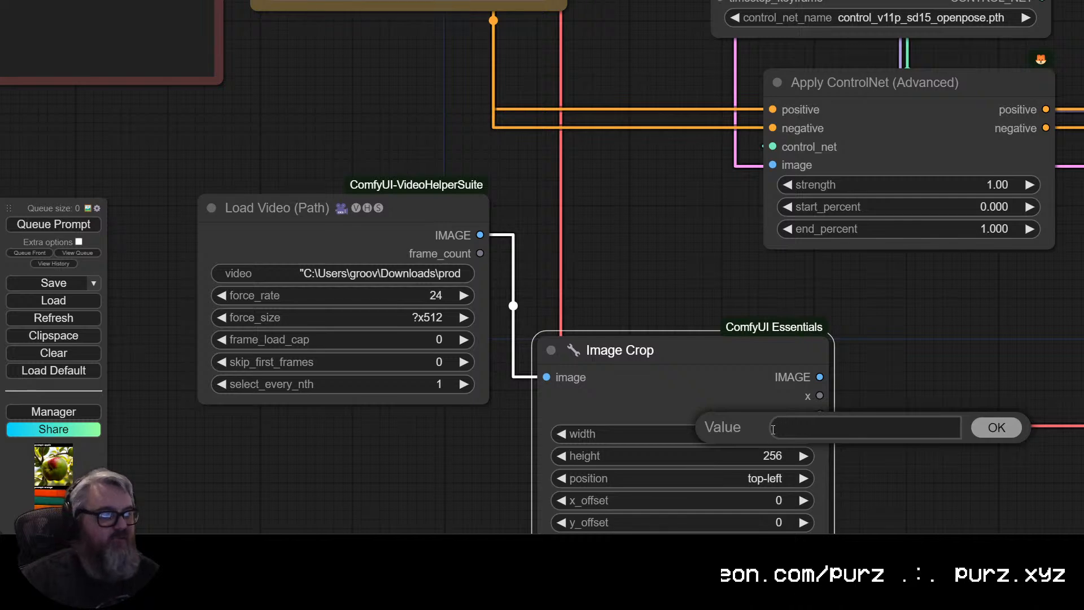
text(512)
key(Return)
click(761, 455)
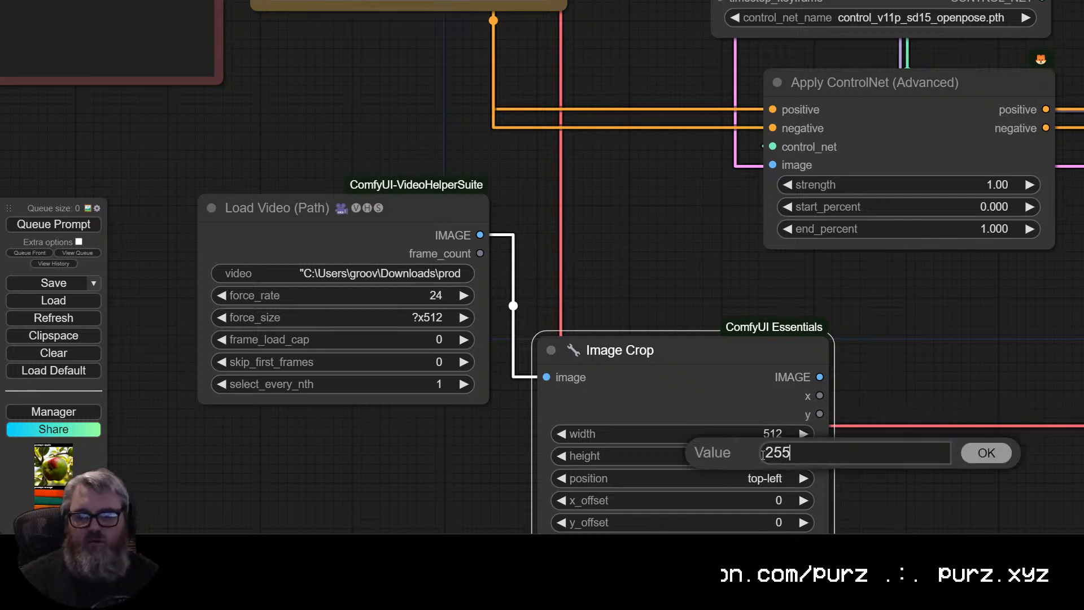
key(BackSpace)
key(BackSpace)
key(BackSpace)
text(512)
key(Return)
click(753, 481)
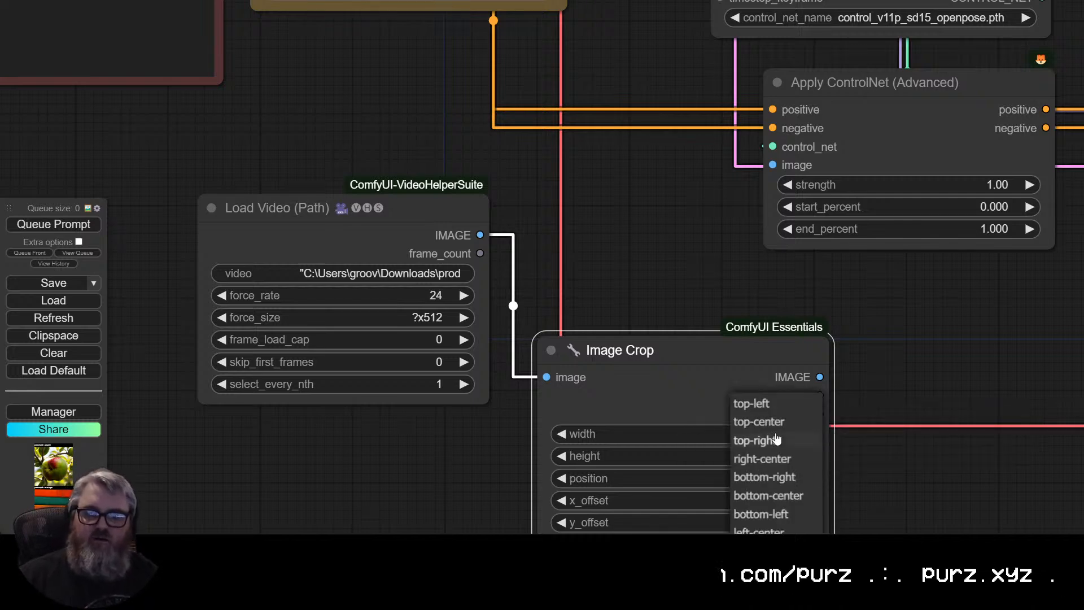
scroll(793, 508, down, 3)
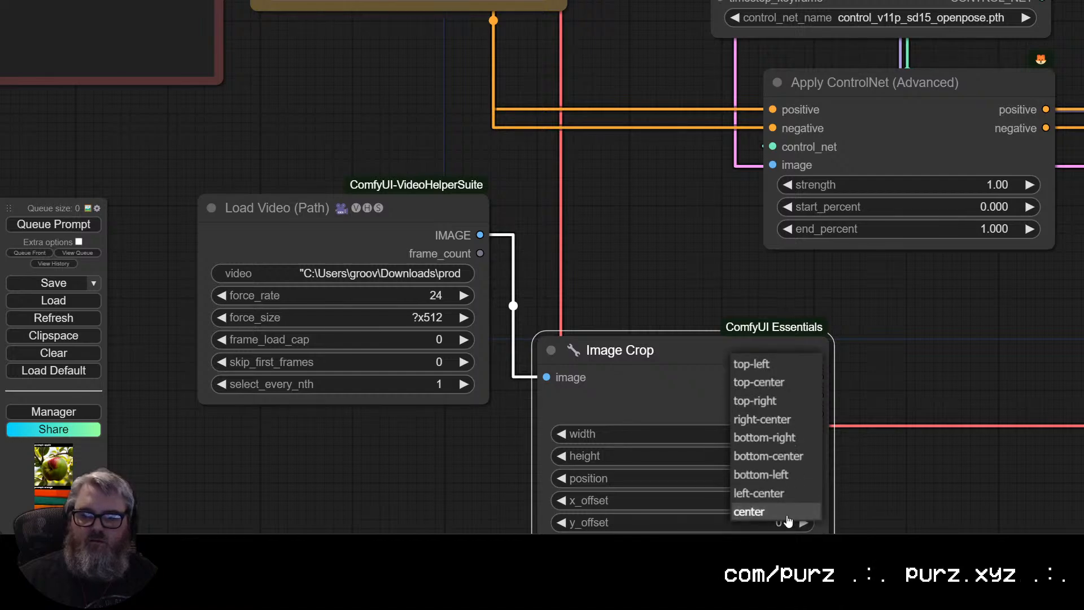
click(783, 515)
Move the Image Crop node directly beneath the Load Video (Path) node.
scroll(897, 417, up, 1)
drag(897, 417, 961, 192)
drag(733, 140, 355, 246)
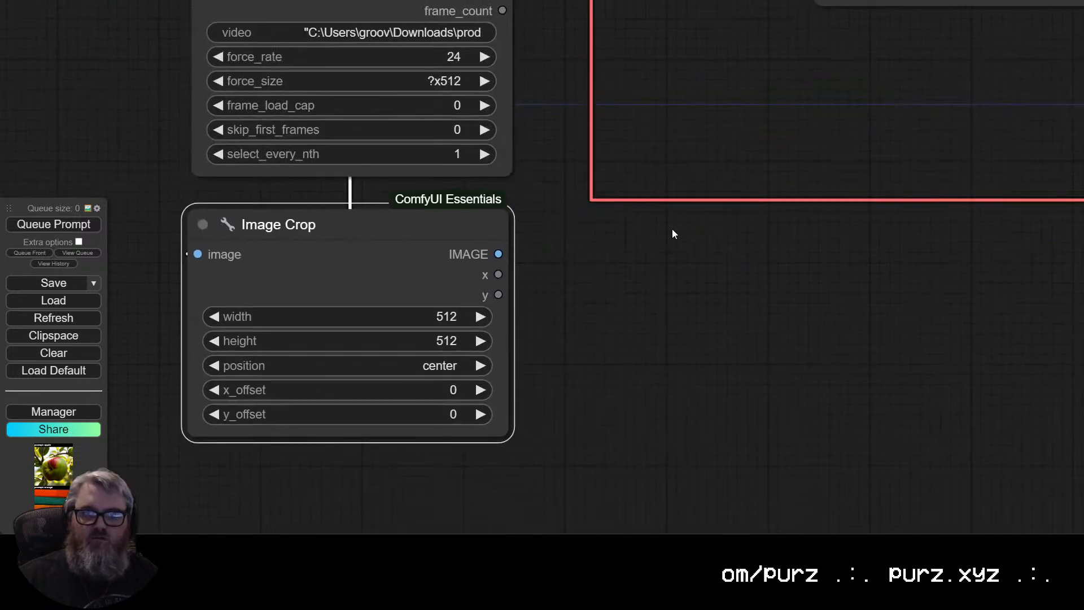
drag(671, 224, 572, 289)
scroll(763, 373, down, 6)
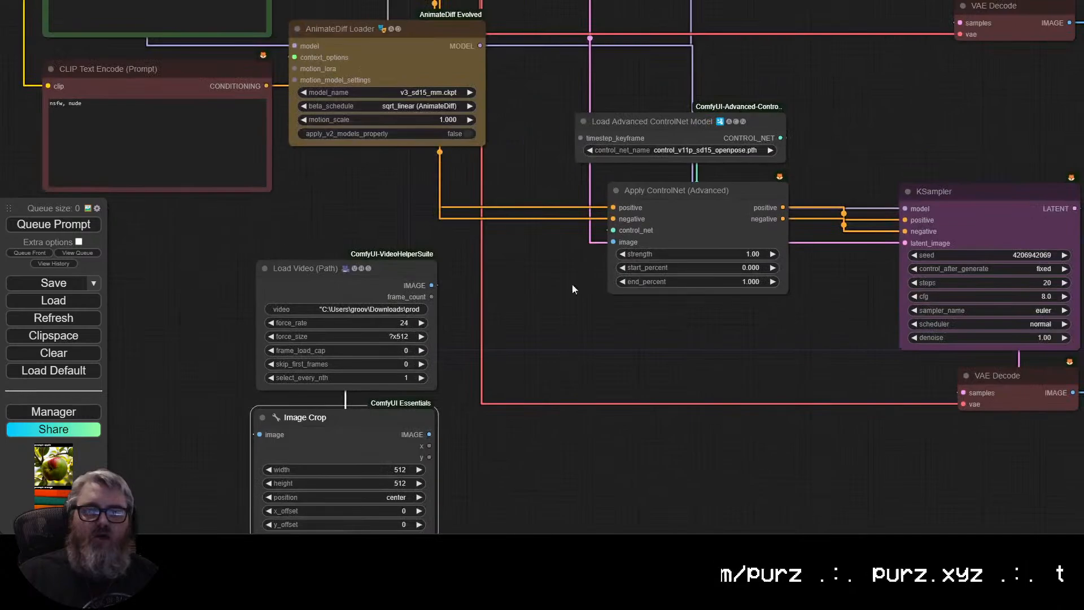
drag(490, 299, 556, 191)
click(477, 225)
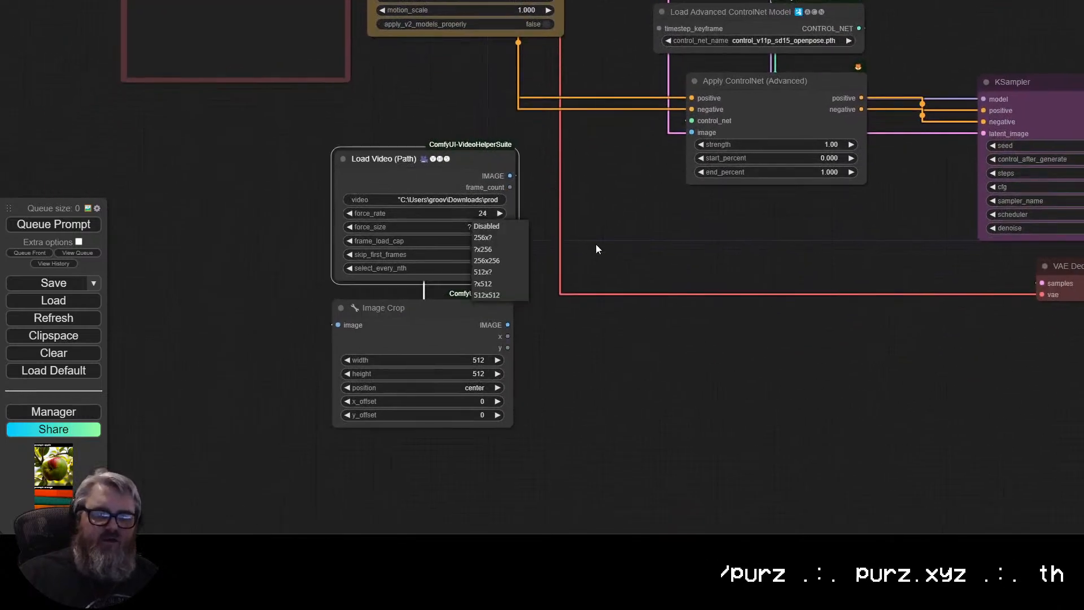
click(595, 244)
click(472, 339)
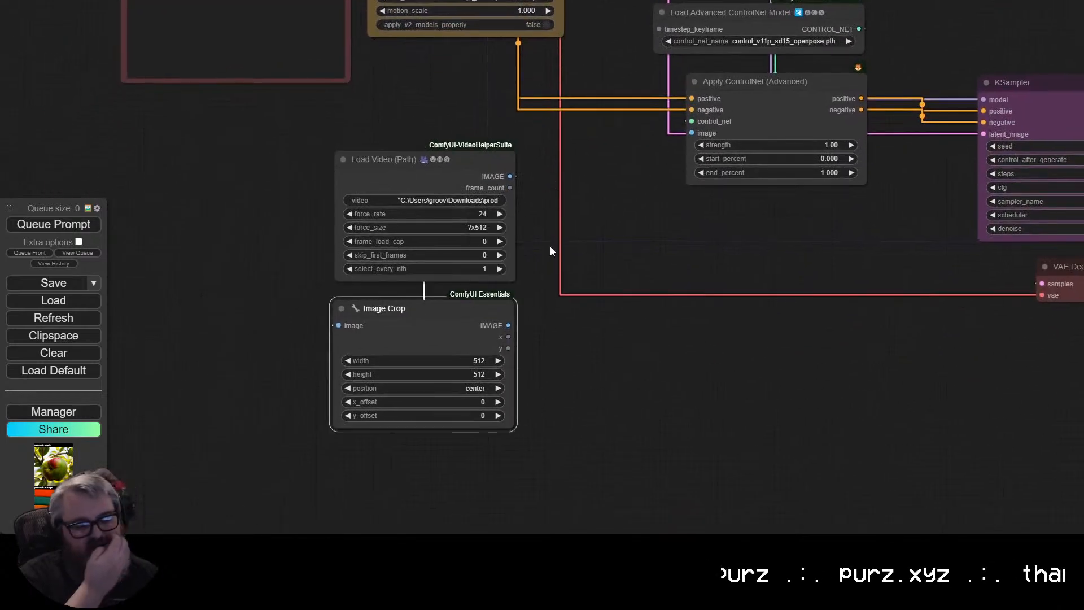
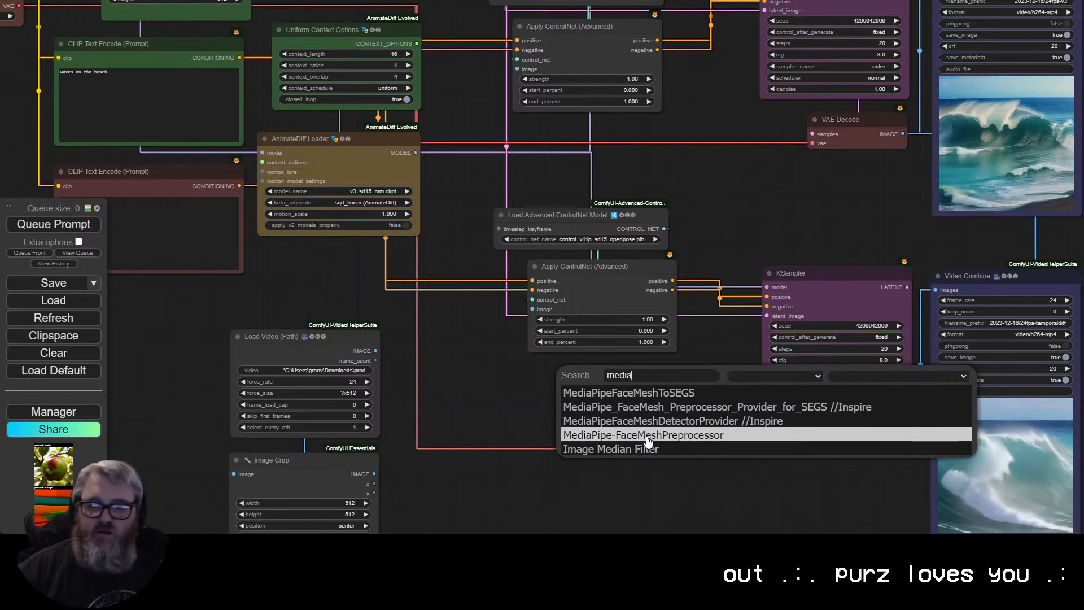
Add a MediaPipe-FaceMeshPreprocessor node and a DWPreprocessor node beneath the lower Apply ControlNet (Advanced) node.
click(648, 436)
drag(634, 371, 569, 403)
double_click(574, 507)
text(dwo)
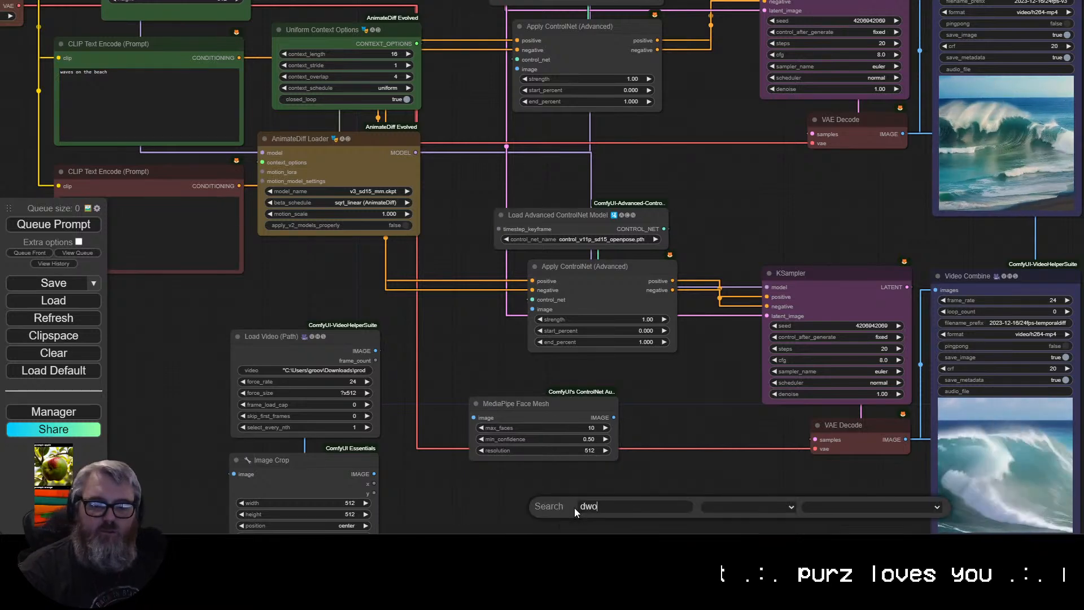
key(BackSpace)
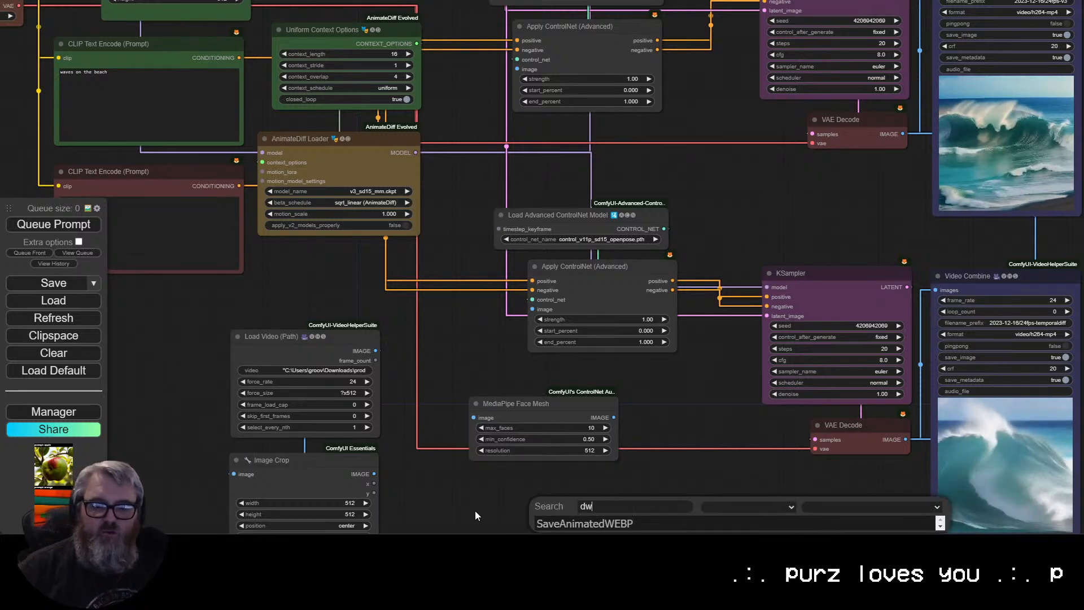
scroll(476, 497, down, 3)
double_click(473, 249)
text(dw)
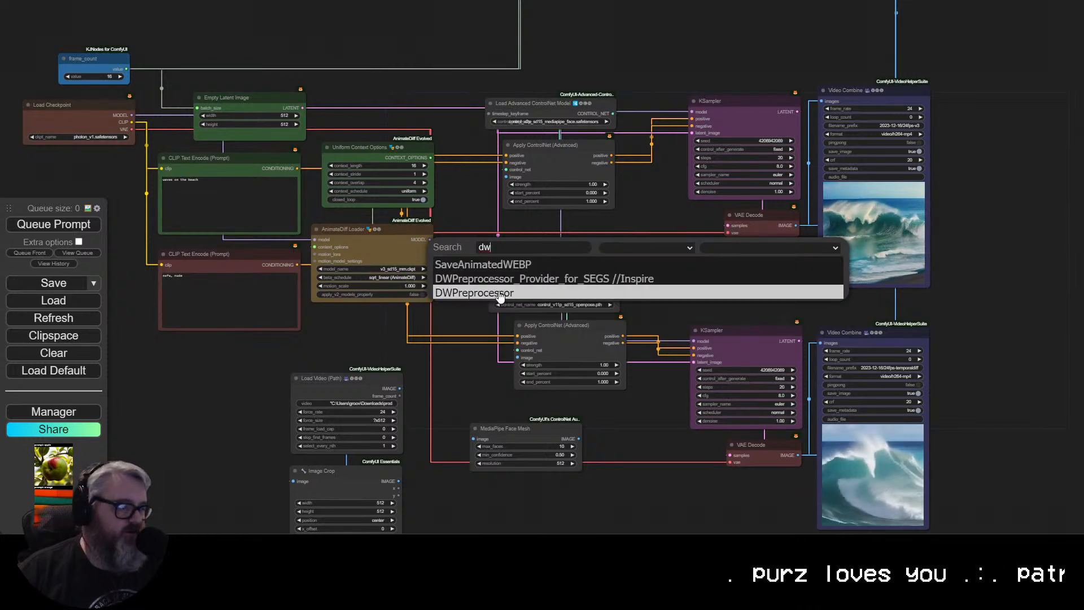
click(500, 294)
drag(537, 247, 579, 415)
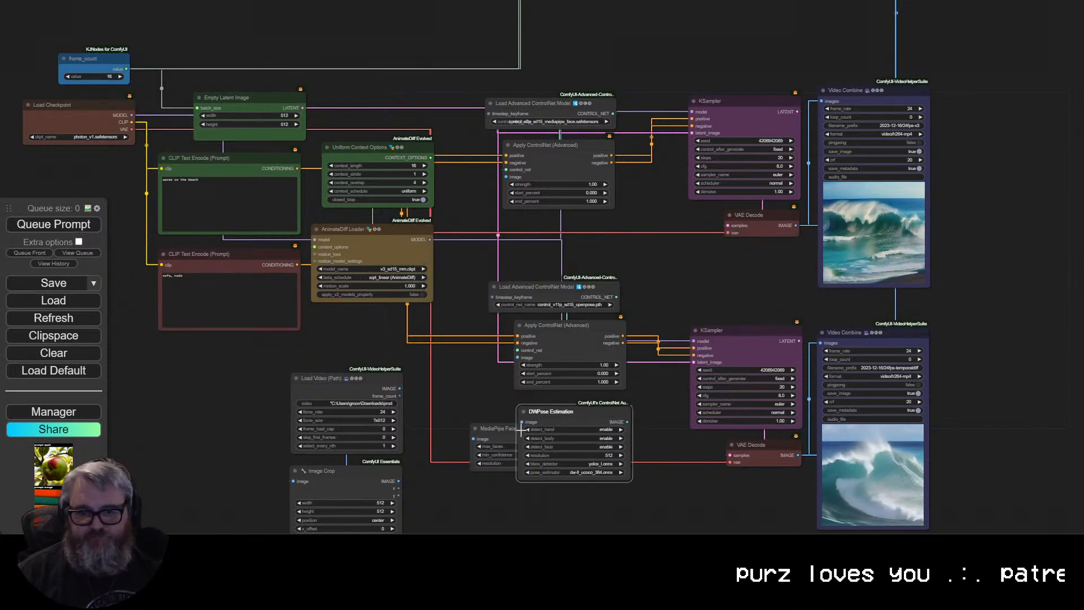
Move MediaPipe Face Mesh beneath the upper Apply ControlNet node and shift the upper ControlNet nodes up together with it.
drag(492, 432, 528, 225)
drag(527, 278, 428, 346)
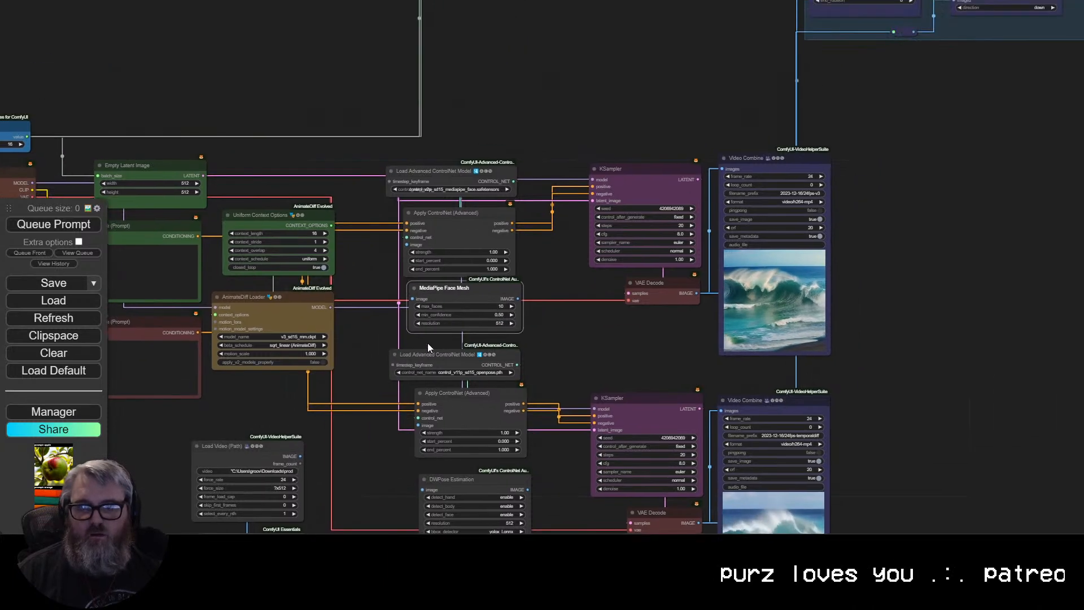
drag(459, 181, 462, 132)
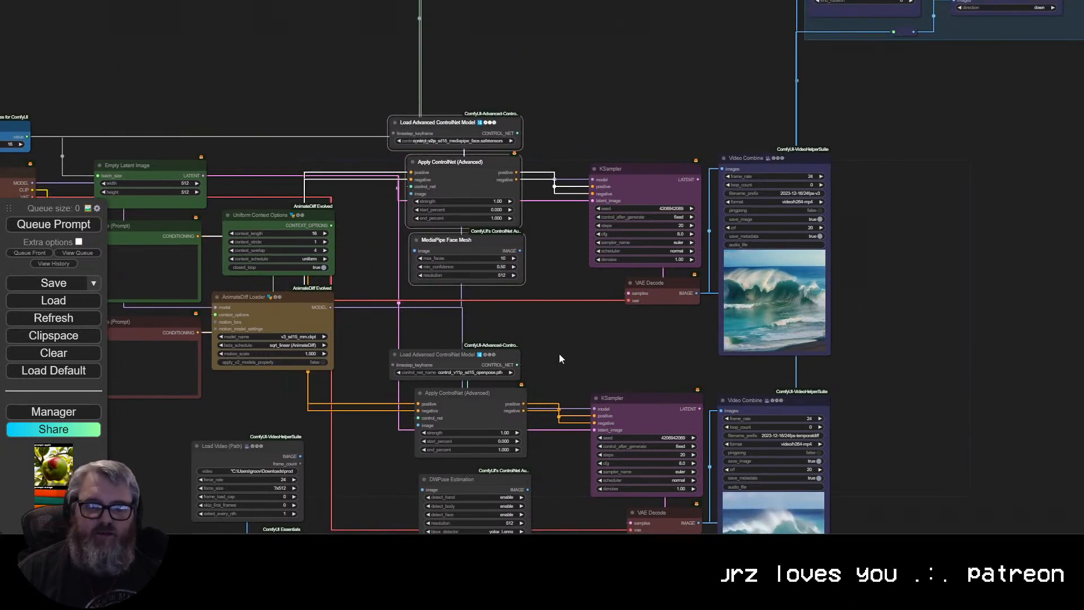
Connect the Image Crop node's IMAGE output to the image inputs of DWPose Estimation and MediaPipe Face Mesh, lowering DWPose slightly.
drag(568, 463, 609, 375)
scroll(414, 415, up, 4)
drag(398, 419, 403, 343)
drag(320, 404, 482, 308)
drag(561, 337, 559, 391)
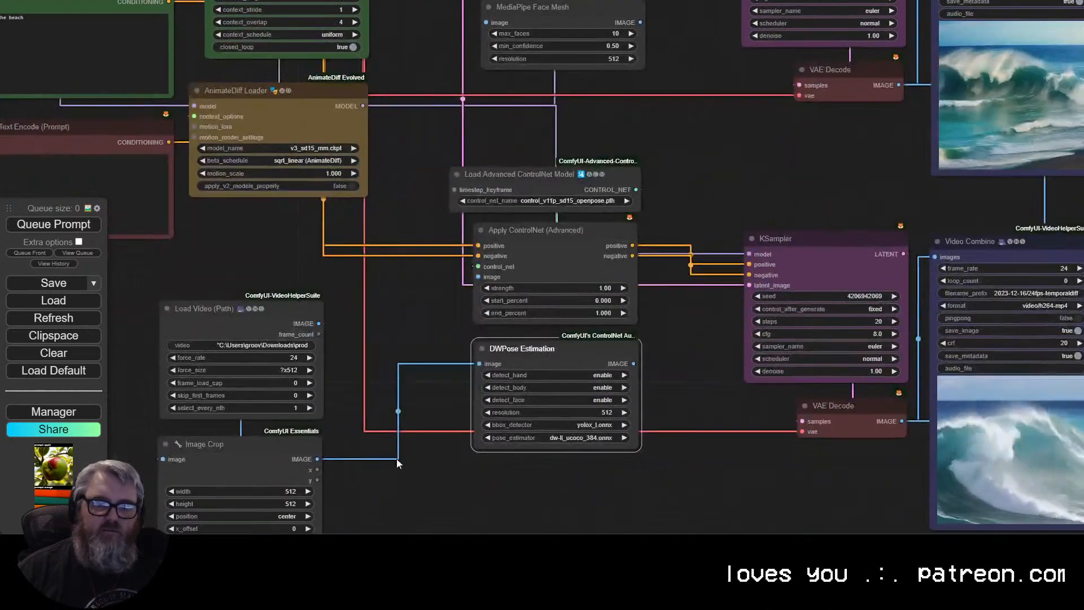
scroll(368, 403, down, 4)
drag(333, 441, 380, 382)
drag(444, 136, 449, 143)
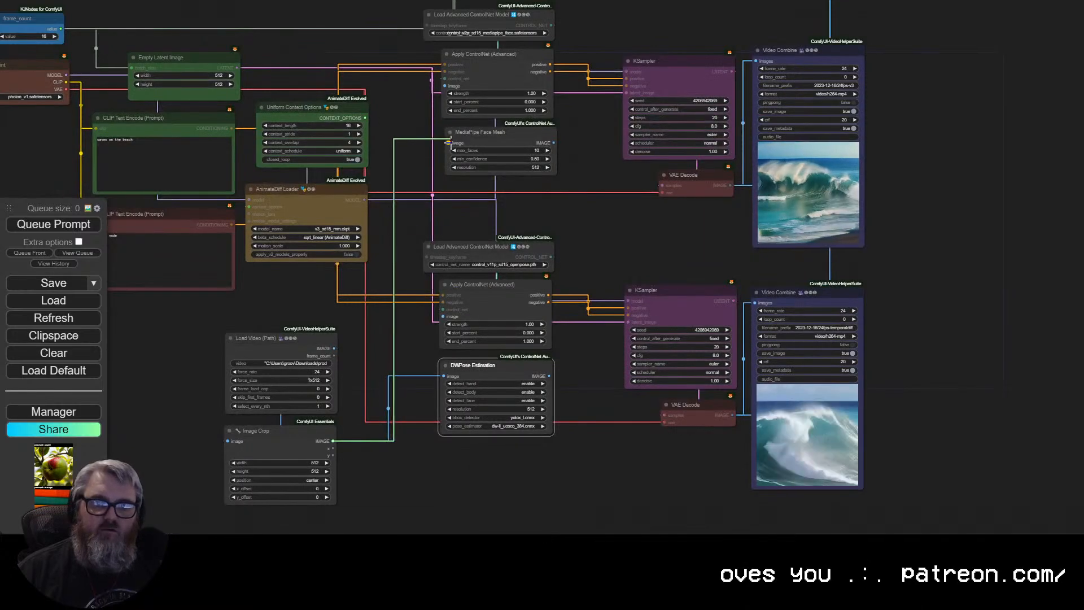
Connect MediaPipe Face Mesh's IMAGE to the upper Apply ControlNet's image input and DWPose Estimation's IMAGE to the lower one's.
scroll(517, 215, up, 4)
drag(629, 161, 543, 294)
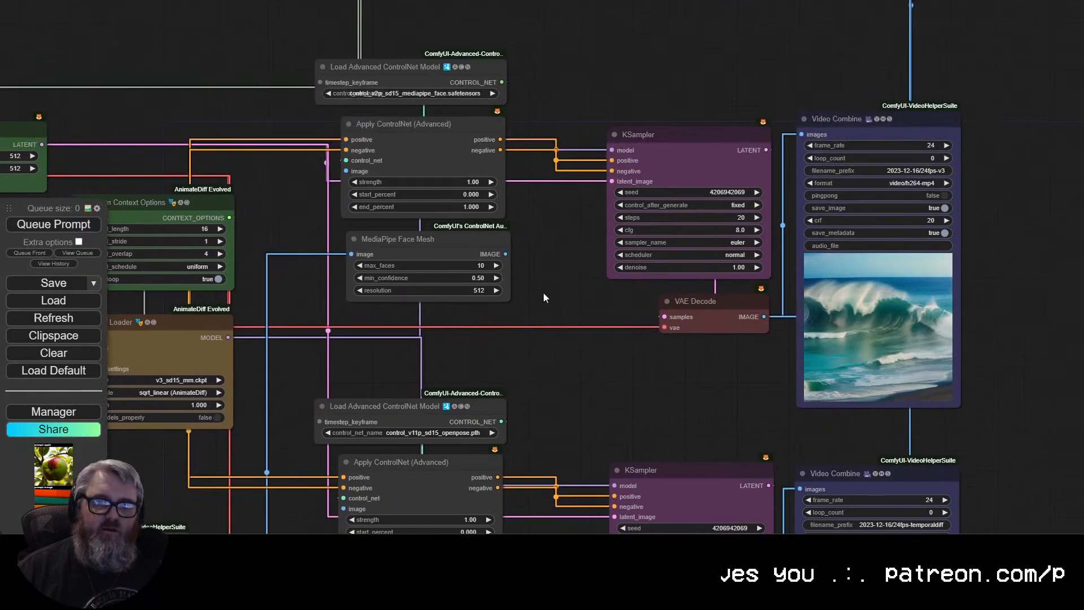
drag(505, 254, 443, 223)
drag(346, 170, 351, 165)
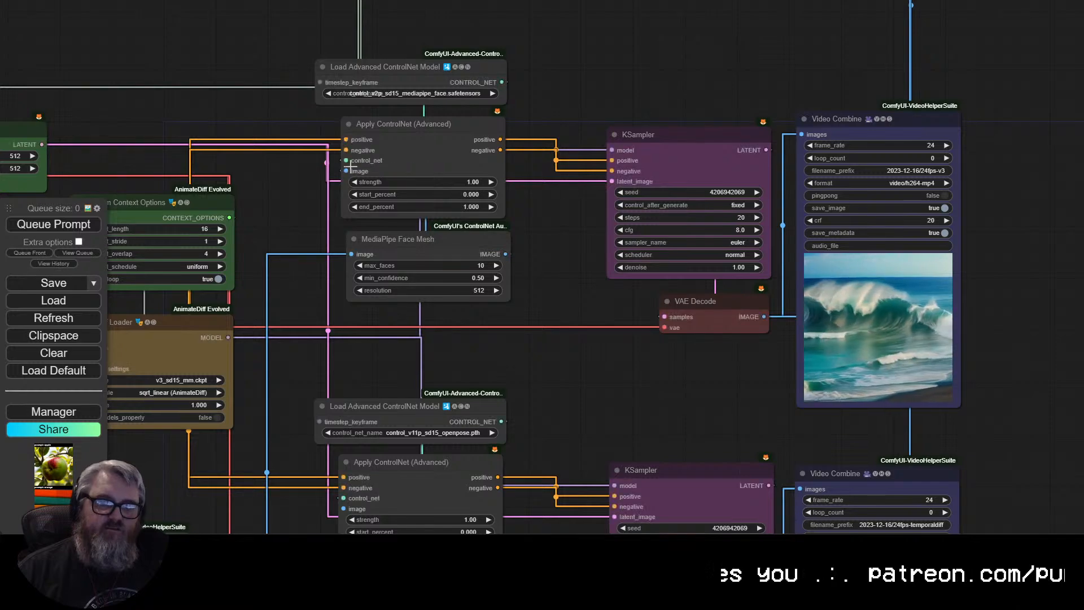
drag(543, 321, 507, 86)
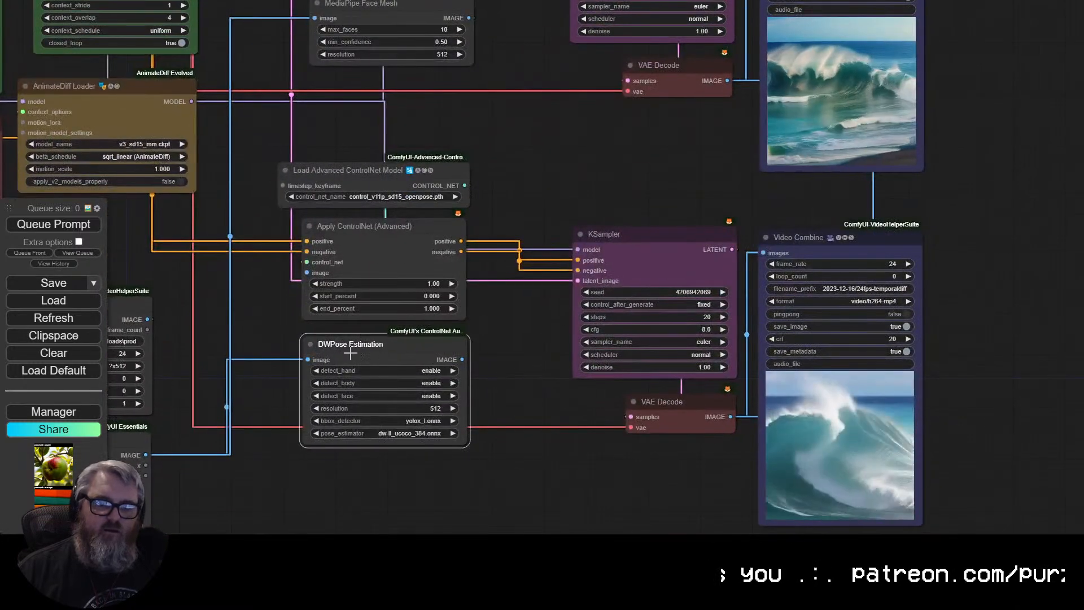
drag(463, 360, 307, 273)
scroll(494, 359, down, 5)
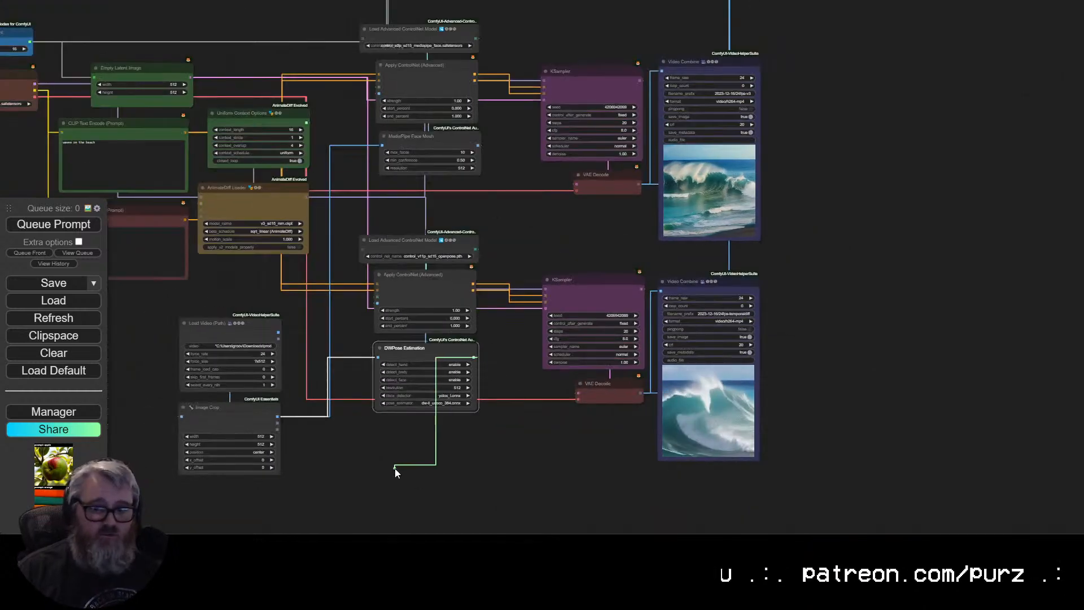
drag(395, 469, 394, 469)
click(422, 453)
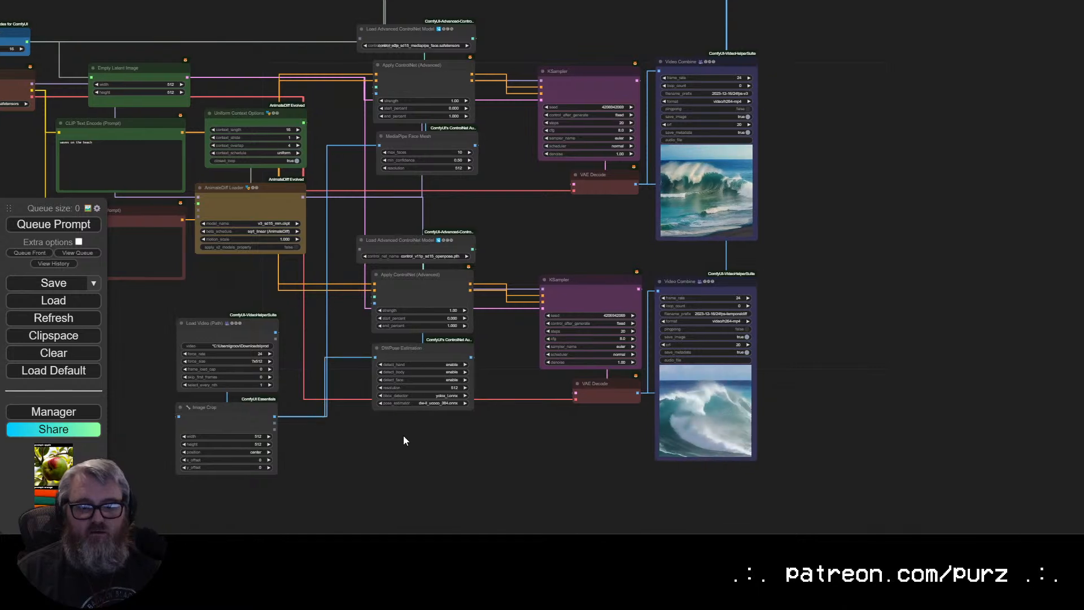
text(videocom)
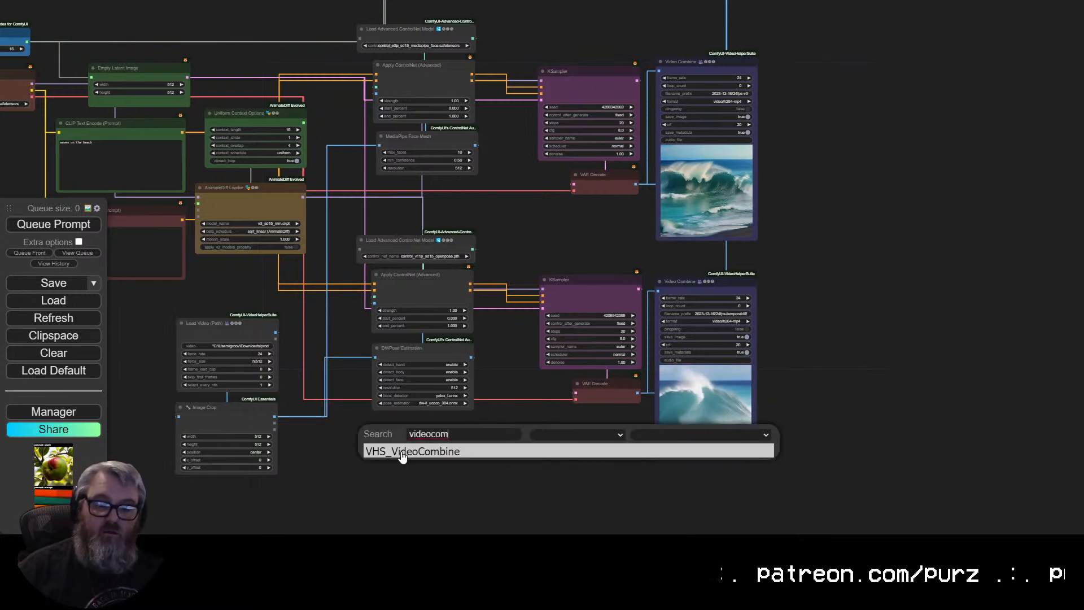
key(Return)
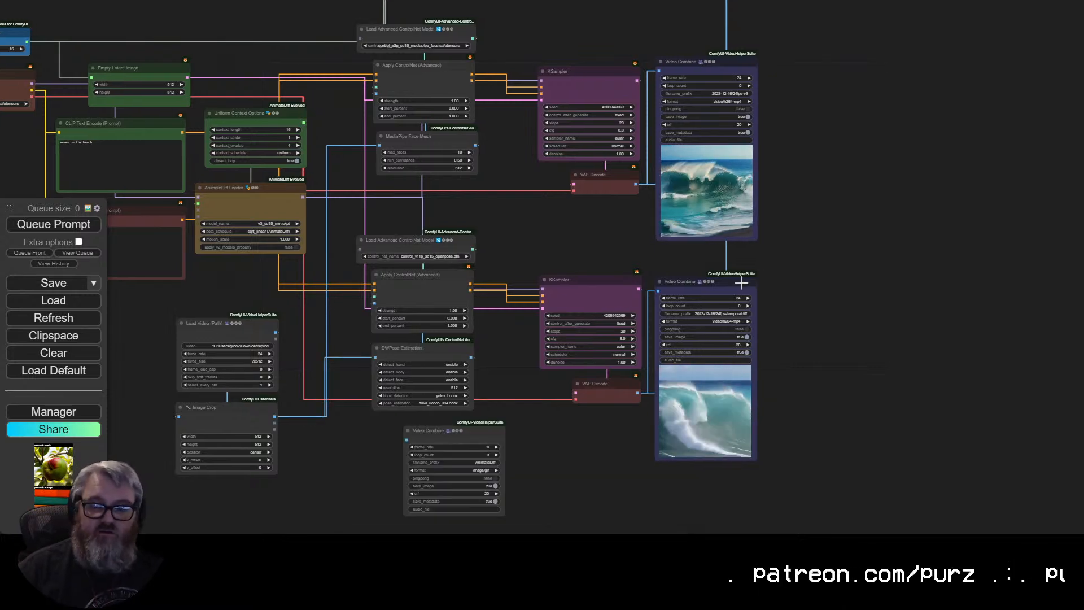
scroll(456, 431, up, 4)
click(484, 433)
key(Delete)
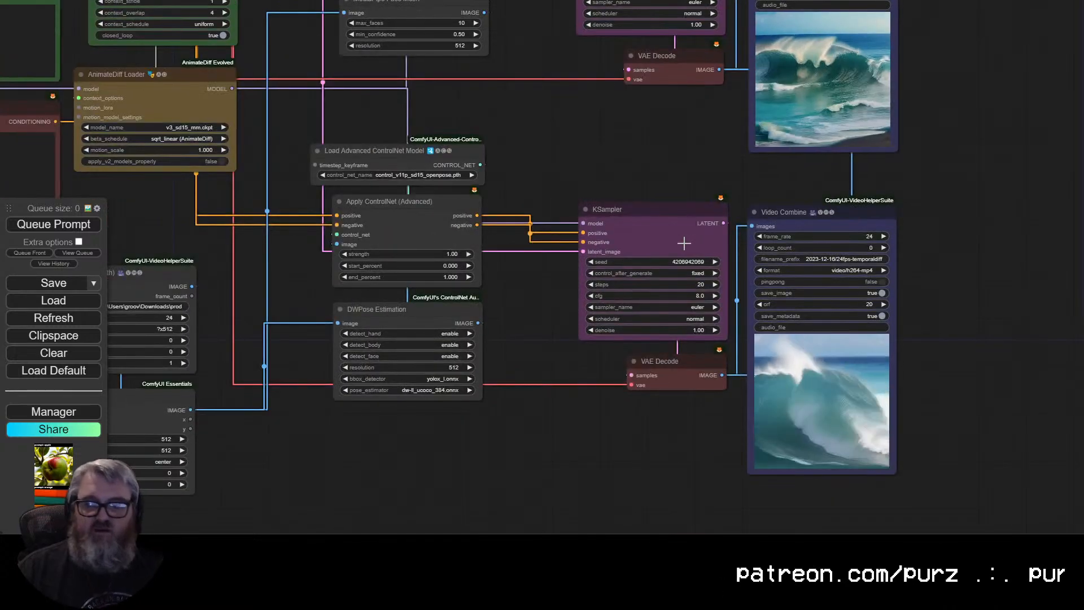
Duplicate the lower row's Video Combine node beneath DWPose Estimation and feed it DWPose's IMAGE output.
click(804, 222)
key(ctrl+c)
key(ctrl+v)
drag(861, 231, 381, 436)
drag(481, 468, 560, 310)
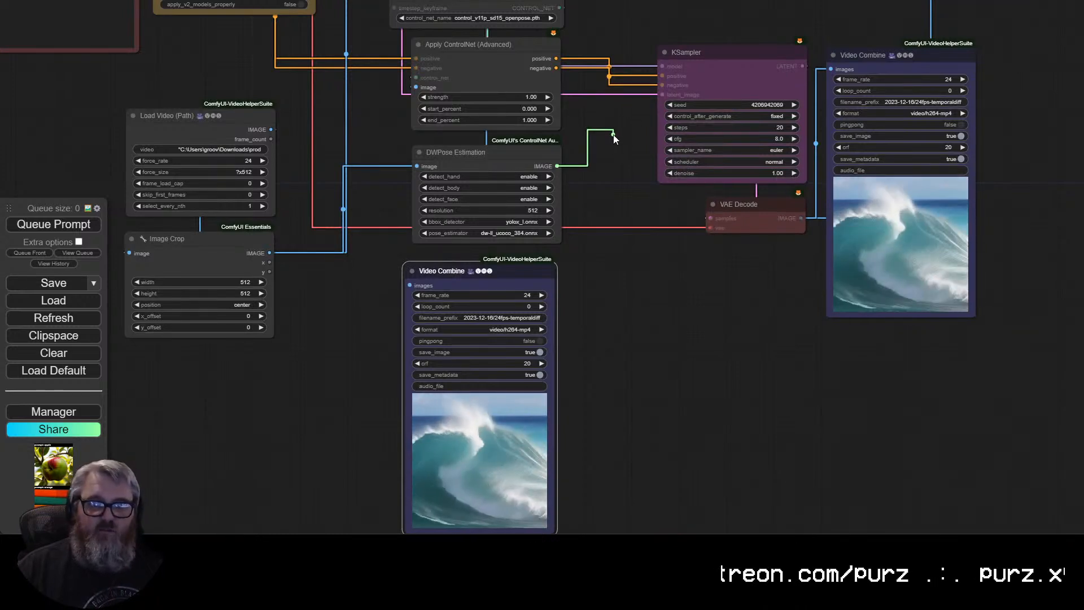
drag(557, 166, 415, 286)
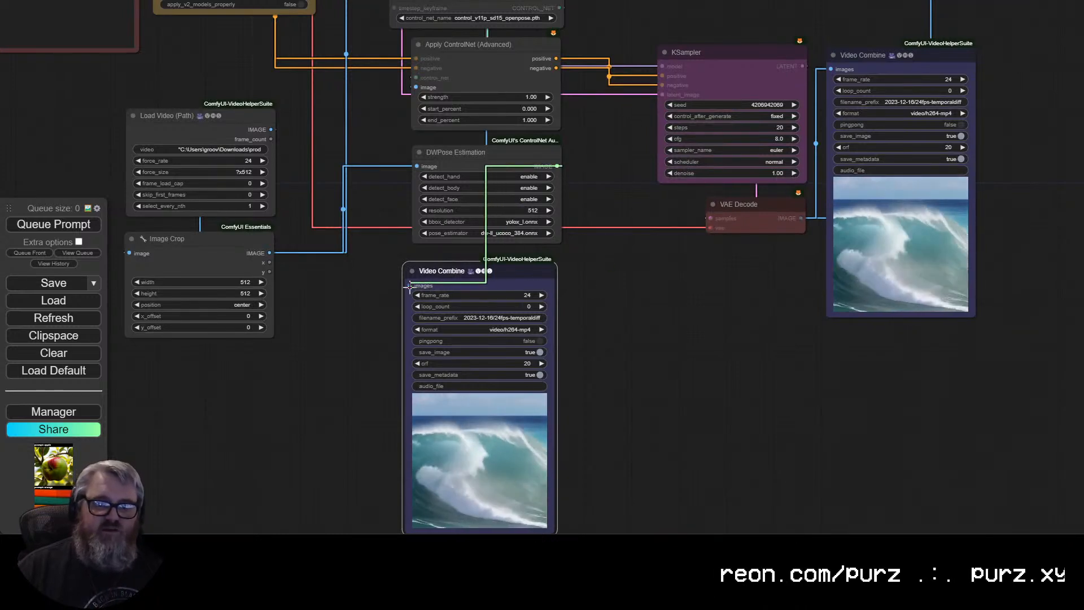
Set the filename_prefix of the Video Combine node under DWPose Estimation to 2023-12-16/openpose-src.
click(502, 317)
key(BackSpace)
key(BackSpace)
key(BackSpace)
key(BackSpace)
key(BackSpace)
key(BackSpace)
key(BackSpace)
key(BackSpace)
key(BackSpace)
key(BackSpace)
key(BackSpace)
key(BackSpace)
key(BackSpace)
key(BackSpace)
key(BackSpace)
key(BackSpace)
key(BackSpace)
key(BackSpace)
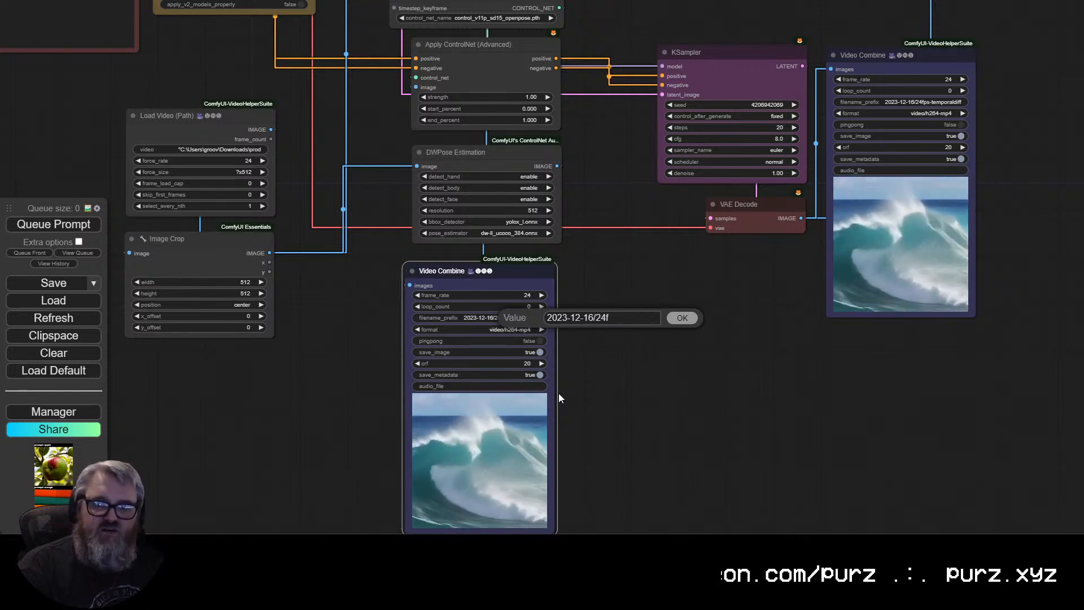
text(open)
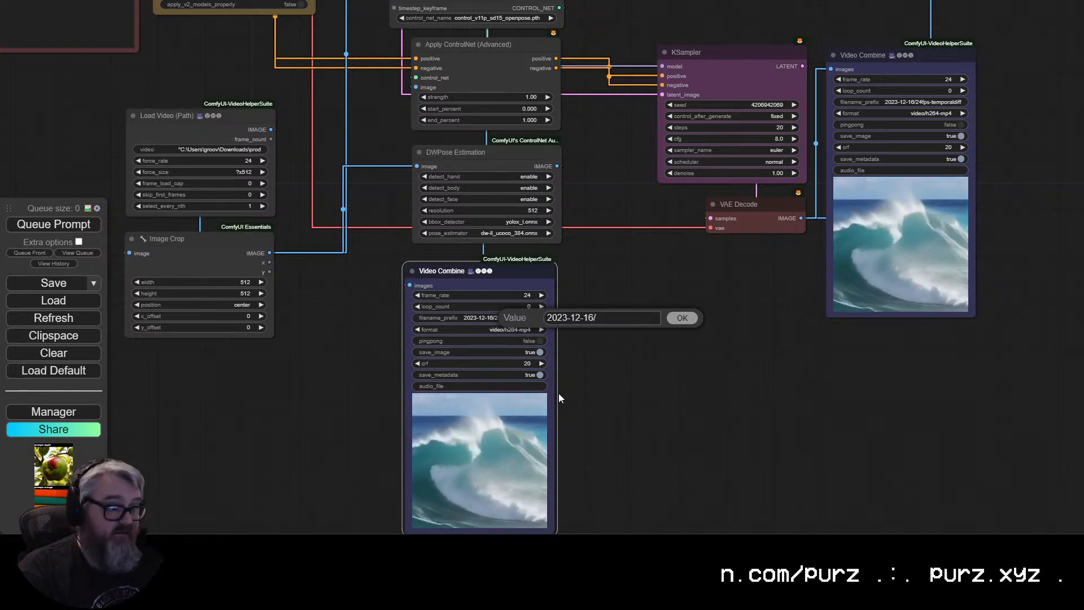
text(p)
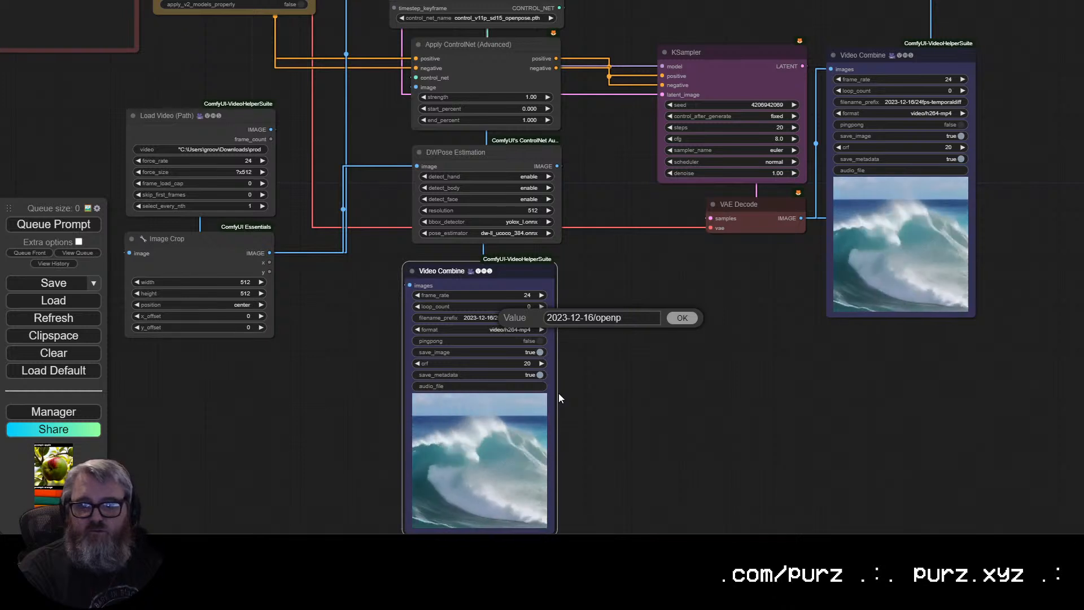
text(ose-src)
key(Return)
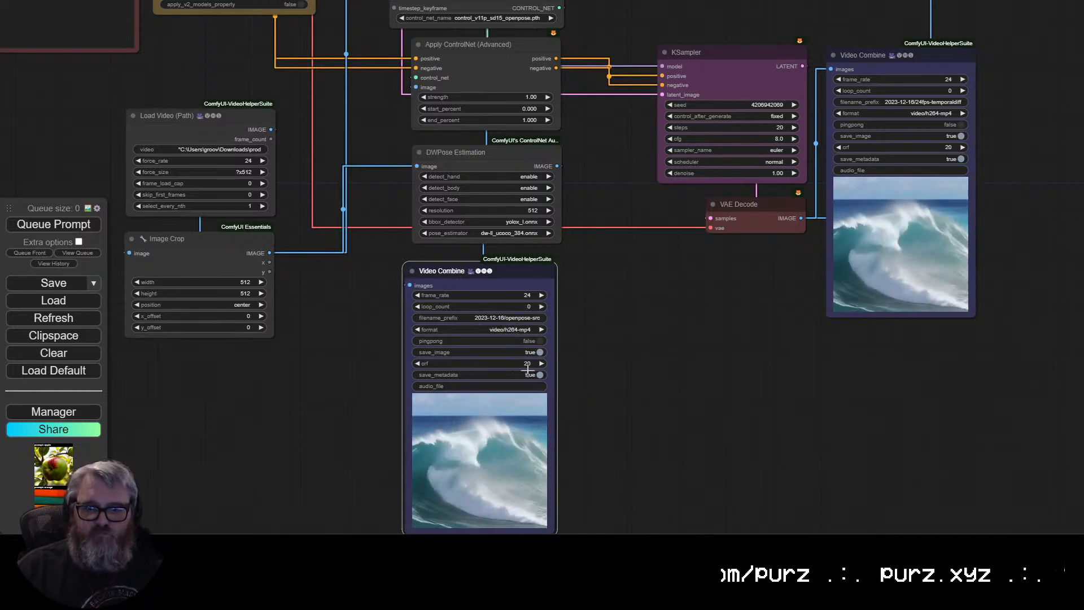
Duplicate the openpose-src Video Combine node and place the copy above the upper Load Advanced ControlNet Model node.
drag(589, 305, 612, 425)
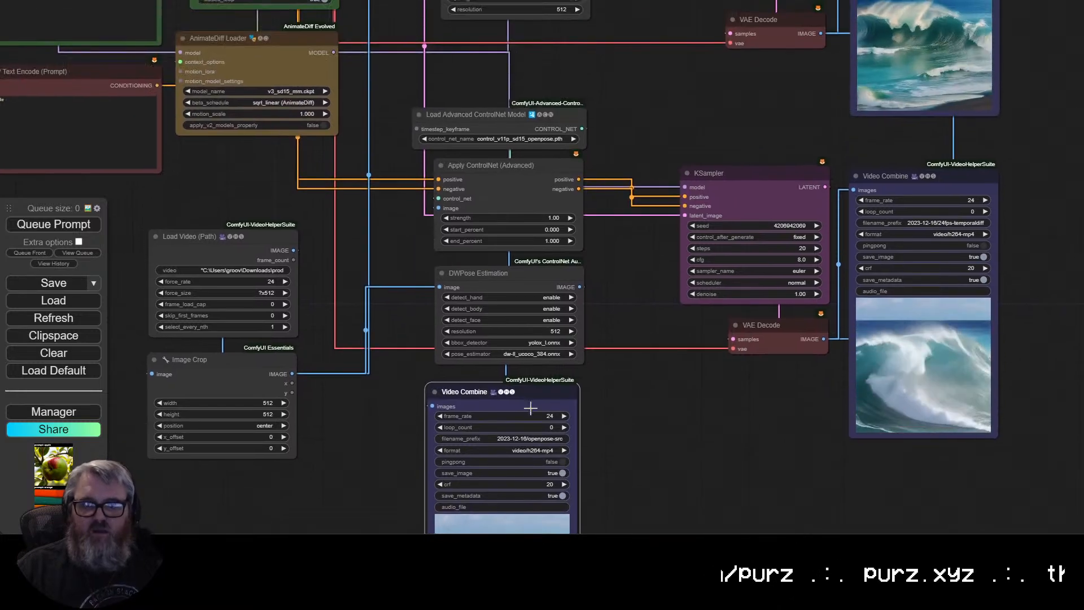
key(ctrl+c)
key(ctrl+v)
scroll(616, 376, down, 10)
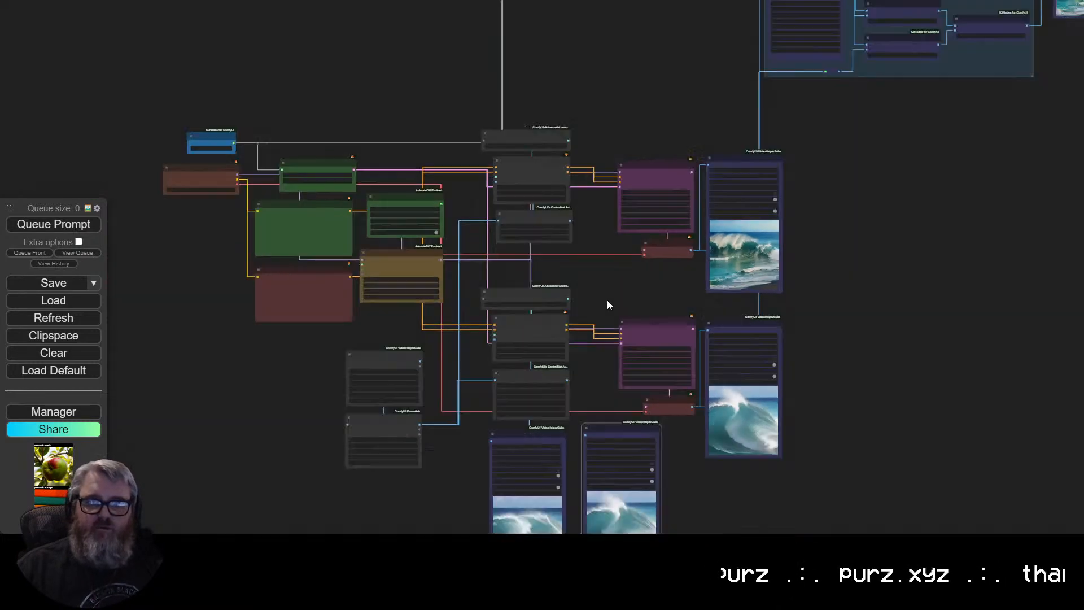
scroll(607, 305, down, 1)
drag(615, 420, 533, 20)
scroll(624, 116, up, 9)
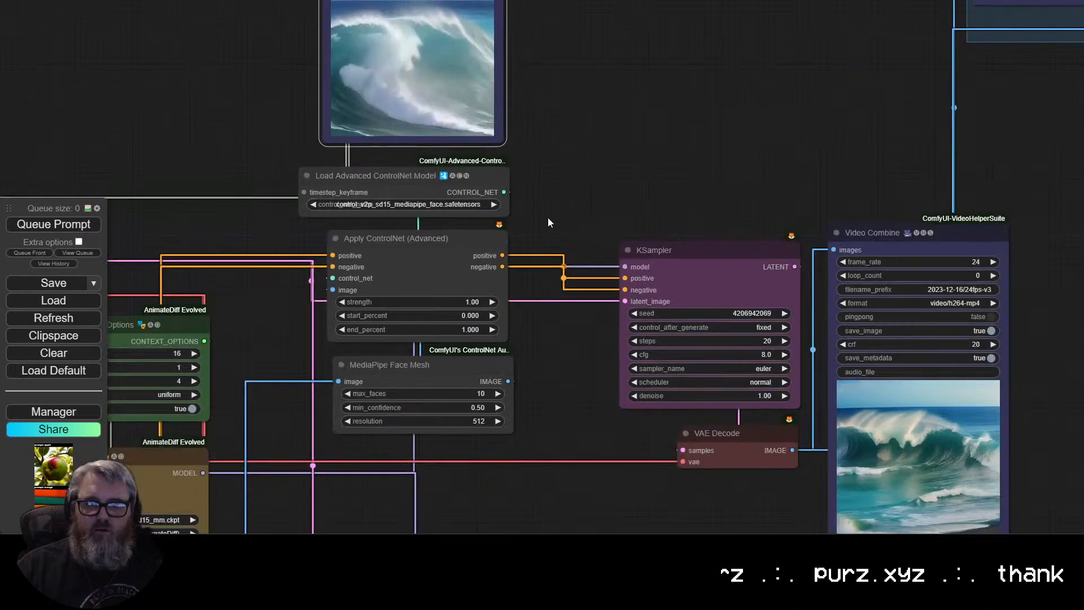
scroll(507, 446, down, 1)
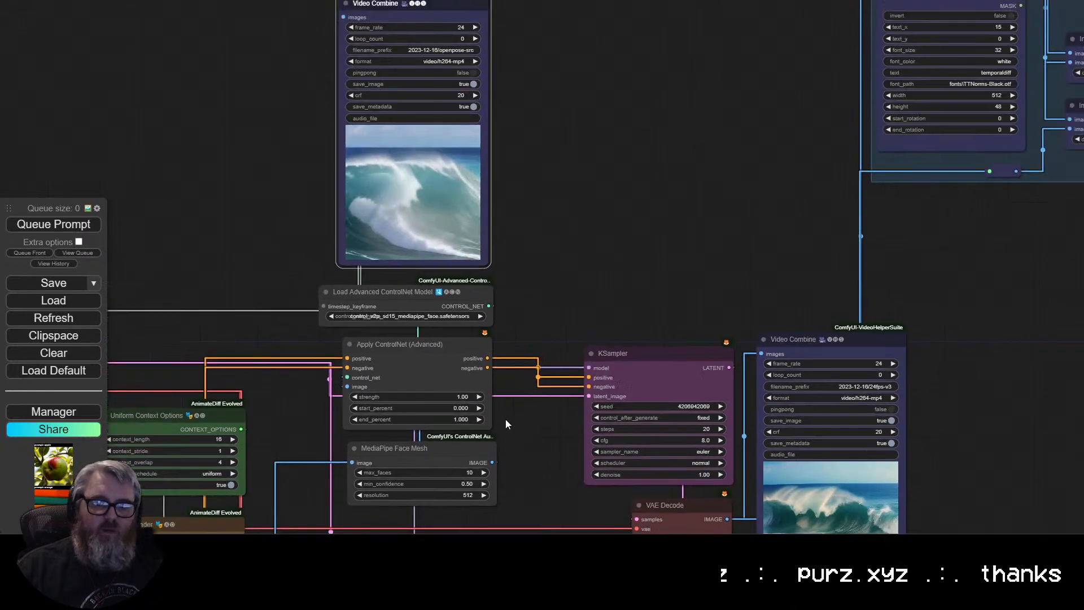
Set the filename_prefix of the Video Combine node above the upper Load Advanced ControlNet Model to 2023-12-16/mediapipe-src.
drag(506, 419, 310, 43)
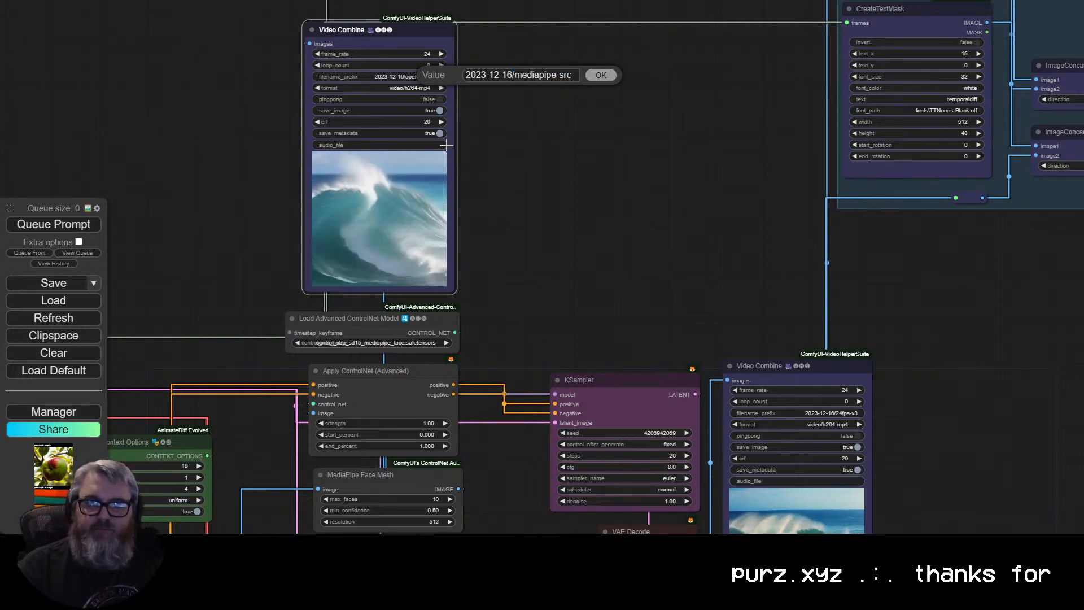
Duplicate the openpose-src Video Combine node beneath Image Crop and feed the copy Image Crop's IMAGE output.
scroll(531, 188, down, 5)
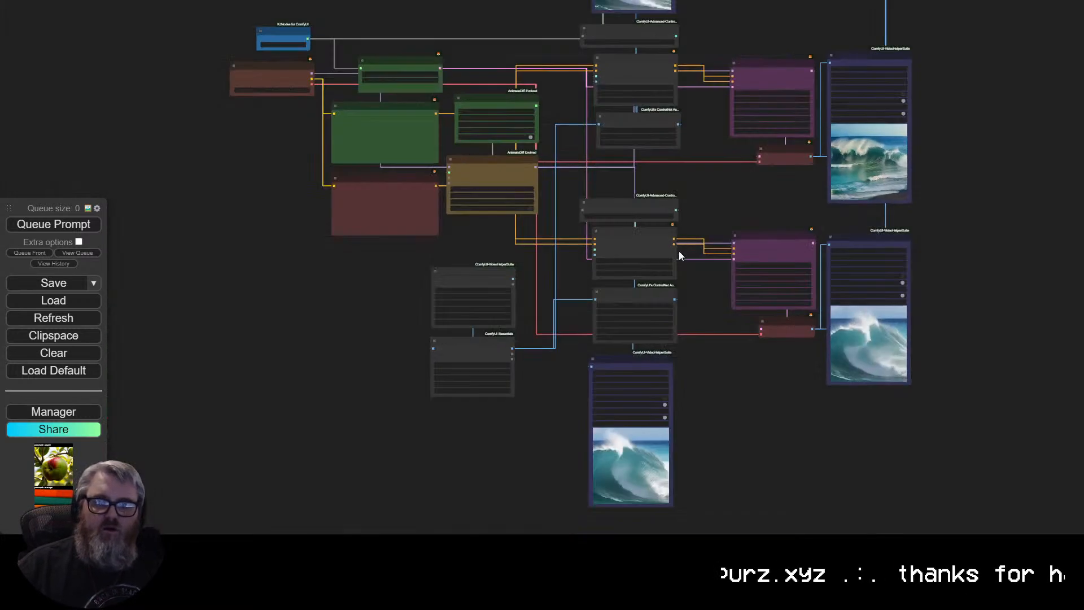
scroll(652, 229, up, 3)
scroll(425, 391, up, 2)
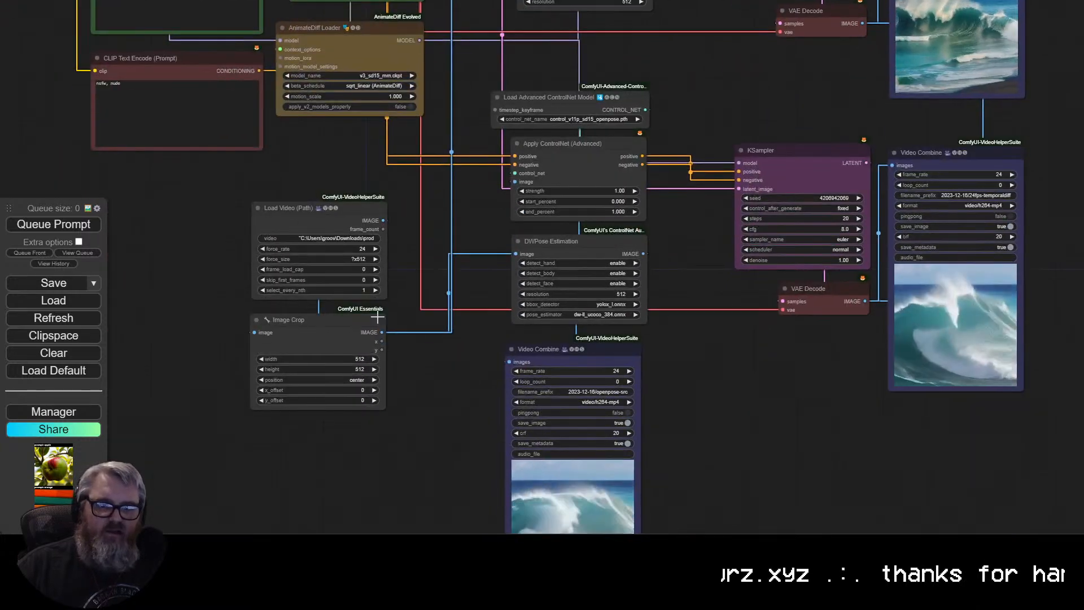
right_click(275, 439)
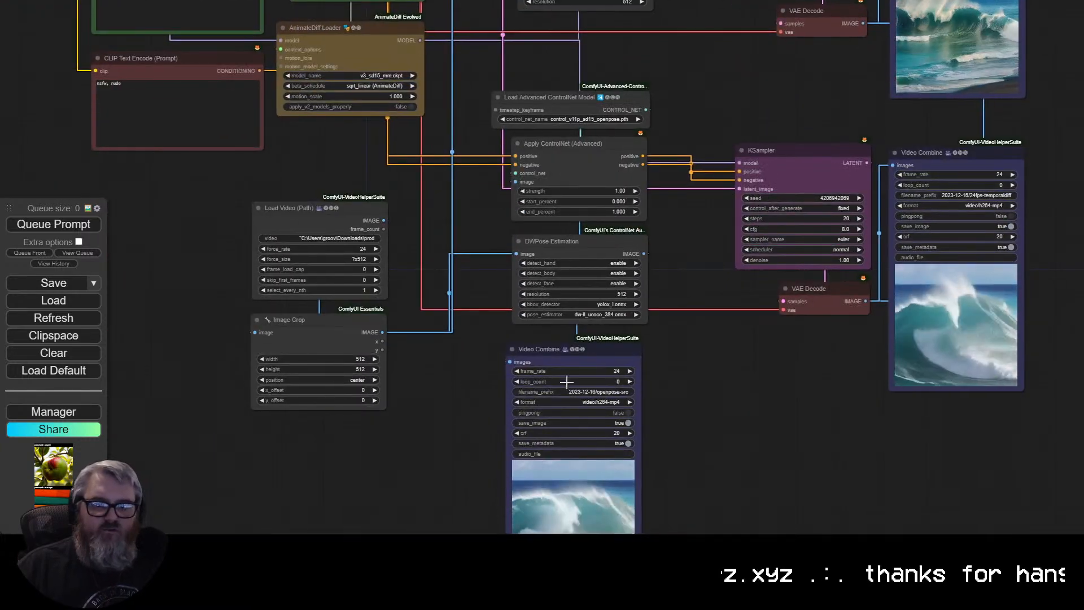
click(566, 358)
alt+drag(566, 358, 308, 441)
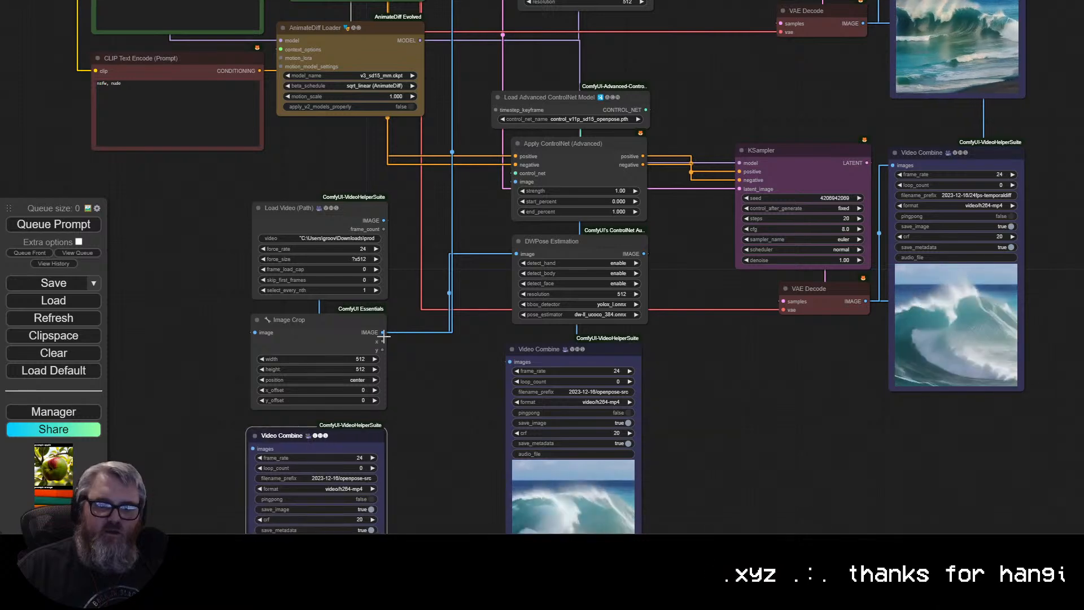
drag(382, 333, 252, 448)
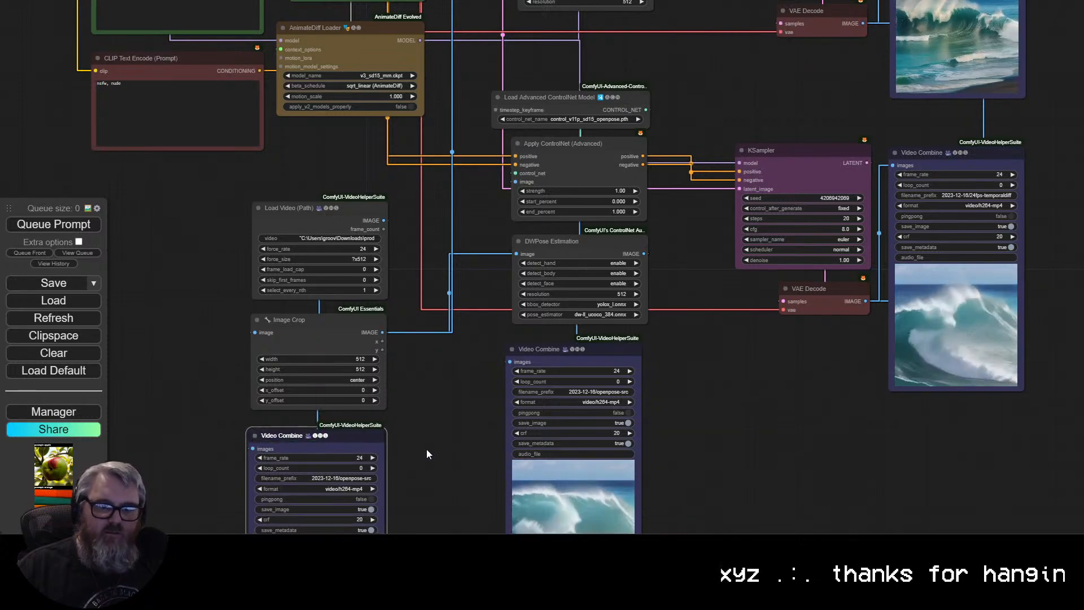
Set the filename_prefix of the Video Combine node under Image Crop to 2023-12-16/src.
drag(425, 449, 469, 286)
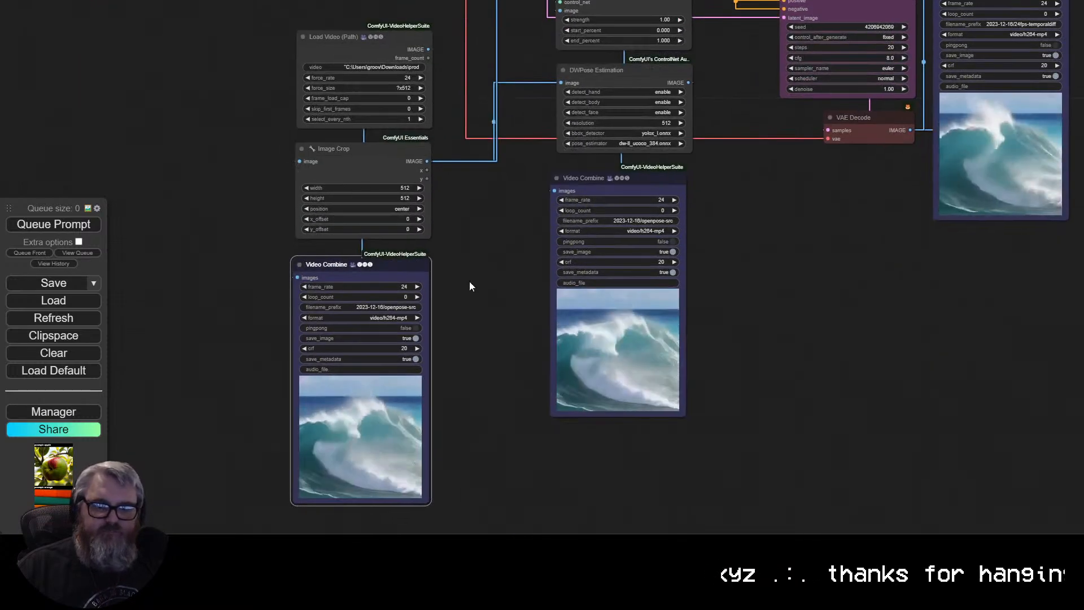
click(396, 308)
key(BackSpace)
key(BackSpace)
key(BackSpace)
key(BackSpace)
key(BackSpace)
key(BackSpace)
key(BackSpace)
key(BackSpace)
key(BackSpace)
key(BackSpace)
key(BackSpace)
key(BackSpace)
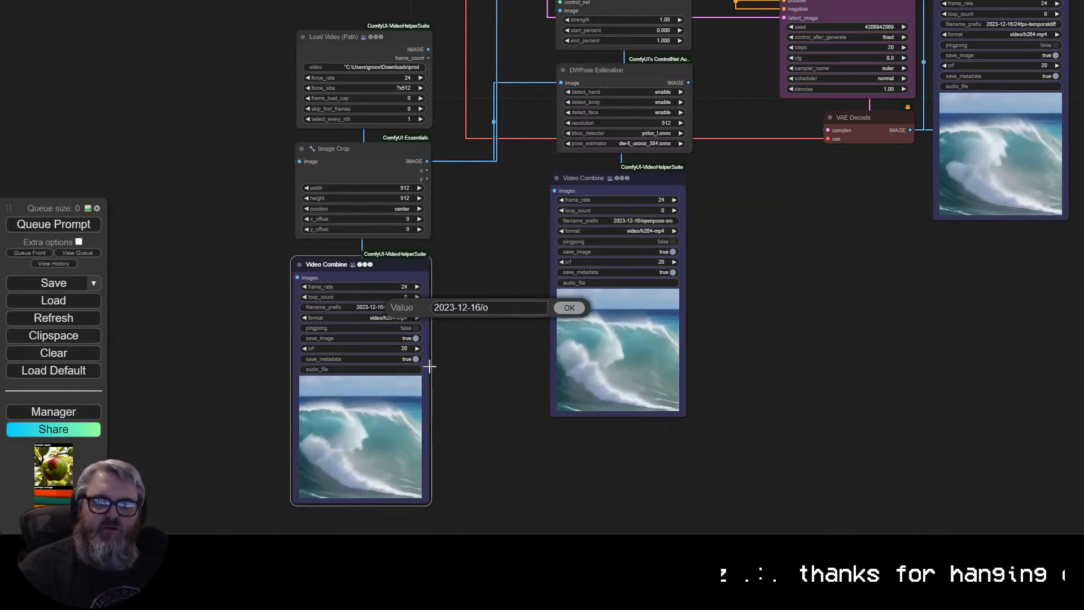
text(src)
key(Return)
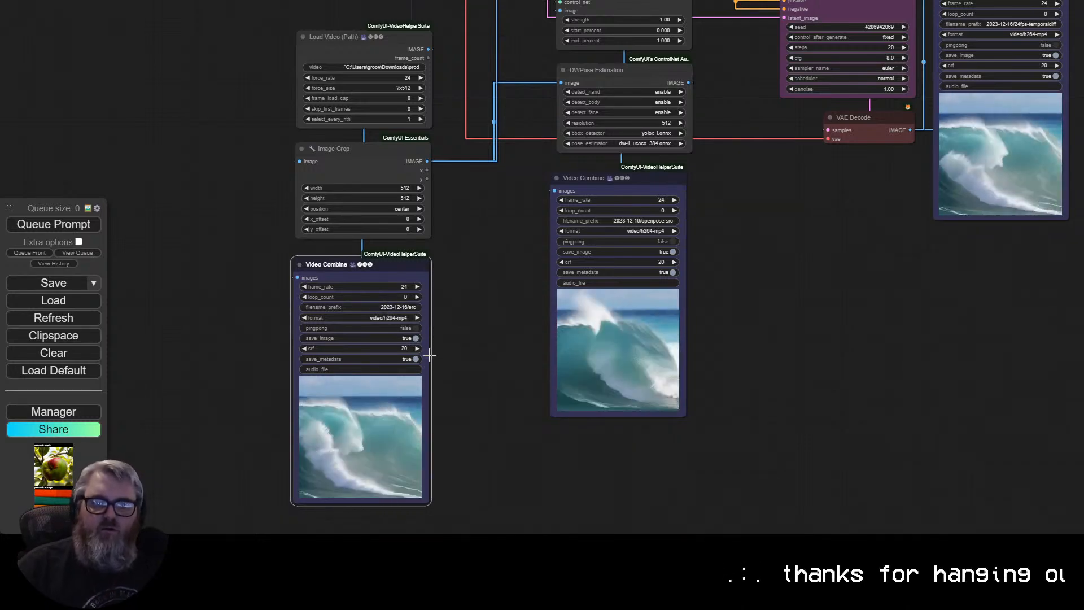
Set the filename_prefix of the upper row's final Video Combine node to 2023-12-16/24fps-mediapipe.
scroll(427, 362, up, 5)
scroll(417, 324, up, 3)
scroll(476, 314, down, 6)
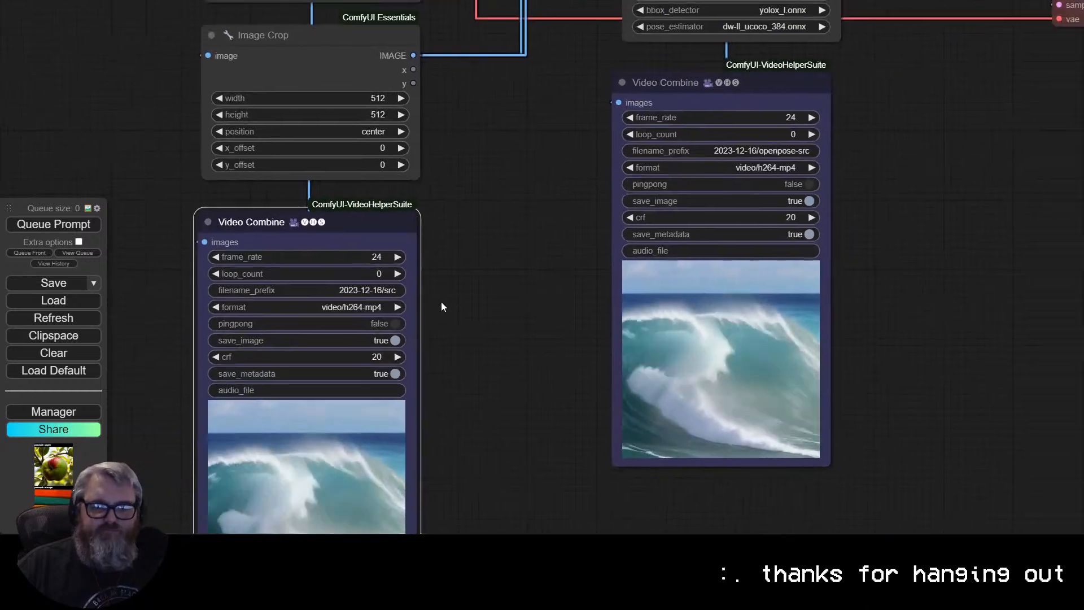
drag(442, 302, 431, 307)
drag(432, 270, 425, 291)
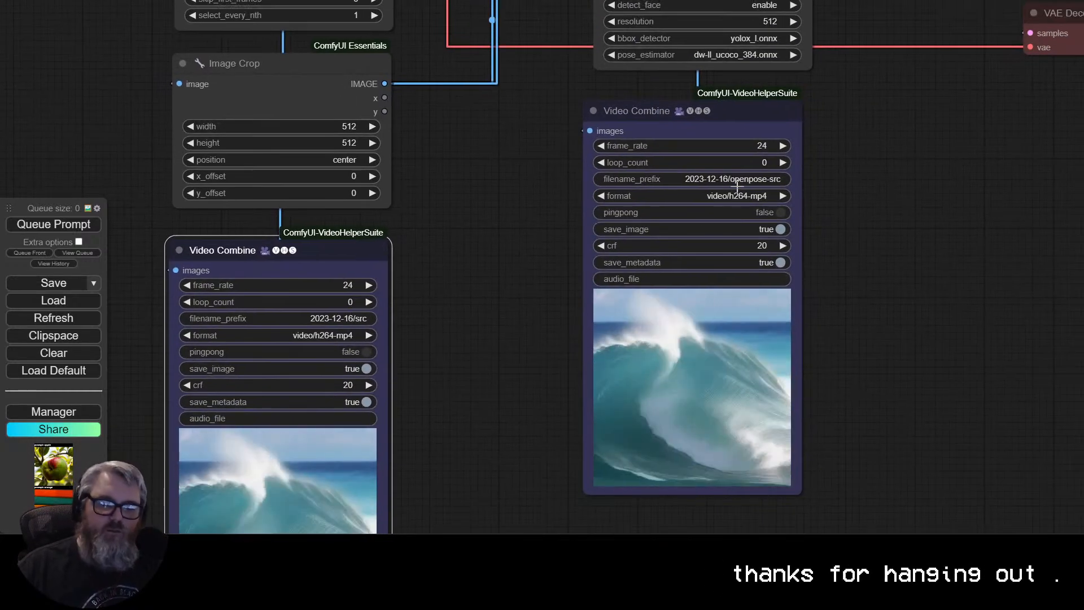
mouse_move(847, 215)
mouse_down()
mouse_move(781, 451)
mouse_move(774, 588)
mouse_up()
scroll(774, 588, down, 3)
mouse_move(779, 218)
mouse_down()
mouse_move(736, 526)
mouse_move(738, 609)
mouse_up()
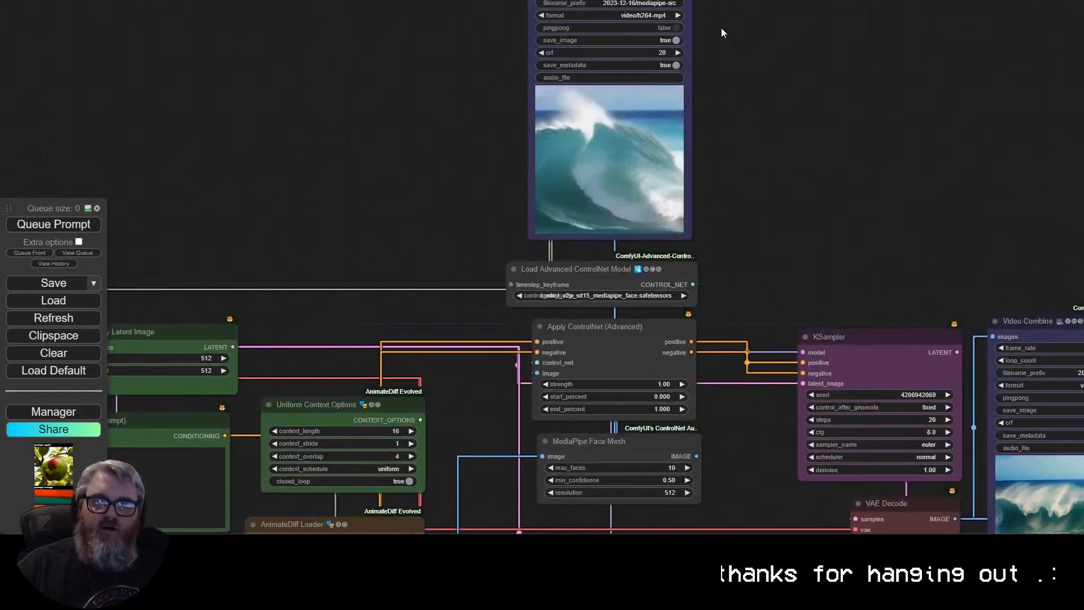
drag(720, 28, 706, 166)
drag(790, 429, 326, 87)
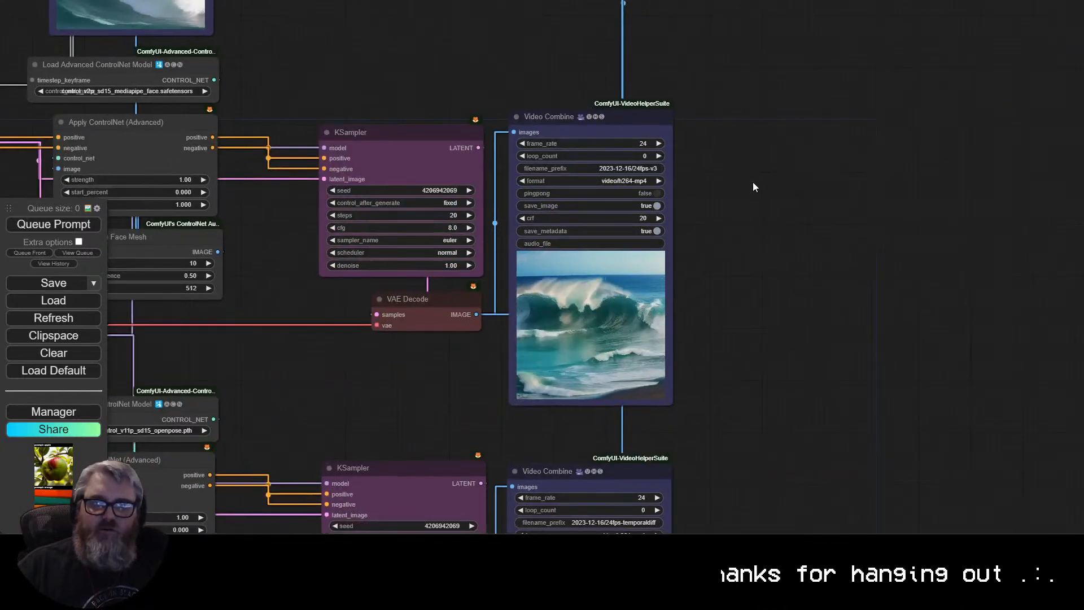
drag(753, 182, 678, 133)
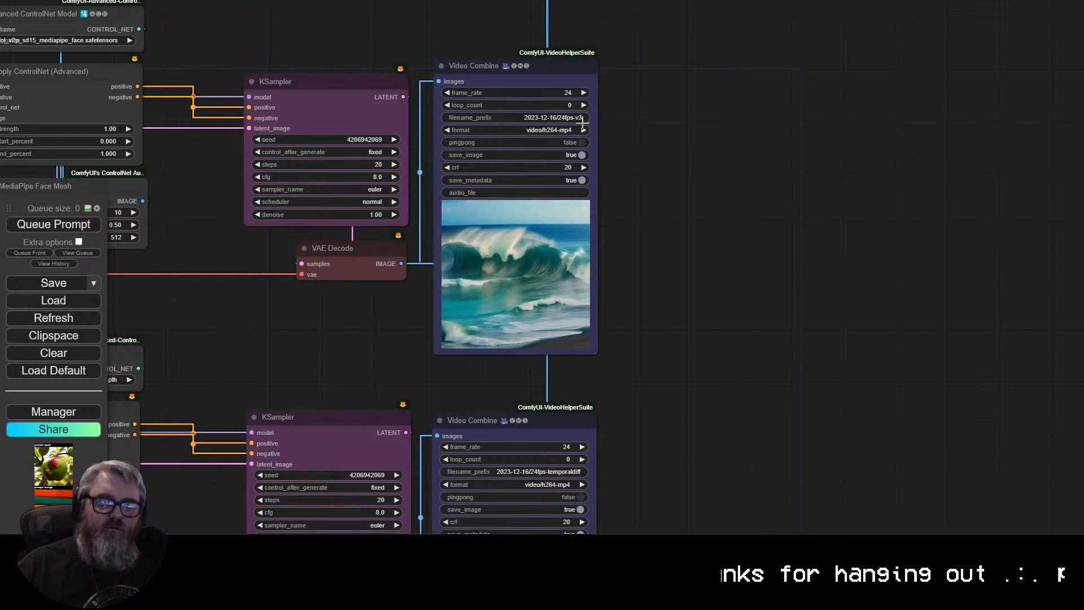
click(582, 119)
key(BackSpace)
key(BackSpace)
key(BackSpace)
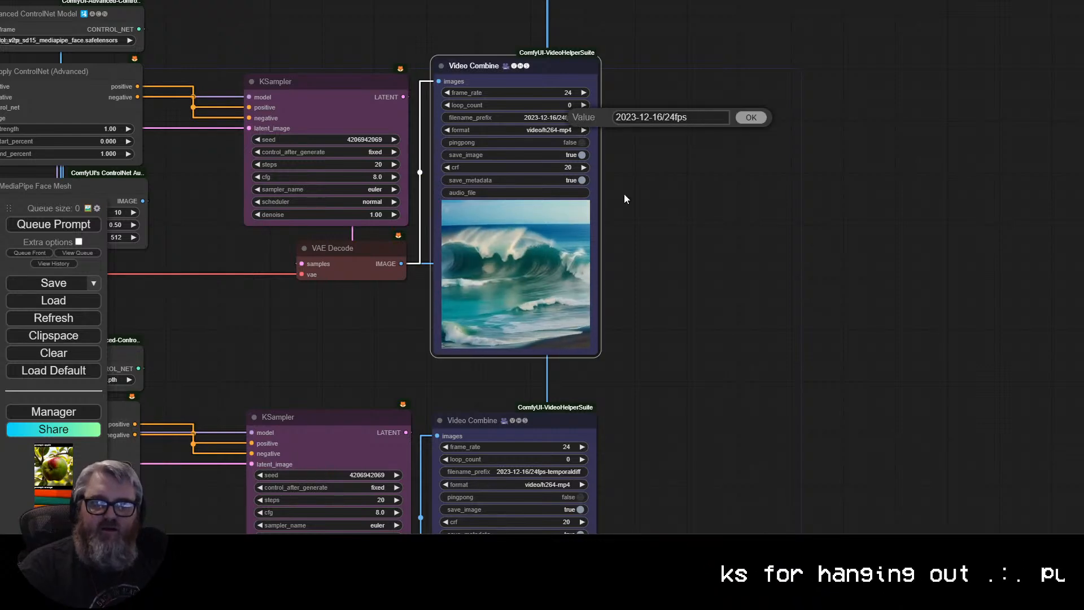
text(-)
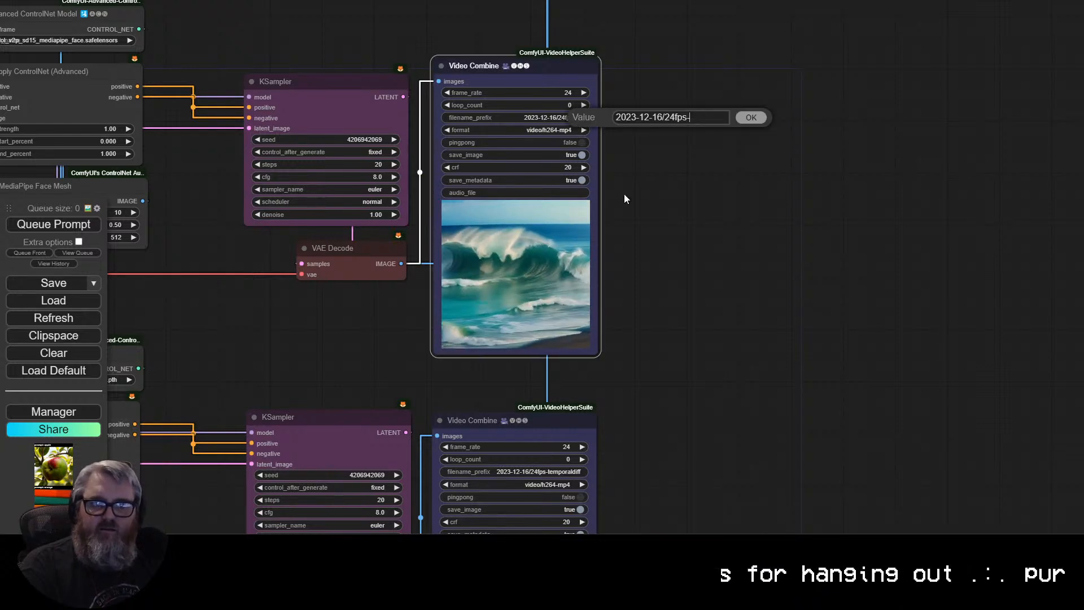
text(media)
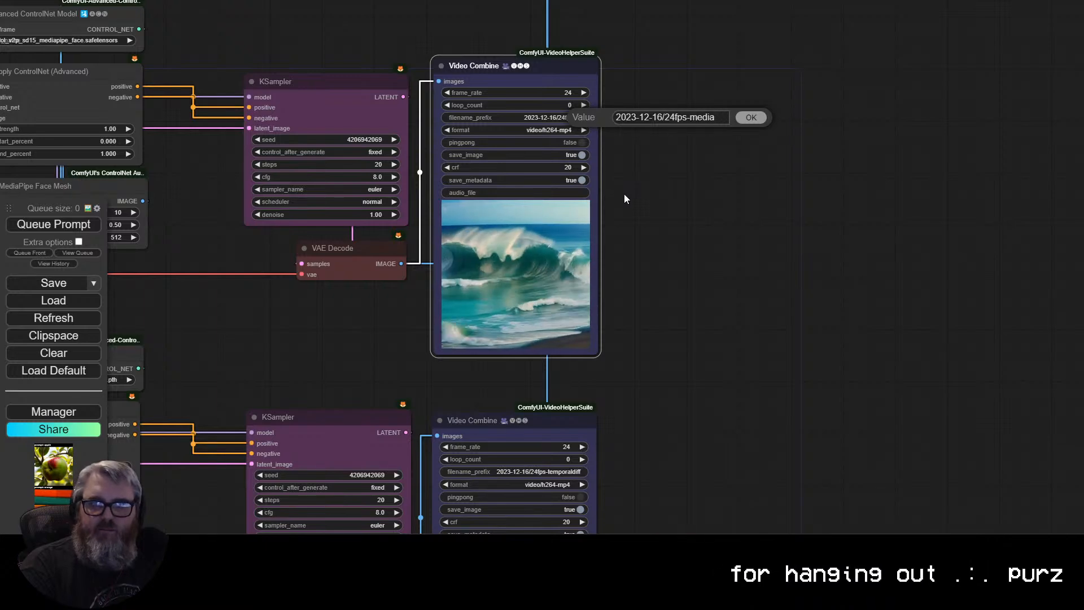
text(pipe)
key(Return)
Set the filename_prefix of the lower row's final Video Combine node to 2023-12-16/24fps-openpose.
drag(649, 353, 665, 214)
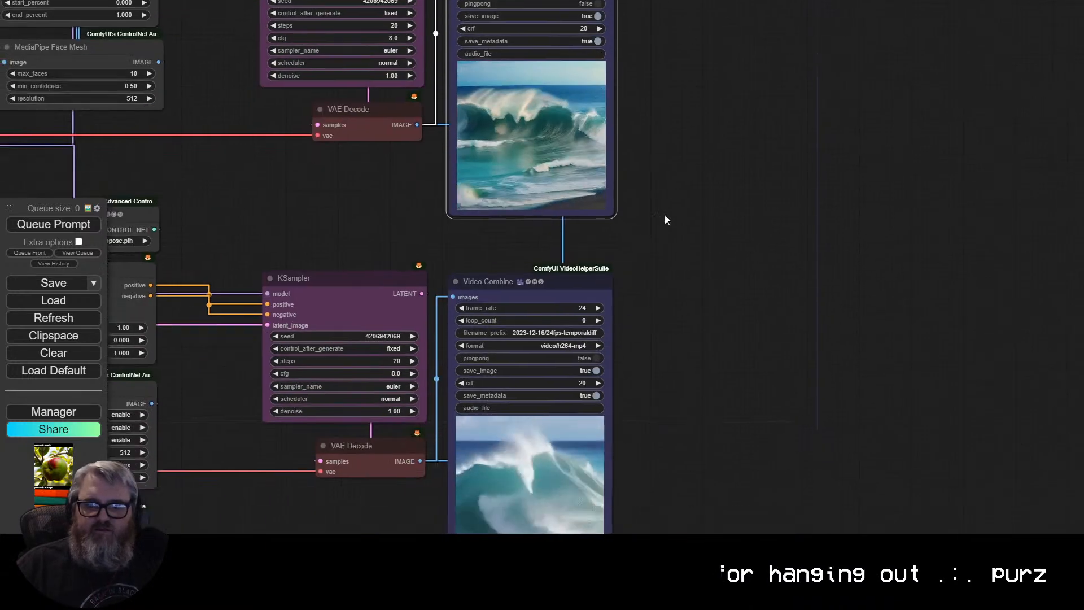
click(571, 334)
key(BackSpace)
key(BackSpace)
key(BackSpace)
key(BackSpace)
key(BackSpace)
key(BackSpace)
key(BackSpace)
key(BackSpace)
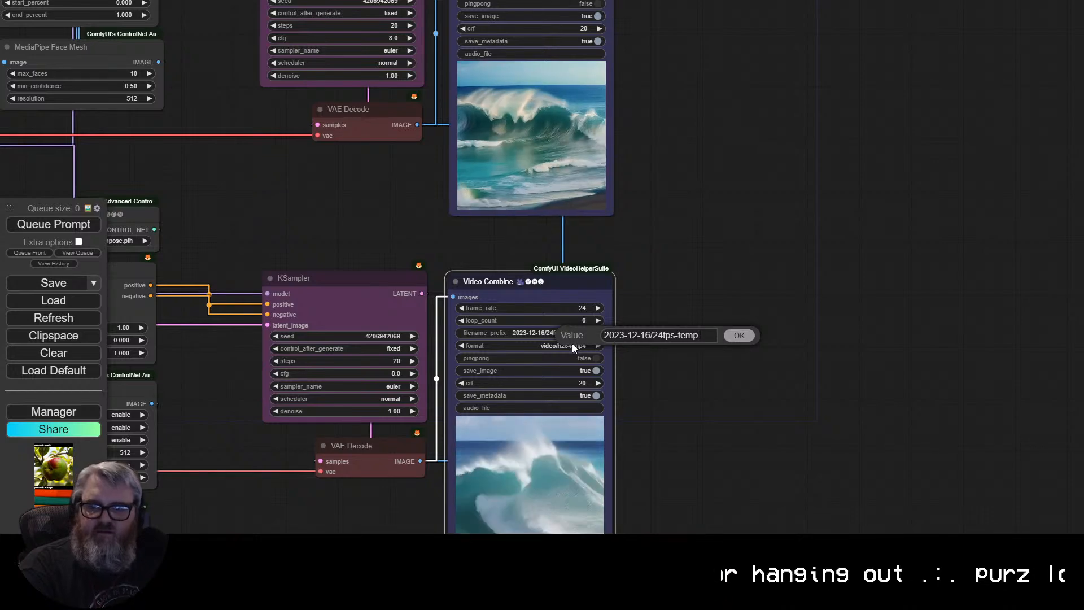
key(BackSpace)
key(BackSpace)
key(BackSpace)
key(BackSpace)
text(openpose)
key(Return)
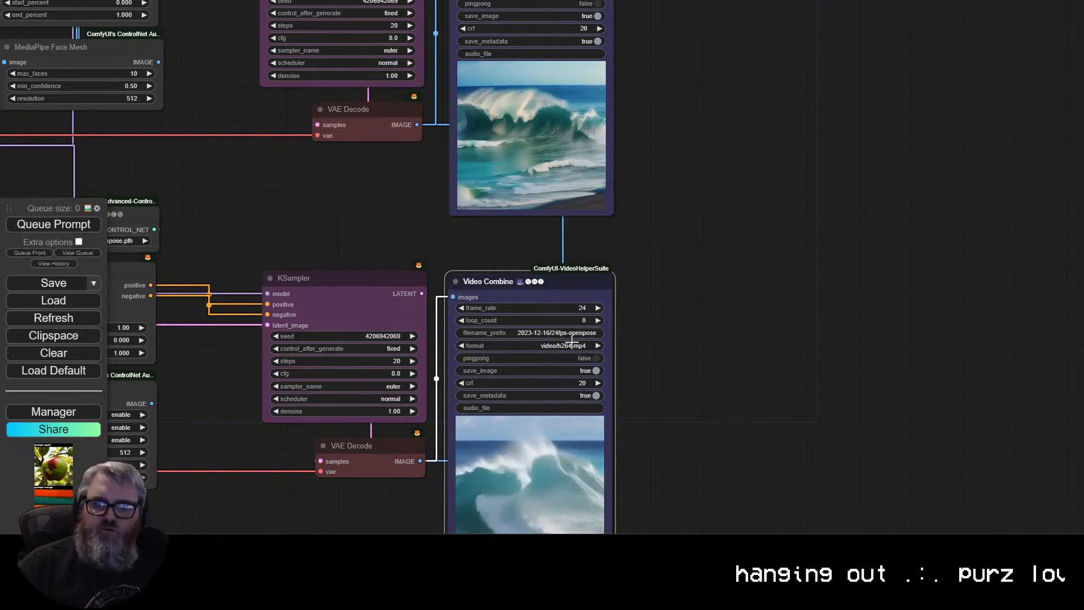
Review the workflow from Load Video and Image Crop through the MediaPipe and DWPose rows to their KSampler and Video Combine nodes.
scroll(723, 336, down, 4)
drag(723, 339, 955, 309)
scroll(441, 473, down, 1)
drag(445, 477, 499, 307)
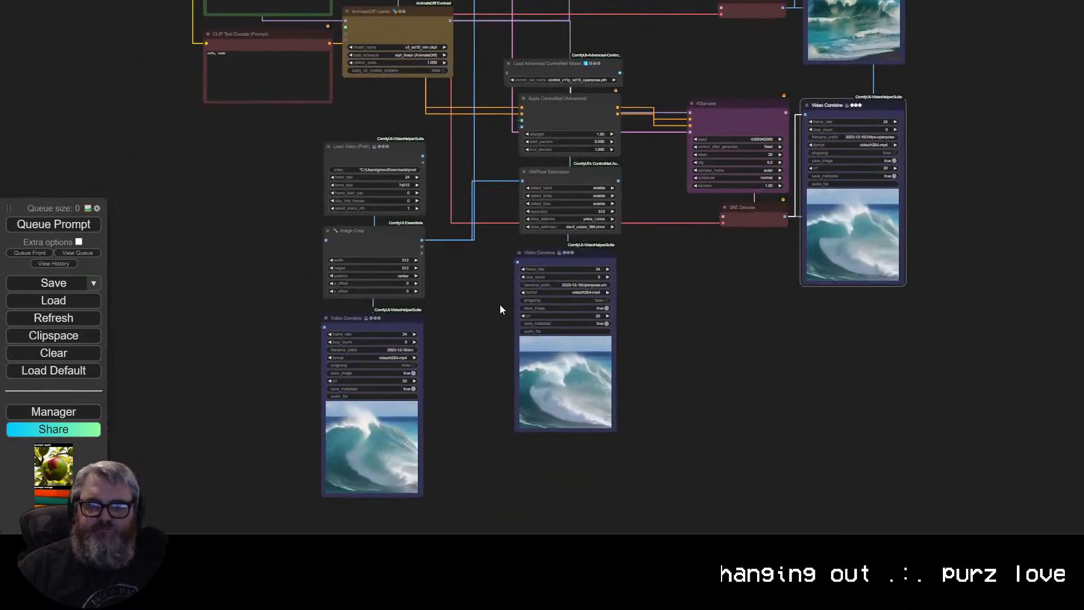
scroll(500, 309, up, 4)
click(320, 196)
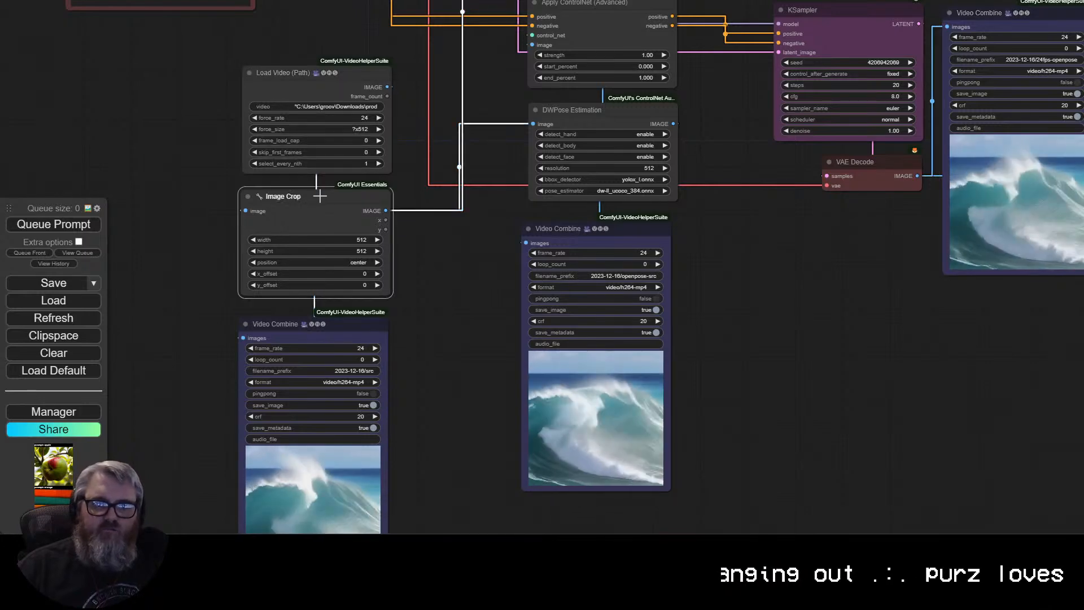
click(323, 328)
drag(422, 308, 118, 466)
scroll(118, 466, up, 1)
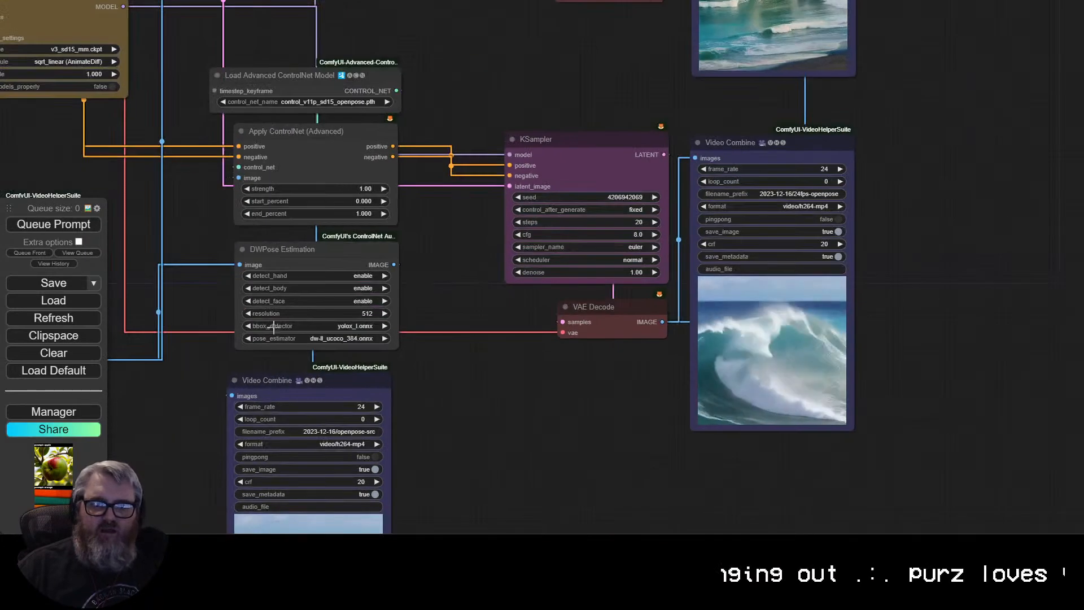
drag(158, 354, 324, 357)
click(430, 265)
scroll(203, 347, down, 1)
drag(263, 281, 98, 419)
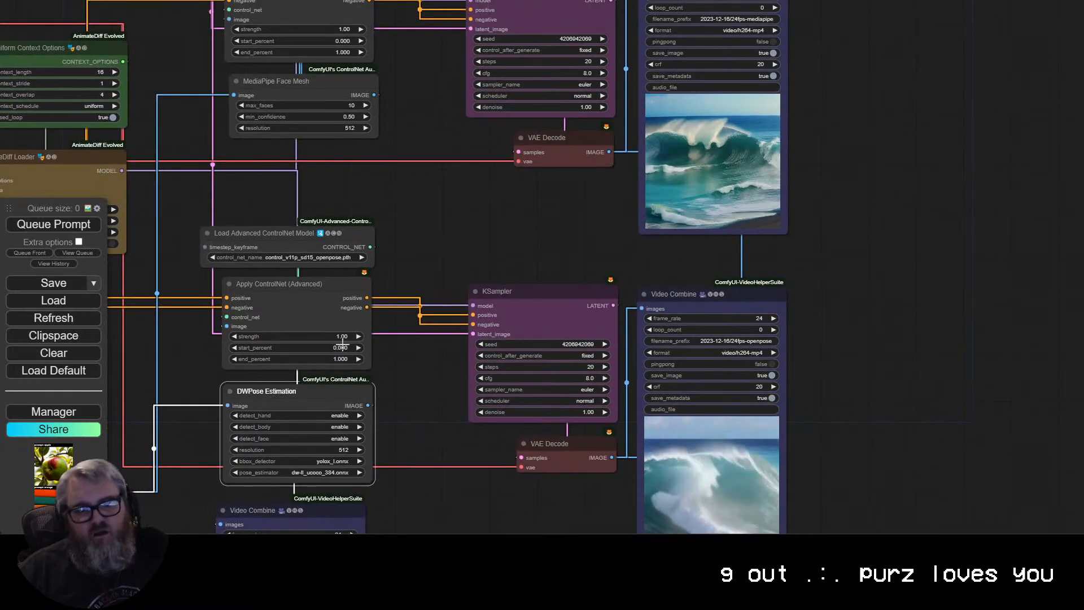
drag(430, 446, 475, 229)
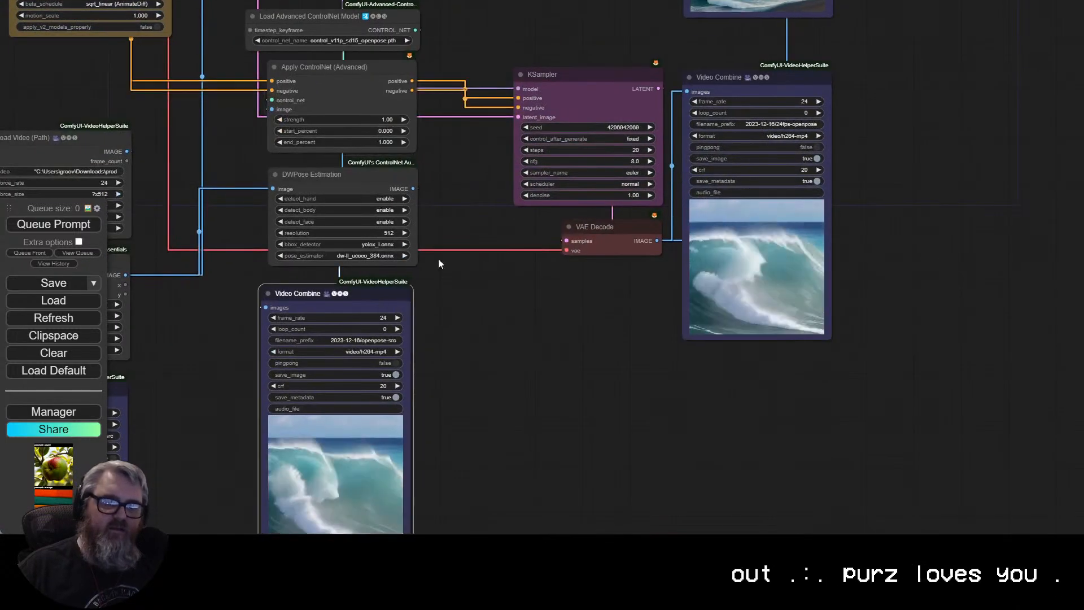
drag(439, 263, 443, 502)
drag(440, 184, 441, 373)
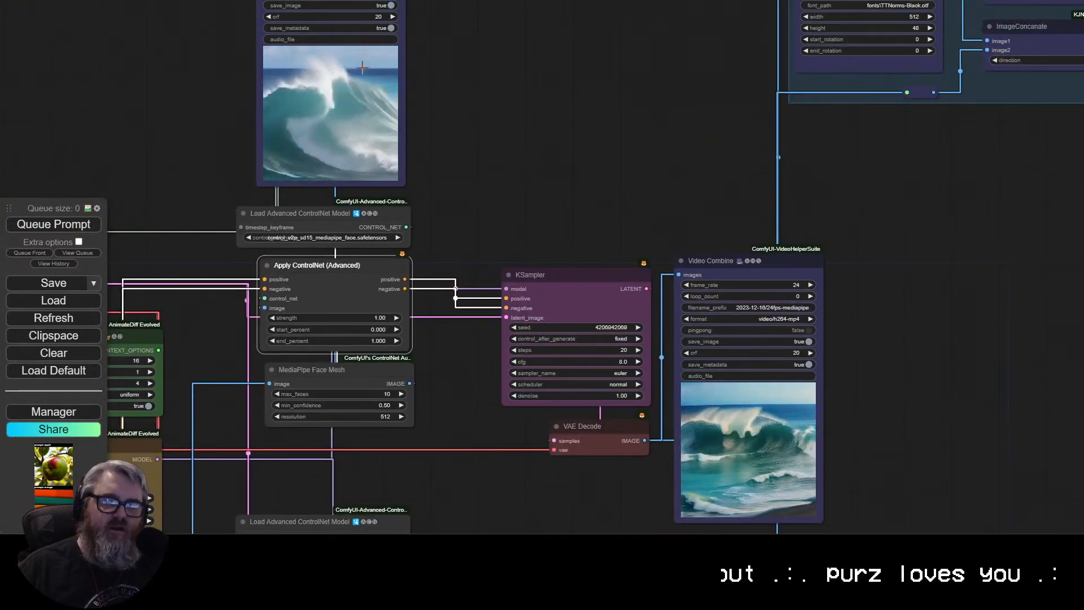
drag(555, 275, 384, 69)
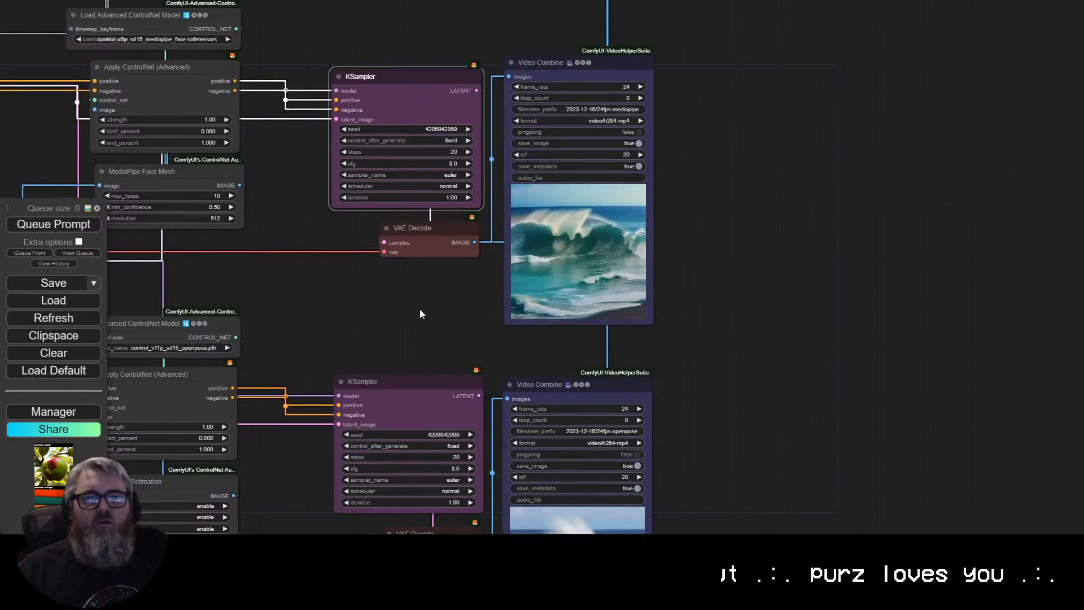
drag(420, 314, 228, 362)
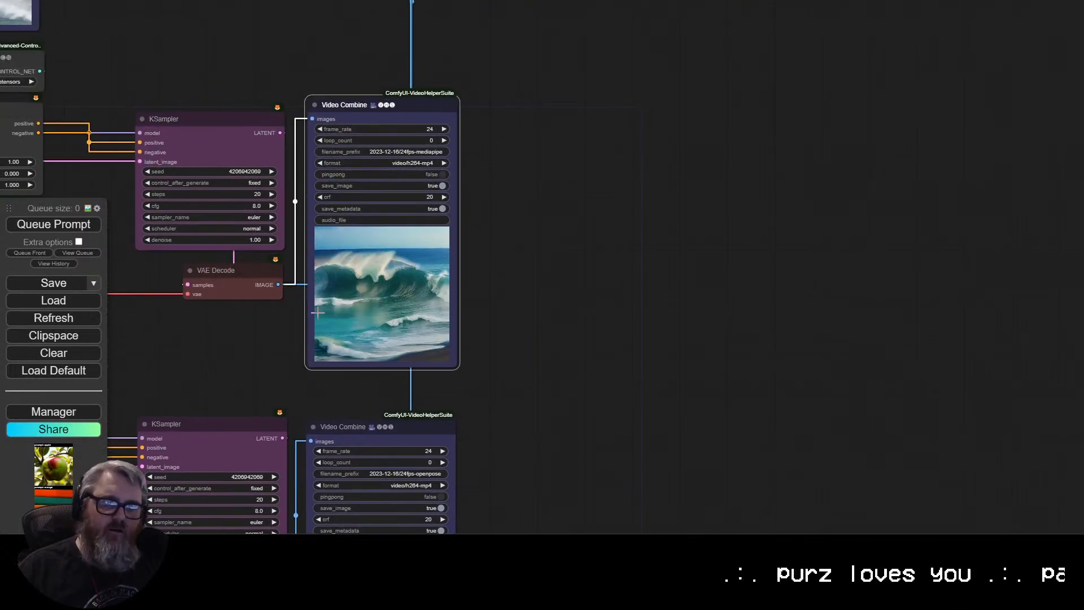
scroll(208, 395, down, 3)
drag(208, 395, 484, 336)
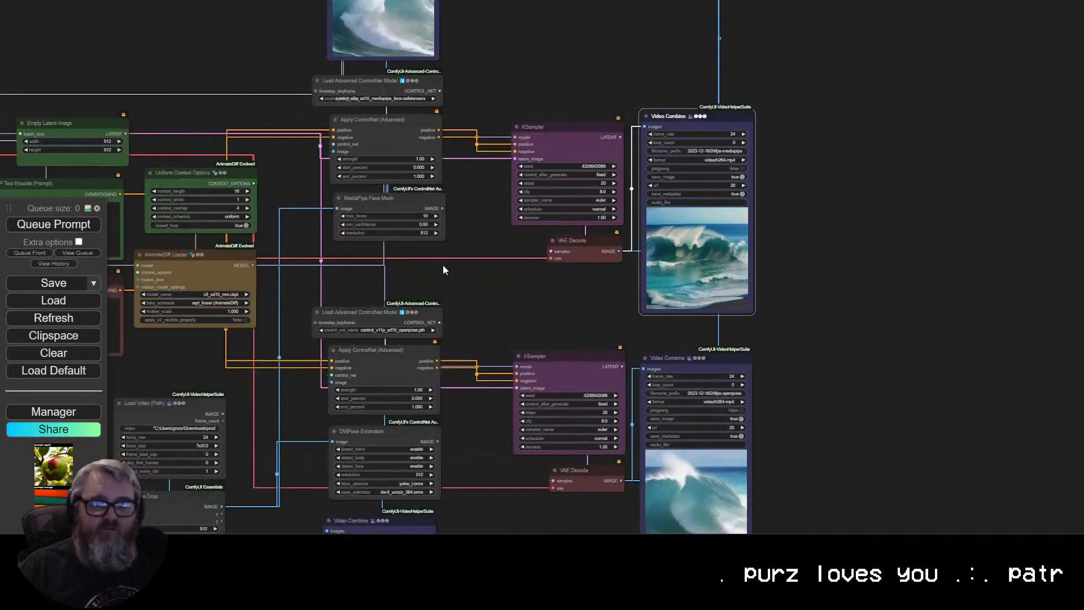
drag(465, 270, 398, 283)
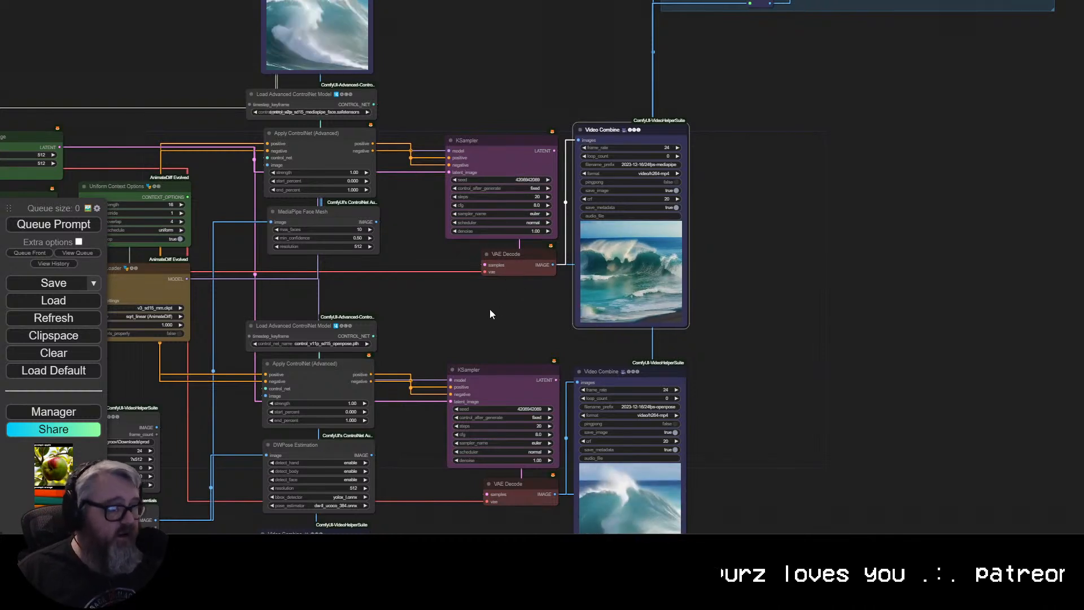
drag(242, 395, 374, 375)
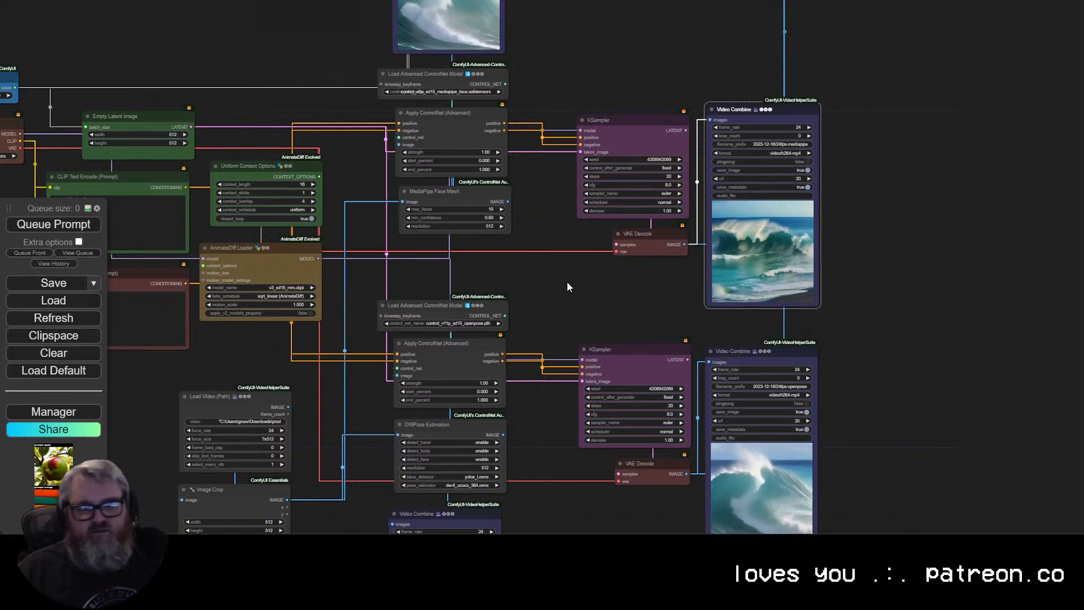
drag(566, 282, 645, 255)
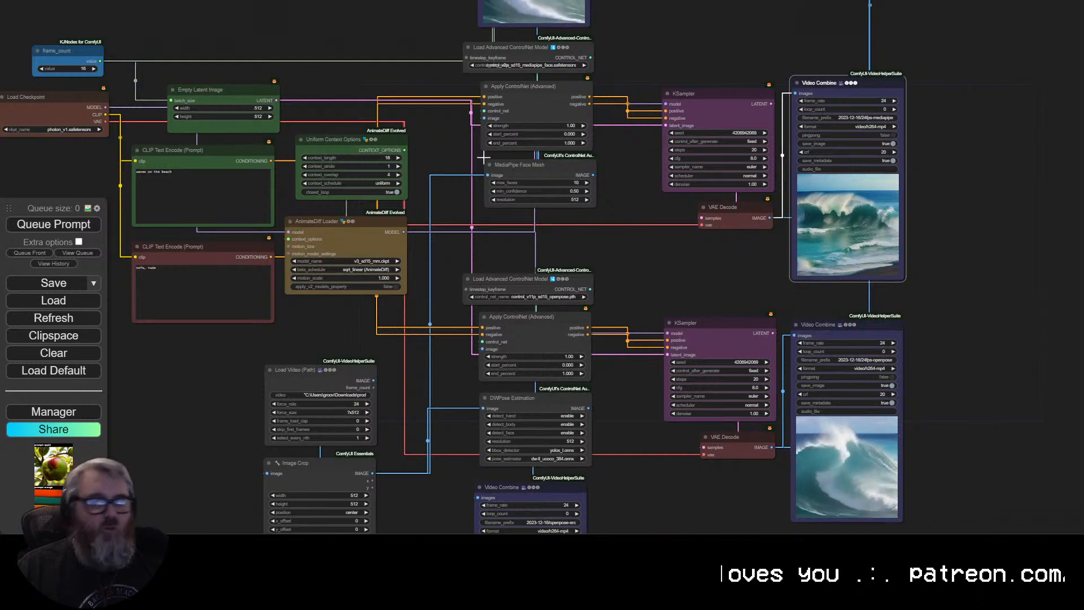
Set the label text of the lower CreateTextMask node in the Grid Assembly group to openpose.
drag(764, 260, 403, 521)
drag(691, 294, 345, 449)
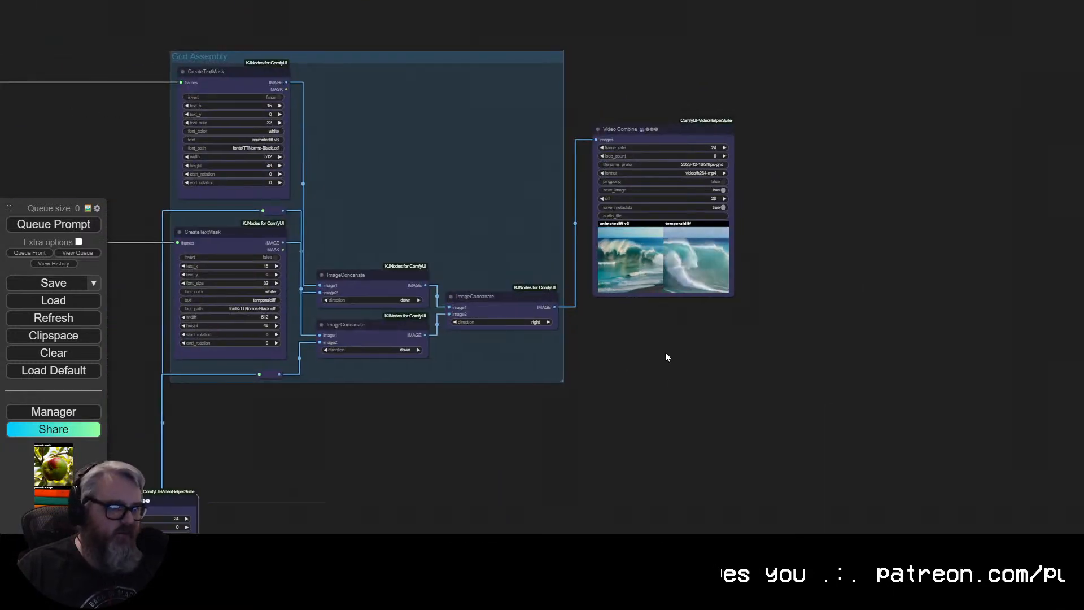
scroll(620, 375, up, 4)
drag(344, 224, 602, 298)
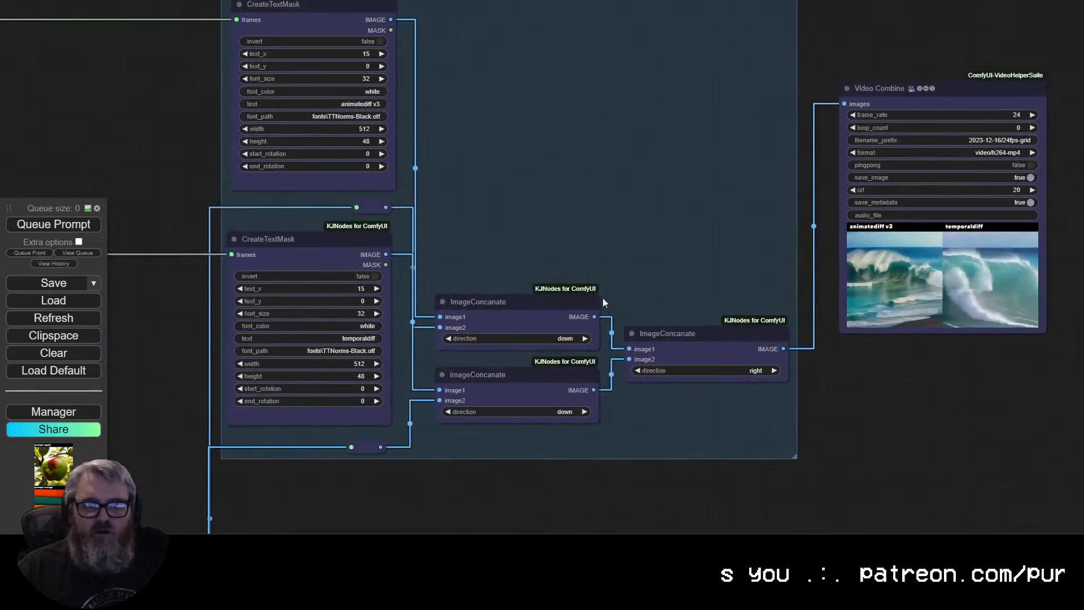
click(351, 338)
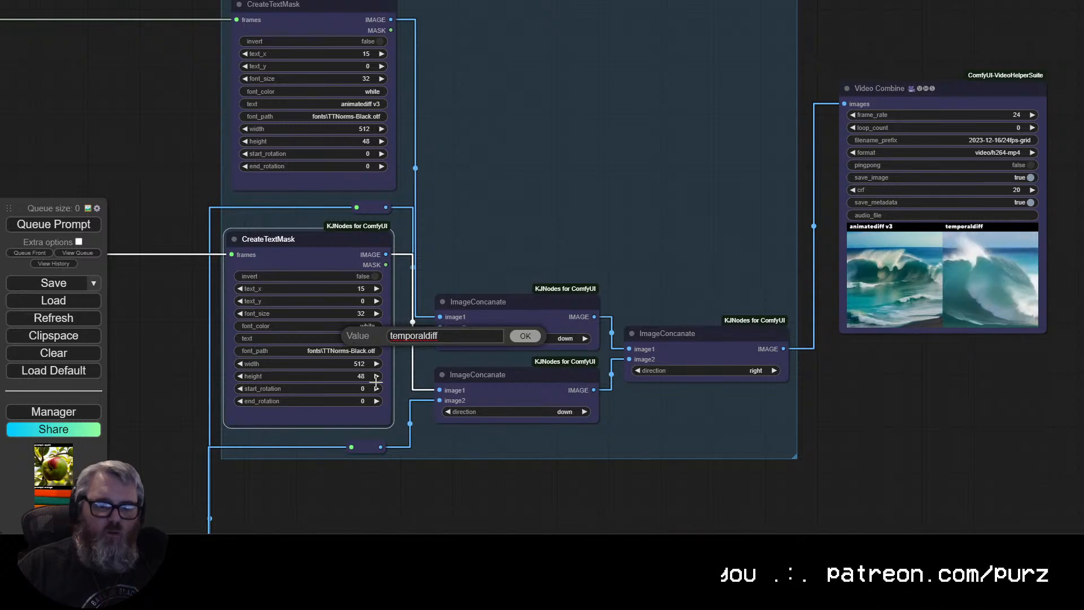
text(openpose)
key(Return)
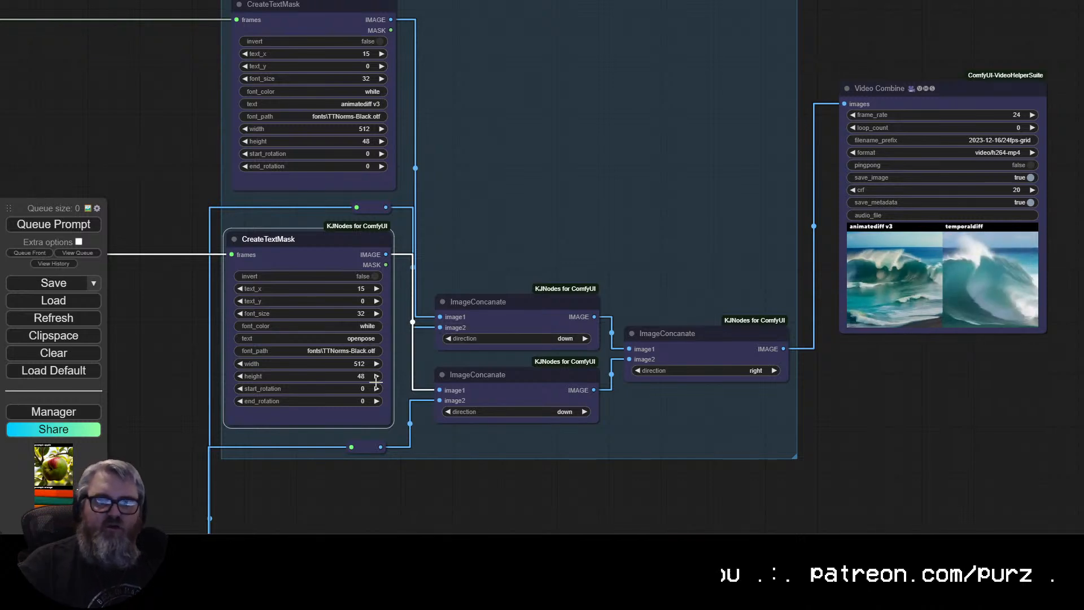
Set the label text of the upper CreateTextMask node in the Grid Assembly group to mediapipe.
click(357, 105)
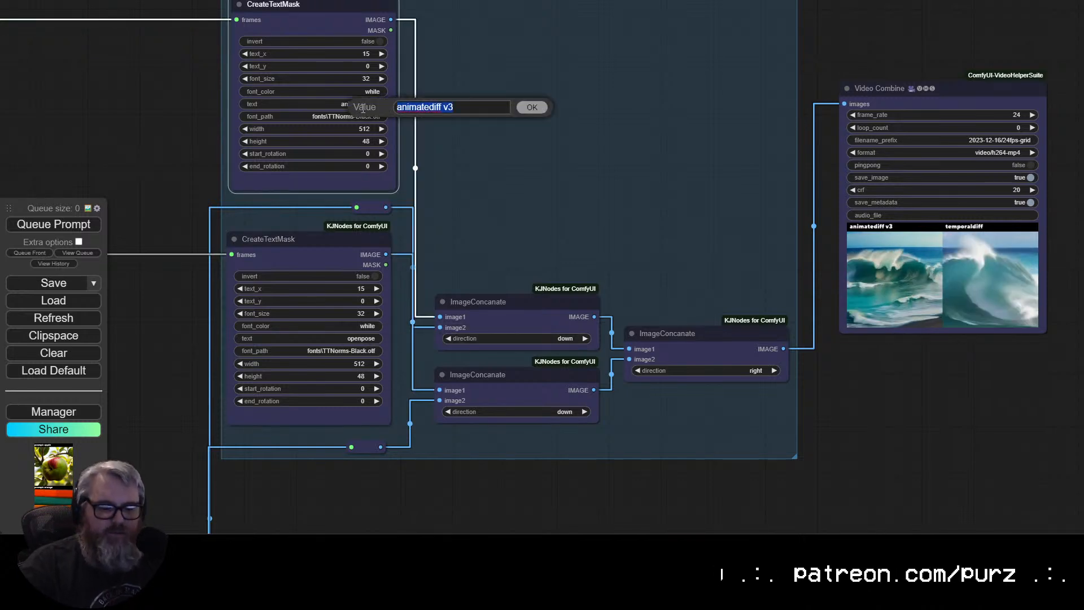
text(mediapipe)
key(Return)
Replace the positive prompt with "35 year old woman, smiling in a rainy new york city alley, photography, 35mm, fujifilm, cinematic lighting".
scroll(520, 221, down, 5)
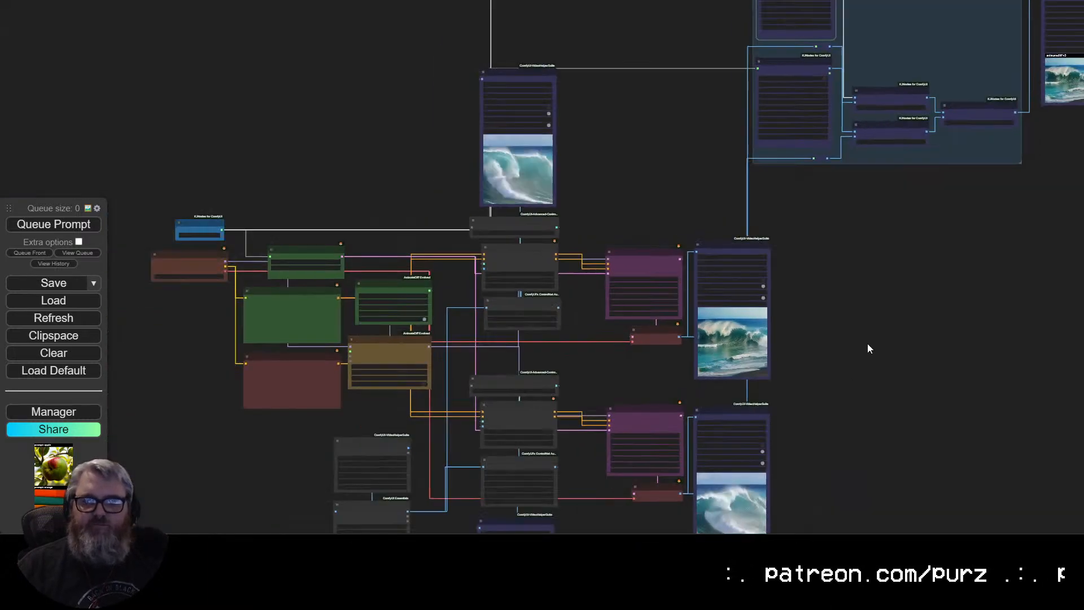
drag(867, 343, 903, 254)
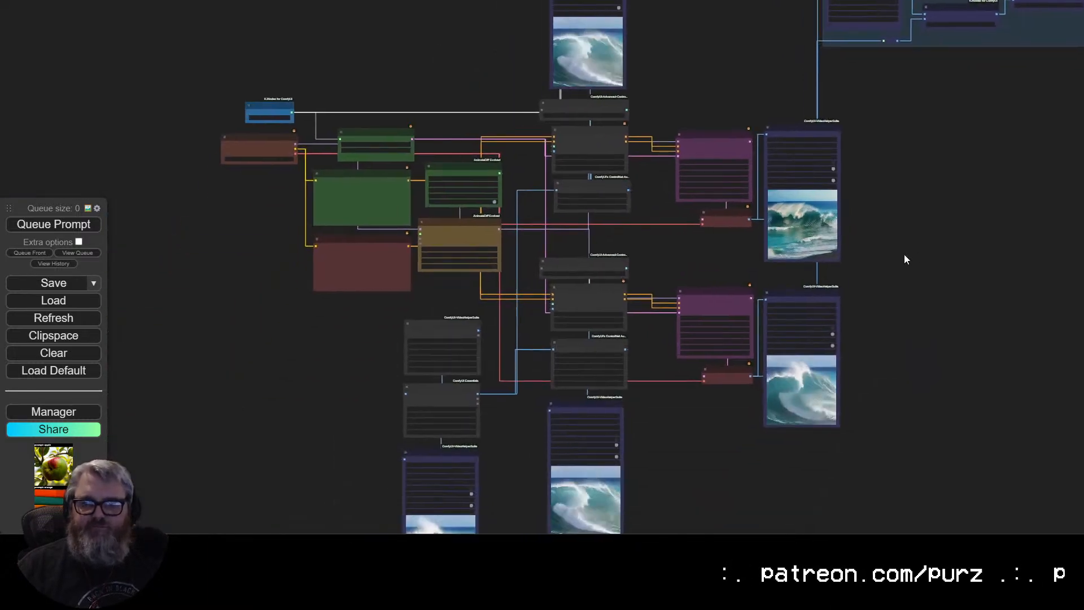
scroll(903, 254, up, 2)
scroll(207, 340, up, 5)
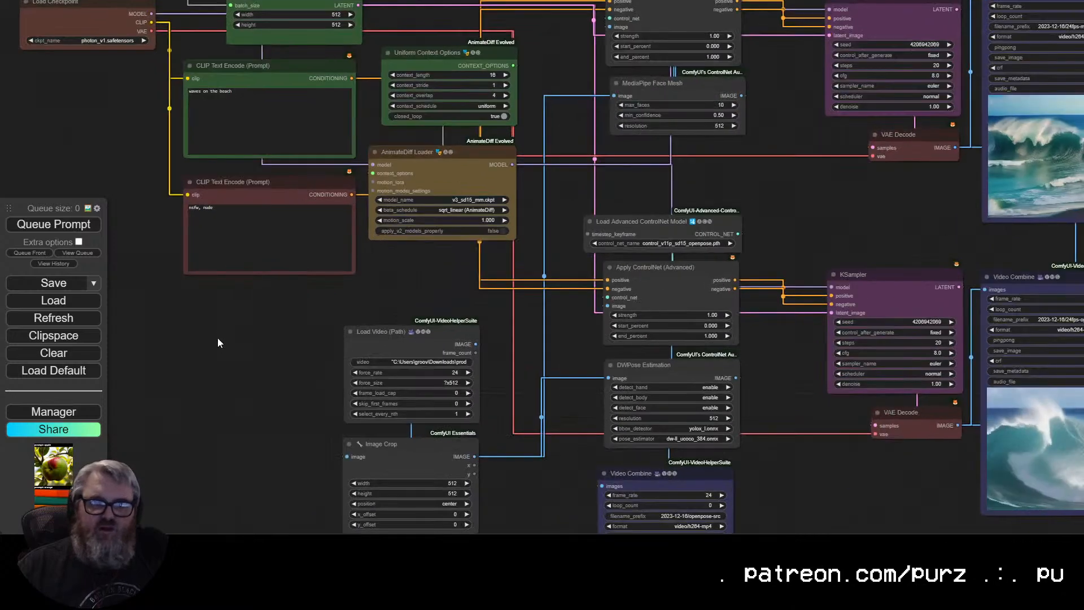
drag(135, 177, 222, 444)
scroll(221, 443, up, 1)
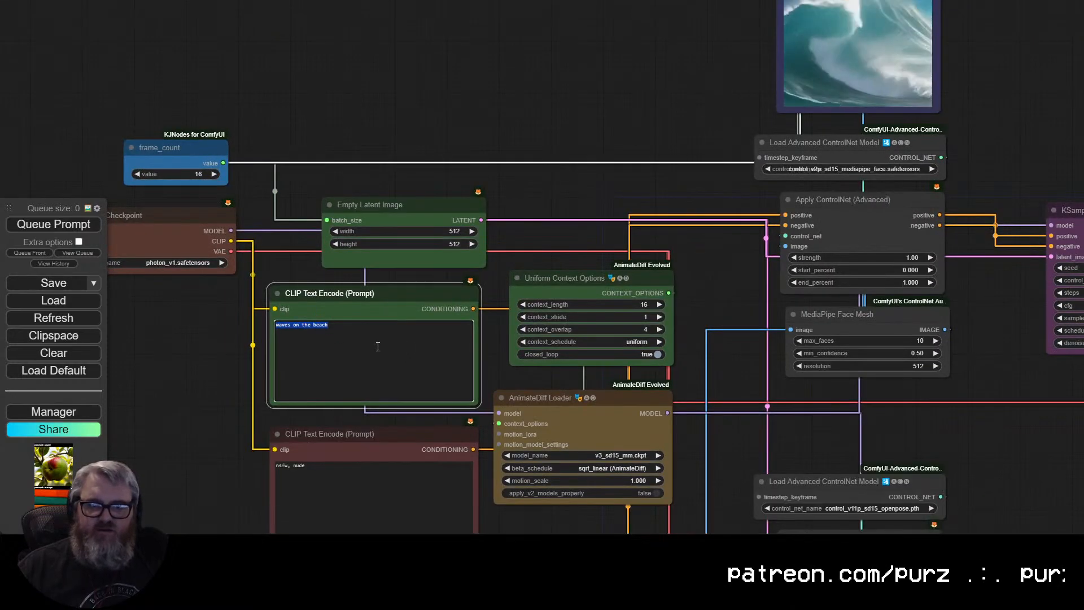
click(205, 401)
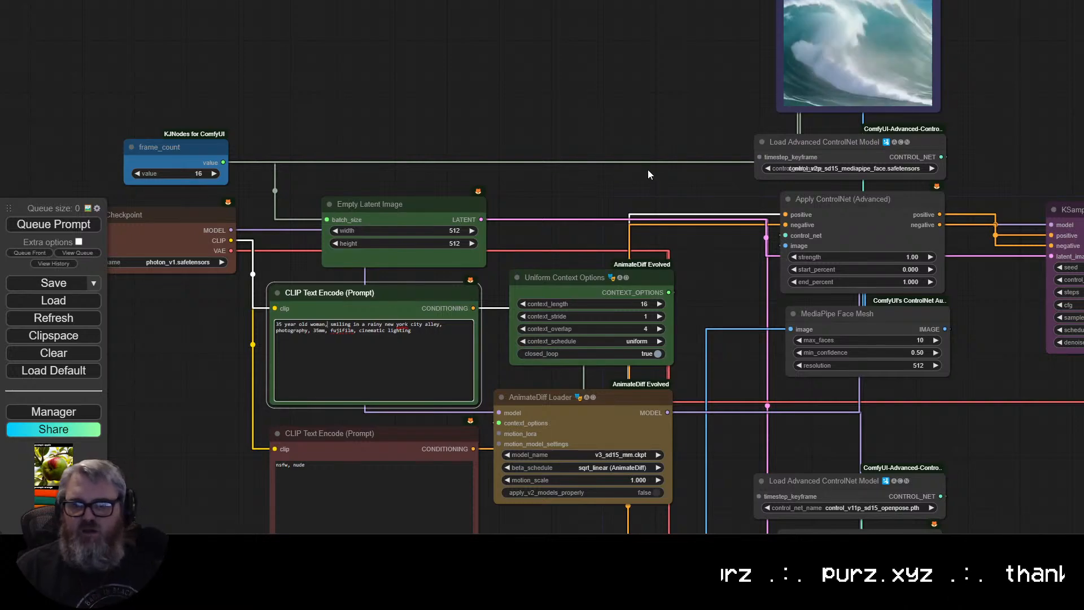
Check the openpose row and its outputs, and queue the workflow for generation.
scroll(730, 356, down, 2)
drag(731, 355, 581, 109)
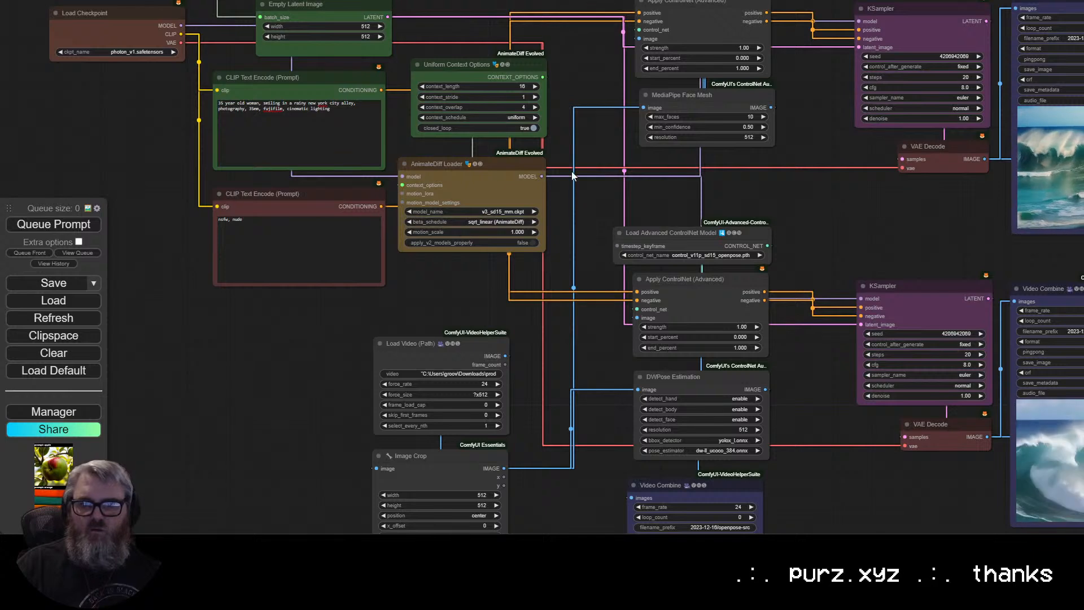
drag(571, 171, 570, 90)
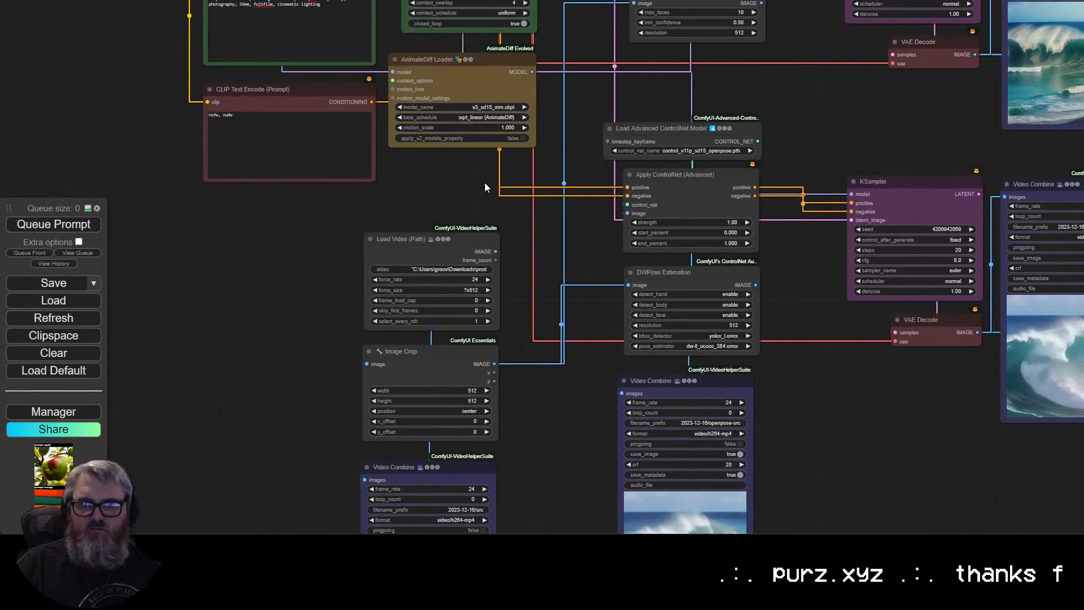
drag(485, 182, 500, 52)
drag(687, 85, 459, 199)
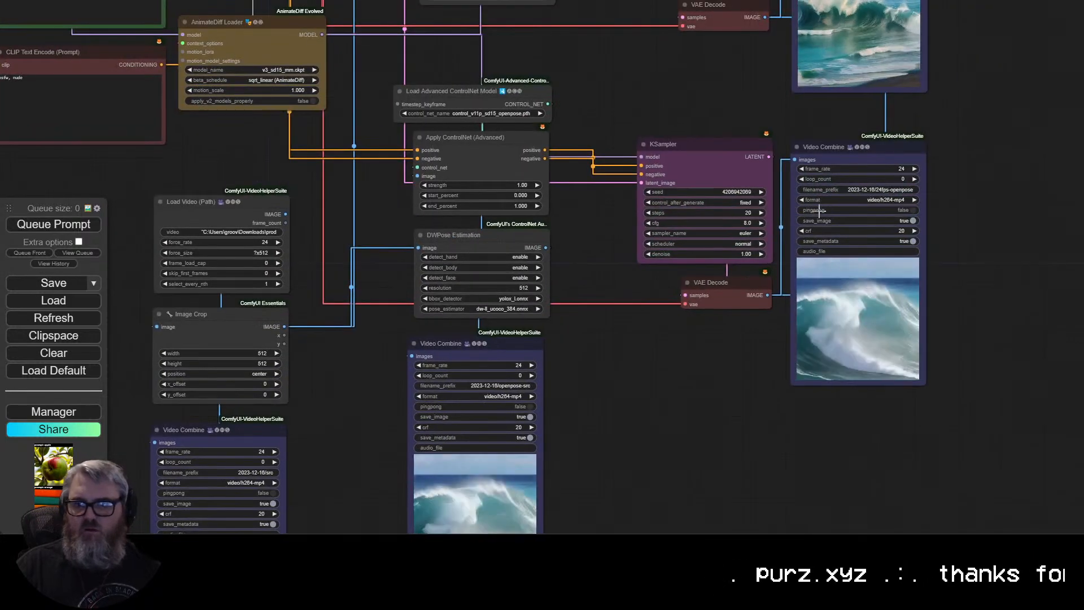
scroll(577, 199, down, 12)
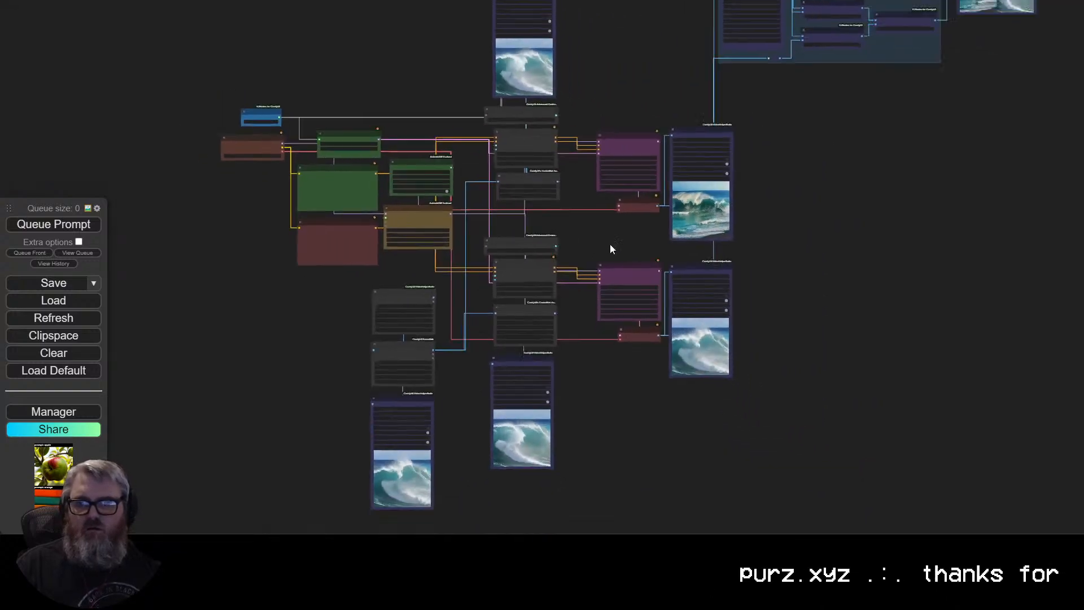
scroll(620, 264, up, 10)
key(ctrl+Return)
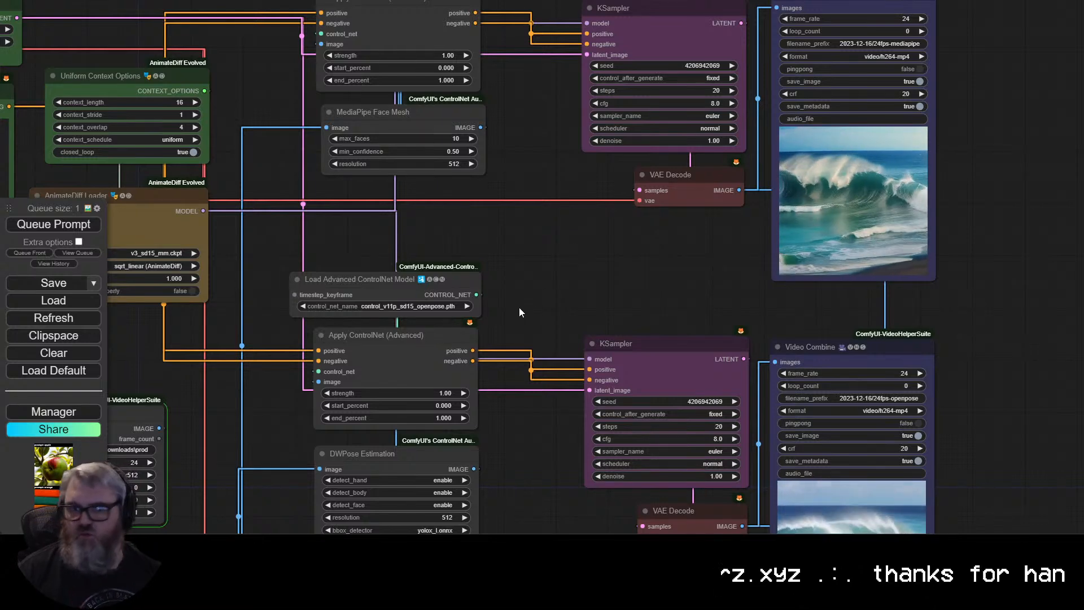
Follow the execution through the DWPose Estimation node and open the queue list with the running job.
scroll(523, 269, down, 5)
scroll(683, 254, up, 4)
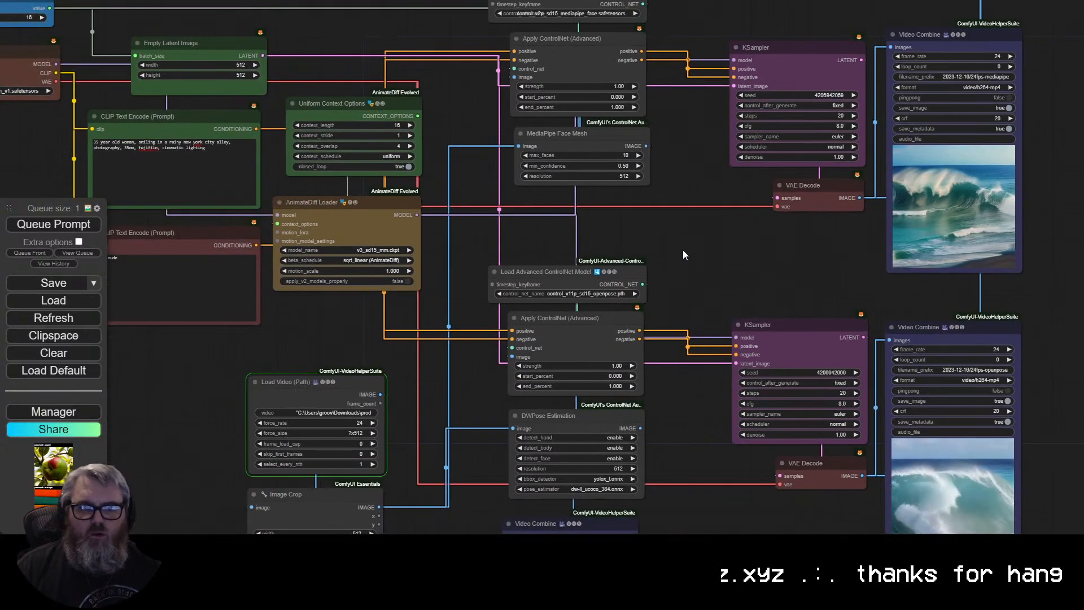
drag(441, 389, 415, 271)
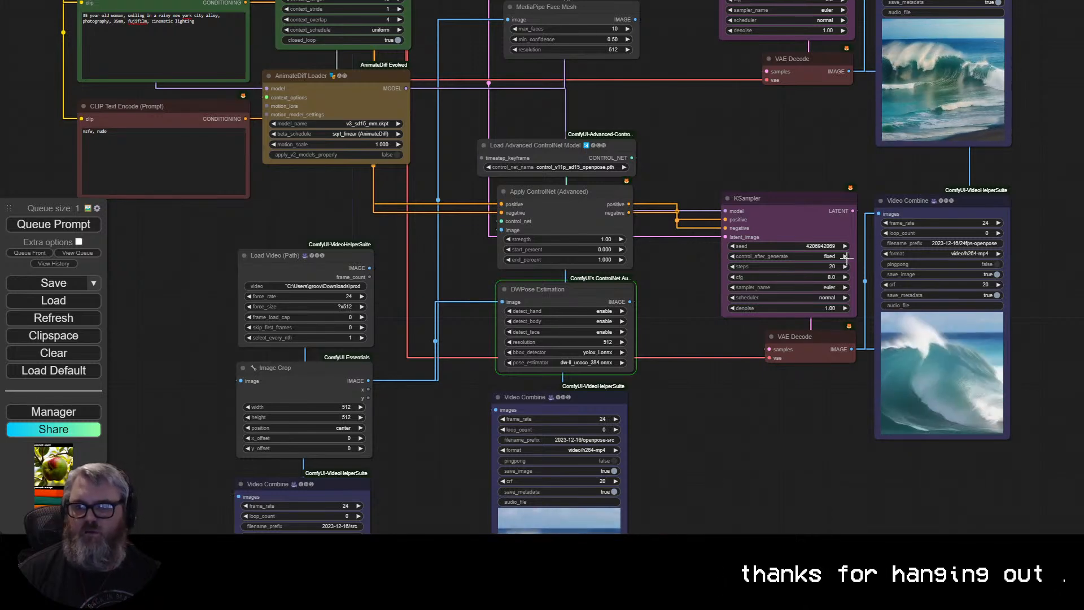
click(78, 253)
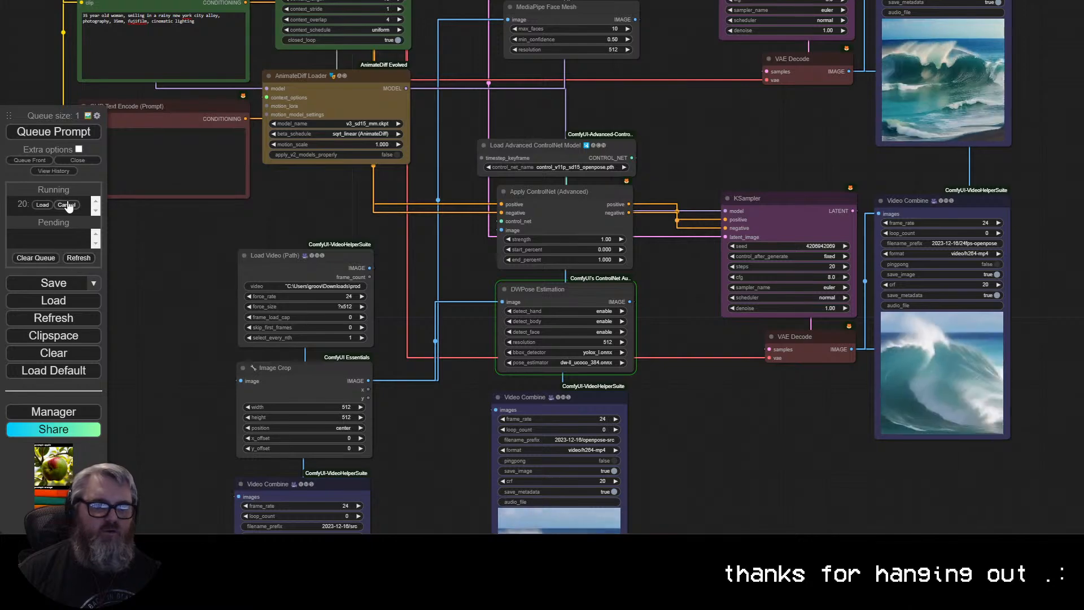
Remove the frame_count primitive node that feeds the Empty Latent Image and the text mask nodes.
drag(268, 240, 258, 429)
drag(461, 321, 605, 562)
scroll(591, 286, up, 4)
drag(411, 176, 901, 260)
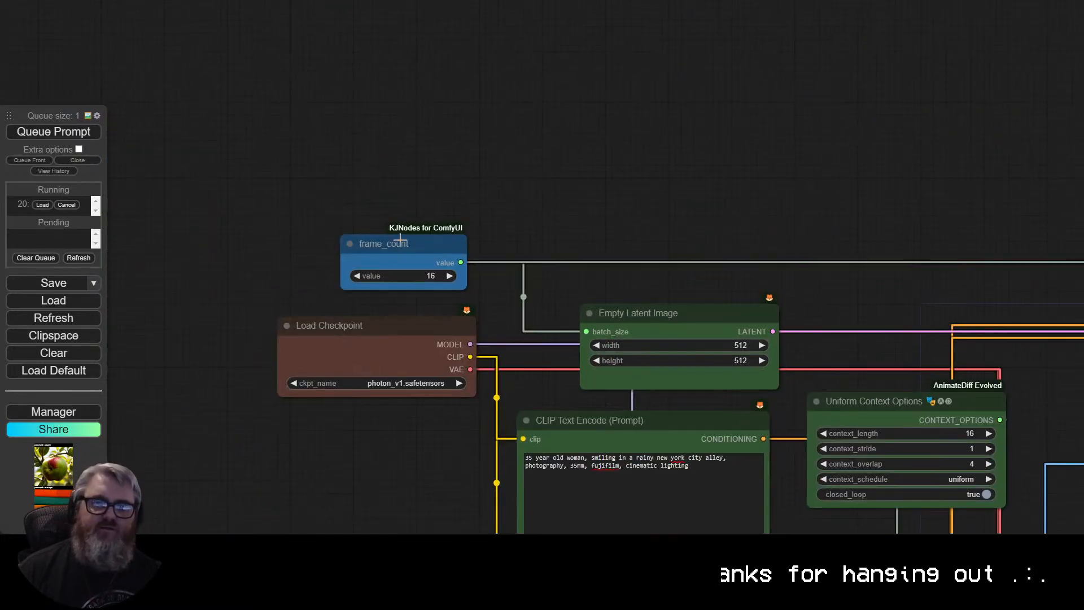
drag(399, 239, 480, 204)
scroll(473, 242, down, 4)
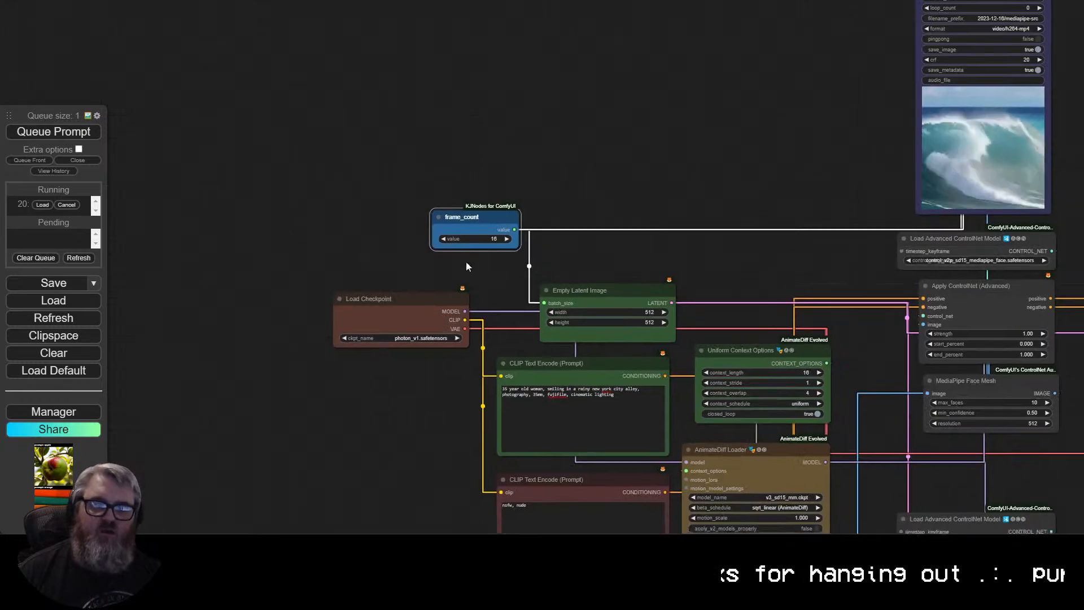
drag(466, 260, 210, 16)
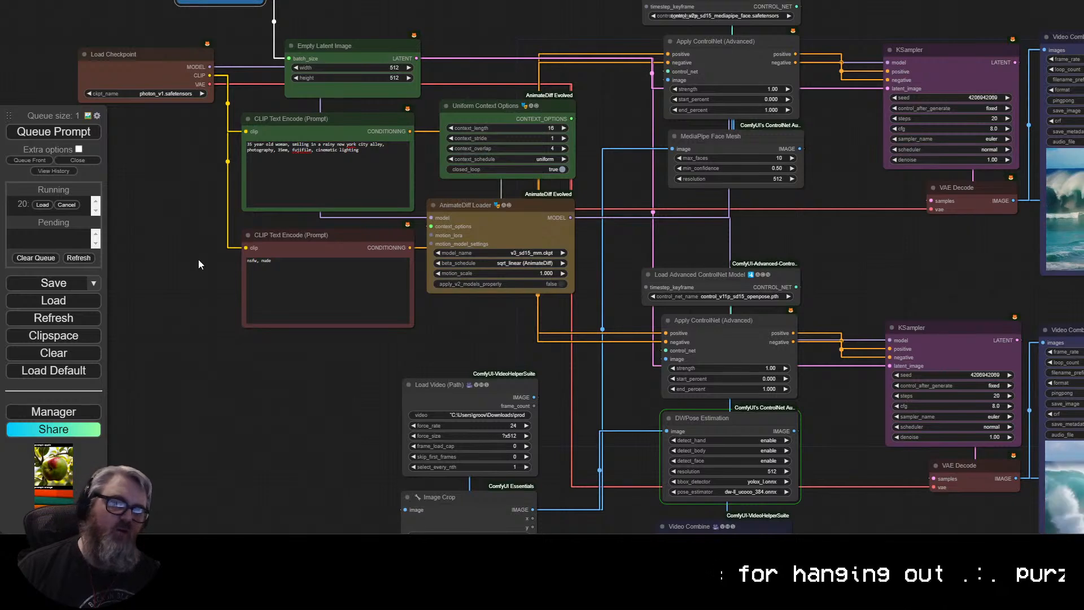
drag(171, 247, 256, 404)
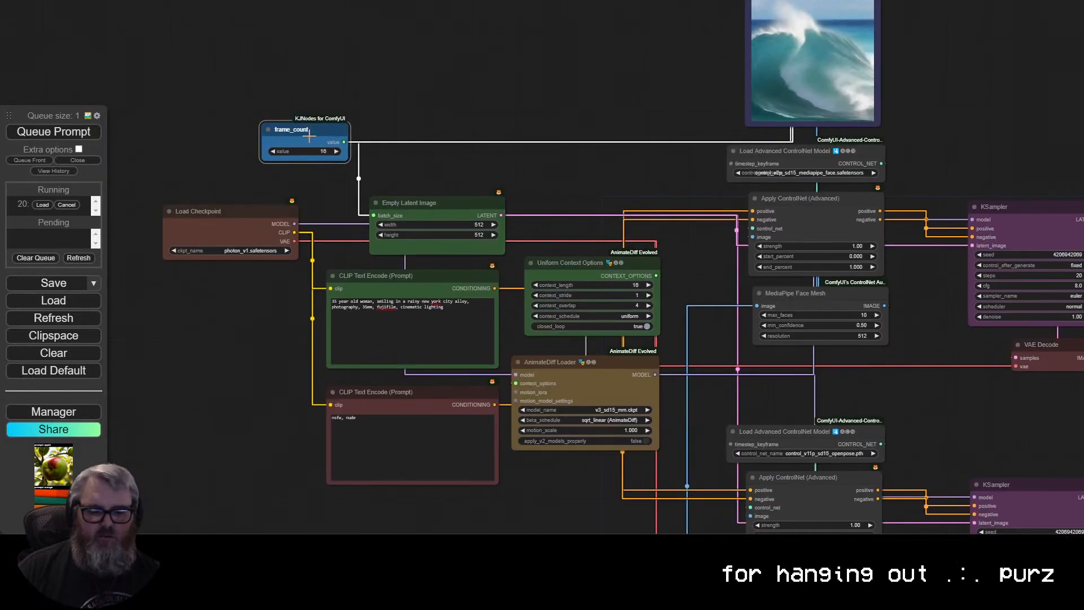
click(446, 276)
Connect the frame_count output of Load Video (Path) to the batch_size input of Empty Latent Image.
drag(402, 150, 323, 53)
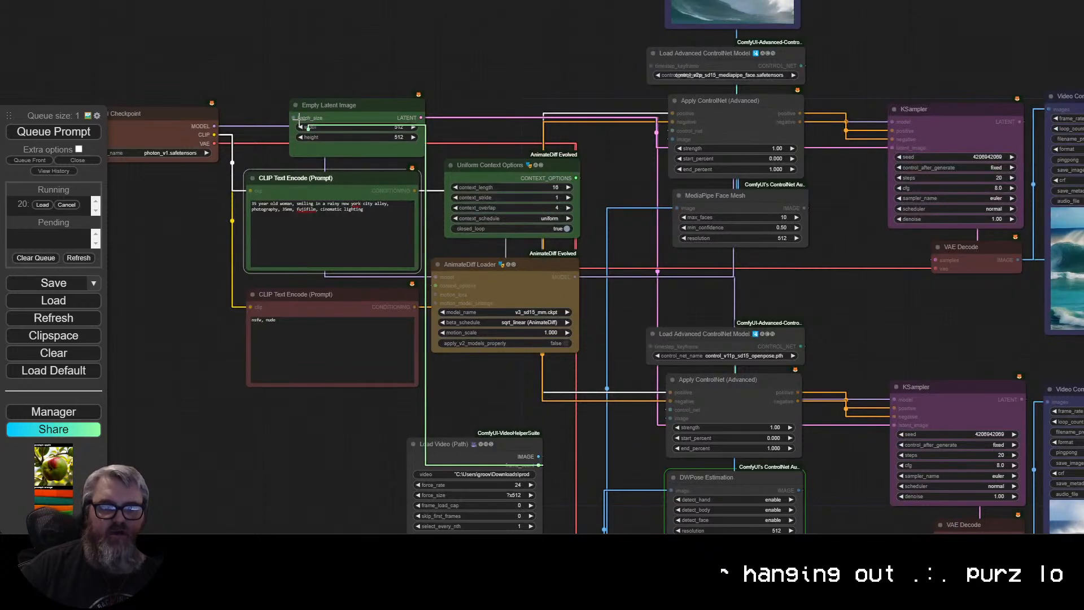
drag(533, 405, 255, 361)
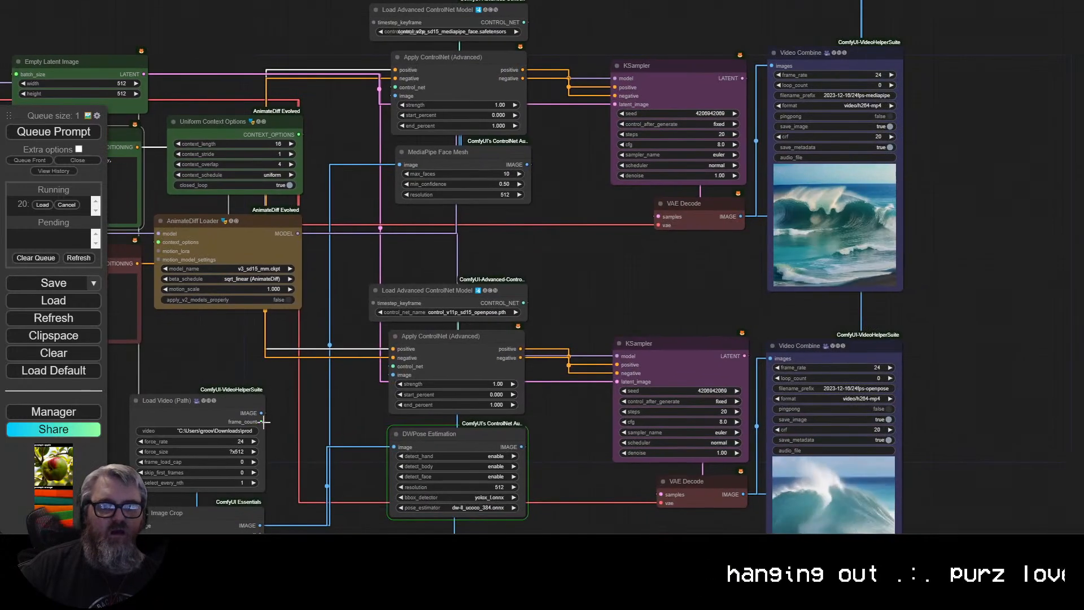
drag(262, 422, 327, 412)
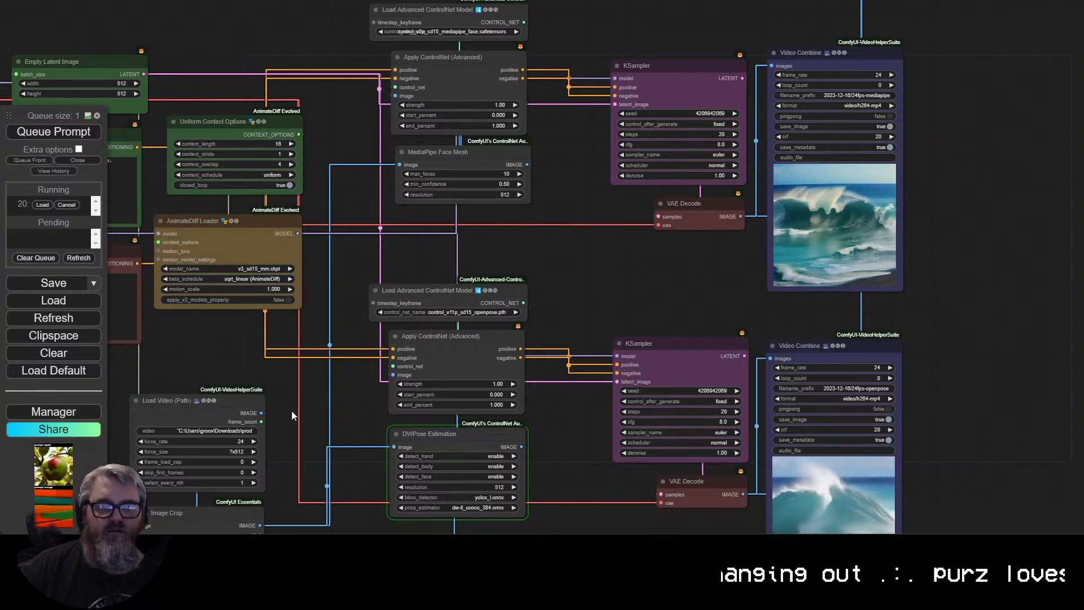
Bring Load Video (Path) beside the Grid Assembly group and connect its frame_count output to the frames inputs of both CreateTextMask nodes.
drag(204, 408, 629, 228)
drag(550, 224, 389, 272)
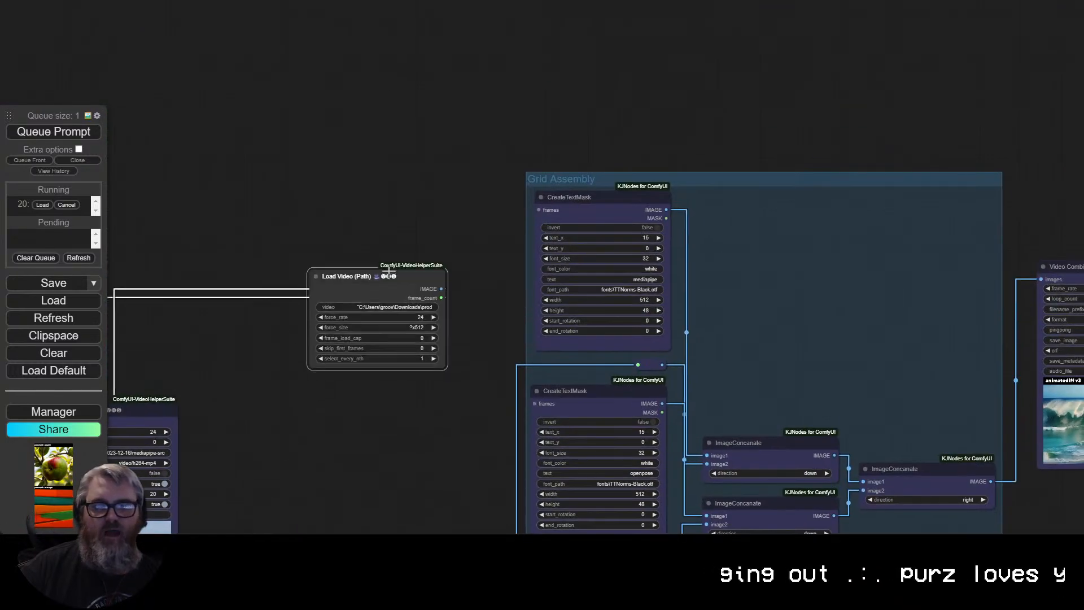
scroll(417, 286, down, 2)
drag(488, 332, 370, 319)
scroll(360, 322, up, 4)
scroll(360, 326, up, 1)
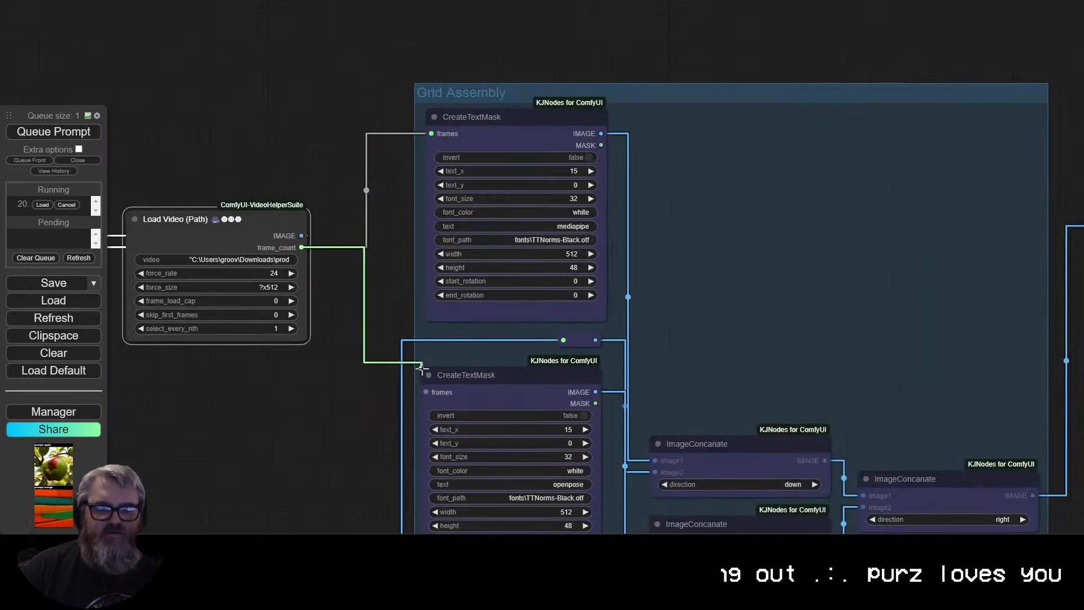
drag(429, 392, 428, 393)
Move the Load Video (Path) node back to its place directly above the Image Crop node.
scroll(237, 464, down, 8)
drag(238, 464, 620, 205)
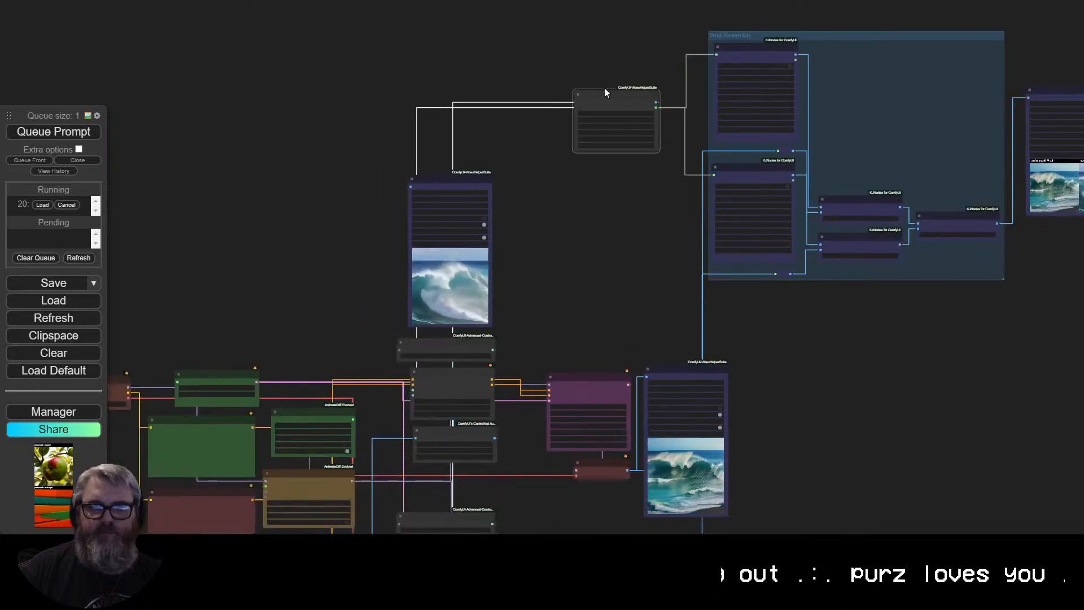
drag(601, 102, 243, 264)
drag(319, 318, 474, 90)
drag(396, 43, 422, 369)
scroll(360, 399, up, 8)
drag(360, 399, 276, 180)
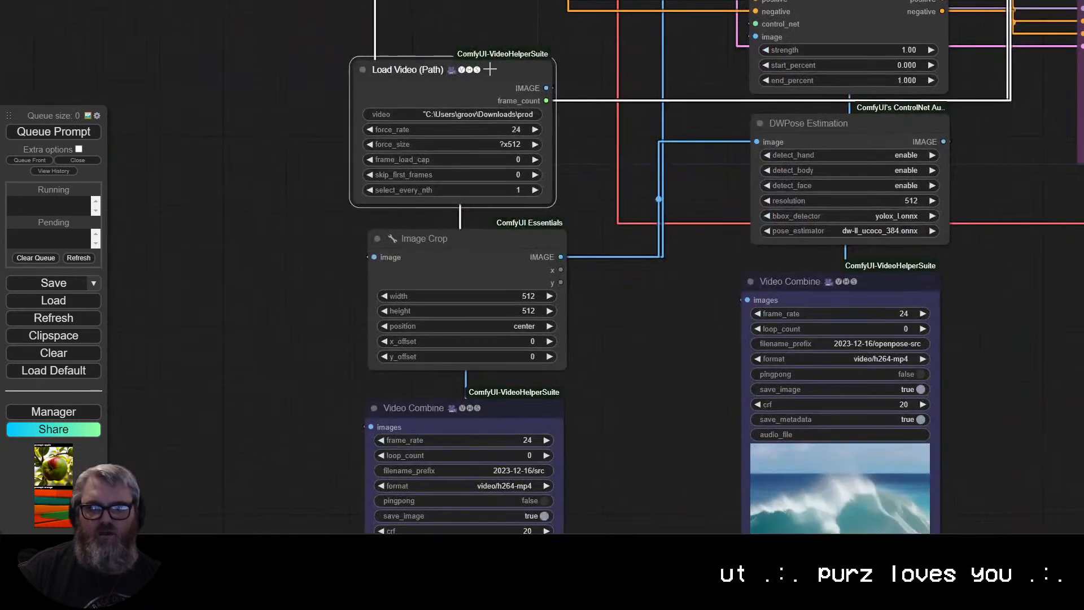
drag(502, 67, 502, 70)
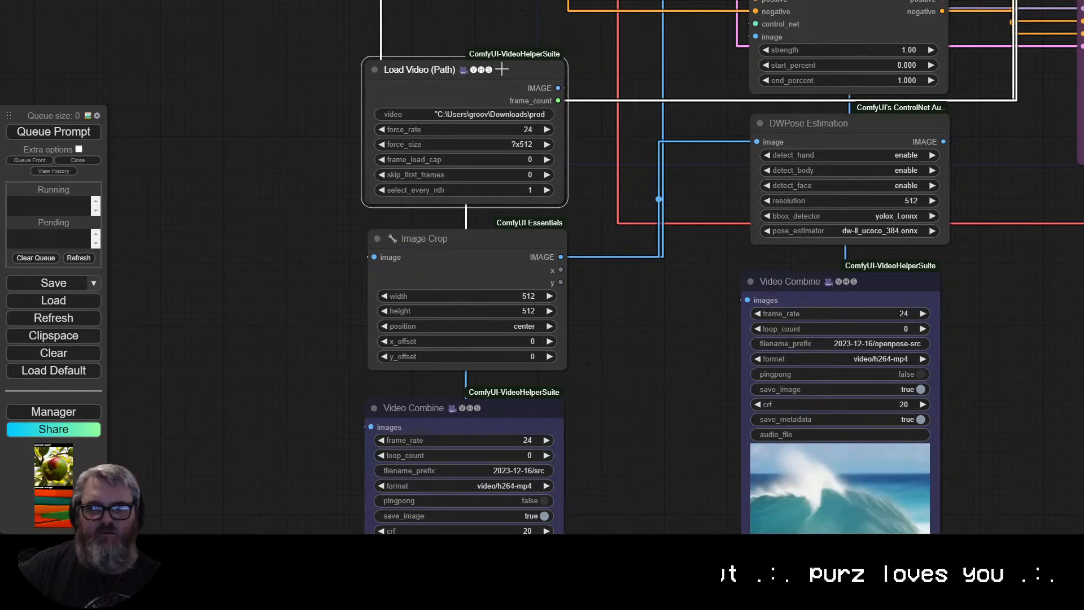
Set the frame_load_cap of the Load Video (Path) node to 16.
click(472, 158)
text(16)
key(Return)
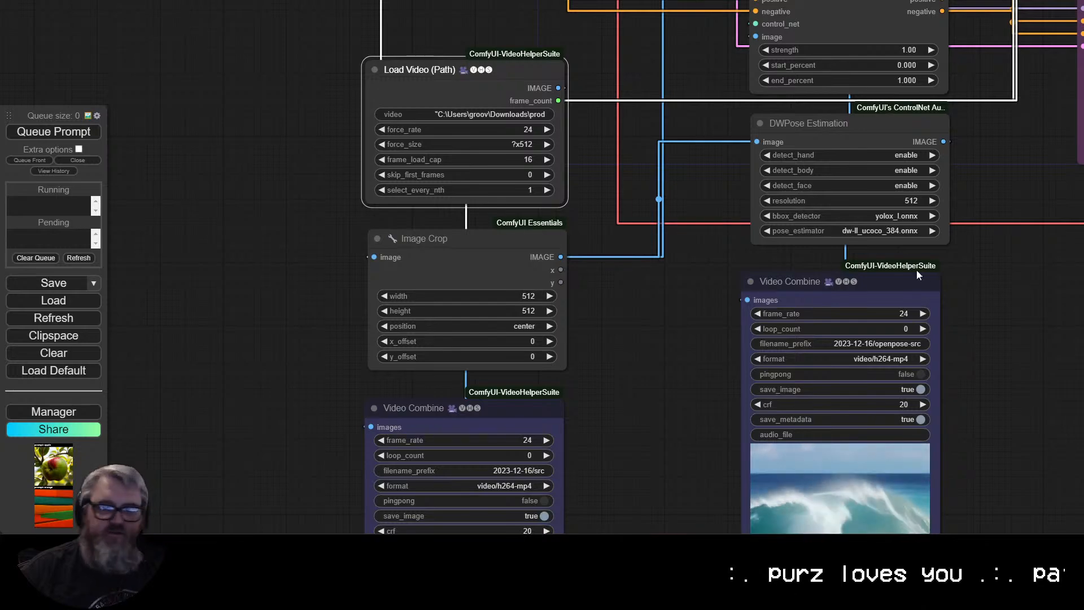
Queue the workflow and inspect the OpenPose and MediaPipe preprocessor previews while it runs.
scroll(949, 258, down, 6)
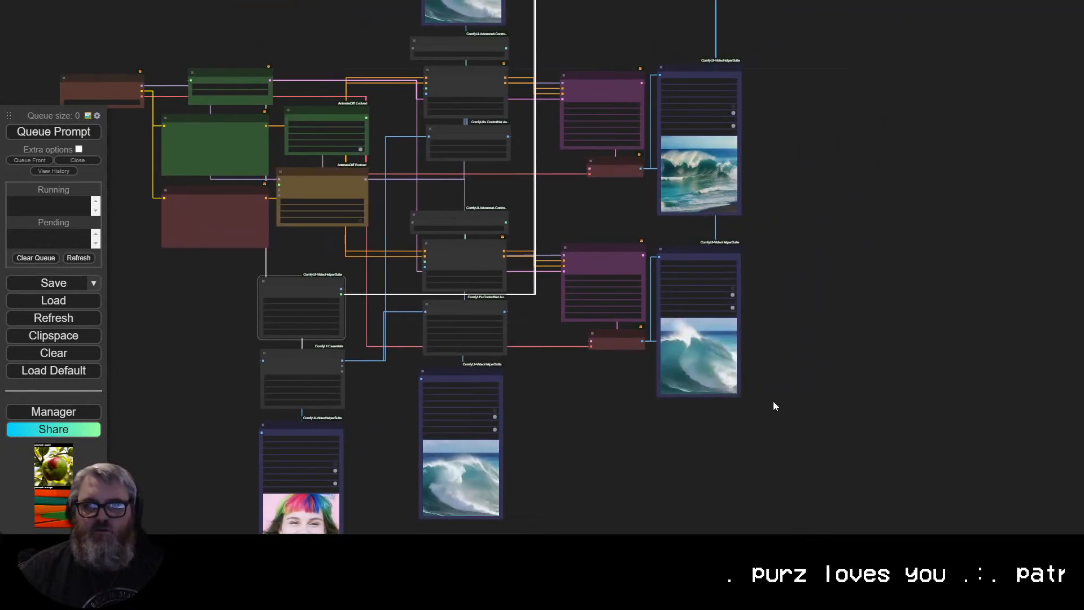
scroll(594, 414, up, 1)
key(ctrl+Return)
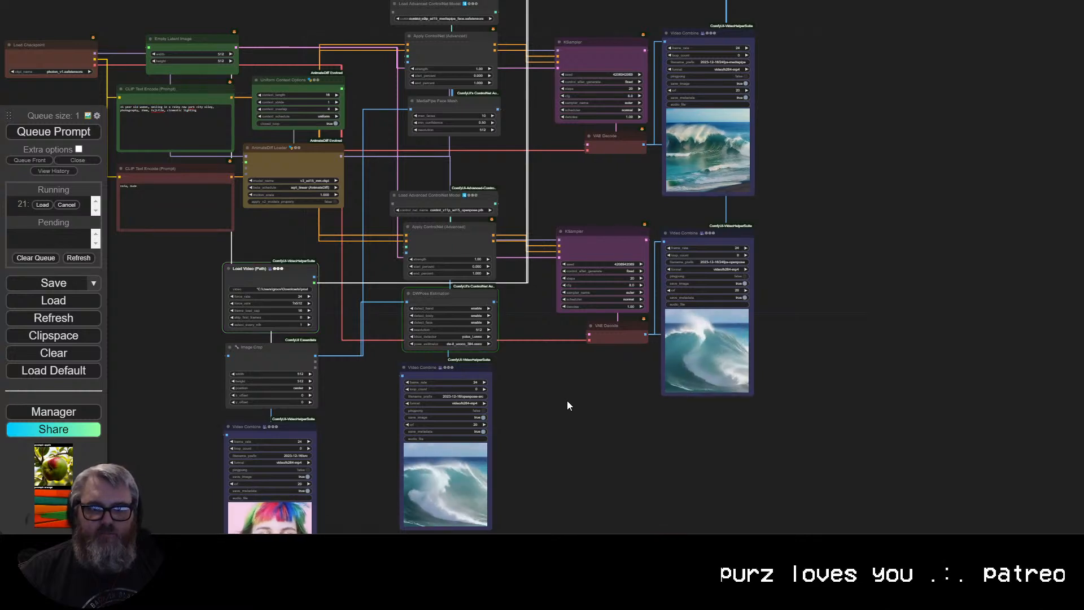
drag(552, 402, 656, 361)
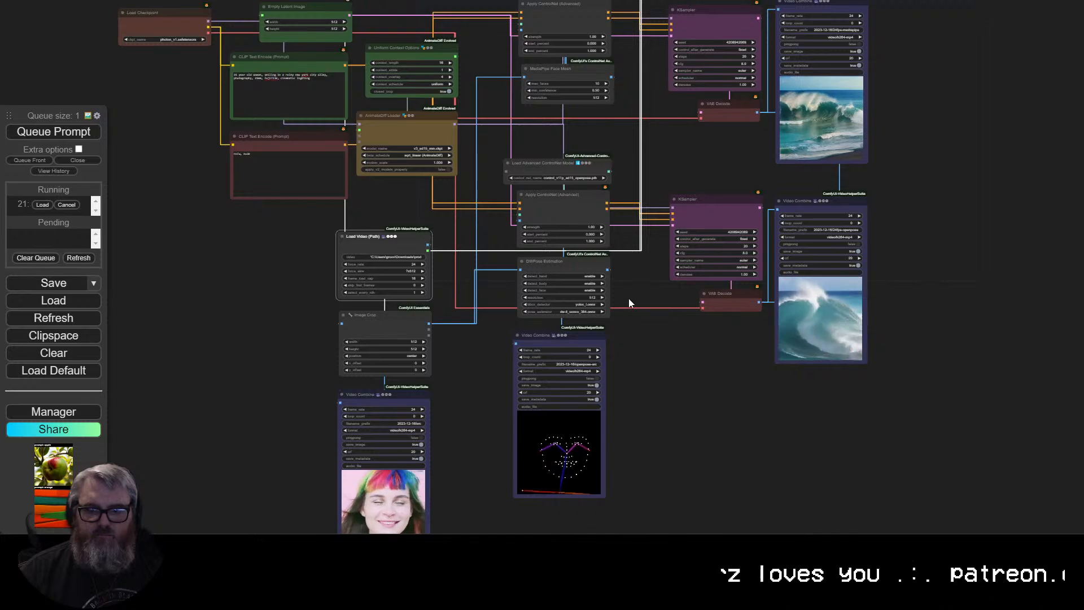
drag(643, 154, 617, 378)
scroll(618, 165, up, 12)
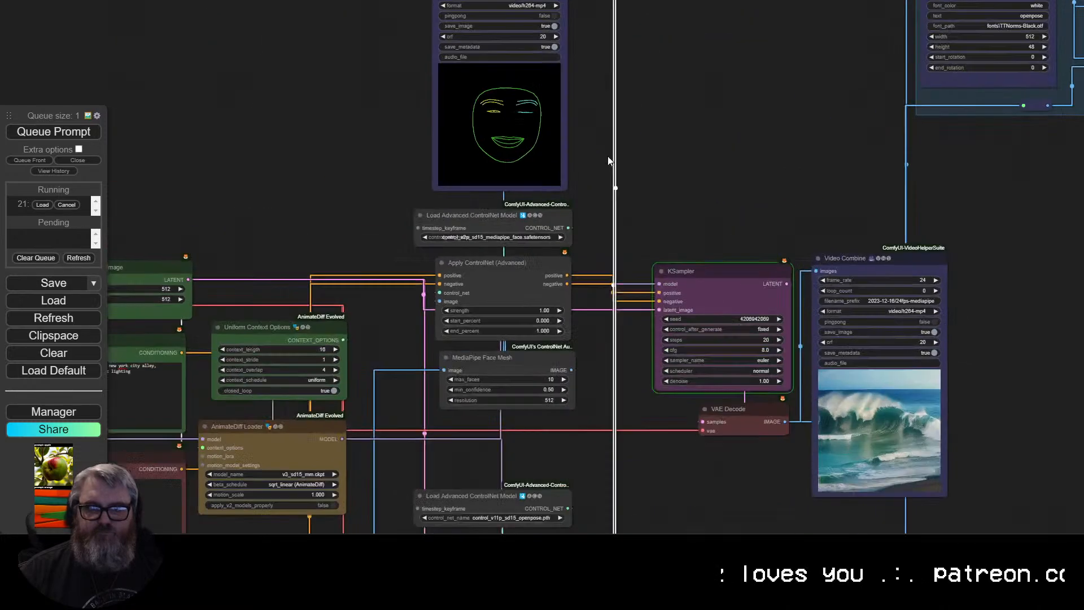
Compare the MediaPipe face mesh and OpenPose preprocessor previews with the cropped source video preview.
drag(578, 152, 678, 314)
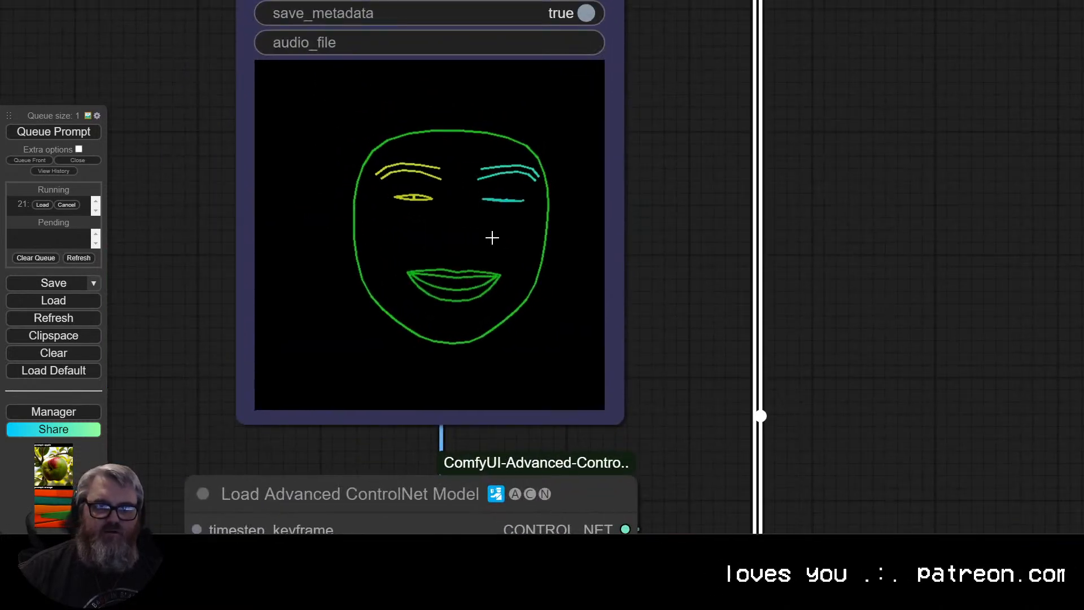
scroll(486, 237, down, 11)
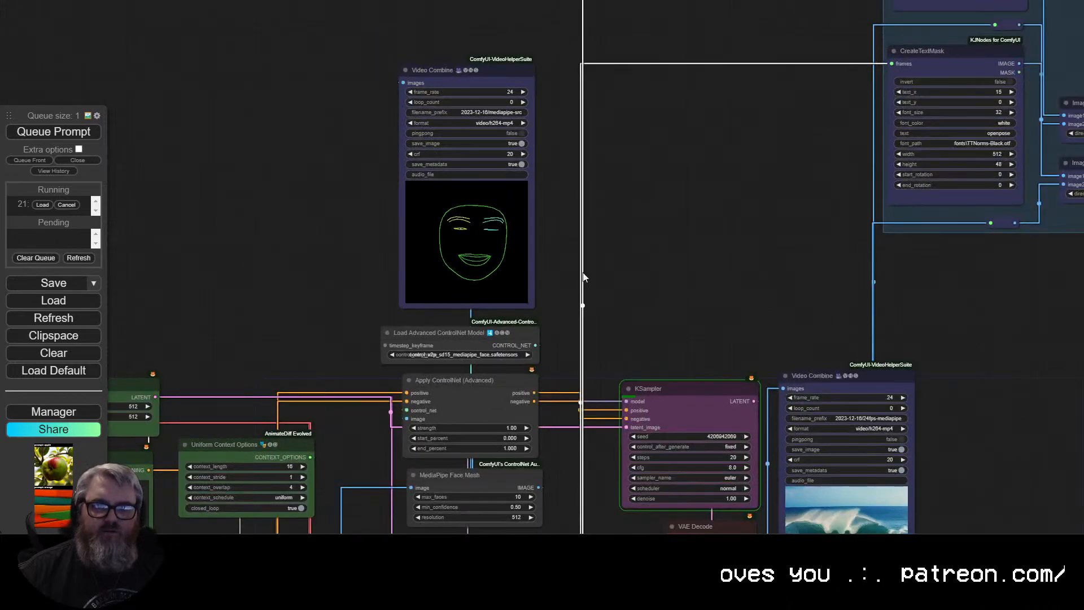
drag(621, 318, 602, 45)
drag(535, 188, 520, 379)
scroll(419, 159, up, 4)
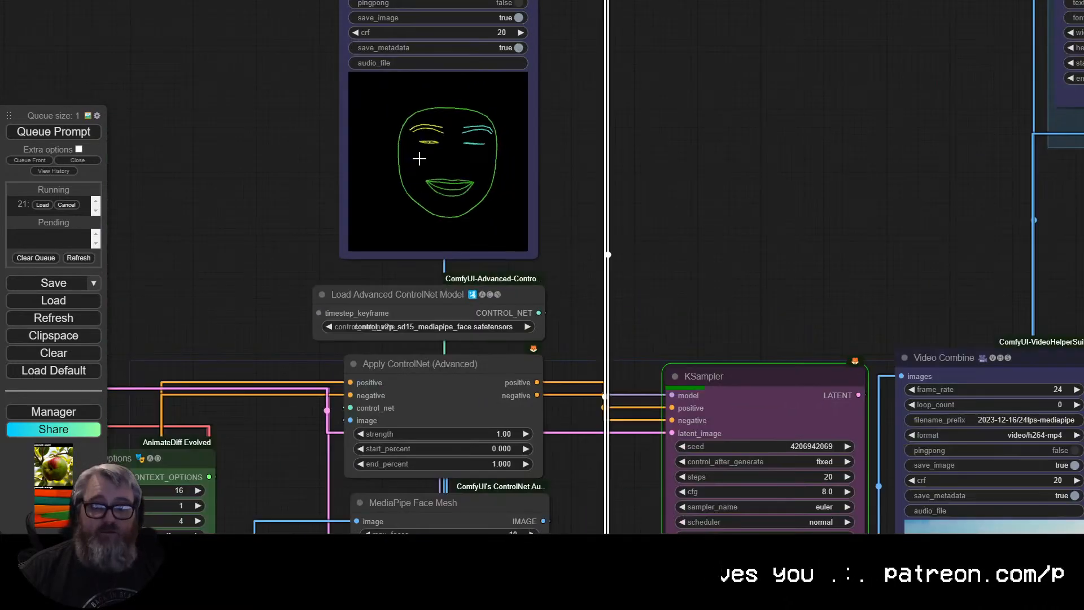
scroll(419, 159, down, 5)
drag(540, 465, 572, 204)
scroll(480, 412, up, 6)
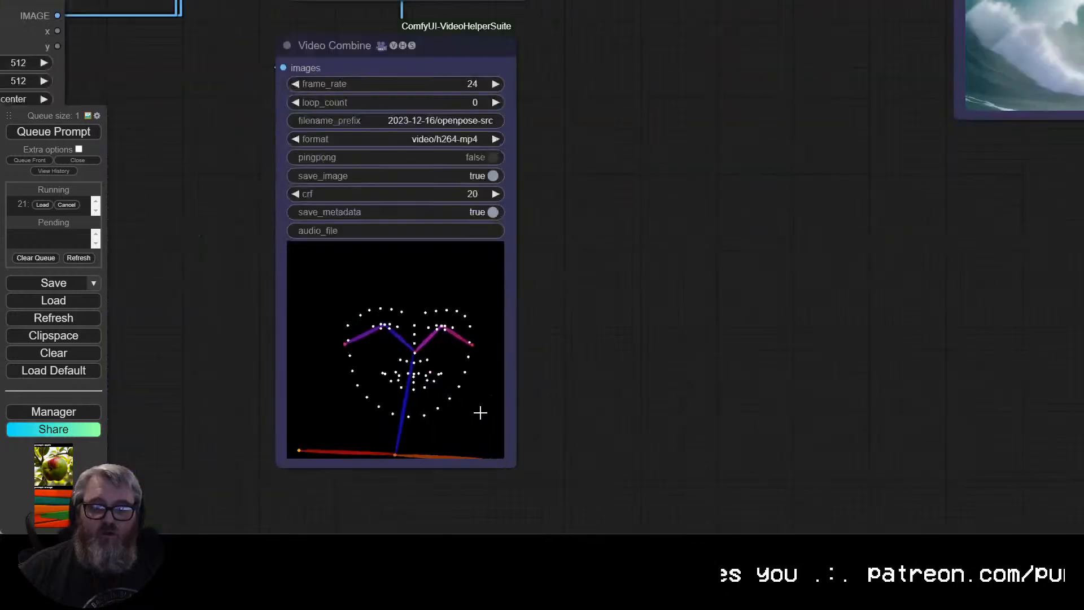
scroll(480, 412, up, 1)
scroll(470, 405, down, 5)
drag(403, 369, 847, 182)
scroll(587, 289, up, 7)
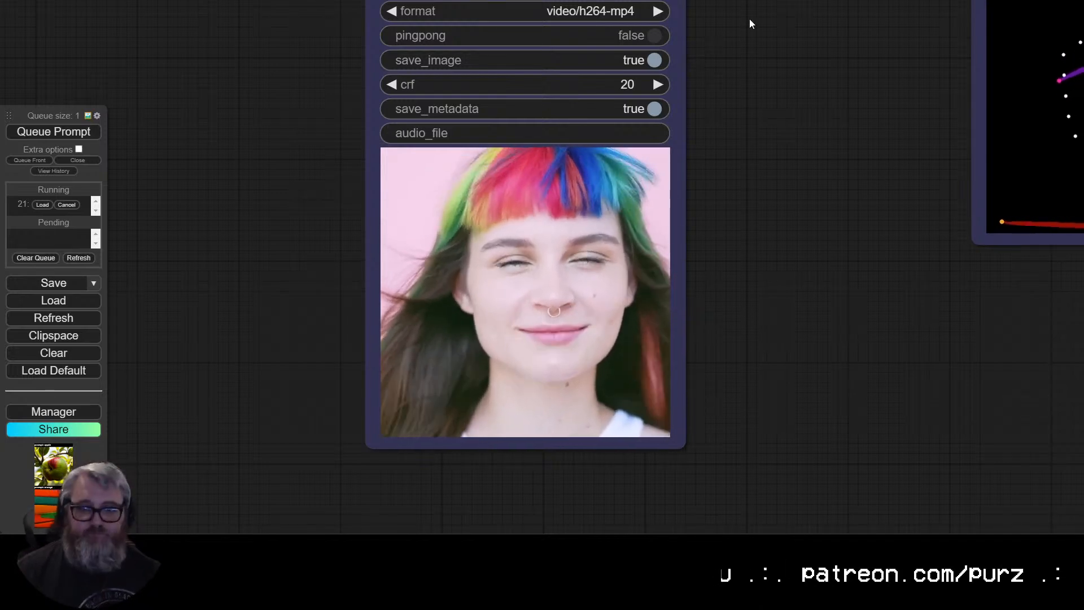
scroll(788, 212, down, 4)
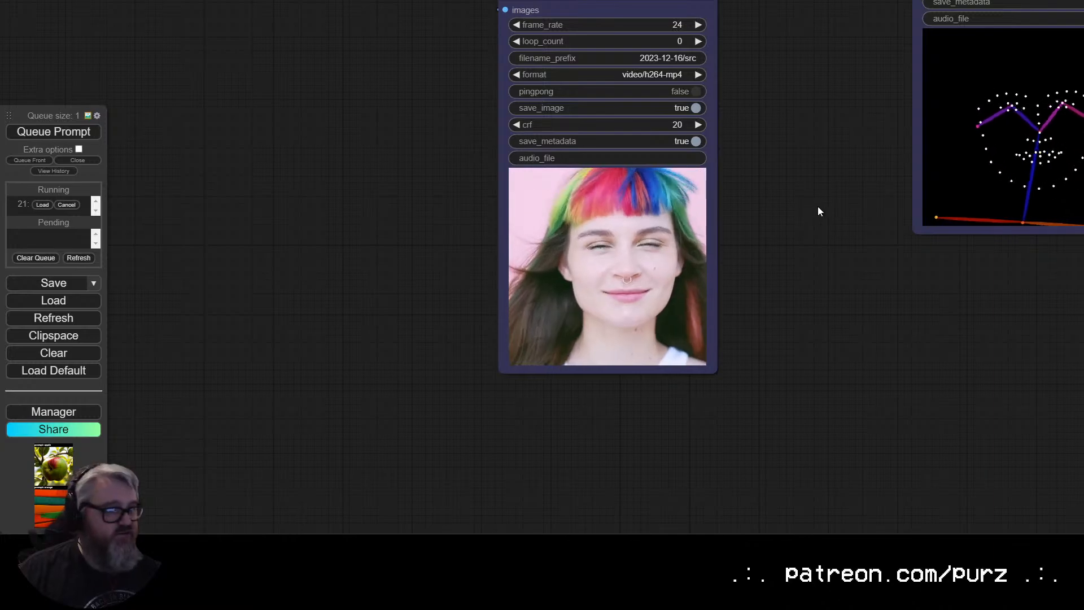
drag(755, 215, 498, 322)
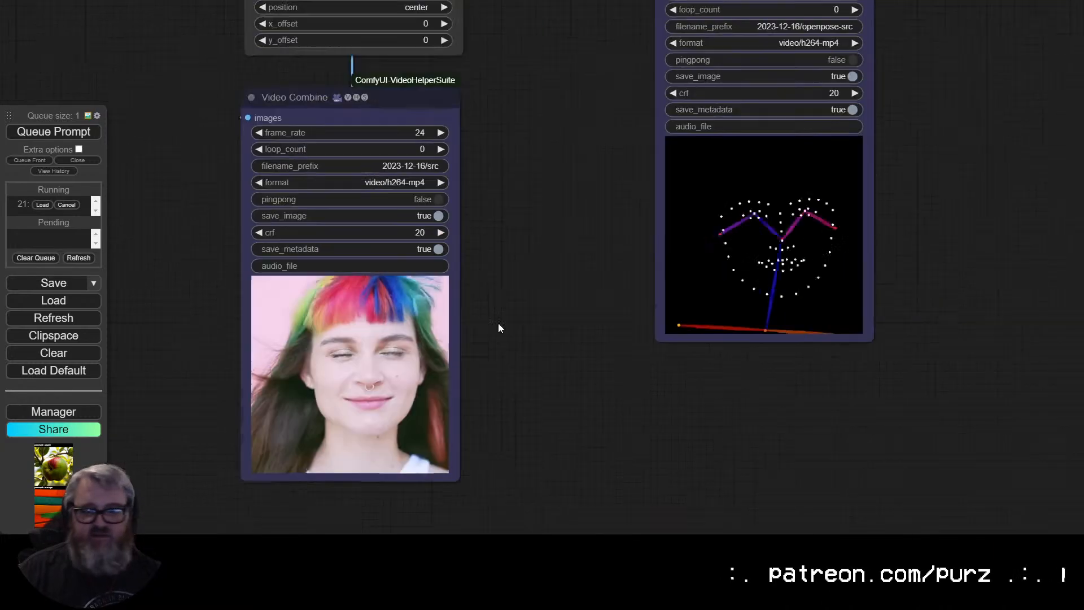
Follow both KSamplers as they render and examine the MediaPipe and OpenPose Video Combine outputs.
scroll(498, 328, down, 8)
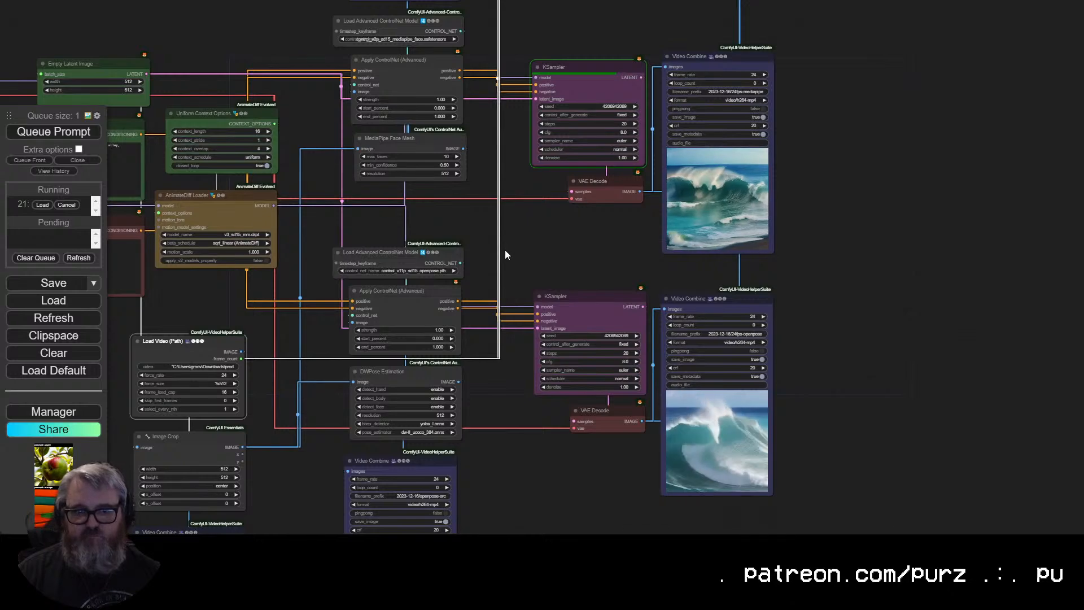
drag(506, 251, 591, 341)
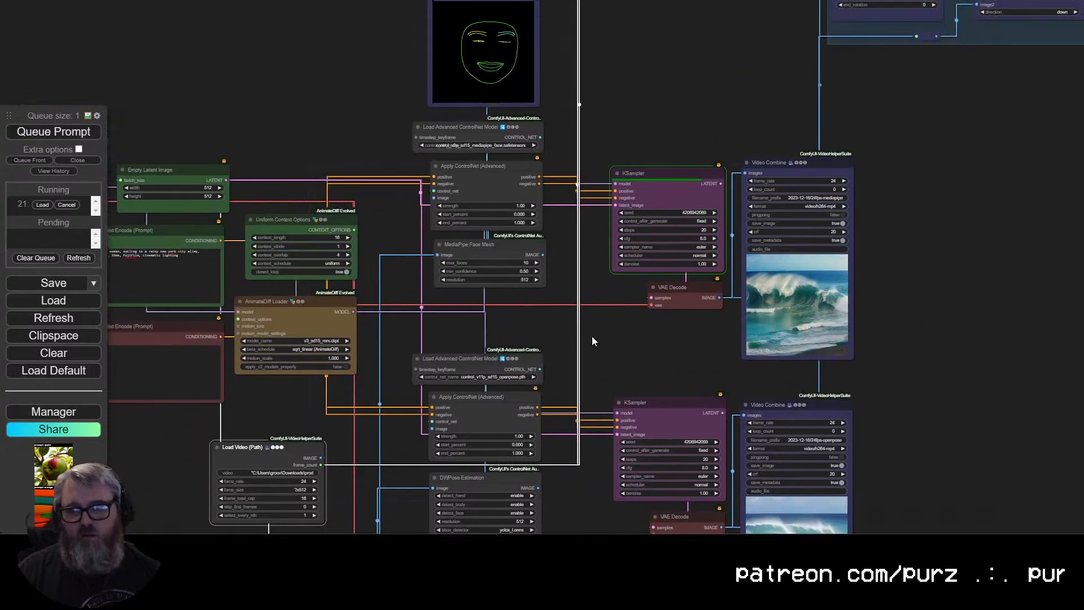
drag(702, 358, 499, 439)
scroll(580, 423, up, 5)
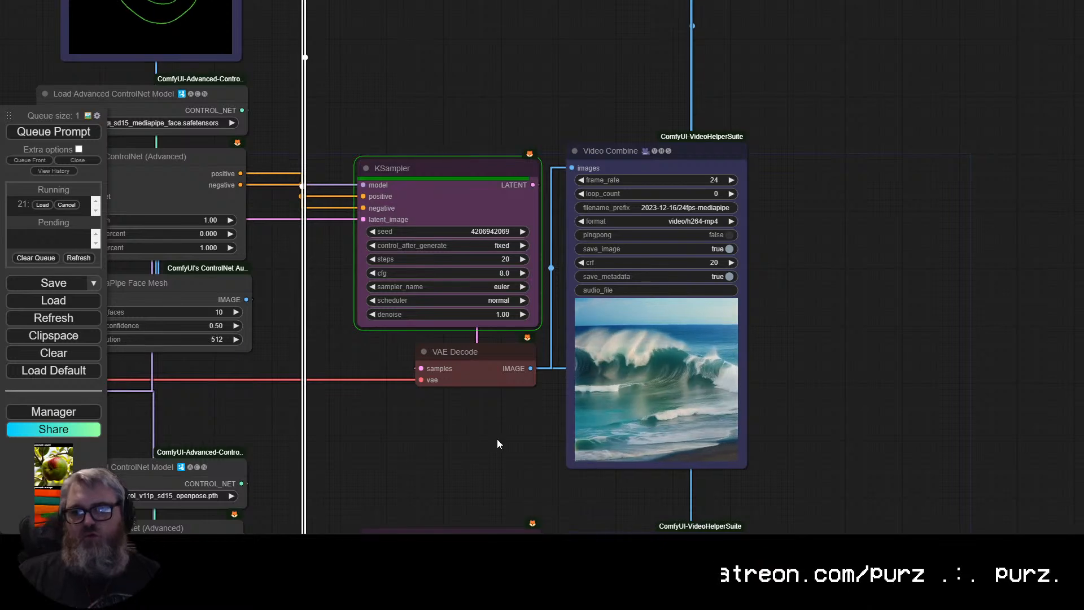
click(486, 383)
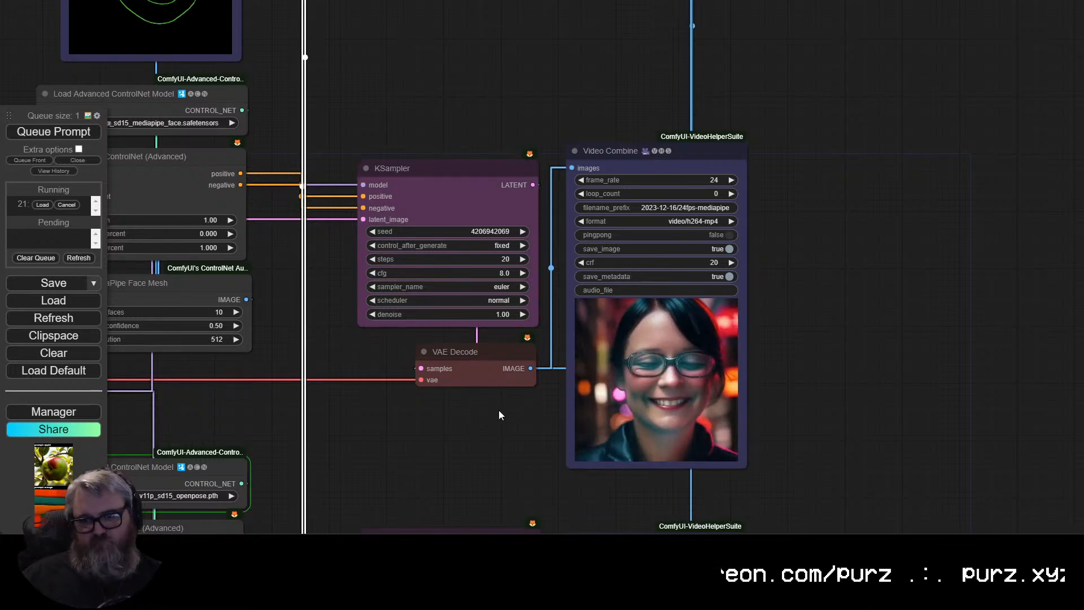
scroll(818, 446, down, 2)
drag(829, 487, 731, 204)
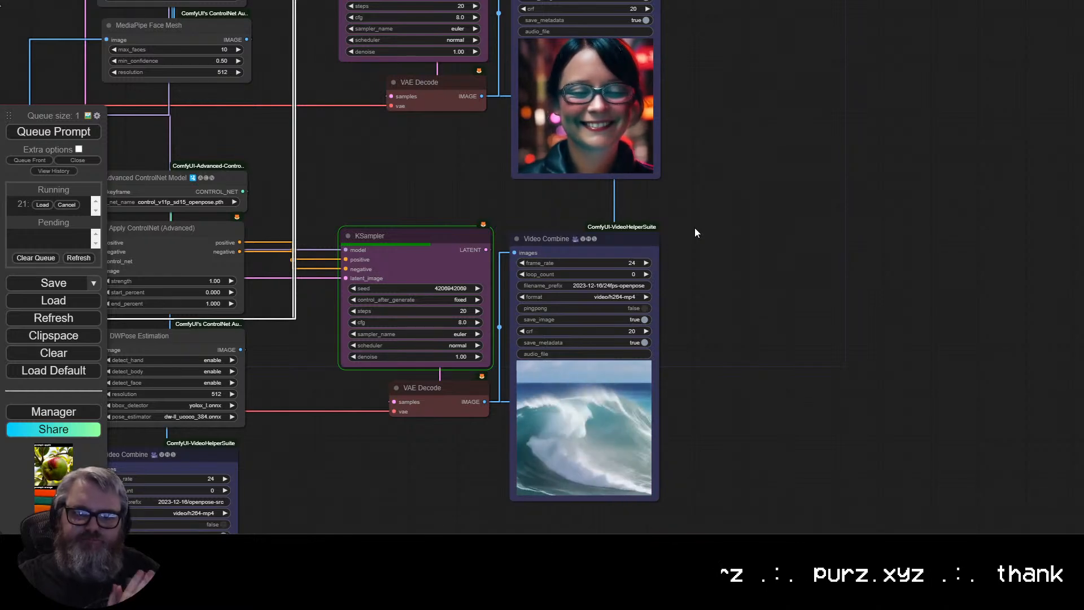
scroll(707, 231, down, 2)
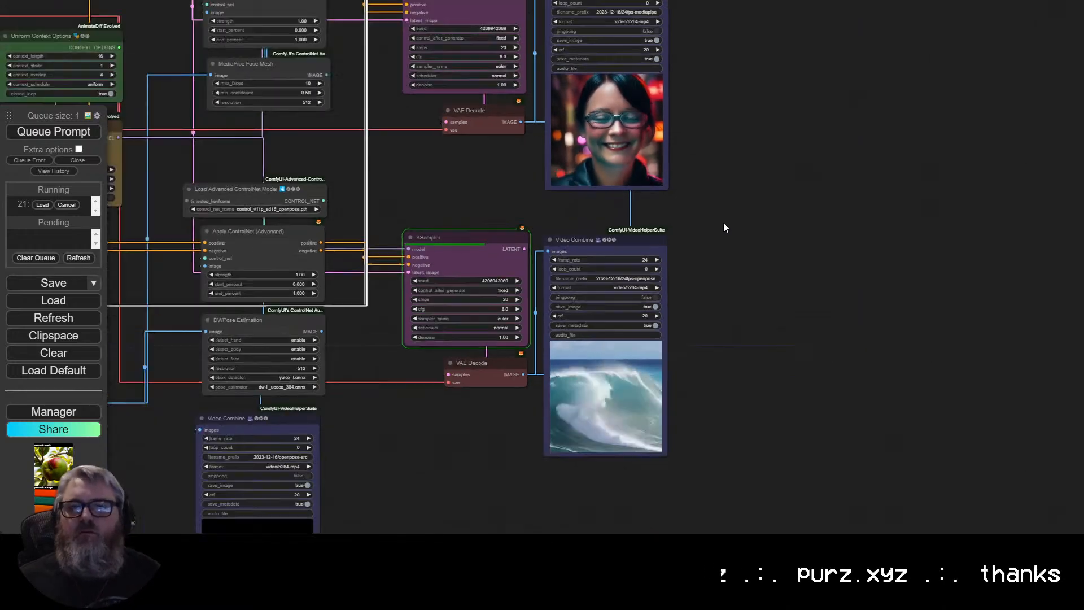
drag(730, 222, 757, 347)
scroll(795, 280, down, 4)
drag(795, 280, 760, 137)
scroll(760, 137, down, 1)
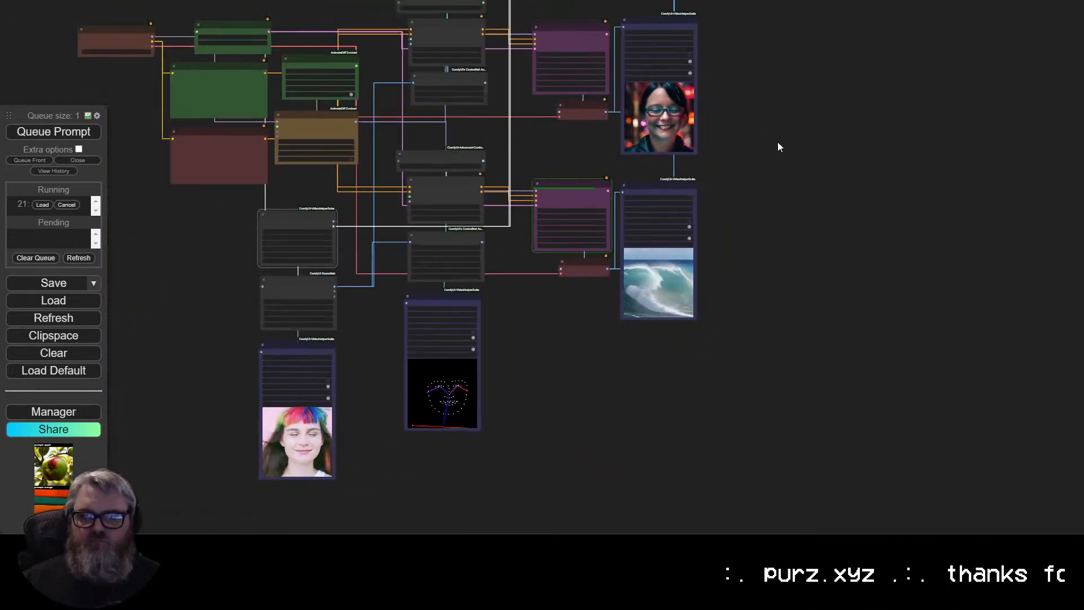
scroll(784, 198, up, 5)
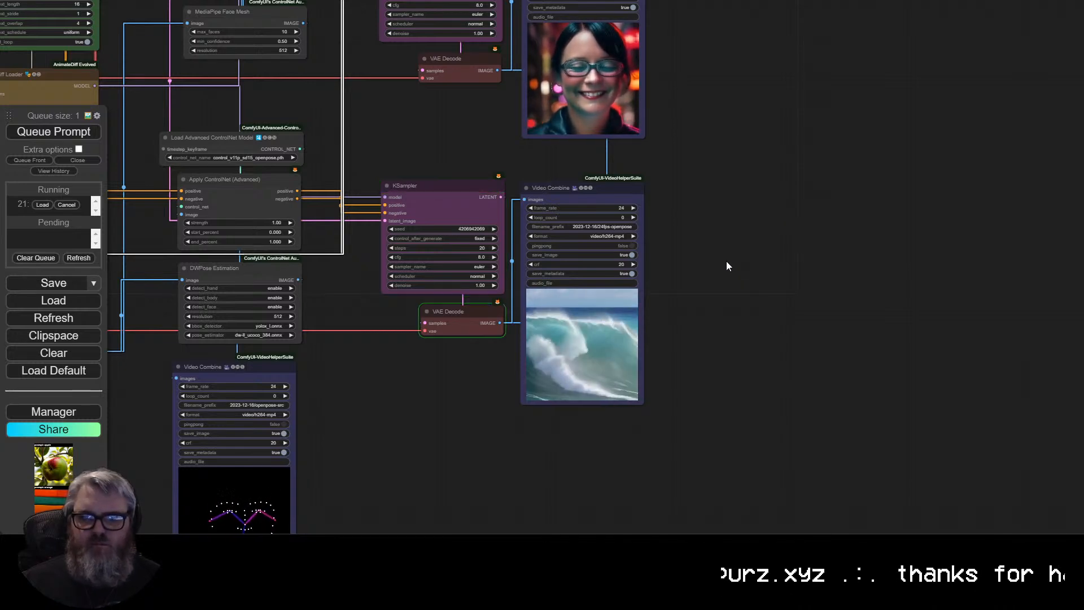
scroll(674, 369, up, 5)
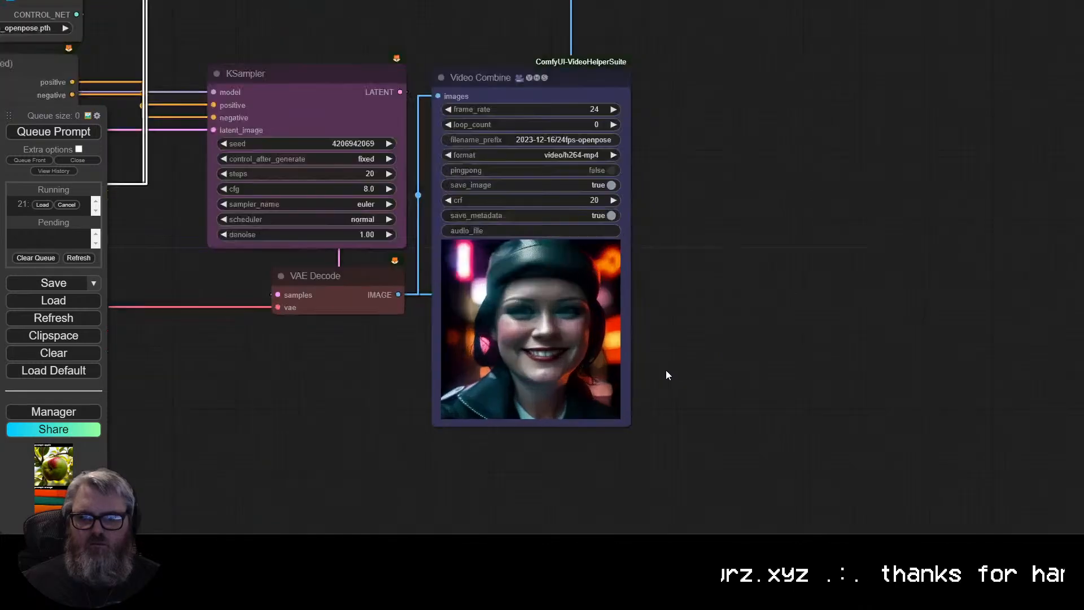
Examine the labelled side-by-side mediapipe and openpose grid video in the final Video Combine node.
scroll(675, 245, down, 5)
scroll(676, 245, down, 2)
drag(715, 169, 662, 491)
drag(981, 146, 668, 405)
scroll(706, 362, up, 6)
scroll(710, 354, up, 6)
drag(756, 330, 564, 587)
scroll(595, 505, up, 4)
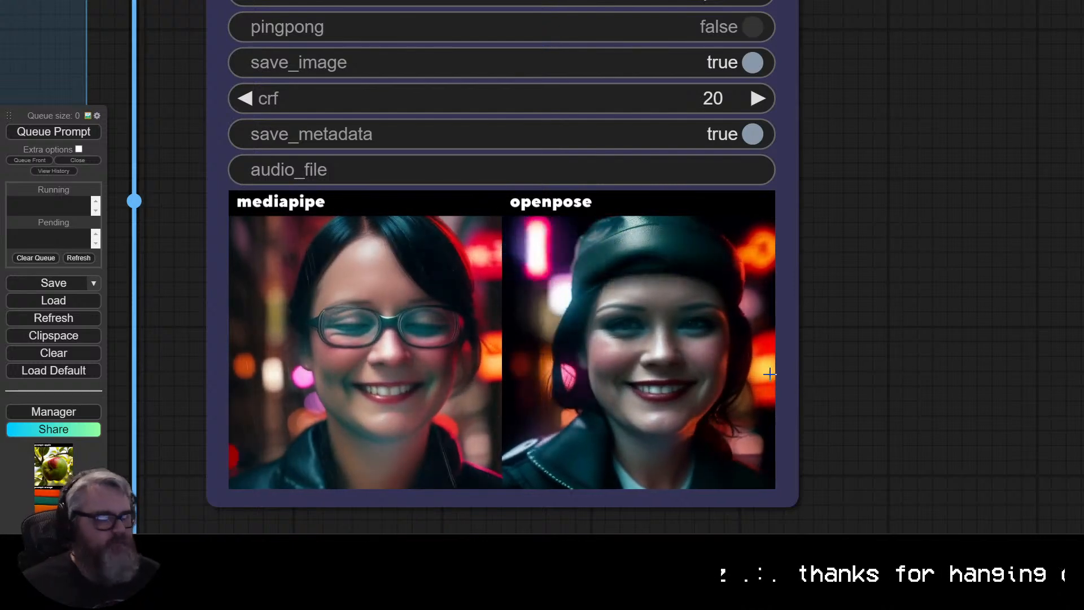
scroll(452, 366, down, 1)
scroll(452, 366, down, 6)
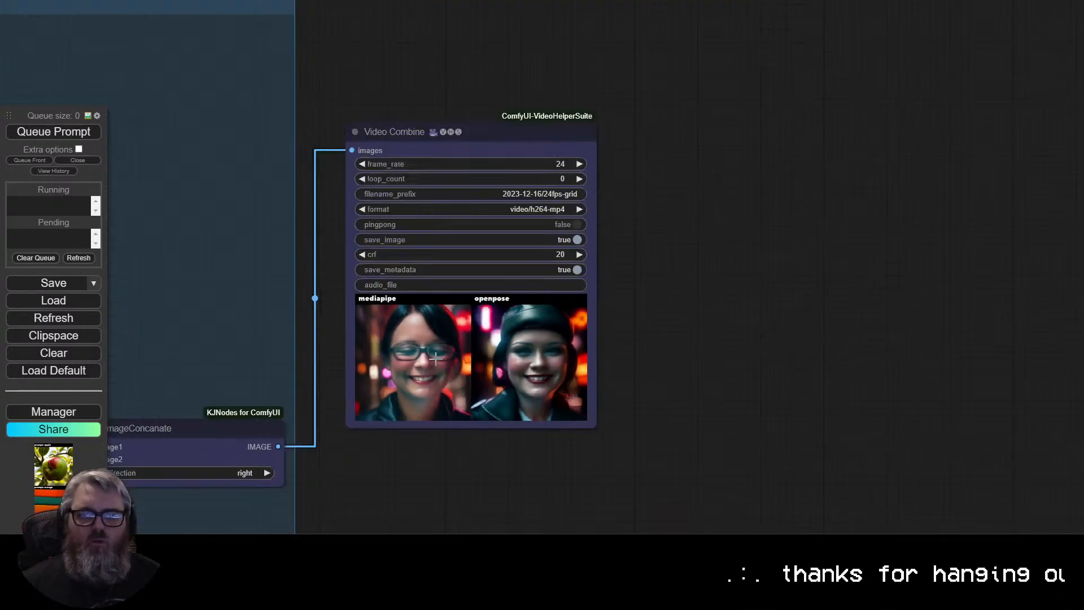
scroll(562, 304, up, 3)
scroll(562, 299, up, 7)
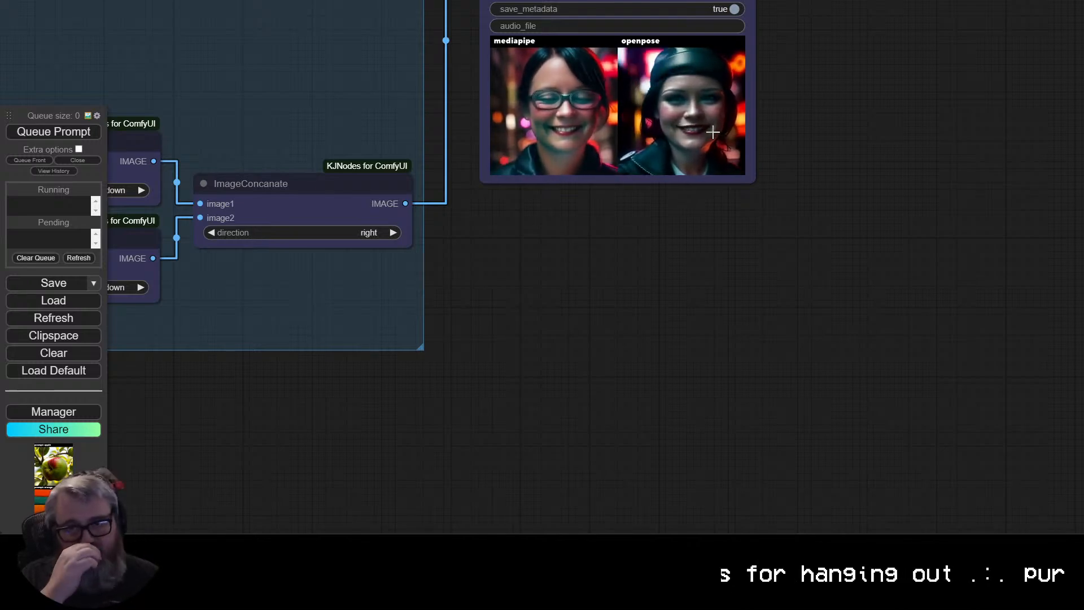
scroll(718, 282, up, 6)
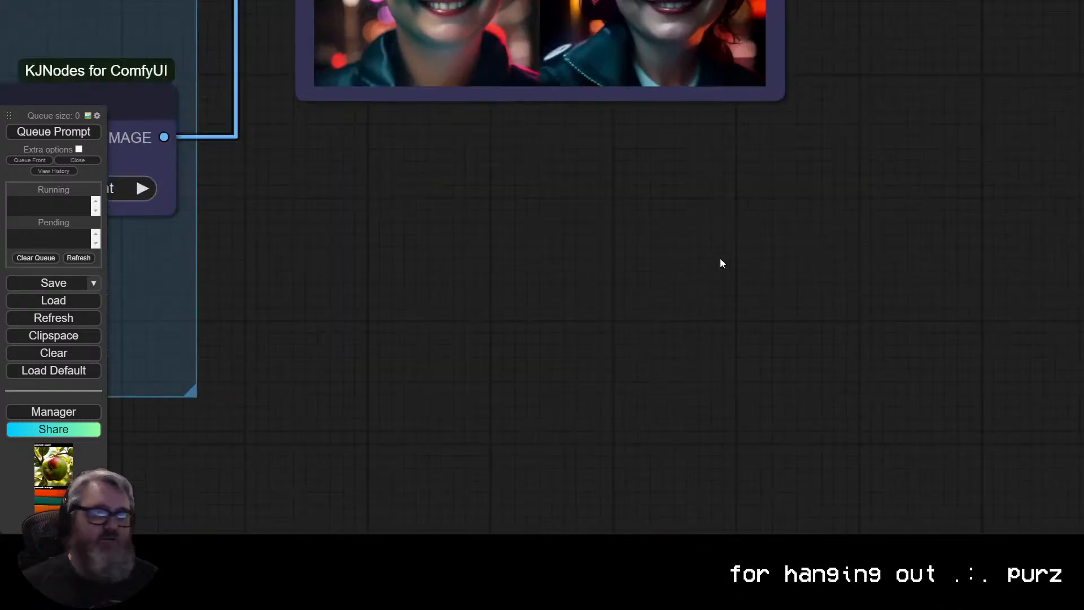
drag(720, 258, 601, 607)
scroll(441, 506, down, 5)
drag(414, 503, 481, 407)
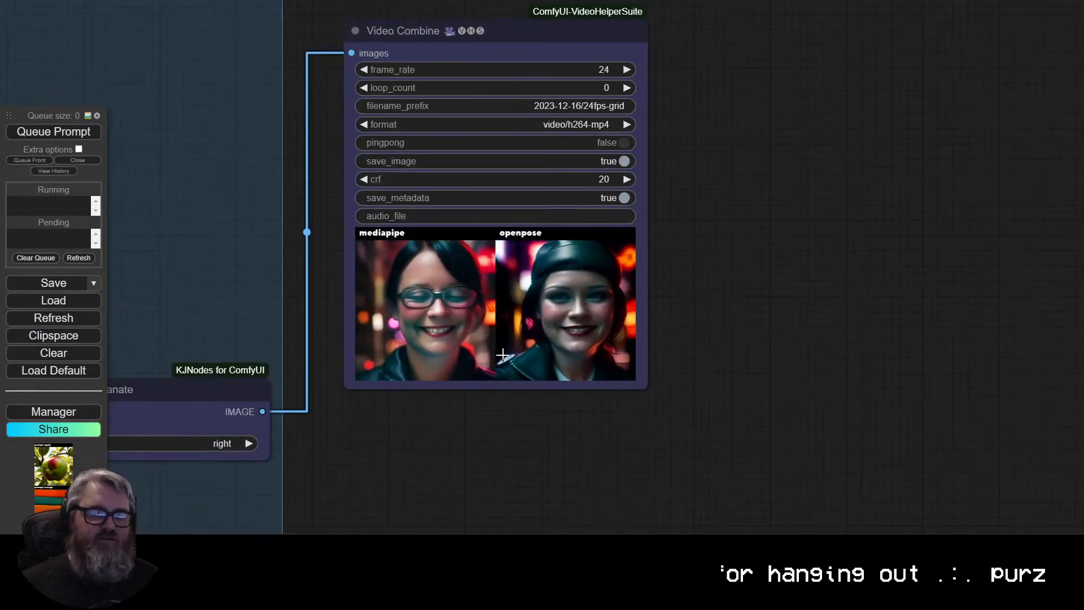
Review the workflow from the Grid Assembly group back to the source video, OpenPose preview and rendered outputs.
scroll(409, 451, down, 6)
drag(413, 468, 804, 274)
scroll(703, 341, down, 3)
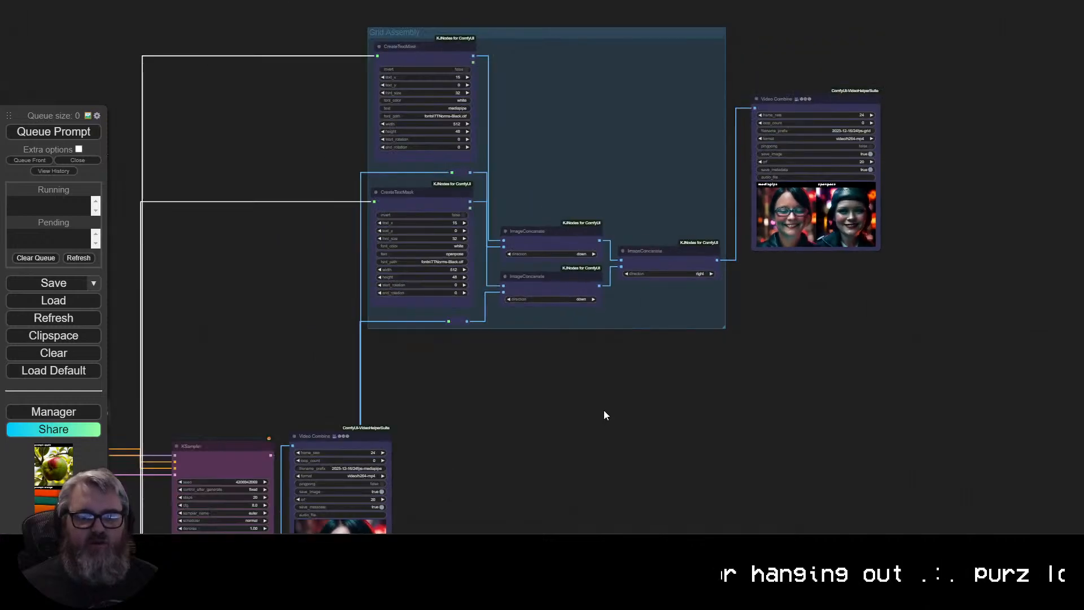
drag(604, 411, 824, 192)
scroll(751, 296, down, 4)
drag(750, 296, 816, 170)
scroll(821, 183, up, 4)
drag(759, 290, 921, 162)
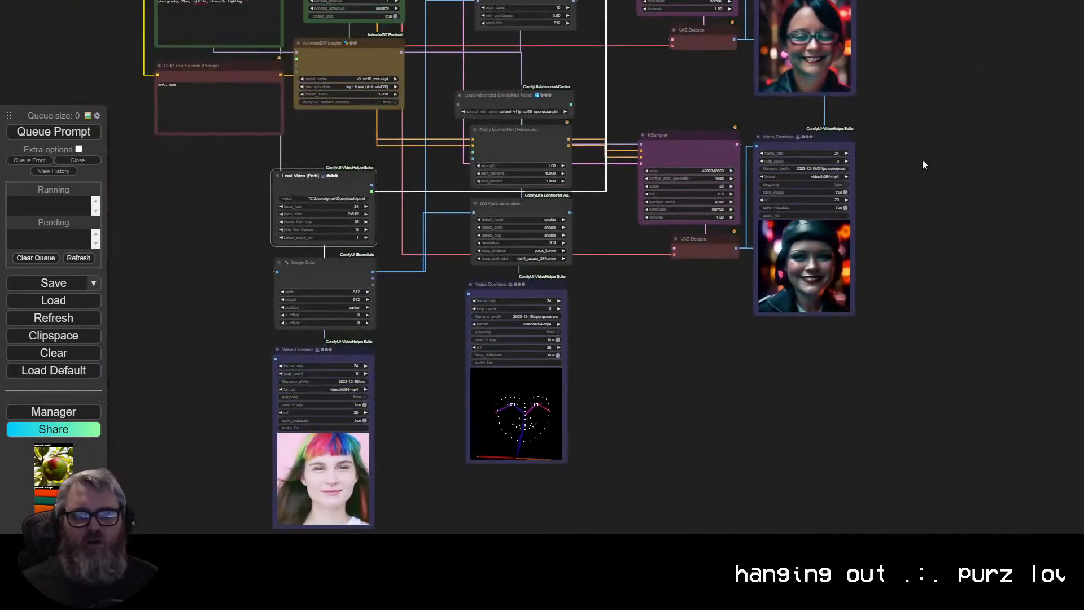
click(485, 293)
drag(751, 58, 676, 238)
drag(968, 79, 542, 347)
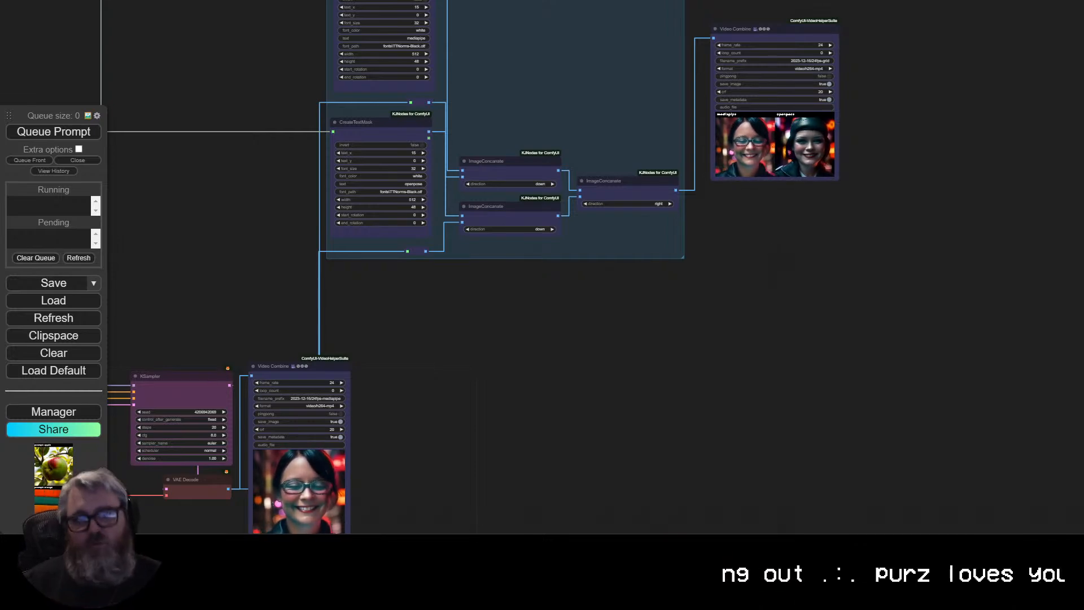
Delete the three ImageConcanate nodes in the Grid Assembly group and disconnect the images input of the grid Video Combine.
drag(616, 113, 665, 247)
scroll(632, 335, up, 2)
scroll(632, 331, up, 4)
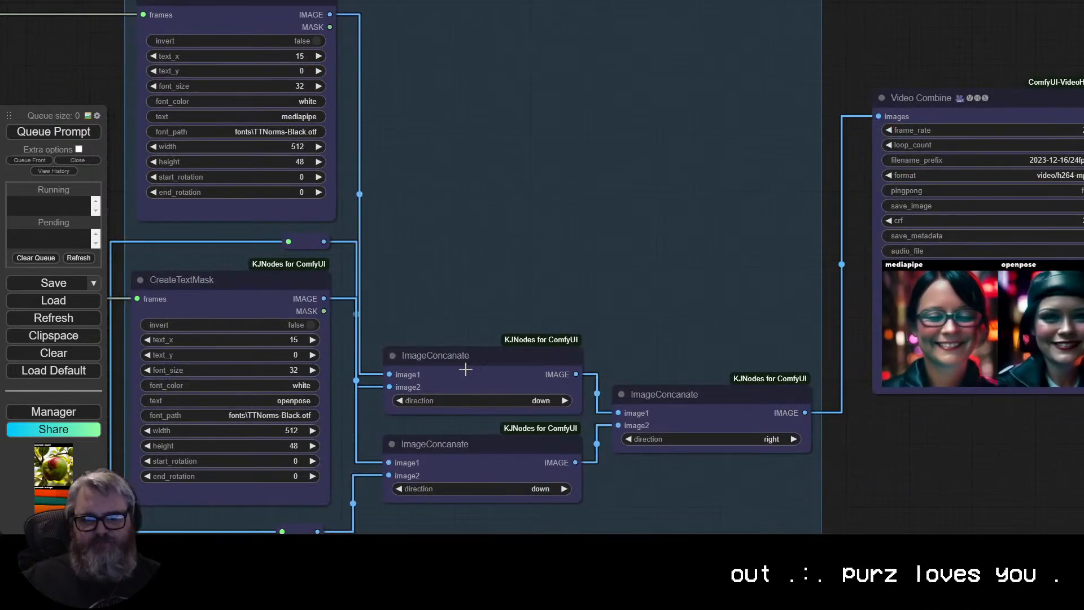
drag(486, 282, 736, 507)
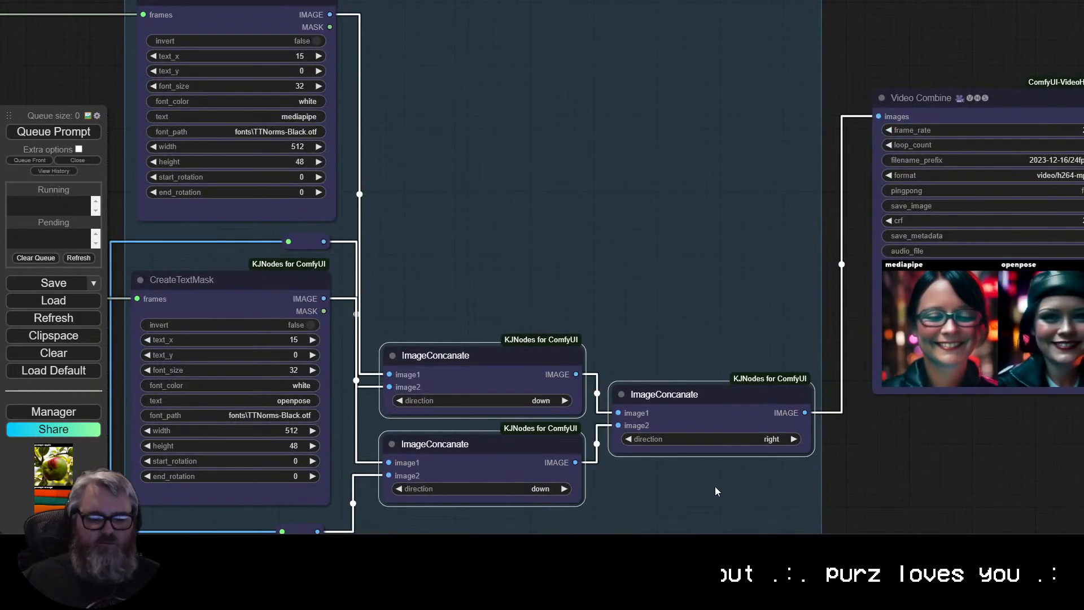
key(Delete)
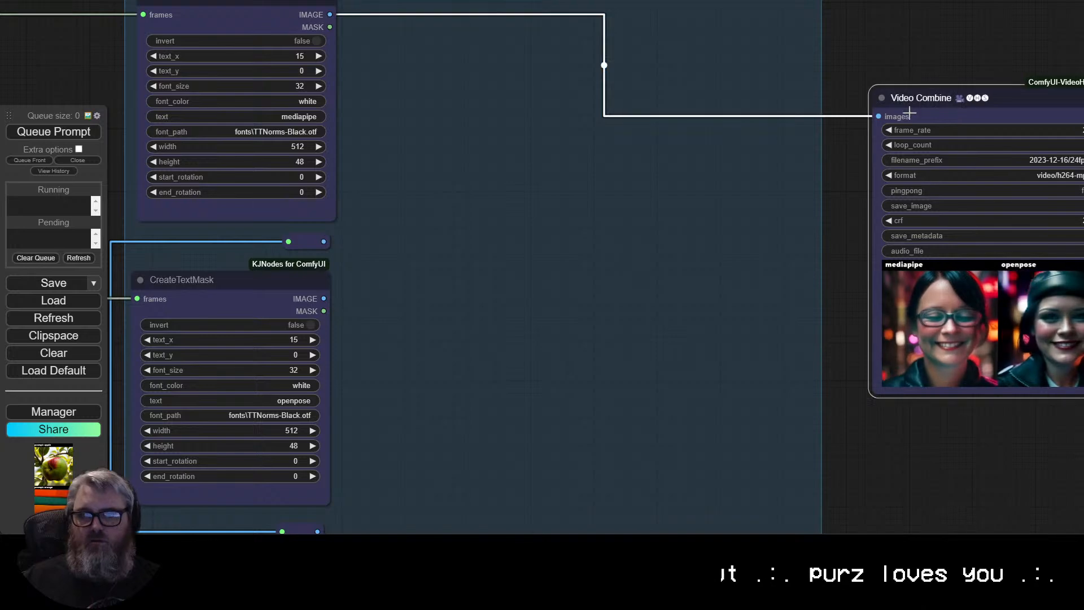
drag(878, 116, 806, 78)
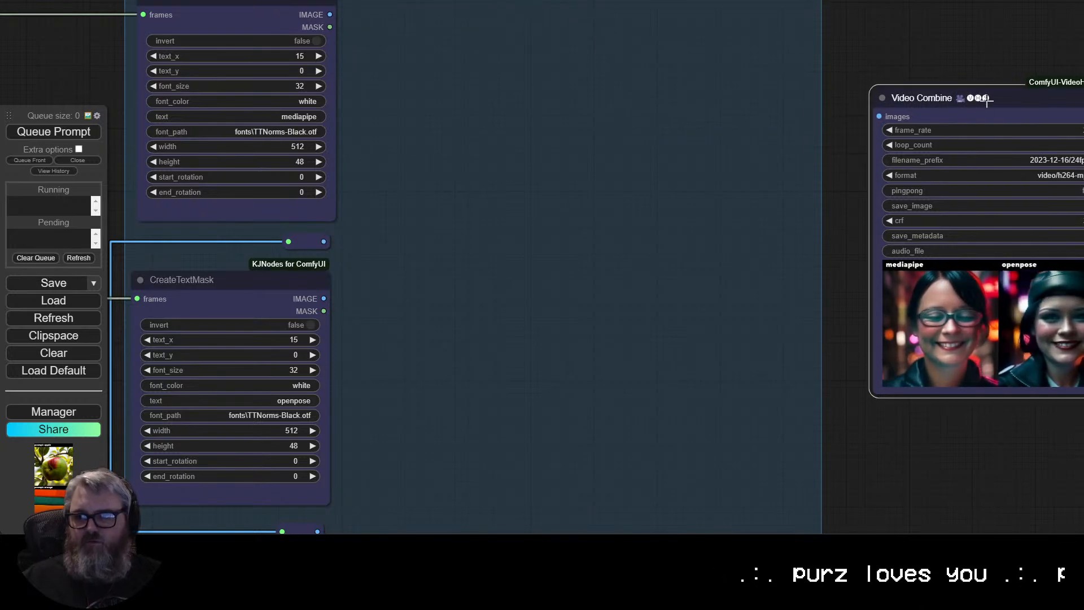
Move the grid Video Combine node farther from the CreateTextMask nodes and widen the Grid Assembly group to about twice its width.
drag(985, 99, 1081, 147)
scroll(727, 473, down, 7)
drag(725, 397, 261, 285)
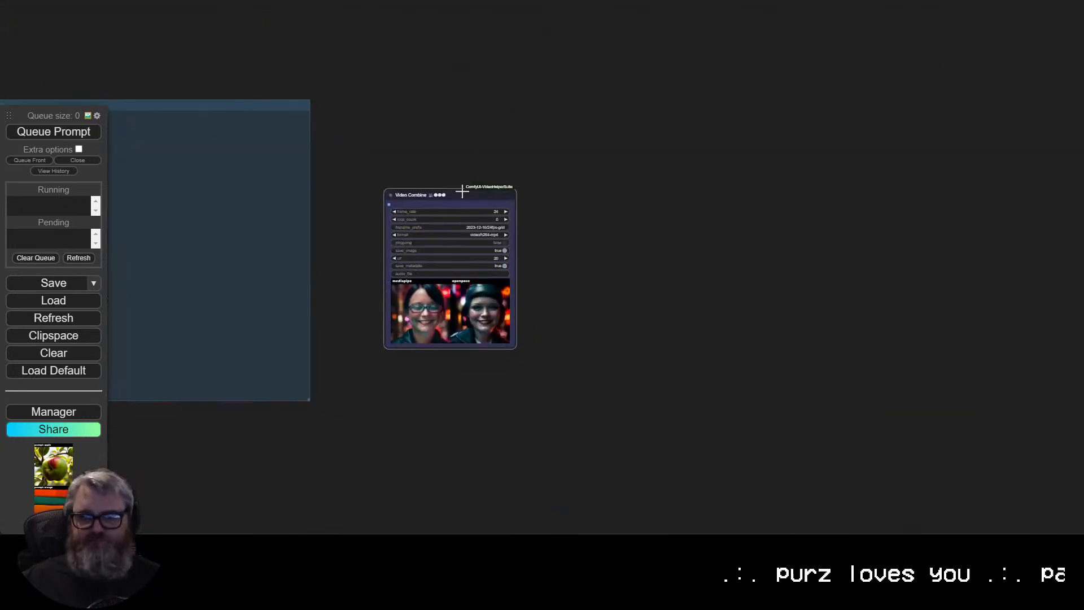
drag(460, 193, 743, 194)
drag(307, 394, 775, 404)
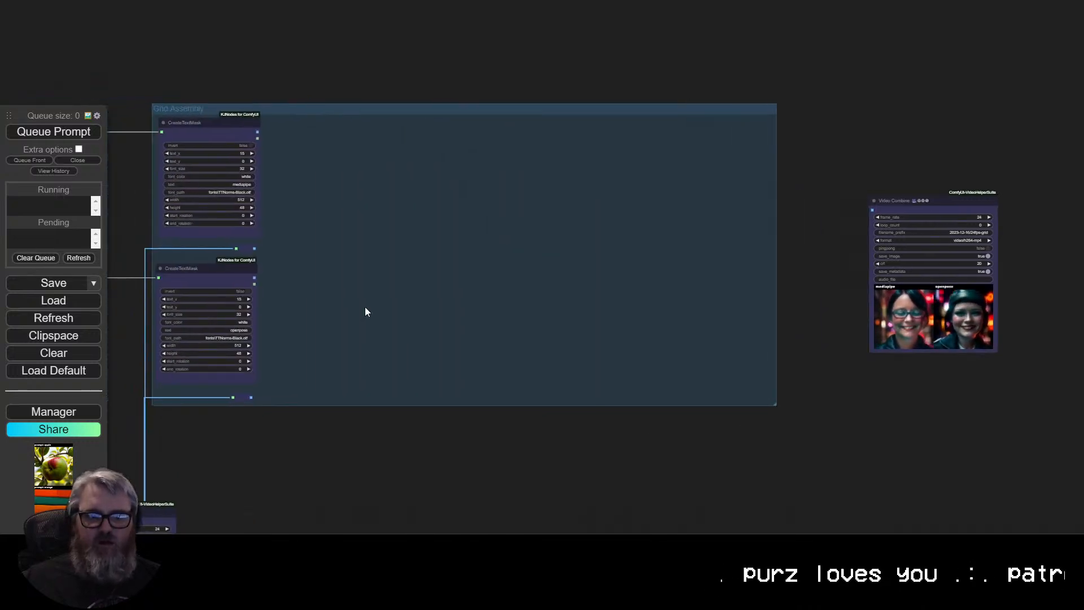
Move both image reroute nodes out of the Grid Assembly group and stack them in the free space just below it.
drag(365, 310, 600, 300)
scroll(600, 300, up, 4)
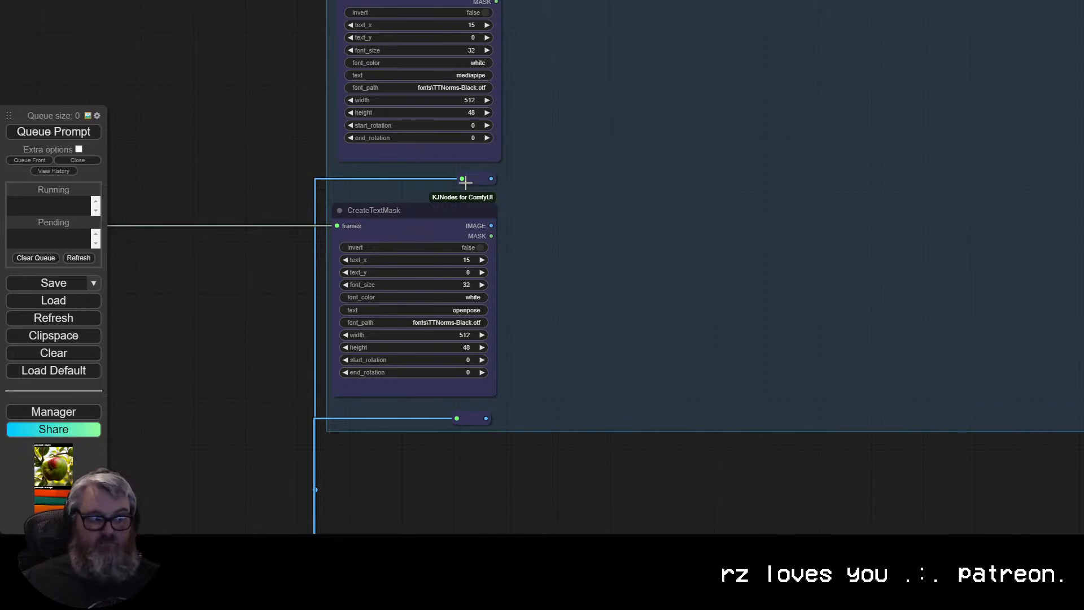
scroll(497, 446, down, 4)
drag(495, 447, 759, 272)
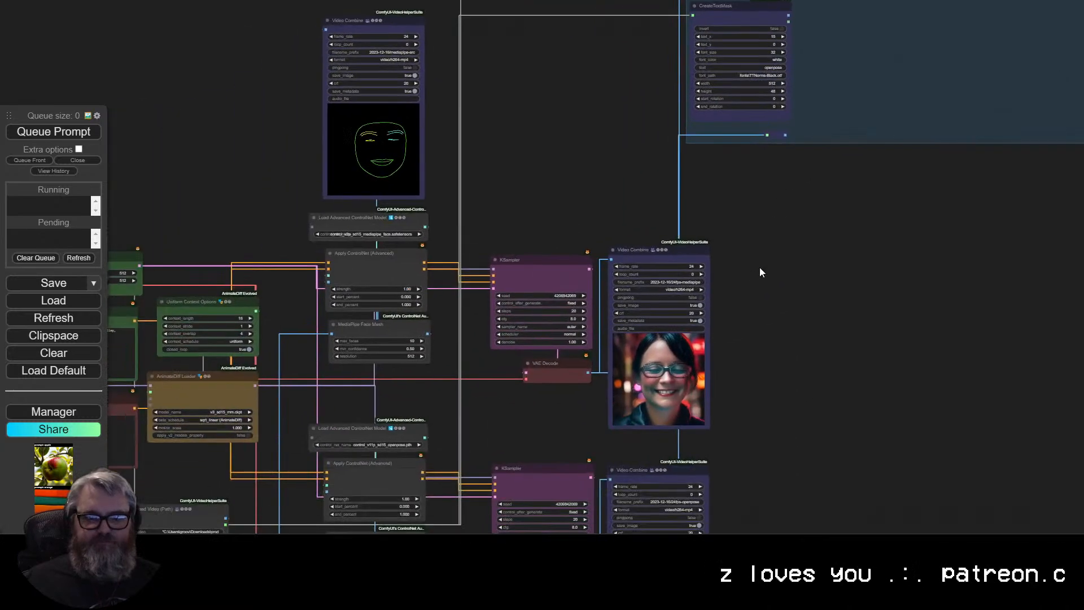
drag(780, 179, 551, 391)
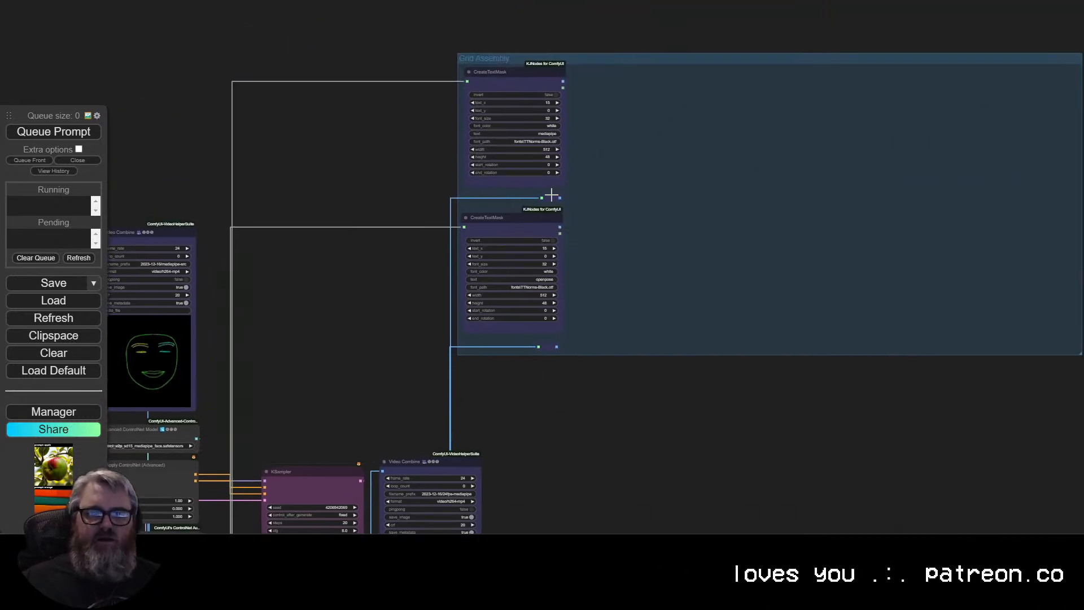
drag(551, 195, 495, 396)
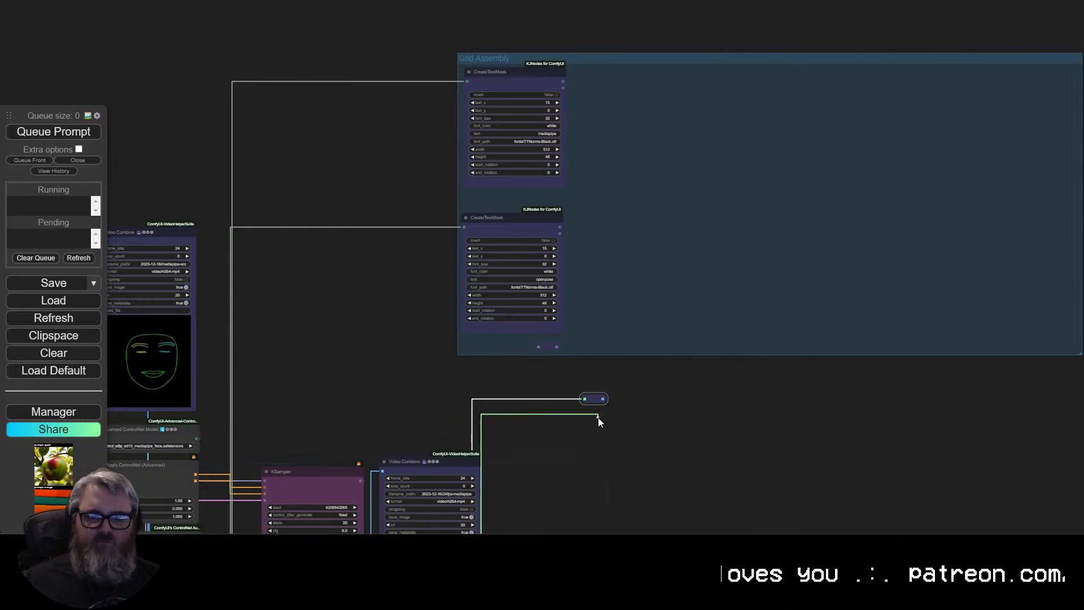
drag(598, 417, 540, 350)
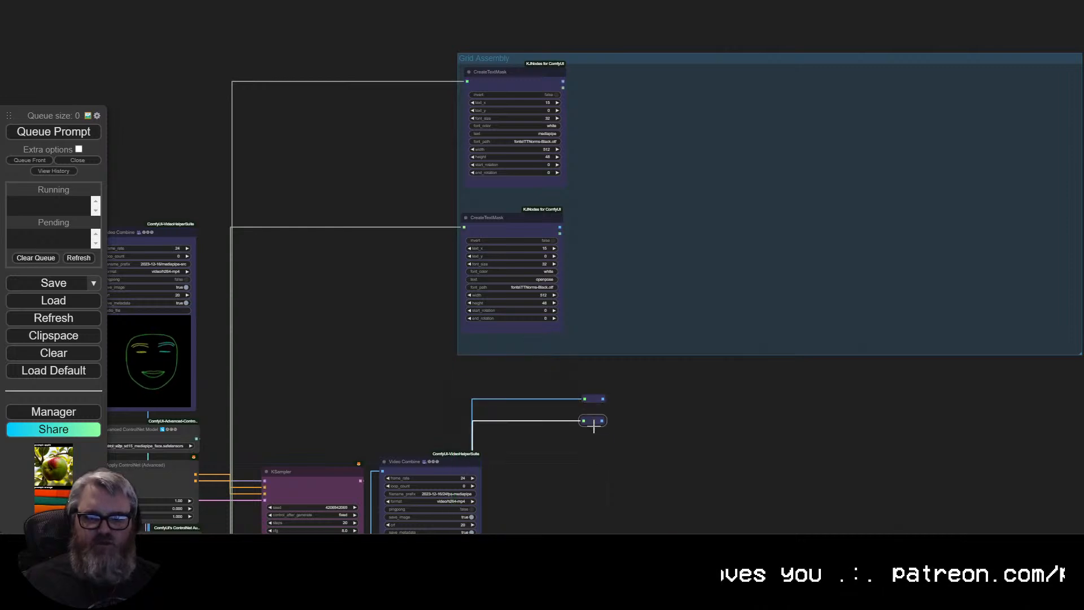
Nudge the lower of the two image reroutes below the Grid Assembly group into line under the upper one.
scroll(636, 432, up, 9)
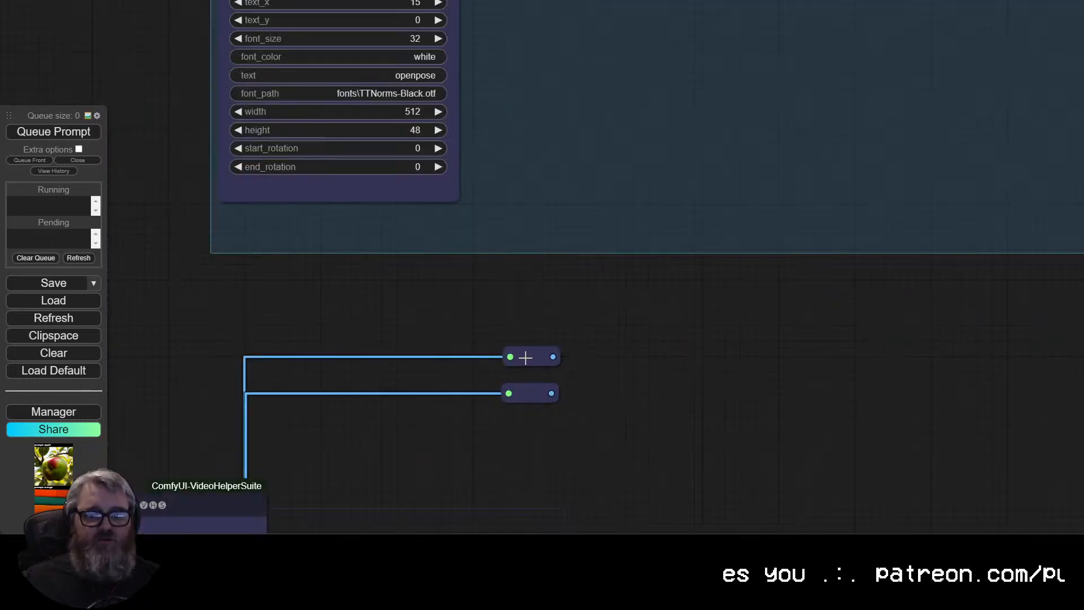
drag(533, 386, 537, 392)
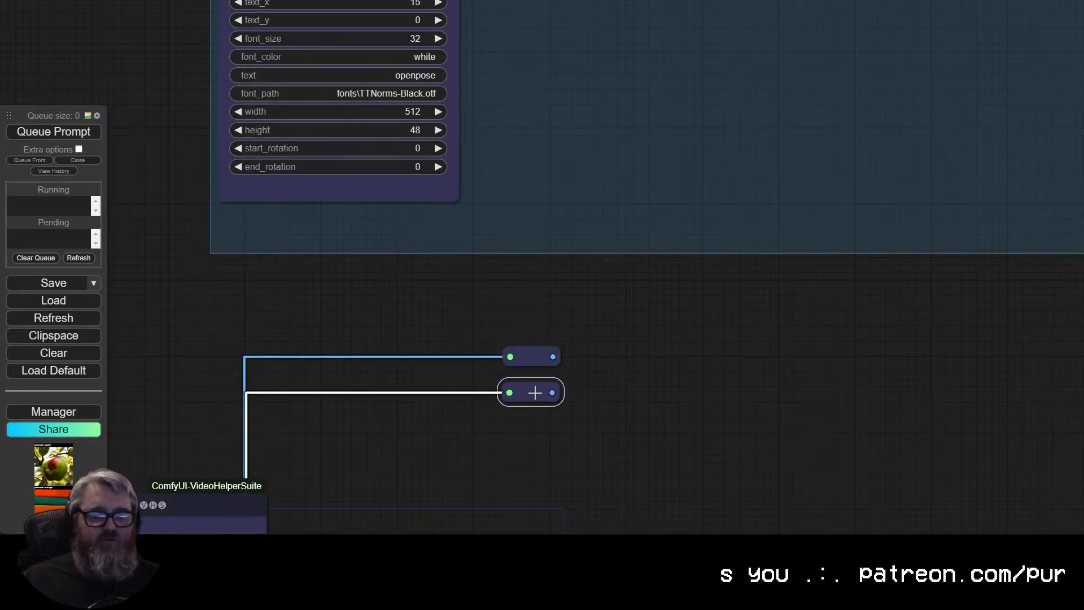
Add a reroute fed by the MediaPipe Face Mesh IMAGE output, placed just below the two existing image reroutes.
scroll(535, 393, down, 10)
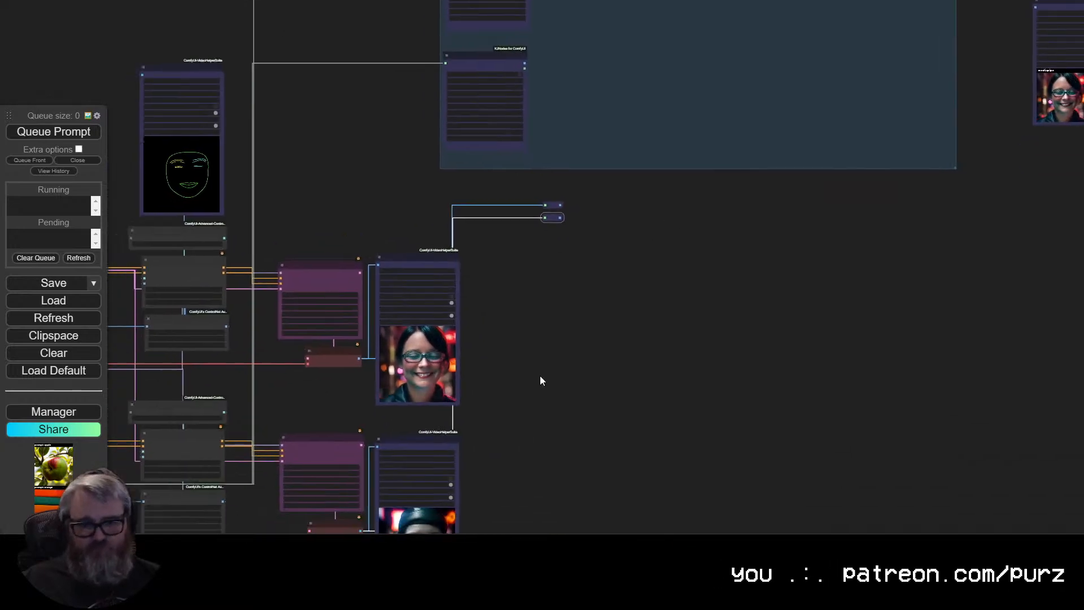
drag(540, 381, 780, 288)
scroll(780, 300, up, 5)
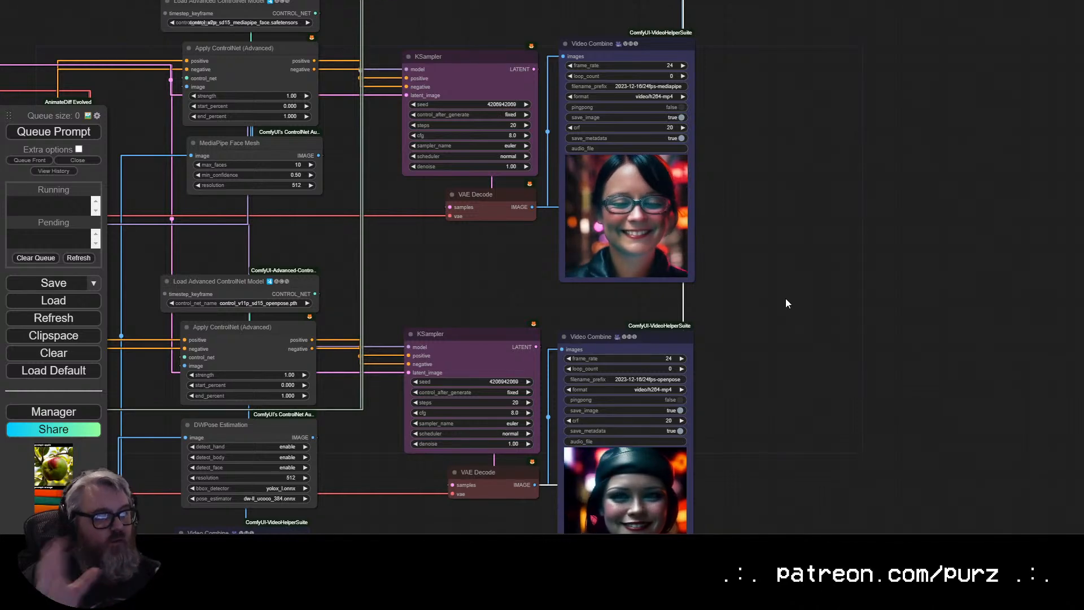
drag(440, 277, 608, 249)
scroll(689, 293, down, 2)
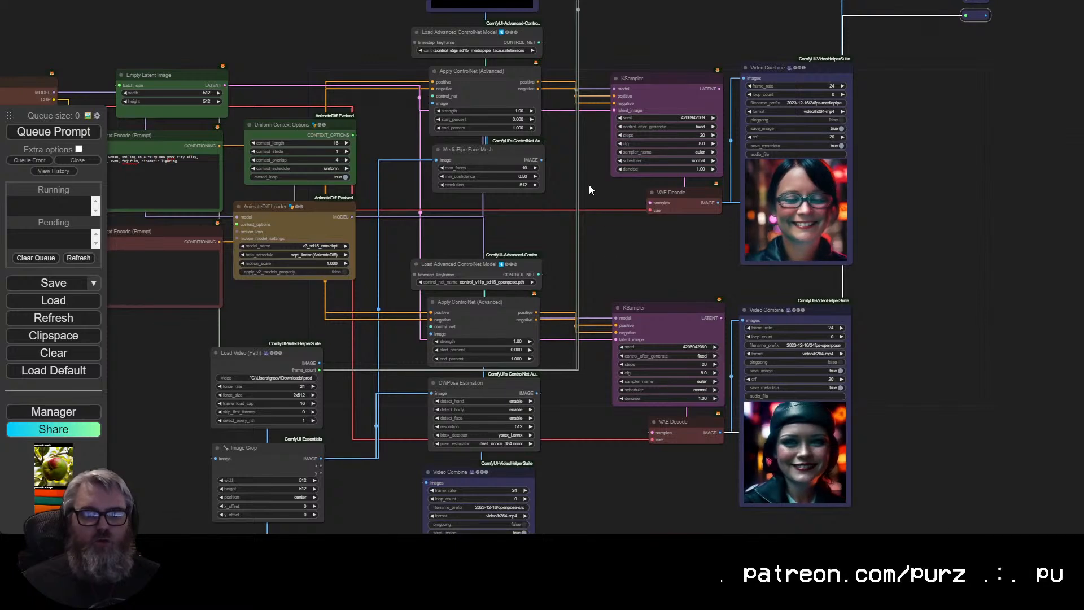
drag(588, 185, 442, 305)
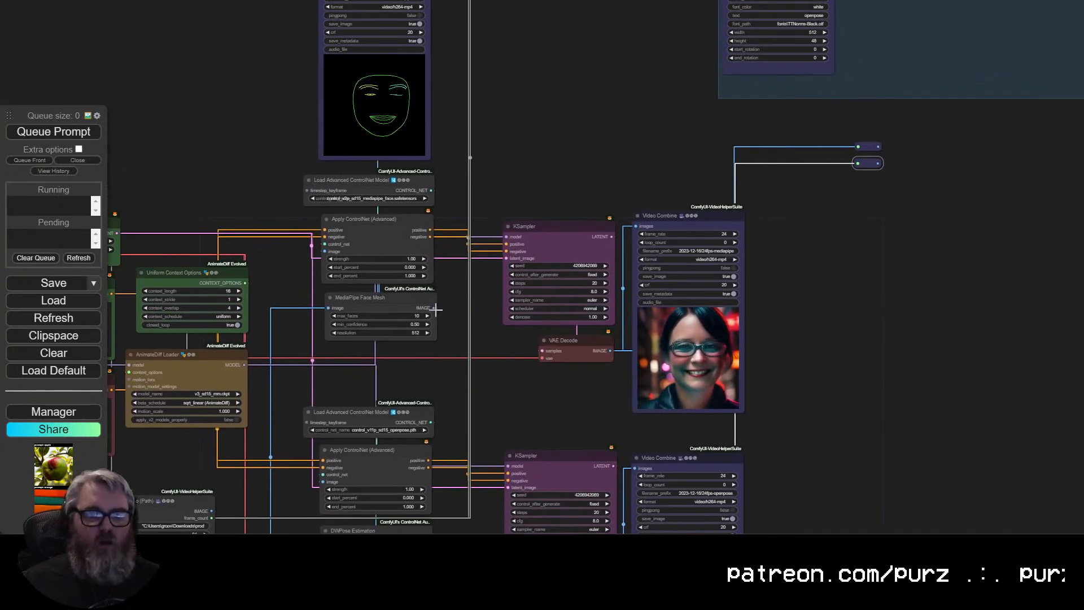
drag(434, 307, 920, 192)
click(939, 225)
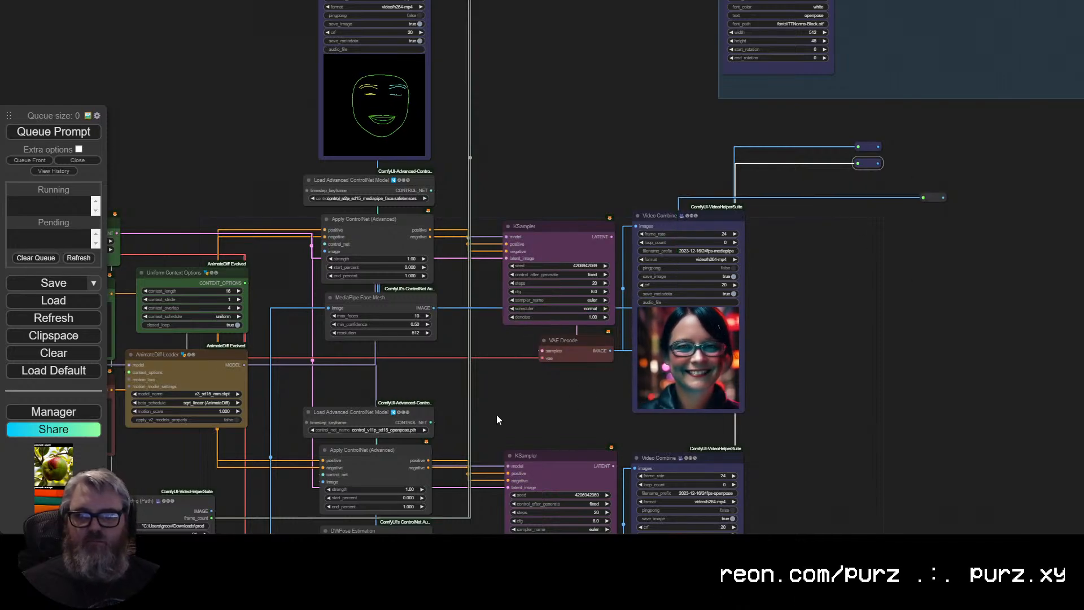
Add a reroute fed by the DWPose Estimation IMAGE output, directly below the MediaPipe Face Mesh reroute.
drag(468, 412, 445, 277)
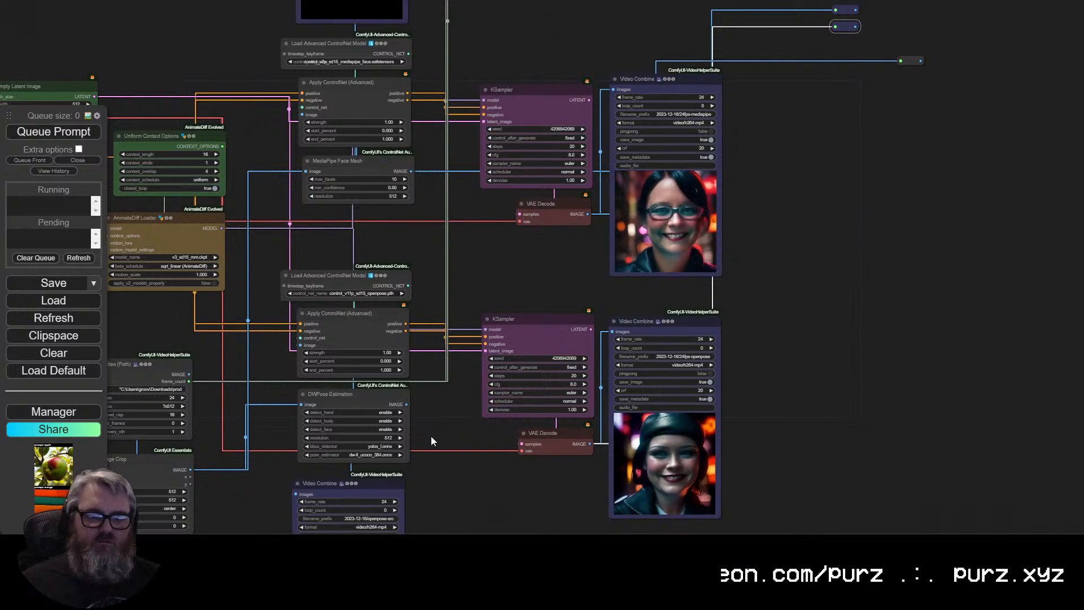
drag(407, 404, 902, 77)
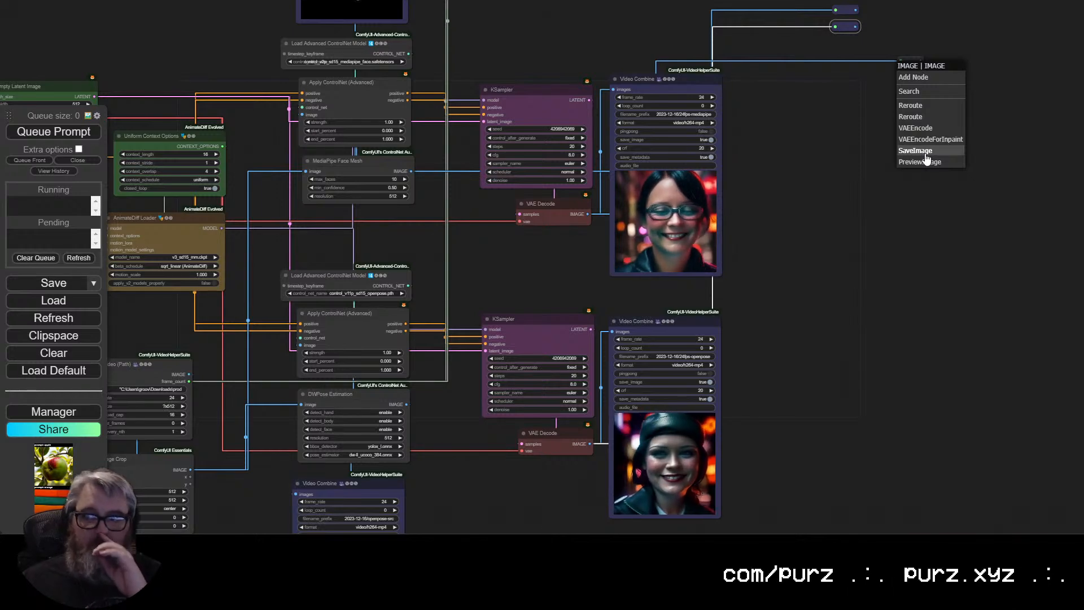
click(910, 105)
Stack the MediaPipe and DWPose reroutes closely and align the pair under the two rendered-output reroutes.
drag(934, 127, 668, 356)
scroll(668, 355, up, 6)
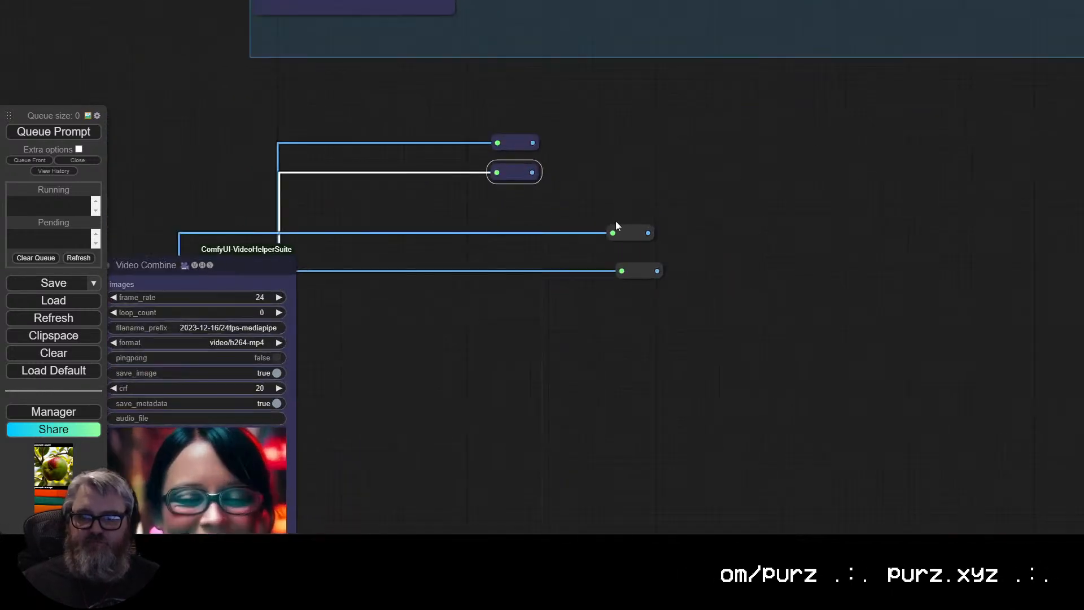
drag(621, 231, 589, 213)
drag(627, 271, 593, 238)
click(601, 286)
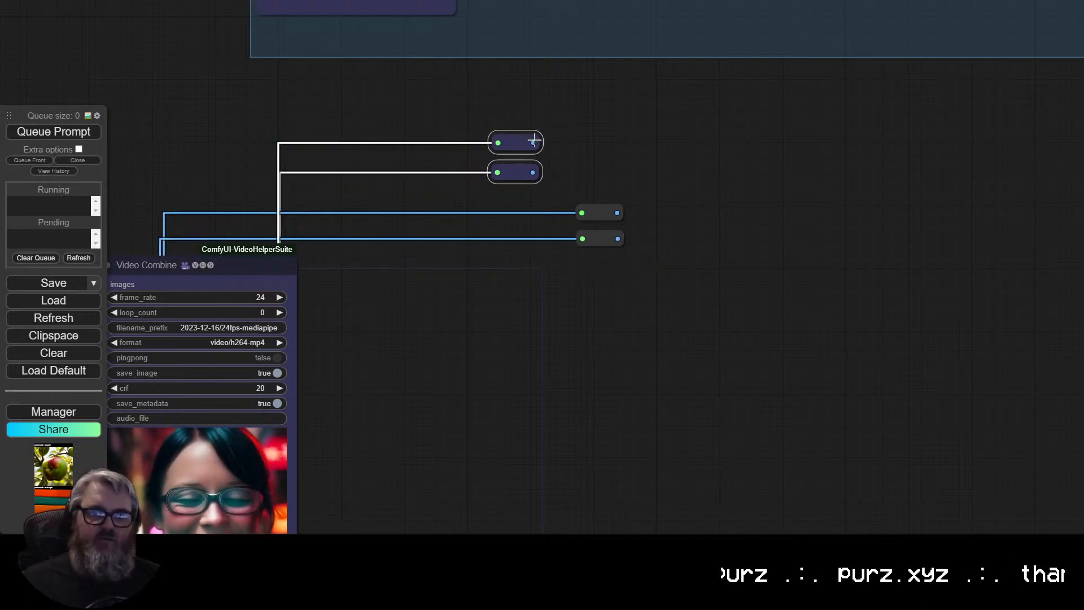
click(603, 186)
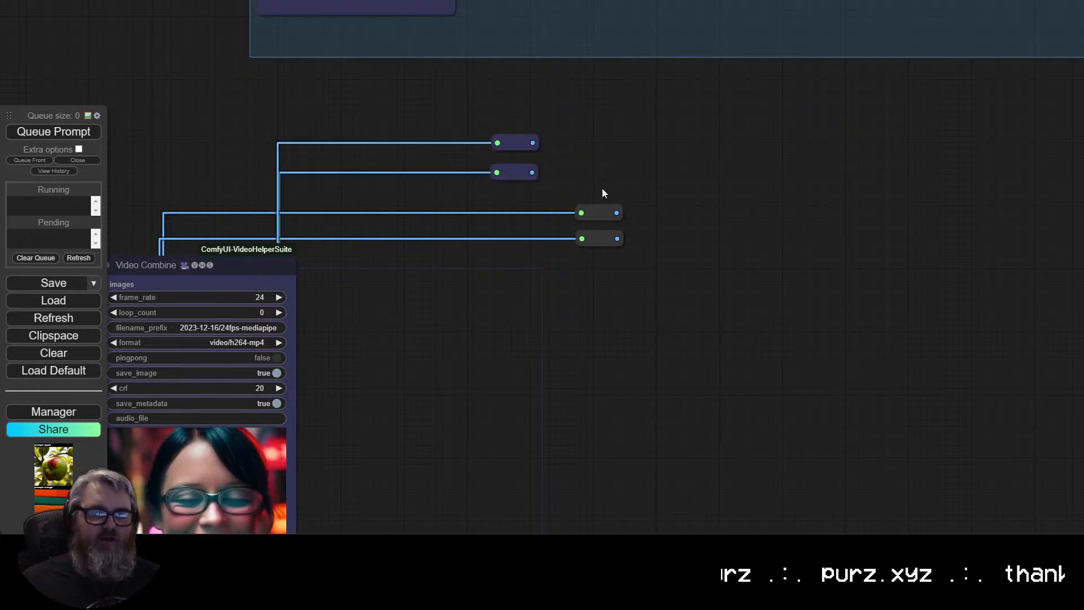
drag(602, 188, 662, 307)
drag(617, 238, 691, 259)
click(614, 324)
drag(631, 274, 522, 223)
click(592, 299)
Add a reroute fed by the Image Crop node's IMAGE output, placed below the MediaPipe and DWPose reroutes.
scroll(591, 299, down, 3)
drag(592, 298, 726, 225)
scroll(732, 262, down, 2)
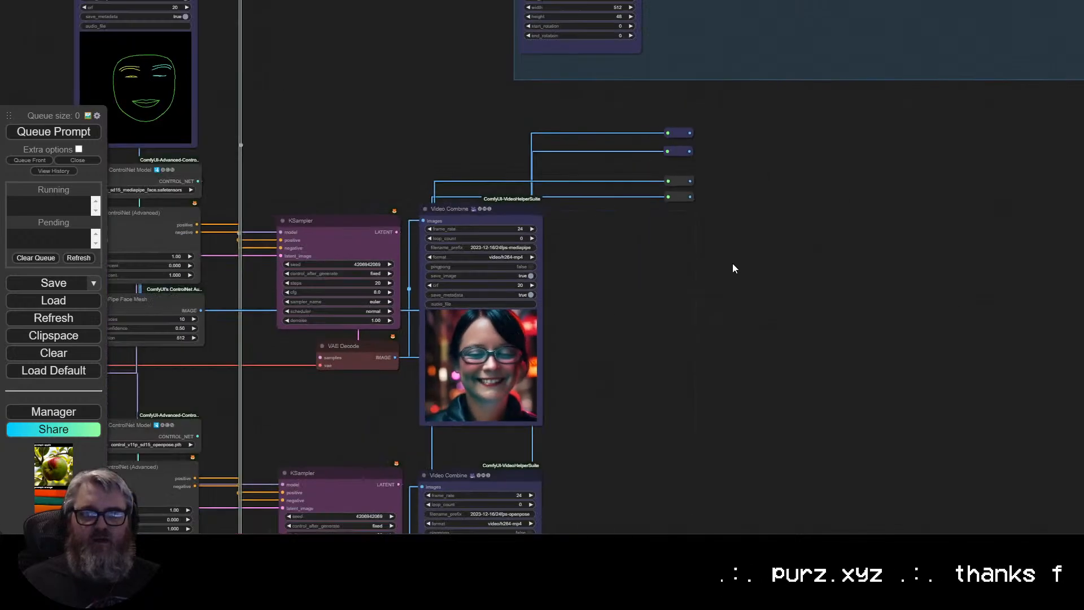
drag(733, 263, 695, 175)
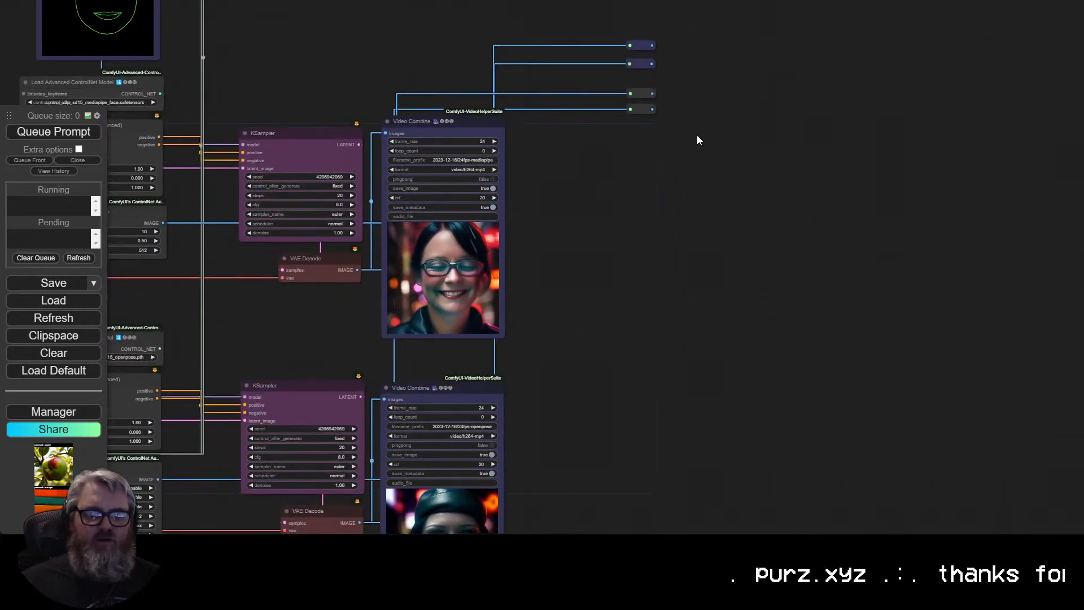
scroll(587, 208, down, 3)
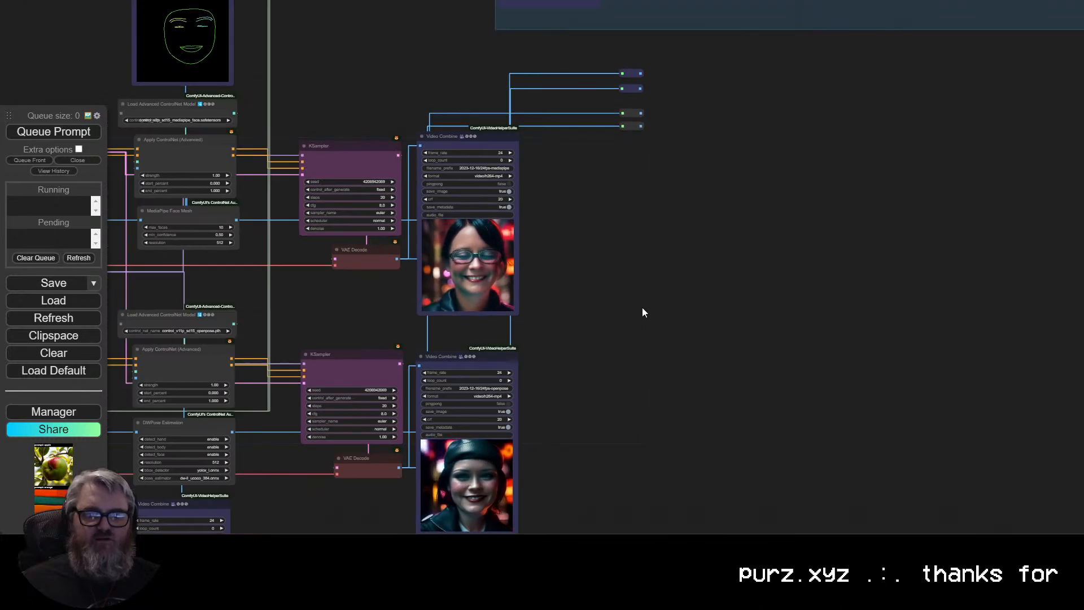
drag(642, 307, 740, 249)
drag(540, 403, 726, 285)
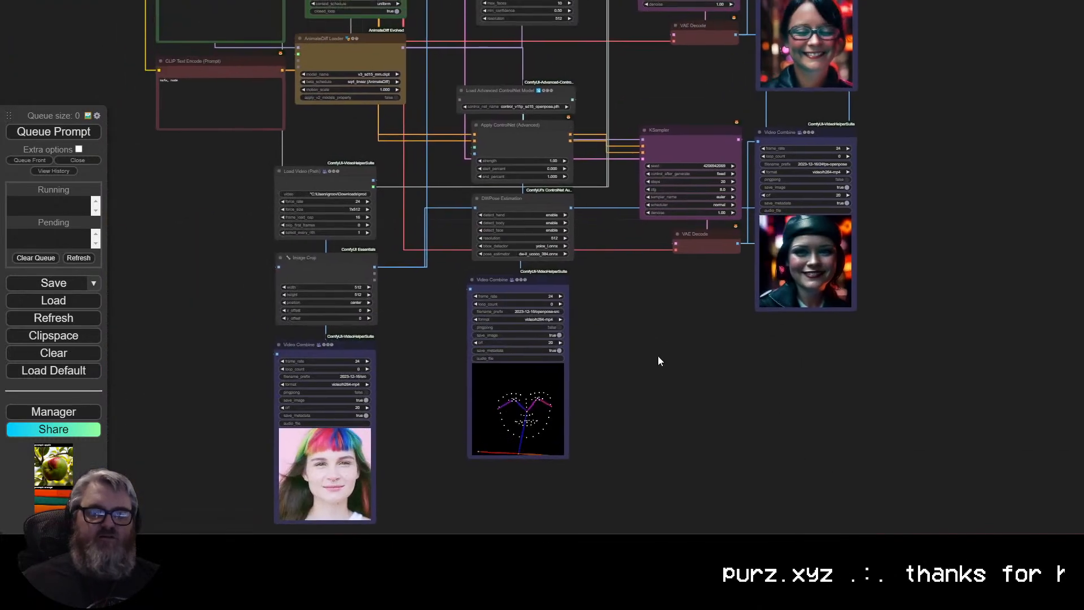
drag(414, 380, 408, 424)
scroll(408, 425, up, 5)
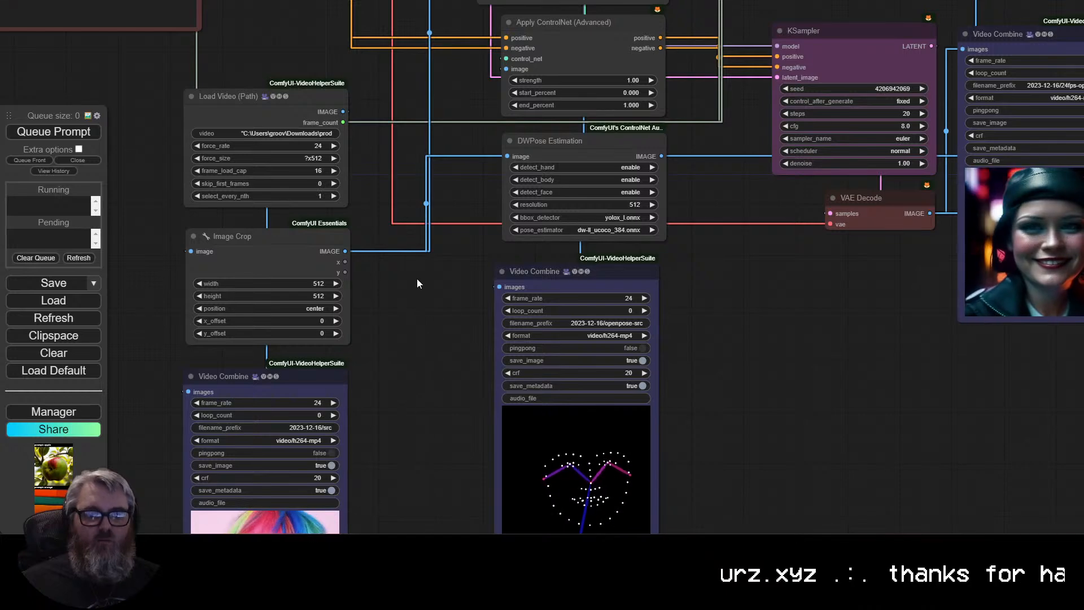
drag(439, 338, 201, 487)
scroll(201, 488, down, 4)
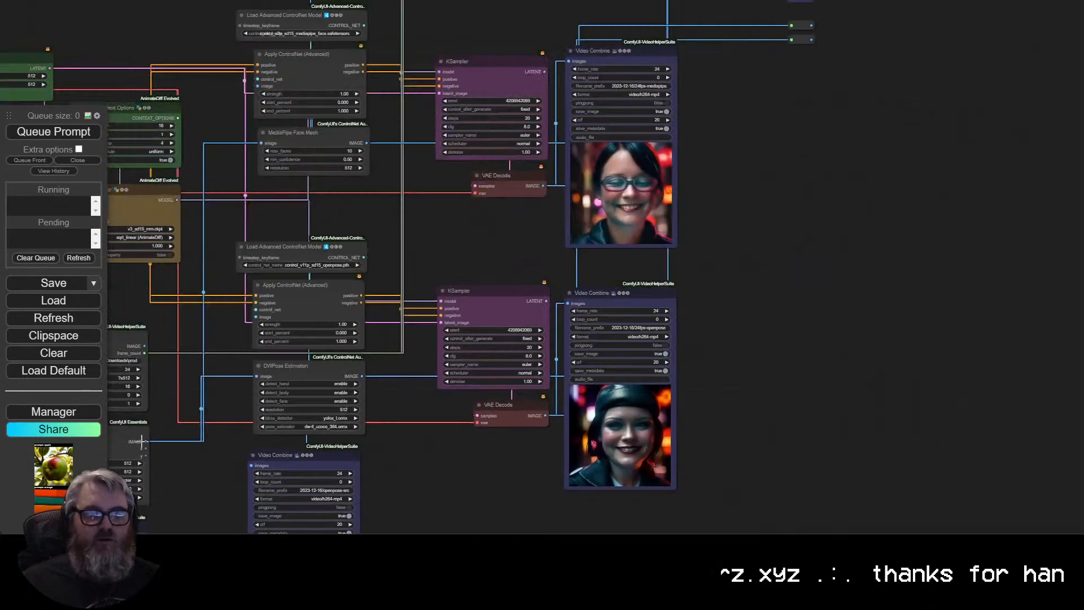
drag(145, 441, 790, 59)
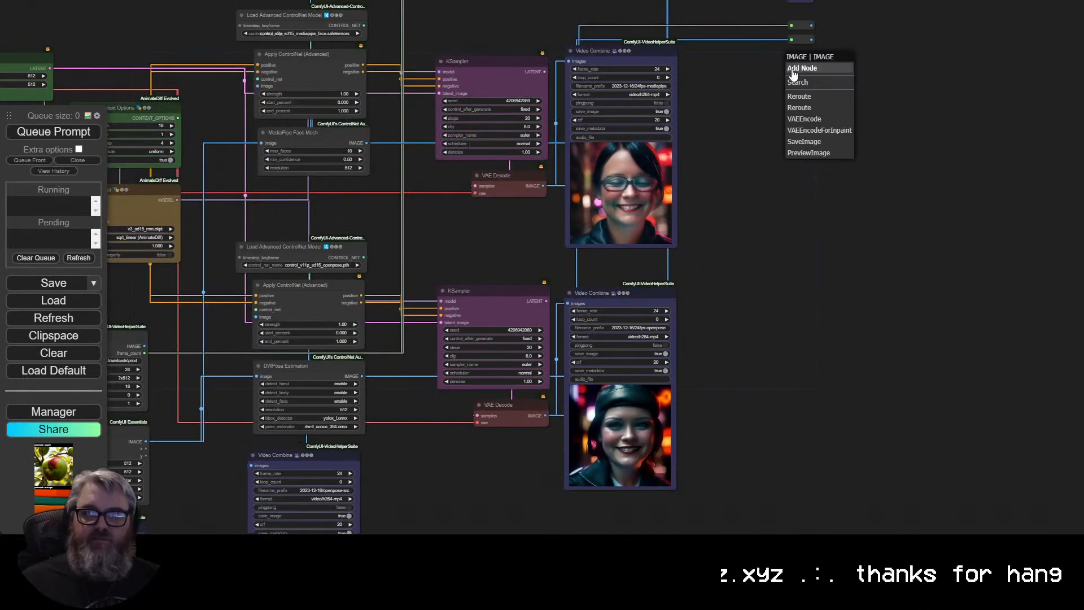
click(799, 97)
Adjust the Image Crop reroute's position in the column, separated by a gap from the preprocessor reroutes.
drag(844, 104, 593, 358)
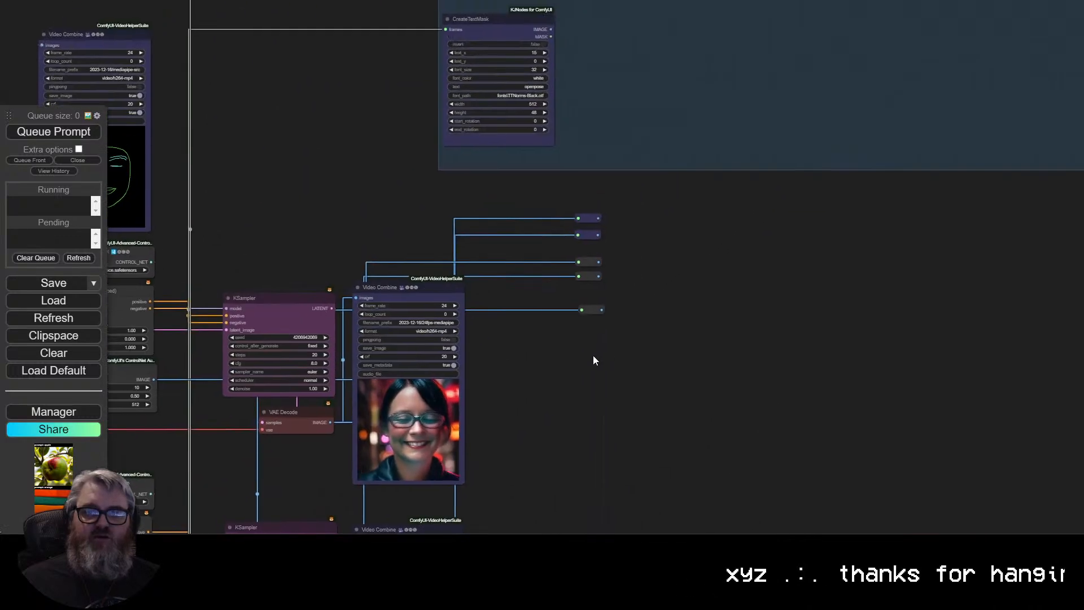
scroll(589, 282, up, 8)
drag(587, 243, 589, 237)
drag(675, 210, 585, 377)
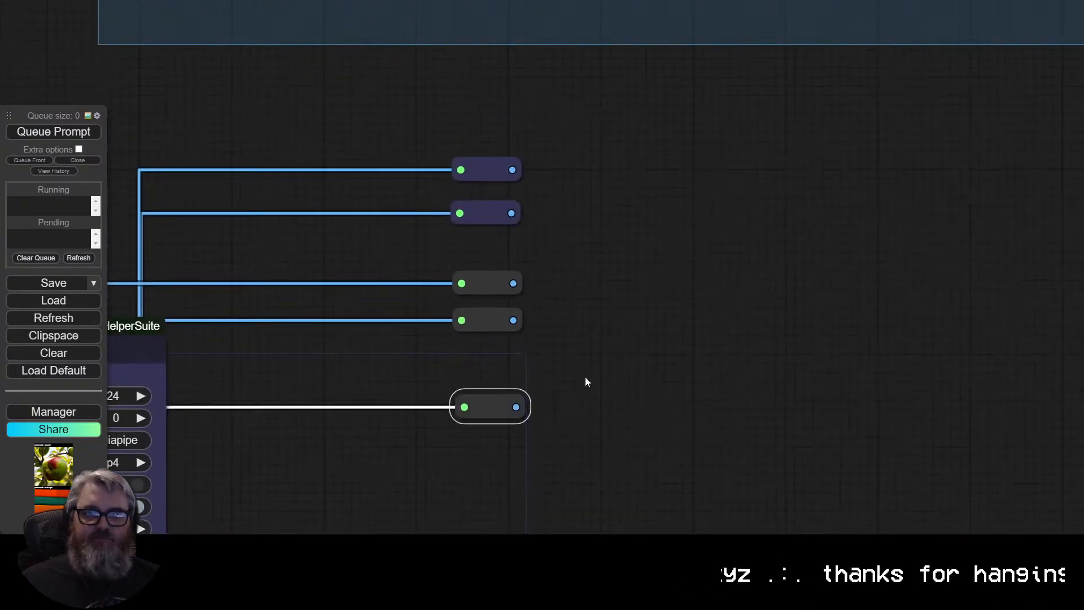
Check the reroute stack by highlighting the rendered-output pair, the preprocessor pair and the source reroute in turn.
click(545, 198)
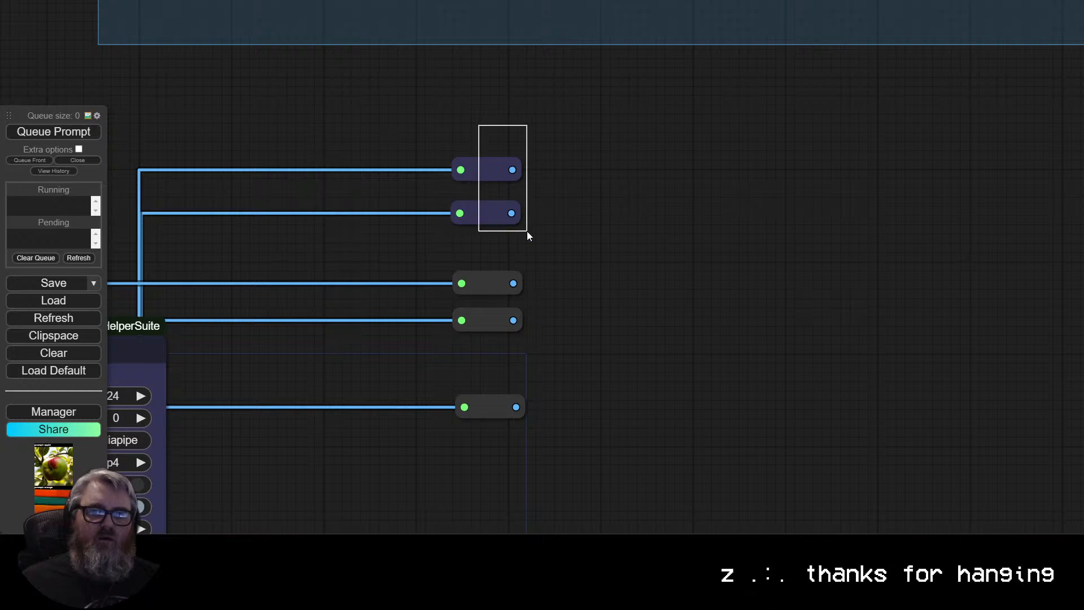
drag(526, 231, 560, 224)
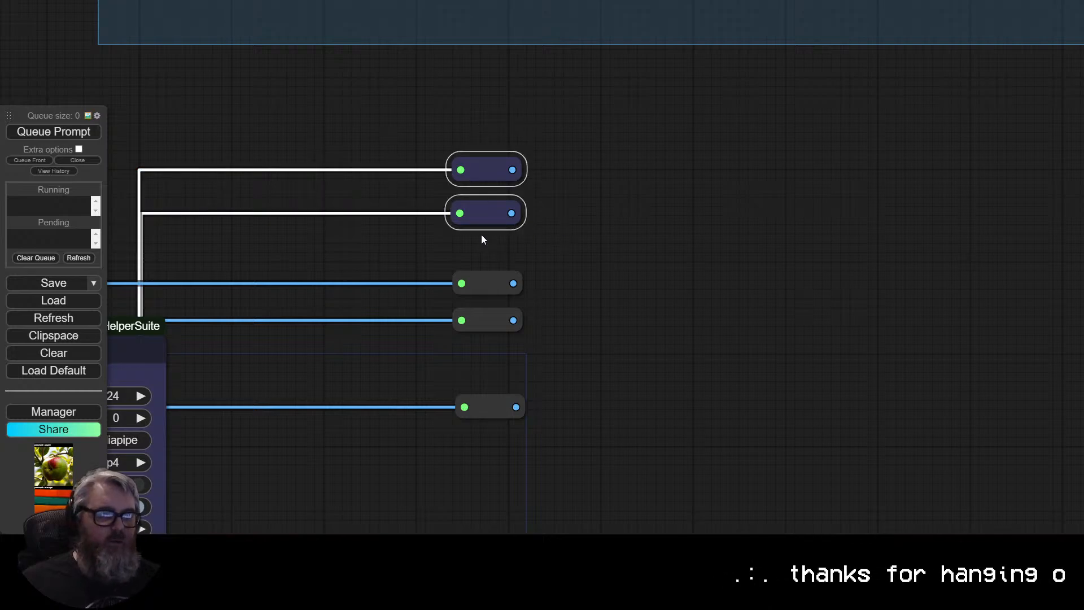
drag(477, 247, 578, 369)
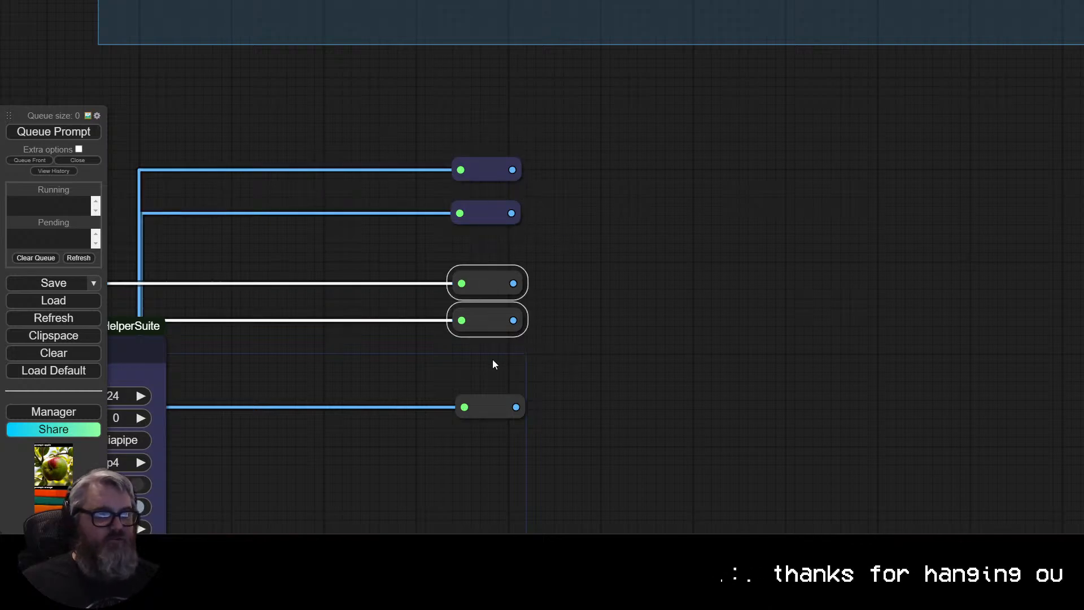
drag(481, 361, 542, 461)
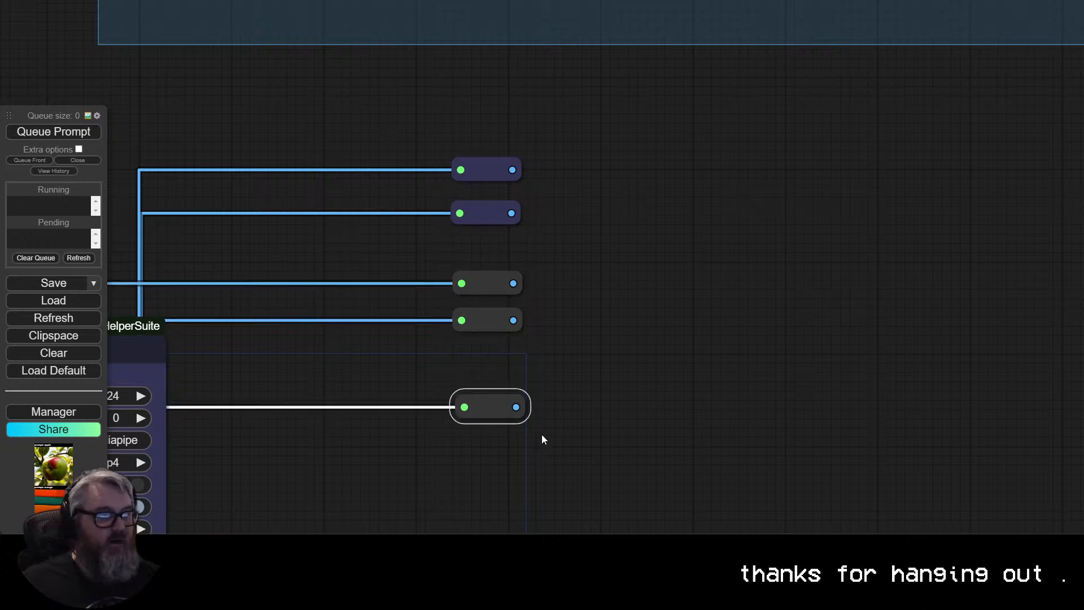
Add an ImageConcanate node beside the reroutes, feeding image1 from the upper rendered-output reroute and image2 from the MediaPipe reroute.
scroll(624, 378, down, 5)
scroll(640, 322, down, 3)
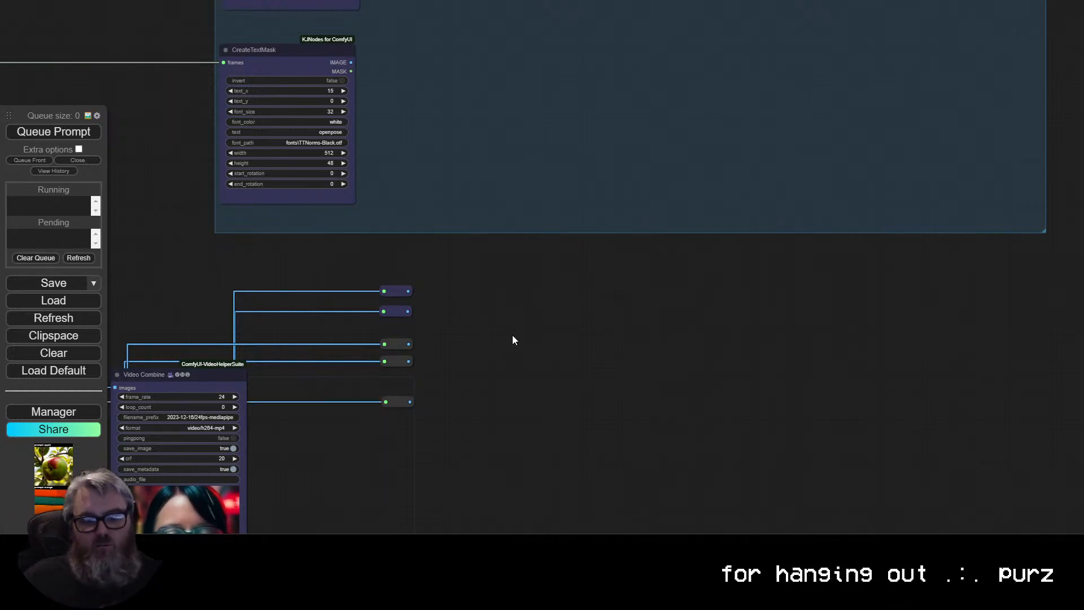
double_click(513, 334)
text(imagecom)
key(BackSpace)
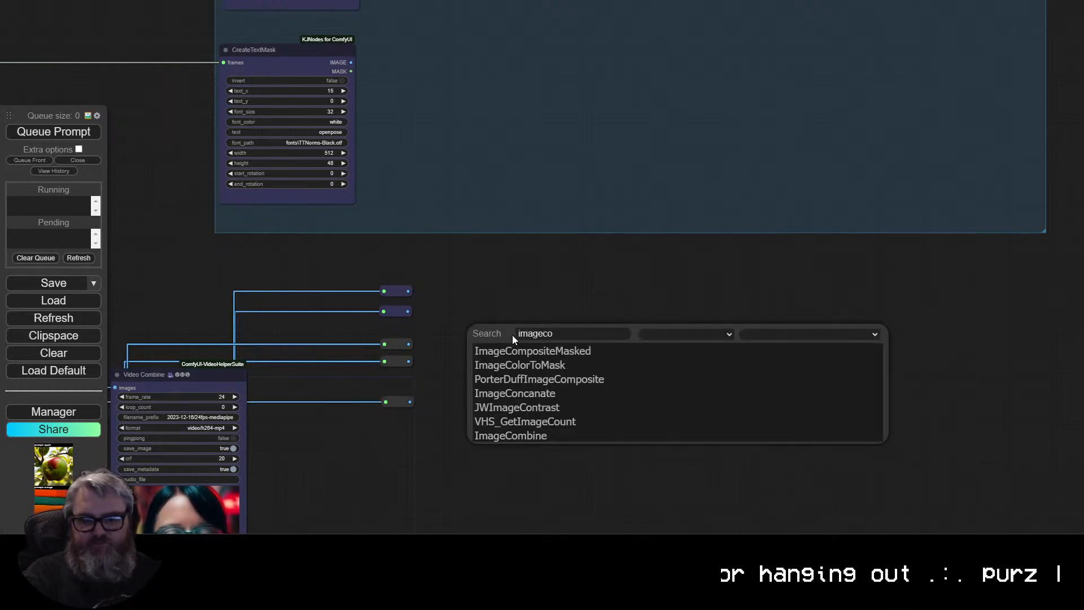
text(n)
click(587, 350)
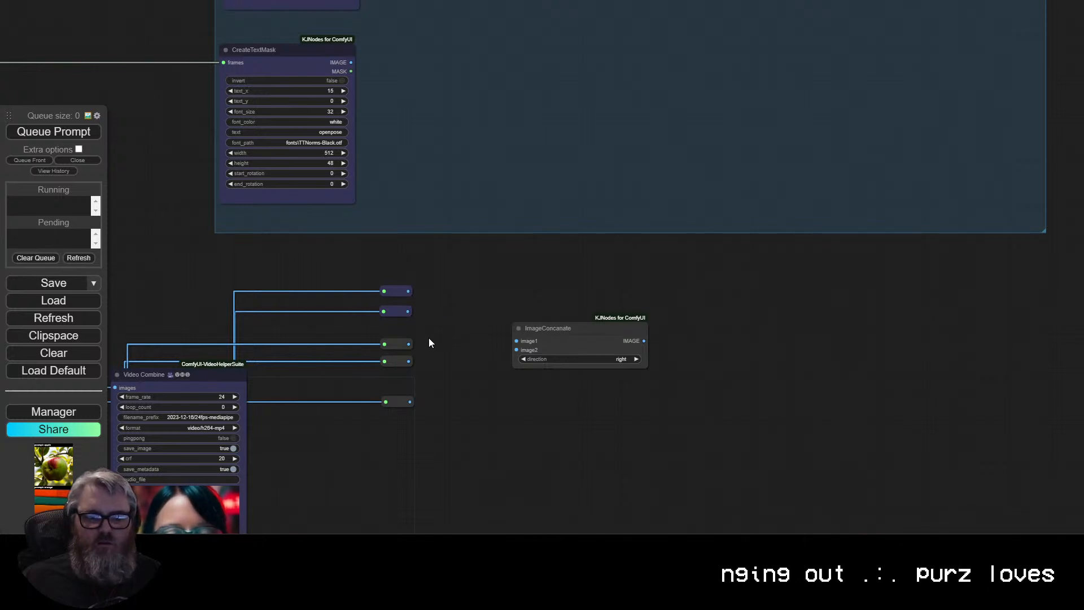
drag(562, 329, 555, 305)
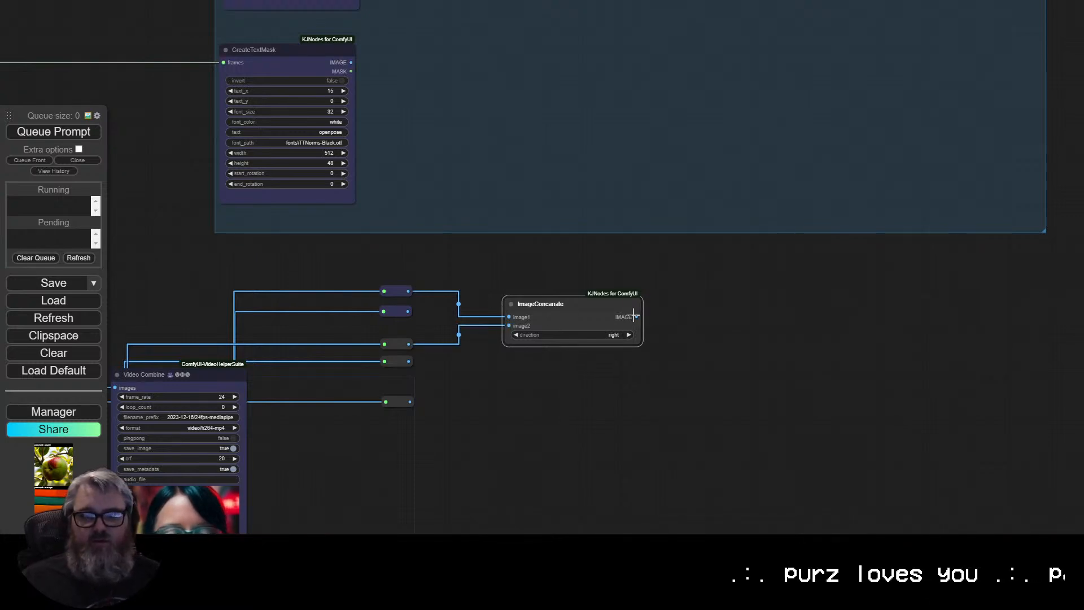
Chain a second ImageConcanate after the first, with the first's output as image1 and the Image Crop reroute as image2.
drag(703, 306, 704, 307)
click(728, 319)
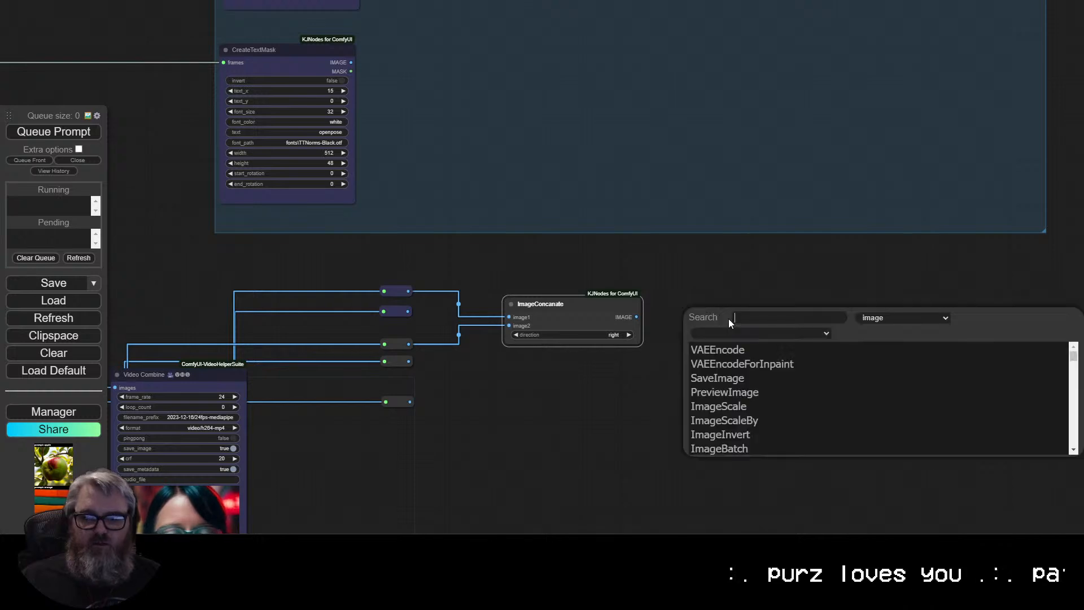
text(imagecon)
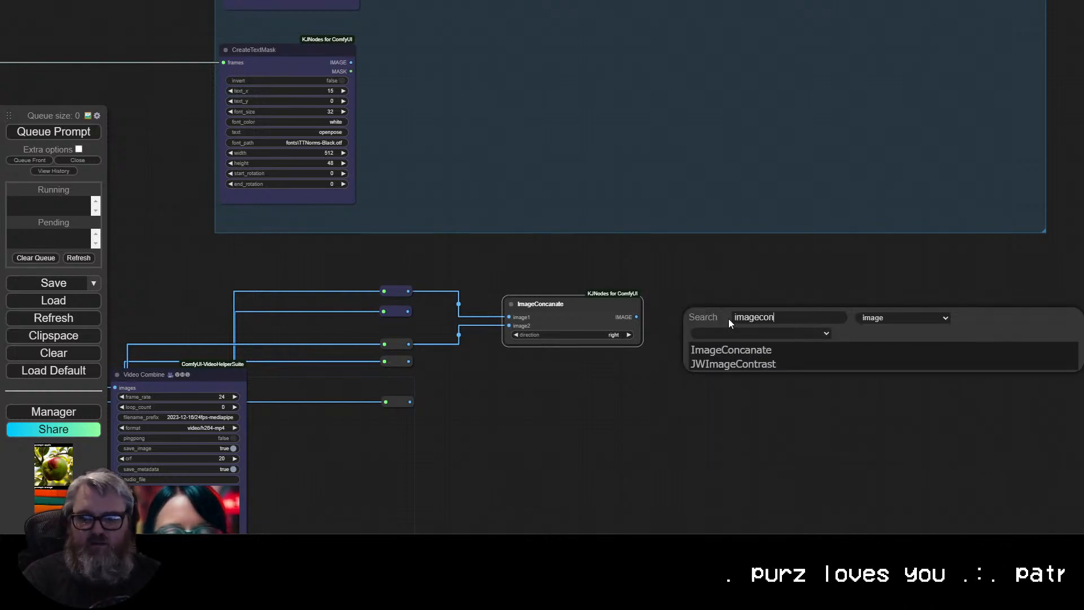
key(Return)
drag(785, 311, 728, 305)
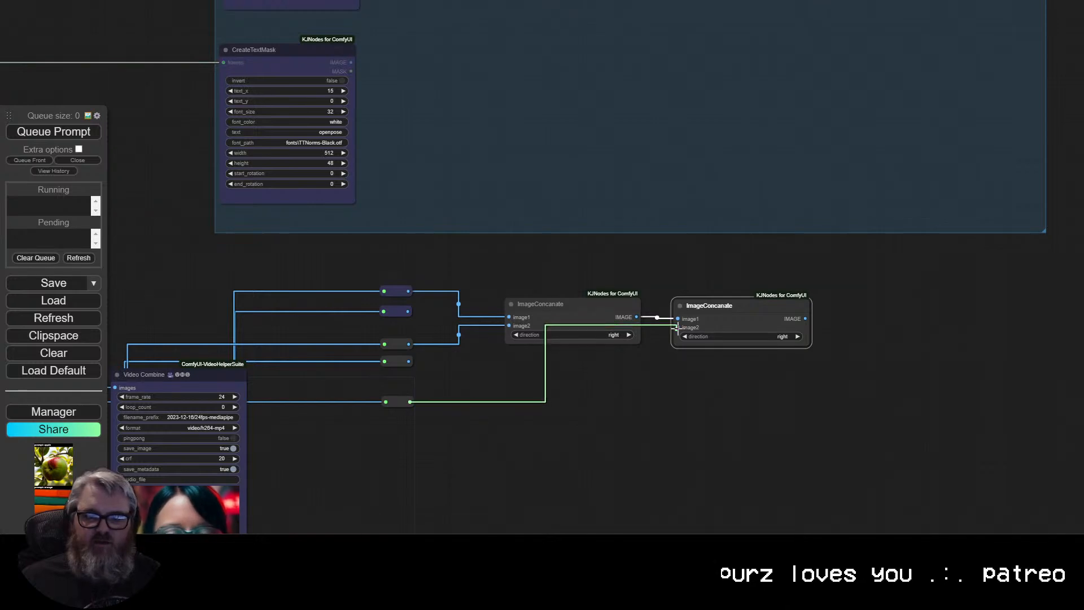
Duplicate the ImageConcanate pair as a second row that joins the lower rendered-output, OpenPose and Image Crop reroutes.
click(553, 304)
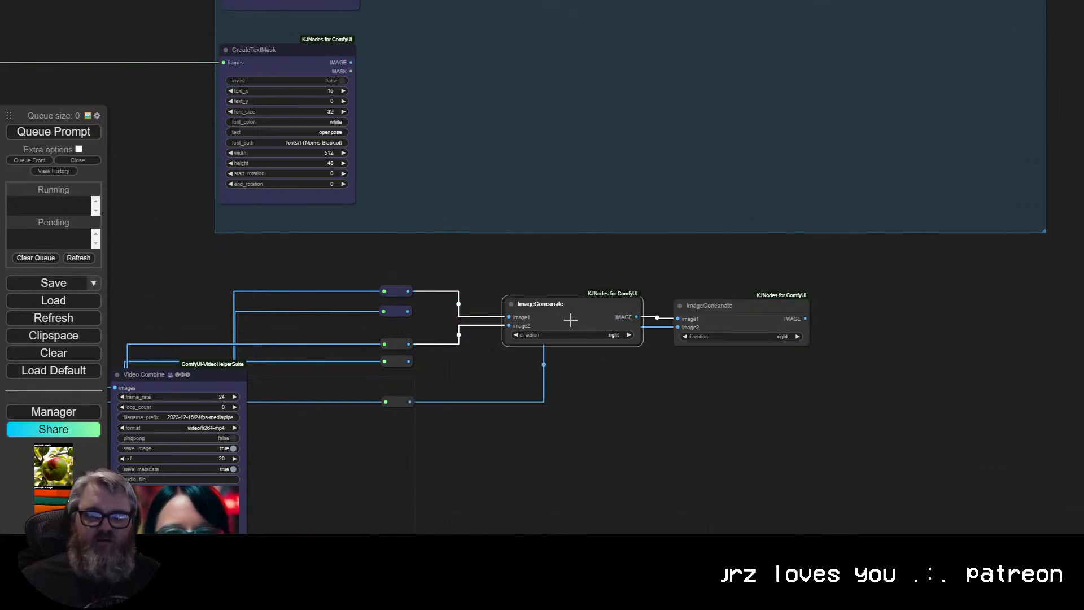
key(ctrl+c)
key(ctrl+v)
drag(599, 337, 586, 370)
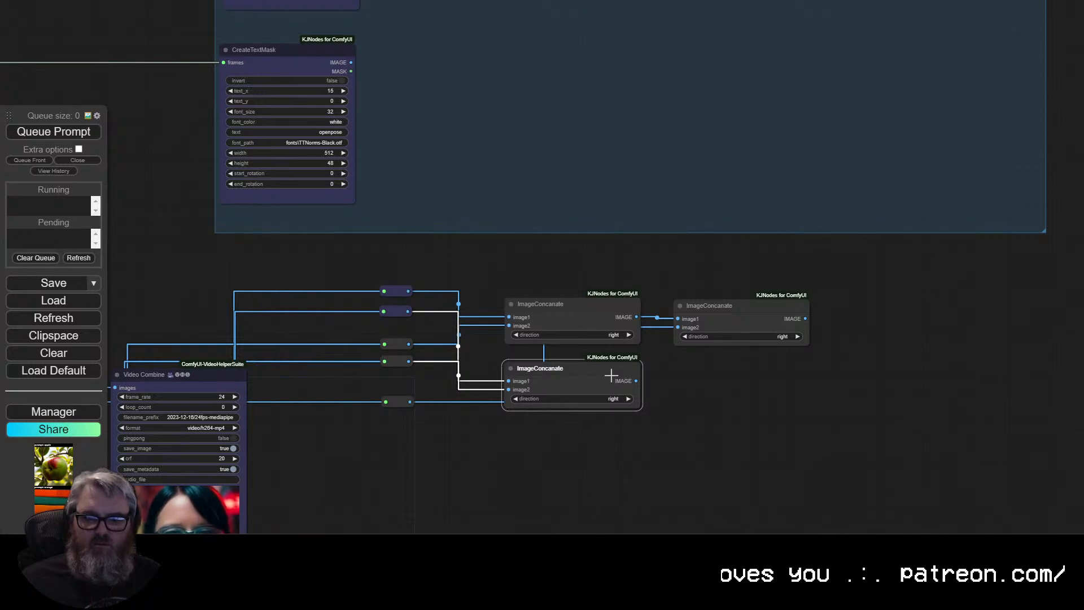
key(ctrl+v)
drag(751, 368, 678, 368)
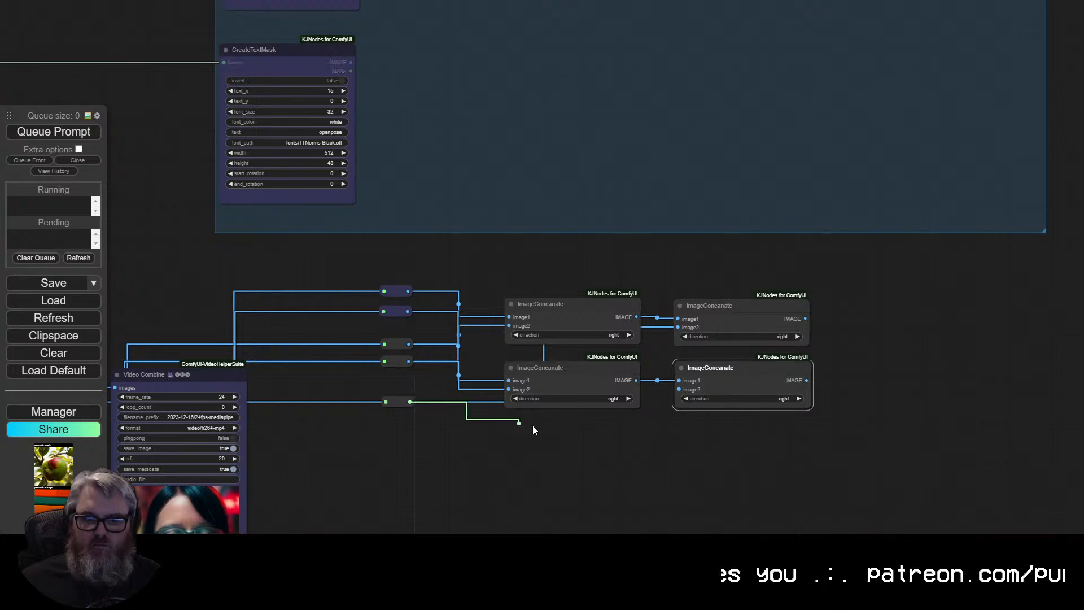
Add another ImageConcanate node after both rows, with the upper row's output as image1 and the lower row's as image2.
scroll(698, 391, down, 3)
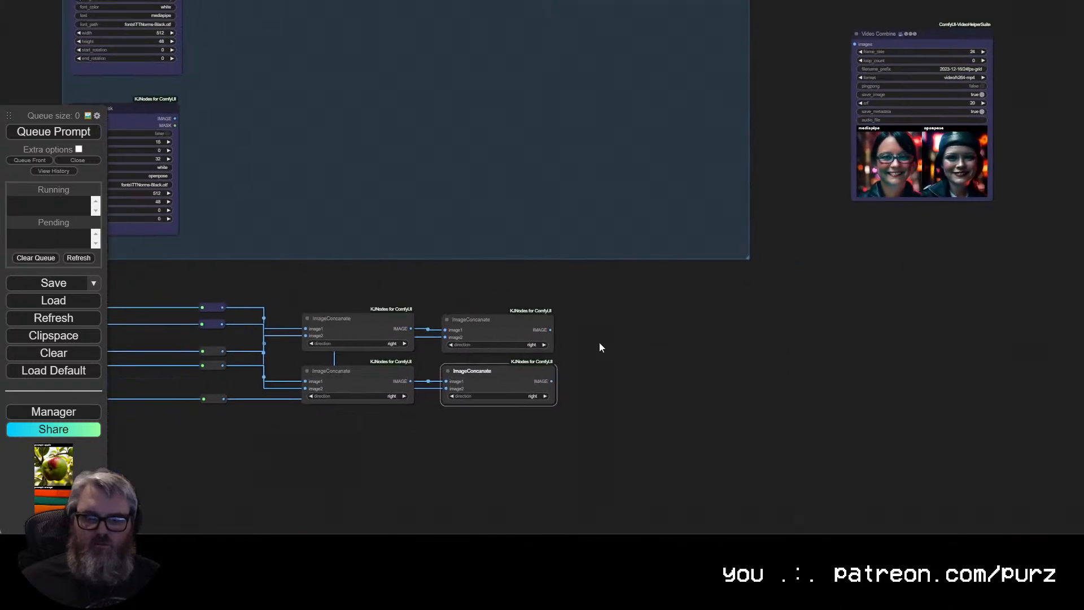
scroll(599, 342, up, 3)
double_click(597, 339)
text(imageco)
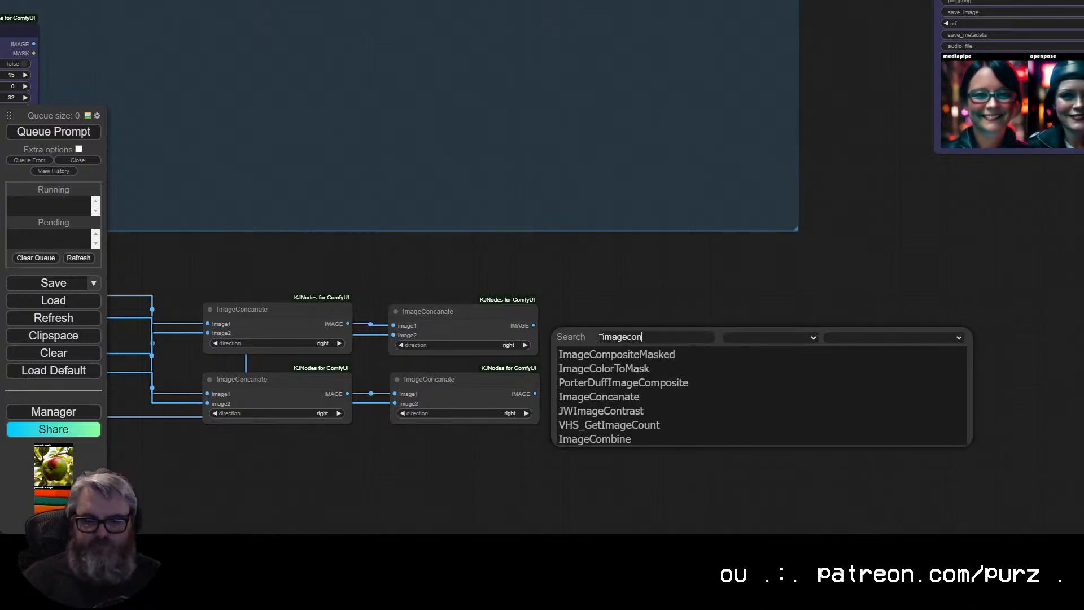
text(n)
click(621, 354)
drag(533, 325, 601, 345)
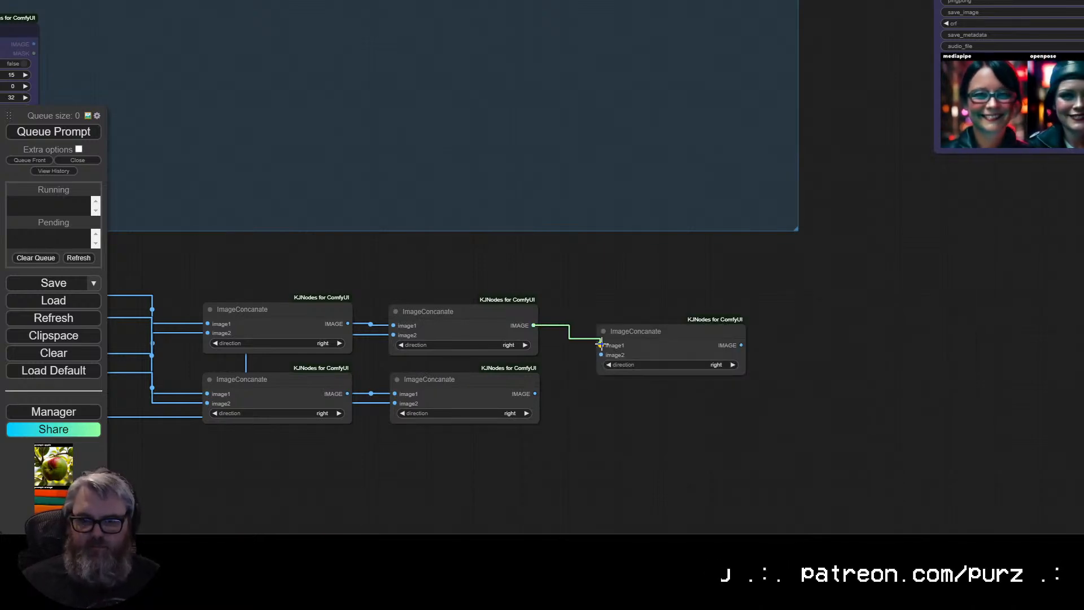
drag(535, 394, 600, 354)
Set the final ImageConcanate's direction to down and move the node closer to the two rows.
click(700, 365)
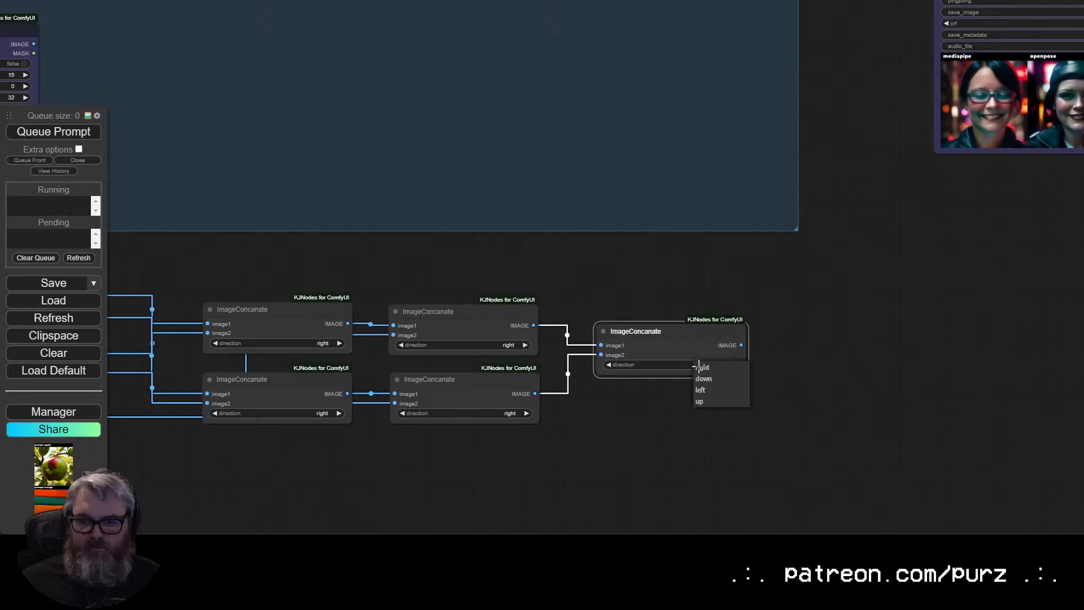
click(709, 375)
drag(677, 340, 663, 351)
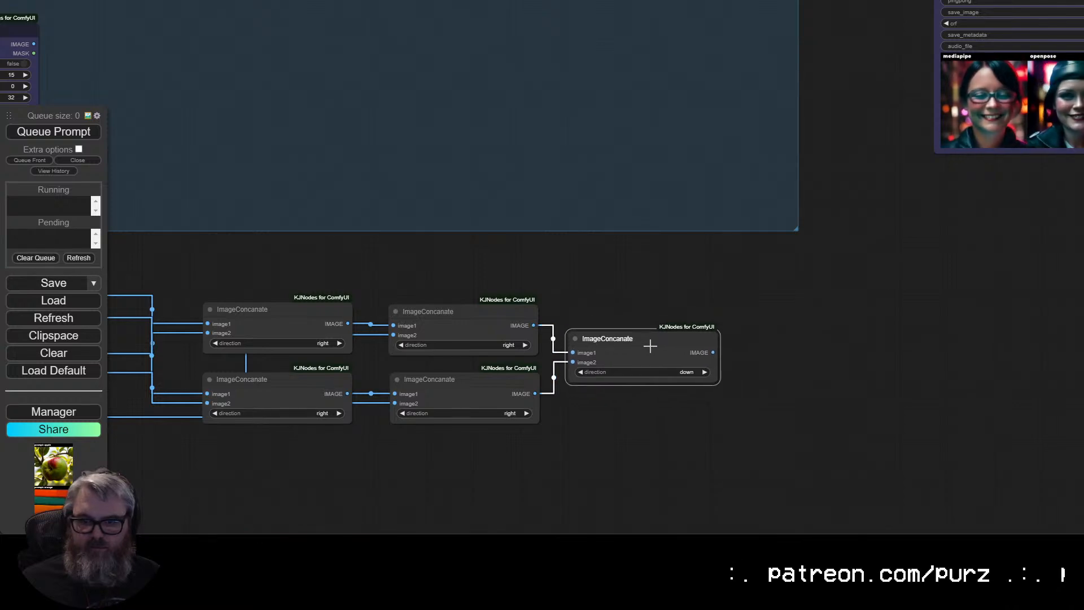
Feed the final ImageConcanate output into the 24fps-grid Video Combine node and place that node directly beneath it.
scroll(638, 412, down, 2)
drag(719, 370, 209, 507)
drag(303, 332, 684, 152)
scroll(696, 166, up, 4)
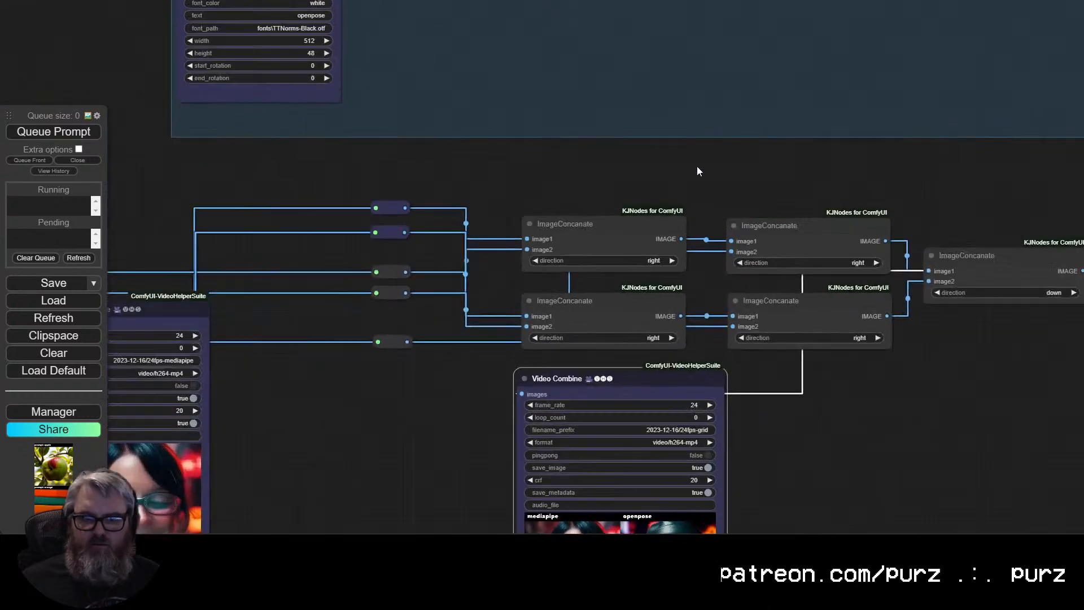
drag(589, 168, 368, 63)
drag(510, 298, 965, 249)
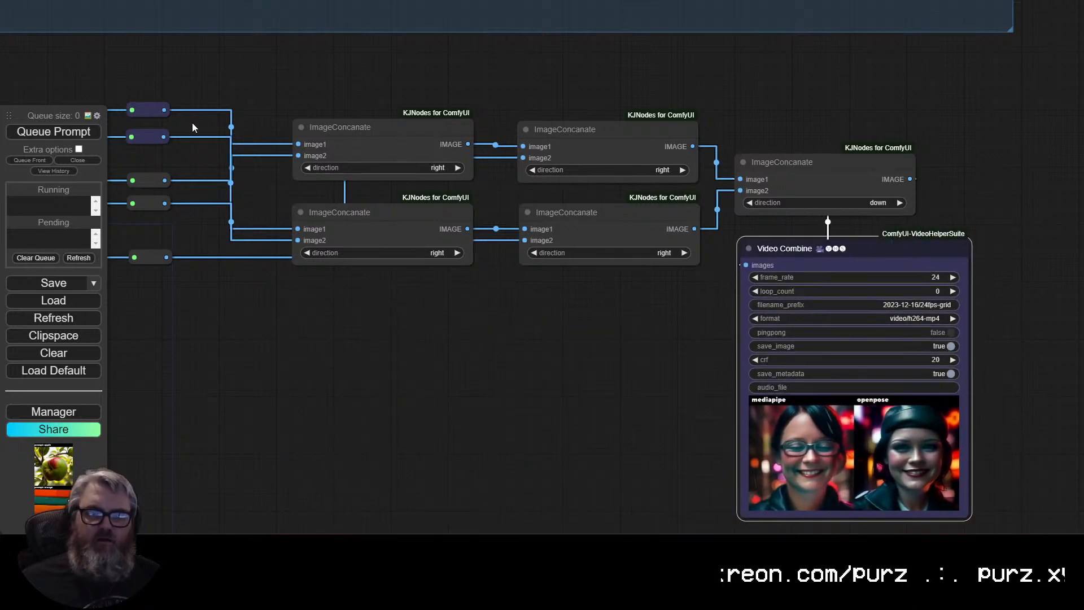
Trace each row's wiring by highlighting the rendered-output, preprocessor and source reroutes in turn.
click(146, 107)
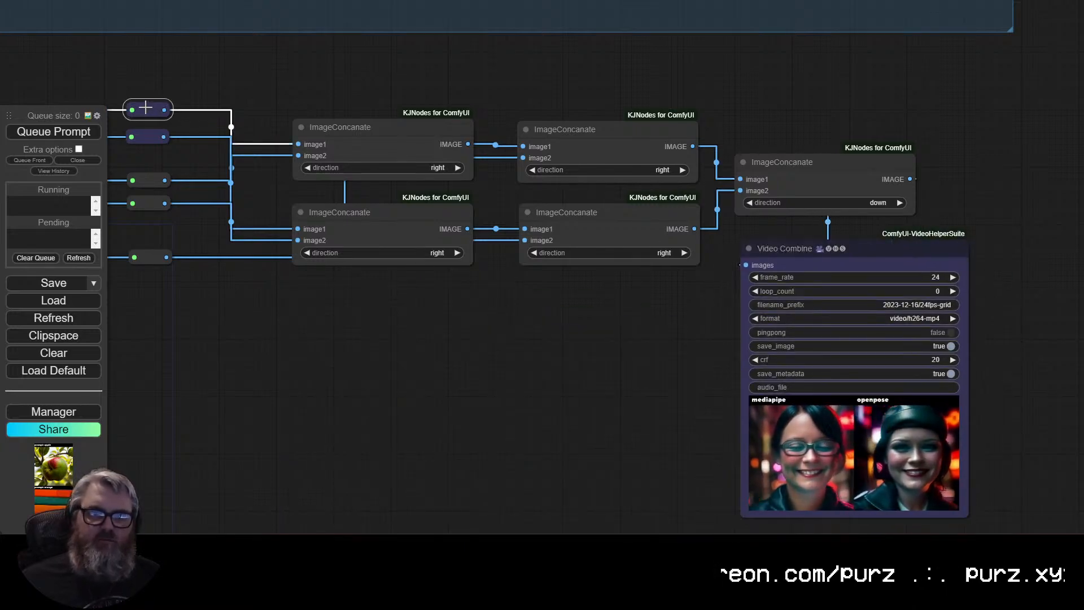
click(149, 178)
click(142, 111)
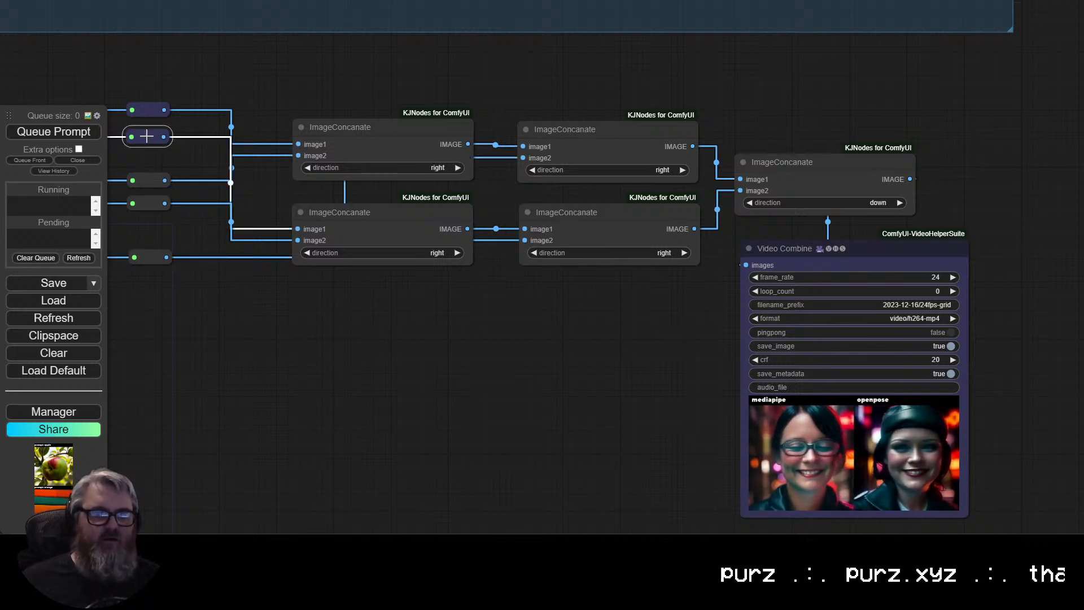
click(147, 204)
click(149, 253)
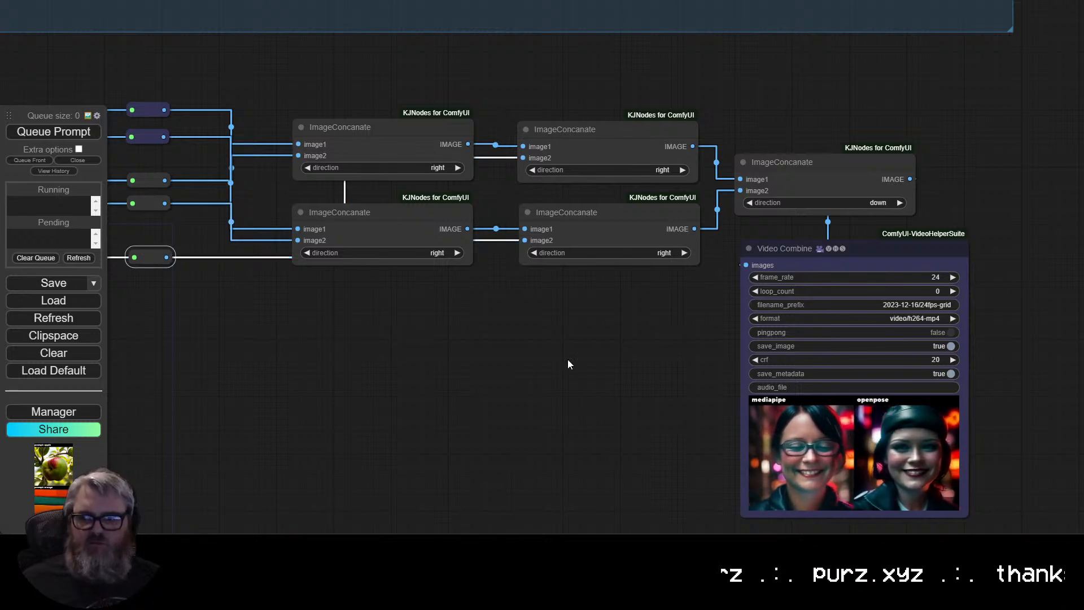
Queue the prompt to render the rebuilt comparison grid.
scroll(590, 365, down, 3)
scroll(606, 370, up, 1)
scroll(607, 368, up, 1)
drag(500, 343, 732, 342)
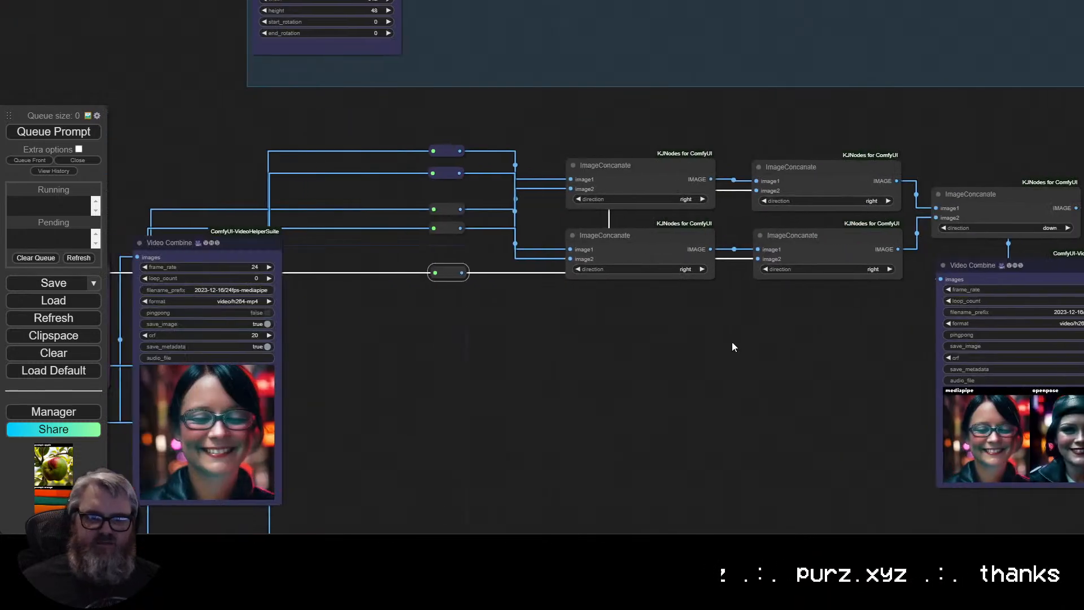
scroll(729, 343, down, 2)
click(68, 134)
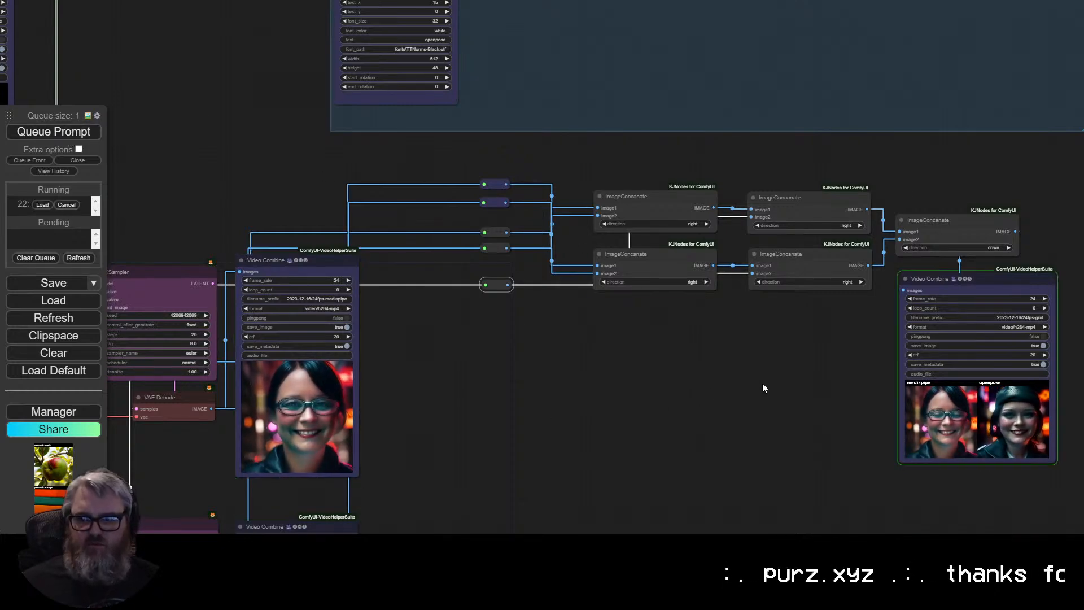
Examine the grid video preview, comparing the rendered outputs, preprocessor previews and source footage in each row.
drag(828, 391, 287, 311)
scroll(455, 330, up, 9)
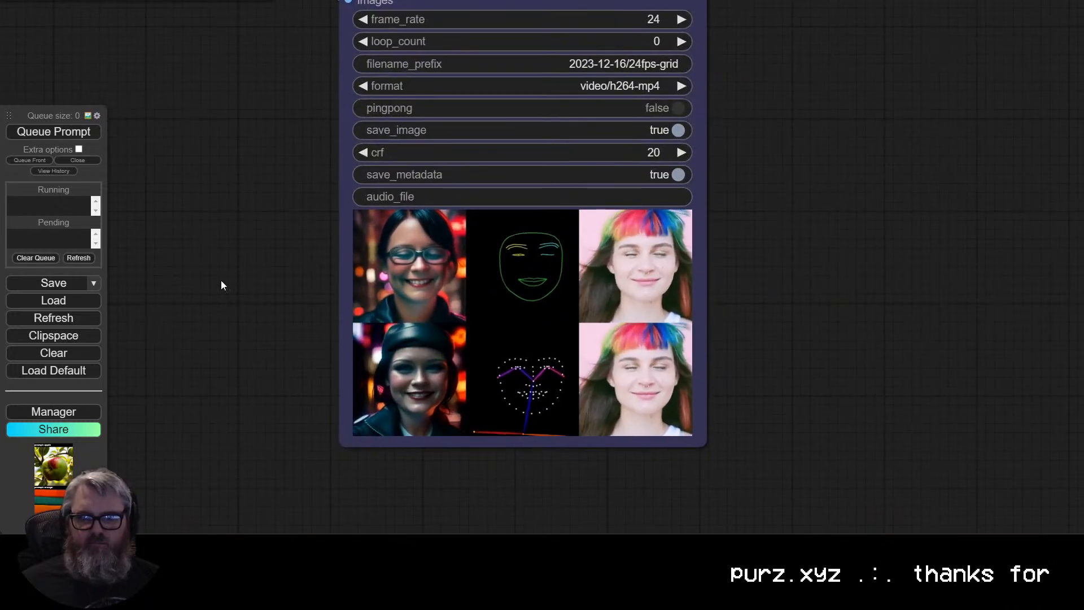
scroll(201, 259, down, 1)
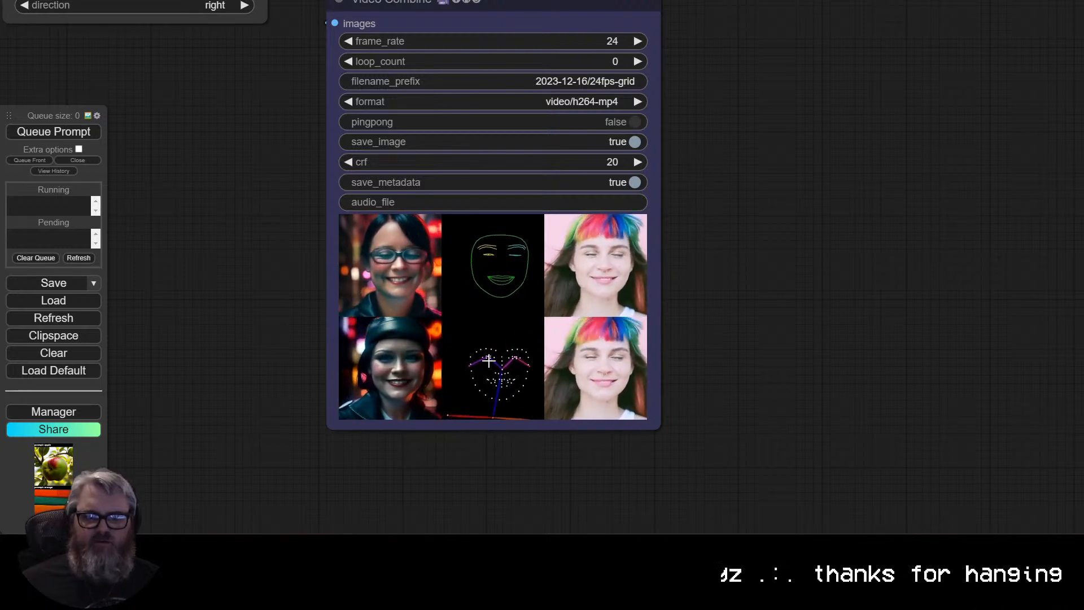
Disconnect the image1 and image2 inputs of the two ImageConcanate nodes in the grid's first column.
drag(216, 179, 445, 314)
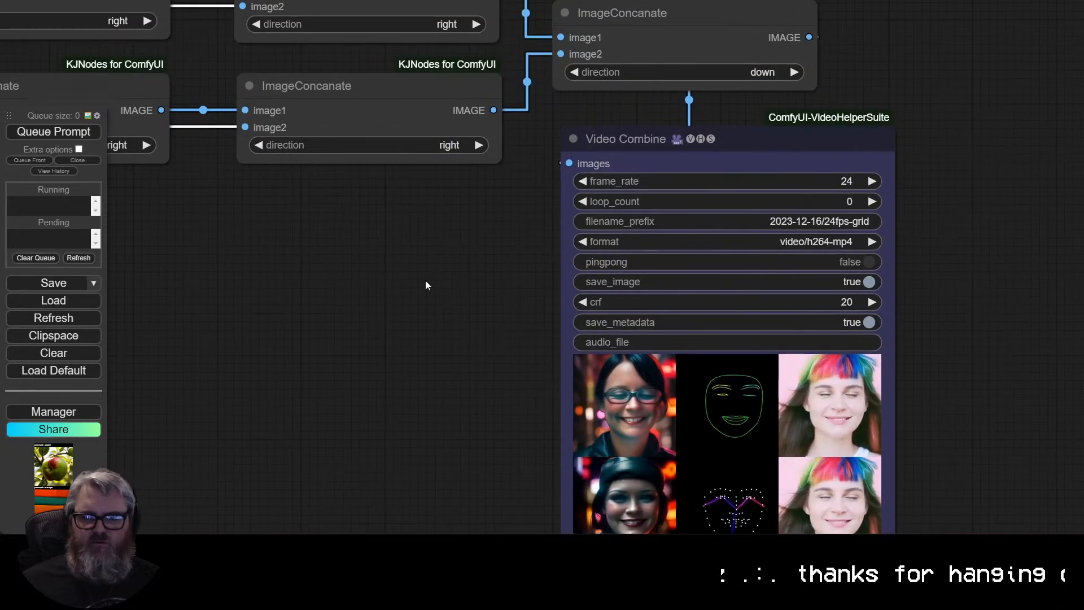
scroll(422, 281, down, 3)
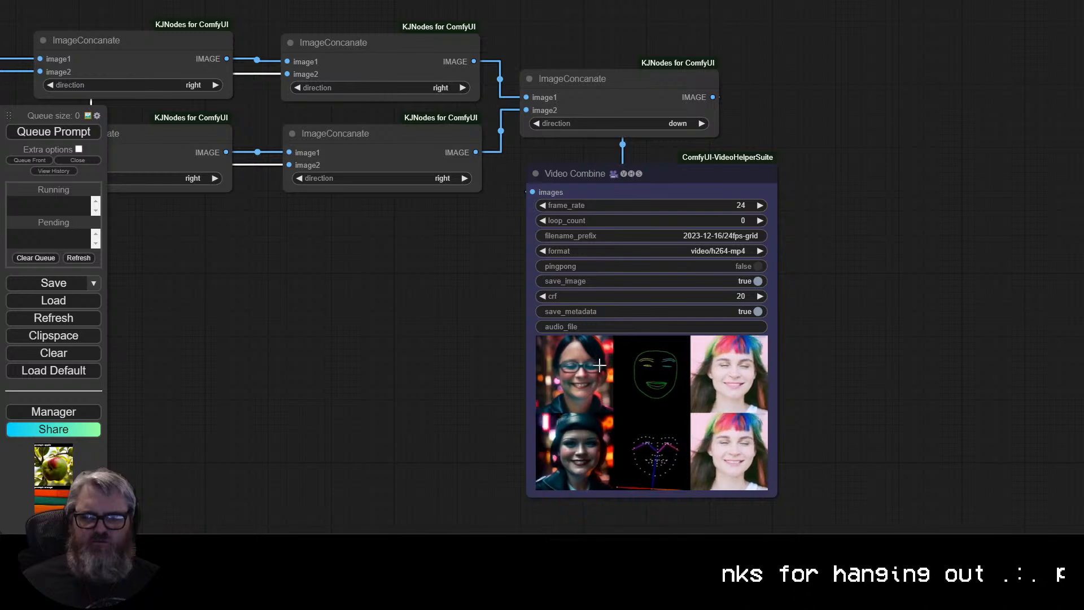
drag(332, 275, 514, 268)
scroll(505, 266, down, 4)
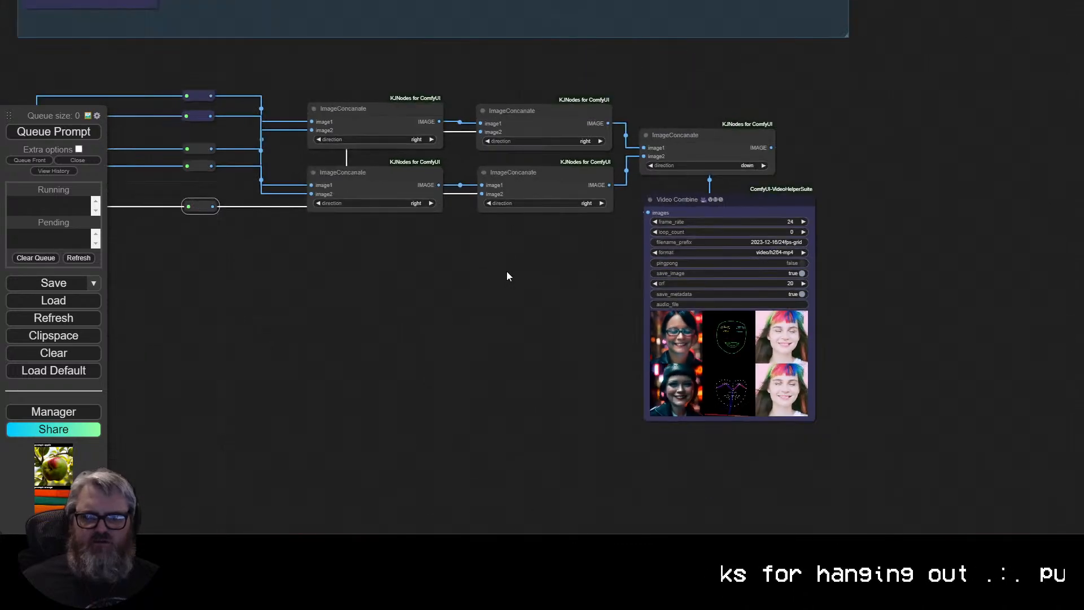
scroll(506, 271, up, 4)
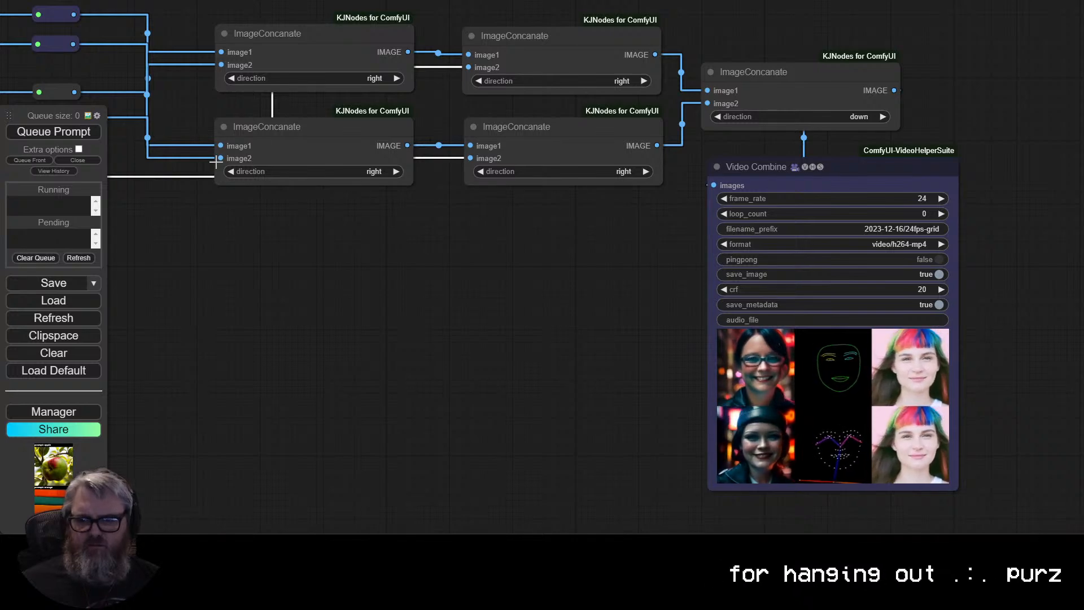
drag(223, 158, 197, 147)
click(205, 102)
drag(222, 66, 193, 46)
click(218, 47)
click(374, 108)
Disconnect the inputs of the second-column ImageConcanate nodes and of the final ImageConcanate node with direction down.
drag(469, 67, 439, 102)
click(452, 44)
drag(431, 113, 432, 120)
drag(473, 166, 449, 178)
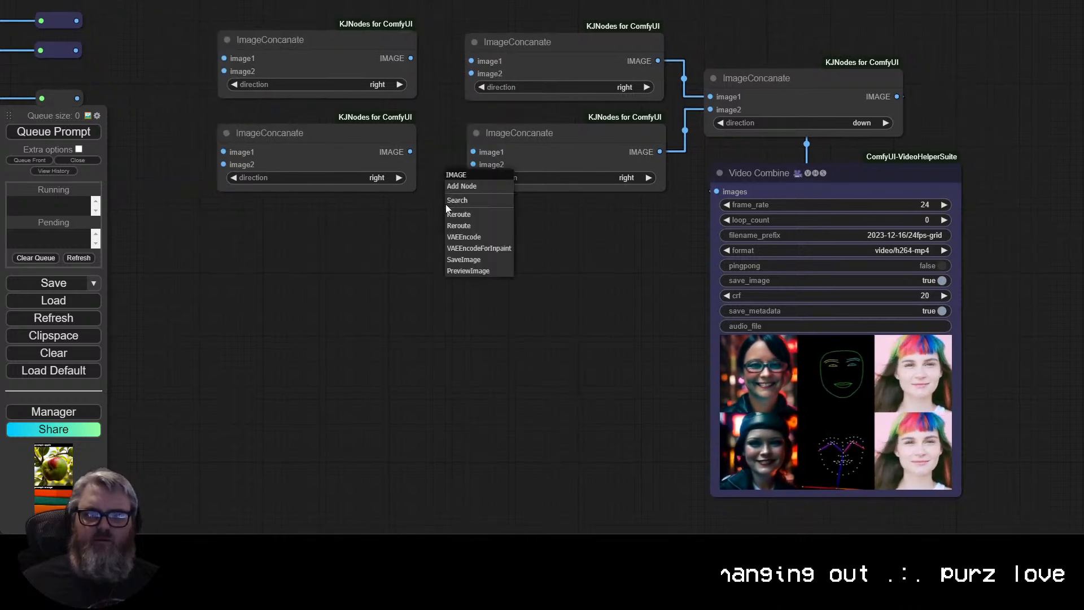
click(439, 213)
drag(692, 150, 678, 161)
drag(688, 122, 695, 60)
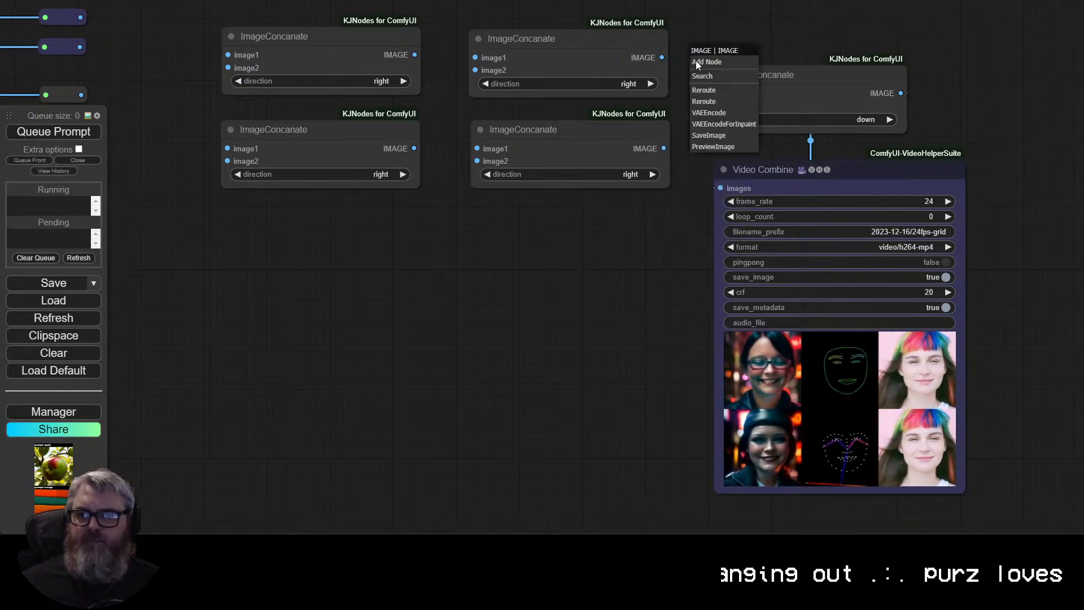
click(678, 74)
Rewire both ImageConcanate rows in the order source, control image, rendered video, and feed the rows into image1 and image2 of the final downward node.
drag(248, 272, 487, 342)
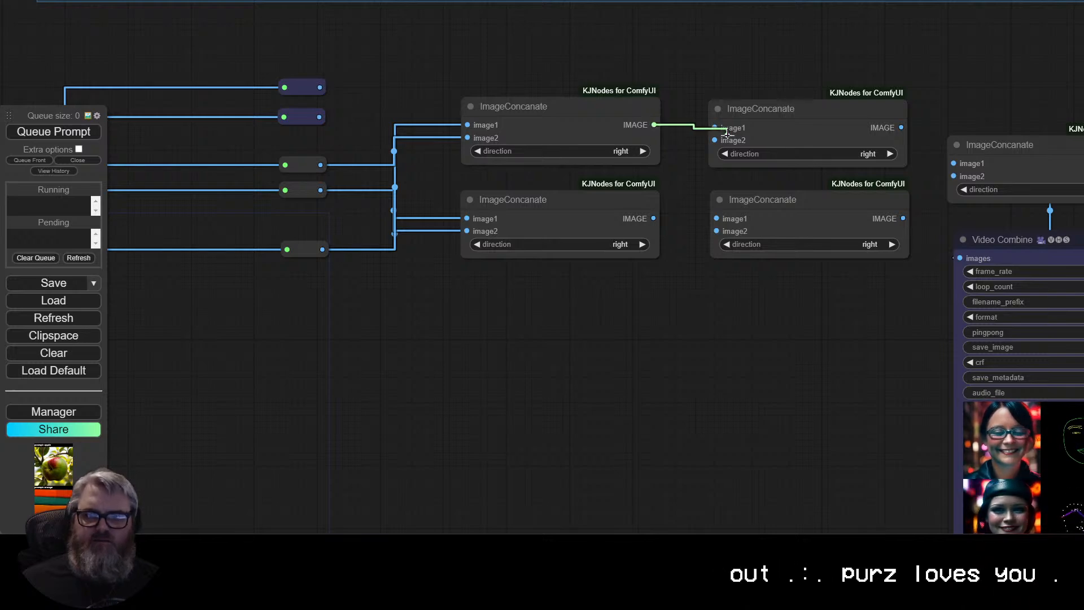
drag(717, 217, 717, 218)
drag(663, 294, 496, 304)
drag(155, 97, 548, 151)
drag(153, 128, 550, 242)
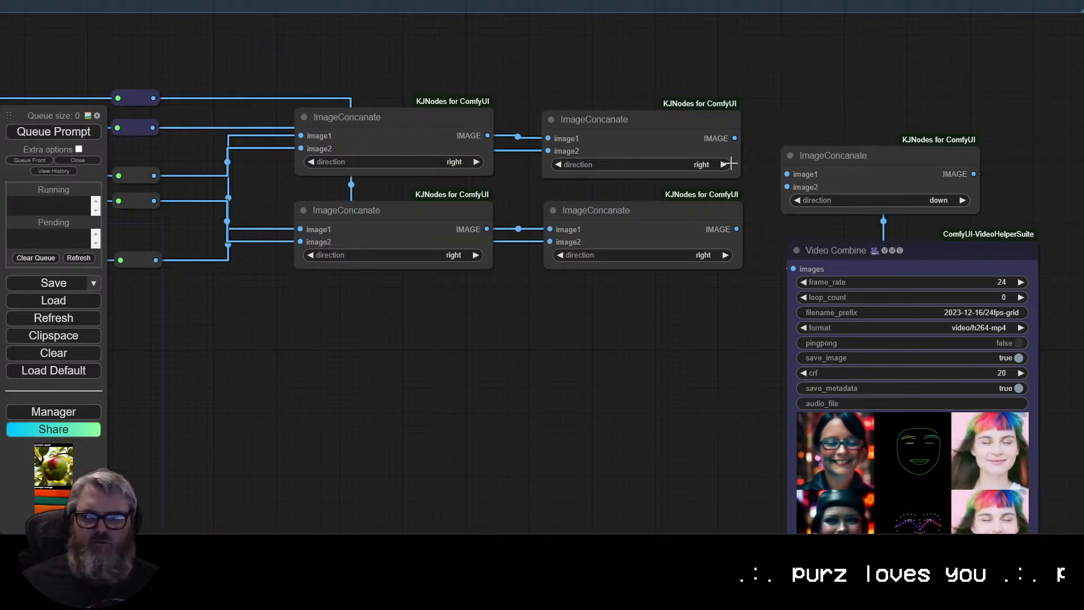
drag(734, 138, 787, 173)
drag(741, 227, 787, 186)
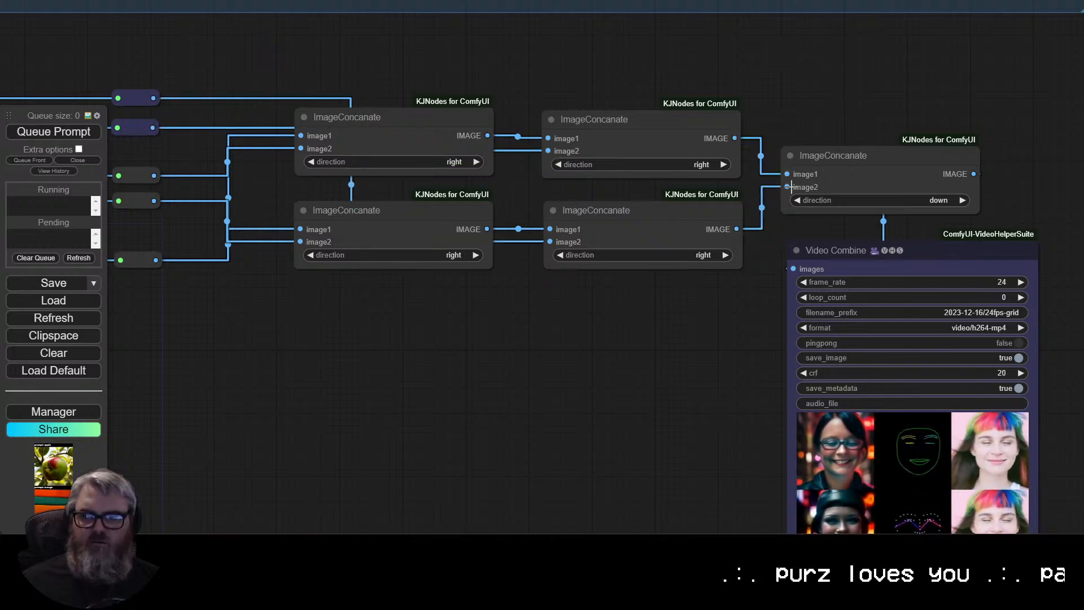
Queue the prompt and inspect the regenerated comparison grid in the grid's Video Combine node.
click(58, 134)
scroll(601, 411, down, 2)
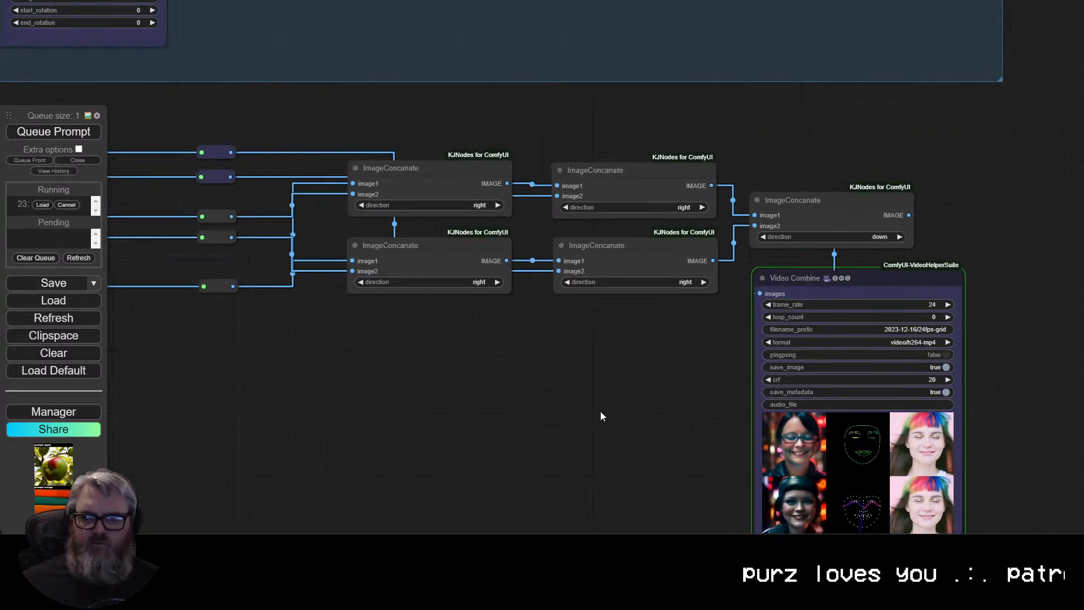
drag(601, 411, 324, 235)
scroll(655, 316, up, 5)
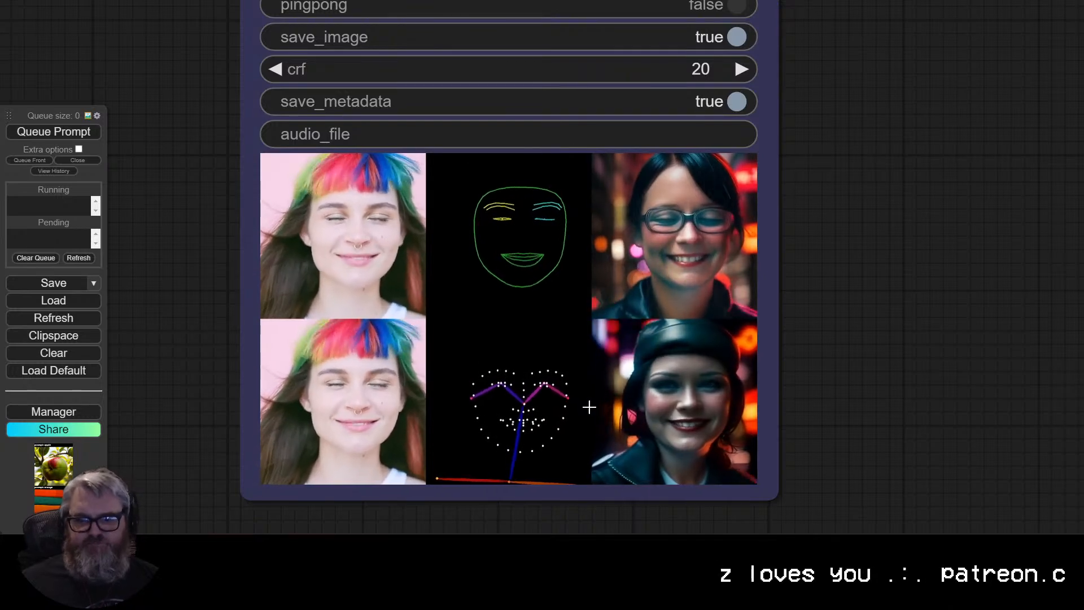
scroll(621, 429, down, 5)
scroll(790, 306, down, 2)
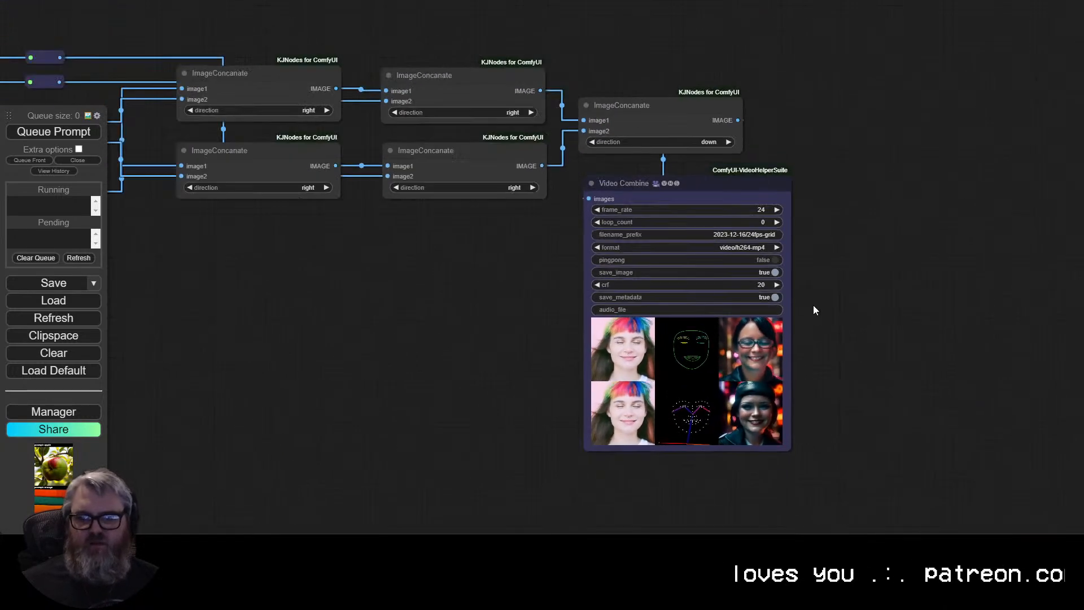
scroll(804, 304, down, 2)
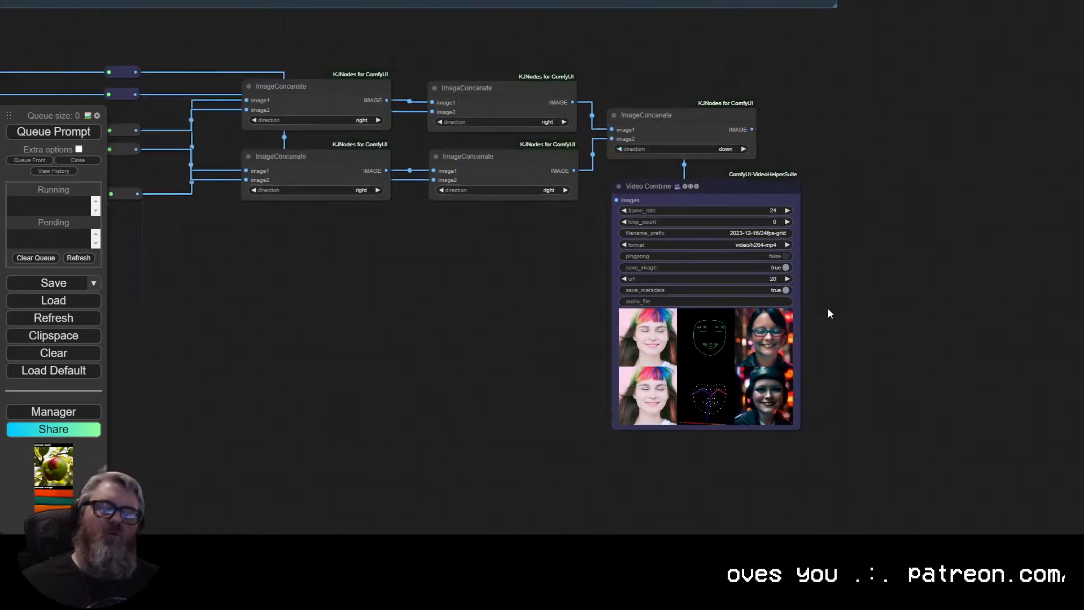
scroll(827, 311, up, 5)
scroll(790, 298, down, 2)
scroll(791, 294, down, 1)
drag(445, 269, 507, 303)
scroll(504, 305, down, 4)
drag(448, 322, 489, 322)
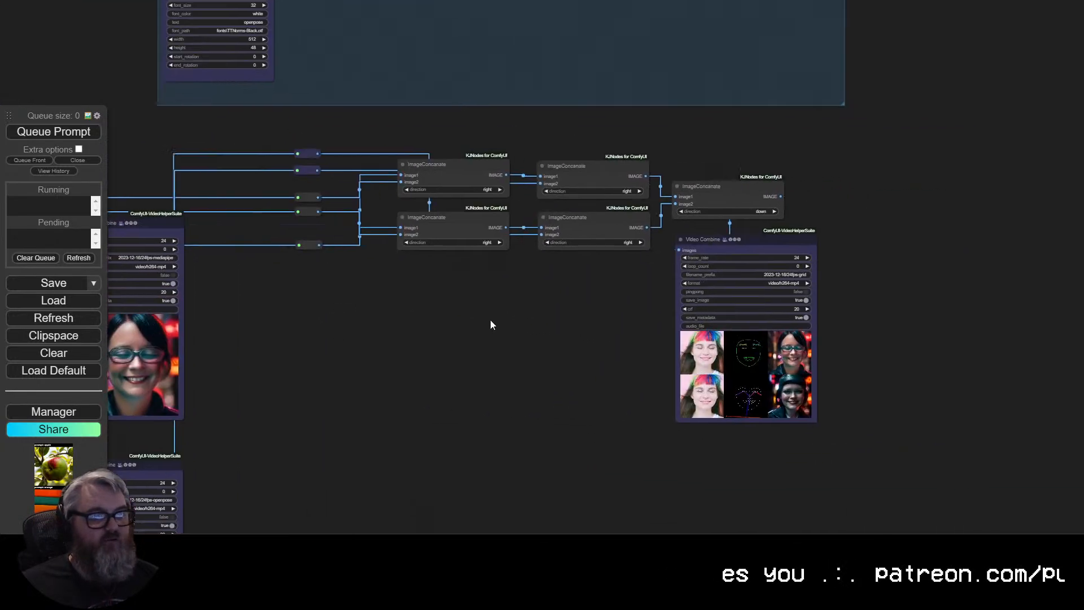
drag(877, 490, 229, 158)
drag(330, 129, 418, 285)
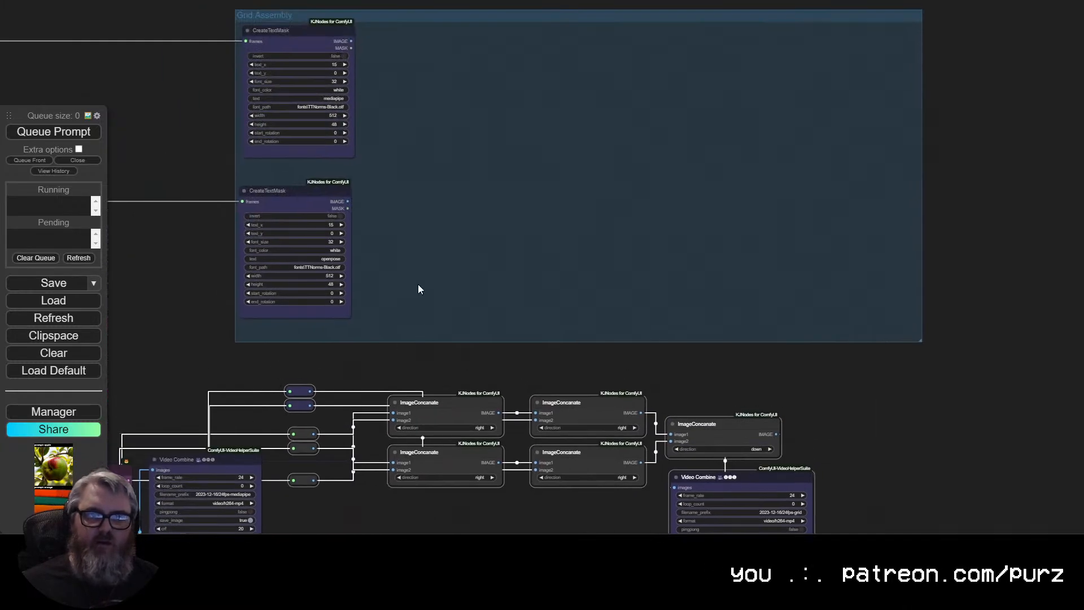
click(493, 327)
Move the grid's Video Combine node further right, clear of the final ImageConcanate node.
drag(527, 368, 503, 181)
scroll(503, 181, up, 3)
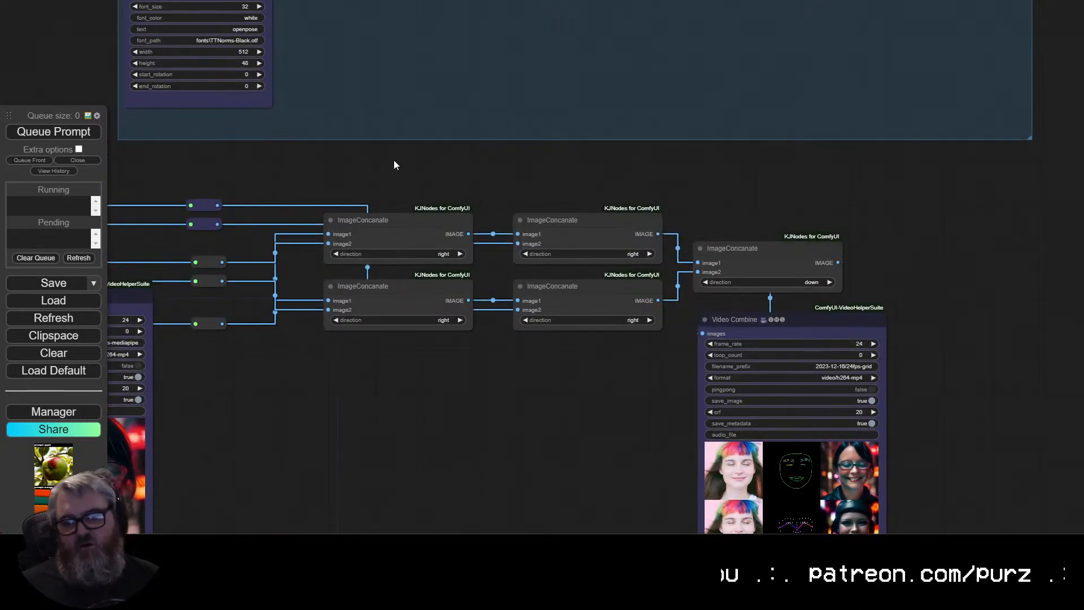
drag(801, 325, 976, 308)
drag(675, 400, 516, 392)
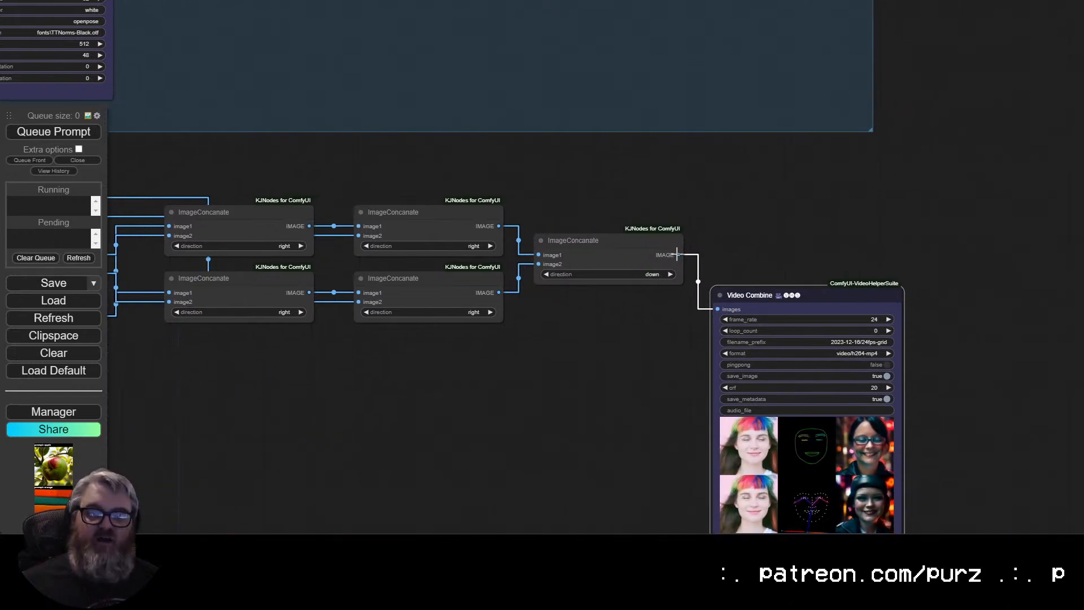
Add a Get Image Size node fed by the upper row's last ImageConcanate output and place it above the final ImageConcanate.
drag(727, 169, 734, 165)
click(574, 192)
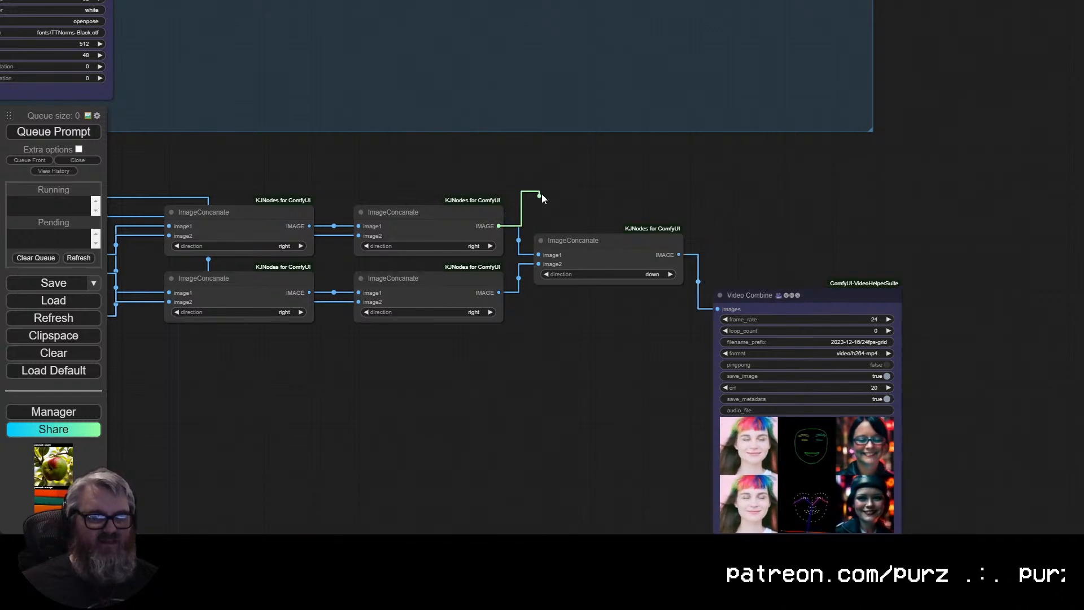
drag(541, 194, 569, 159)
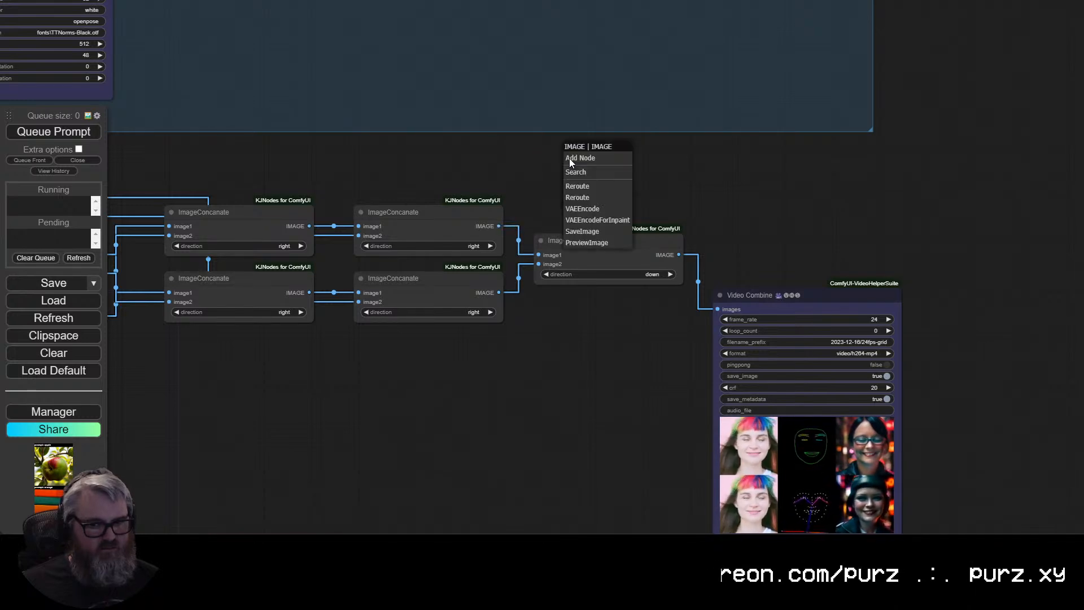
click(599, 169)
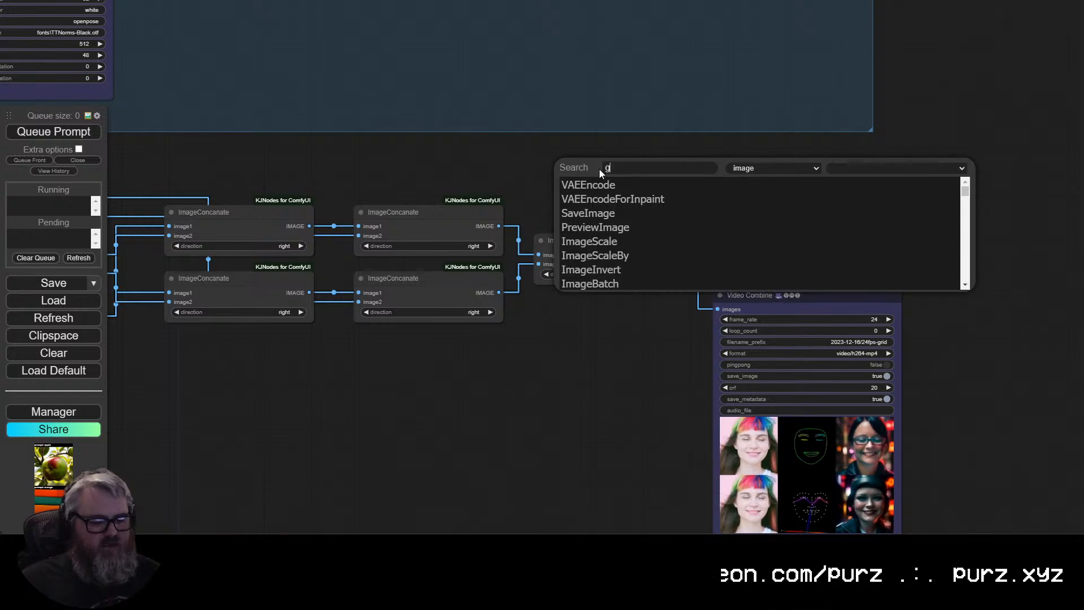
text(getimag)
click(619, 213)
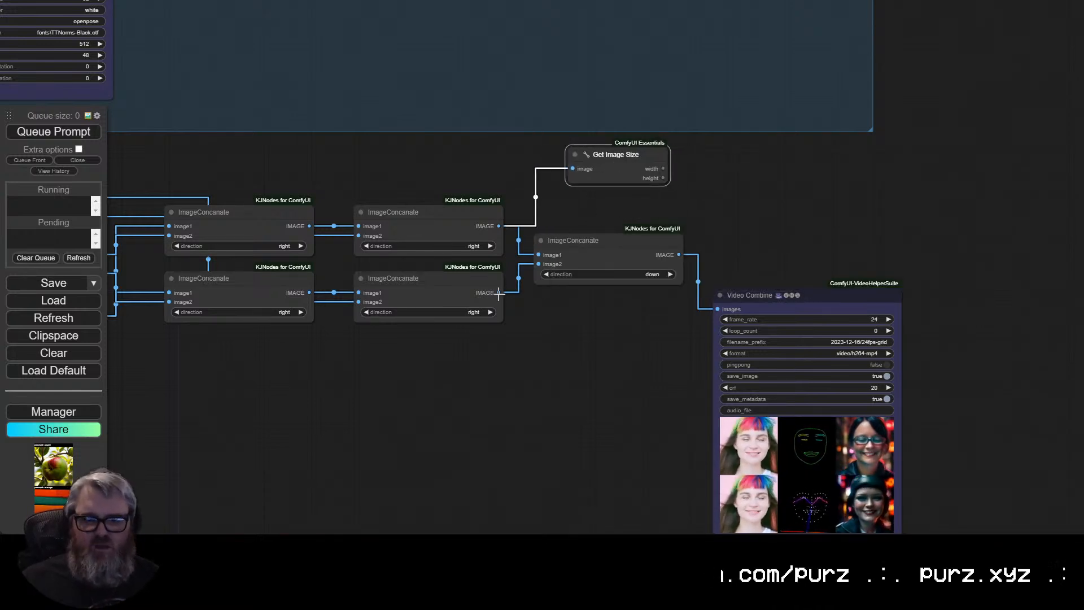
drag(613, 163, 591, 164)
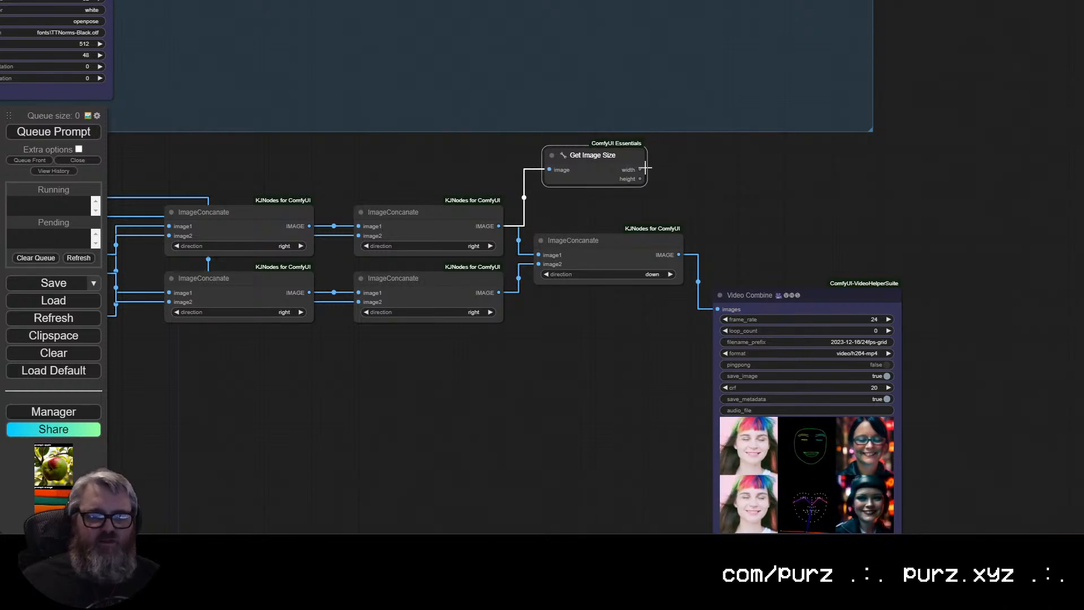
Convert the width setting to an input on both the mediapipe and openpose CreateTextMask nodes.
drag(466, 165, 727, 404)
drag(823, 389, 468, 211)
drag(515, 207, 734, 517)
right_click(524, 276)
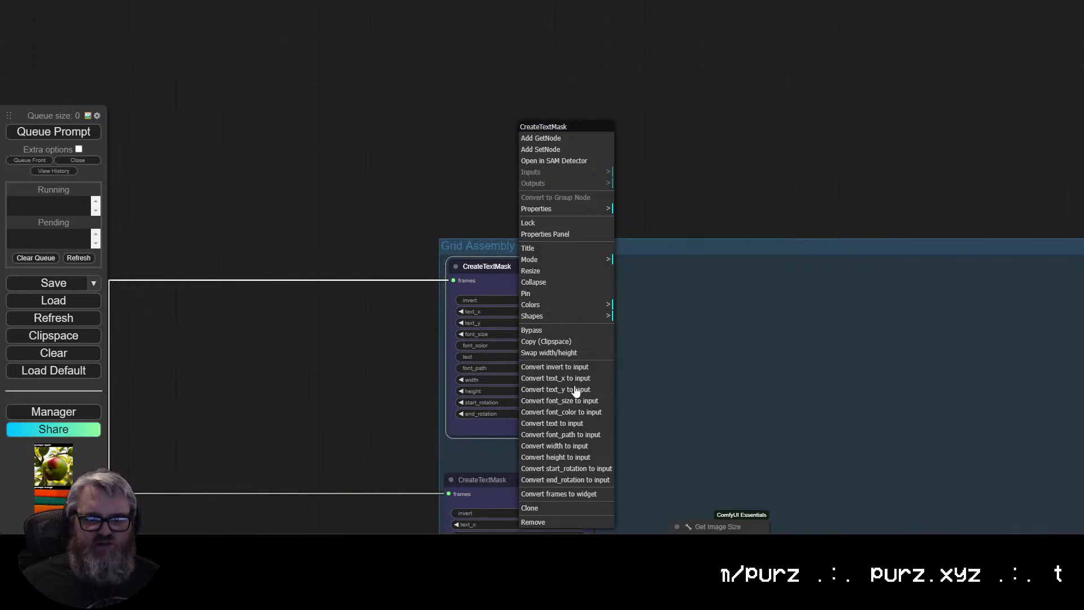
click(580, 446)
right_click(506, 283)
click(549, 447)
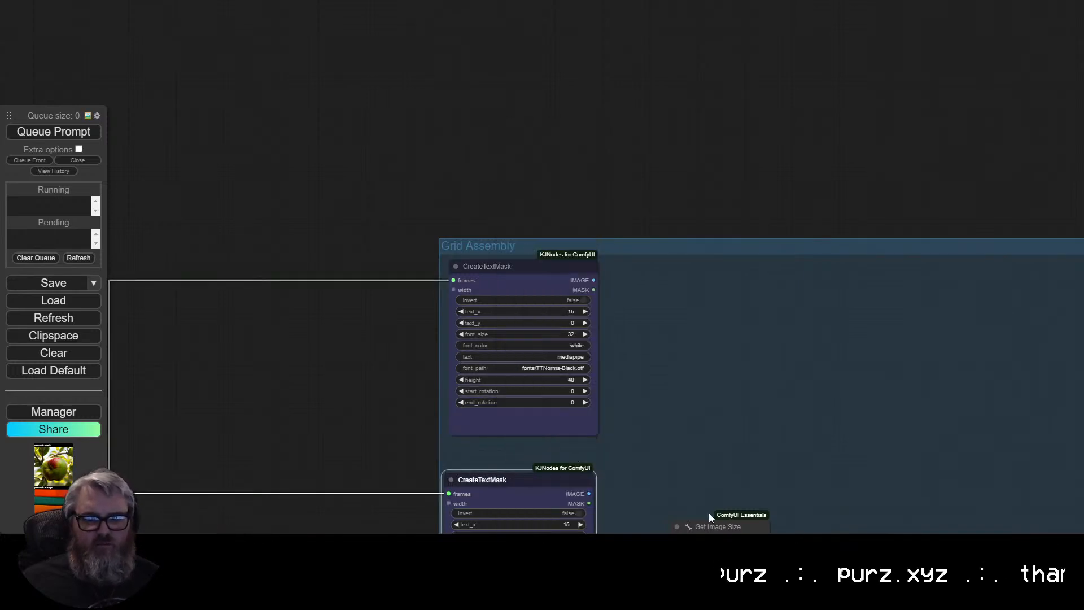
Link Get Image Size's width output to the width inputs of both CreateTextMask nodes, and place the node back above the final ImageConcanate.
drag(709, 522, 274, 352)
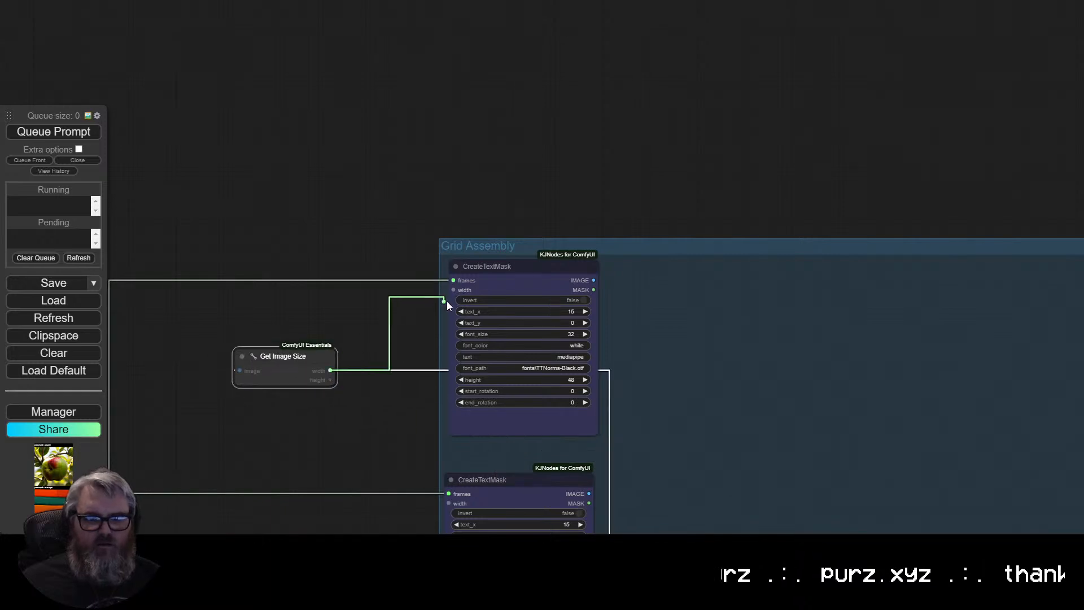
drag(393, 394, 360, 196)
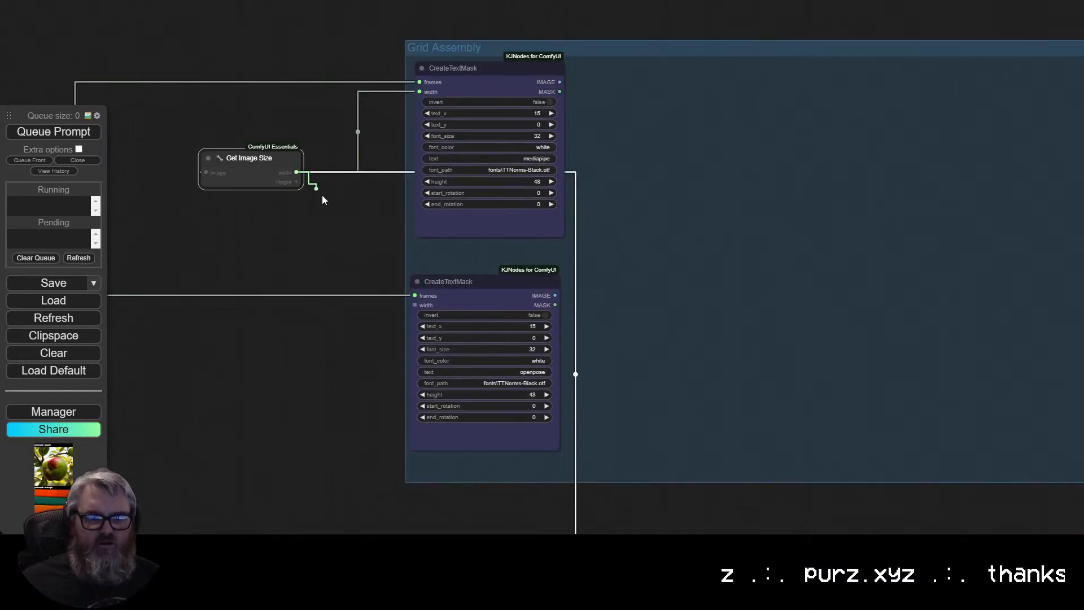
drag(250, 160, 840, 362)
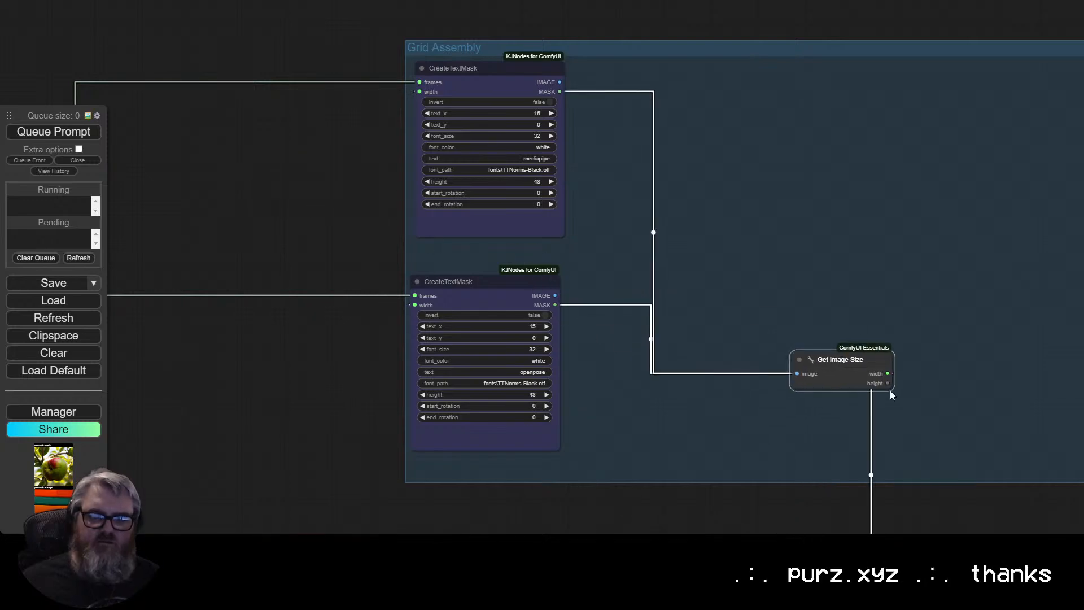
drag(890, 394, 348, 115)
drag(307, 84, 495, 251)
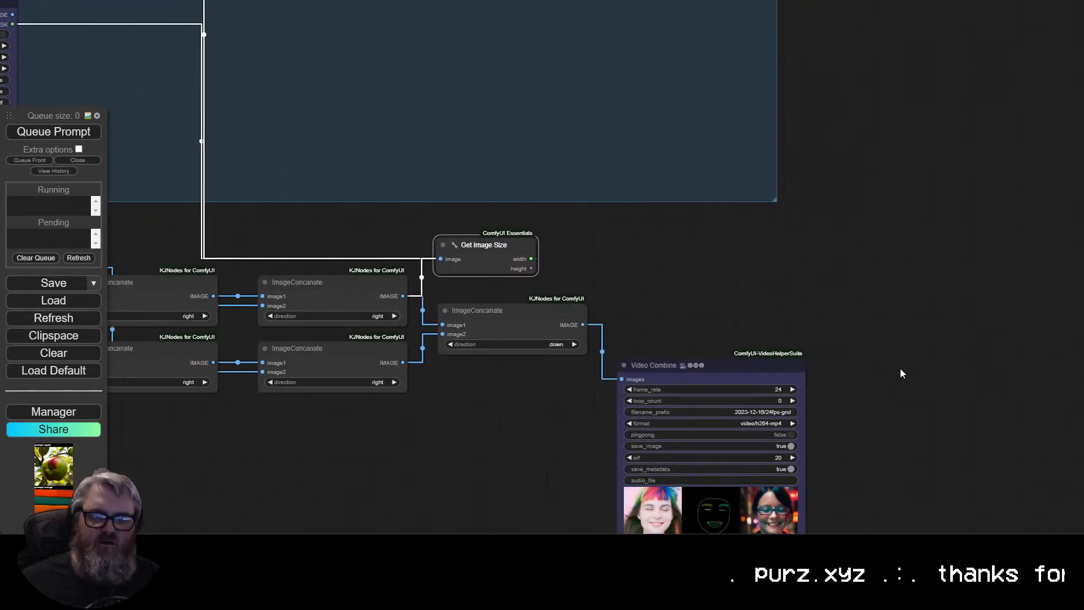
Move the final ImageConcanate and the grid's Video Combine together to the right, leaving space after the two rows.
drag(538, 499, 346, 294)
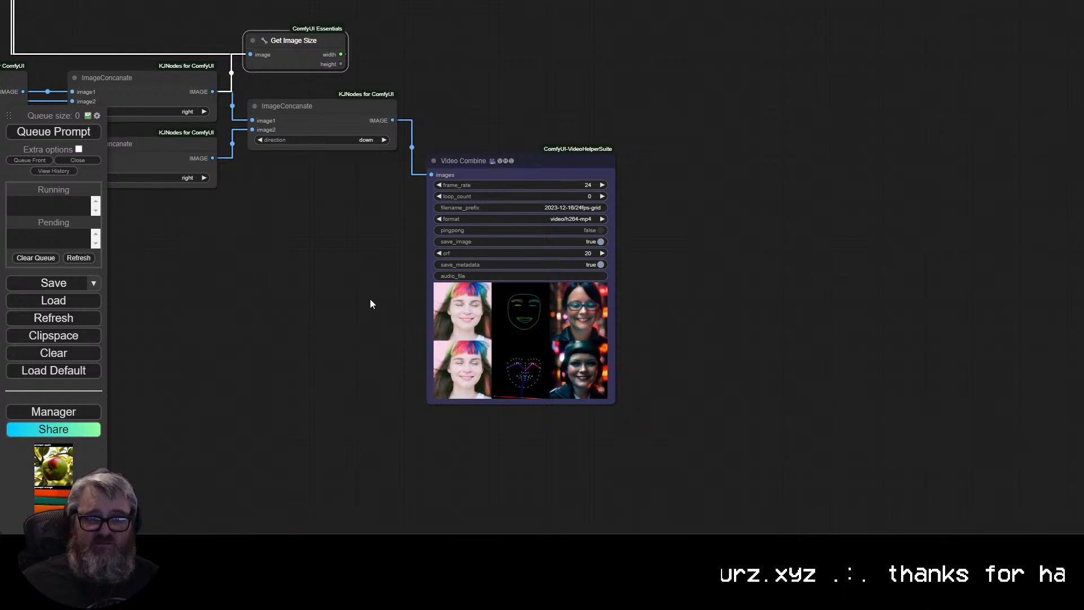
drag(392, 234, 561, 313)
scroll(532, 291, down, 2)
drag(497, 290, 668, 312)
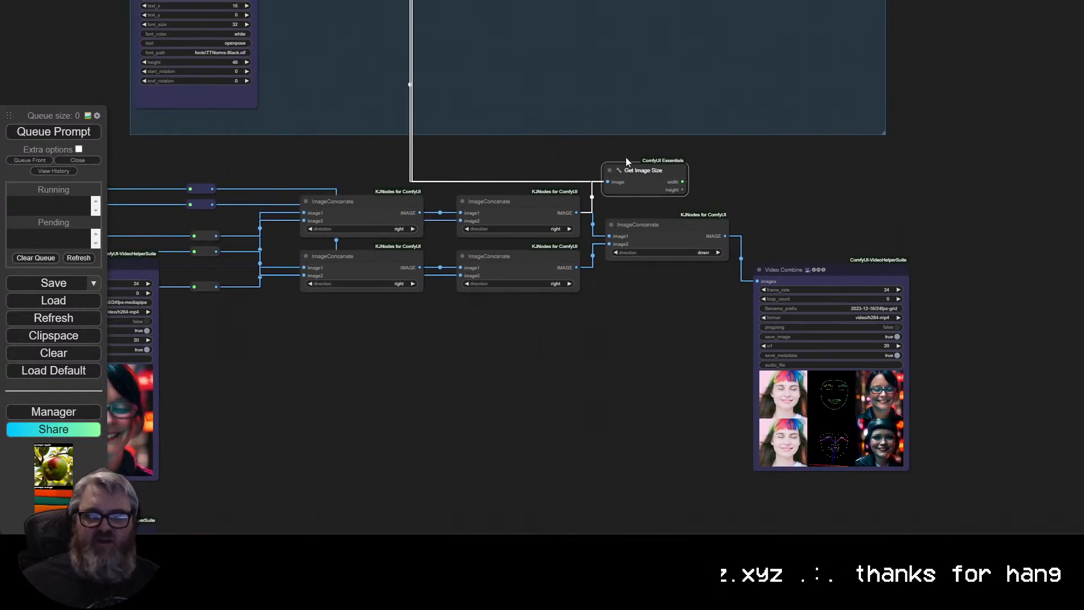
drag(673, 224, 677, 225)
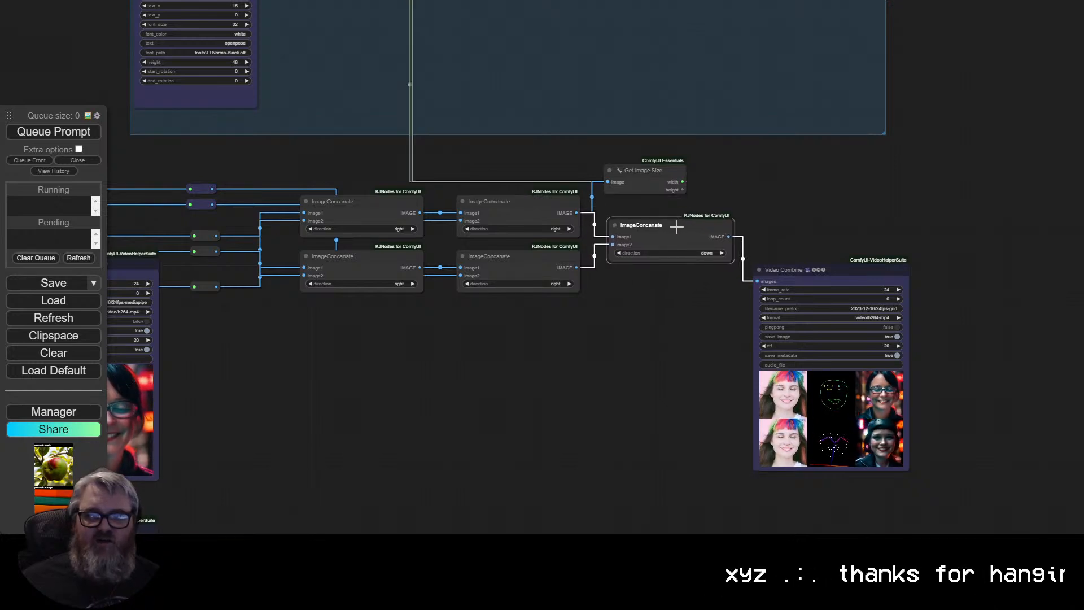
drag(970, 306, 662, 209)
drag(681, 230, 904, 229)
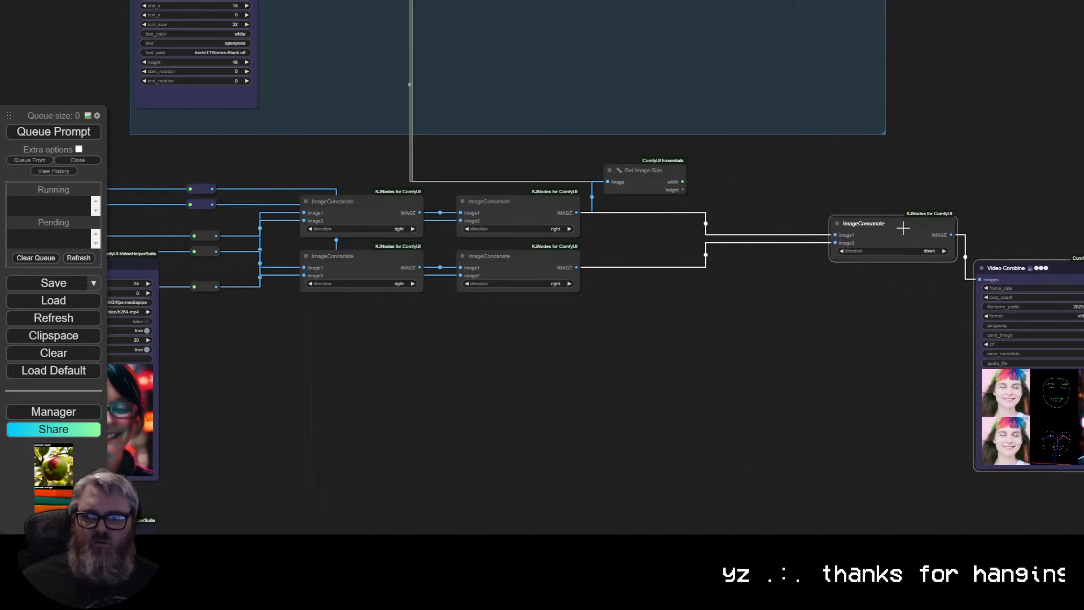
Add a new ImageConcanate node in the free space below the final ImageConcanate node.
double_click(794, 294)
text(image con)
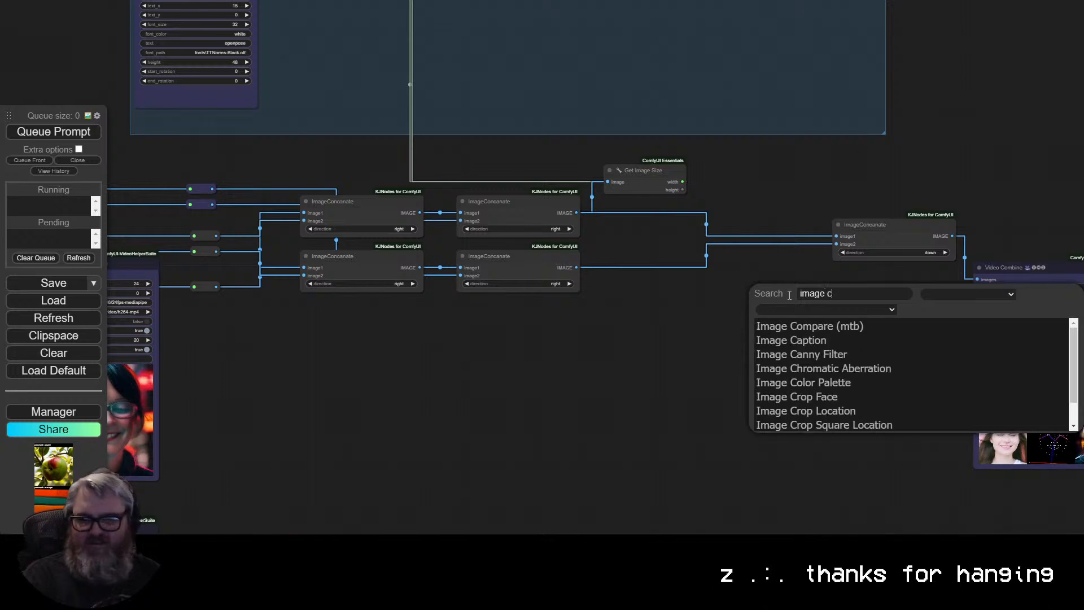
key(BackSpace)
key(BackSpace)
key(BackSpace)
key(BackSpace)
text(con)
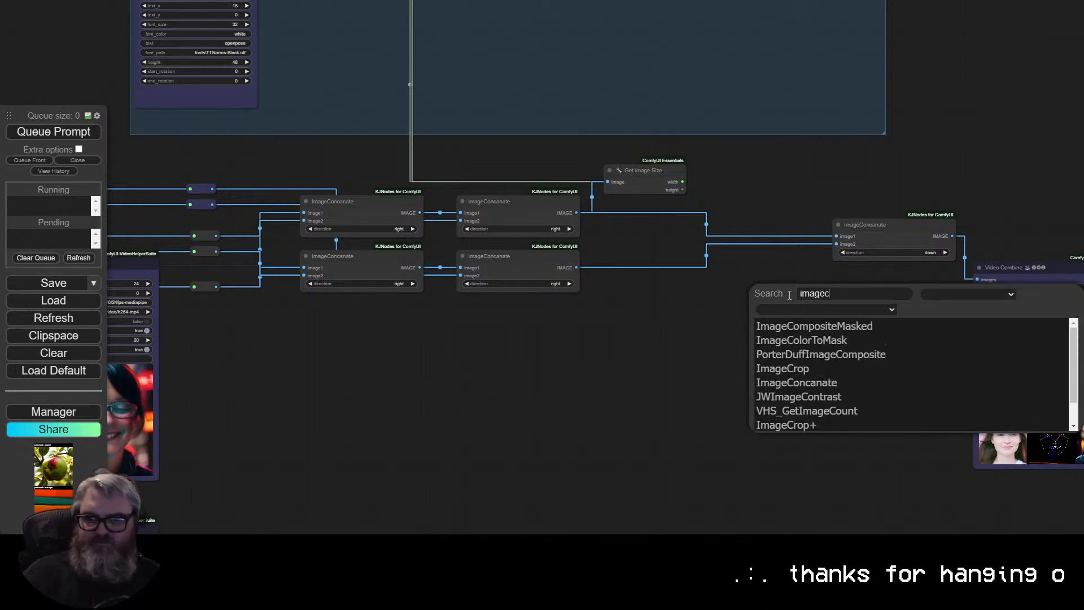
click(808, 329)
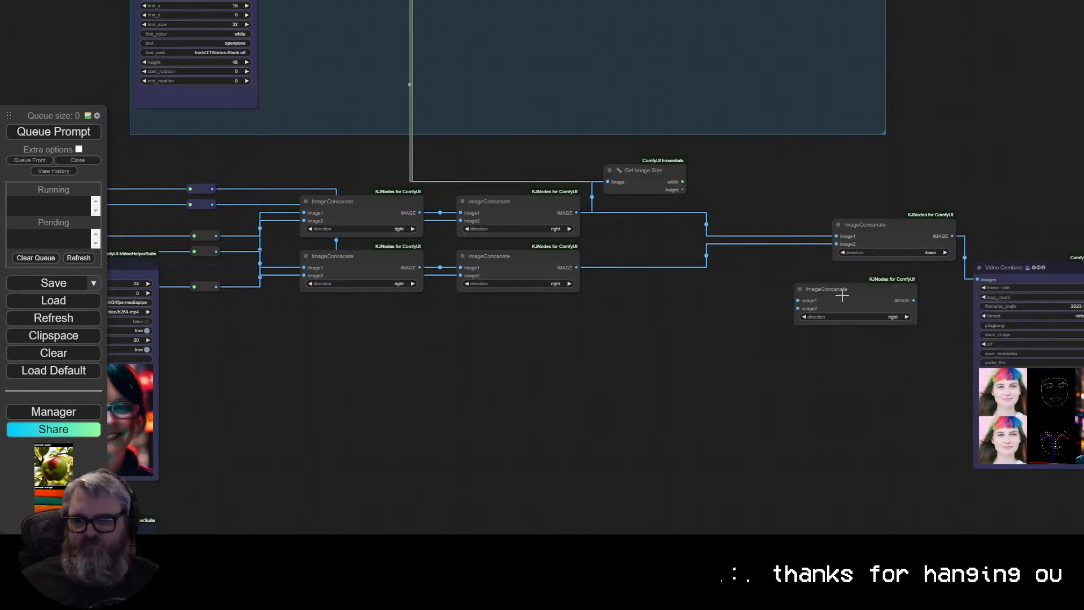
Place the new ImageConcanate node above Get Image Size and set its direction to up.
drag(842, 295, 736, 292)
drag(721, 294, 612, 292)
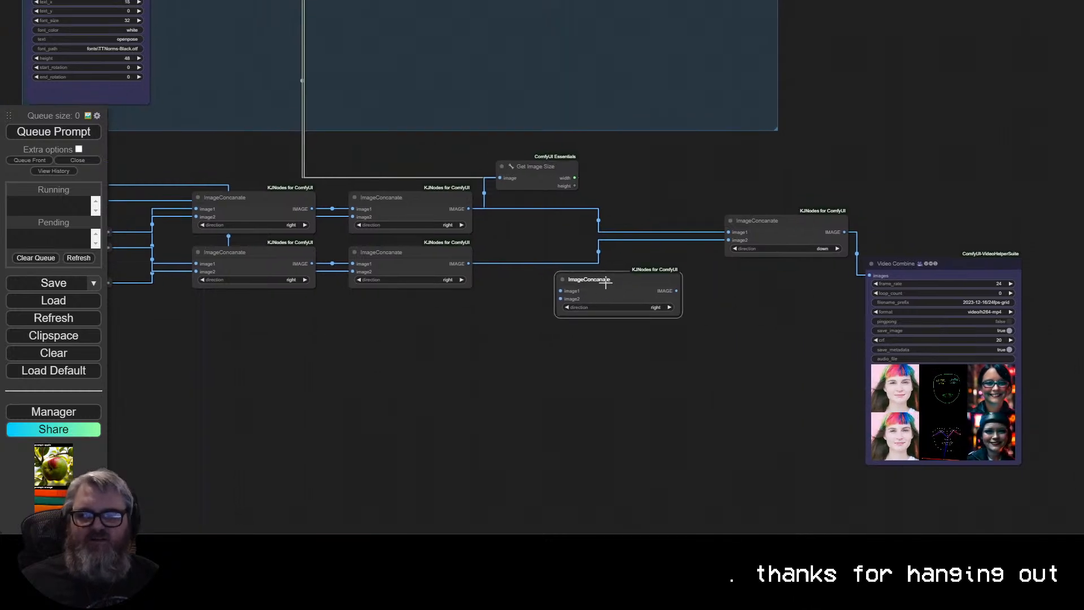
drag(435, 343, 465, 357)
drag(699, 302, 417, 358)
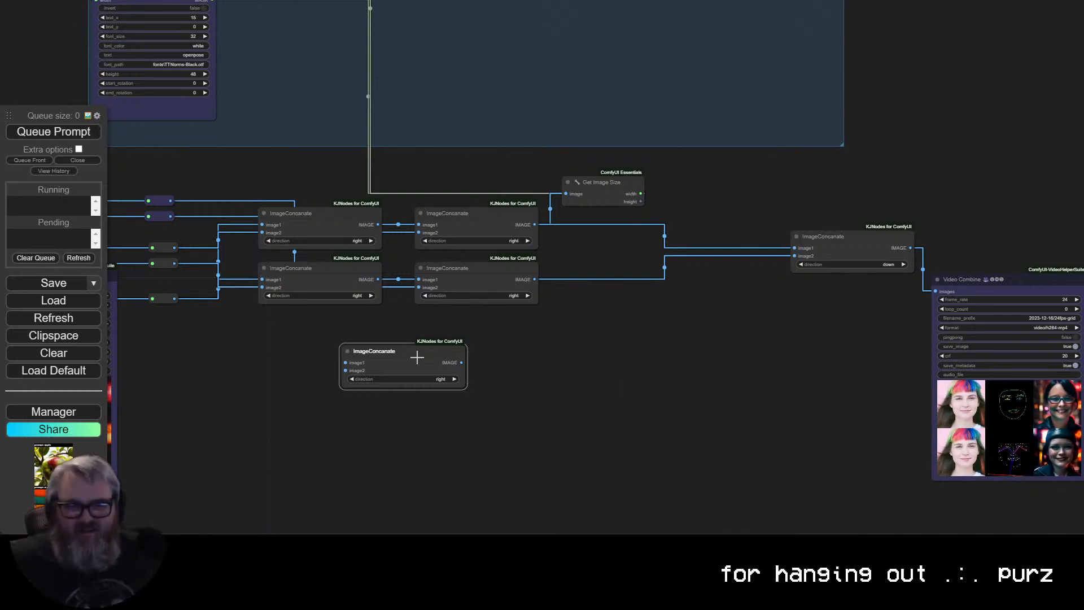
drag(410, 367, 525, 80)
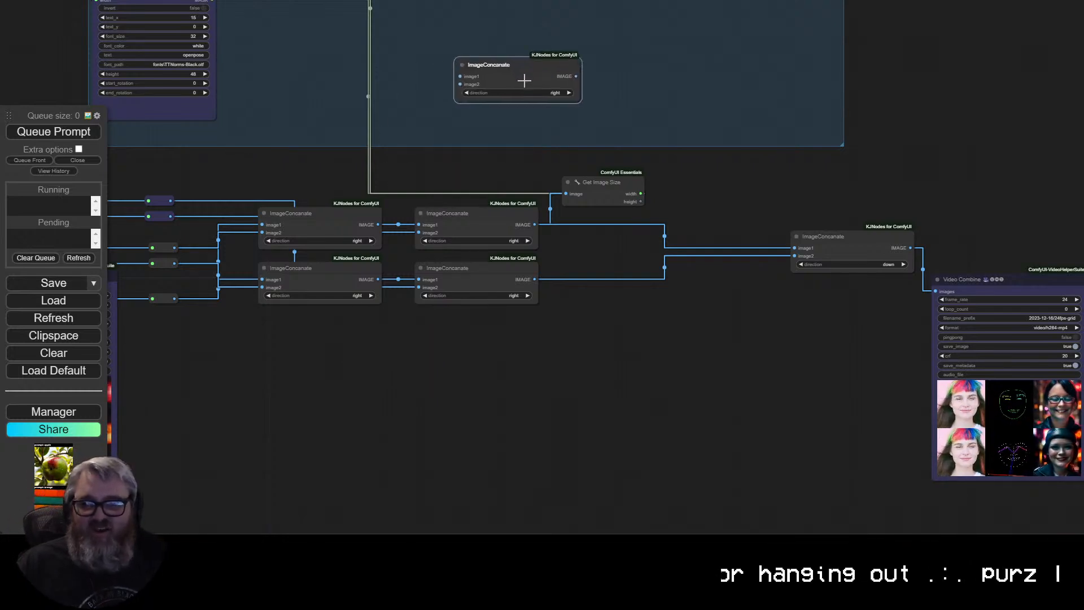
drag(579, 157, 552, 219)
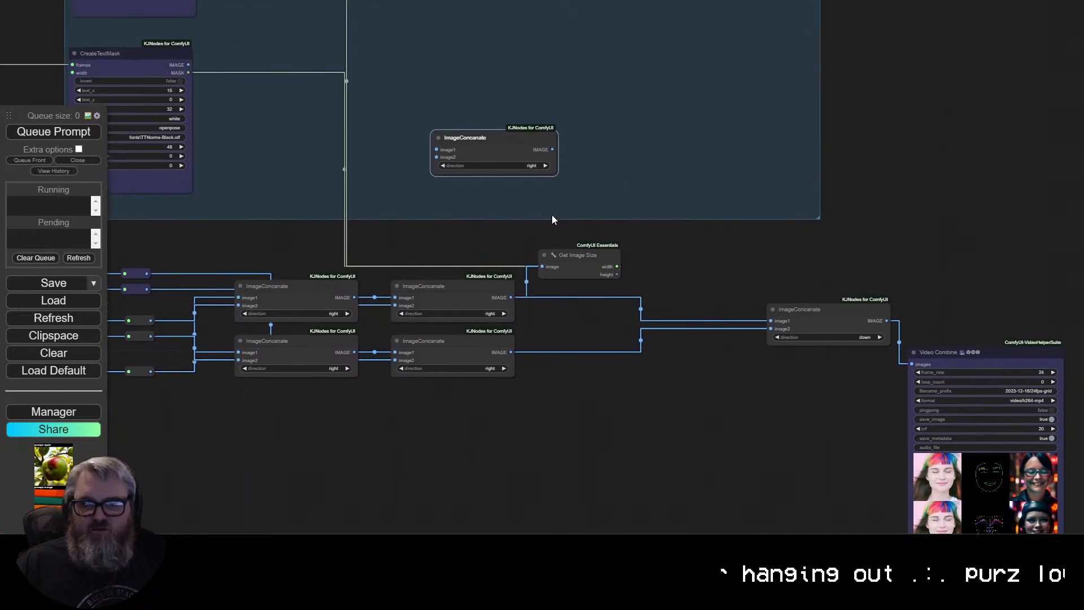
drag(495, 148, 584, 182)
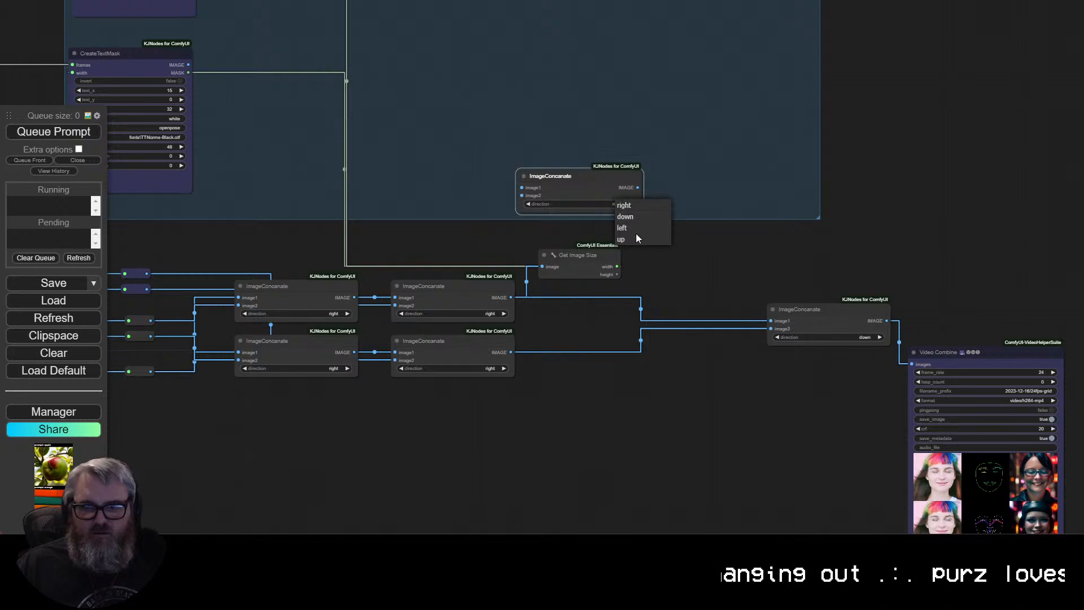
Link the upper row and the mediapipe text image through the new ImageConcanate into the final one's image1, run the workflow and check the grid.
drag(427, 129, 494, 294)
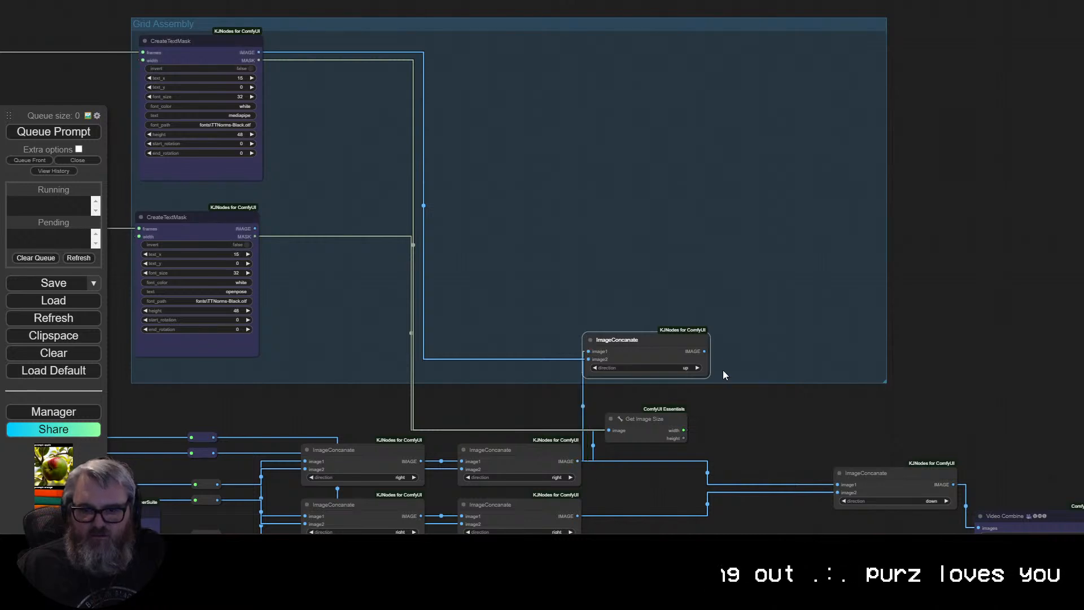
drag(890, 419, 787, 312)
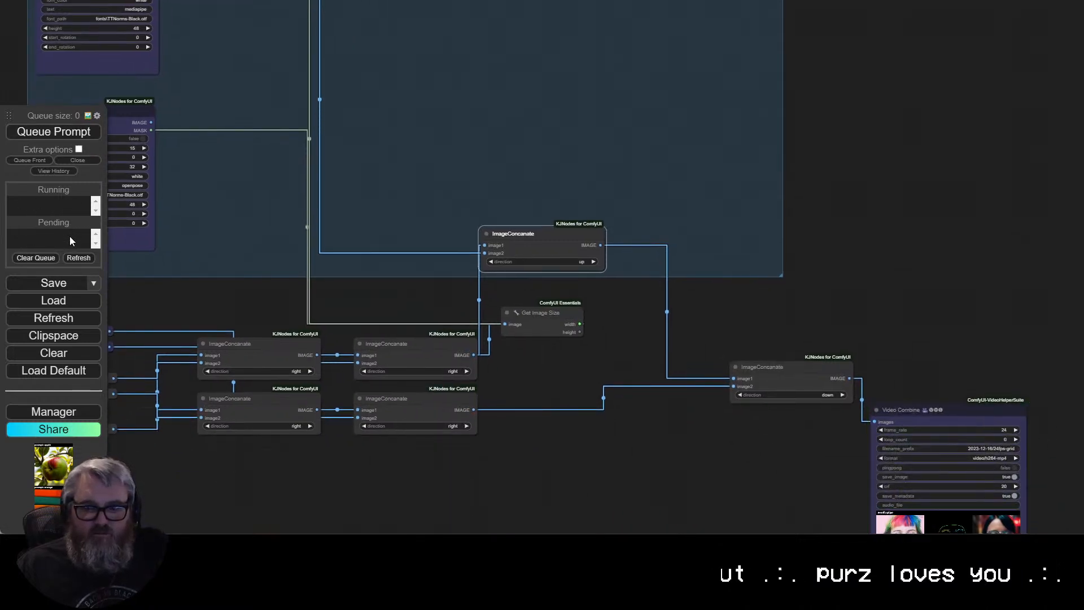
scroll(536, 282, up, 5)
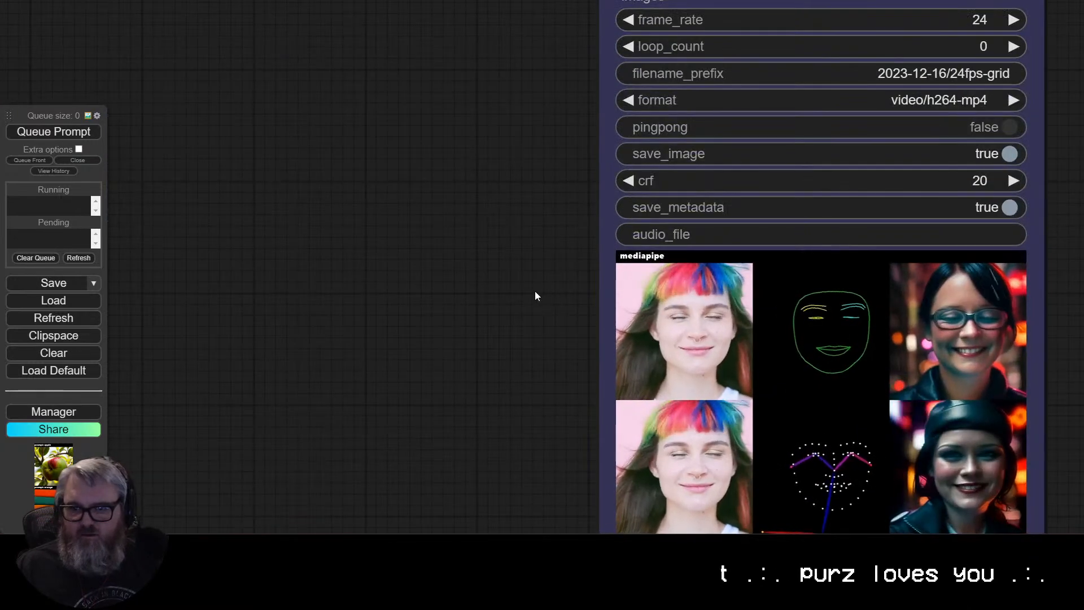
scroll(536, 295, down, 5)
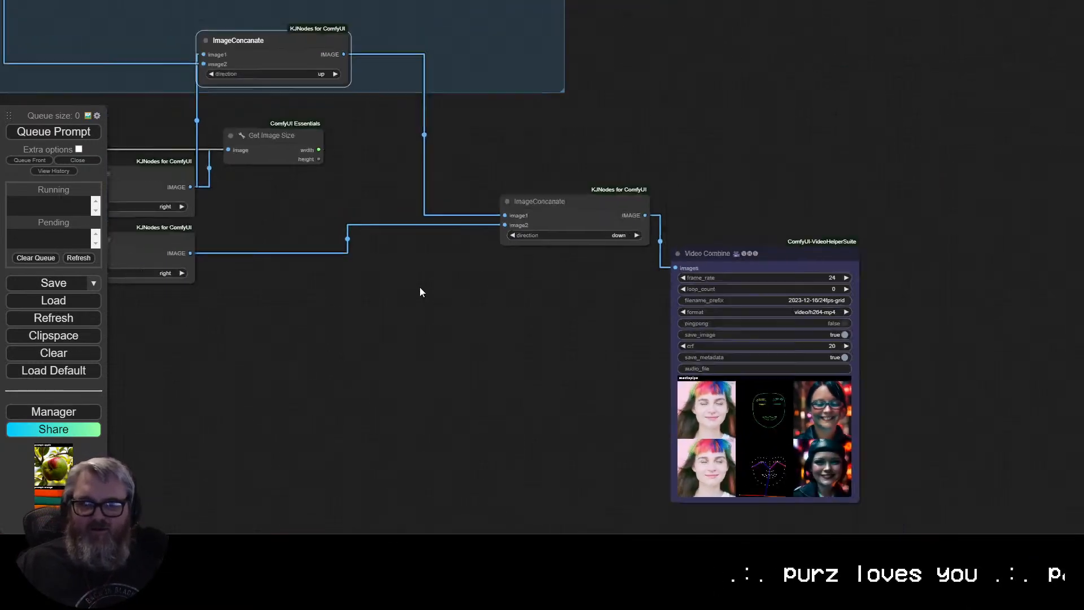
Put the label ImageConcanate beside the upper row, duplicate it below, and link the lower row to image1 and the openpose text image to image2.
scroll(420, 291, down, 2)
drag(419, 290, 670, 375)
drag(576, 183, 581, 359)
scroll(424, 209, down, 1)
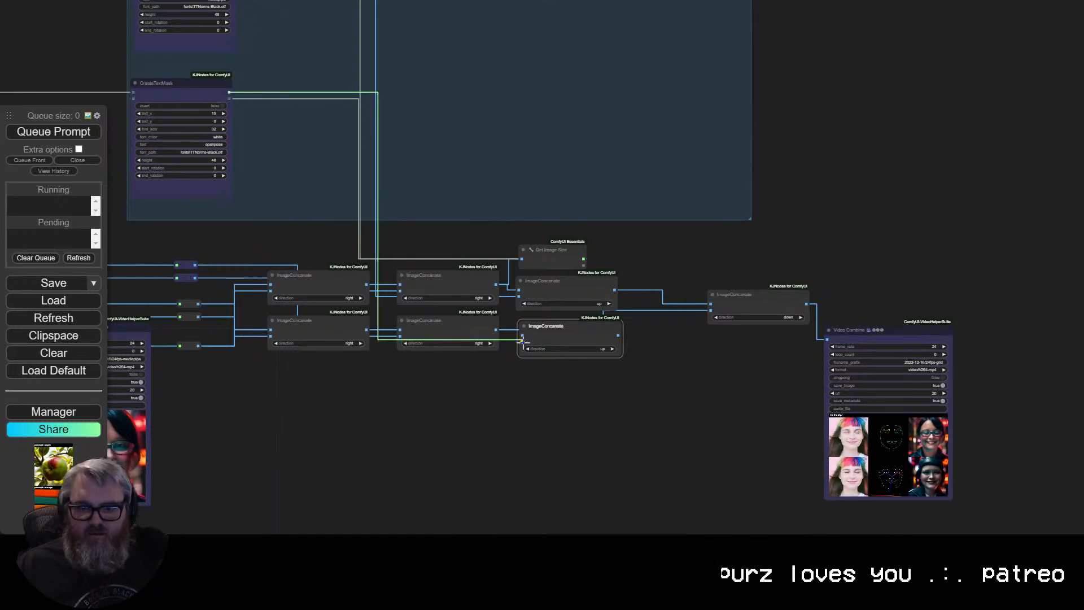
drag(523, 339, 523, 339)
scroll(535, 406, up, 6)
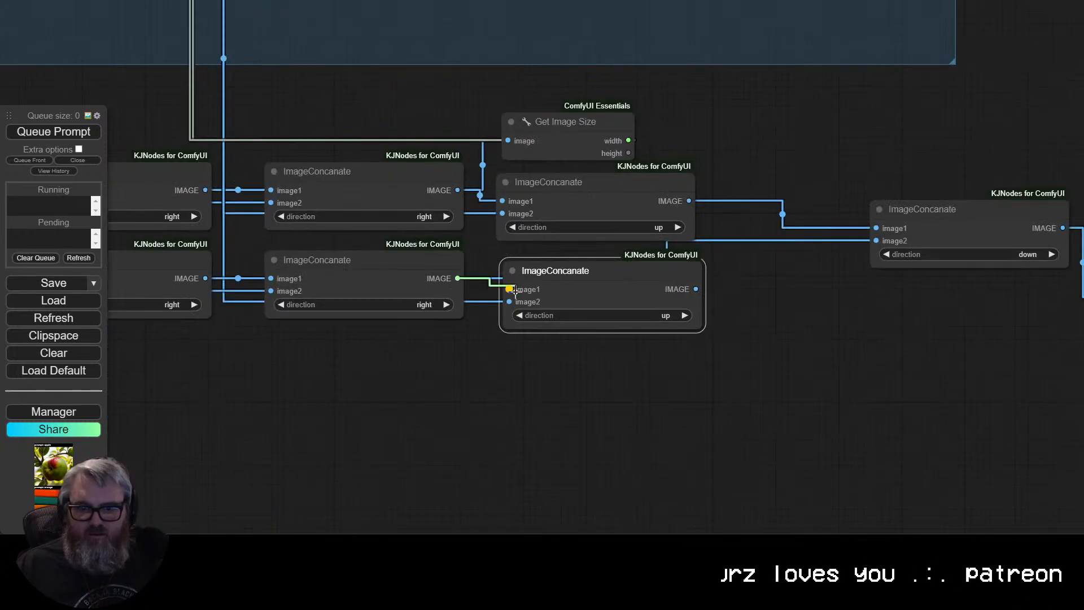
Connect the upper label ImageConcanate to image1 and the lower one to image2 of the final ImageConcanate, placing the duplicate beside the lower row.
drag(667, 313, 469, 439)
drag(560, 321, 351, 331)
drag(568, 249, 764, 261)
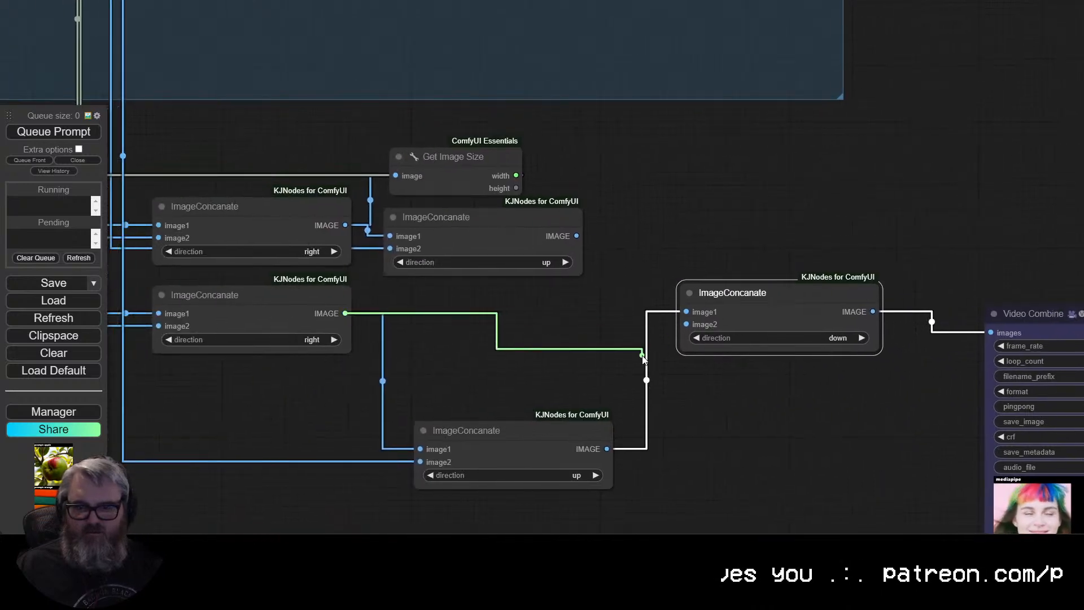
drag(441, 305, 441, 304)
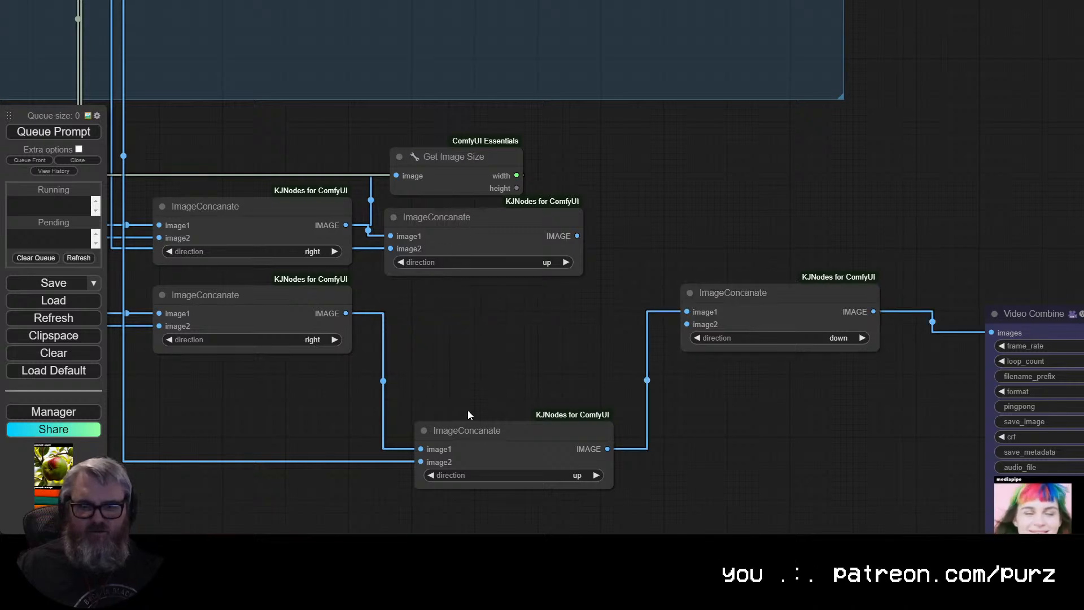
drag(467, 431, 433, 317)
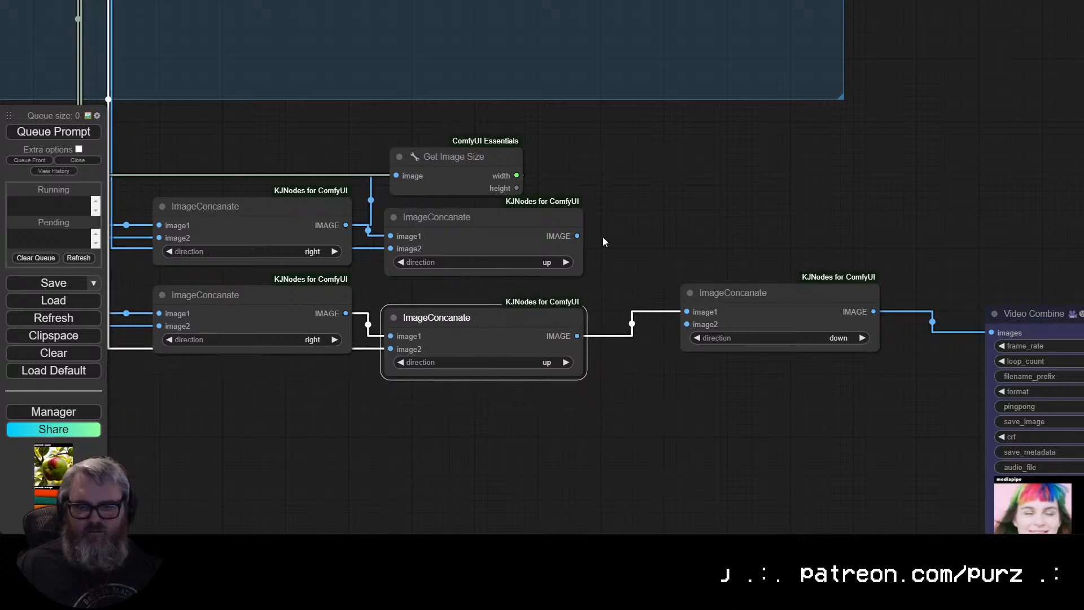
scroll(603, 242, down, 3)
scroll(435, 406, up, 3)
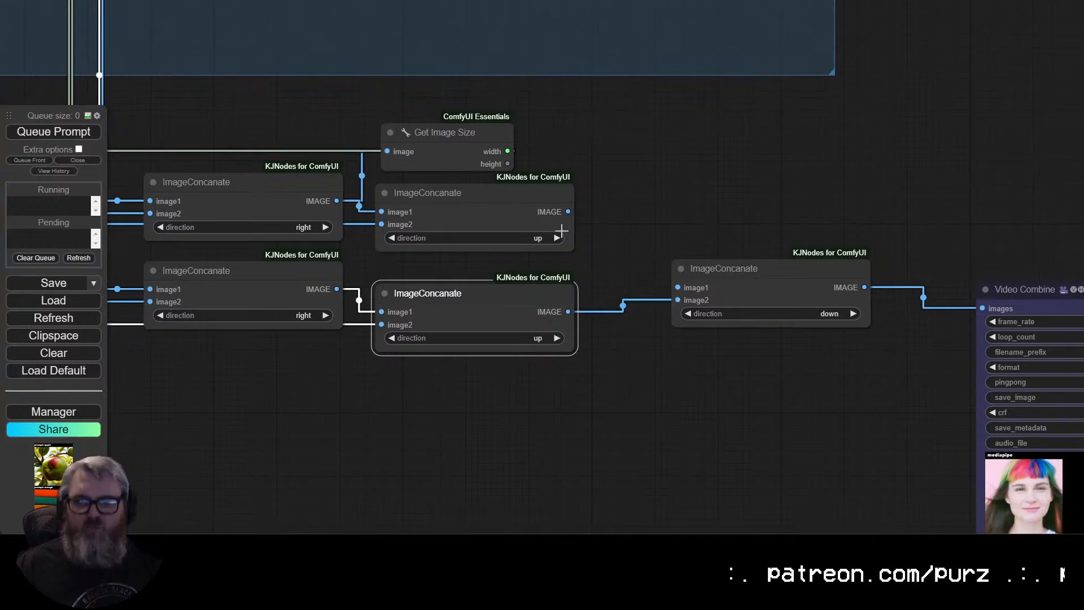
scroll(859, 242, down, 3)
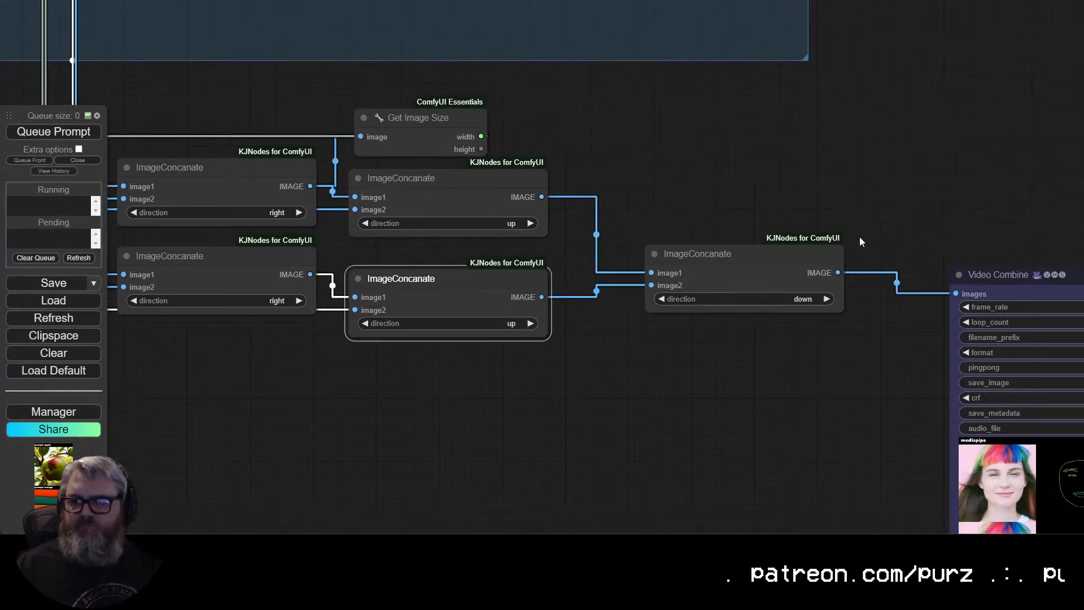
Align the two label ImageConcanate nodes with their rows and bring the final ImageConcanate and the grid's Video Combine closer to them.
drag(605, 132, 609, 133)
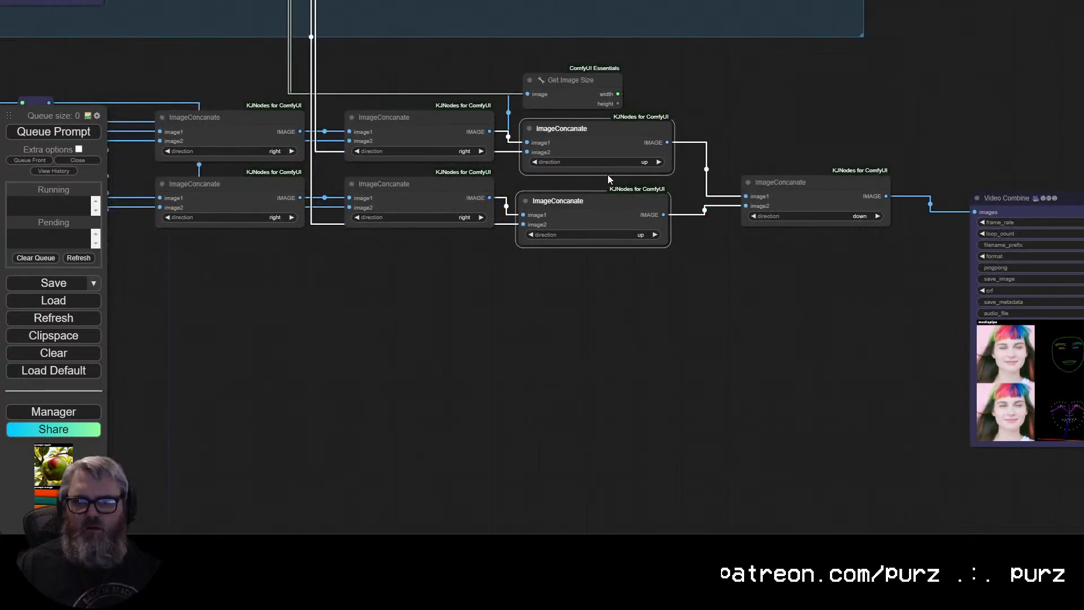
drag(609, 204, 613, 192)
drag(798, 191, 757, 165)
drag(756, 280, 543, 375)
drag(812, 296, 707, 199)
Run the workflow and inspect the mediapipe and openpose labels in the grid's Video Combine preview.
drag(426, 388, 626, 392)
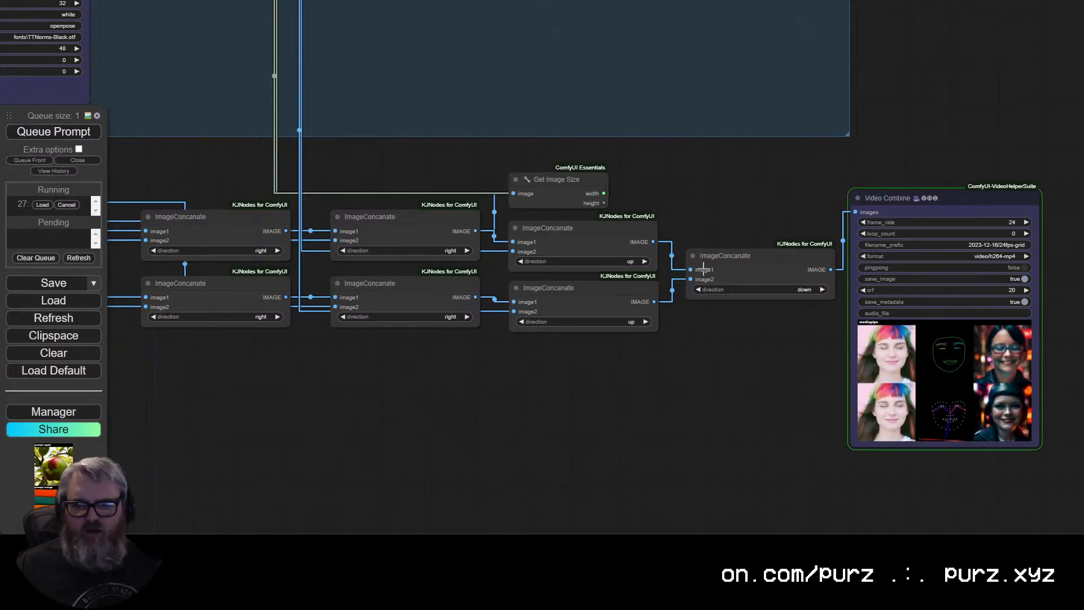
scroll(804, 397, up, 4)
drag(804, 396, 138, 307)
scroll(316, 376, up, 5)
scroll(230, 346, up, 2)
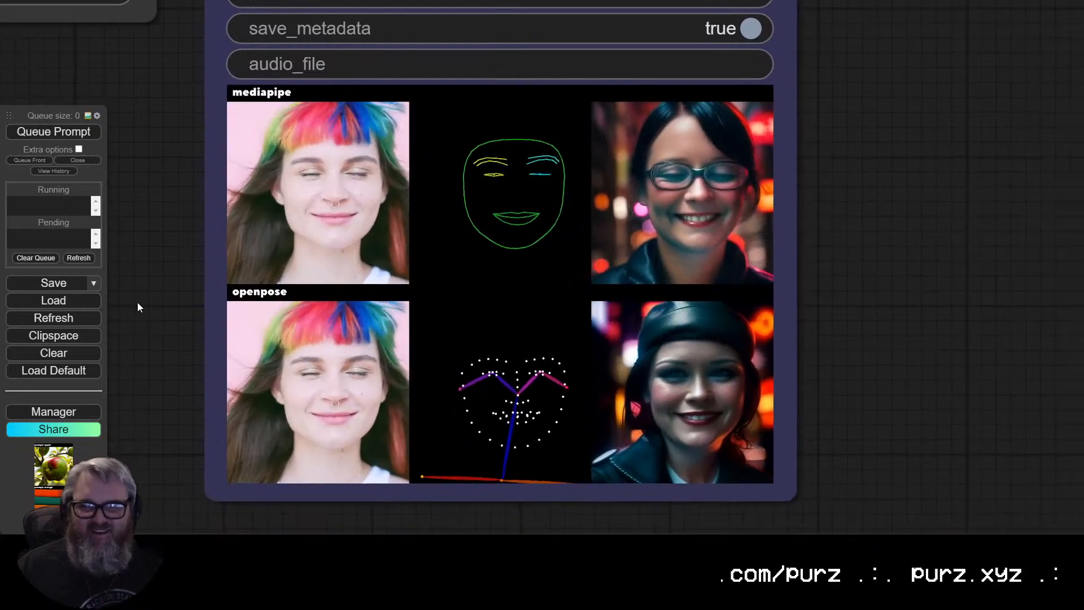
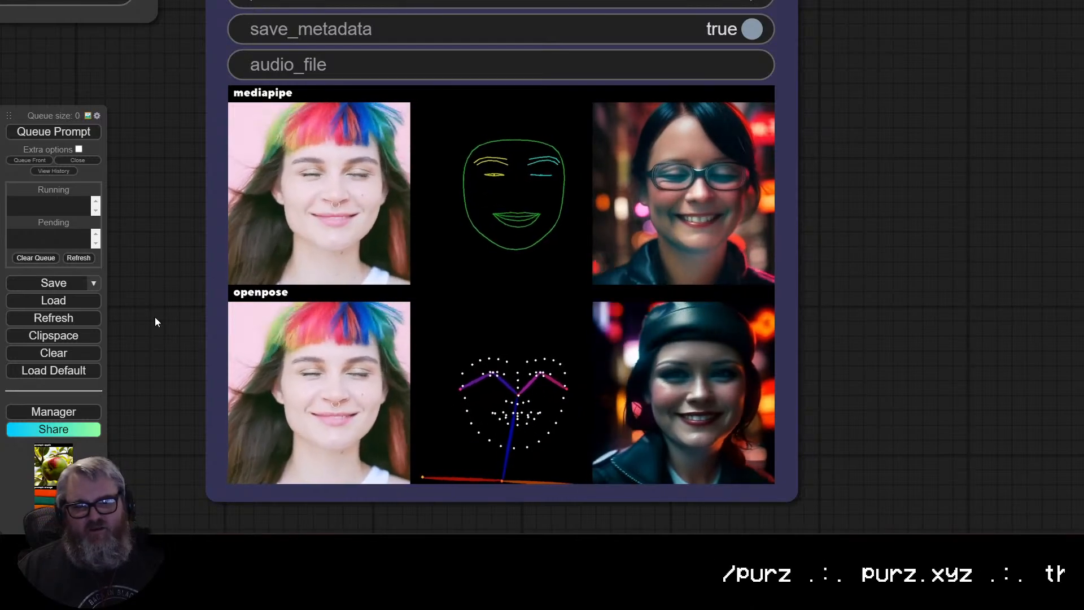
scroll(182, 324, down, 5)
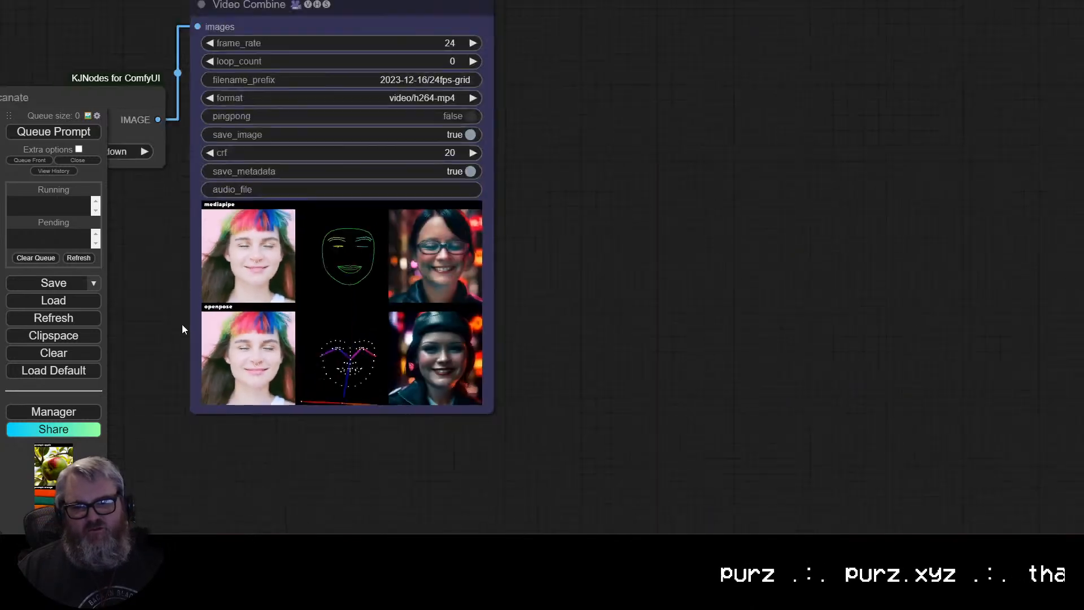
Move both CreateTextMask nodes so they sit above the second ImageConcanate column.
scroll(645, 433, down, 8)
scroll(656, 294, up, 5)
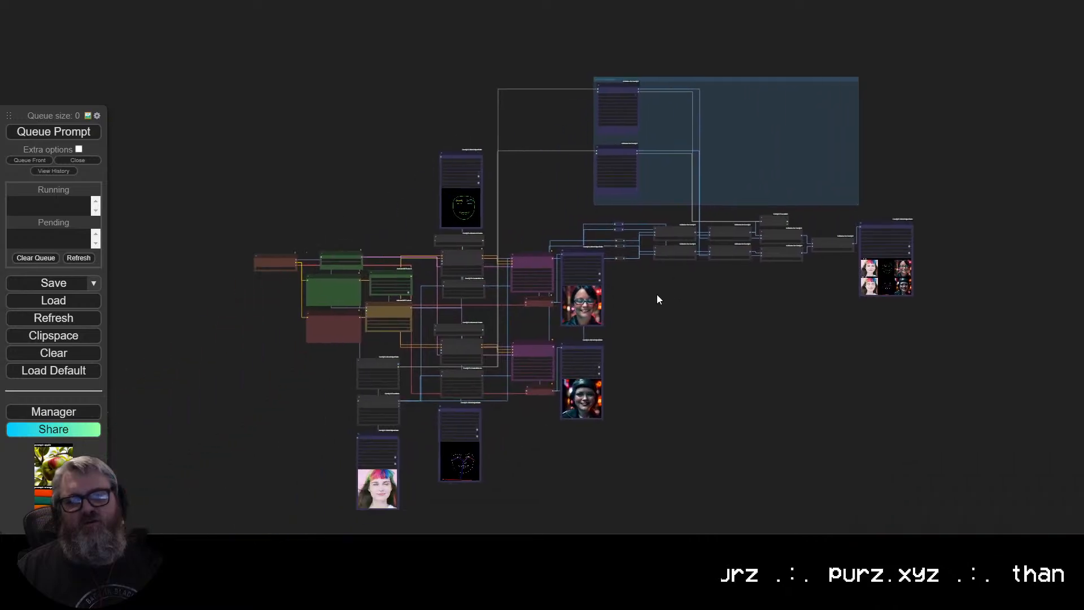
scroll(677, 254, up, 6)
drag(678, 252, 648, 473)
drag(501, 227, 297, 277)
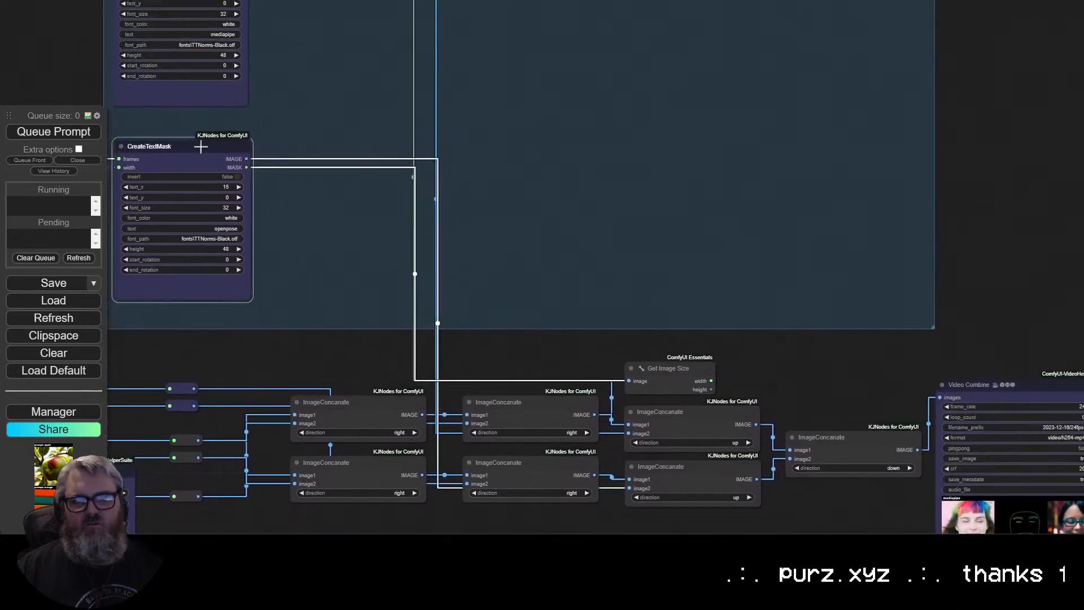
drag(197, 147, 534, 203)
drag(290, 155, 329, 315)
drag(286, 122, 588, 193)
Select all the grid-building nodes together and move them up onto the Grid Assembly group.
scroll(801, 118, down, 5)
scroll(810, 186, up, 2)
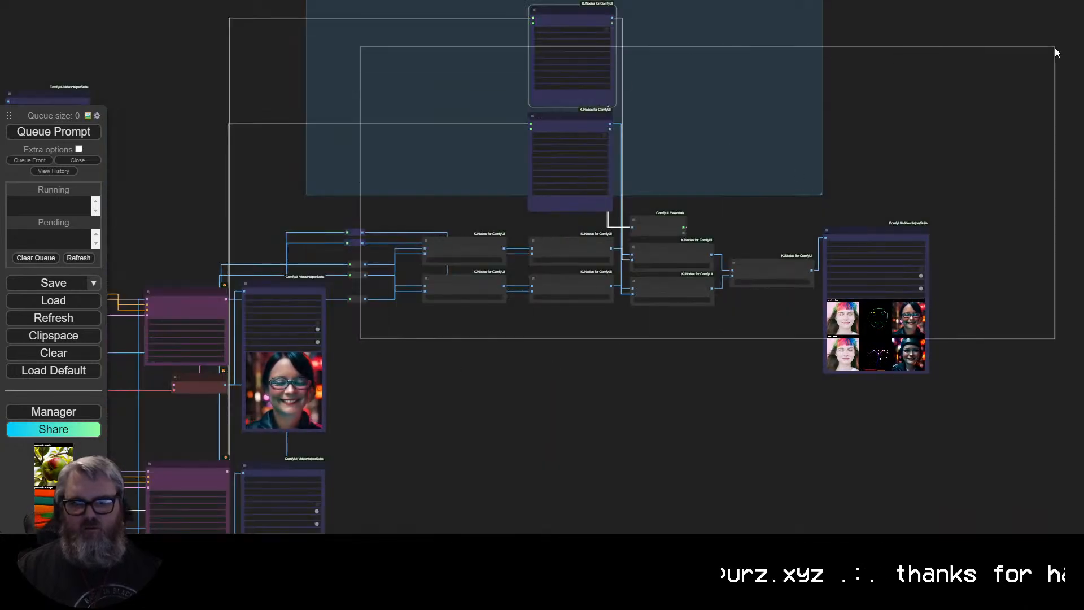
drag(1054, 48, 1023, 4)
drag(865, 245, 837, 94)
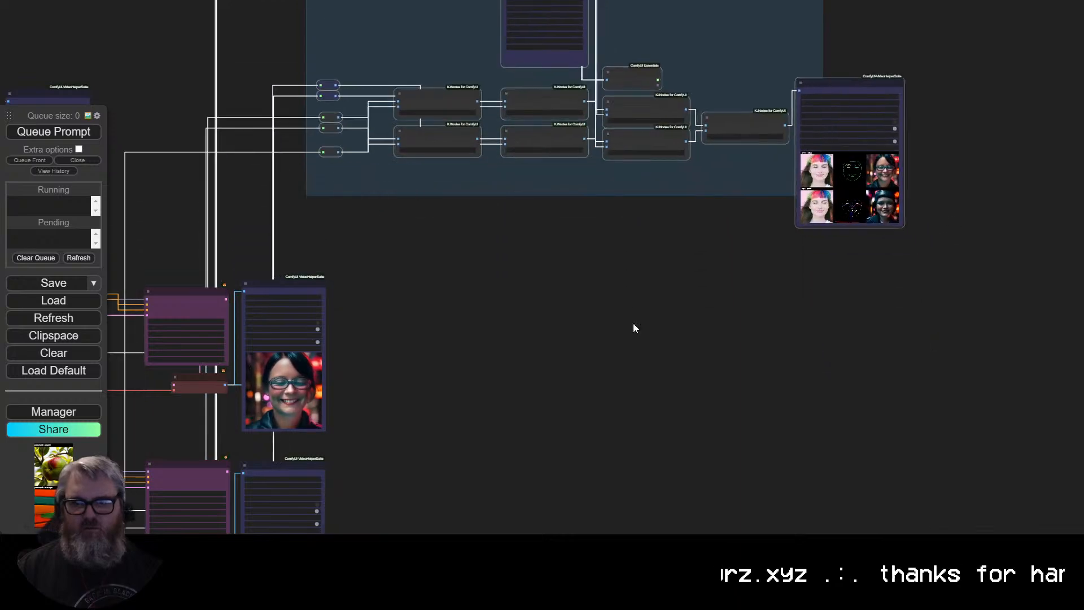
Collapse both CreateTextMask nodes and stack them just above the second ImageConcanate column inside the Grid Assembly group.
scroll(632, 323, down, 1)
drag(632, 323, 645, 479)
scroll(616, 424, up, 5)
drag(577, 327, 614, 532)
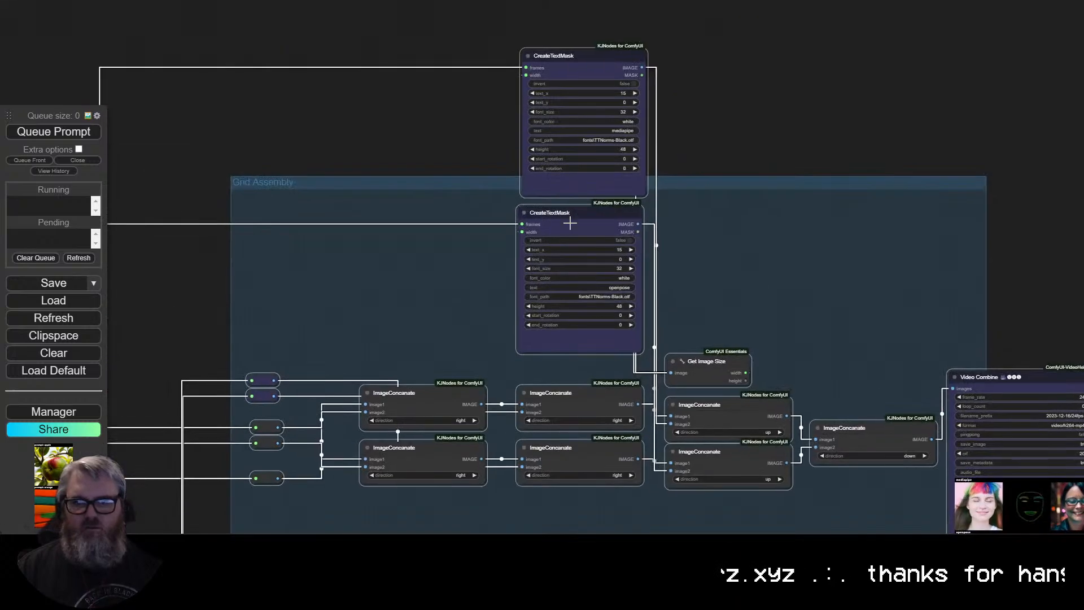
click(523, 212)
click(528, 55)
drag(546, 218, 546, 226)
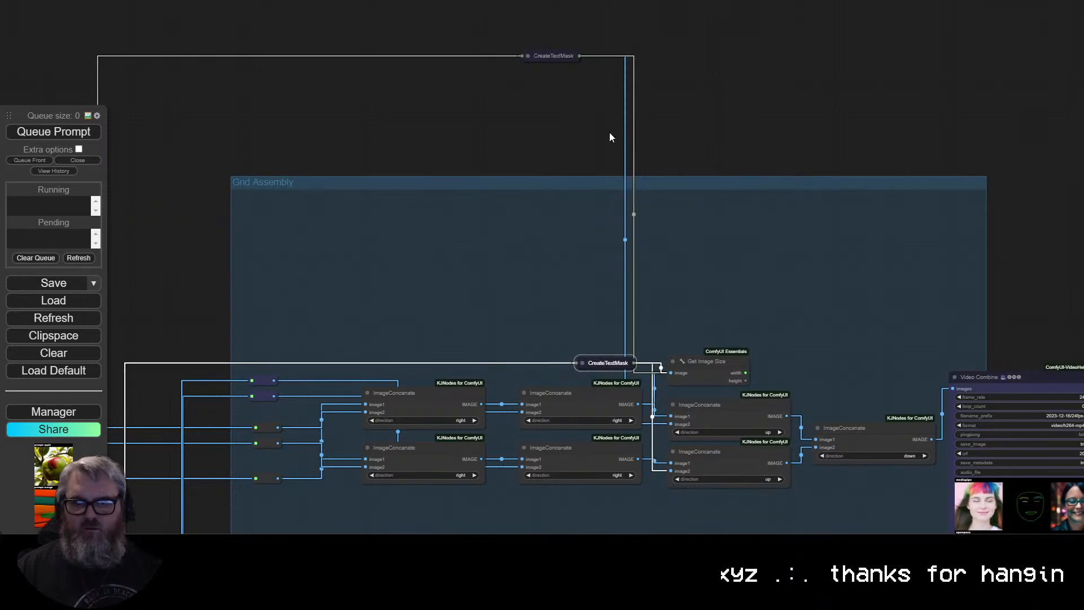
drag(558, 56, 620, 335)
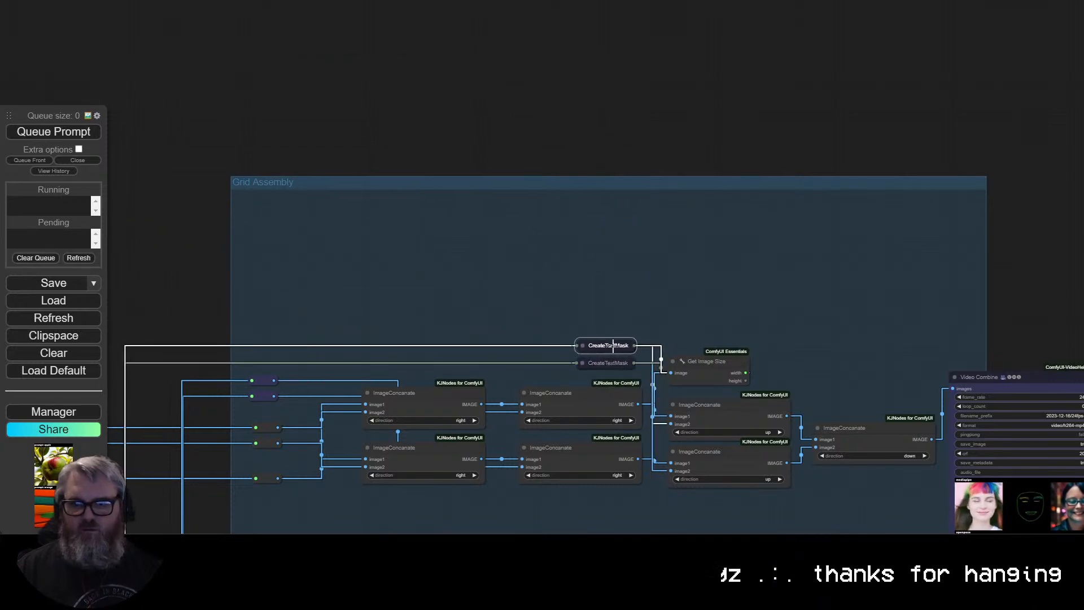
scroll(613, 301, down, 2)
Move the grid's Video Combine out of the Grid Assembly group and beside the rendered mediapipe Video Combine.
drag(690, 373, 640, 276)
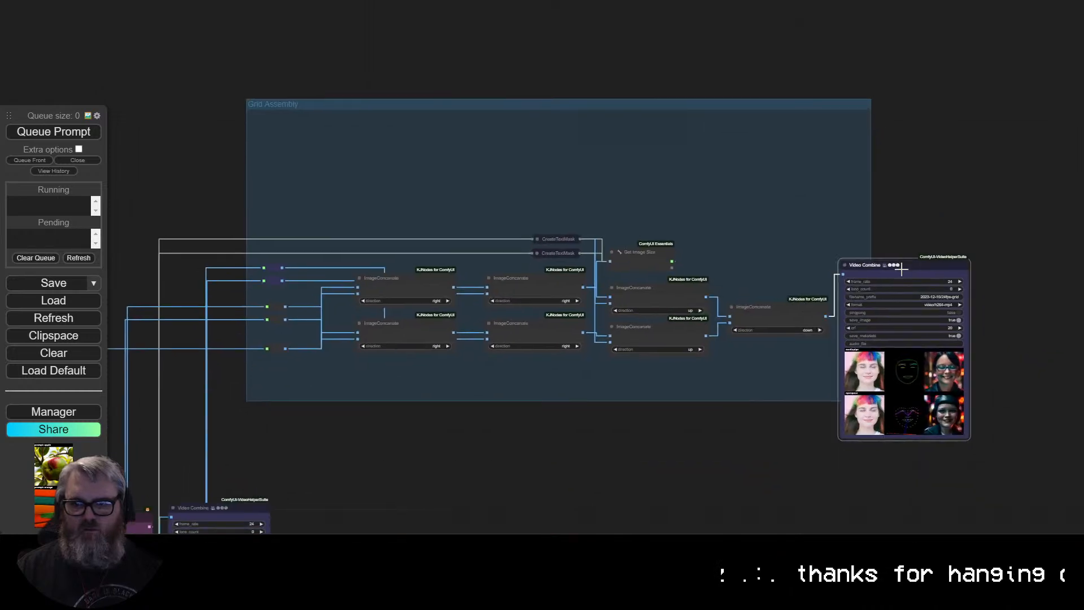
drag(901, 269, 357, 508)
drag(693, 433, 699, 431)
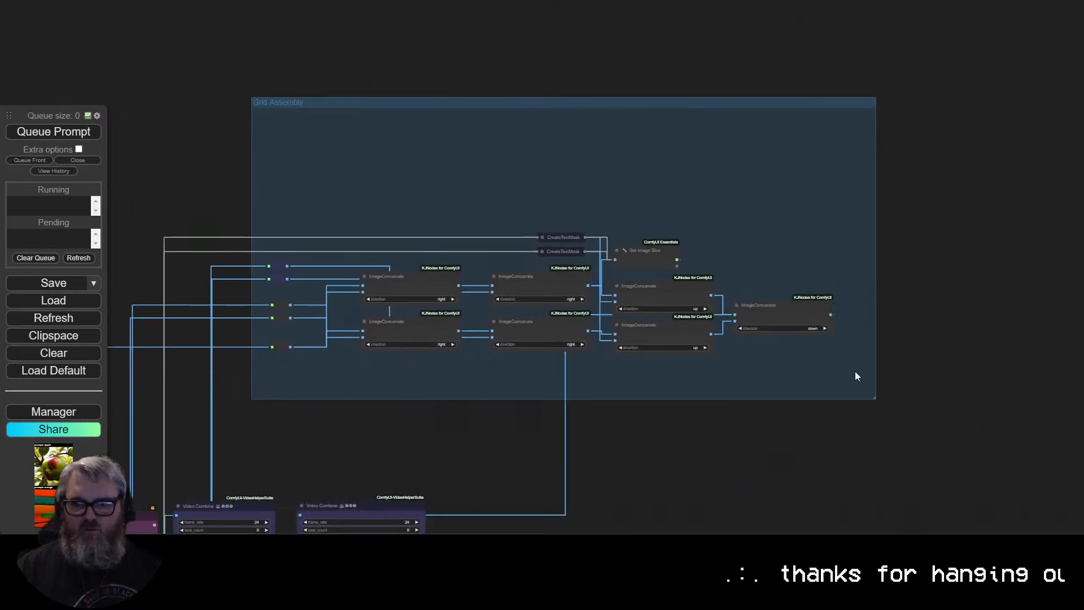
Shrink the Grid Assembly group to fit its nodes and move it closer above the rendered Video Combine nodes.
drag(271, 199, 272, 199)
drag(399, 287, 409, 170)
drag(658, 334, 663, 335)
drag(886, 399, 859, 247)
drag(506, 106, 394, 349)
scroll(530, 506, up, 3)
Position the grid's Video Combine beneath the Grid Assembly group beside the rendered videos, and enlarge it for a bigger preview.
drag(530, 507, 839, 192)
scroll(505, 514, up, 1)
scroll(829, 364, down, 6)
drag(731, 128, 725, 218)
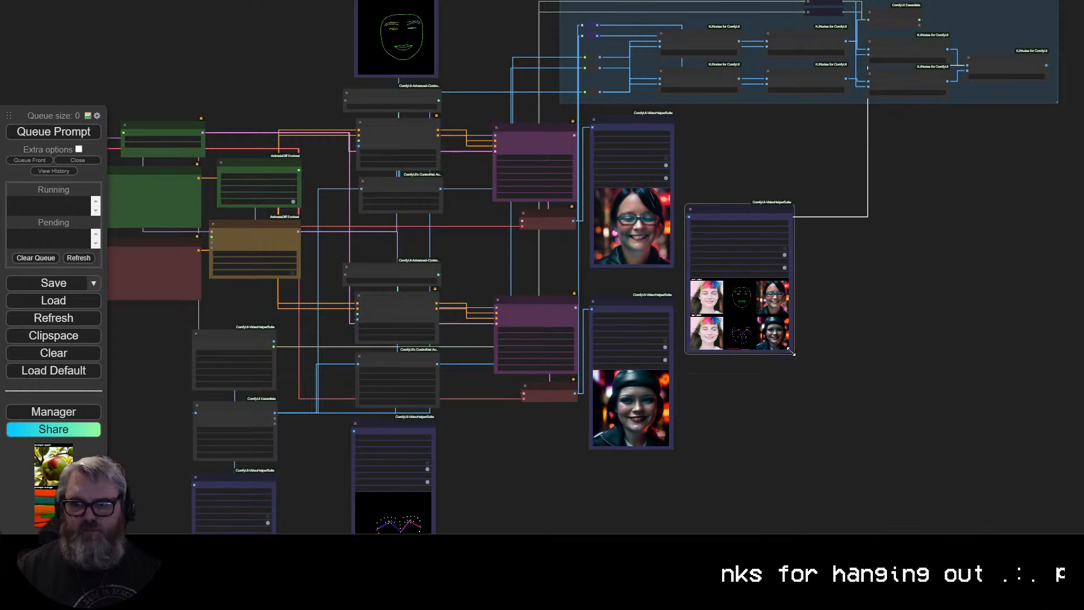
drag(790, 351, 919, 441)
drag(785, 207, 788, 174)
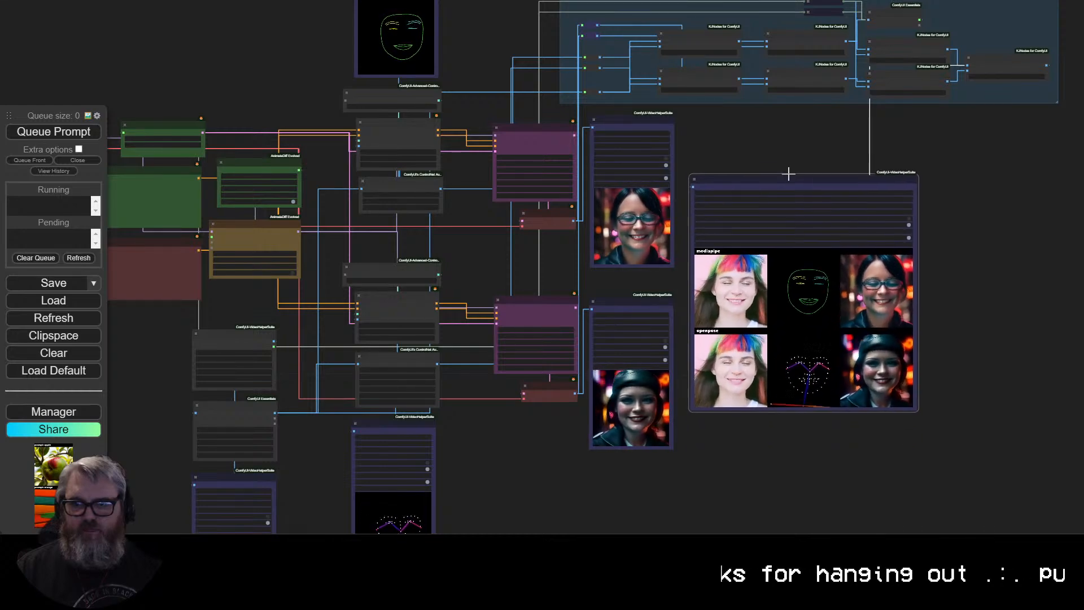
Review the rearranged workflow, from the ControlNet and KSampler nodes to the labelled grid preview.
scroll(698, 295, down, 4)
drag(754, 457, 672, 387)
scroll(672, 387, up, 5)
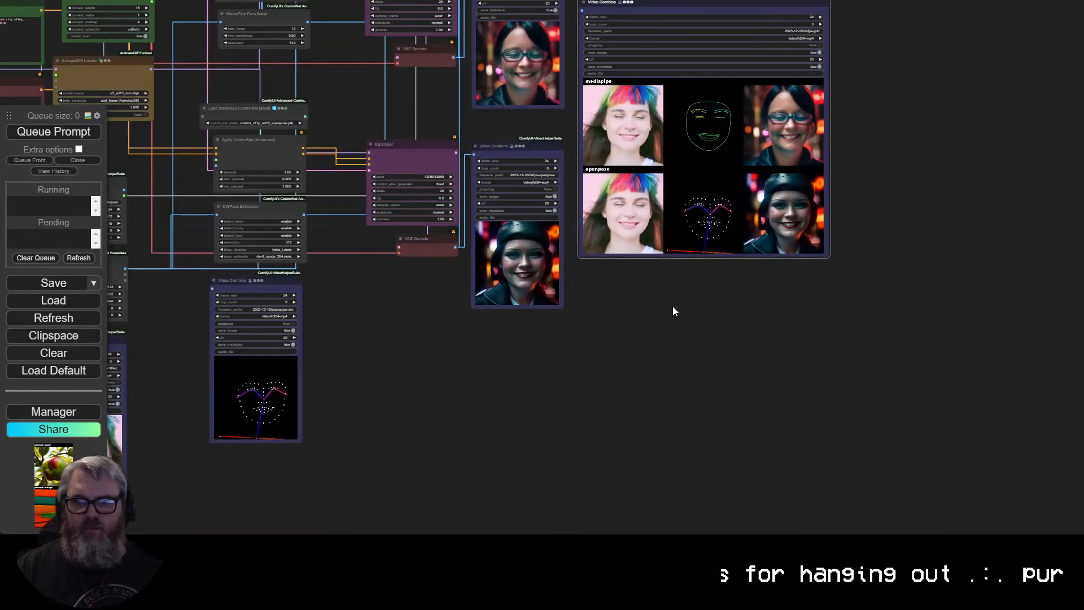
drag(623, 353, 721, 436)
scroll(724, 412, down, 3)
drag(727, 391, 735, 467)
scroll(735, 467, up, 1)
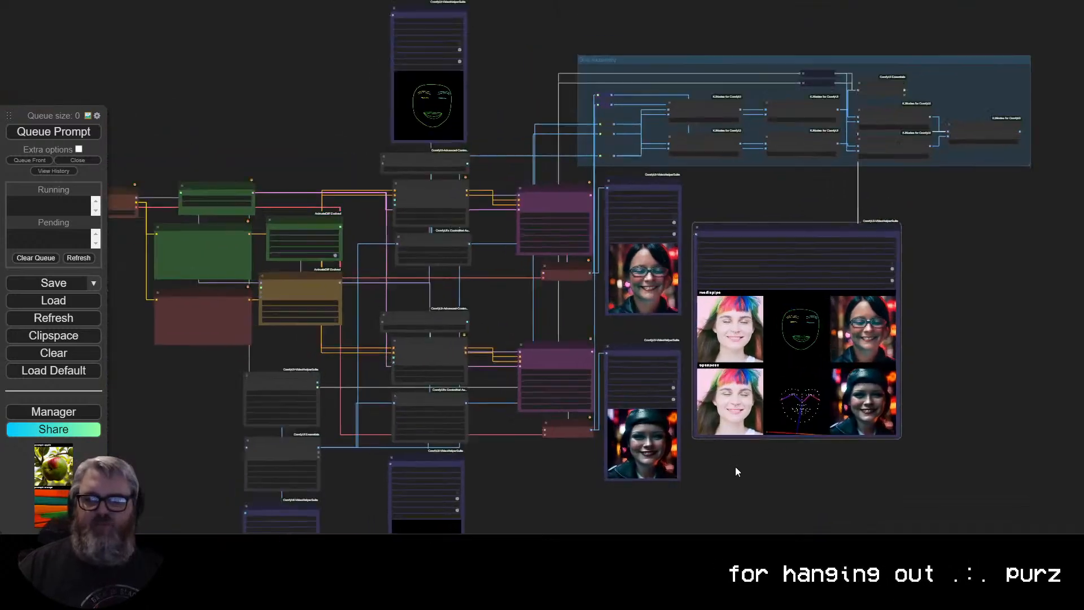
scroll(735, 471, up, 5)
drag(398, 235, 415, 296)
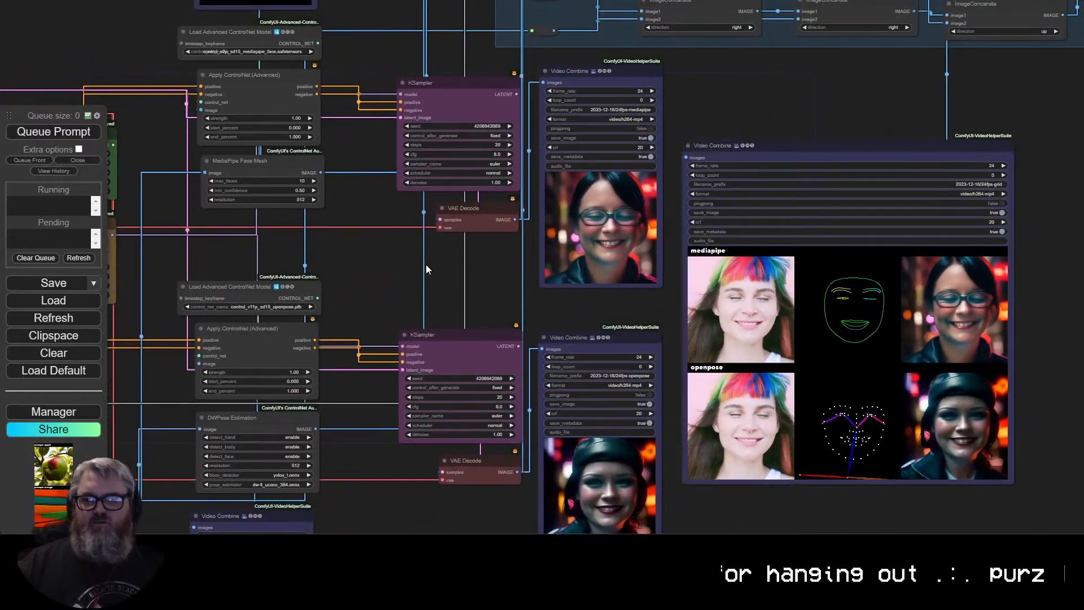
Move the AnimateDiff Loader node slightly closer beneath the Uniform Context Options node.
drag(456, 265, 319, 445)
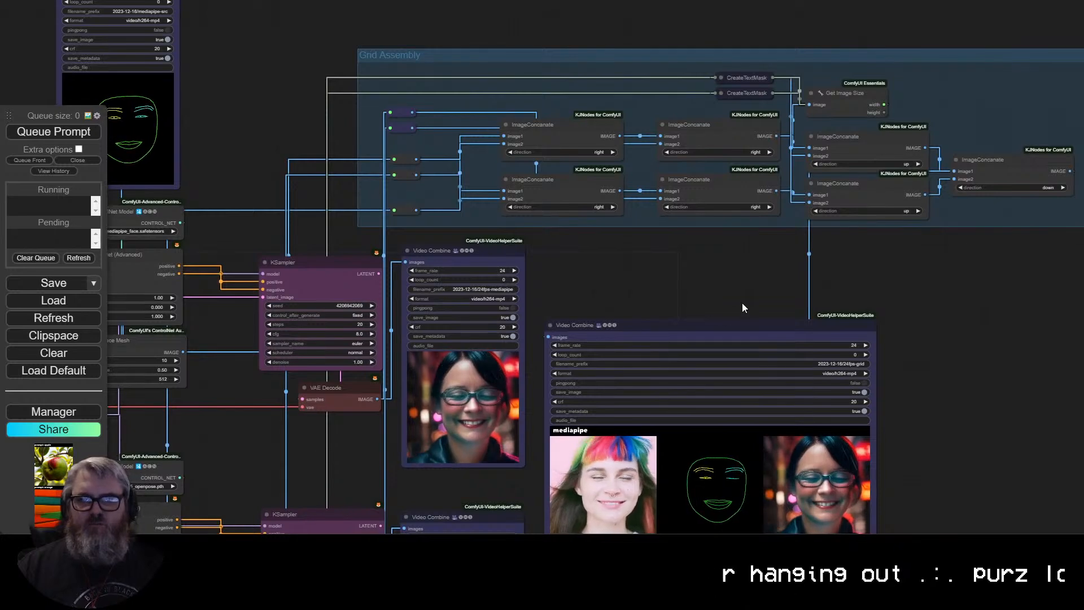
scroll(732, 273, up, 3)
drag(732, 272, 464, 418)
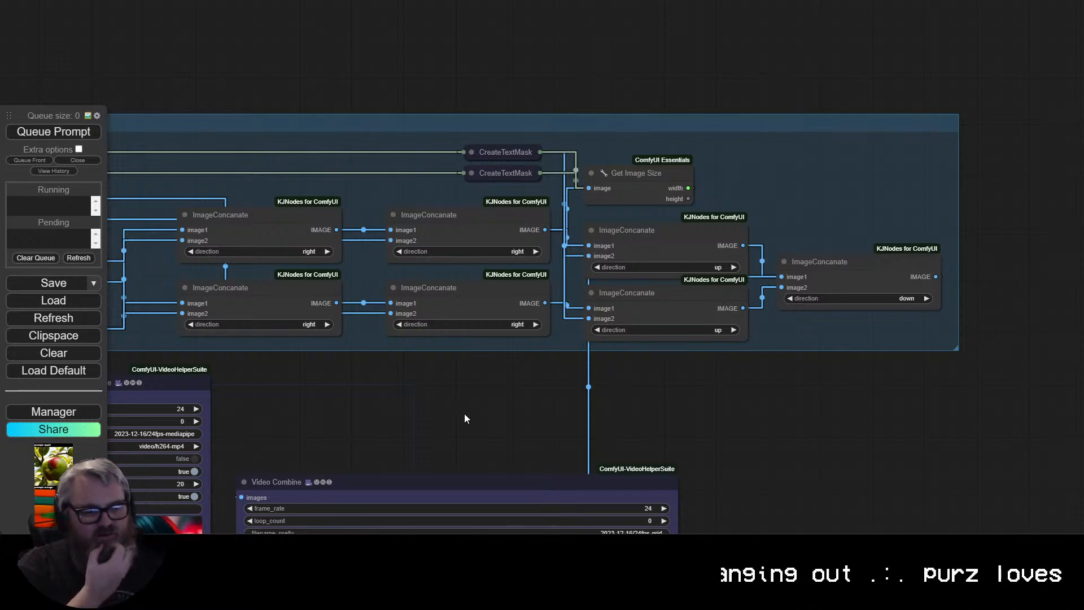
scroll(464, 414, down, 2)
scroll(377, 429, down, 1)
drag(374, 412, 697, 228)
drag(362, 394, 717, 259)
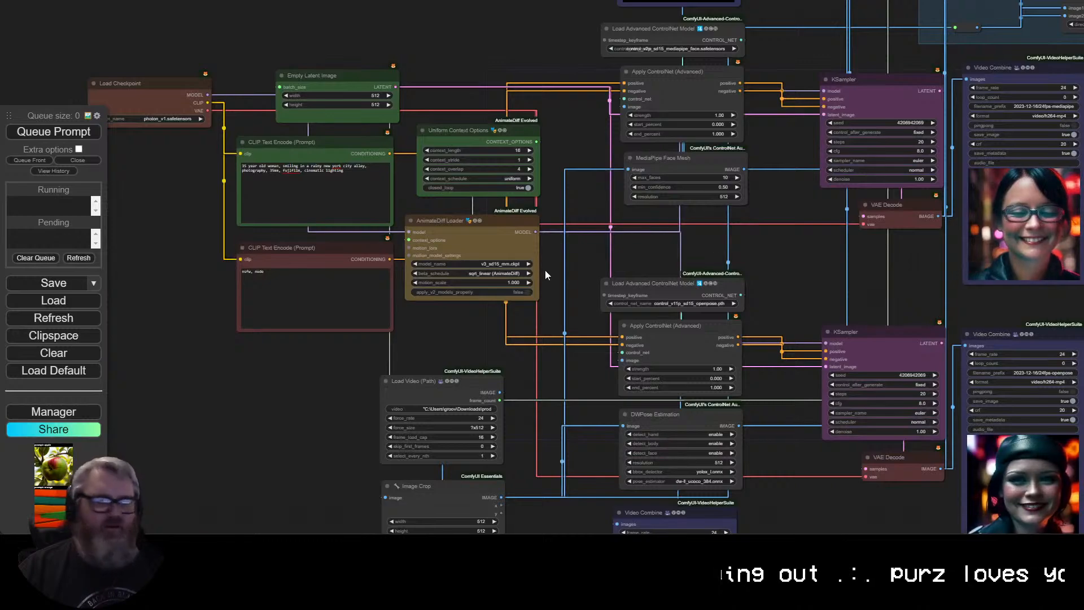
scroll(513, 321, up, 6)
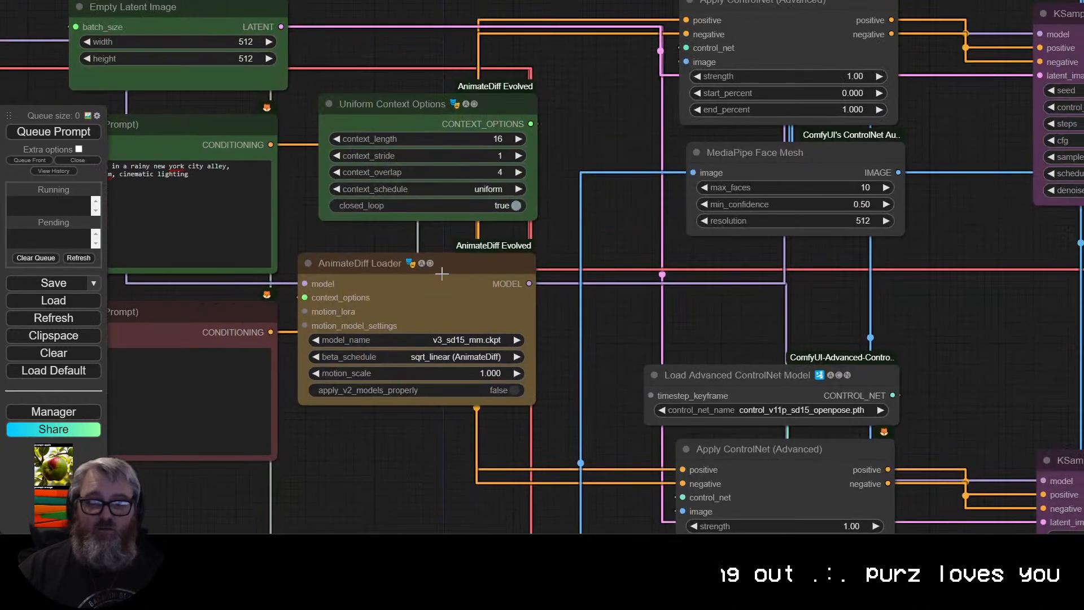
drag(442, 274, 458, 265)
scroll(593, 325, down, 2)
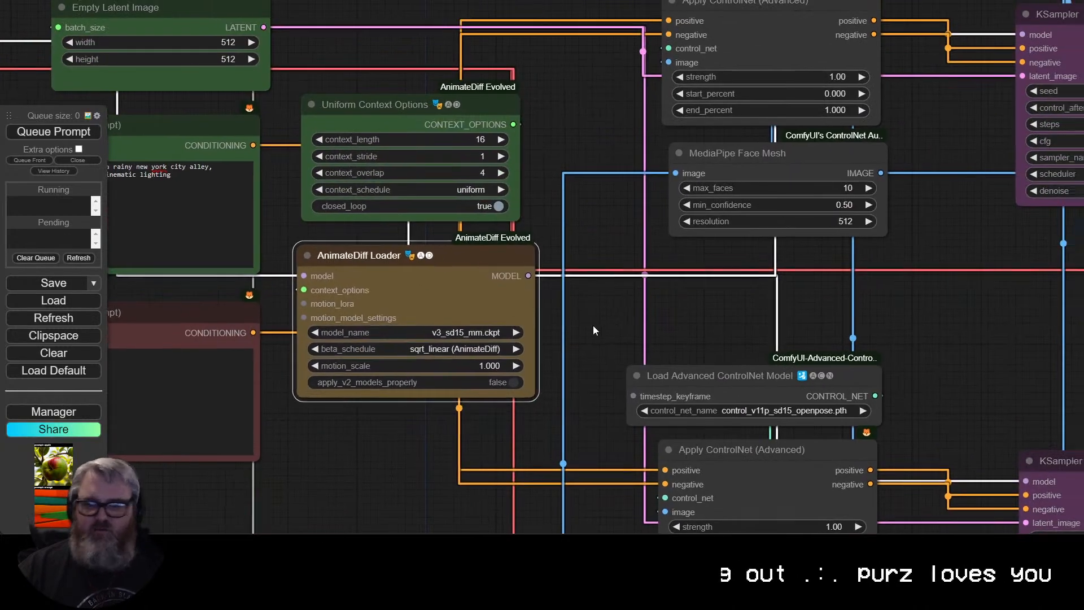
Color the mediapipe Load Advanced ControlNet Model, Apply ControlNet and MediaPipe Face Mesh nodes yellow.
drag(593, 326, 485, 330)
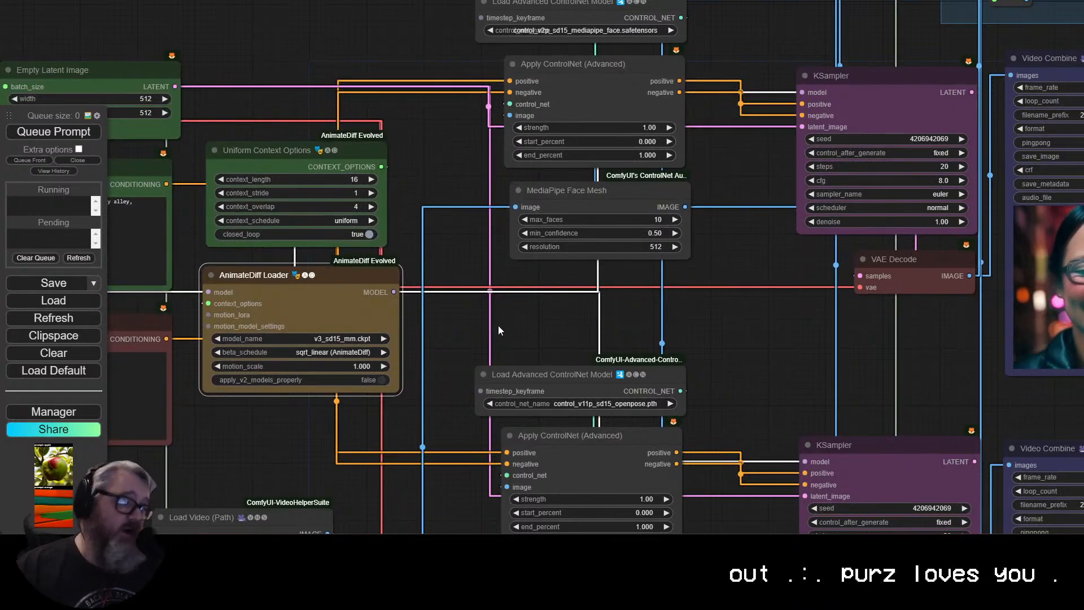
drag(653, 293, 581, 403)
drag(585, 396, 489, 96)
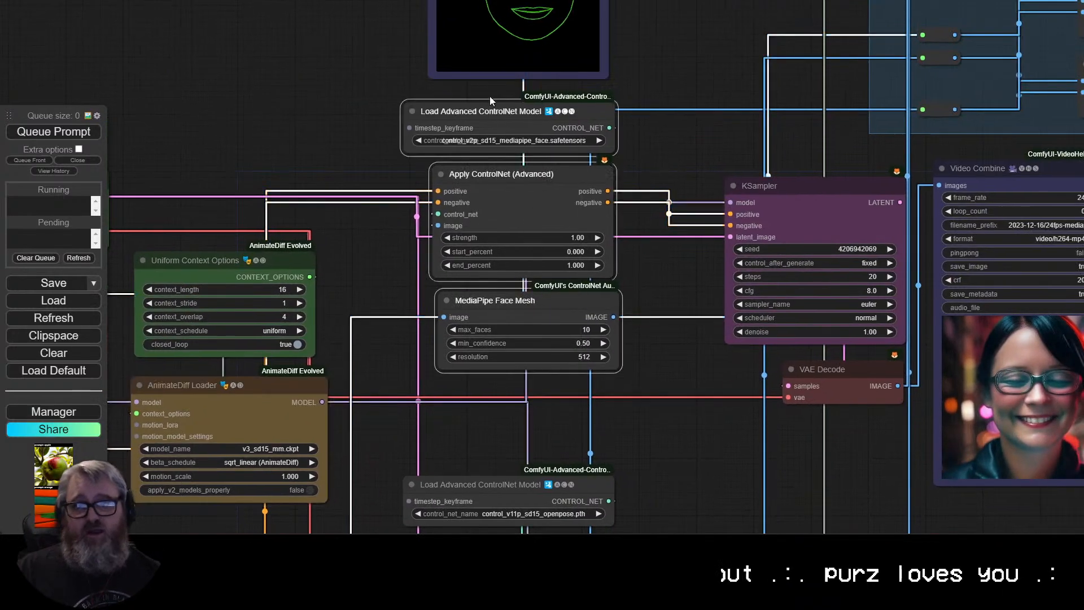
right_click(478, 112)
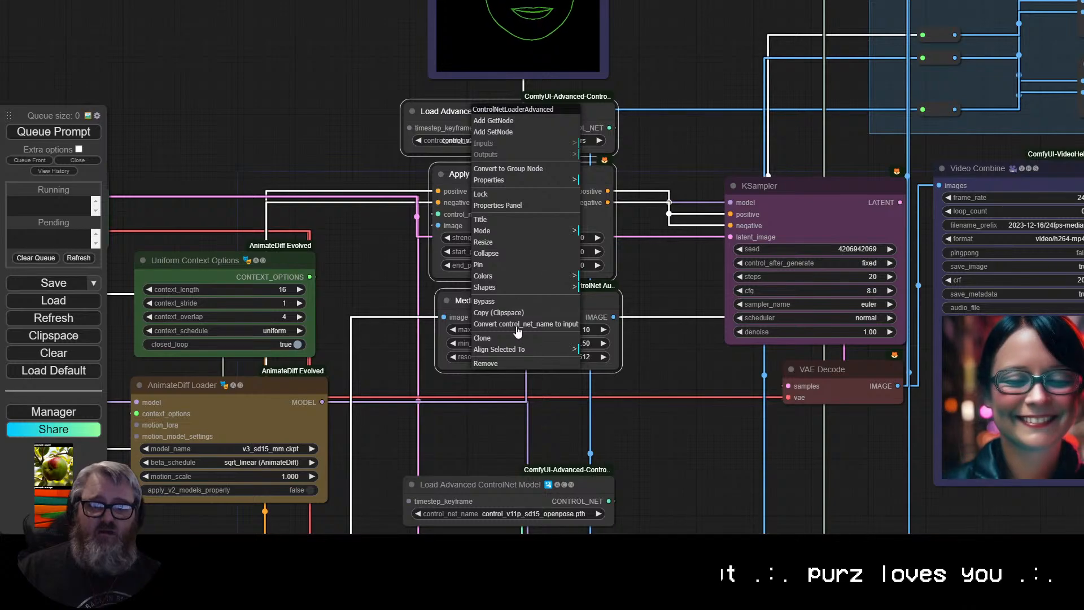
click(521, 277)
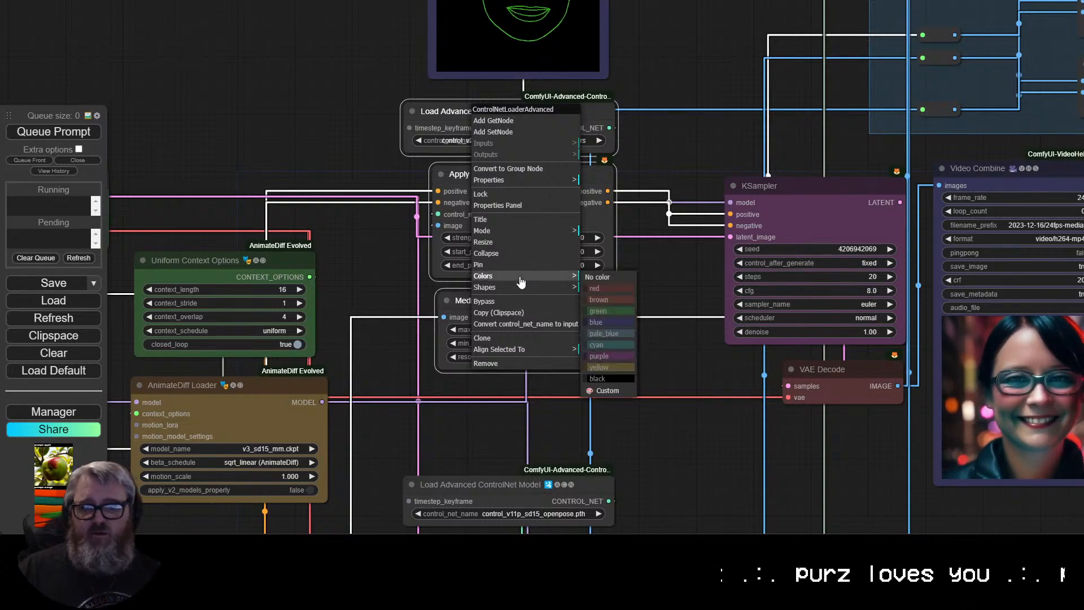
click(598, 367)
Color the openpose Load Advanced ControlNet Model, Apply ControlNet and DWPose Estimation nodes yellow.
drag(587, 437, 463, 426)
right_click(493, 395)
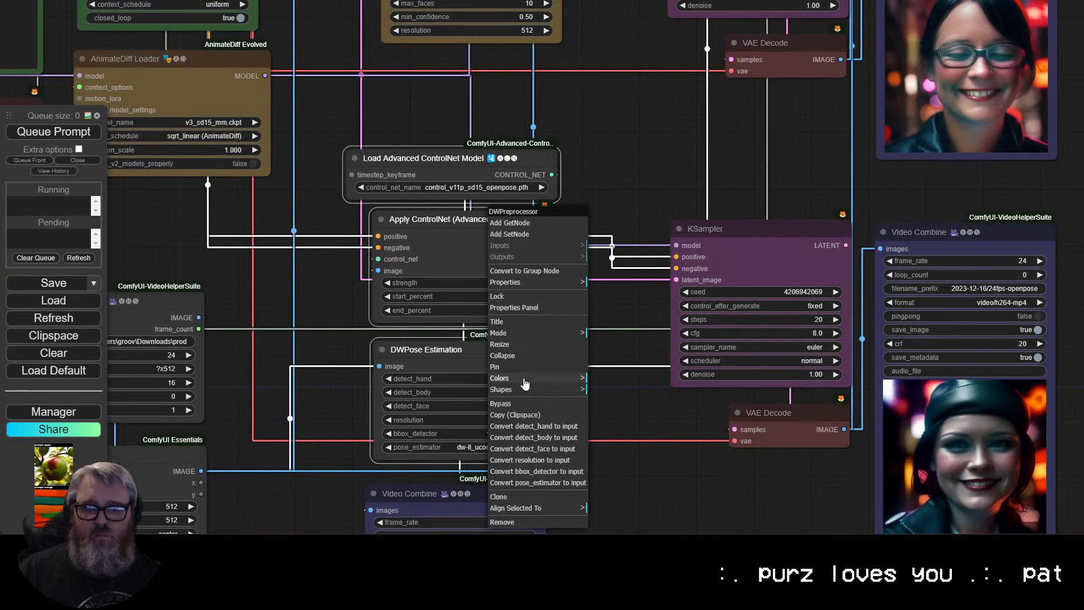
click(525, 384)
click(601, 469)
Color the Load Video (Path) and Image Crop nodes blue.
drag(643, 484, 668, 117)
drag(377, 230, 573, 427)
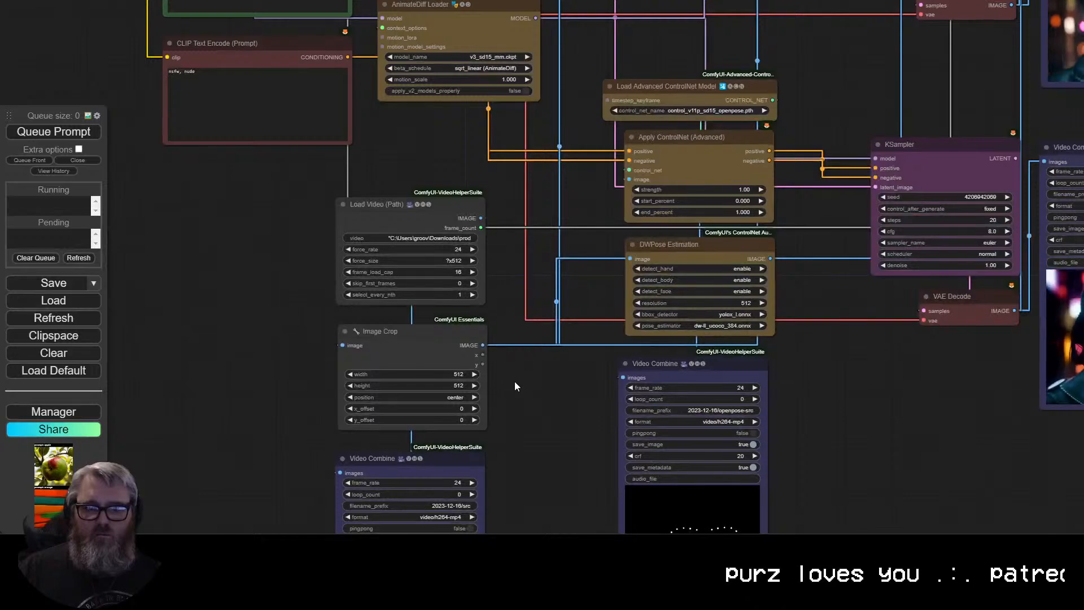
drag(515, 386, 463, 290)
right_click(368, 107)
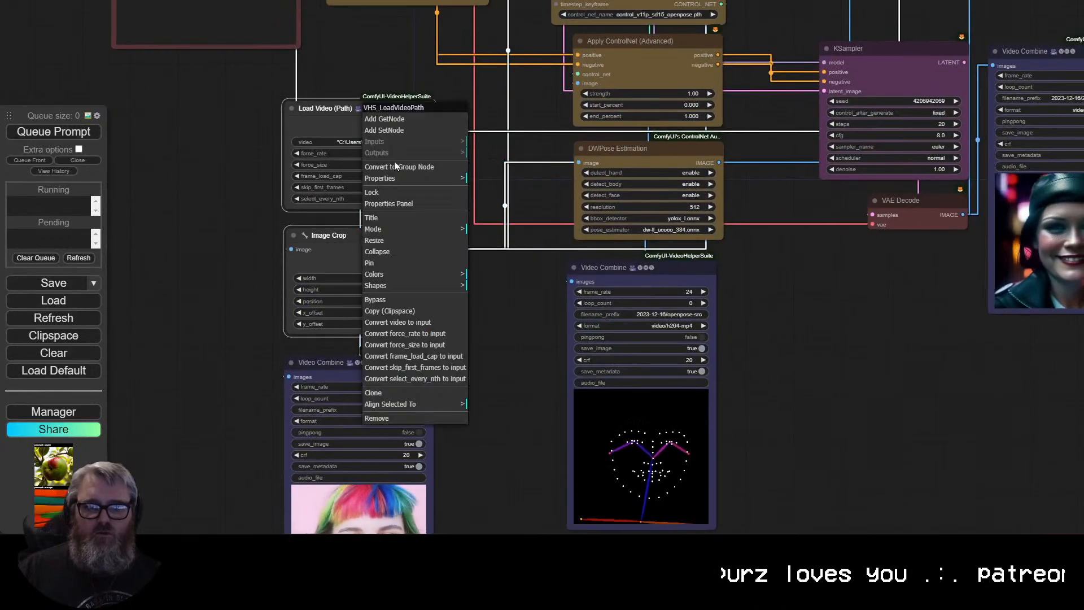
click(419, 277)
click(485, 320)
click(470, 202)
Enclose the Uniform Context Options and AnimateDiff Loader nodes in a group and shift it slightly upward.
scroll(469, 202, down, 3)
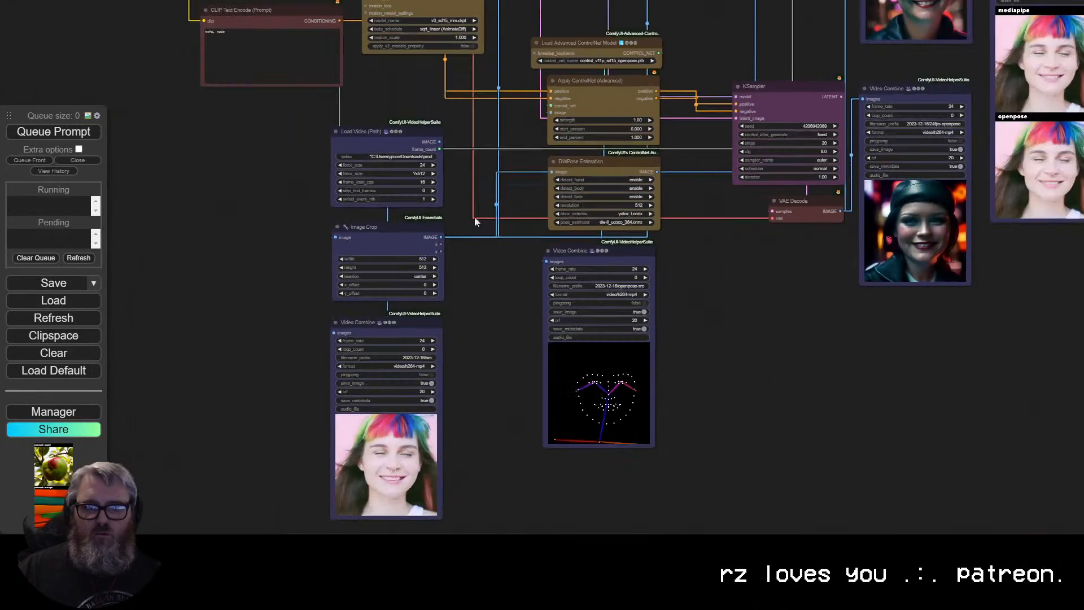
drag(474, 220, 533, 408)
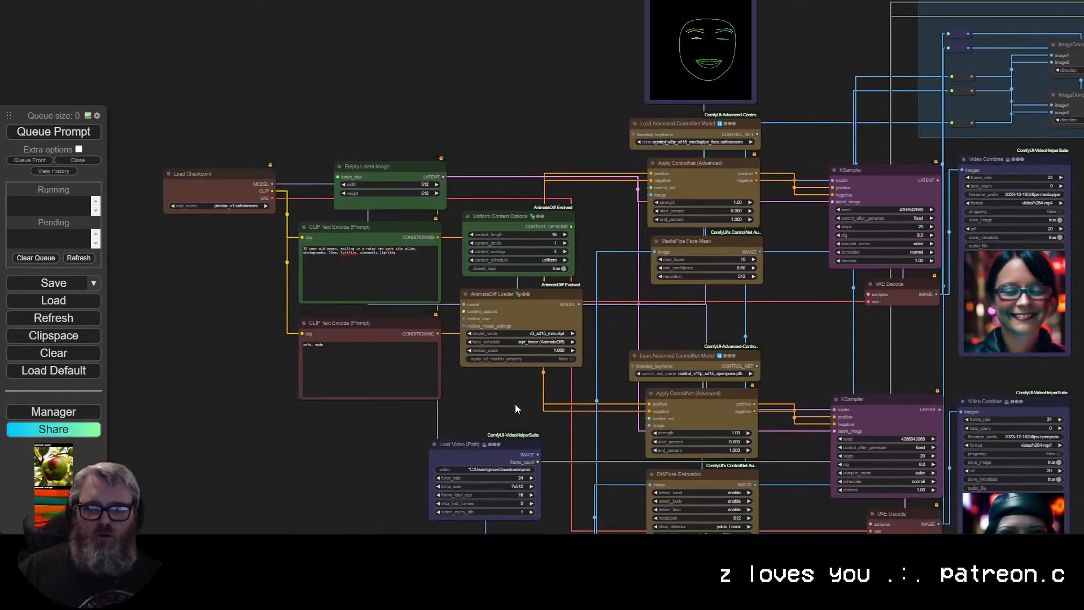
right_click(517, 120)
click(535, 169)
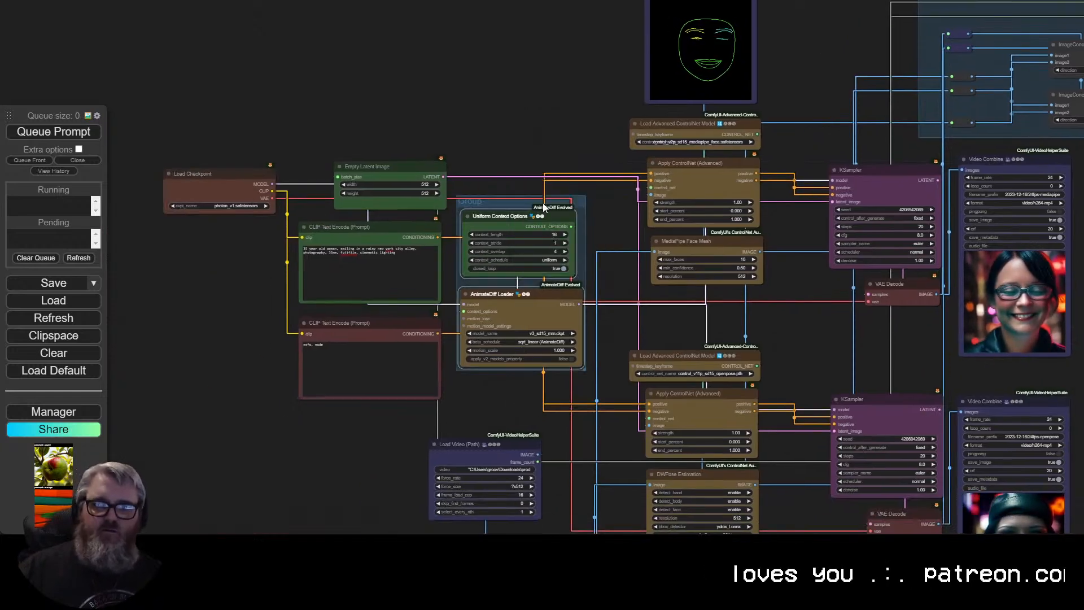
drag(523, 204, 539, 193)
click(569, 137)
scroll(569, 136, down, 1)
drag(569, 136, 431, 189)
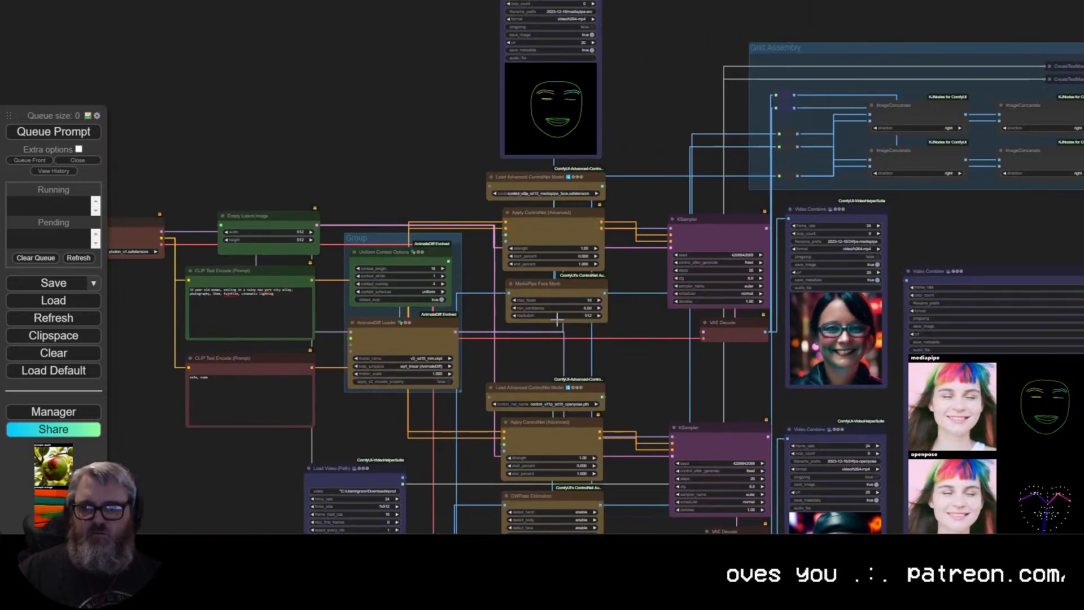
ctrl+drag(478, 346, 611, 73)
drag(630, 115, 591, 292)
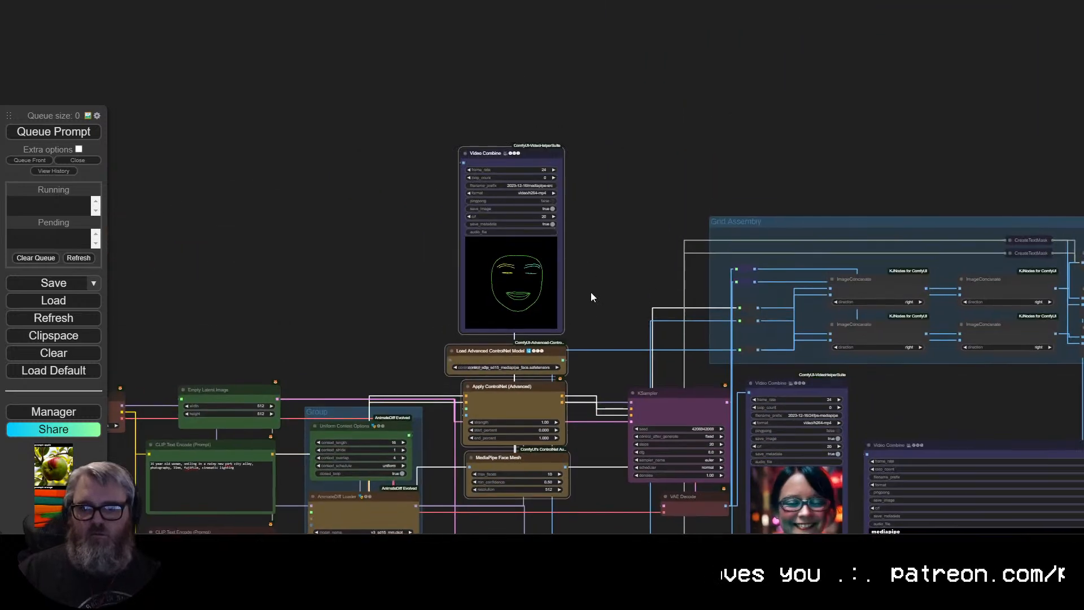
right_click(541, 354)
click(632, 189)
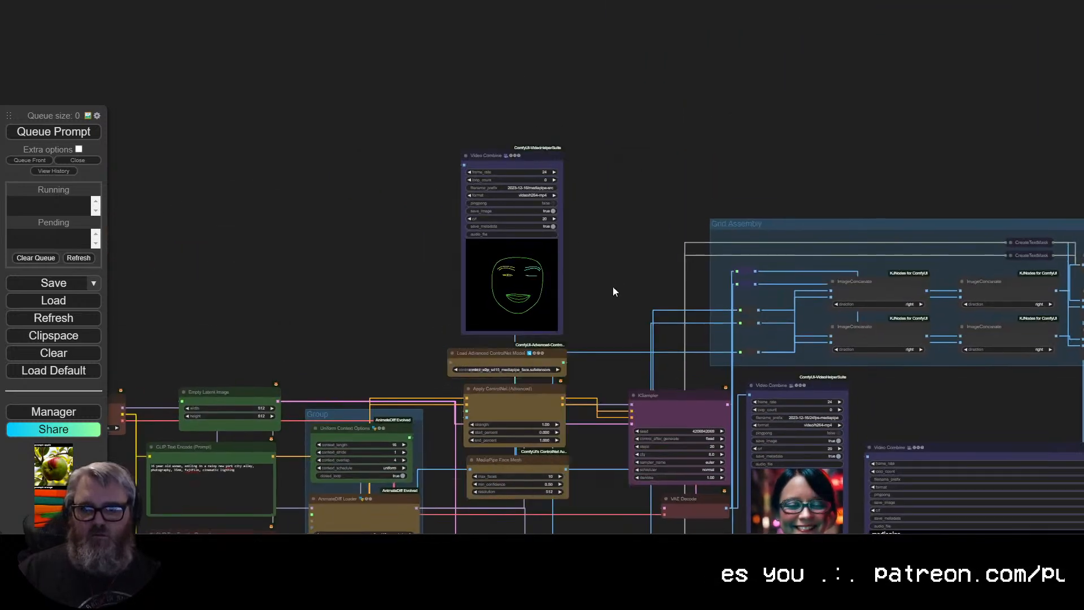
Raise the mediapipe ControlNet nodes, place their Video Combine beneath MediaPipe Face Mesh, and enclose the whole column in a group.
drag(586, 512, 493, 13)
drag(702, 41, 645, 255)
drag(479, 64, 480, 425)
drag(620, 303, 617, 173)
ctrl+drag(553, 340, 598, 1)
right_click(595, 114)
click(638, 160)
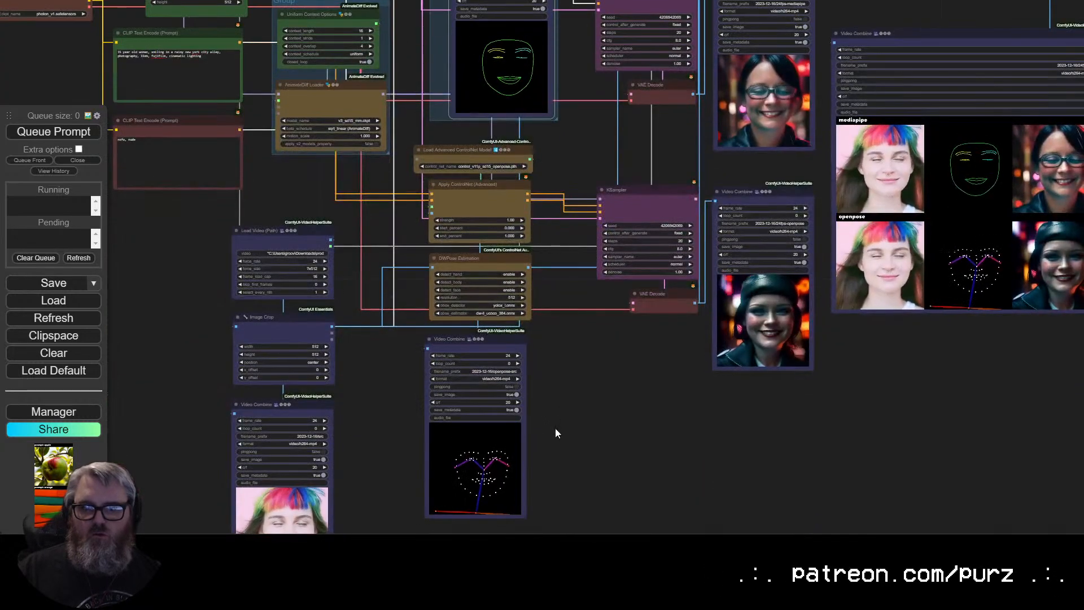
Enclose the openpose ControlNet nodes, DWPose Estimation and their Video Combine in a group.
ctrl+drag(556, 452, 493, 140)
right_click(584, 393)
click(615, 420)
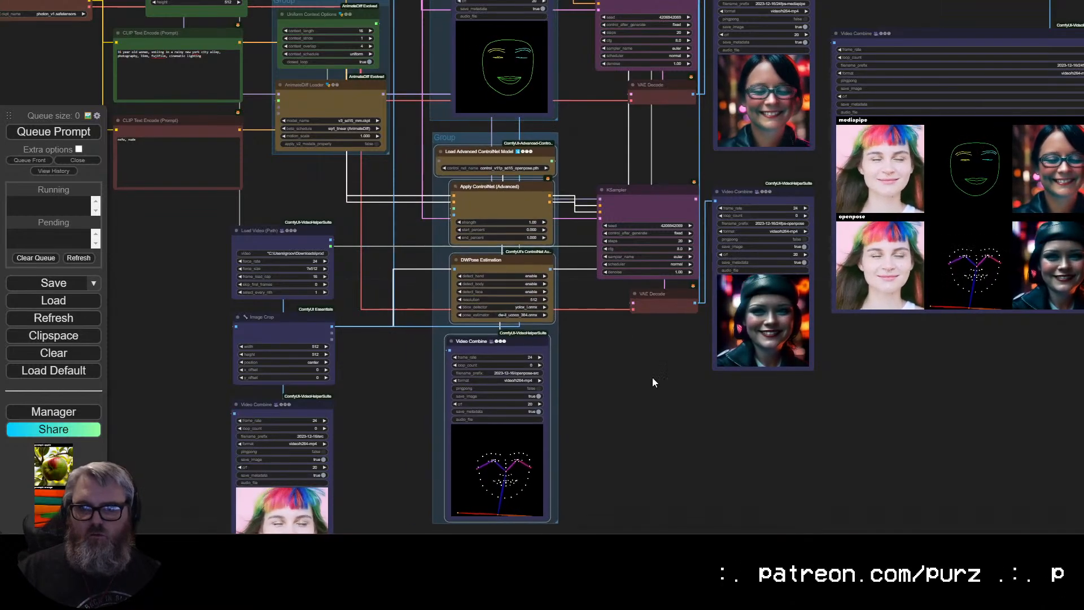
Enclose the openpose KSampler and VAE Decode nodes in a group.
ctrl+drag(652, 381, 653, 201)
right_click(656, 370)
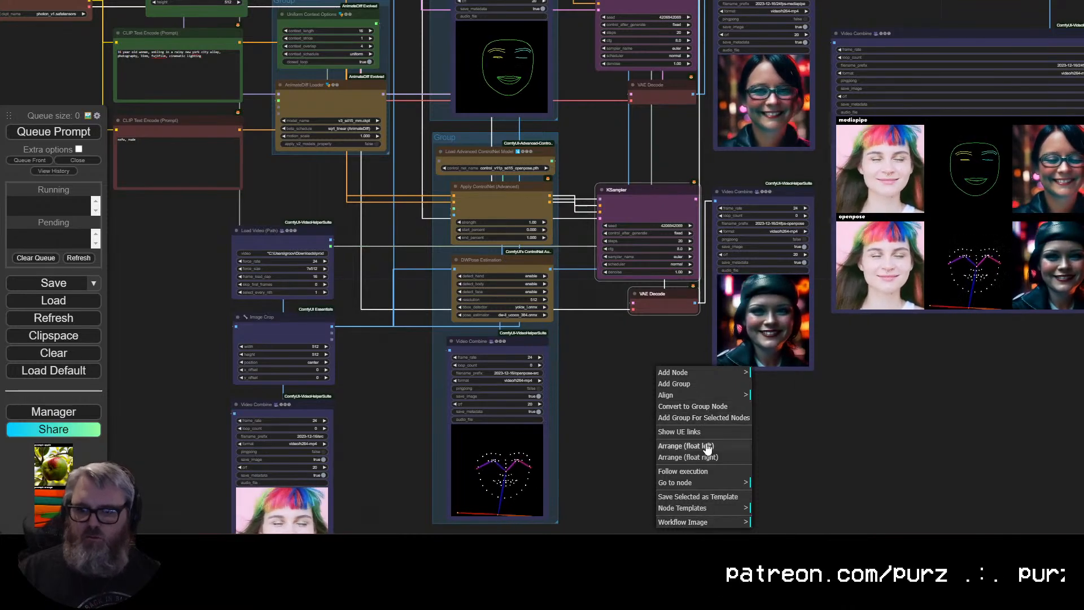
click(696, 419)
Group the mediapipe KSampler and VAE Decode nodes, and move both sampler groups closer to the ControlNet groups.
drag(627, 155, 539, 425)
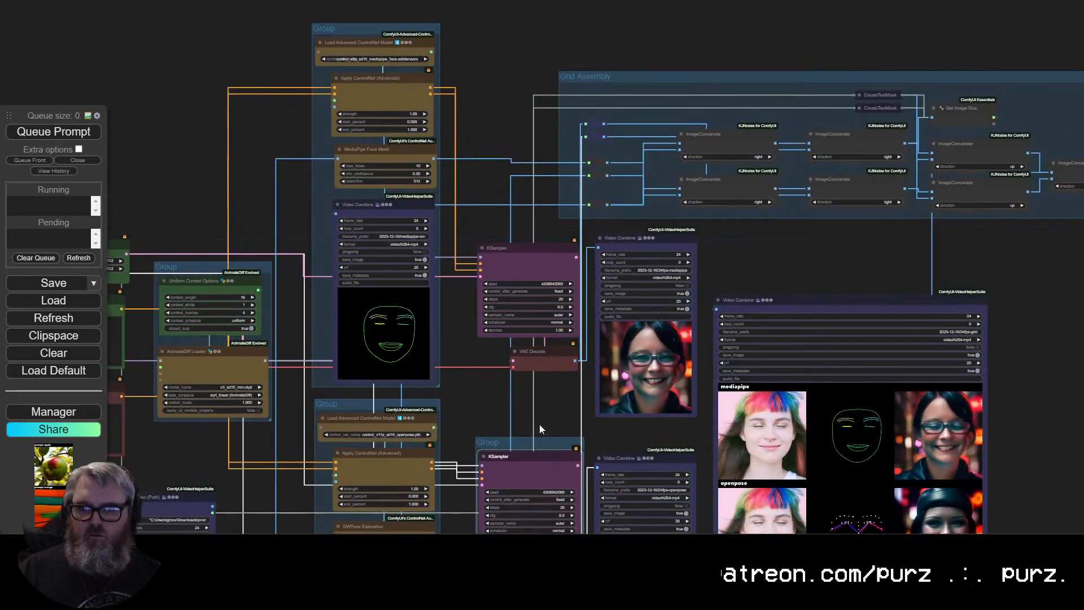
right_click(518, 370)
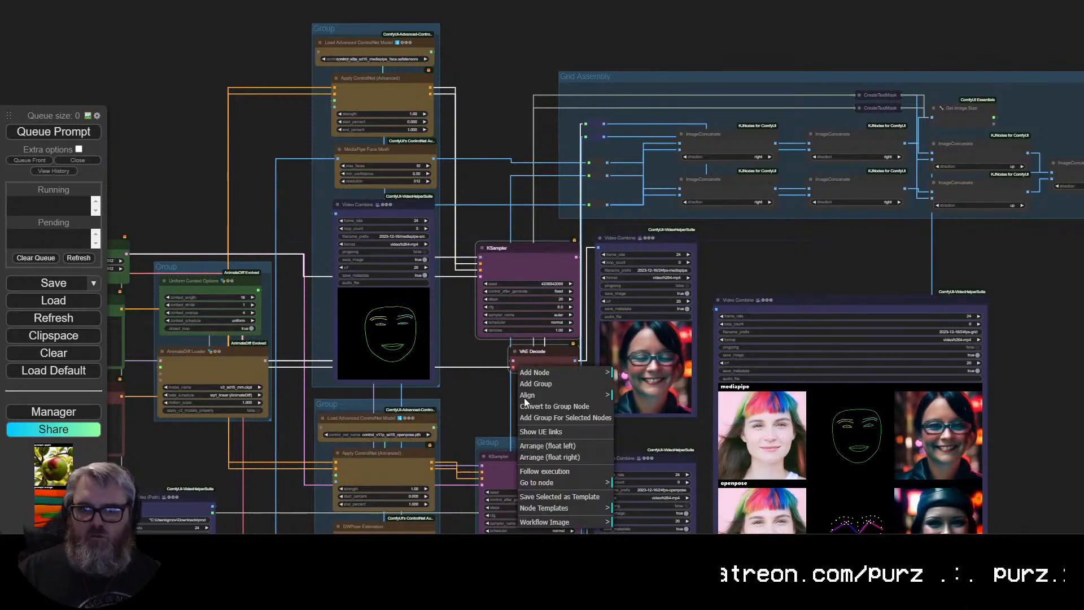
click(564, 417)
drag(521, 238, 502, 259)
drag(529, 444, 510, 429)
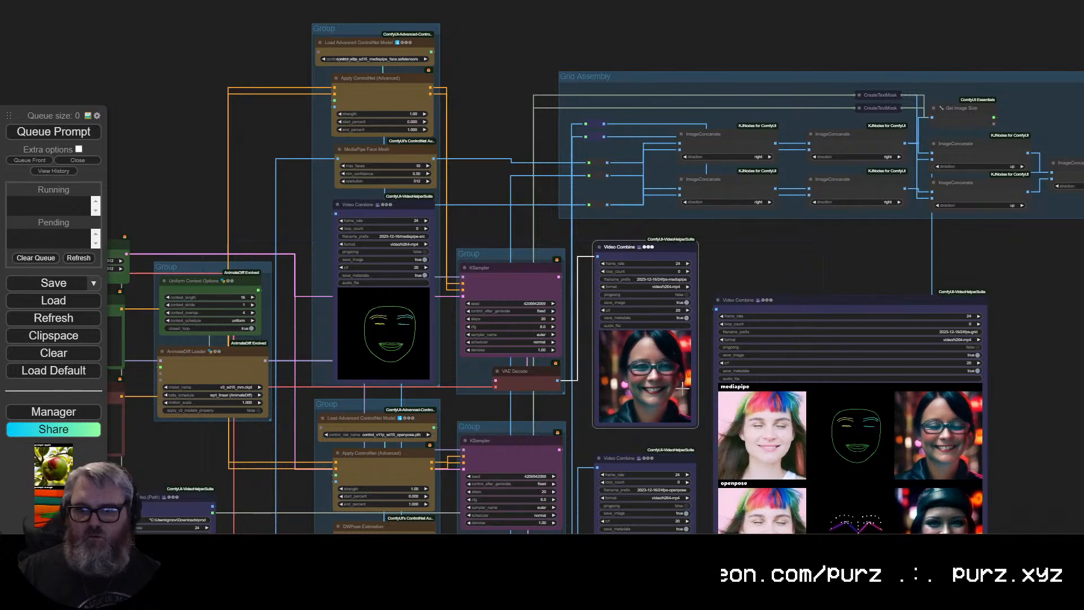
Move the negative prompt up, align the Empty Latent Image above the positive prompt, and shift Load Checkpoint further left.
scroll(625, 284, down, 2)
drag(702, 188, 950, 196)
scroll(444, 324, up, 4)
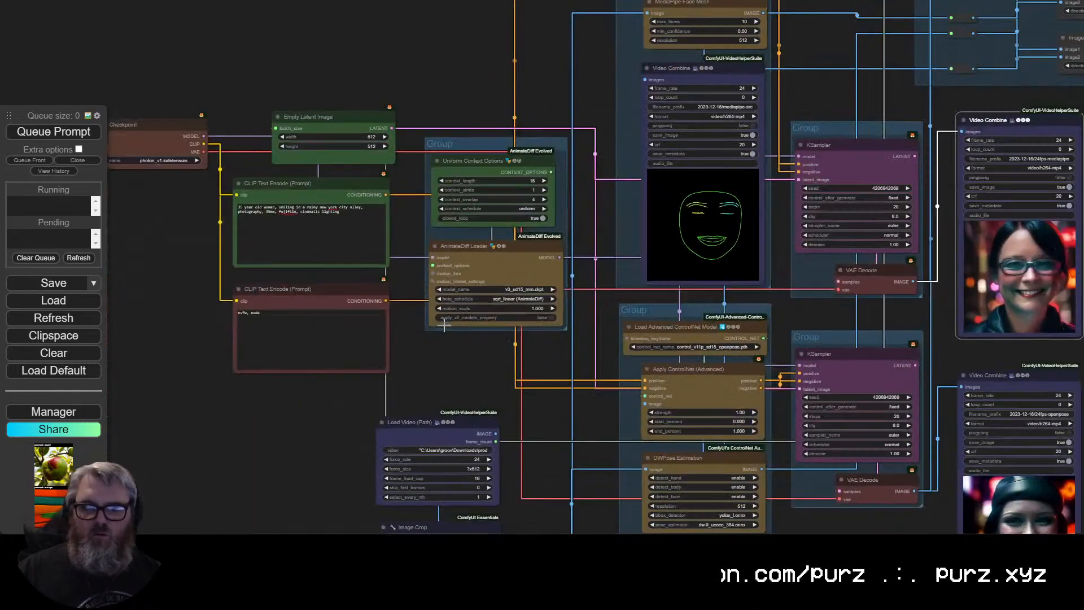
drag(319, 293, 319, 285)
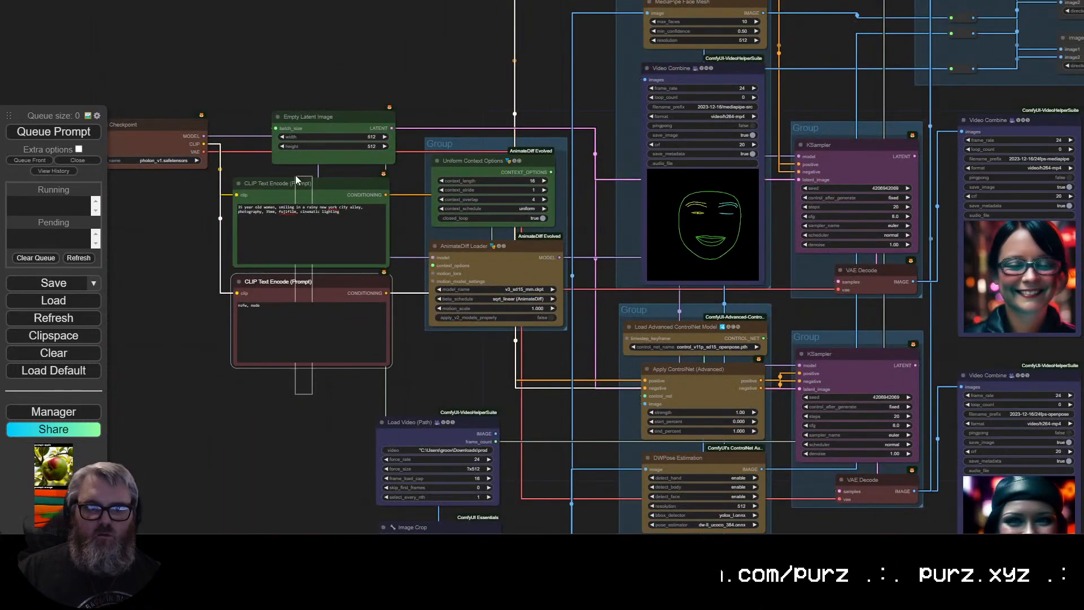
drag(337, 115, 329, 112)
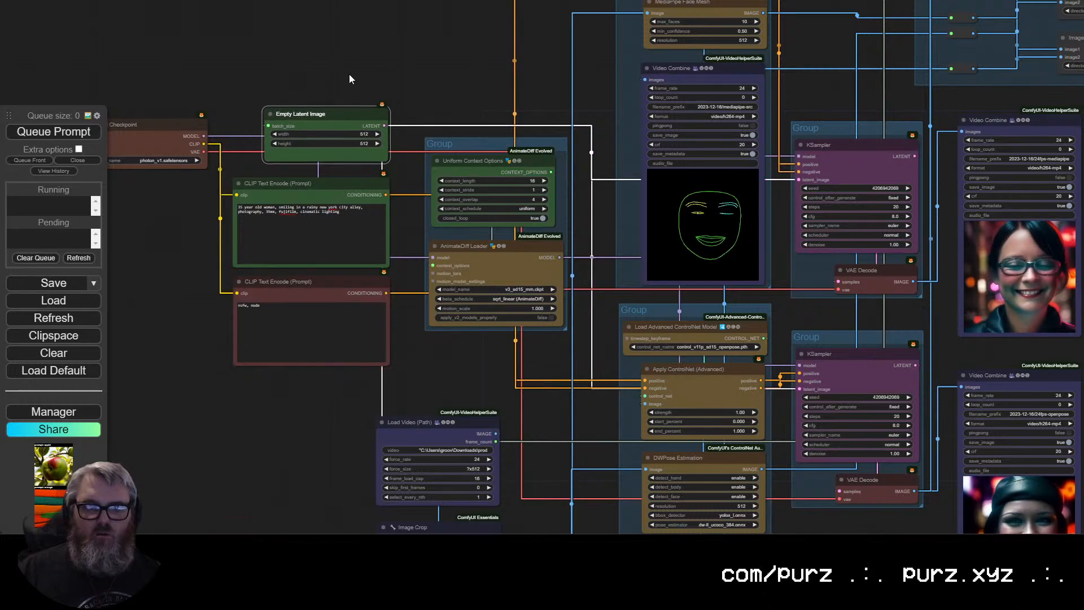
drag(350, 77, 348, 81)
drag(143, 140, 92, 137)
Group the Empty Latent Image and both CLIP Text Encode nodes, and align Load Checkpoint with the top of that group.
drag(336, 451, 249, 104)
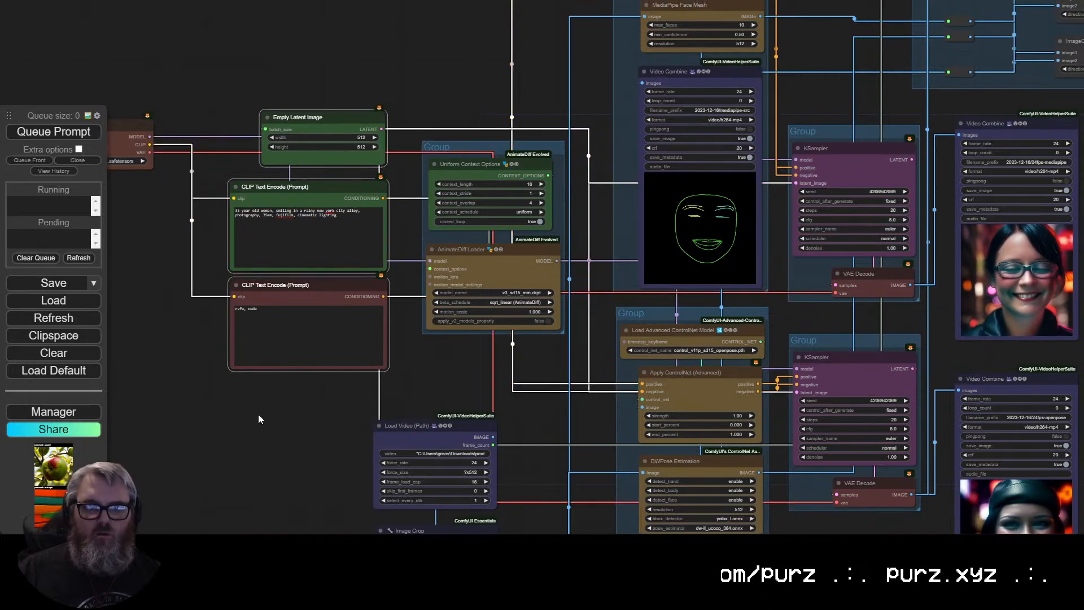
right_click(258, 415)
click(286, 419)
drag(282, 402, 548, 468)
drag(371, 228, 376, 201)
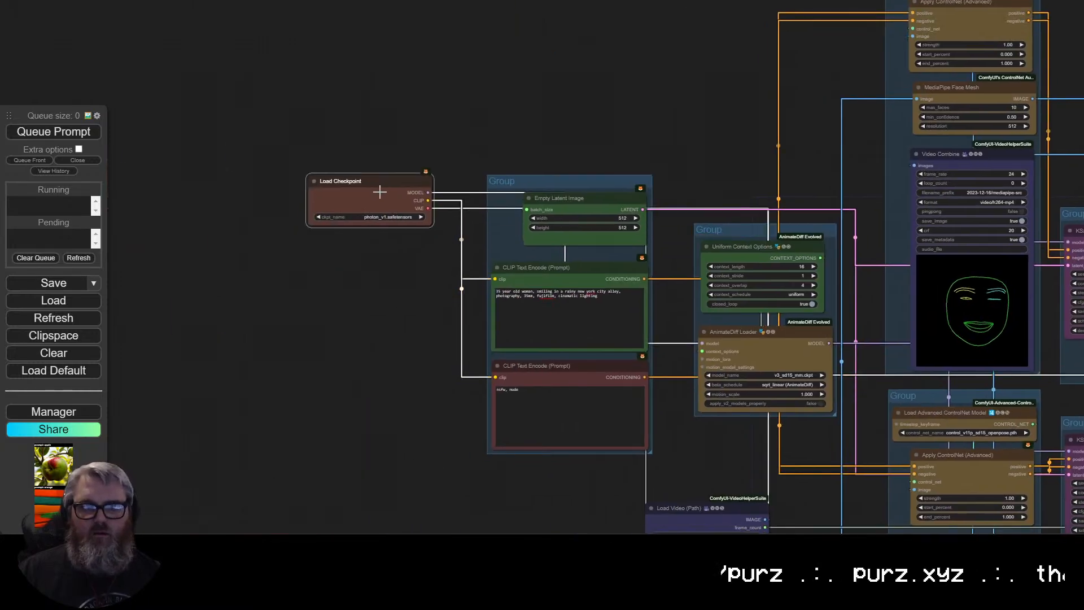
Group the Load Video, Image Crop and source Video Combine nodes, and move the group directly beneath the AnimateDiff group.
drag(366, 404, 247, 101)
drag(666, 505, 667, 504)
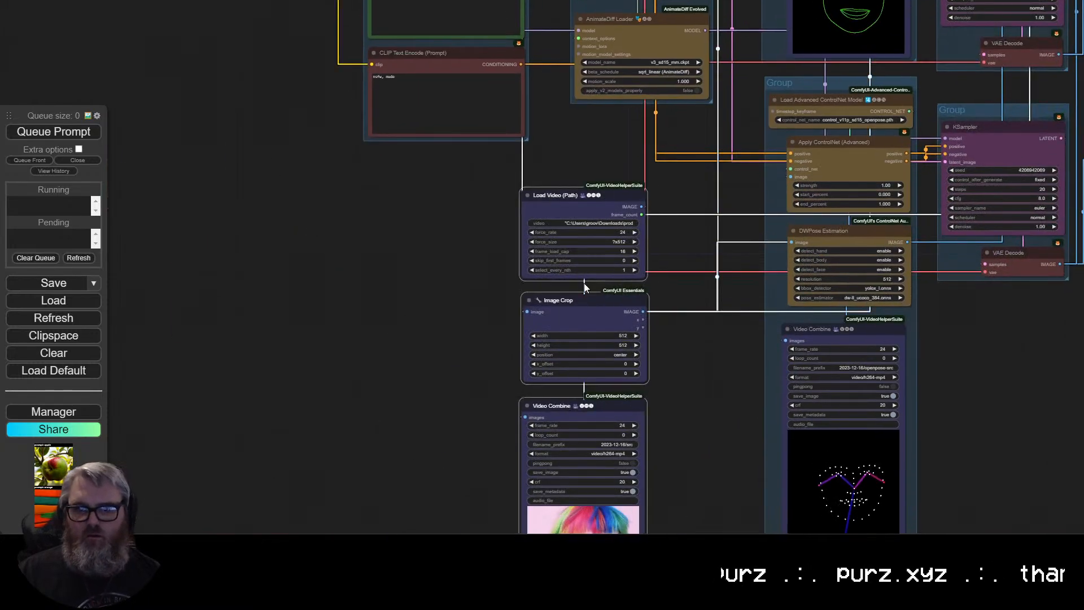
right_click(376, 375)
click(410, 424)
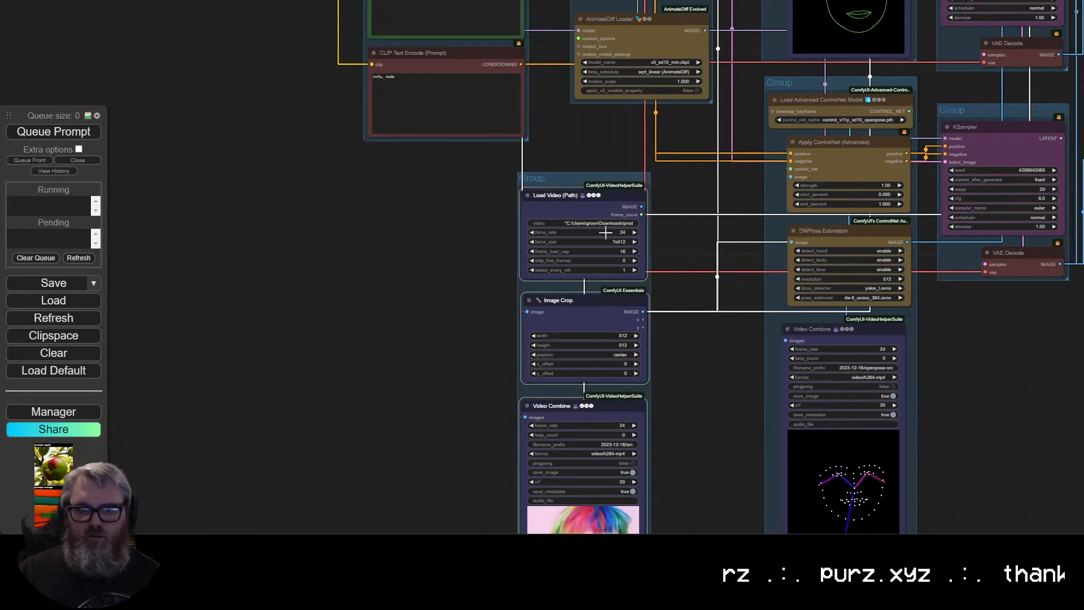
drag(599, 191, 663, 120)
Title the group around Uniform Context Options and AnimateDiff Loader as AnimateDiff.
scroll(324, 387, down, 5)
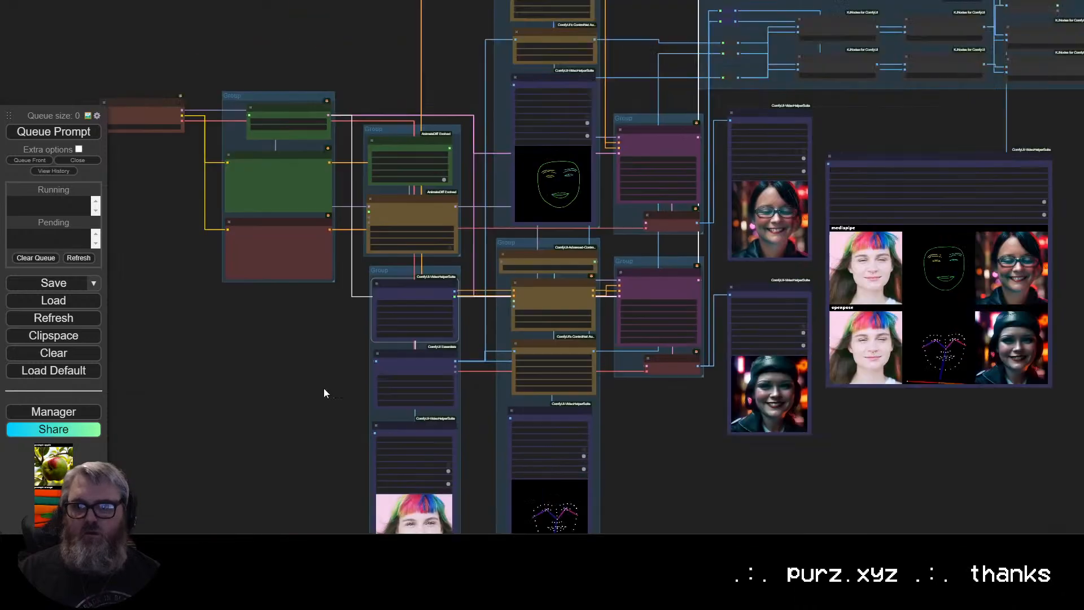
scroll(513, 488, up, 6)
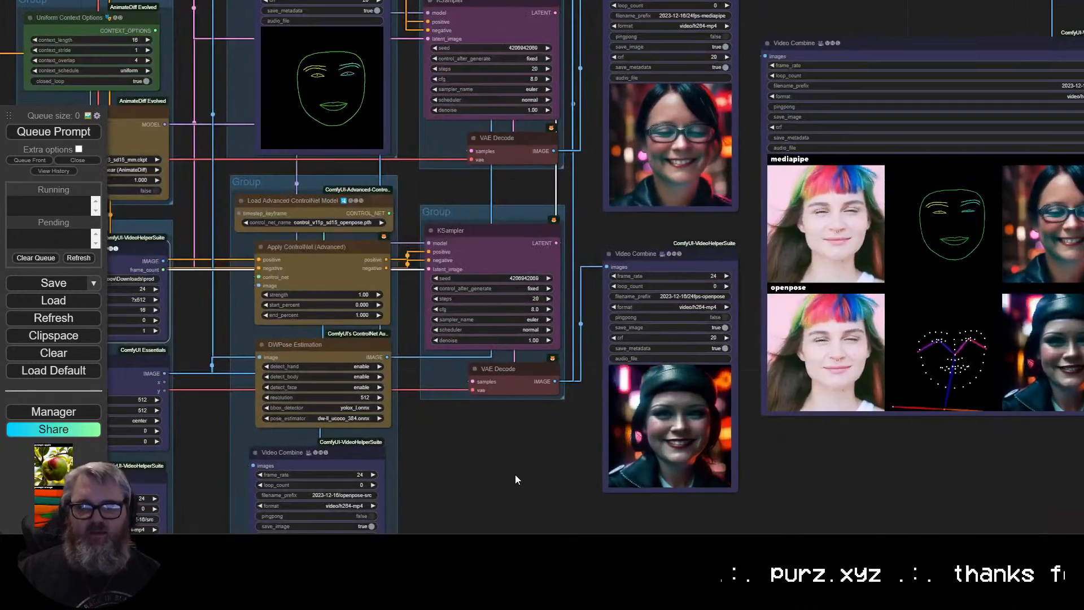
scroll(740, 352, up, 4)
drag(652, 314, 608, 543)
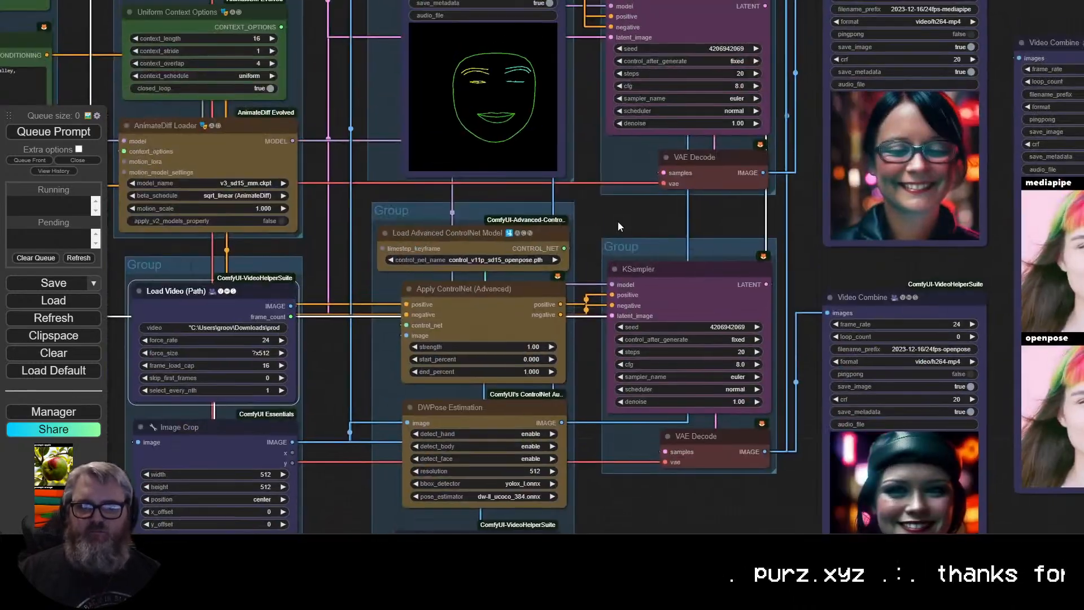
drag(619, 223, 768, 460)
drag(340, 94, 450, 1)
right_click(393, 136)
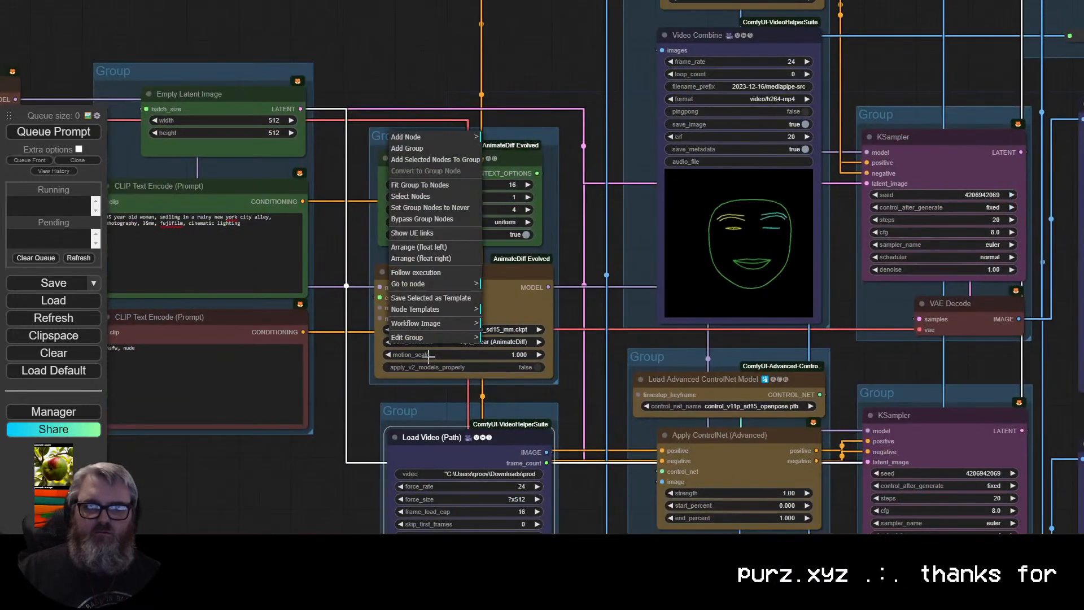
click(503, 351)
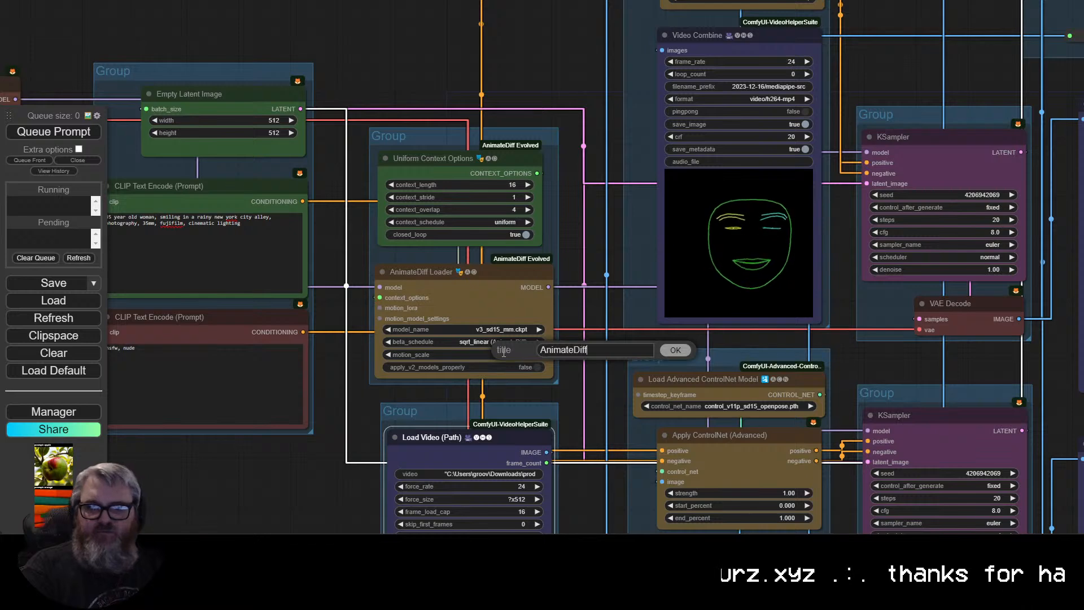
Title the group holding the Empty Latent Image and both CLIP Text Encode nodes as Prompt.
right_click(210, 71)
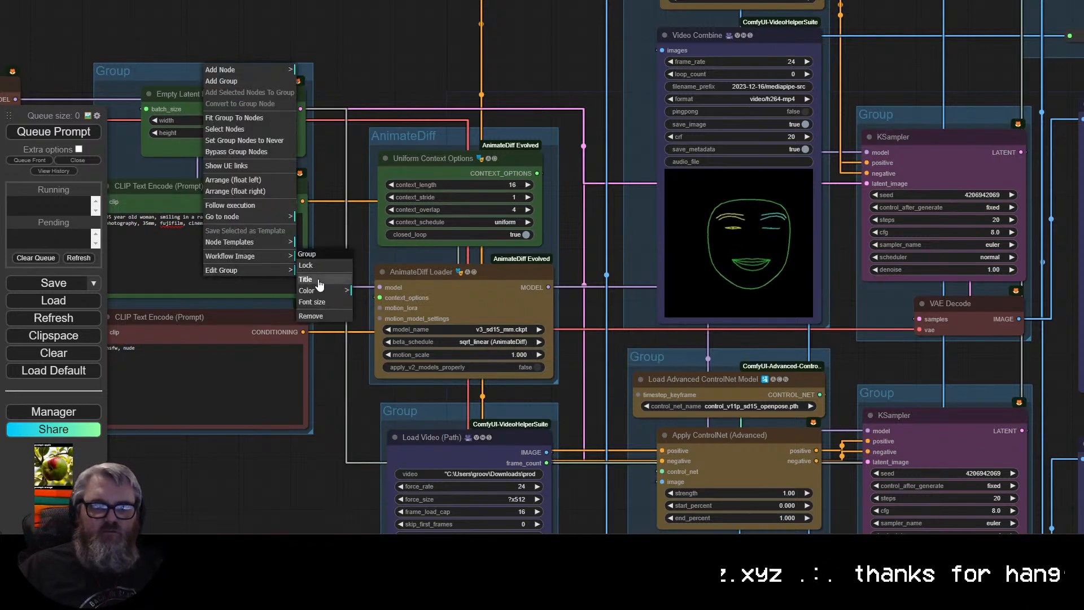
click(306, 280)
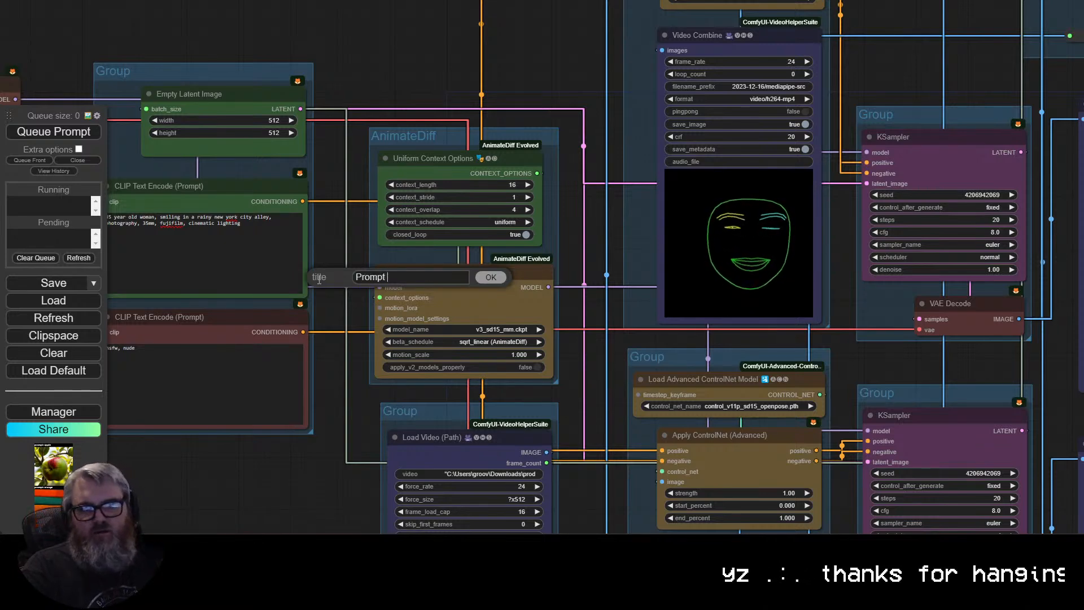
drag(349, 241, 604, 321)
drag(504, 189, 492, 200)
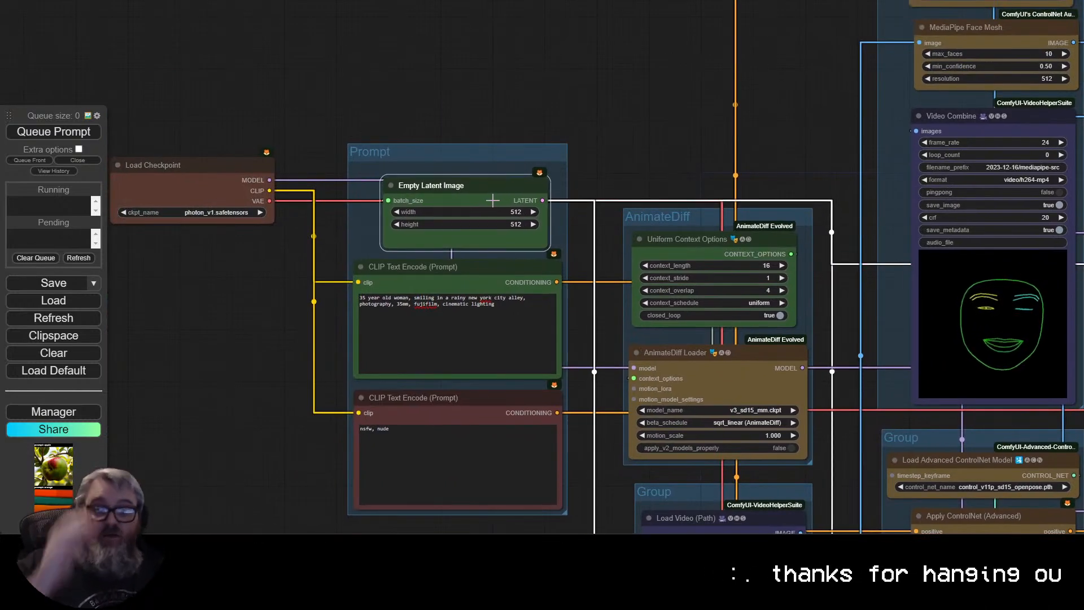
Convert the Empty Latent Image's width and height widgets to inputs.
scroll(480, 185, down, 4)
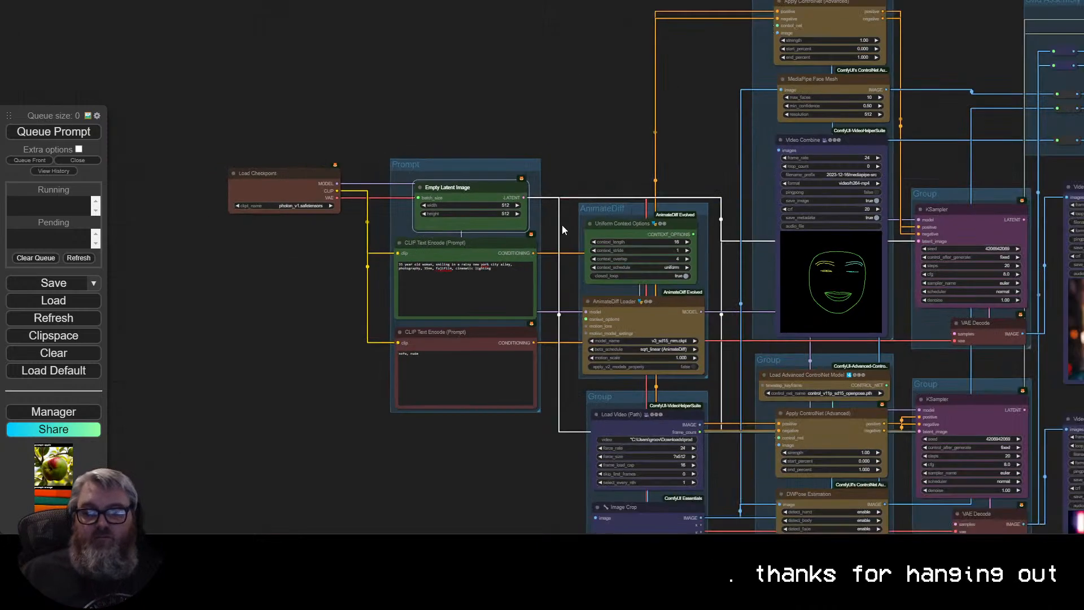
drag(584, 183, 480, 93)
scroll(485, 96, down, 1)
scroll(705, 429, up, 3)
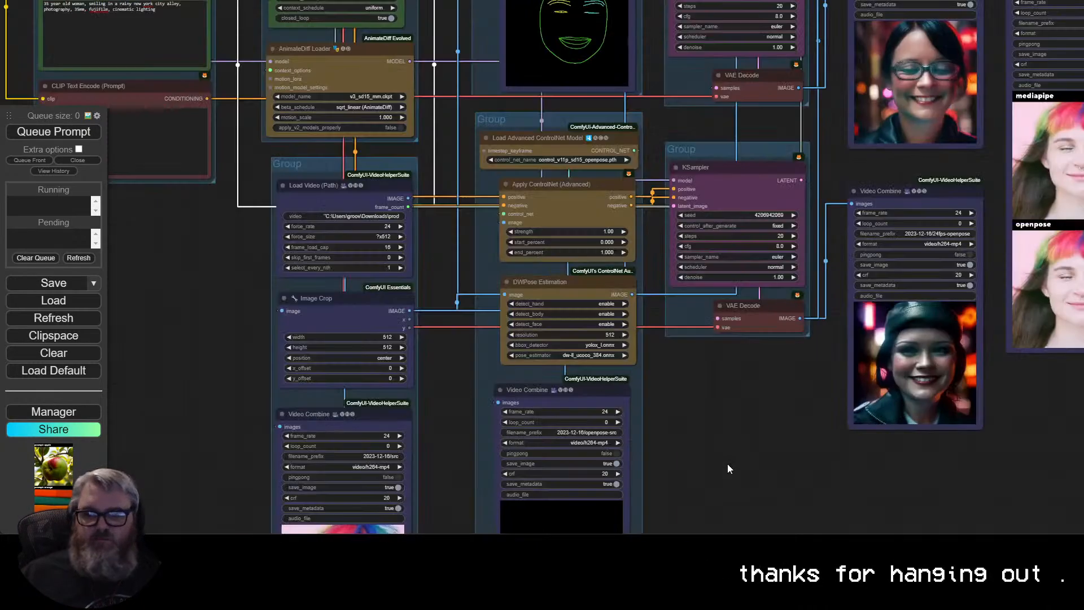
drag(727, 464, 866, 276)
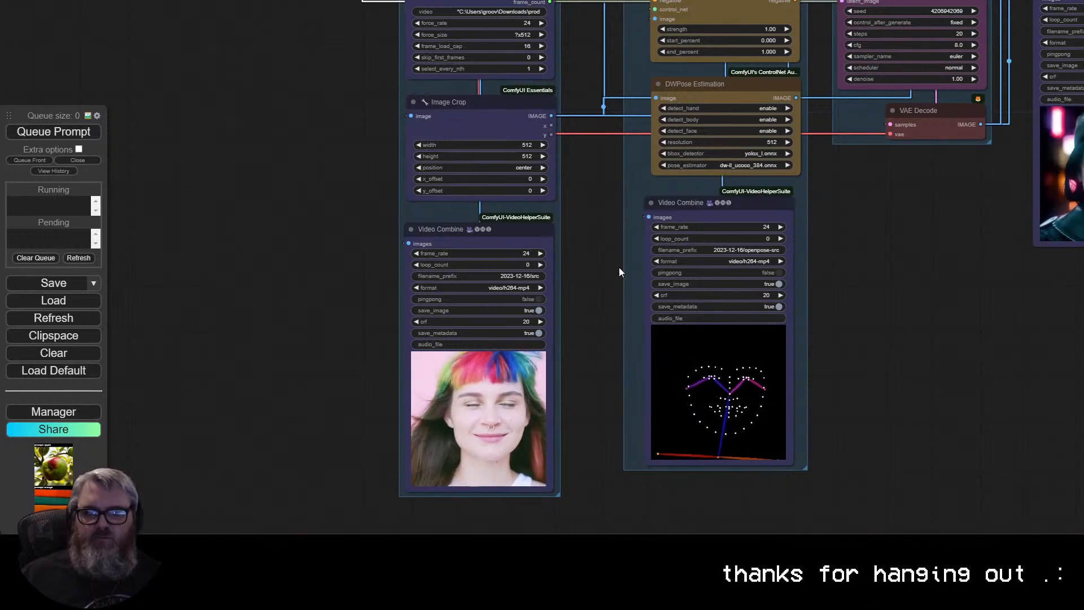
scroll(619, 267, down, 4)
drag(324, 209, 505, 354)
right_click(481, 44)
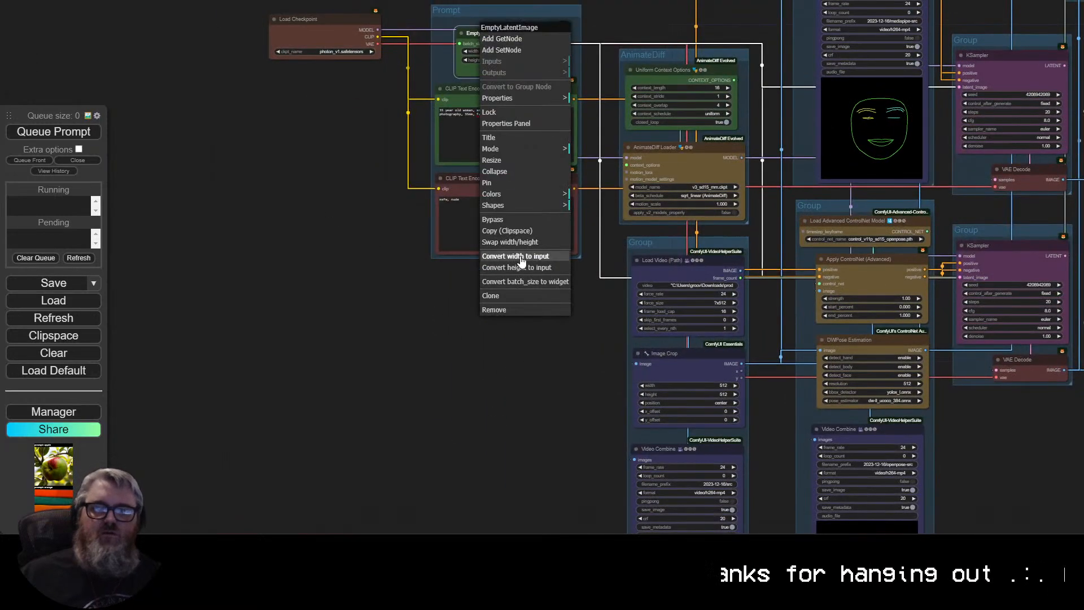
click(520, 257)
right_click(504, 50)
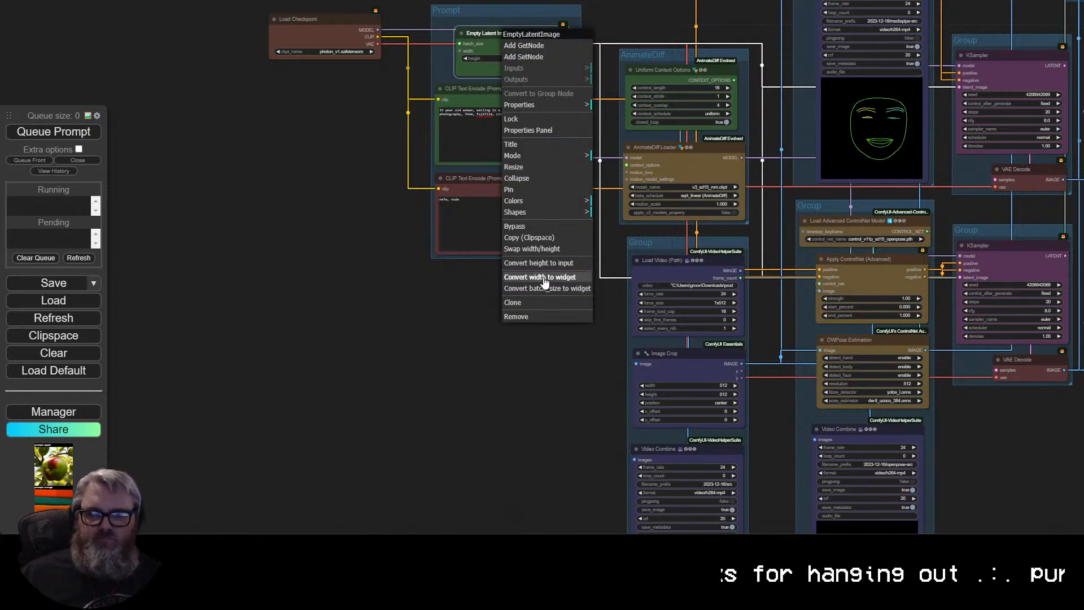
click(541, 277)
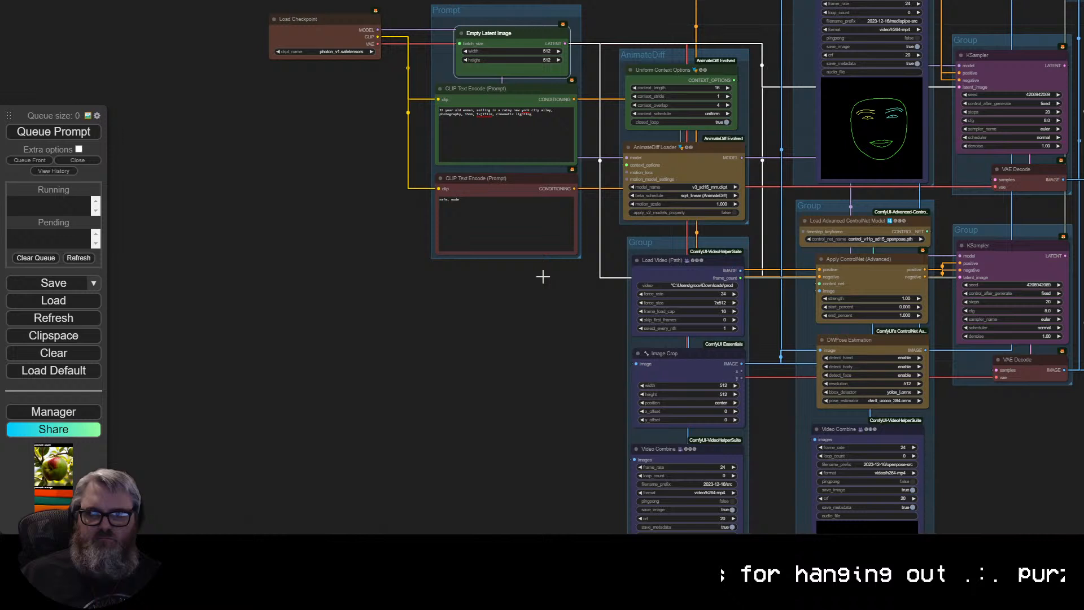
right_click(519, 43)
click(558, 260)
right_click(522, 35)
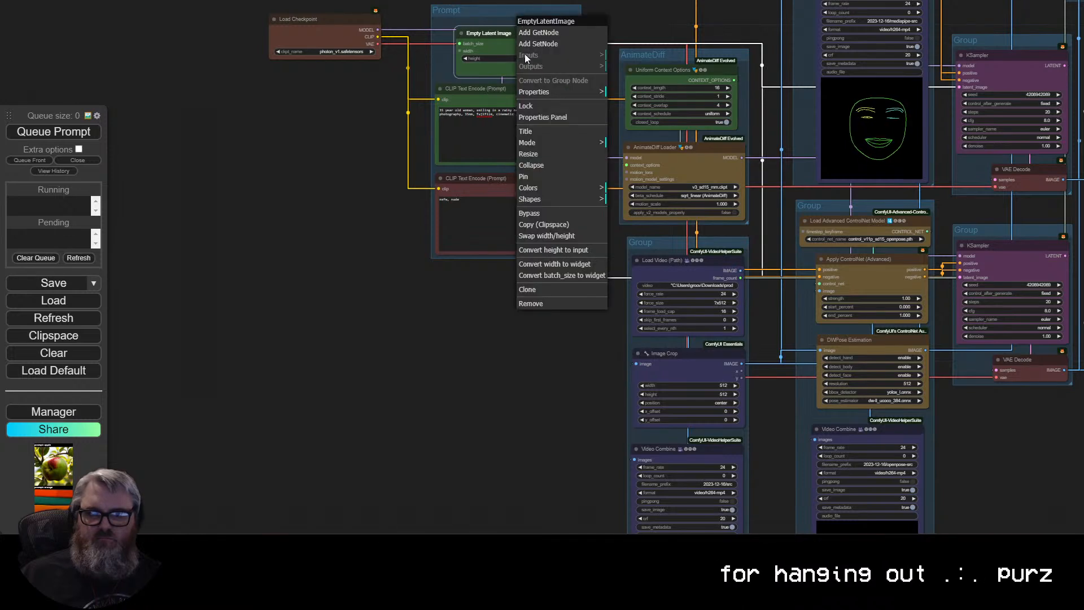
click(558, 249)
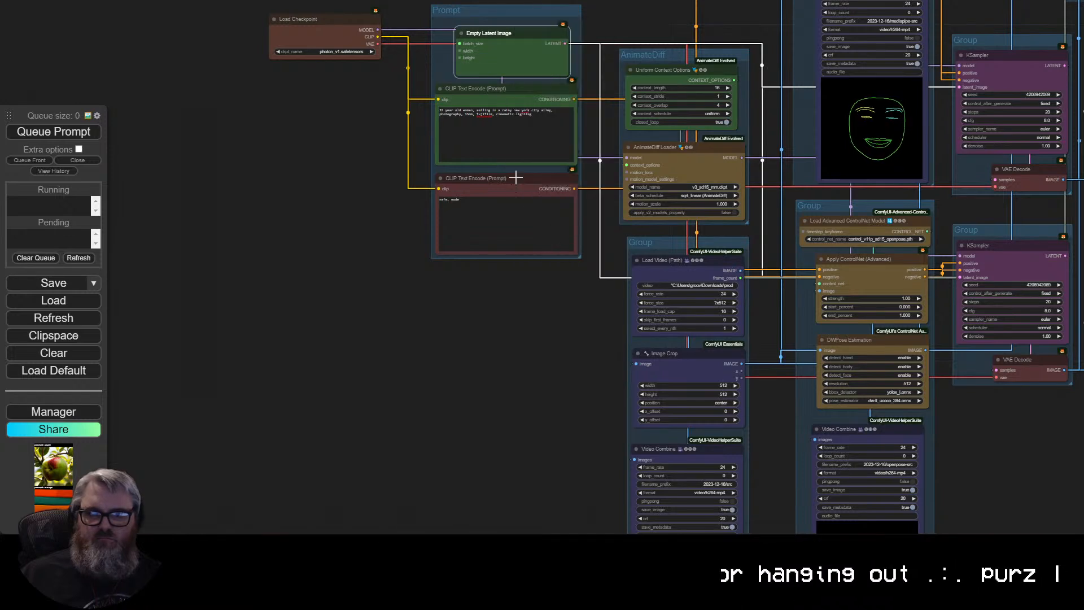
Add a Get Image Size node from ComfyUI Essentials, fed by the Image Crop's image output.
scroll(557, 327, down, 1)
drag(612, 448, 499, 216)
scroll(530, 248, up, 4)
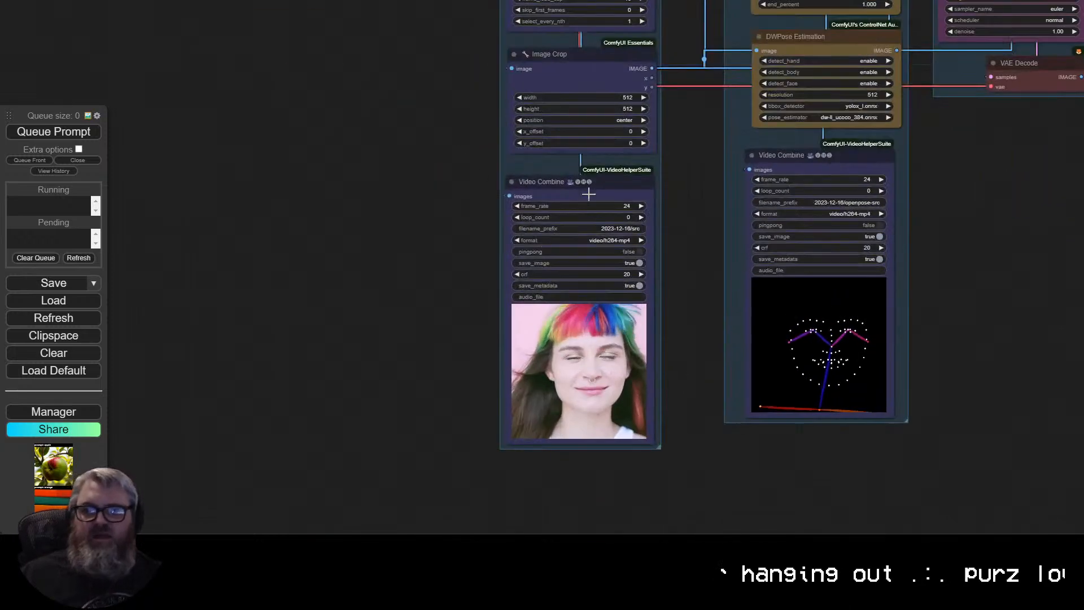
drag(539, 176, 484, 235)
drag(580, 150, 178, 229)
click(198, 250)
text(get)
key(Down)
key(Down)
key(Down)
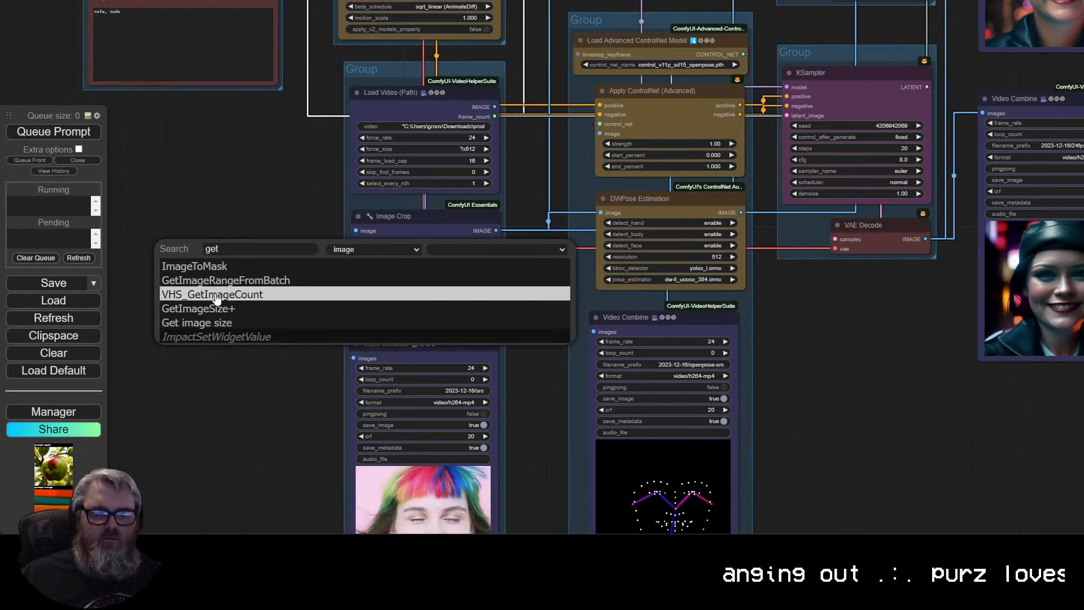
key(Return)
Wire Get Image Size's width and height into the Empty Latent Image, and place Get Image Size beneath the source Video Combine.
drag(204, 228, 249, 393)
scroll(249, 394, up, 1)
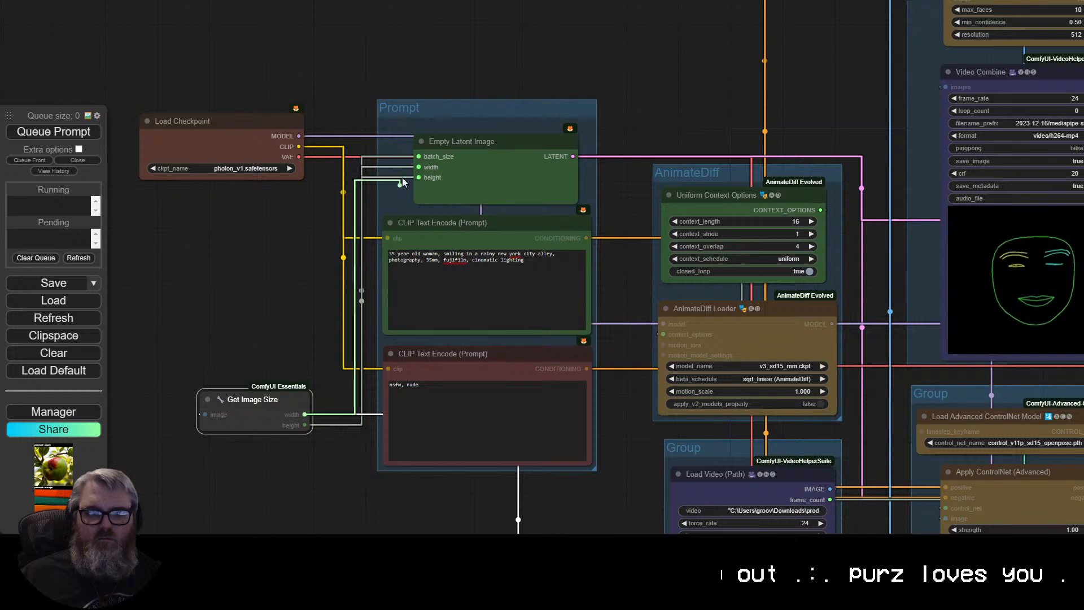
drag(252, 391, 327, 444)
drag(324, 390, 246, 77)
drag(198, 135, 389, 360)
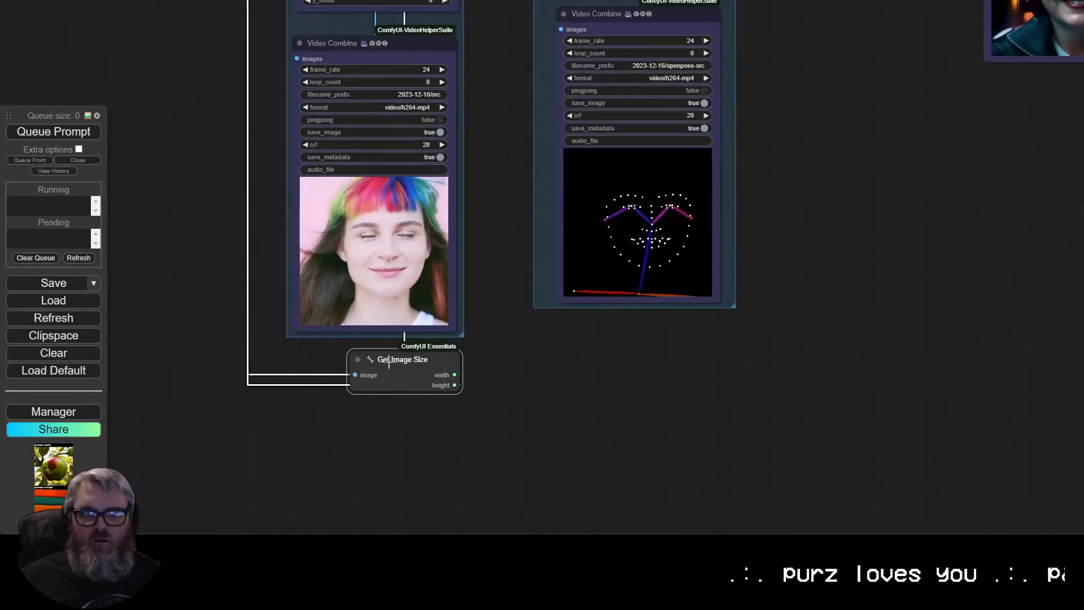
Move the Empty Latent Image out of the Prompt group to directly beneath Get Image Size.
scroll(316, 311, down, 6)
drag(490, 343, 569, 559)
drag(305, 342, 341, 461)
drag(331, 161, 447, 350)
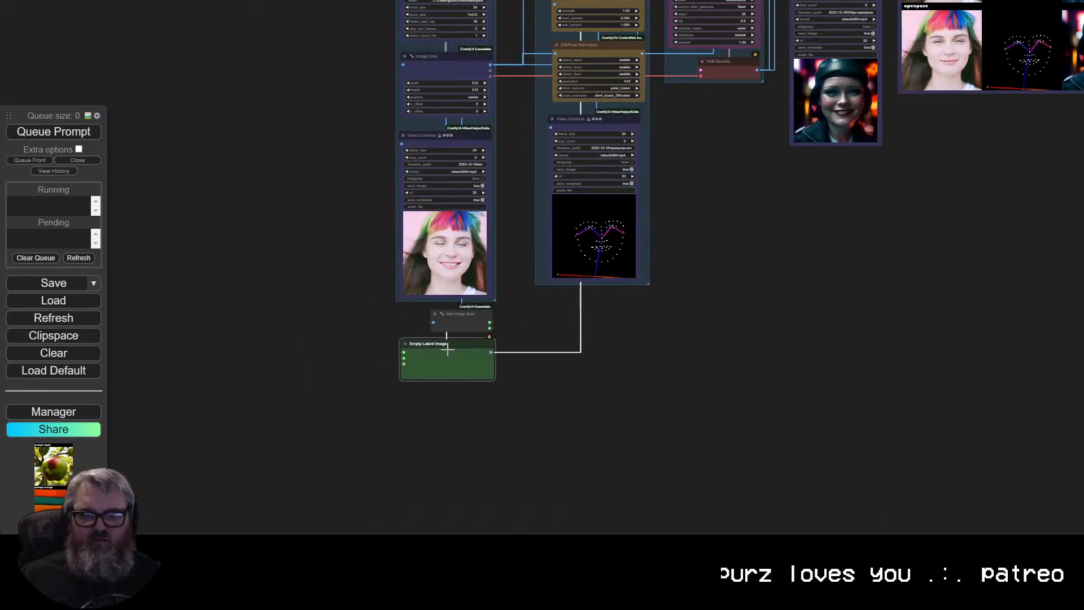
Move both CLIP Text Encode nodes up to fill the empty space in the Prompt group.
drag(287, 106, 374, 431)
scroll(394, 390, up, 4)
drag(414, 276, 419, 482)
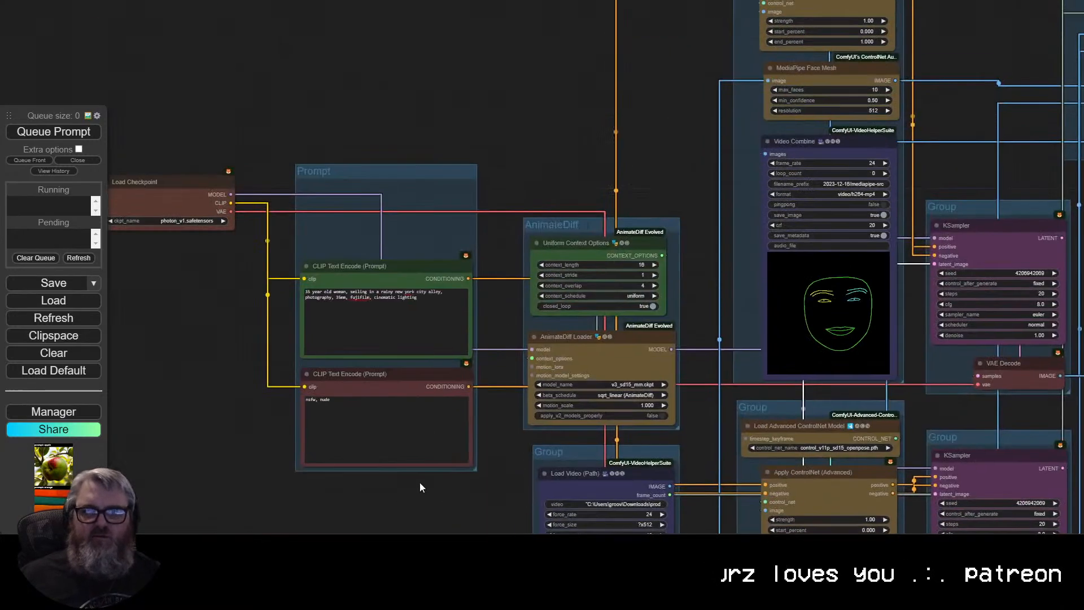
drag(392, 265, 392, 196)
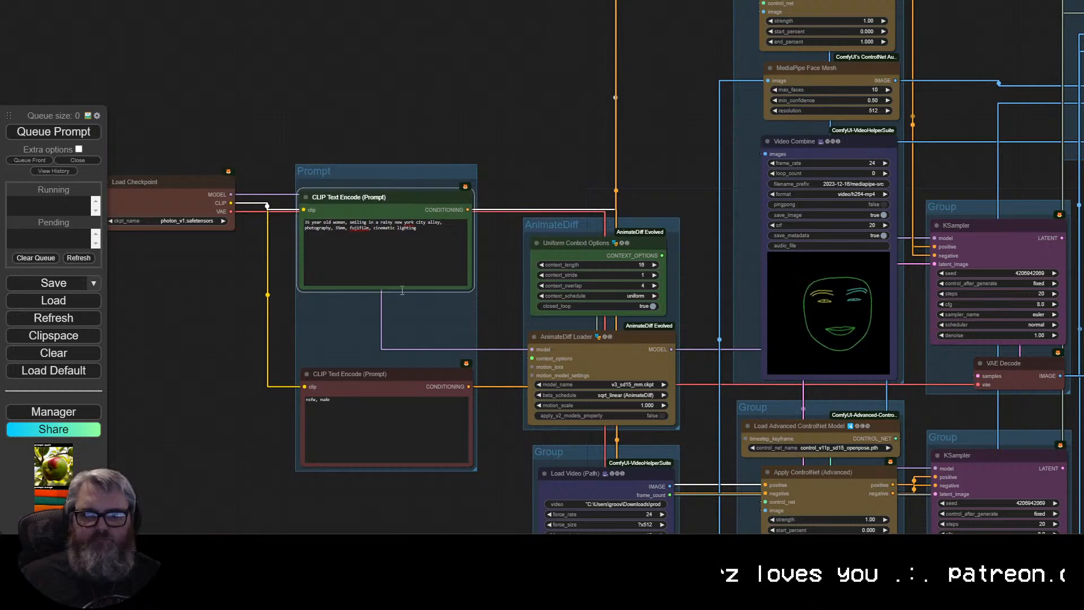
drag(378, 371, 378, 305)
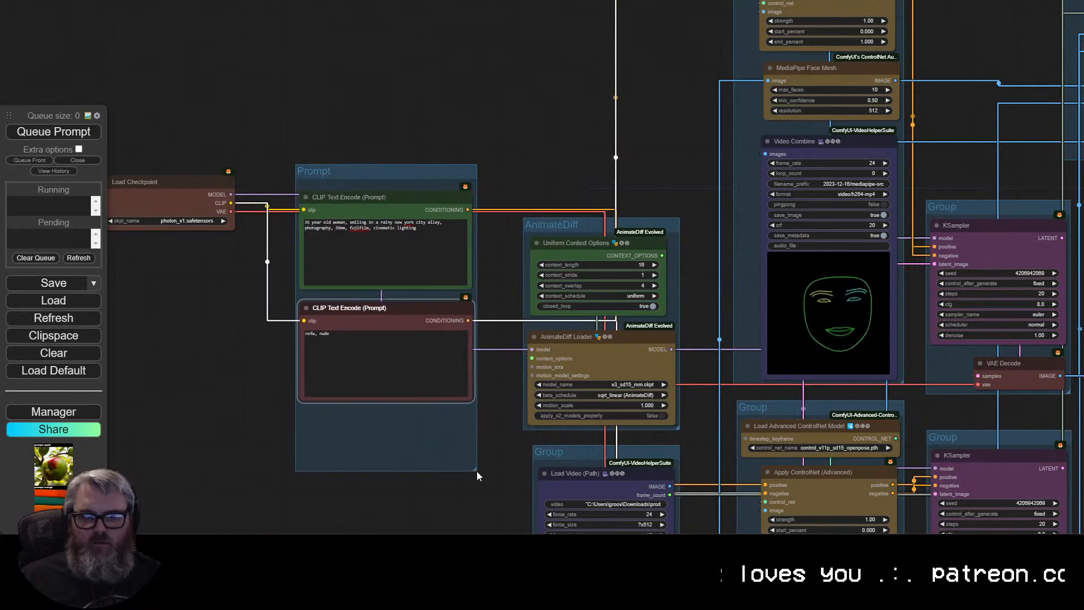
Shrink the Prompt group to fit its nodes, and move it and Load Checkpoint closer to the AnimateDiff group.
drag(477, 476, 475, 423)
drag(428, 167, 462, 223)
drag(179, 189, 250, 235)
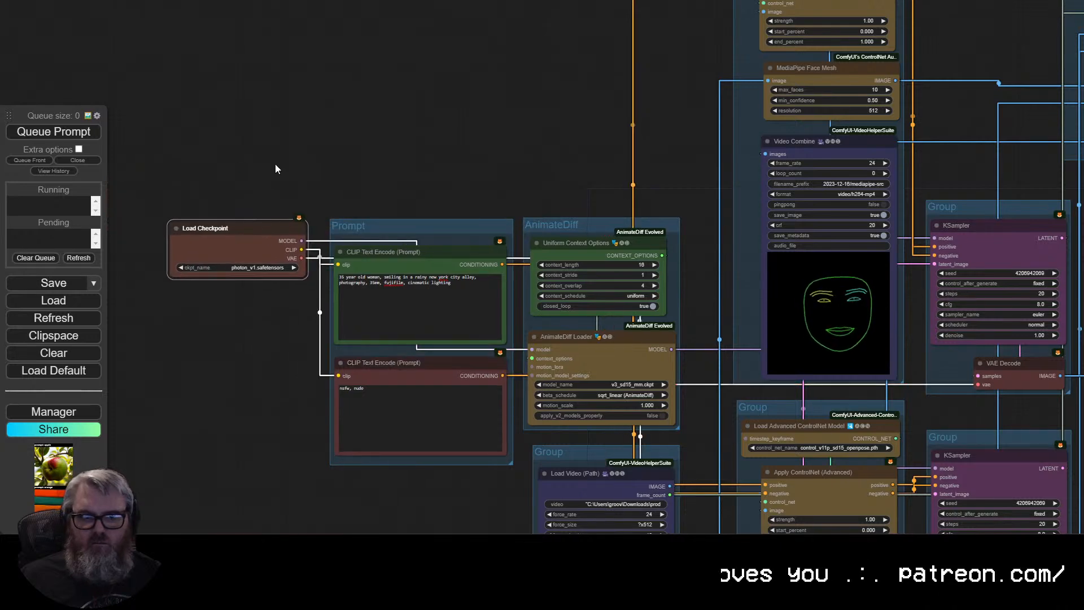
Title the group holding the Load Video, Image Crop and source Video Combine nodes as Input Footage.
drag(596, 468, 334, 271)
right_click(334, 253)
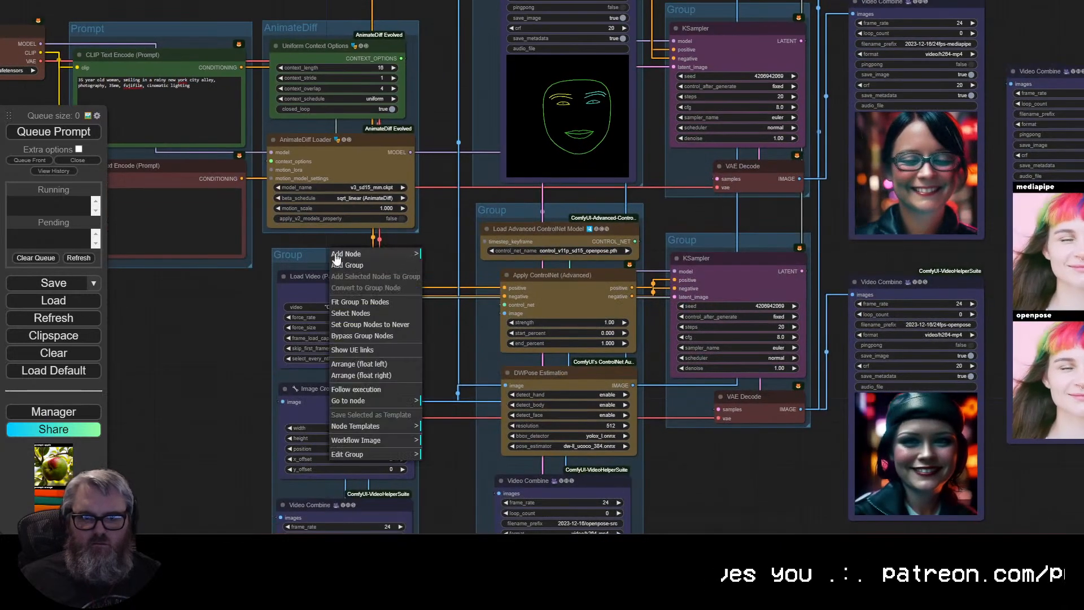
mouse_move(395, 454)
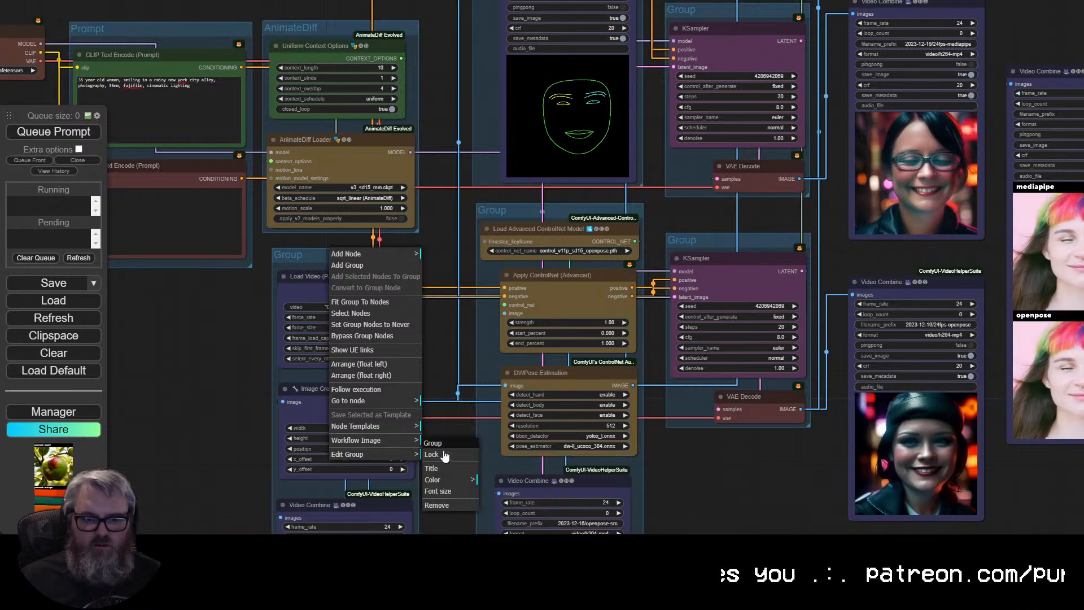
click(449, 461)
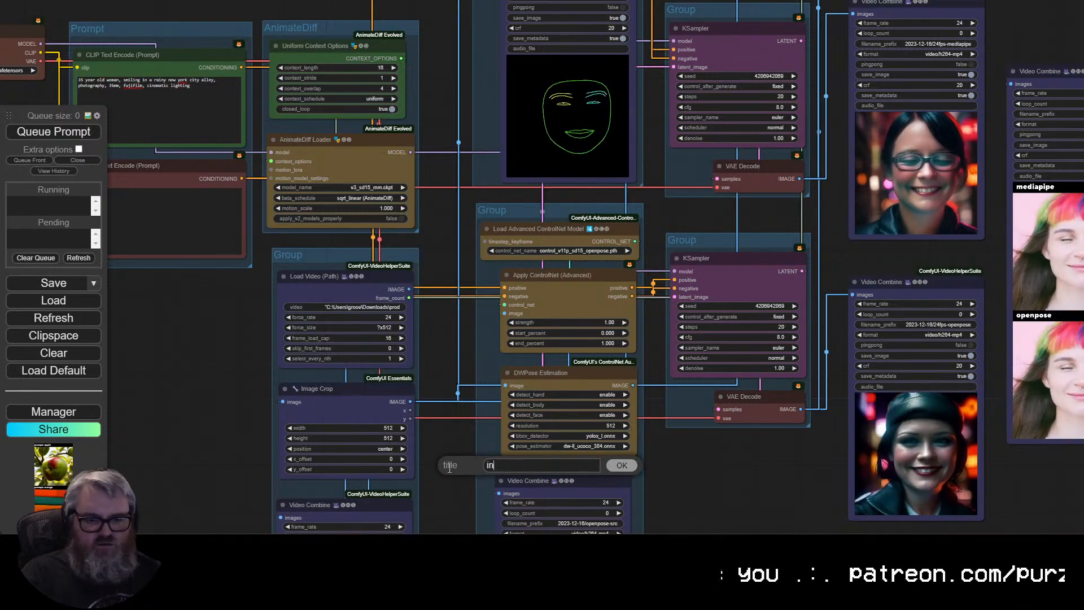
key(BackSpace)
text(Input FOot)
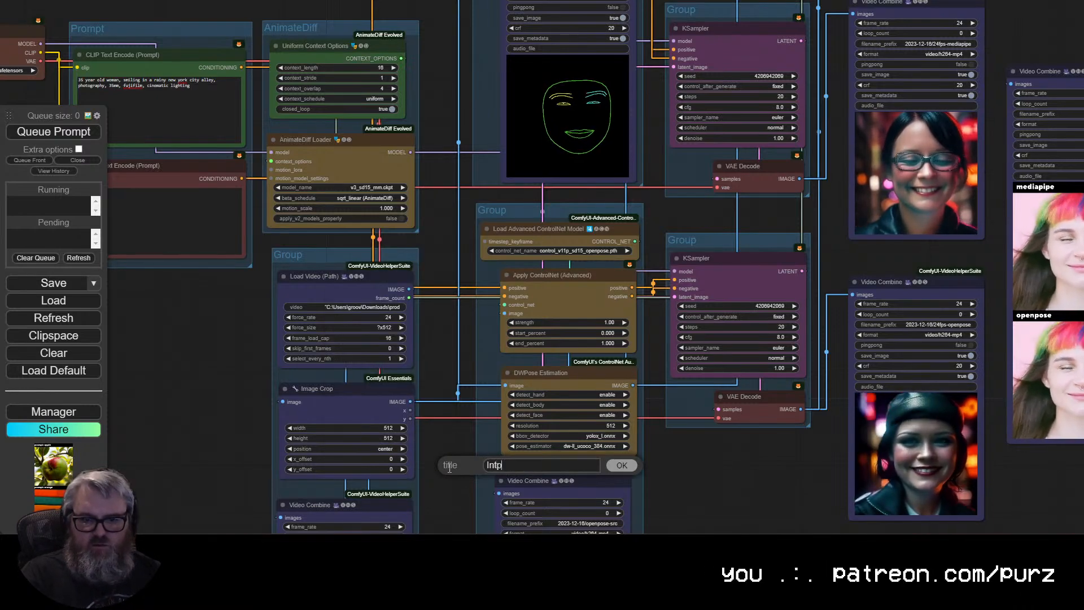
key(BackSpace)
key(BackSpace)
key(BackSpace)
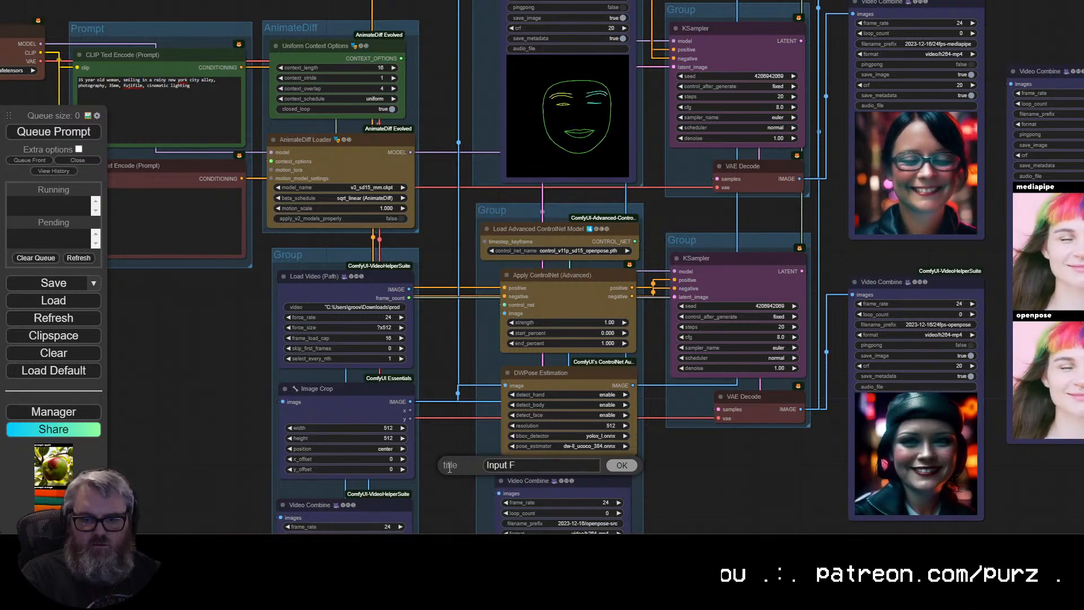
text(ootage)
key(Return)
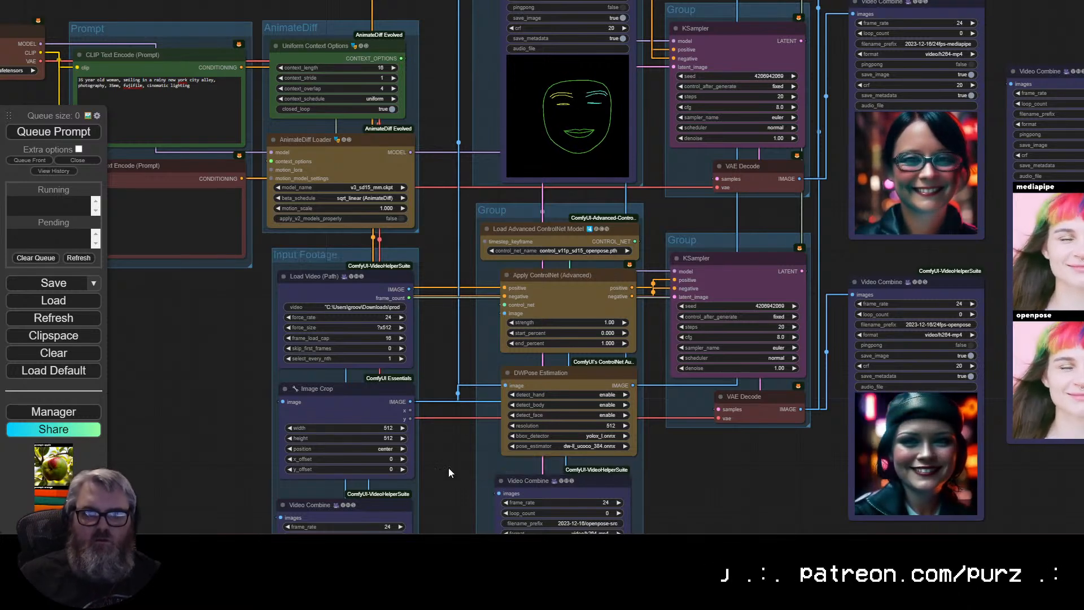
Move the AnimateDiff and Input Footage groups closer to the ControlNet groups.
drag(433, 159, 447, 280)
drag(385, 150, 430, 105)
drag(387, 374, 427, 332)
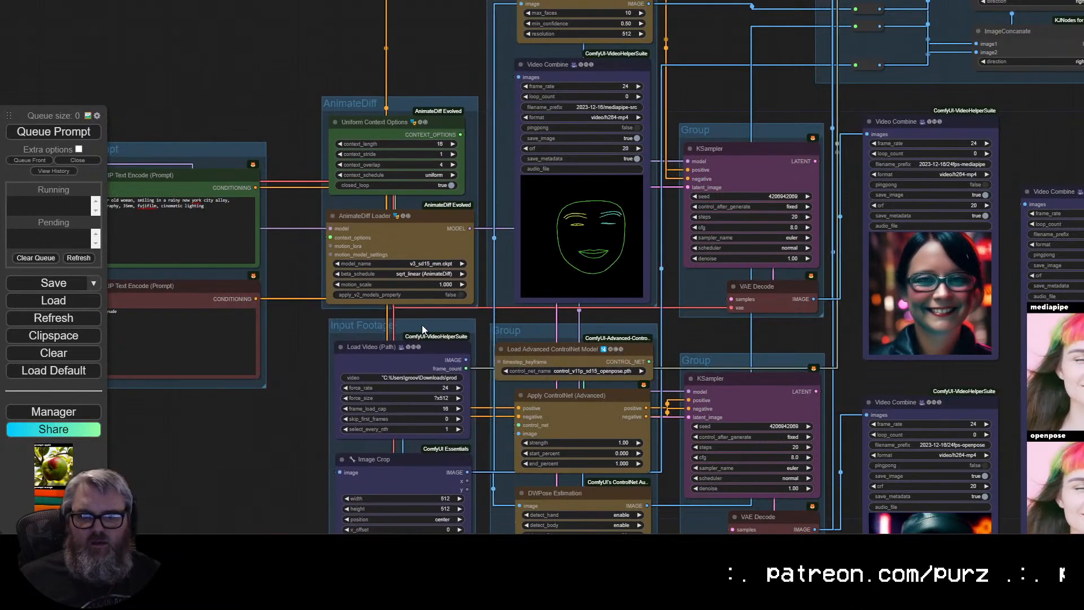
Title the openpose ControlNet group as ControlNet-2.
right_click(535, 328)
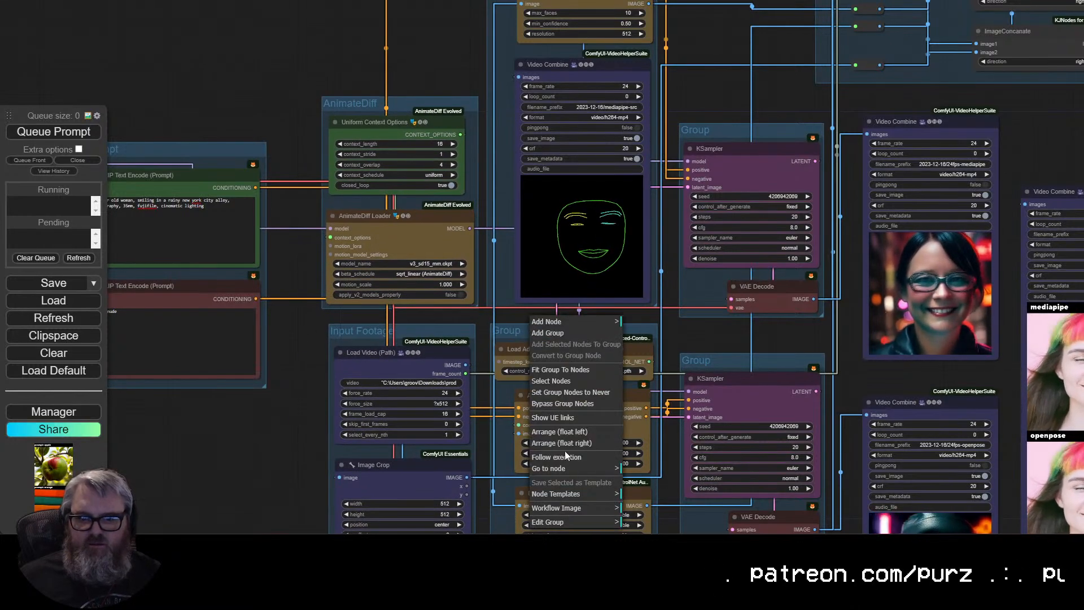
click(579, 521)
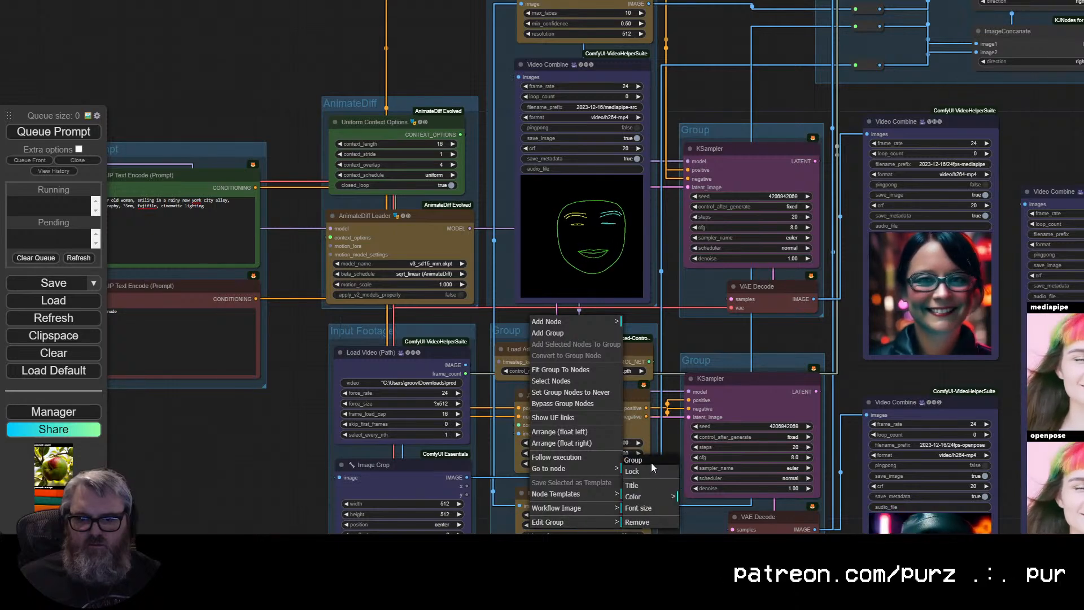
click(632, 485)
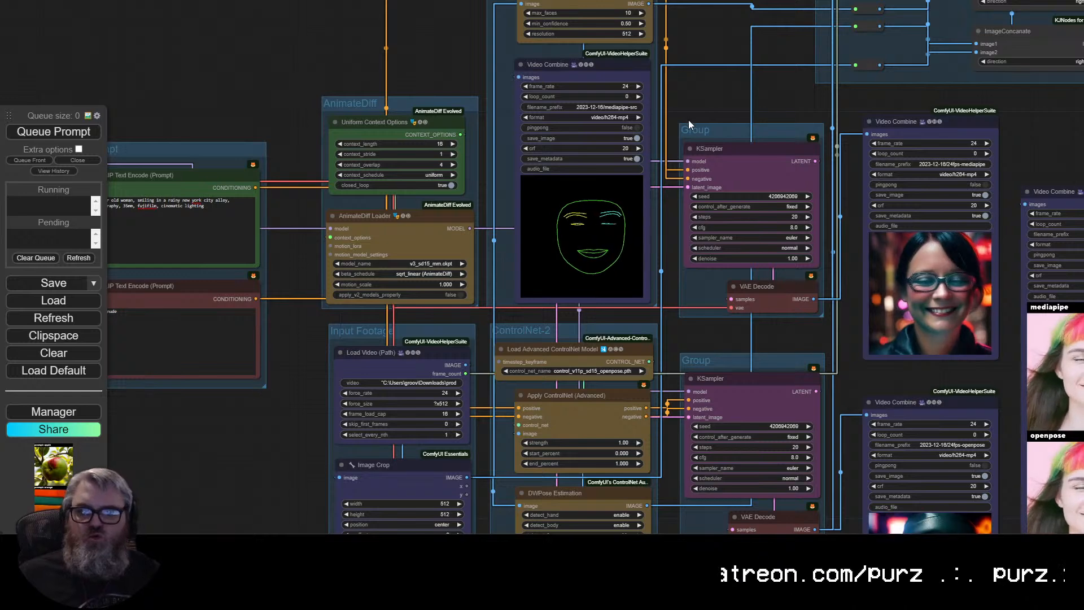
Title the mediapipe ControlNet group as ControlNet-1.
drag(688, 119, 657, 385)
right_click(490, 98)
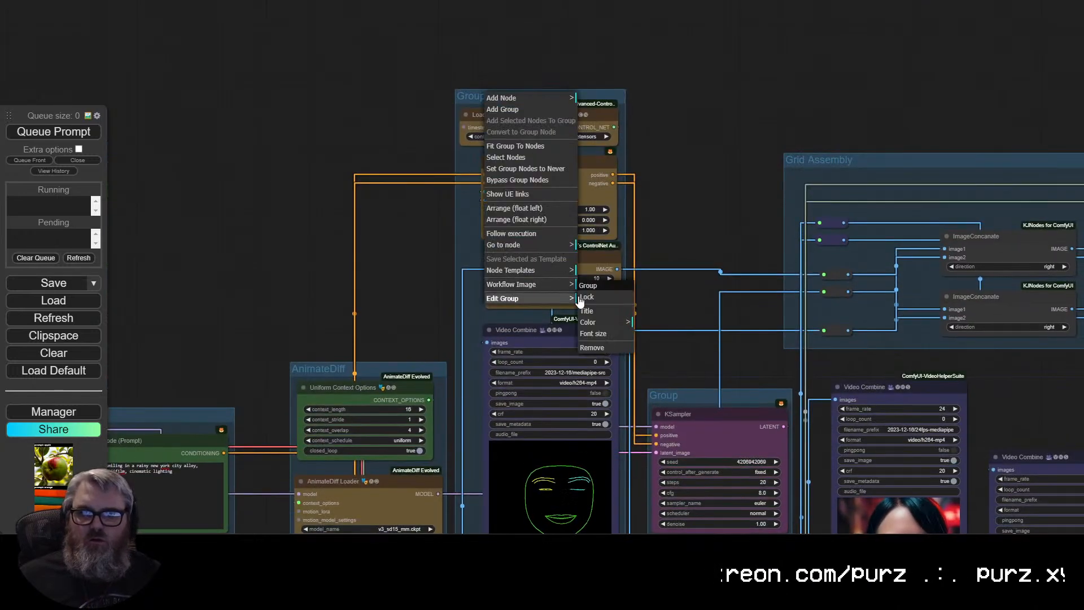
click(587, 311)
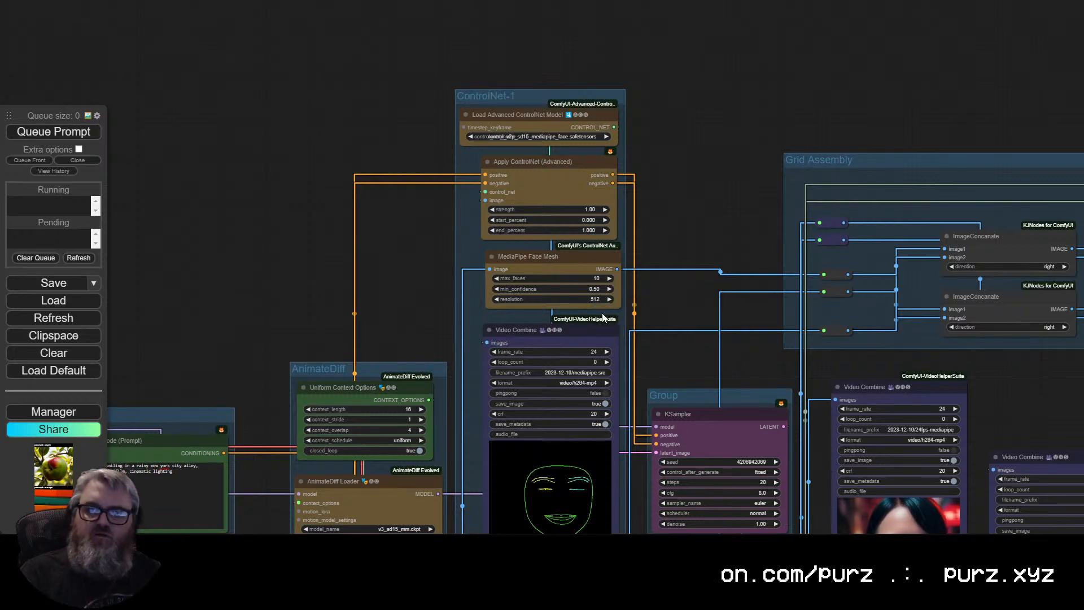
Title the group holding the mediapipe KSampler and VAE Decode as Diffusion-1.
drag(672, 317, 447, 0)
drag(492, 125, 510, 232)
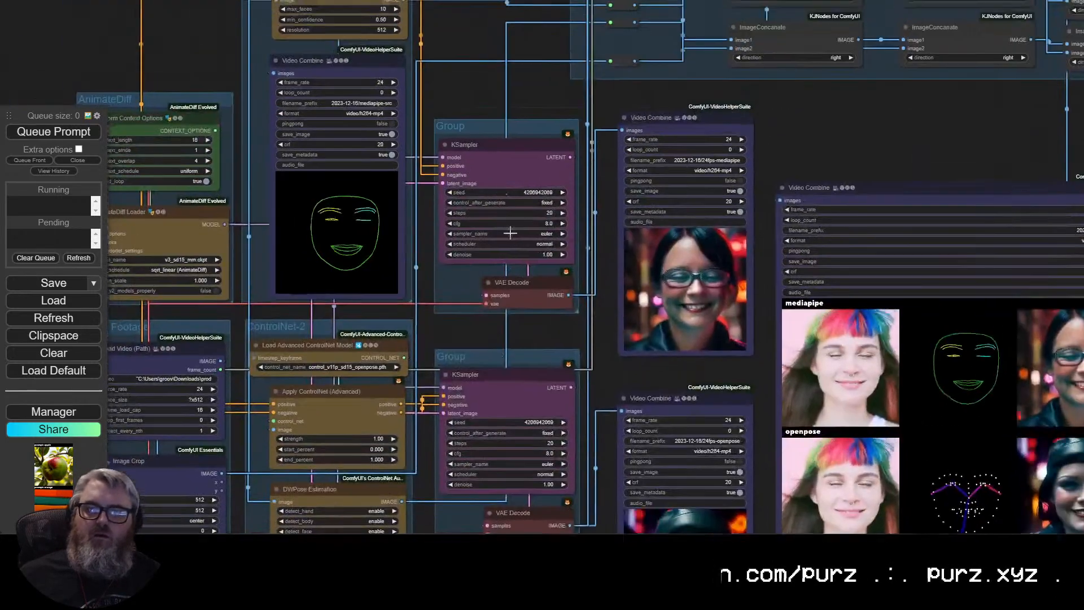
right_click(483, 128)
click(556, 328)
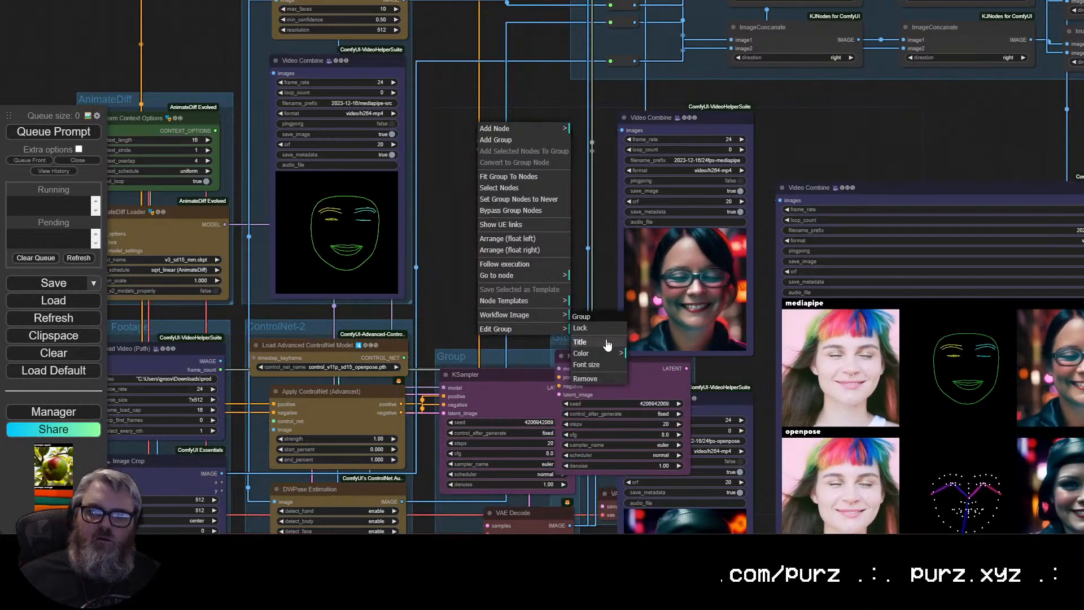
click(589, 340)
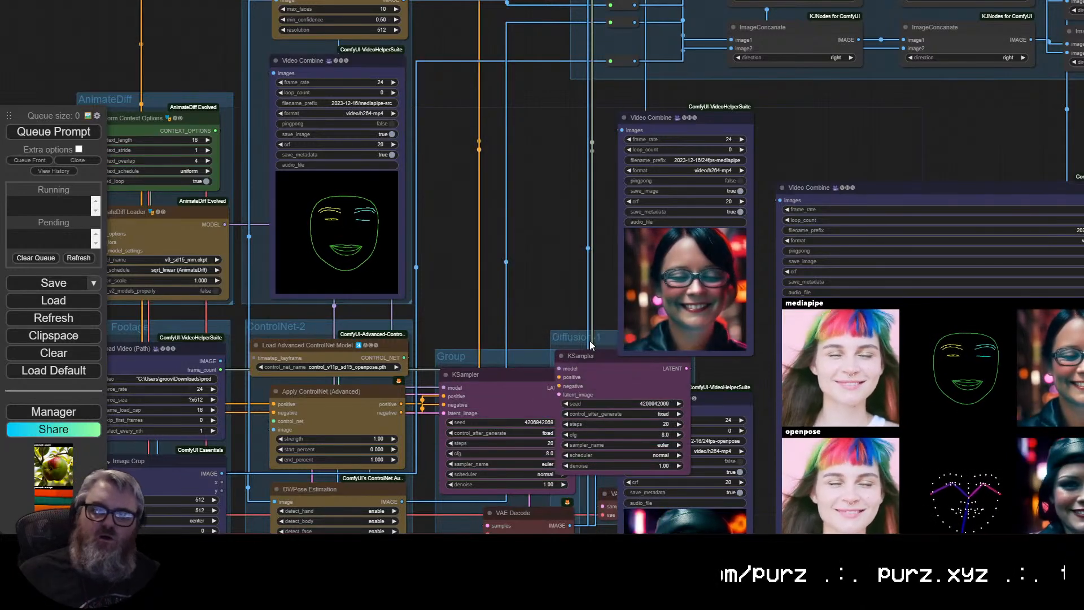
Place the Diffusion-1 group beside the mediapipe ControlNet nodes and reposition the mediapipe output Video Combine next to it.
drag(590, 345, 578, 285)
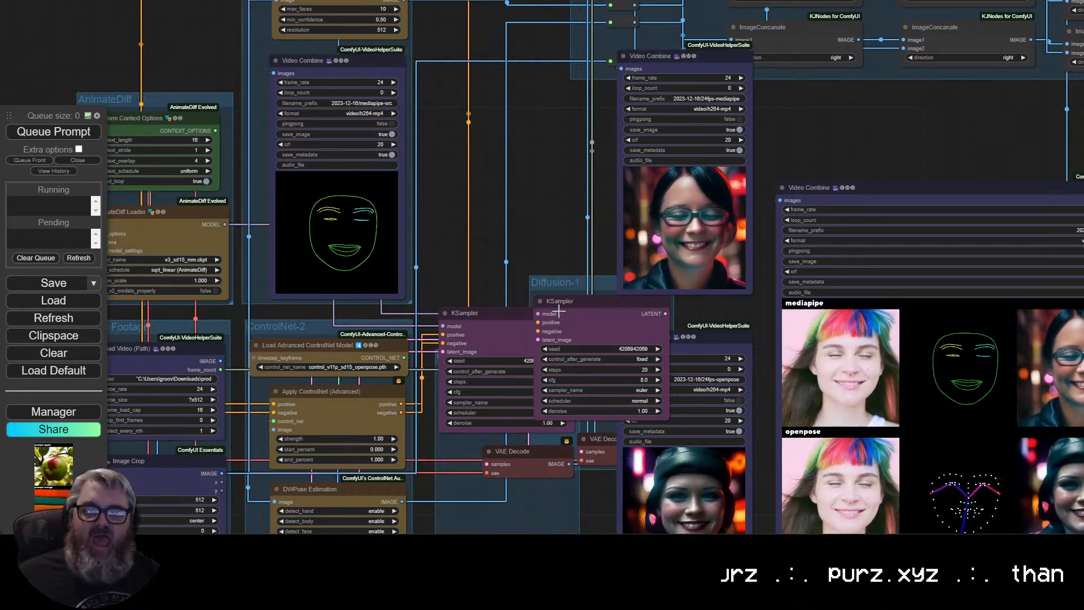
drag(506, 436, 498, 404)
drag(485, 324, 472, 519)
drag(552, 280, 467, 188)
drag(605, 244, 722, 431)
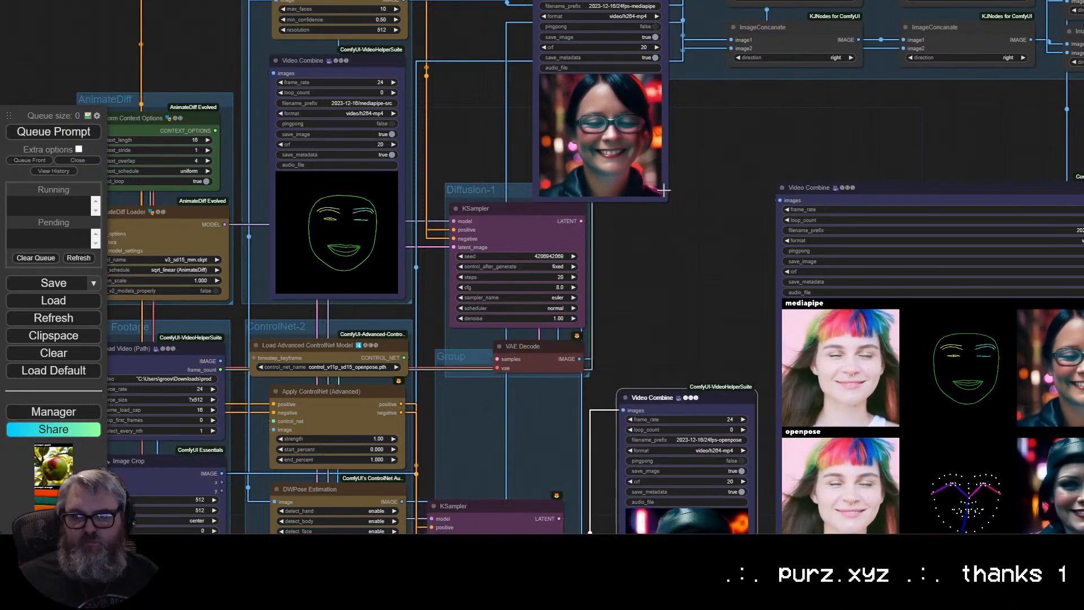
drag(664, 167, 754, 337)
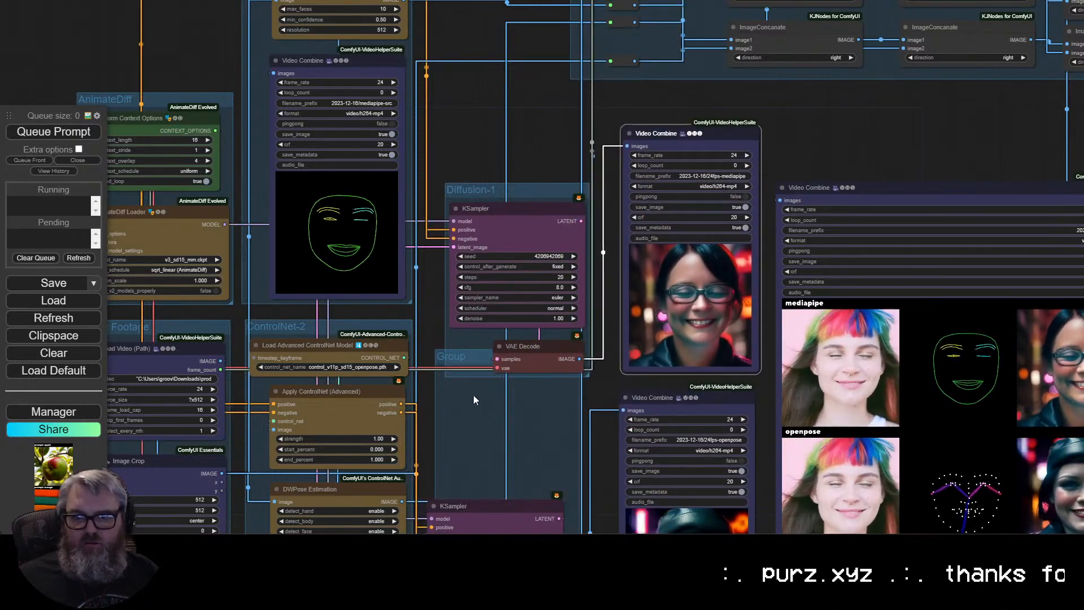
Move the second sampler group below Diffusion-1 and arrange the openpose KSampler and VAE Decode inside it.
drag(459, 351, 492, 204)
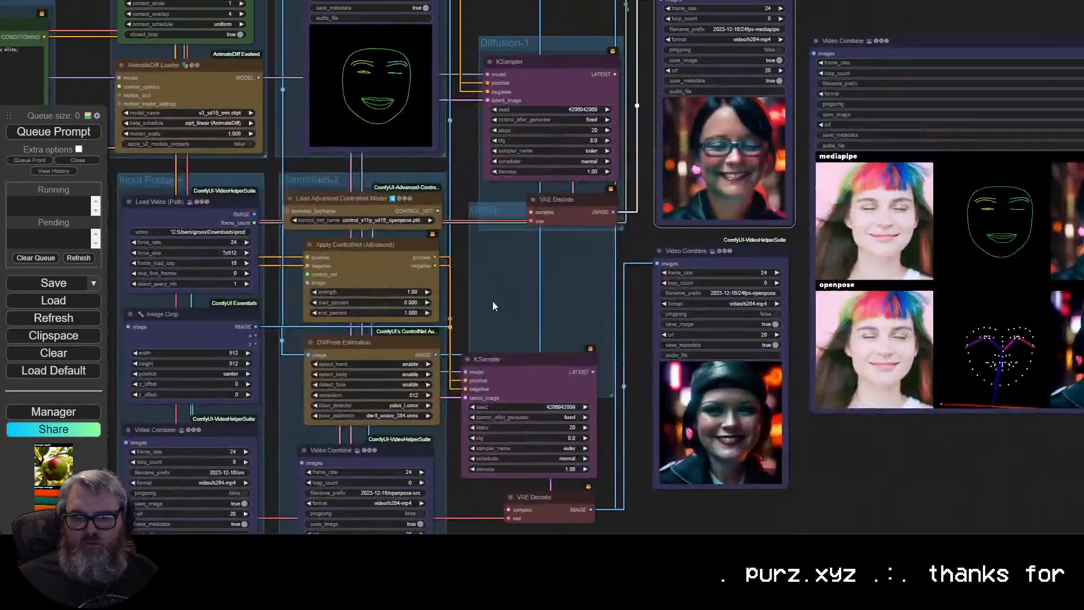
drag(492, 305, 485, 280)
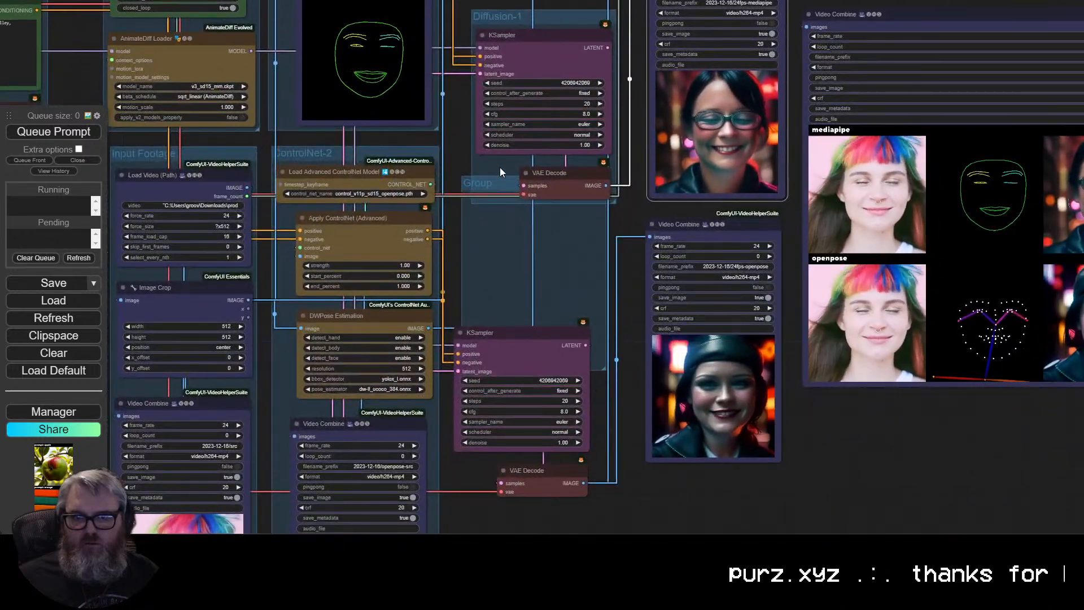
drag(499, 211, 495, 297)
drag(507, 100, 506, 57)
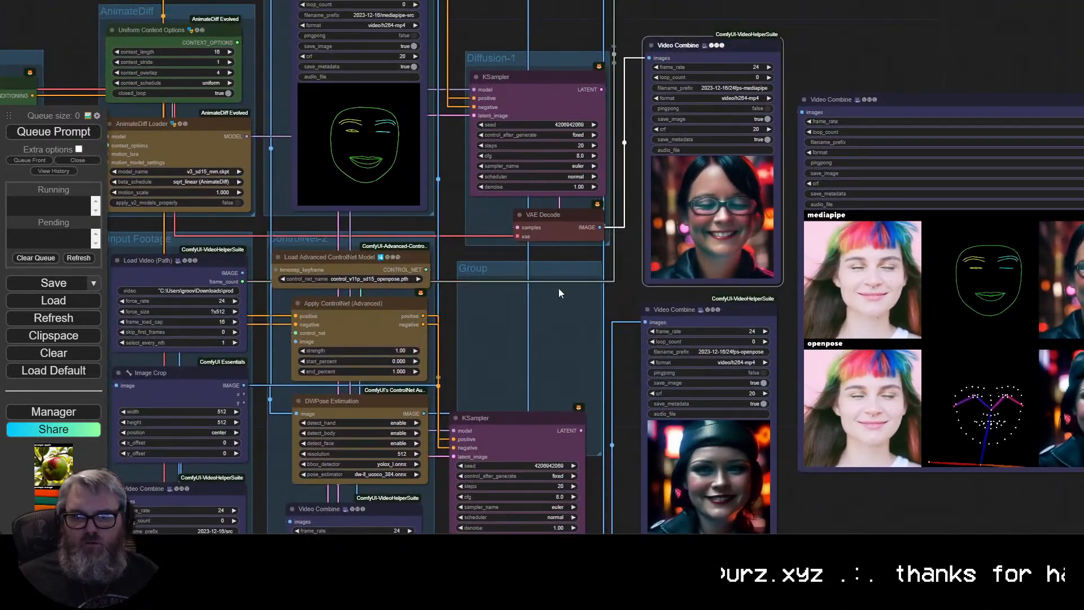
drag(554, 268, 561, 492)
drag(540, 406, 493, 26)
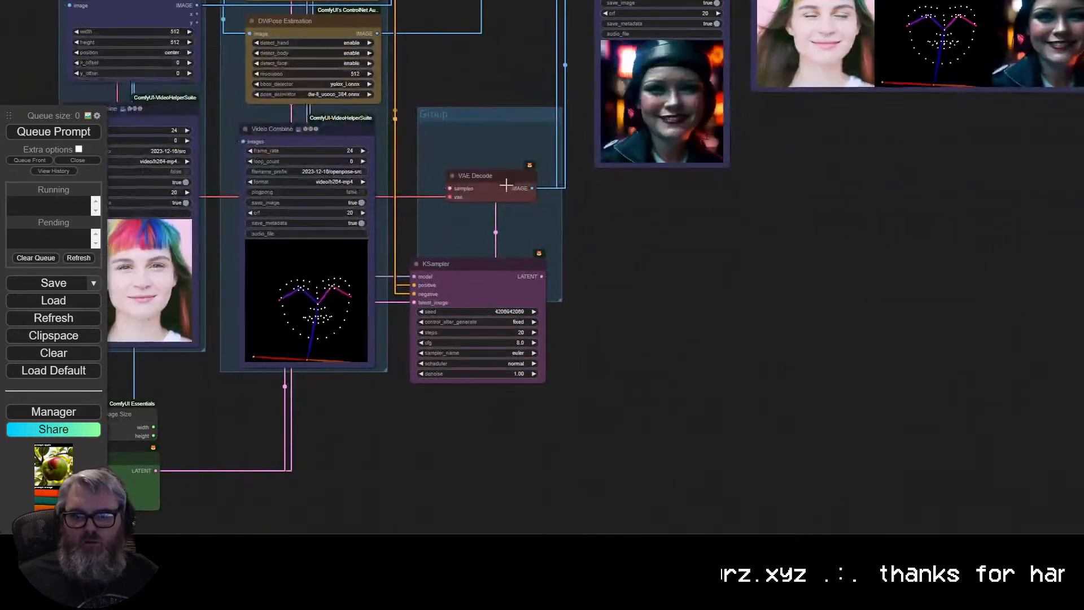
drag(506, 185, 520, 281)
drag(423, 269, 523, 371)
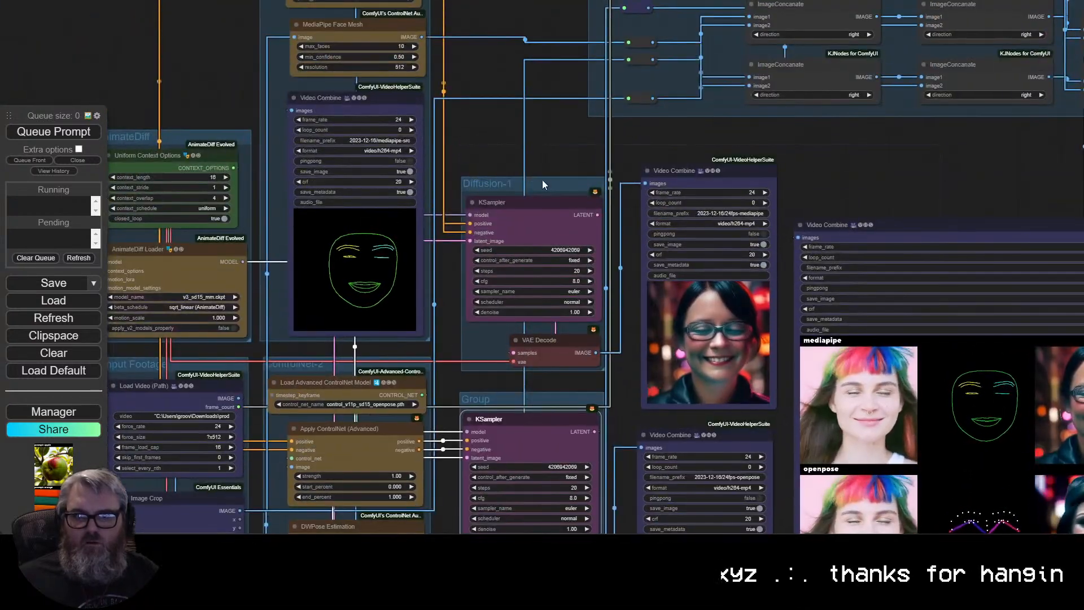
Title the group holding the openpose KSampler and VAE Decode as Diffusion-2.
right_click(545, 399)
click(573, 525)
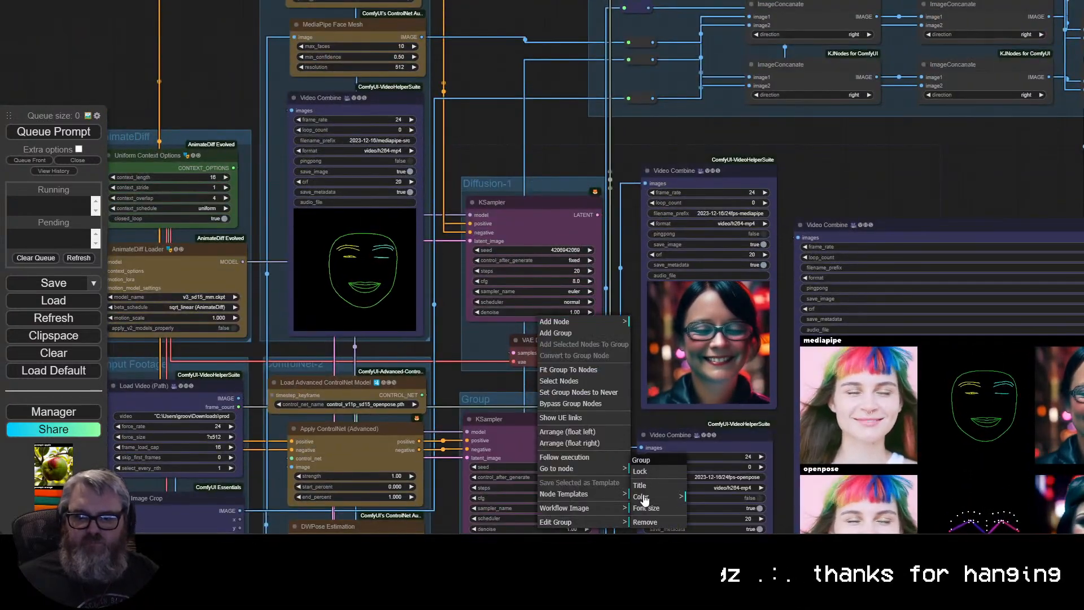
click(647, 486)
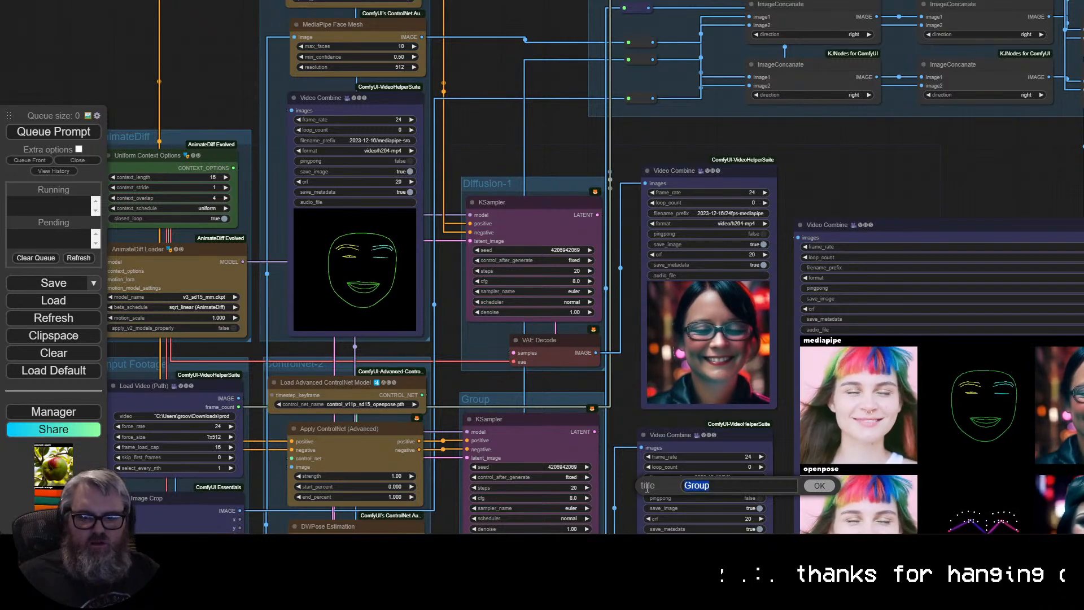
text(Di)
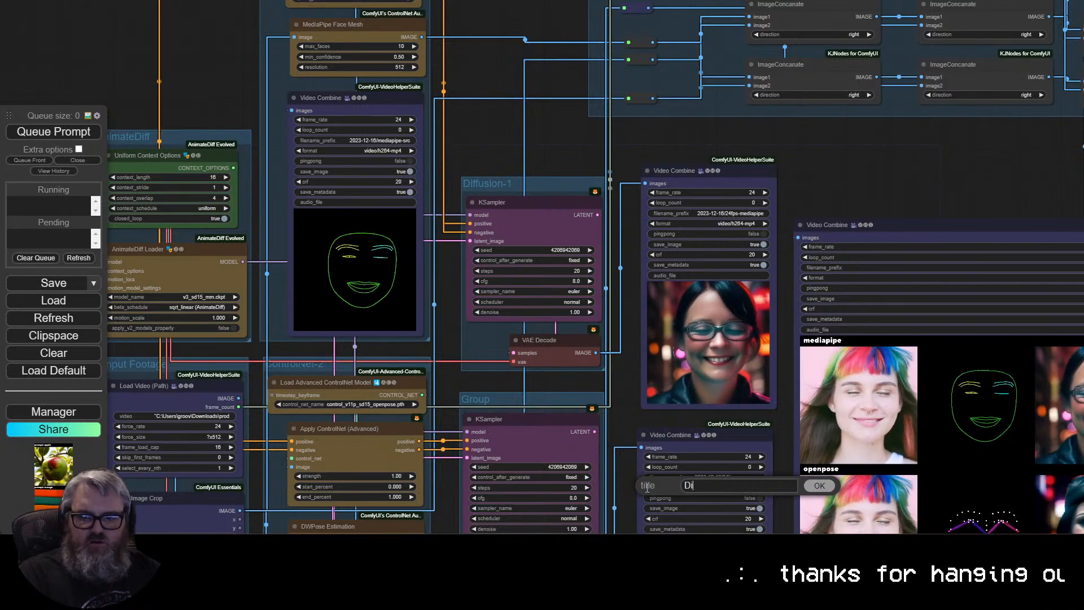
text(ffusion-2)
key(Return)
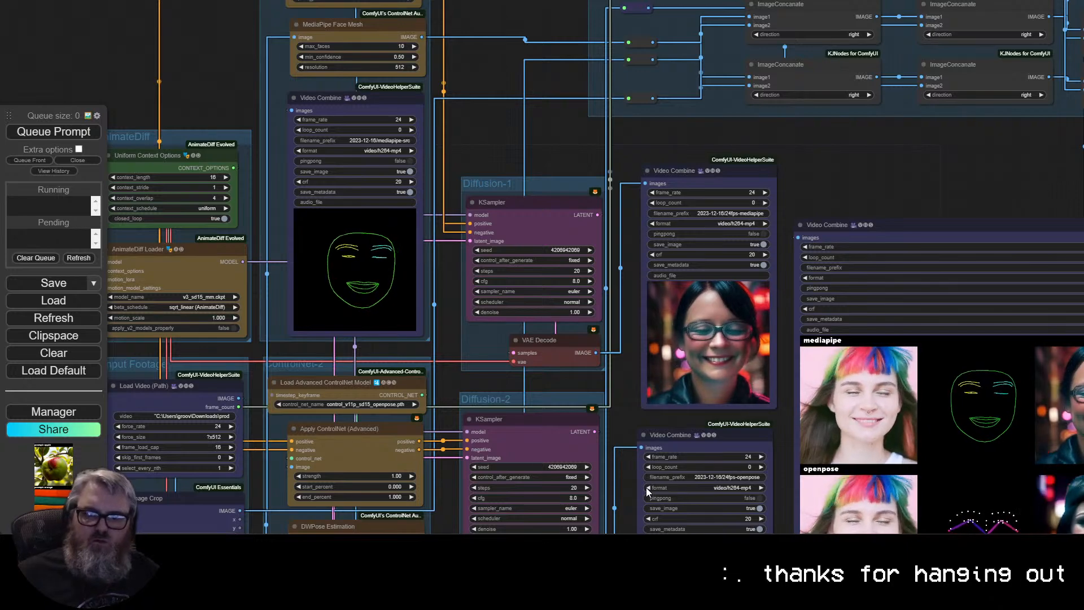
click(647, 489)
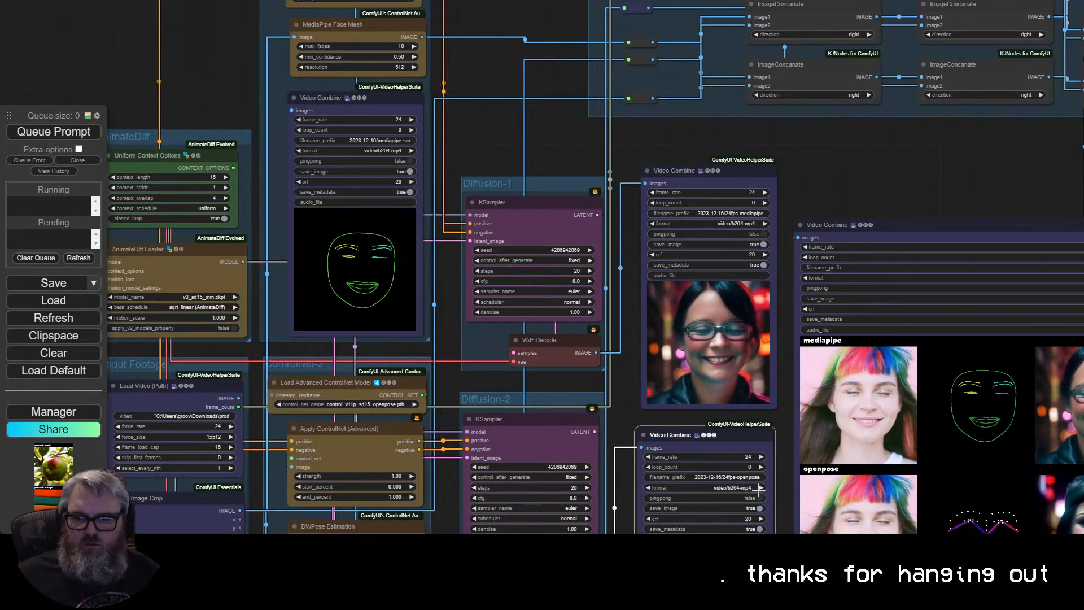
Reposition the final grid Video Combine node and move the Grid Assembly group closer to the ControlNet-1 group.
scroll(571, 458, down, 2)
drag(584, 437, 626, 262)
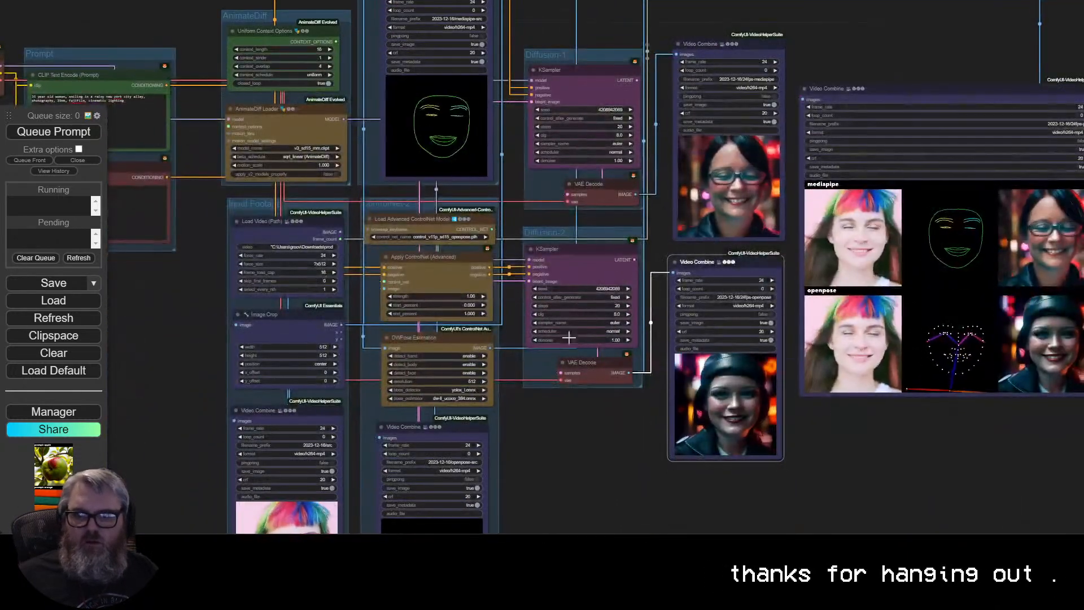
drag(591, 409, 513, 466)
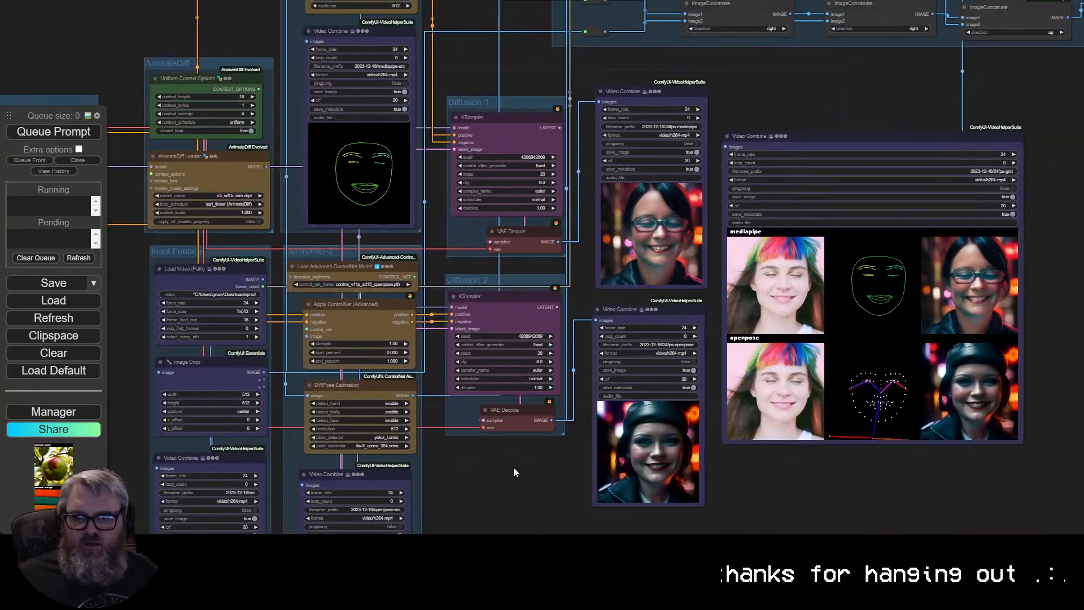
drag(781, 141, 618, 408)
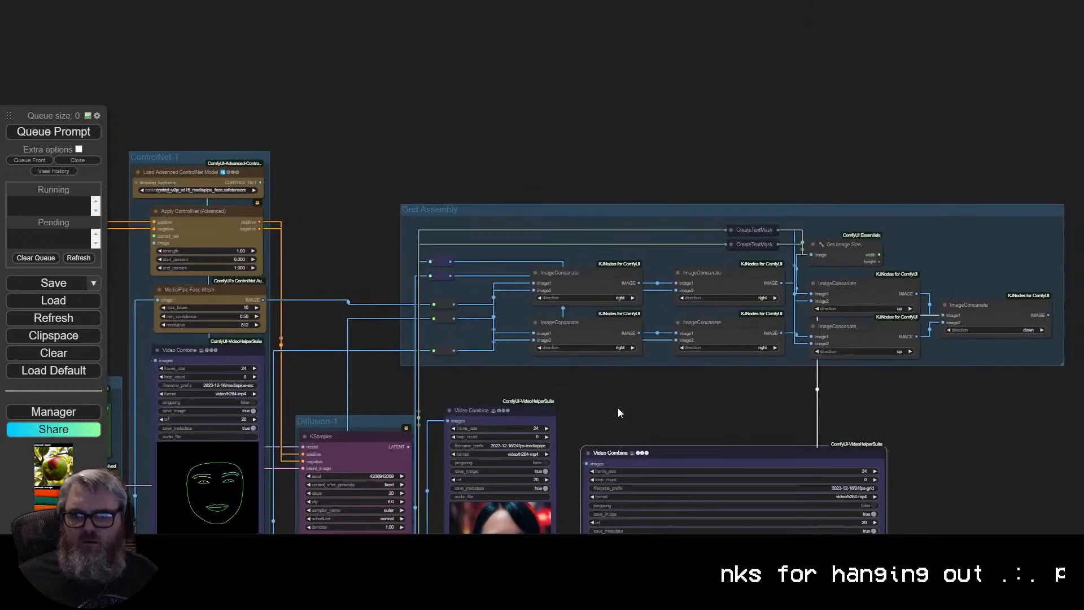
drag(643, 207, 543, 236)
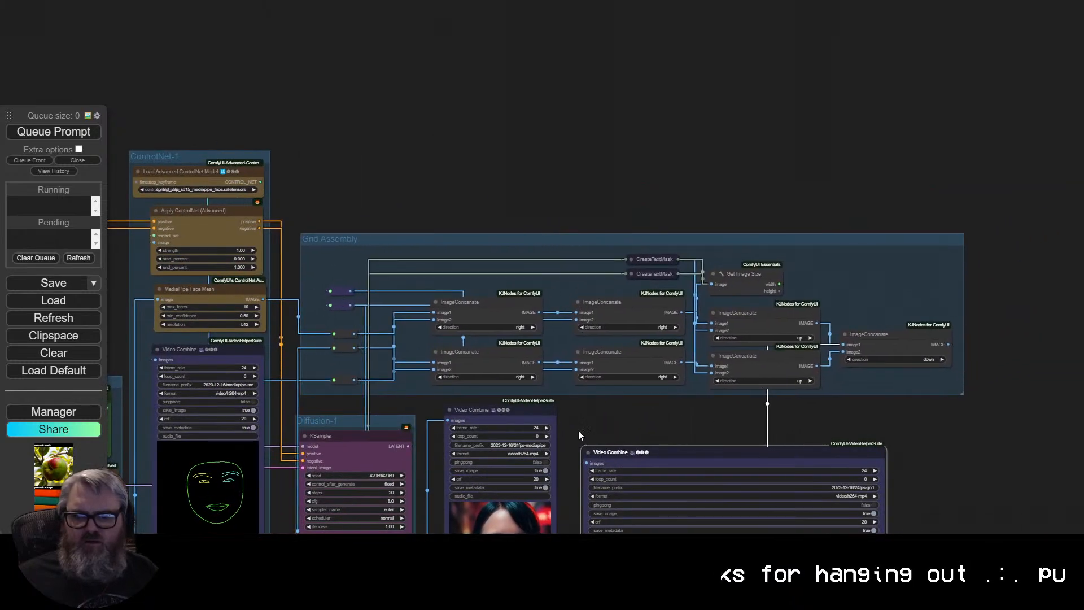
drag(578, 430, 625, 204)
Move the Prompt group slightly closer to AnimateDiff and color it green.
scroll(384, 305, down, 3)
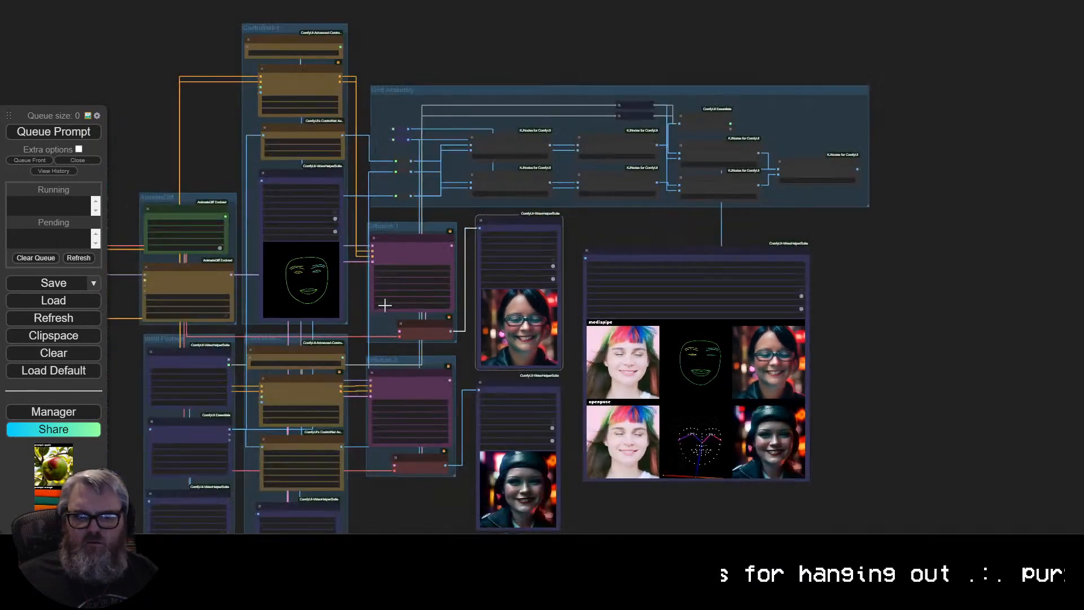
scroll(384, 304, down, 2)
drag(258, 159, 548, 103)
scroll(359, 214, up, 4)
drag(418, 172, 445, 178)
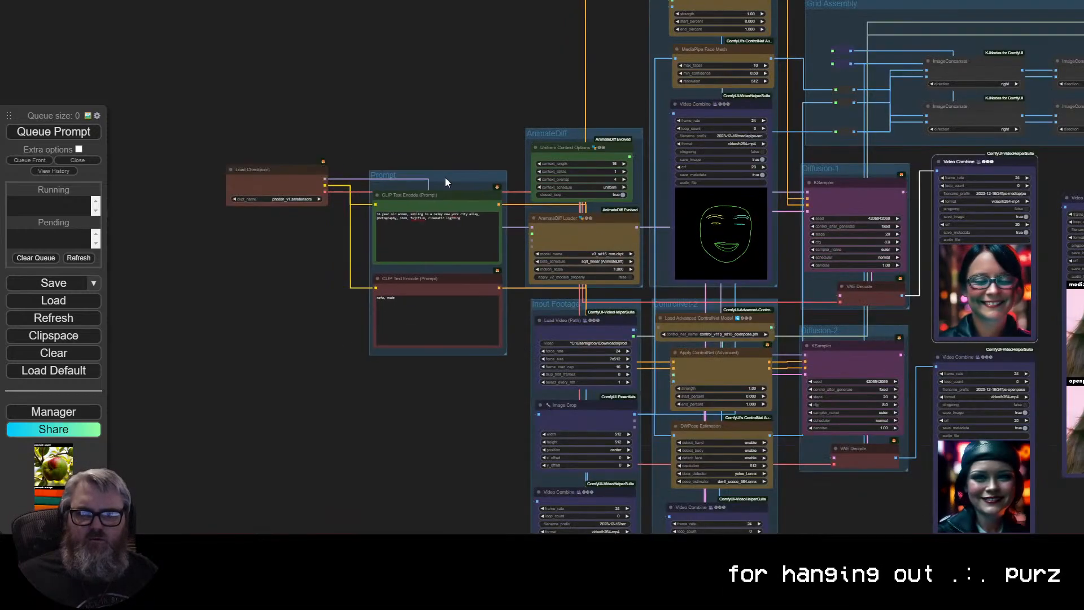
right_click(442, 165)
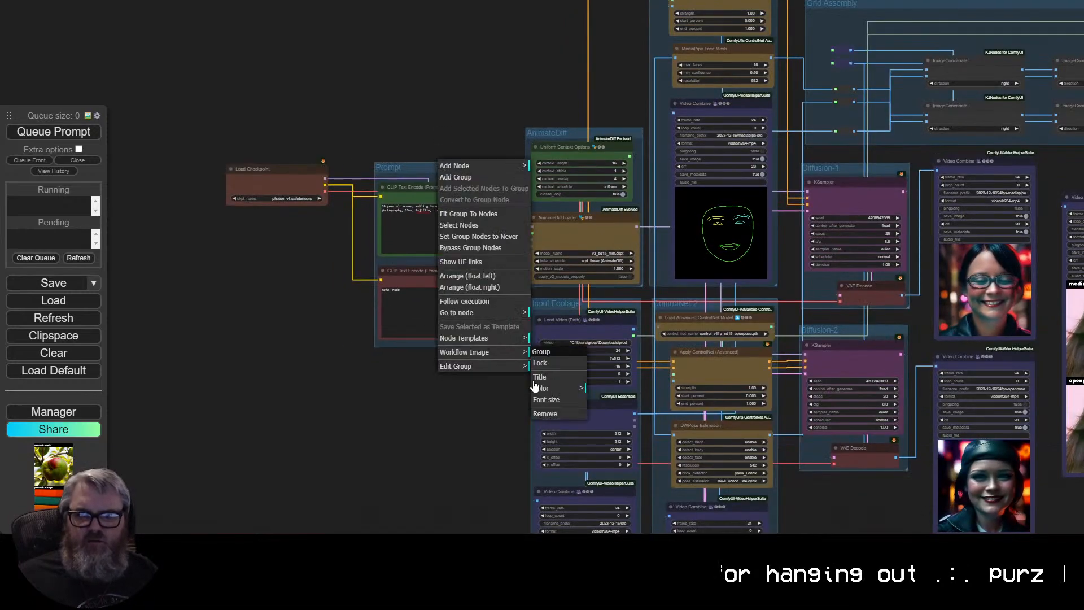
click(545, 388)
click(615, 424)
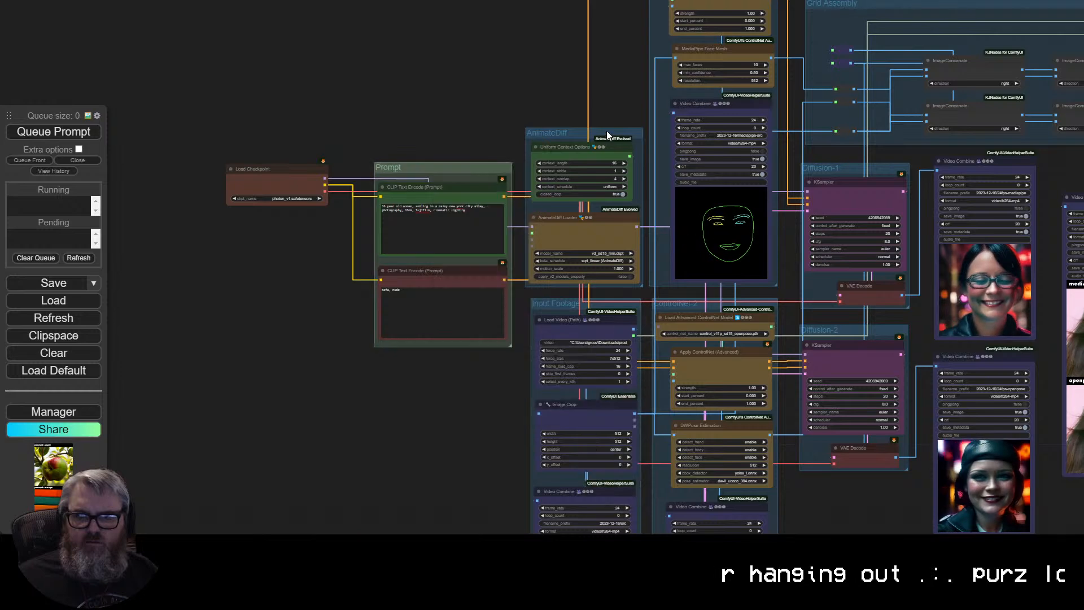
Color the AnimateDiff and ControlNet-2 groups yellow.
right_click(603, 136)
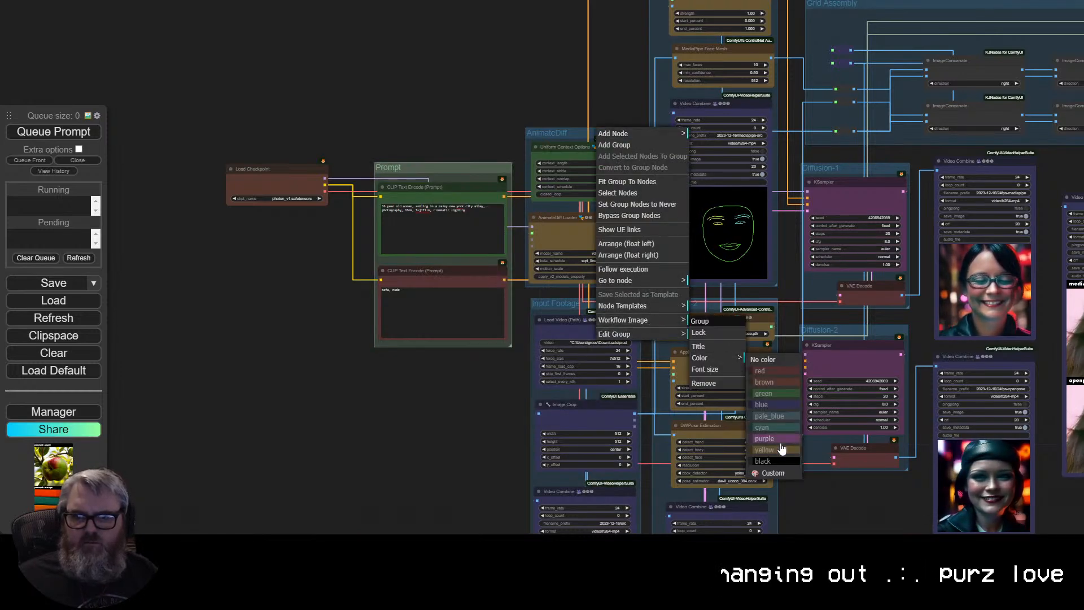
click(781, 449)
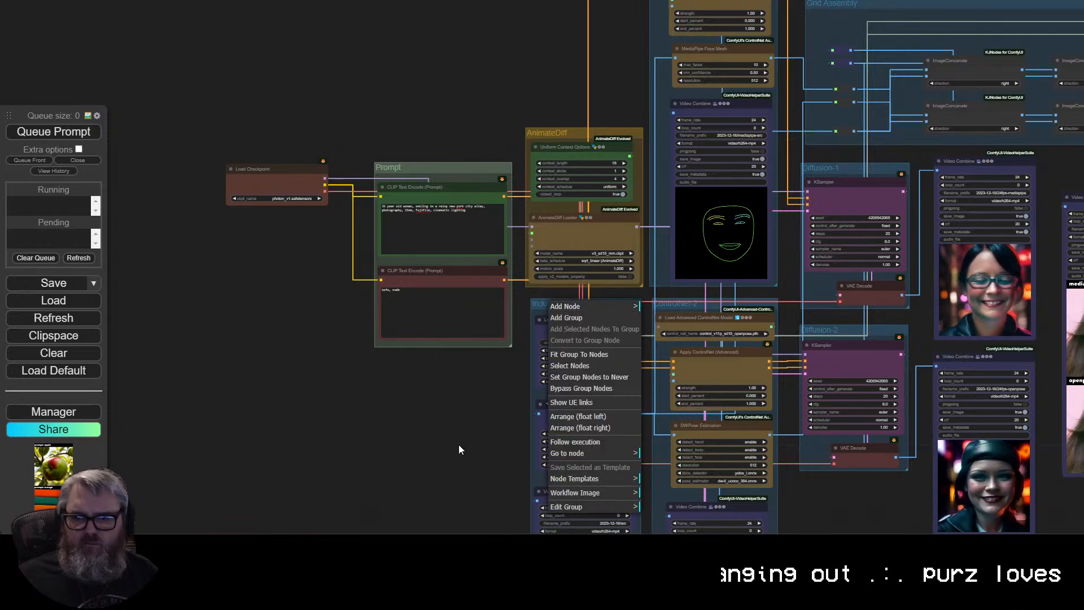
drag(458, 449, 471, 445)
right_click(698, 300)
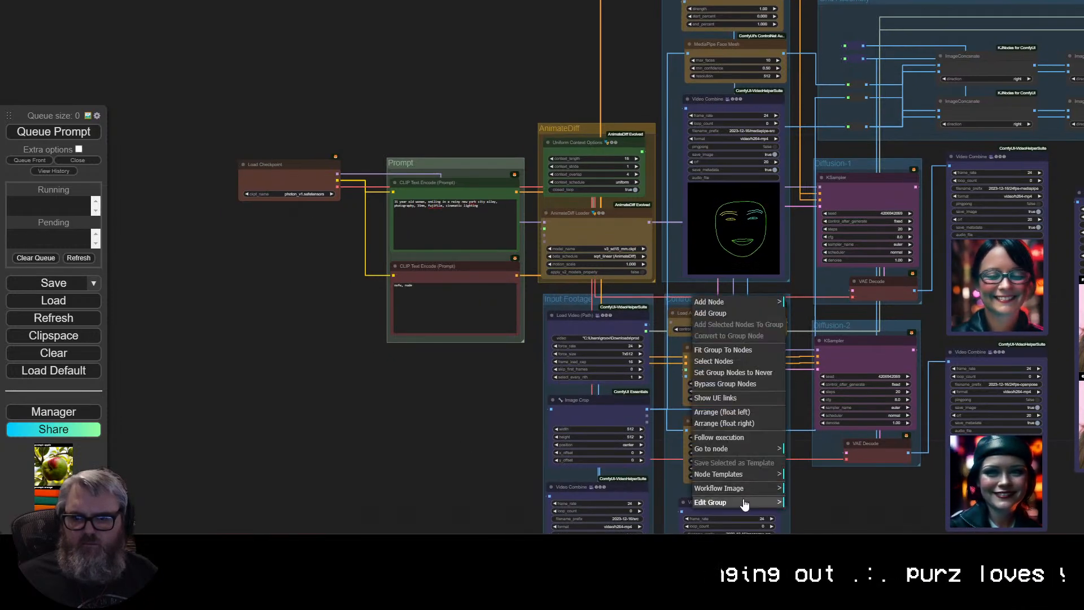
click(879, 508)
Color the ControlNet-1 group yellow and place it directly above the ControlNet-2 group.
drag(518, 70, 390, 302)
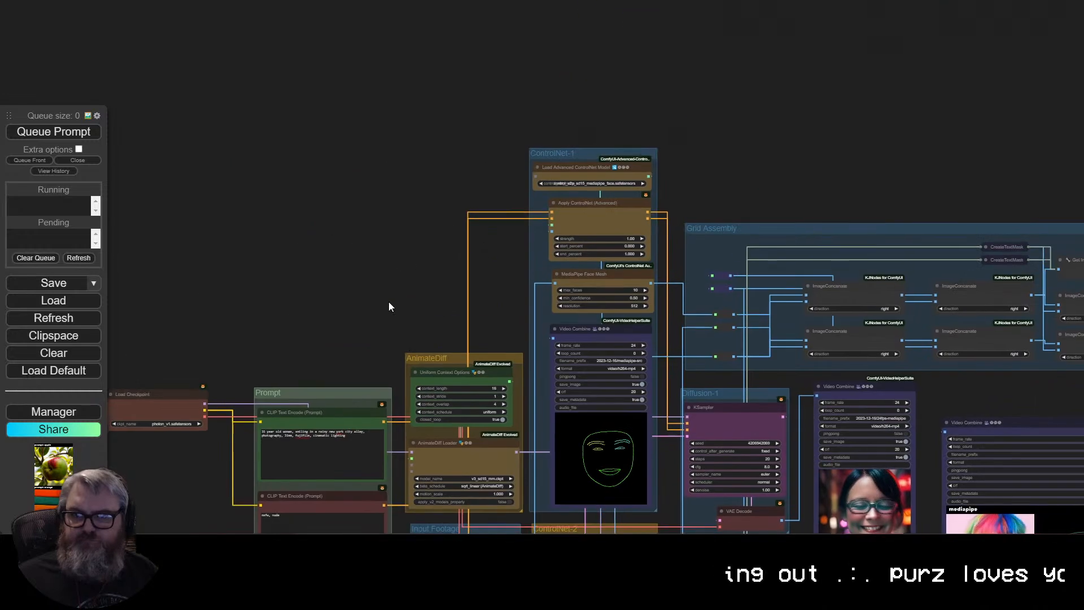
right_click(592, 159)
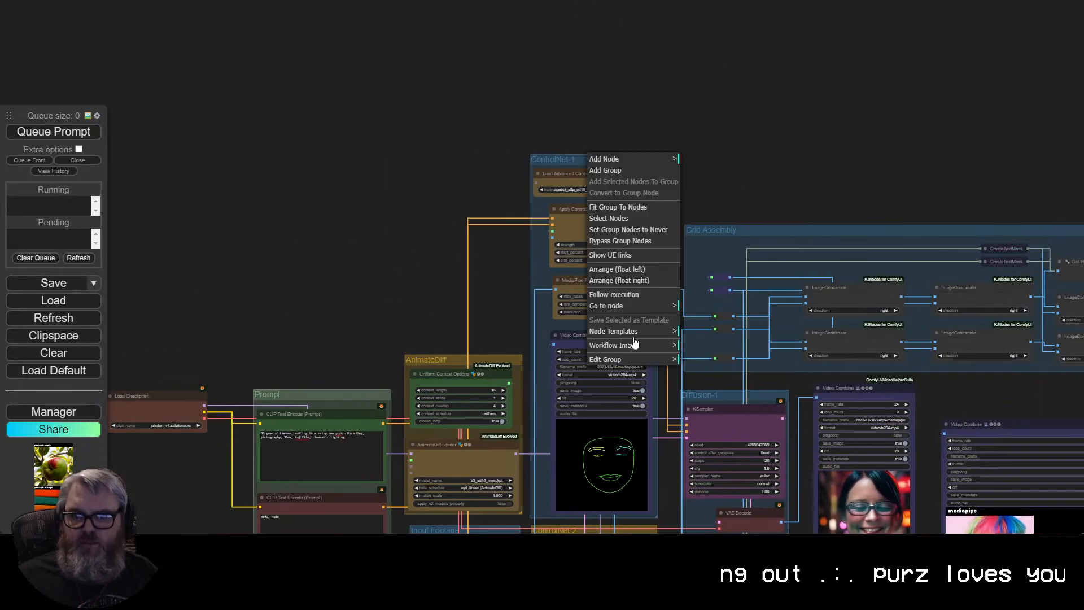
click(700, 382)
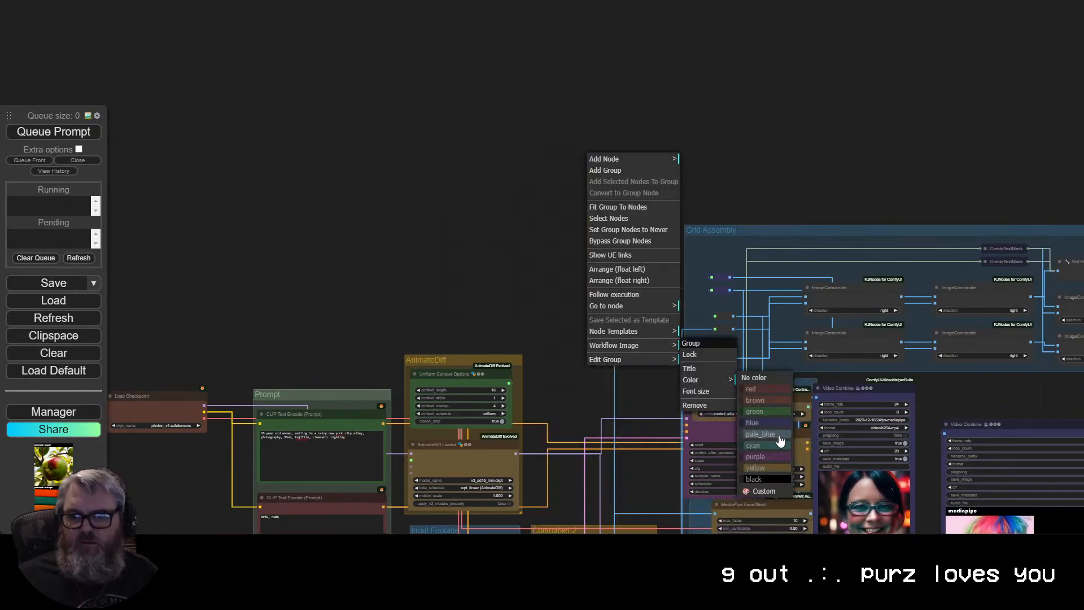
click(757, 468)
drag(752, 382, 594, 158)
drag(672, 192, 379, 5)
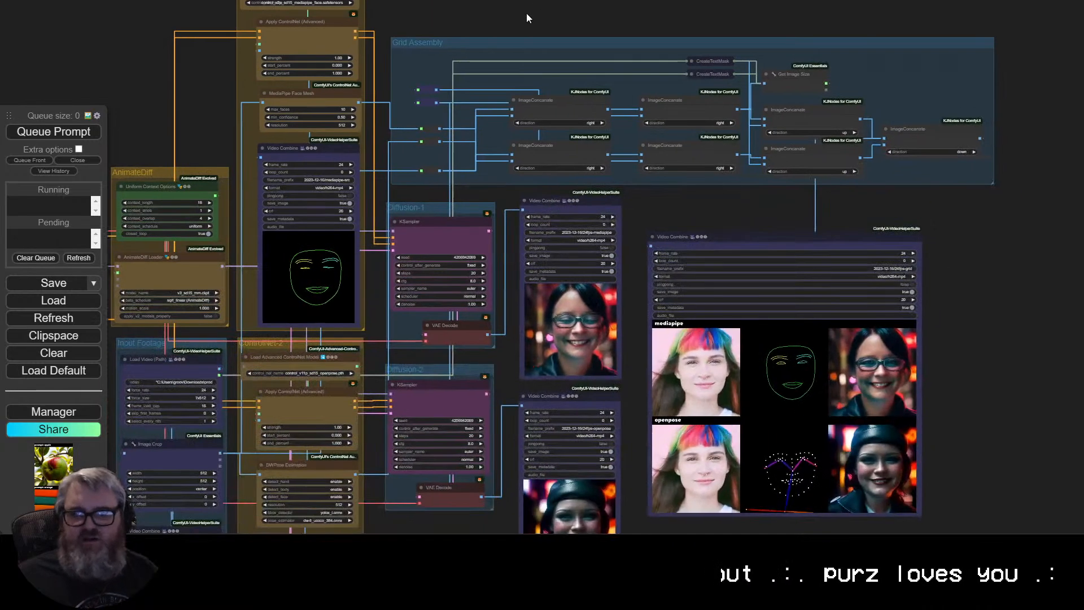
right_click(486, 42)
click(548, 246)
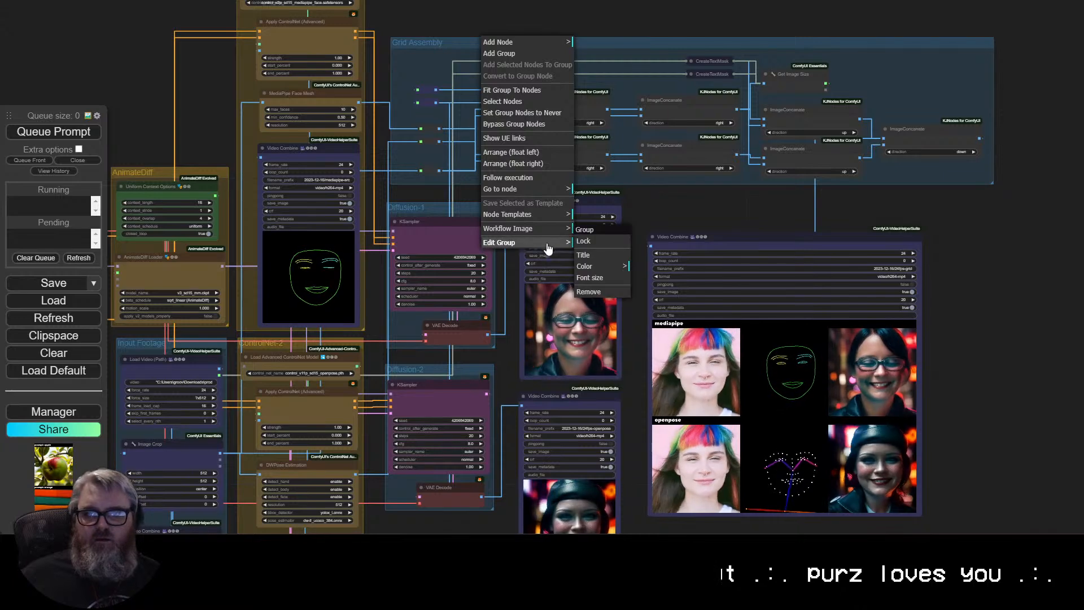
click(601, 268)
click(734, 213)
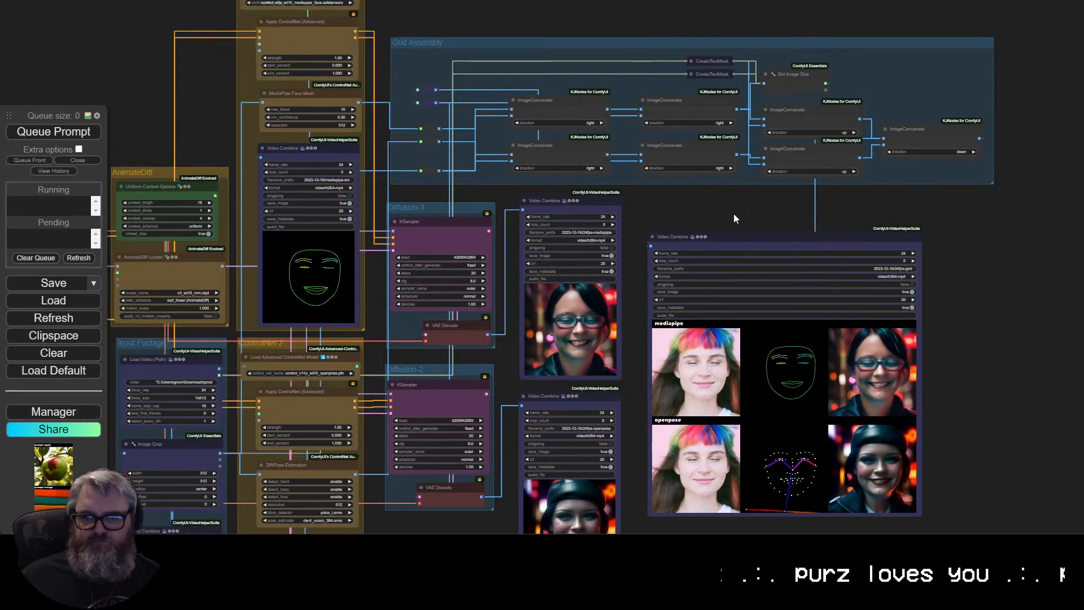
Color the Diffusion-1 and Diffusion-2 groups purple.
right_click(439, 213)
click(452, 411)
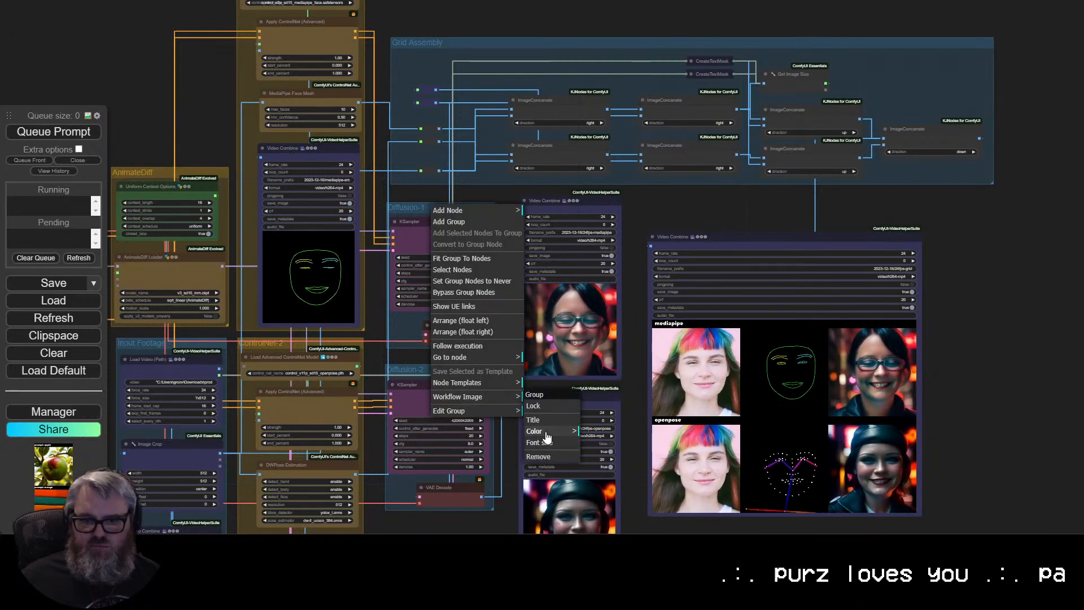
click(546, 431)
click(598, 509)
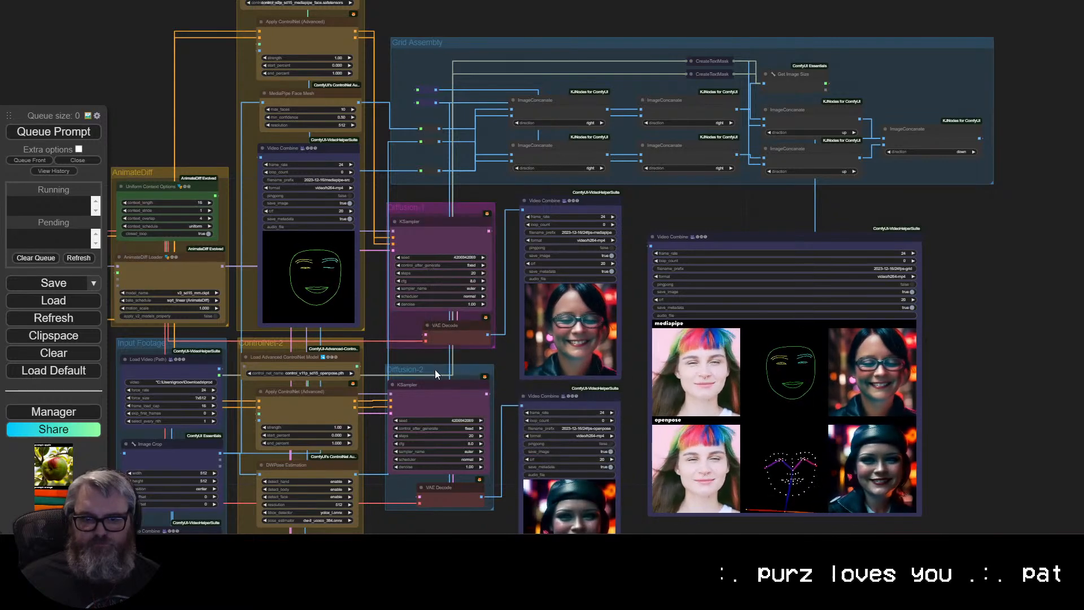
right_click(435, 369)
key(Escape)
right_click(435, 369)
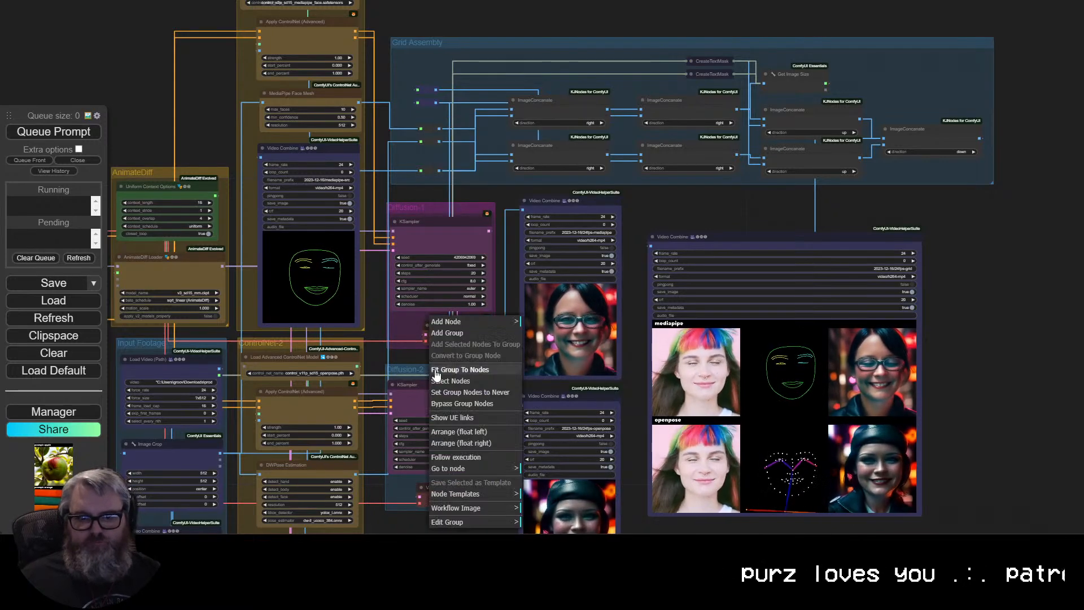
click(451, 521)
click(533, 496)
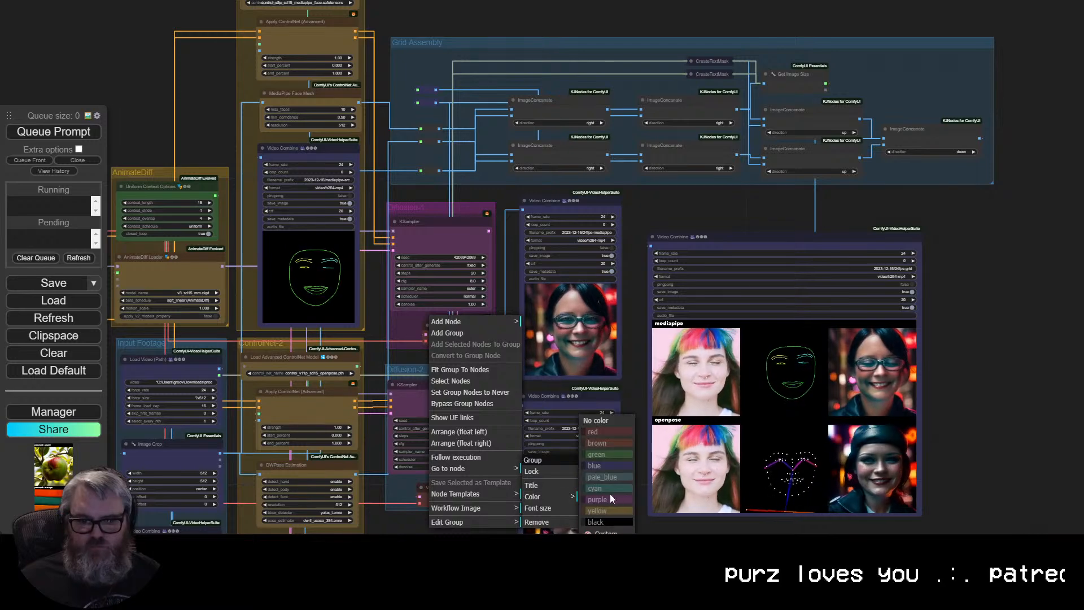
click(599, 500)
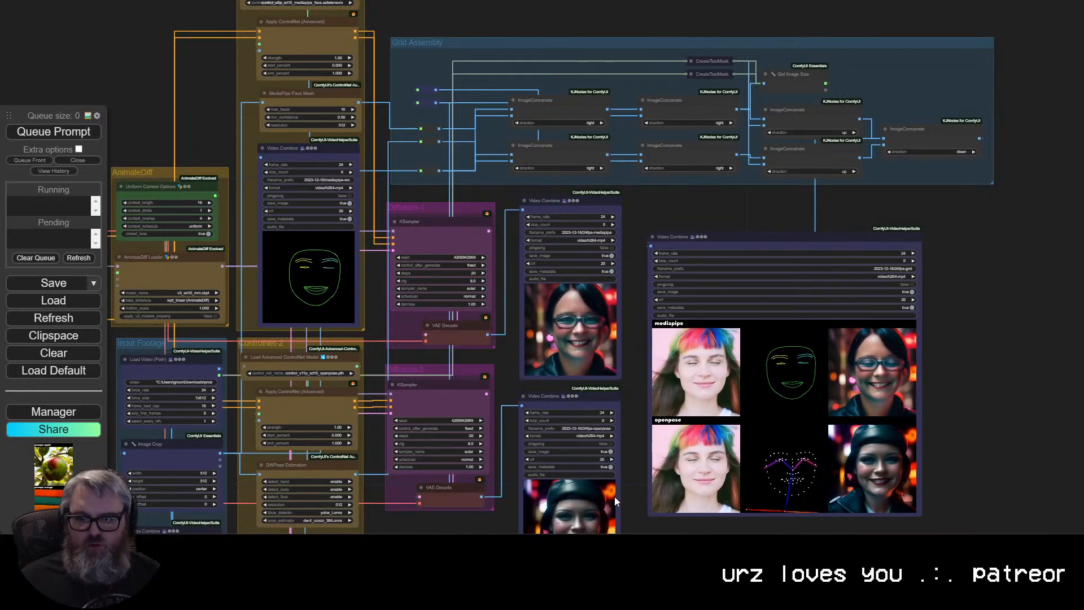
Examine the Load Checkpoint node and the positive and negative prompts in the Prompt group.
scroll(737, 204, down, 5)
scroll(852, 348, up, 8)
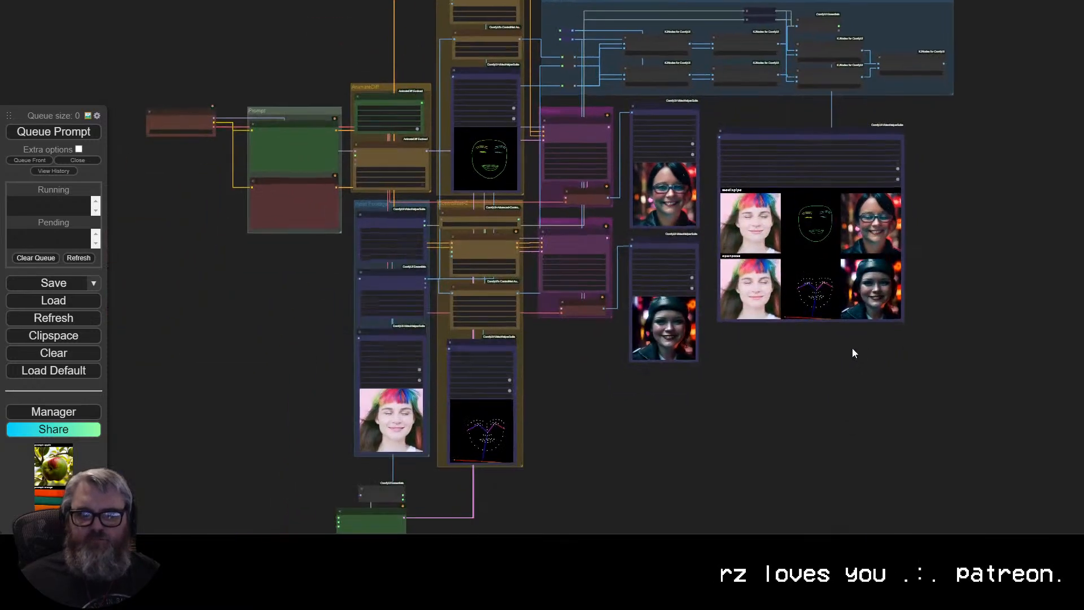
drag(655, 408, 663, 450)
scroll(628, 271, up, 4)
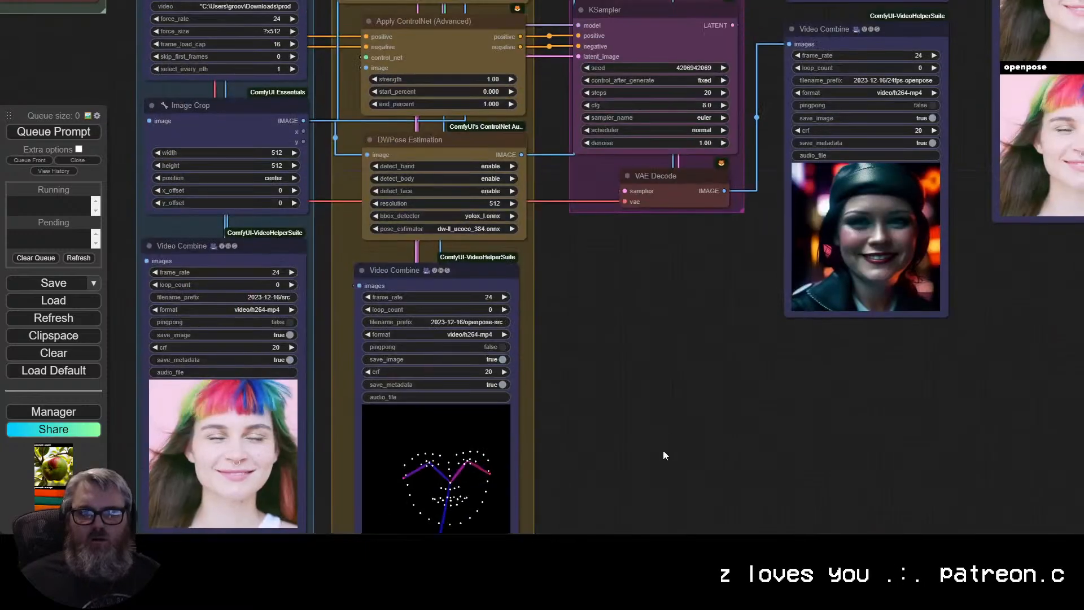
drag(636, 307, 826, 509)
scroll(299, 337, down, 1)
drag(299, 343, 488, 476)
scroll(314, 395, up, 3)
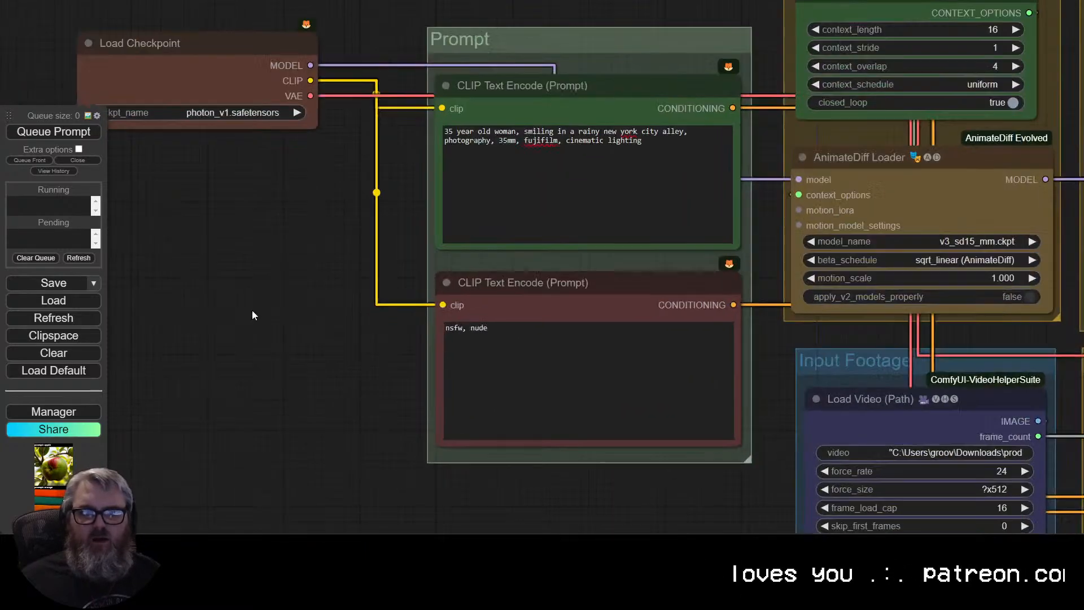
drag(252, 310, 461, 428)
scroll(475, 420, up, 5)
scroll(475, 418, up, 1)
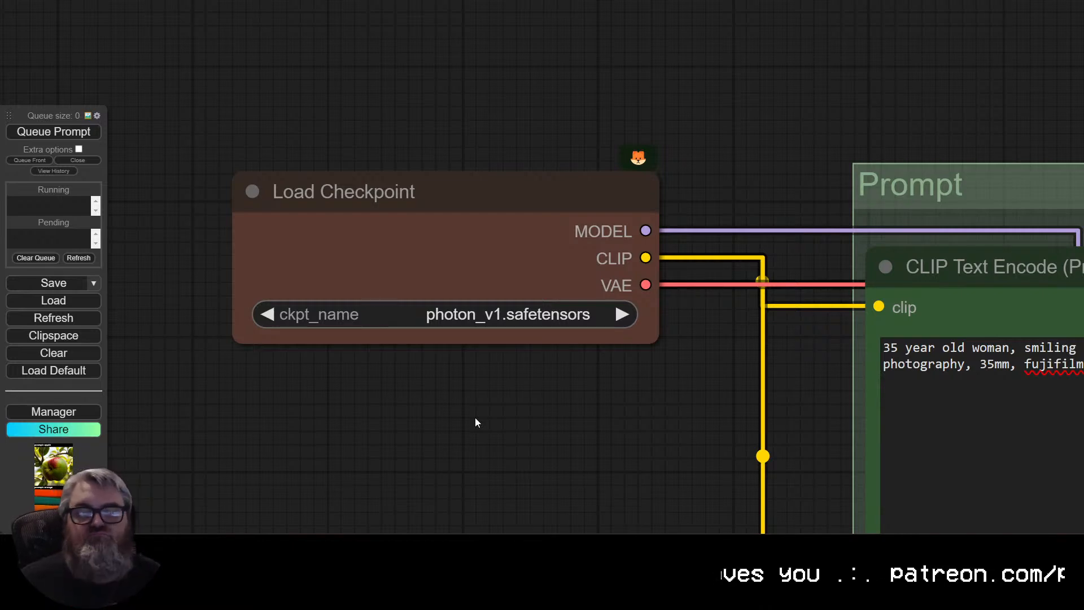
drag(644, 452, 138, 291)
drag(327, 287, 111, 161)
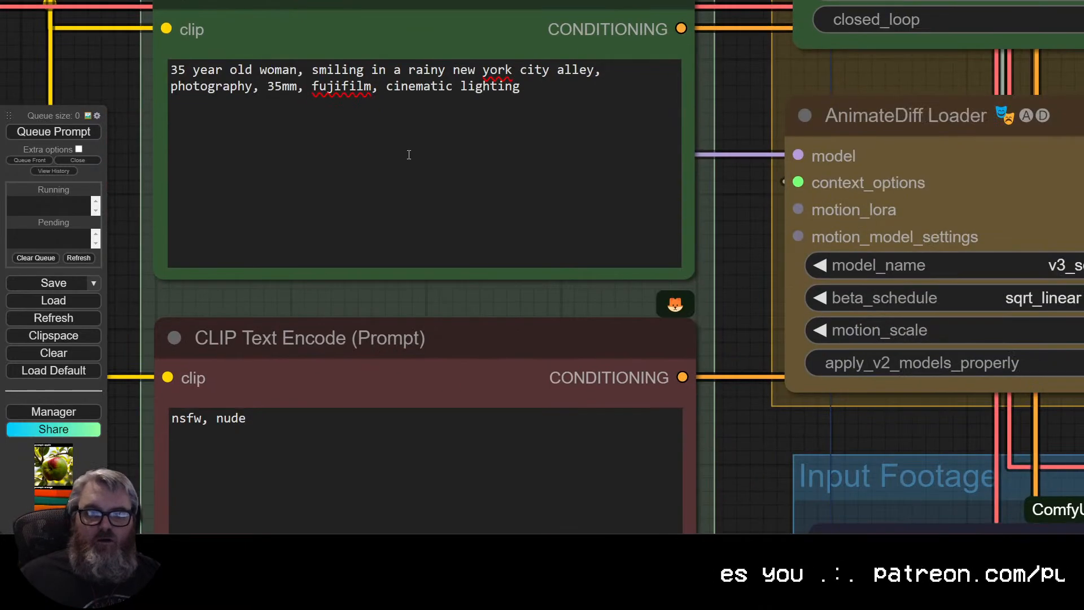
scroll(492, 309, down, 6)
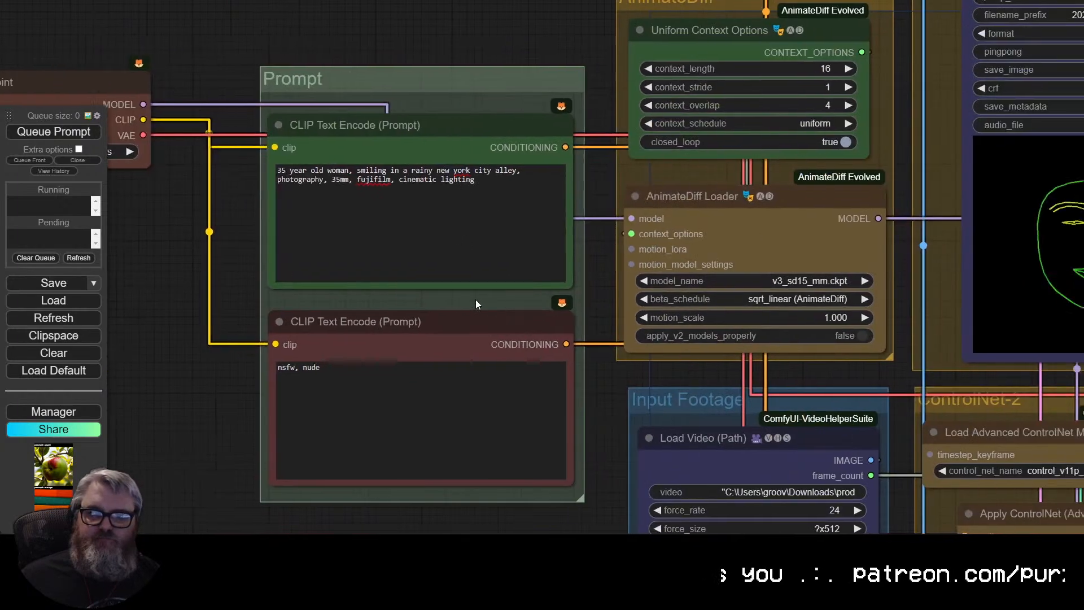
Examine the AnimateDiff settings and the nodes of the ControlNet-1 and ControlNet-2 groups.
drag(475, 299, 155, 354)
scroll(158, 254, down, 3)
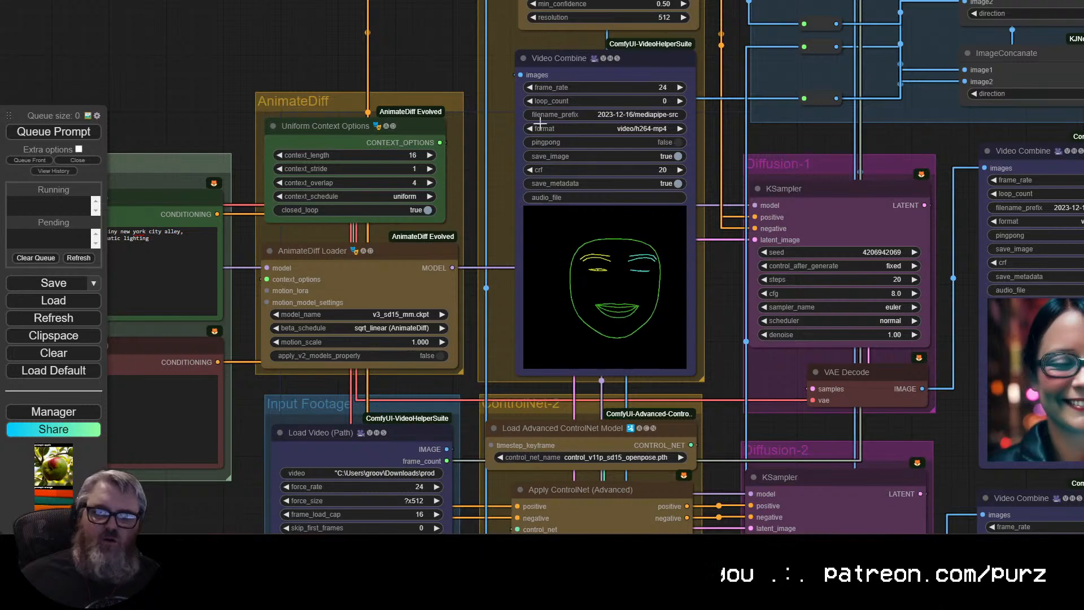
scroll(729, 324, down, 2)
drag(722, 301, 644, 566)
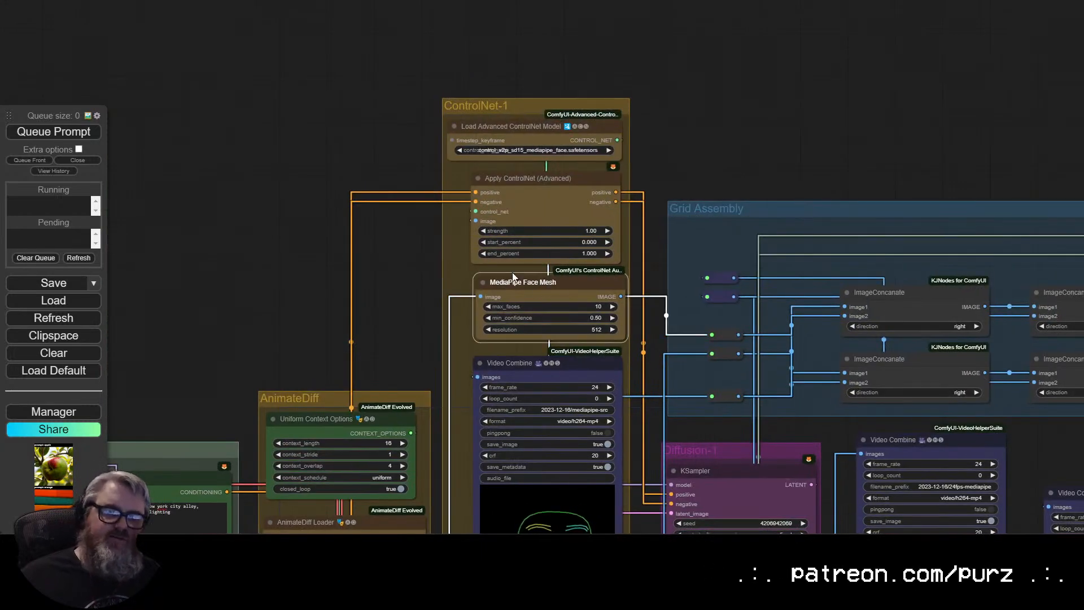
drag(434, 411, 399, 80)
drag(186, 455, 218, 244)
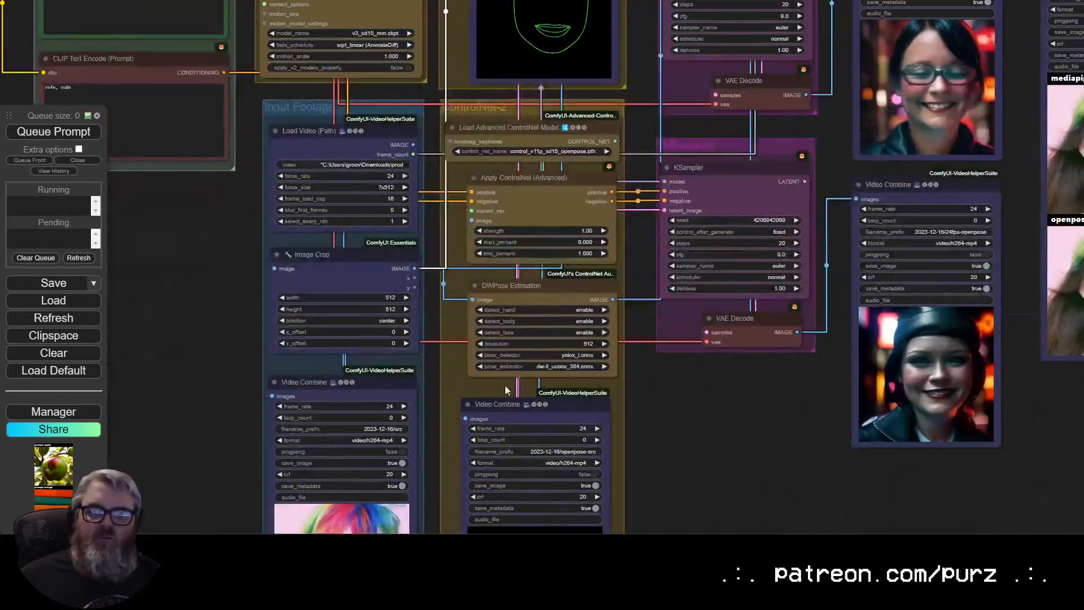
click(508, 285)
drag(161, 366, 134, 235)
click(556, 278)
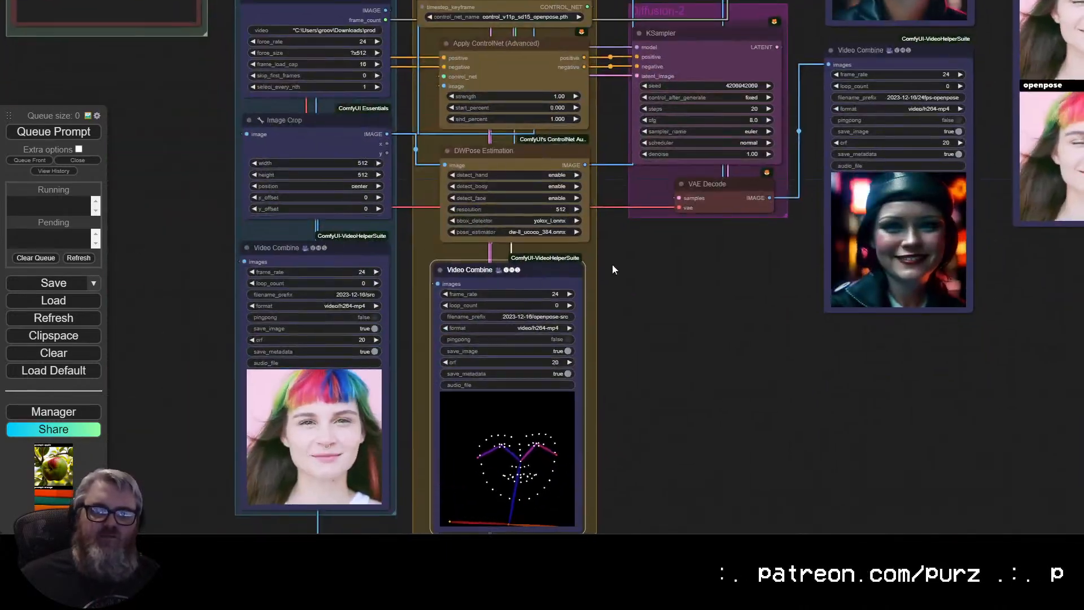
Examine the Image Crop node and source footage preview, the two diffusion outputs and the Grid Assembly chain.
drag(612, 264, 574, 538)
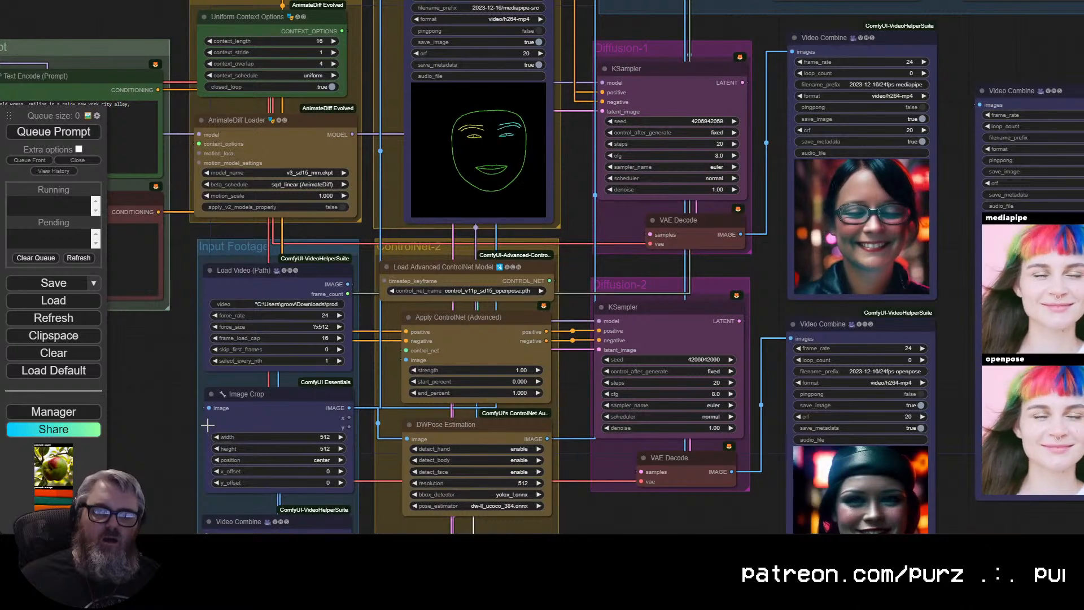
drag(192, 413, 337, 273)
click(394, 260)
drag(310, 348, 334, 233)
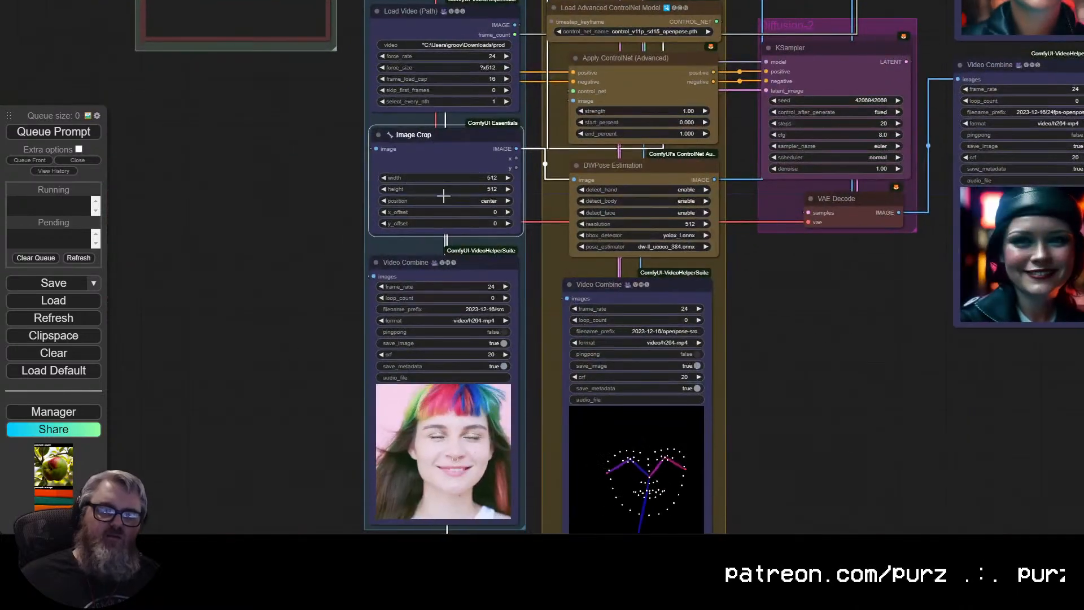
drag(215, 404, 263, 287)
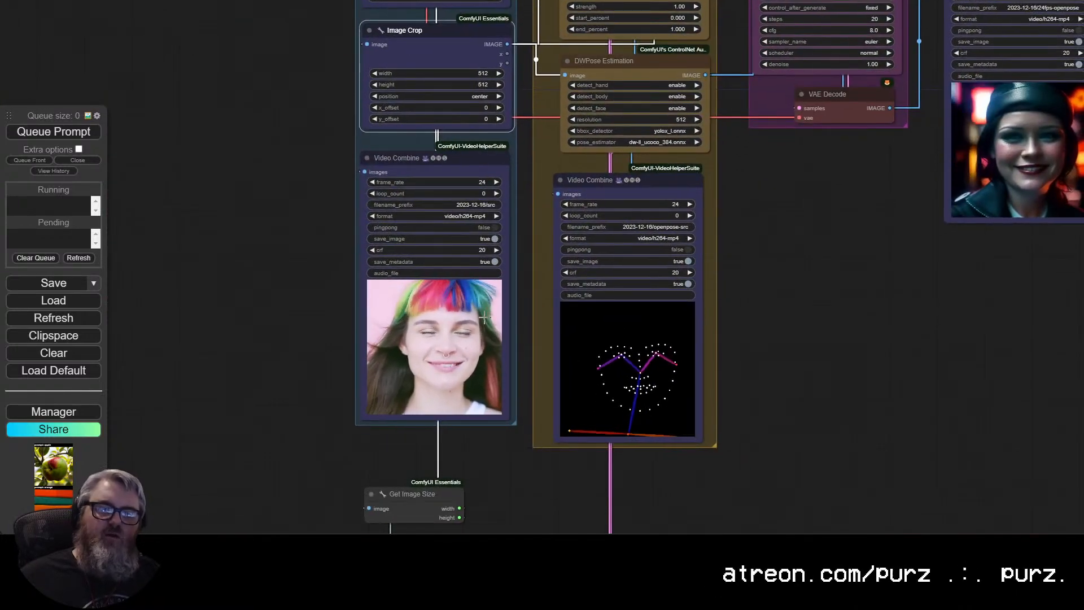
drag(910, 320, 513, 561)
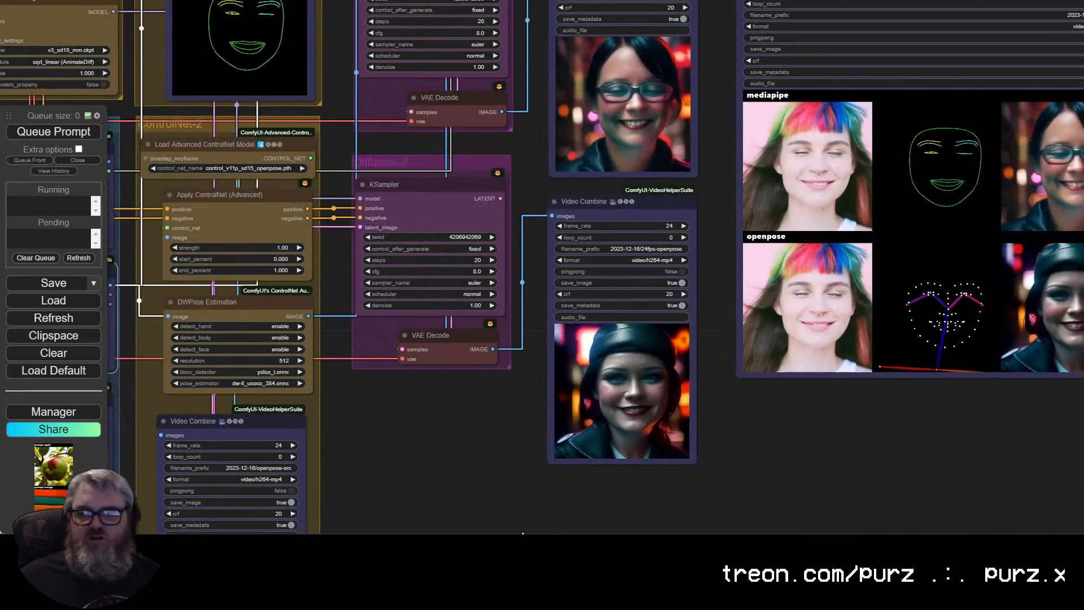
drag(473, 406, 494, 563)
drag(550, 253, 567, 527)
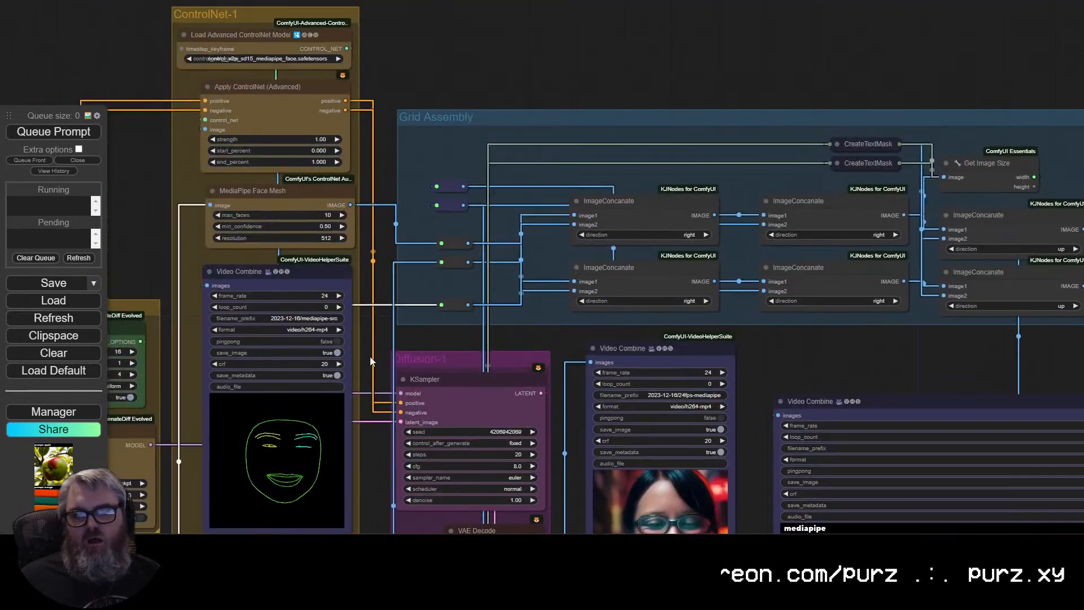
drag(573, 319, 336, 327)
scroll(519, 186, up, 4)
drag(520, 185, 511, 158)
scroll(510, 158, down, 3)
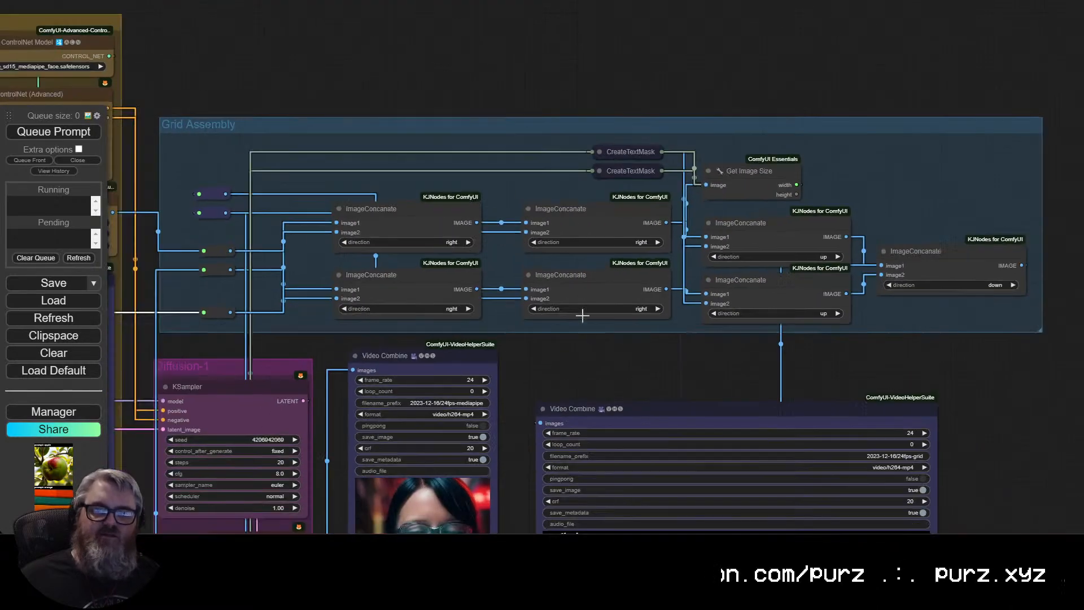
drag(299, 177, 299, 176)
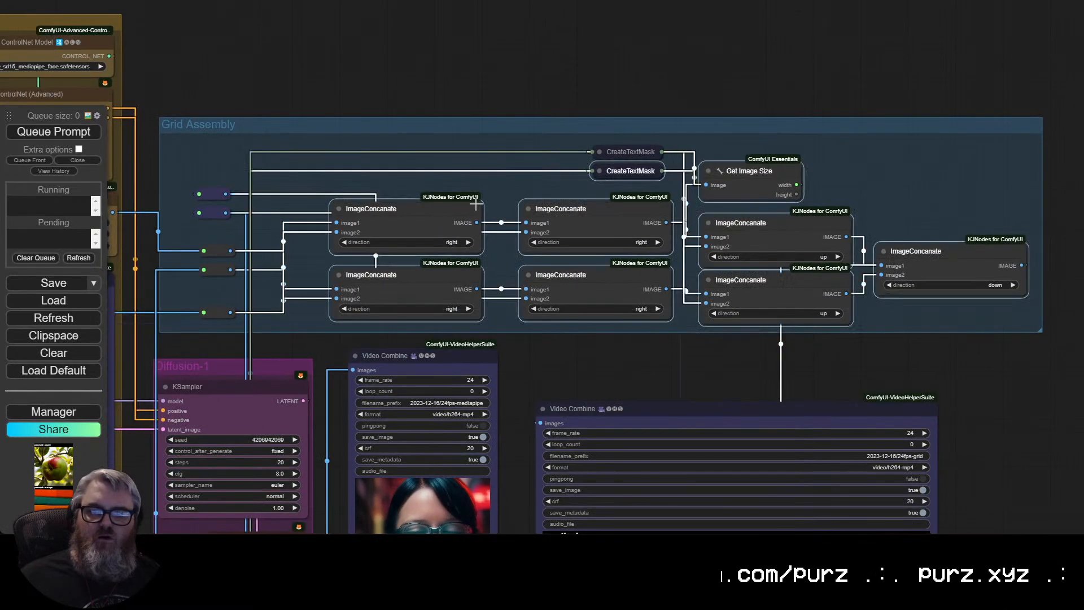
right_click(413, 203)
click(255, 160)
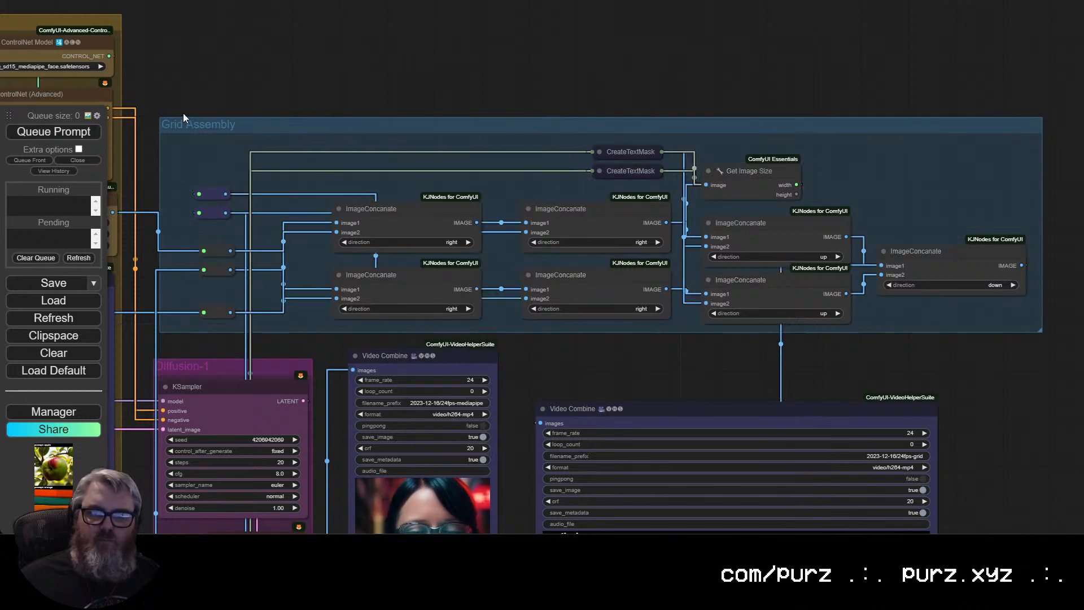
Color all the nodes inside the Grid Assembly group blue, including the small reroute and CreateTextMask nodes.
drag(965, 307, 982, 330)
right_click(587, 269)
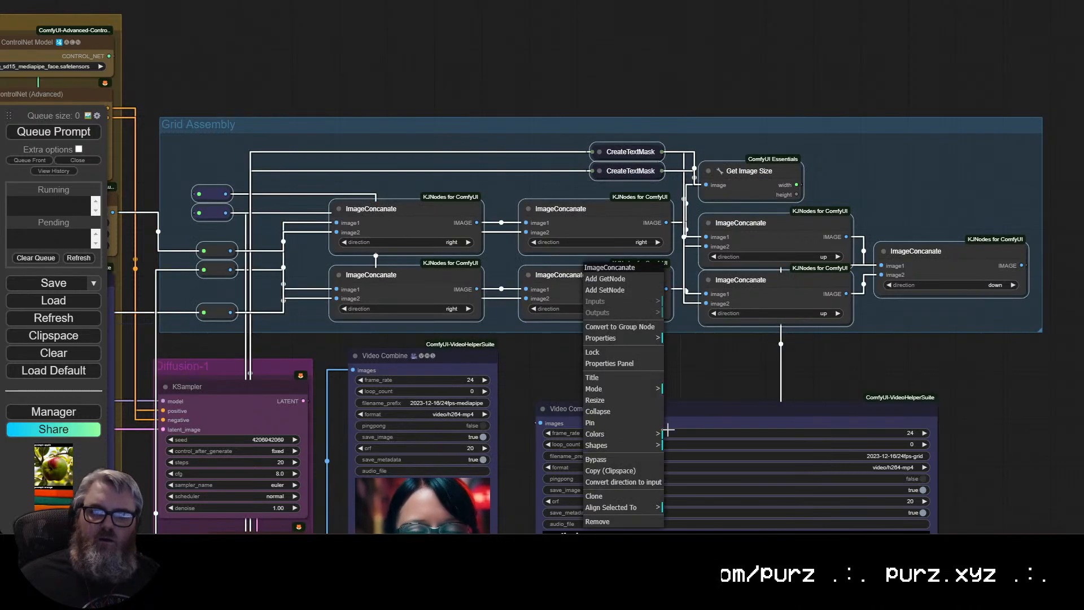
click(712, 467)
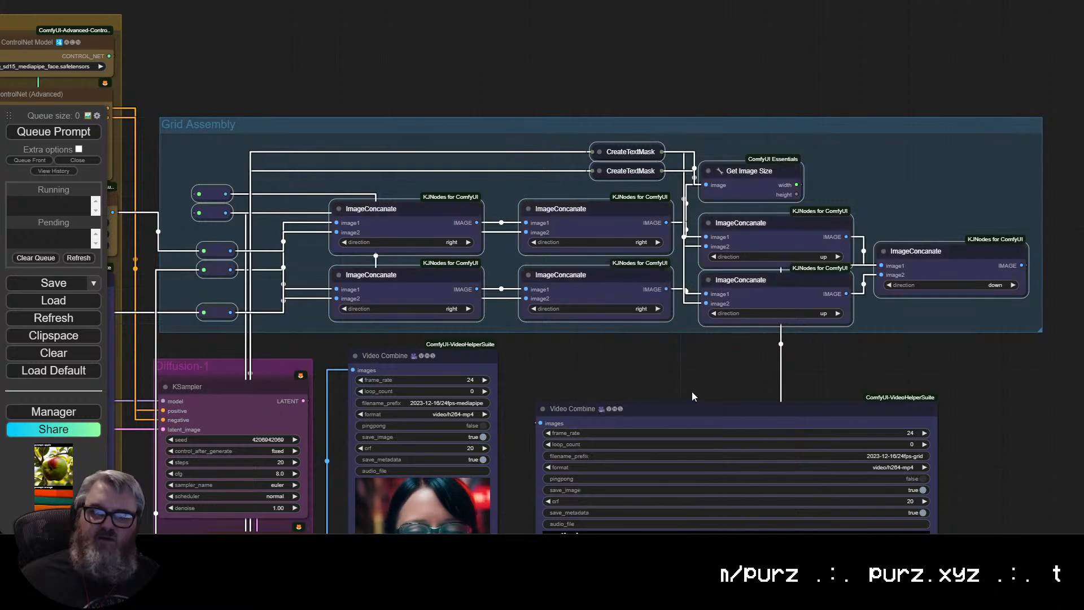
click(692, 391)
Examine the final mediapipe and openpose grid video and compare it with the two individual diffusion outputs.
drag(692, 392, 501, 2)
scroll(576, 189, up, 4)
scroll(634, 264, down, 1)
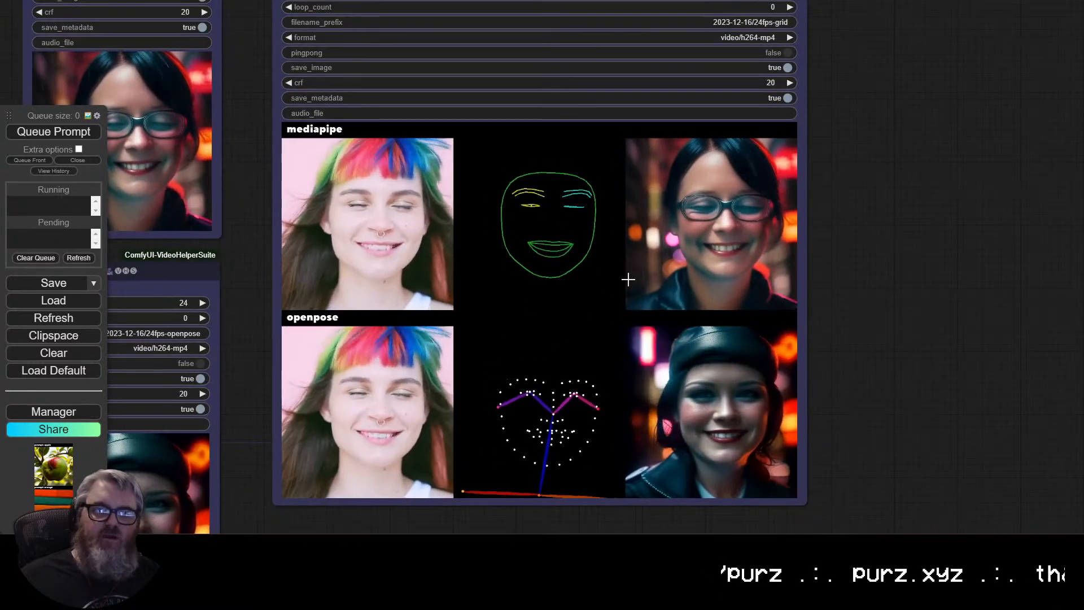
drag(255, 328, 655, 256)
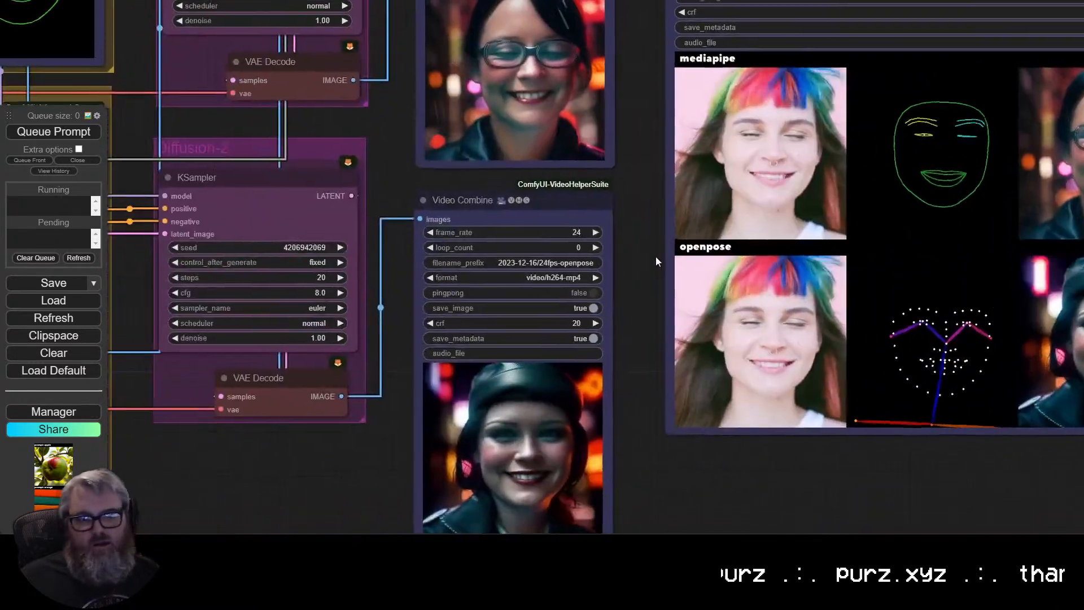
scroll(656, 258, down, 2)
drag(456, 397, 804, 372)
scroll(799, 373, down, 3)
drag(749, 396, 799, 462)
drag(333, 321, 1, 313)
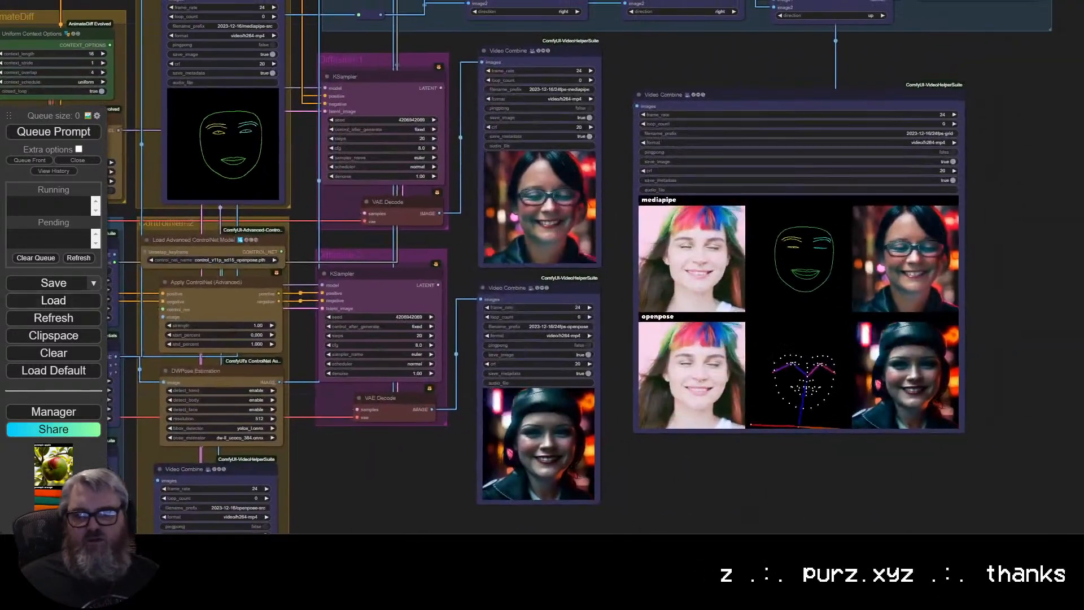
scroll(1033, 367, up, 3)
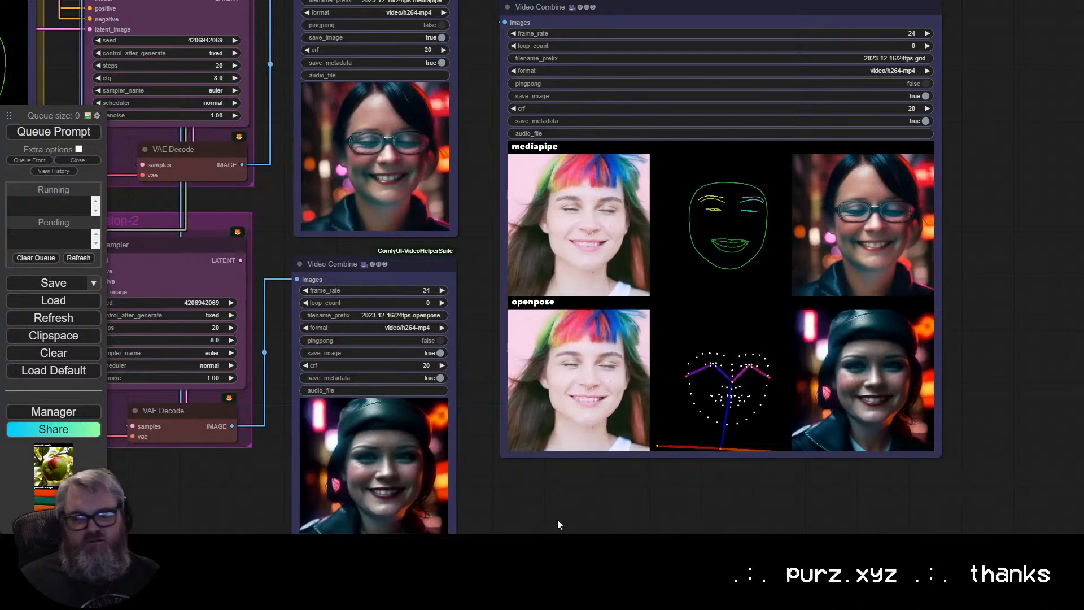
scroll(557, 520, down, 2)
mouse_move(591, 483)
mouse_down()
mouse_move(1045, 443)
mouse_move(598, 485)
mouse_up()
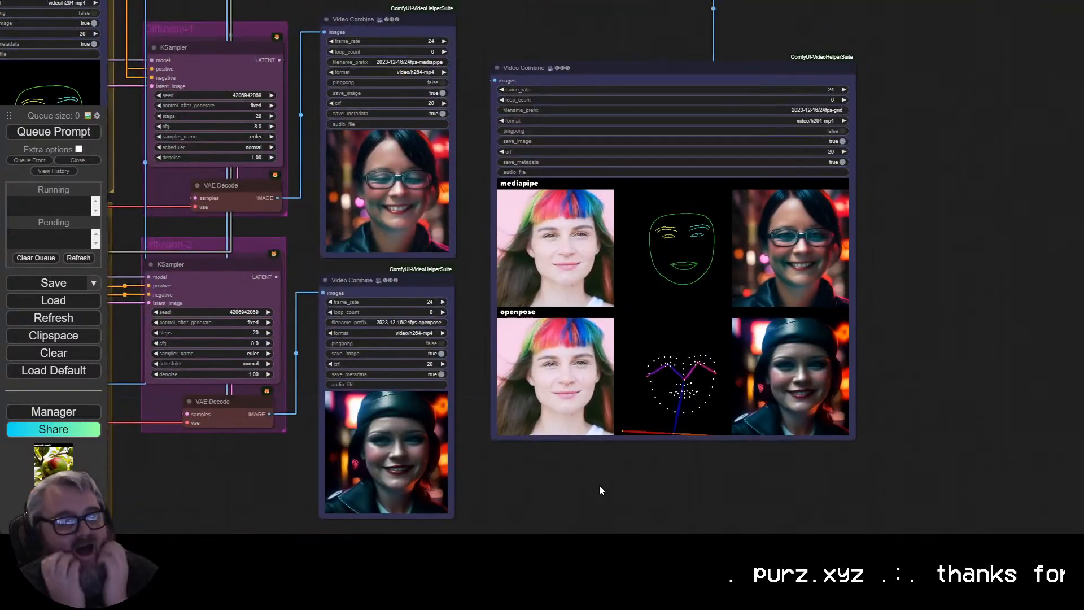
Look over the finished workflow from the ControlNet and Grid Assembly groups back to the checkpoint and prompts.
scroll(602, 478, down, 2)
drag(617, 461, 849, 386)
drag(521, 205, 510, 198)
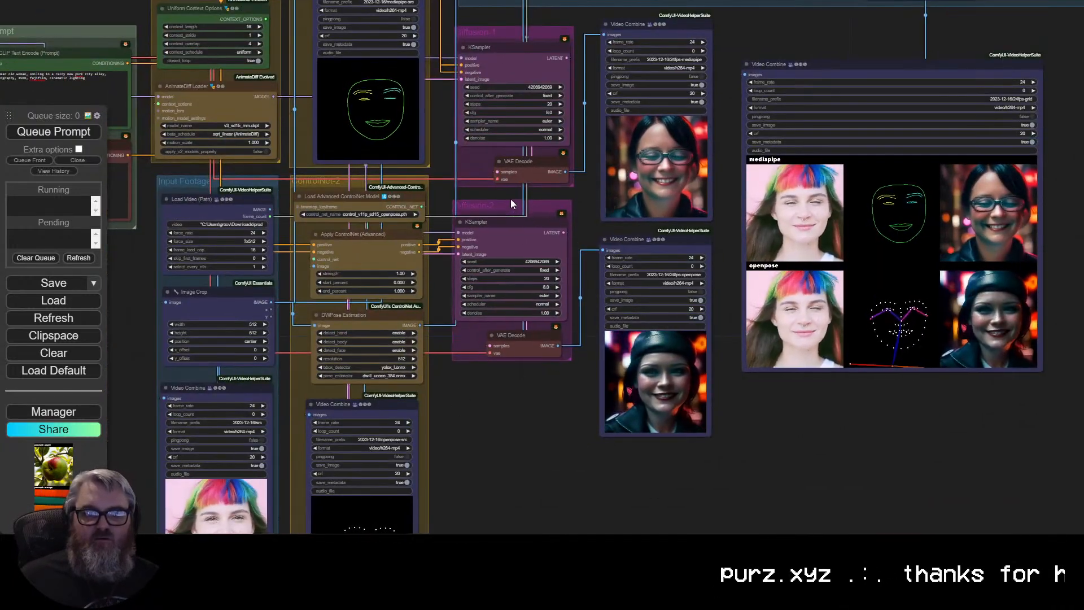
drag(489, 31, 502, 283)
drag(550, 114, 554, 91)
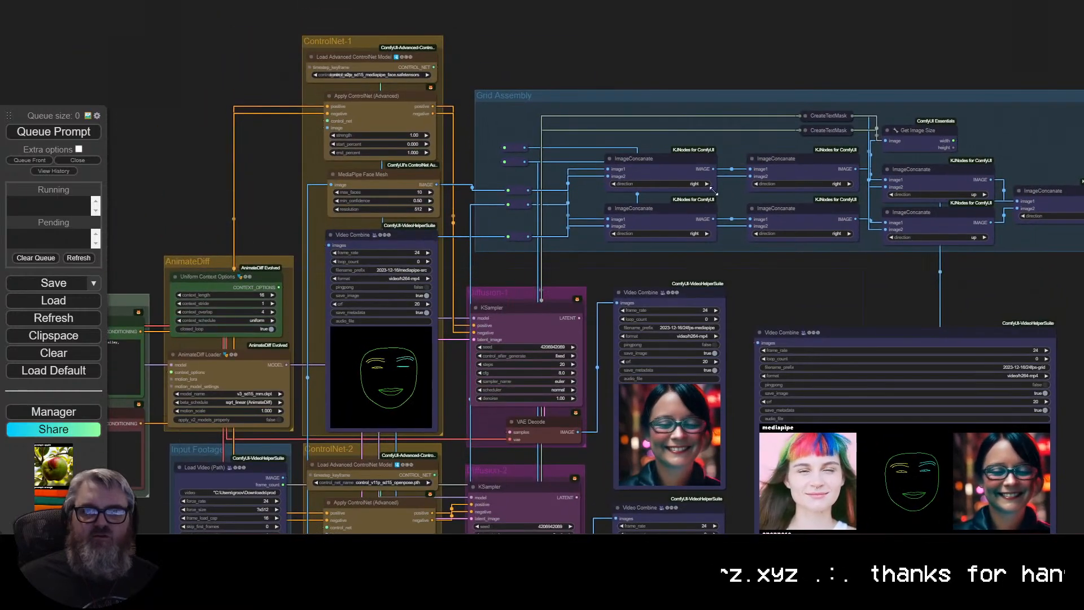
drag(905, 267, 536, 267)
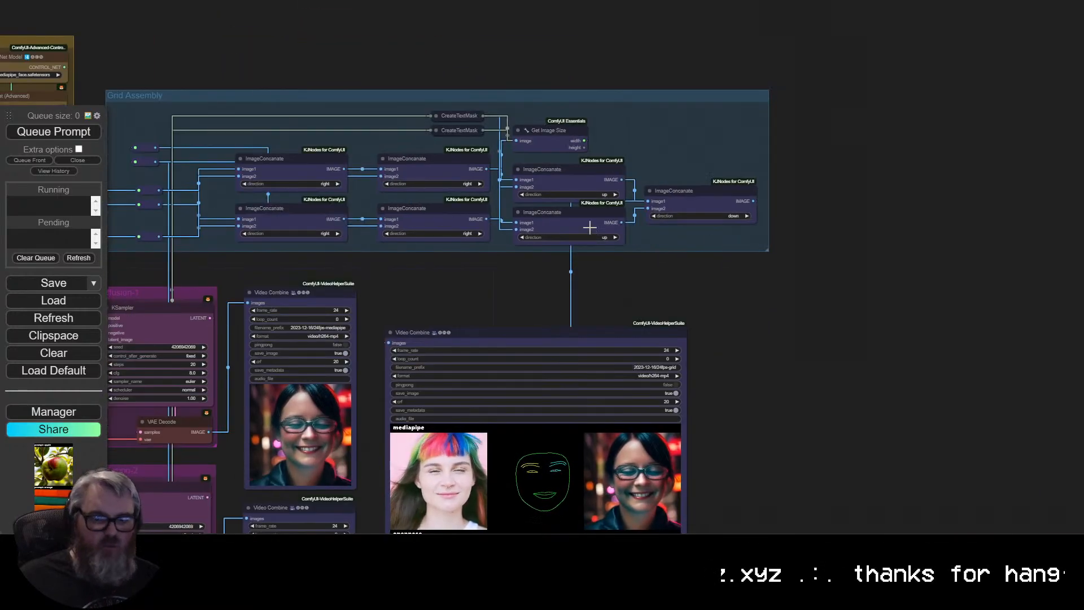
drag(454, 299, 743, 70)
scroll(703, 161, down, 3)
drag(522, 384, 656, 368)
scroll(620, 376, up, 5)
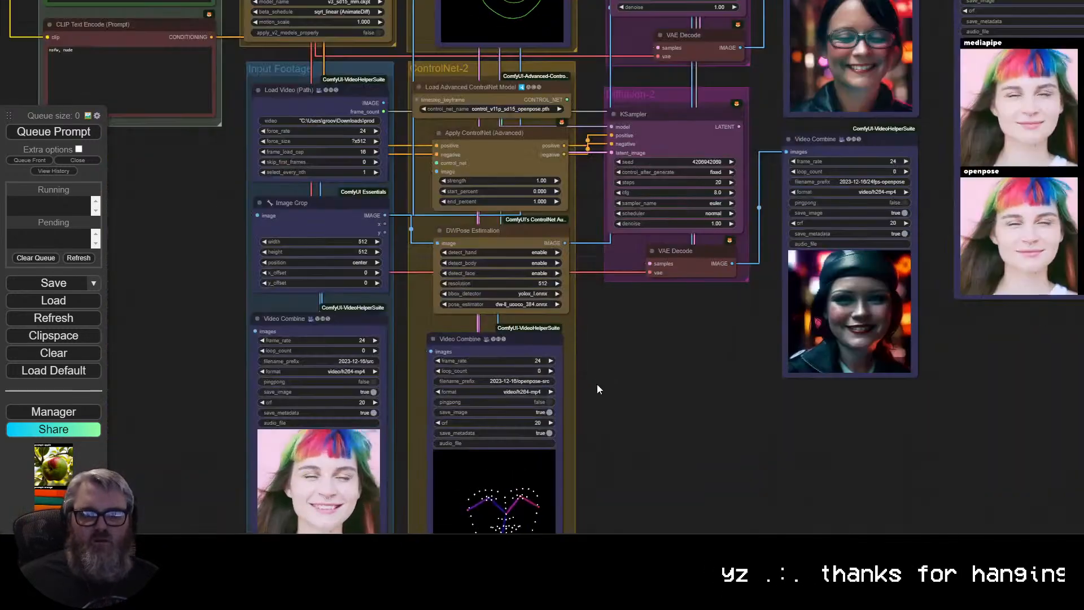
drag(598, 384, 739, 449)
drag(274, 348, 434, 452)
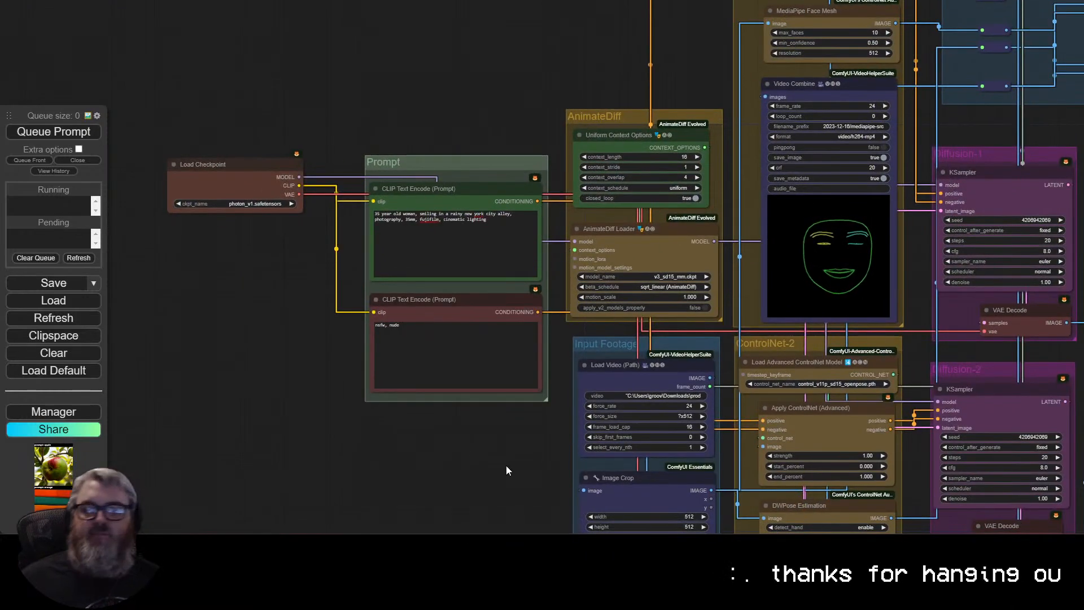
Set the frame_load_cap of the Load Video (Path) node in the Input Footage group to 96.
drag(506, 470, 344, 400)
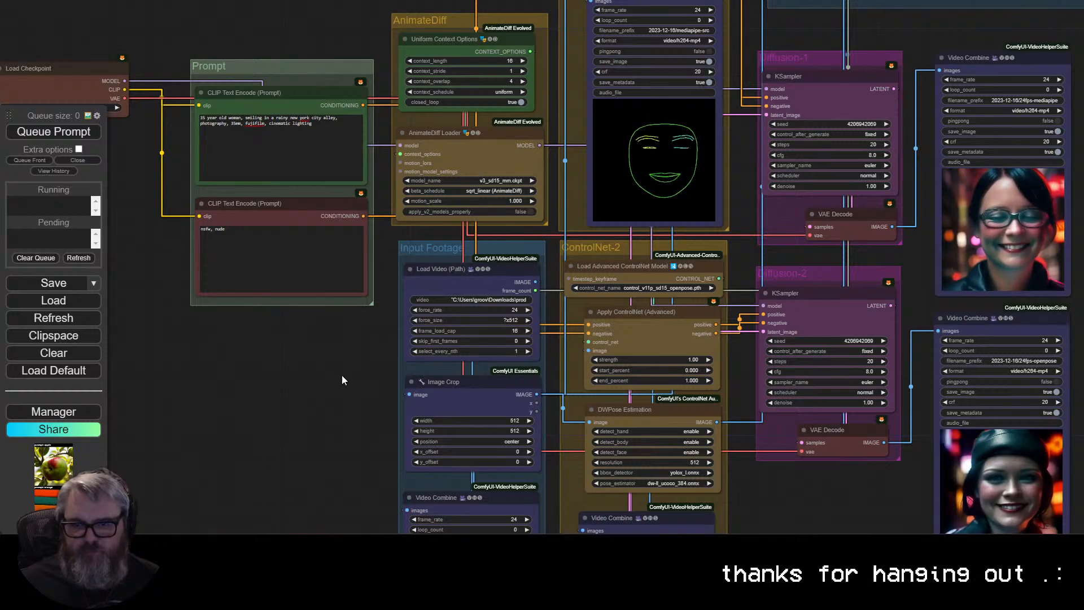
drag(343, 351, 290, 252)
scroll(370, 246, up, 10)
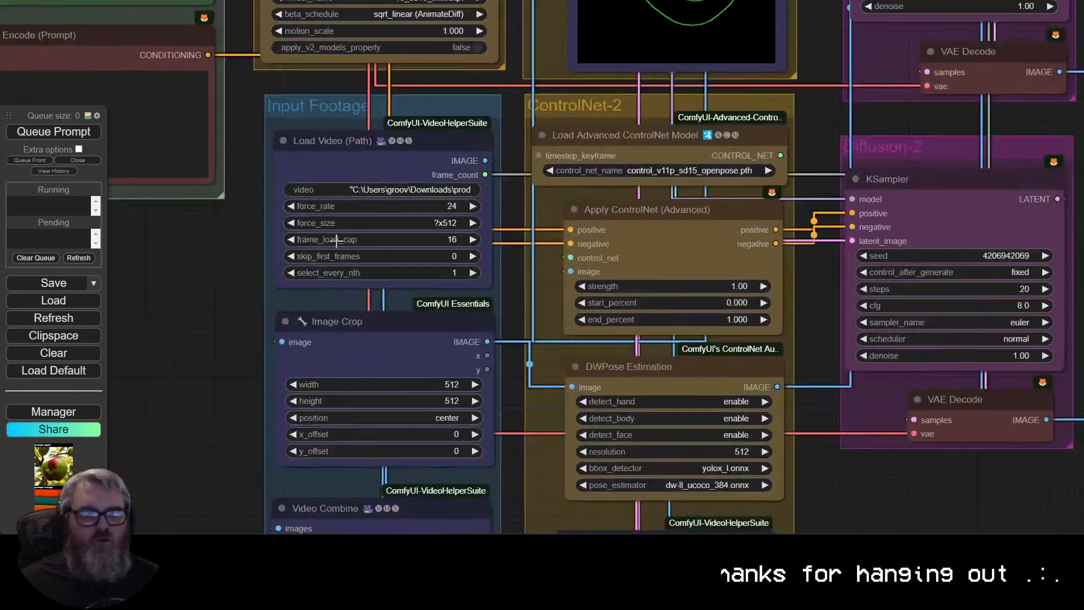
scroll(530, 239, down, 3)
drag(798, 305, 852, 333)
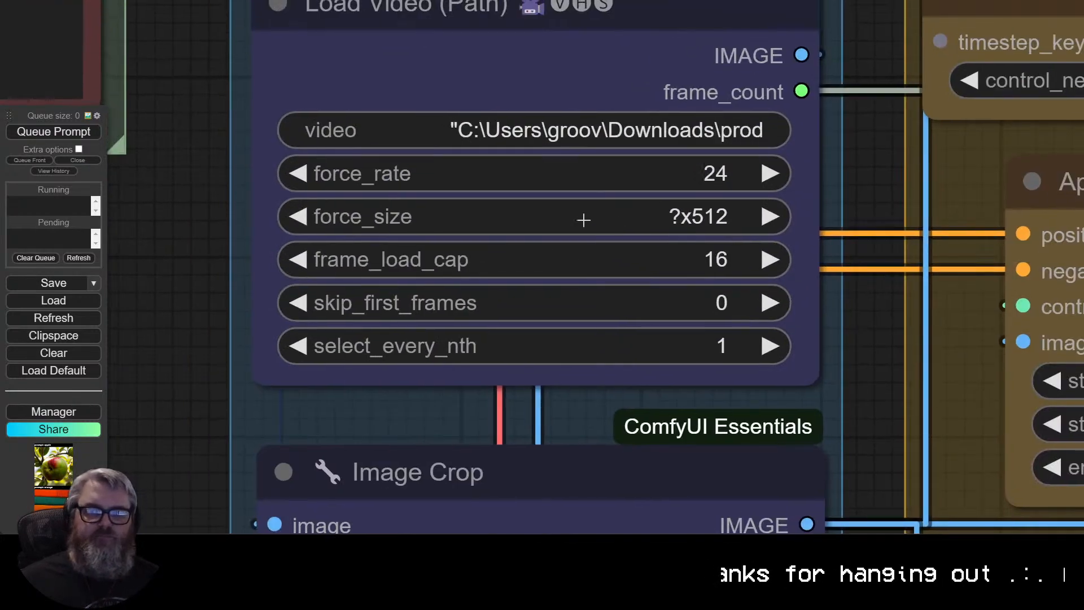
click(704, 259)
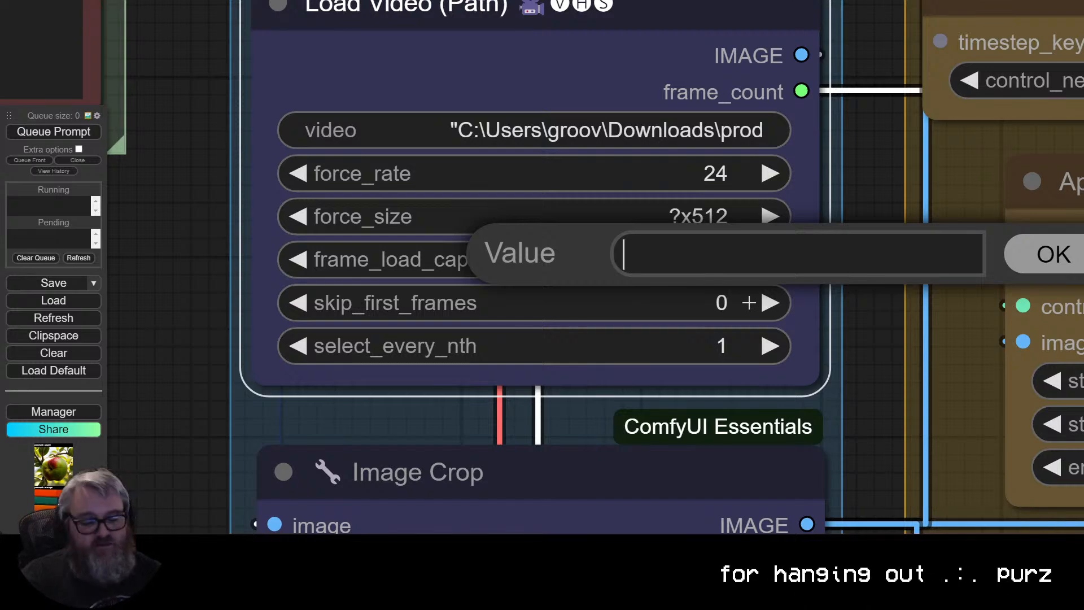
text(96)
key(Return)
Queue the workflow to render the comparison with the new frame cap.
scroll(757, 328, down, 7)
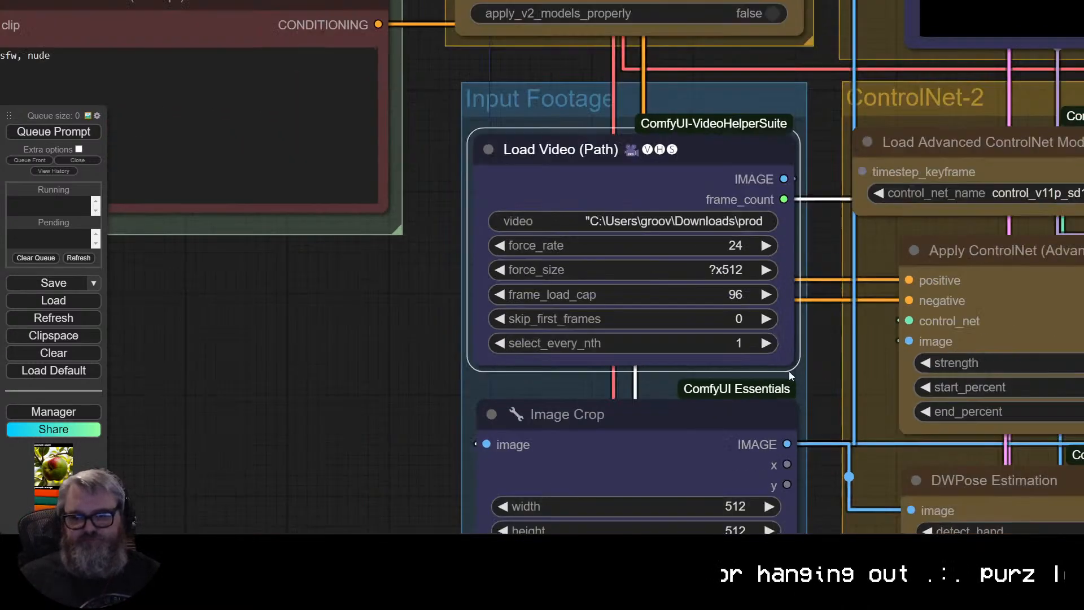
scroll(531, 307, down, 4)
drag(821, 385, 683, 244)
drag(968, 242, 51, 420)
drag(301, 403, 434, 389)
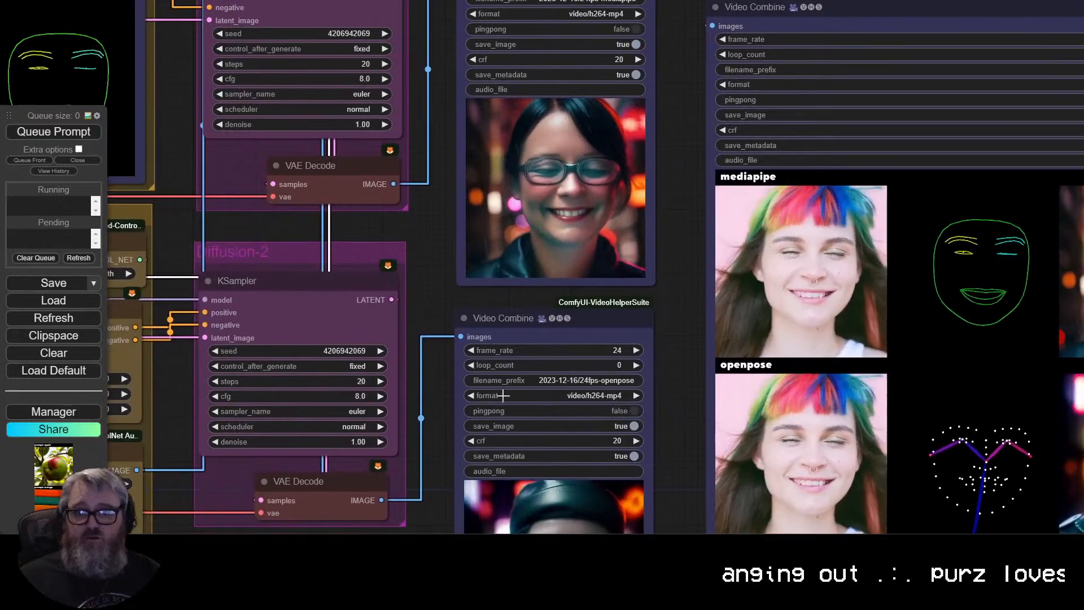
scroll(666, 361, down, 7)
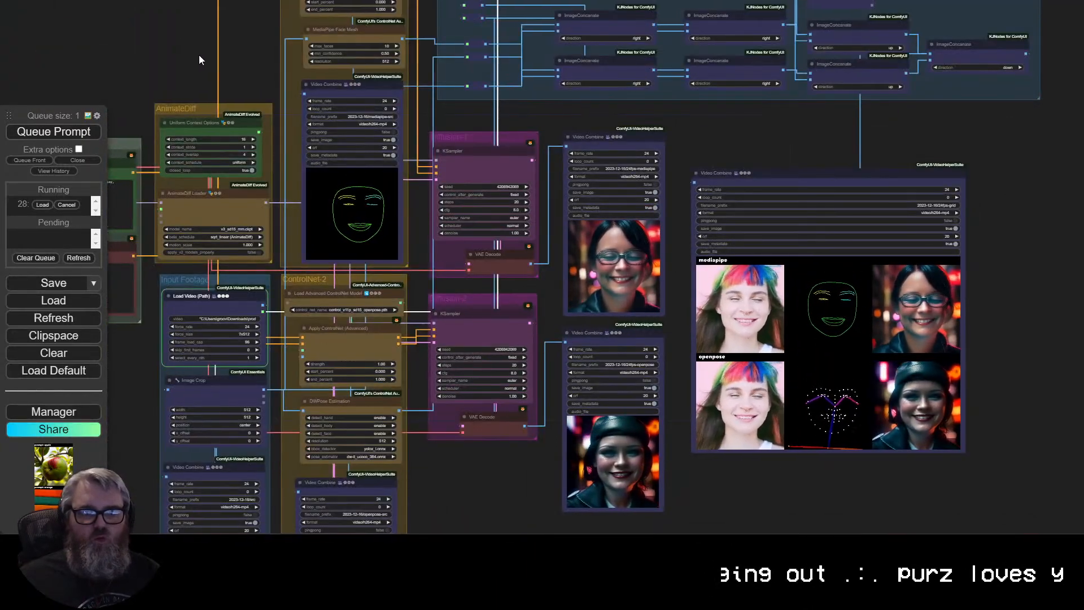
Look over the Input Footage, ControlNet and Grid Assembly groups and compare the mediapipe and openpose rows of the grid video.
drag(198, 55, 290, 15)
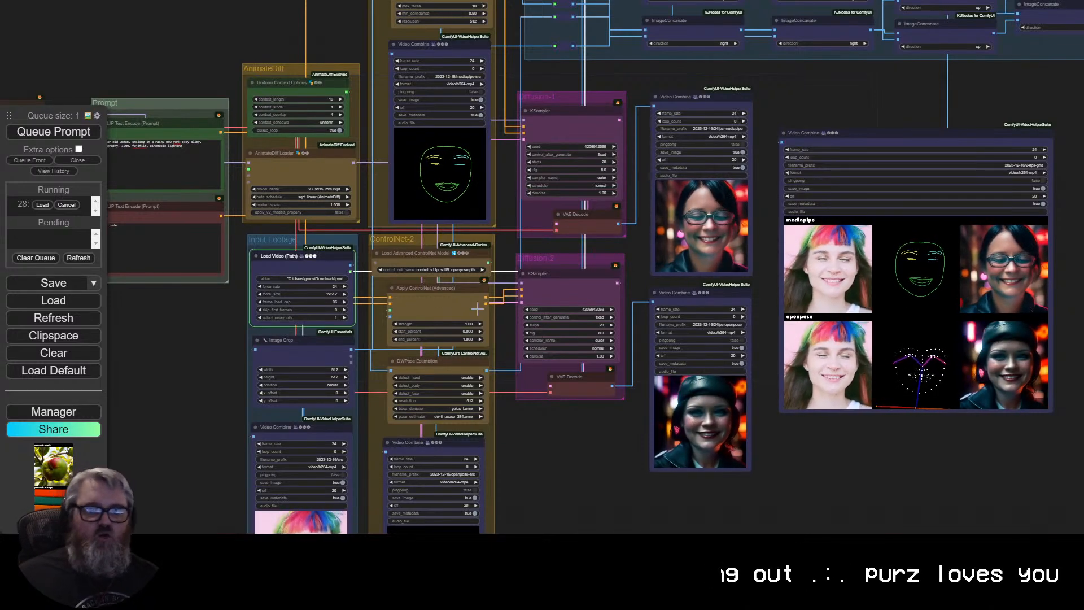
drag(477, 309, 455, 127)
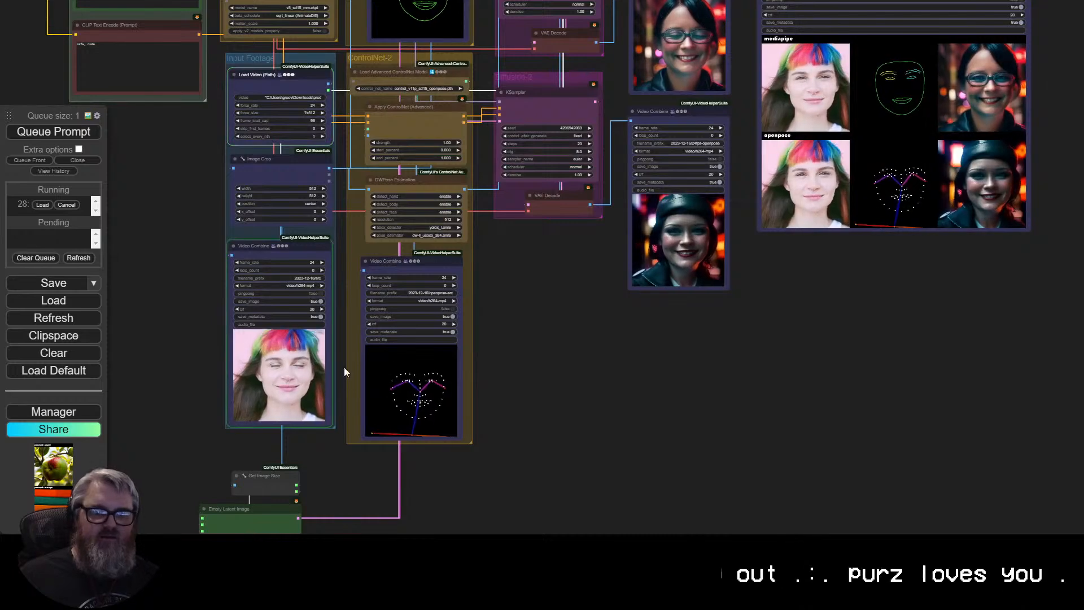
drag(506, 375, 464, 534)
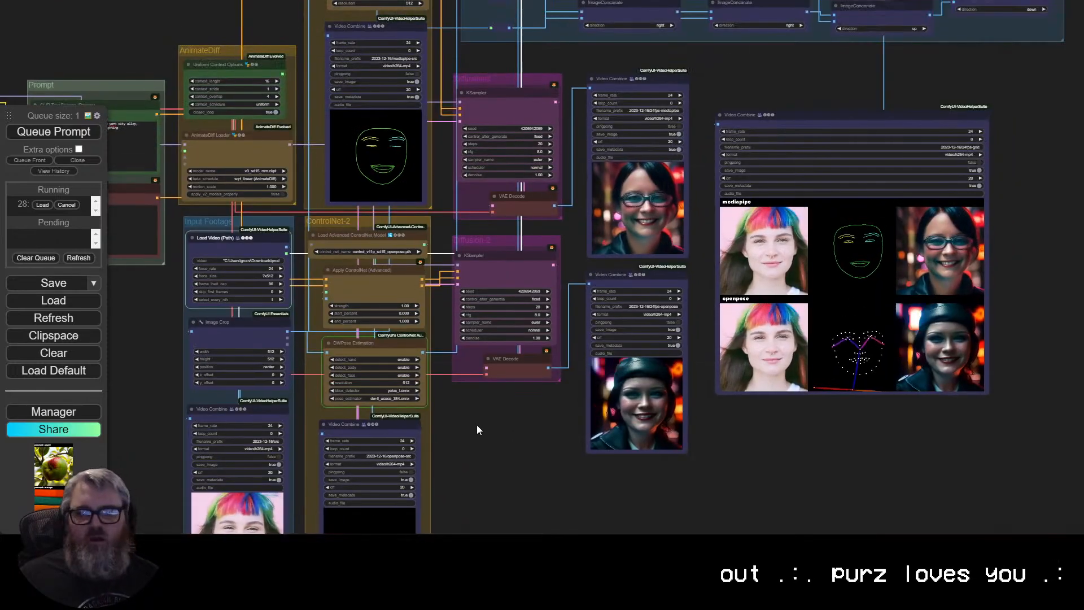
drag(470, 423, 492, 493)
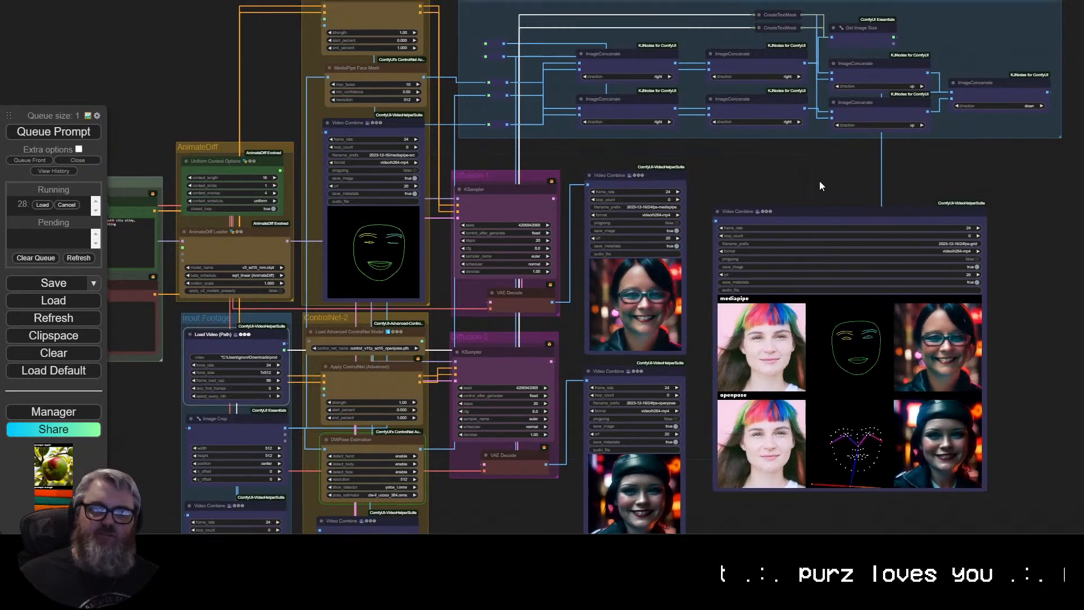
drag(819, 181, 728, 334)
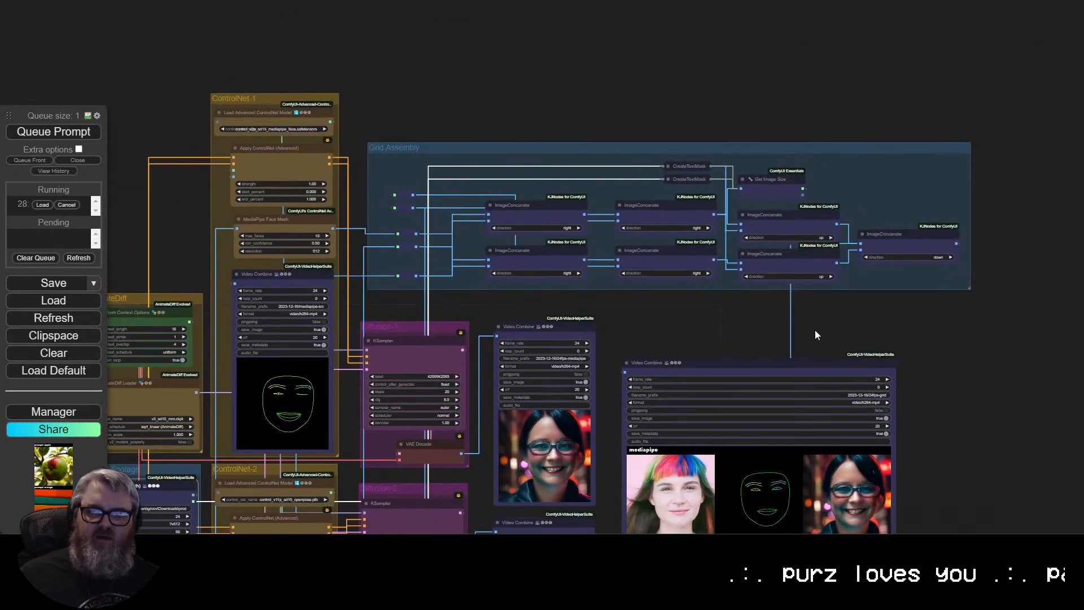
drag(815, 330, 731, 147)
scroll(688, 394, up, 7)
drag(1015, 308, 966, 261)
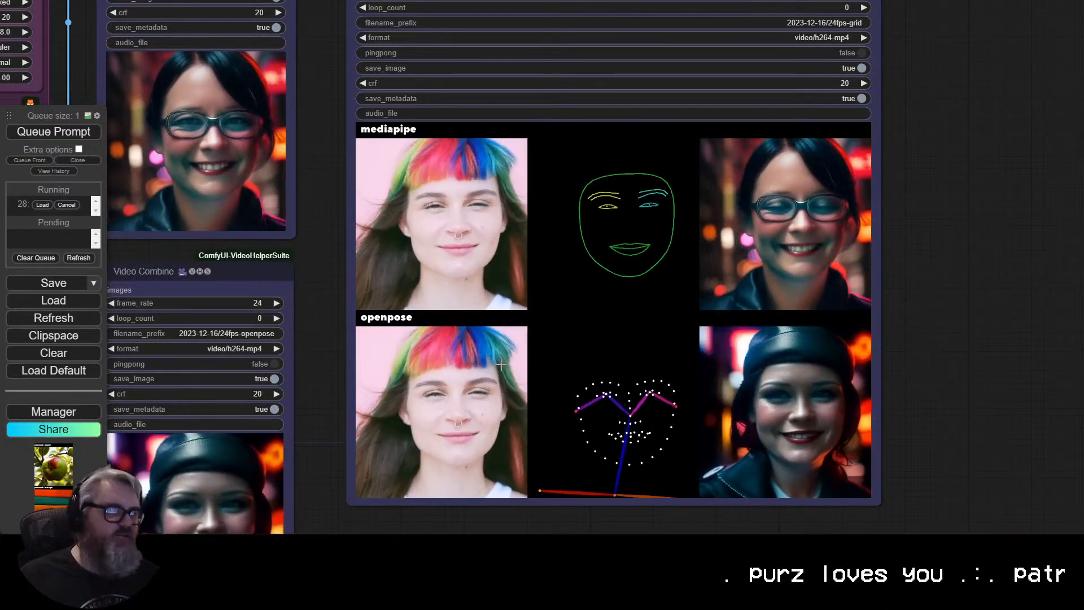
scroll(501, 365, up, 1)
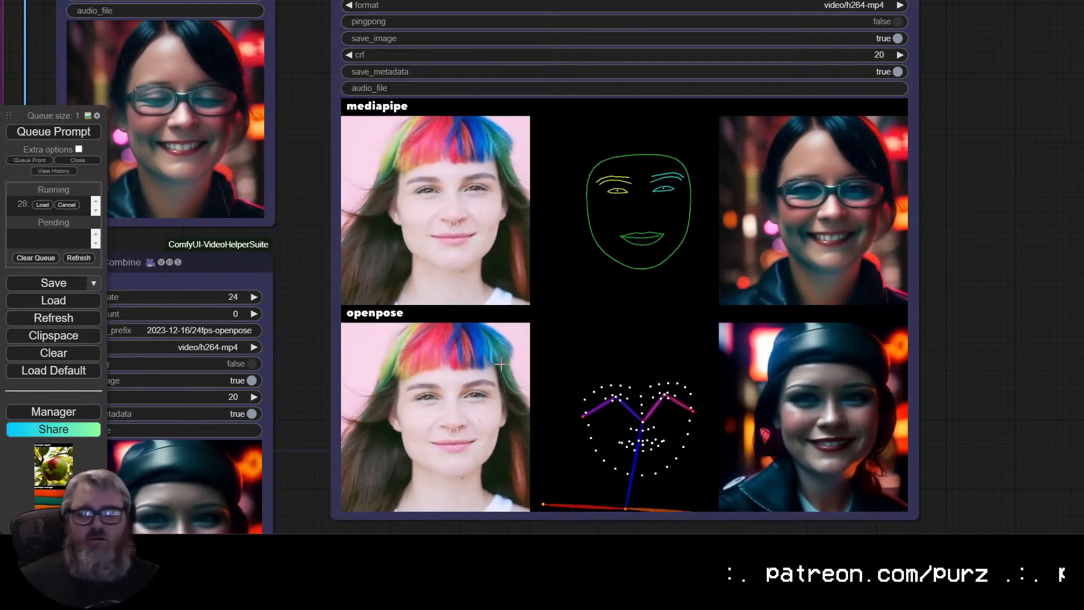
Trace the workflow from the prompts to Grid Assembly and briefly expand and collapse its upper CreateTextMask node.
scroll(542, 314, down, 5)
drag(527, 473, 798, 516)
drag(415, 246, 794, 270)
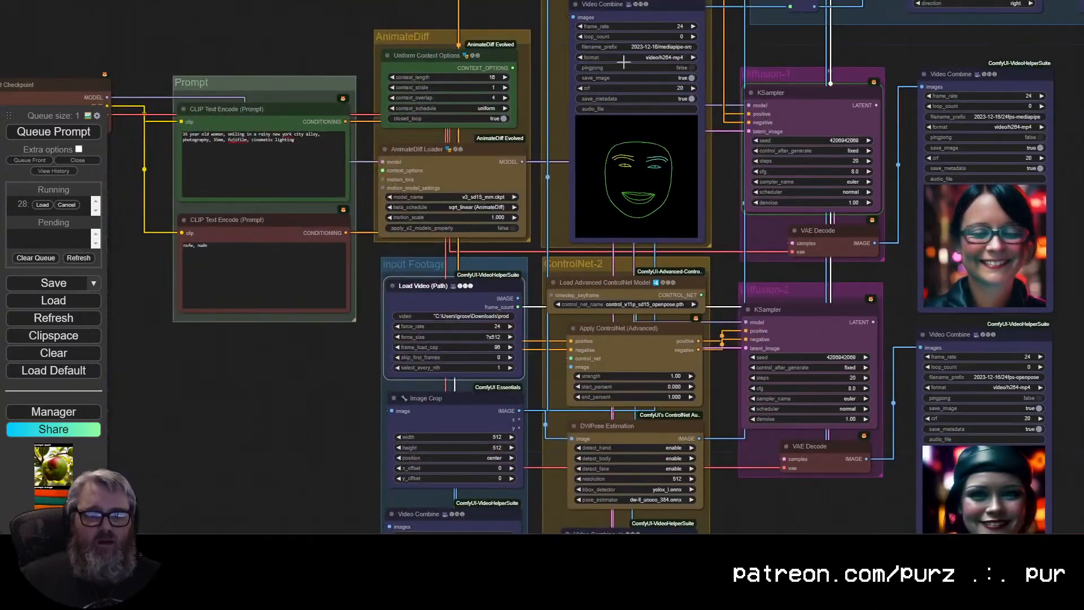
drag(534, 33, 535, 187)
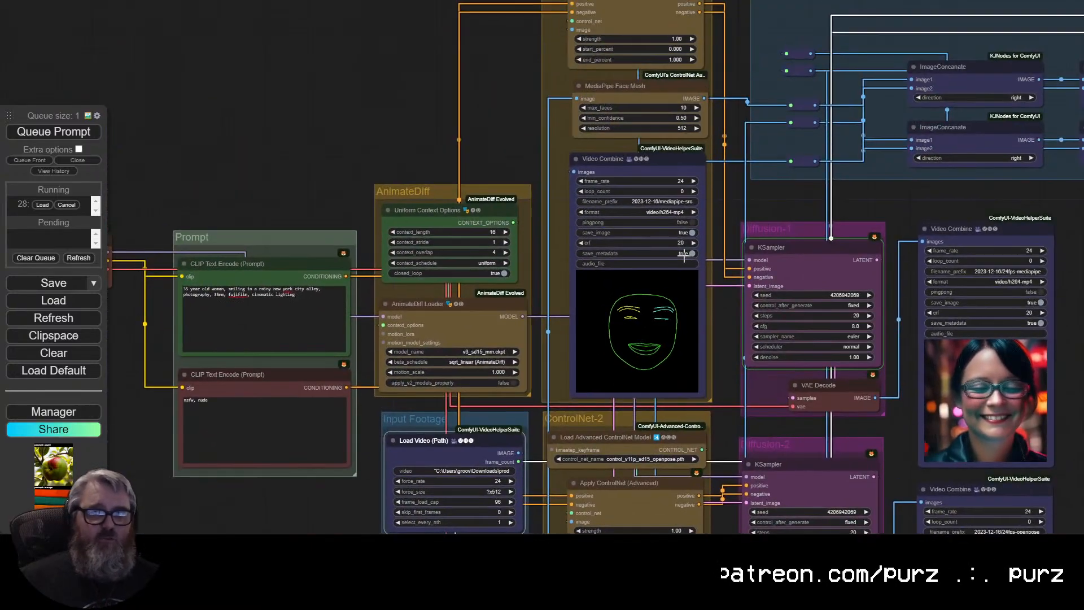
drag(684, 257, 550, 245)
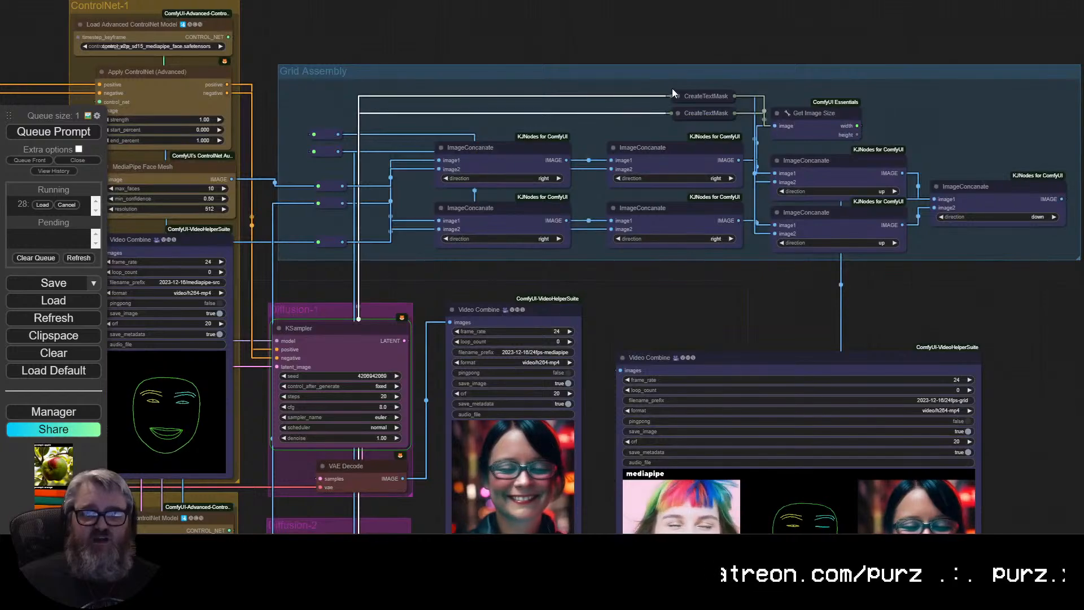
click(677, 96)
click(677, 96)
Examine the grid video output alongside the two diffusion outputs and their KSampler nodes.
drag(643, 271, 400, 73)
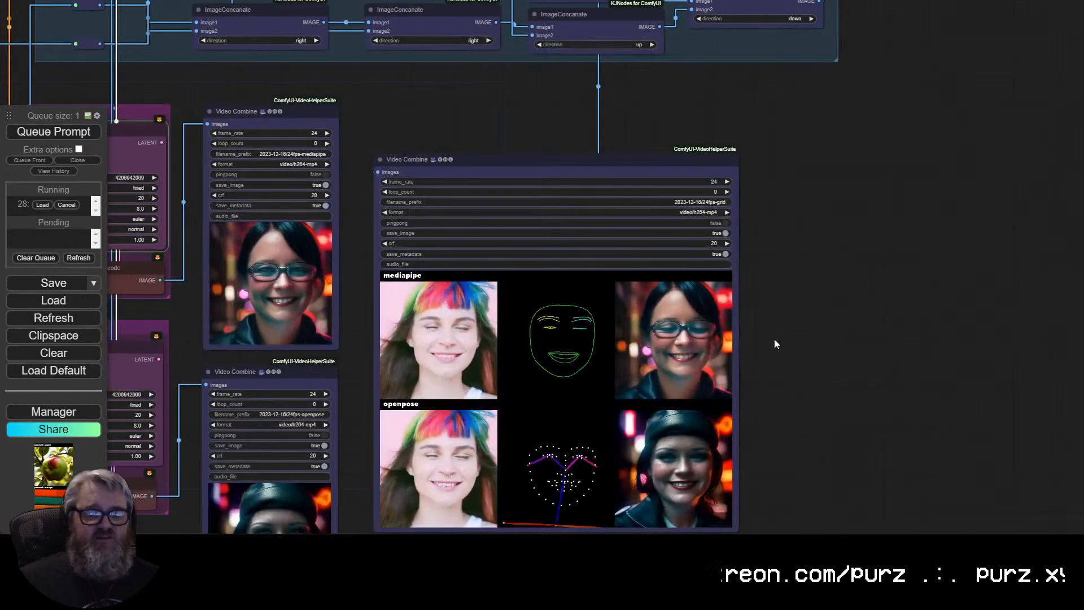
drag(807, 364, 921, 318)
scroll(843, 277, up, 1)
scroll(855, 296, down, 2)
scroll(882, 224, up, 2)
drag(883, 224, 932, 211)
scroll(929, 209, down, 1)
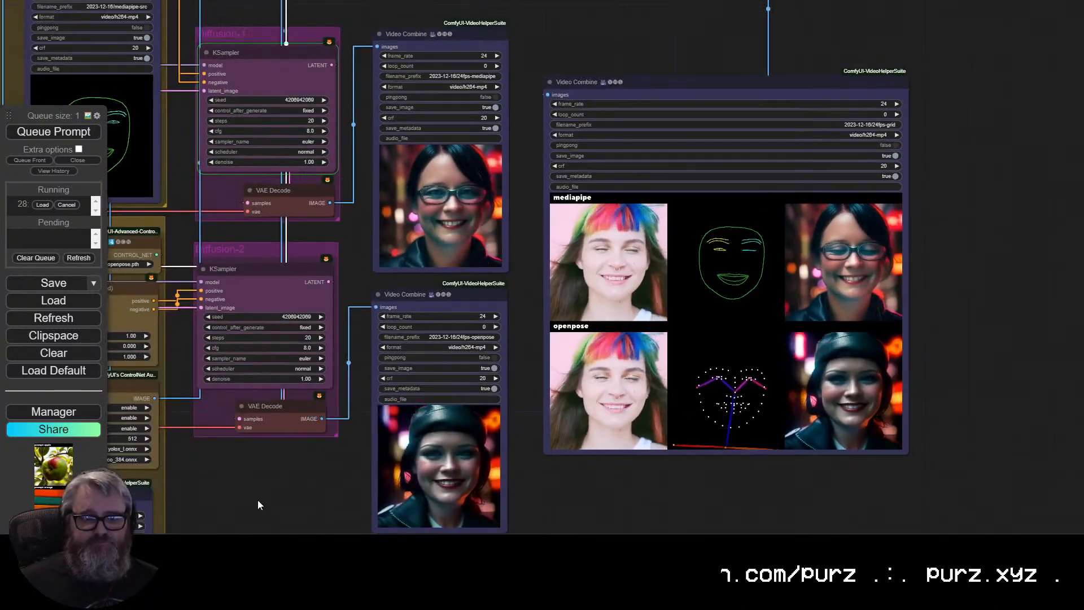
drag(257, 500, 409, 509)
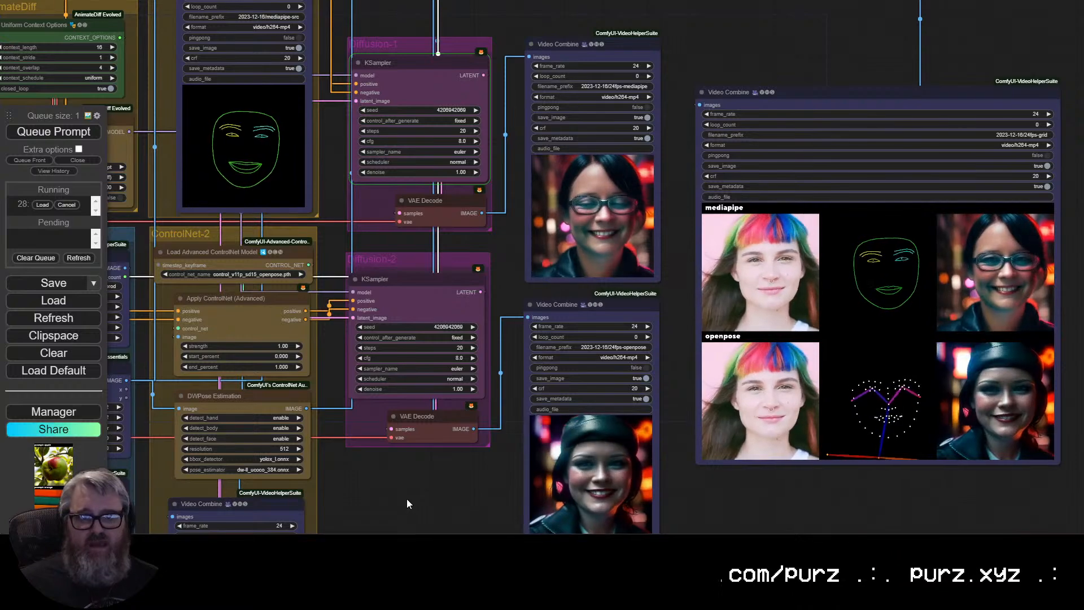
Switch to the command console to check the sampling progress and reduce the height of its window.
click(395, 598)
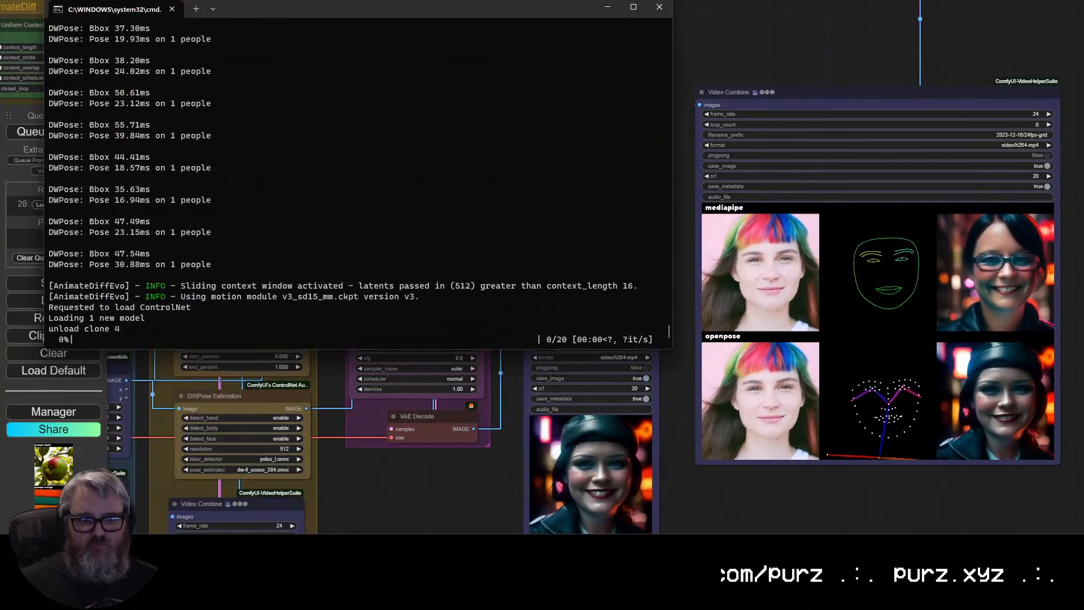
click(391, 487)
click(395, 597)
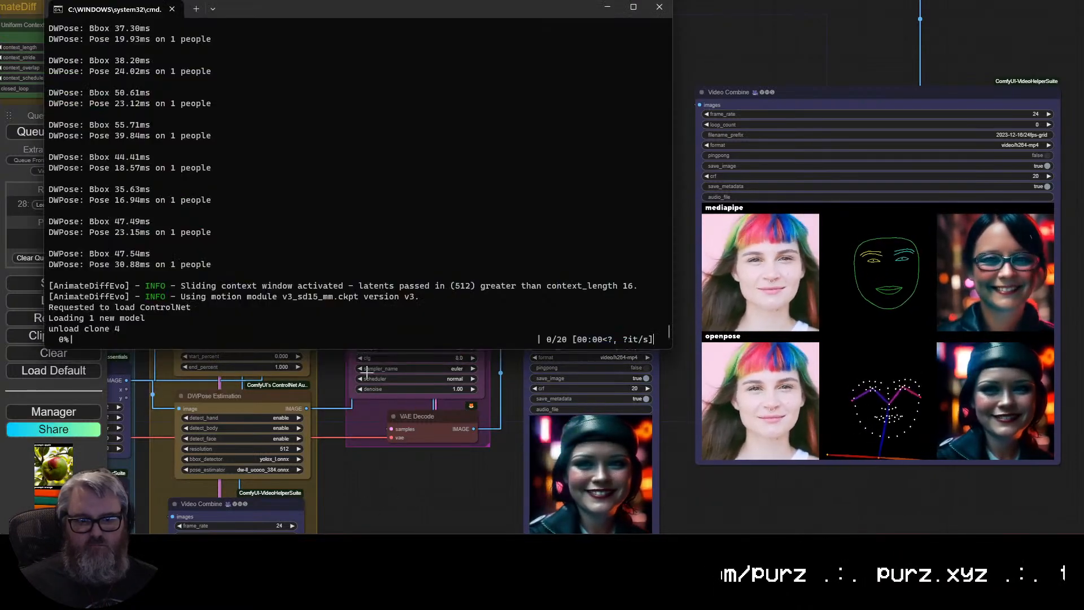
drag(367, 349, 377, 177)
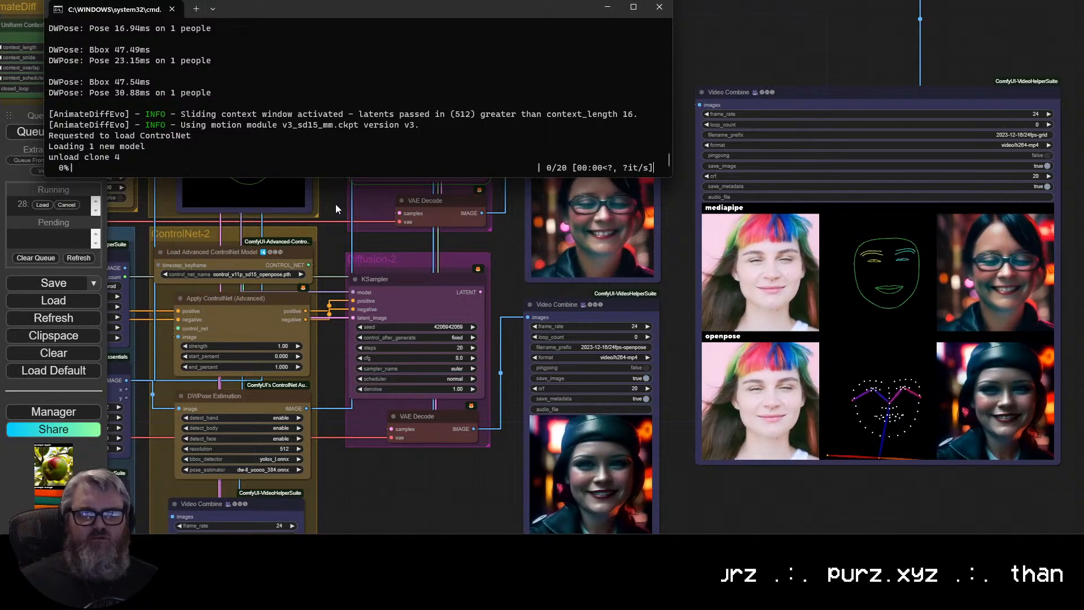
Return to the ComfyUI graph and examine the AnimateDiff, Input Footage, ControlNet and Diffusion node settings and connections.
drag(335, 204, 646, 198)
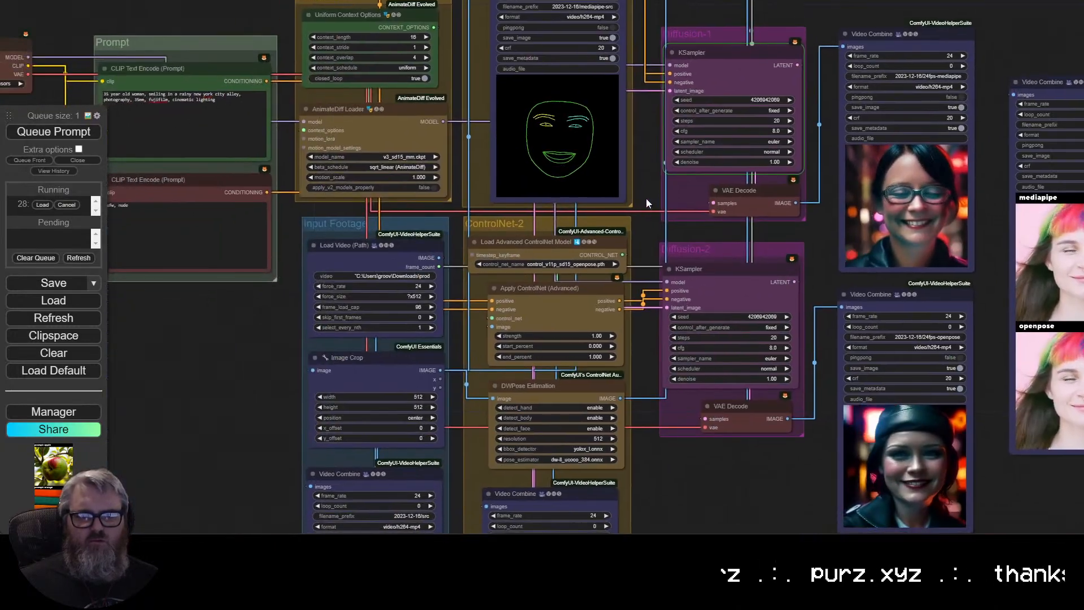
scroll(234, 400, up, 1)
drag(234, 401, 208, 262)
drag(219, 225, 196, 402)
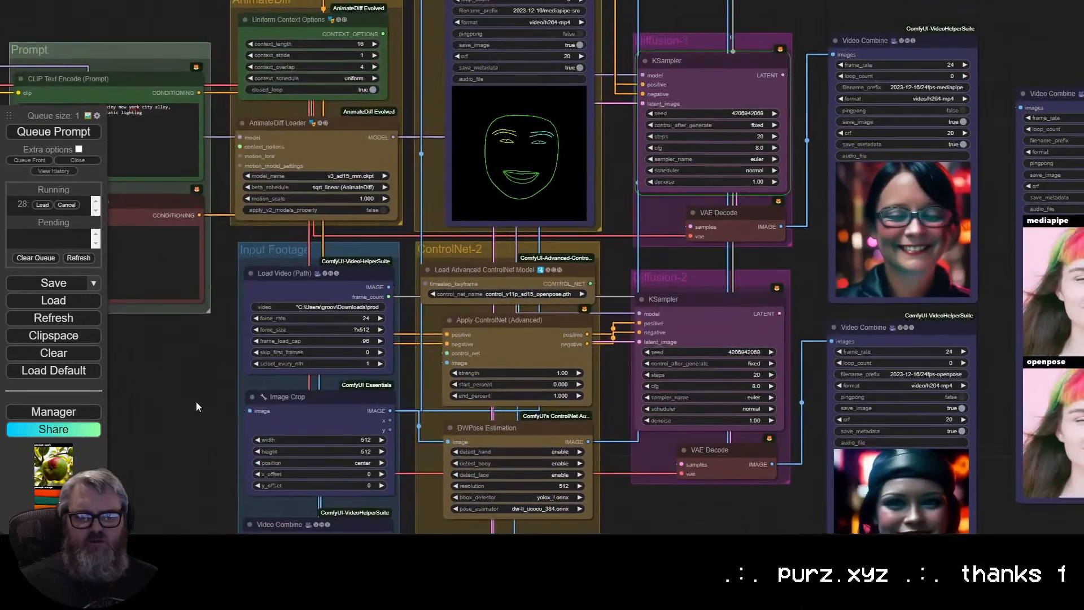
scroll(195, 401, down, 1)
drag(147, 46, 177, 138)
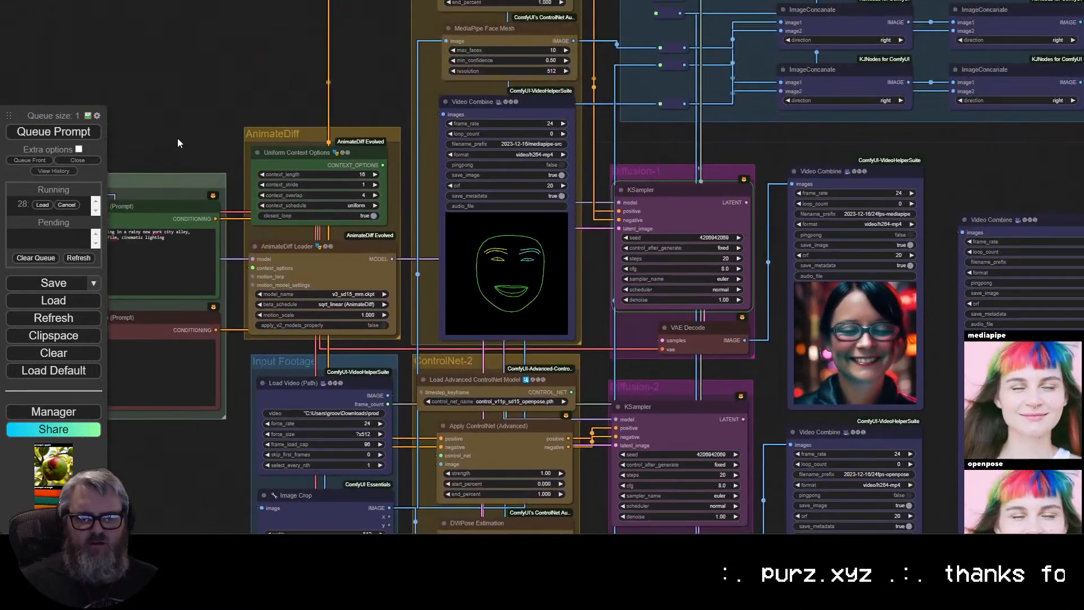
scroll(214, 468, up, 5)
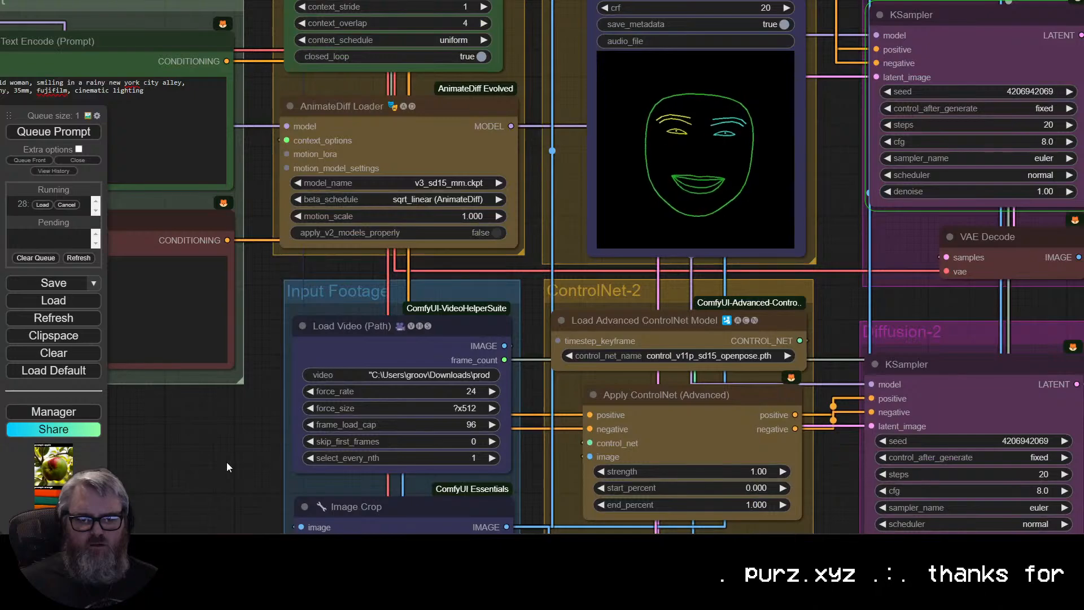
drag(226, 462, 184, 91)
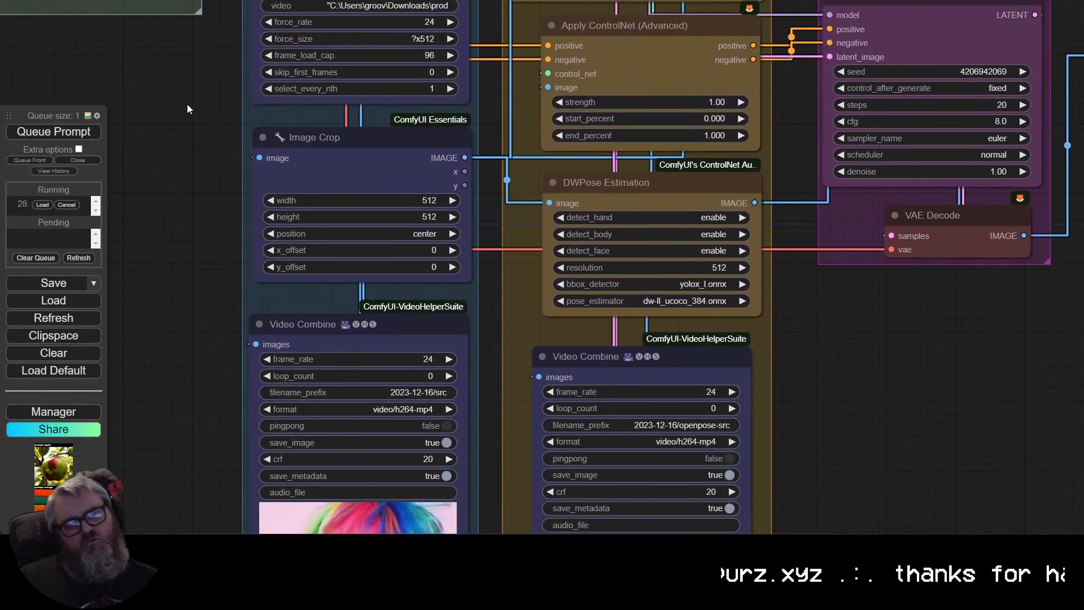
scroll(187, 104, down, 6)
scroll(586, 404, up, 4)
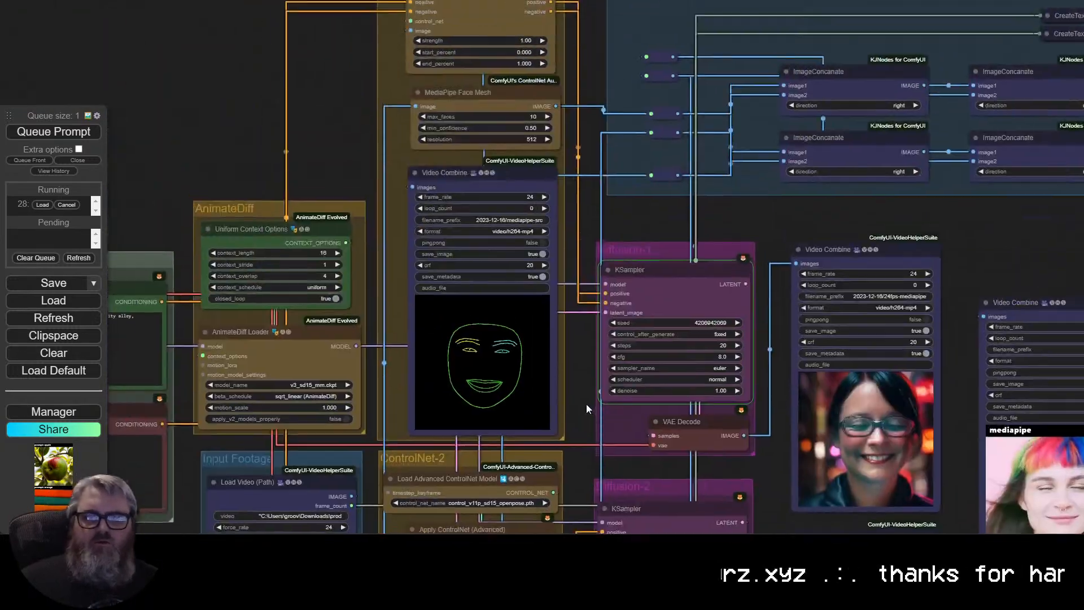
Disconnect the batch_size input of the Empty Latent Image node and move the node away from Get Image Size, below the Diffusion-2 group.
drag(586, 404, 587, 1)
drag(660, 393, 687, 119)
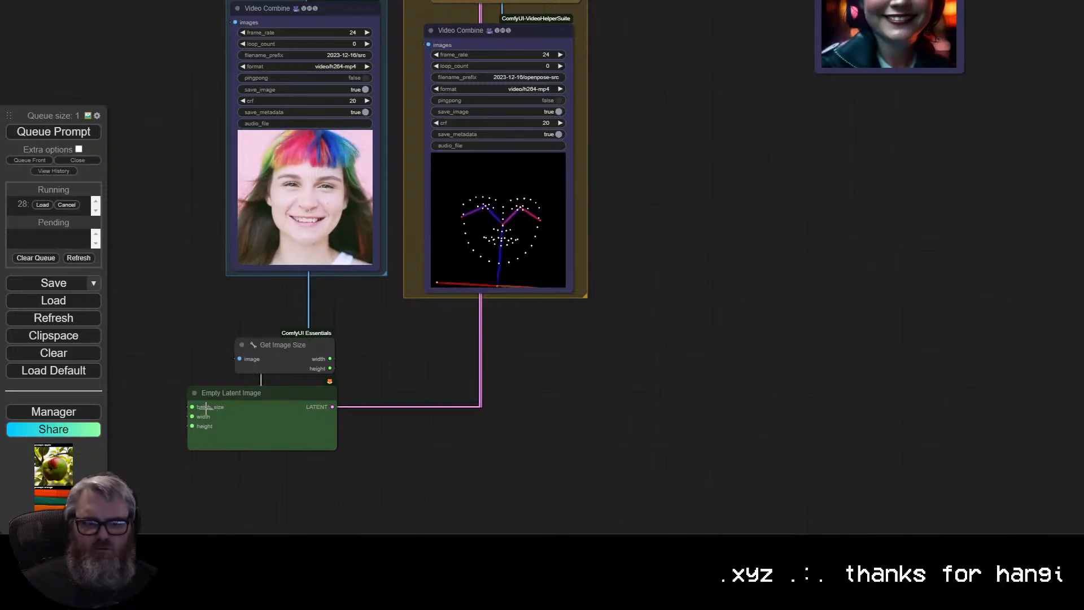
drag(223, 396, 381, 431)
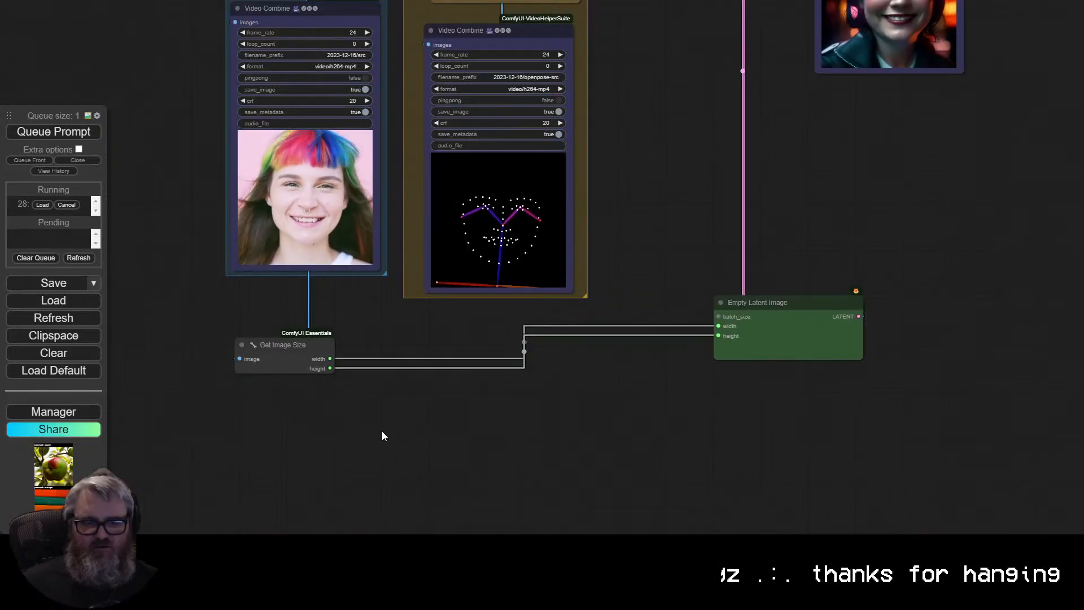
Connect the frame_count output of the Load Video (Path) node to the batch_size input of Empty Latent Image.
scroll(541, 398, down, 1)
drag(541, 398, 548, 546)
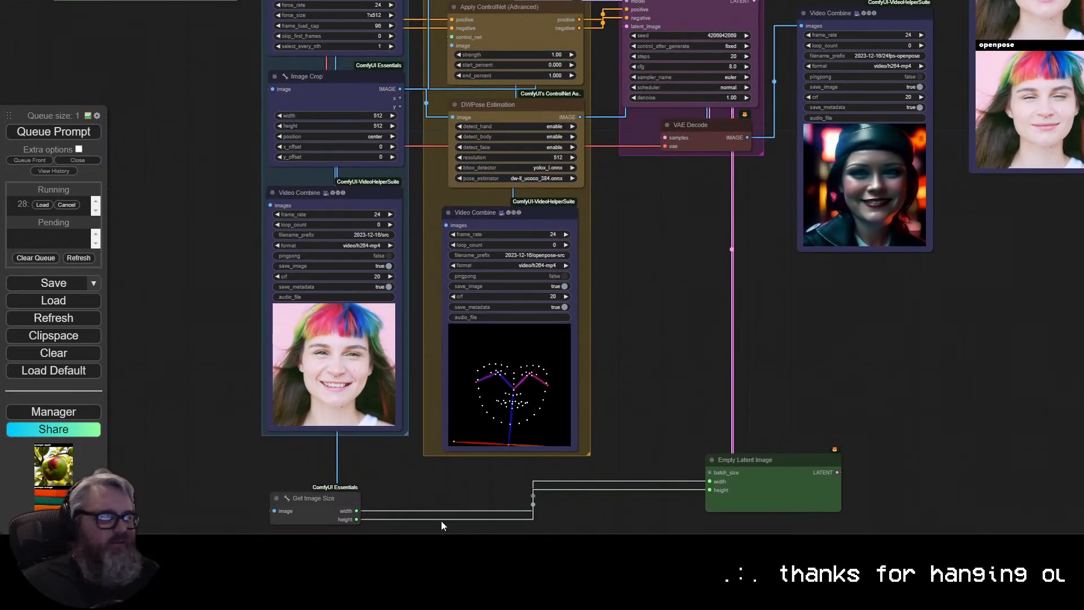
scroll(632, 402, down, 2)
drag(630, 352, 582, 451)
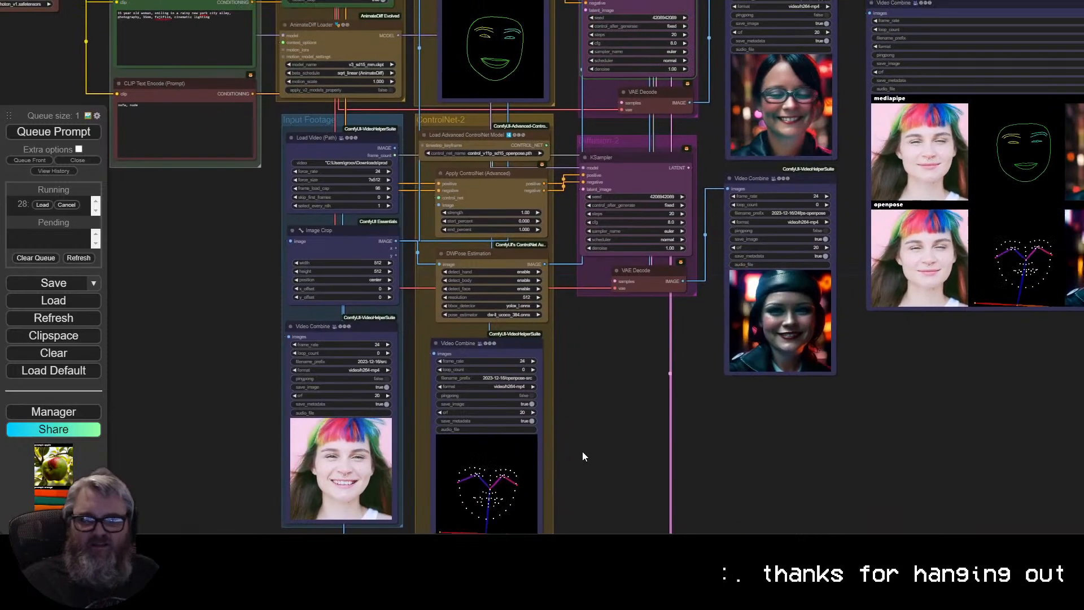
drag(256, 245, 270, 154)
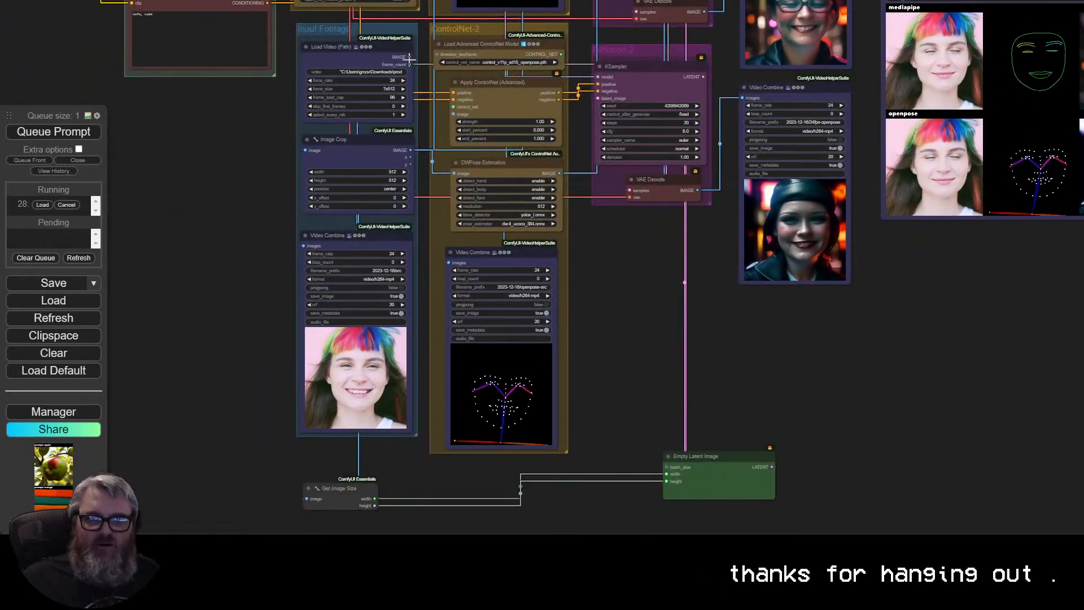
drag(409, 64, 668, 466)
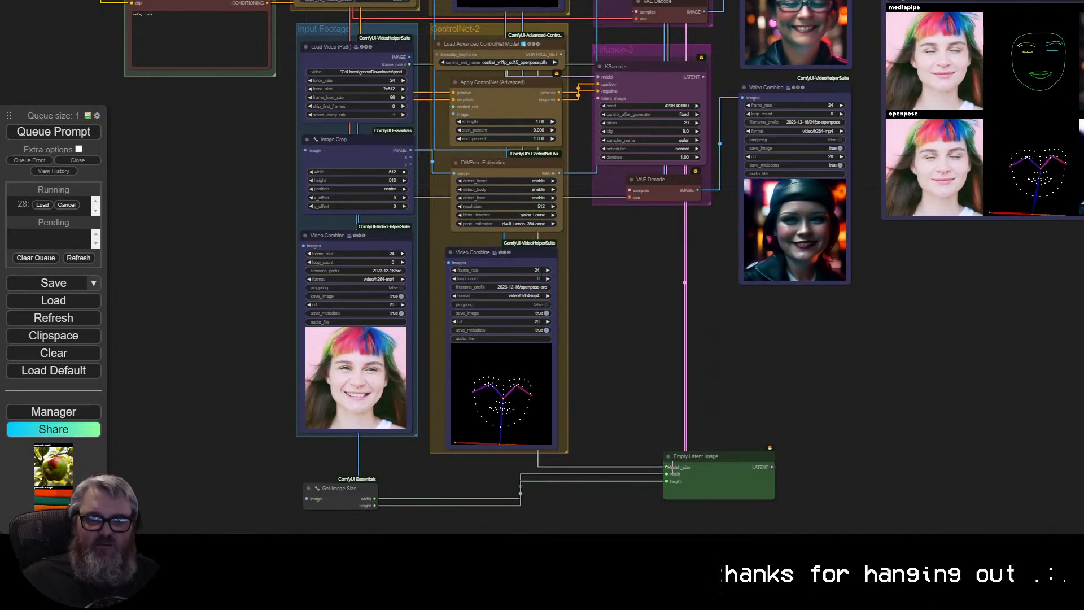
Inspect the Empty Latent Image inputs and check the number of latents passed in the command console, returning to the graph.
scroll(672, 469, up, 10)
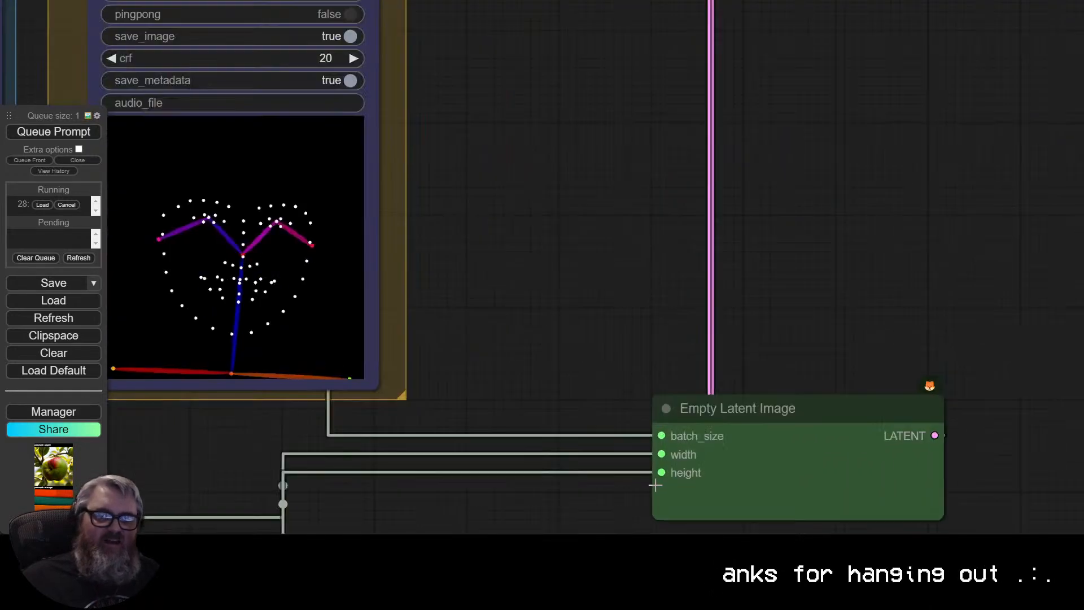
scroll(654, 484, up, 6)
drag(631, 286, 394, 134)
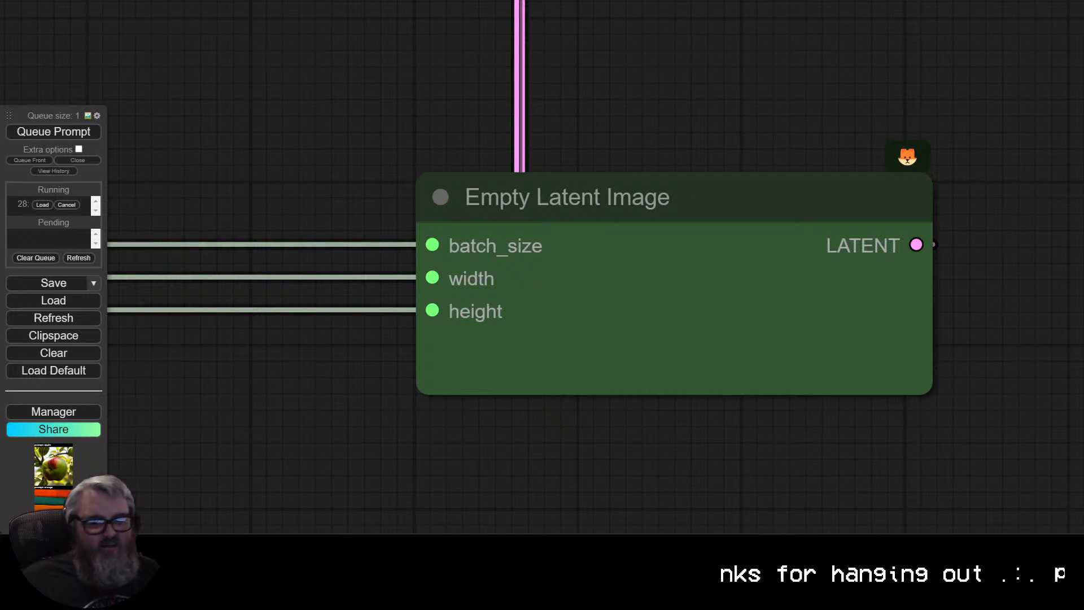
key(alt+Tab)
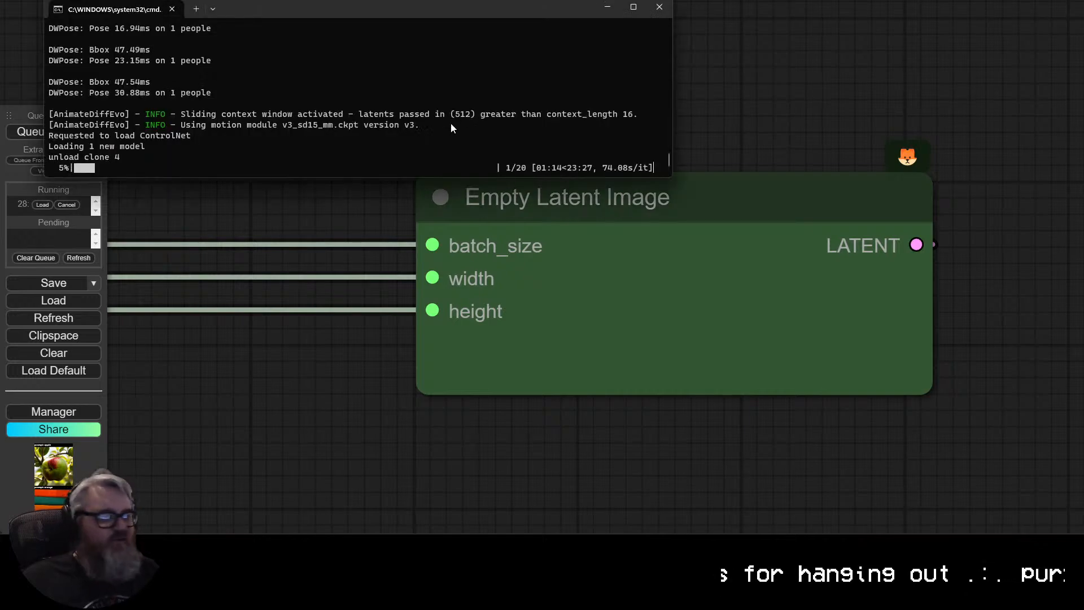
click(309, 366)
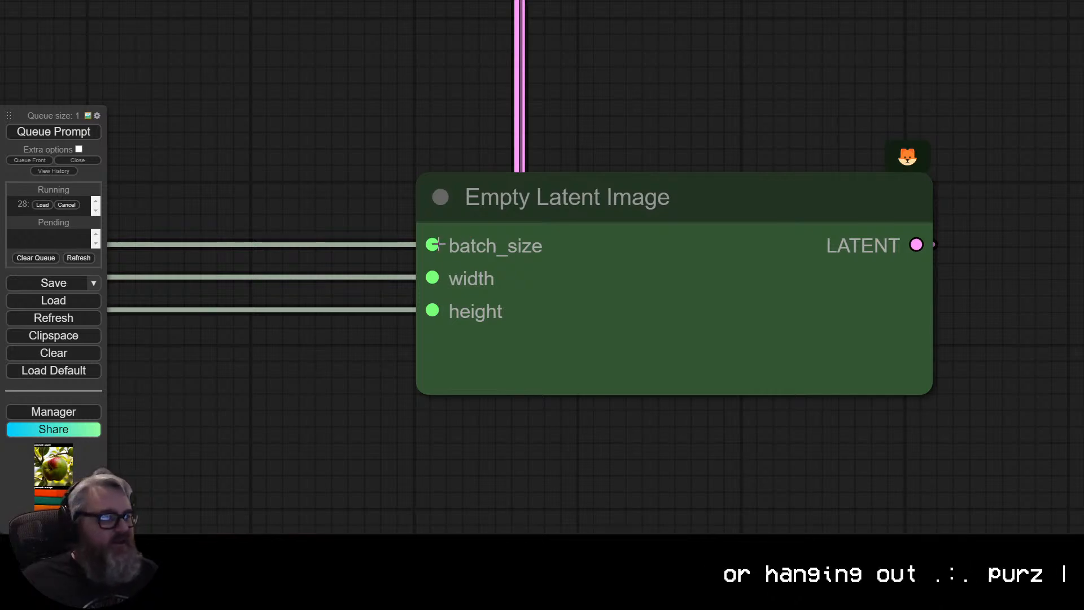
Move the Empty Latent Image node below the ControlNet-2 group, beside the Get Image Size node, keeping it expanded.
drag(348, 186, 503, 238)
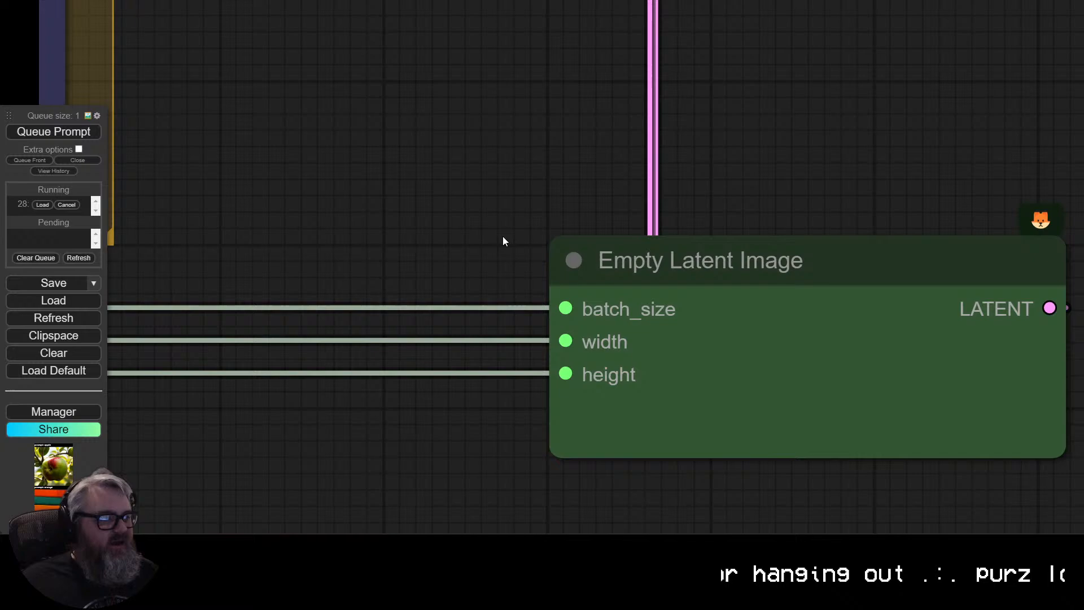
click(573, 264)
drag(675, 266, 343, 165)
drag(308, 88, 736, 433)
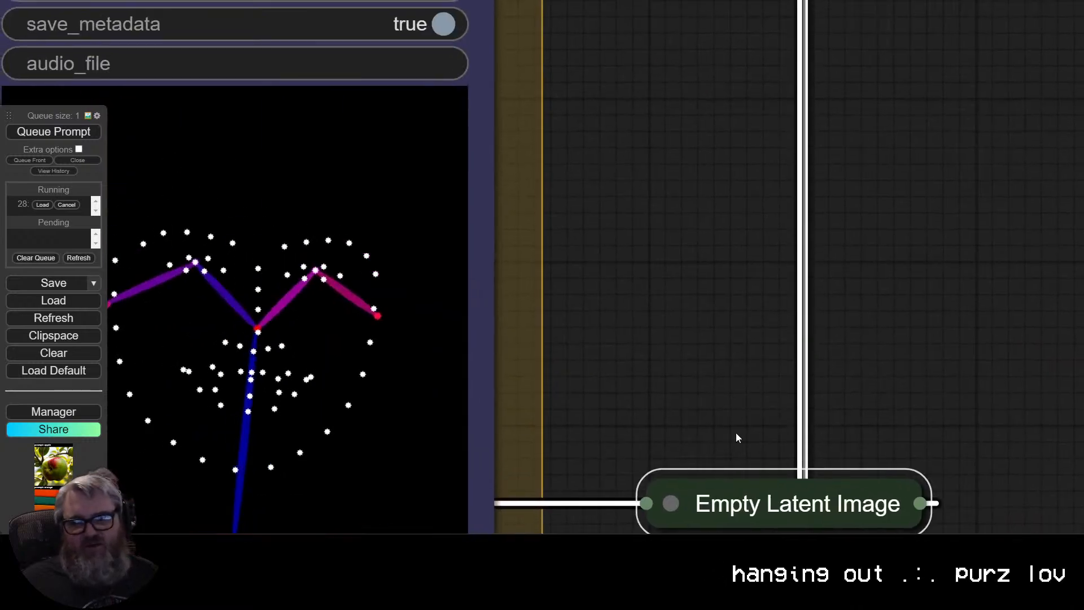
scroll(736, 433, down, 5)
drag(718, 369, 651, 123)
click(632, 231)
drag(720, 229, 184, 416)
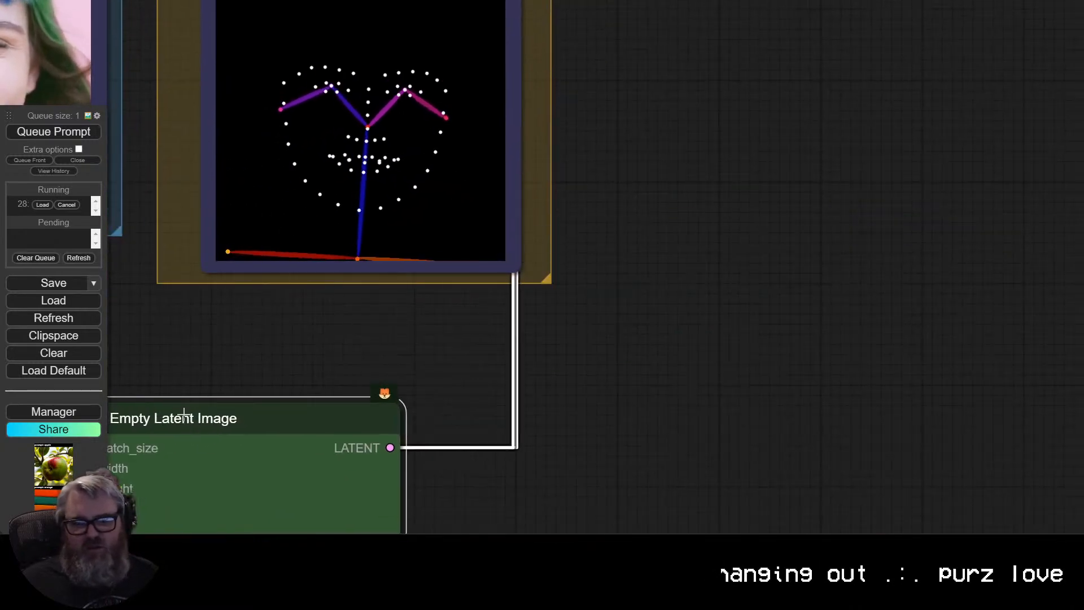
drag(336, 368, 692, 261)
scroll(676, 274, down, 4)
drag(632, 296, 698, 235)
scroll(698, 286, down, 4)
drag(900, 205, 668, 406)
scroll(846, 293, down, 5)
drag(790, 303, 537, 440)
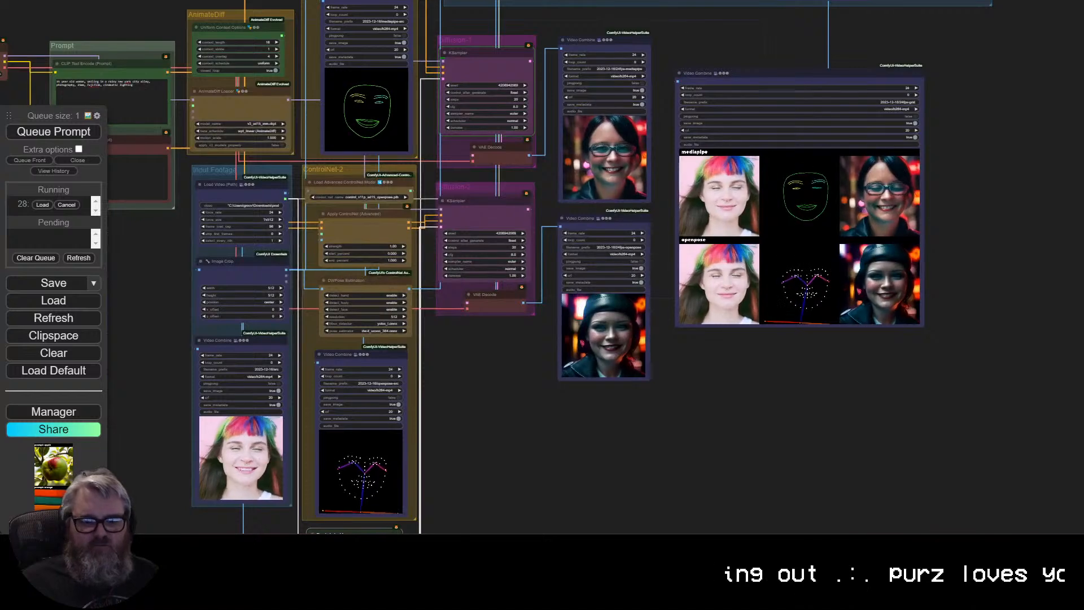
Switch to the command console, stop the running ComfyUI server, terminate its batch job and start the server again.
key(alt+Tab)
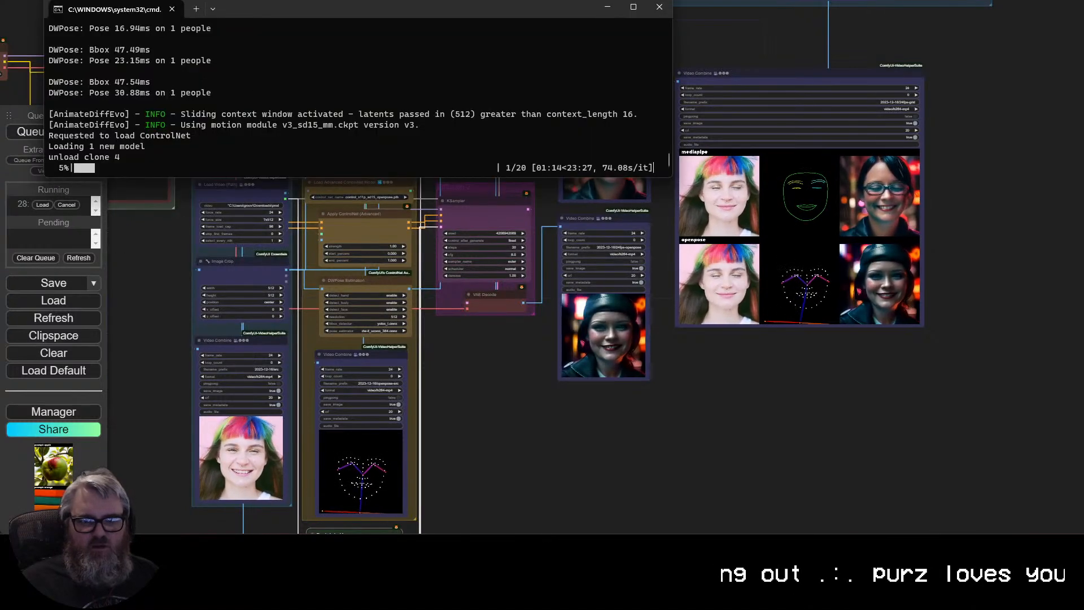
key(ctrl+c)
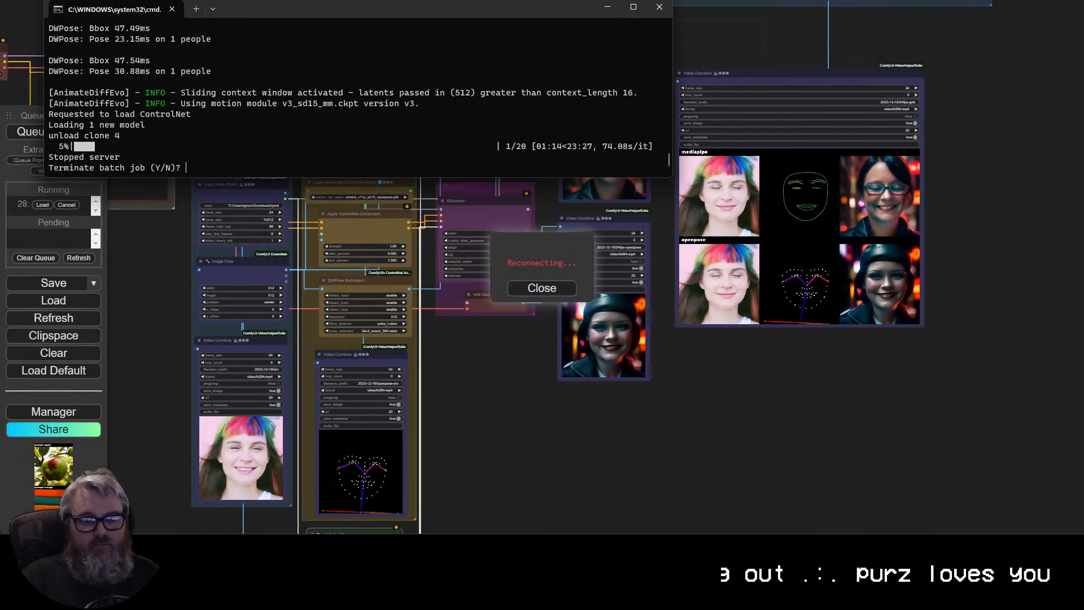
text(y)
key(Return)
key(super+r)
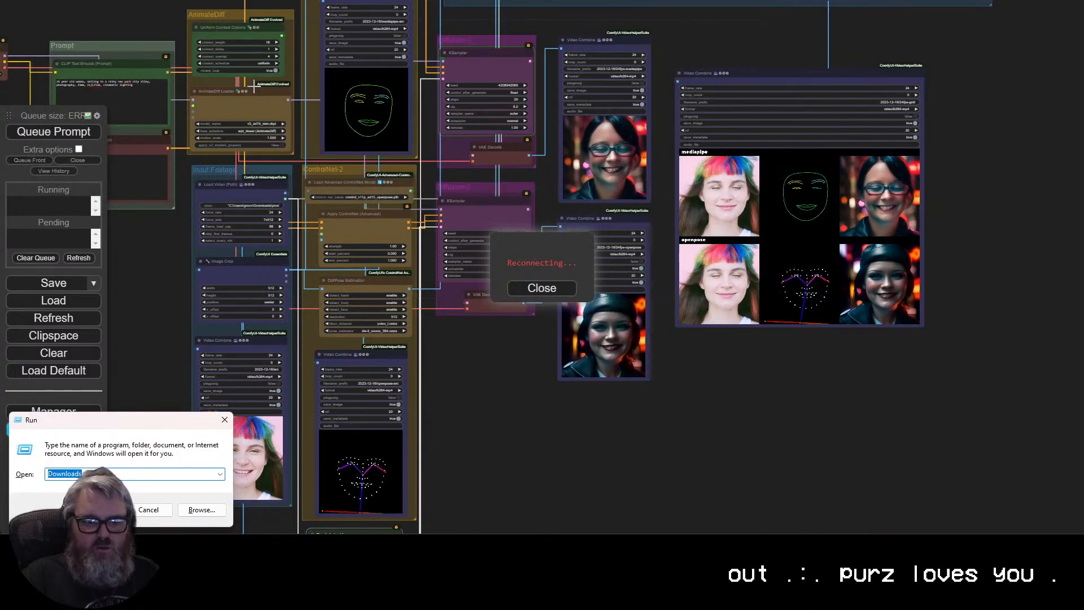
key(Escape)
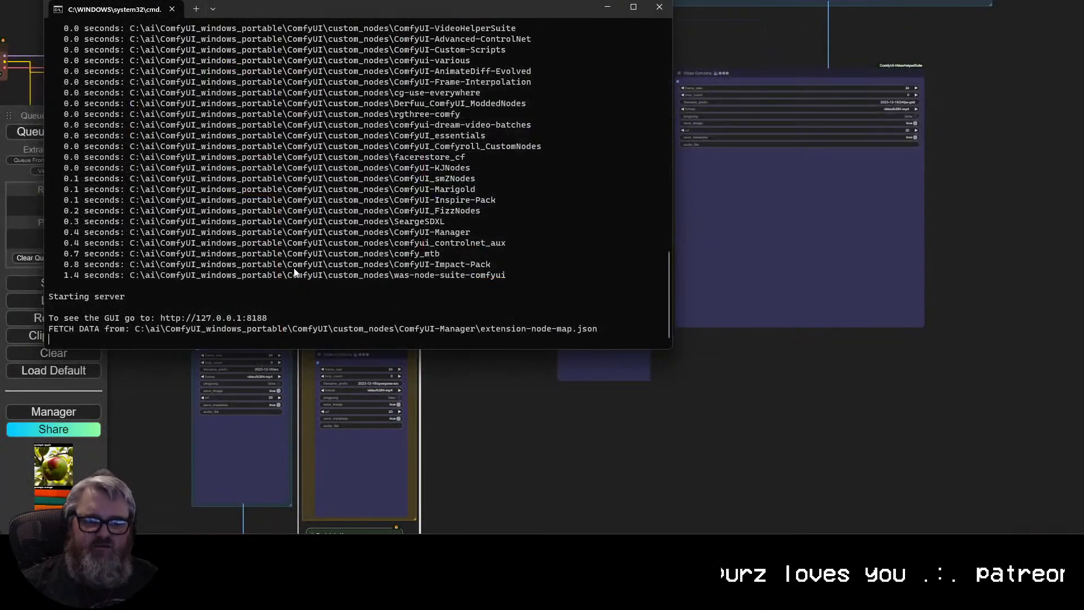
Return to the ComfyUI graph and queue the corrected workflow for rendering.
click(573, 445)
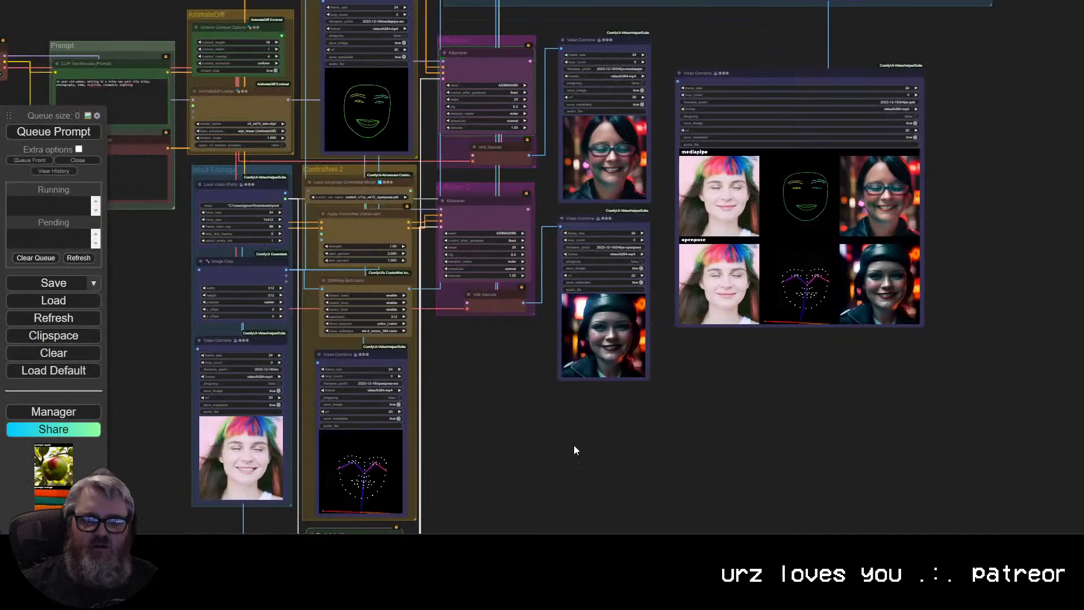
scroll(491, 411, down, 2)
drag(491, 410, 595, 453)
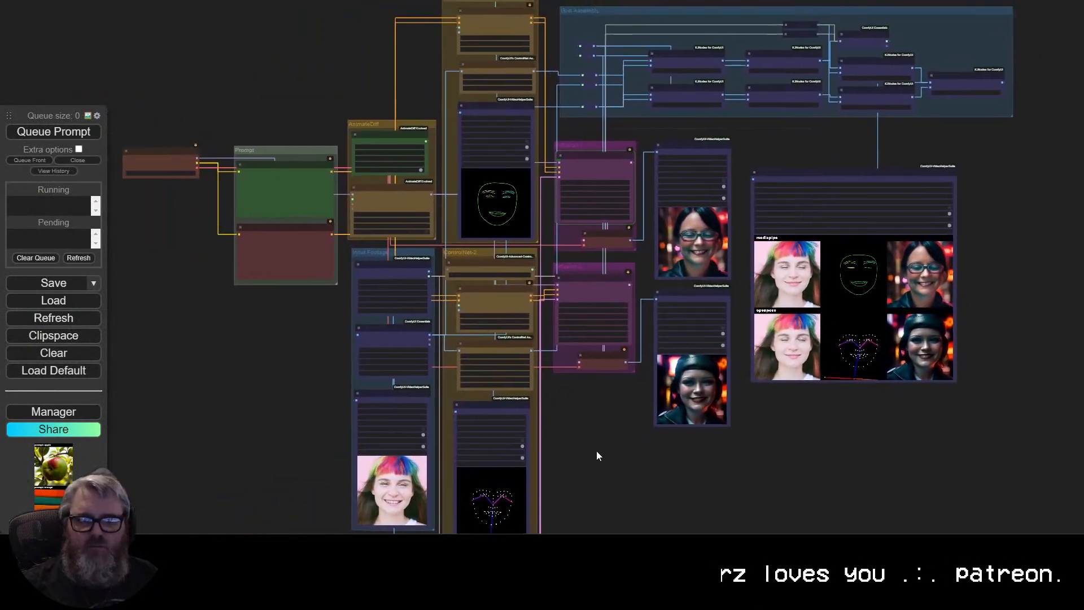
key(ctrl+Return)
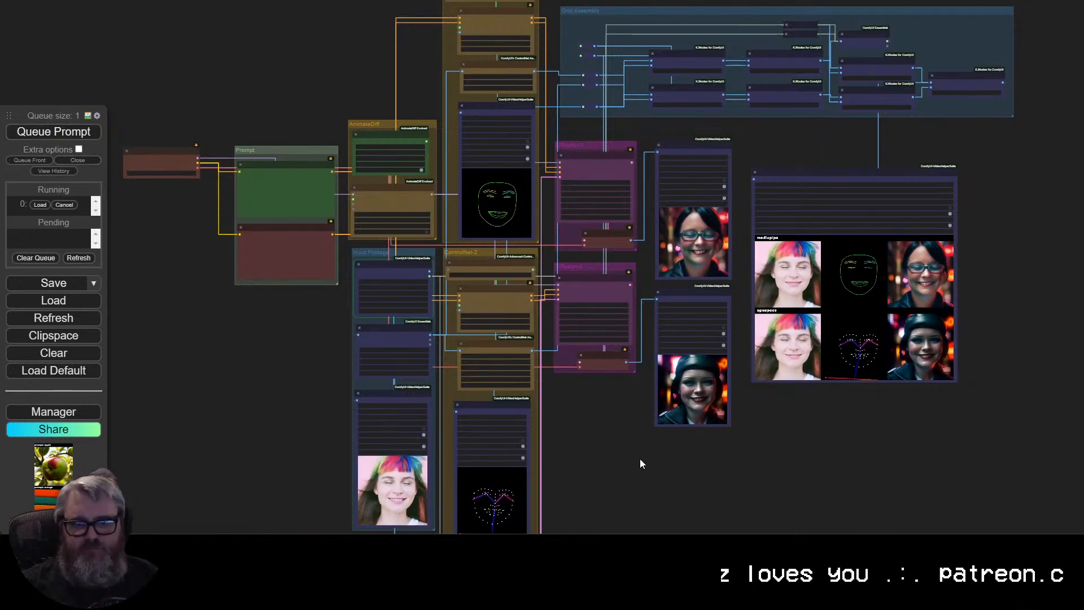
Follow the running workflow through the Input Footage, ControlNet-2 and Diffusion nodes and frame the output previews.
scroll(603, 443, up, 8)
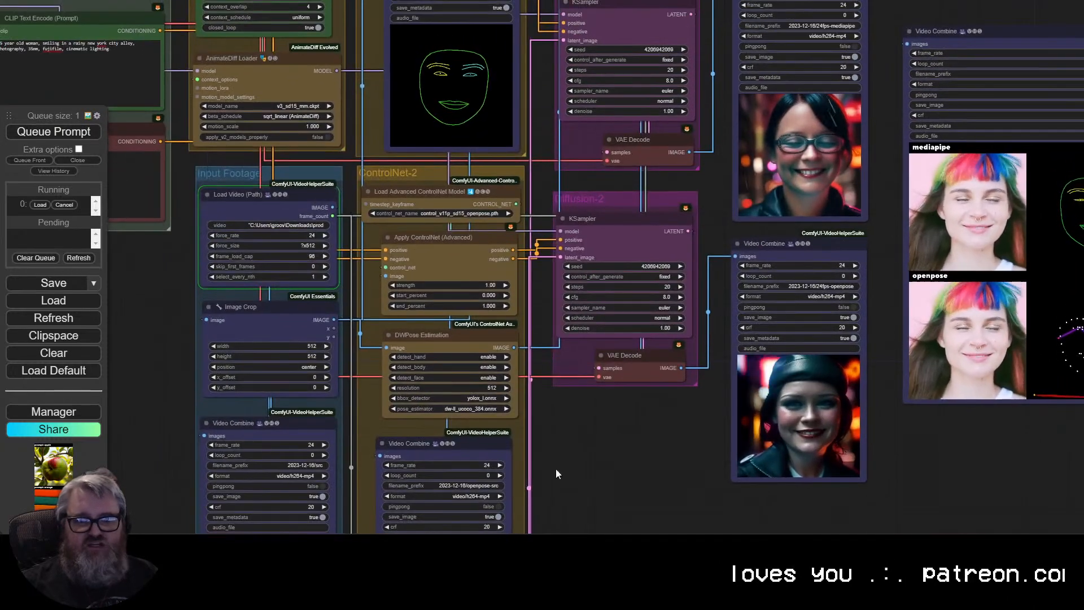
click(621, 548)
click(655, 462)
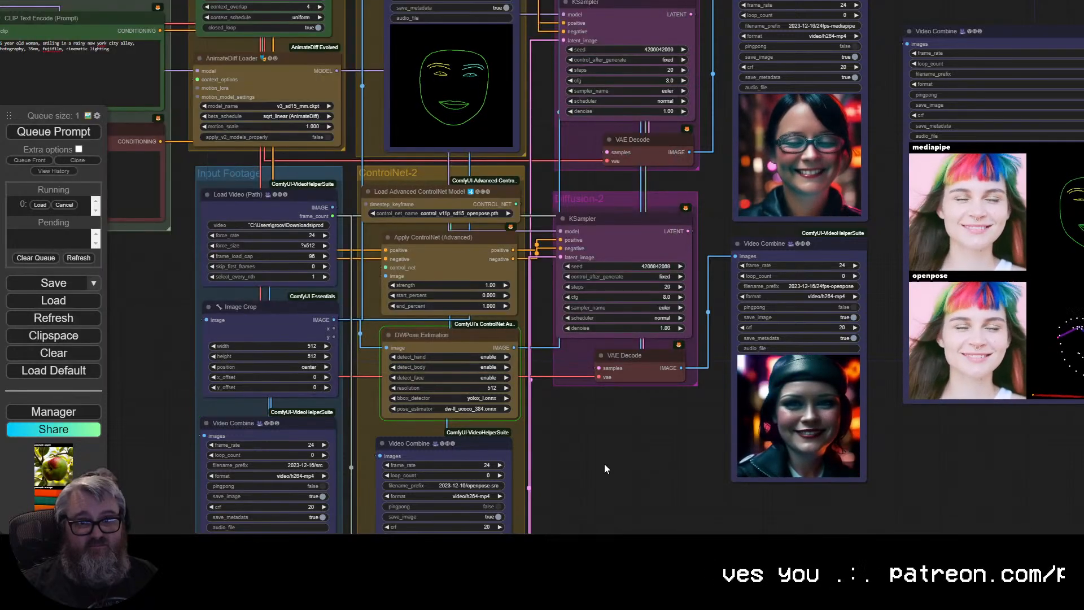
drag(604, 462, 626, 310)
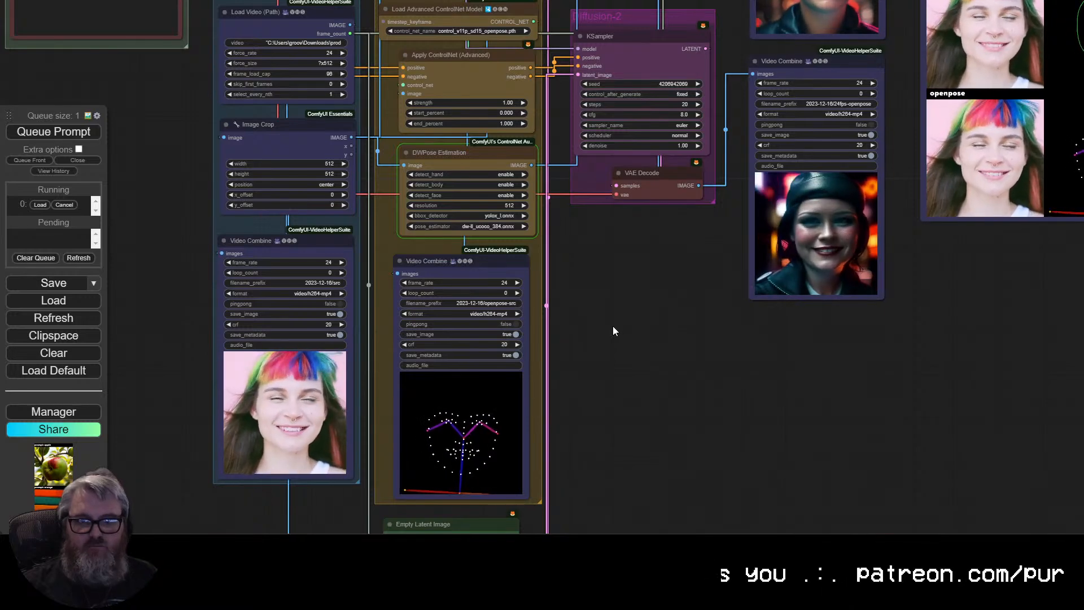
scroll(612, 331, down, 4)
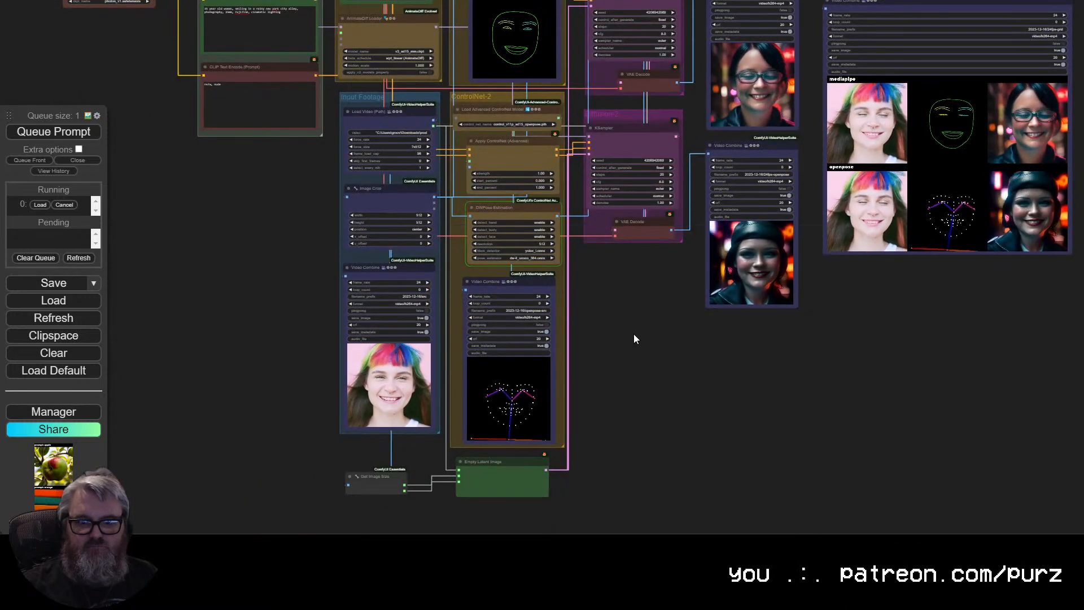
drag(634, 333, 530, 445)
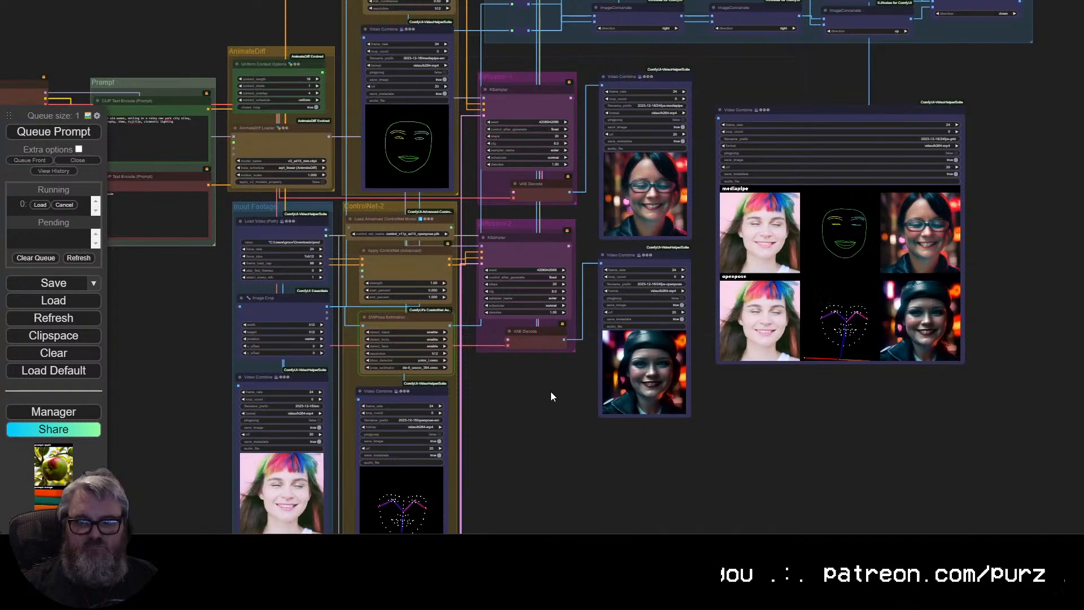
scroll(553, 388, down, 3)
scroll(552, 388, up, 2)
scroll(552, 387, up, 1)
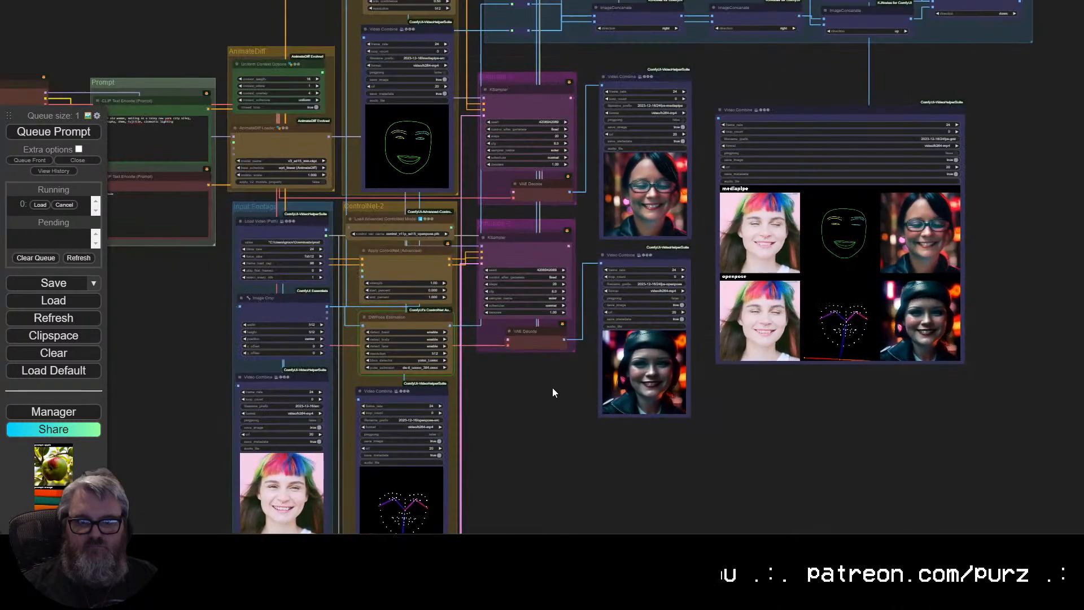
scroll(558, 475, up, 1)
drag(554, 388, 556, 488)
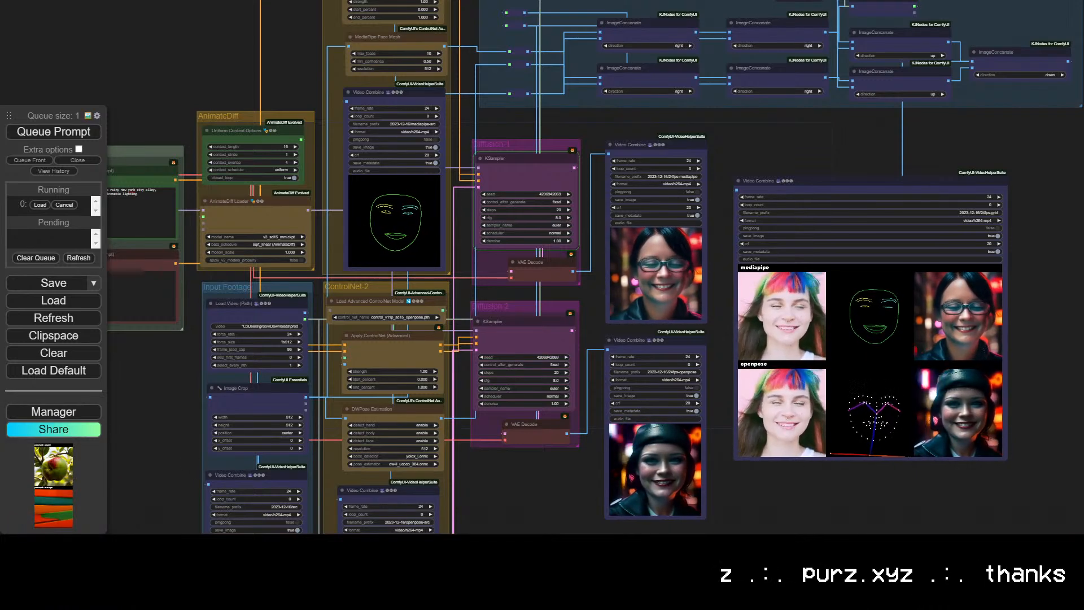
Switch to the command console, split its tab to run nvitop in a second pane, and shrink and move the window above the output previews.
key(alt+Tab)
right_click(98, 12)
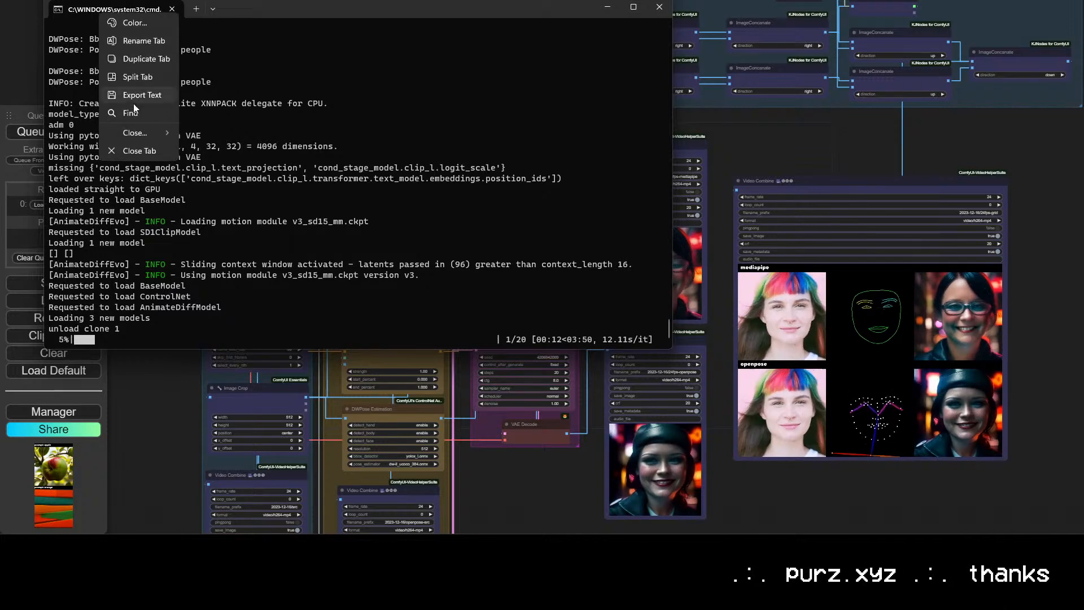
click(139, 79)
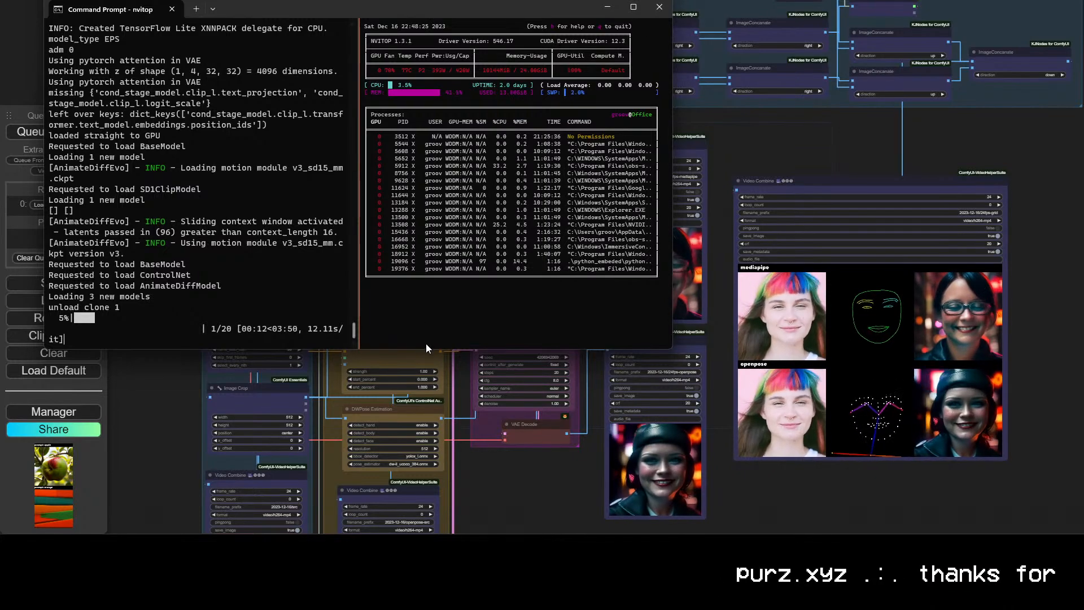
drag(425, 348, 415, 104)
drag(391, 8, 773, 23)
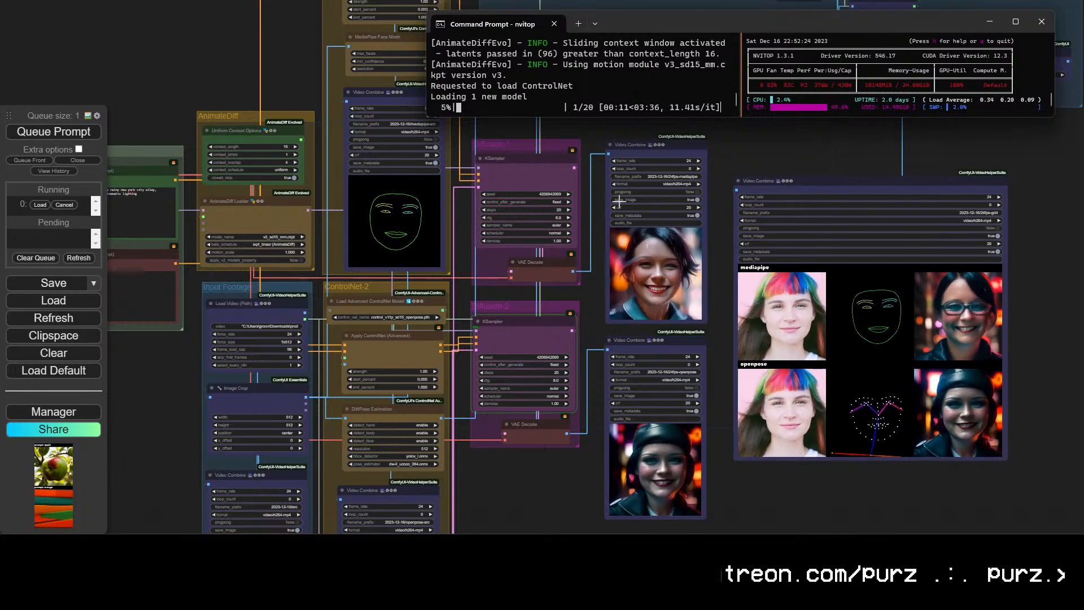
Examine the new mediapipe render in its Video Combine preview and check the openpose sampling progress in the command console.
click(756, 168)
scroll(716, 252, up, 13)
drag(716, 299, 828, 333)
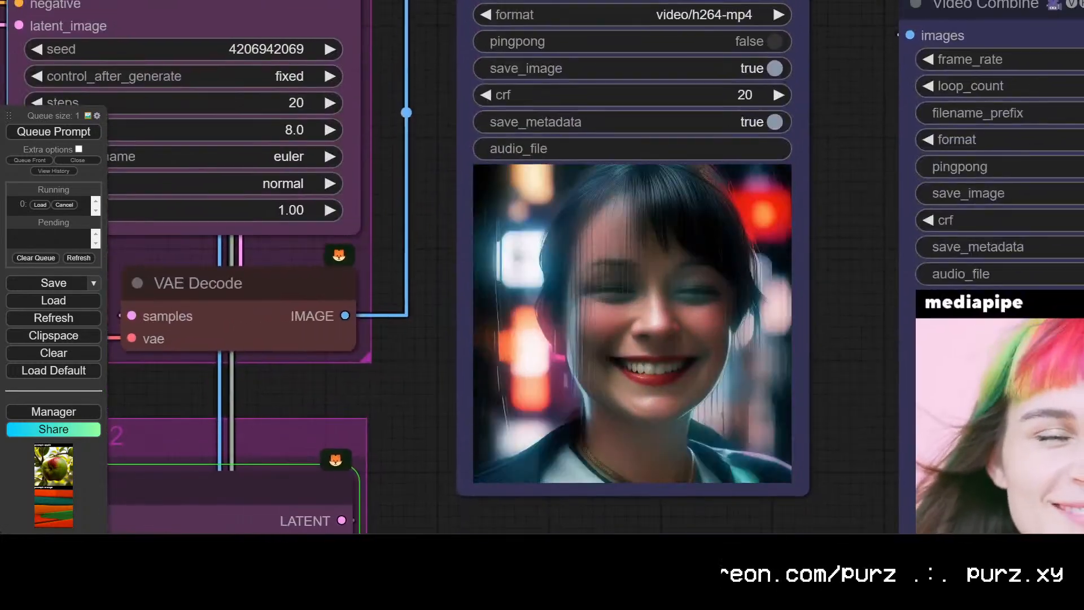
key(alt+Tab)
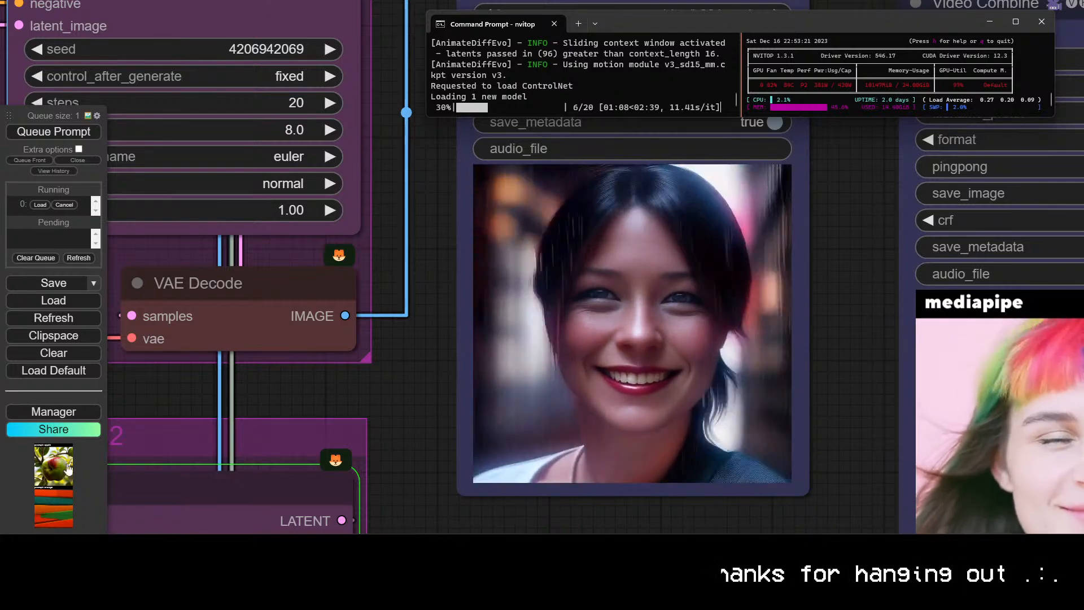
Examine the previous mediapipe and openpose comparison grid and compare it with the individual Video Combine previews and KSampler progress.
scroll(714, 426, down, 7)
drag(788, 432, 366, 259)
scroll(849, 391, up, 1)
drag(899, 370, 991, 334)
scroll(943, 322, up, 2)
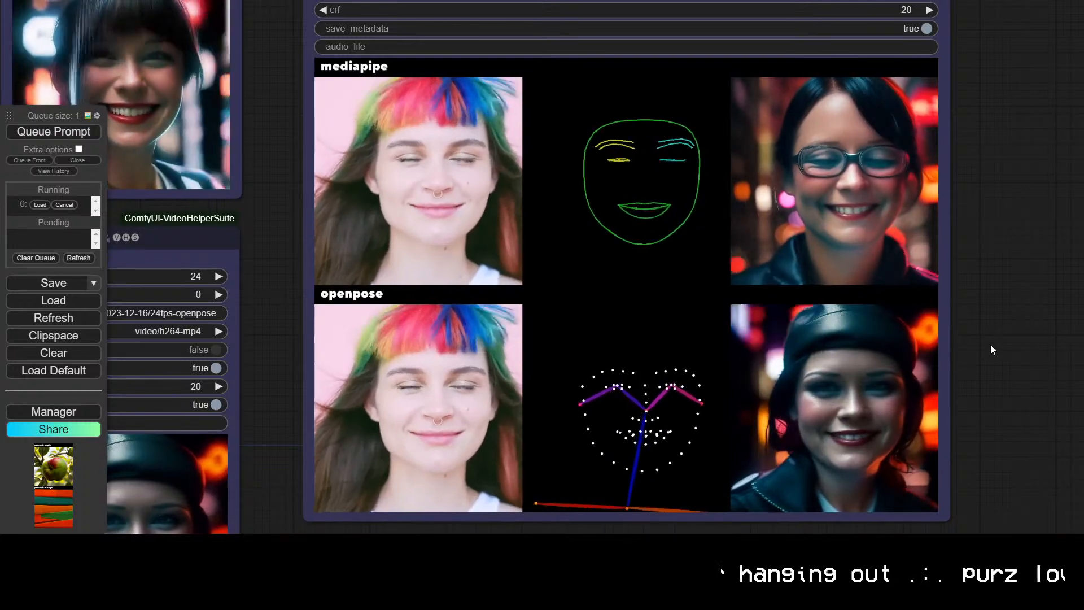
scroll(612, 359, down, 5)
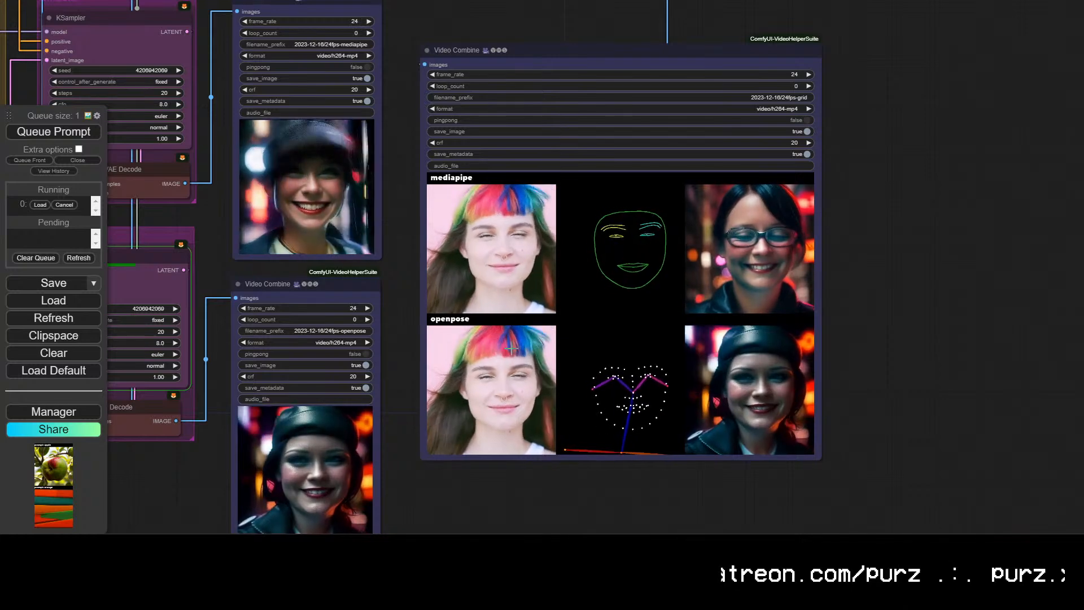
scroll(270, 494, down, 1)
drag(383, 387, 504, 380)
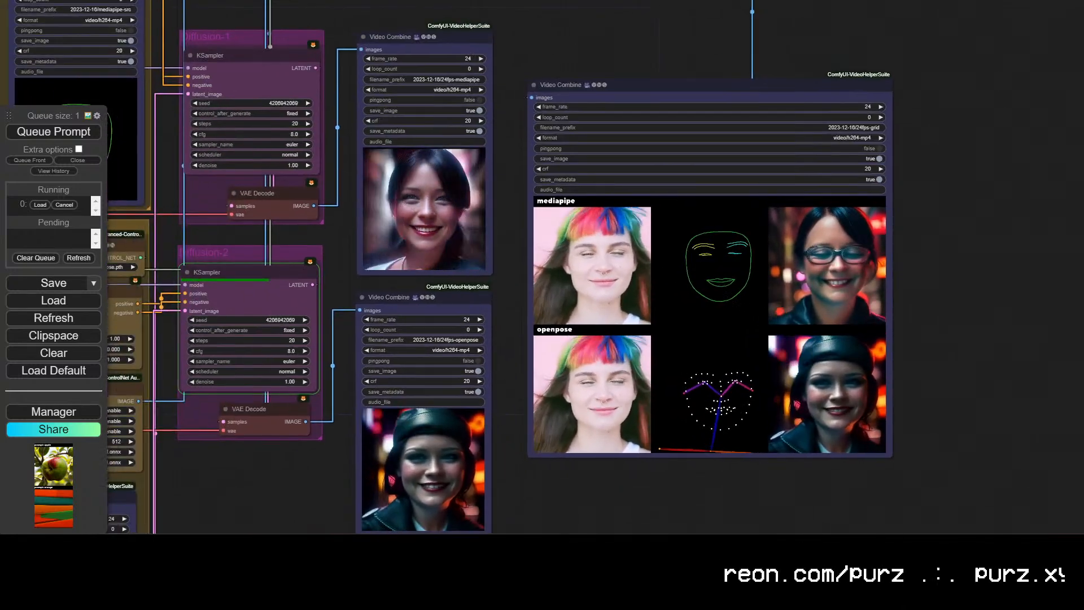
Check the sampling progress in the command console, then return to the ComfyUI graph and examine the updated mediapipe and openpose comparison grid.
key(alt+Tab)
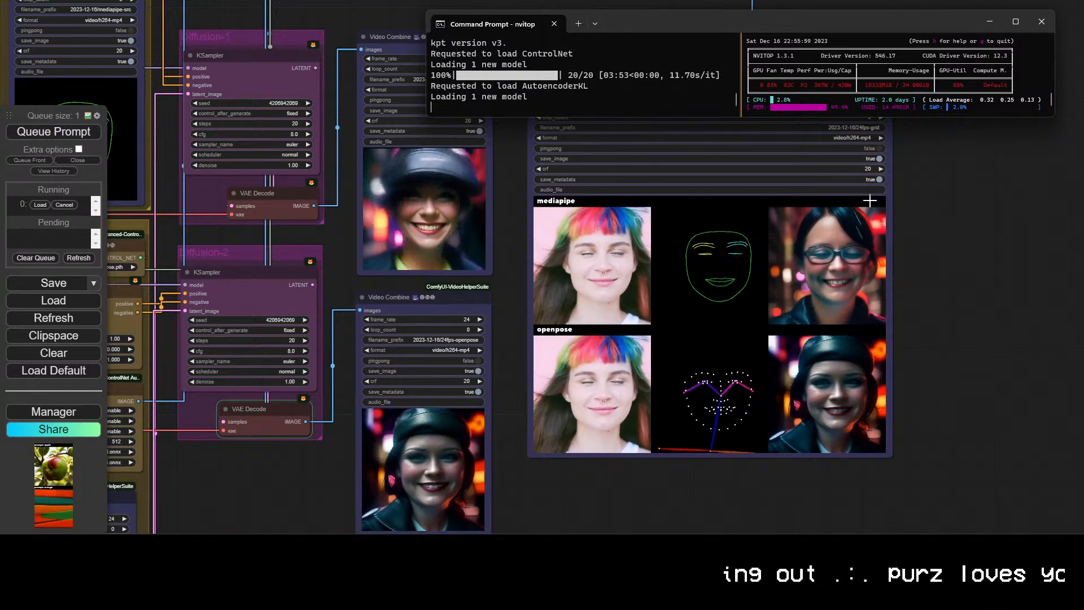
click(942, 327)
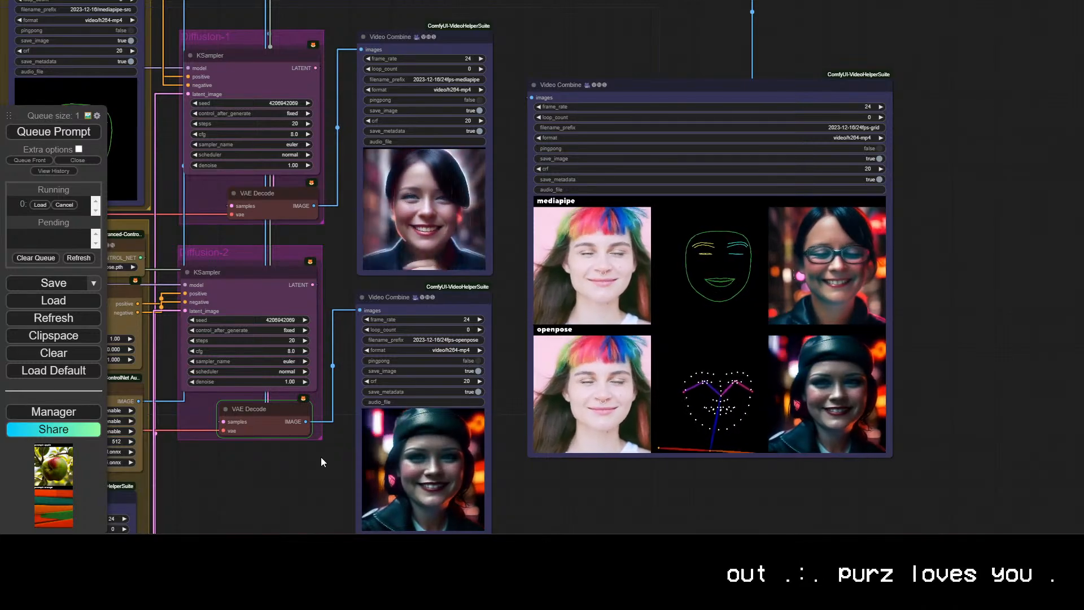
scroll(320, 456, up, 2)
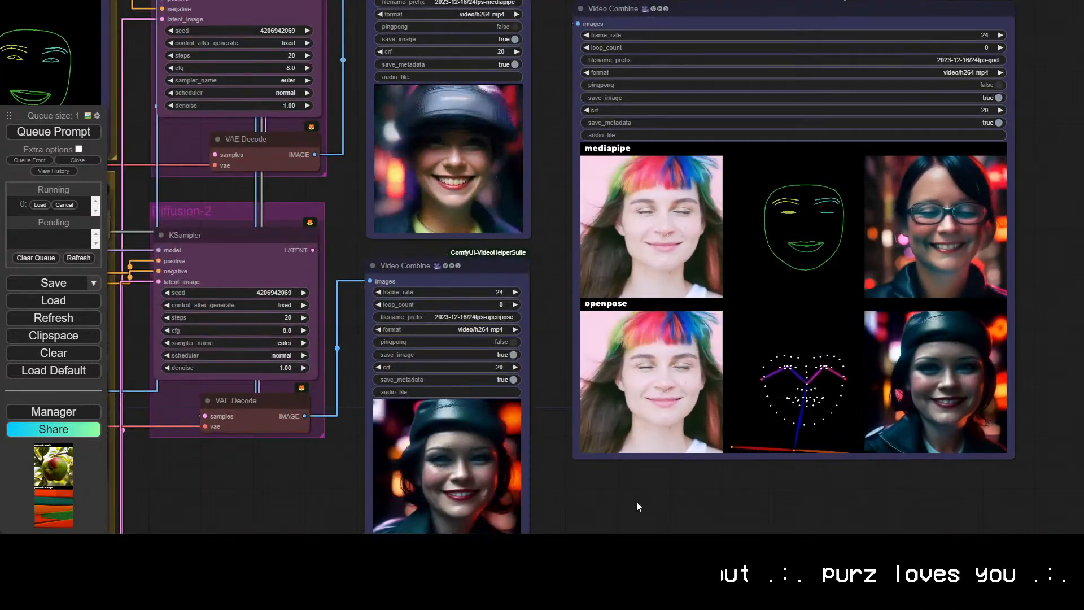
scroll(760, 502, down, 3)
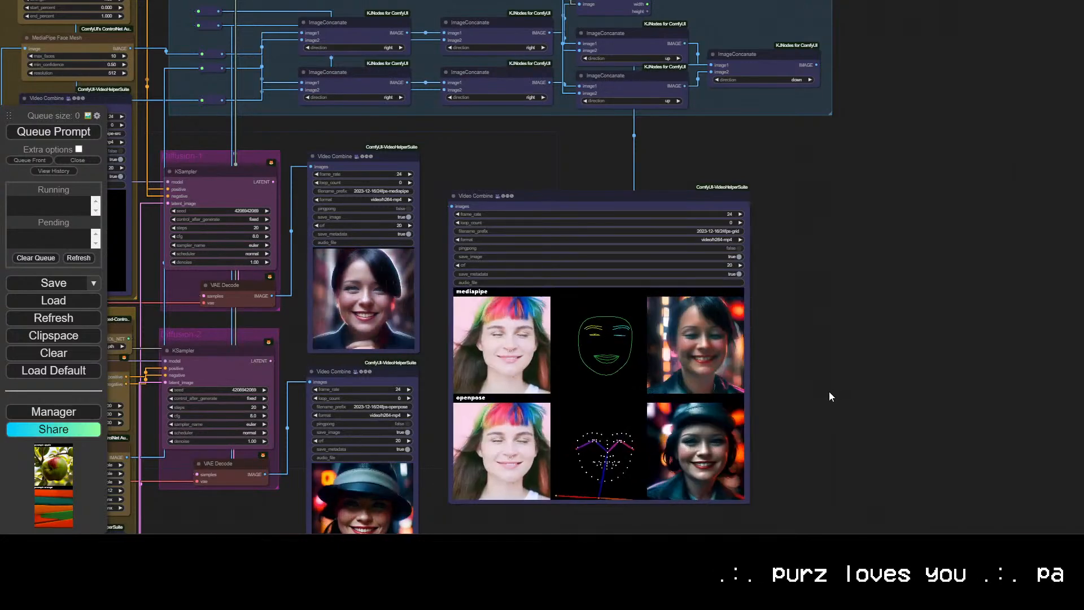
scroll(828, 391, up, 3)
scroll(926, 307, up, 2)
drag(906, 308, 988, 311)
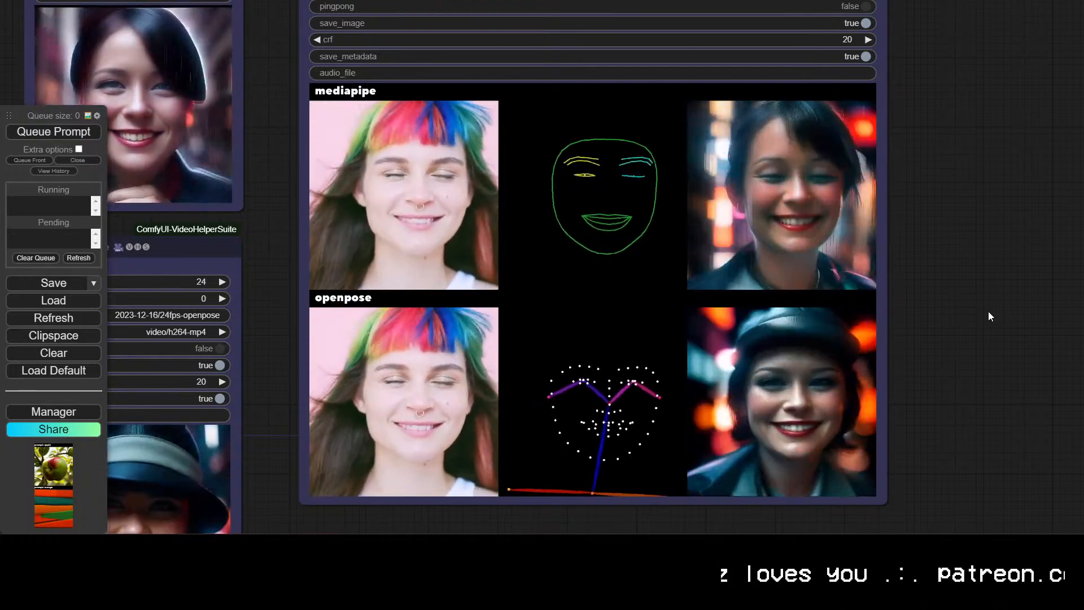
Open the ComfyUI output folder under C:\ai\ComfyUI_windows_portable in the file manager.
scroll(985, 173, down, 1)
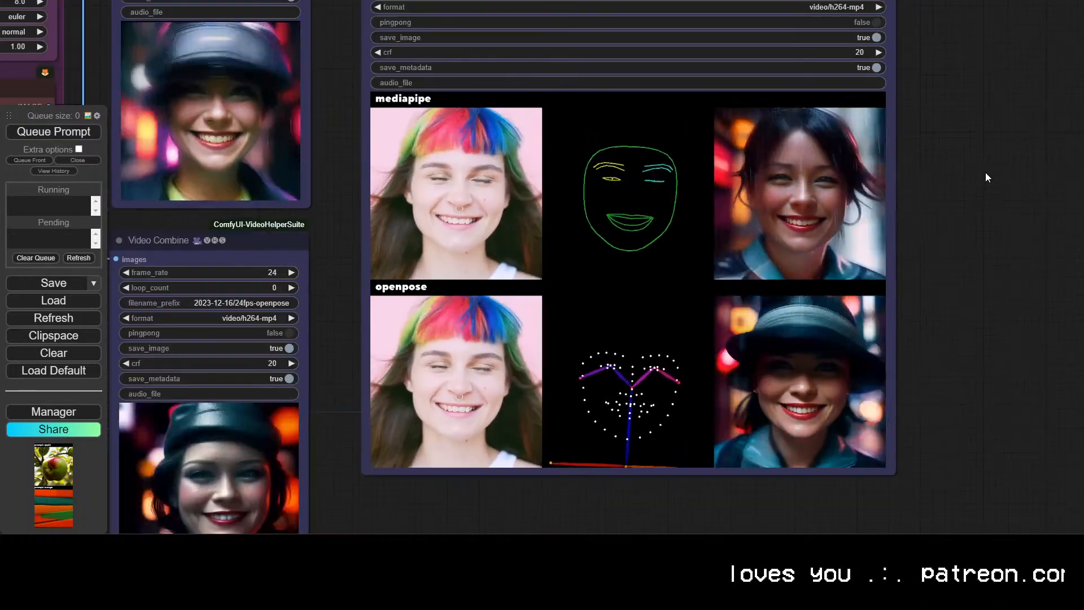
drag(989, 155, 1000, 190)
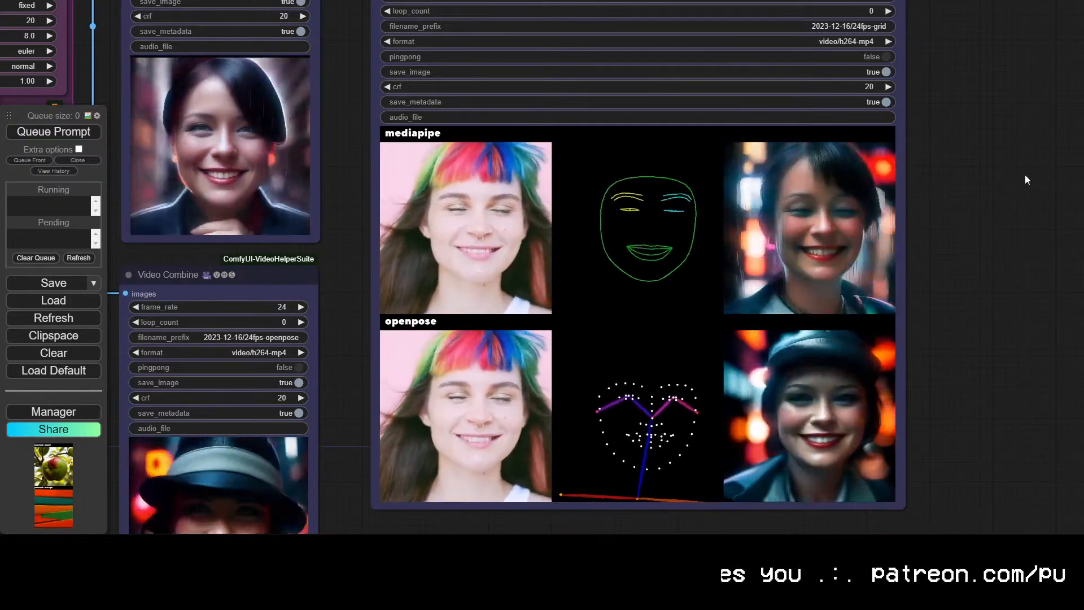
key(super+r)
text(C:\ai\com)
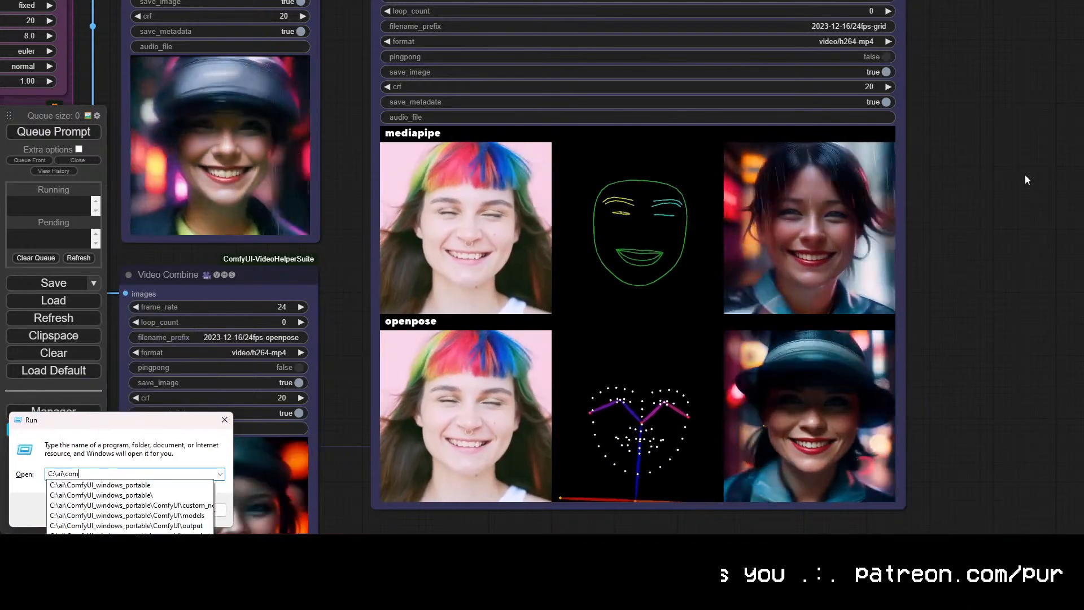
key(Down)
key(Down)
key(Down)
key(Down)
key(Down)
key(Return)
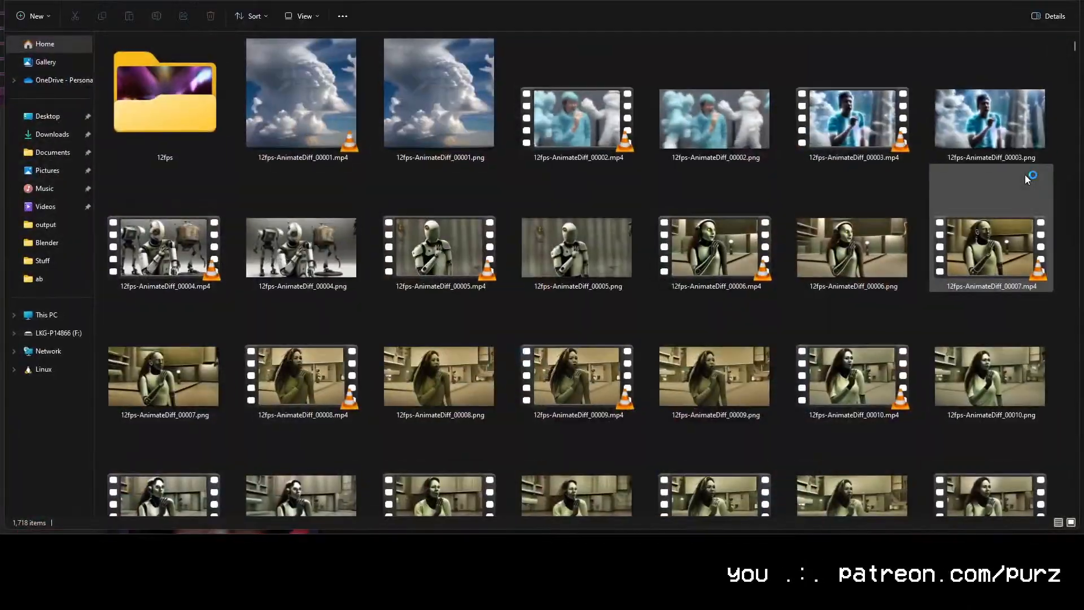
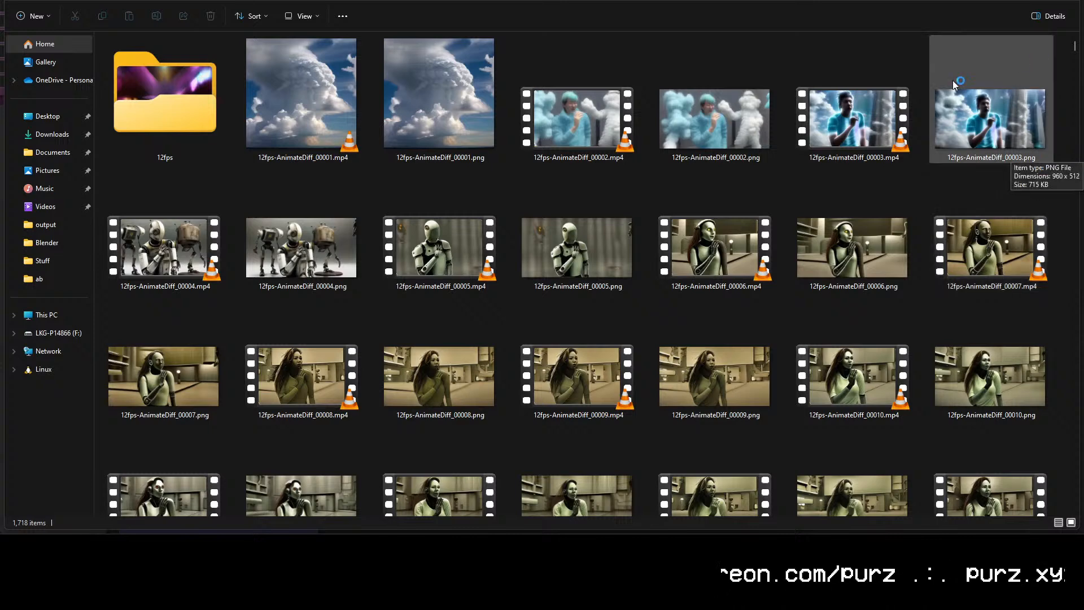
Open the 2023-12-16 folder within the output folder and display its files as extra large thumbnails.
scroll(675, 167, down, 5)
scroll(671, 190, down, 4)
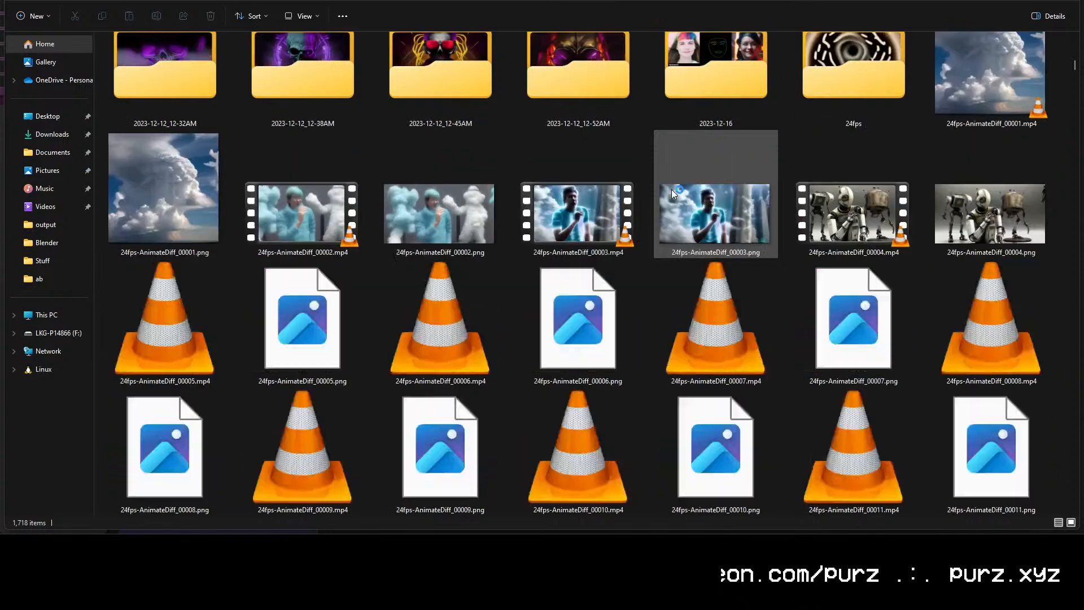
scroll(672, 189, up, 1)
double_click(735, 230)
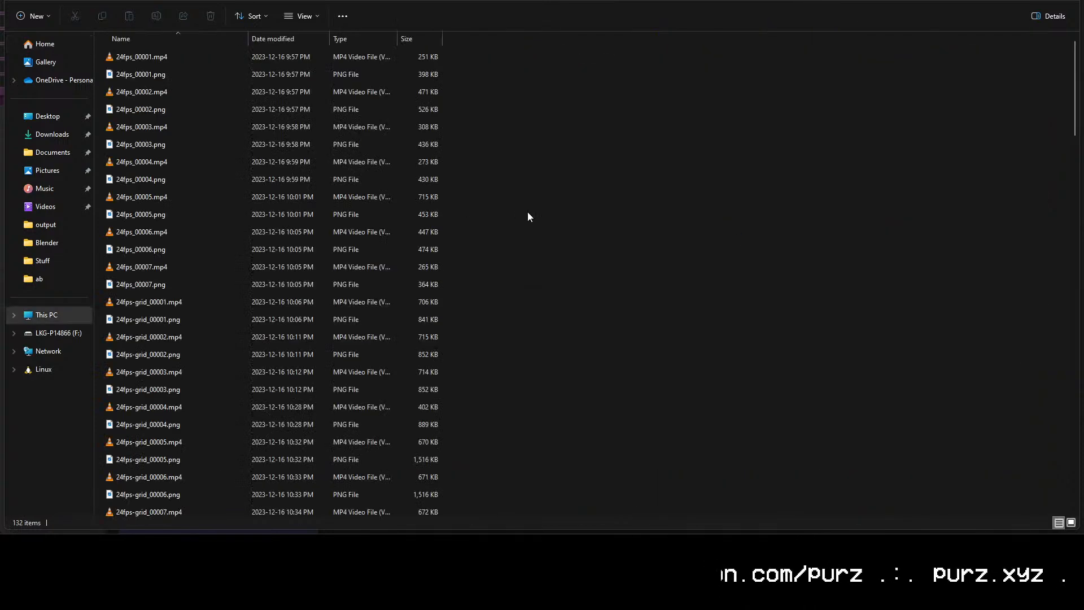
right_click(563, 208)
mouse_move(587, 213)
click(777, 214)
Look through the rendered files, play 24fps-grid_00004.mp4 and close the player.
scroll(567, 277, down, 5)
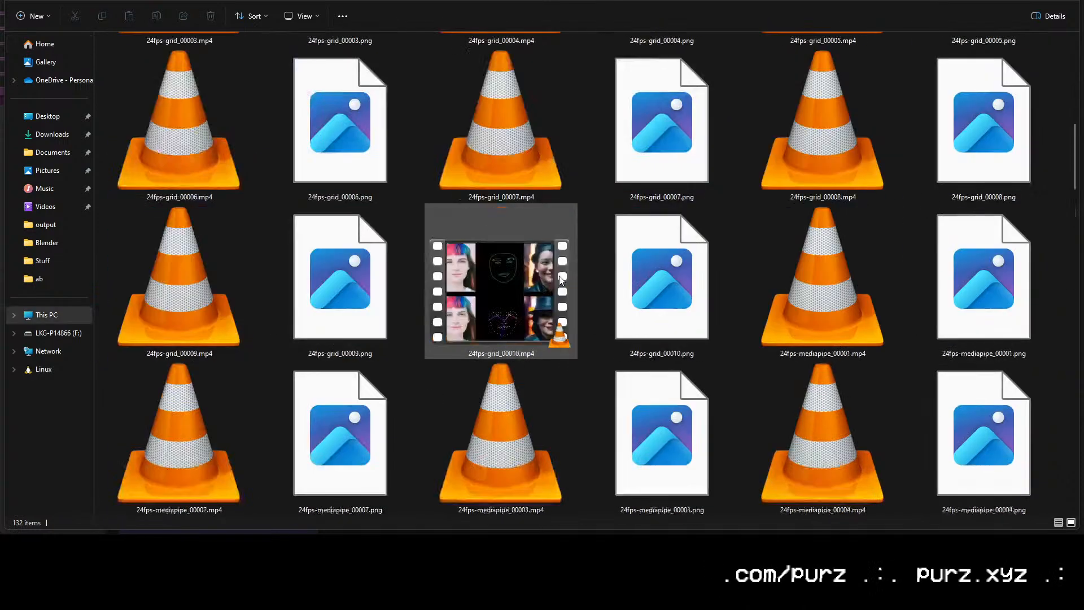
scroll(564, 279, down, 10)
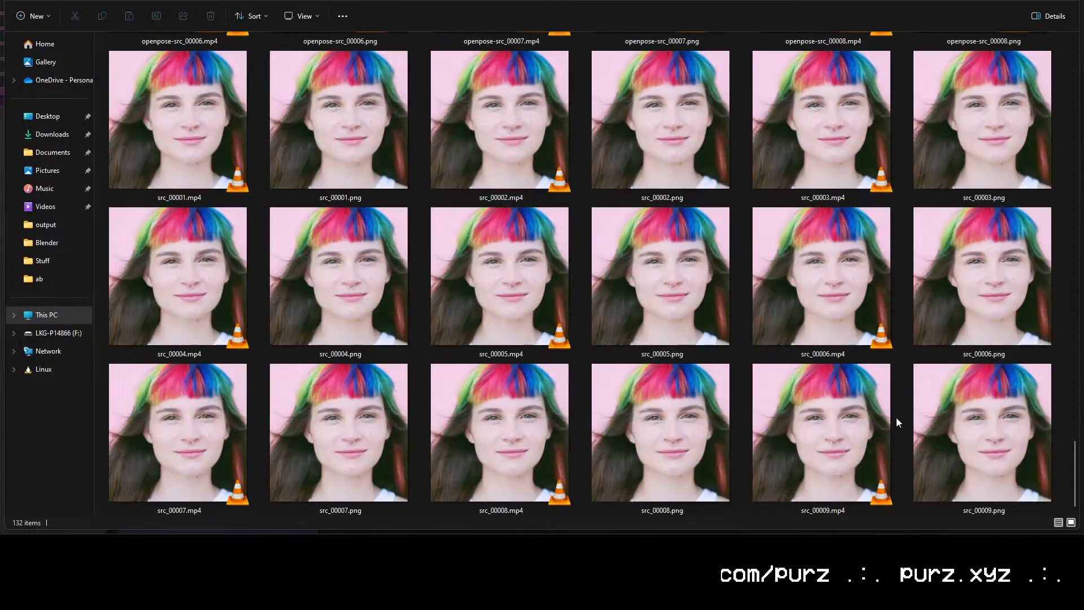
scroll(672, 376, up, 10)
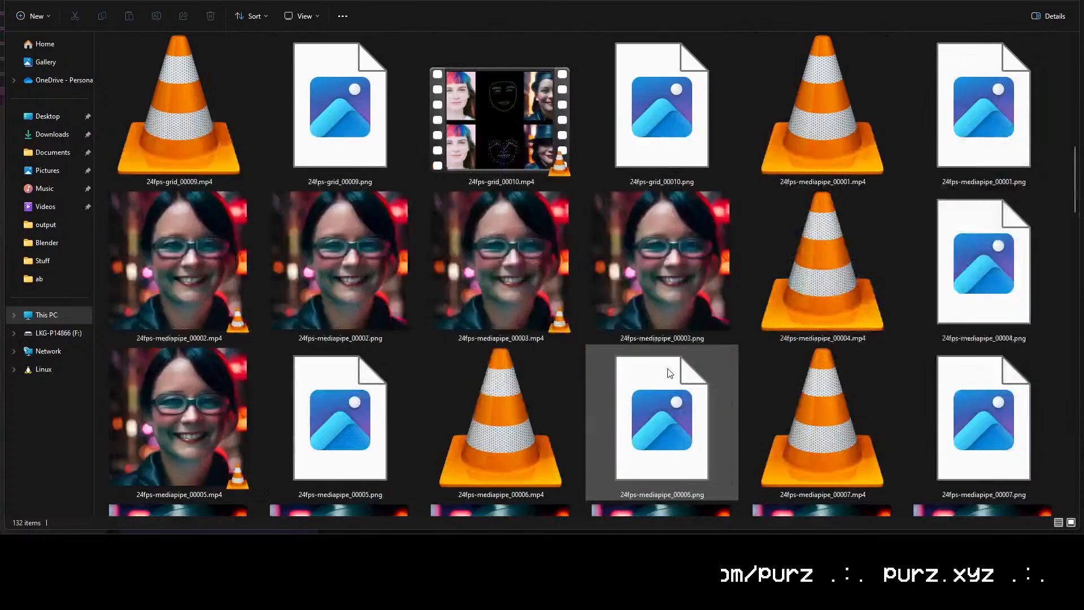
scroll(669, 373, up, 3)
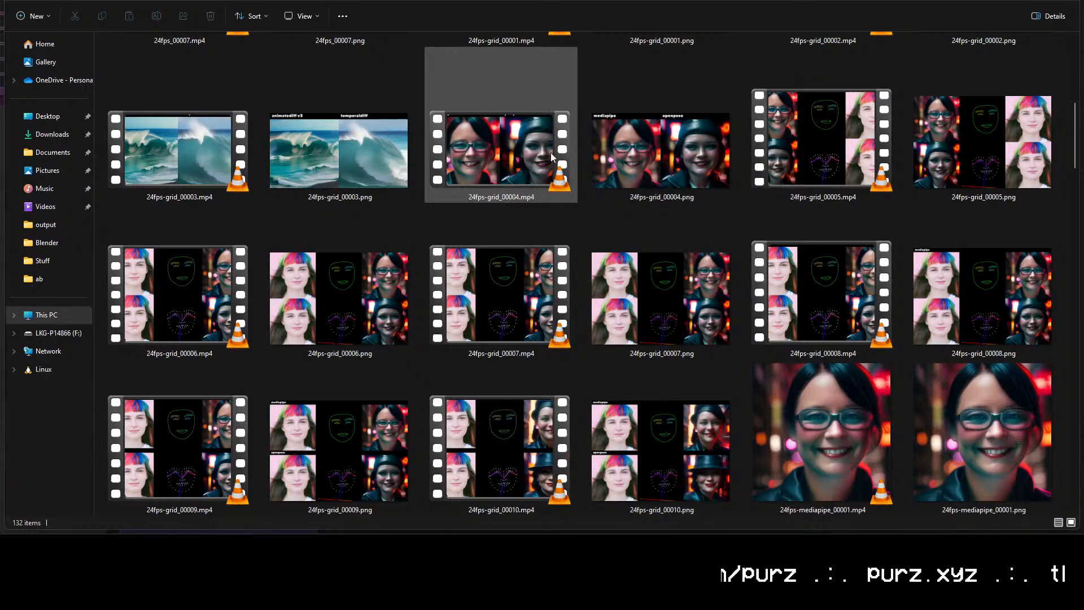
double_click(512, 156)
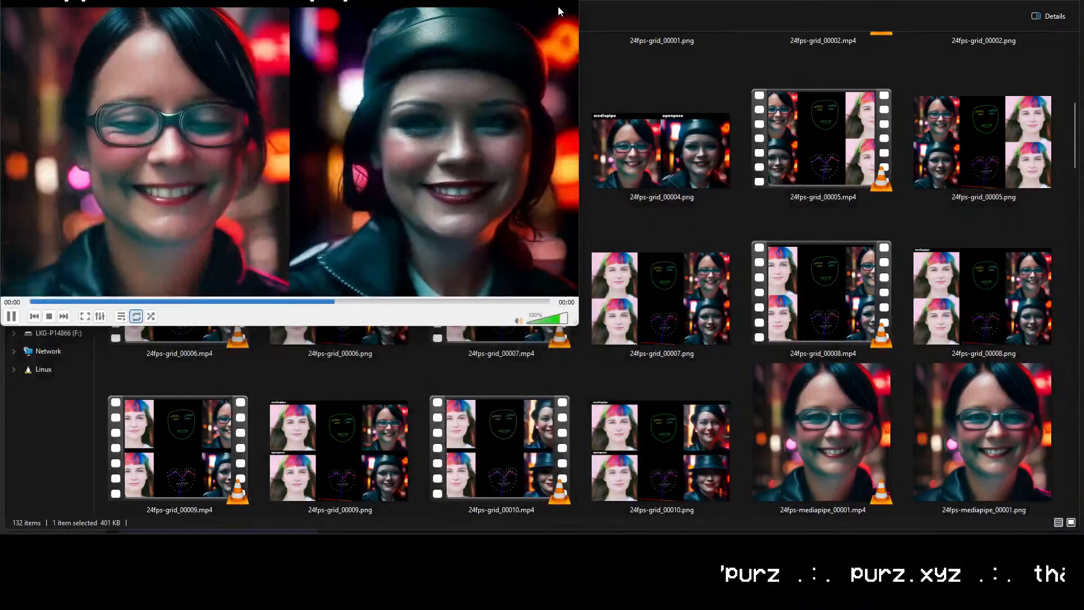
key(alt+F4)
scroll(667, 195, up, 2)
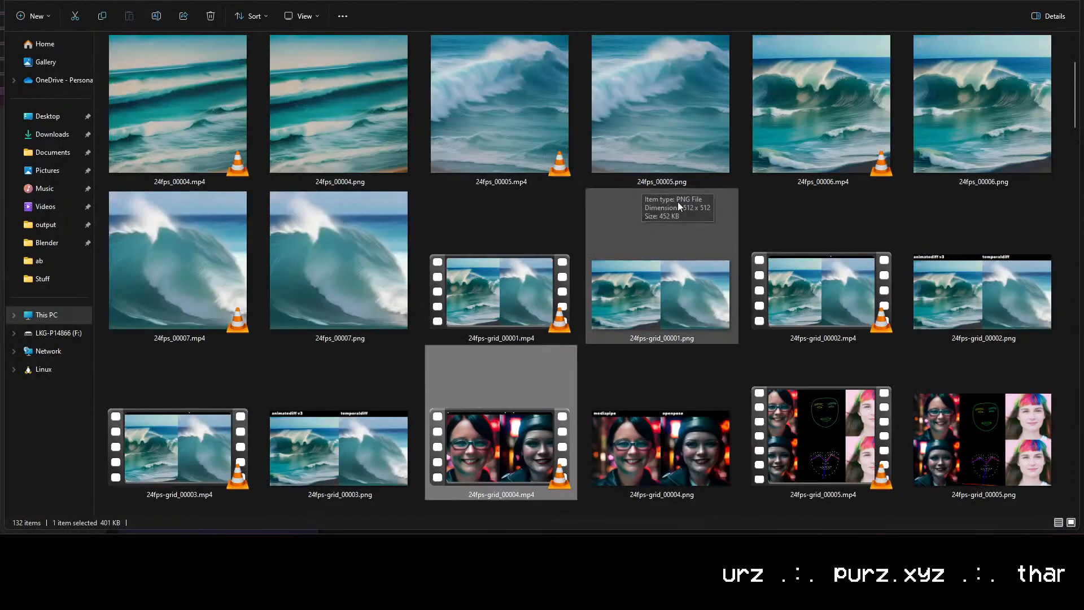
Play 24fps-grid_00010.mp4 in a resized VLC window, close it, and open mediapipe-src_00006.mp4 from the same folder.
scroll(477, 307, down, 4)
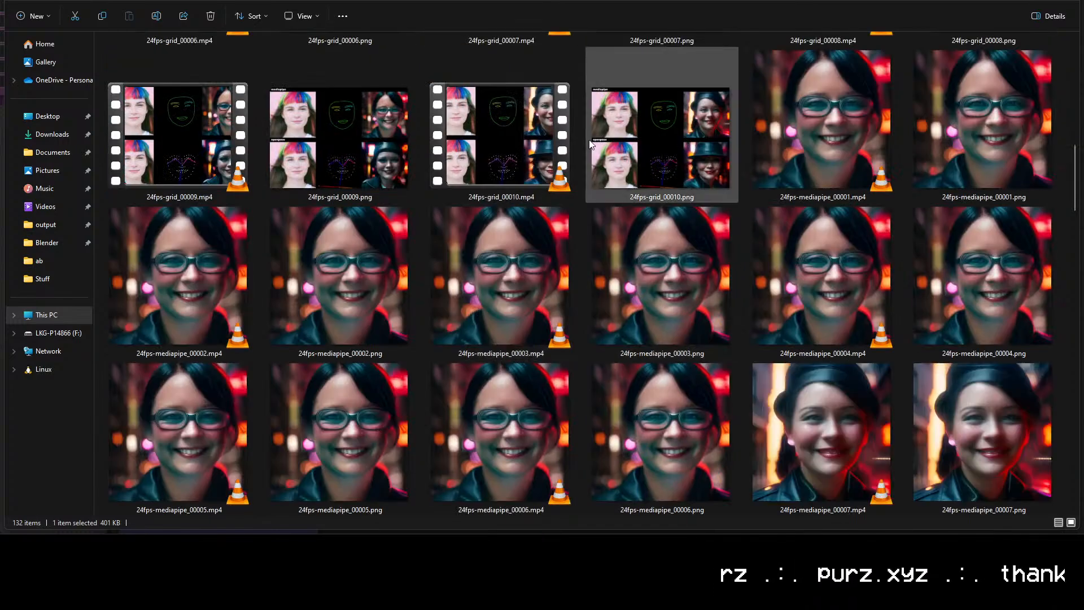
double_click(551, 140)
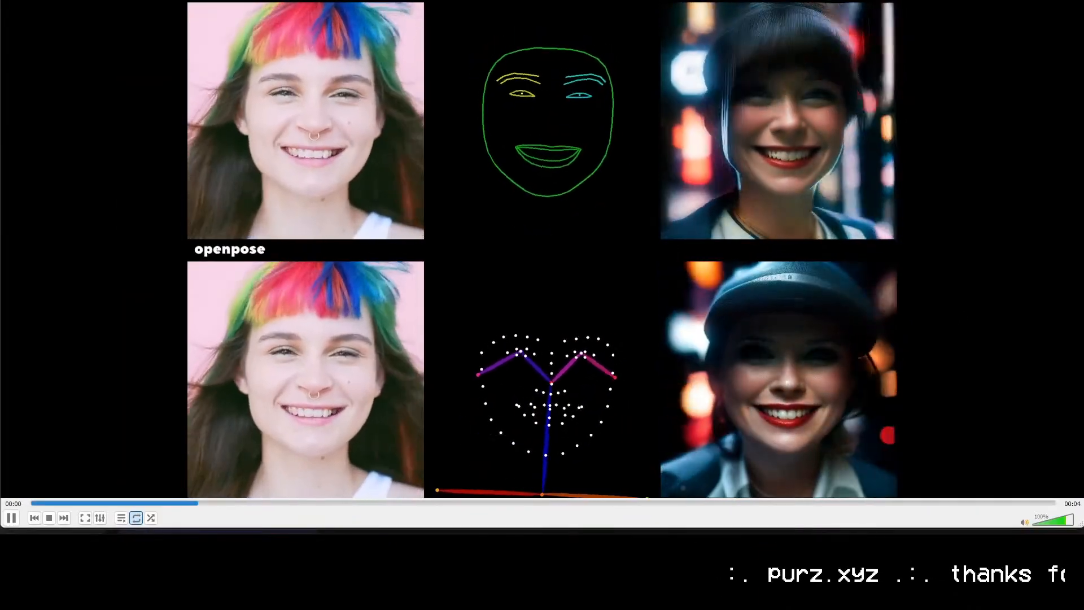
key(Escape)
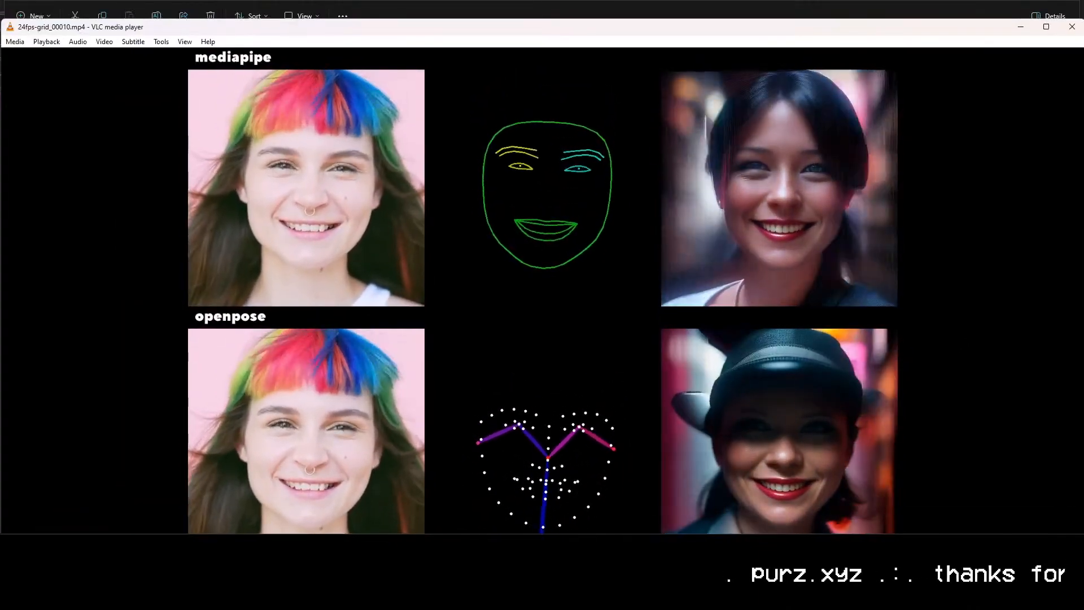
drag(2, 19, 319, 47)
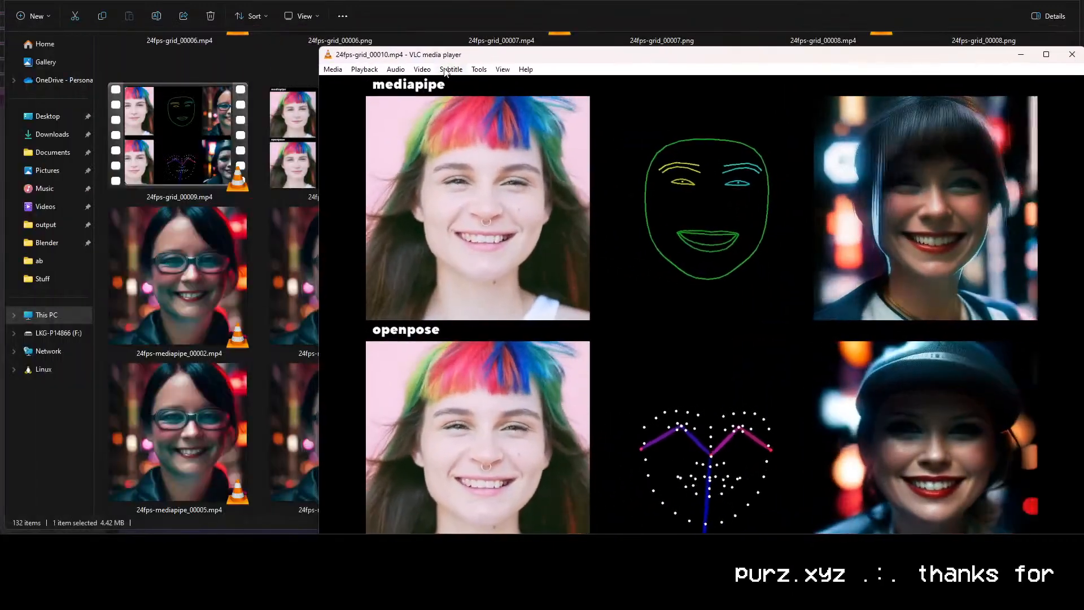
drag(444, 56, 335, 1)
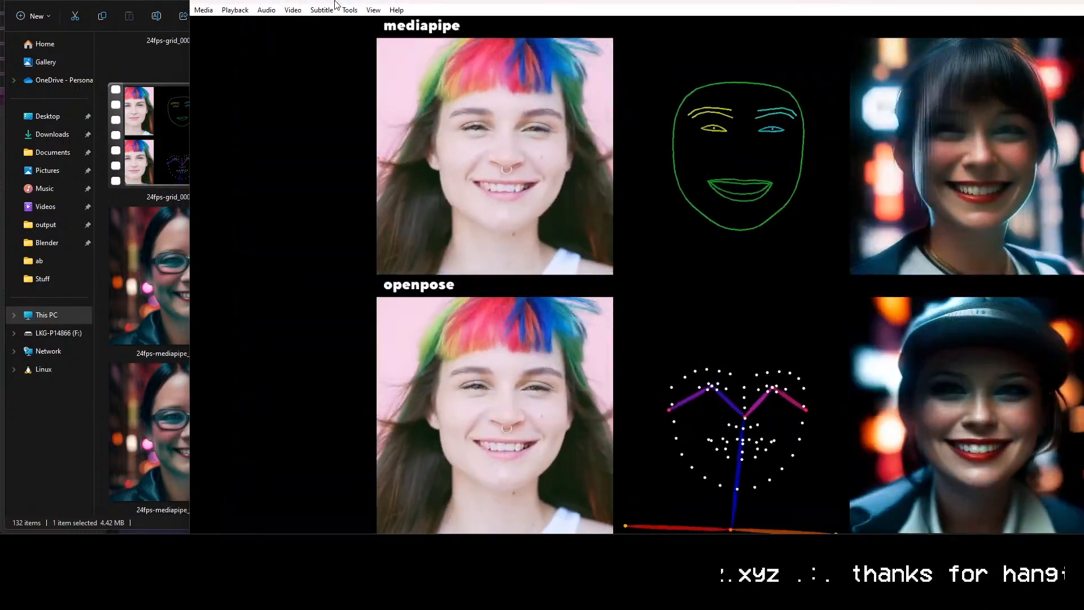
double_click(863, 2)
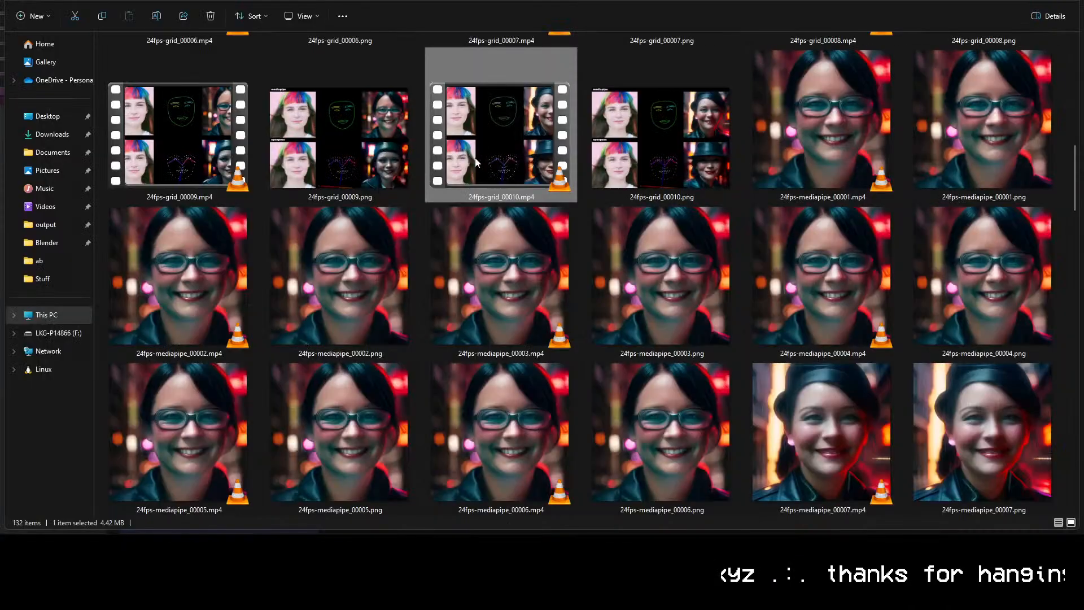
scroll(476, 163, down, 10)
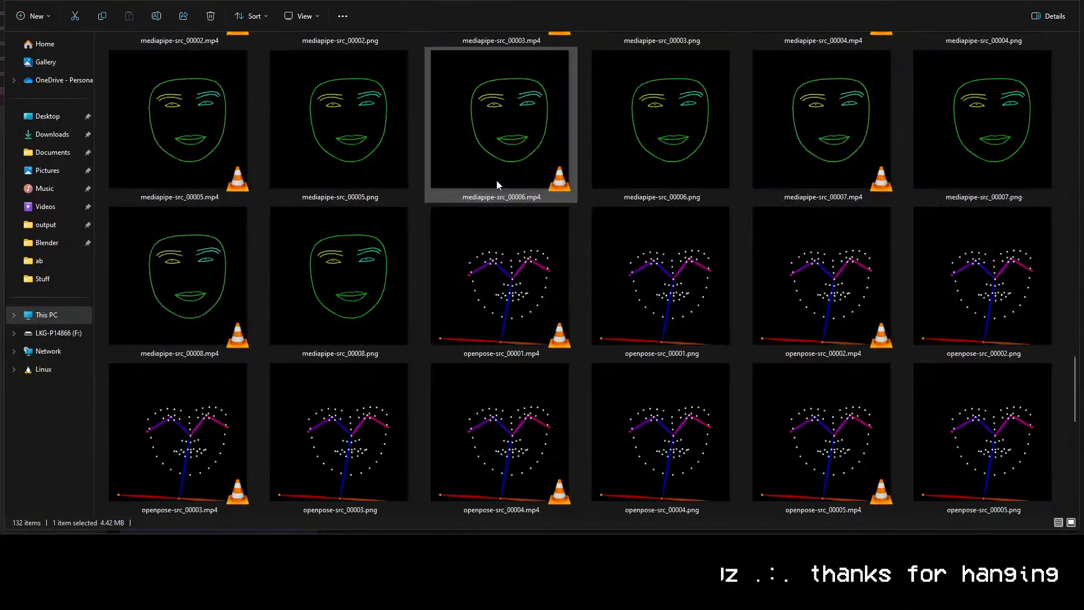
double_click(496, 181)
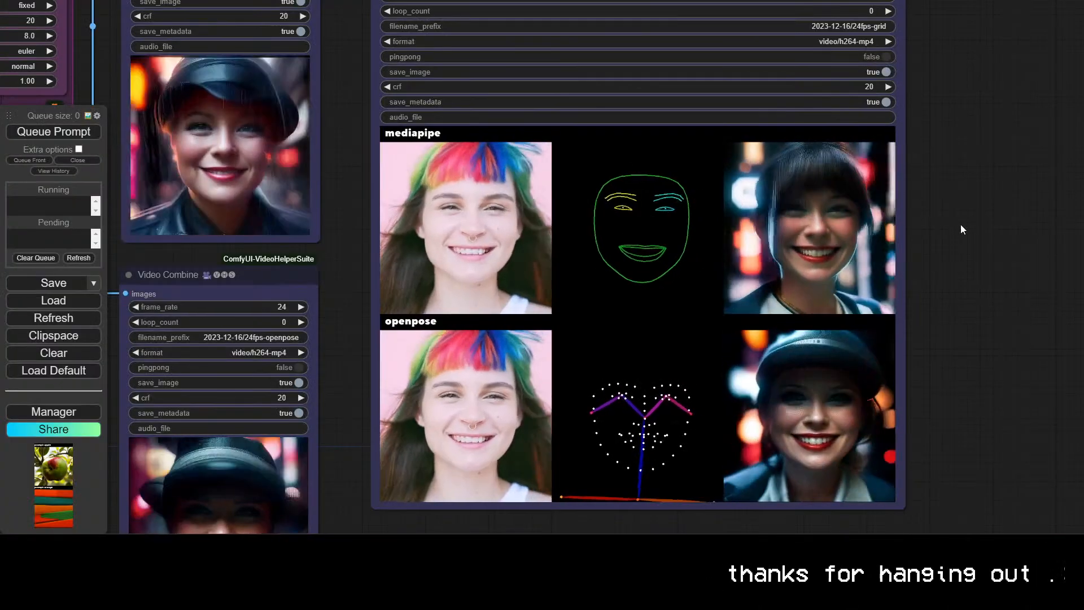
Examine the whole ComfyUI workflow, from the input footage and ControlNet-2 groups to the diffusion groups and comparison grid.
scroll(903, 362, down, 13)
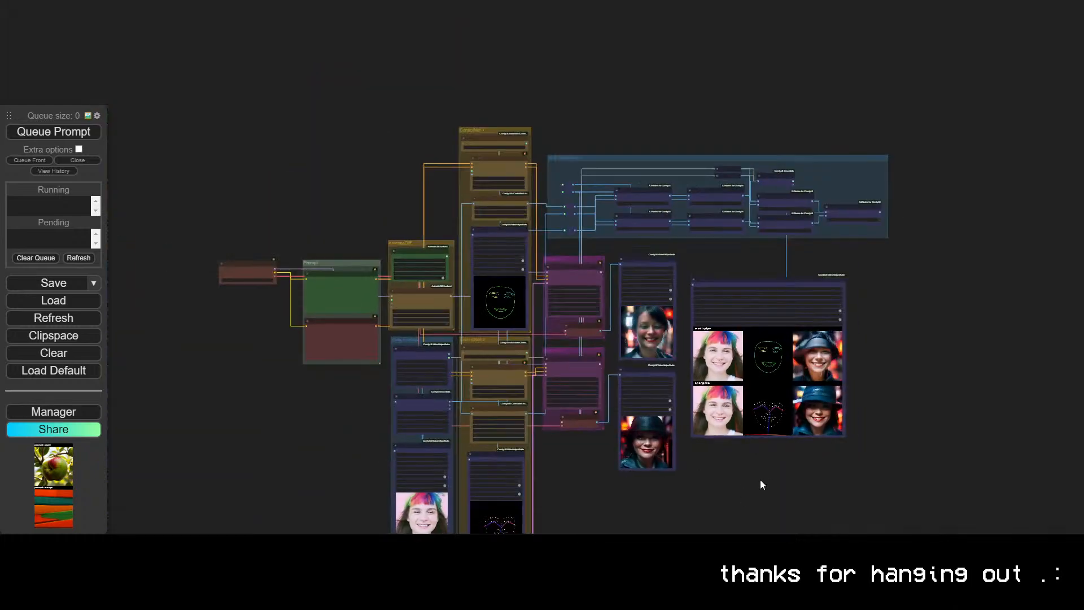
drag(760, 479, 840, 351)
scroll(730, 415, up, 2)
scroll(734, 415, up, 2)
scroll(840, 352, up, 6)
drag(553, 372, 843, 394)
drag(748, 346, 924, 377)
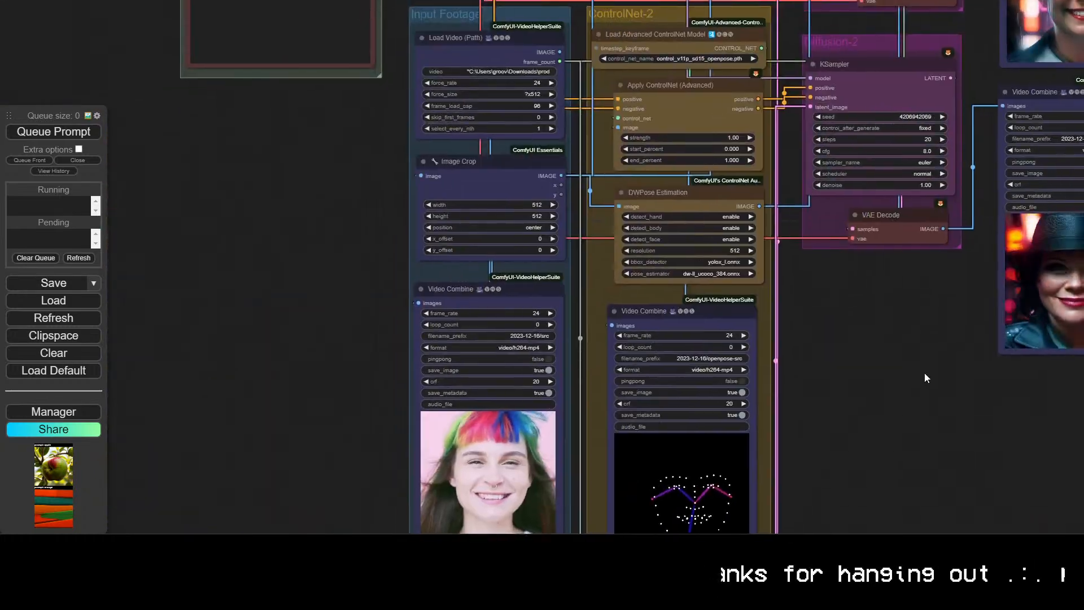
scroll(847, 350, down, 3)
drag(784, 324, 521, 445)
drag(868, 414, 584, 487)
drag(823, 314, 989, 294)
scroll(489, 219, up, 4)
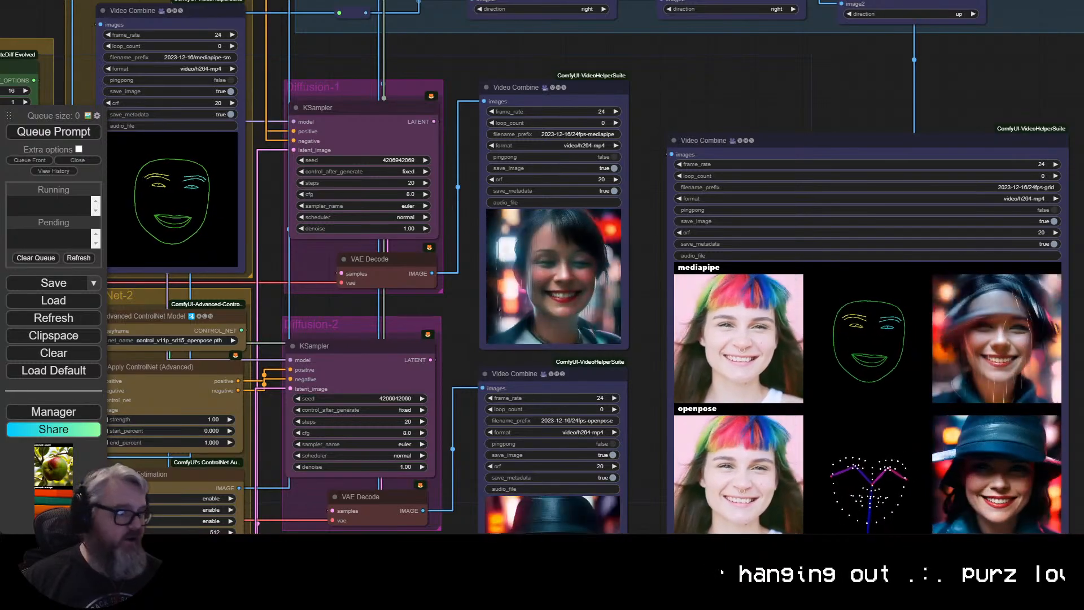
Review the prompt, AnimateDiff, ControlNet and KSampler settings against the mediapipe and openpose output previews.
drag(499, 44, 1081, 118)
drag(494, 78, 495, 0)
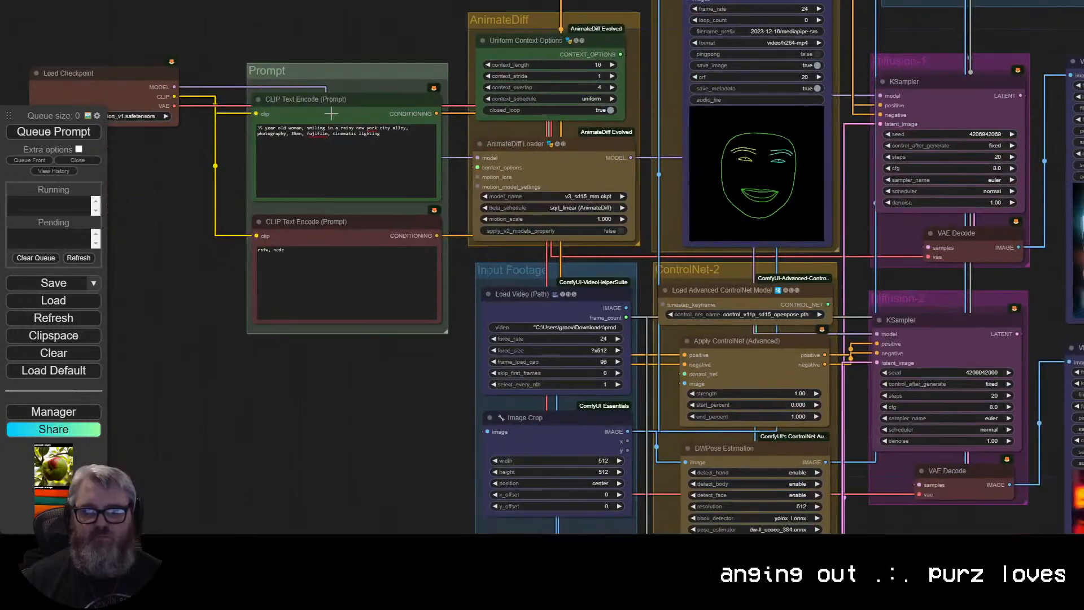
drag(401, 429, 160, 209)
drag(639, 364, 552, 271)
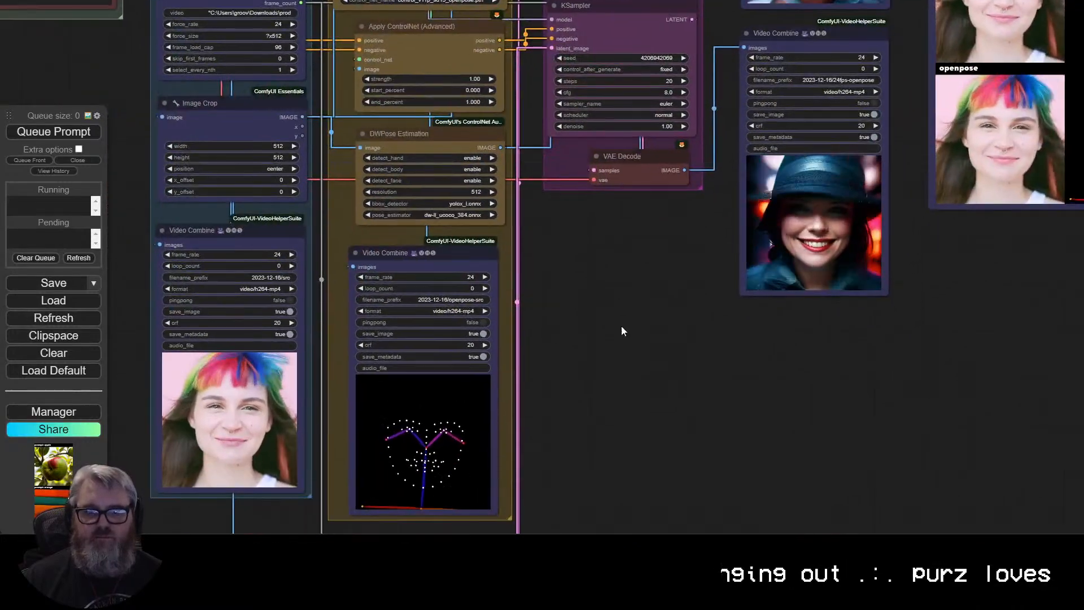
scroll(621, 327, down, 5)
drag(747, 368, 334, 466)
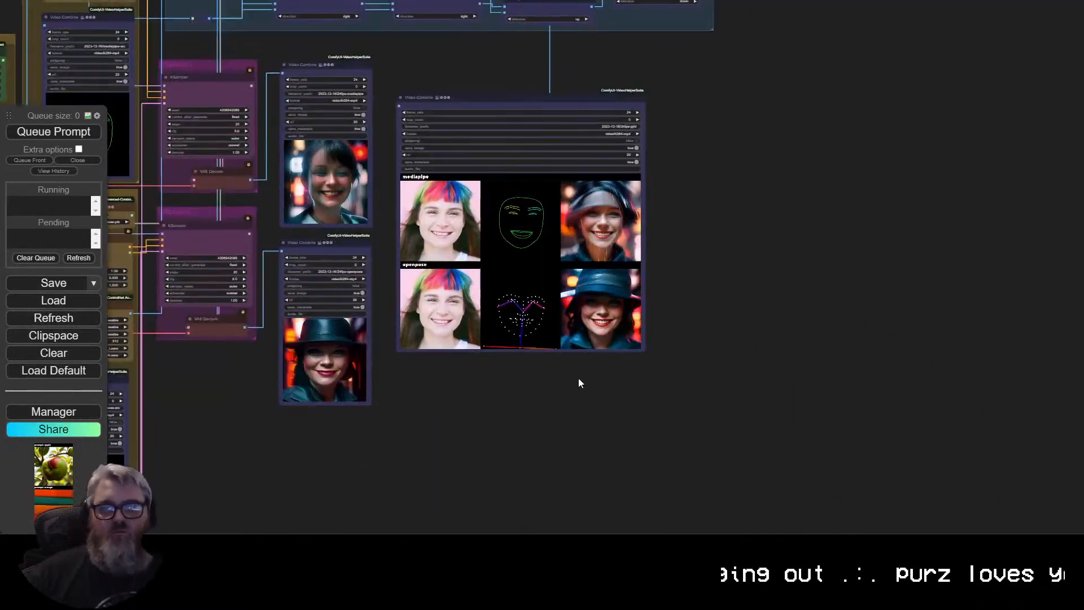
scroll(578, 380, down, 2)
drag(430, 427, 830, 354)
scroll(830, 359, up, 4)
drag(735, 358, 617, 459)
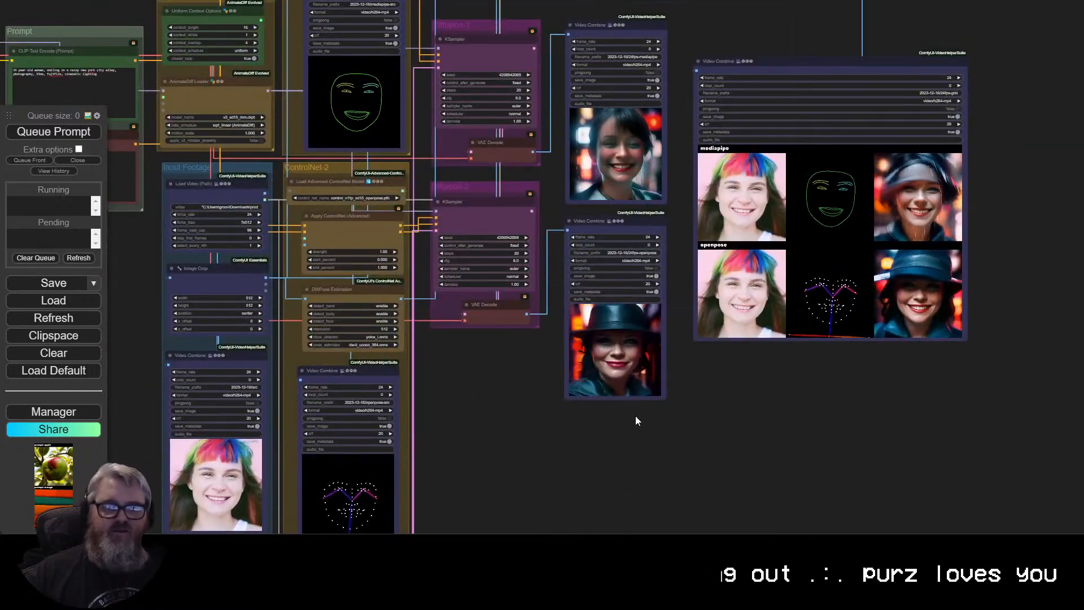
scroll(536, 435, up, 4)
drag(536, 434, 619, 462)
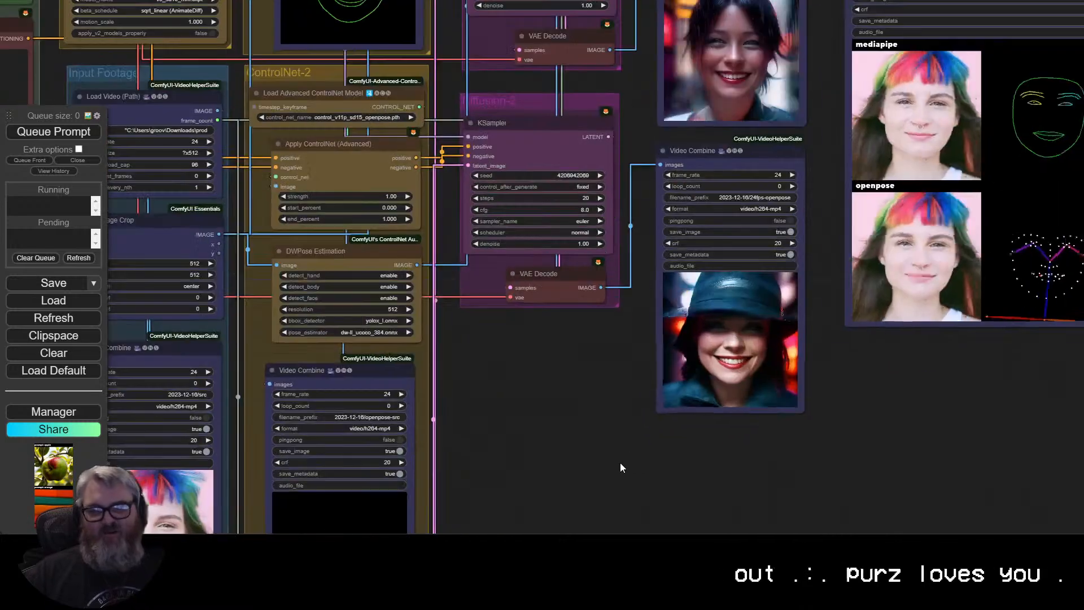
scroll(559, 480, down, 2)
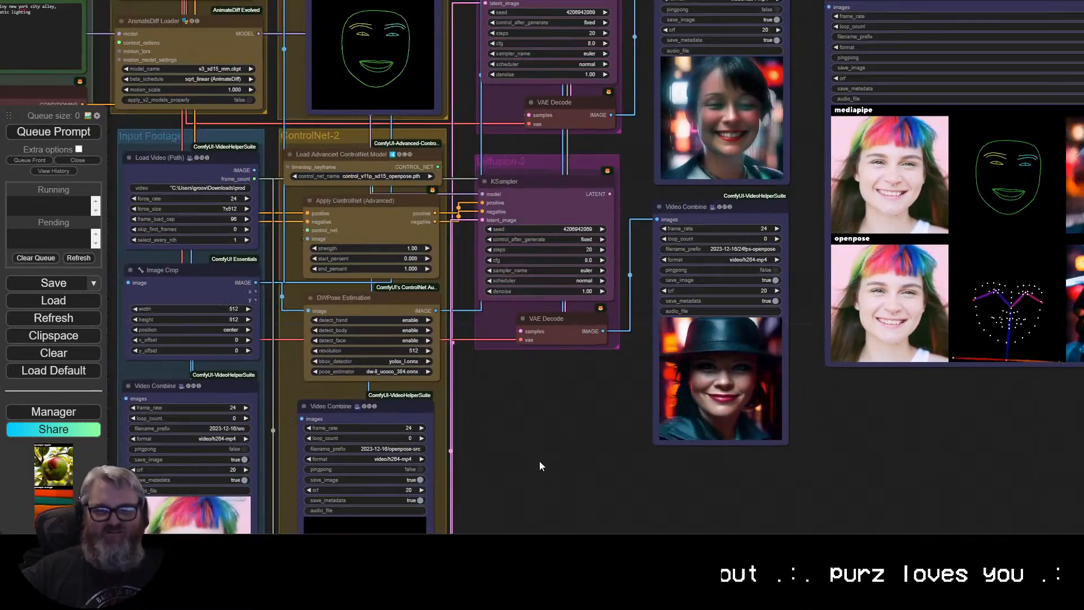
Move the Diffusion-2 and ControlNet-2 groups down to leave space beneath the first mediapipe and diffusion groups.
drag(508, 165, 511, 155)
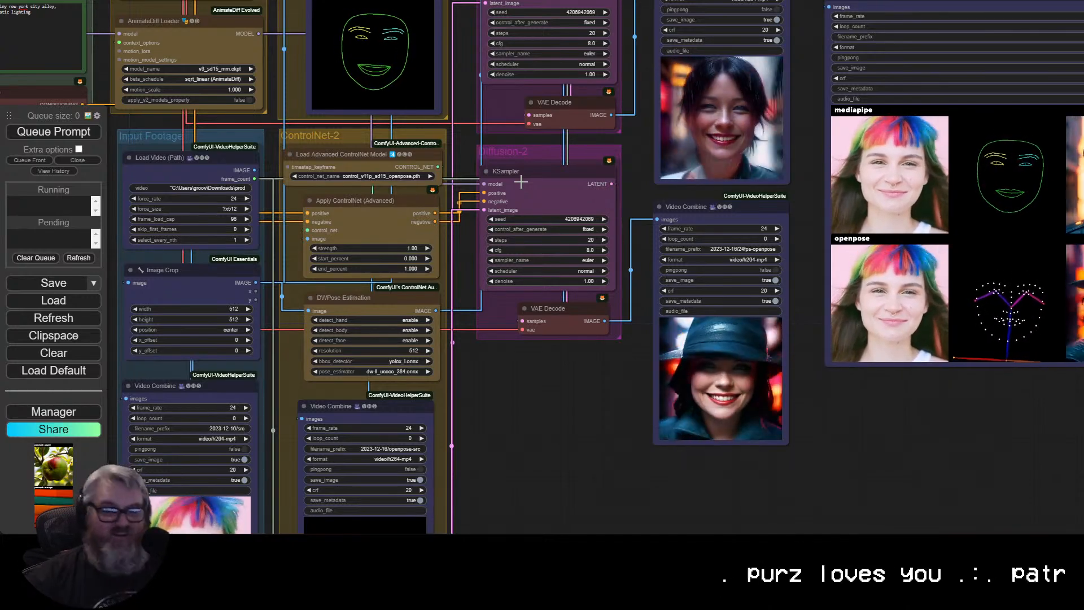
drag(567, 153, 567, 212)
drag(404, 142, 415, 207)
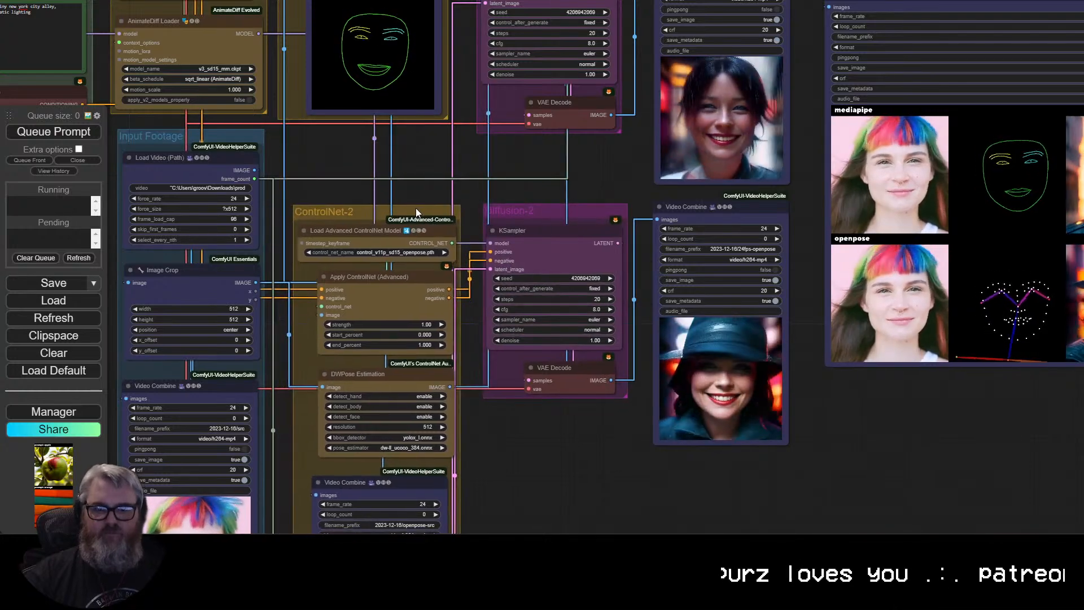
Duplicate the ControlNet-2 and Diffusion-2 nodes with their openpose Video Combine outputs into the empty space below them.
scroll(486, 282, down, 5)
drag(612, 479, 368, 192)
drag(256, 447, 126, 504)
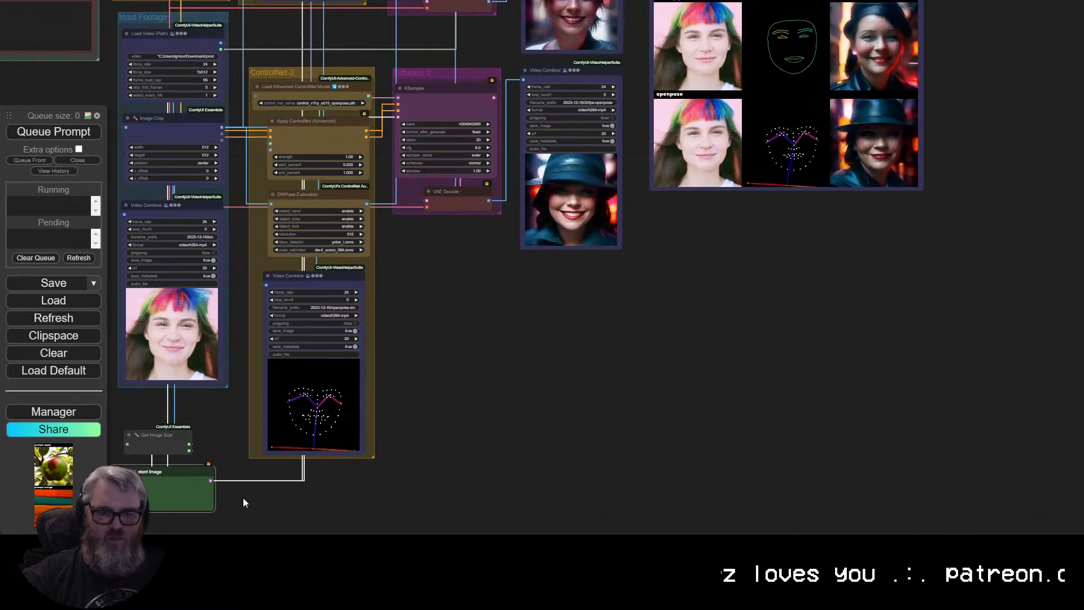
drag(604, 485, 267, 73)
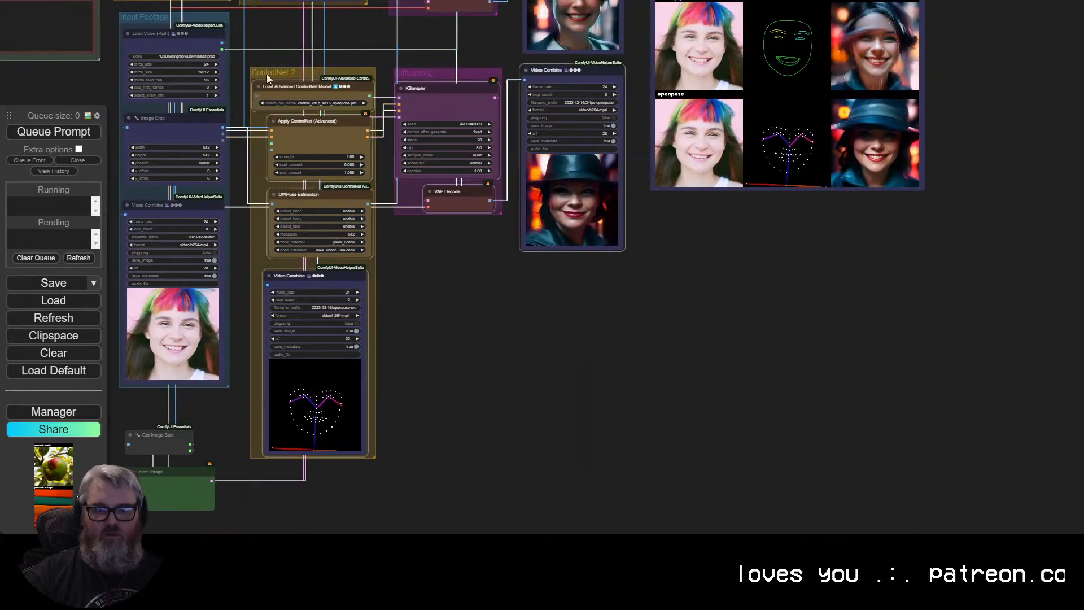
key(ctrl+c)
key(ctrl+v)
drag(786, 401, 549, 488)
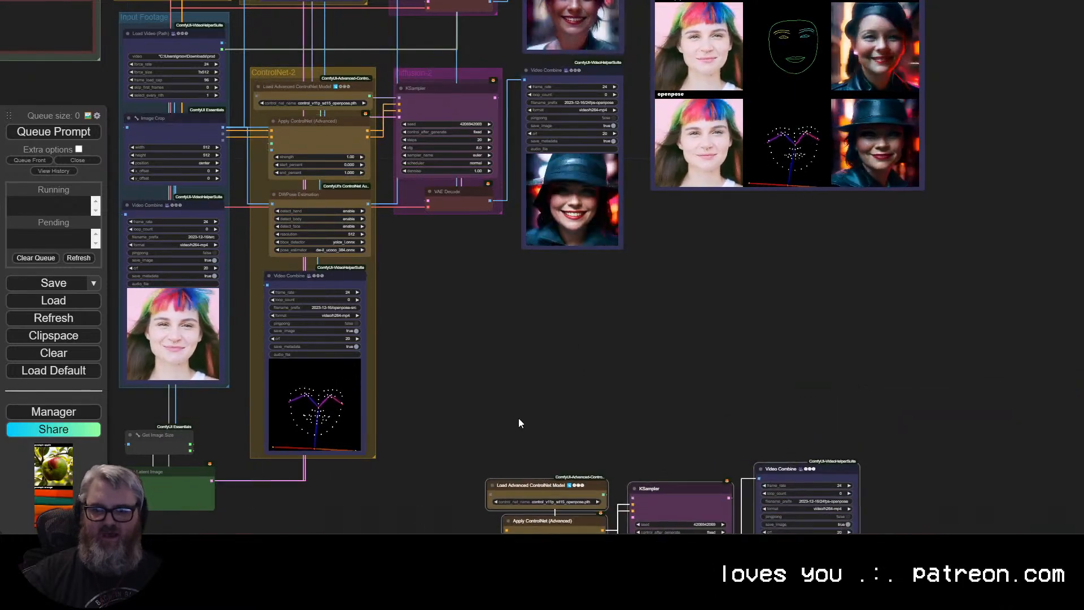
Set the duplicated Load Advanced ControlNet Model node to control_v11f1p_sd15_depth.pth.
drag(518, 417, 419, 39)
drag(450, 104, 206, 166)
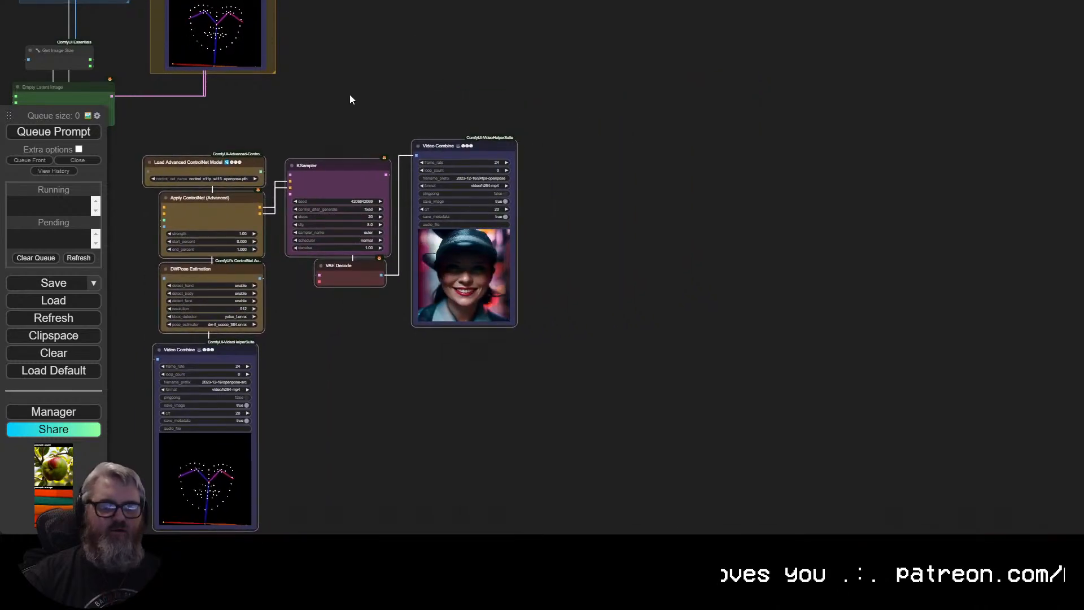
drag(310, 345, 515, 473)
scroll(516, 226, up, 5)
scroll(512, 451, down, 1)
click(415, 219)
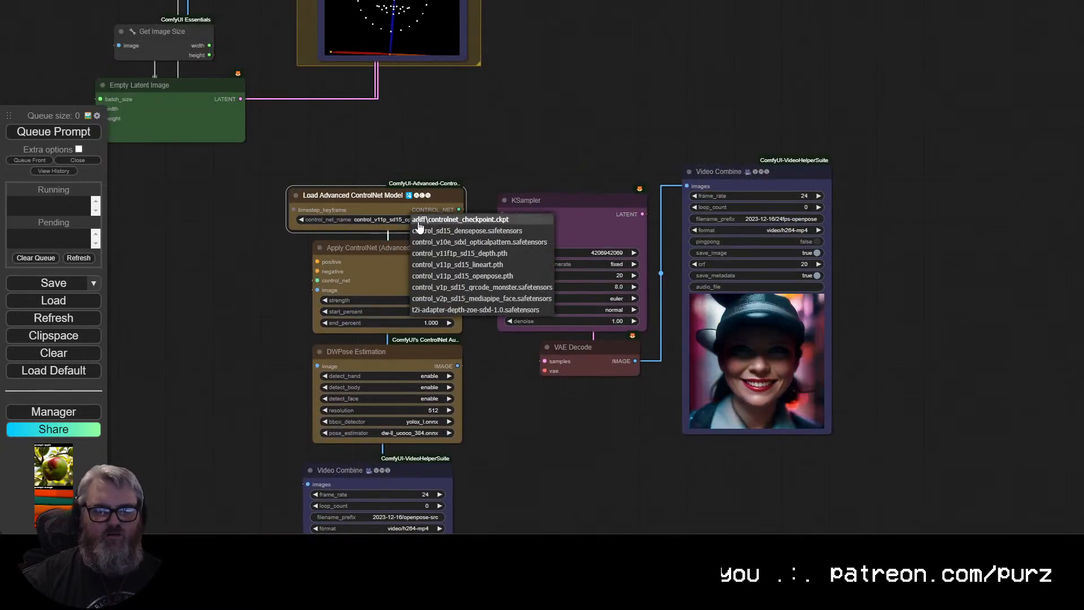
click(446, 252)
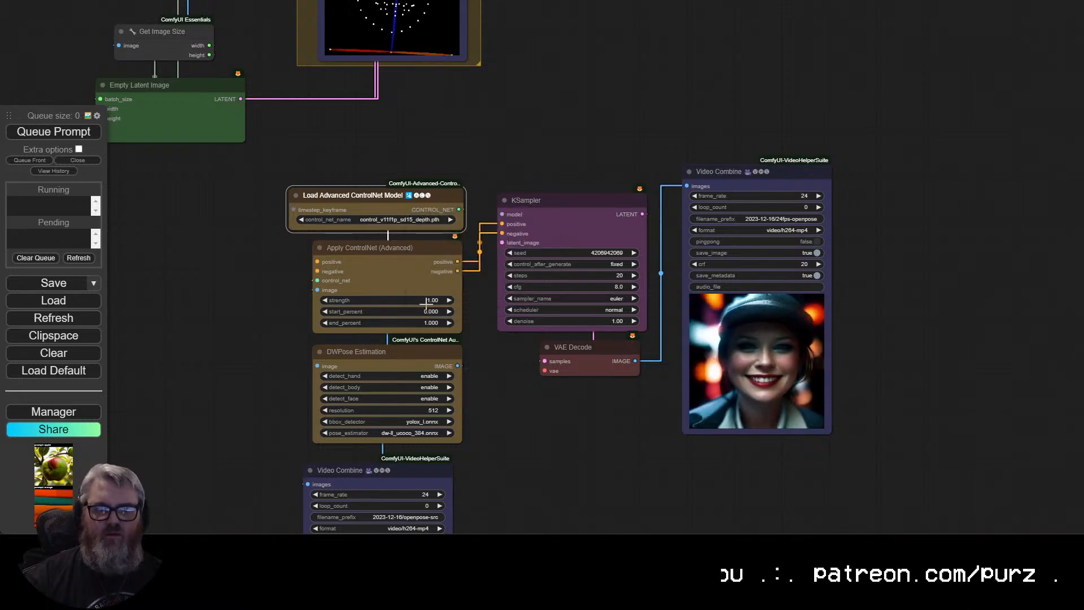
Replace the duplicated DWPose Estimation node with a Zoe - Depth Map node connected to the Video Combine node below it.
key(Delete)
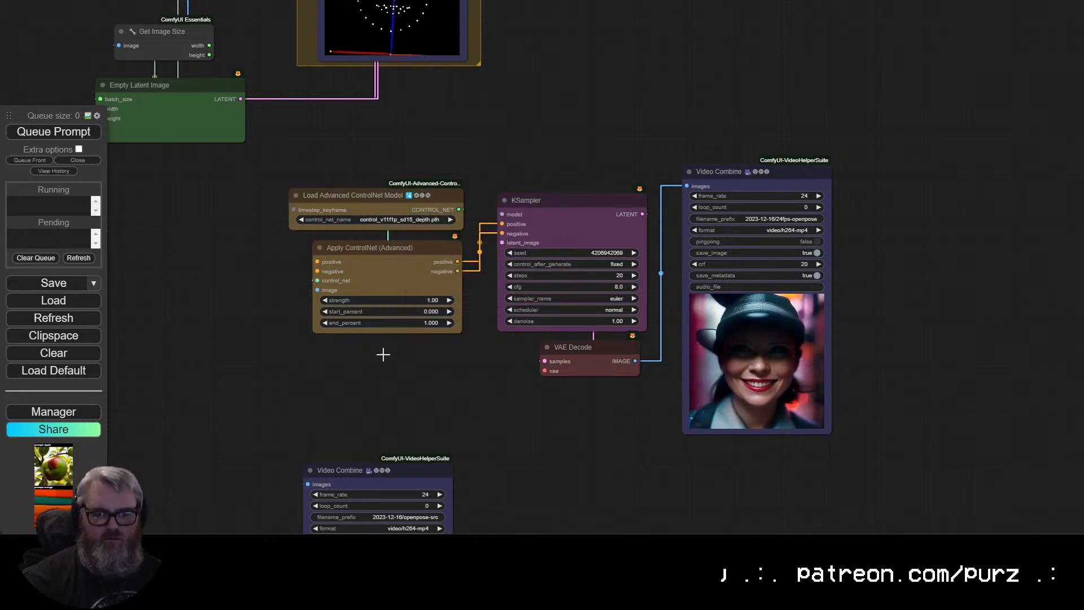
double_click(356, 382)
text(depth)
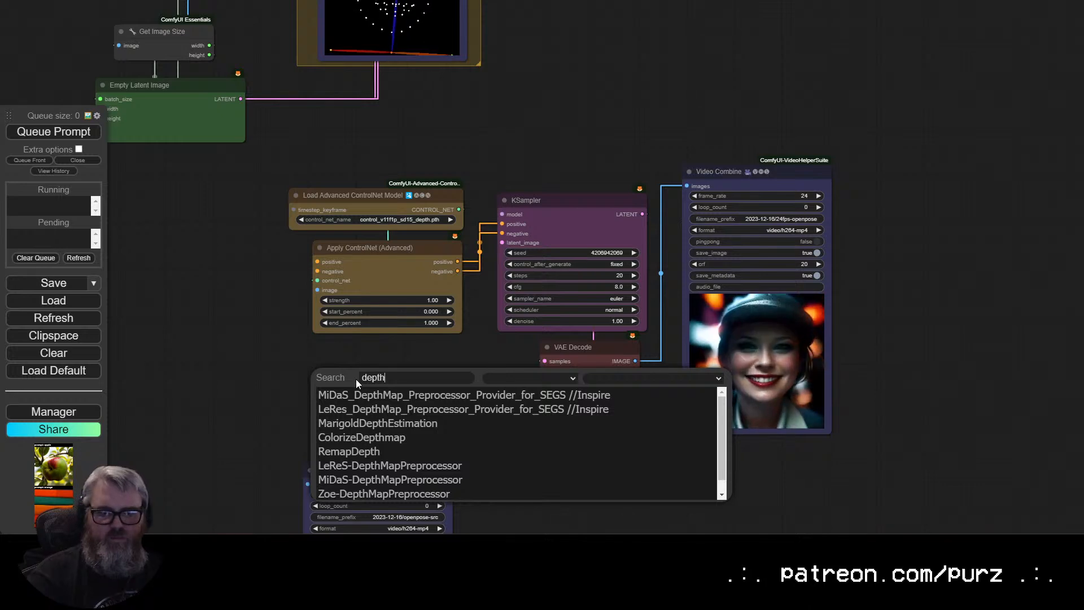
click(364, 494)
drag(416, 372, 370, 382)
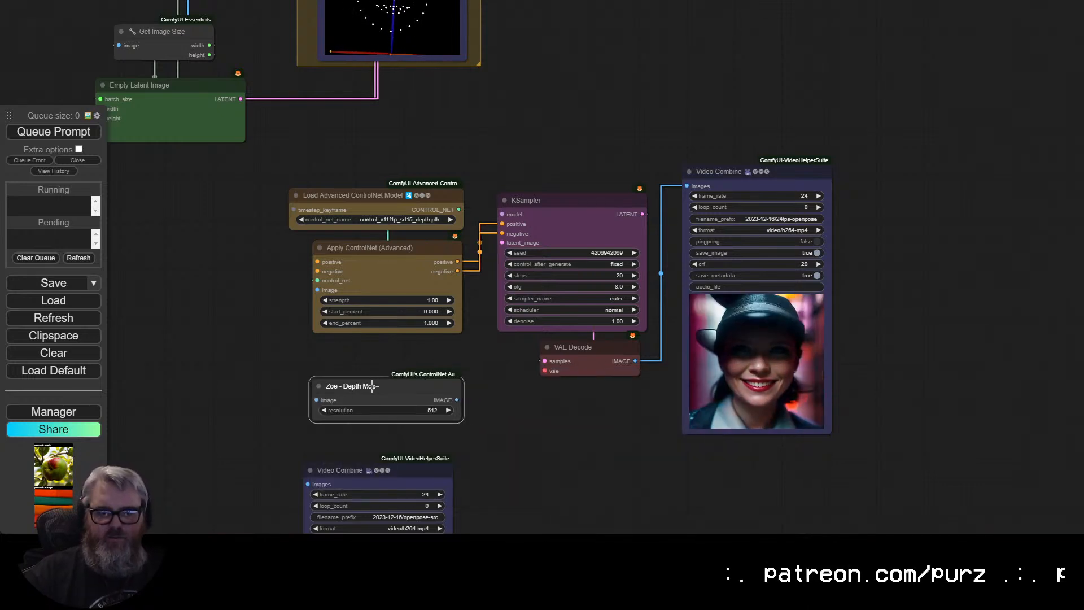
drag(472, 474, 474, 320)
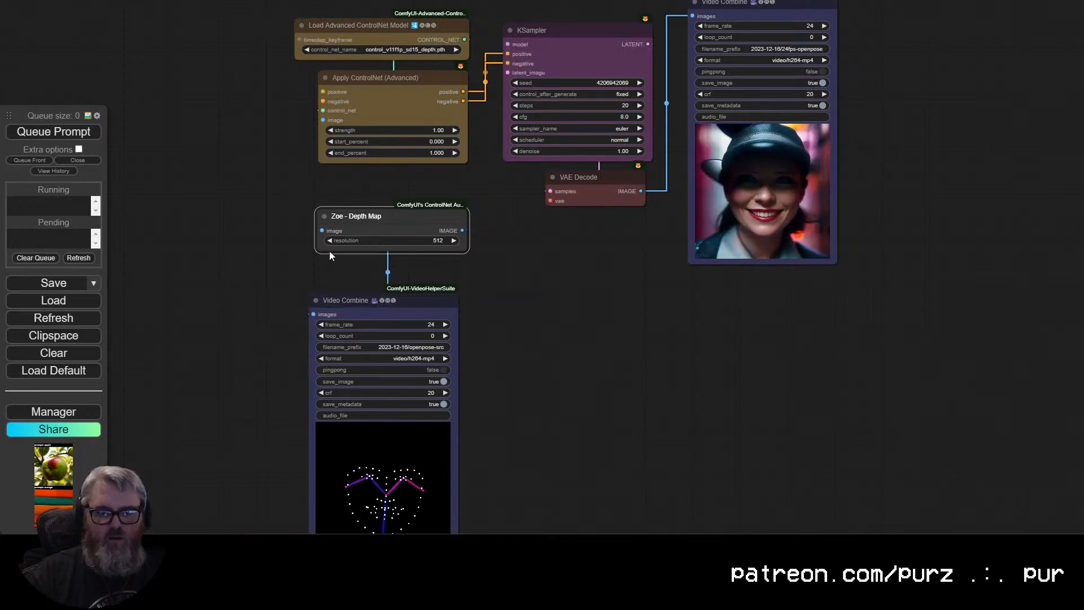
Examine how the Input Footage, latent image and ControlNet-2 nodes are wired as a reference for the depth branch.
drag(264, 249, 371, 465)
scroll(326, 373, down, 3)
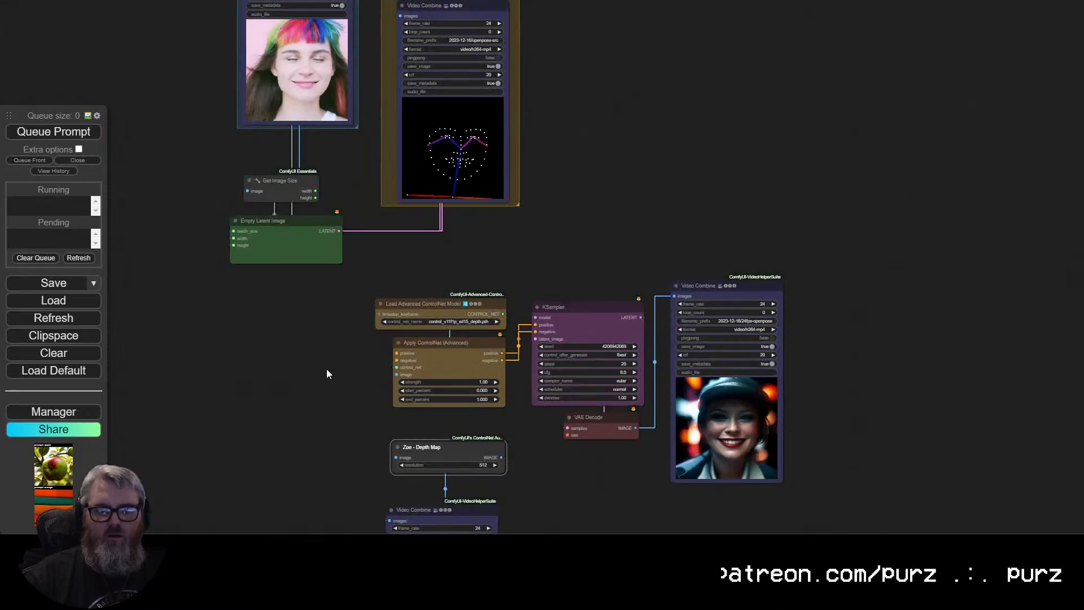
drag(326, 373, 431, 480)
drag(418, 63, 298, 169)
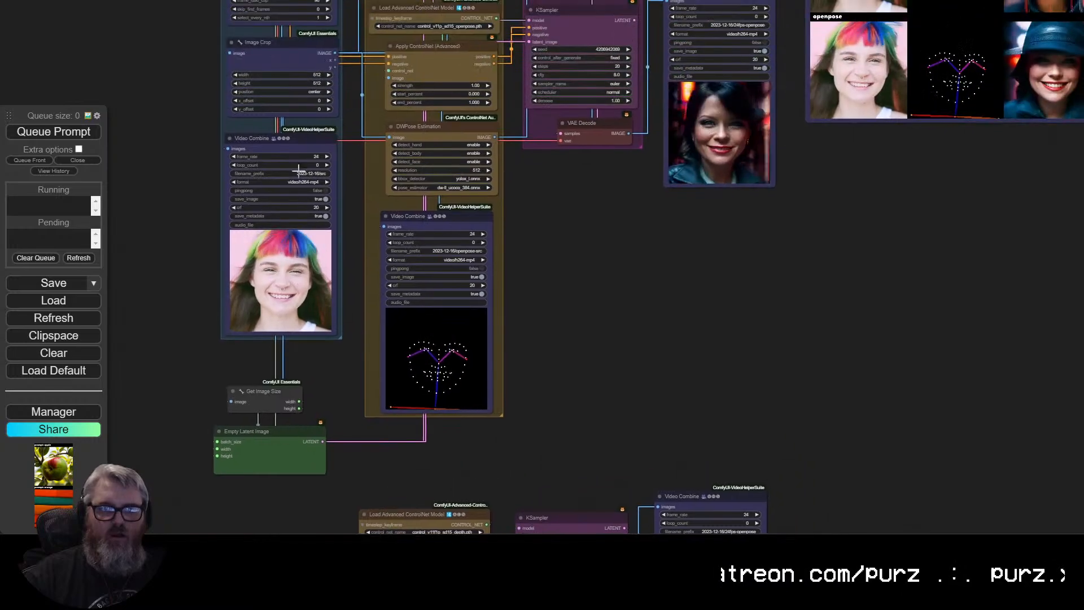
scroll(316, 19, up, 1)
scroll(146, 301, down, 1)
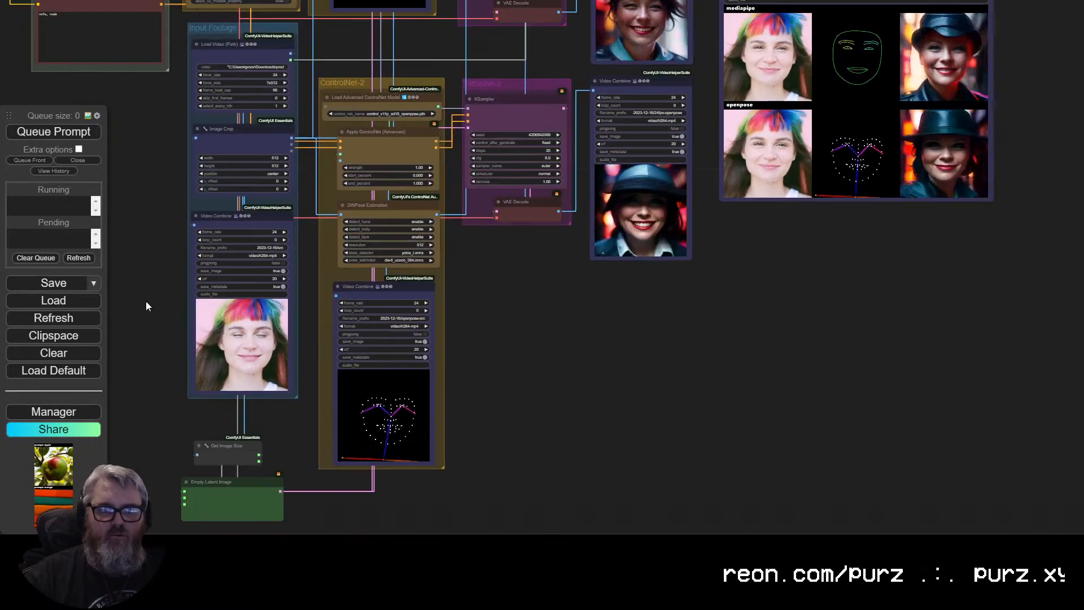
scroll(171, 256, up, 3)
drag(171, 257, 90, 249)
drag(663, 366, 686, 282)
scroll(686, 288, down, 3)
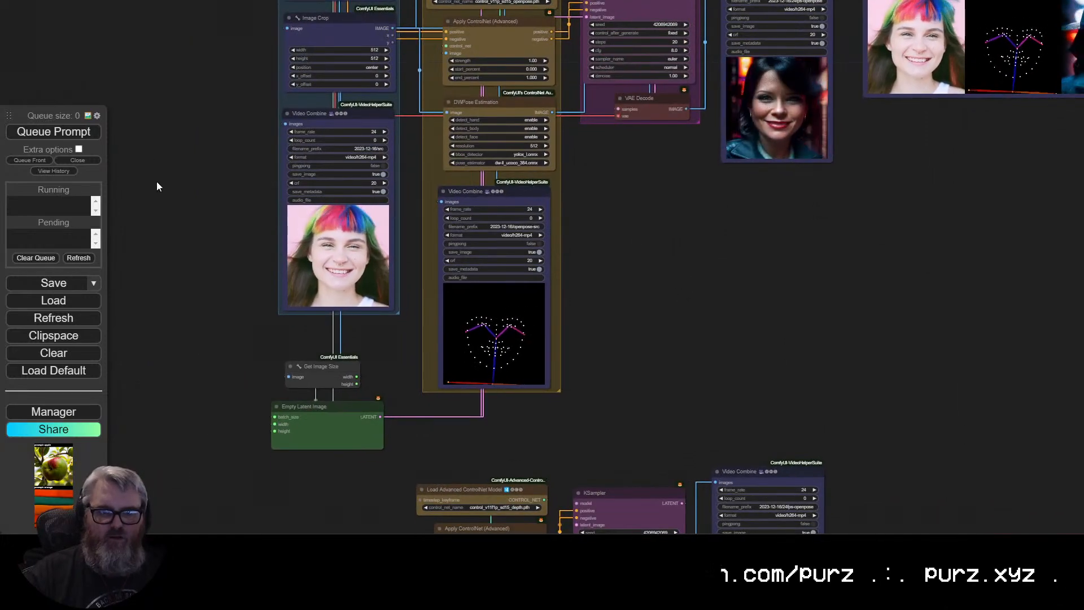
Move the depth branch's Apply ControlNet (Advanced) node up beside the Input Footage group.
drag(237, 325, 208, 206)
drag(458, 408, 184, 135)
drag(193, 124, 340, 360)
scroll(404, 157, up, 3)
drag(305, 198, 311, 252)
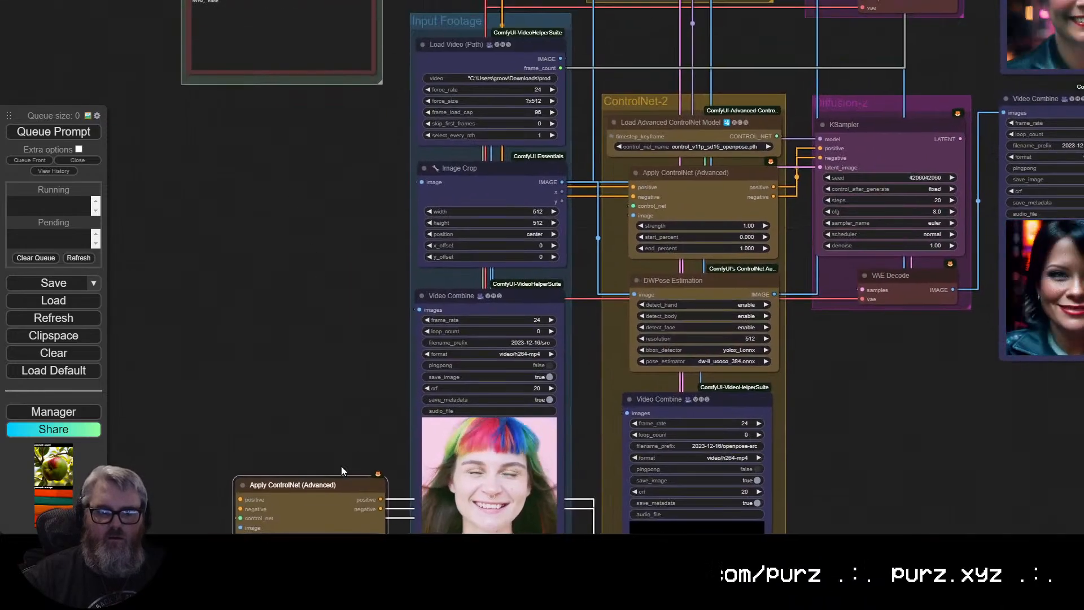
Connect the Image Crop output to the loose Apply ControlNet's image input and place that node below the depth ControlNet loader.
drag(341, 471, 340, 289)
drag(561, 182, 249, 342)
drag(271, 300, 263, 539)
scroll(260, 430, up, 1)
drag(261, 430, 168, 0)
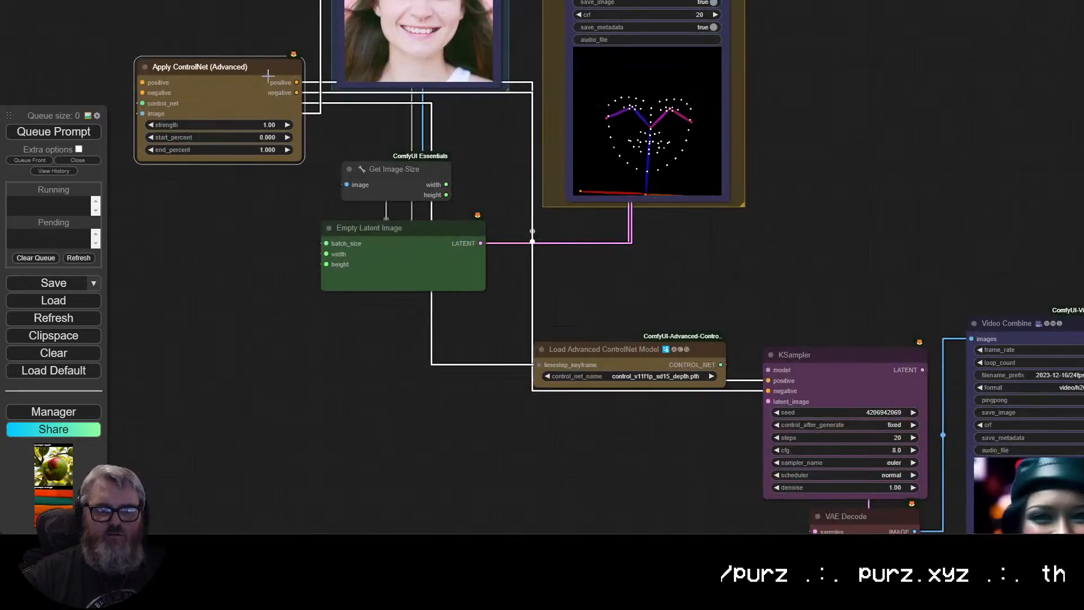
drag(224, 70, 645, 413)
drag(435, 411, 200, 336)
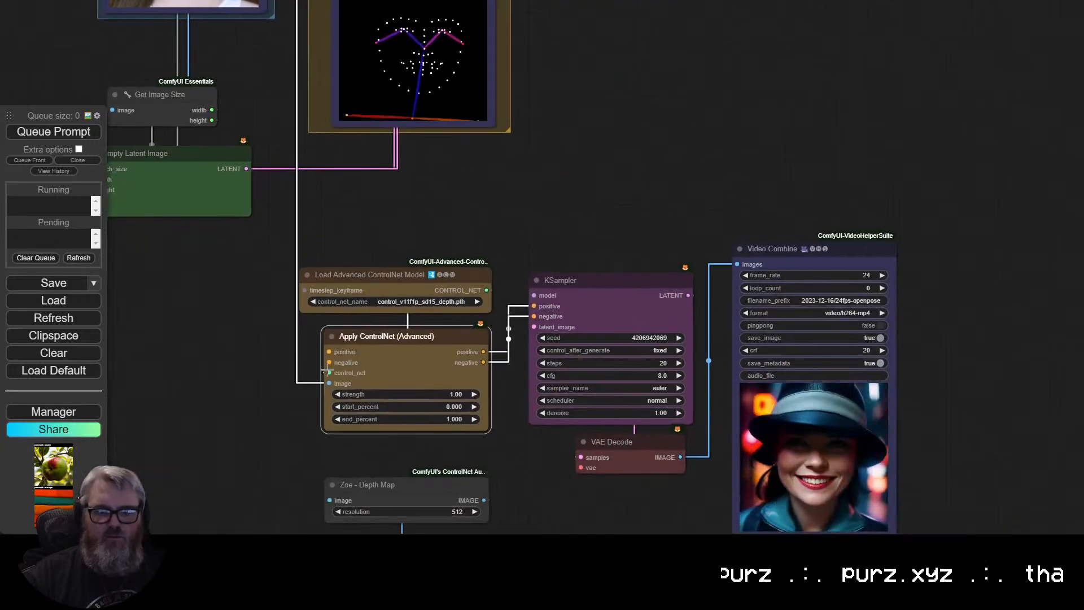
Move the depth Apply ControlNet (Advanced) node up beside the Prompt group, just below the negative prompt.
scroll(438, 133, down, 4)
drag(492, 199, 653, 448)
scroll(709, 289, down, 1)
drag(692, 215, 675, 347)
scroll(631, 373, down, 2)
scroll(675, 347, up, 2)
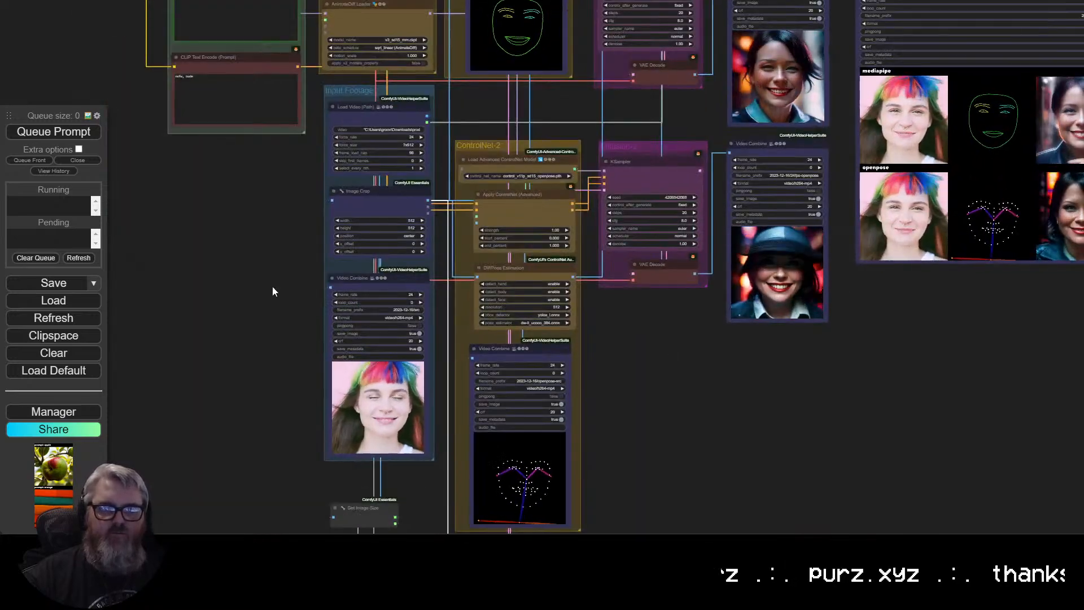
scroll(272, 285, down, 1)
drag(273, 285, 300, 164)
scroll(282, 354, down, 2)
drag(443, 434, 193, 71)
drag(228, 129, 433, 488)
scroll(376, 403, down, 1)
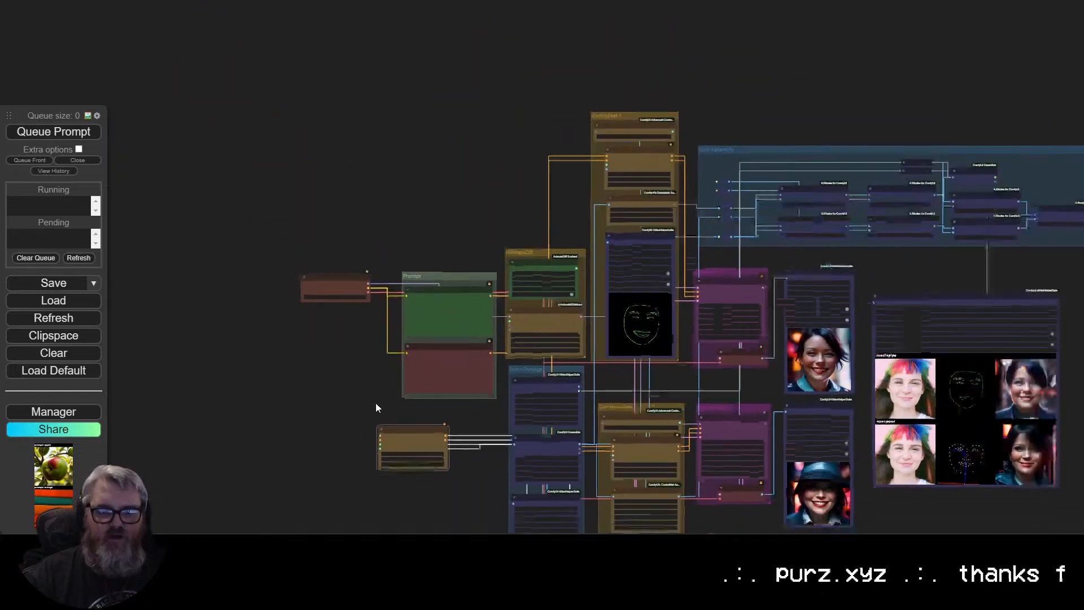
scroll(363, 418, up, 11)
drag(361, 429, 189, 395)
drag(305, 452, 459, 398)
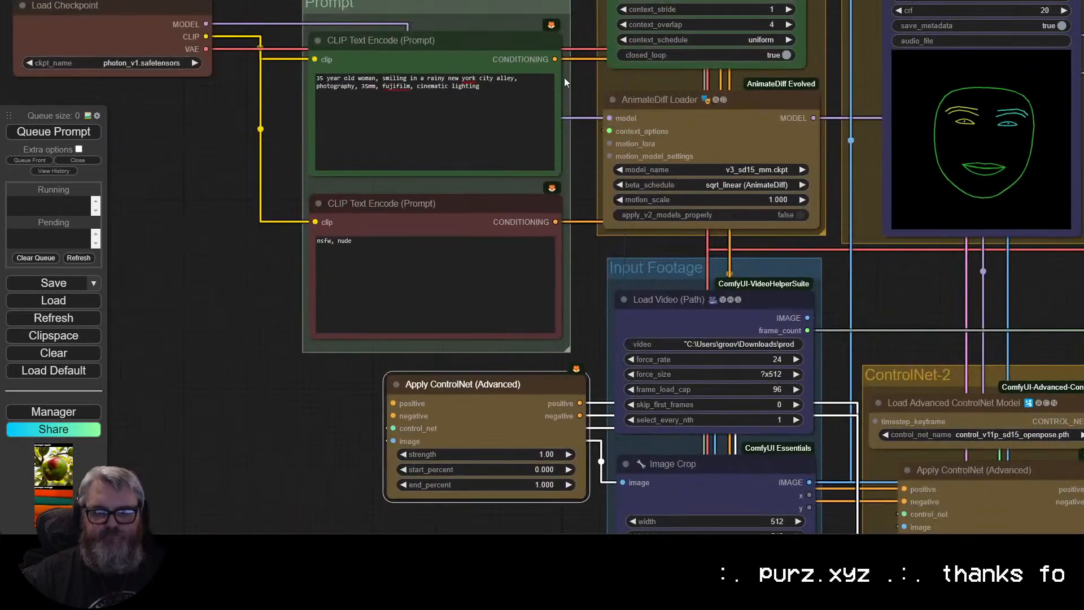
Connect both prompt conditionings to the Apply ControlNet's positive and negative inputs and return the node below the depth ControlNet loader.
drag(554, 59, 431, 379)
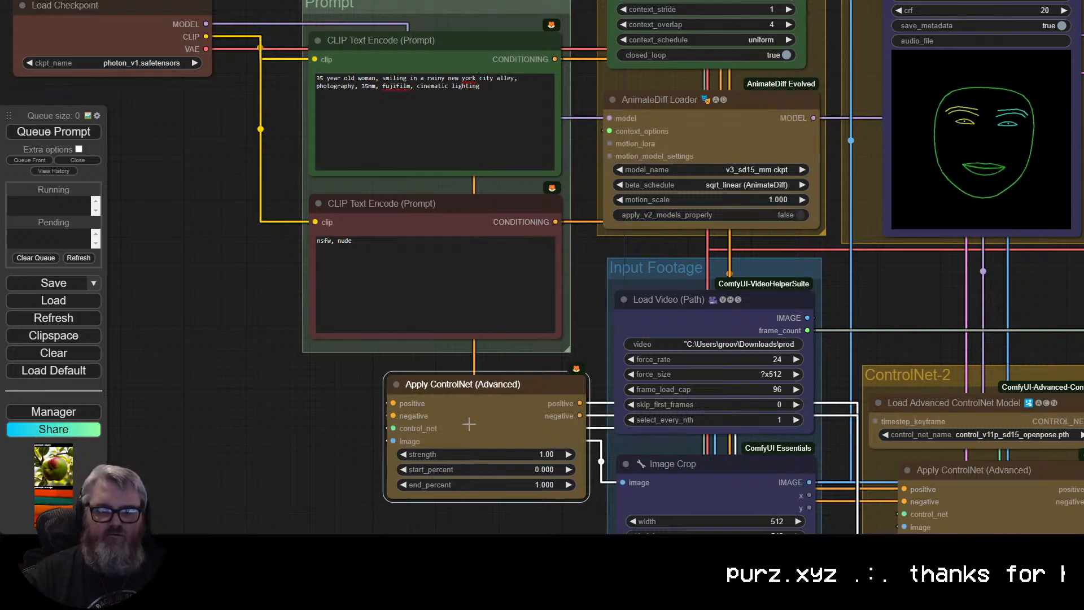
drag(493, 426, 177, 346)
scroll(188, 352, down, 7)
drag(205, 402, 178, 280)
drag(171, 220, 617, 475)
drag(678, 469, 466, 375)
scroll(327, 412, up, 6)
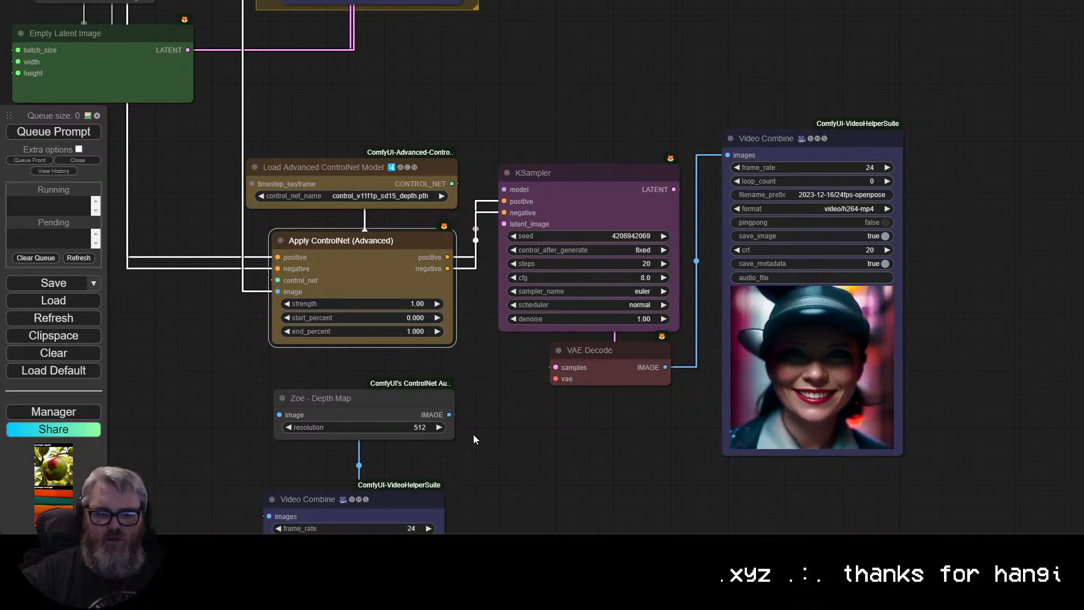
Connect the Zoe - Depth Map image output to the image input of the Apply ControlNet above it.
drag(474, 435, 478, 332)
mouse_move(405, 288)
mouse_down()
mouse_move(399, 276)
mouse_move(397, 288)
mouse_up()
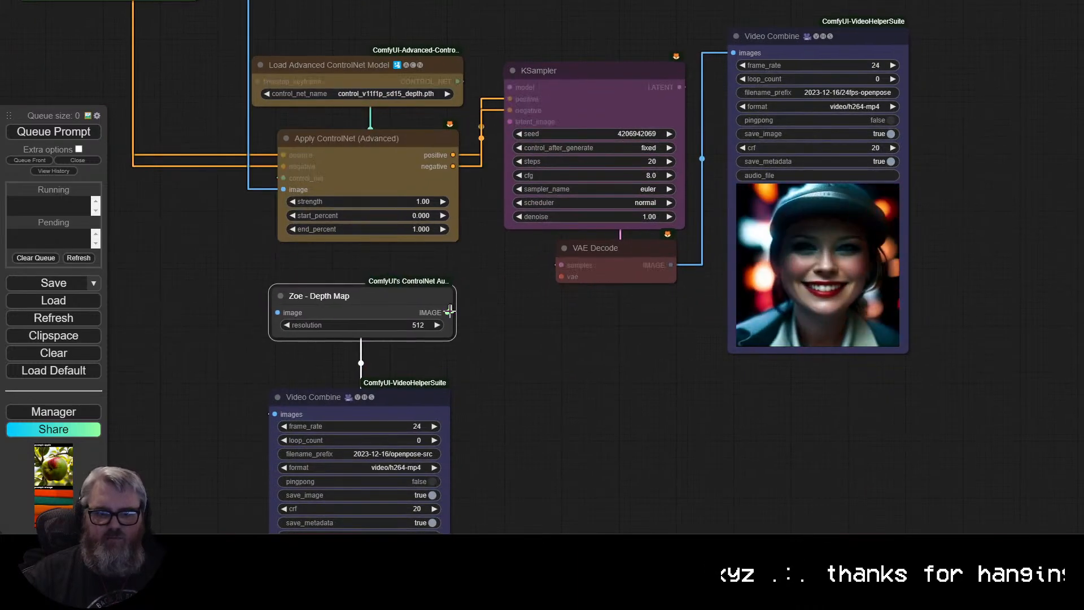
drag(287, 190, 284, 189)
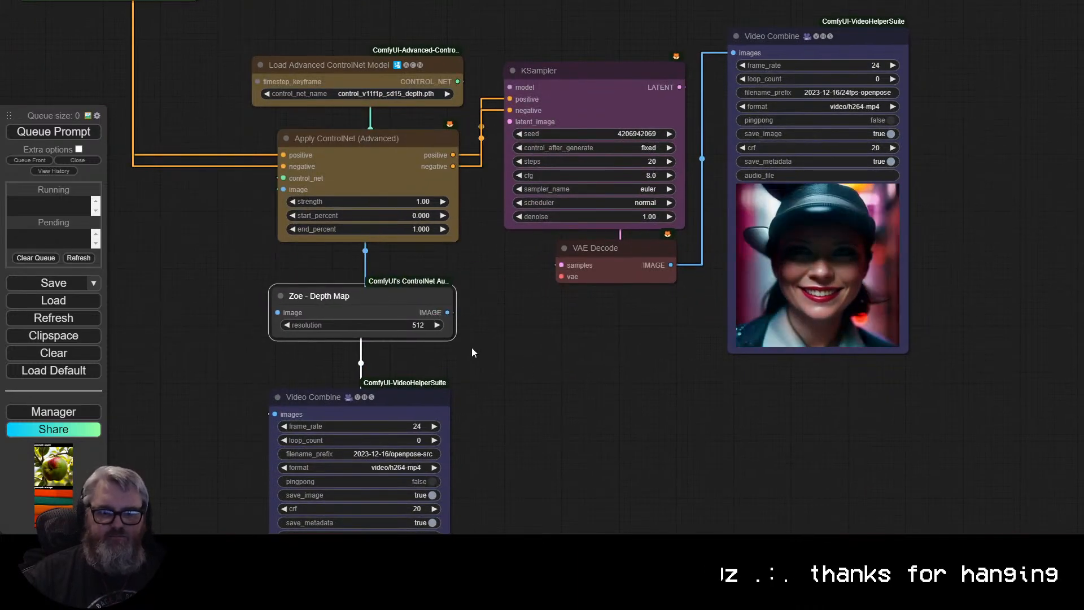
Move the Zoe - Depth Map node and its Video Combine up to close the gaps beneath the Apply ControlNet.
drag(389, 402, 391, 371)
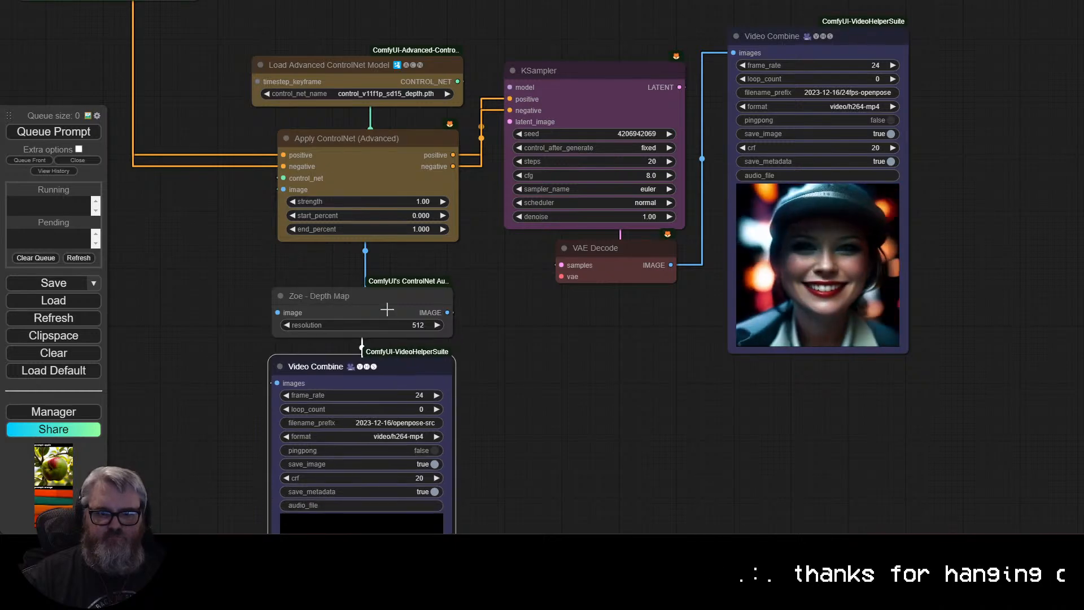
drag(387, 304, 387, 279)
drag(389, 365, 389, 338)
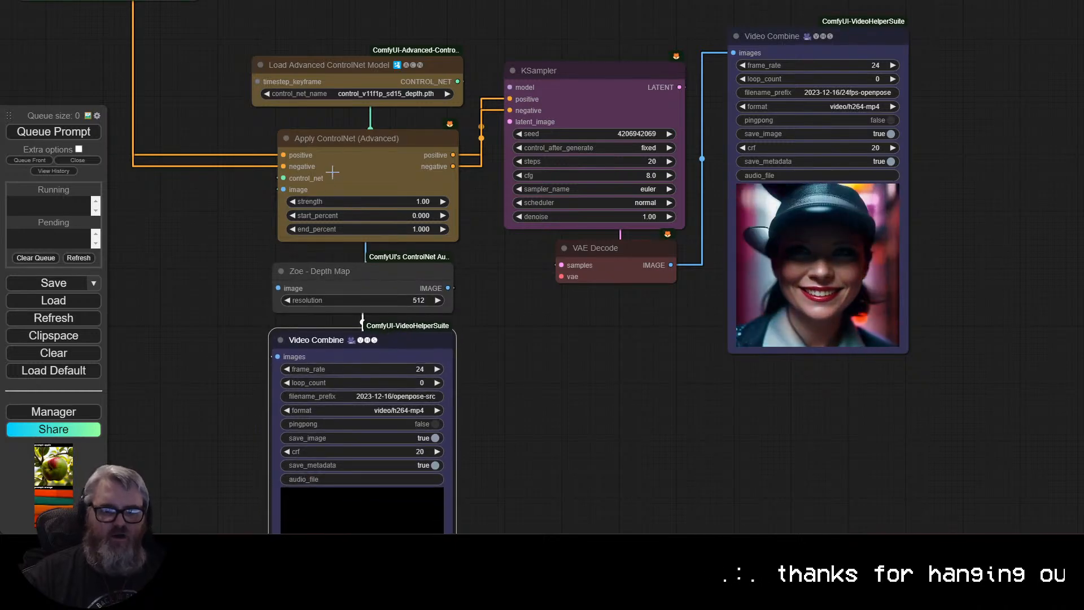
Move the Zoe - Depth Map node up beside the Input Footage group, next to the source Video Combine.
click(370, 283)
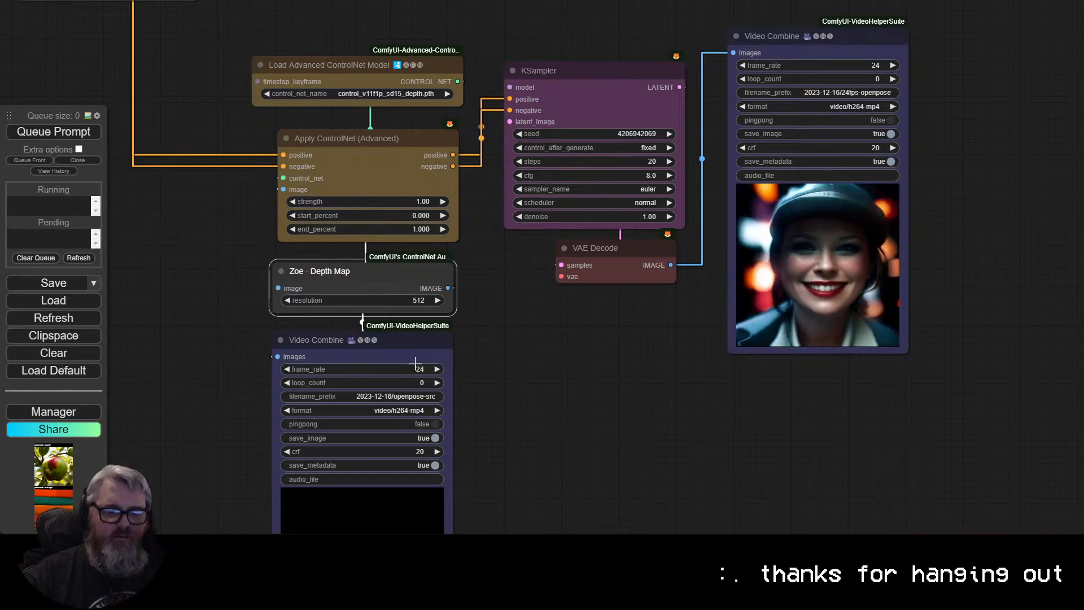
scroll(220, 250, down, 5)
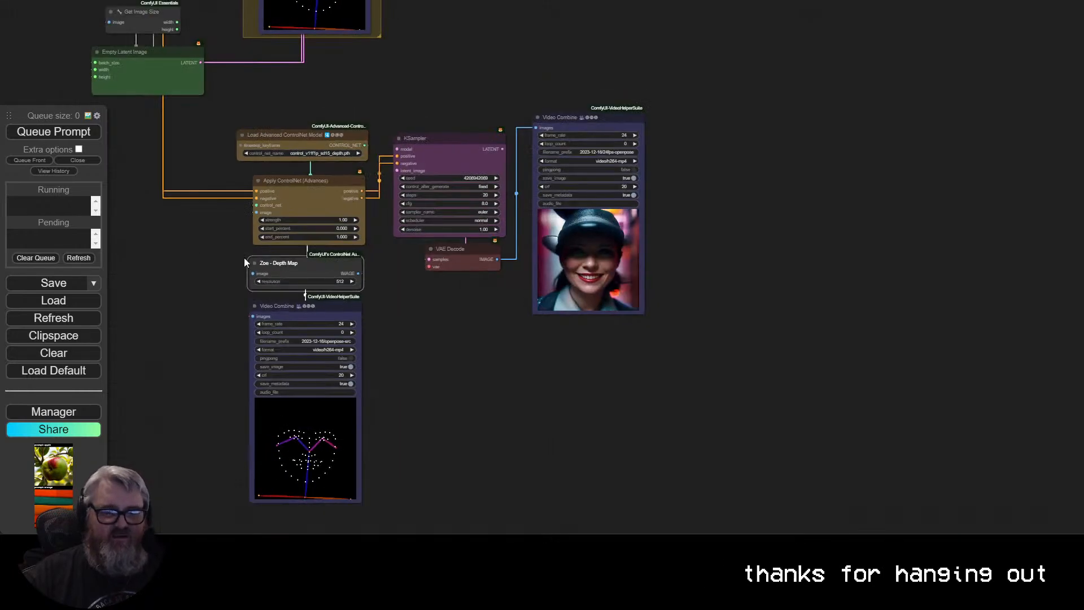
drag(244, 257, 575, 371)
scroll(500, 351, down, 4)
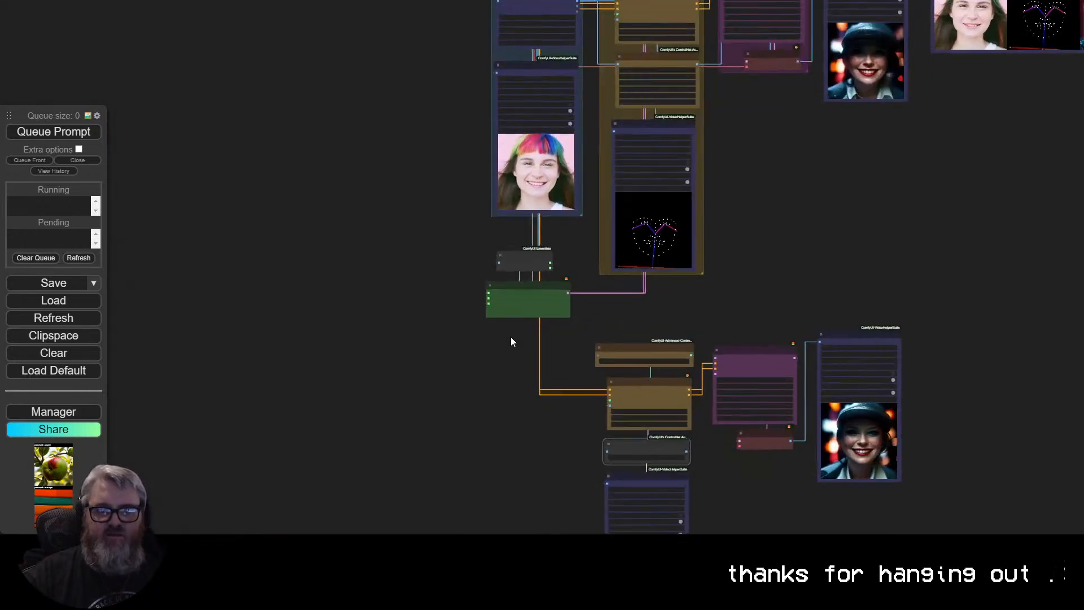
scroll(510, 337, up, 4)
drag(669, 478, 367, 127)
drag(363, 31, 438, 329)
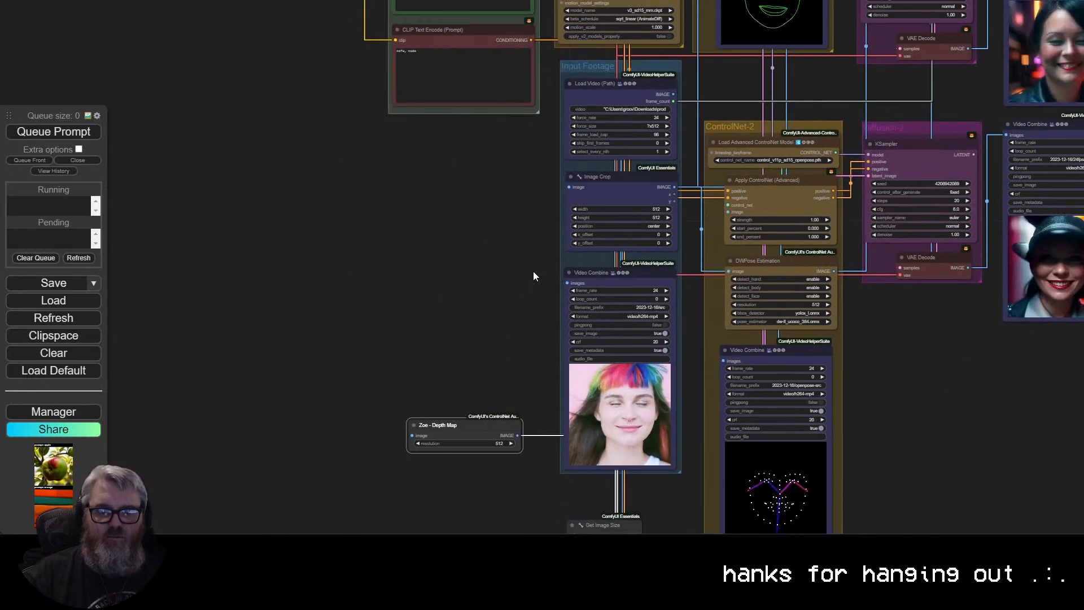
Connect the Image Crop output to the Zoe - Depth Map's image input and return the node below the depth Apply ControlNet.
scroll(528, 271, up, 4)
drag(510, 295, 492, 266)
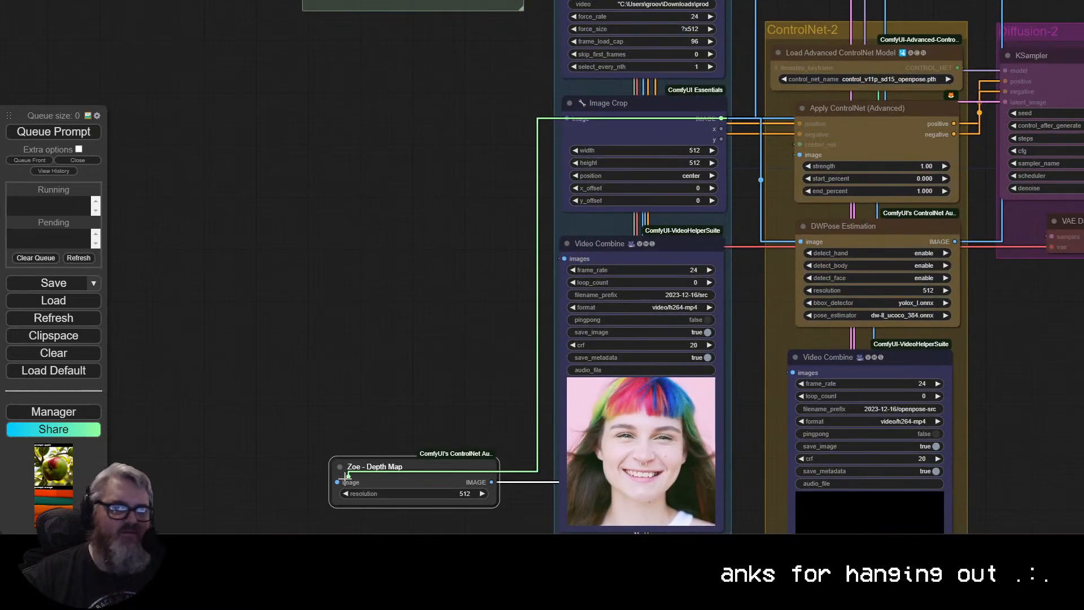
drag(397, 421, 282, 94)
drag(296, 134, 470, 492)
drag(453, 410, 210, 119)
drag(227, 196, 498, 351)
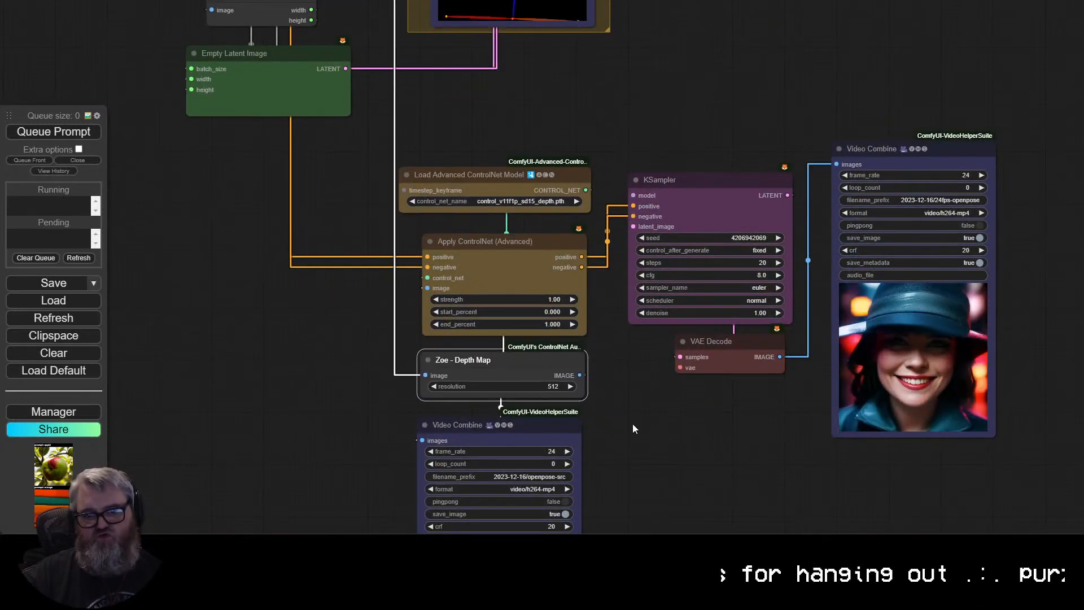
Set the filename prefix of the Video Combine fed by the new VAE Decode to 2023-12-16/24fps-depth.
drag(633, 428, 545, 315)
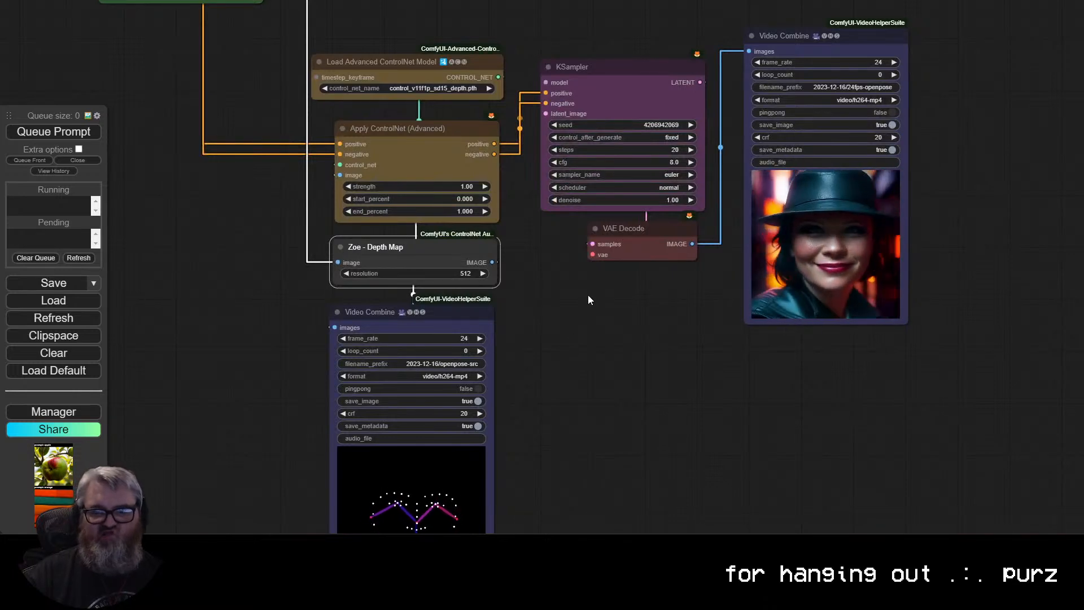
click(873, 87)
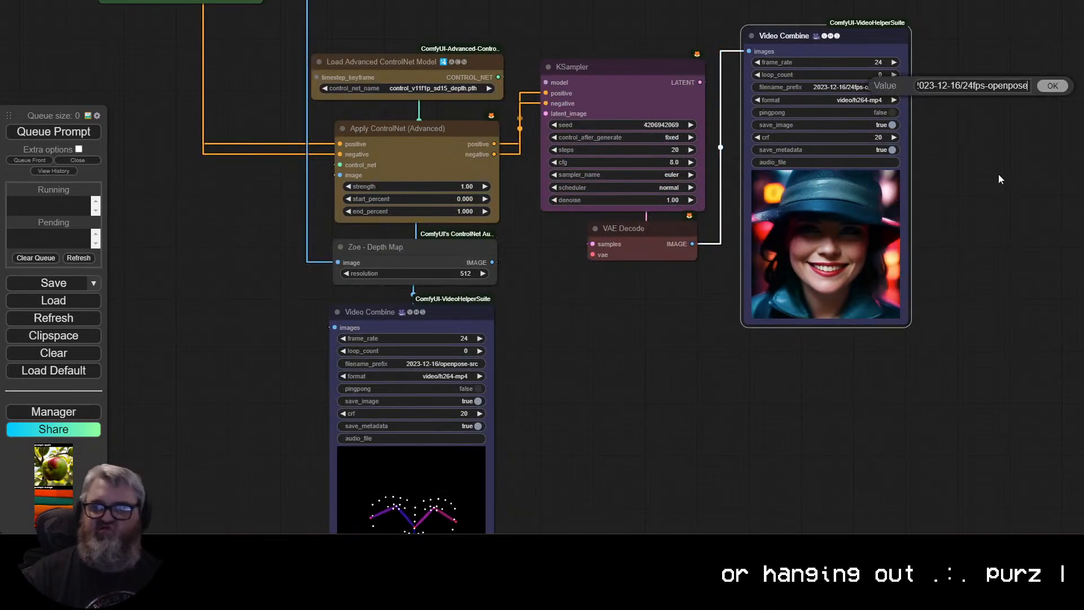
key(BackSpace)
key(BackSpace)
key(BackSpace)
key(BackSpace)
key(BackSpace)
key(BackSpace)
key(BackSpace)
key(BackSpace)
text(dep)
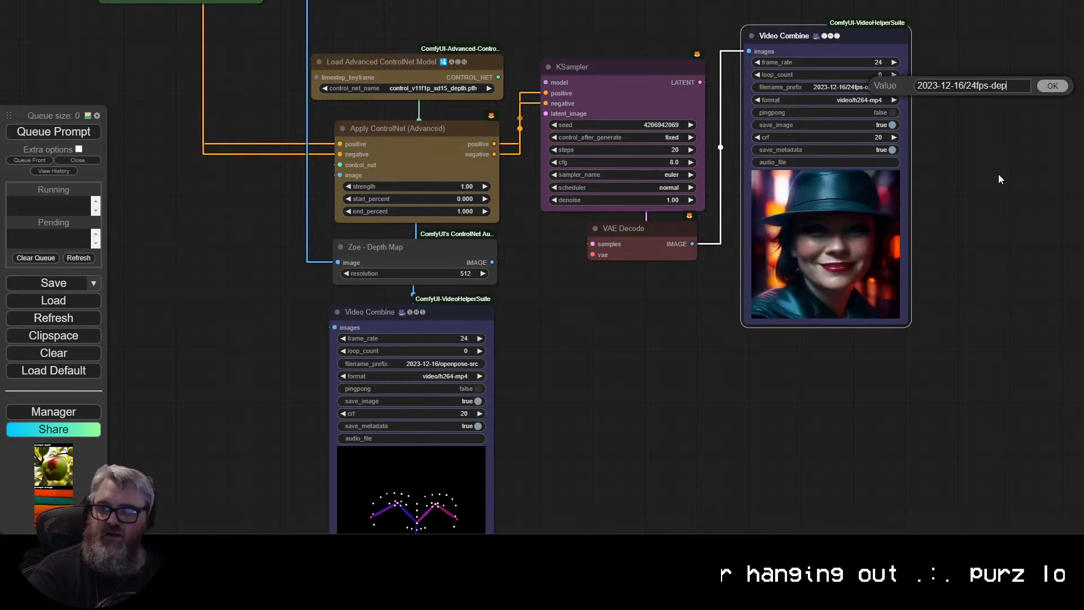
text(th)
key(Return)
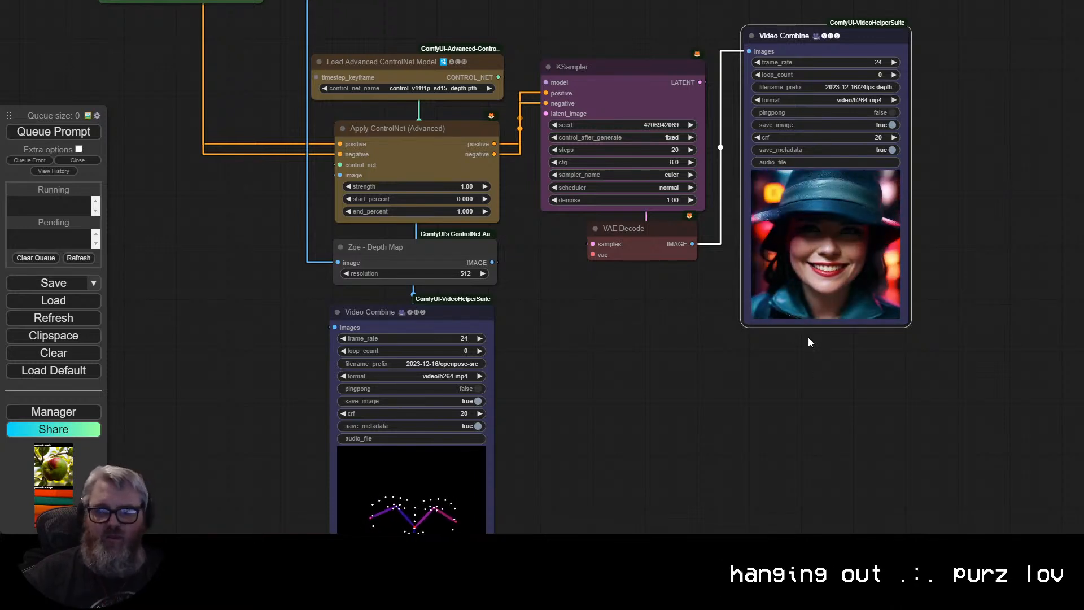
Set the filename prefix of the Video Combine below the Zoe - Depth Map to 2023-12-16/depth-src.
click(446, 365)
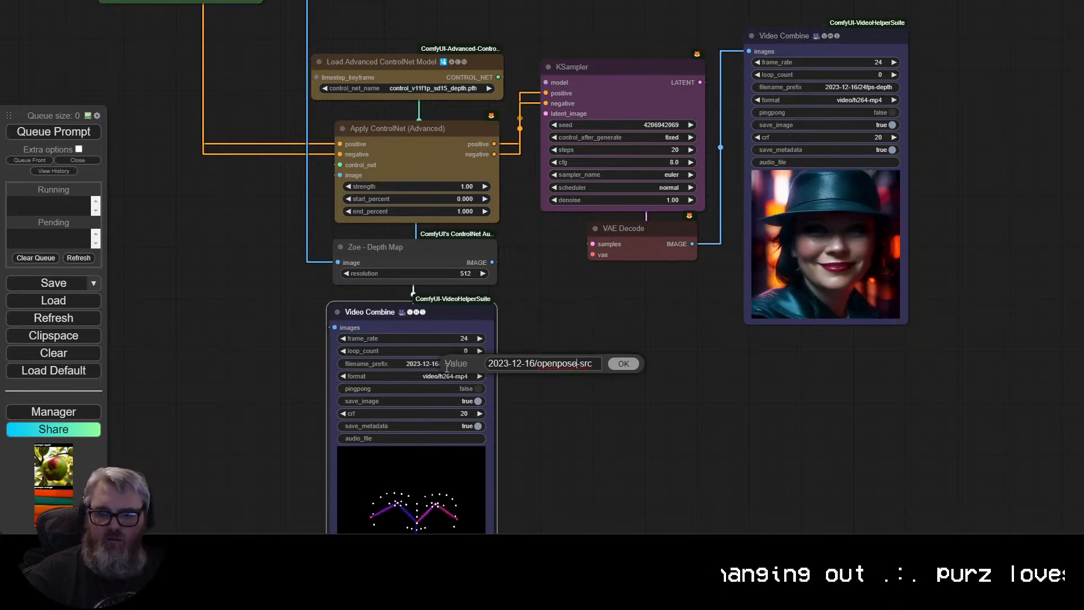
key(BackSpace)
key(BackSpace)
key(BackSpace)
key(BackSpace)
key(BackSpace)
key(BackSpace)
key(BackSpace)
key(BackSpace)
text(depth)
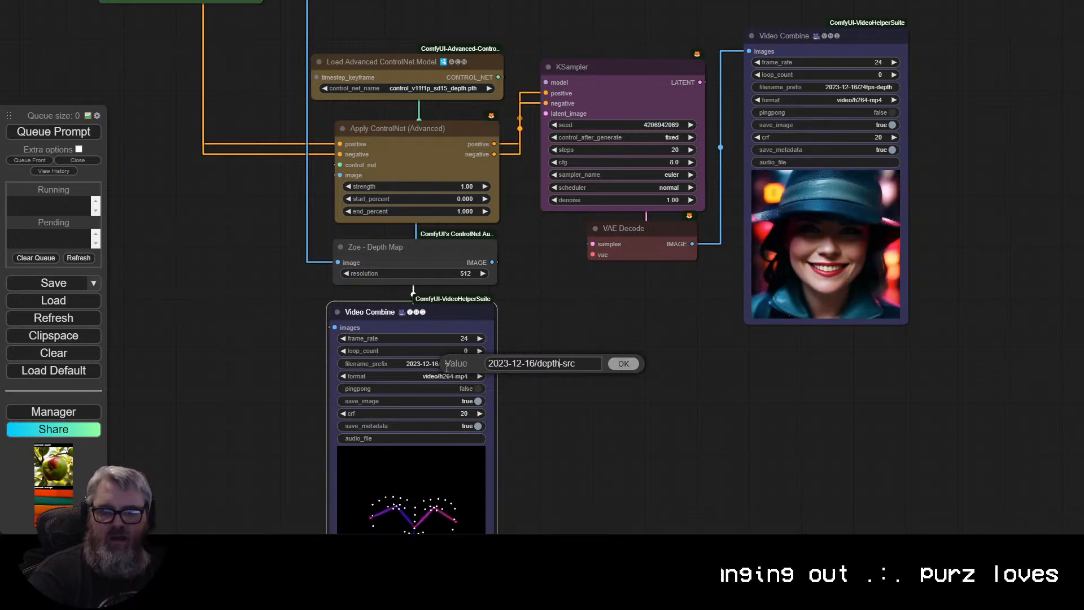
key(Return)
Move the grid's Video Combine node down to make room beneath the Grid Assembly group.
scroll(700, 330, down, 8)
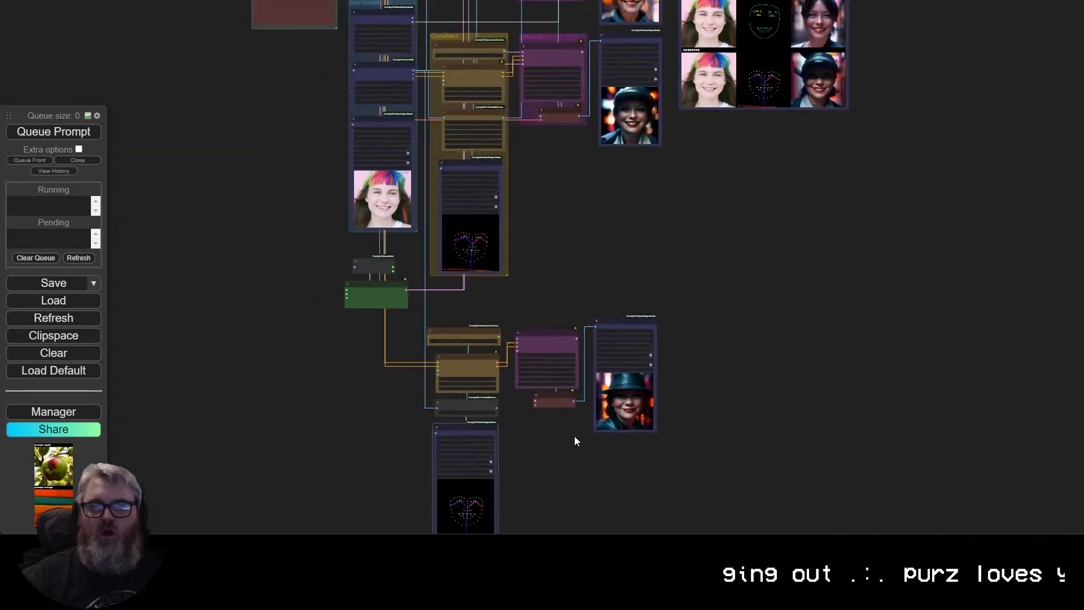
scroll(574, 440, up, 4)
scroll(666, 73, down, 2)
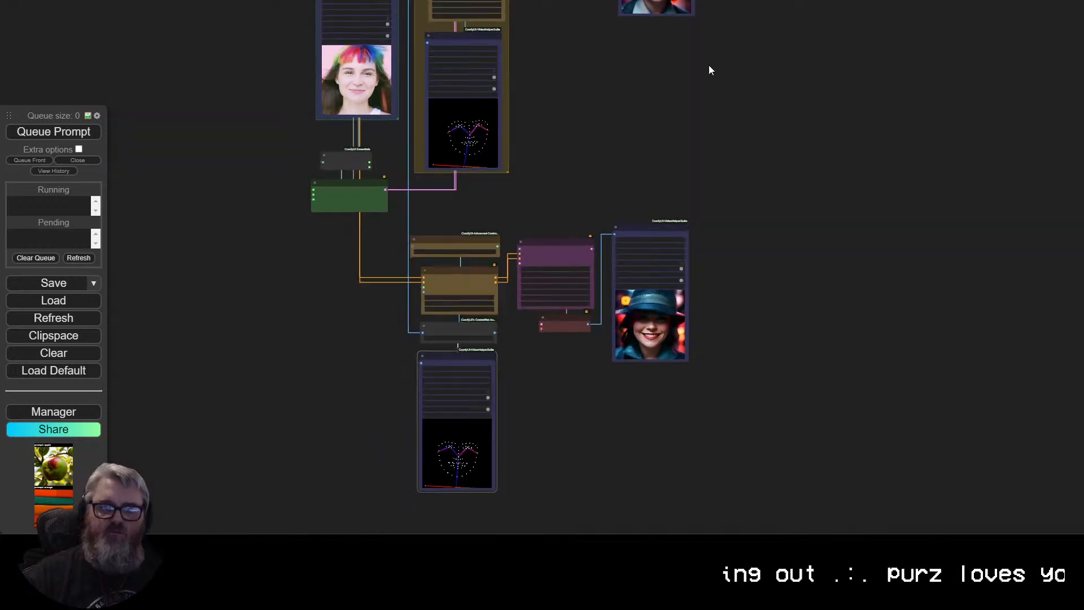
drag(762, 37, 507, 350)
scroll(507, 350, down, 1)
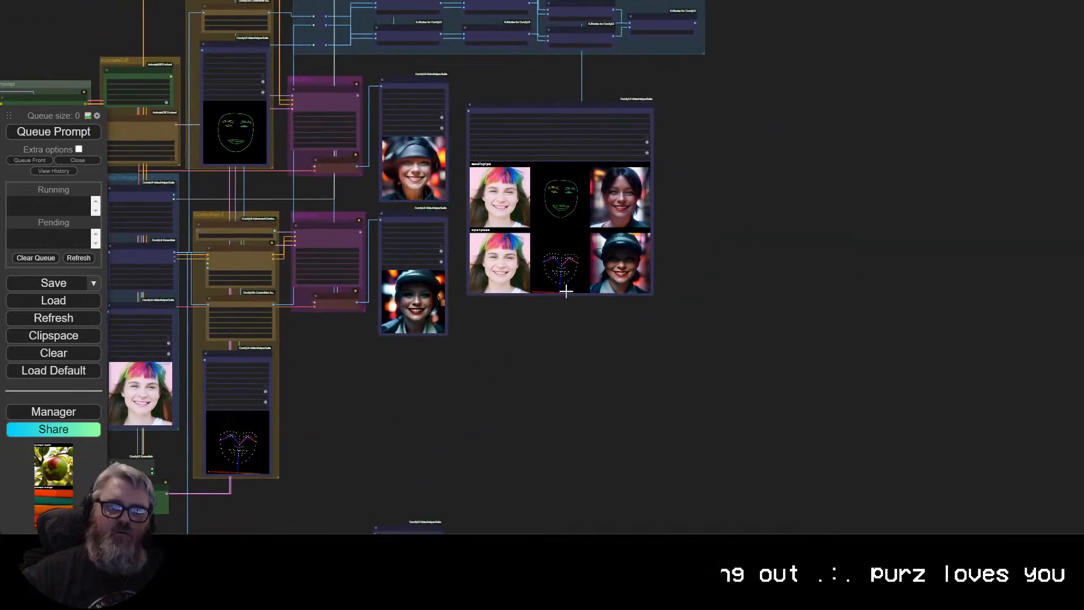
drag(543, 111, 544, 291)
scroll(534, 276, up, 6)
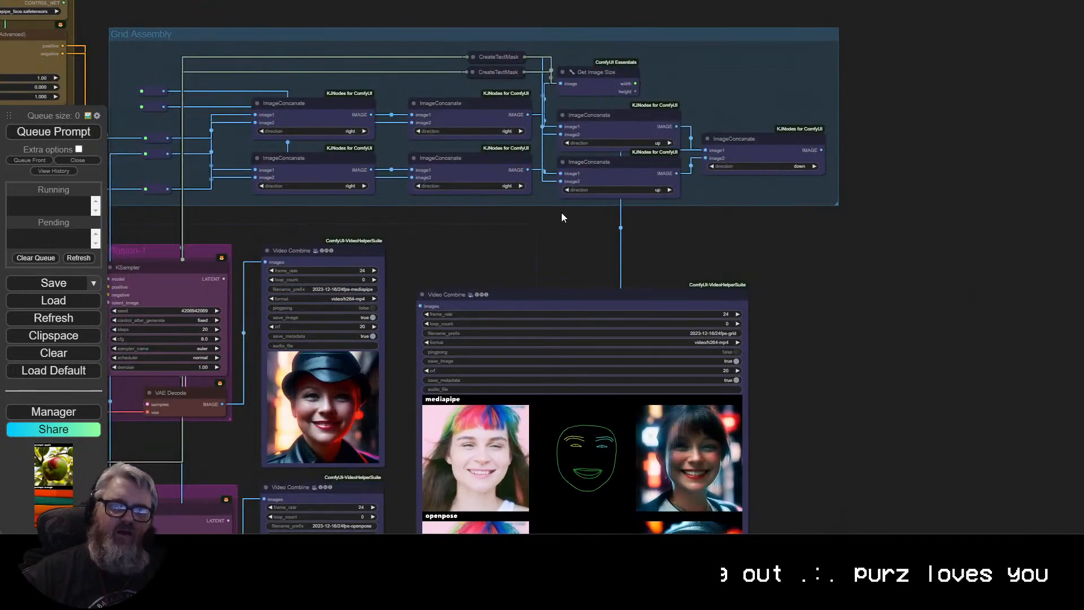
Shift Get Image Size, the three final ImageConcanate nodes and both CreateTextMask nodes further right in Grid Assembly.
drag(798, 248, 837, 310)
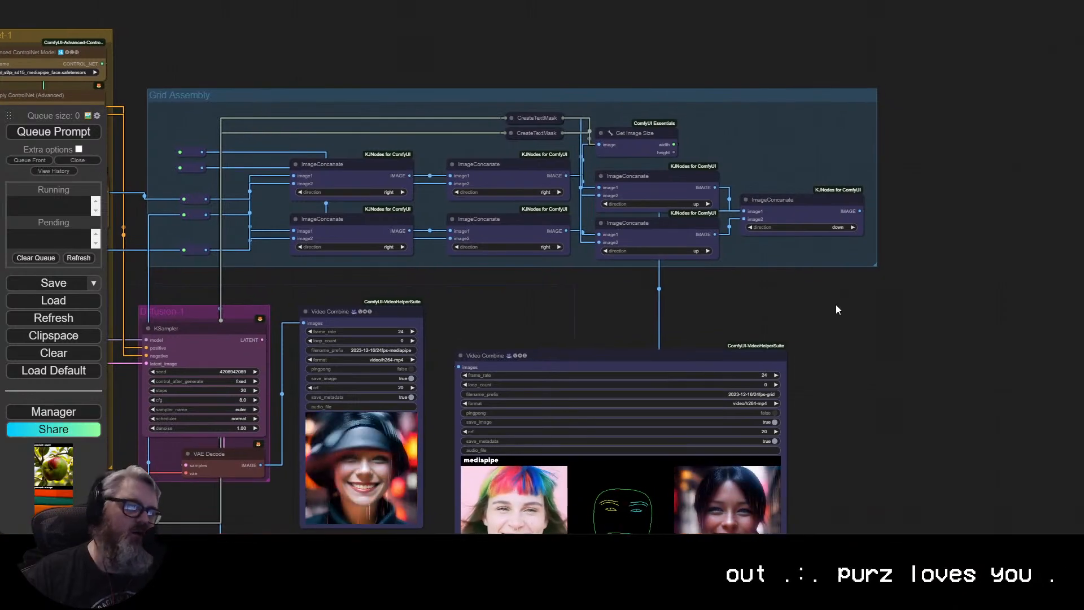
scroll(603, 305, up, 3)
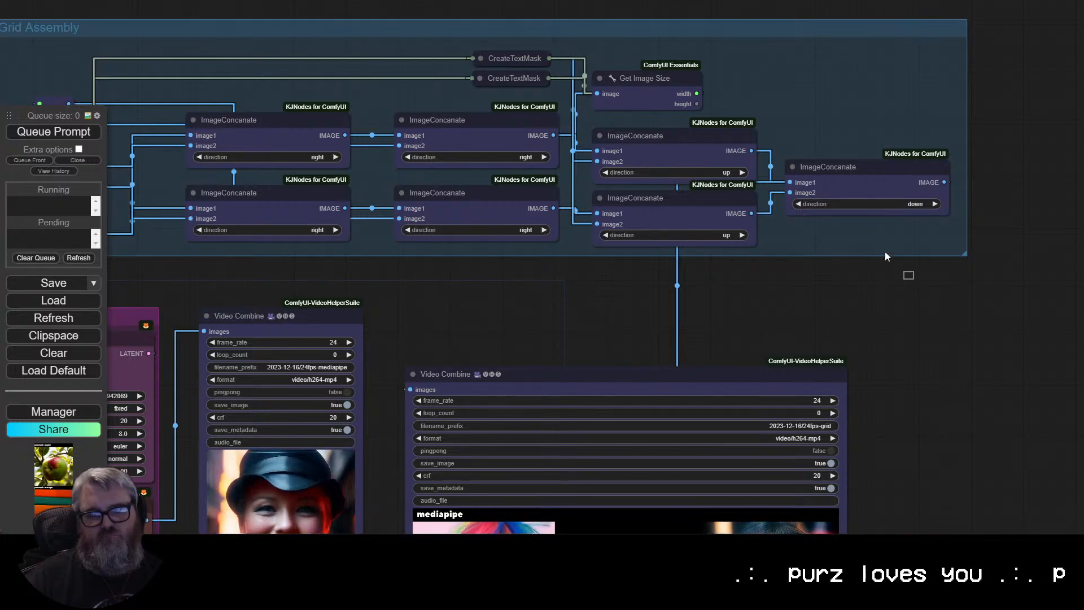
drag(647, 79, 917, 80)
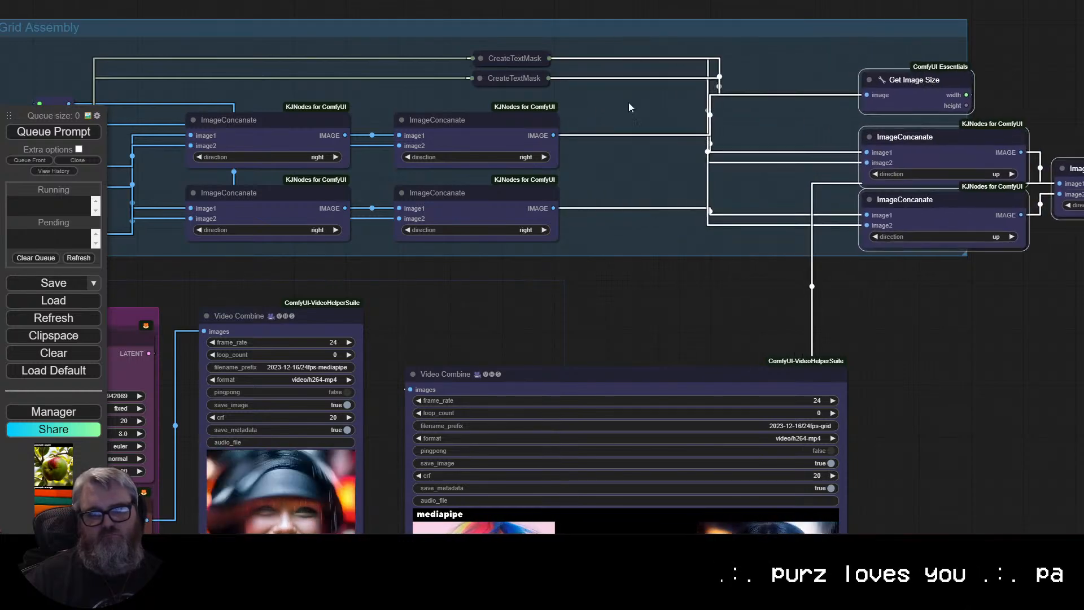
drag(566, 85, 803, 12)
drag(800, 74, 538, 393)
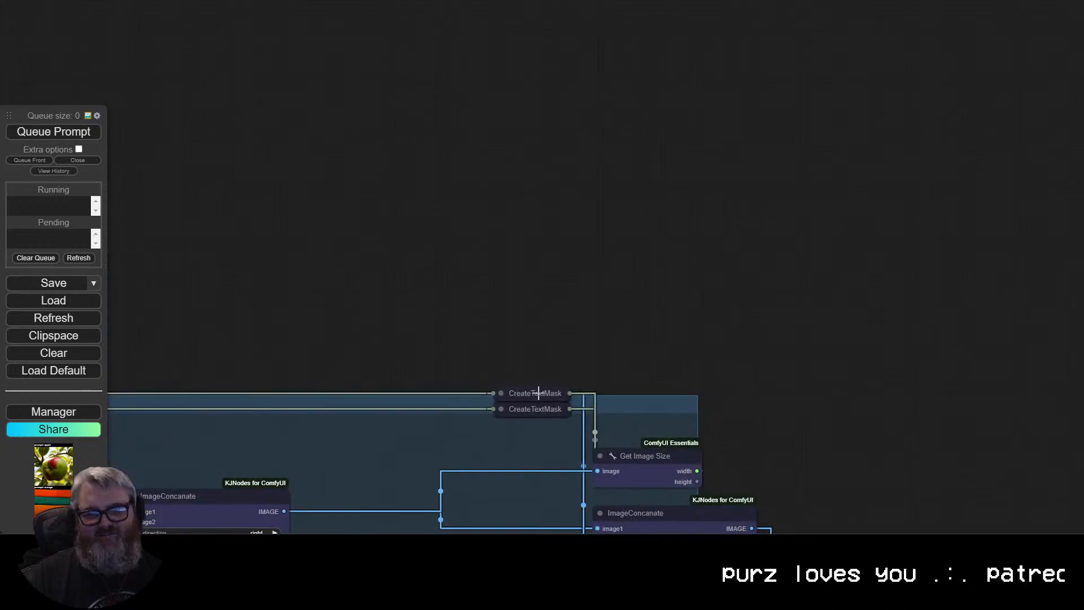
Paste a copy of the CreateTextMask node and place it directly beneath the two existing ones in Grid Assembly.
scroll(537, 441, up, 10)
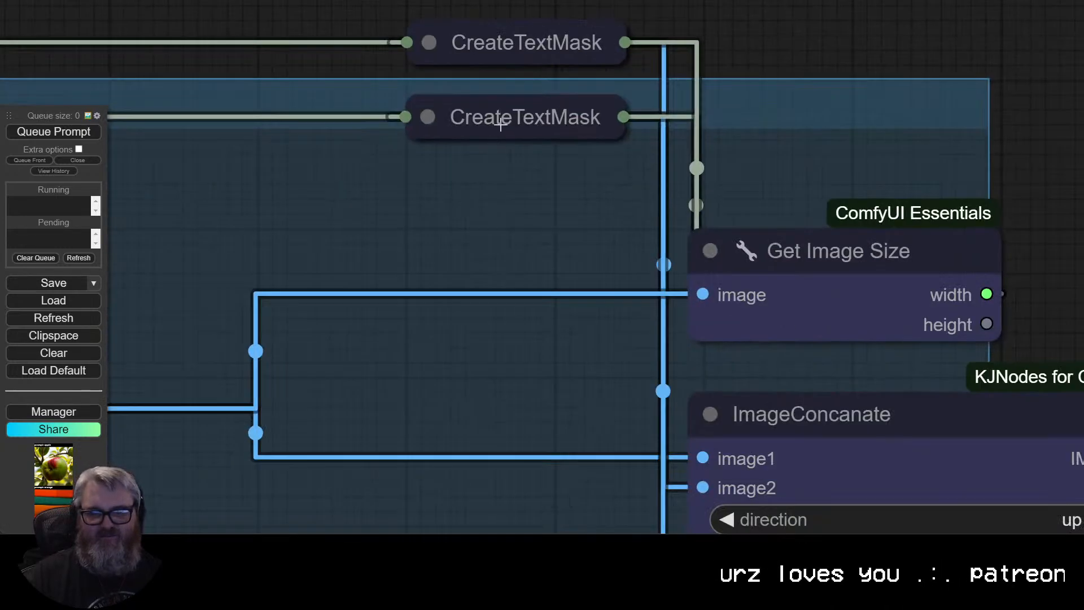
key(ctrl+v)
drag(670, 149, 489, 190)
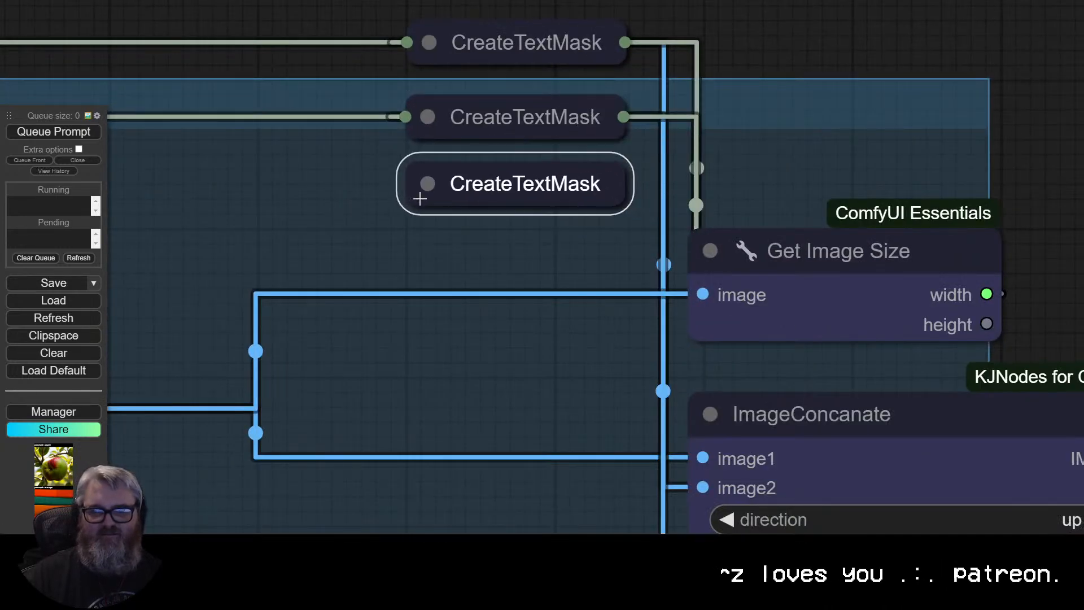
Expand the pasted CreateTextMask node and set its text to depth.
click(424, 187)
drag(885, 391, 801, 209)
click(712, 286)
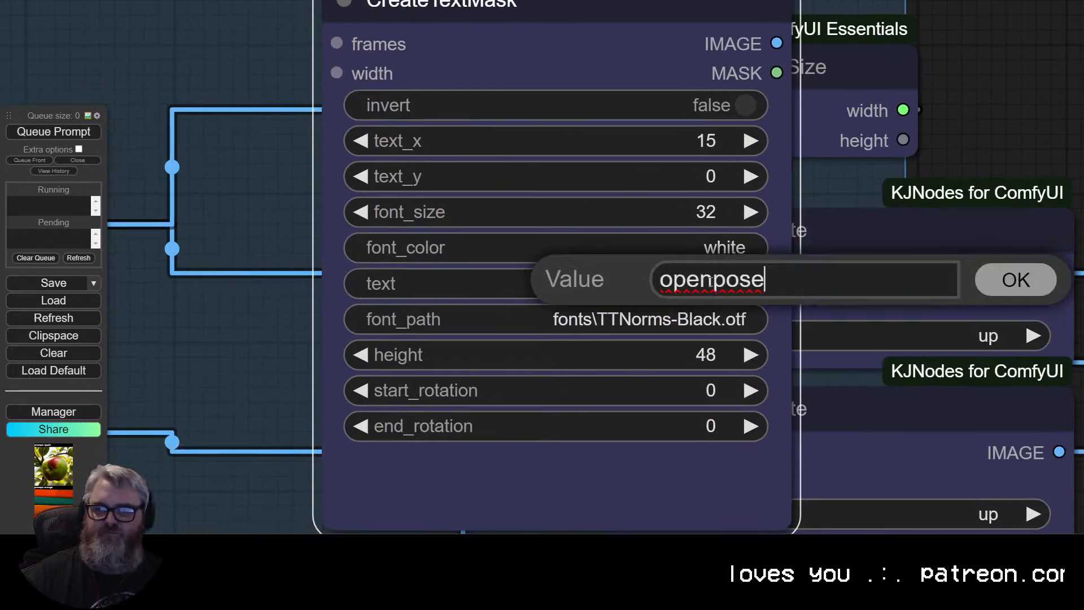
key(Escape)
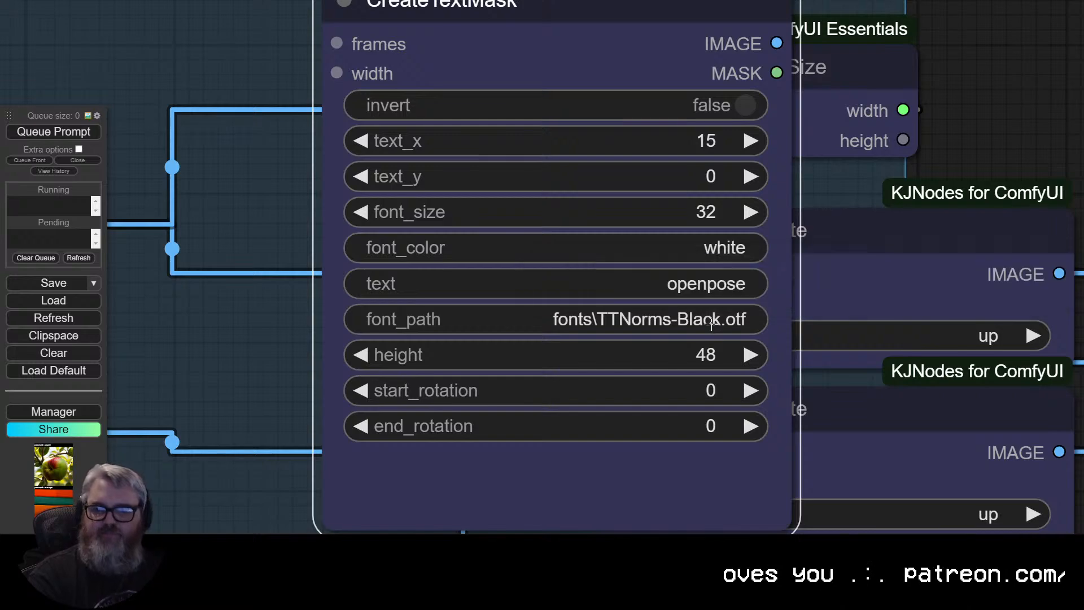
scroll(239, 42, down, 1)
drag(239, 41, 712, 160)
click(329, 182)
scroll(256, 204, down, 6)
click(732, 142)
scroll(683, 205, down, 2)
drag(609, 217, 720, 161)
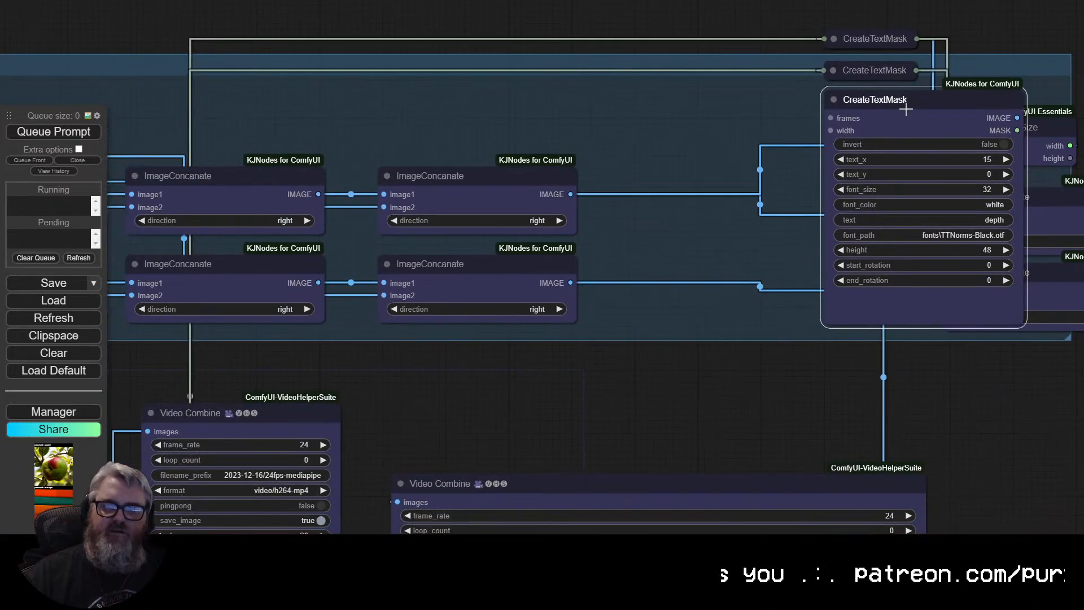
Move the depth CreateTextMask down, expand the openpose one for reference, and link Get Image Size's width to the depth mask's width input.
drag(912, 77, 912, 272)
click(832, 72)
drag(700, 189, 394, 219)
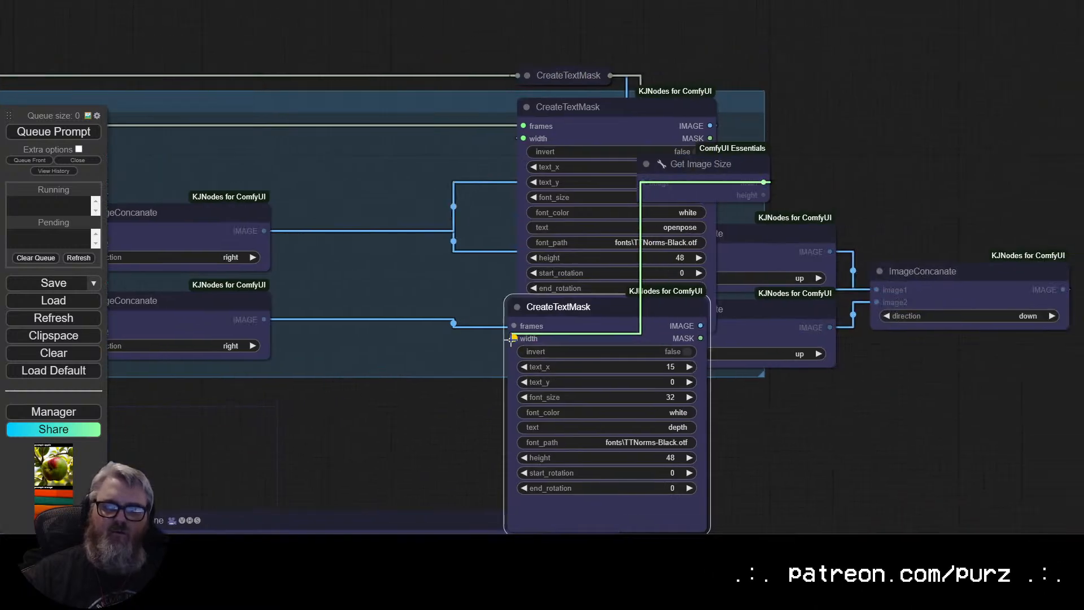
Connect the frame_count output of Load Video (Path) to the frames input of the depth CreateTextMask.
scroll(396, 306, down, 3)
drag(440, 313, 688, 92)
scroll(452, 316, down, 1)
drag(429, 273, 622, 1)
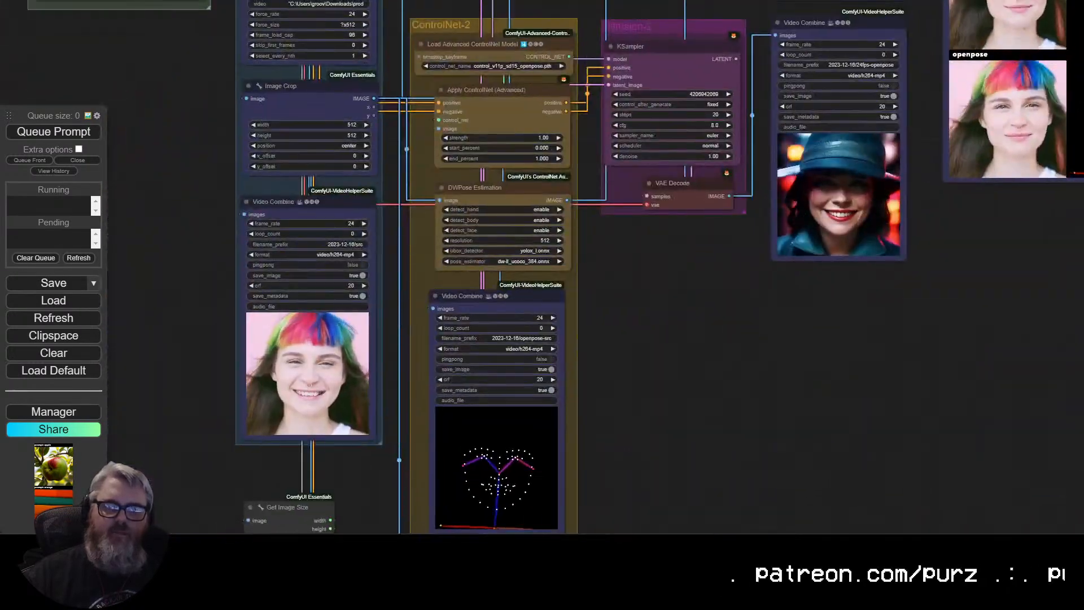
scroll(638, 37, down, 1)
drag(638, 36, 446, 263)
scroll(446, 264, down, 2)
drag(497, 432, 550, 498)
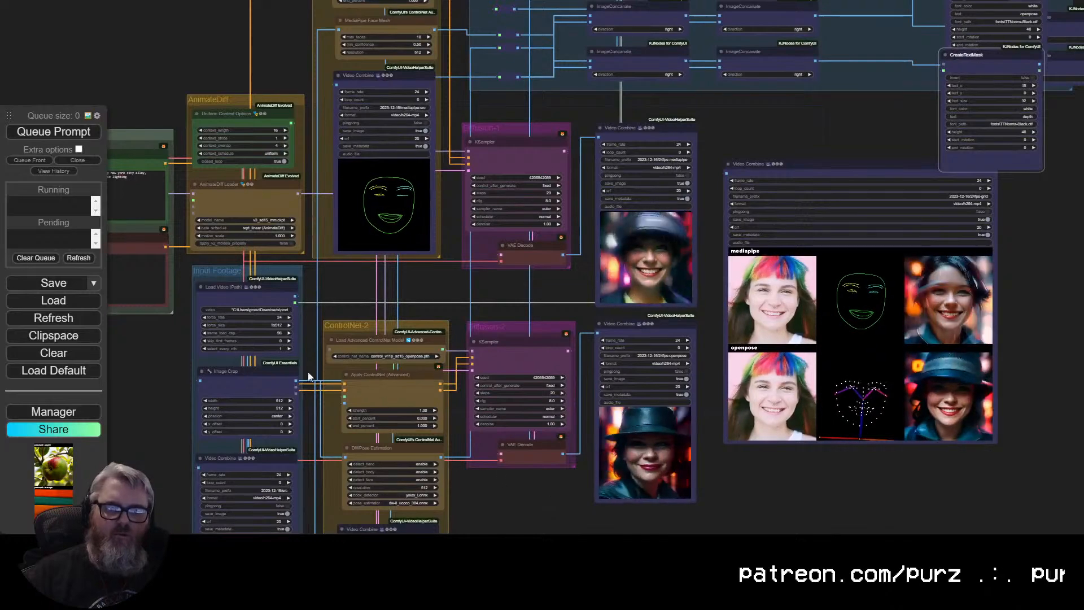
scroll(307, 311, up, 4)
scroll(307, 310, up, 1)
scroll(452, 270, down, 3)
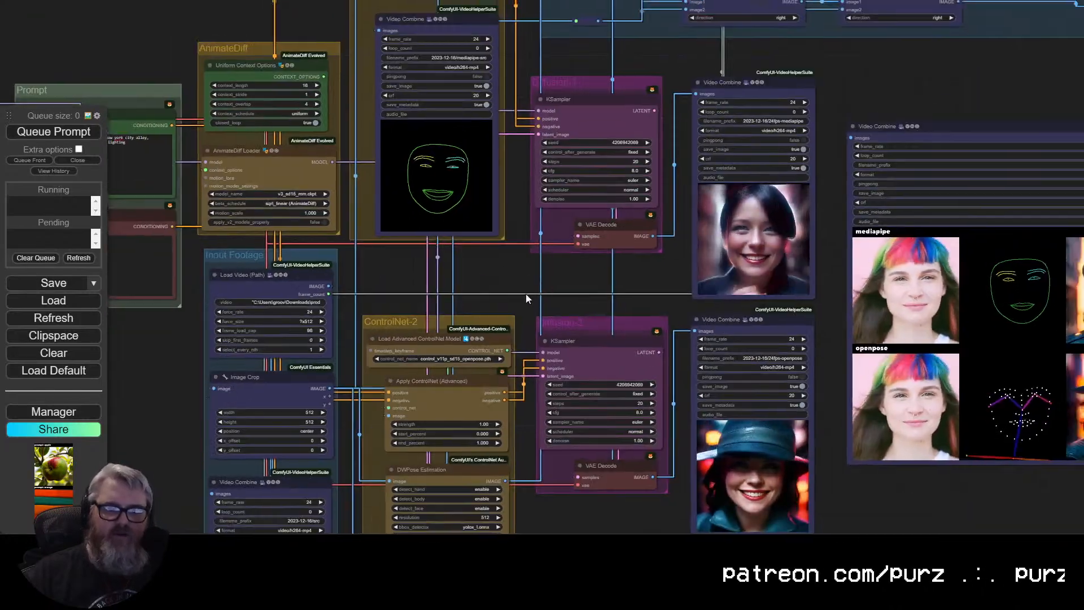
drag(516, 282, 293, 376)
drag(112, 387, 926, 99)
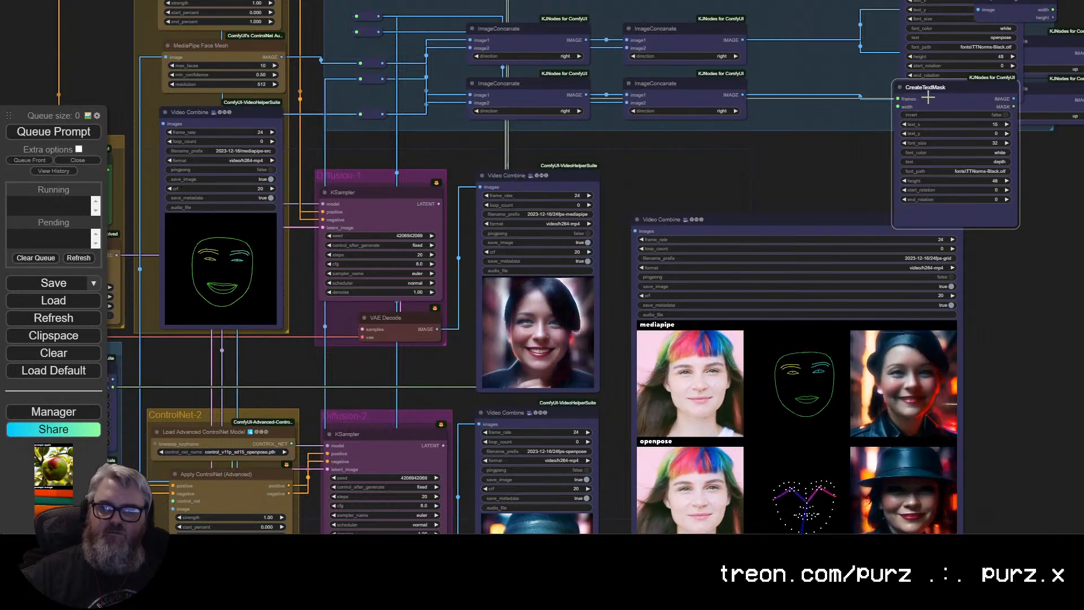
Collapse the depth and openpose CreateTextMask nodes and stack the depth one beneath the other two.
scroll(855, 188, up, 6)
drag(854, 189, 573, 416)
scroll(563, 392, up, 4)
click(633, 177)
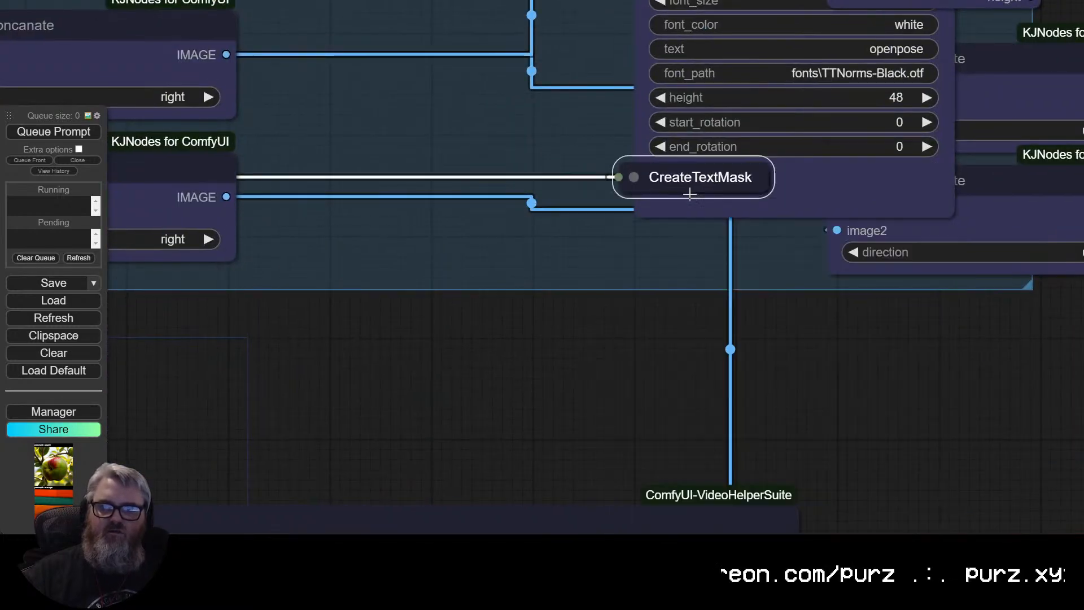
drag(702, 176, 498, 81)
drag(524, 123, 485, 231)
click(673, 189)
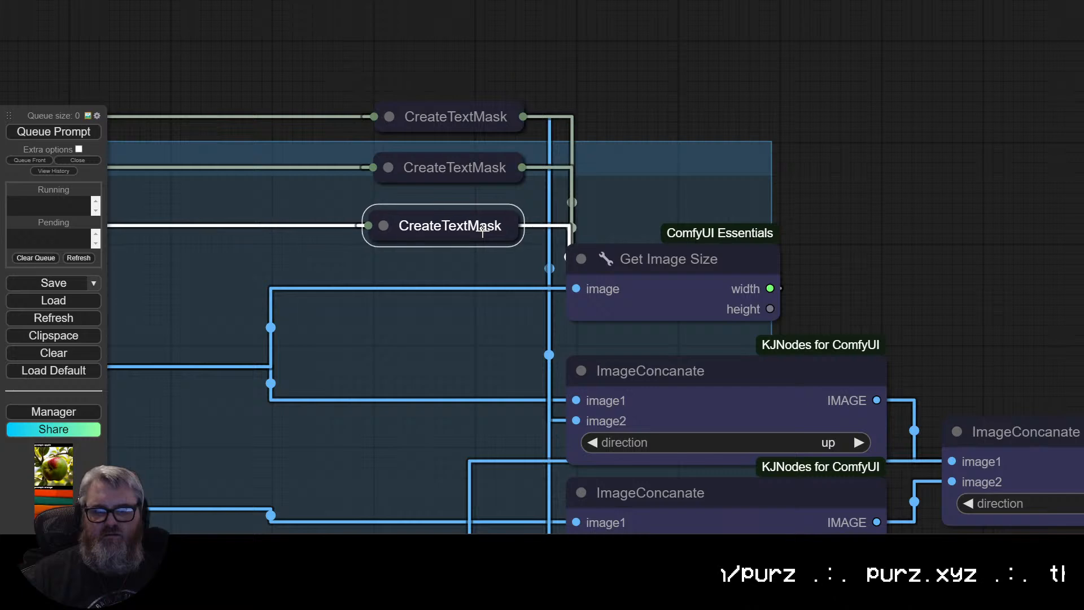
Check the depth CreateTextMask's settings, collapse it again and line it up closely under the other two masks.
drag(442, 229, 483, 232)
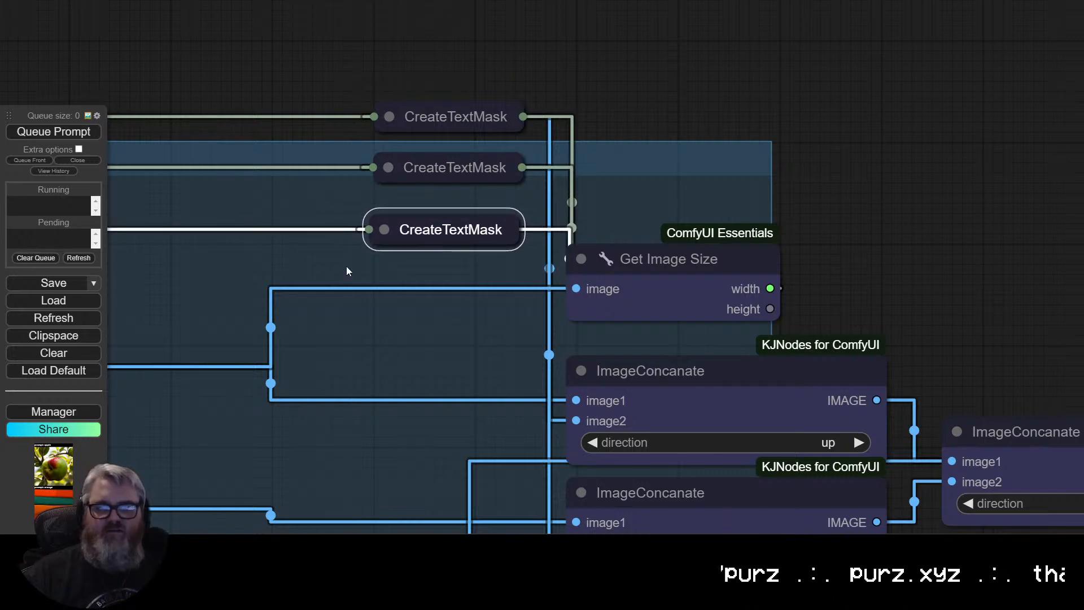
click(384, 229)
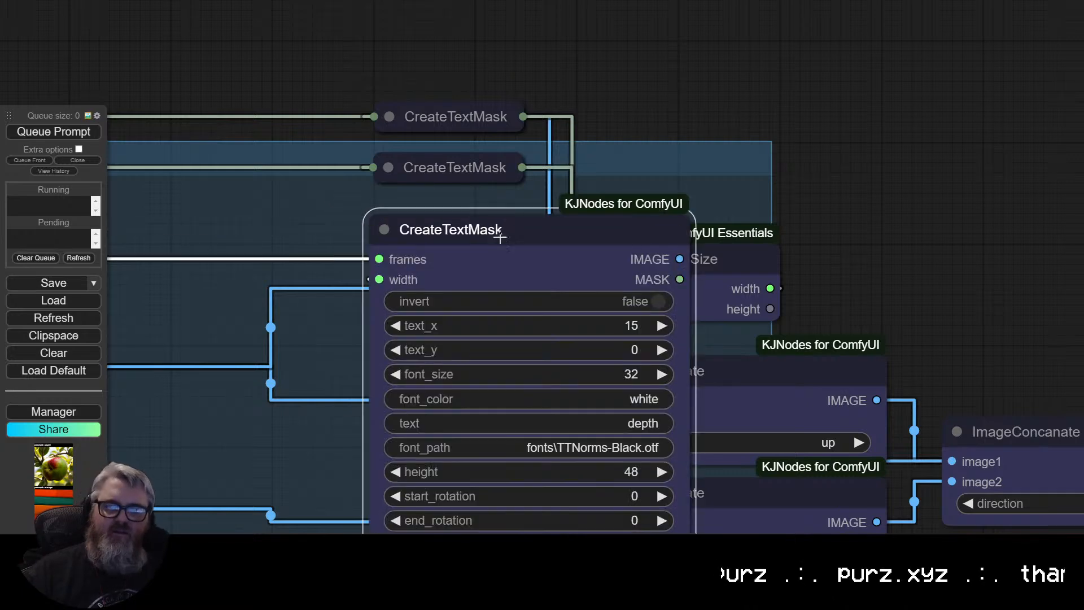
click(385, 230)
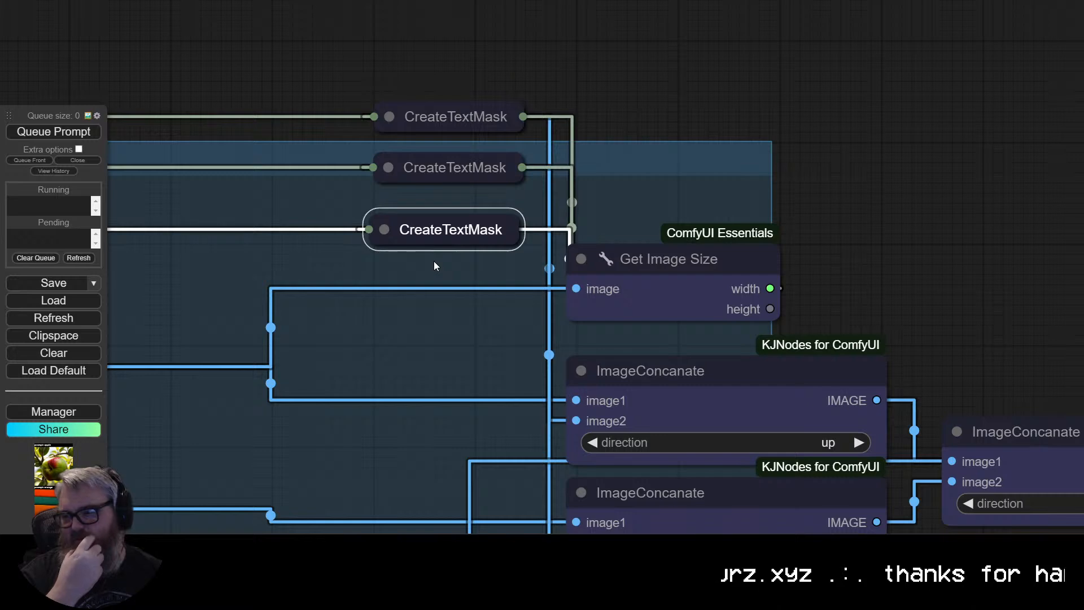
scroll(523, 324, down, 3)
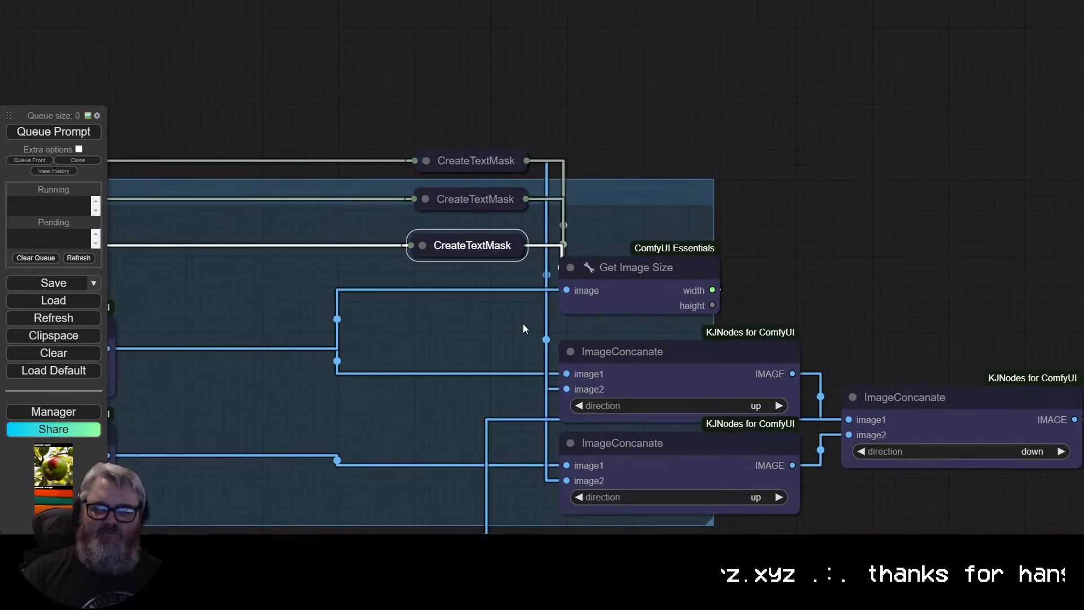
drag(464, 202, 465, 190)
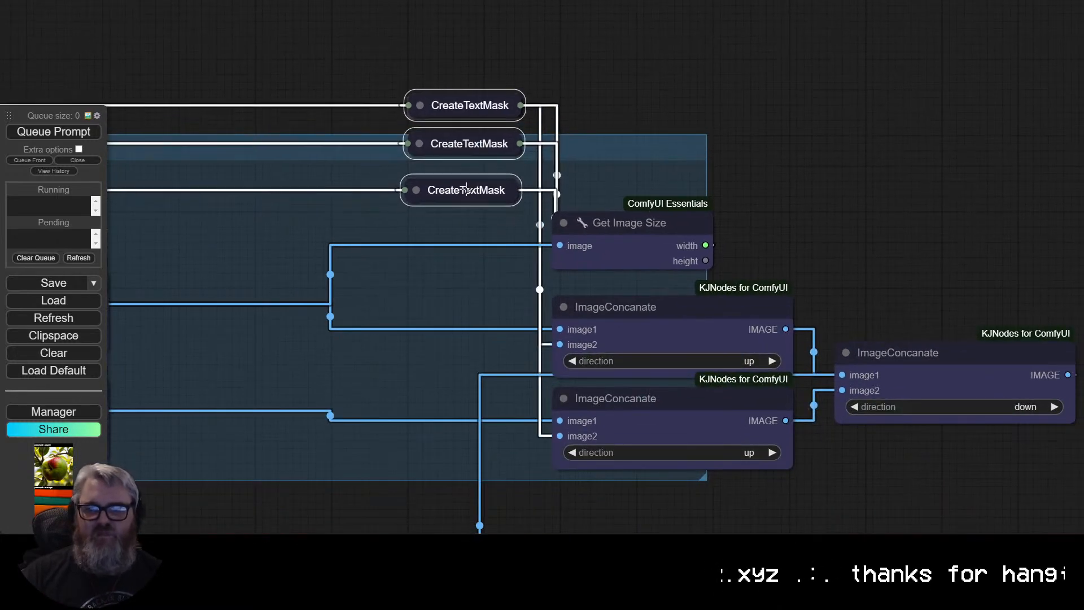
drag(481, 276, 511, 263)
click(496, 182)
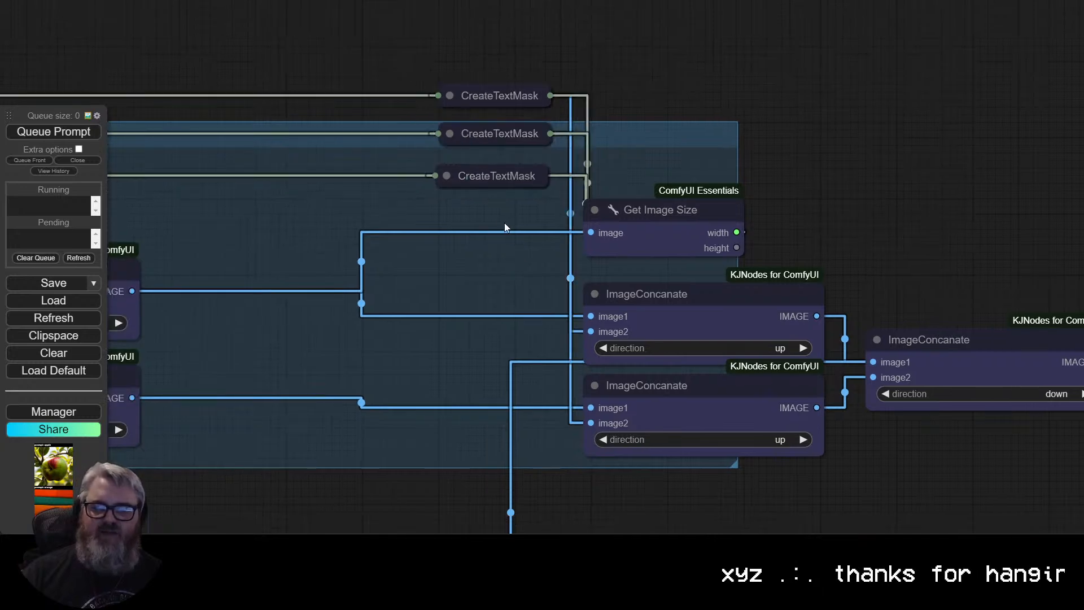
Move the five reroutes and the four ImageConcanate nodes with direction right up toward the top edge of Grid Assembly.
drag(504, 225, 605, 234)
drag(912, 277, 1023, 169)
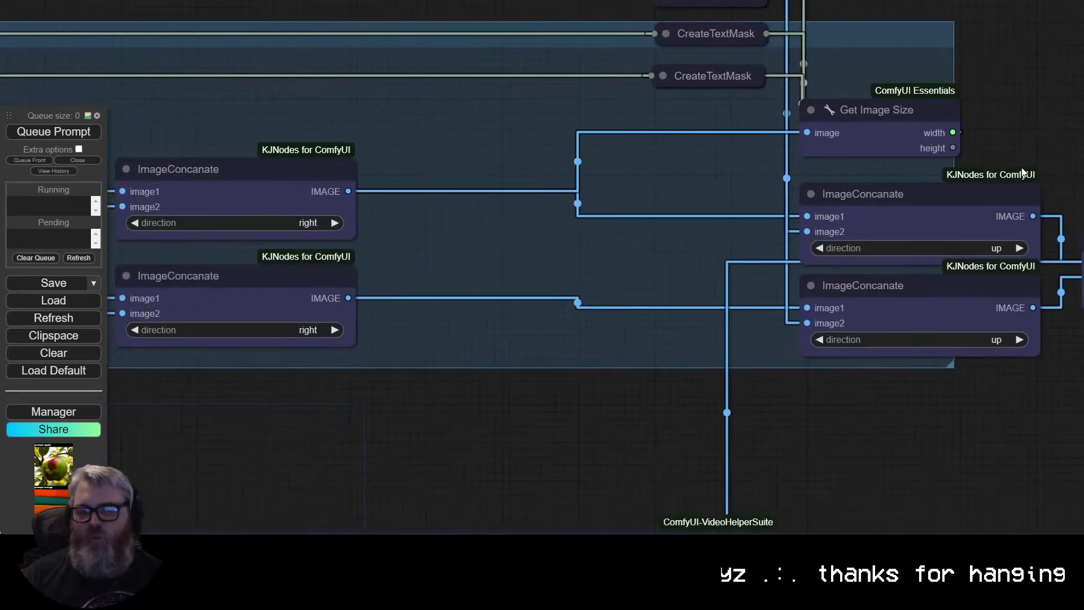
drag(405, 443, 751, 399)
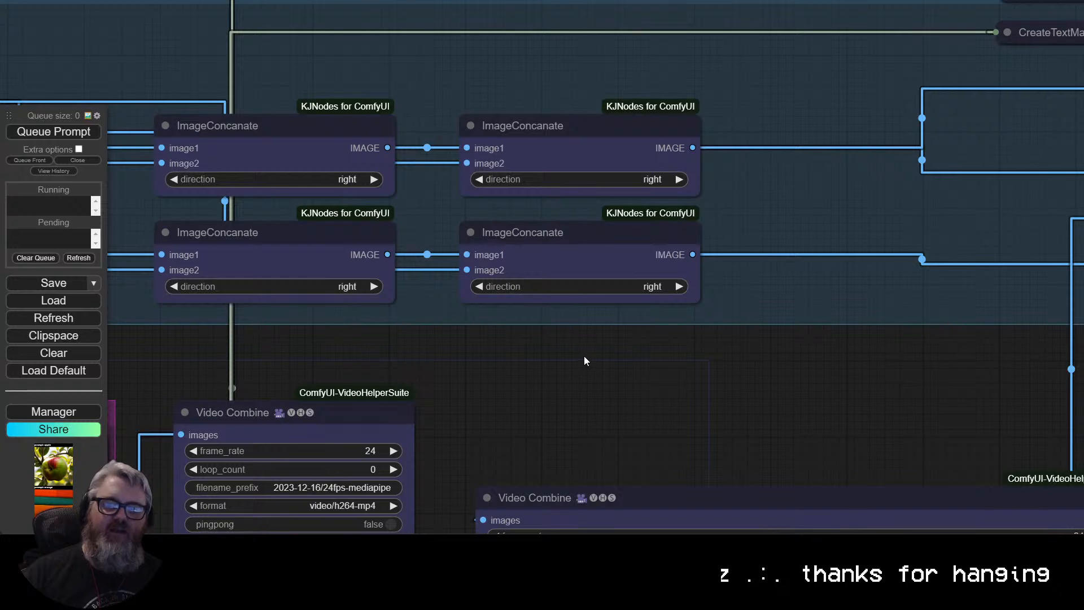
scroll(587, 344, down, 4)
scroll(587, 345, up, 1)
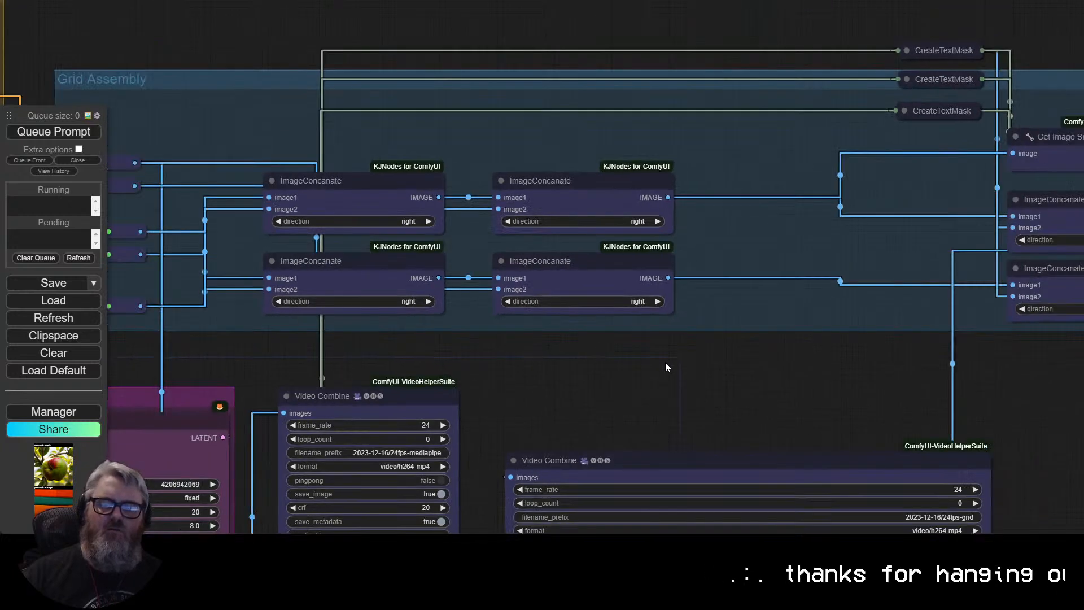
drag(665, 368, 824, 390)
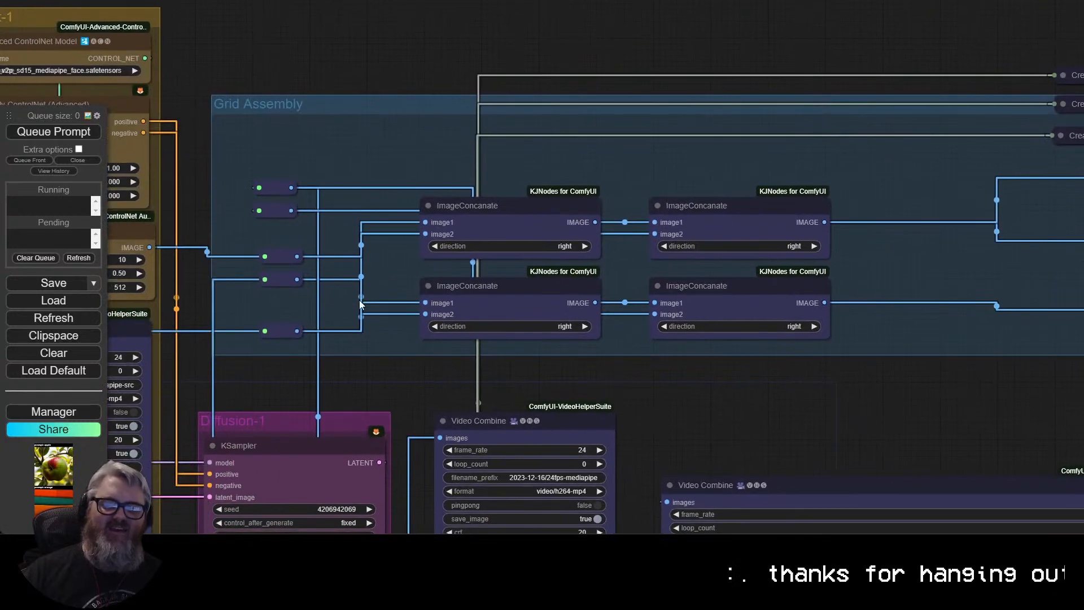
drag(219, 99, 219, 100)
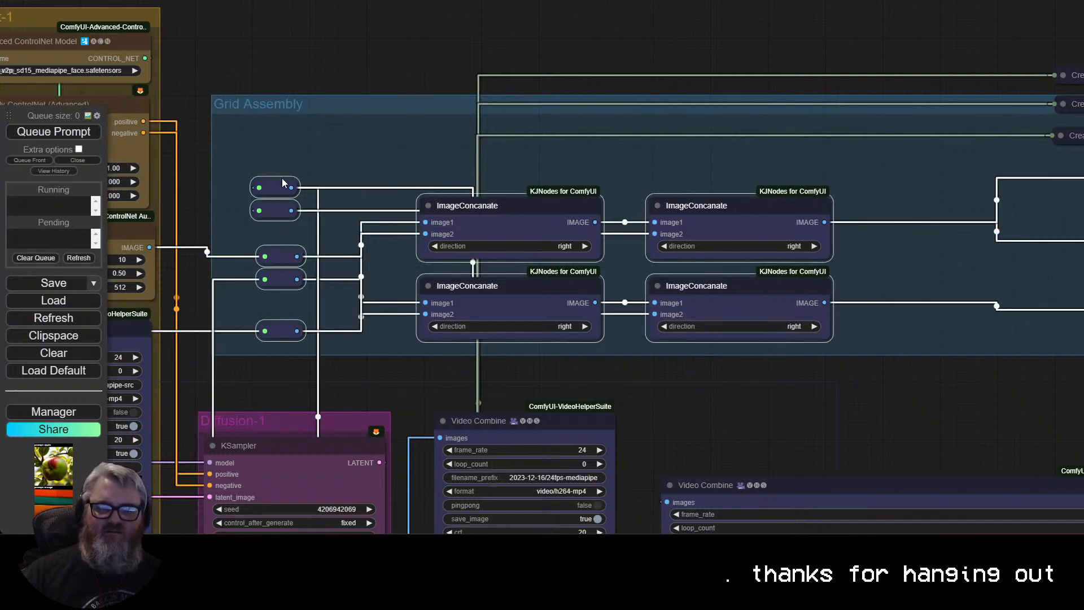
drag(274, 184, 281, 80)
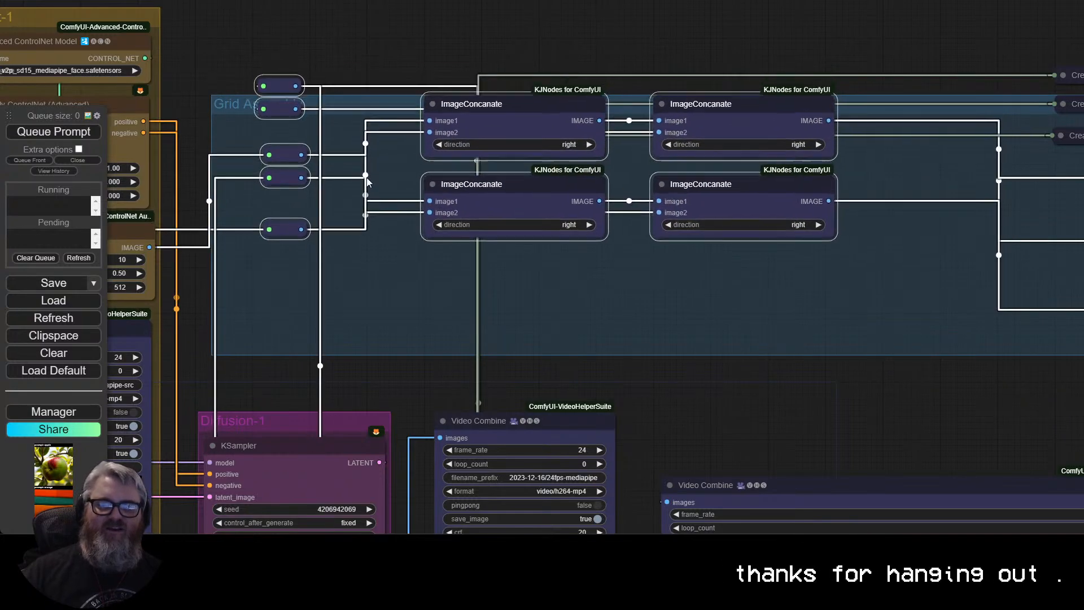
click(370, 344)
Branch a Reroute off the IMAGE output of the depth branch's VAE Decode and bring it up near ControlNet-1.
scroll(372, 345, down, 5)
drag(408, 384, 431, 99)
scroll(442, 380, up, 3)
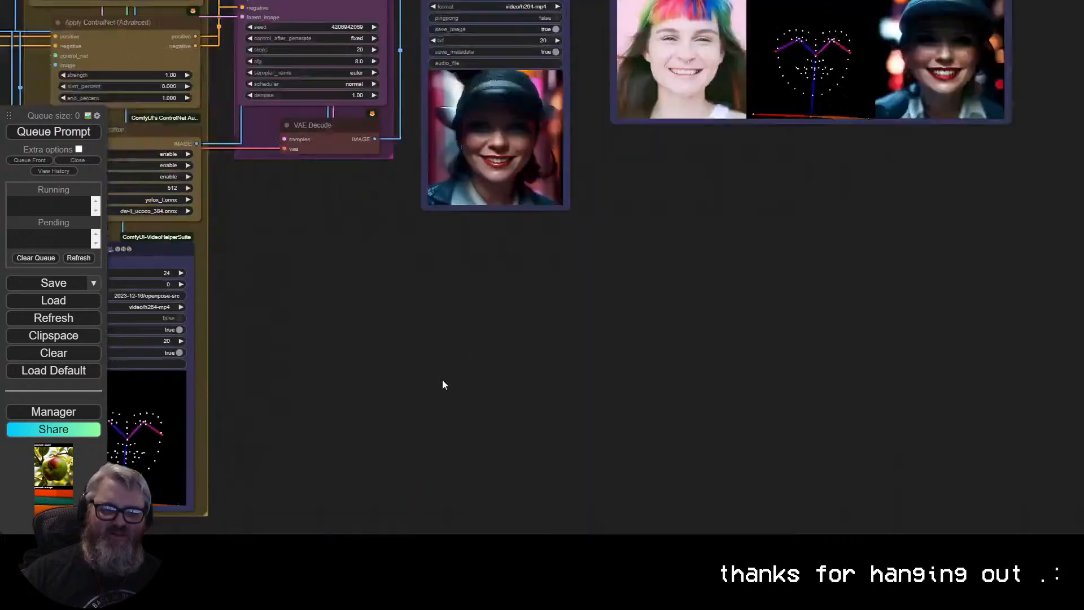
scroll(438, 359, down, 5)
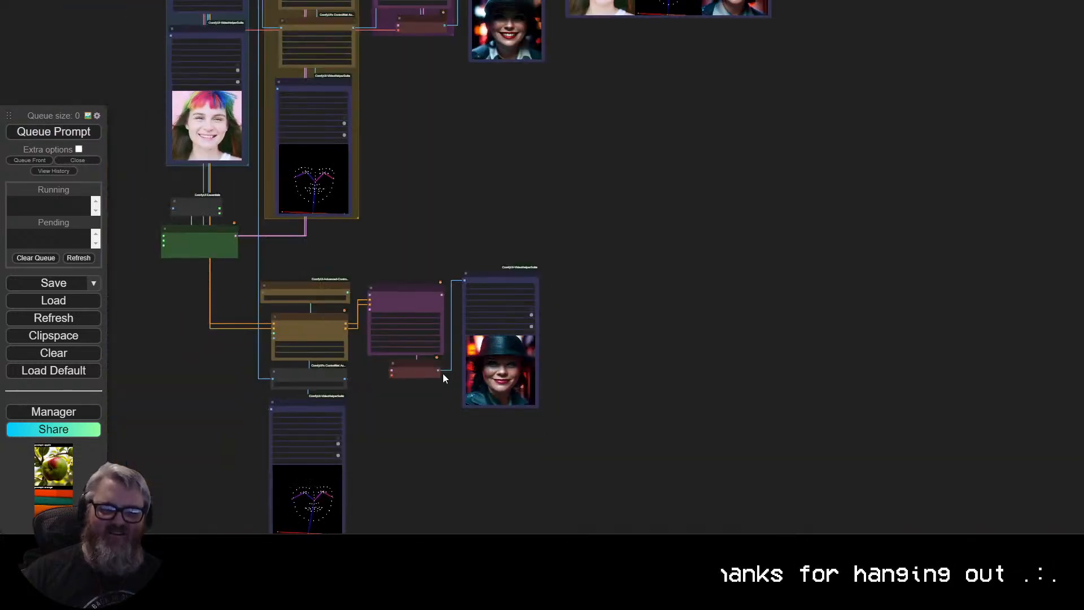
drag(439, 371, 448, 155)
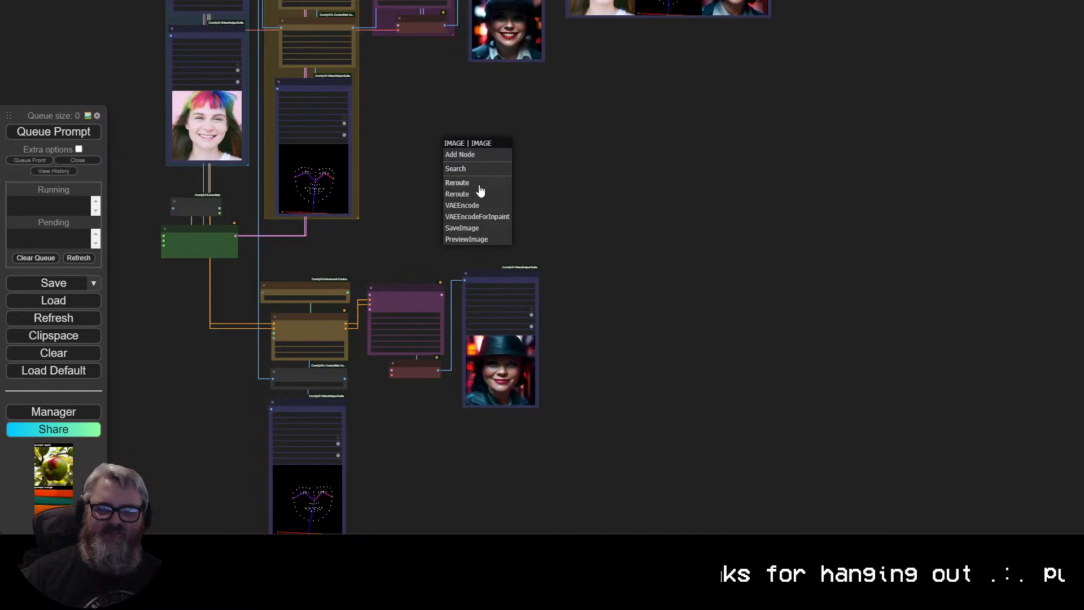
click(456, 183)
drag(446, 117, 467, 459)
drag(246, 85, 269, 348)
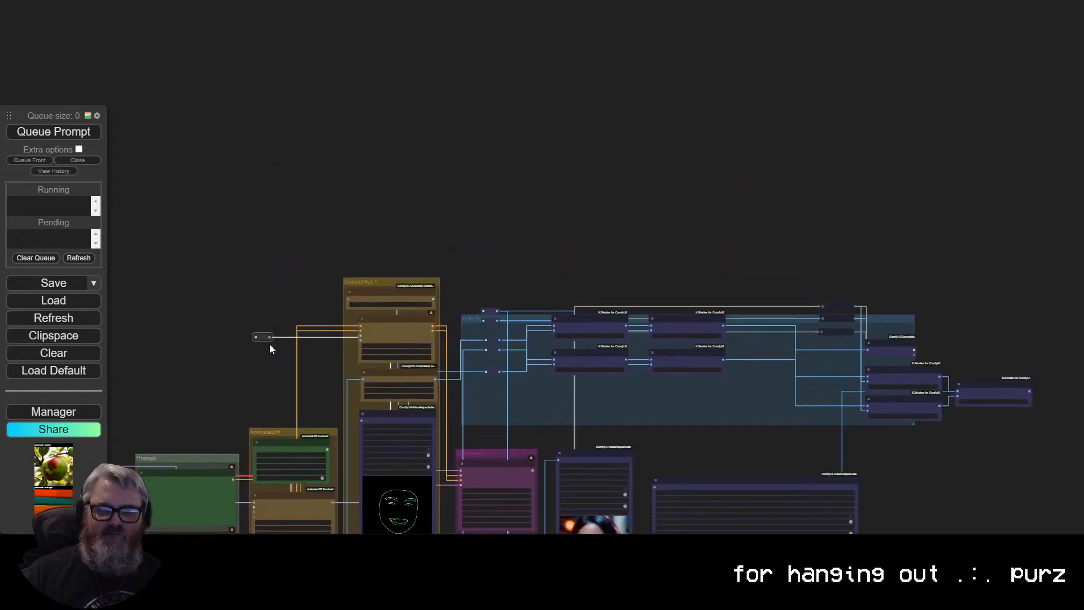
Spread out the existing grid reroutes, moving the upper pair well above Grid Assembly and the middle pair onto its top edge.
scroll(474, 271, up, 5)
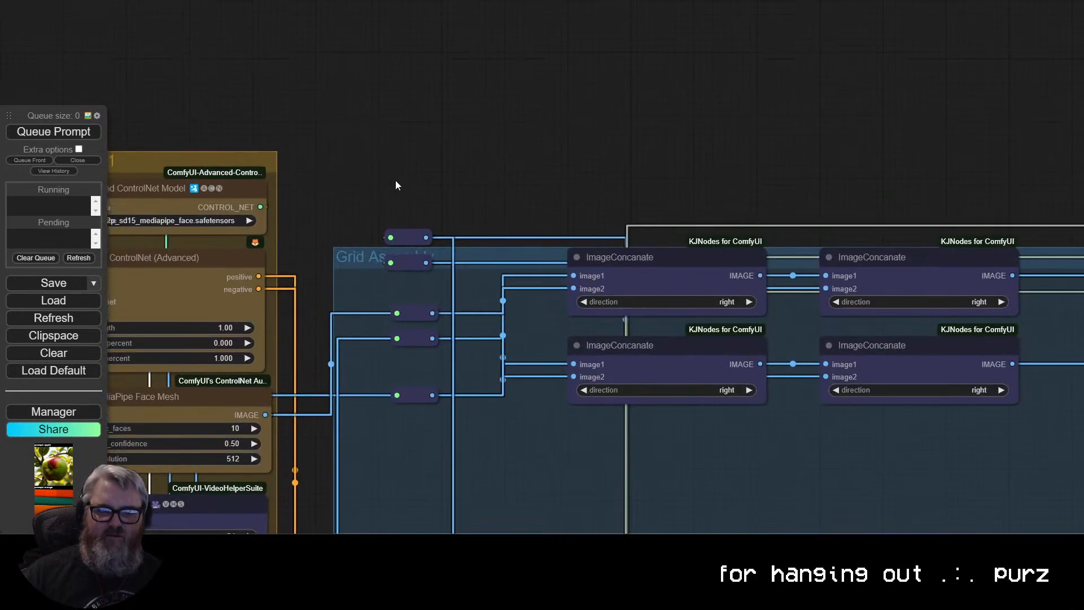
drag(394, 181, 414, 202)
drag(477, 186, 476, 118)
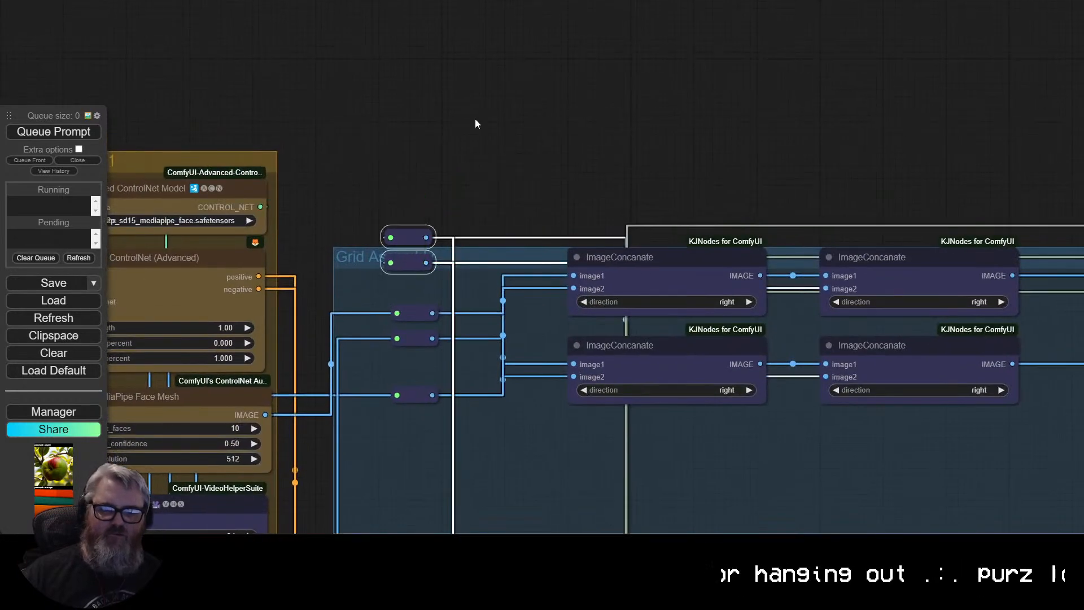
drag(413, 263, 418, 136)
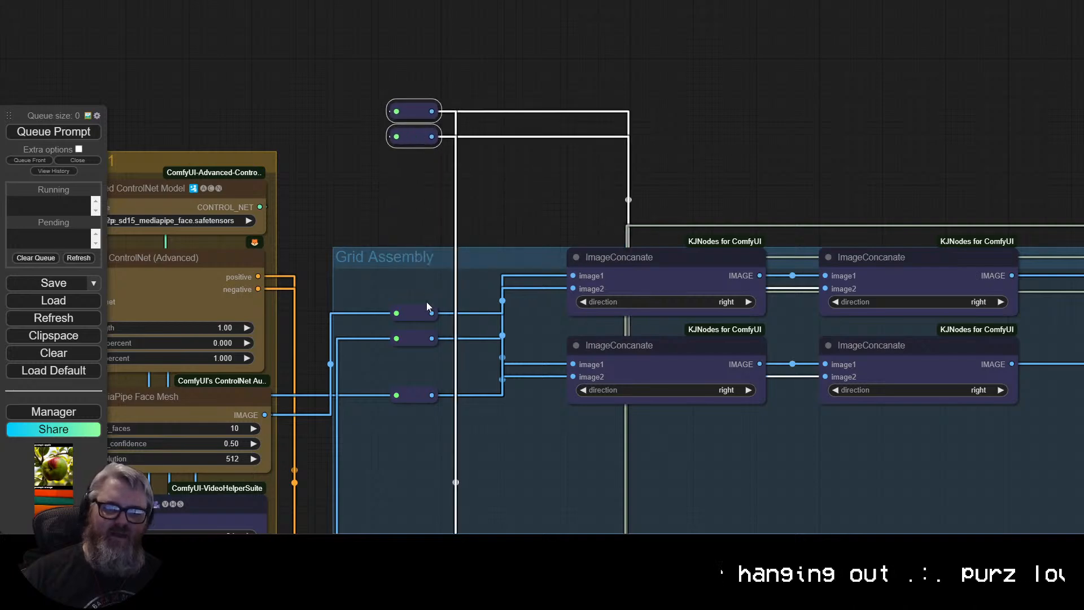
drag(420, 344, 420, 346)
drag(416, 337, 416, 249)
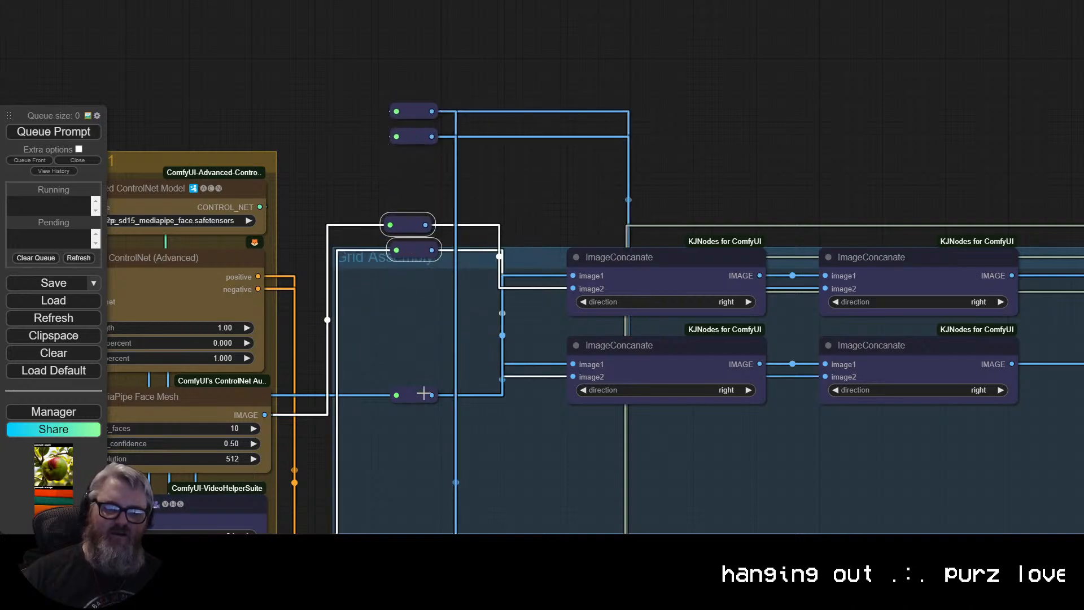
click(365, 304)
Place the new VAE Decode reroute directly beneath the upper pair of reroutes above Grid Assembly.
scroll(368, 301, down, 1)
drag(378, 282, 540, 209)
scroll(508, 235, down, 1)
drag(491, 158, 591, 155)
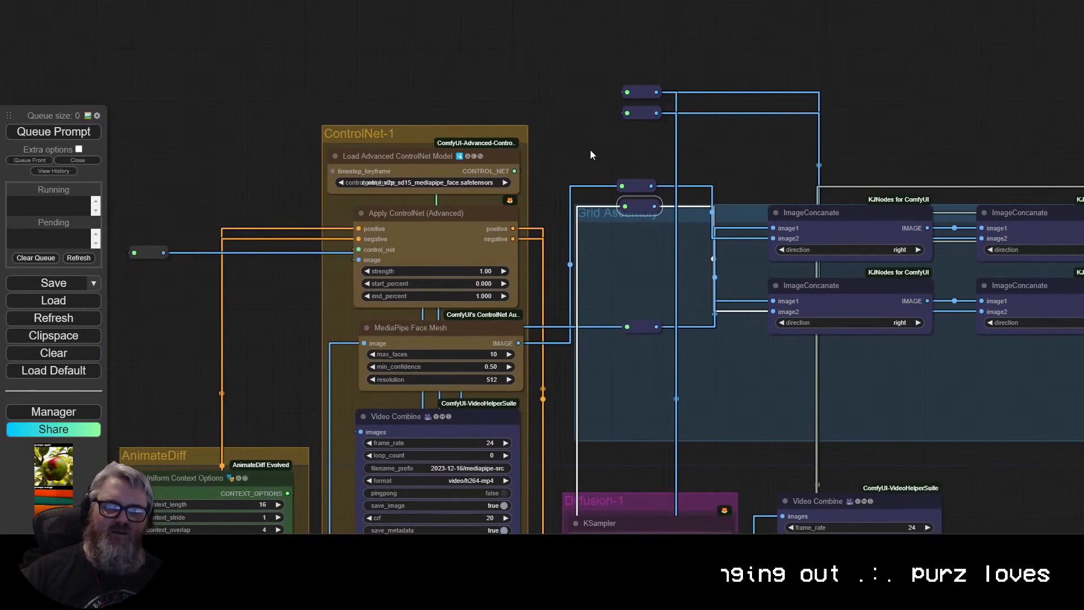
drag(147, 254, 642, 135)
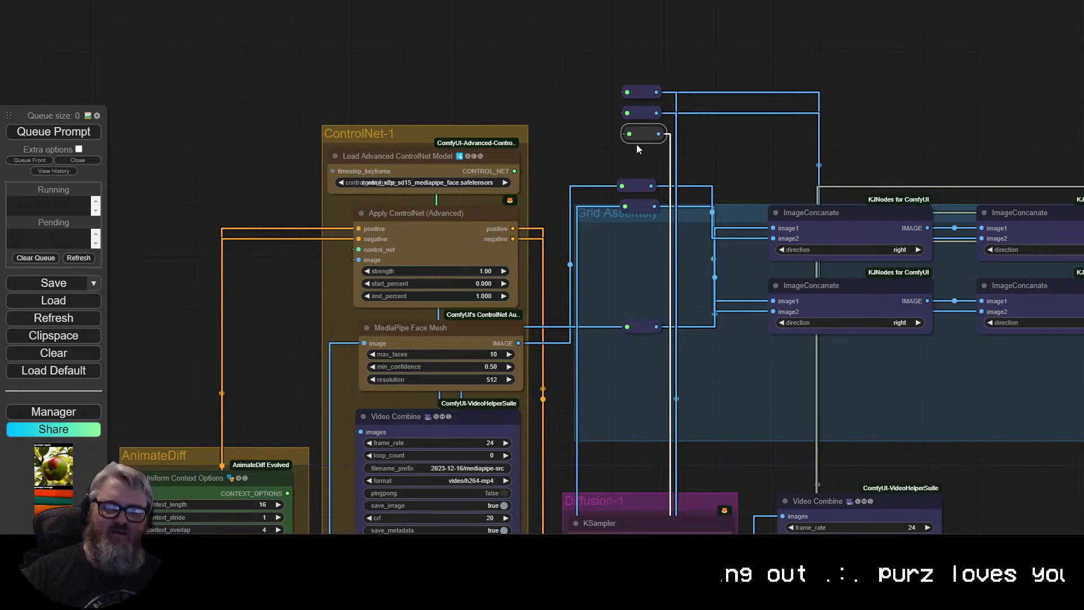
Branch a Reroute off the IMAGE output of the Zoe - Depth Map node.
scroll(577, 392, down, 3)
drag(577, 393, 601, 35)
drag(601, 306, 453, 45)
drag(570, 307, 625, 182)
drag(570, 418, 658, 128)
drag(578, 449, 578, 310)
scroll(578, 299, up, 5)
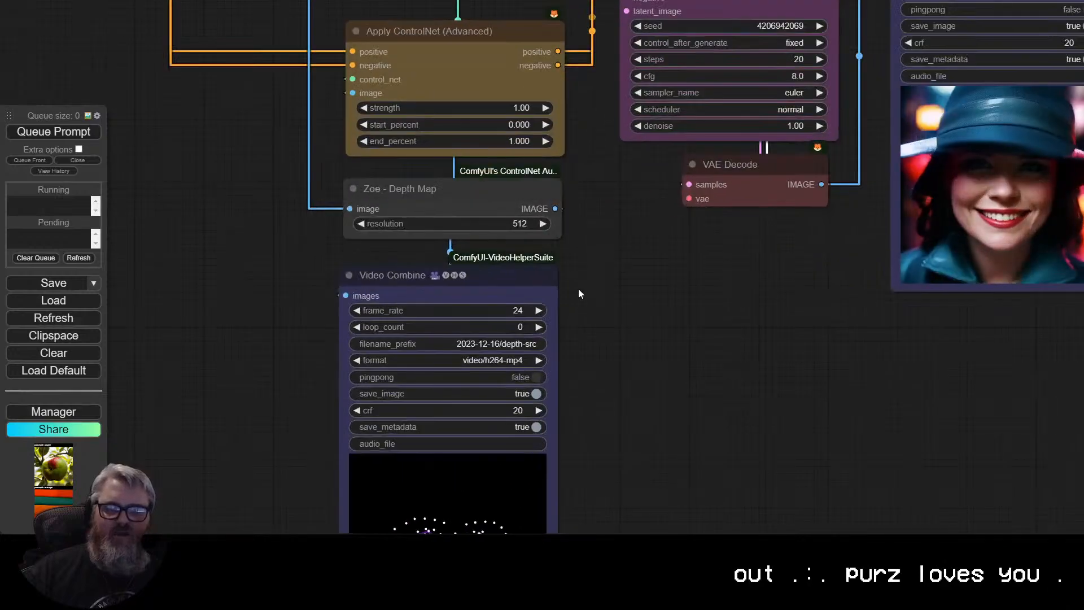
drag(555, 208, 521, 419)
click(641, 281)
Bring the Zoe depth map reroute up to Grid Assembly and place it directly beneath the middle pair of reroutes.
drag(525, 444, 518, 62)
drag(545, 8, 427, 470)
scroll(426, 470, up, 1)
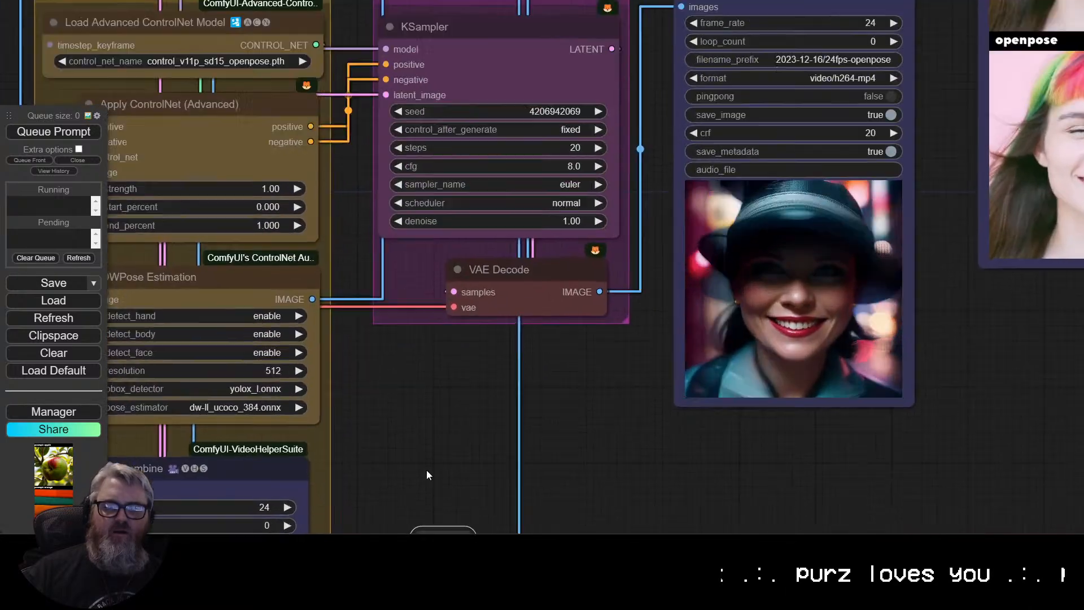
scroll(430, 468, down, 5)
scroll(430, 470, down, 5)
scroll(444, 432, up, 2)
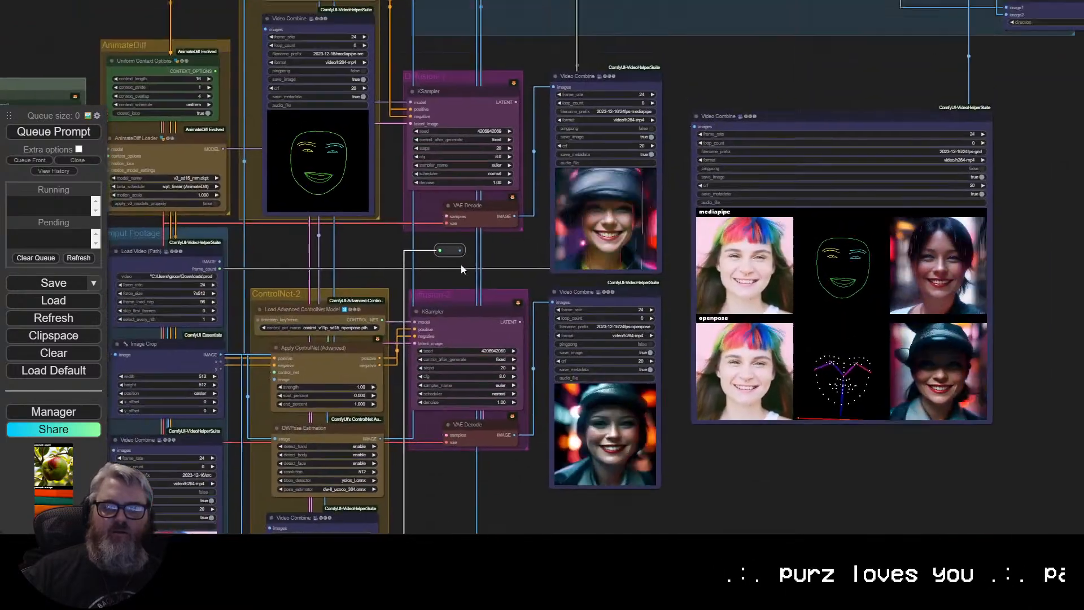
drag(444, 432, 442, 70)
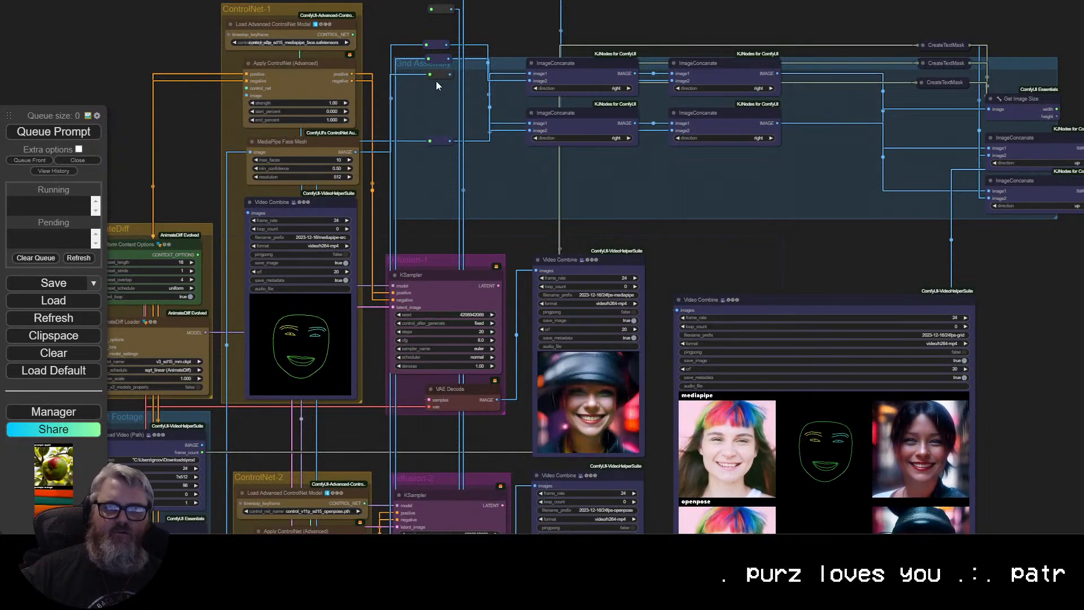
drag(436, 80, 445, 251)
scroll(450, 209, up, 7)
click(439, 207)
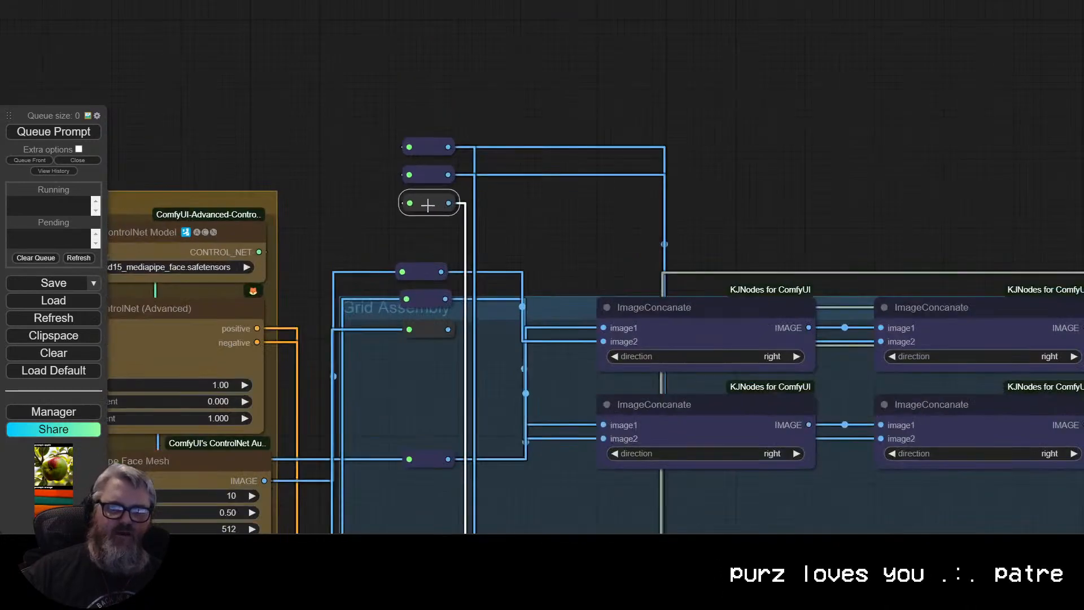
click(431, 333)
Move the four ImageConcanate nodes with direction right further up and place a duplicate set of all four beneath them.
drag(683, 288, 470, 259)
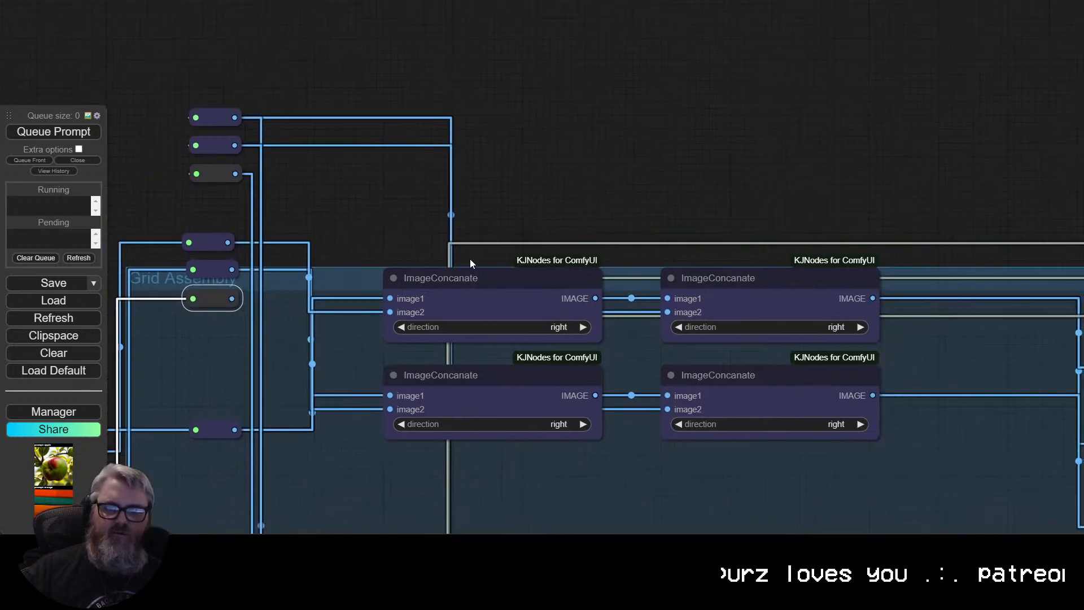
drag(546, 245, 768, 493)
drag(718, 315, 705, 186)
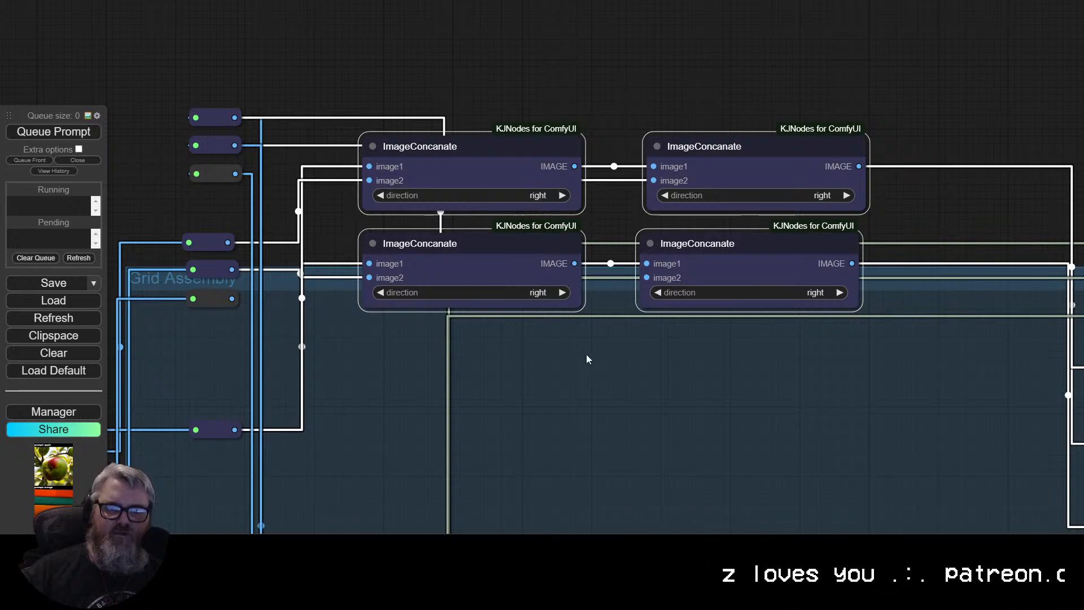
key(ctrl+c)
key(ctrl+v)
drag(836, 374, 463, 355)
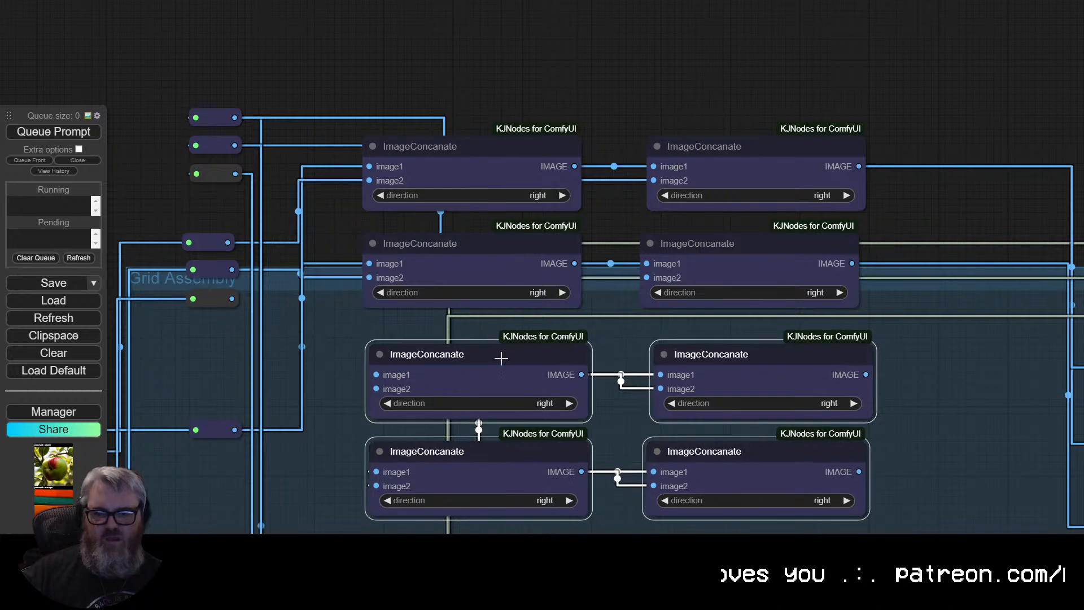
Remove the links between the first and second ImageConcanate nodes in both duplicated rows.
click(516, 375)
click(525, 443)
click(537, 395)
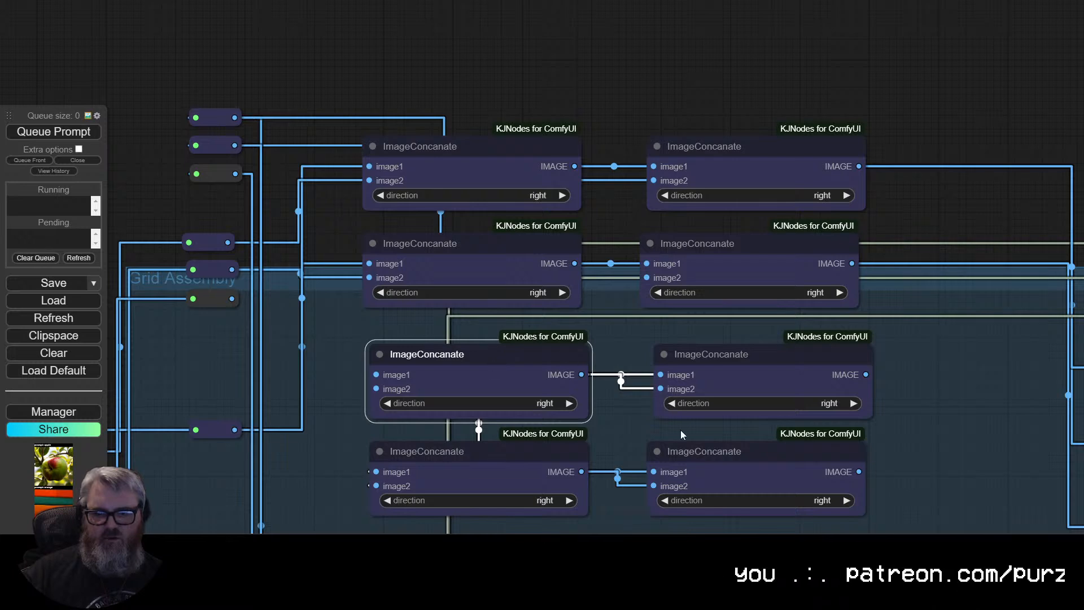
click(625, 416)
drag(662, 389, 625, 357)
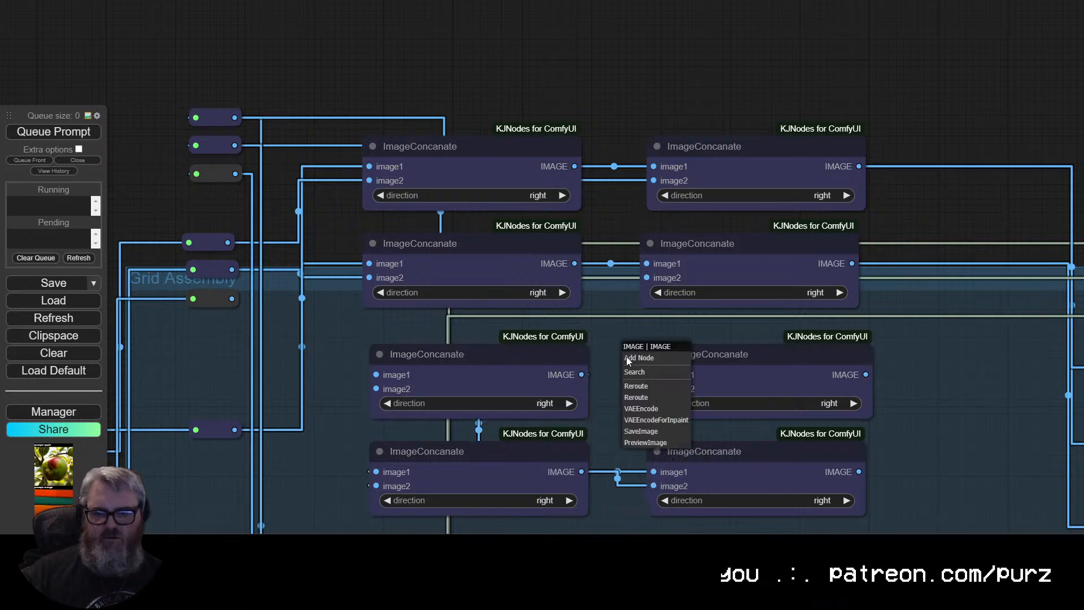
drag(646, 469, 644, 506)
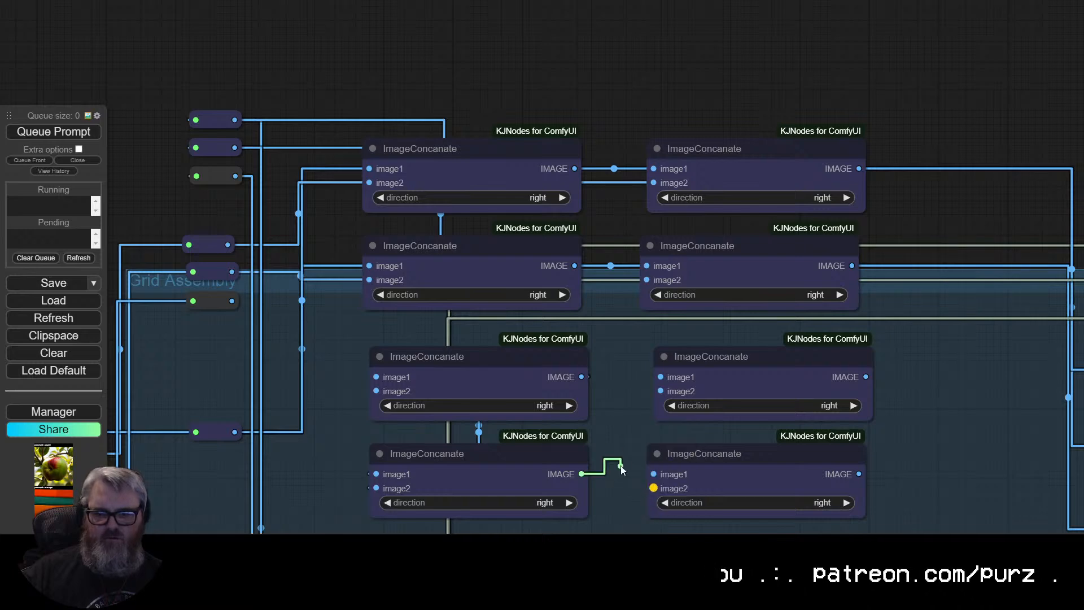
drag(621, 465, 622, 464)
click(630, 419)
drag(613, 408, 650, 341)
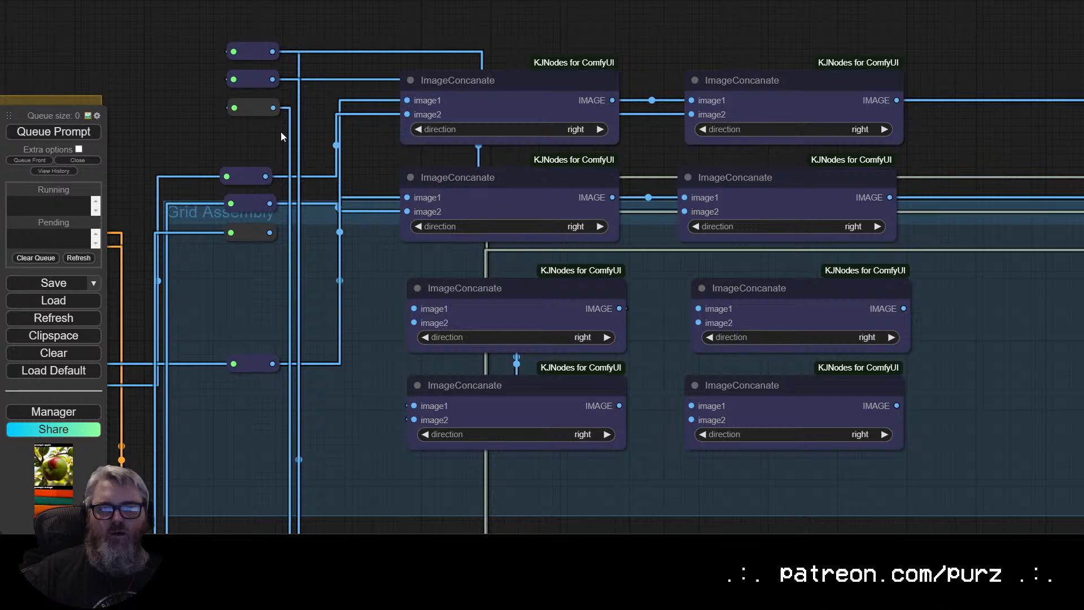
Connect the shared source reroute to image1 of both first-column duplicates, and the depth VAE Decode reroute to image2 of the upper one.
mouse_move(406, 101)
mouse_down()
mouse_move(382, 105)
mouse_move(406, 100)
mouse_up()
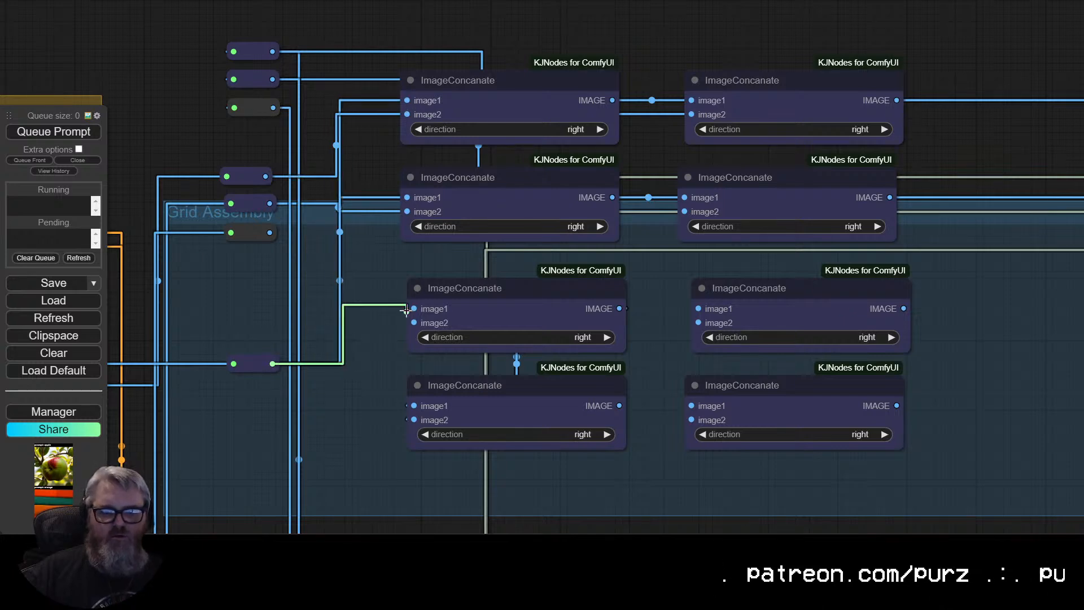
drag(414, 309, 413, 309)
drag(414, 405, 415, 406)
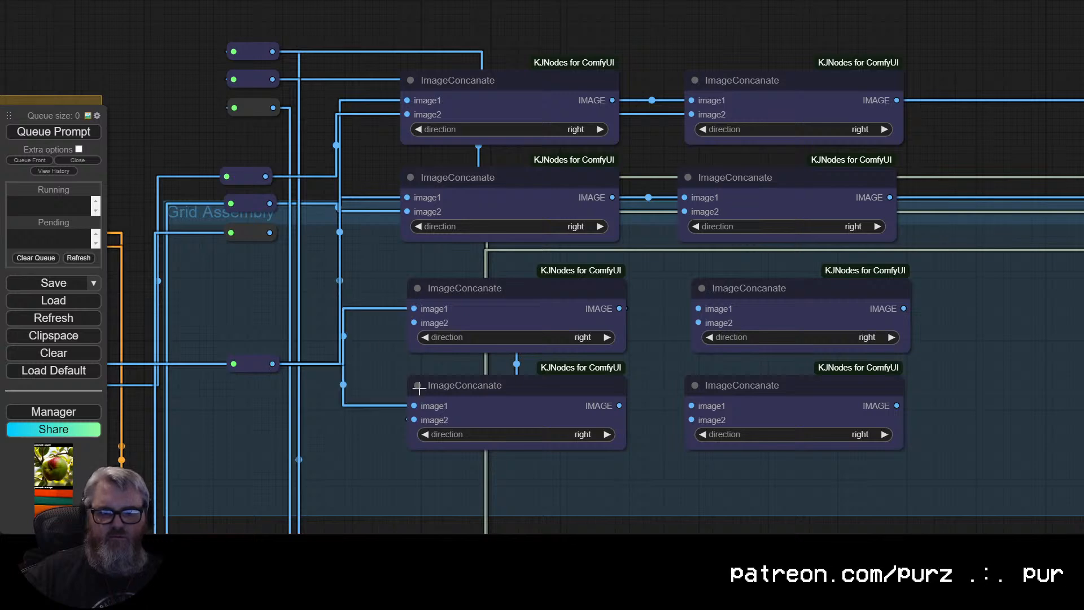
drag(272, 109, 413, 322)
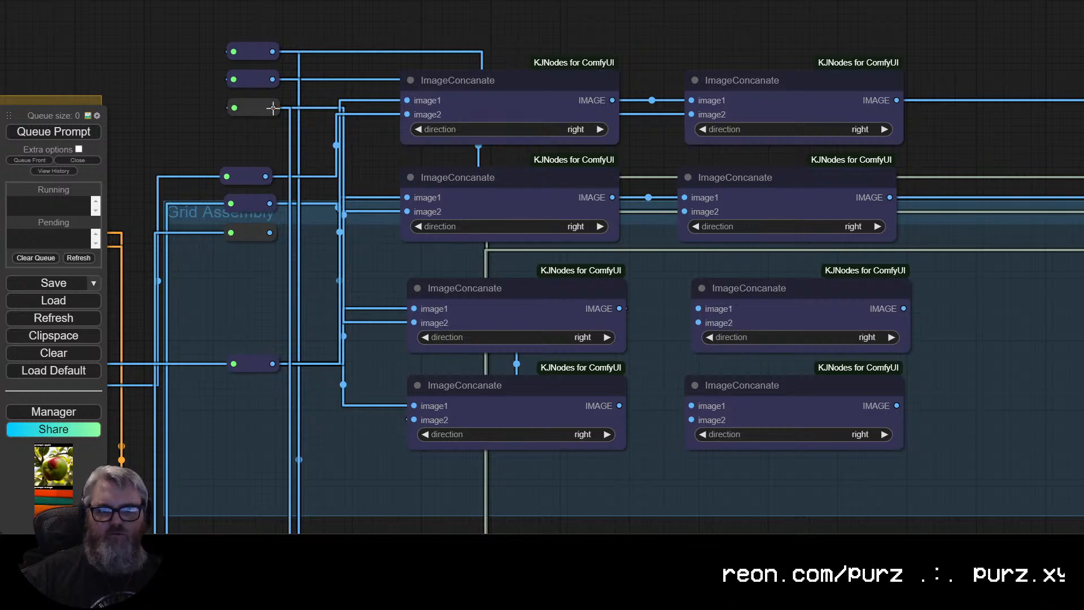
Delete the two ImageConcanate nodes in the lower duplicated row.
click(526, 405)
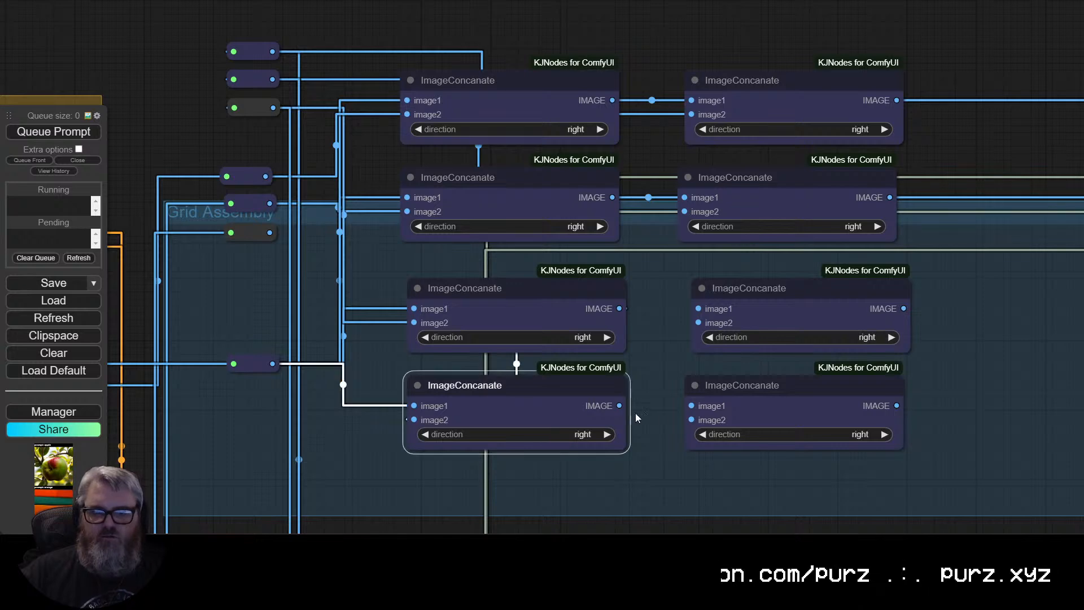
key(Delete)
click(757, 400)
key(Delete)
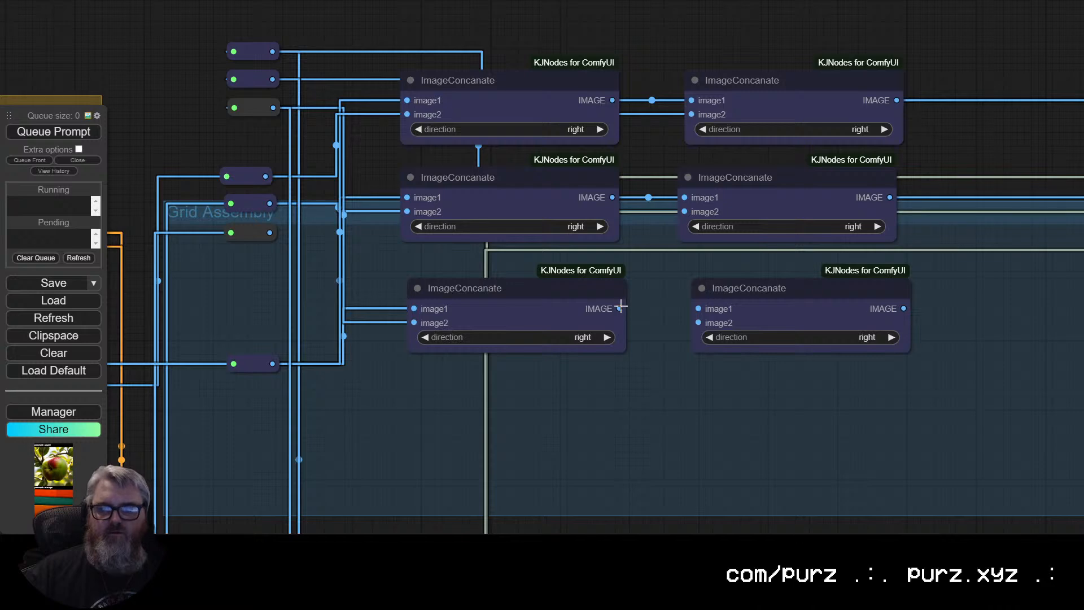
Link the third row's first ImageConcanate output to image1 of its second one and nudge the second- and third-row nodes into line.
drag(686, 325, 659, 373)
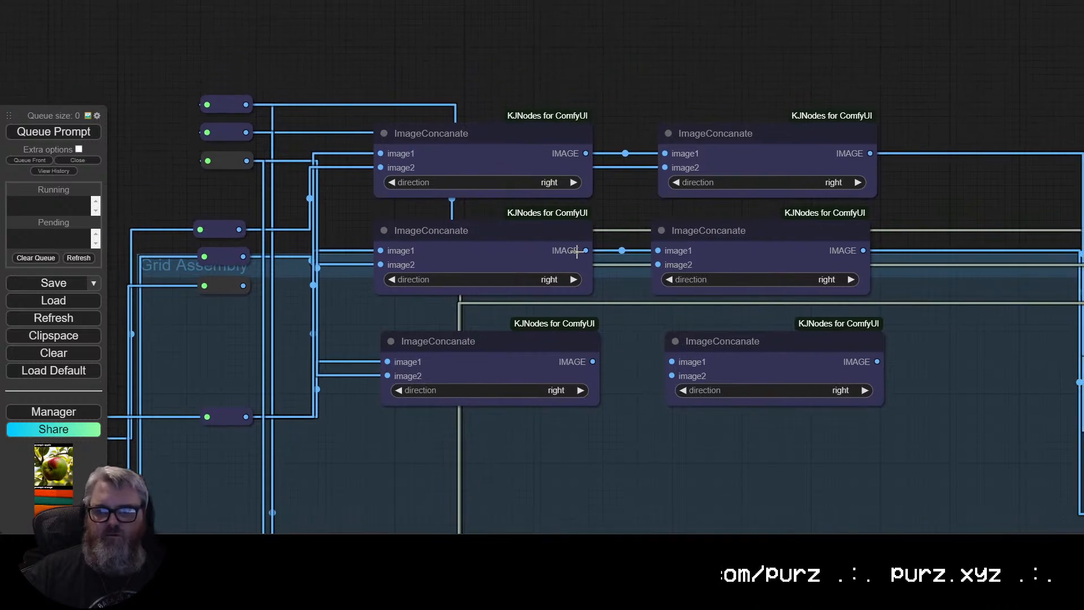
mouse_move(576, 250)
mouse_down()
mouse_move(557, 247)
mouse_move(567, 248)
mouse_up()
mouse_move(698, 245)
mouse_down()
mouse_move(716, 242)
mouse_move(699, 247)
mouse_up()
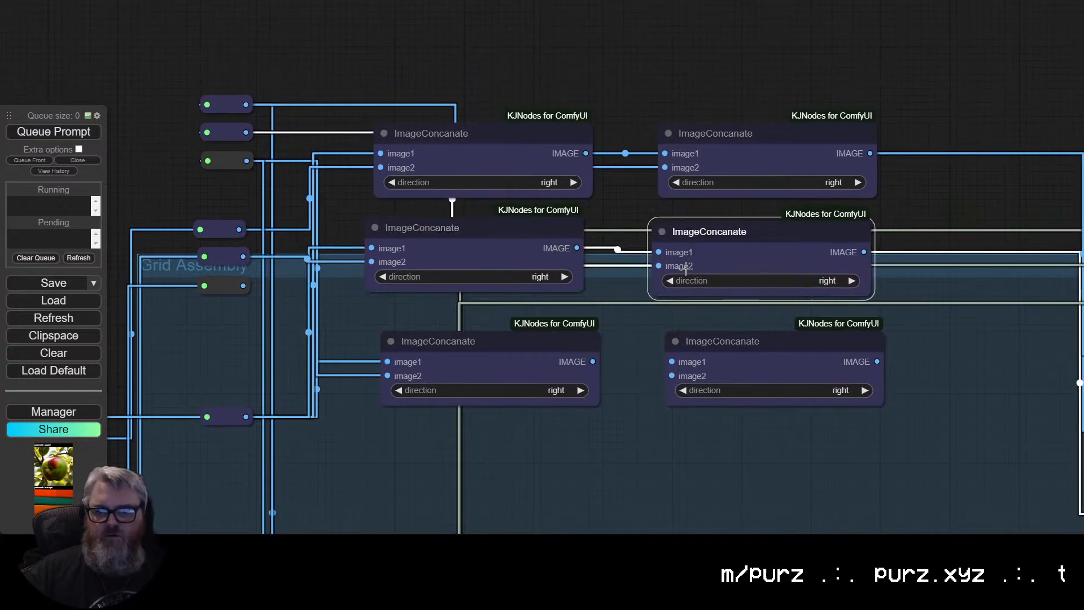
drag(562, 358, 554, 359)
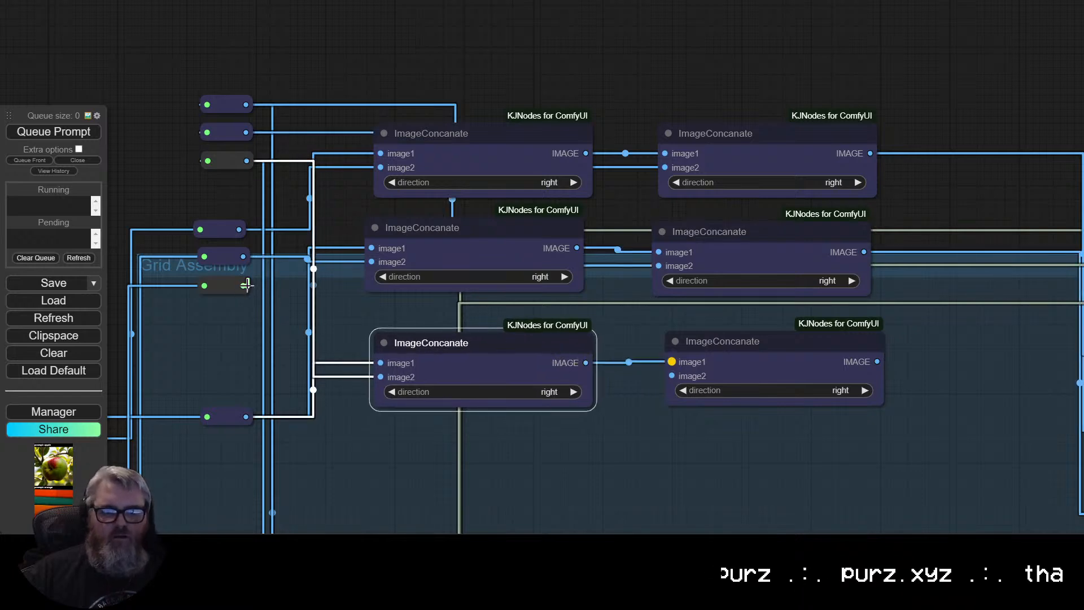
Try feeding the depth map reroute into image2 of the third row's second ImageConcanate, and remove that link again.
drag(247, 284, 670, 376)
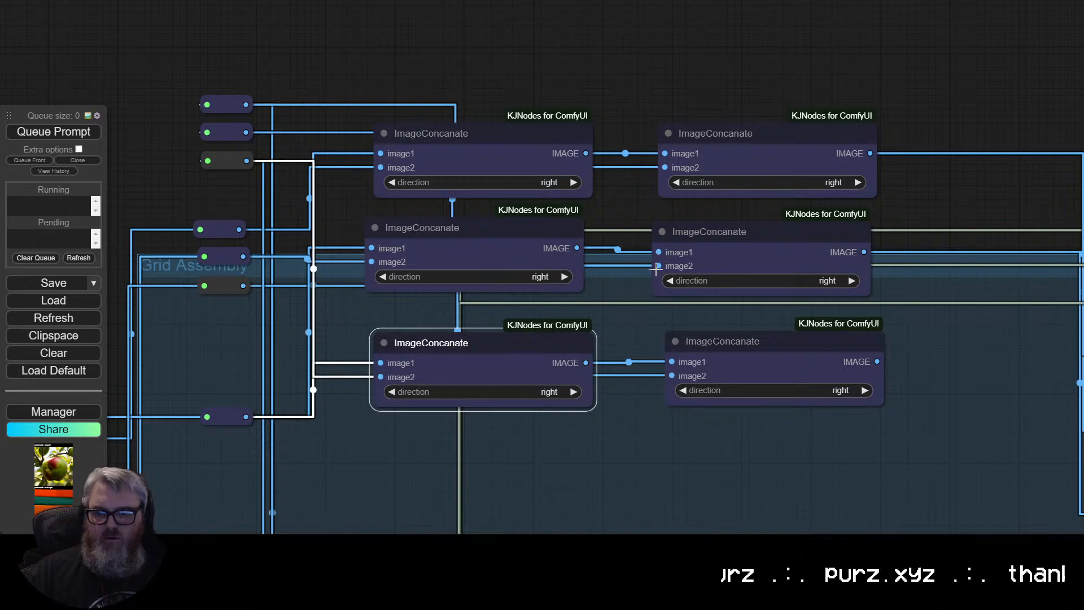
mouse_move(656, 269)
mouse_down()
mouse_move(627, 296)
mouse_move(660, 266)
mouse_up()
drag(675, 383, 643, 390)
click(575, 422)
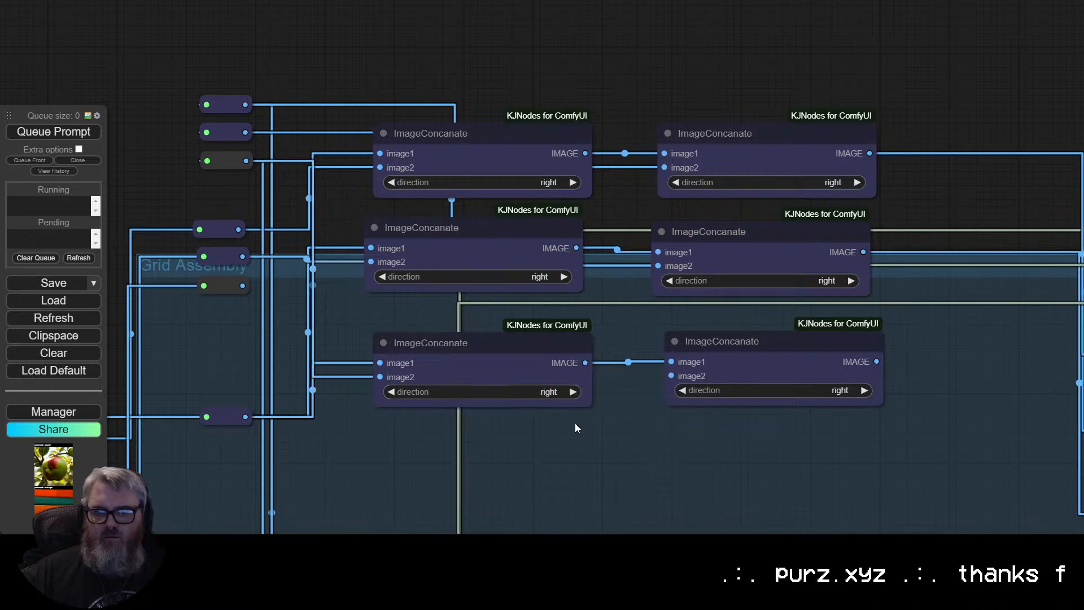
Connect the depth map reroute to image2 of the third row's first ImageConcanate and the VAE Decode reroute to image2 of its second.
click(501, 336)
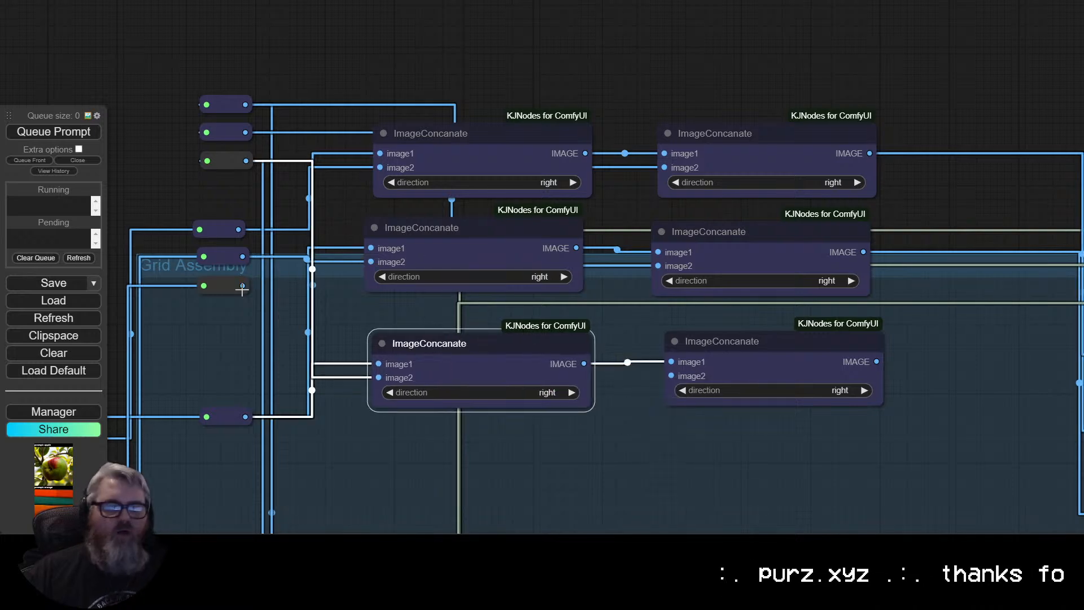
drag(242, 285, 375, 340)
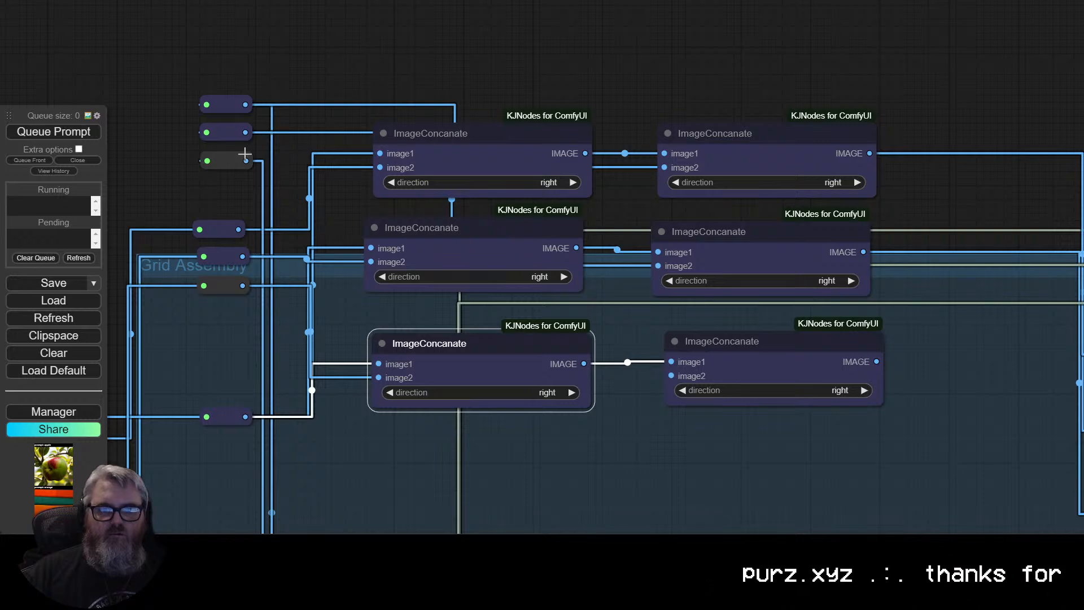
drag(247, 161, 702, 362)
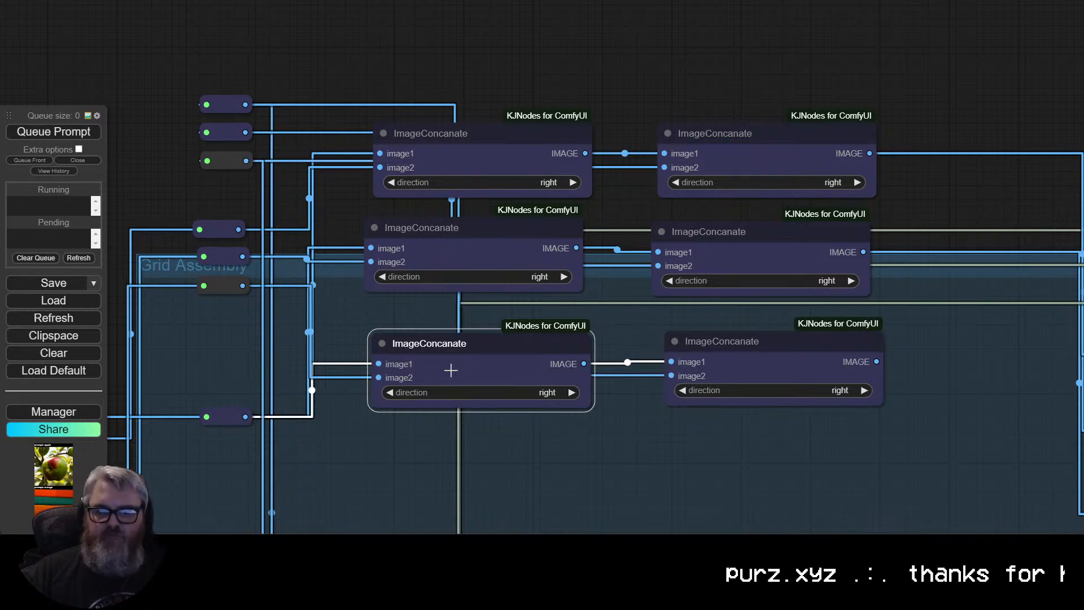
drag(378, 363, 672, 376)
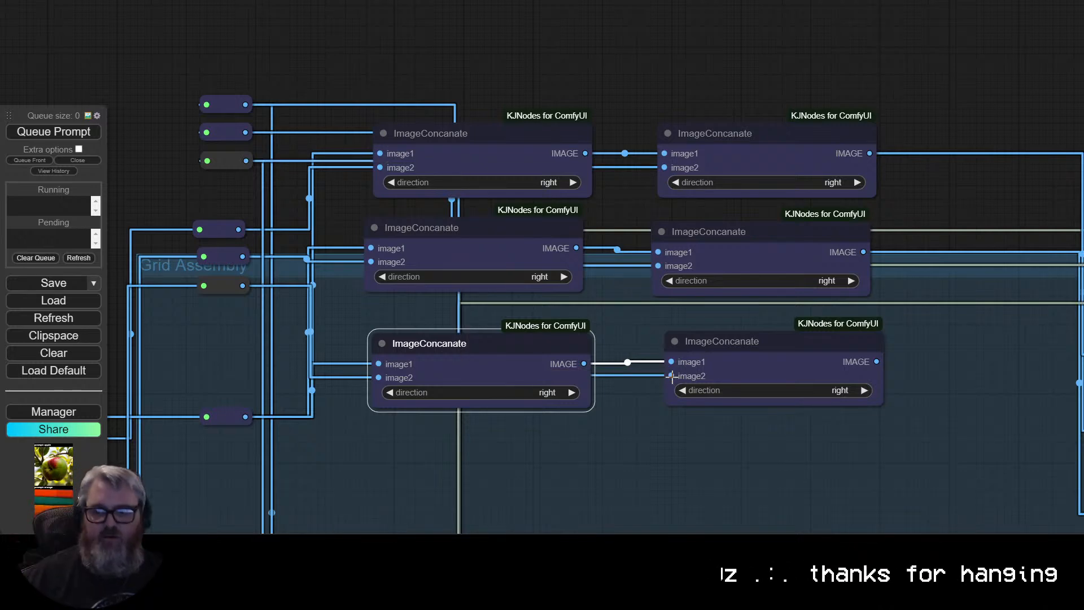
drag(802, 353, 790, 356)
Duplicate the lower ImageConcanate node with direction up and place the copy directly beneath it.
drag(903, 354, 433, 388)
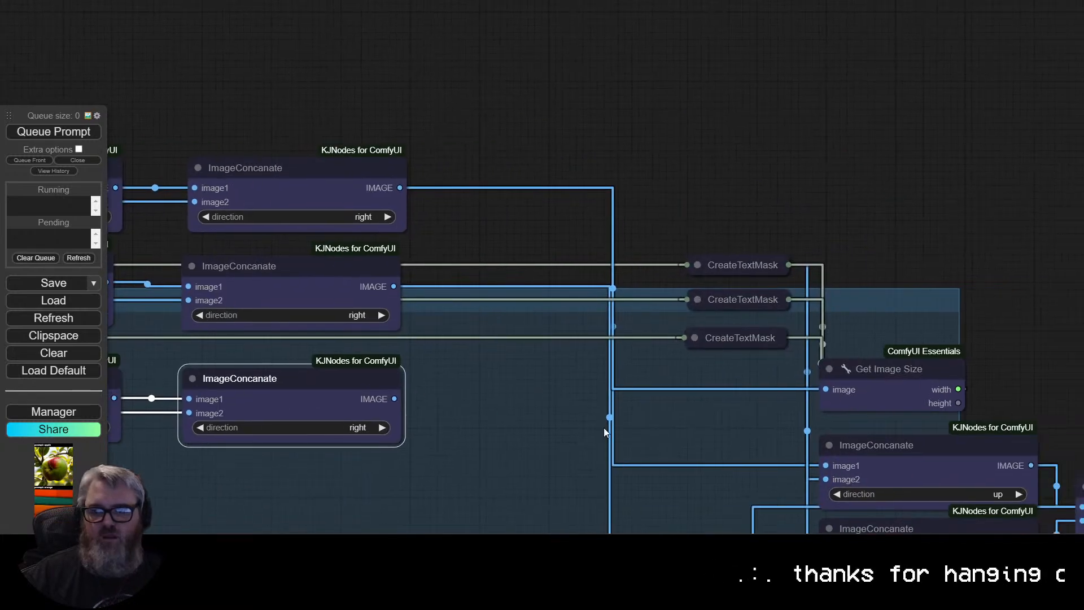
drag(604, 428, 453, 295)
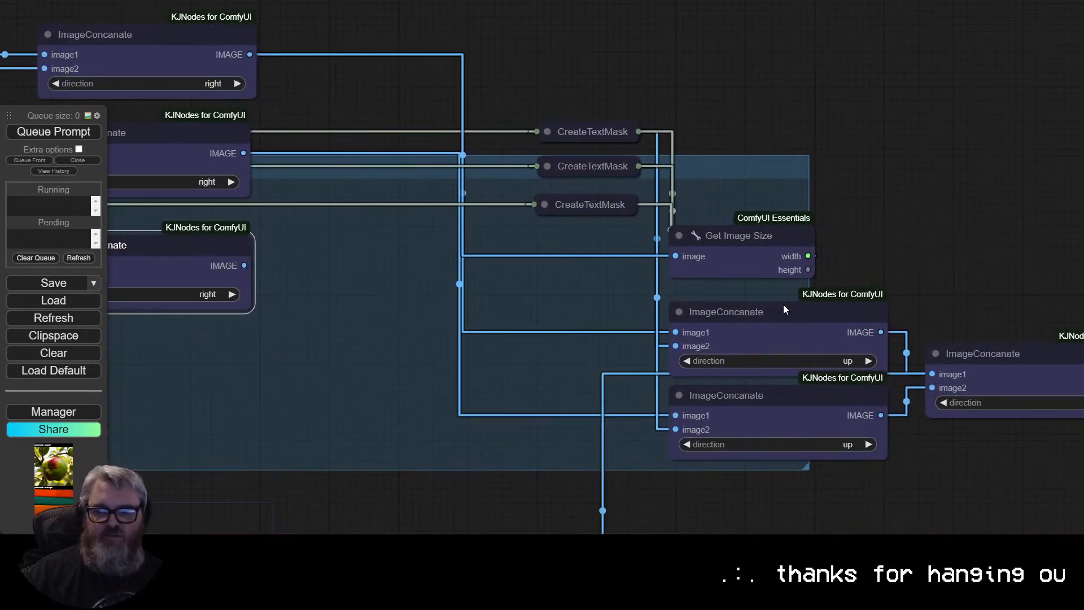
drag(785, 343, 452, 215)
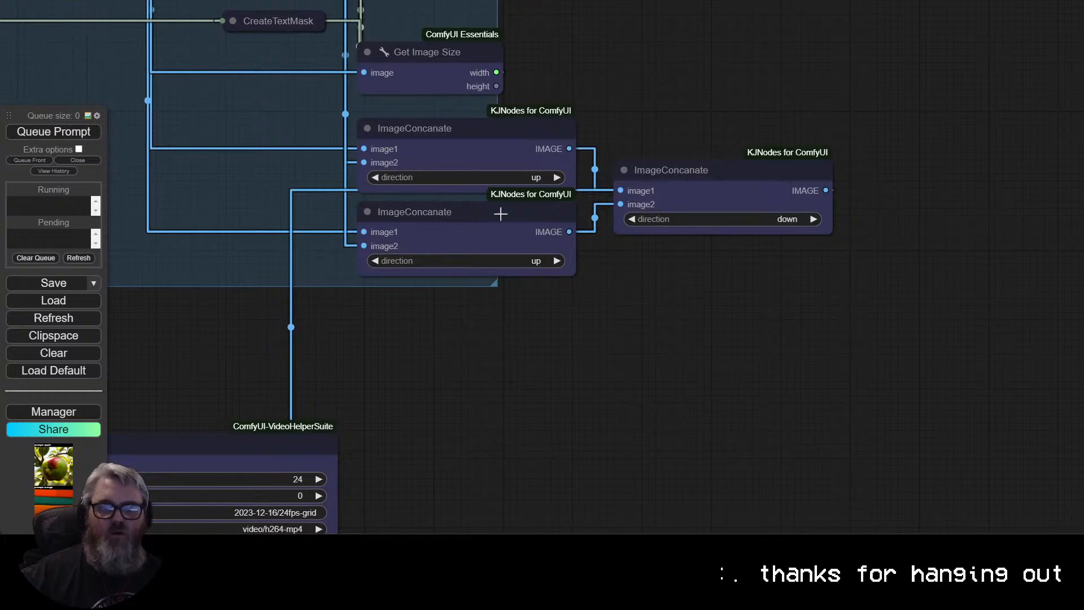
click(517, 234)
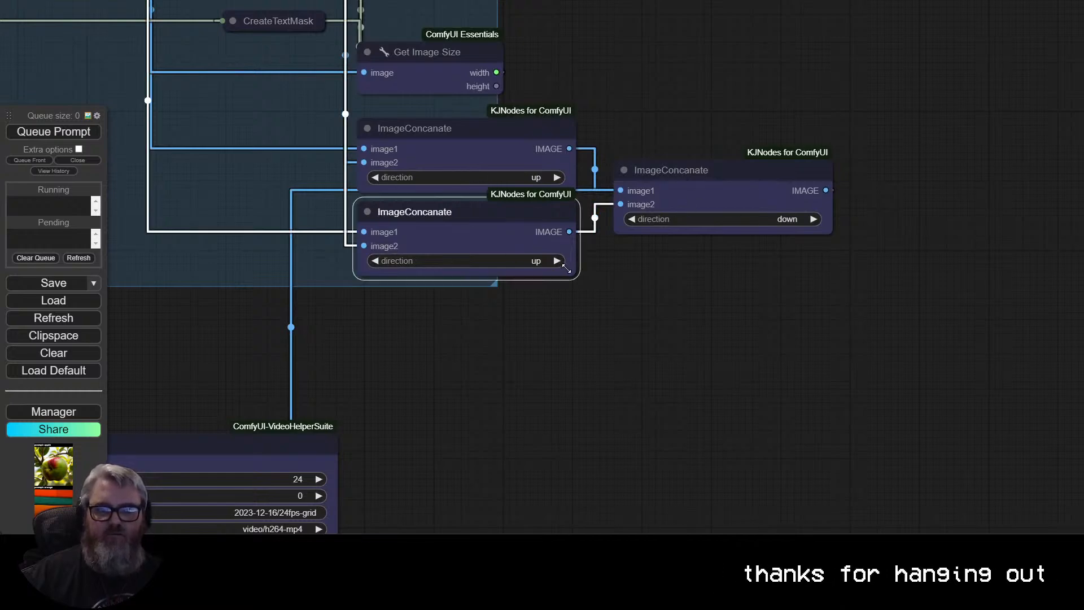
key(ctrl+c)
key(ctrl+v)
drag(665, 290, 439, 320)
Duplicate the ImageConcanate node with direction down and place the copy directly beneath the original.
click(695, 197)
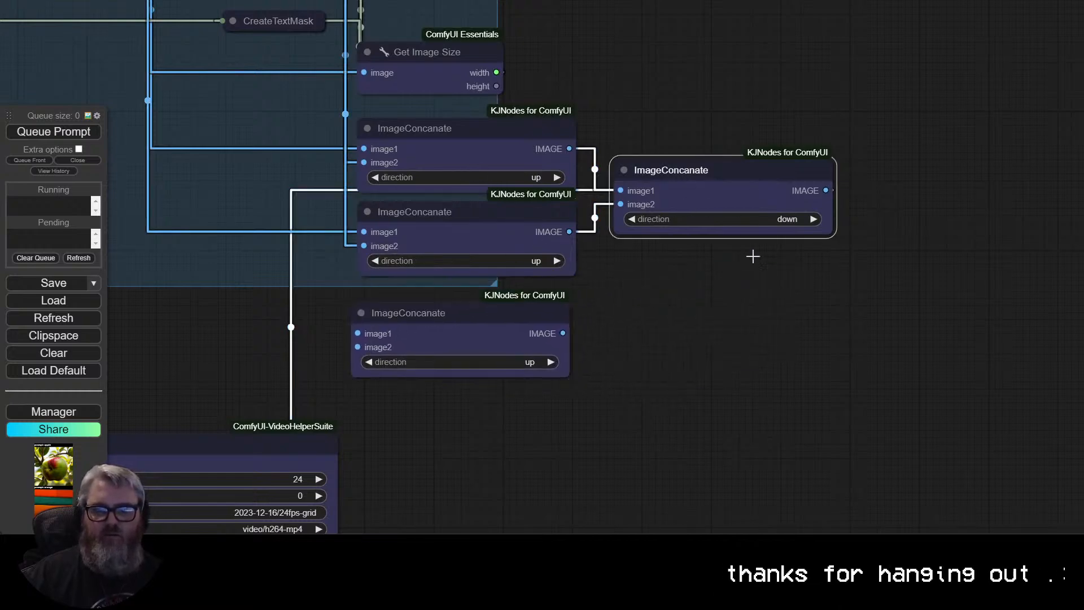
key(ctrl+c)
key(ctrl+v)
drag(706, 289, 679, 269)
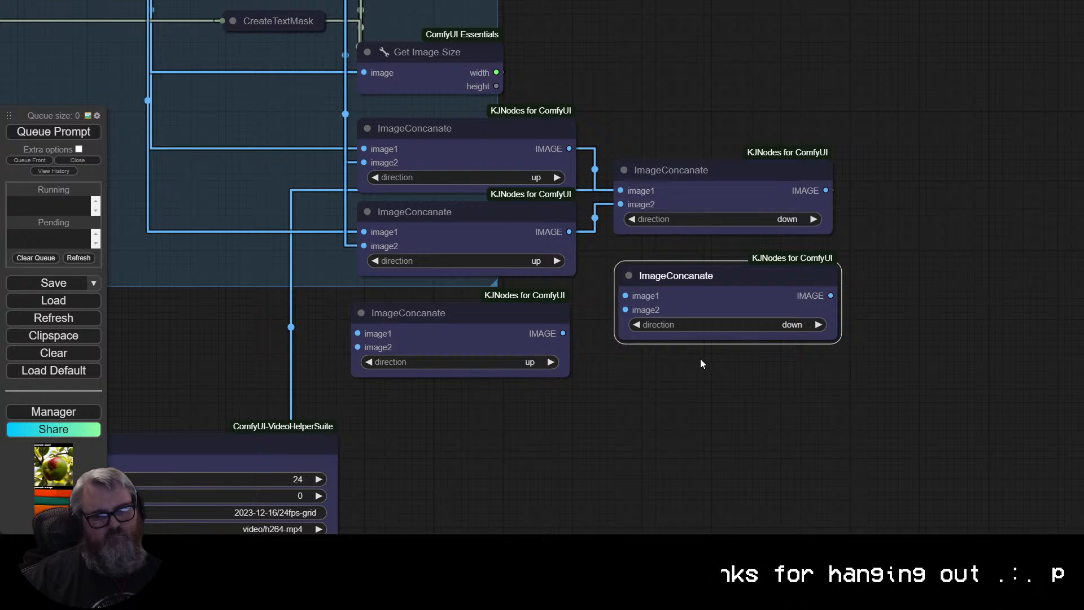
Connect the third CreateTextMask to image2 and the third row's concatenated output to image1 of the lowest ImageConcanate with direction up.
scroll(700, 358, down, 1)
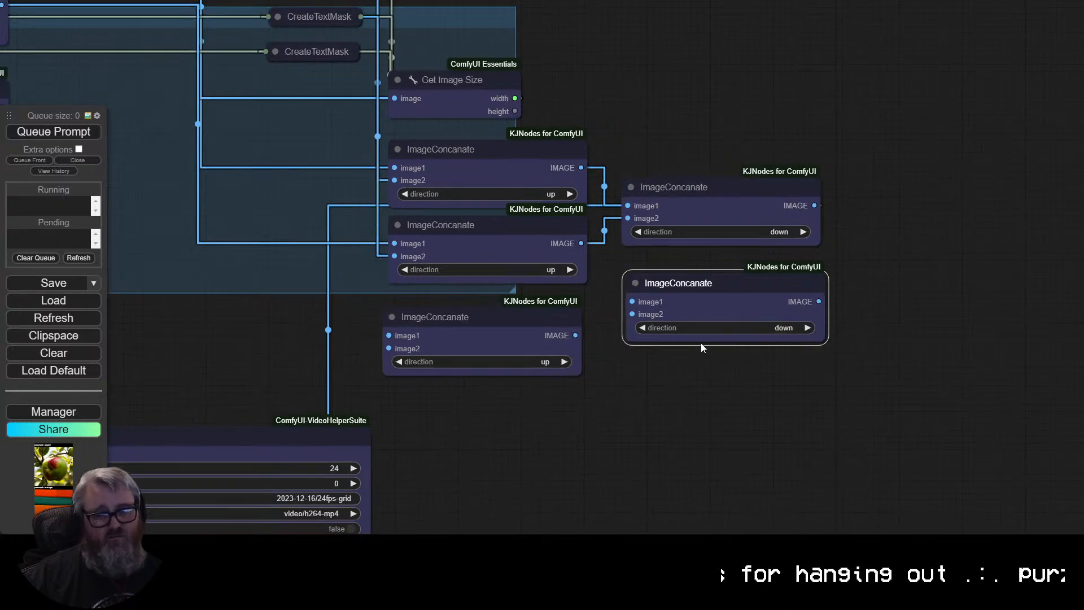
scroll(658, 357, down, 1)
drag(658, 356, 811, 411)
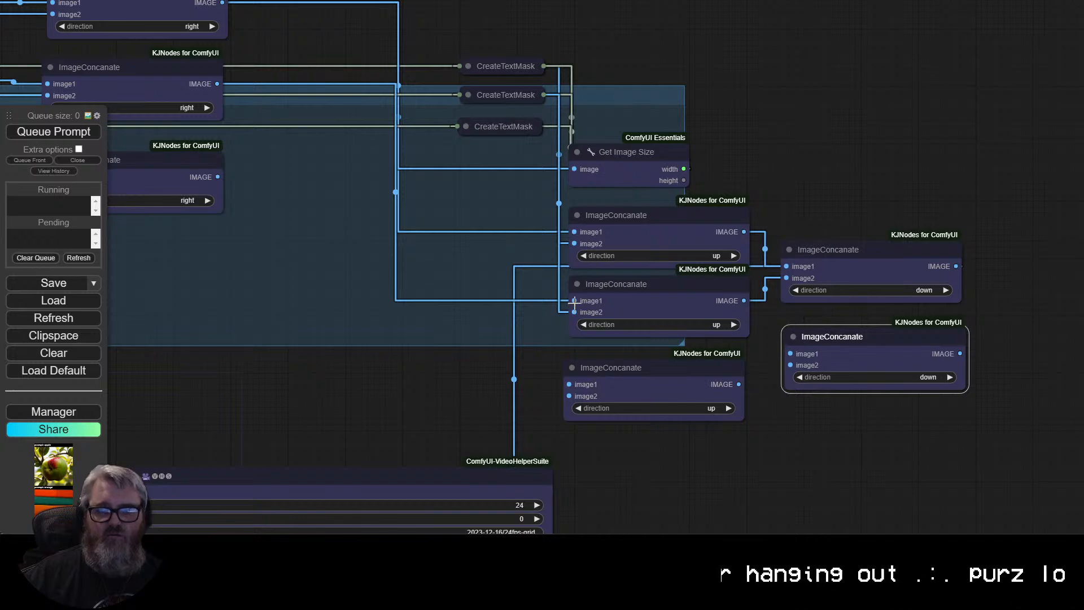
click(467, 127)
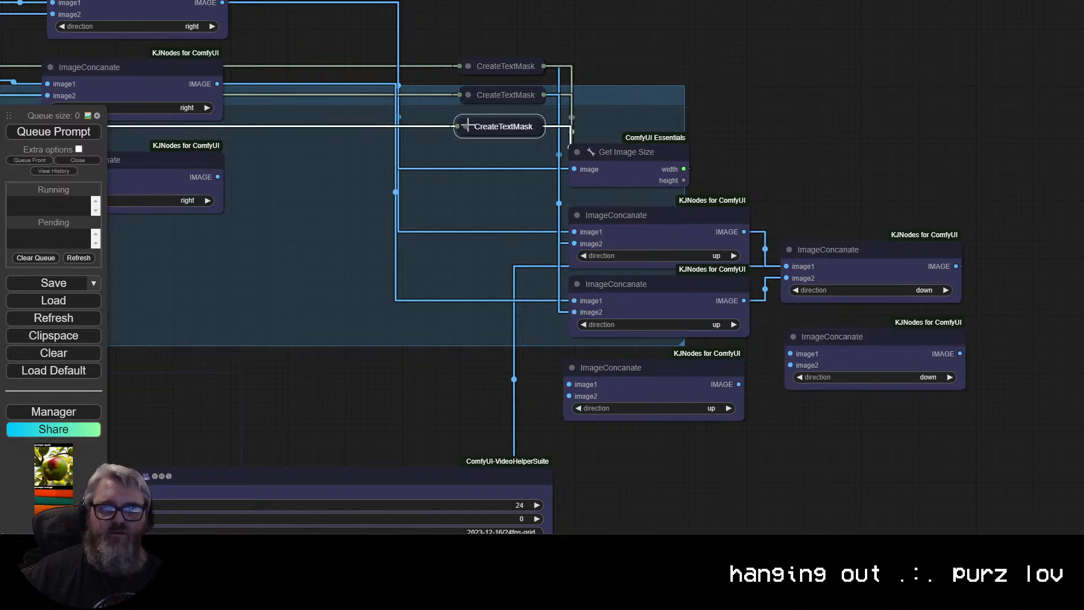
drag(633, 142, 569, 396)
click(465, 127)
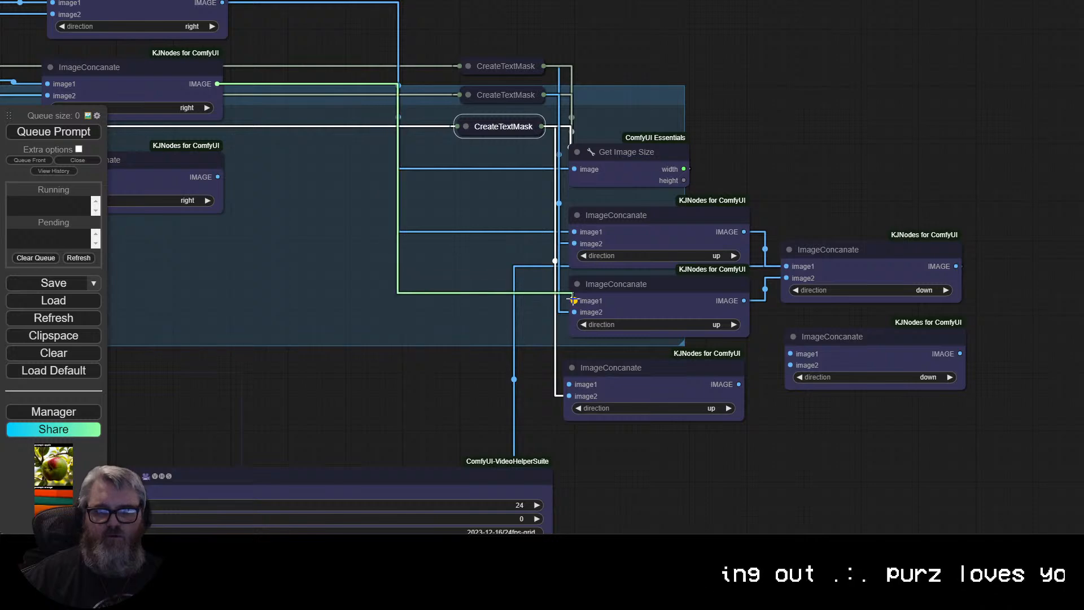
drag(218, 176, 569, 385)
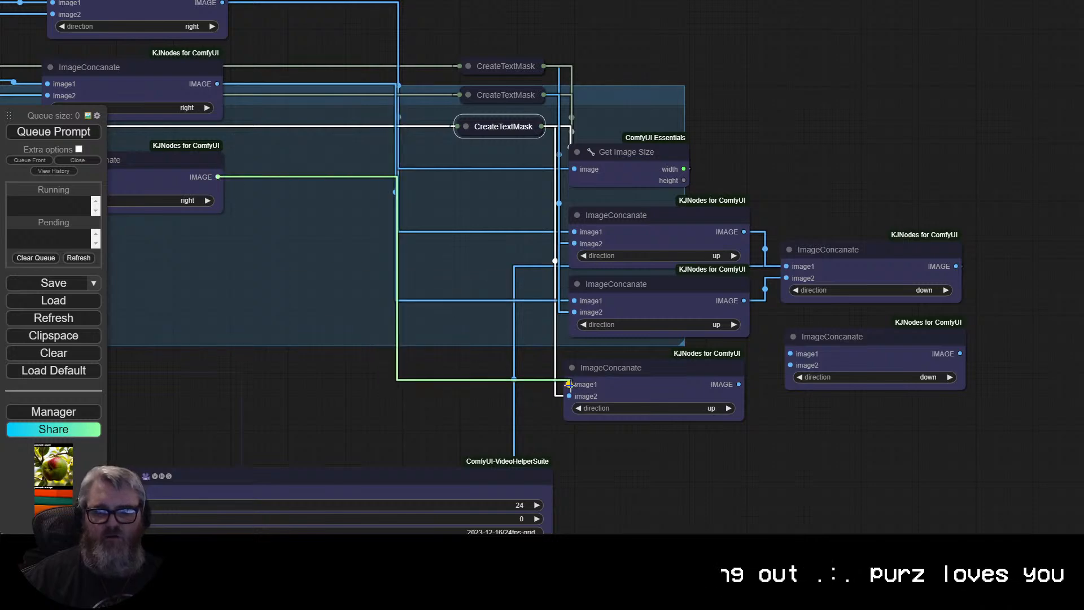
Connect the upper down-direction ImageConcanate to image1 and the labelled third row to image2 of its copy, keeping direction down.
drag(801, 477, 644, 481)
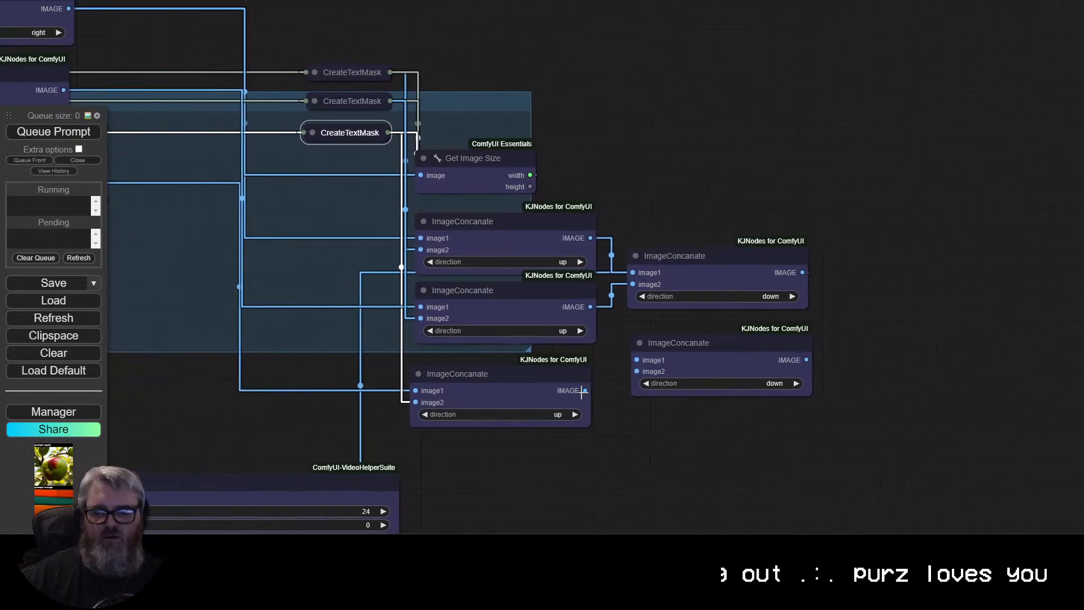
drag(810, 352, 594, 373)
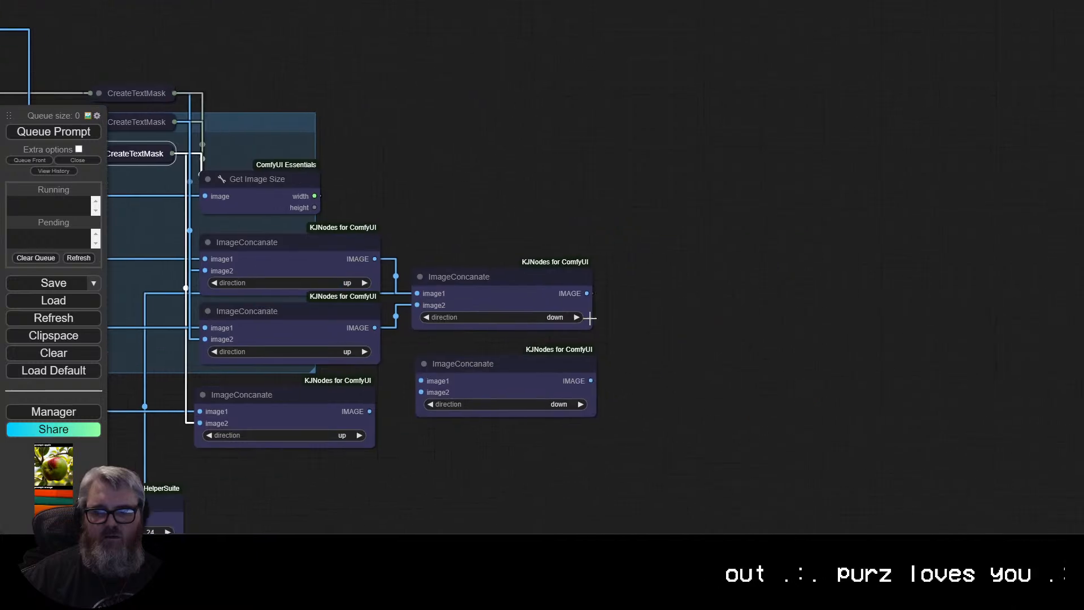
drag(679, 346, 424, 381)
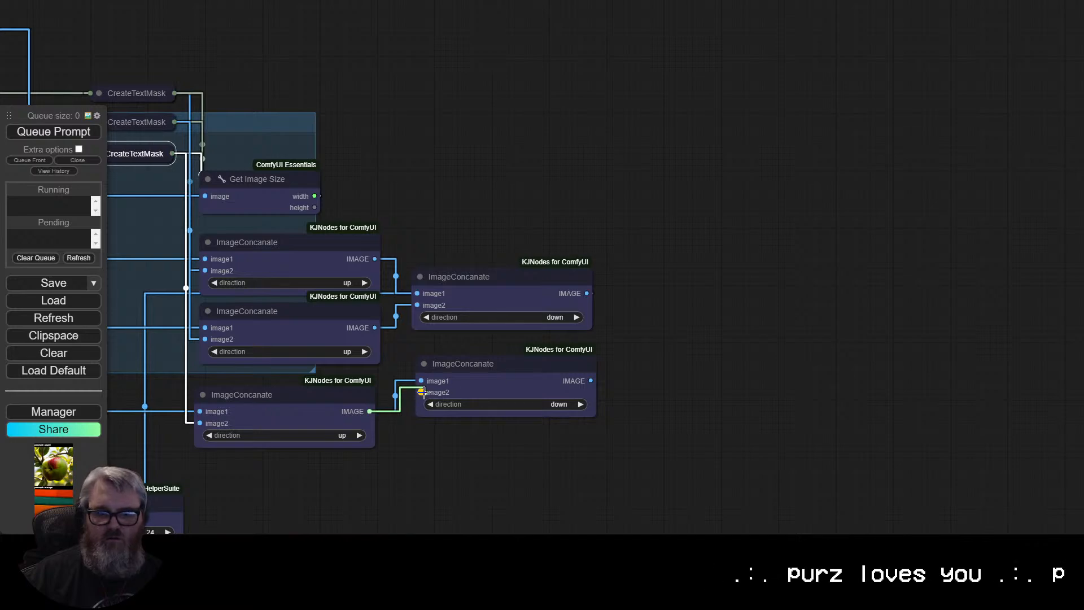
drag(461, 388, 424, 381)
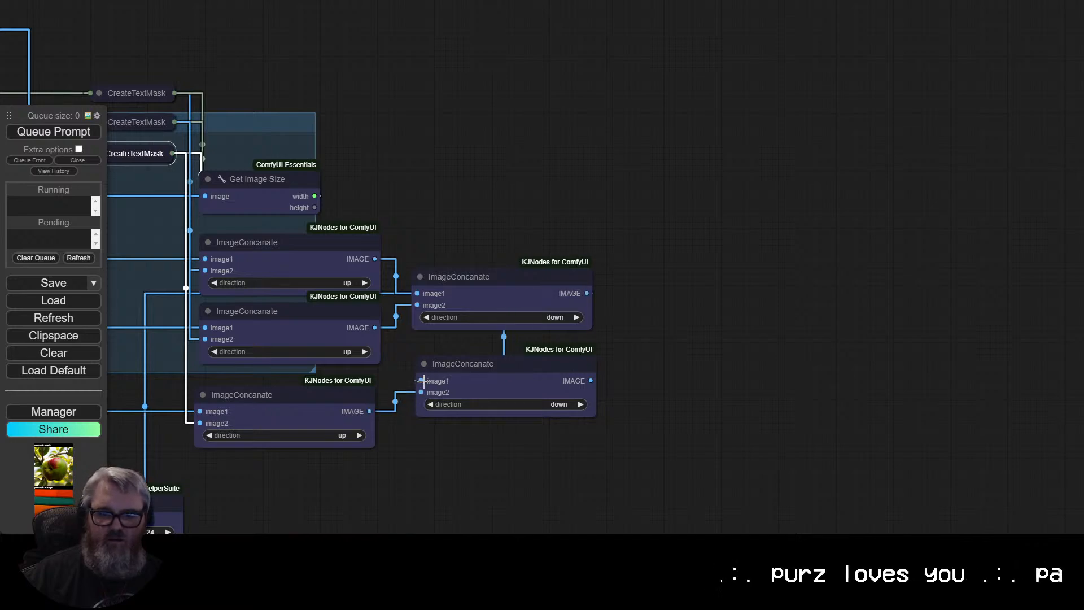
click(558, 403)
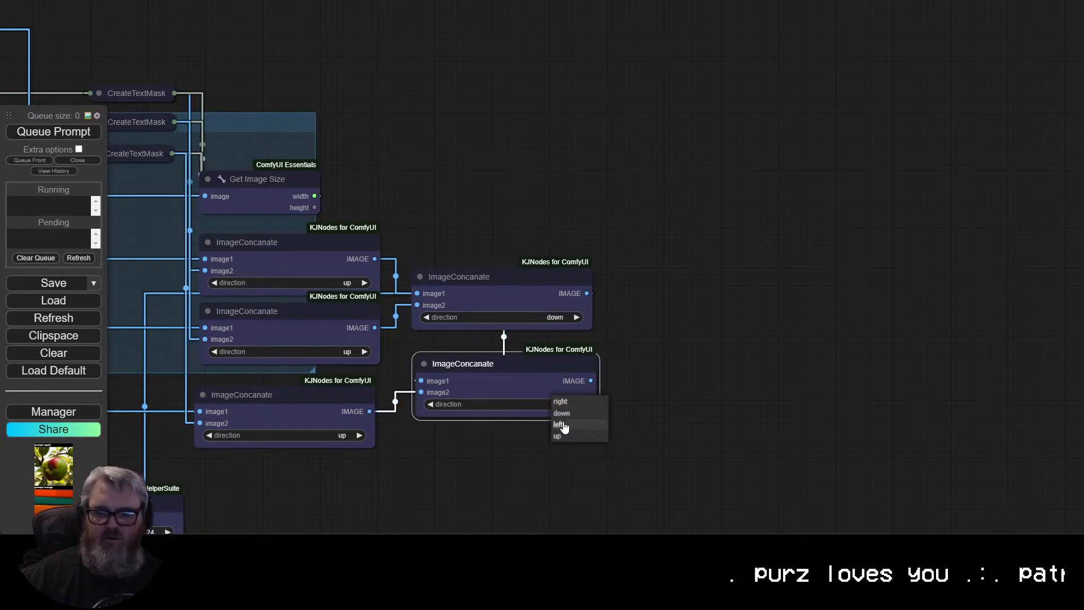
click(562, 413)
Move the grid's Video Combine node beside the concatenation nodes and feed it from the new down-direction ImageConcanate.
drag(447, 477, 443, 337)
scroll(507, 400, down, 2)
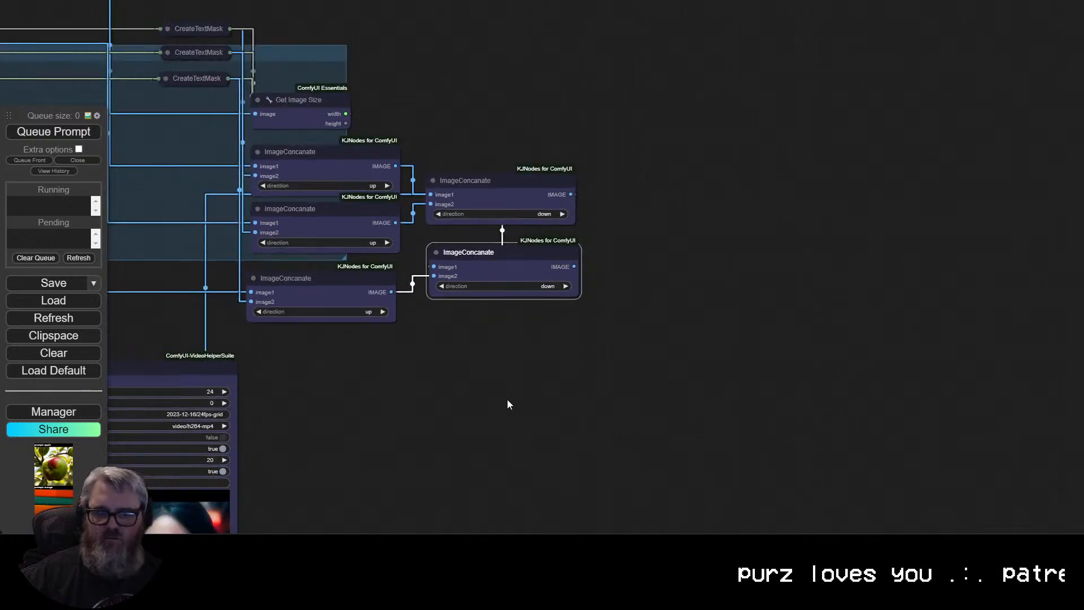
drag(508, 400, 732, 266)
scroll(661, 338, down, 3)
drag(661, 341, 781, 274)
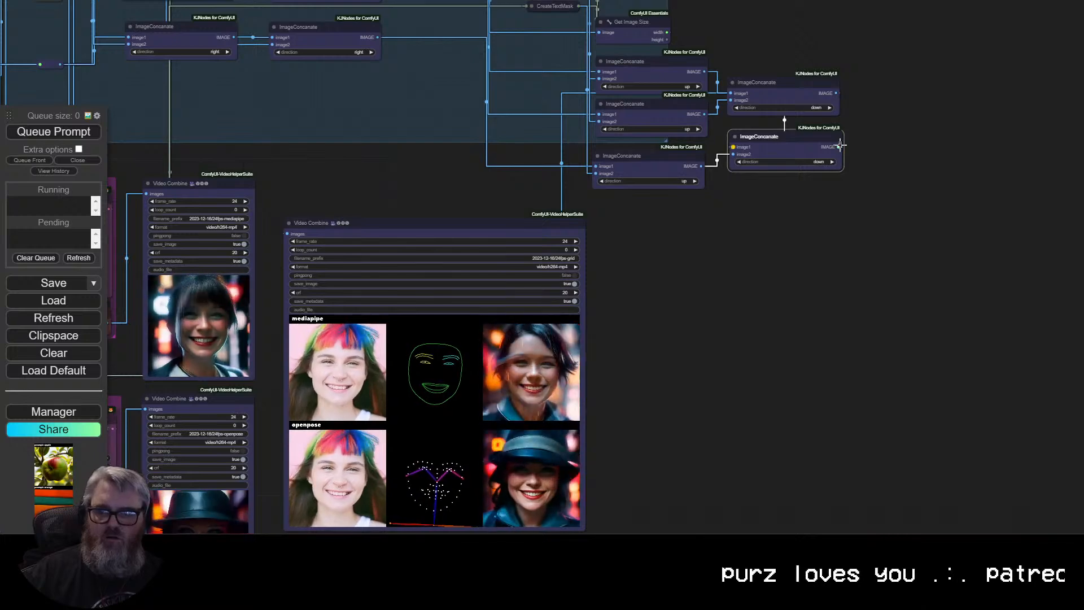
drag(838, 147, 928, 88)
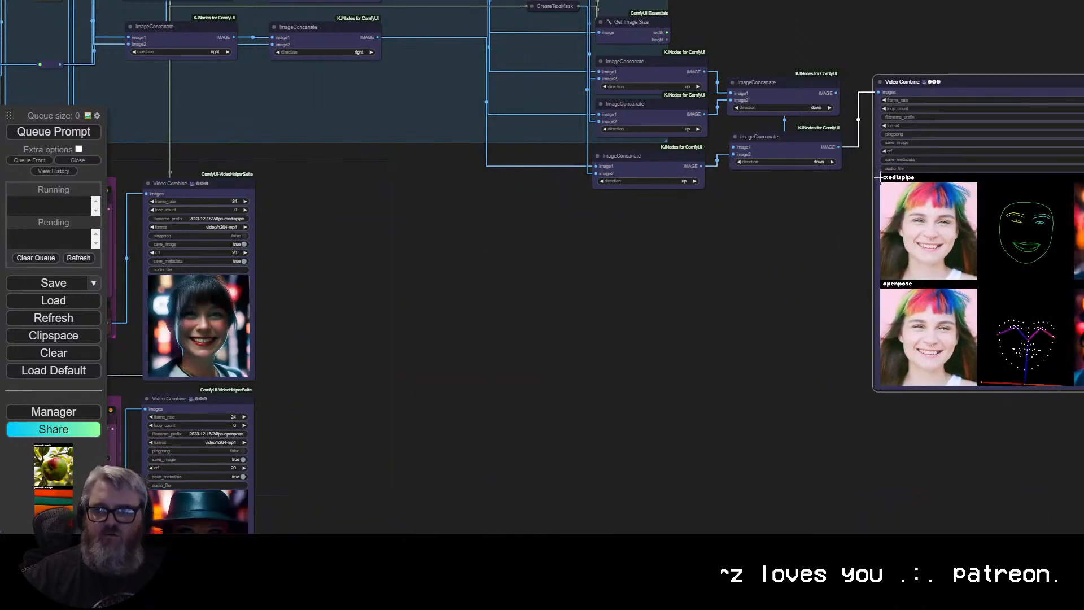
Shift the grid's Video Combine further along and place the final ImageConcanate between it and the preceding concatenation nodes.
drag(752, 293, 371, 426)
scroll(377, 434, up, 5)
scroll(391, 433, down, 2)
drag(425, 390, 458, 550)
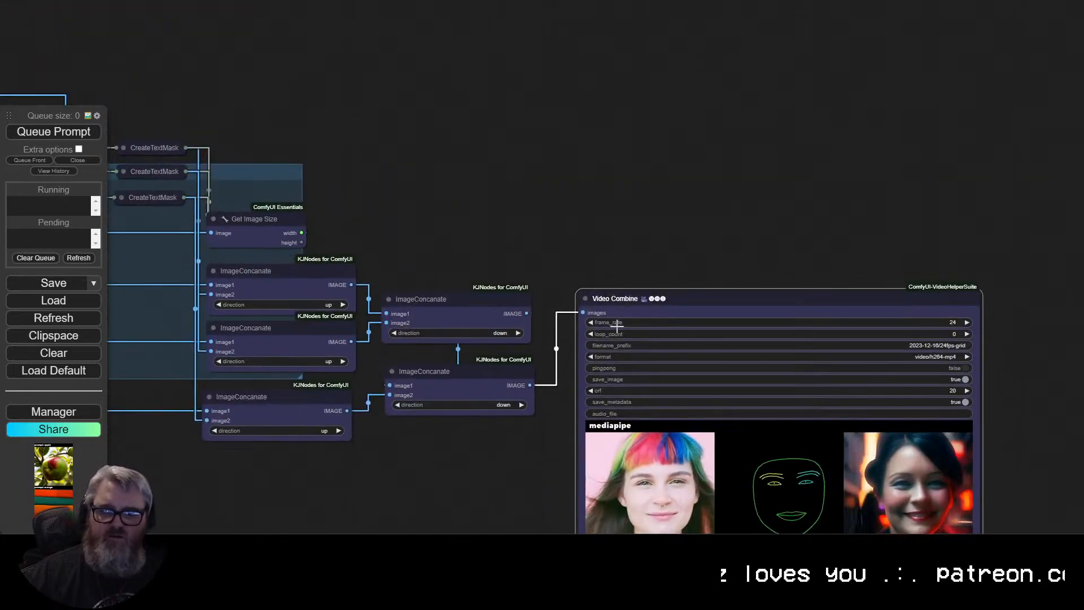
drag(653, 294, 820, 282)
drag(429, 371, 606, 339)
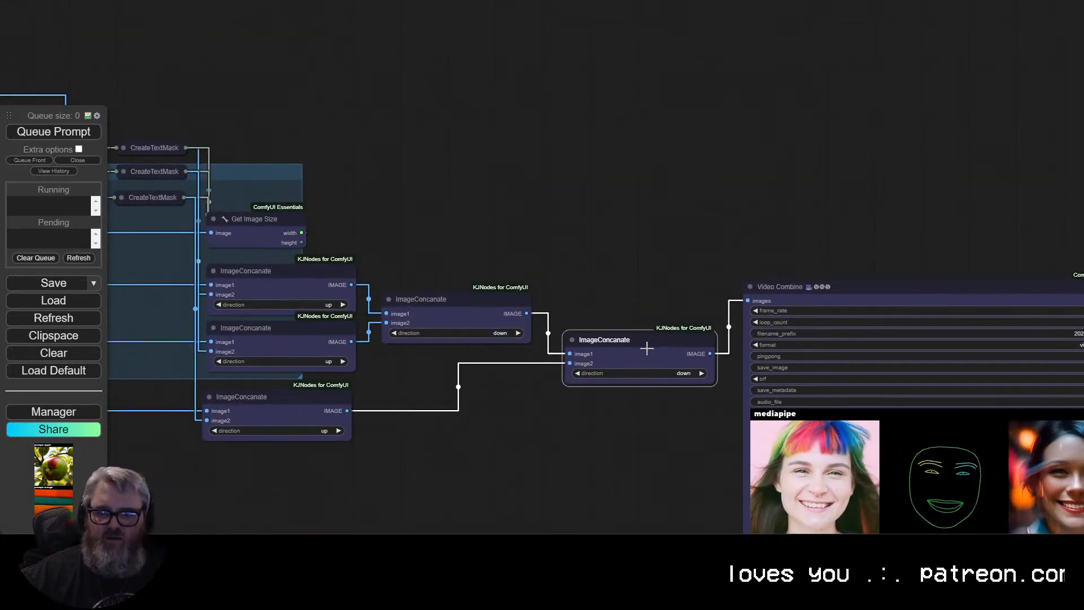
mouse_move(310, 401)
mouse_down()
mouse_move(483, 416)
mouse_move(473, 455)
mouse_move(309, 406)
mouse_move(311, 395)
mouse_up()
click(691, 333)
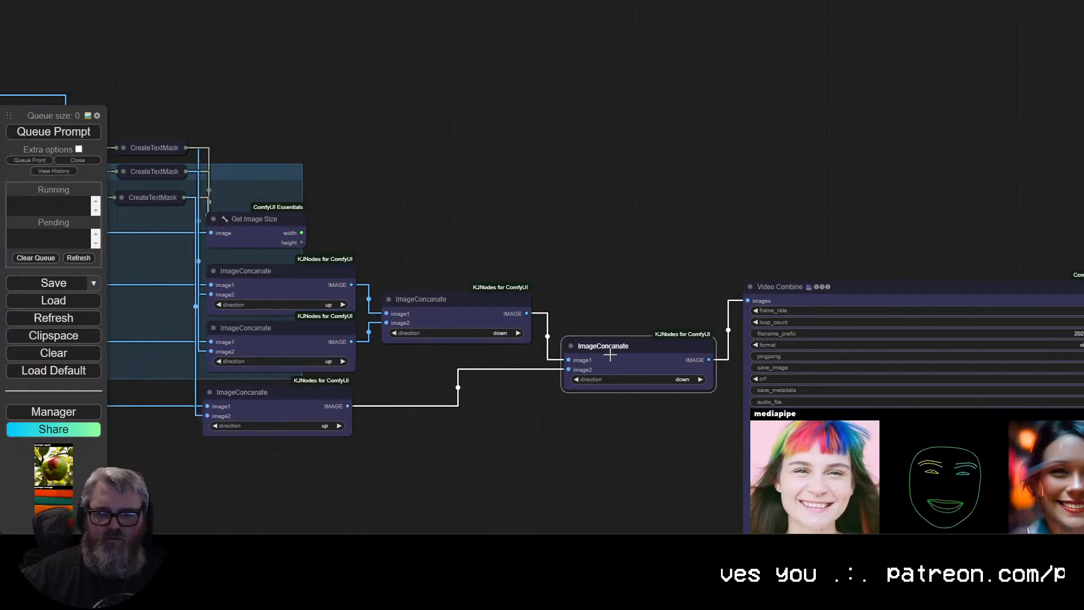
Set frame_load_cap to 16 on the Load Video (Path) node in the Input Footage group.
scroll(719, 319, down, 6)
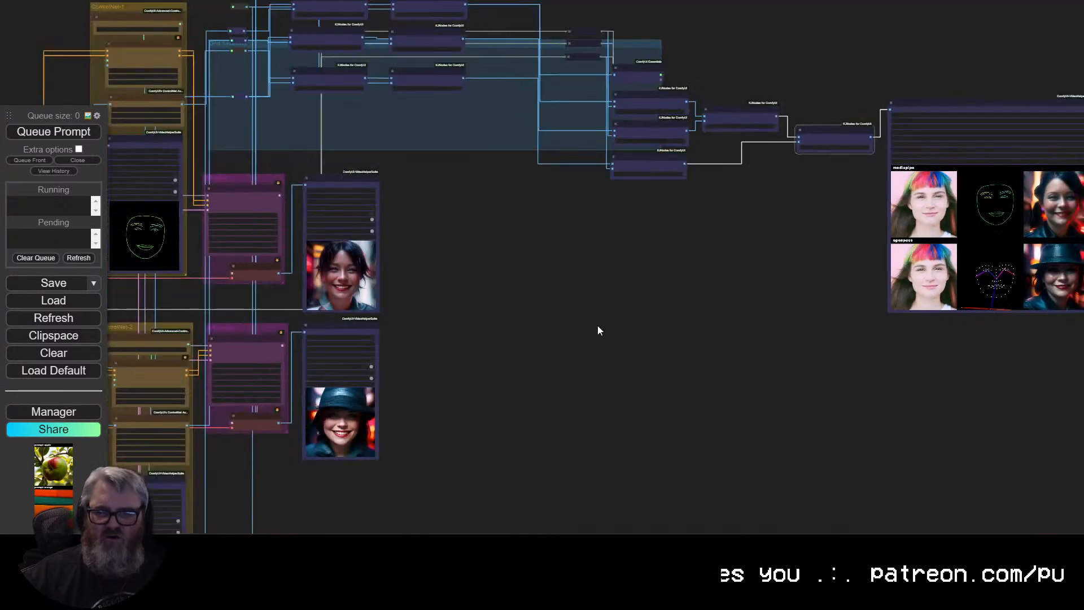
drag(597, 325, 607, 358)
drag(468, 467, 756, 175)
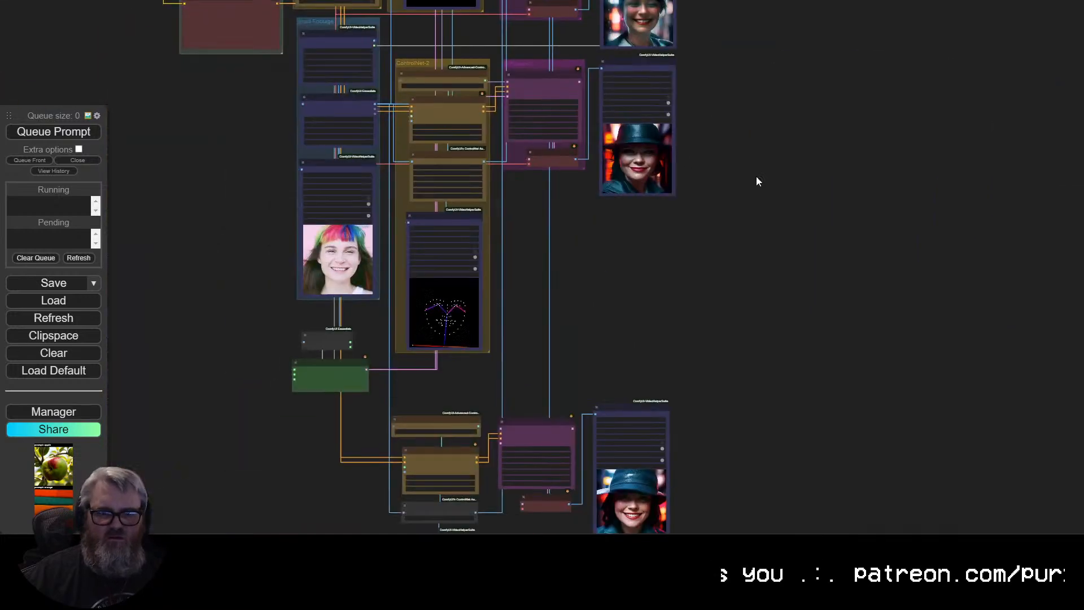
scroll(618, 357, up, 5)
scroll(582, 378, up, 1)
drag(582, 377, 755, 40)
scroll(342, 232, down, 2)
drag(298, 235, 364, 495)
drag(210, 208, 221, 433)
scroll(285, 429, down, 3)
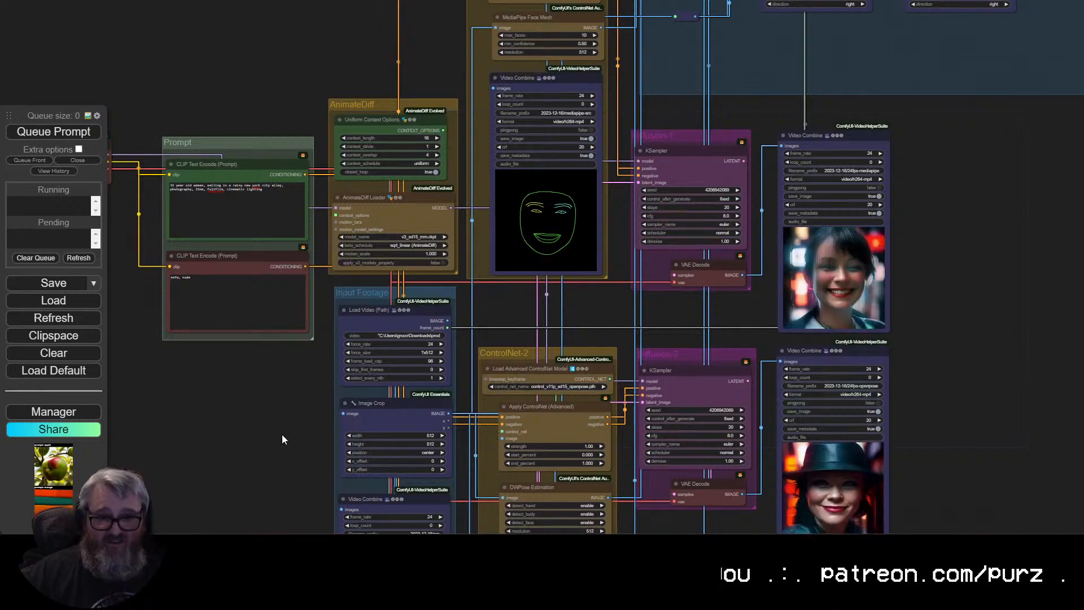
scroll(282, 435, up, 3)
scroll(282, 383, down, 5)
scroll(311, 250, up, 10)
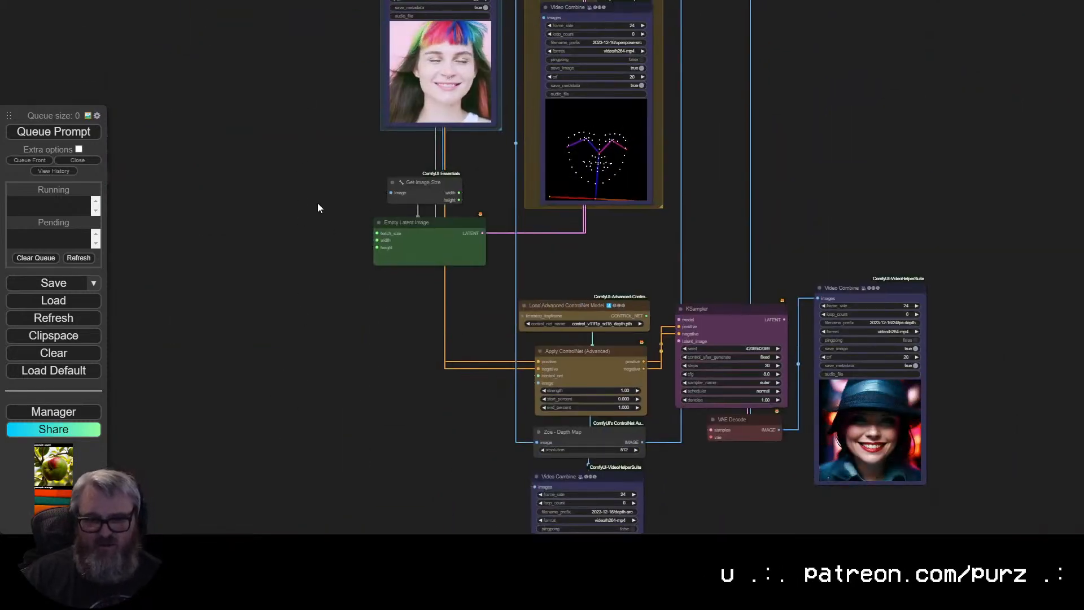
scroll(297, 372, up, 5)
scroll(315, 252, up, 5)
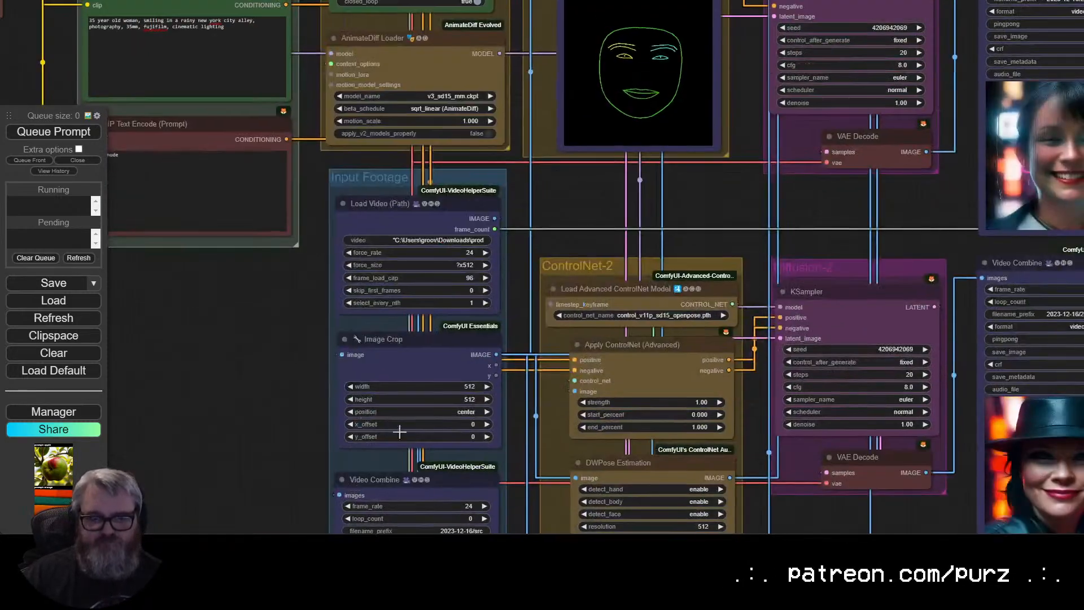
click(464, 278)
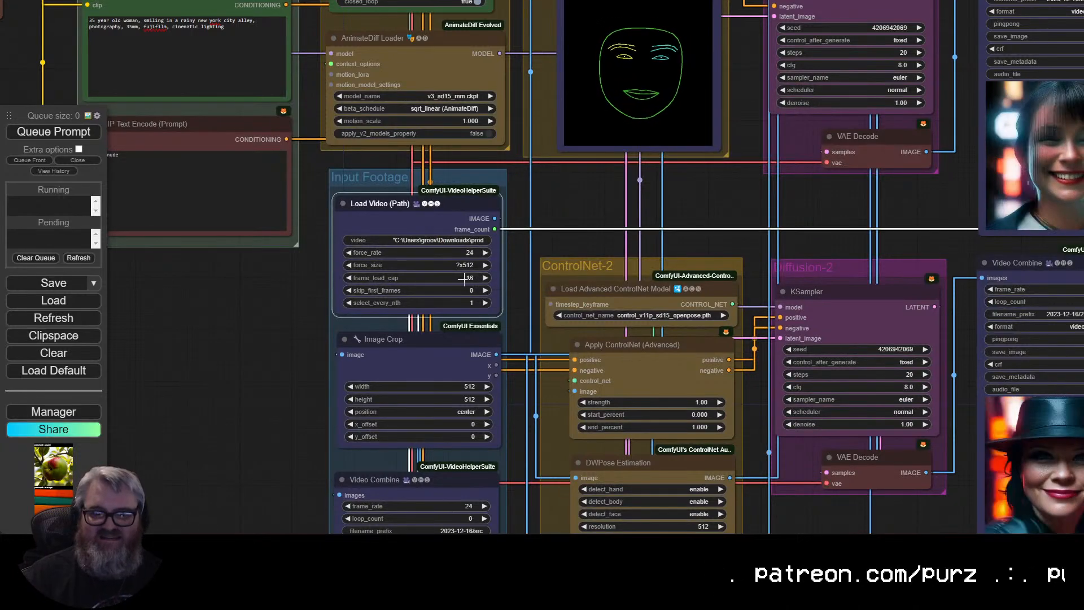
Queue the workflow for a test run with the extended grid.
scroll(870, 285, down, 6)
scroll(812, 316, down, 2)
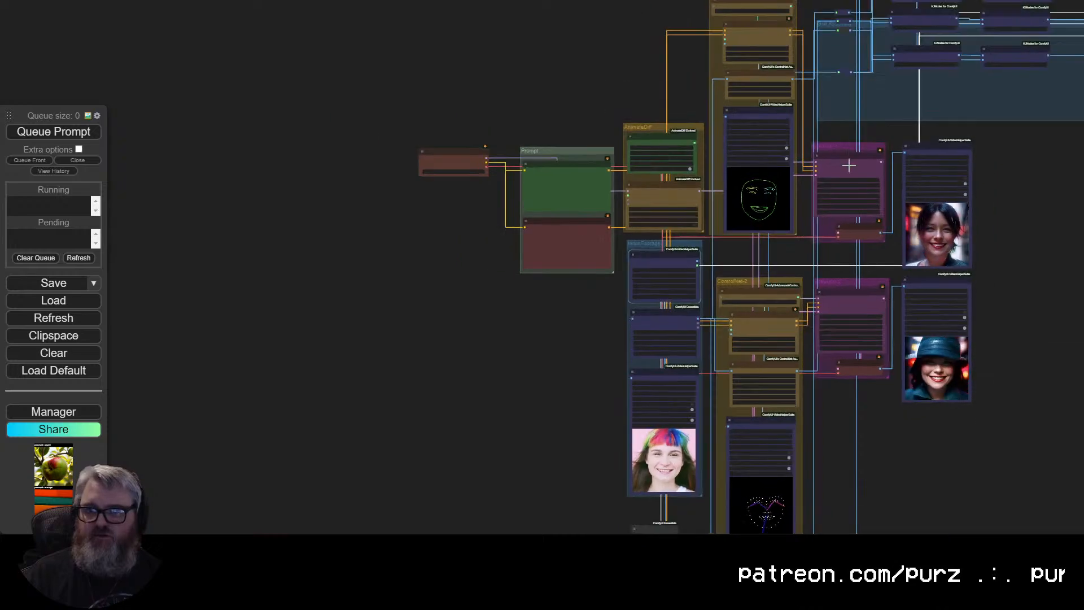
drag(909, 521, 625, 243)
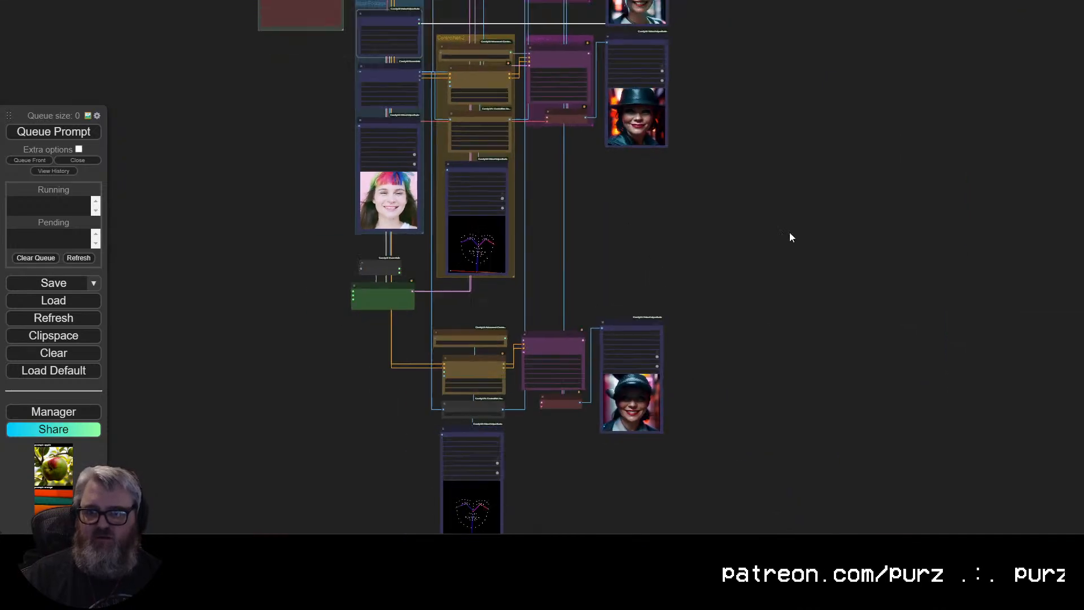
drag(789, 235, 522, 516)
scroll(522, 516, down, 2)
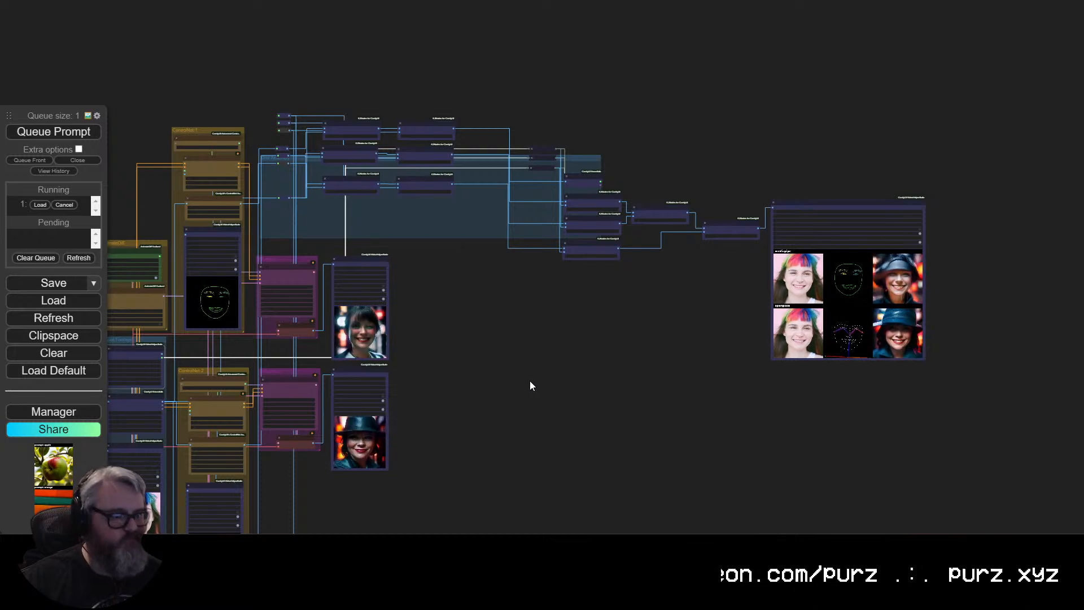
Examine the input connections of the depth branch's KSampler and VAE Decode nodes.
drag(496, 359, 748, 194)
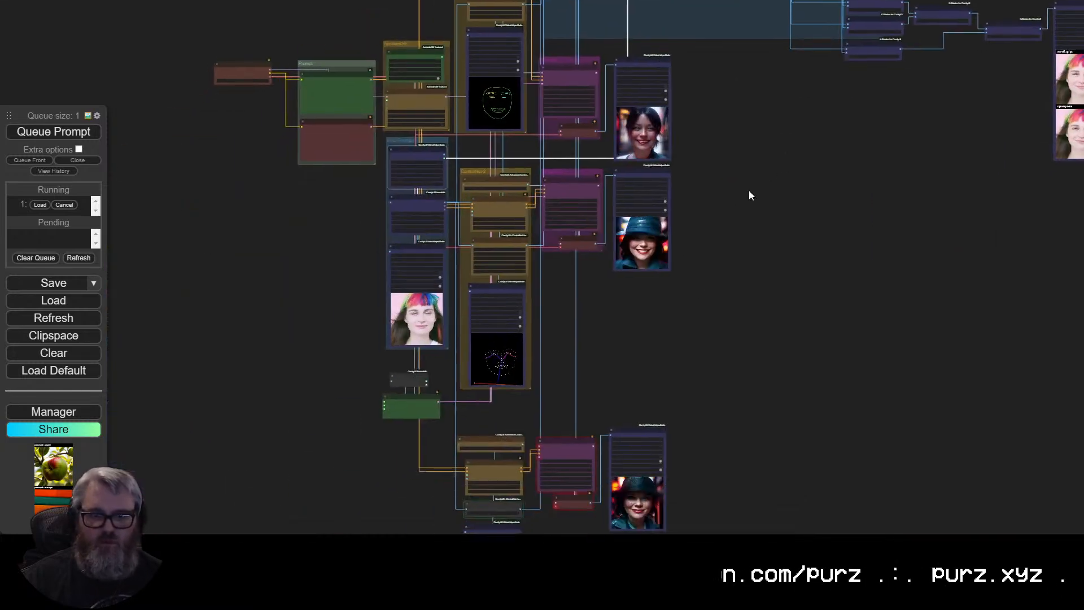
scroll(669, 399, up, 8)
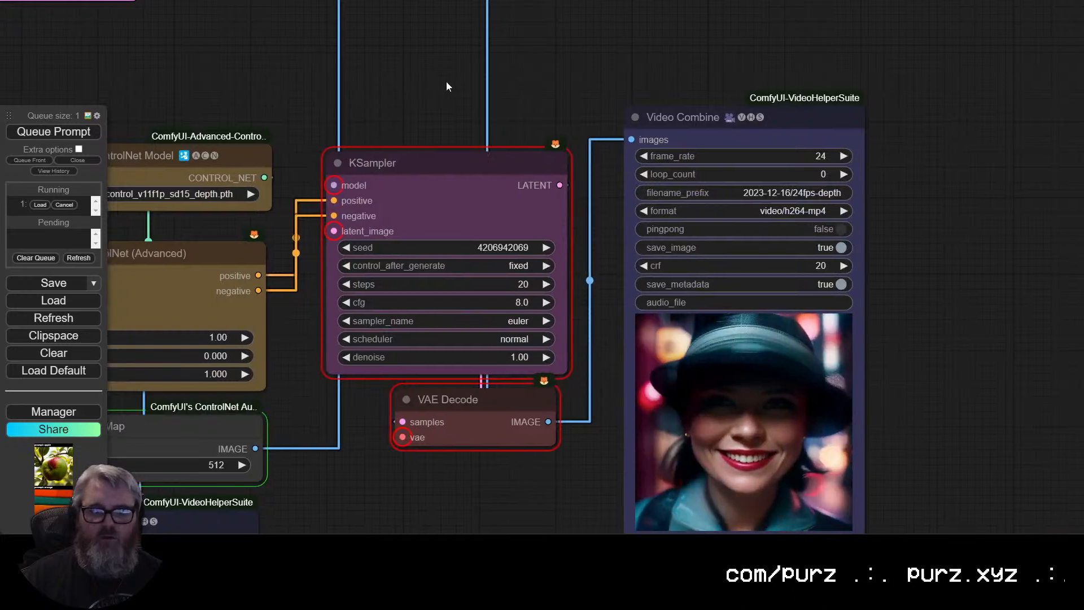
scroll(446, 81, down, 3)
drag(792, 114, 742, 204)
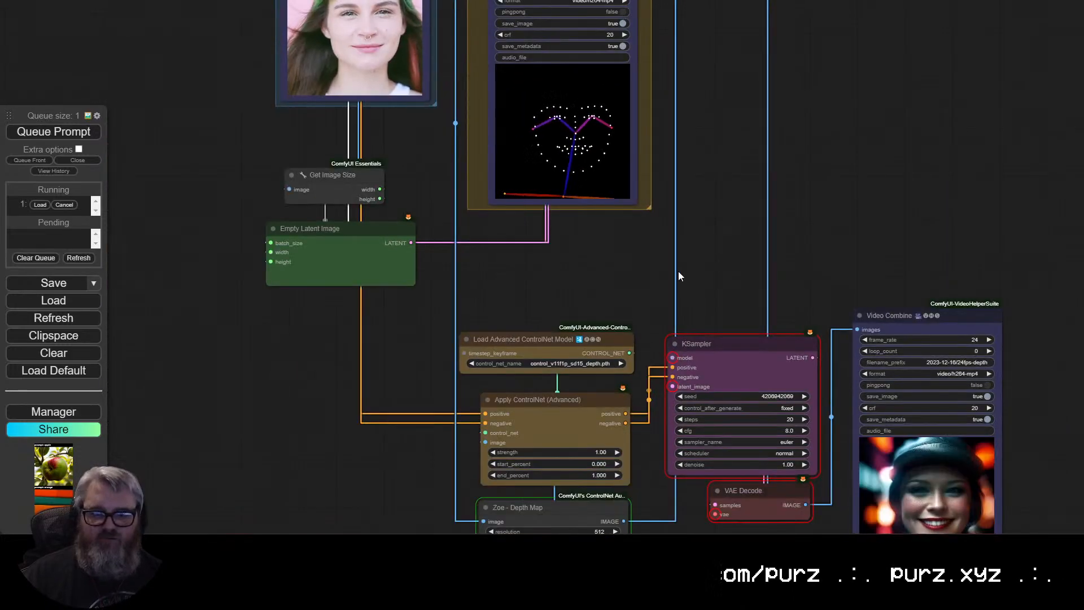
drag(703, 238, 680, 281)
drag(714, 256, 692, 332)
scroll(697, 271, down, 1)
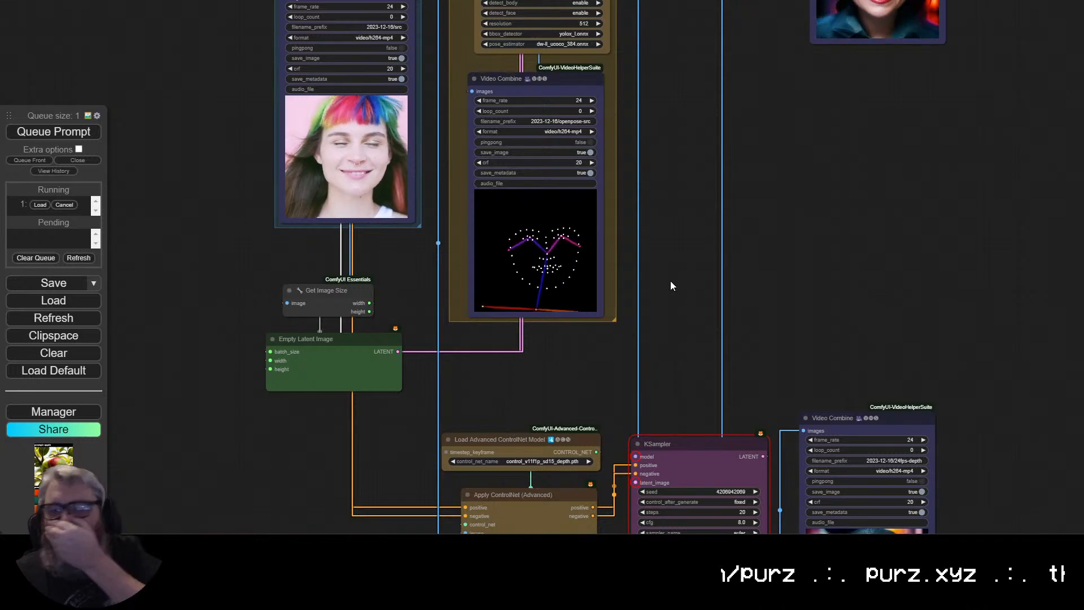
Nudge the Get Image Size node slightly and connect the AnimateDiff Loader's MODEL output to the depth branch KSampler's model input.
mouse_move(332, 291)
mouse_down()
mouse_move(258, 277)
mouse_move(344, 287)
mouse_up()
drag(715, 336, 688, 462)
scroll(692, 440, down, 2)
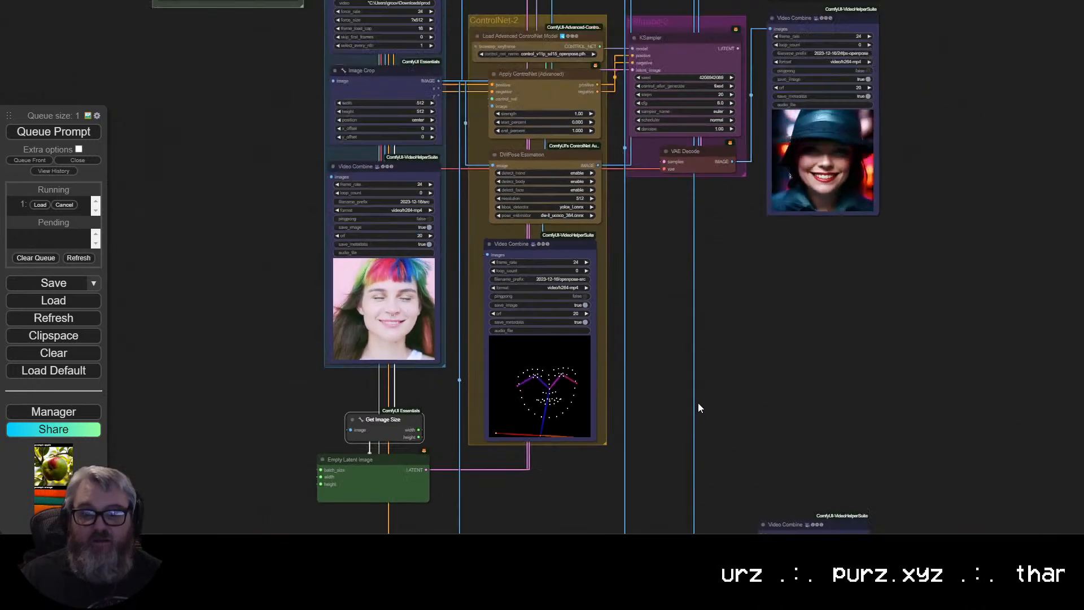
drag(697, 402, 652, 429)
scroll(652, 427, down, 1)
drag(623, 328, 543, 279)
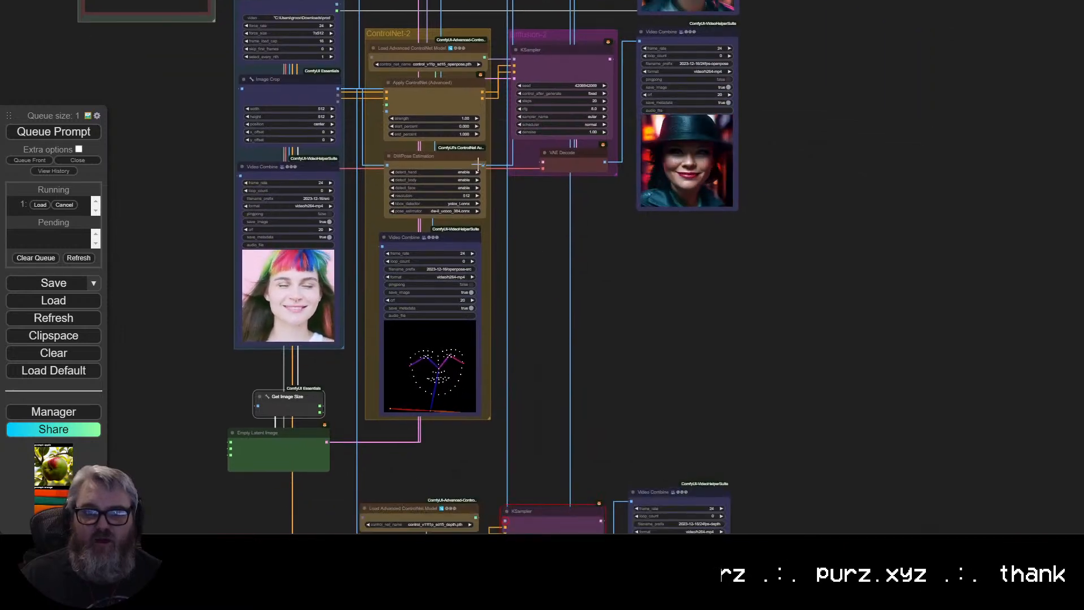
drag(448, 156, 561, 486)
drag(121, 385, 152, 209)
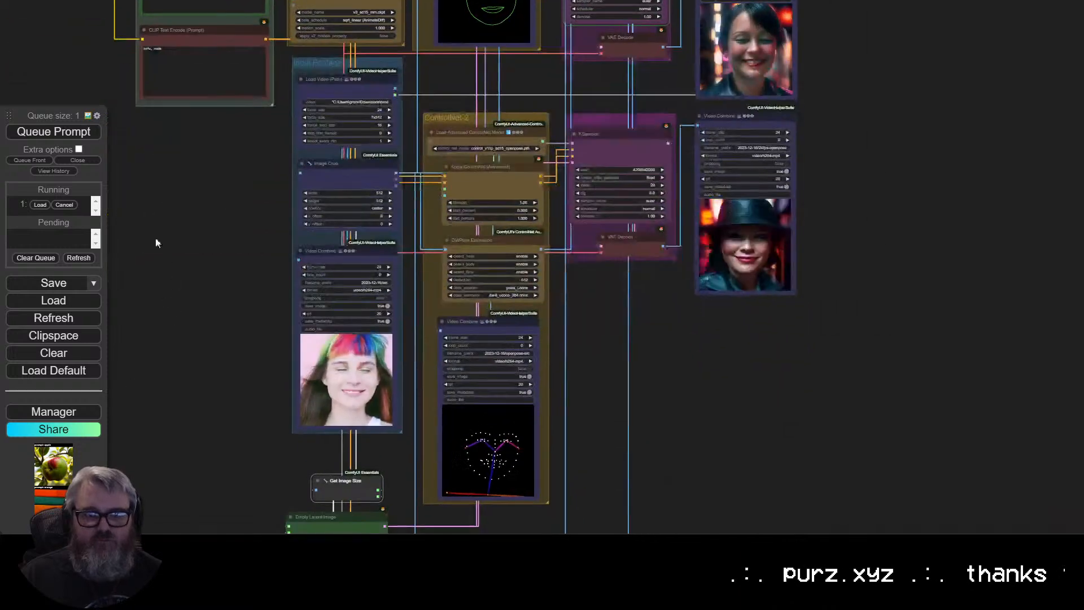
scroll(181, 281, down, 4)
drag(201, 297, 204, 234)
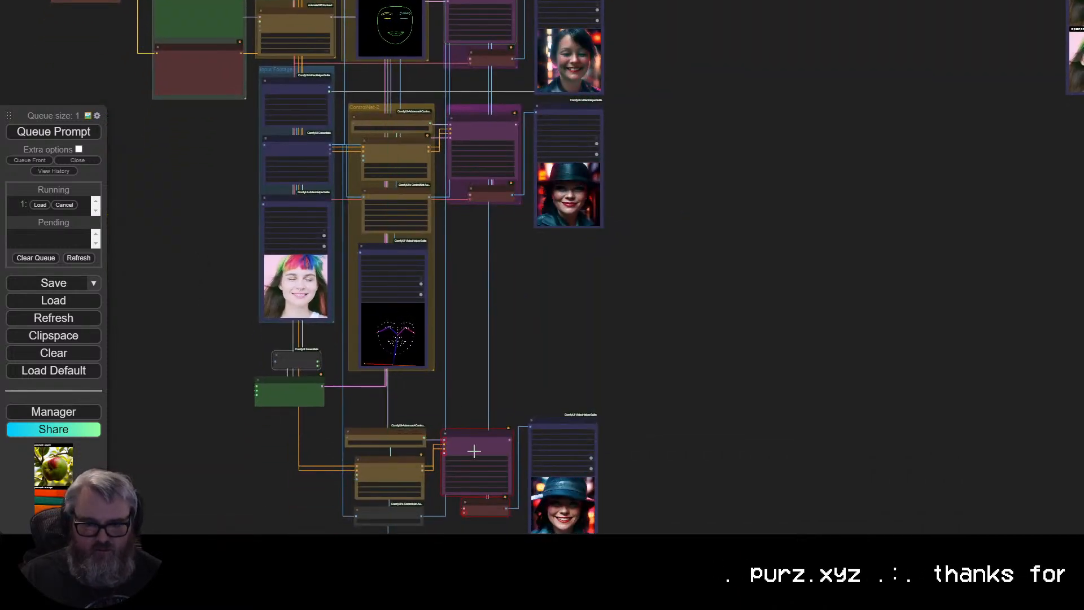
Connect the Empty Latent Image's LATENT output to latent_image on the depth branch's KSampler.
scroll(474, 450, up, 10)
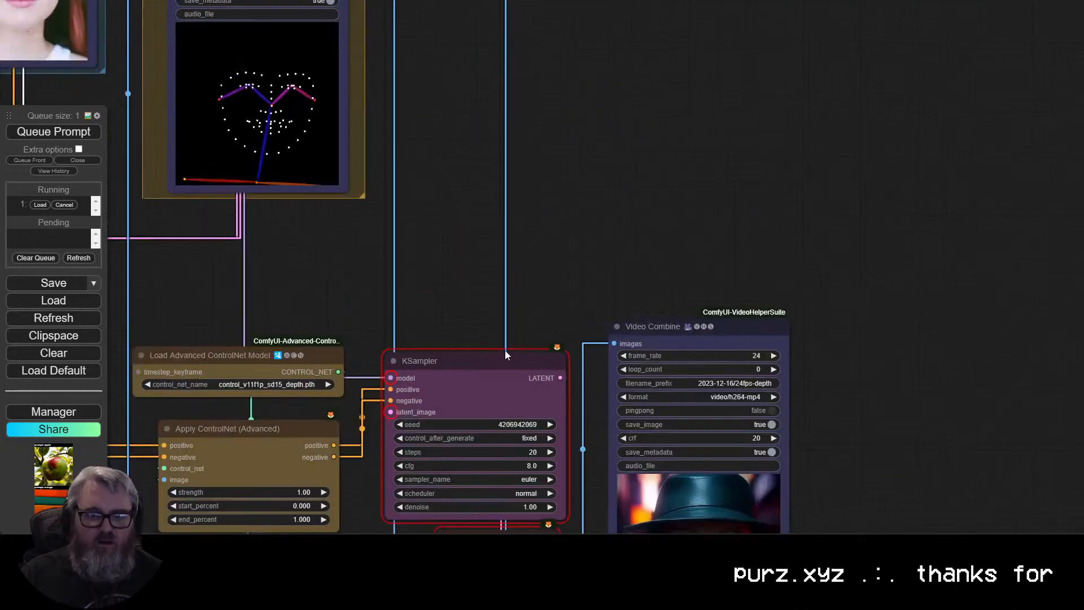
scroll(517, 425, down, 5)
drag(512, 207, 553, 290)
scroll(553, 291, up, 4)
scroll(559, 344, up, 4)
drag(559, 345, 673, 174)
scroll(605, 86, down, 3)
drag(294, 97, 610, 271)
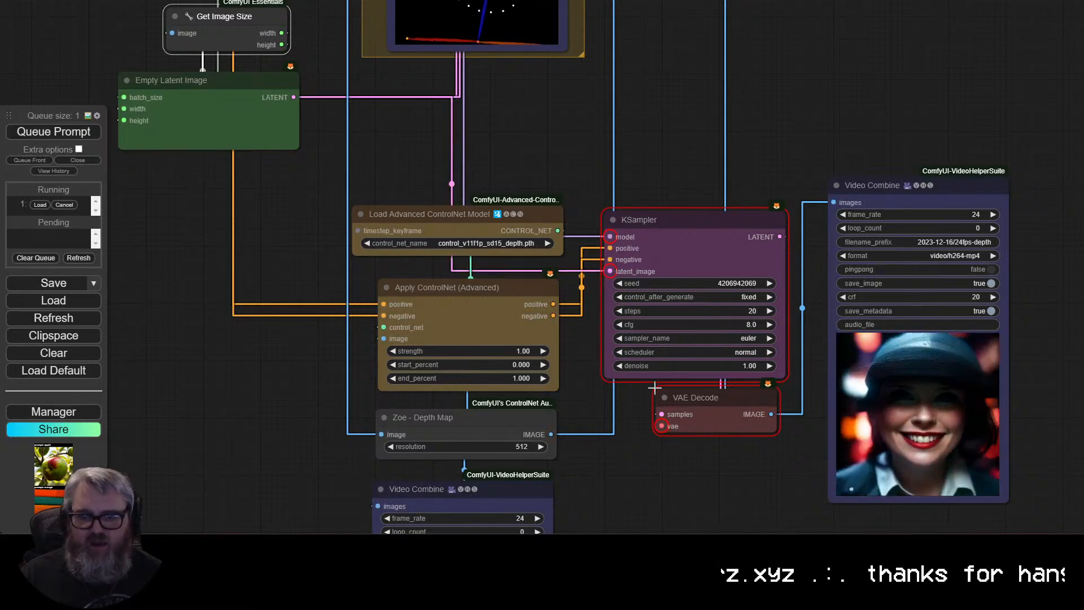
Bring the Load Checkpoint node down beside the depth branch and connect its VAE output to the vae input of the depth VAE Decode.
scroll(661, 339, down, 5)
scroll(706, 404, up, 2)
scroll(730, 467, up, 2)
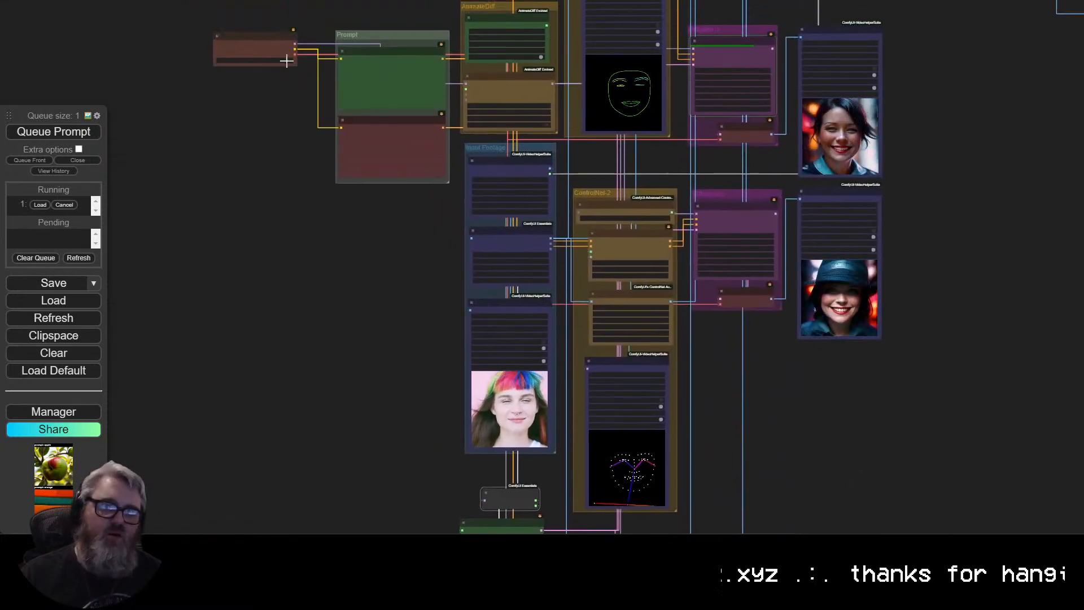
drag(267, 52, 334, 510)
drag(379, 385, 389, 1)
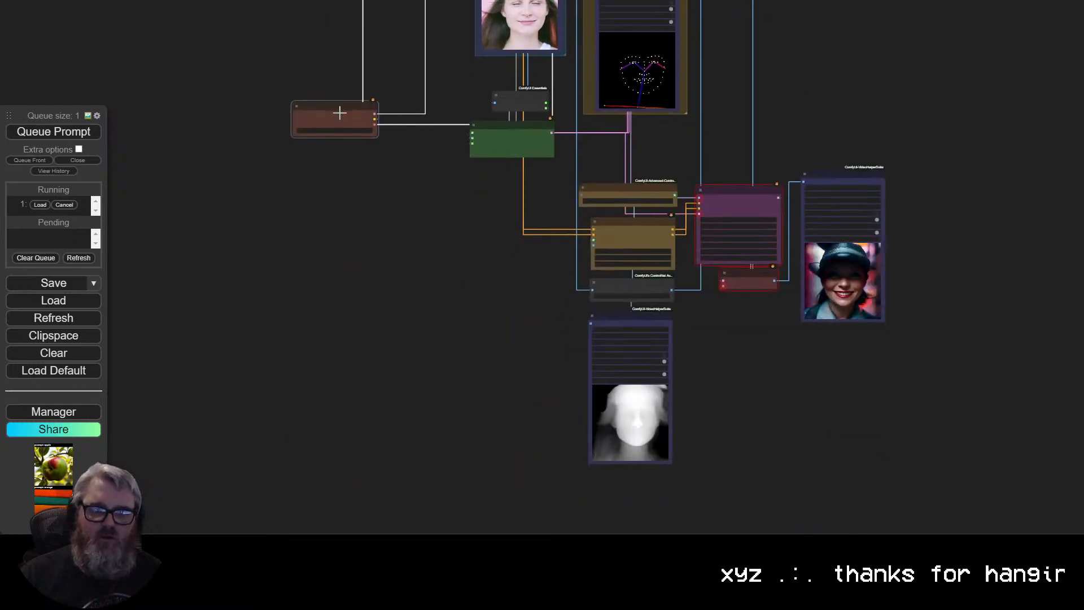
drag(339, 112, 422, 282)
drag(487, 292, 476, 276)
scroll(475, 276, up, 5)
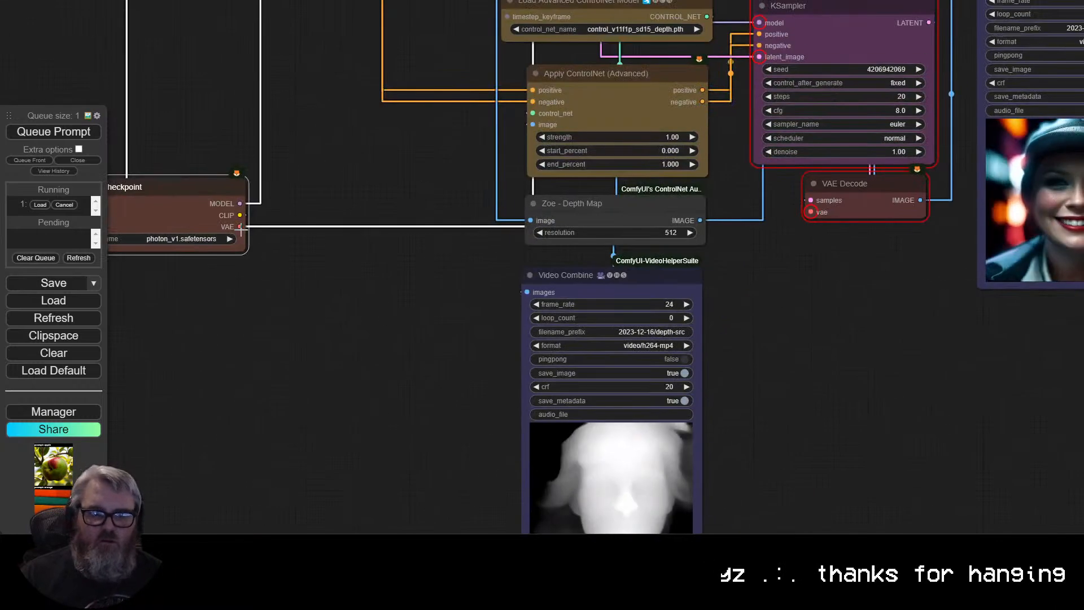
drag(240, 226, 847, 213)
scroll(222, 353, down, 4)
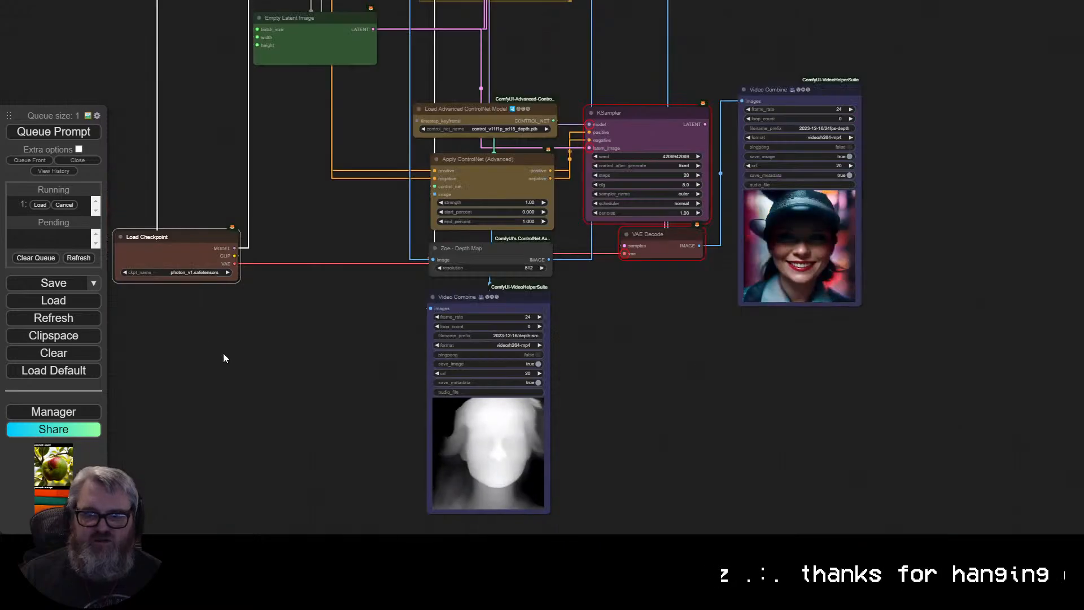
Move the Load Checkpoint node back up beside the positive prompt's CLIP Text Encode node.
drag(223, 354, 533, 531)
drag(493, 414, 325, 27)
drag(462, 108, 534, 604)
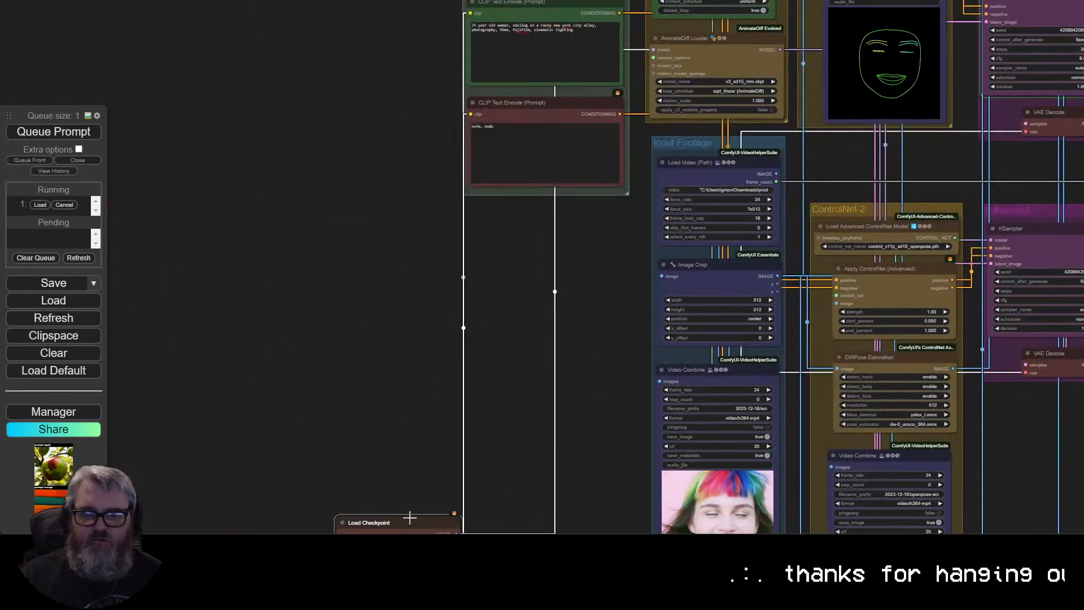
drag(408, 517, 394, 185)
drag(391, 234, 365, 19)
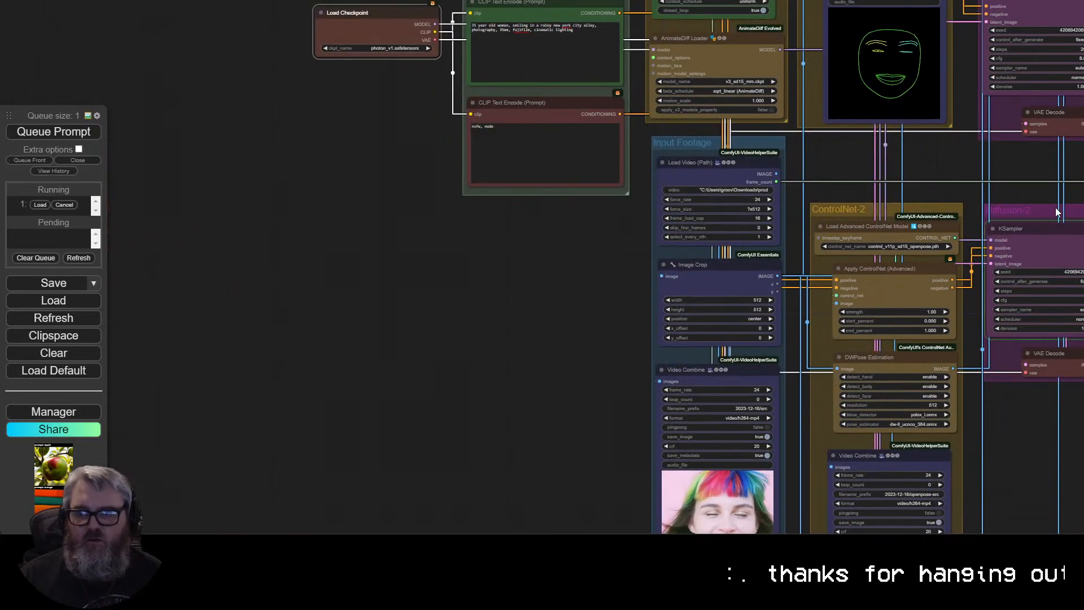
Queue the workflow again with the depth branch connected.
scroll(590, 280, down, 5)
drag(835, 382, 534, 157)
scroll(441, 421, down, 3)
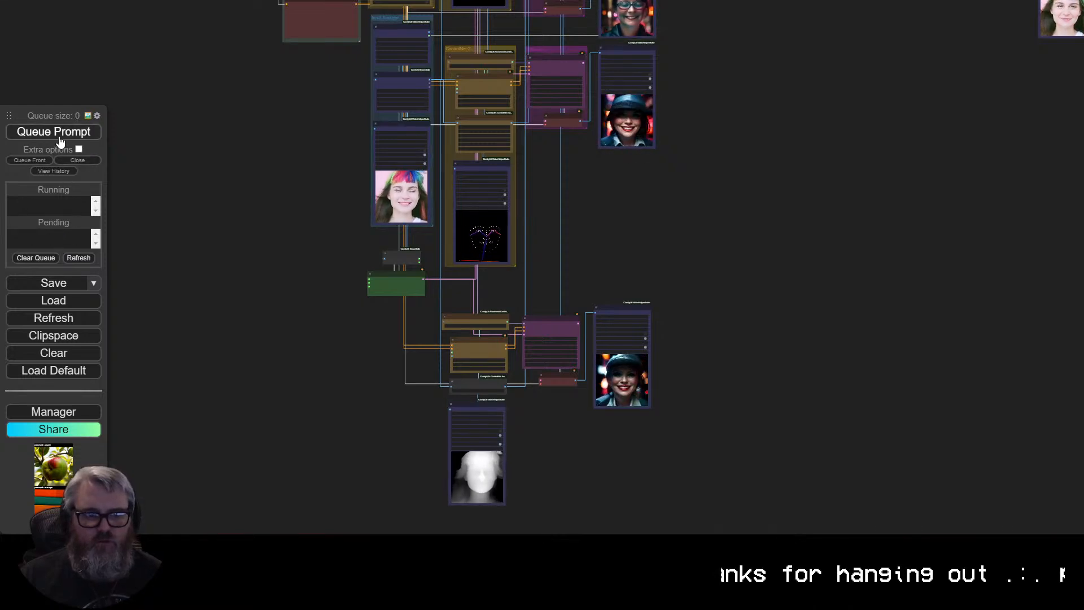
click(60, 137)
scroll(286, 215, down, 2)
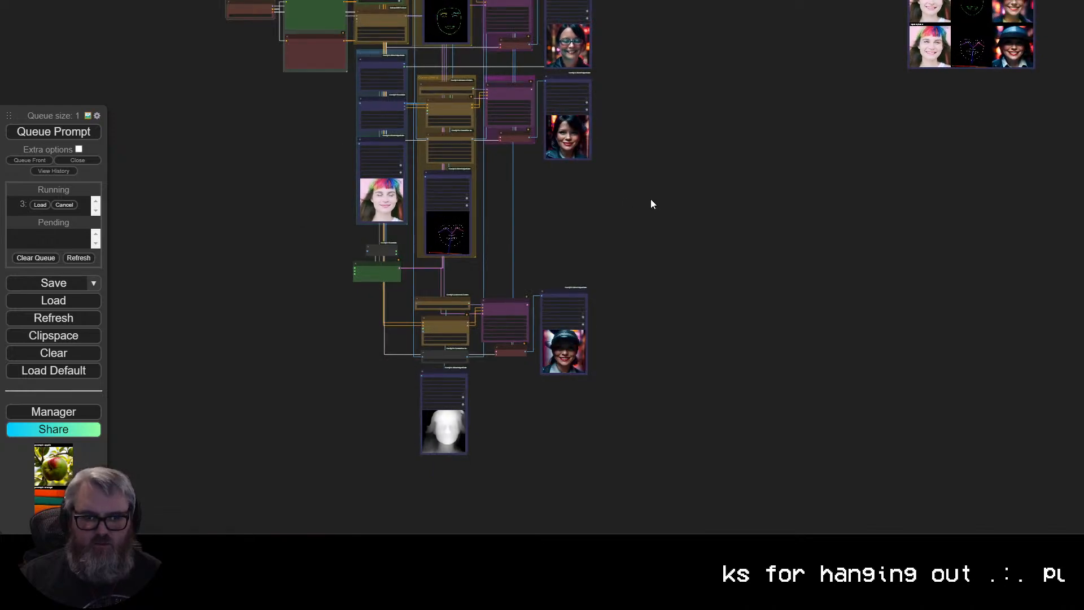
Move the depth branch's KSampler, VAE Decode and output Video Combine up beneath the second diffusion row.
drag(546, 299, 531, 394)
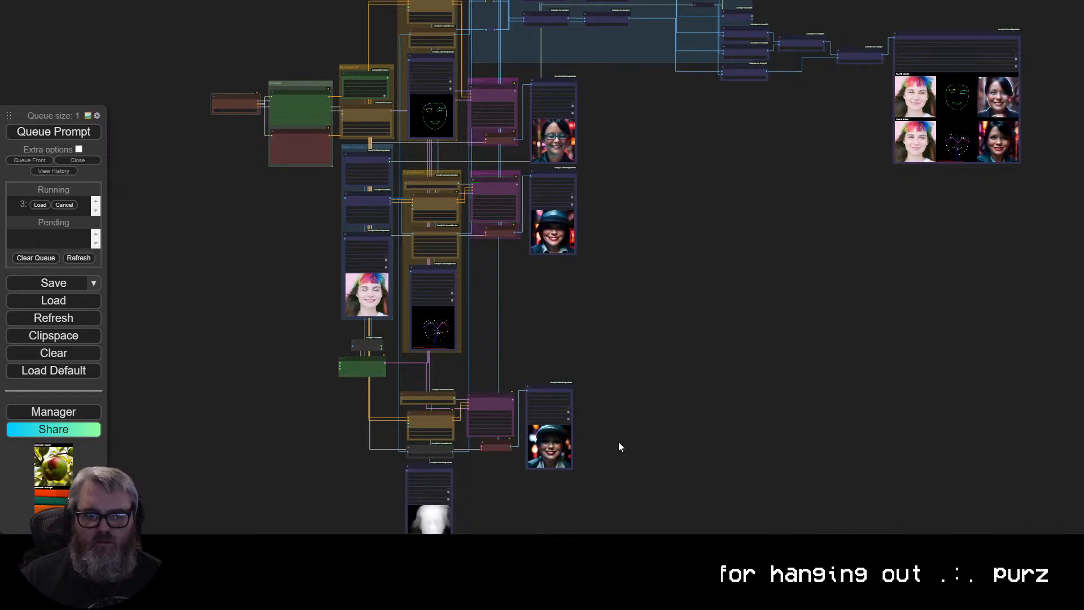
drag(498, 392, 506, 284)
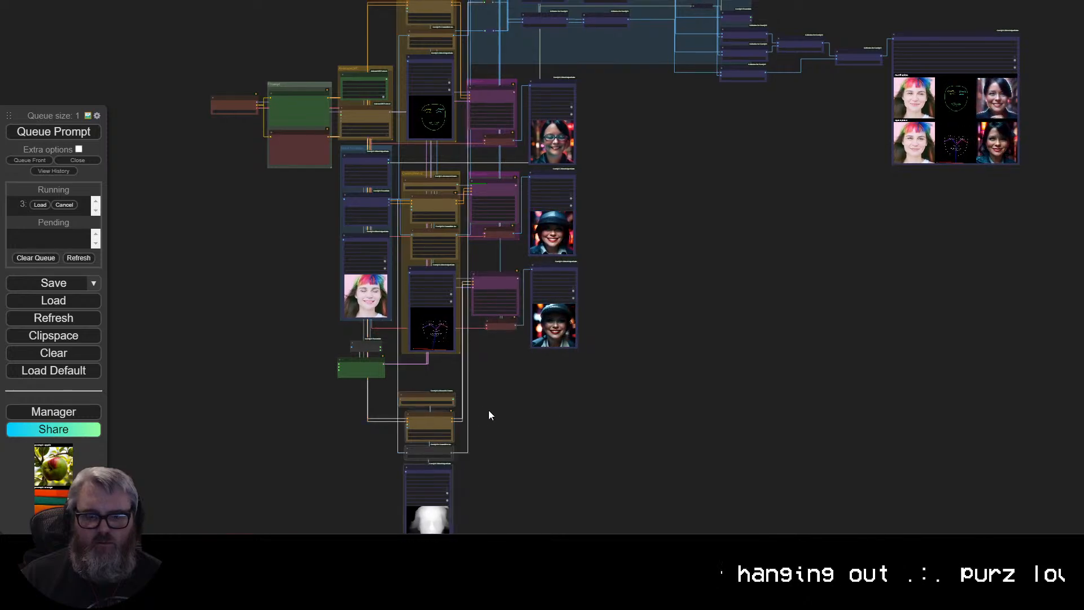
scroll(513, 401, up, 6)
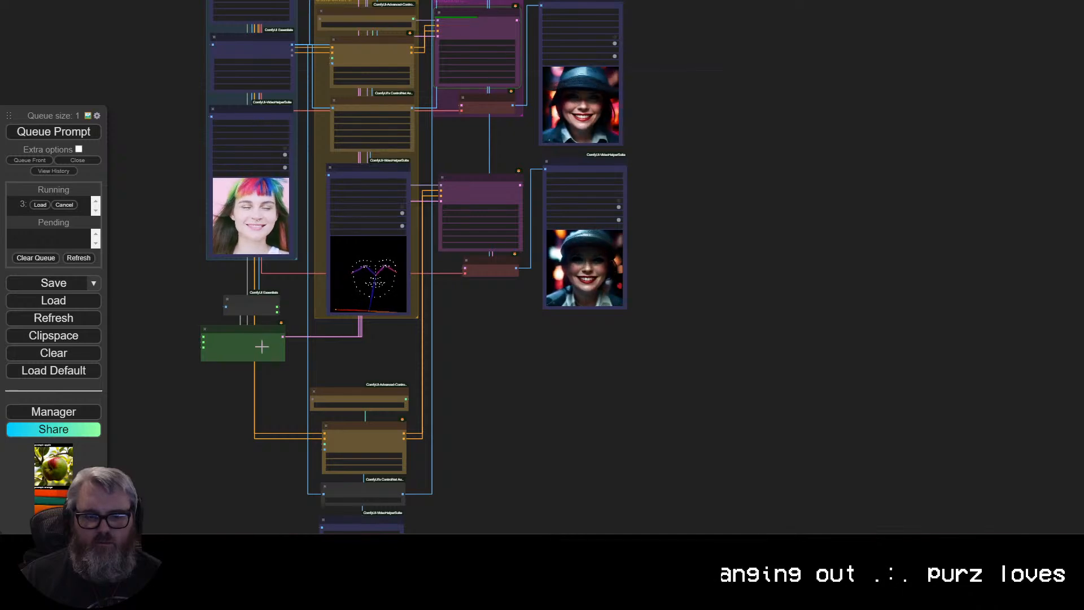
scroll(259, 329, up, 7)
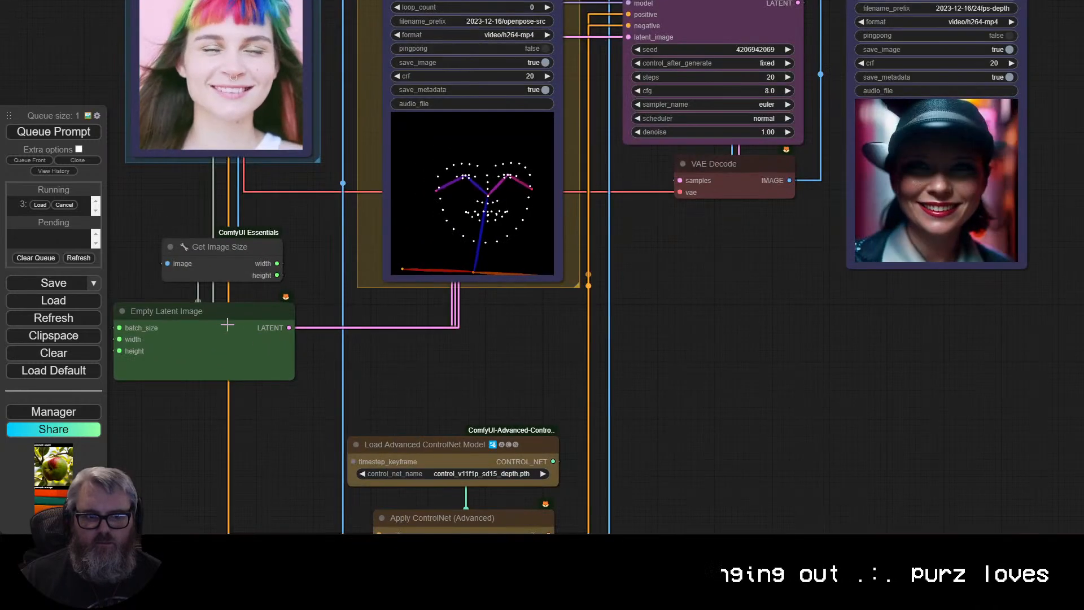
Create a group around the selected depth ControlNet nodes and place it directly beneath the ControlNet-2 group.
scroll(642, 319, down, 10)
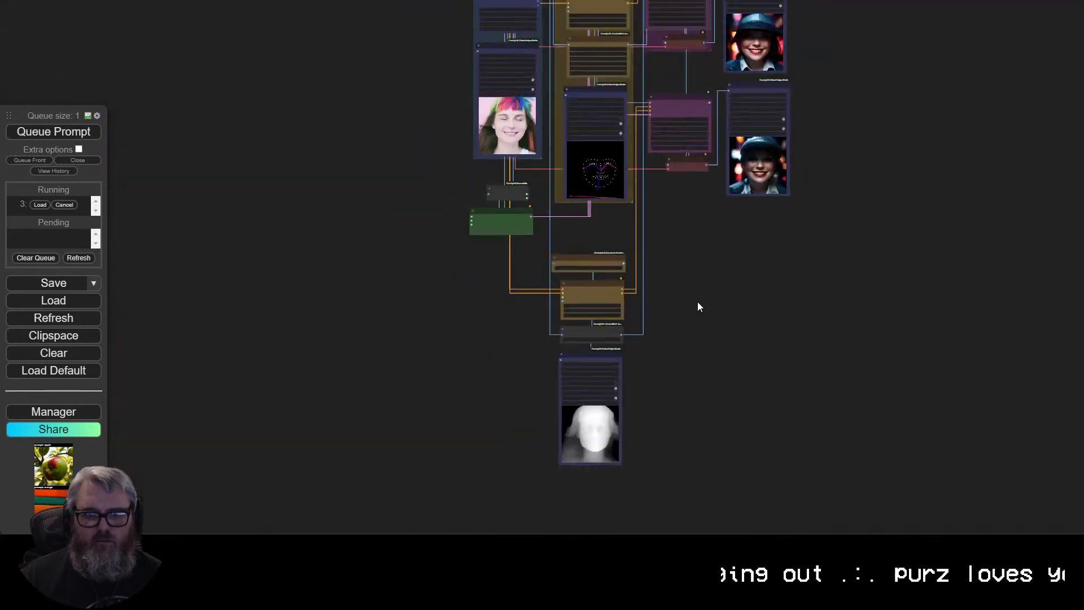
right_click(683, 404)
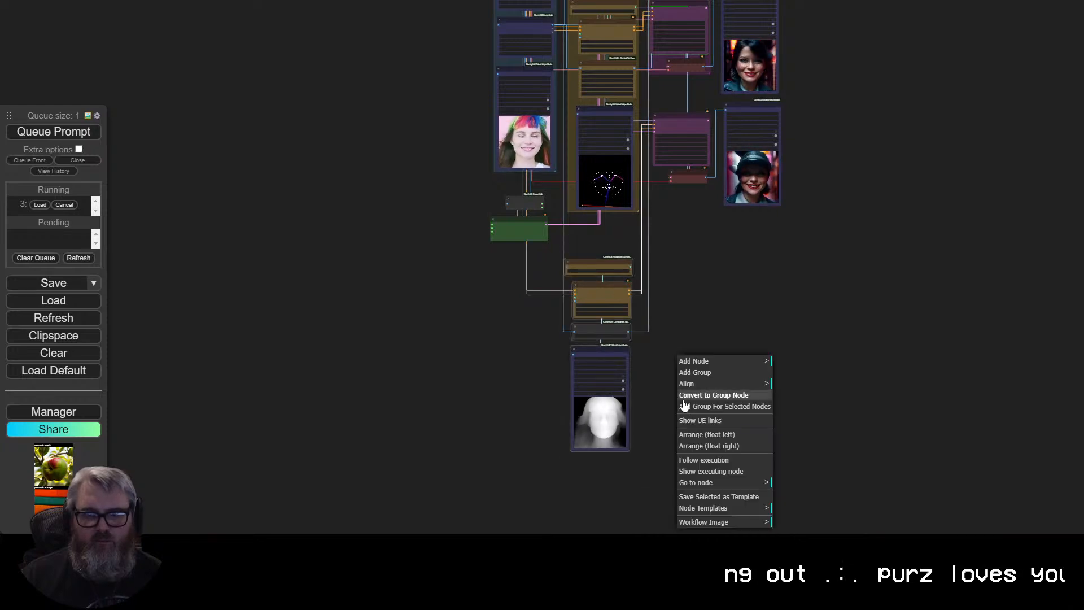
click(702, 407)
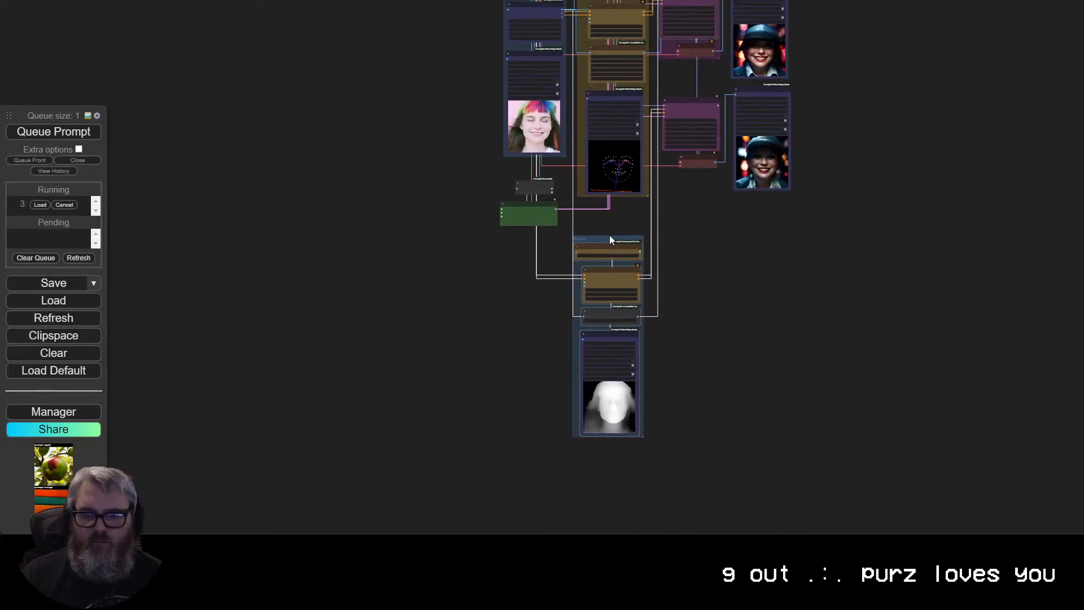
scroll(762, 221, up, 3)
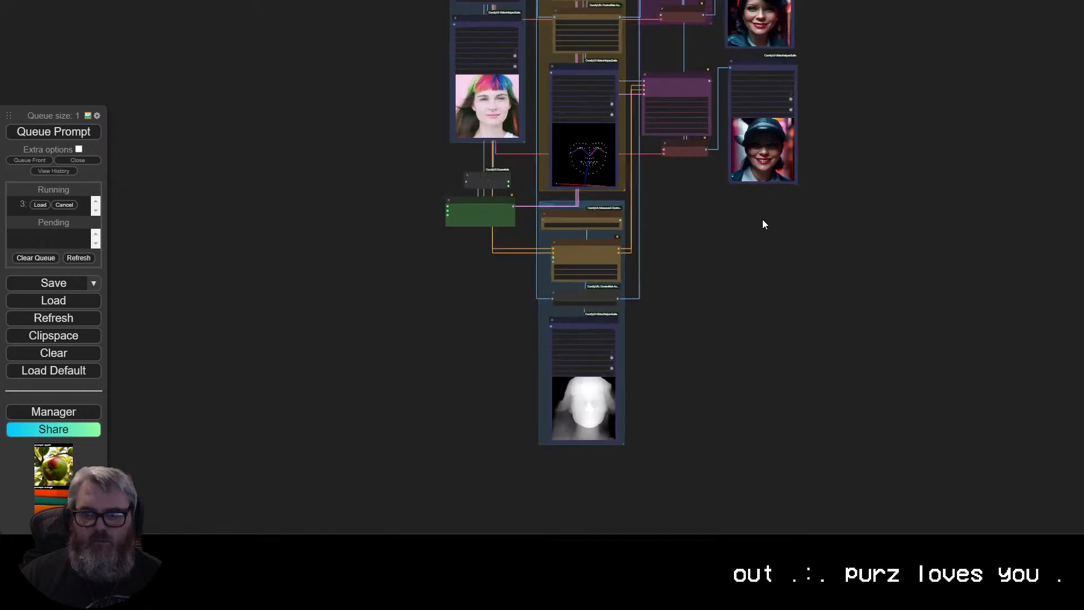
Examine the running branches' output videos, the new depth group and the comparison grid preview.
drag(762, 220, 624, 501)
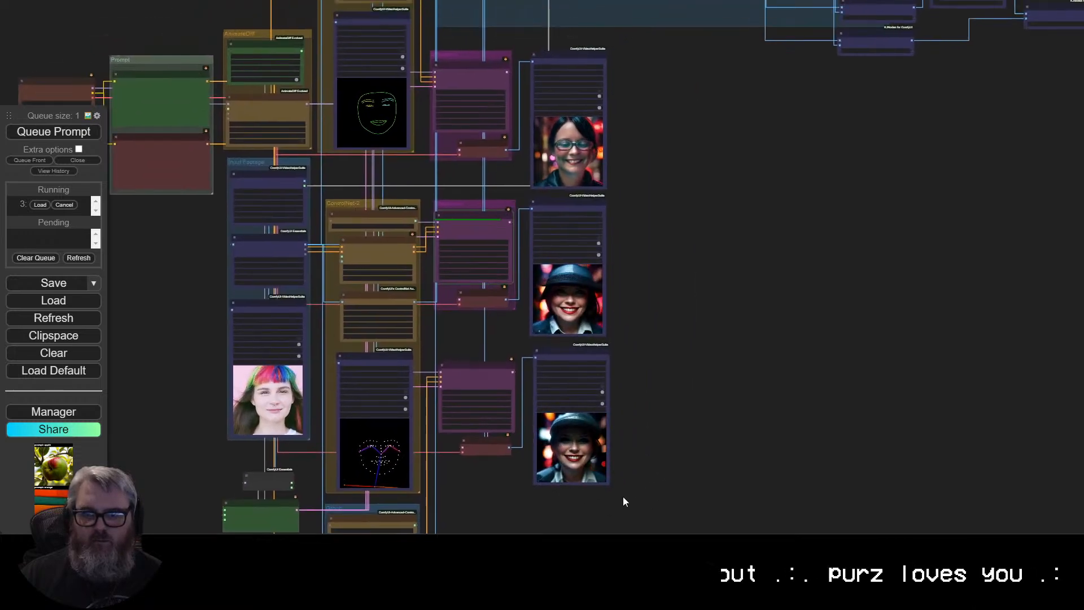
scroll(705, 433, up, 2)
scroll(705, 427, up, 2)
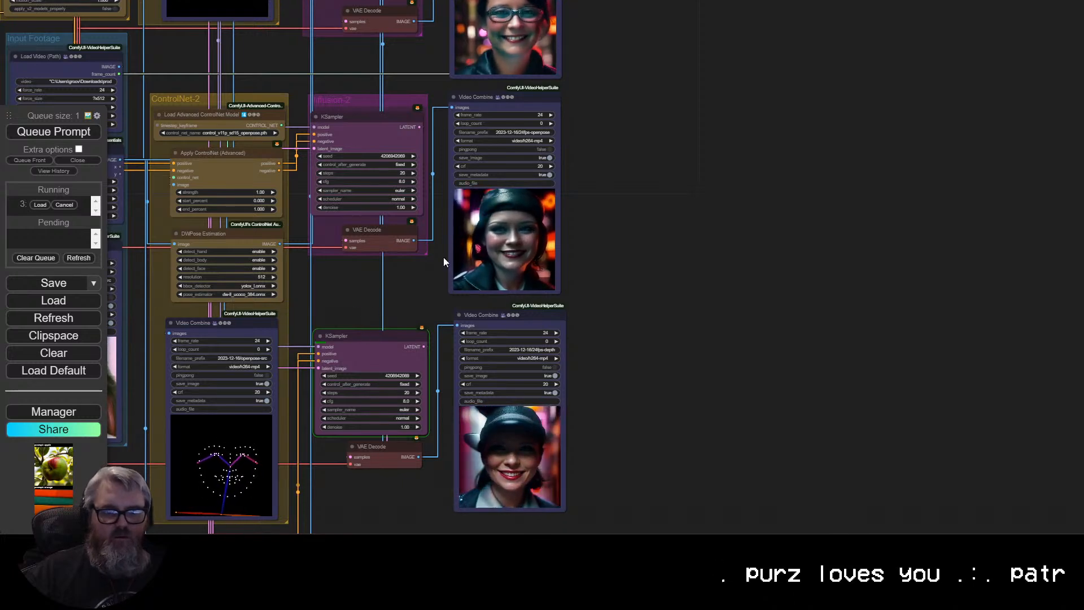
drag(481, 314, 648, 123)
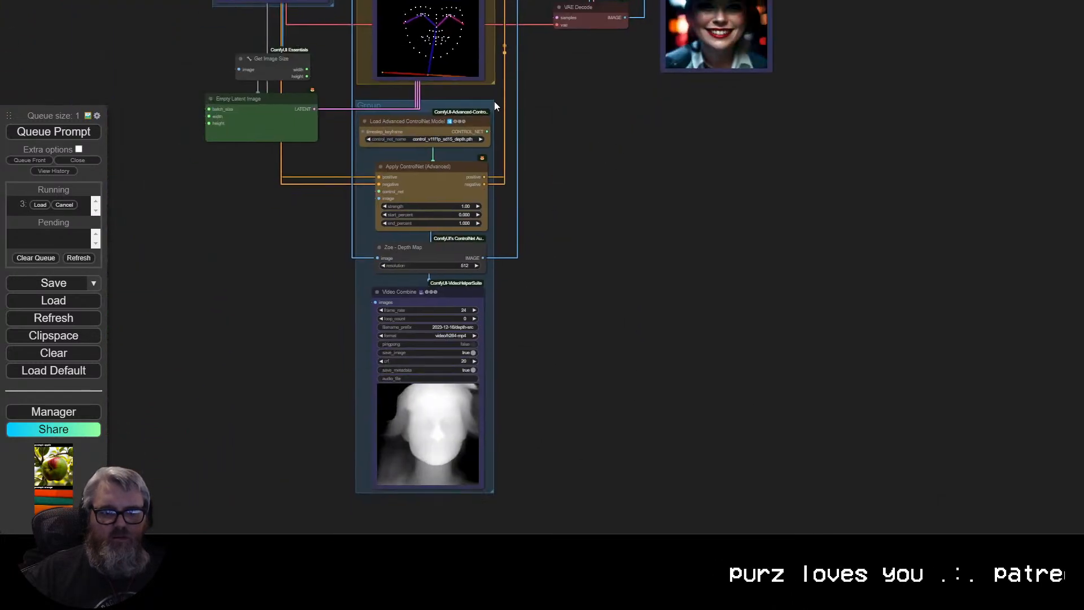
drag(561, 203, 532, 553)
drag(884, 164, 747, 347)
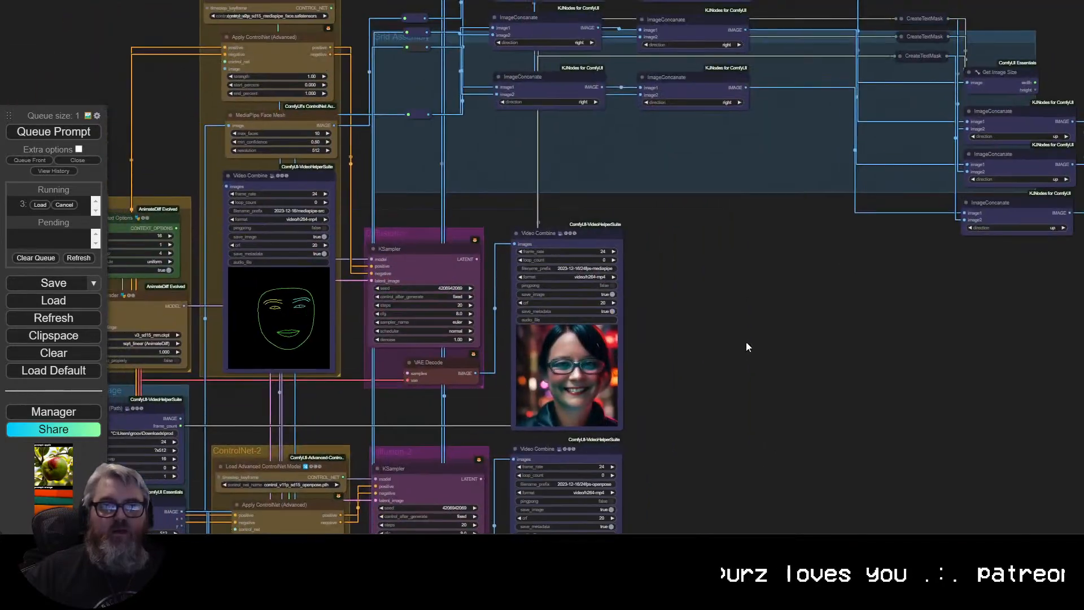
drag(773, 276, 237, 345)
drag(734, 373, 332, 224)
scroll(557, 356, up, 4)
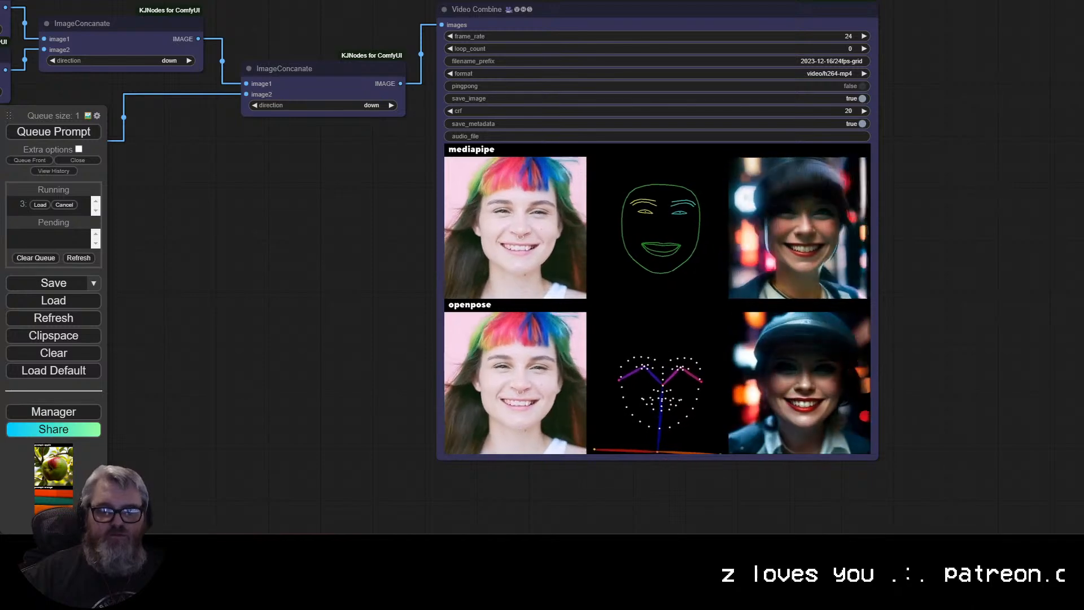
scroll(336, 310, down, 10)
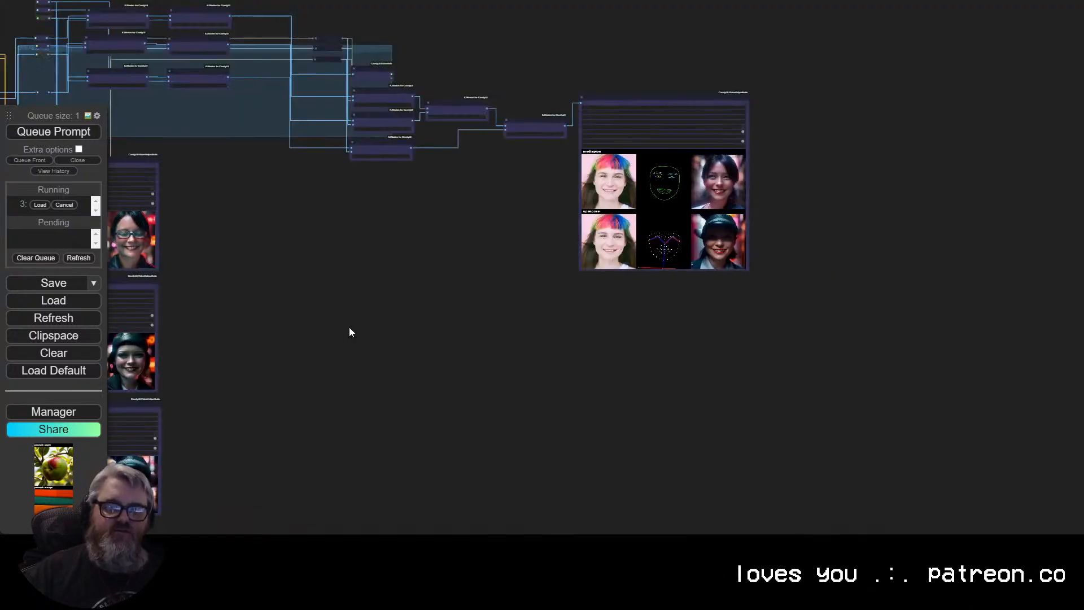
Review the grid section's node chain from the row inputs through the ImageConcanate nodes to the grid's Video Combine.
drag(351, 332, 652, 256)
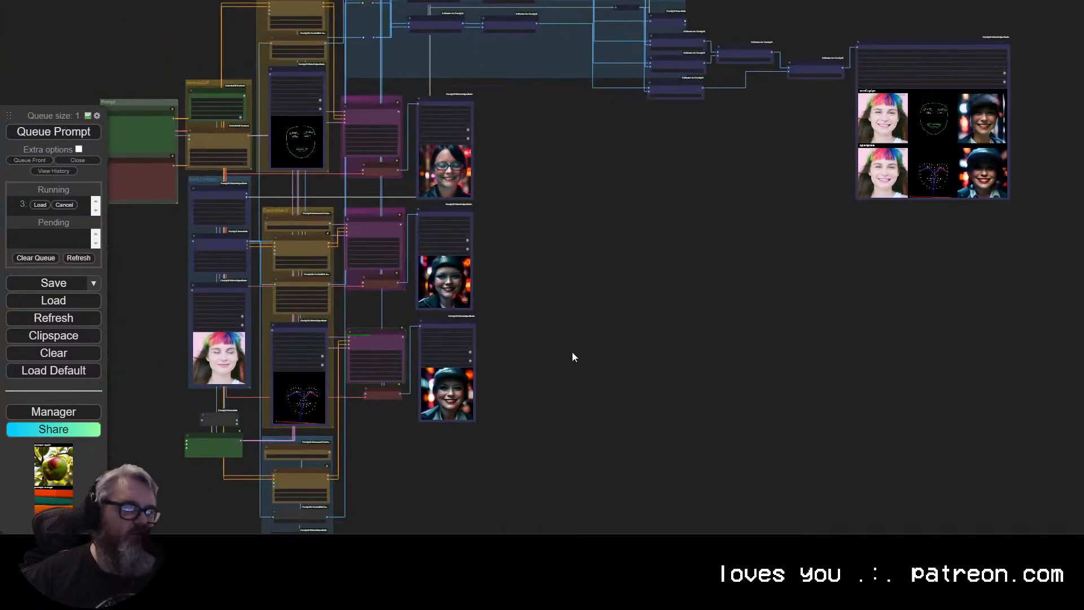
drag(576, 380, 744, 213)
drag(795, 117, 696, 361)
scroll(689, 361, down, 1)
drag(619, 261, 551, 396)
scroll(552, 401, up, 5)
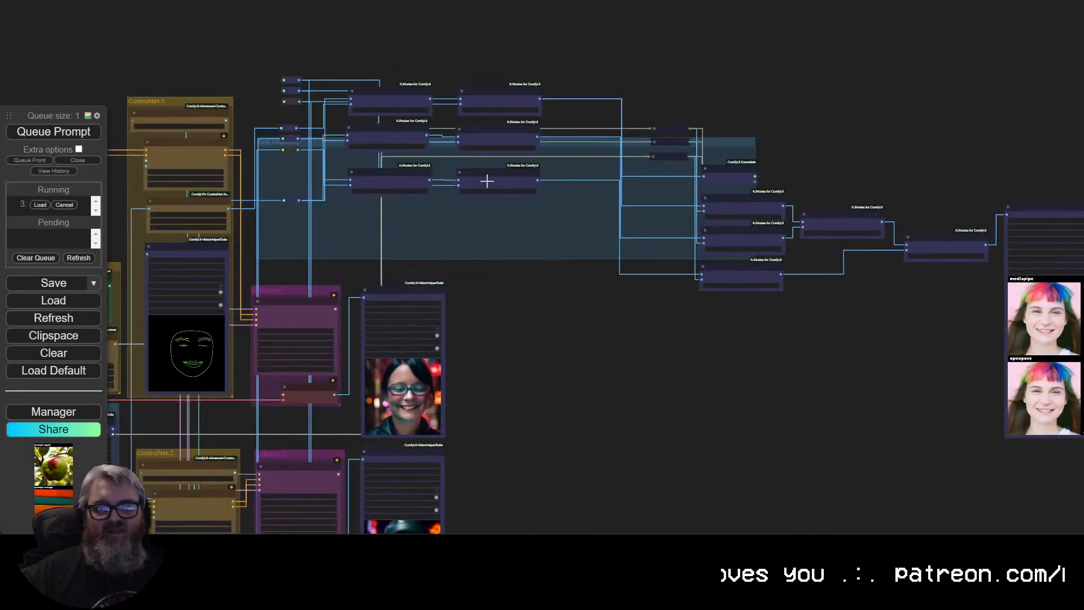
drag(817, 300, 508, 301)
scroll(697, 375, up, 5)
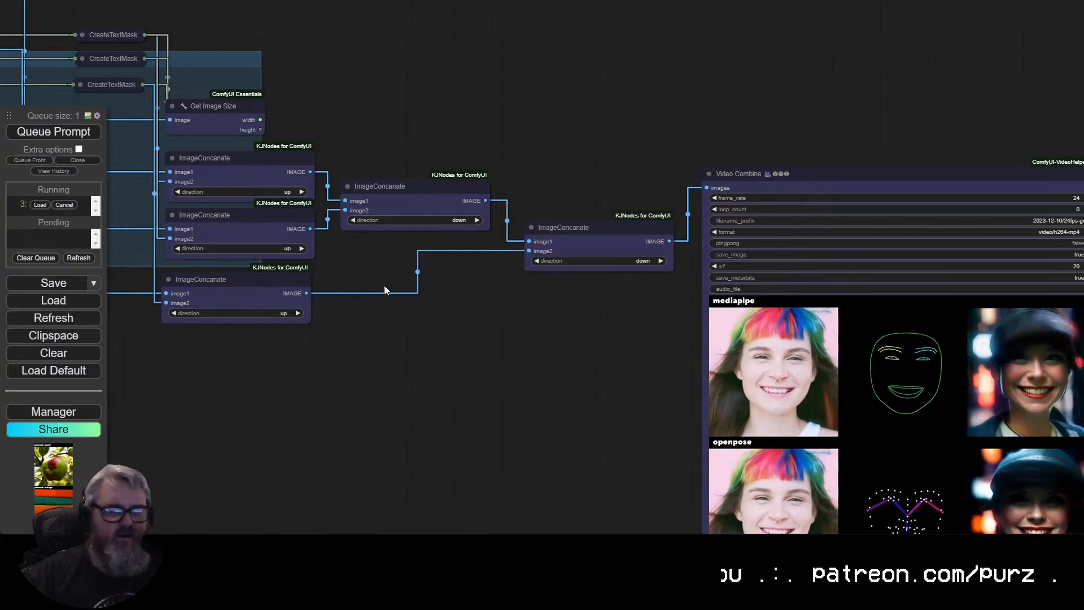
drag(440, 306, 560, 367)
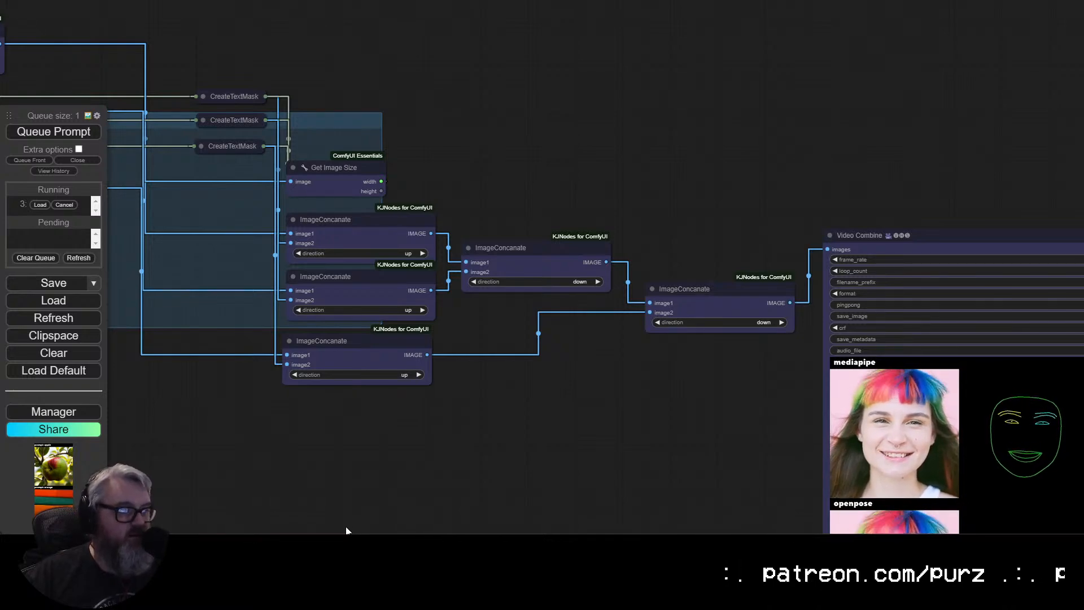
Compare the depth branch's rendered video with the mediapipe and openpose outputs above it.
scroll(346, 528, down, 4)
drag(338, 511, 483, 369)
drag(380, 462, 829, 210)
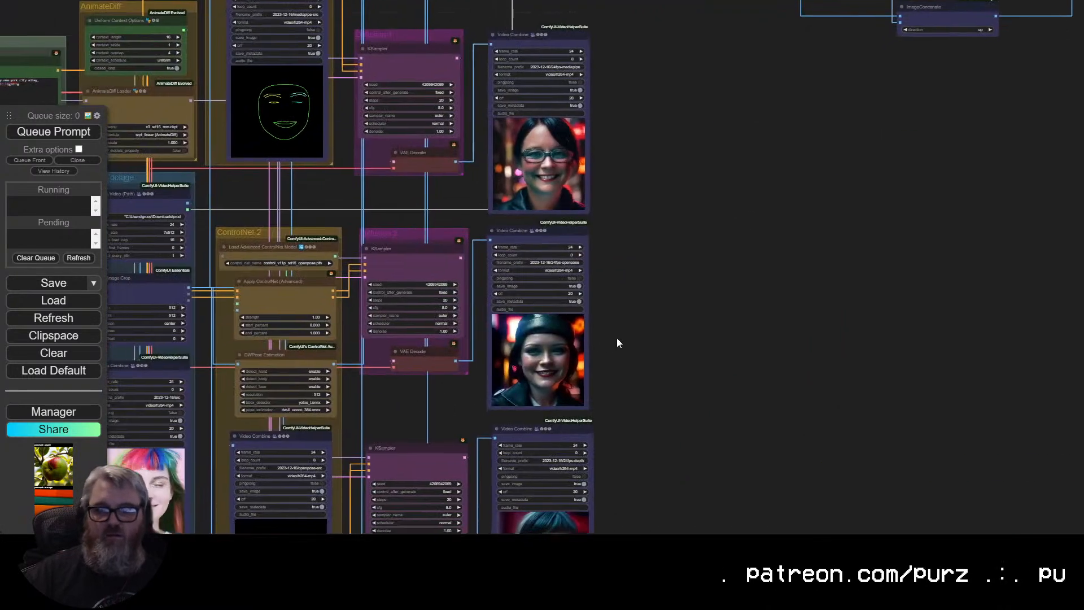
drag(616, 338, 723, 276)
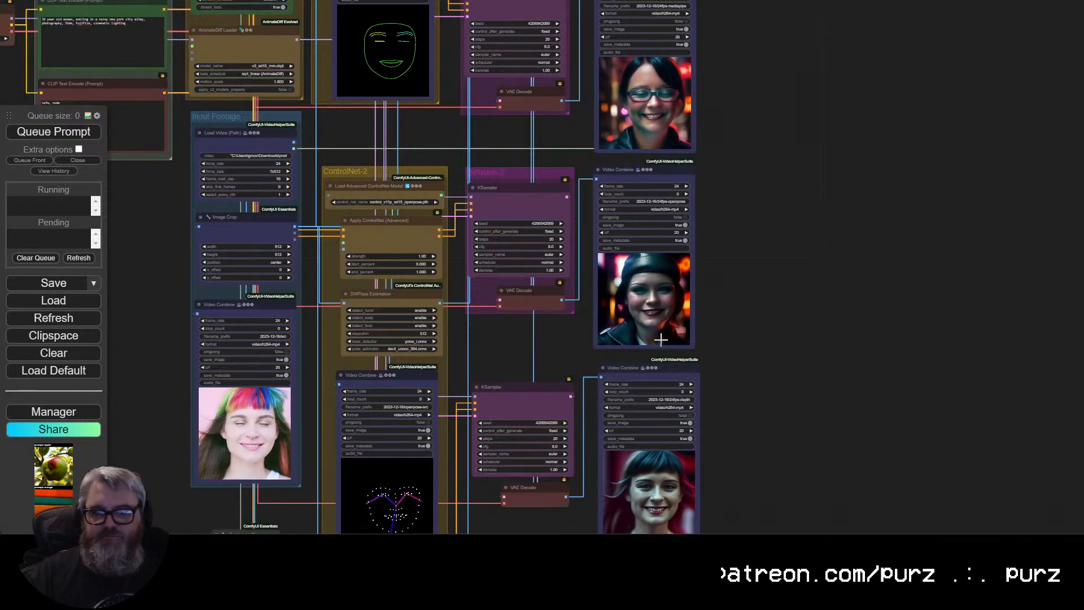
scroll(660, 339, up, 4)
drag(495, 352, 561, 210)
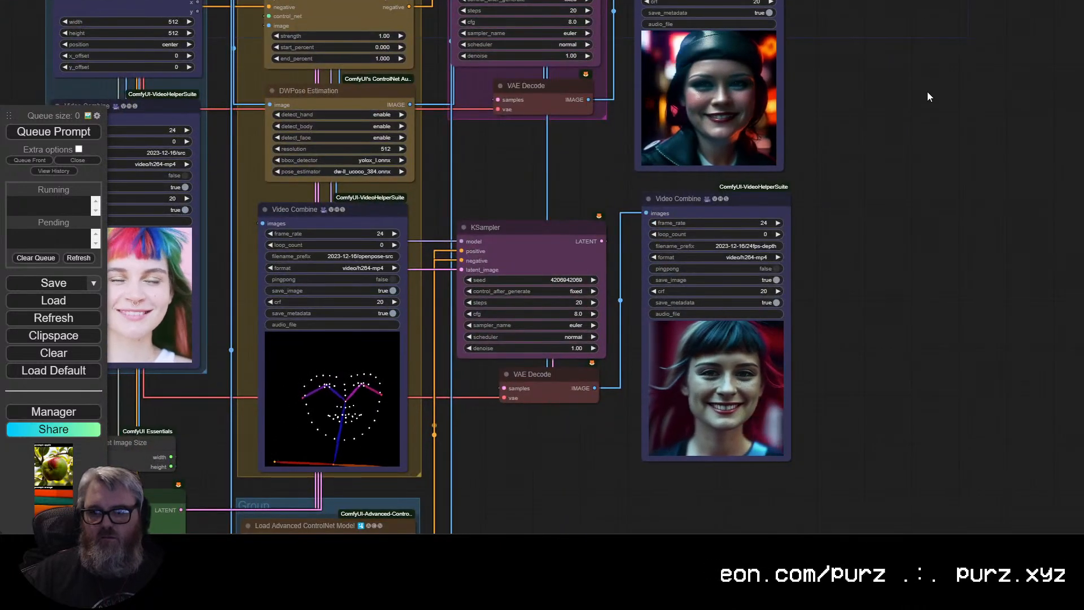
Examine the finished comparison grid, comparing source, control image and result in the mediapipe, openpose and depth rows.
scroll(927, 91, down, 3)
drag(896, 113, 457, 451)
drag(728, 226, 433, 414)
drag(723, 299, 499, 139)
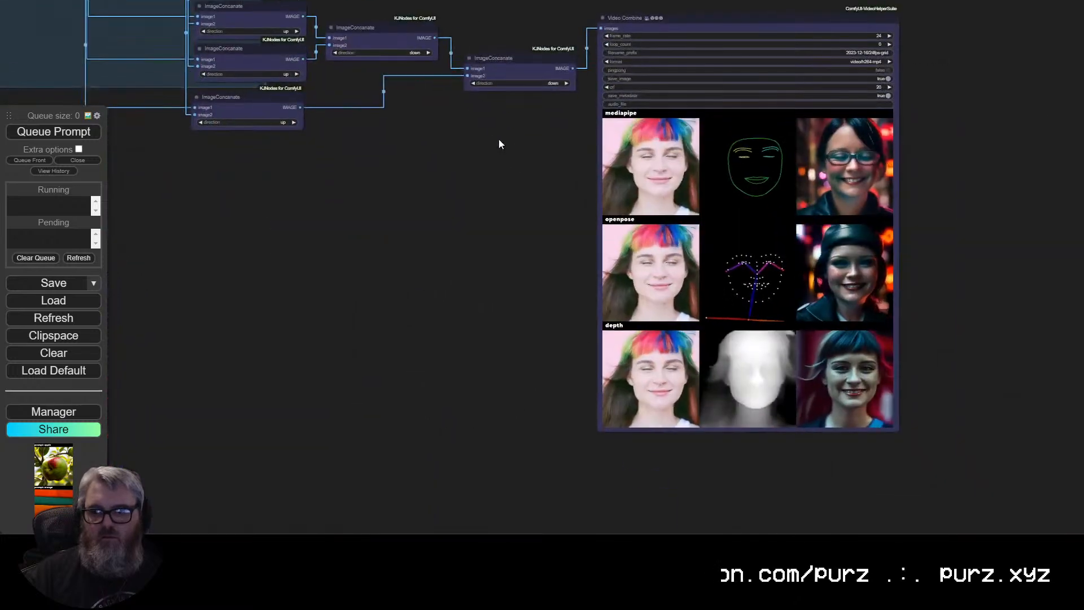
drag(503, 224, 188, 225)
scroll(296, 189, up, 5)
scroll(298, 210, down, 2)
scroll(211, 232, up, 1)
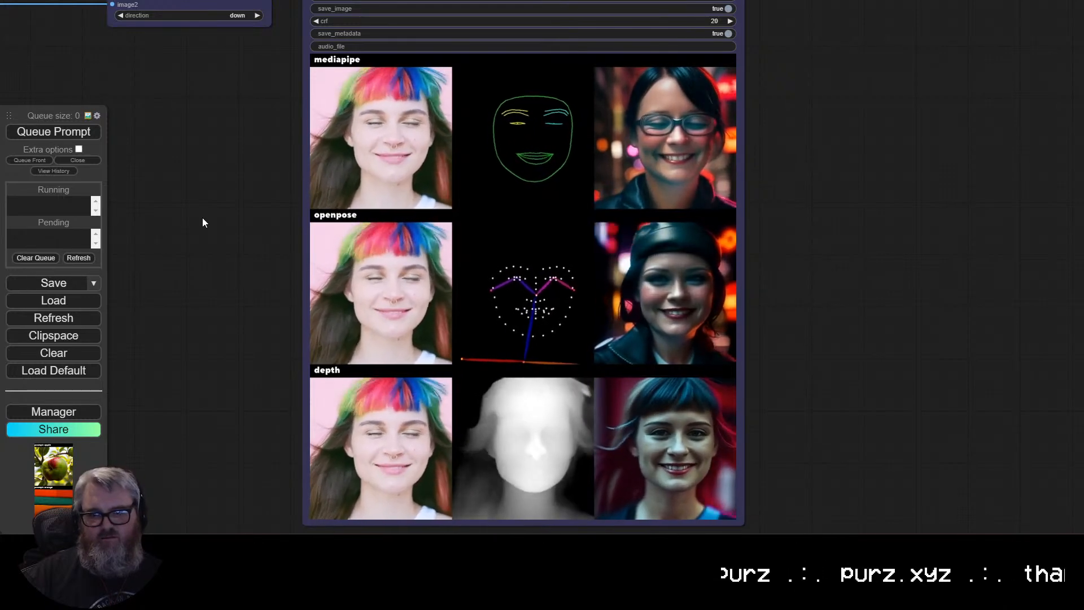
scroll(202, 217, down, 5)
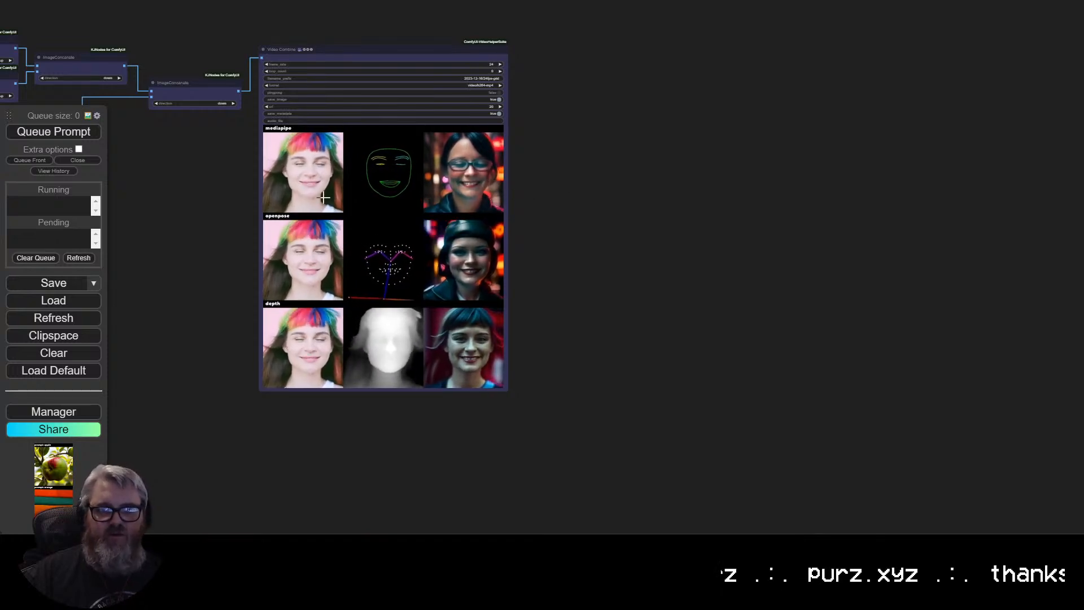
scroll(523, 201, up, 5)
drag(579, 180, 703, 161)
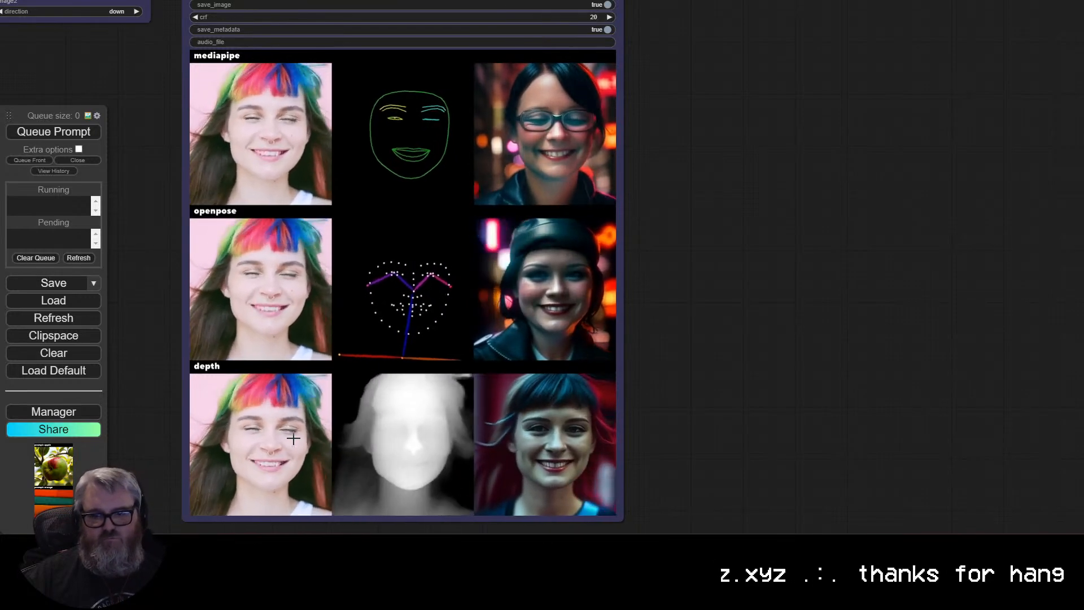
scroll(315, 289, down, 9)
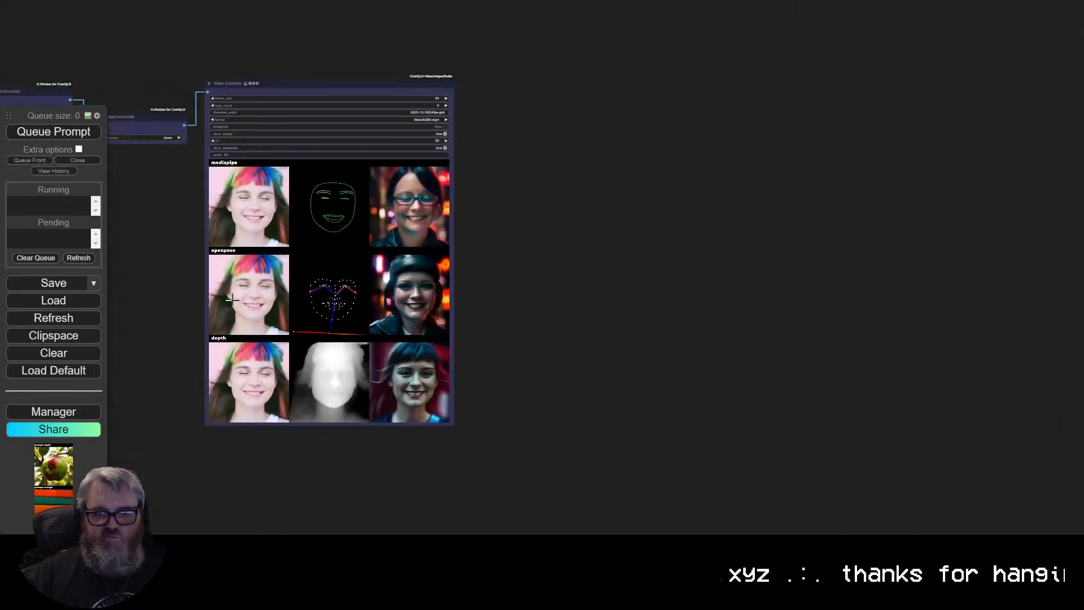
drag(168, 268, 614, 340)
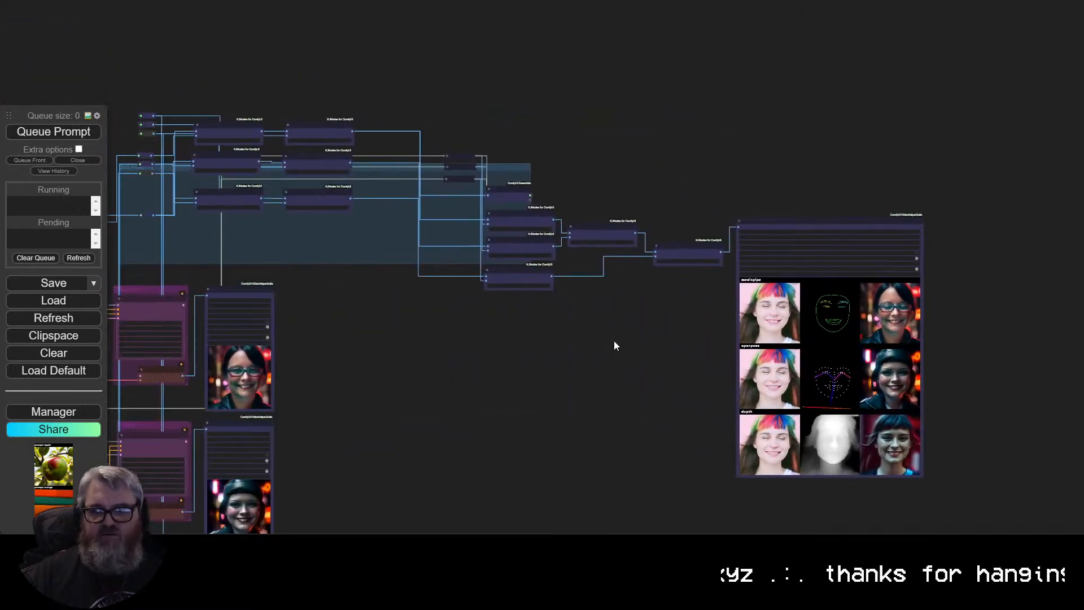
Duplicate the mediapipe branch's output Video Combine node and place the copy beside the original.
scroll(614, 340, up, 5)
drag(550, 321, 784, 400)
drag(441, 279, 629, 392)
scroll(550, 361, up, 2)
scroll(550, 361, up, 2)
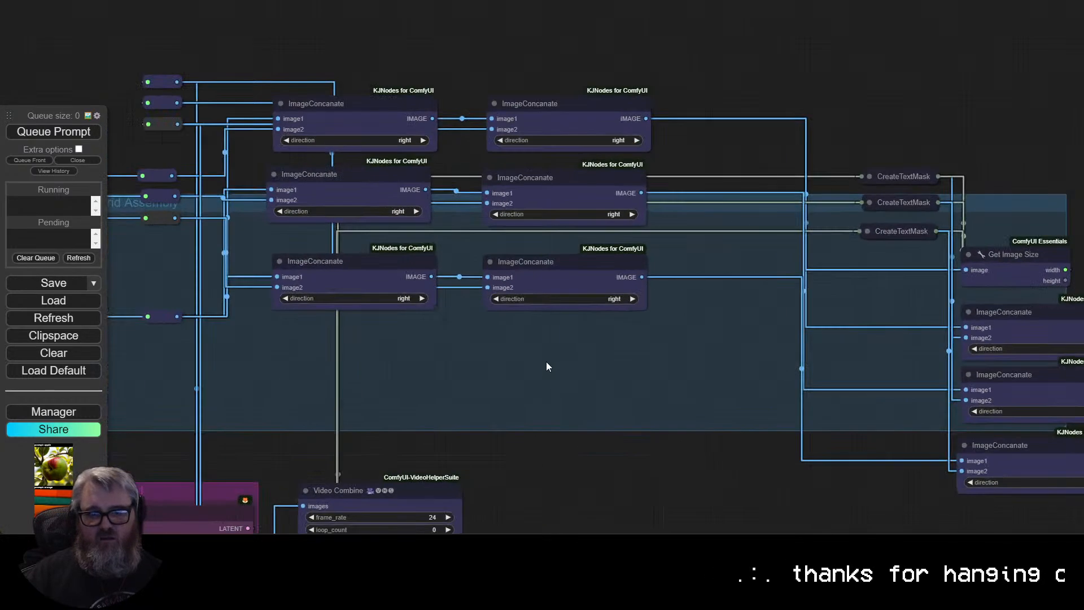
drag(446, 372, 572, 368)
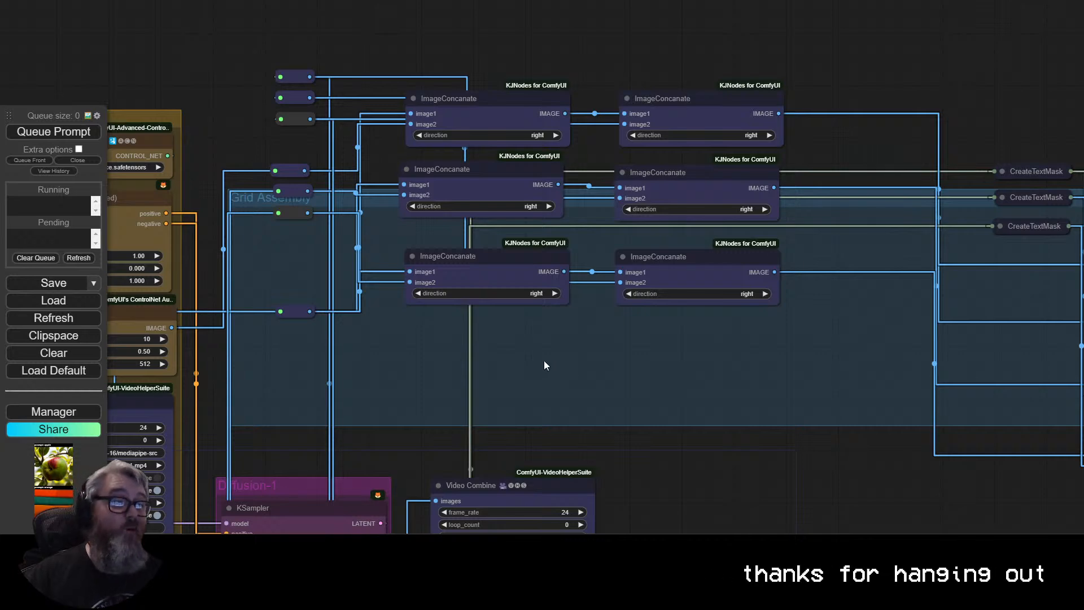
scroll(544, 360, down, 2)
drag(544, 360, 593, 162)
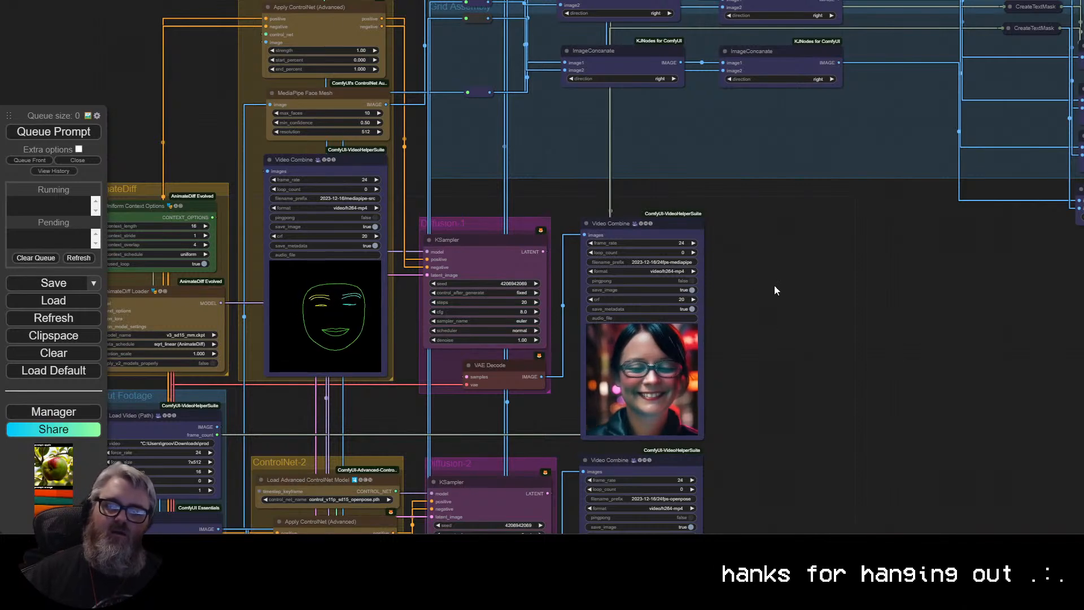
scroll(774, 286, up, 2)
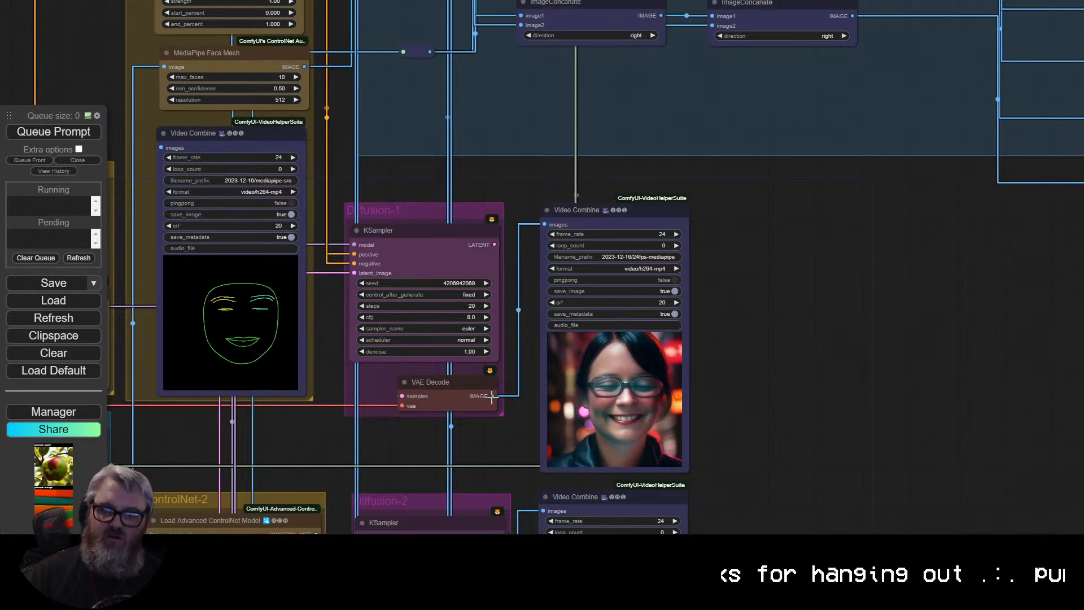
key(ctrl+v)
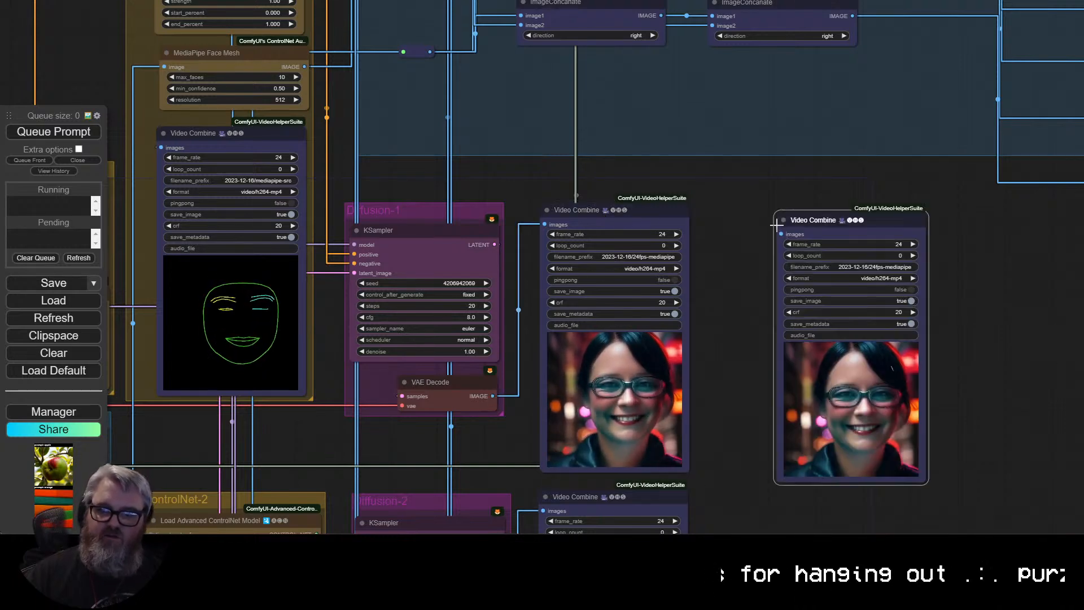
Duplicate the openpose branch's output Video Combine beside the original and set the copy's filename_prefix to 2023-12-16/24fps-openpose-cm.
drag(621, 520, 589, 250)
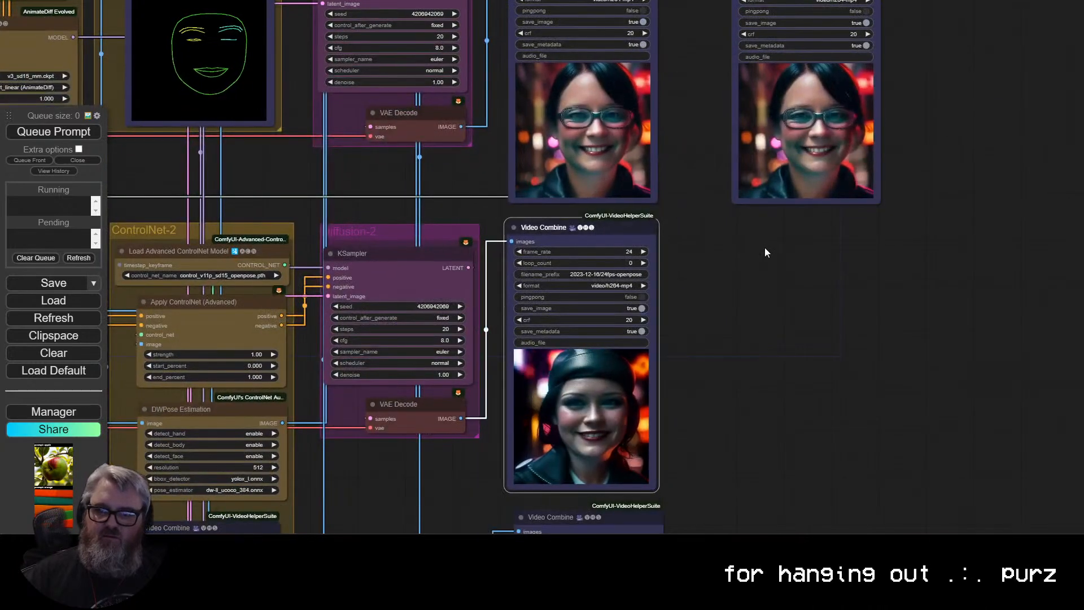
key(ctrl+v)
drag(869, 285, 837, 277)
click(838, 276)
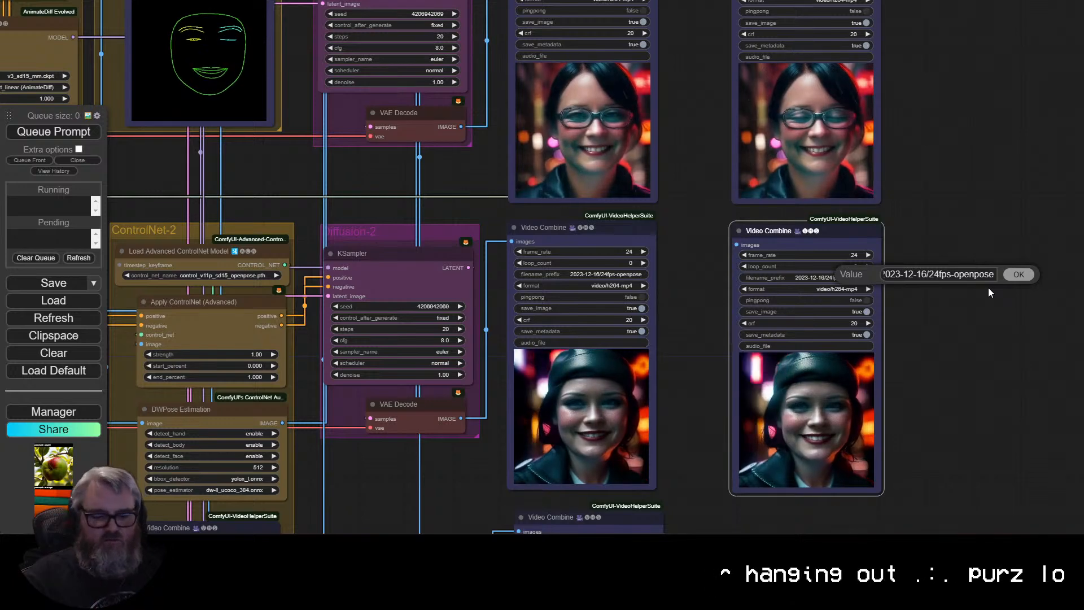
text(-cm)
key(Return)
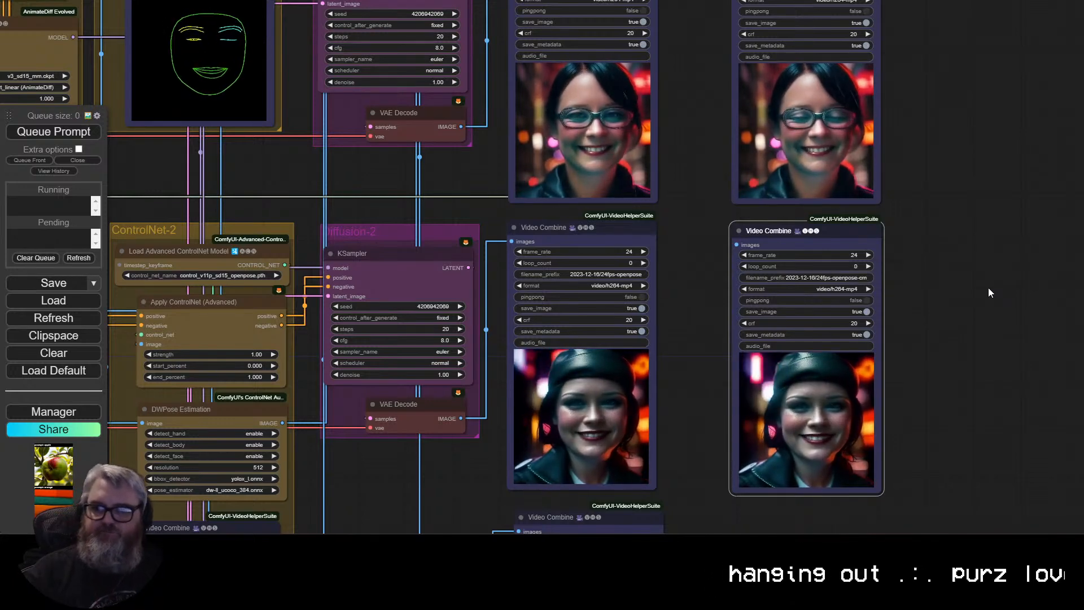
Set the mediapipe copy's filename_prefix to 2023-12-16/24fps-mediapipe-cm and move both copied Video Combine nodes further from the originals.
drag(977, 177, 954, 421)
click(832, 235)
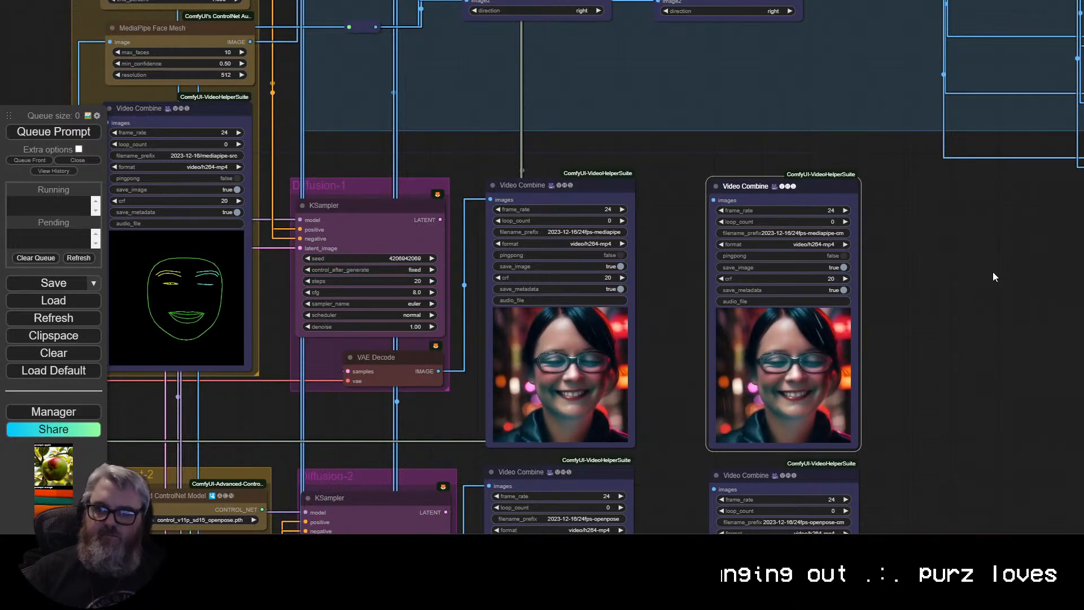
scroll(978, 356, down, 1)
drag(944, 327, 755, 195)
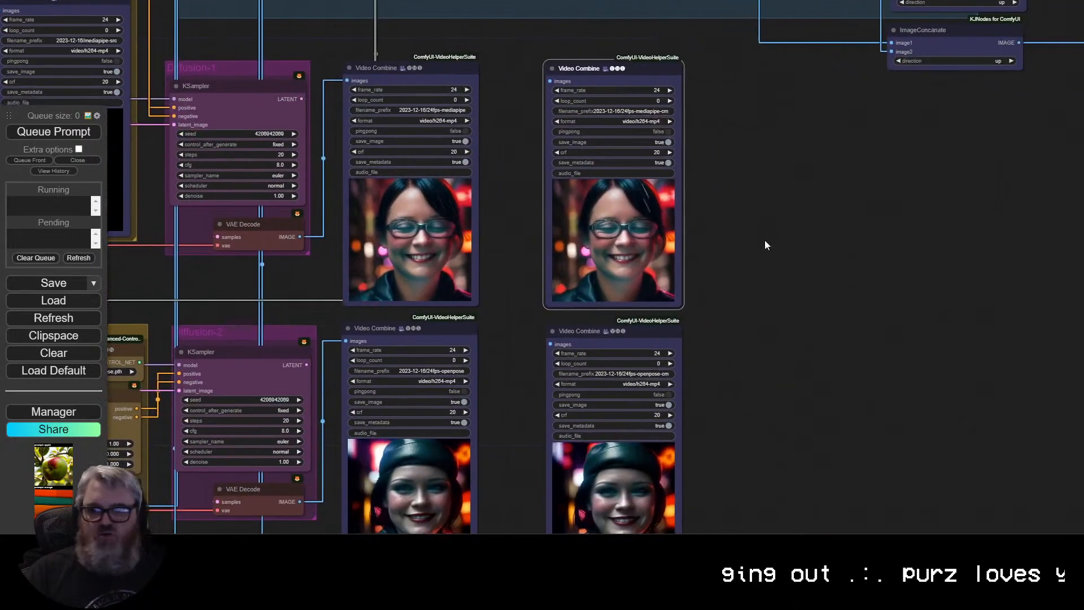
drag(774, 364, 737, 72)
drag(628, 103, 636, 103)
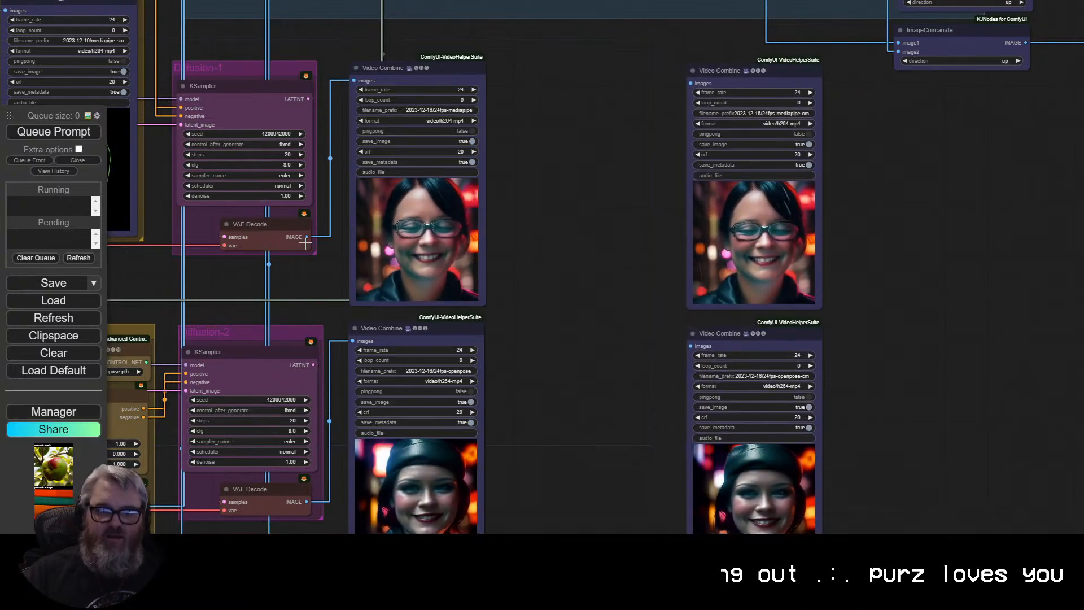
Add a ColorMatch node between the two mediapipe Video Combine nodes and connect the Diffusion-1 VAE Decode image to its image_target.
double_click(543, 263)
text(colormat)
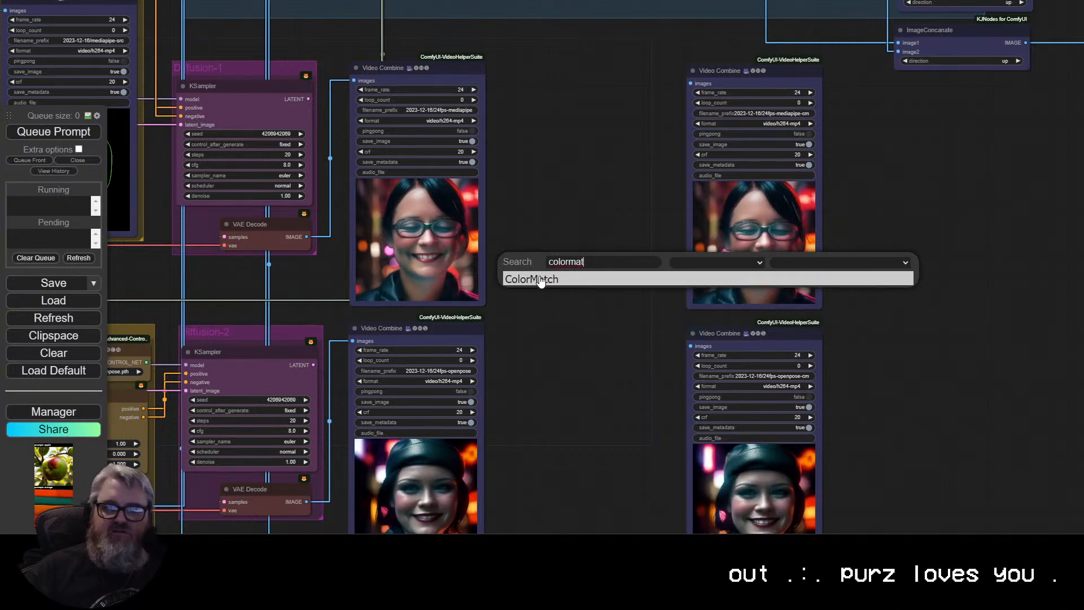
click(593, 277)
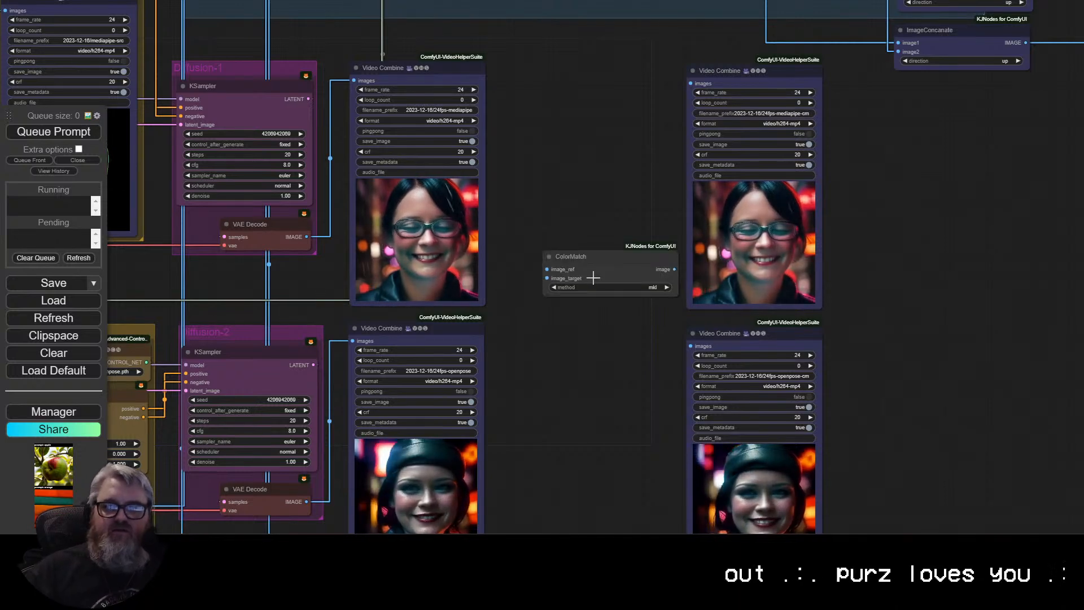
scroll(593, 273, up, 5)
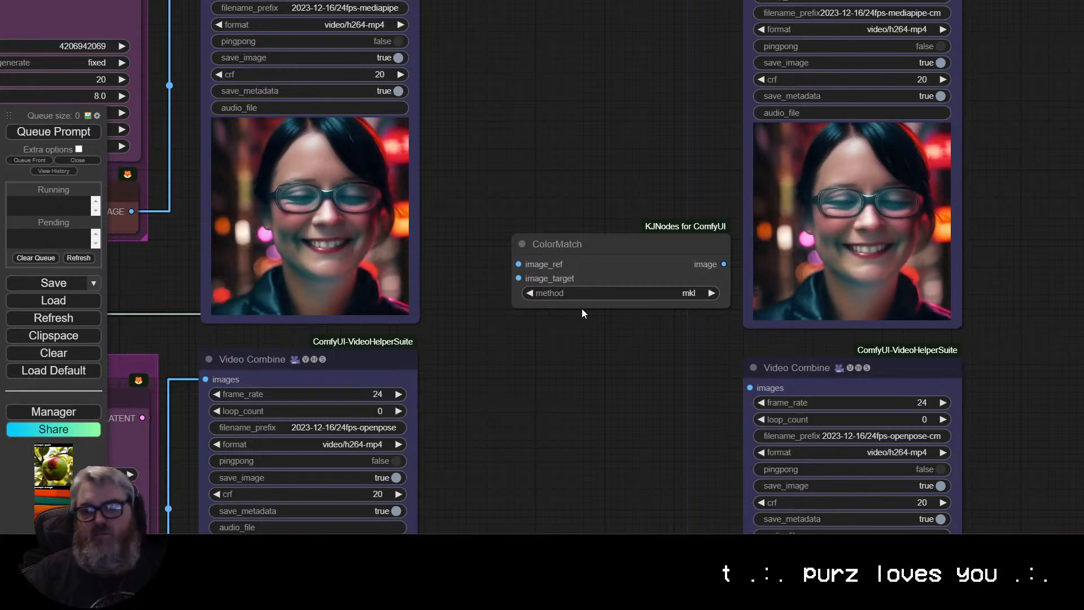
scroll(567, 370, down, 2)
drag(566, 371, 474, 545)
drag(501, 453, 458, 182)
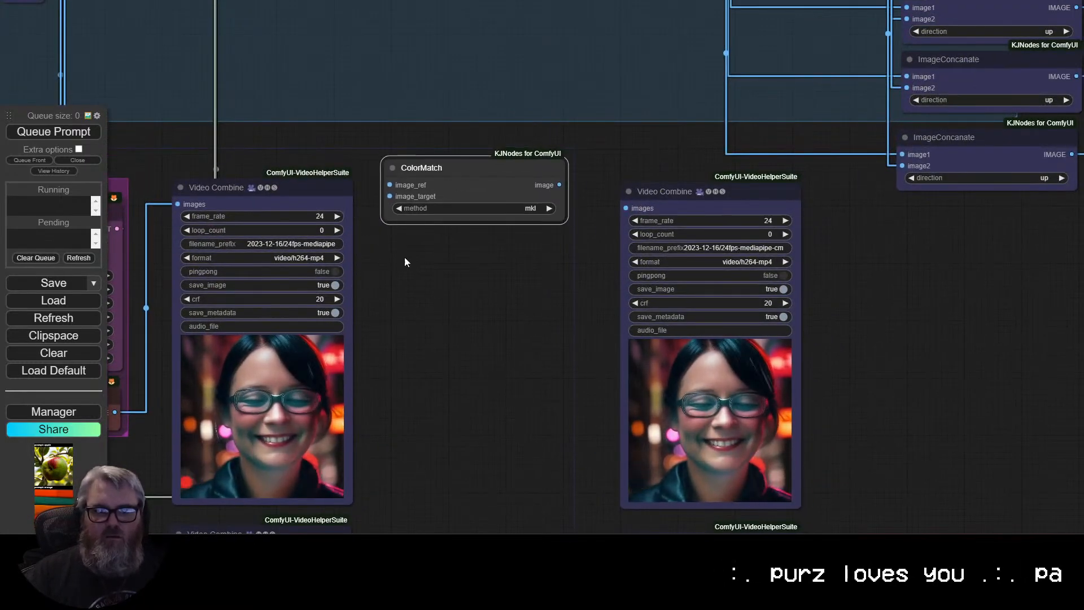
scroll(404, 258, down, 1)
drag(427, 263, 495, 246)
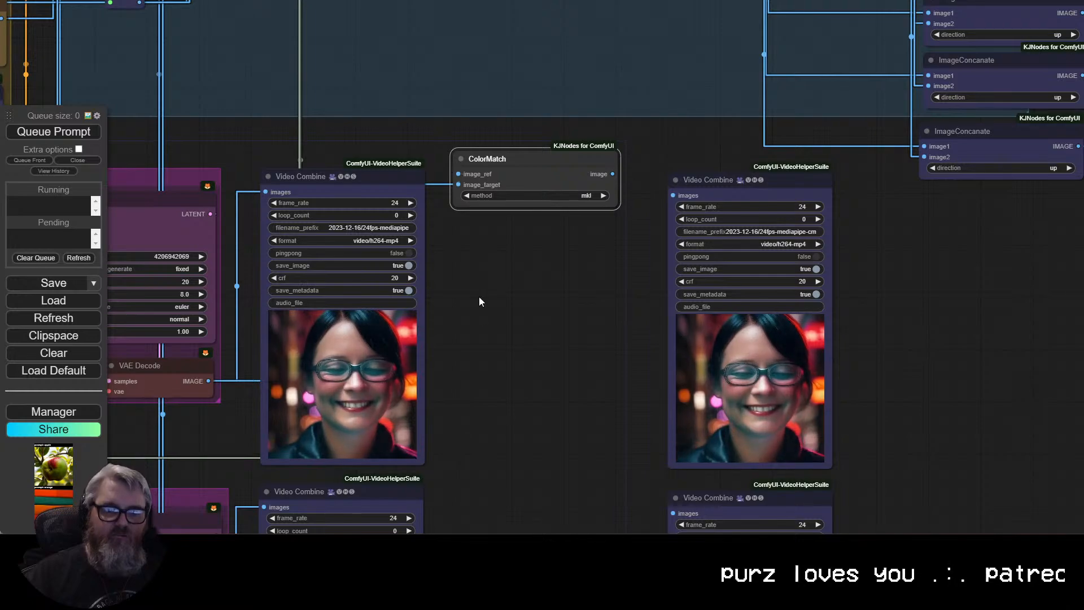
Connect the Image Crop output from the Input Footage group to the ColorMatch node's image_ref.
scroll(496, 321, down, 3)
drag(501, 326, 706, 307)
scroll(381, 353, down, 2)
drag(386, 350, 599, 177)
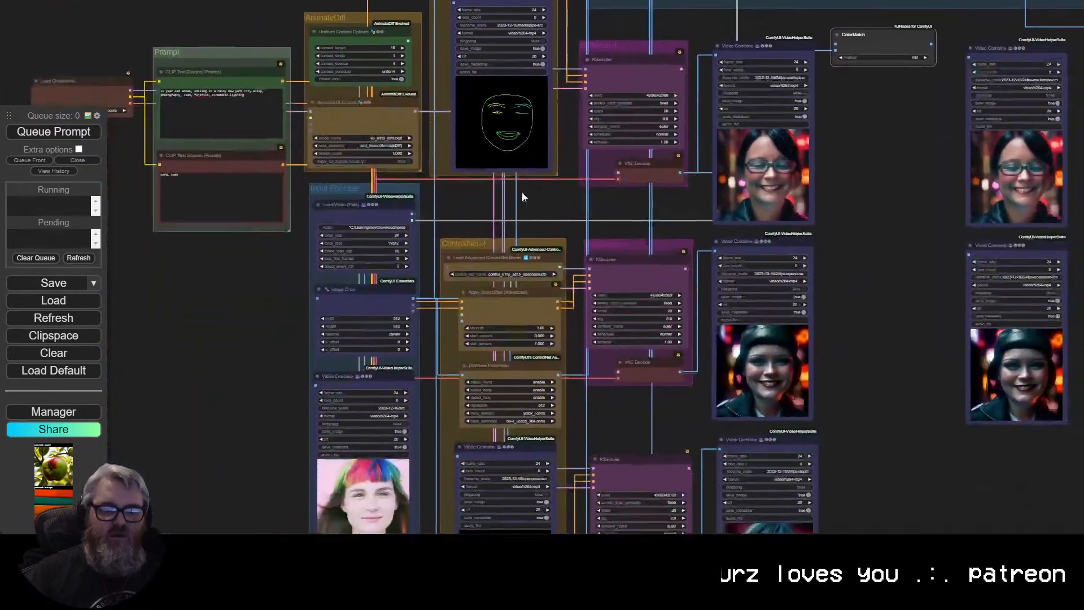
drag(522, 197, 505, 158)
scroll(394, 339, up, 3)
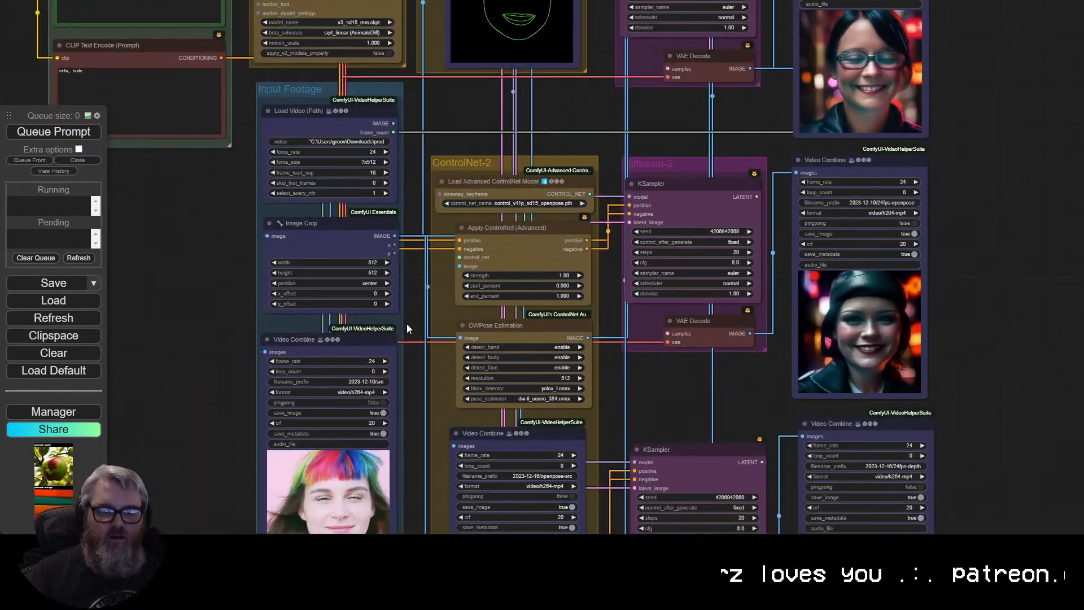
drag(407, 324, 304, 392)
scroll(429, 239, down, 1)
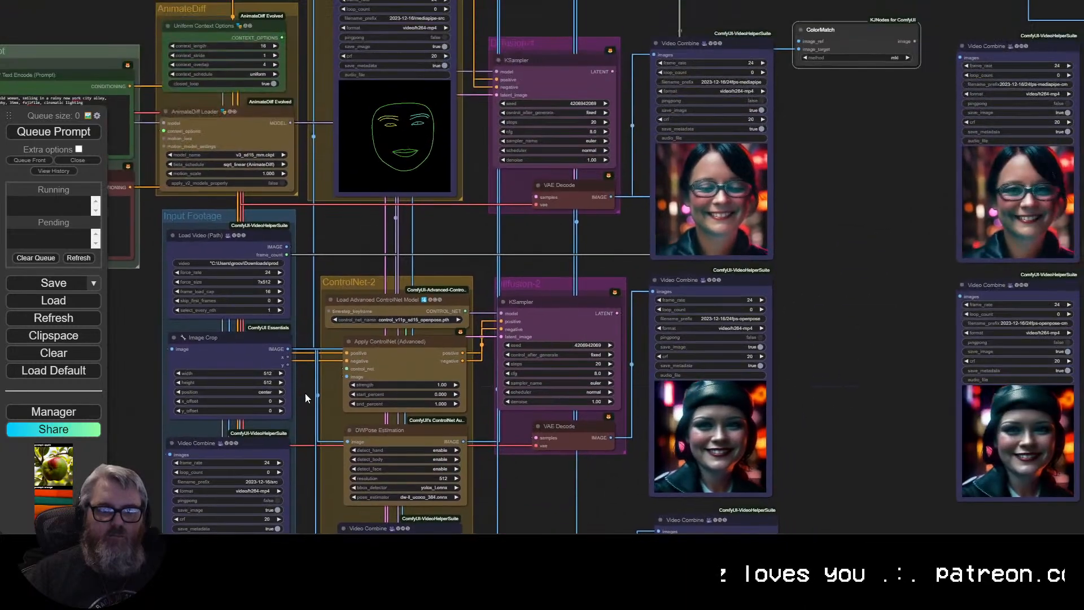
drag(307, 239, 211, 251)
drag(233, 319, 638, 100)
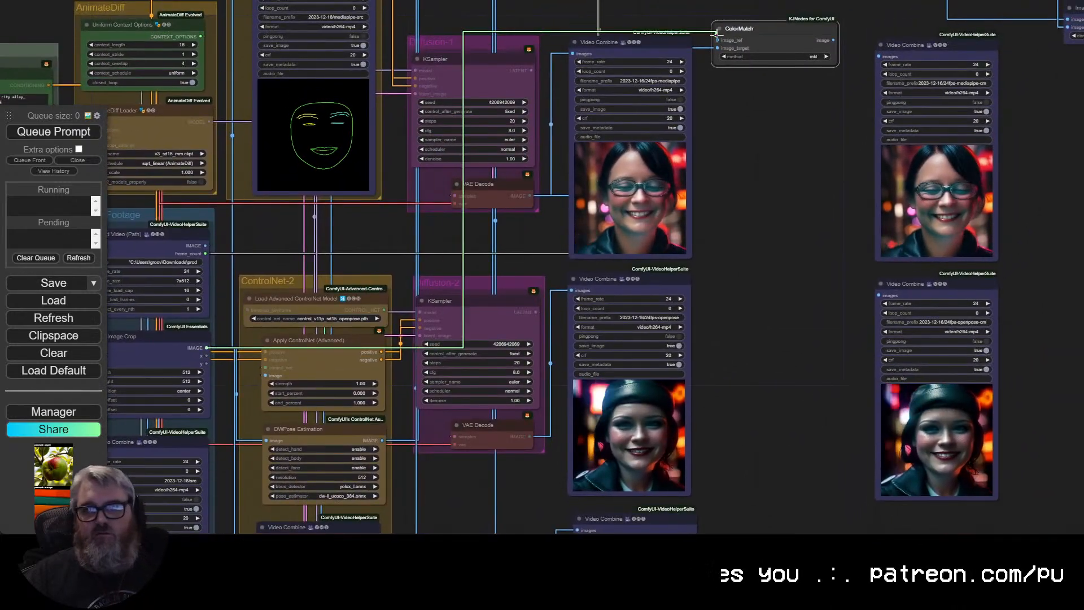
drag(716, 35, 718, 41)
Connect the ColorMatch image output to the mediapipe-cm Video Combine and queue the prompt.
drag(767, 119, 409, 311)
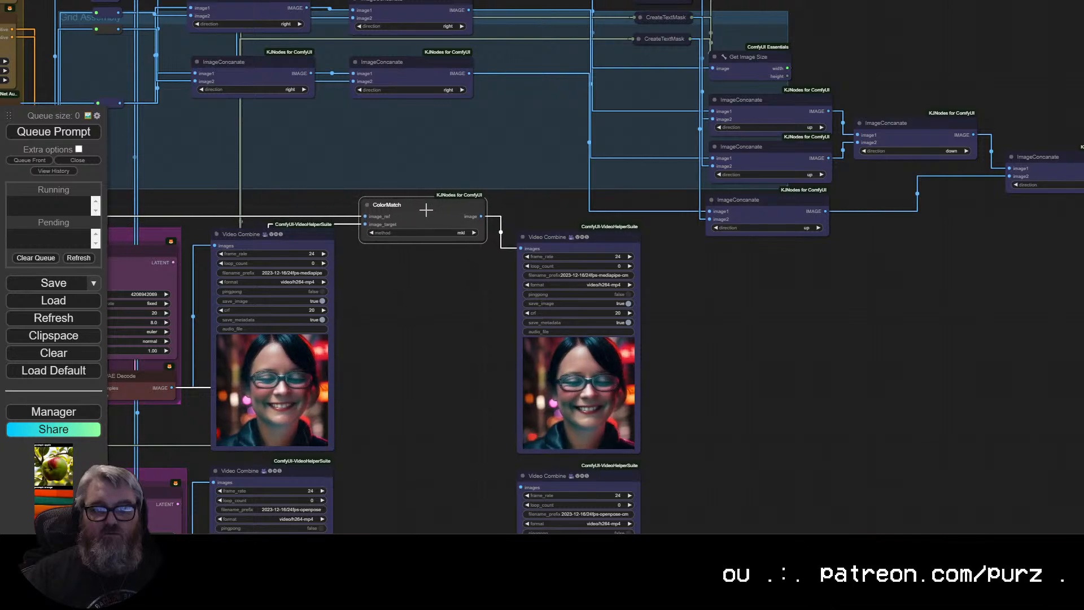
mouse_move(409, 264)
mouse_down()
mouse_move(597, 188)
mouse_move(615, 64)
mouse_up()
drag(594, 279, 612, 88)
drag(594, 198, 590, 223)
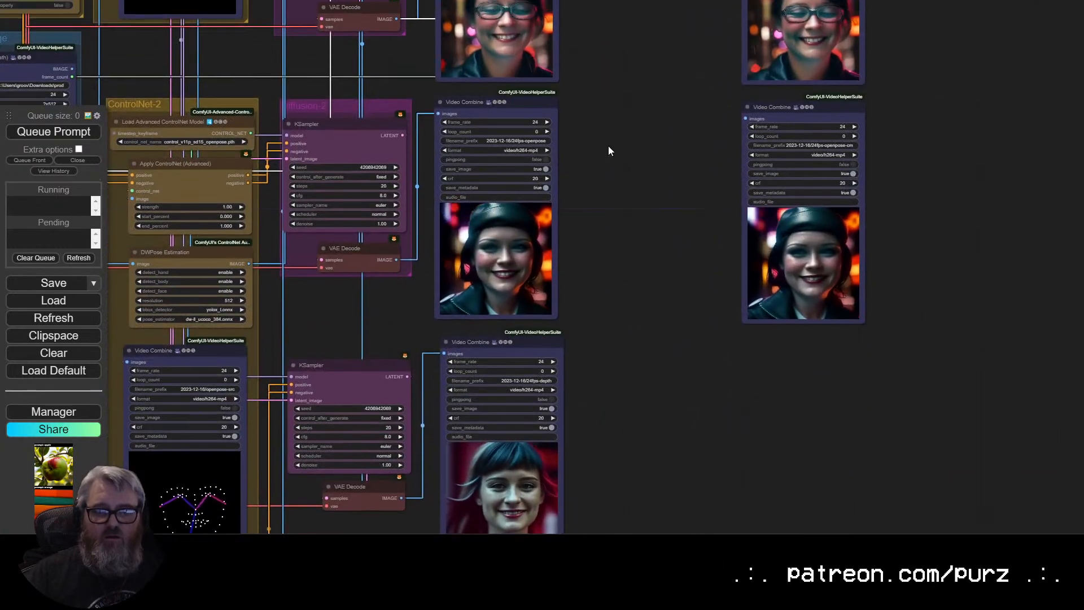
drag(618, 123, 604, 244)
drag(626, 186, 522, 340)
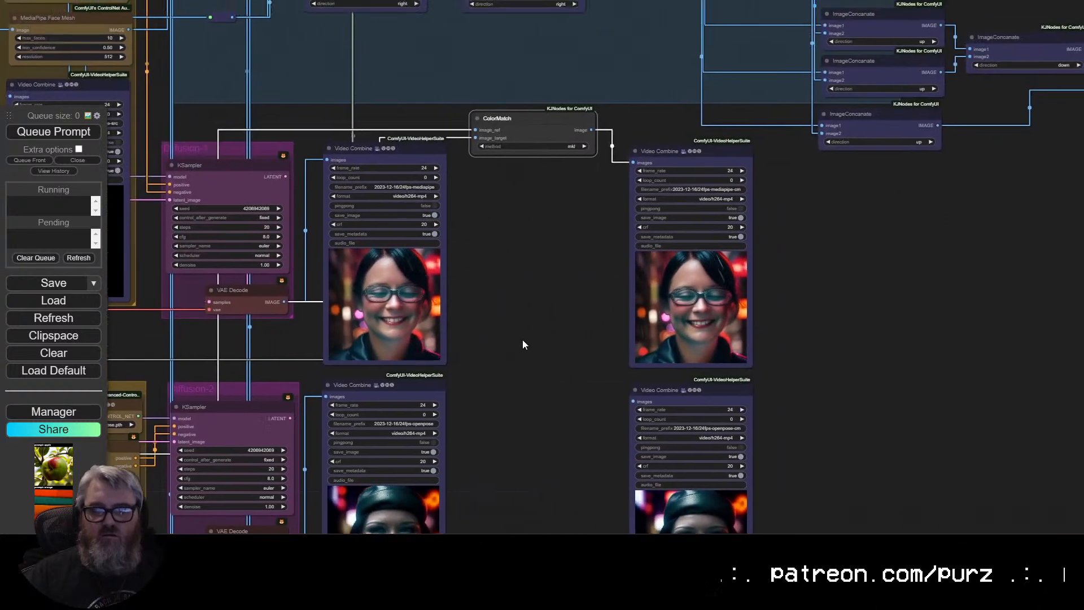
drag(543, 199, 522, 217)
drag(526, 142, 525, 140)
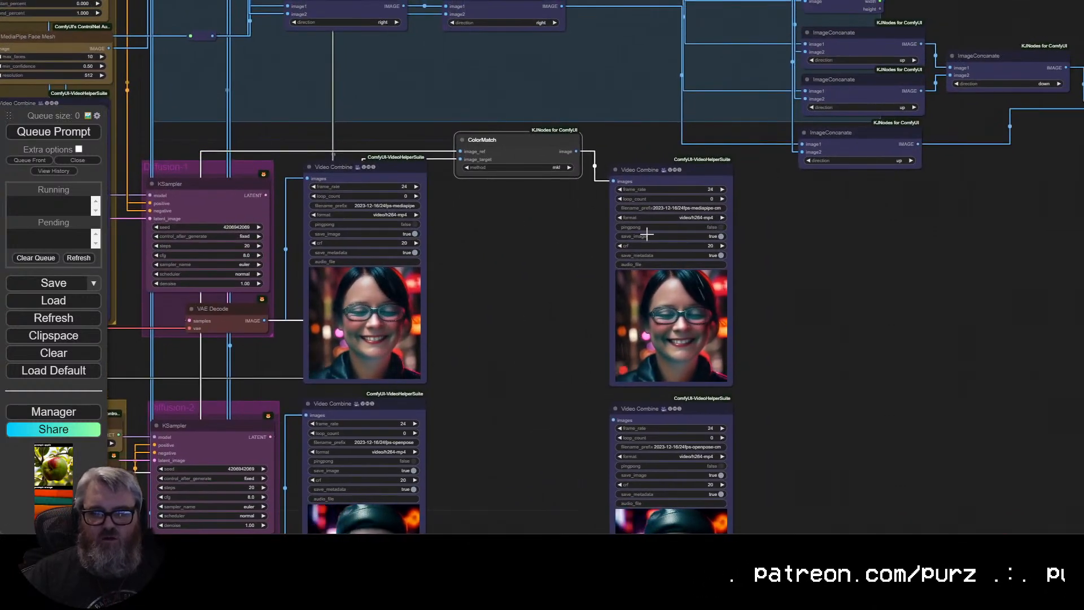
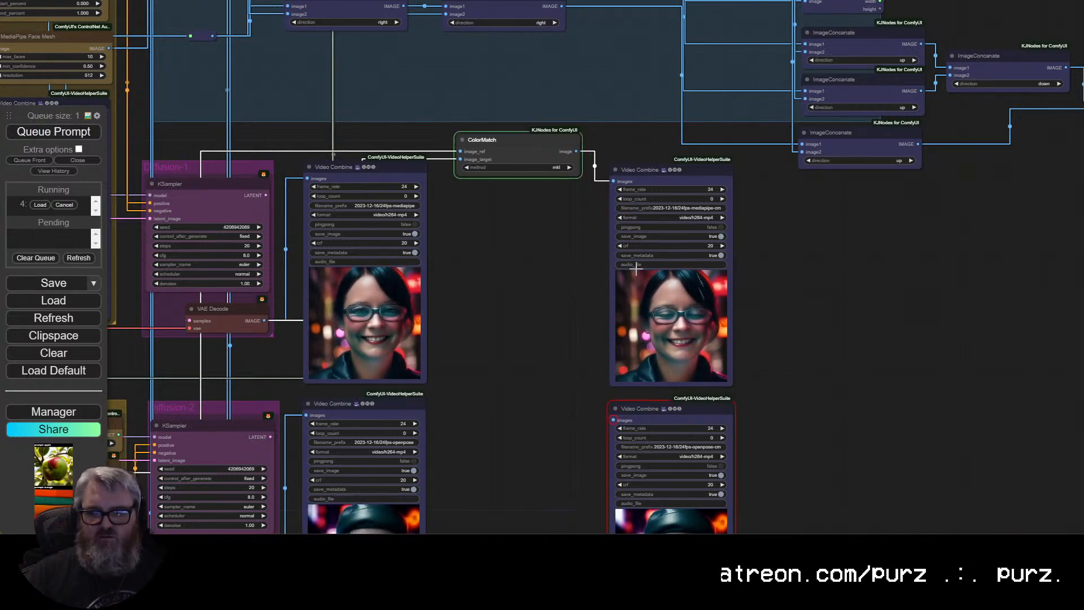
Examine the colour-matched mediapipe video up close and compare it with the original output.
scroll(636, 269, up, 10)
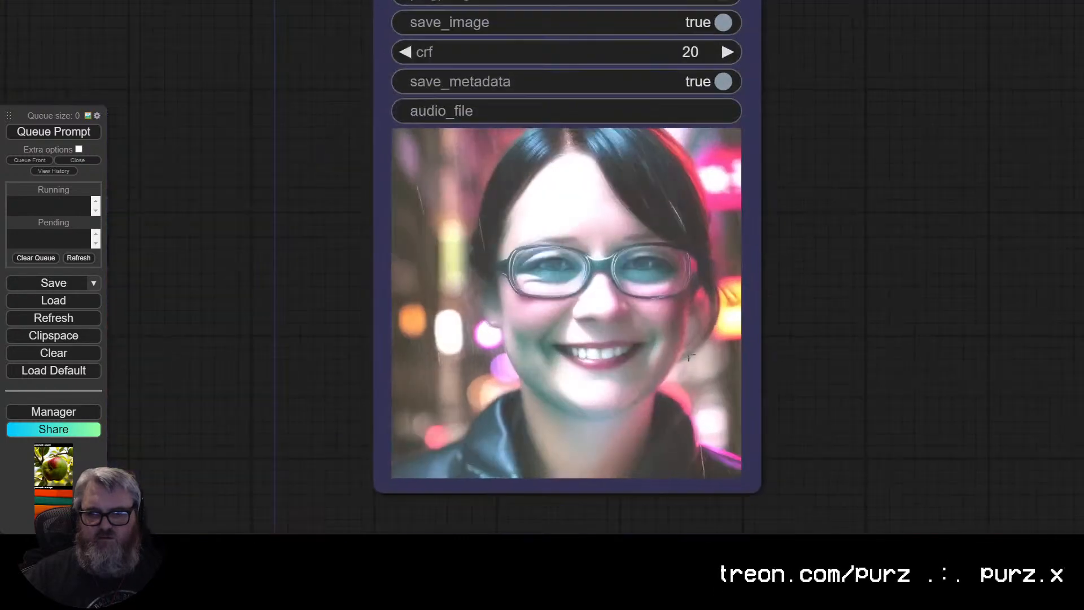
scroll(688, 361, down, 10)
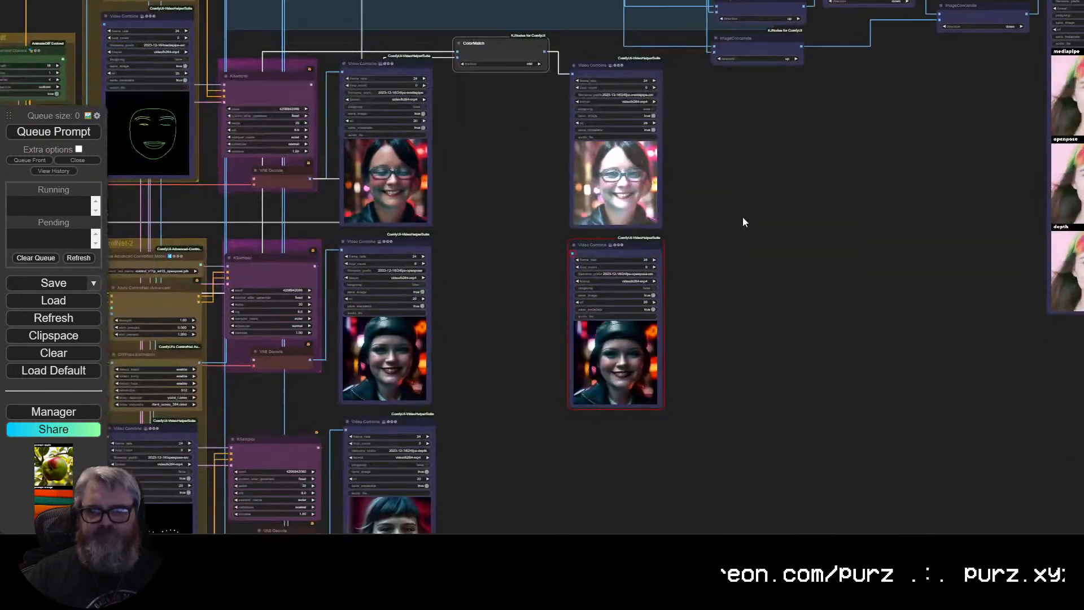
drag(747, 241, 682, 275)
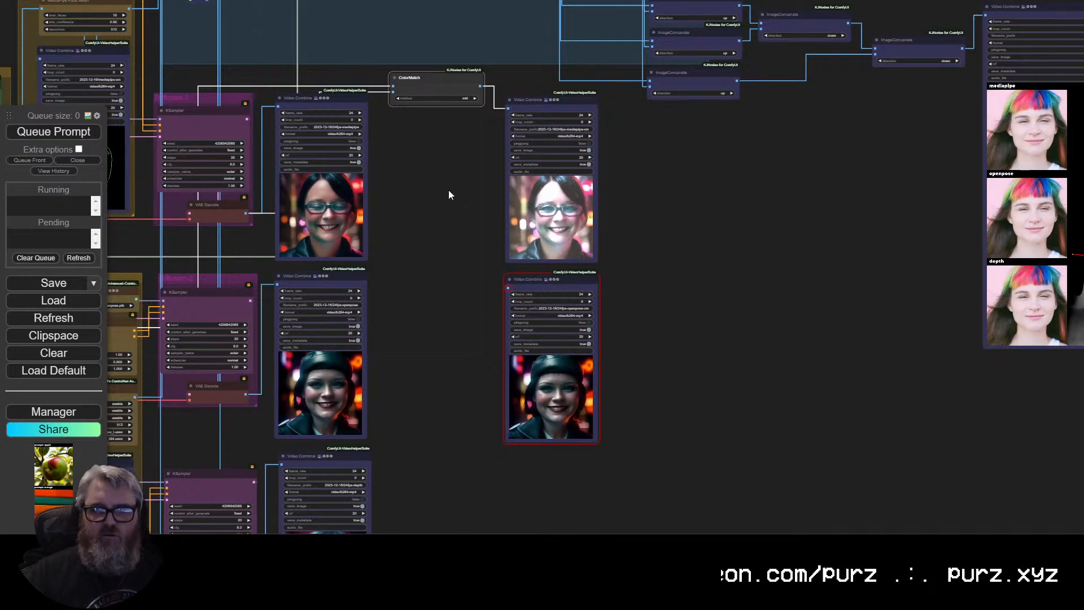
Duplicate the ColorMatch node into the openpose row and connect the Diffusion-2 VAE Decode image to its image_target.
drag(404, 84, 412, 266)
scroll(415, 266, up, 3)
drag(361, 361, 494, 260)
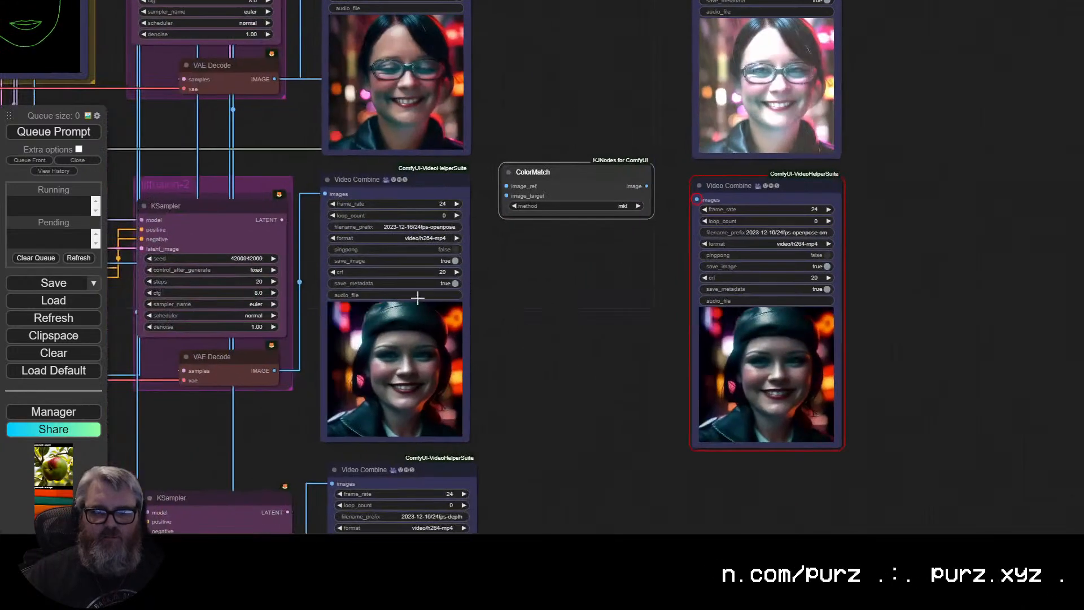
drag(274, 370, 506, 195)
Connect the Image Crop output to the openpose ColorMatch's image_ref and its image output to the openpose-cm Video Combine.
scroll(503, 282, down, 3)
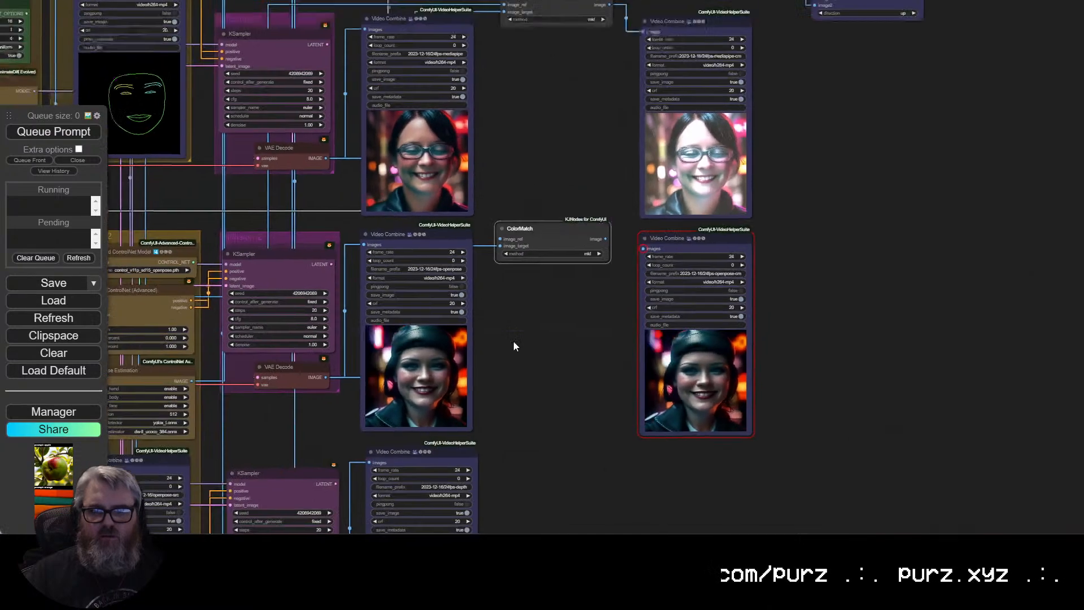
drag(513, 341, 703, 249)
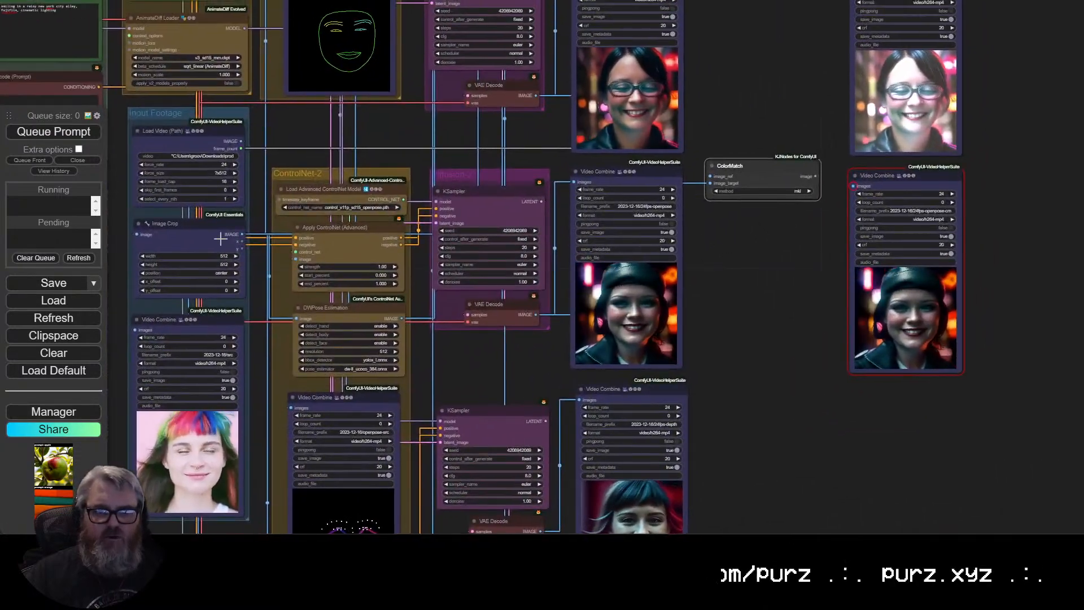
drag(803, 179, 534, 254)
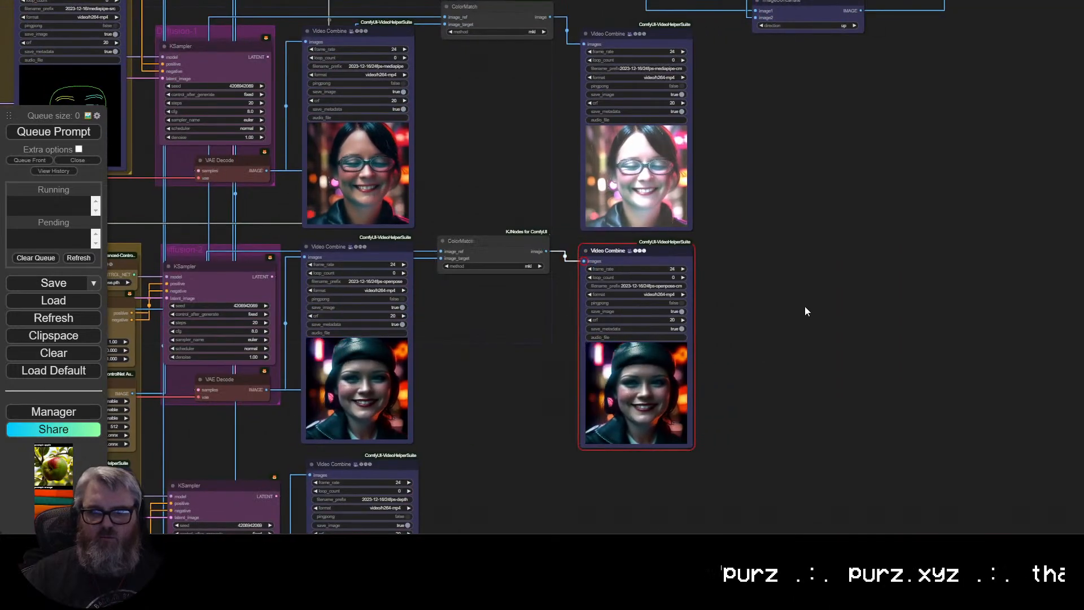
Duplicate the openpose-cm Video Combine and place the copy below it, in line with the depth branch's output.
key(ctrl+v)
drag(856, 308, 616, 474)
scroll(730, 501, up, 1)
drag(729, 501, 726, 468)
drag(734, 265, 753, 240)
drag(758, 411, 760, 148)
Set the duplicated Video Combine's filename_prefix in the depth row to 2023-12-16/24fps-depth-cm.
click(659, 216)
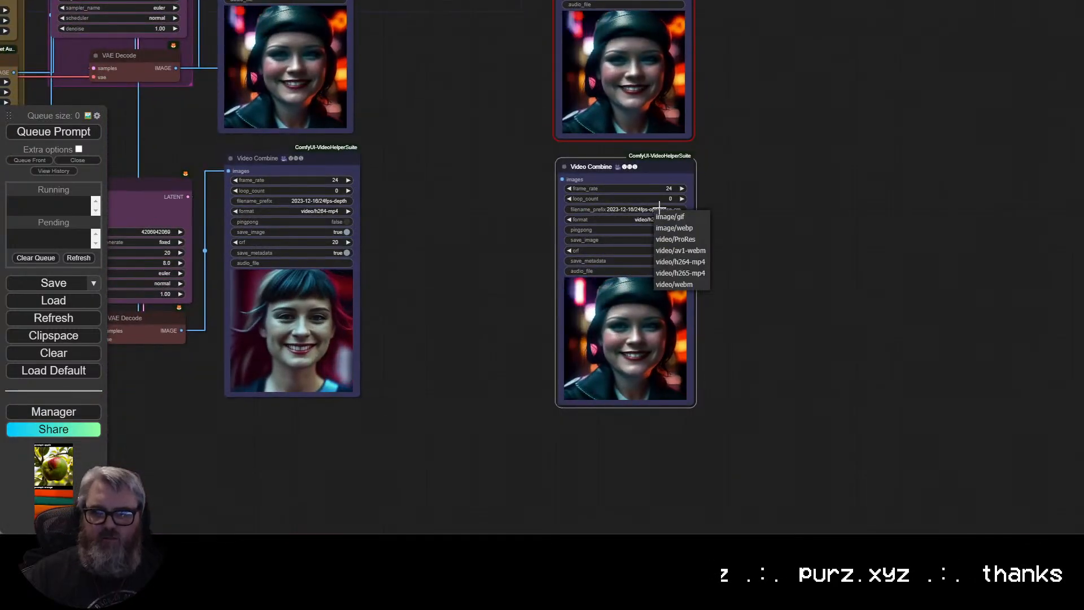
click(661, 208)
key(BackSpace)
key(BackSpace)
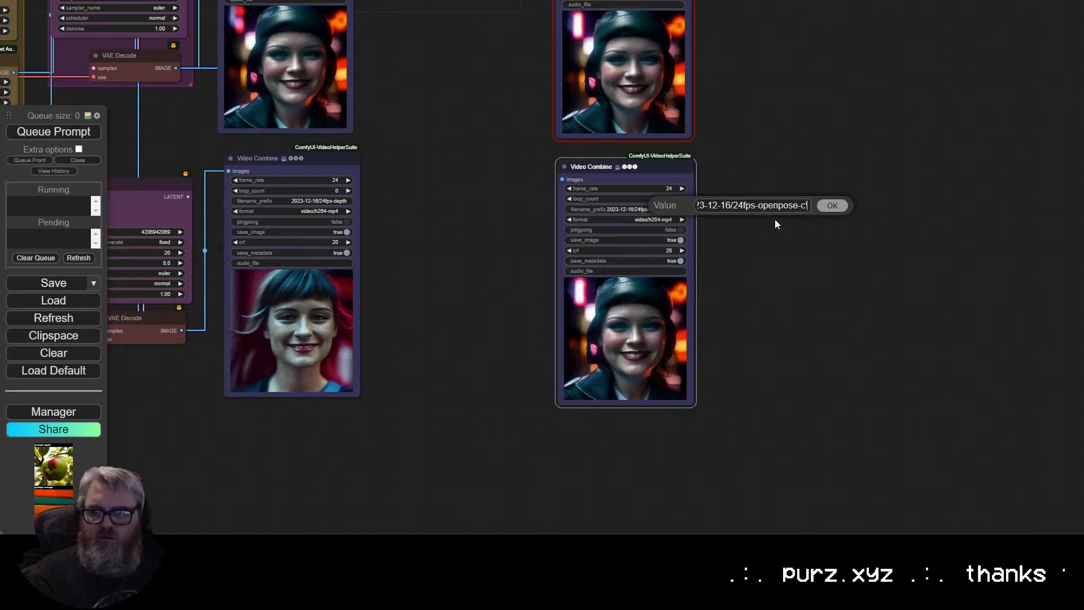
text(d)
key(BackSpace)
key(BackSpace)
key(BackSpace)
key(BackSpace)
key(BackSpace)
key(BackSpace)
key(BackSpace)
key(BackSpace)
key(BackSpace)
key(BackSpace)
text(depth)
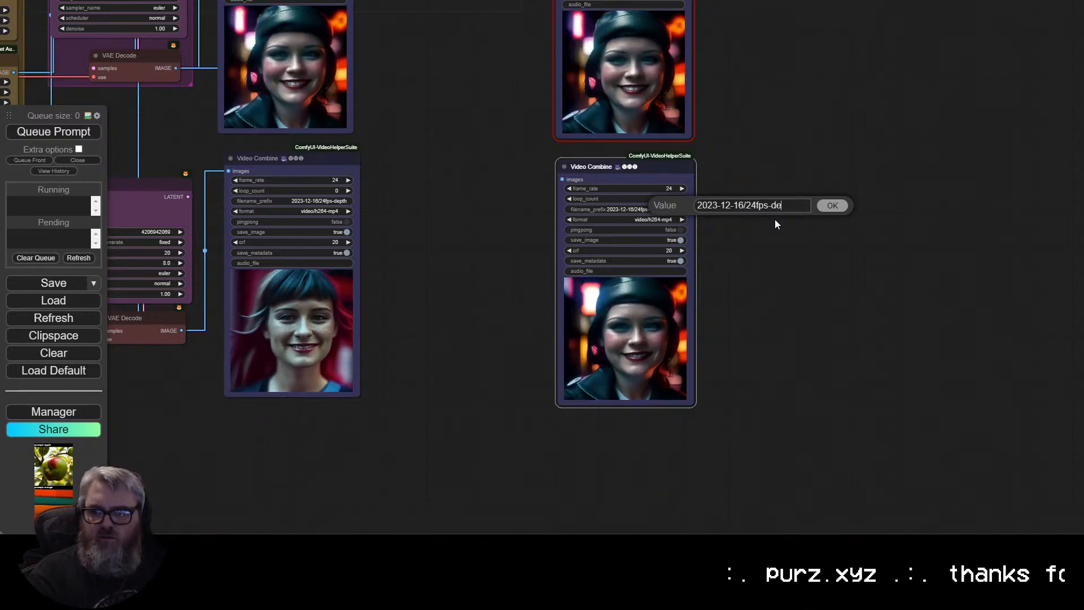
key(Return)
scroll(729, 234, up, 3)
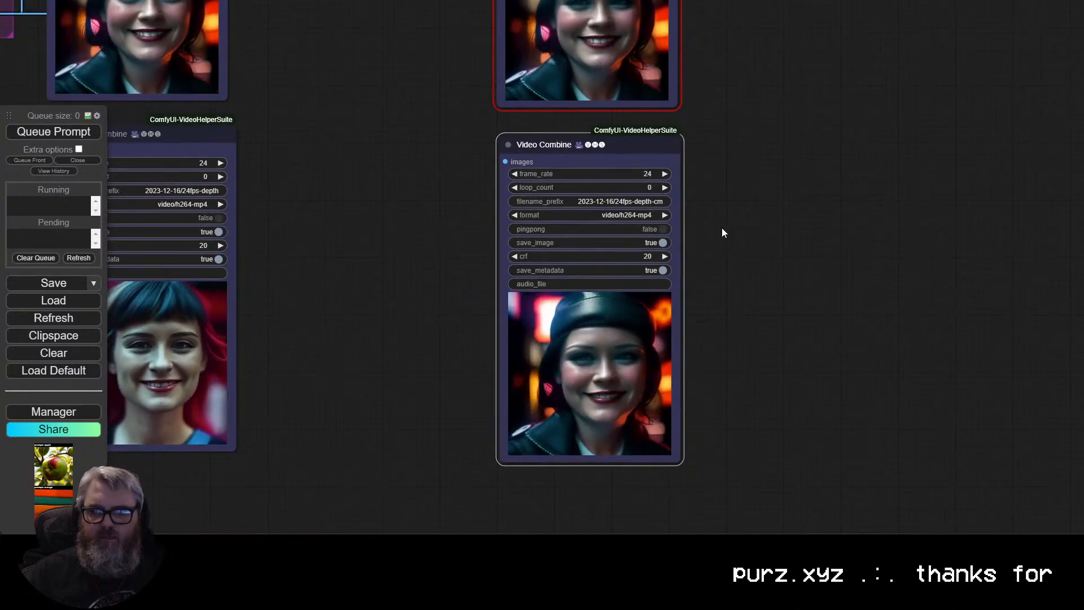
Duplicate the ColorMatch node into the depth row and connect the depth branch's VAE Decode image to its image_target.
scroll(719, 211, down, 1)
drag(722, 209, 829, 428)
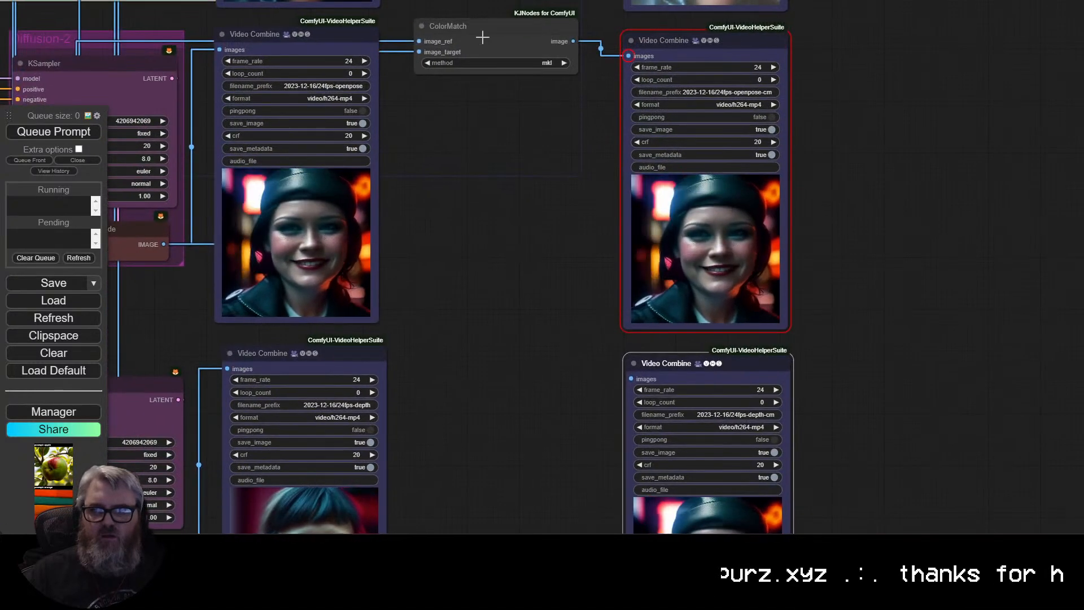
drag(470, 29, 482, 372)
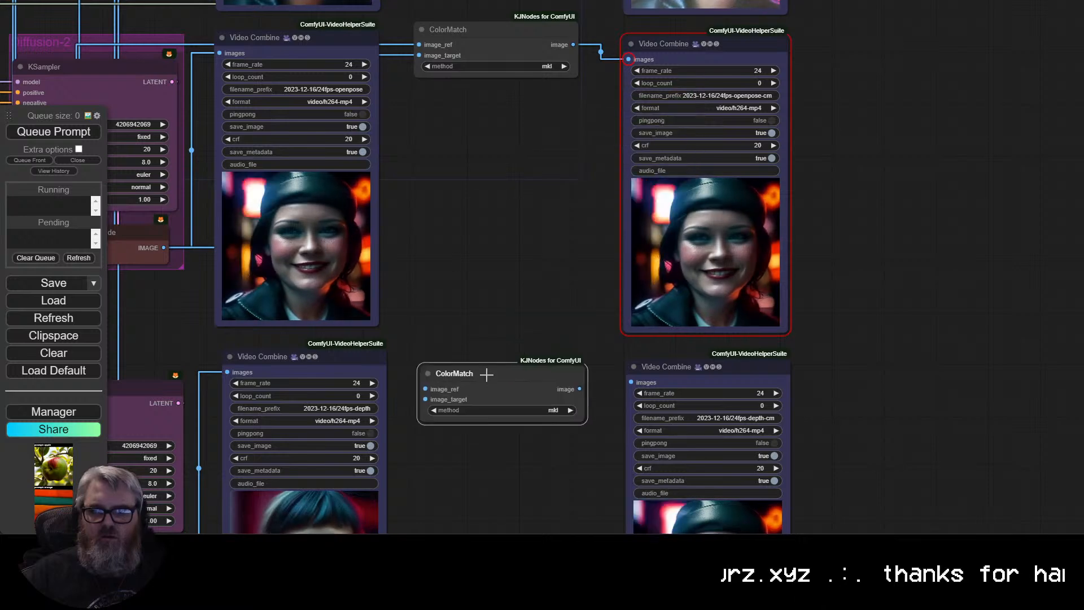
drag(202, 425, 267, 216)
drag(234, 360, 496, 182)
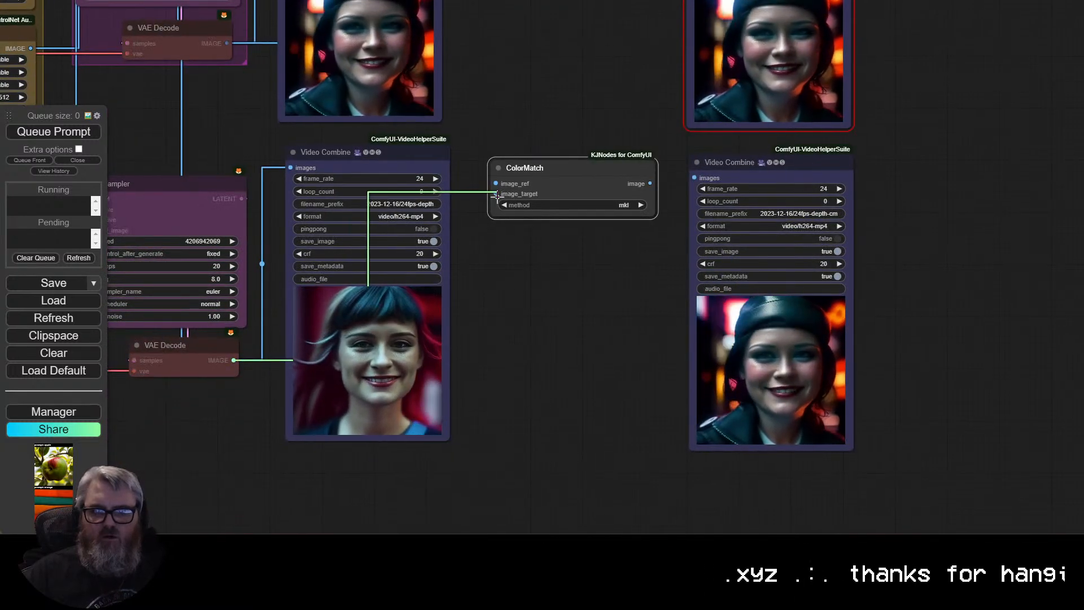
Connect the Image Crop output to the depth ColorMatch's image_ref and its image output to the depth-cm Video Combine.
scroll(522, 101, down, 3)
drag(551, 73, 734, 167)
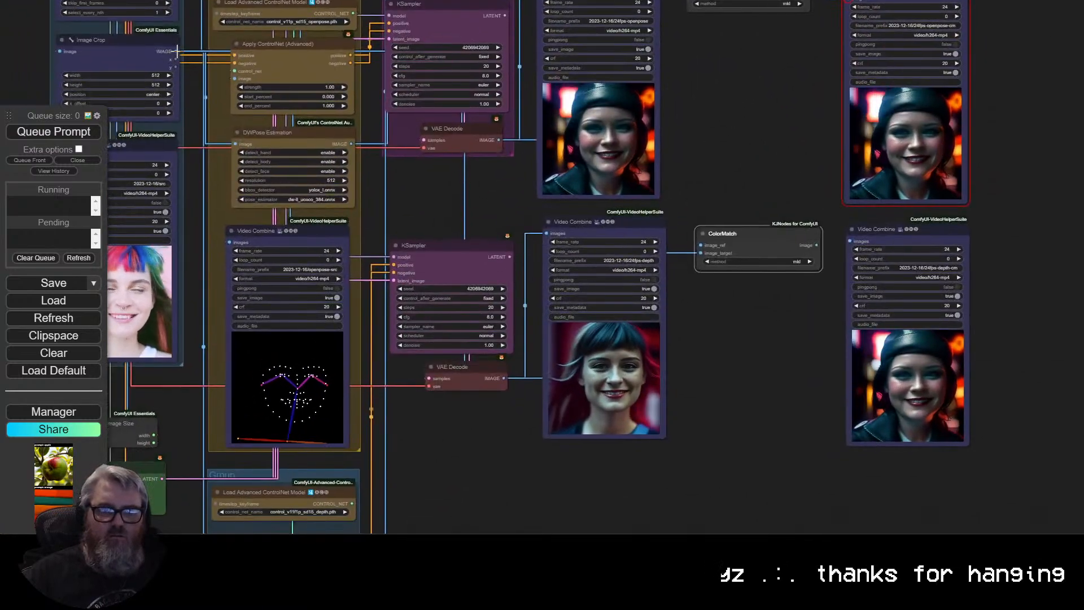
drag(176, 52, 293, 325)
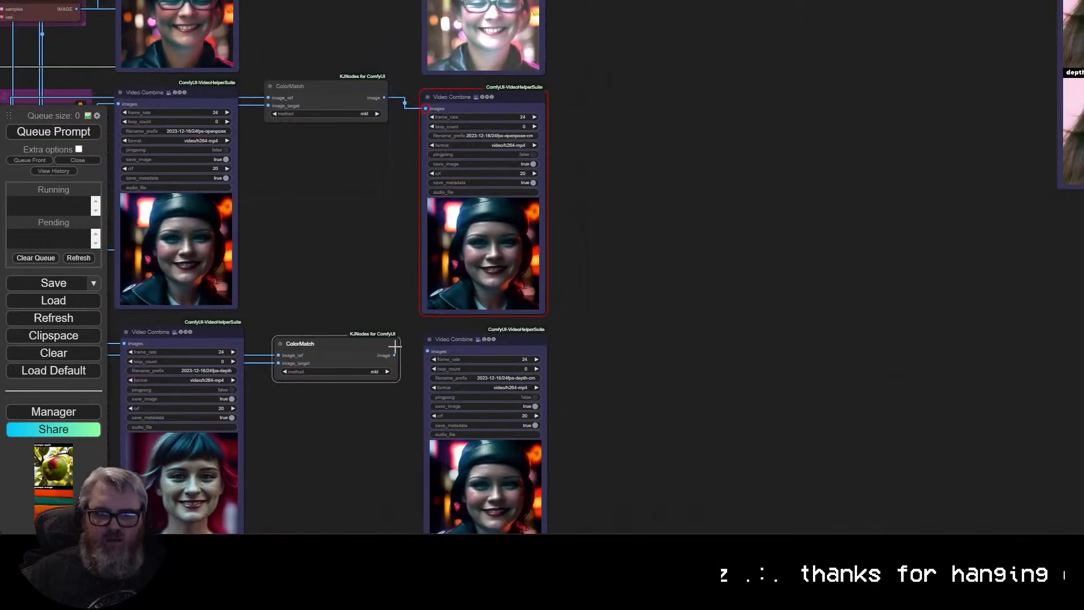
drag(394, 355, 427, 351)
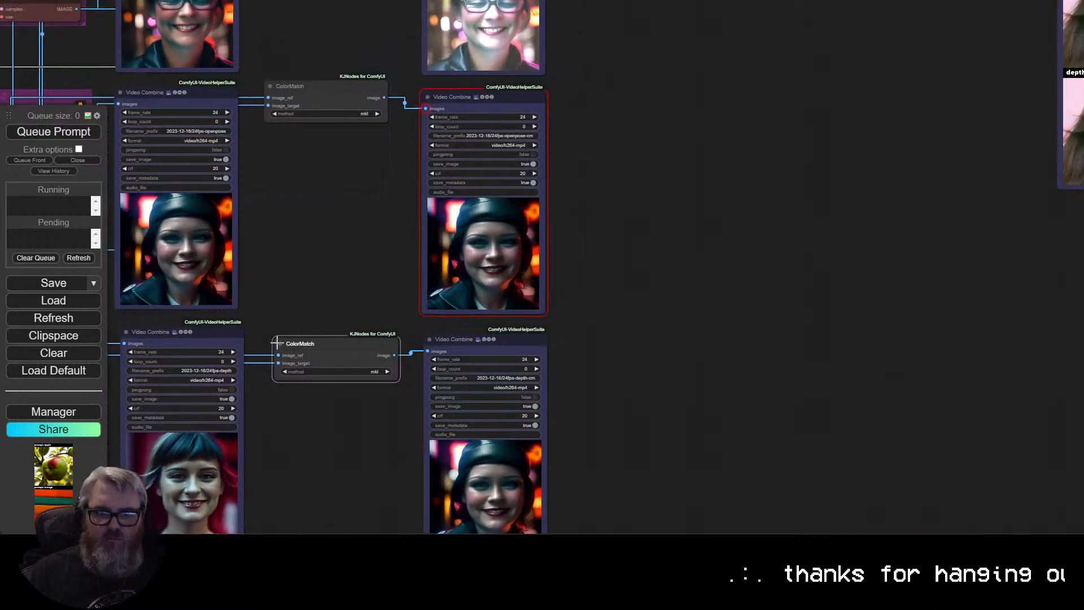
Collapse the depth ColorMatch and place the depth-cm Video Combine directly beside the original depth output.
drag(635, 377, 692, 263)
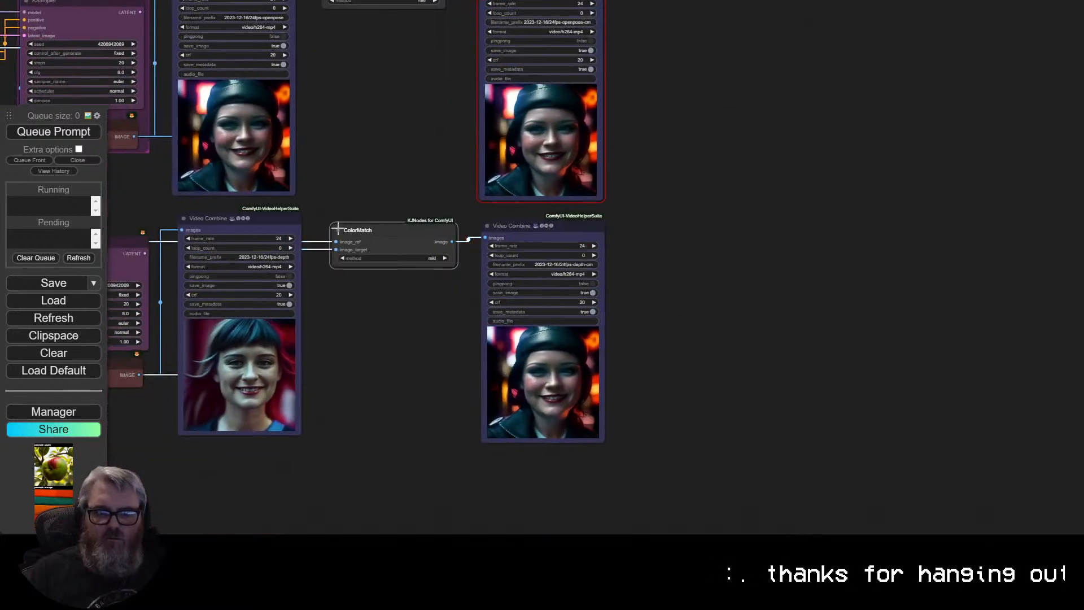
click(338, 230)
drag(358, 229, 354, 199)
drag(530, 232, 410, 446)
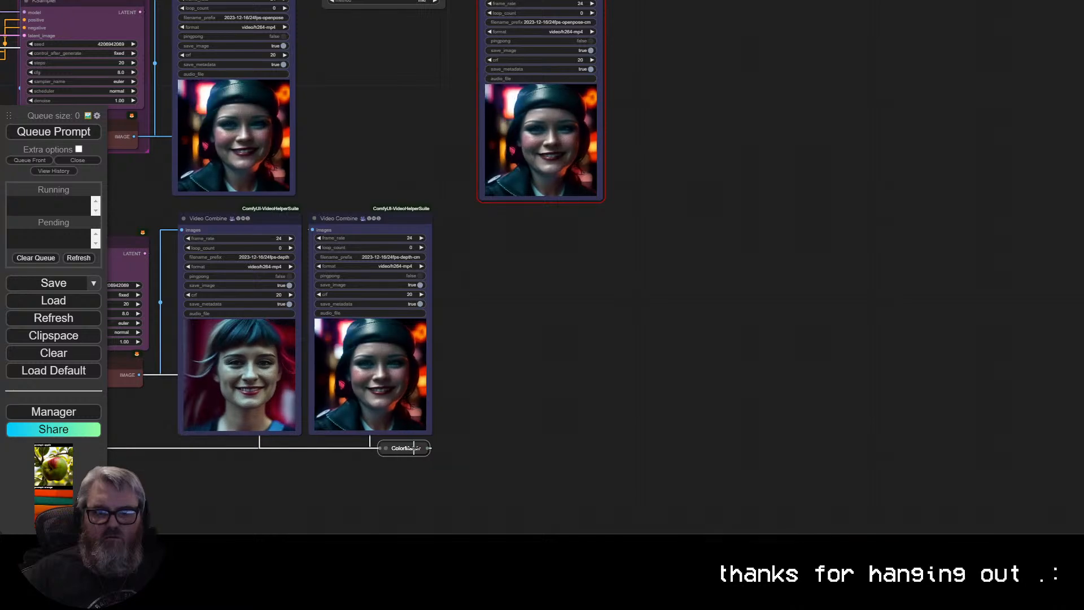
Collapse the openpose ColorMatch, place the openpose-cm Video Combine beside the openpose output, and set the ColorMatch above it.
drag(470, 119, 494, 351)
click(352, 205)
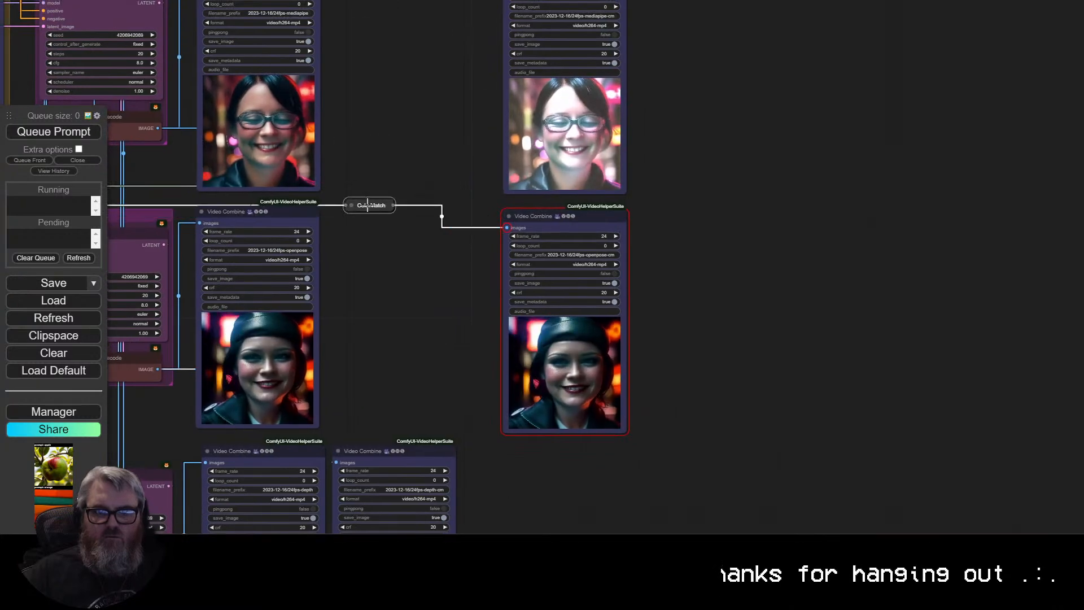
drag(379, 207, 386, 169)
drag(586, 212, 427, 183)
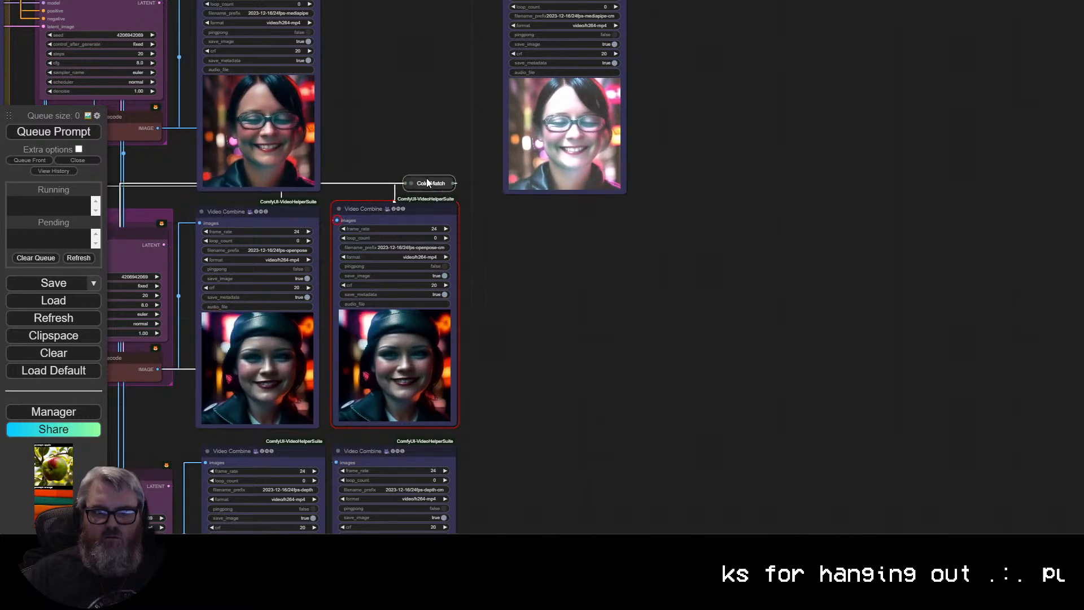
Shift the depth and openpose output rows slightly down and move the collapsed depth ColorMatch above its video outputs.
drag(469, 472, 446, 196)
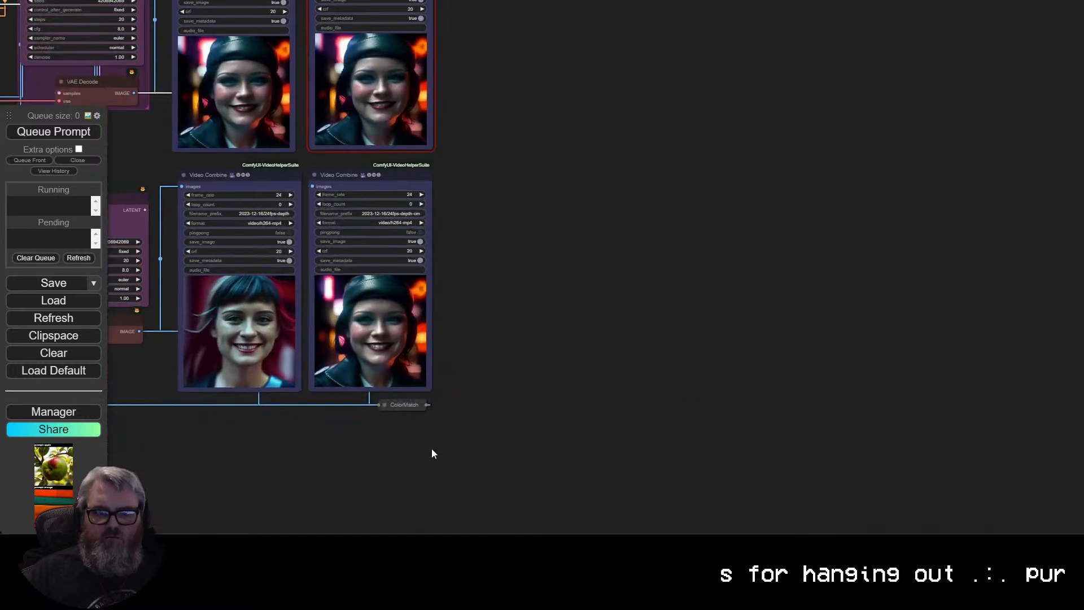
drag(200, 199, 221, 202)
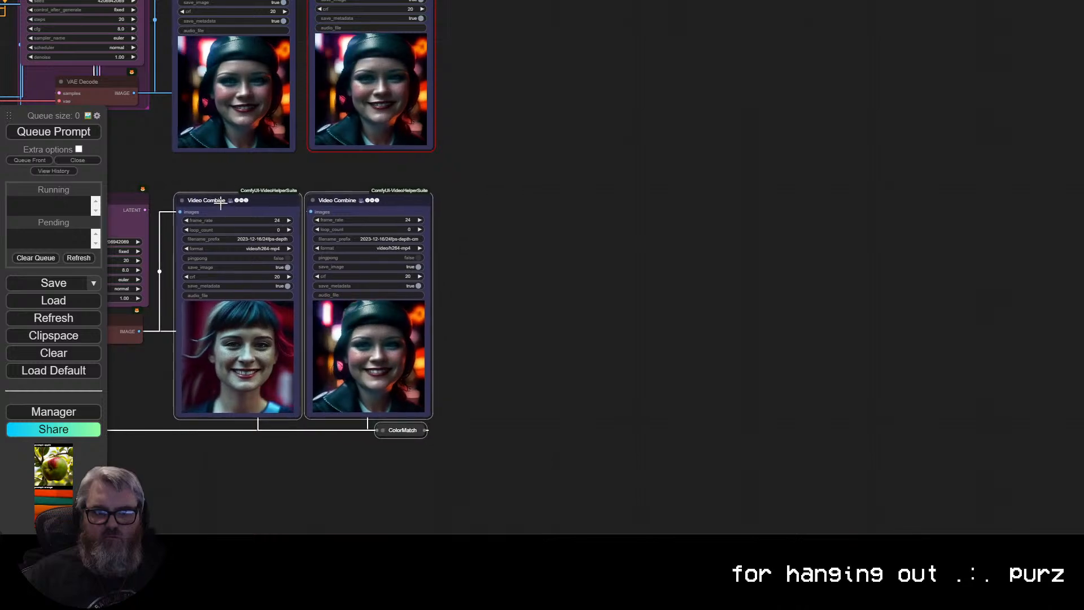
click(460, 381)
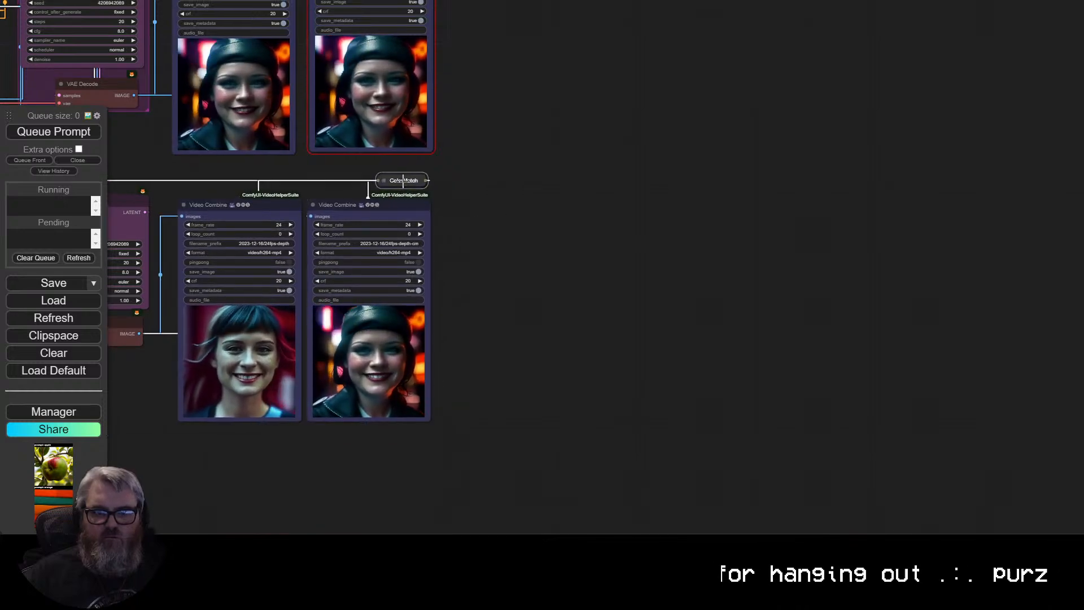
drag(464, 160, 552, 502)
drag(552, 332, 554, 354)
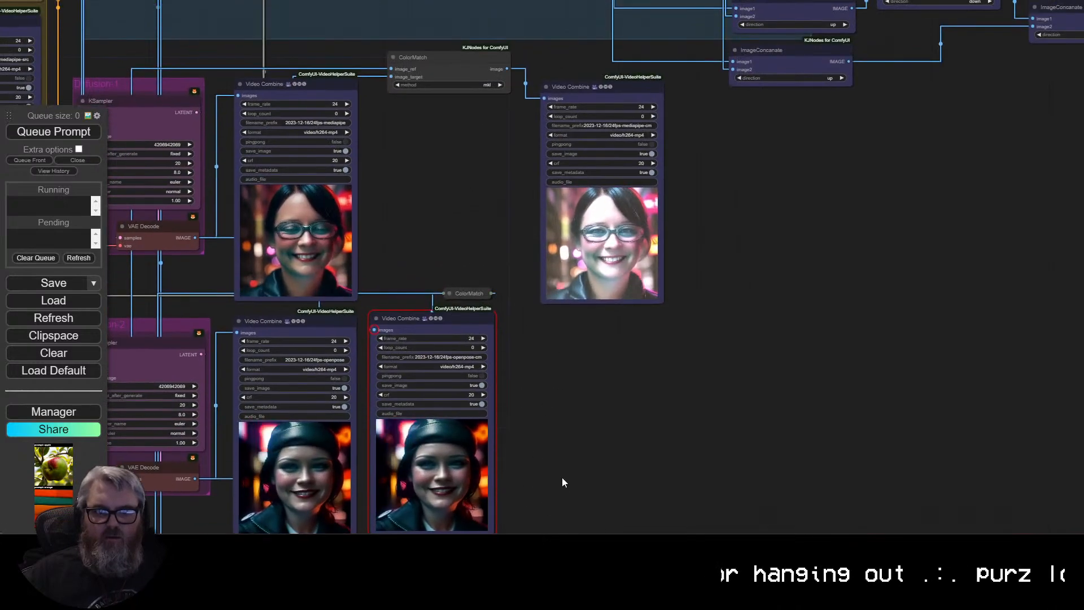
drag(265, 320, 271, 332)
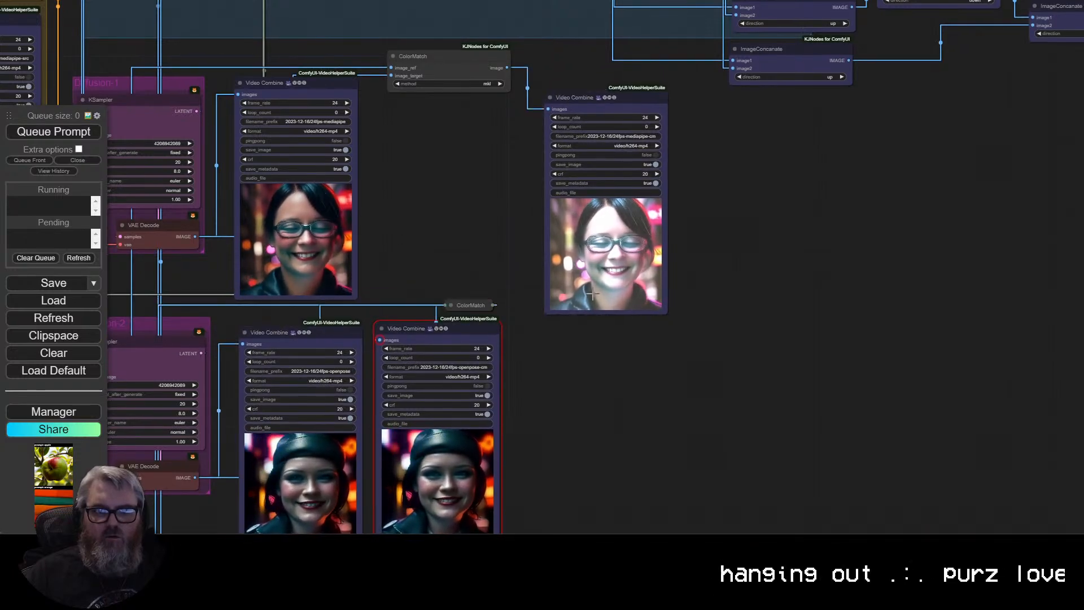
Collapse the mediapipe ColorMatch above its row and line up the mediapipe and mediapipe-cm Video Combine nodes side by side.
click(393, 55)
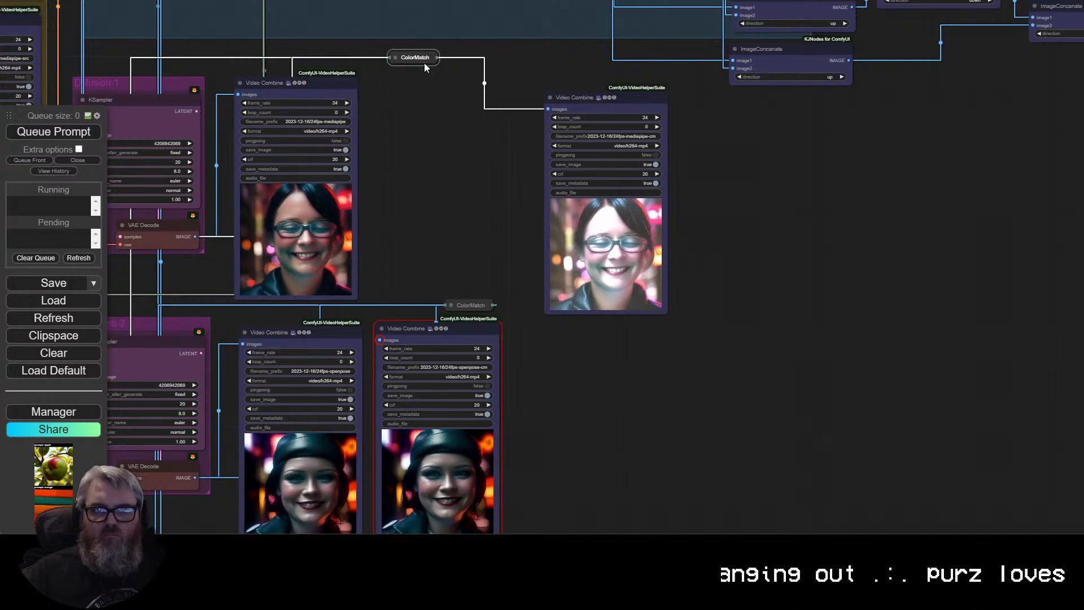
drag(417, 56, 416, 37)
drag(603, 97, 432, 64)
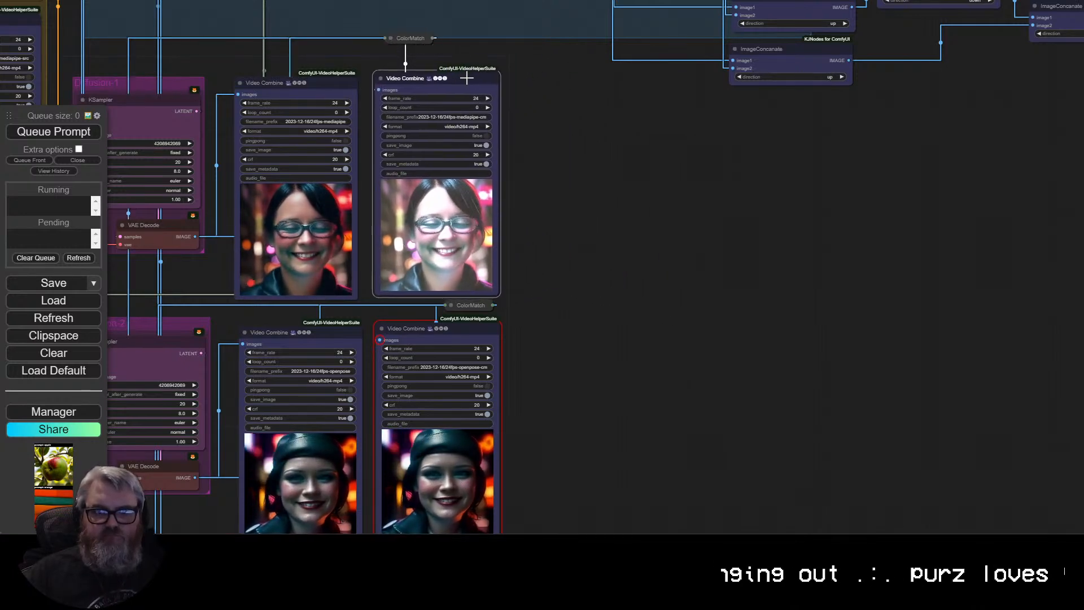
drag(266, 82, 274, 74)
drag(408, 38, 466, 50)
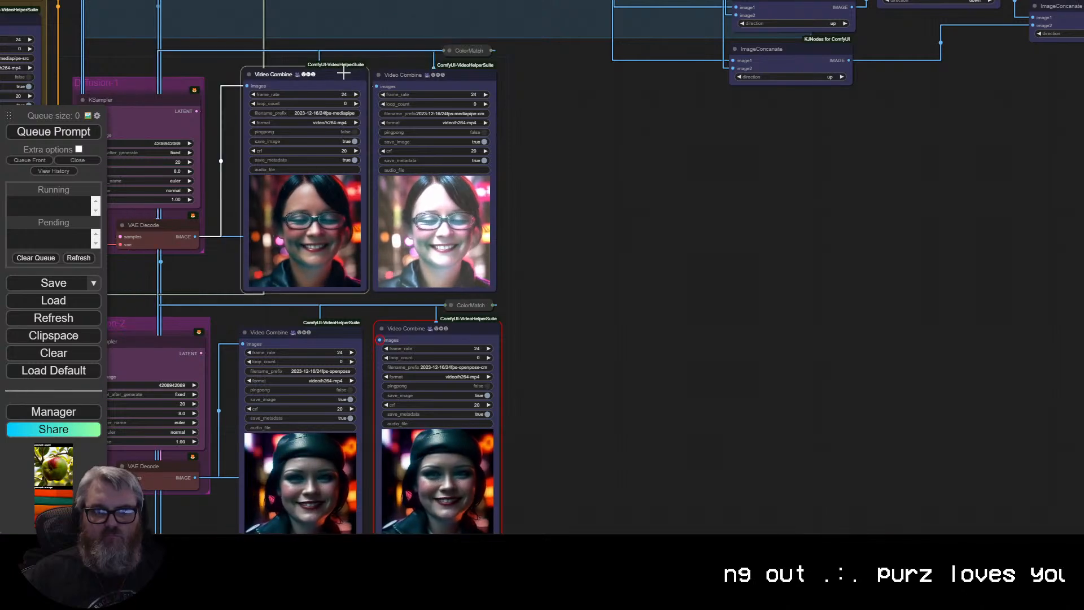
drag(343, 74, 343, 75)
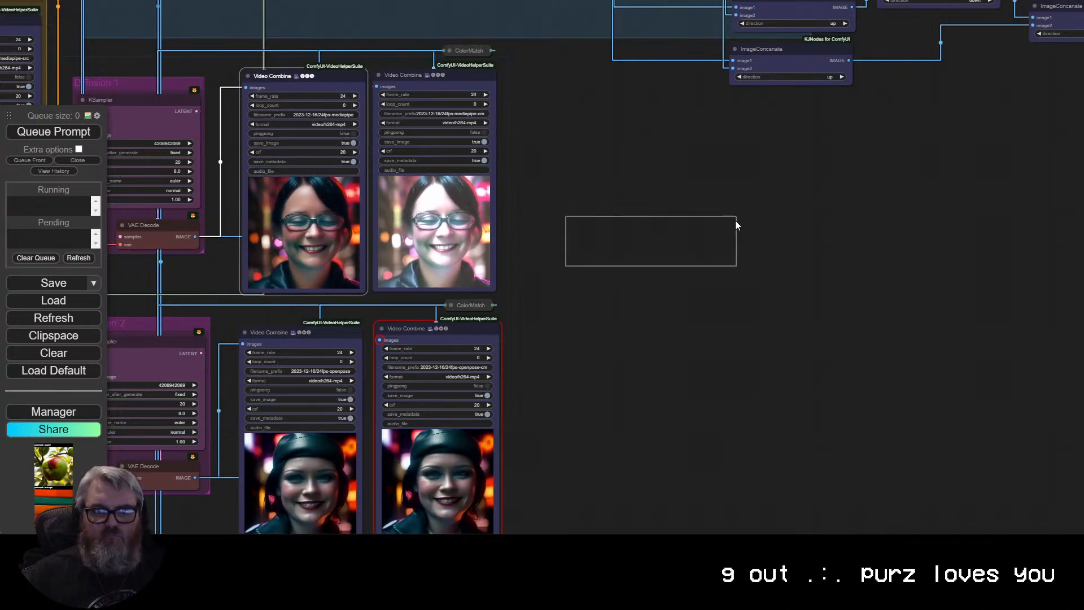
Examine the tidied output rows and the final comparison grid of mediapipe, openpose and depth results.
scroll(771, 217, down, 5)
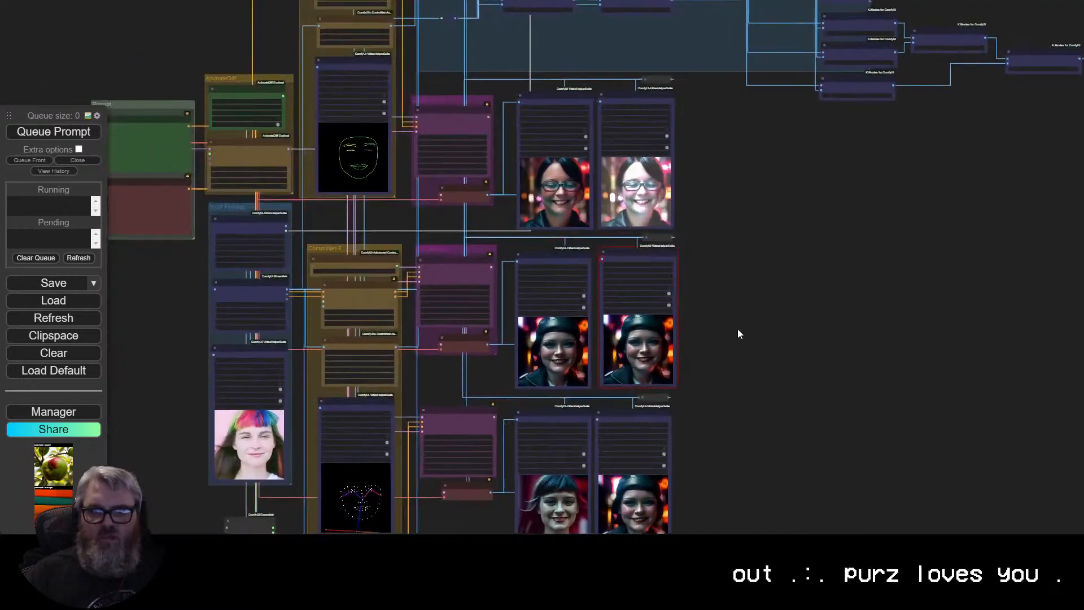
drag(720, 476, 687, 249)
scroll(699, 242, up, 7)
drag(643, 171, 776, 527)
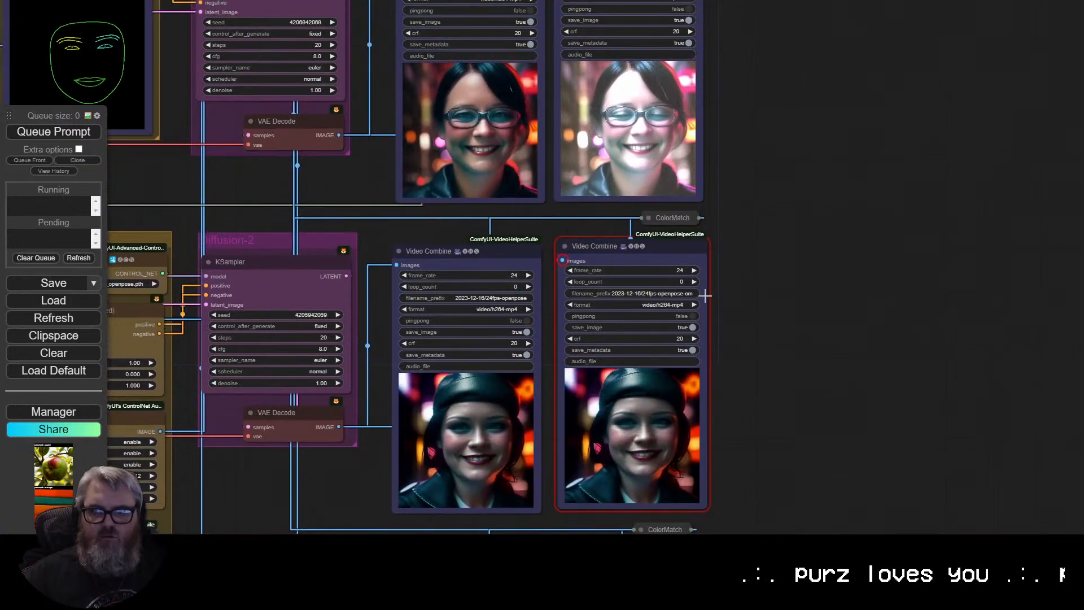
drag(745, 218, 735, 477)
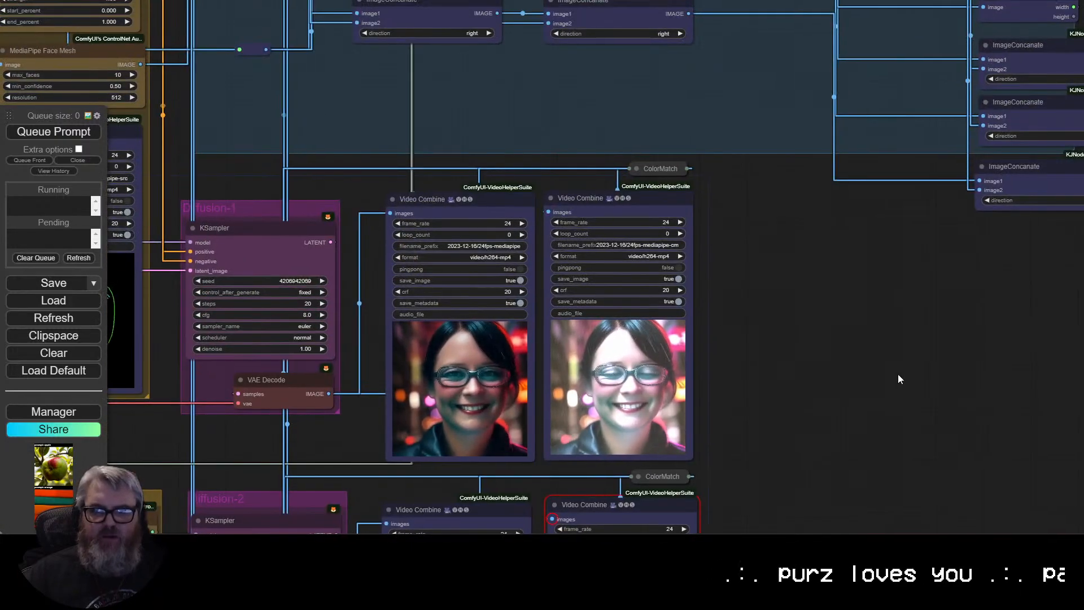
drag(898, 374, 366, 529)
drag(639, 465, 175, 477)
drag(394, 450, 341, 198)
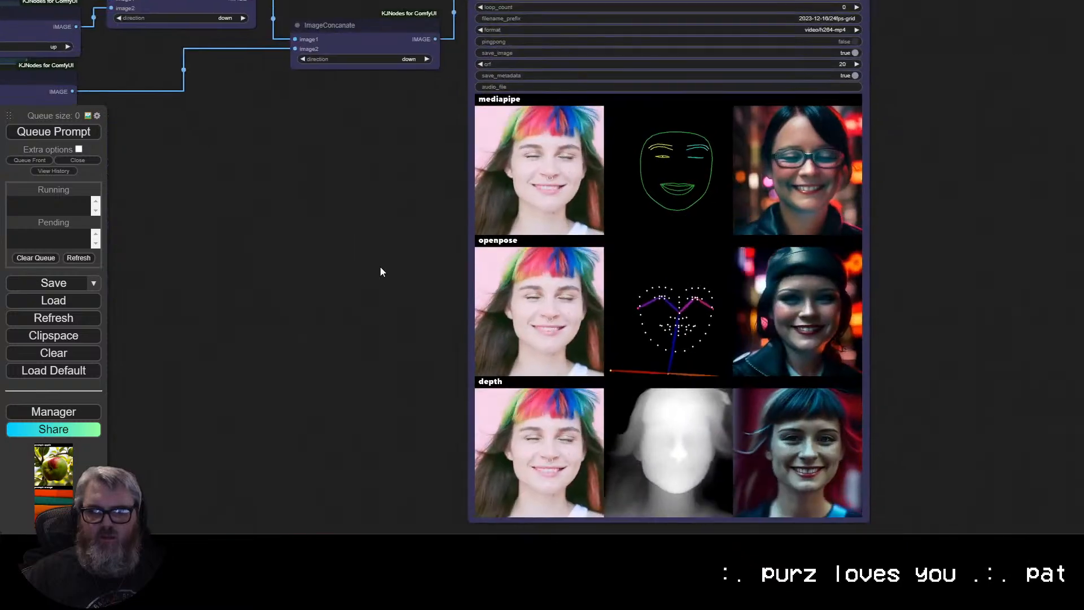
scroll(434, 378, down, 5)
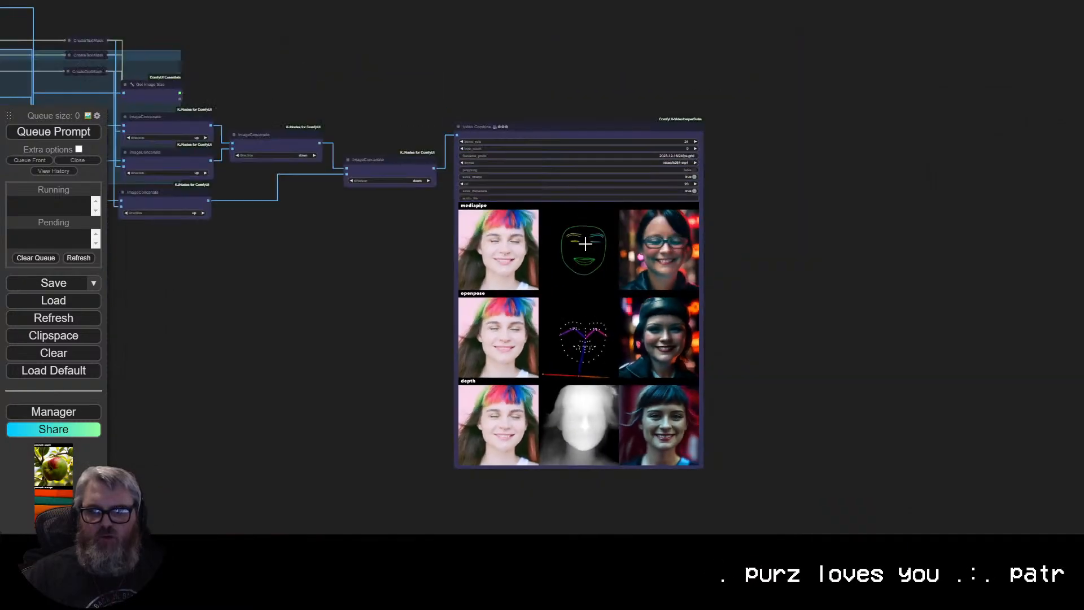
drag(251, 332, 729, 341)
drag(464, 420, 655, 282)
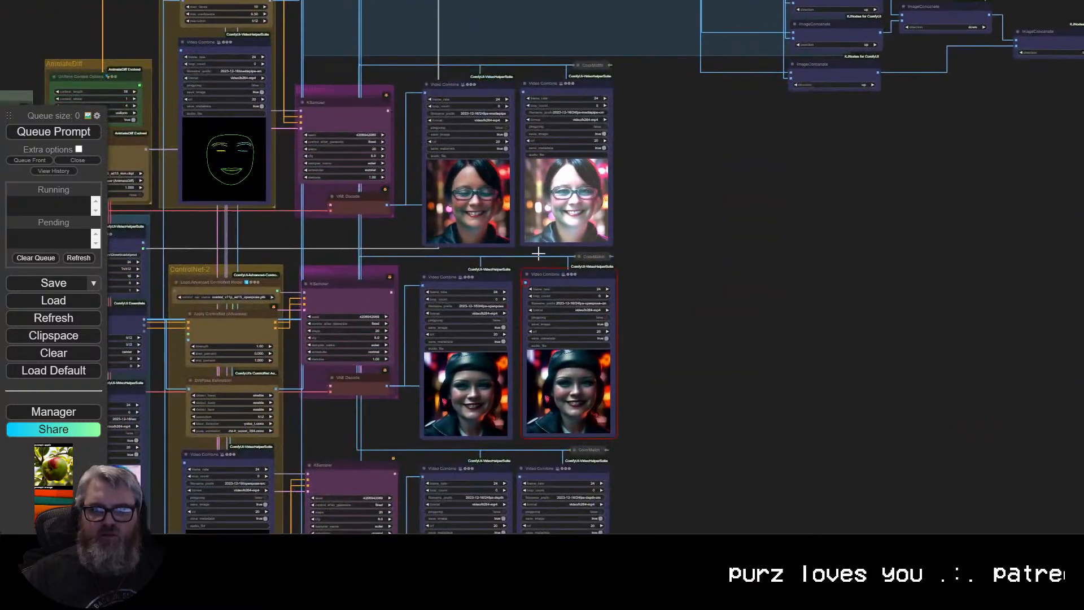
scroll(538, 254, up, 3)
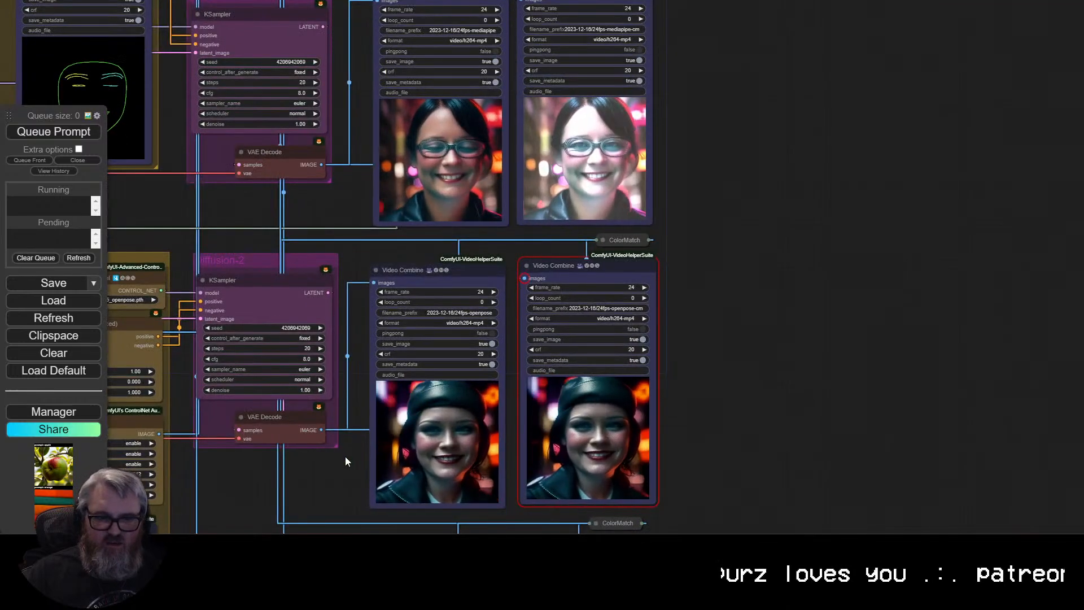
Attach a Reroute to the image output of each of the three ColorMatch nodes and stack the Reroutes beside the output rows.
click(602, 237)
drag(778, 262, 477, 313)
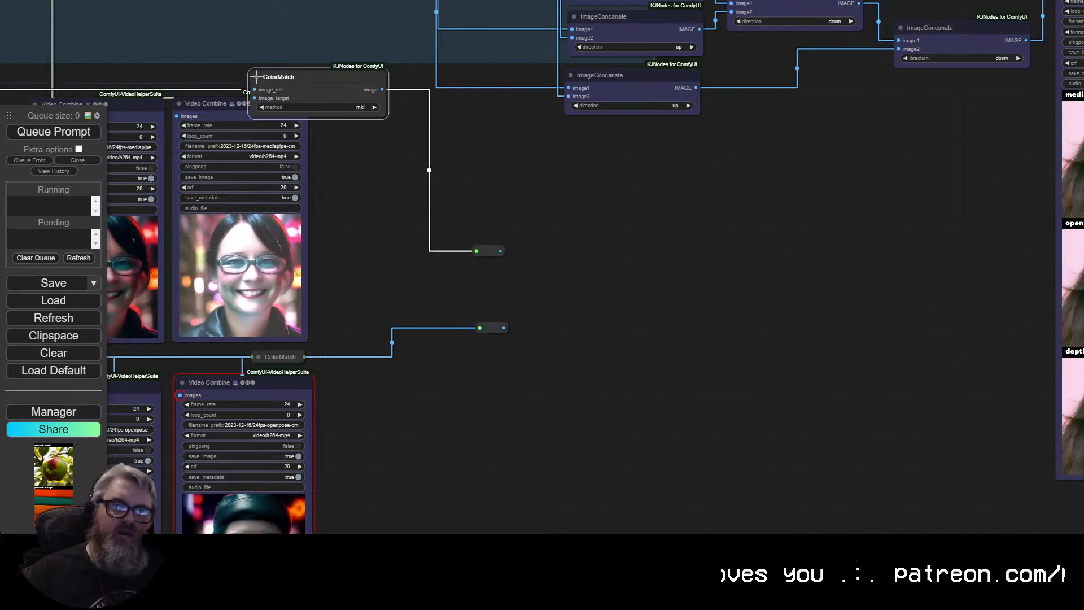
drag(388, 391, 394, 192)
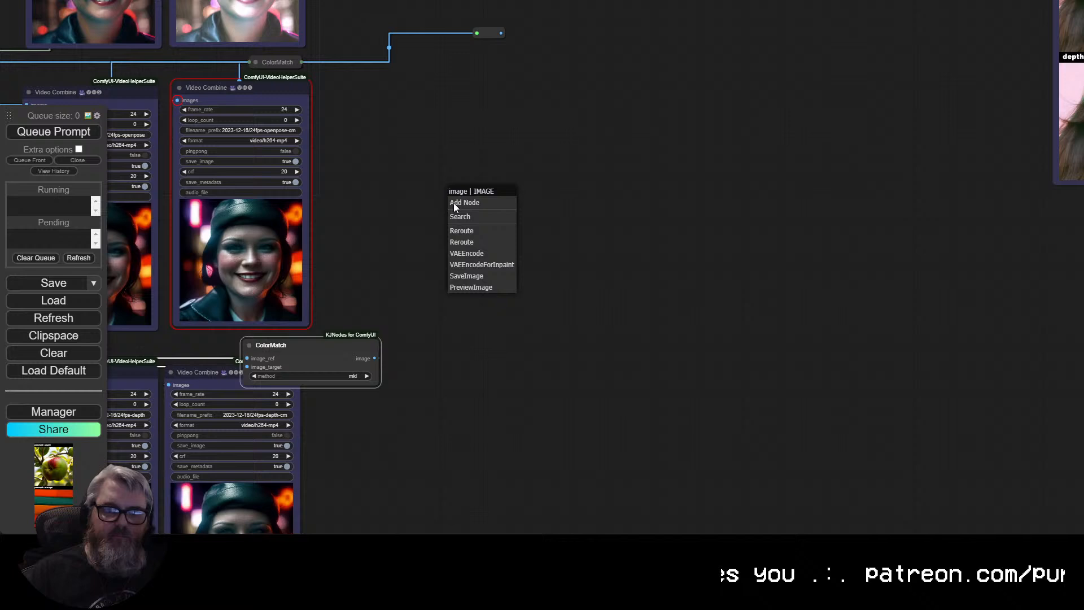
click(477, 231)
click(249, 345)
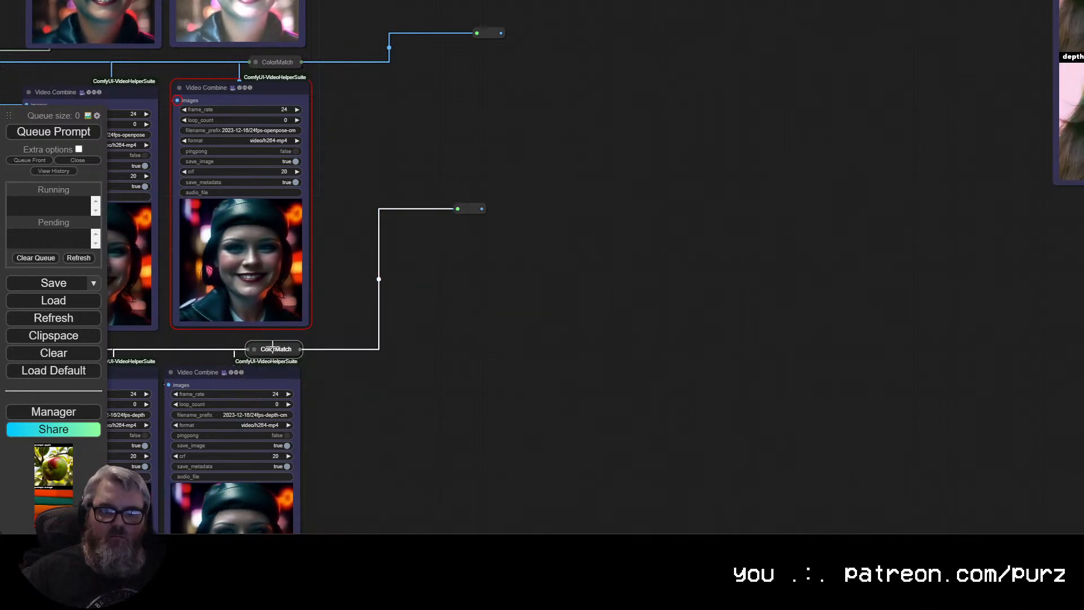
scroll(473, 335, up, 5)
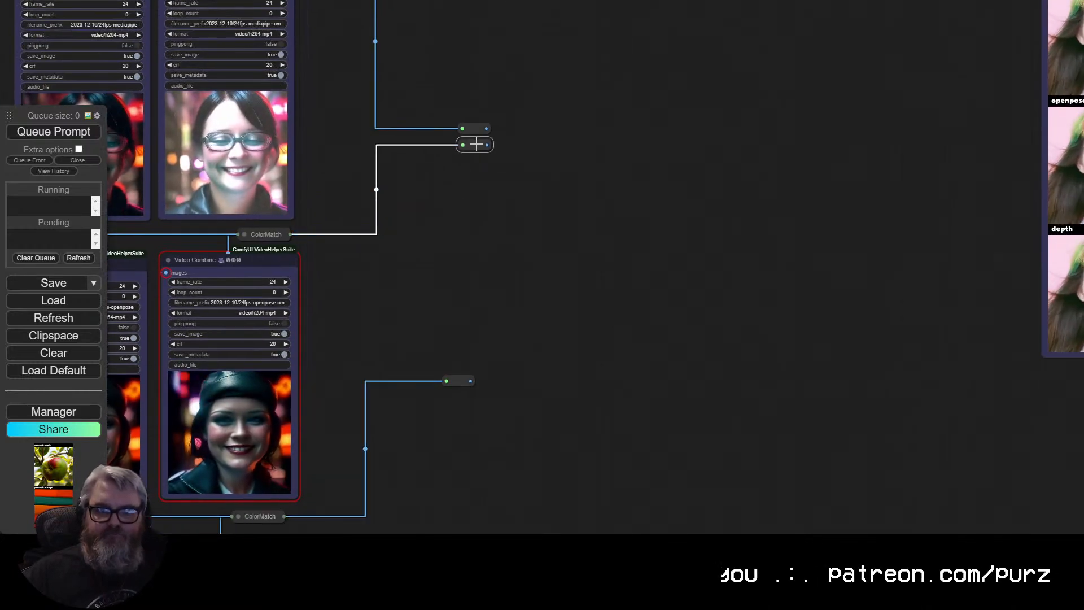
drag(458, 380, 472, 160)
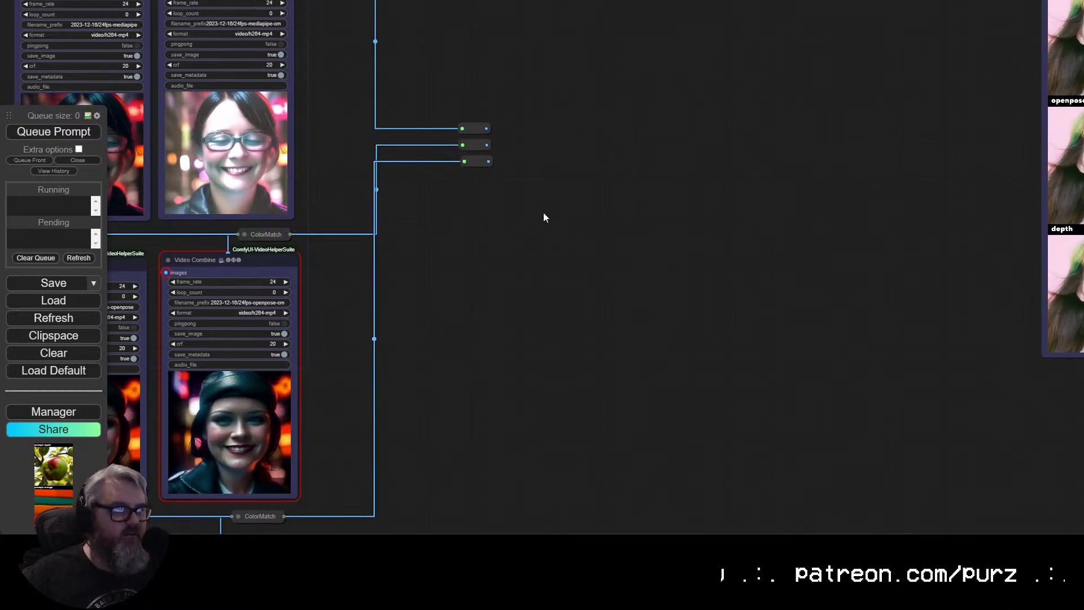
Move the three colour-matched Reroutes above the ImageConcanate rows at the start of the Grid Assembly group.
drag(544, 211, 432, 34)
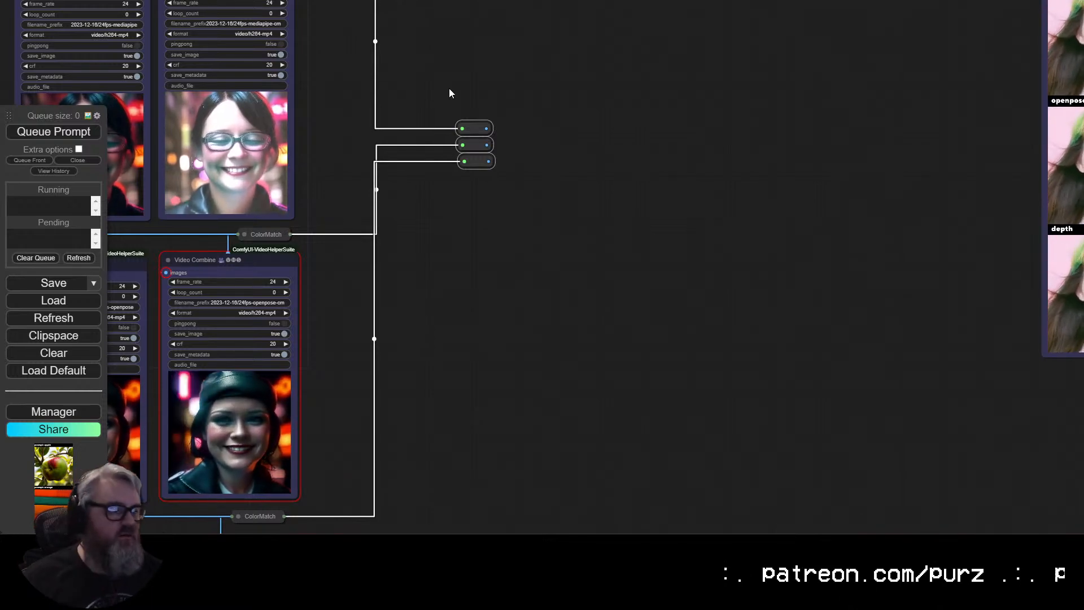
drag(448, 88, 490, 339)
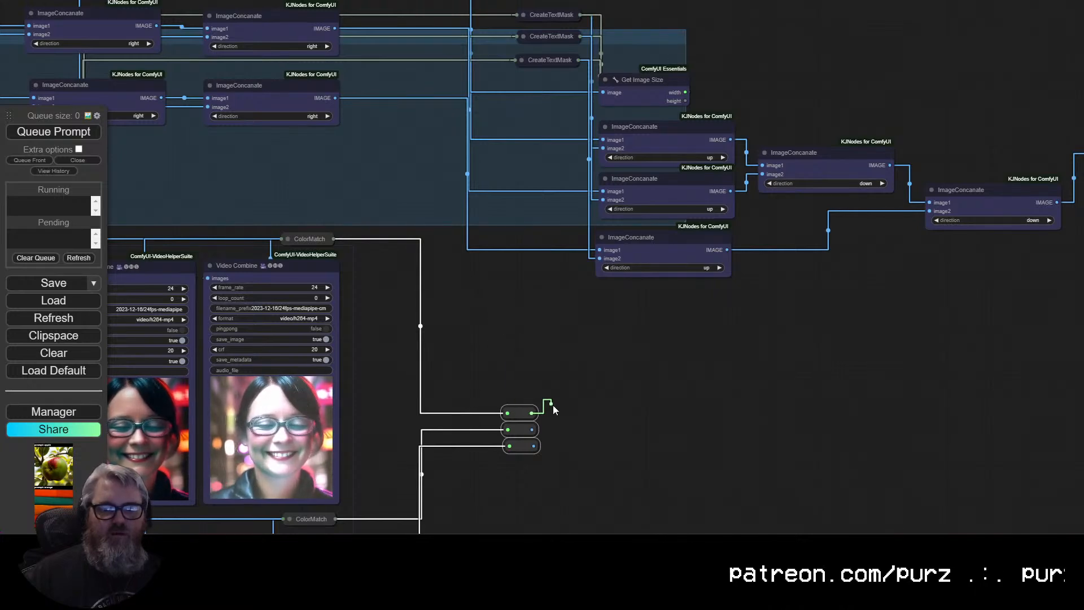
drag(553, 409, 552, 344)
drag(520, 413, 409, 143)
drag(438, 188, 220, 97)
drag(295, 161, 723, 151)
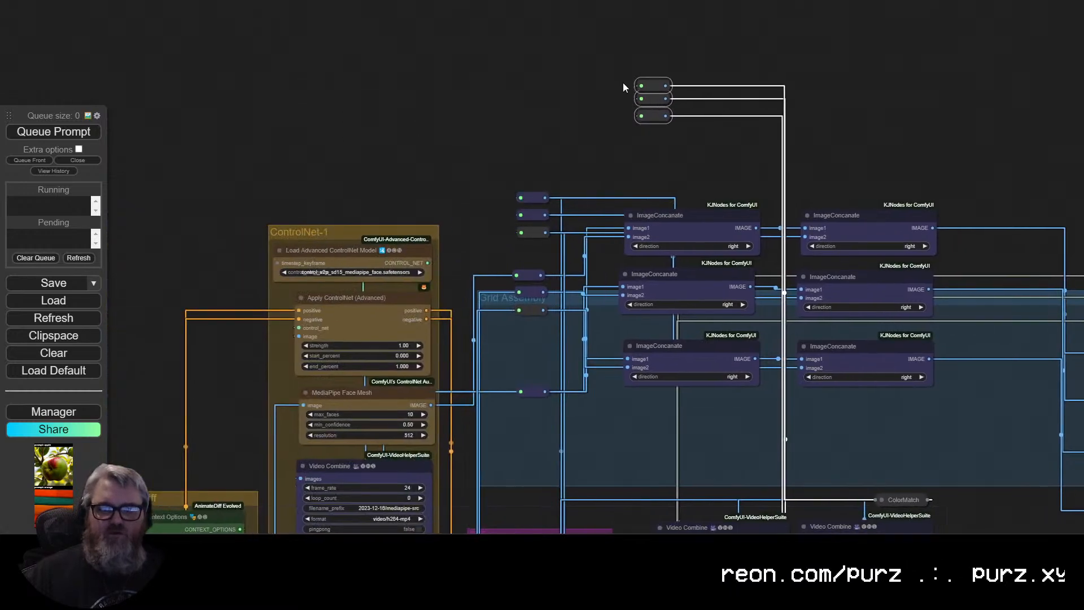
Space the three colour-matched Reroutes evenly in a tight vertical stack.
mouse_move(645, 85)
mouse_down()
mouse_move(491, 66)
mouse_move(571, 58)
mouse_move(663, 84)
mouse_move(649, 86)
mouse_up()
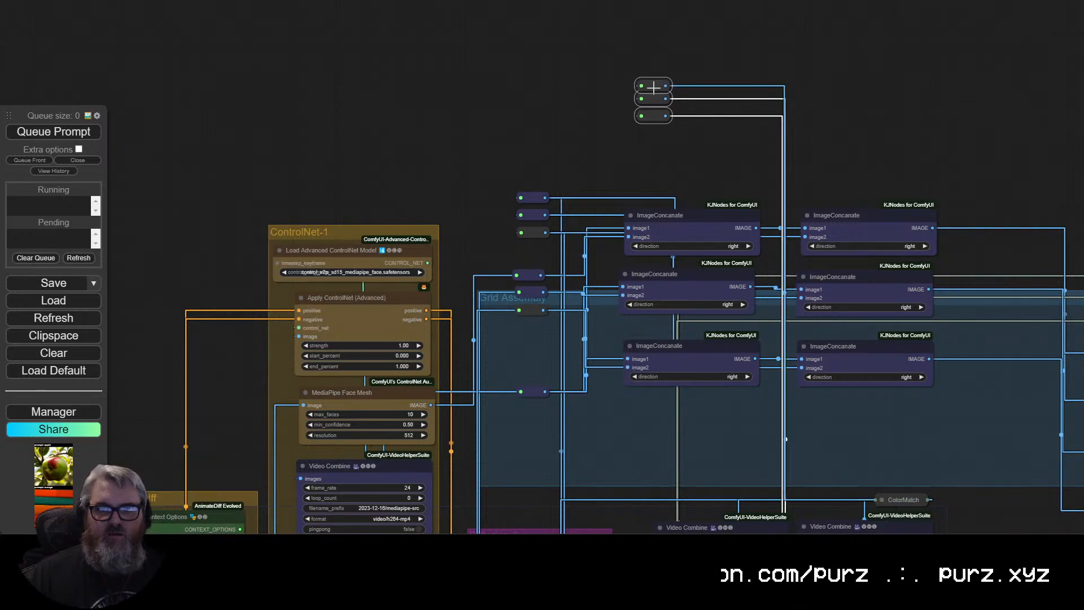
drag(623, 44, 680, 130)
click(668, 137)
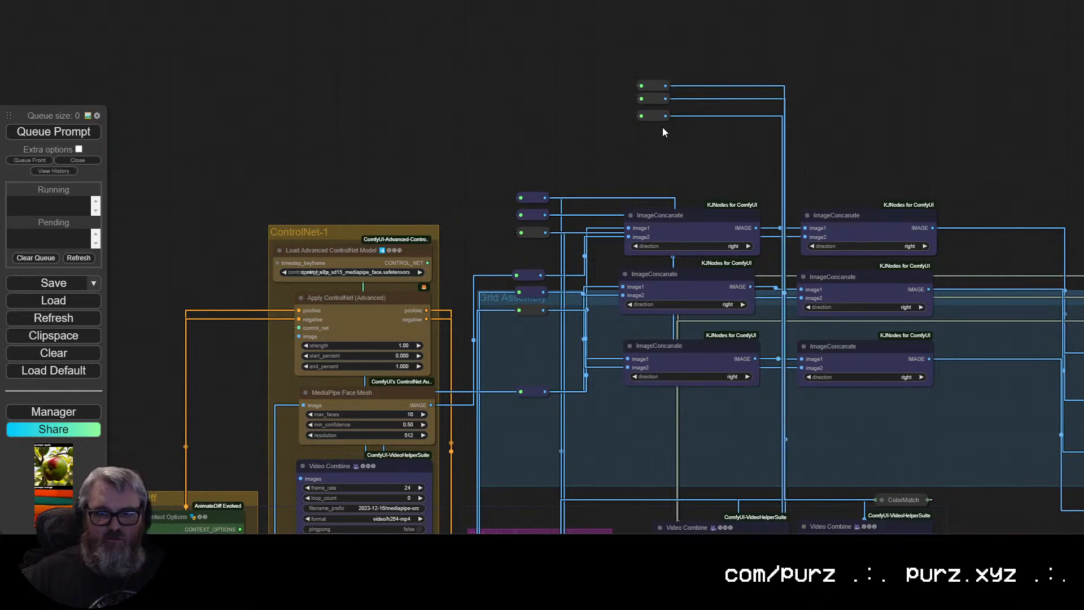
scroll(668, 146, up, 3)
click(639, 151)
drag(639, 152, 638, 154)
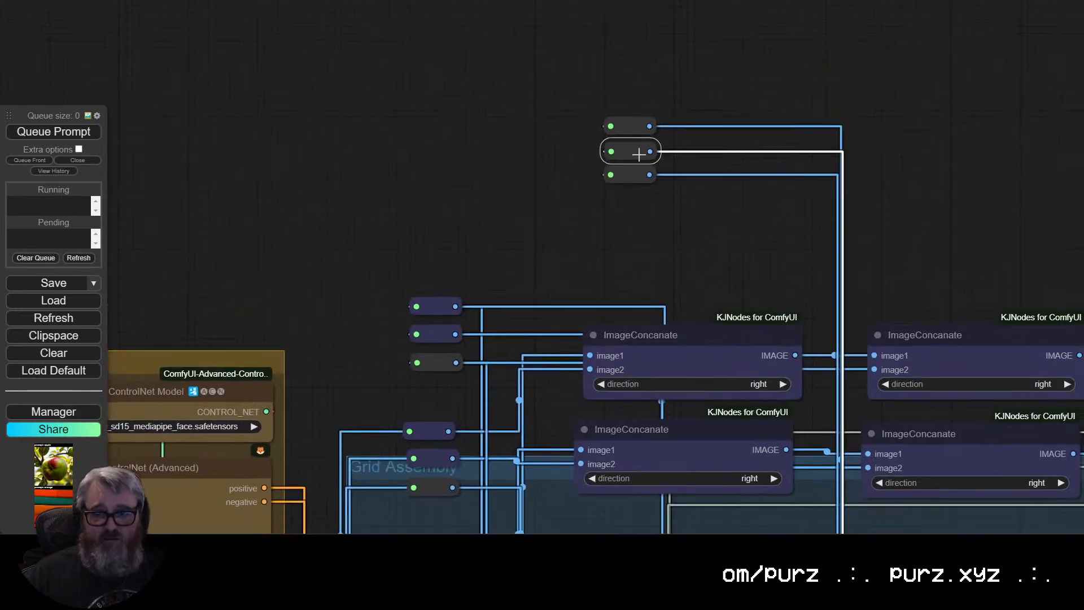
click(663, 238)
Move the colour-matched Reroutes into the Grid Assembly input column and place the Reroute feeding every row's image1 beneath them.
drag(669, 232, 598, 106)
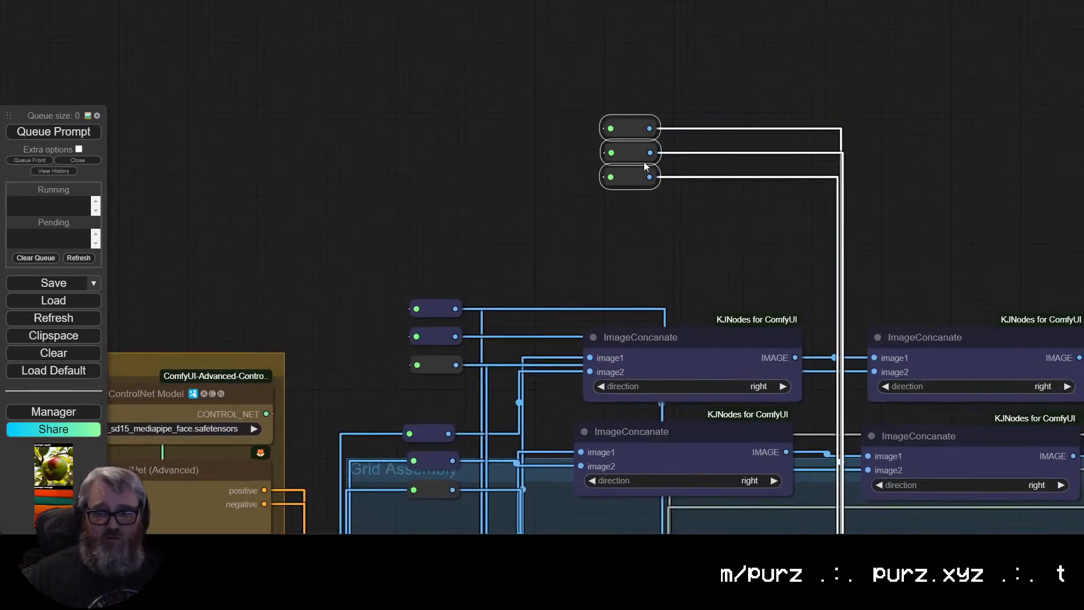
drag(639, 177, 528, 211)
drag(538, 256, 364, 320)
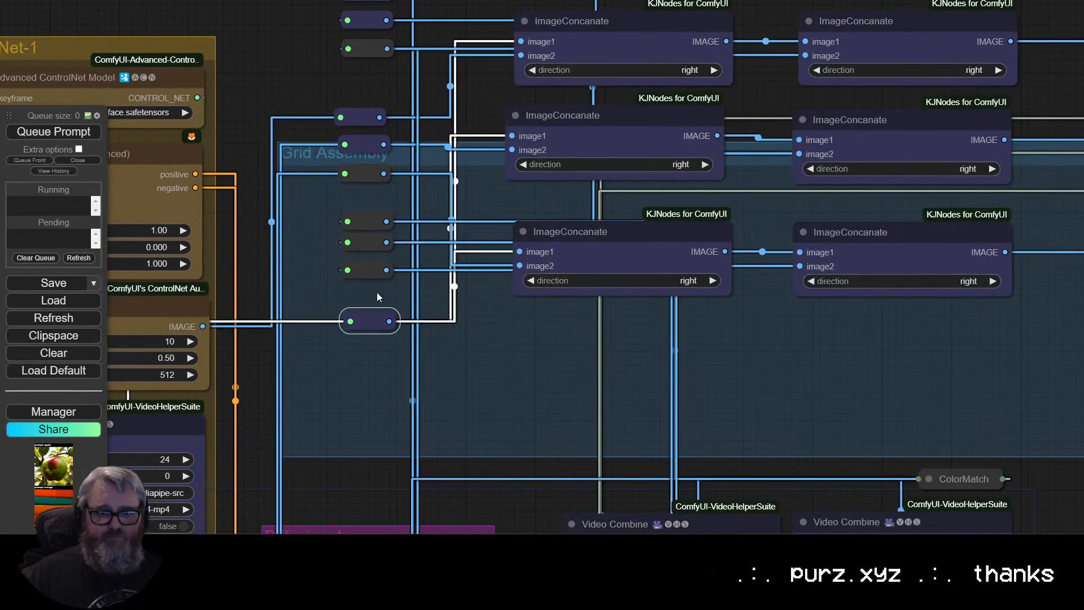
Shift the preprocessor Reroutes slightly up and adjust the first colour-matched Reroute so each set of three forms its own group.
drag(357, 202, 359, 97)
click(371, 196)
click(371, 187)
drag(373, 200, 375, 209)
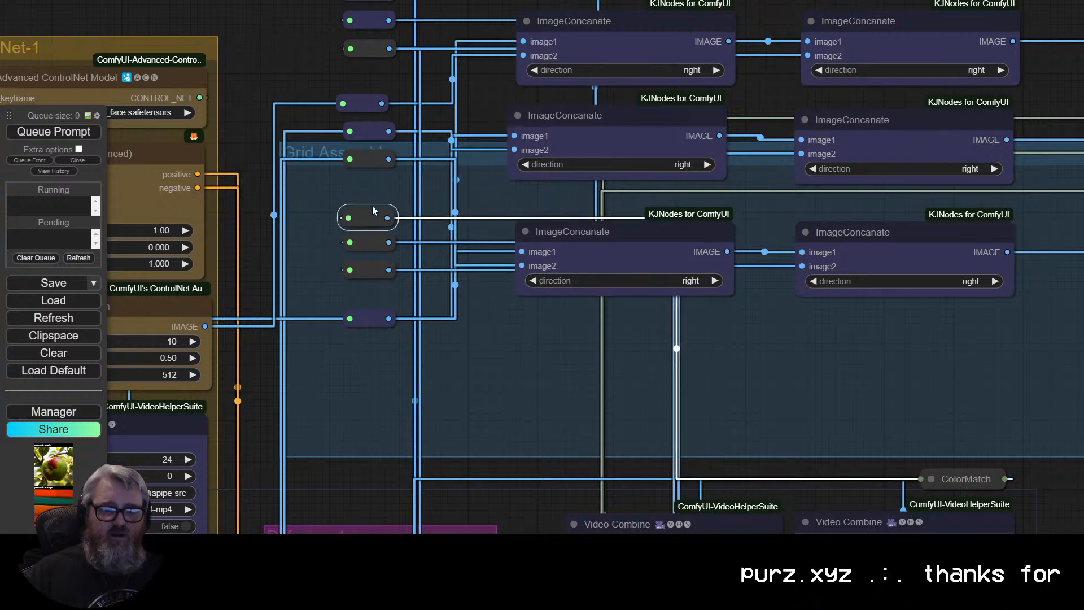
Colour the three preprocessor Reroutes yellow.
click(382, 184)
drag(370, 159, 361, 86)
click(367, 105)
right_click(365, 99)
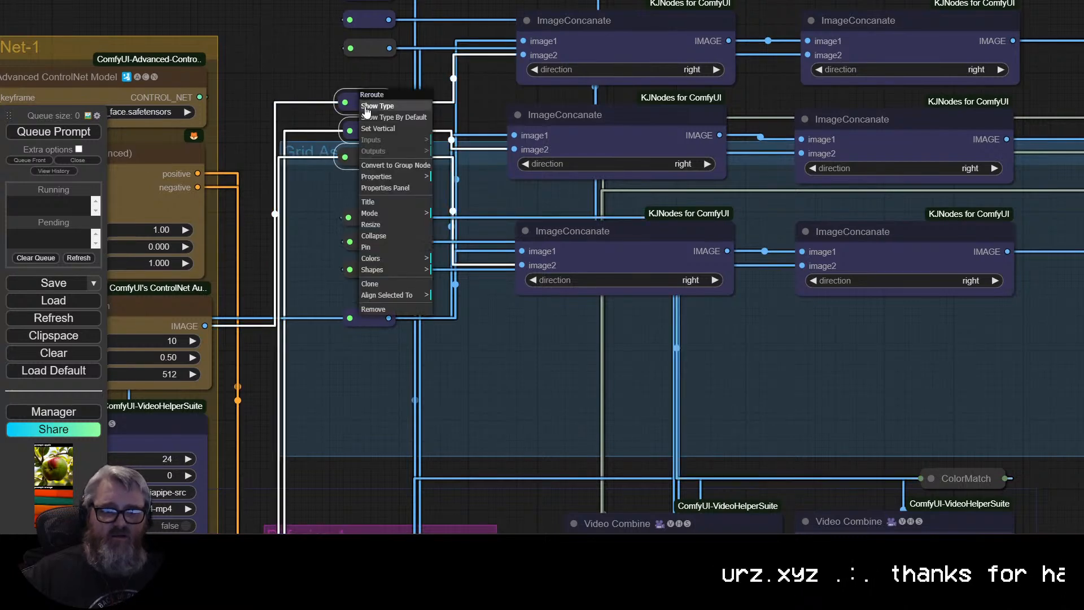
click(373, 258)
click(472, 352)
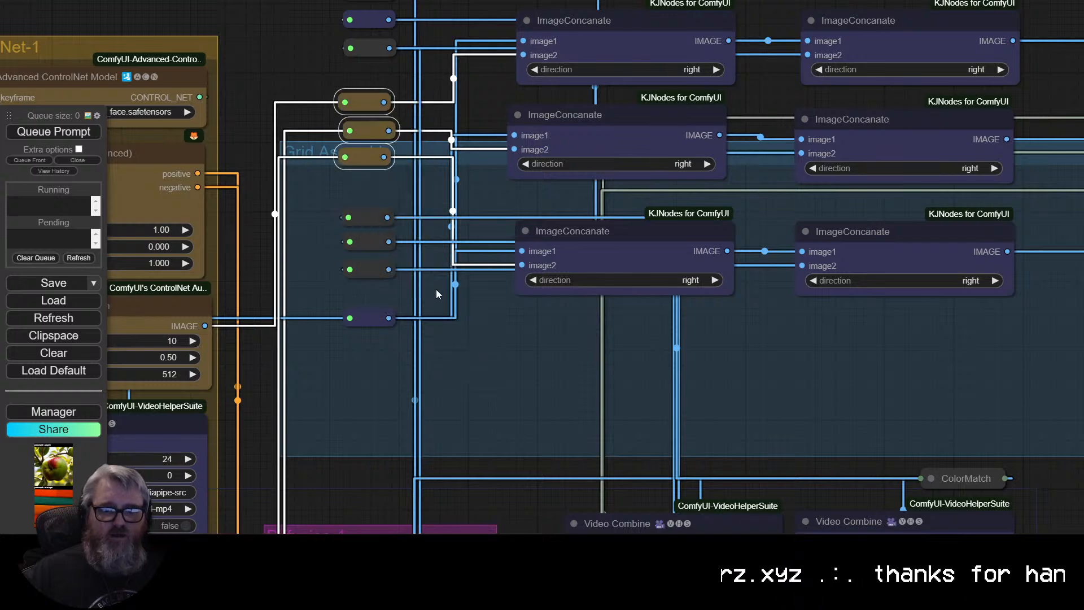
Colour the three colour-matched Reroutes cyan.
drag(436, 289, 372, 228)
right_click(366, 225)
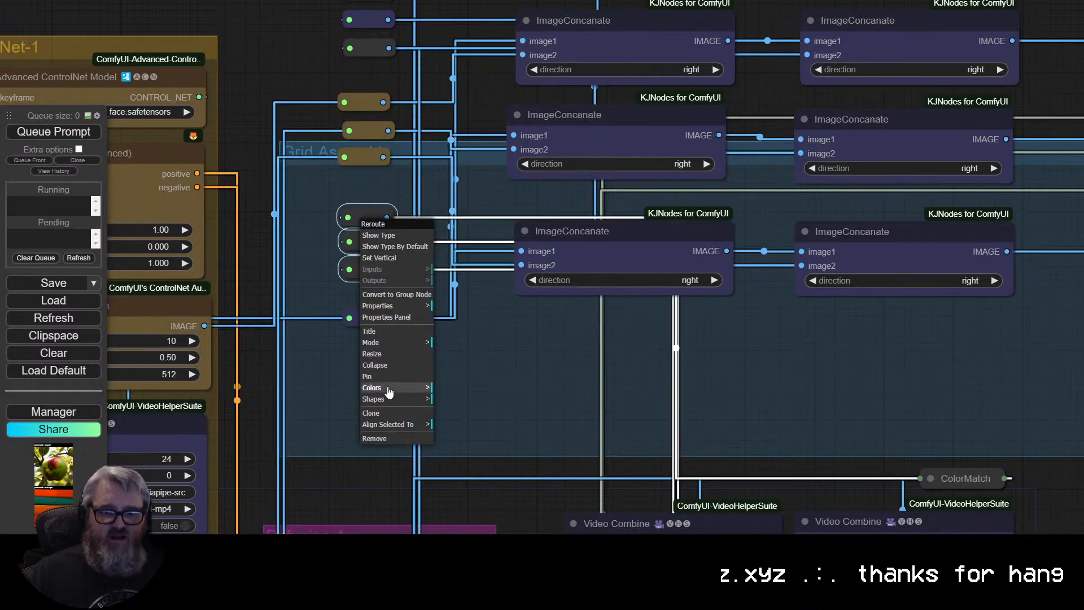
click(389, 388)
click(460, 455)
Colour the three uppermost Reroutes in the input column blue.
drag(316, 195, 326, 290)
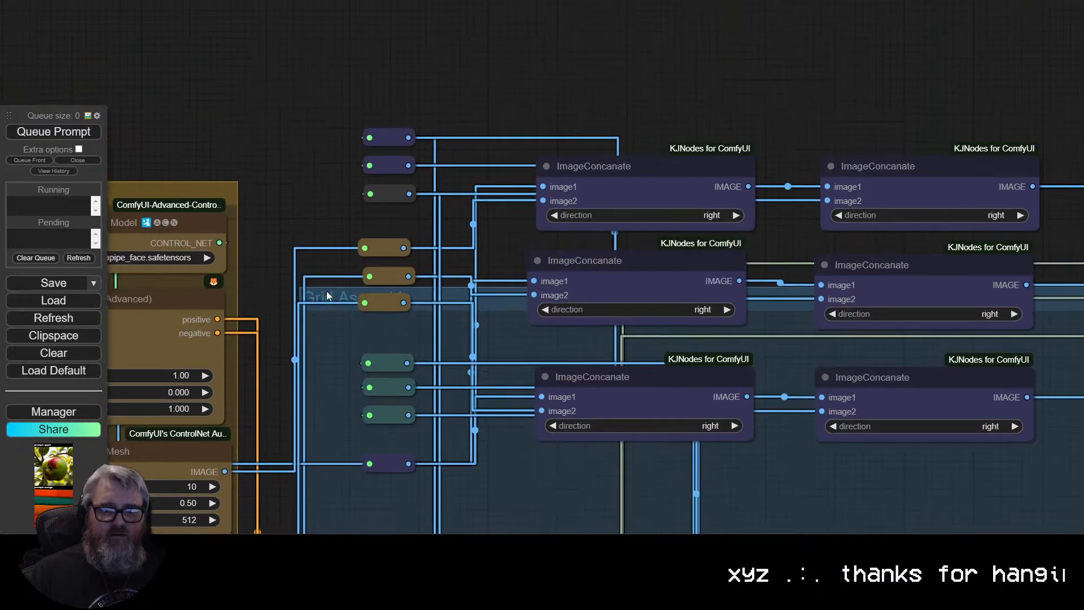
drag(397, 198, 378, 124)
right_click(391, 129)
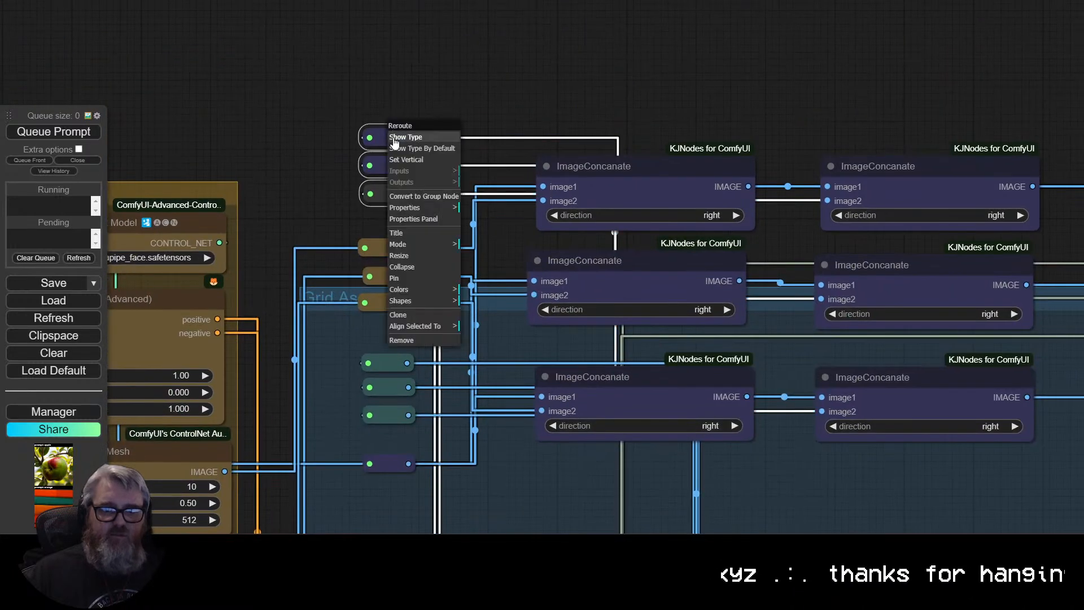
click(441, 291)
click(508, 338)
click(350, 247)
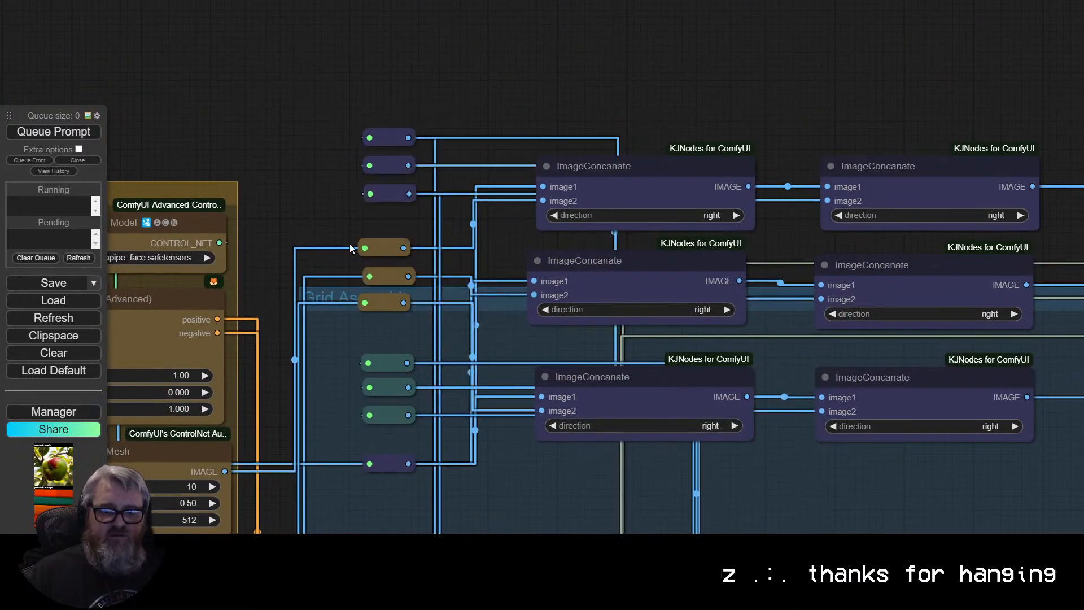
Colour the lowest Reroute, which feeds image1 of all three rows, red.
click(394, 462)
right_click(395, 462)
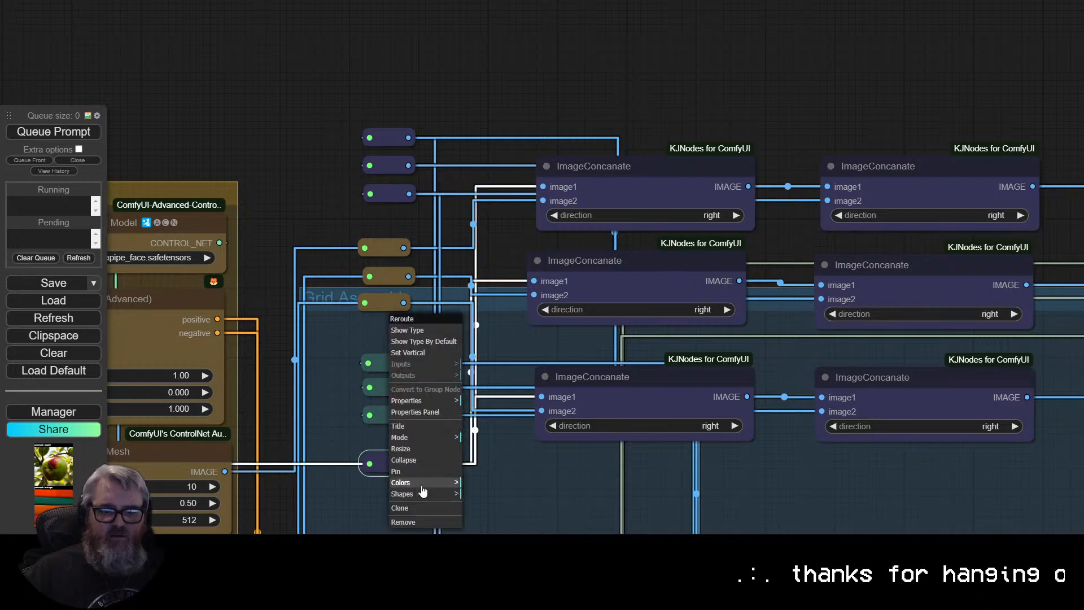
click(429, 482)
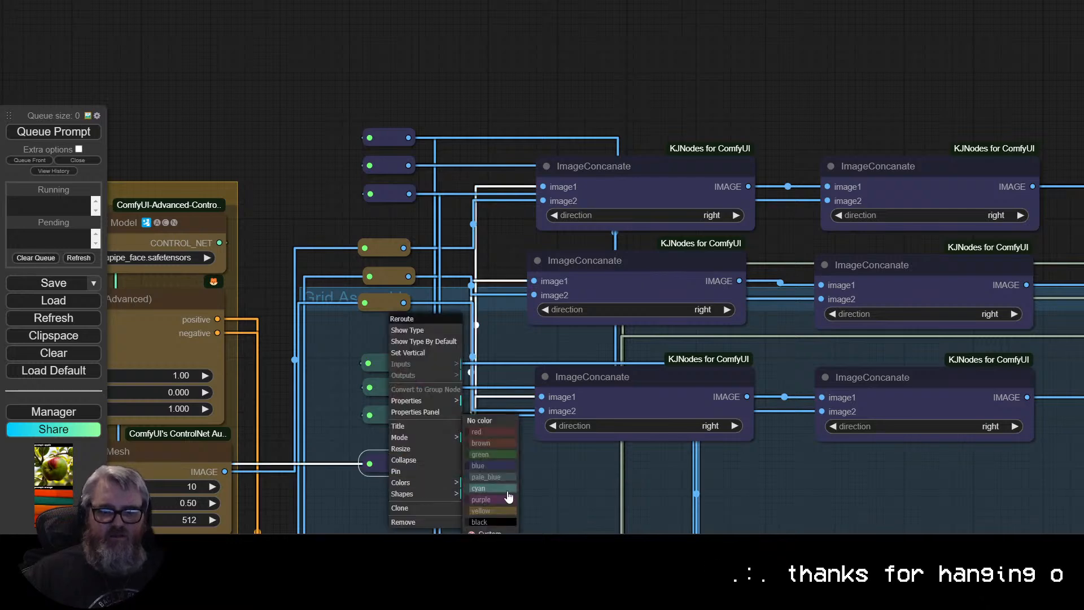
click(502, 432)
click(332, 405)
click(387, 464)
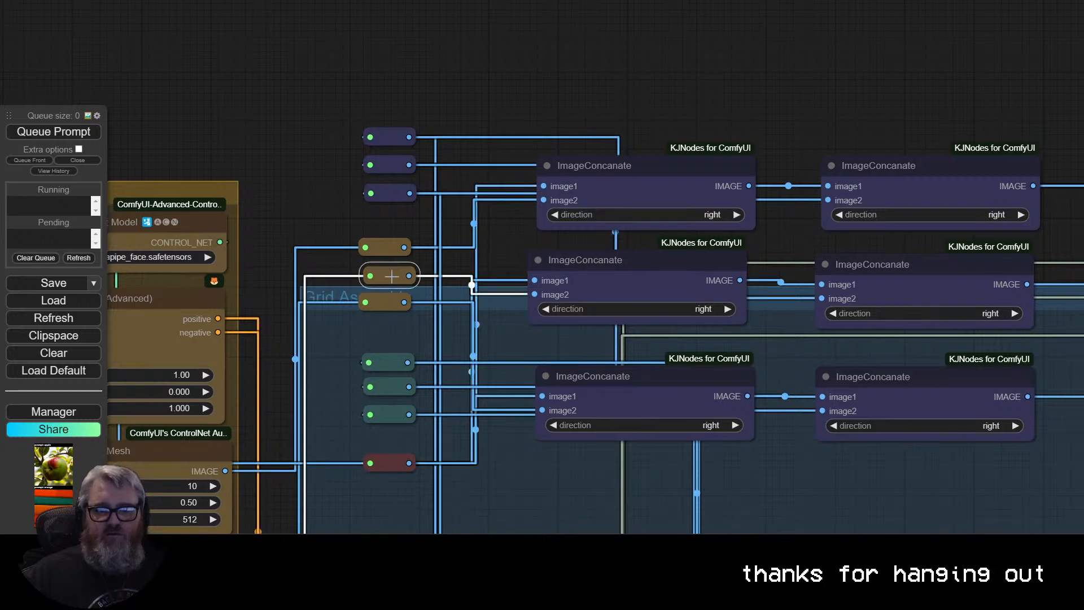
scroll(329, 196, down, 1)
drag(340, 226, 304, 163)
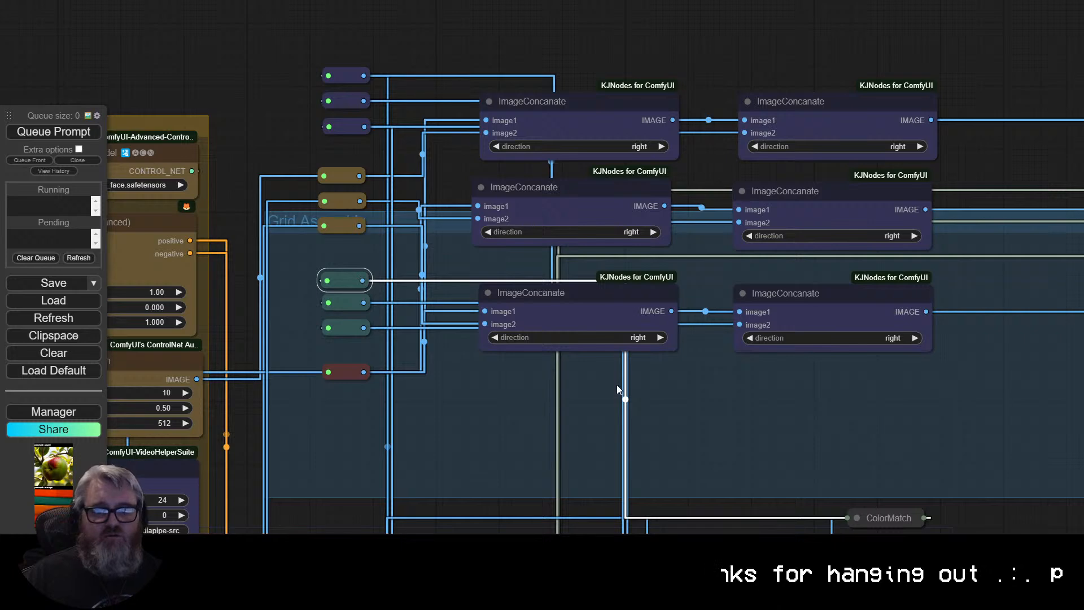
drag(616, 385, 407, 242)
click(397, 149)
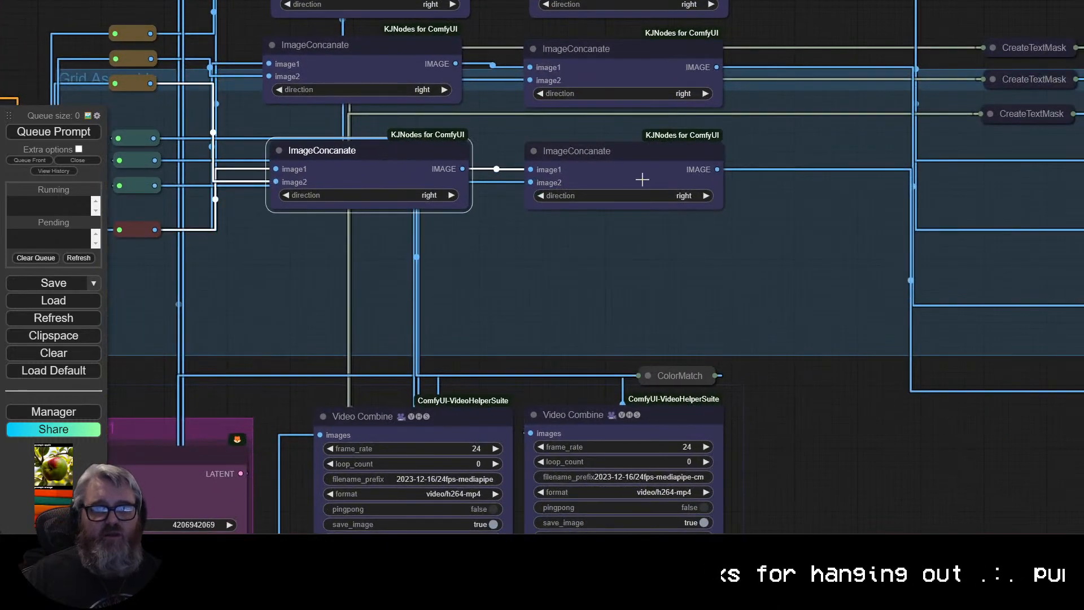
shift+click(642, 179)
key(ctrl+c)
key(ctrl+v)
drag(713, 273, 374, 273)
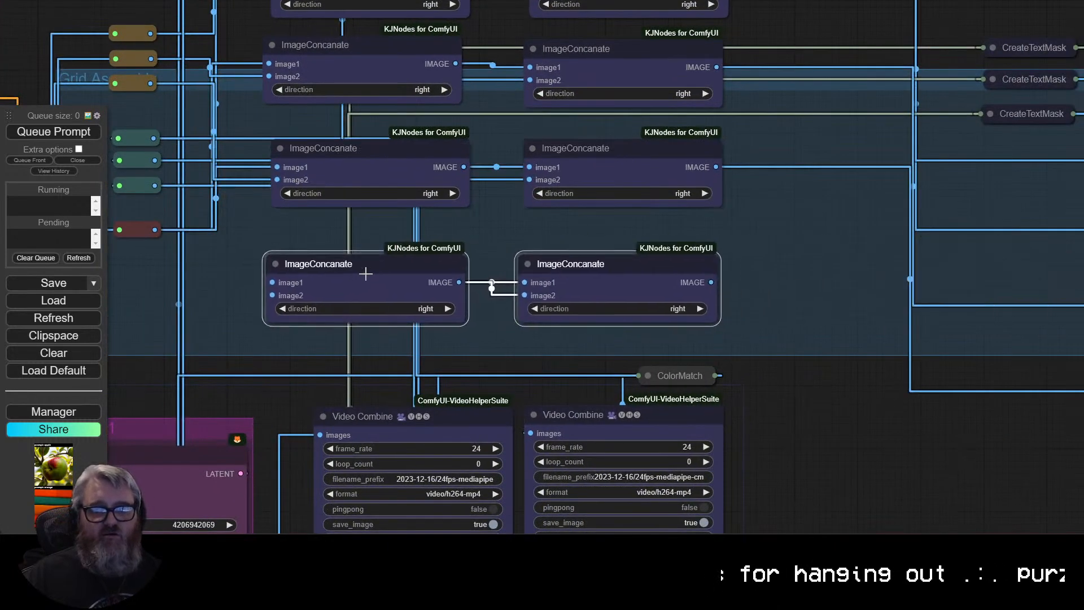
click(525, 292)
drag(526, 289, 504, 249)
click(522, 267)
click(484, 243)
scroll(381, 246, down, 1)
drag(380, 247, 505, 240)
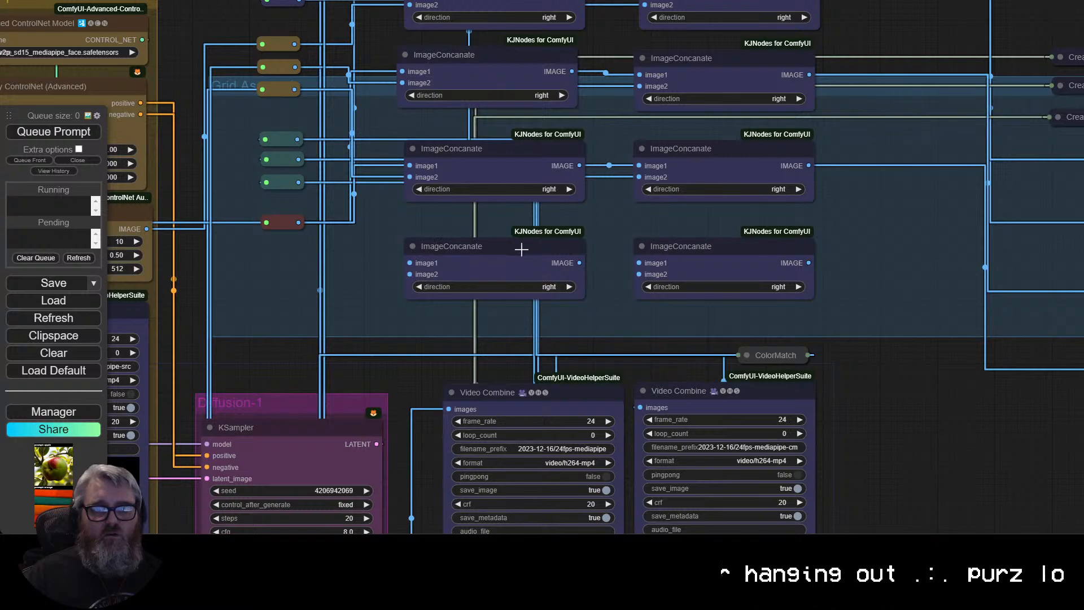
key(Delete)
click(723, 248)
key(Delete)
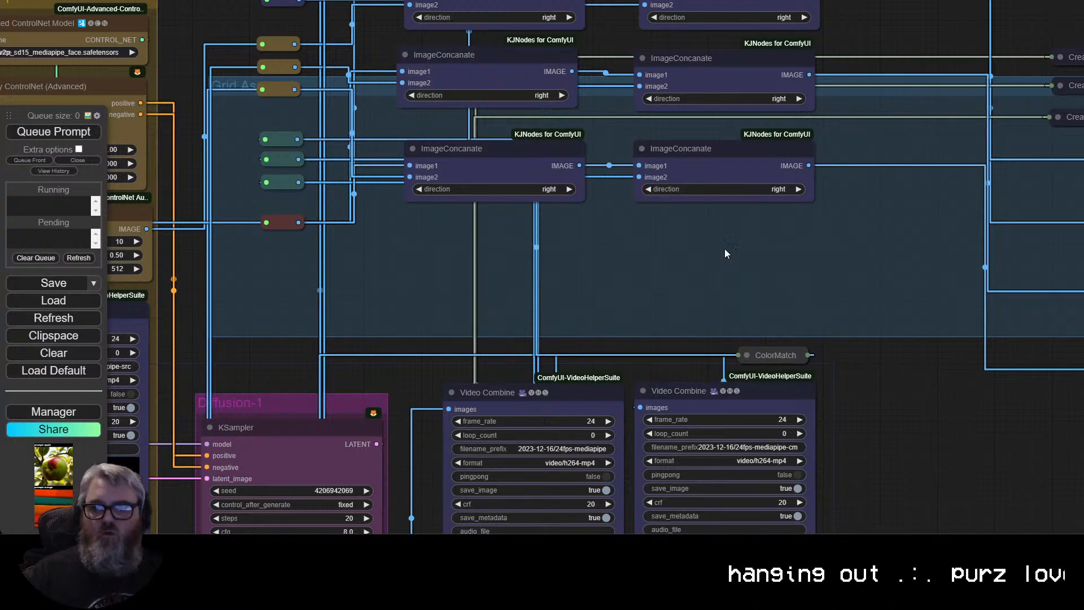
Move the CreateTextMask, Get Image Size and vertical-stacking ImageConcanate nodes to the right to make room for another concatenation column.
drag(790, 249, 394, 374)
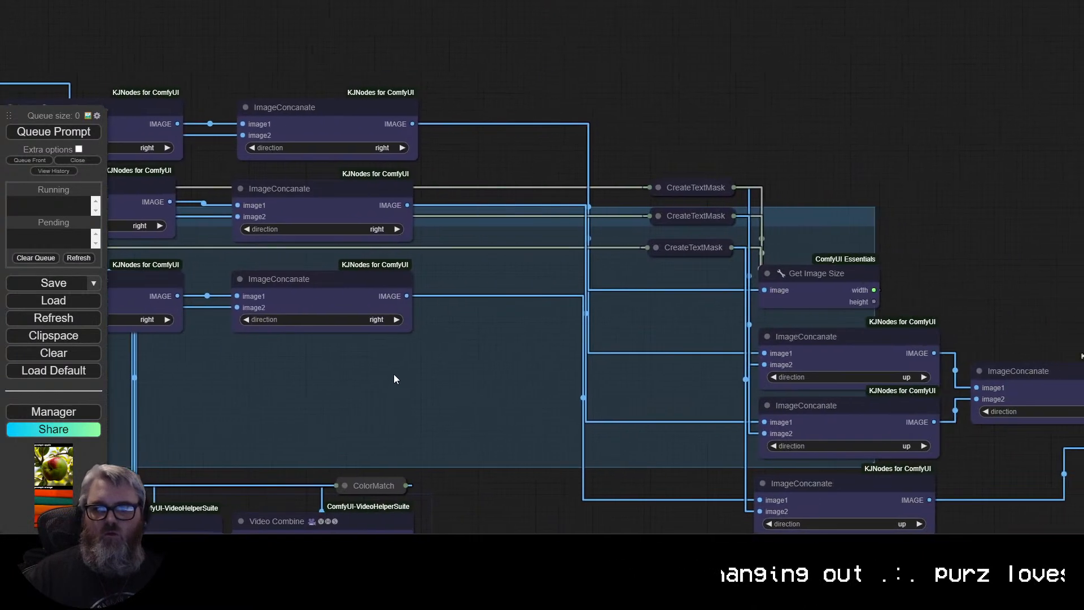
drag(679, 523, 979, 198)
drag(696, 189, 879, 120)
Add an ImageConcanate node fed by the top row's final image output and place it above and beyond that row.
click(477, 131)
drag(477, 134, 770, 144)
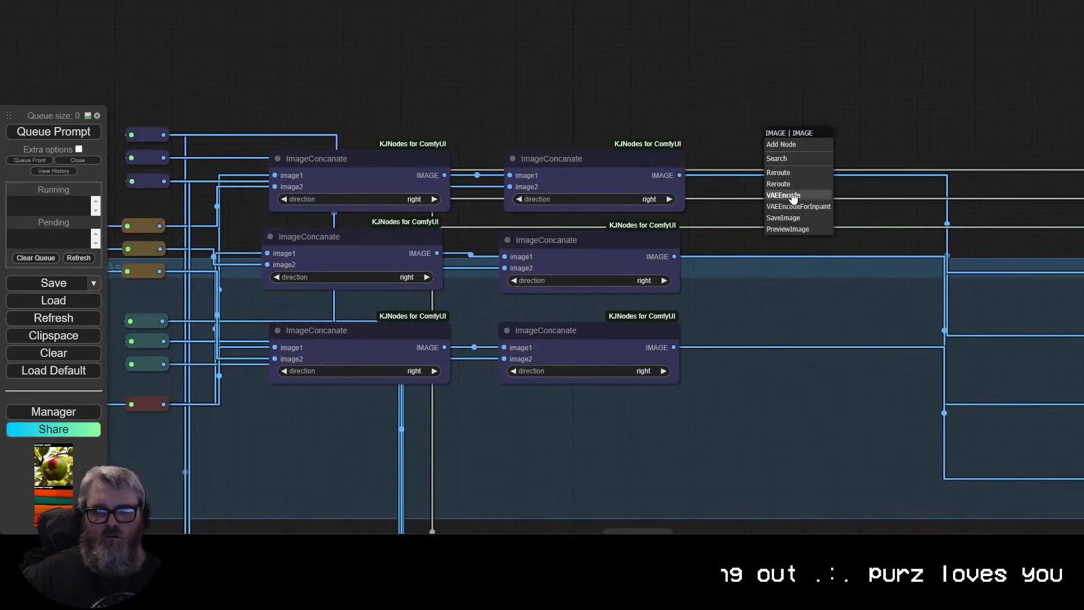
click(794, 161)
text(imageconc)
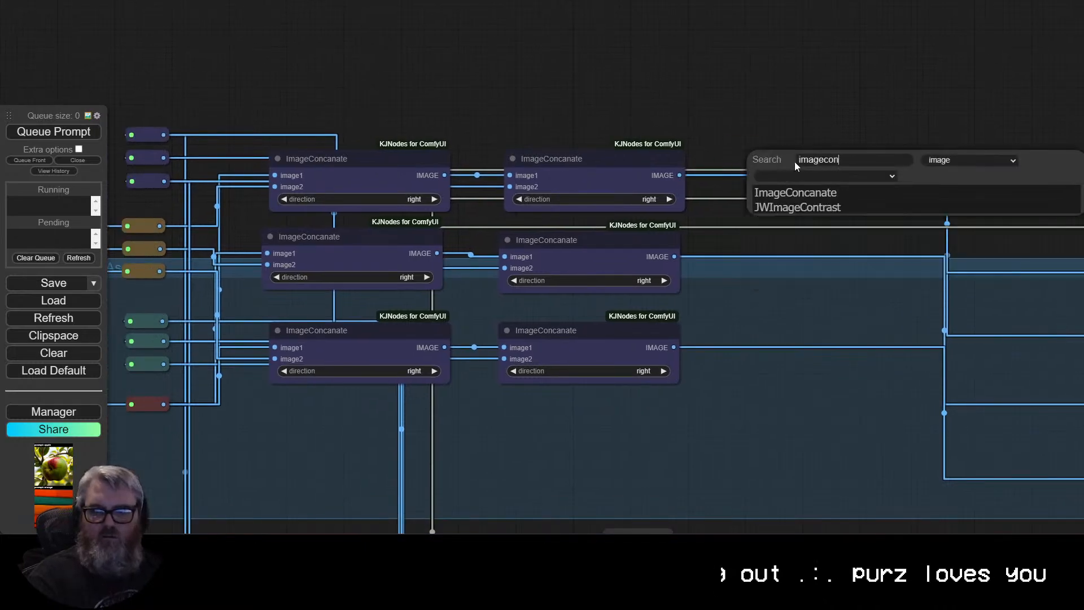
click(808, 194)
drag(879, 168, 826, 94)
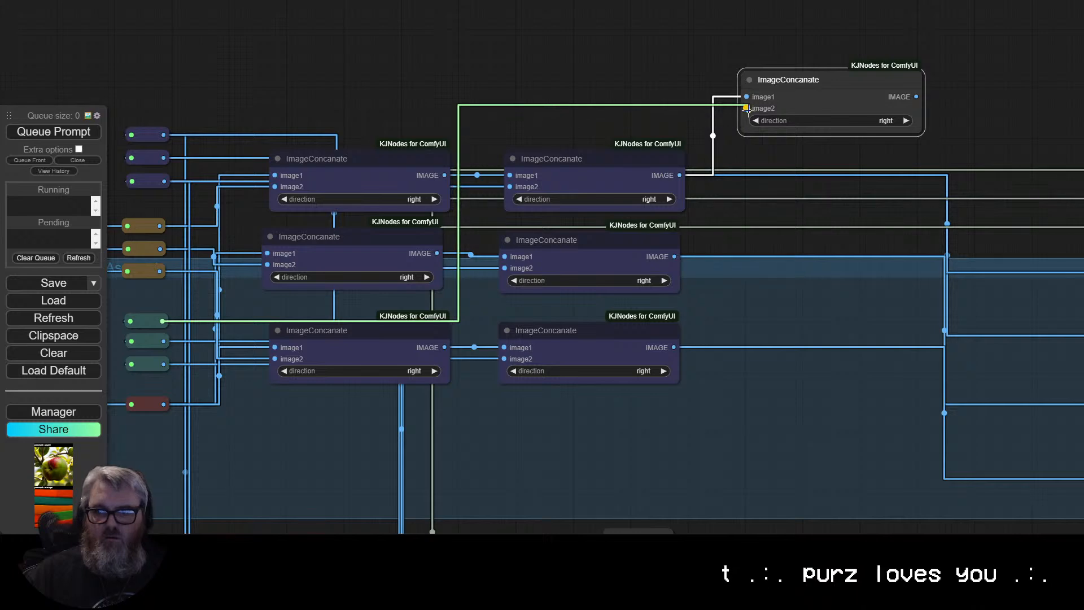
Connect the first cyan Reroute to the new ImageConcanate's image2 and its output to image1 of the first "up" ImageConcanate.
drag(800, 225, 228, 280)
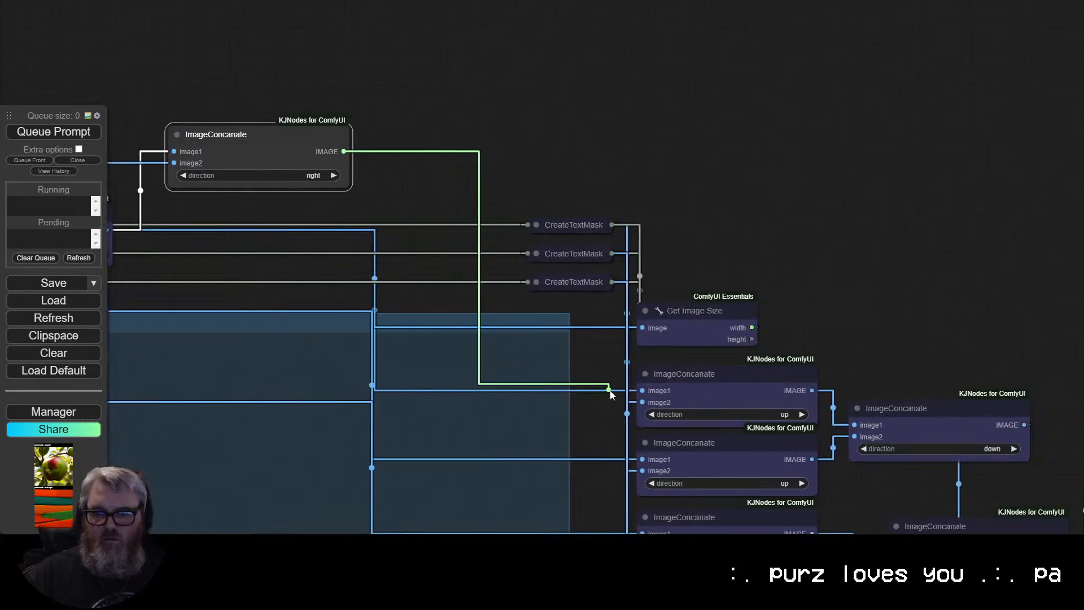
drag(615, 395, 624, 401)
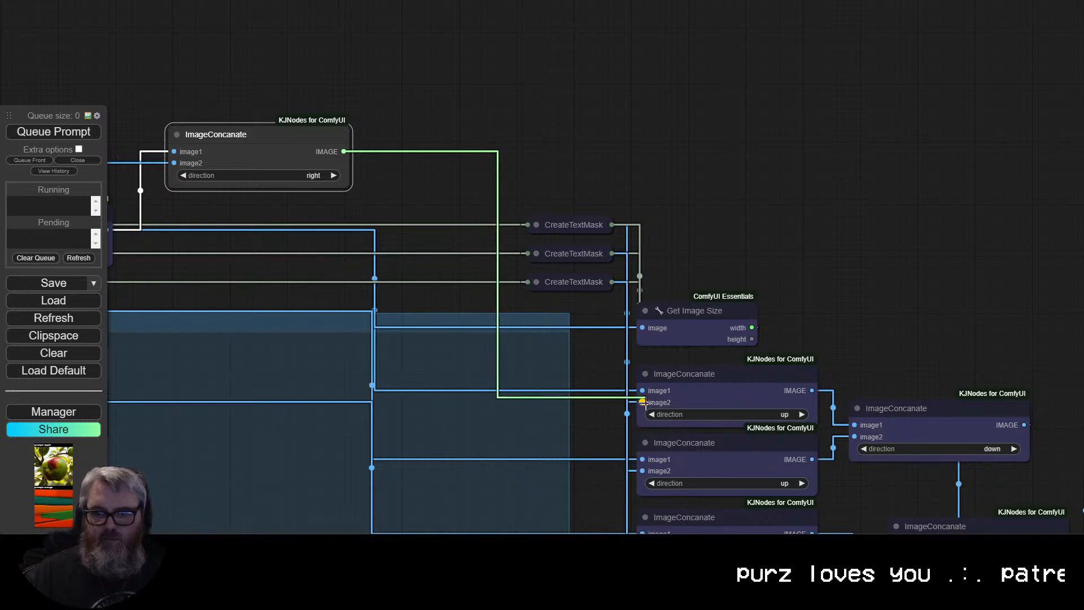
drag(642, 390, 643, 391)
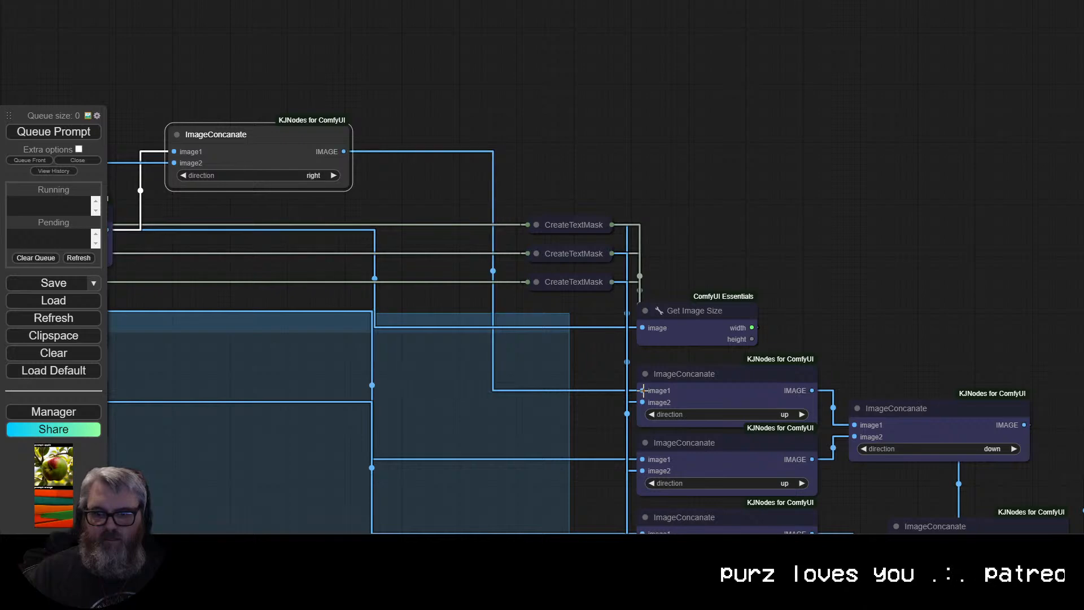
Line up the new ImageConcanate with the top row and place a copy in the middle row, fed by that row's output.
drag(453, 342, 698, 298)
drag(491, 99, 458, 258)
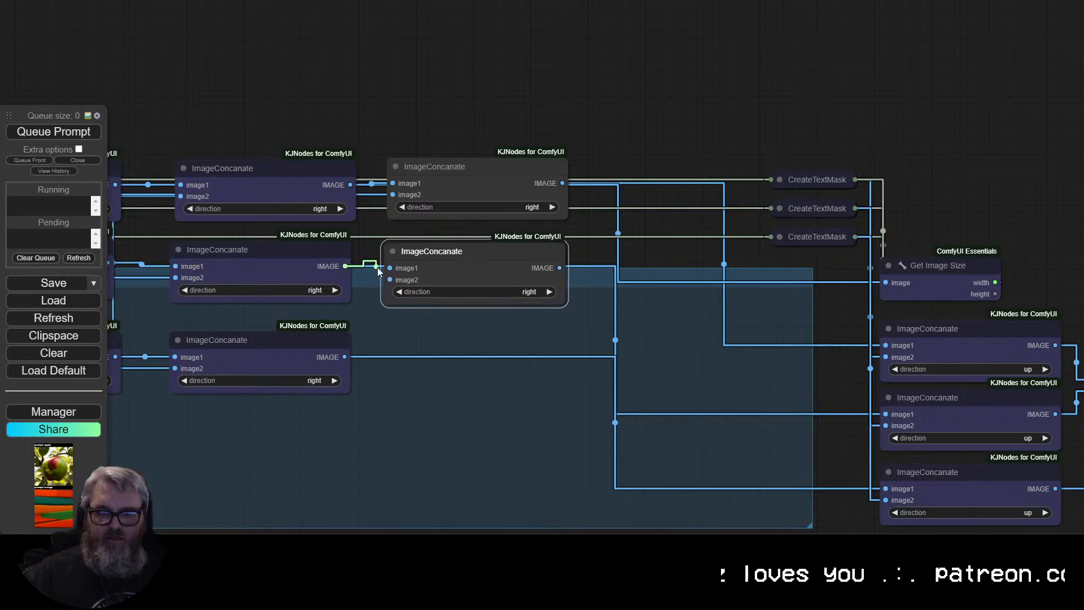
scroll(294, 300, down, 5)
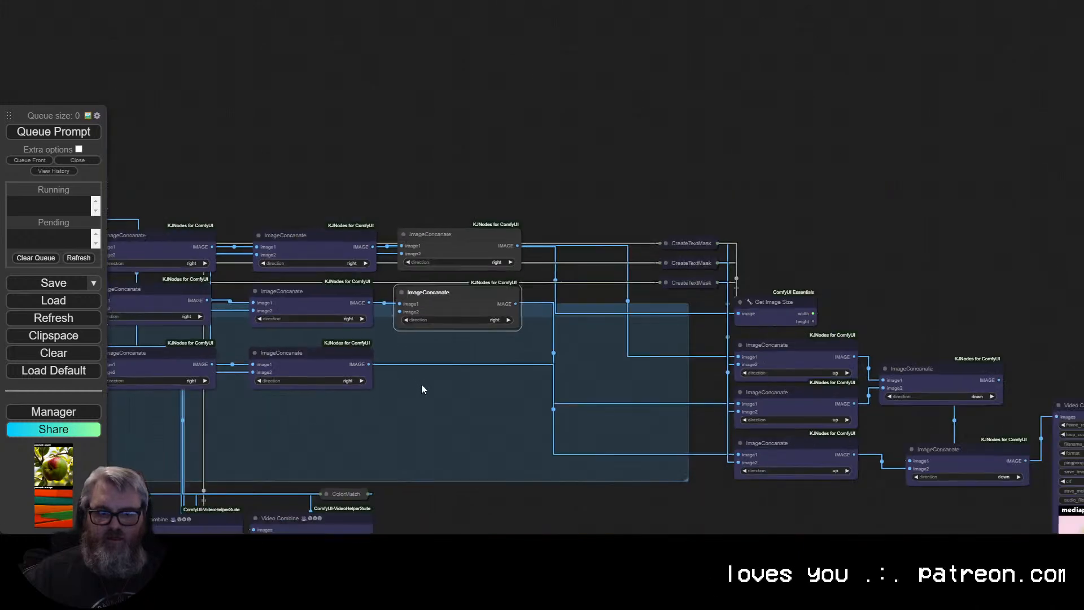
scroll(424, 370, up, 4)
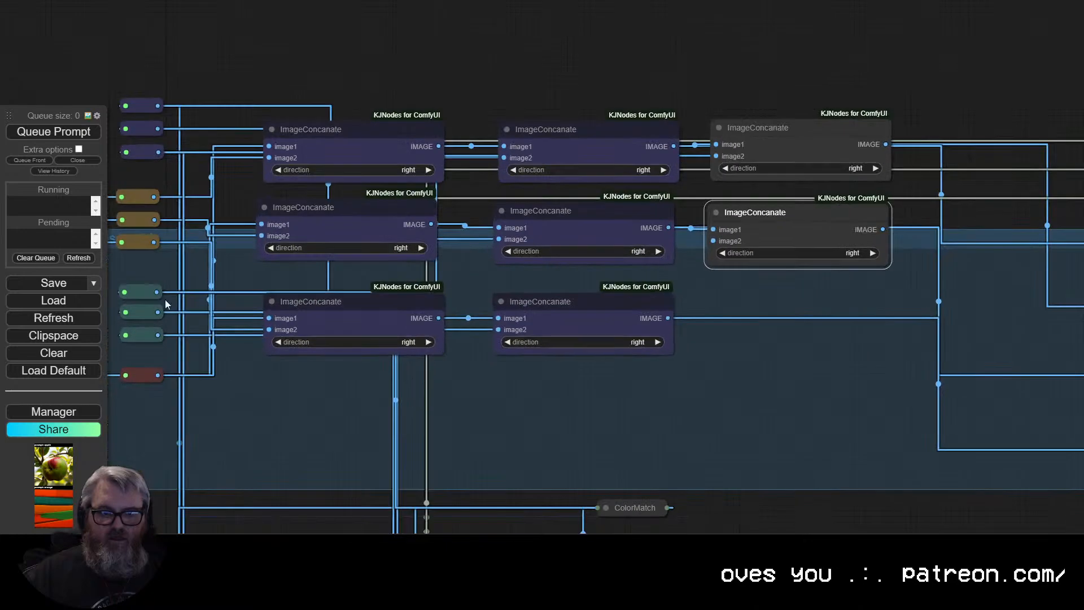
Connect the second cyan Reroute to the middle-row ImageConcanate's image2 and its output to image1 of the second "up" ImageConcanate.
drag(158, 312, 713, 241)
drag(746, 336, 198, 373)
drag(333, 267, 659, 413)
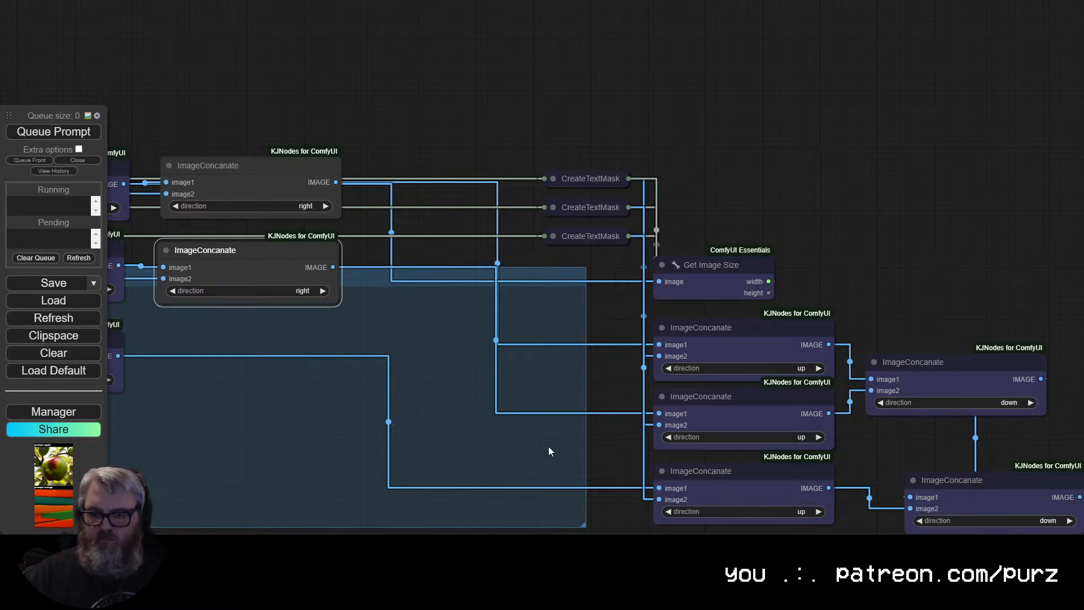
drag(548, 446, 709, 326)
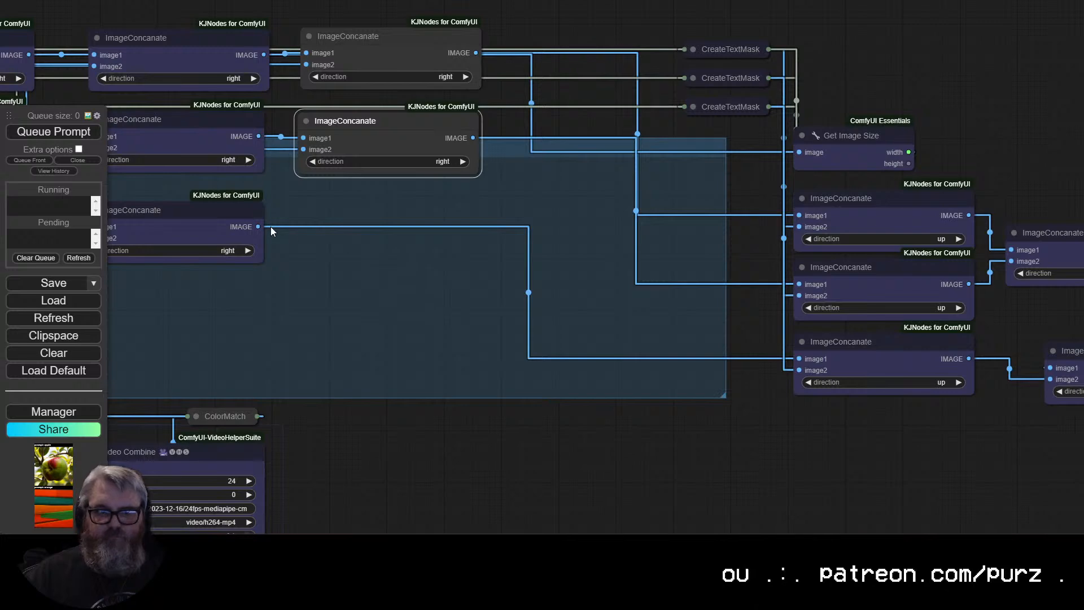
Add an ImageConcanate copy at the end of the bottom row's chain and connect the third cyan Reroute to its image2.
key(ctrl+v)
drag(467, 166, 371, 224)
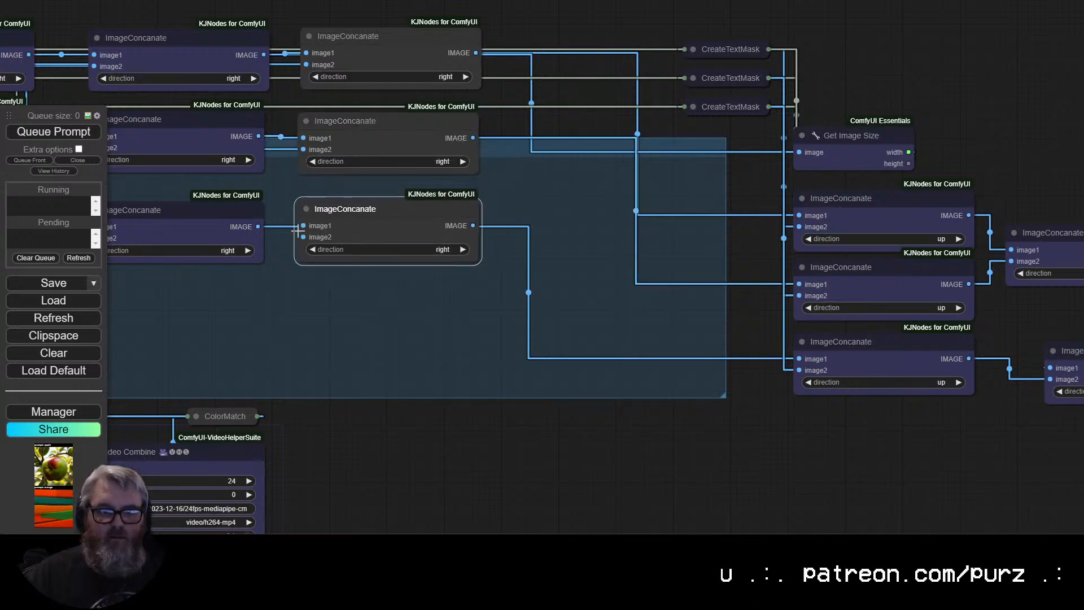
drag(293, 251, 728, 370)
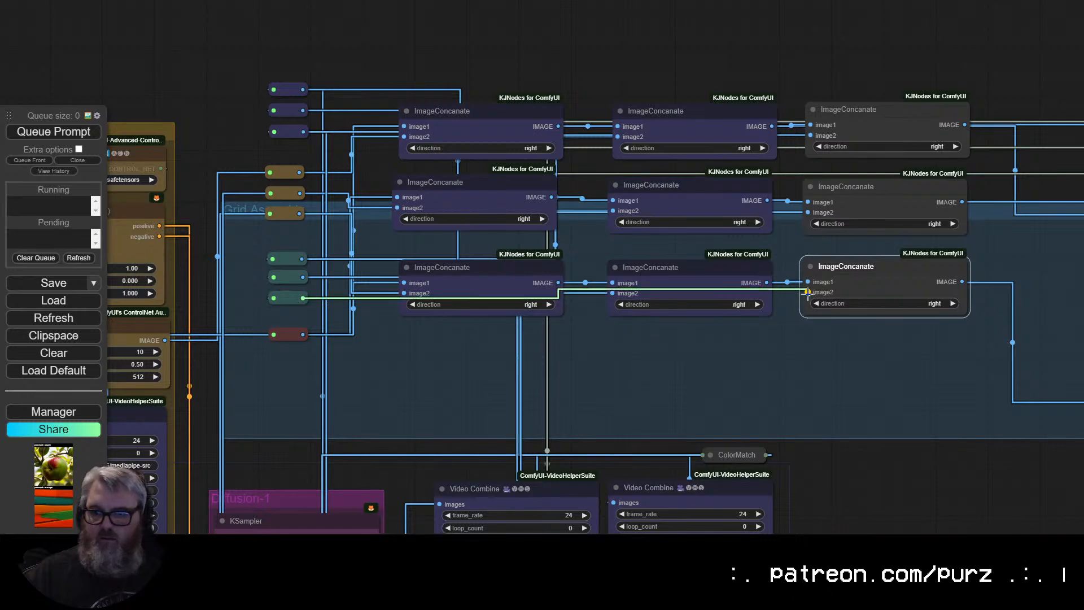
drag(885, 378, 313, 310)
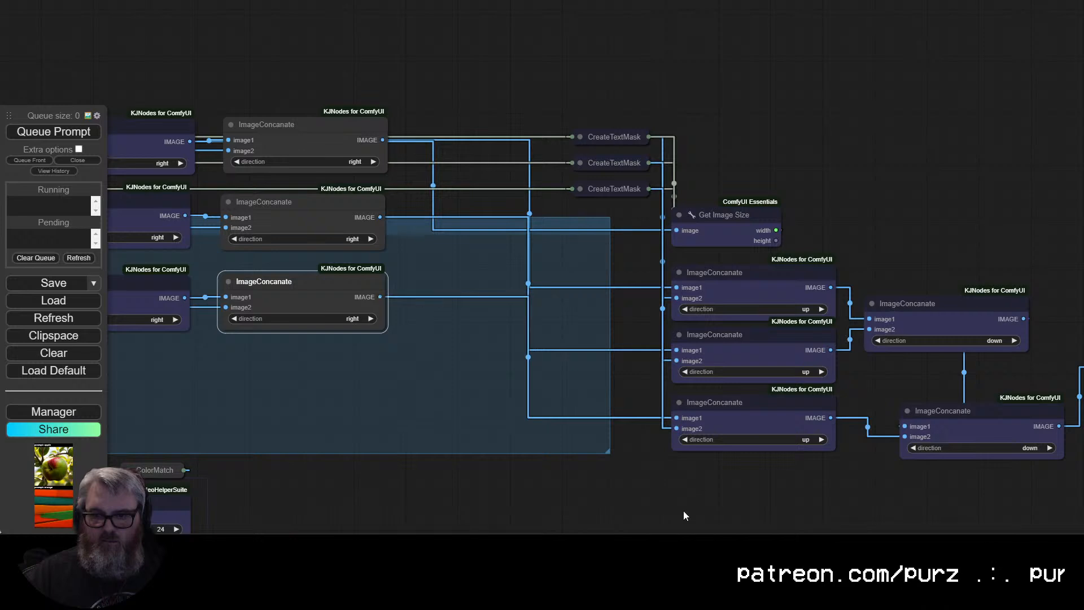
Line up the three new ImageConcanate nodes in a column beside the existing row nodes.
drag(473, 419, 664, 389)
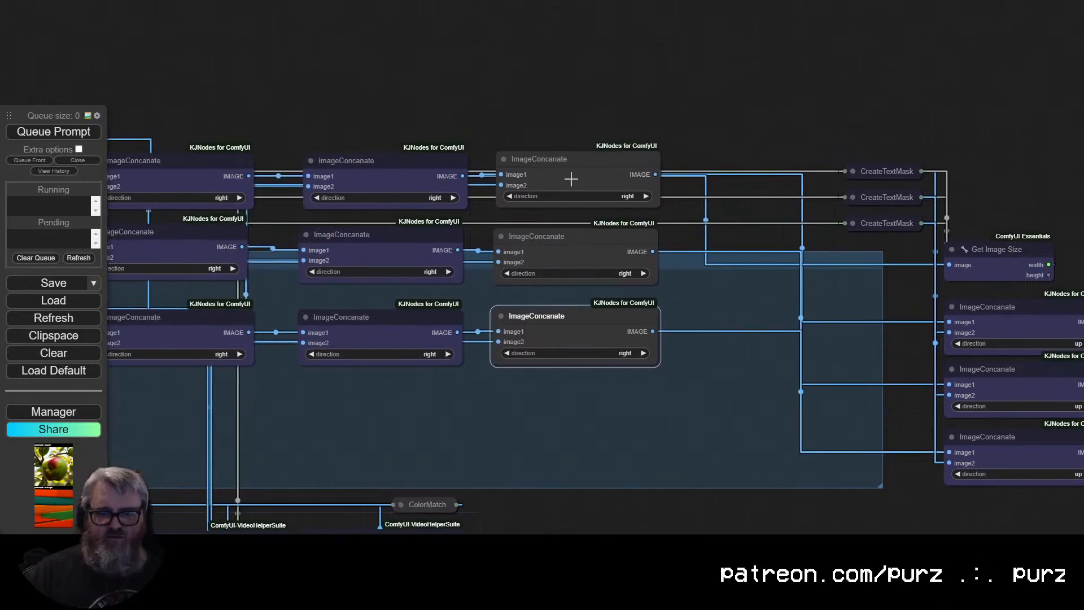
drag(571, 179, 567, 178)
drag(581, 238, 576, 235)
drag(578, 308, 564, 308)
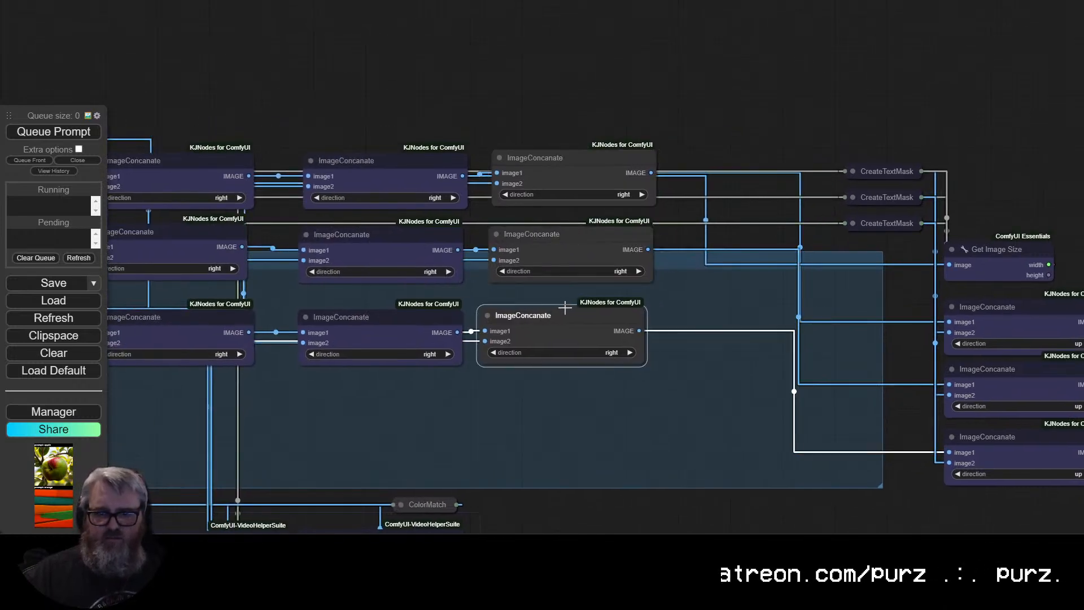
Move the CreateTextMask nodes, Get Image Size and the "up" and "down" ImageConcanate nodes closer to the new column.
drag(665, 423, 384, 394)
drag(607, 164, 436, 80)
click(660, 108)
drag(663, 105, 1030, 501)
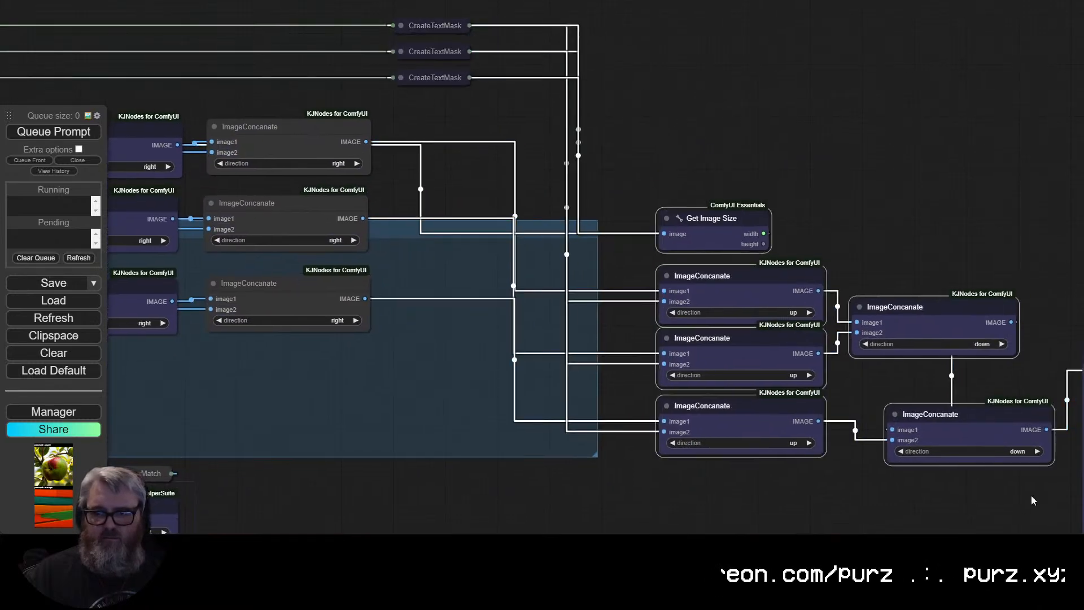
drag(957, 420, 692, 307)
drag(672, 201, 676, 199)
click(675, 181)
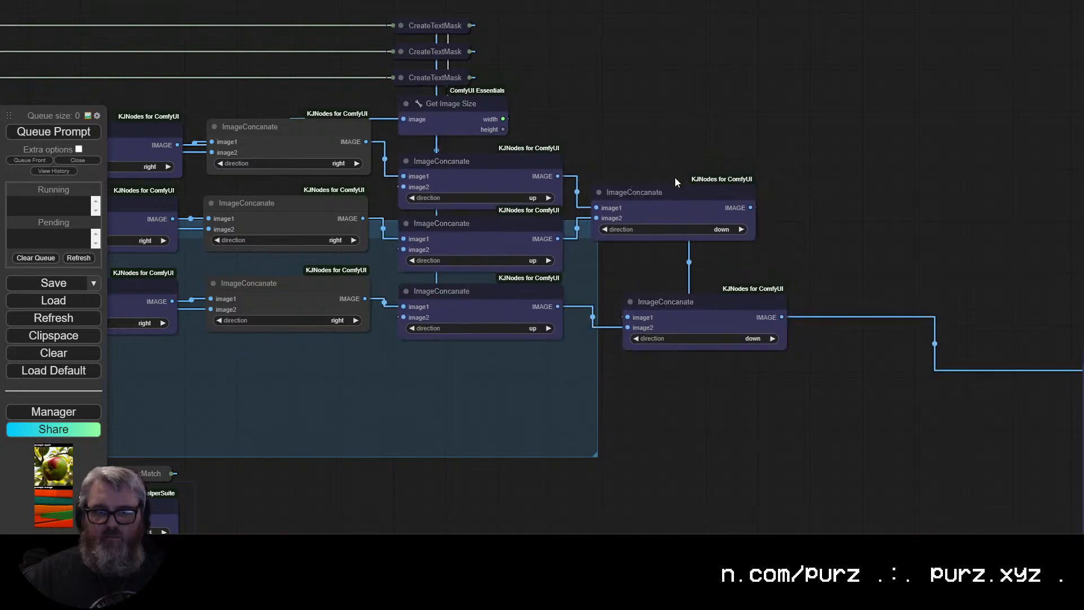
Stack the two "down" ImageConcanate nodes in a column and move the grid's Video Combine up and closer to them.
drag(692, 310, 652, 296)
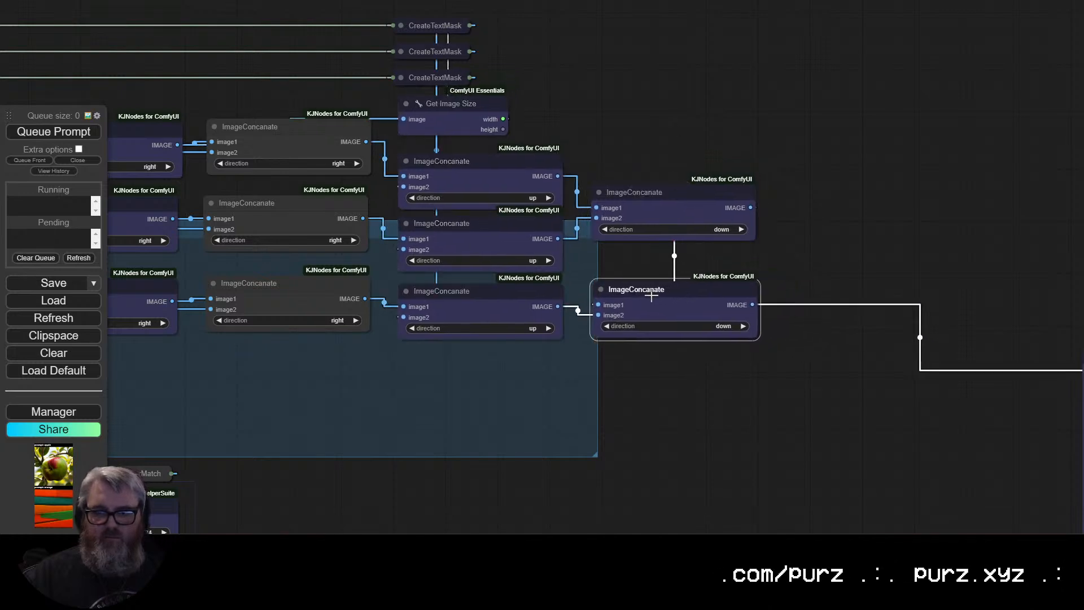
drag(639, 196, 637, 196)
click(760, 233)
drag(755, 239, 353, 228)
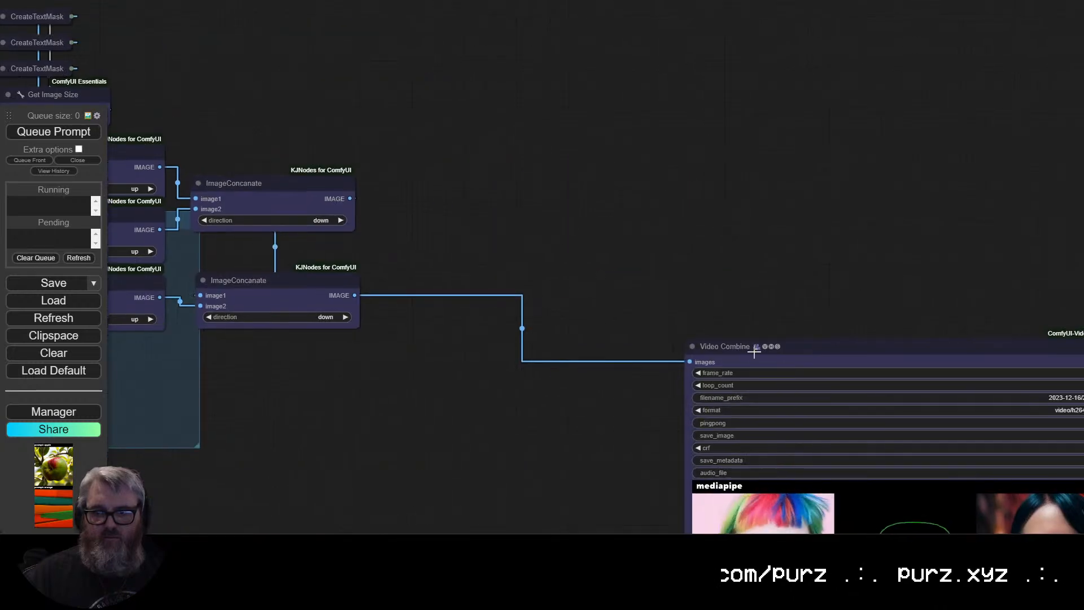
drag(744, 345, 475, 73)
Colour the three new ImageConcanate nodes blue.
scroll(311, 413, down, 2)
drag(317, 411, 800, 386)
right_click(467, 130)
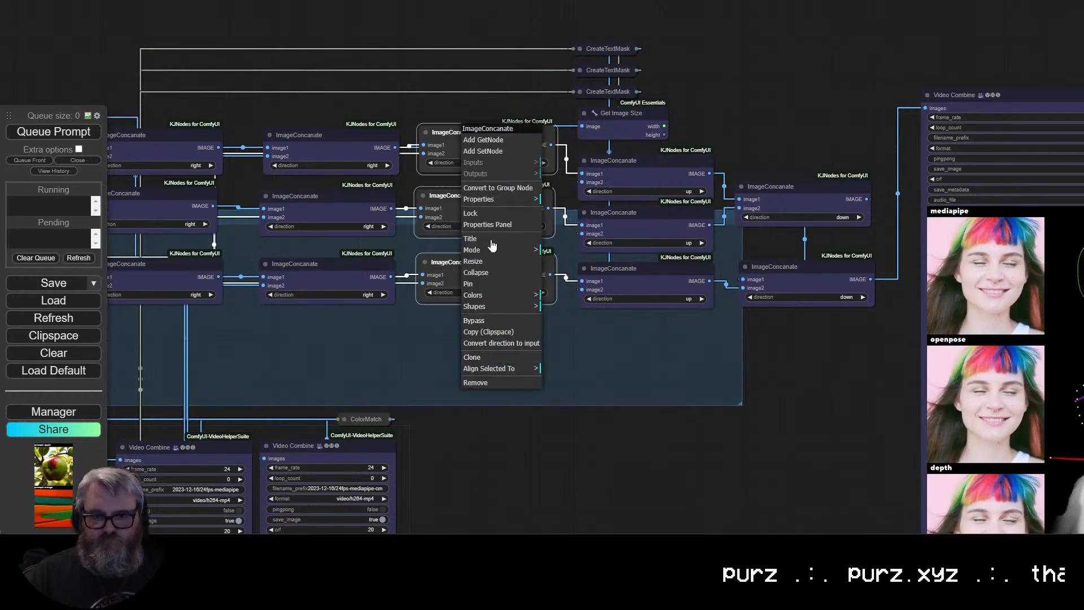
click(493, 295)
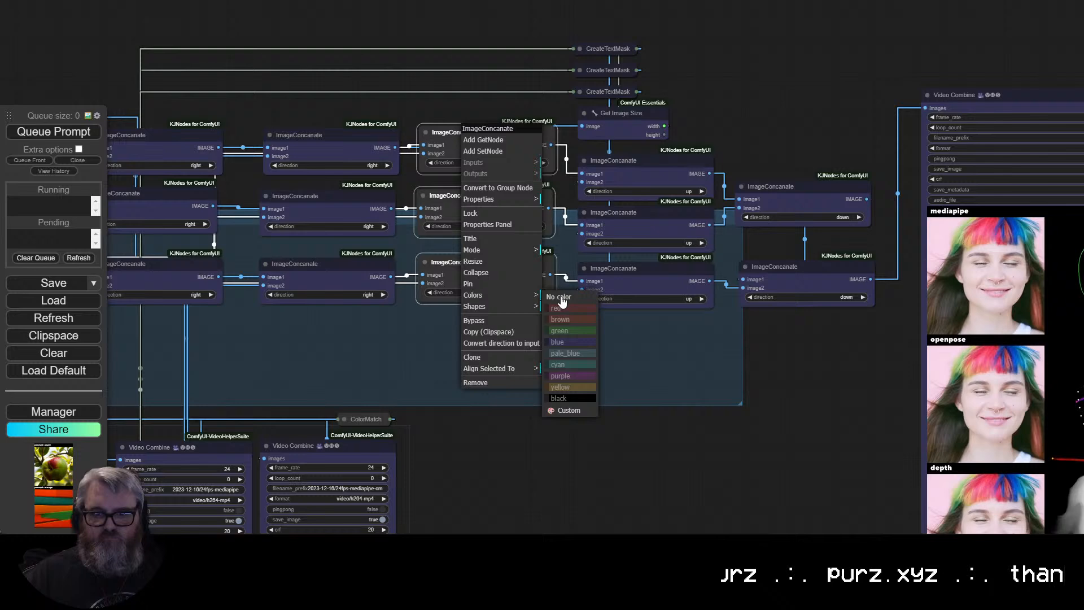
click(577, 342)
Try to run the workflow with the extra colour-matched column.
scroll(805, 414, down, 5)
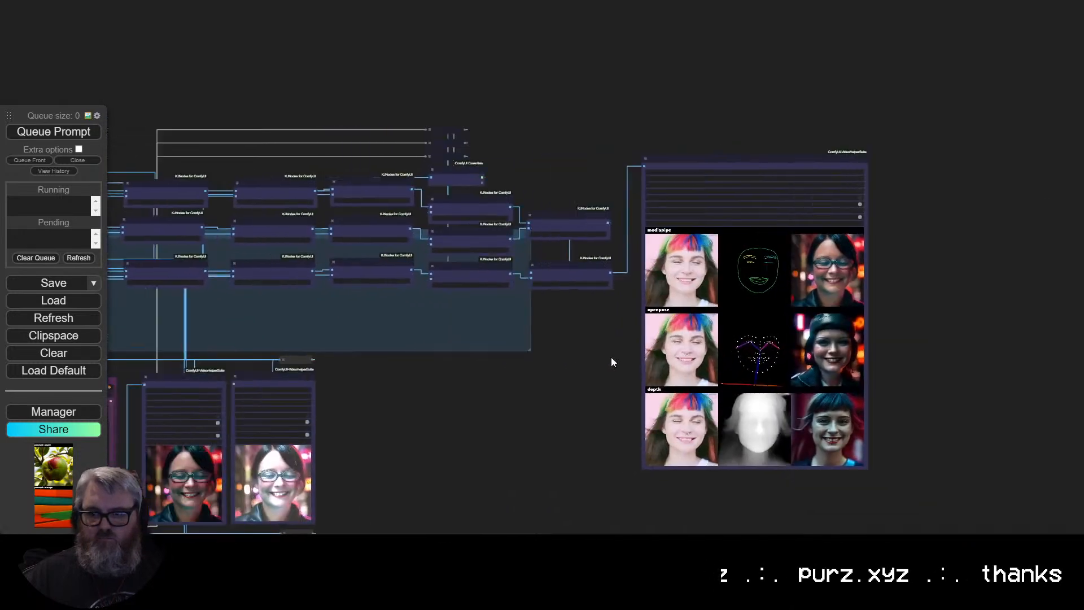
click(45, 133)
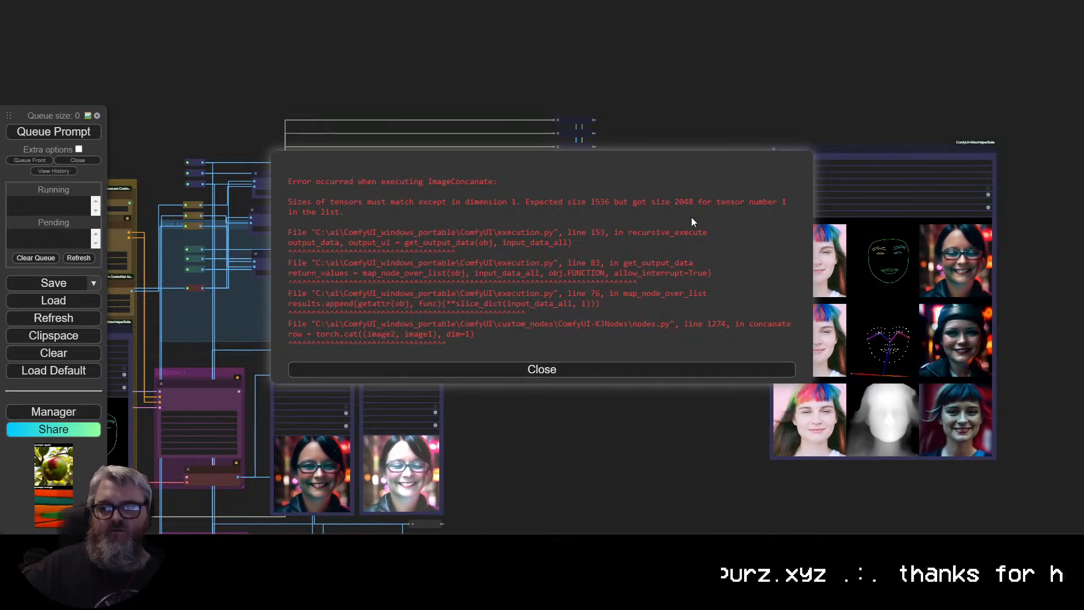
click(627, 370)
Disconnect the image1 and image2 inputs of the three "up" ImageConcanate nodes.
scroll(565, 355, up, 5)
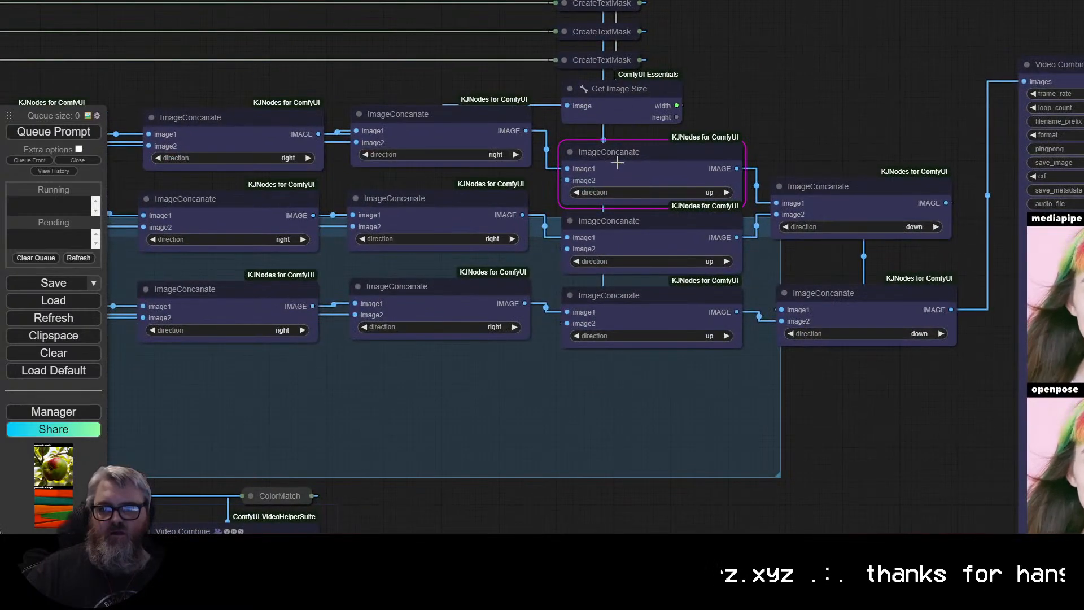
drag(569, 168, 540, 170)
click(491, 177)
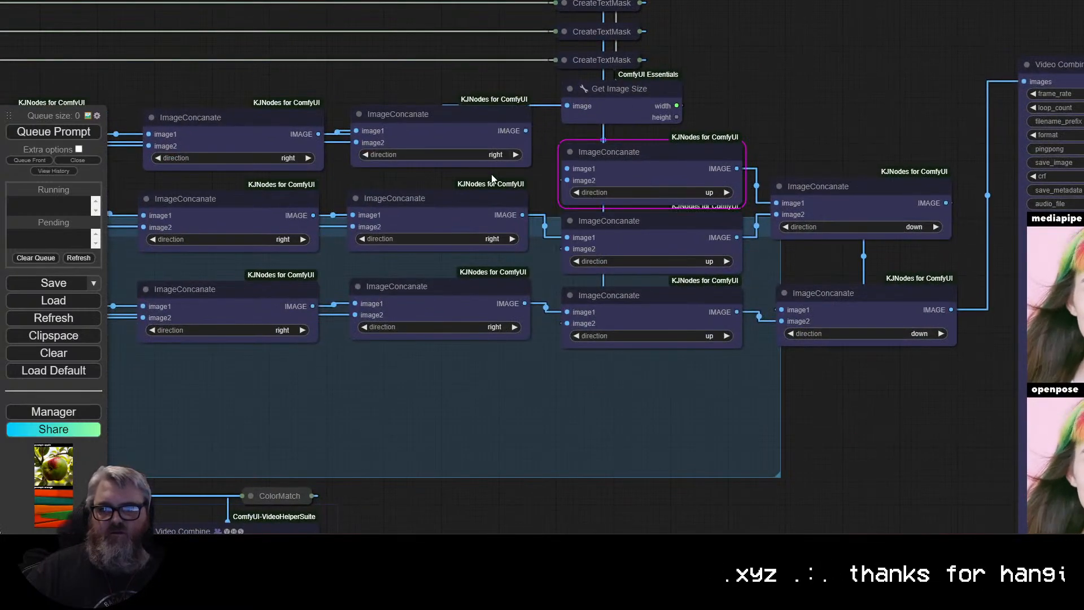
drag(569, 238, 536, 208)
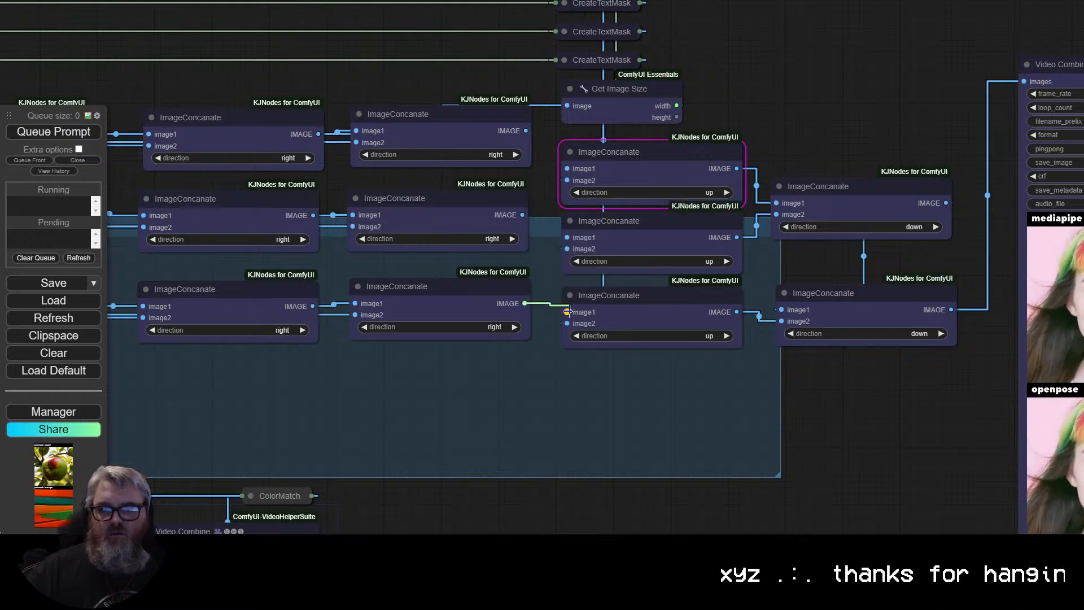
drag(567, 311, 536, 260)
drag(566, 323, 544, 353)
drag(519, 390, 523, 383)
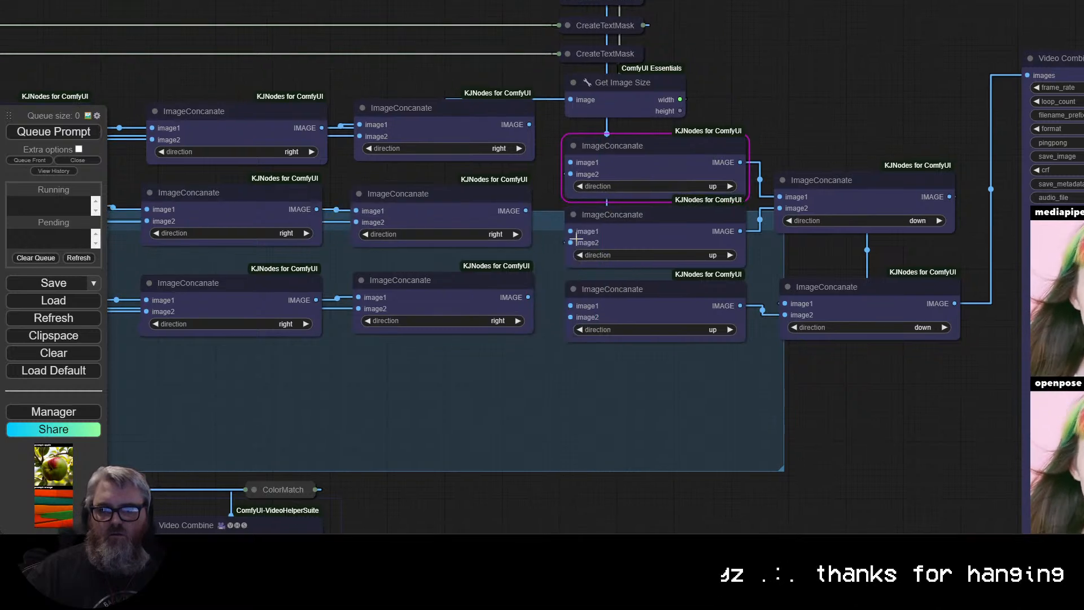
drag(506, 339, 509, 330)
drag(576, 164, 559, 163)
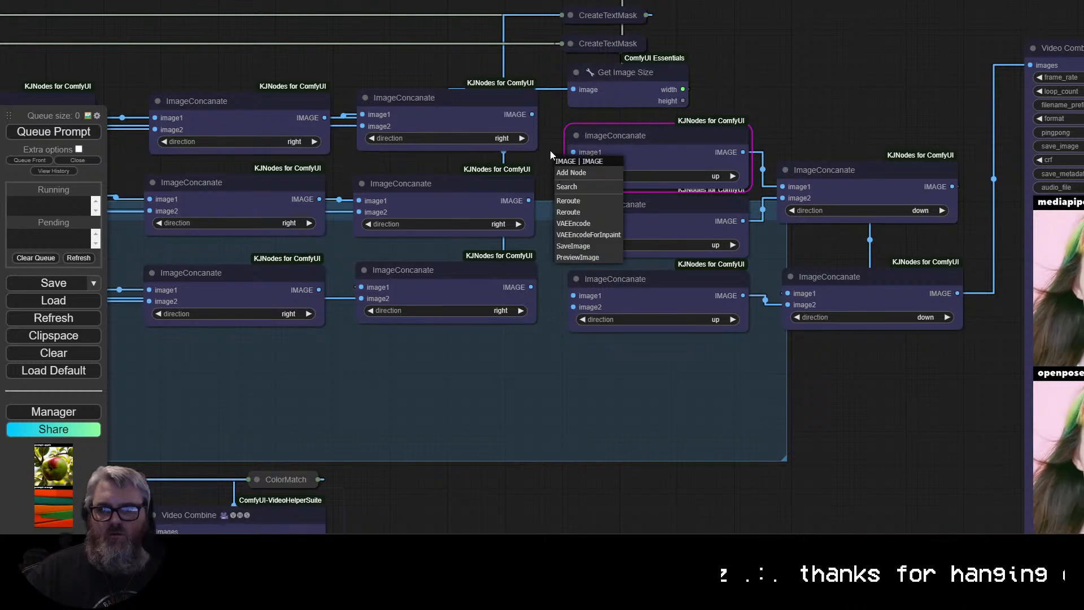
click(550, 150)
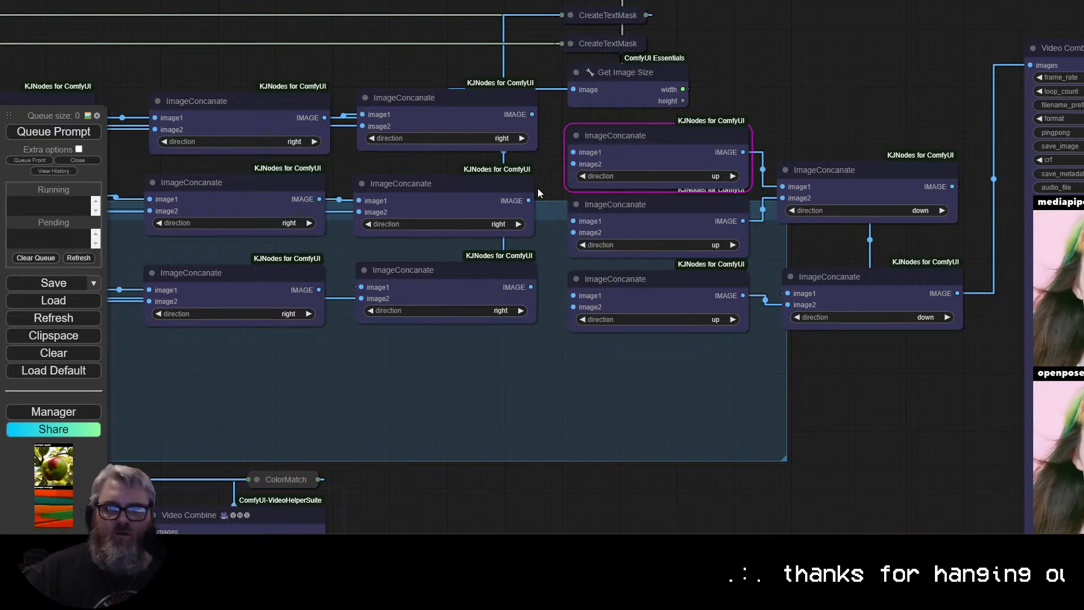
Expand the openpose CreateTextMask node to check its settings and collapse it again.
drag(542, 147, 421, 242)
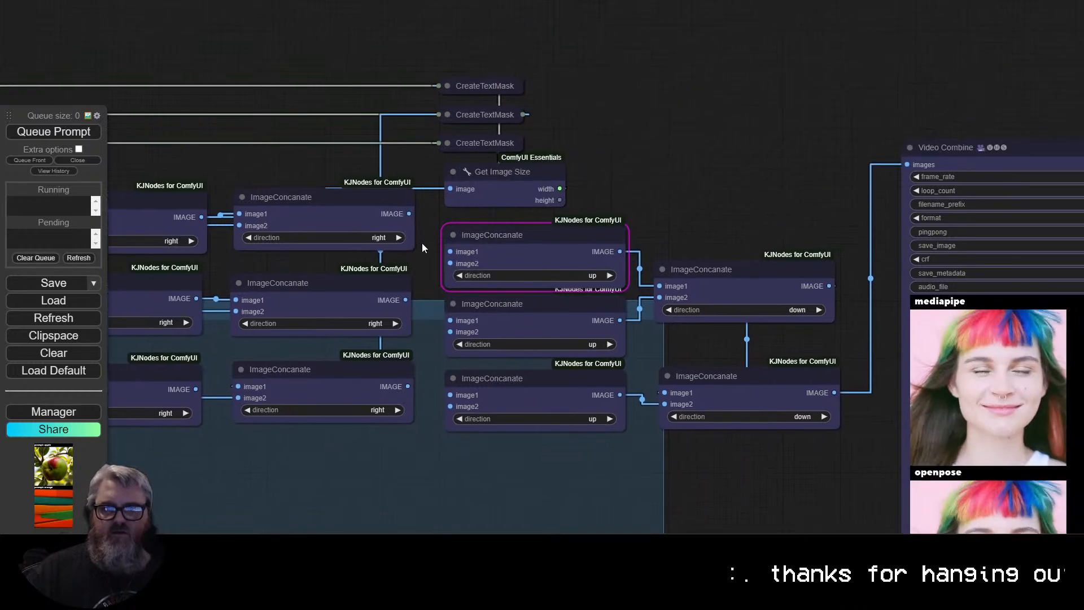
click(447, 115)
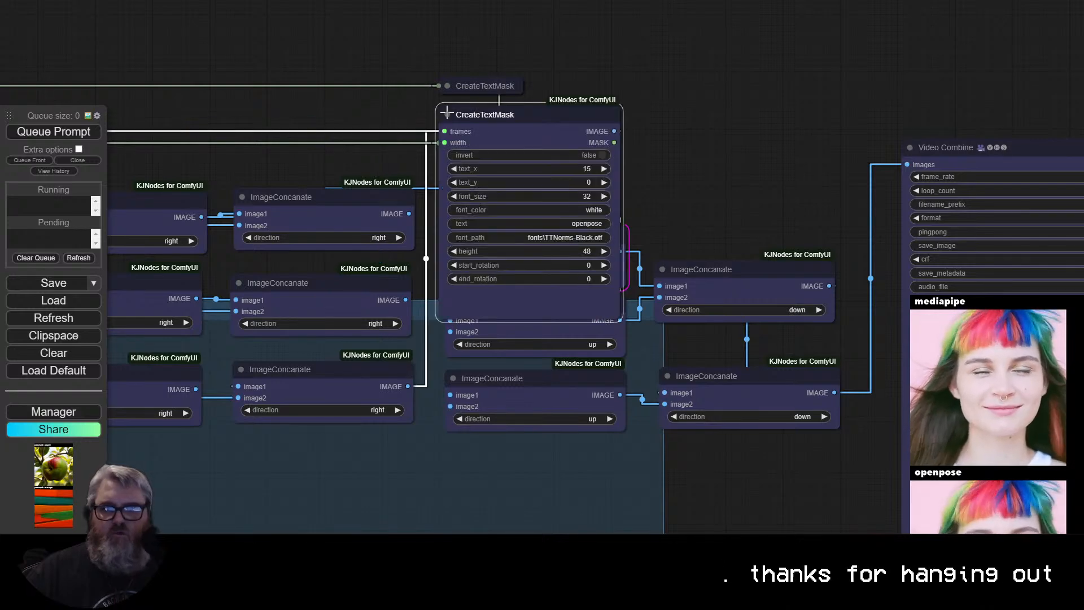
click(447, 113)
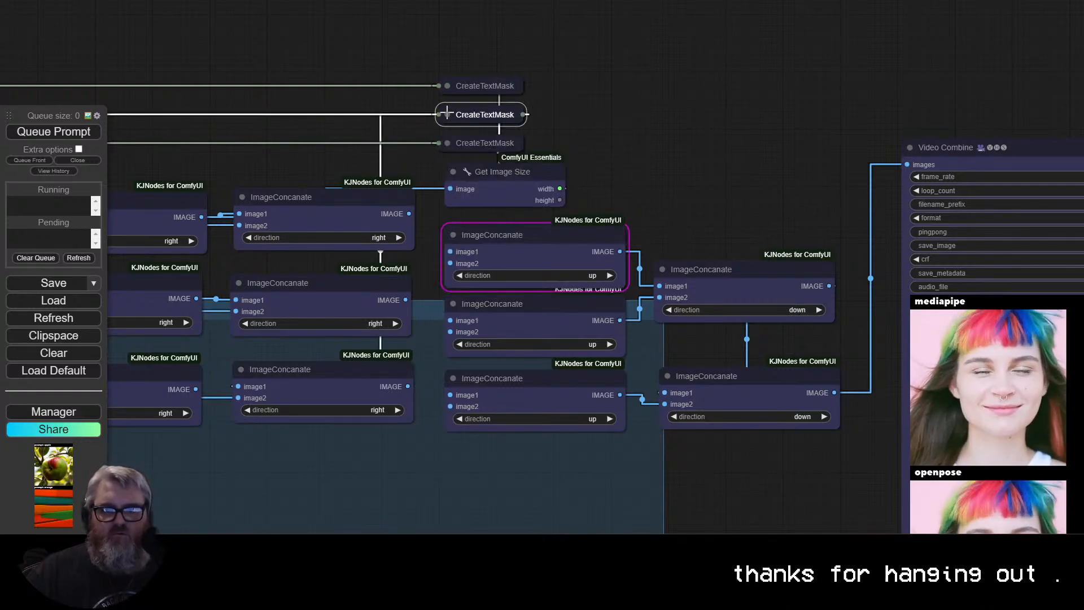
click(447, 114)
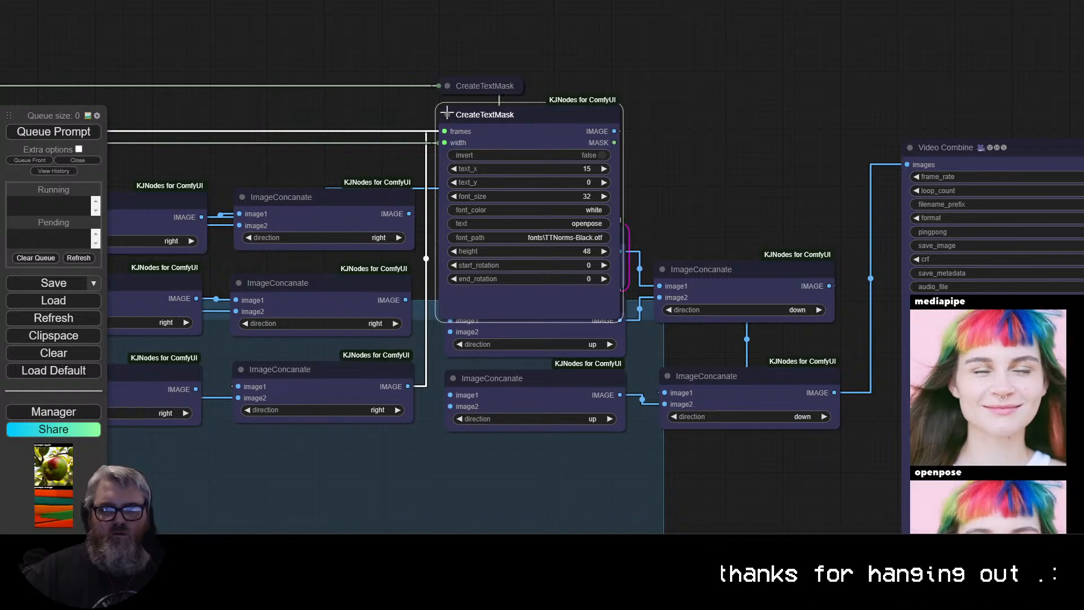
click(447, 114)
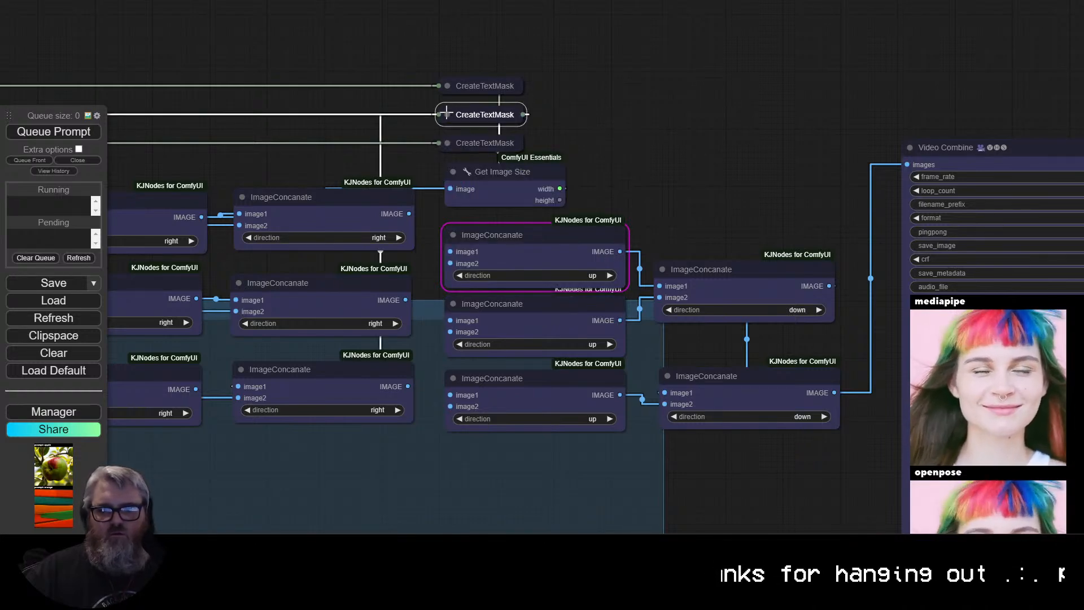
Undo the recent disconnections so the "up" ImageConcanate nodes have their links back.
key(ctrl+z)
key(ctrl+z)
key(ctrl+z)
key(ctrl+z)
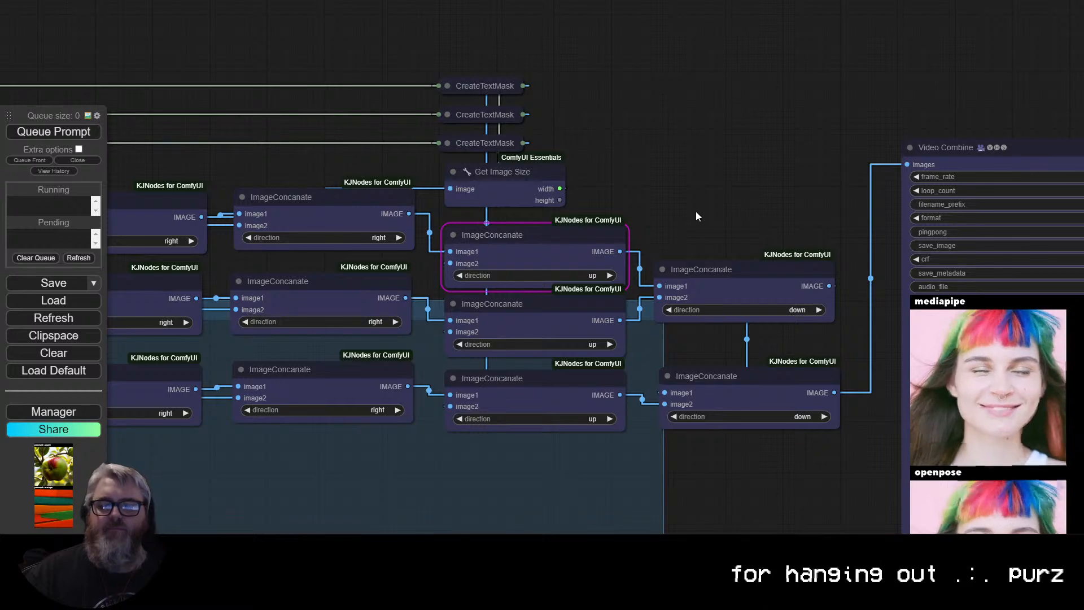
Feed Get Image Size from the top row's new last ImageConcanate and place it above that row.
drag(696, 211, 725, 202)
drag(543, 160, 753, 138)
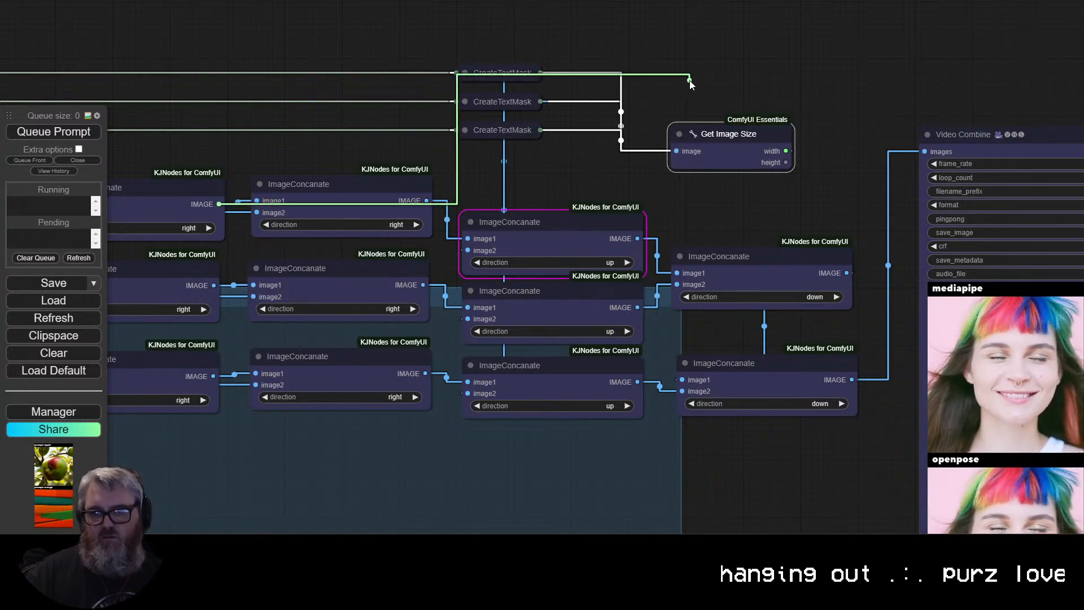
drag(689, 81, 690, 80)
click(804, 108)
drag(756, 133, 241, 3)
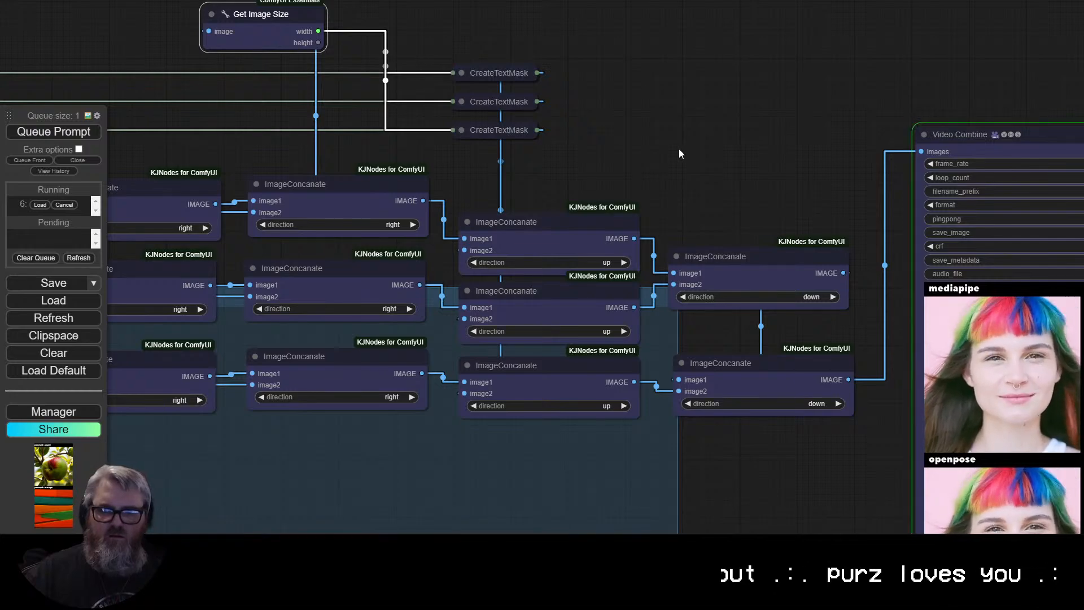
Examine the comparison grid in the final Video Combine preview, including the colour-matched column.
drag(678, 148, 227, 49)
scroll(415, 109, down, 1)
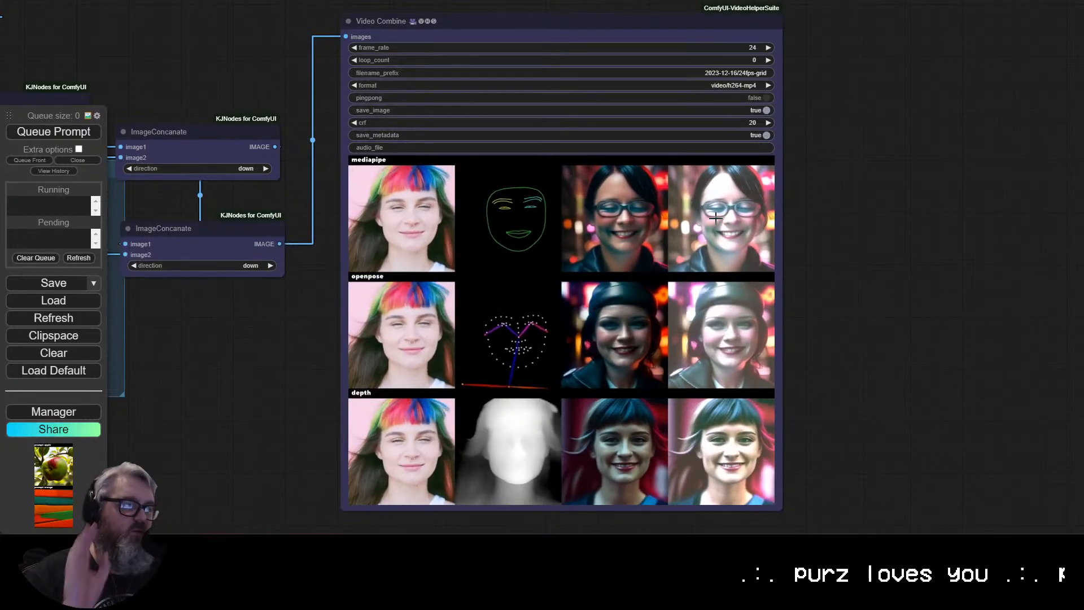
scroll(881, 263, up, 2)
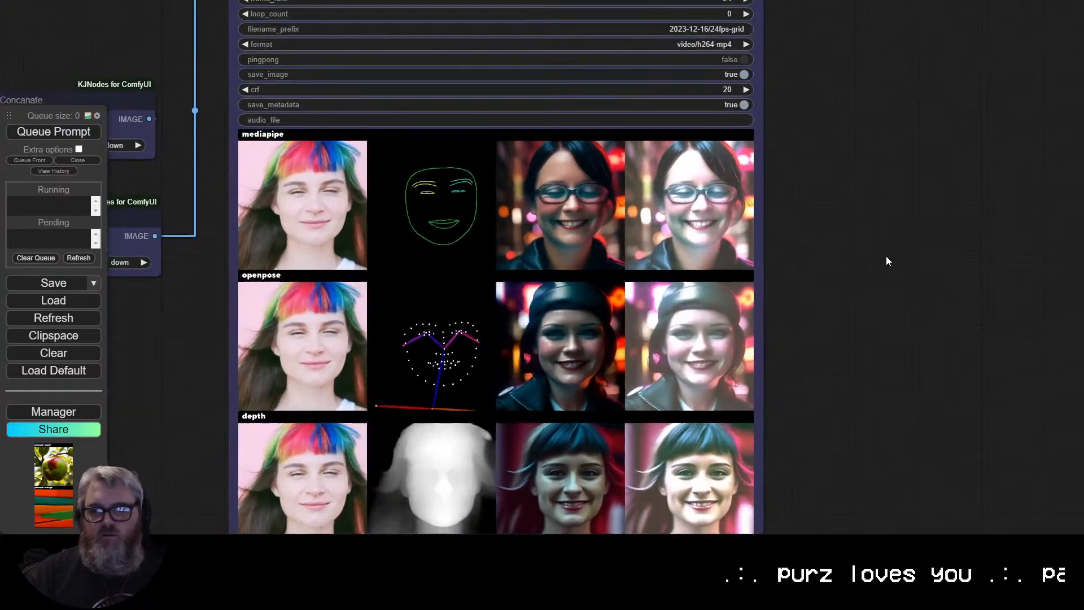
drag(910, 239, 918, 216)
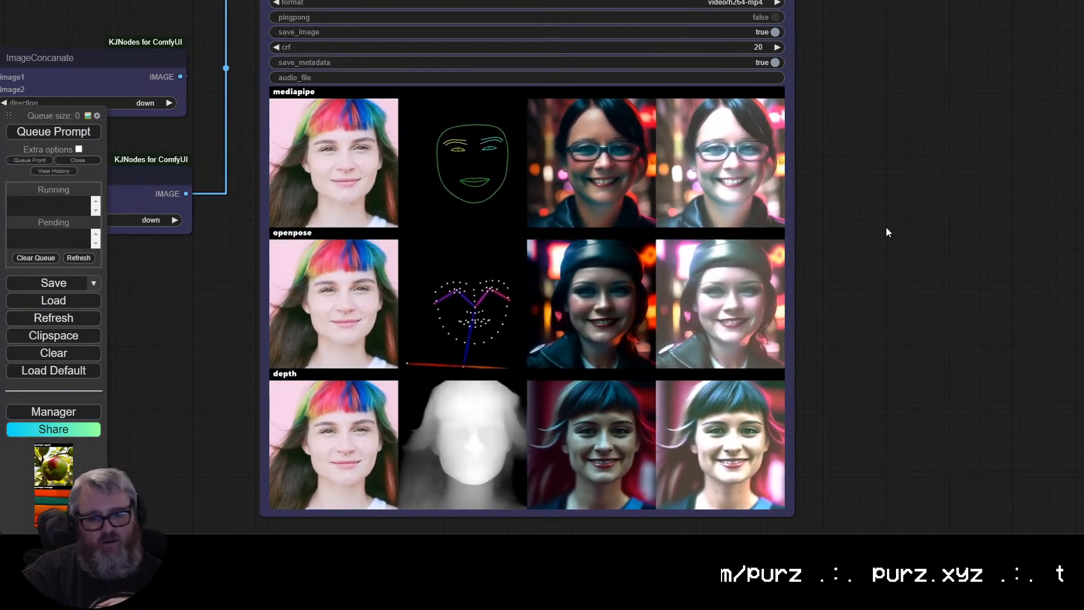
scroll(398, 182, down, 7)
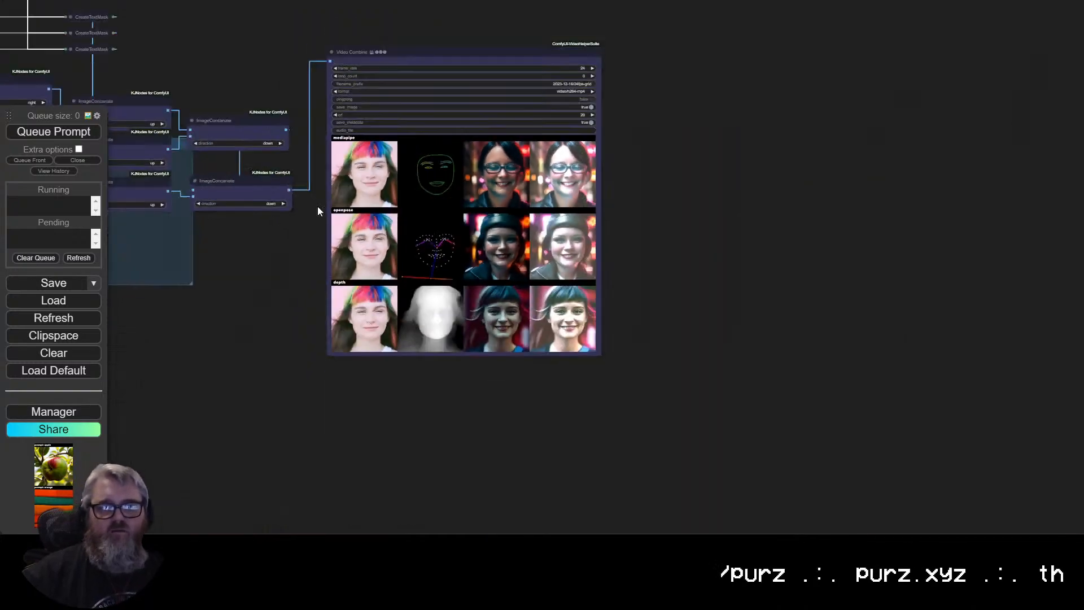
Resize the Grid Assembly group to a wider, shorter frame extending past the final Video Combine.
drag(199, 254, 656, 304)
scroll(602, 322, down, 2)
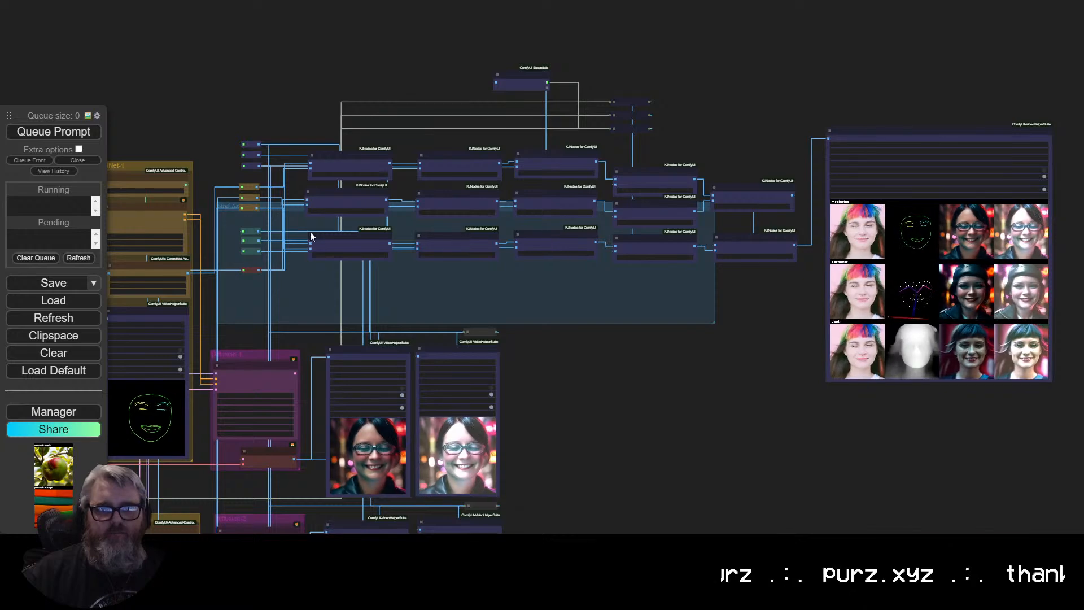
drag(713, 318, 826, 276)
drag(1010, 304, 1077, 301)
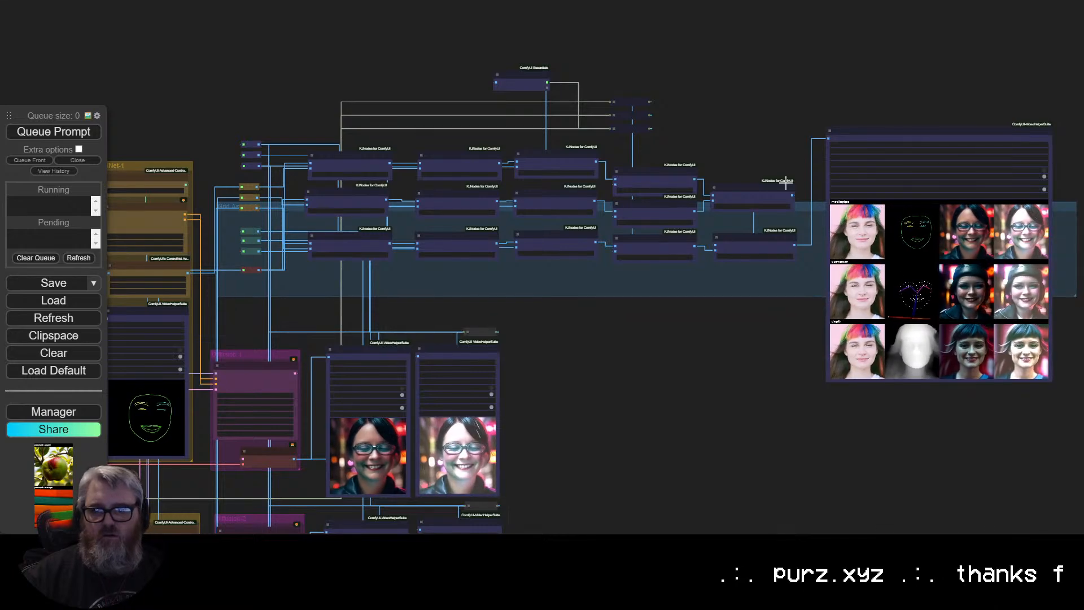
Select all the grid assembly nodes together with the final Video Combine and move them up, clear of the Diffusion nodes.
drag(237, 43, 931, 292)
ctrl+click(857, 130)
drag(858, 130, 876, 0)
Move the Grid Assembly group frame away from the nodes and remove it.
drag(654, 194, 1081, 338)
drag(742, 413, 745, 416)
drag(742, 345, 797, 376)
right_click(801, 371)
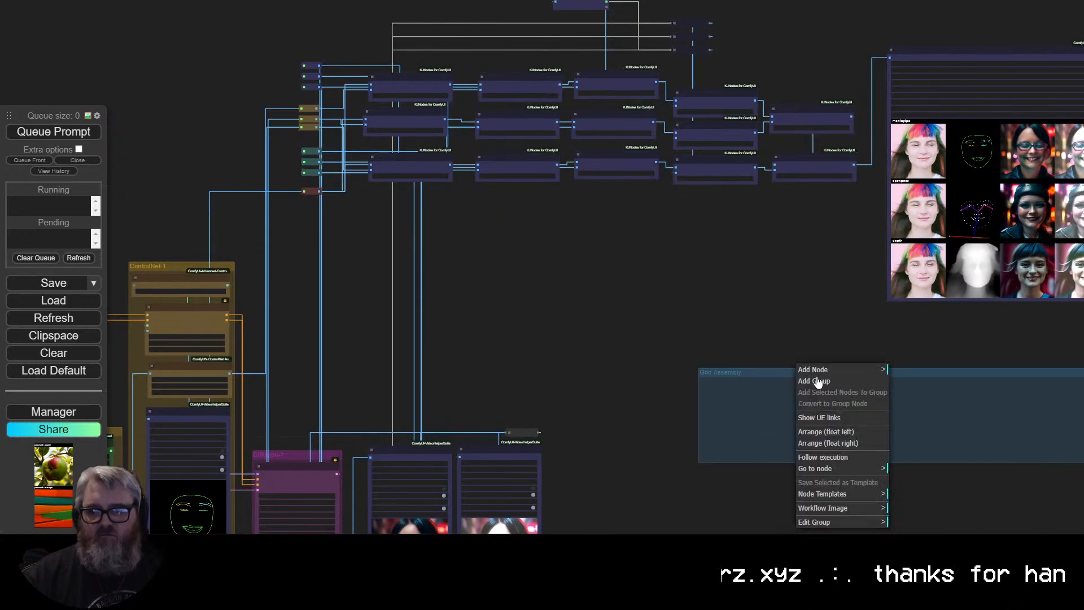
click(829, 522)
click(903, 521)
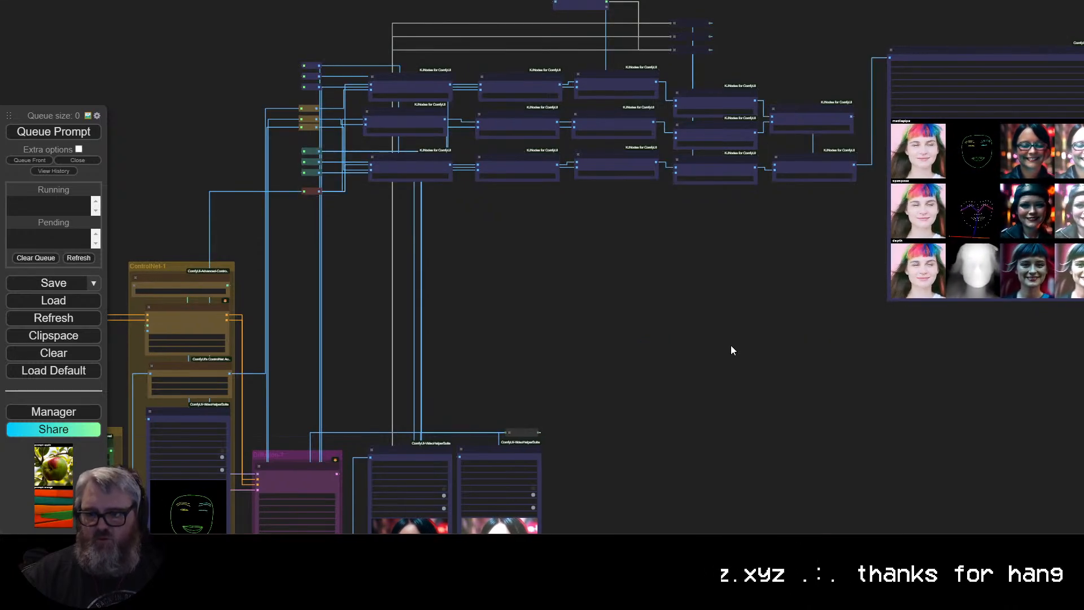
Move the final Video Combine down beside the colour-matched Video Combine nodes of the Diffusion branches.
scroll(731, 349, down, 3)
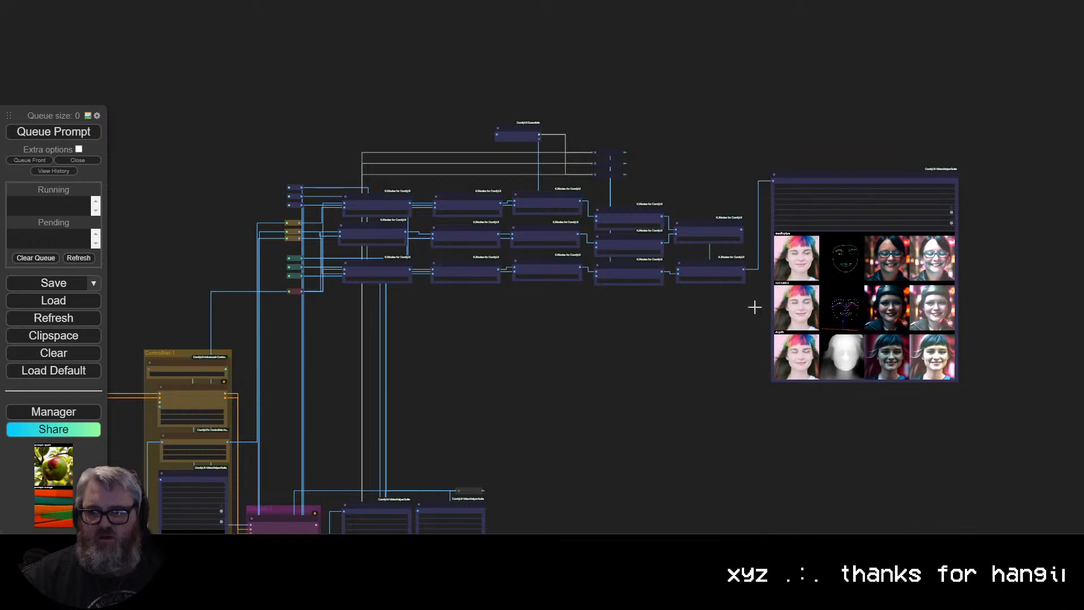
drag(618, 397, 554, 171)
scroll(683, 85, down, 1)
drag(670, 105, 637, 159)
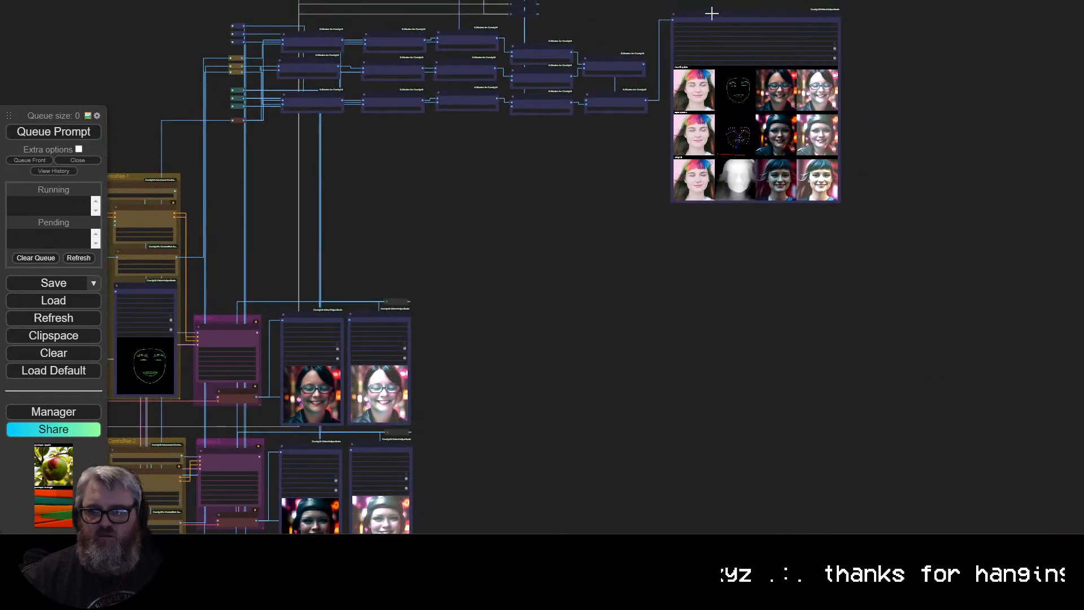
drag(714, 12, 464, 334)
drag(482, 251, 558, 411)
Select all the grid assembly nodes, including Get Image Size and the CreateTextMask nodes, and add a group around them.
scroll(564, 330, up, 4)
drag(572, 326, 604, 391)
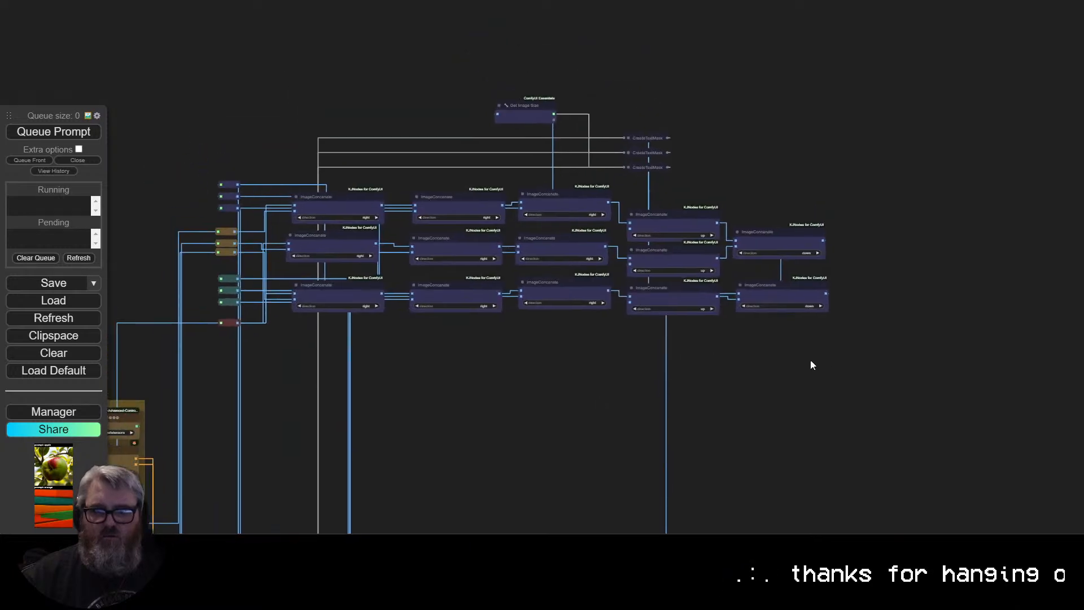
drag(289, 93, 198, 59)
right_click(518, 342)
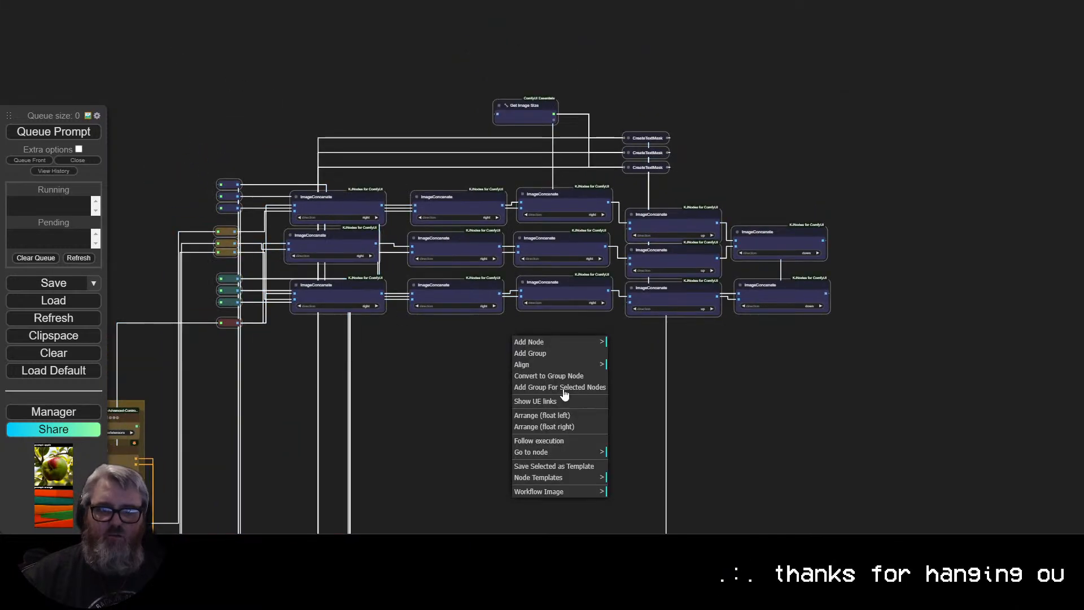
click(550, 387)
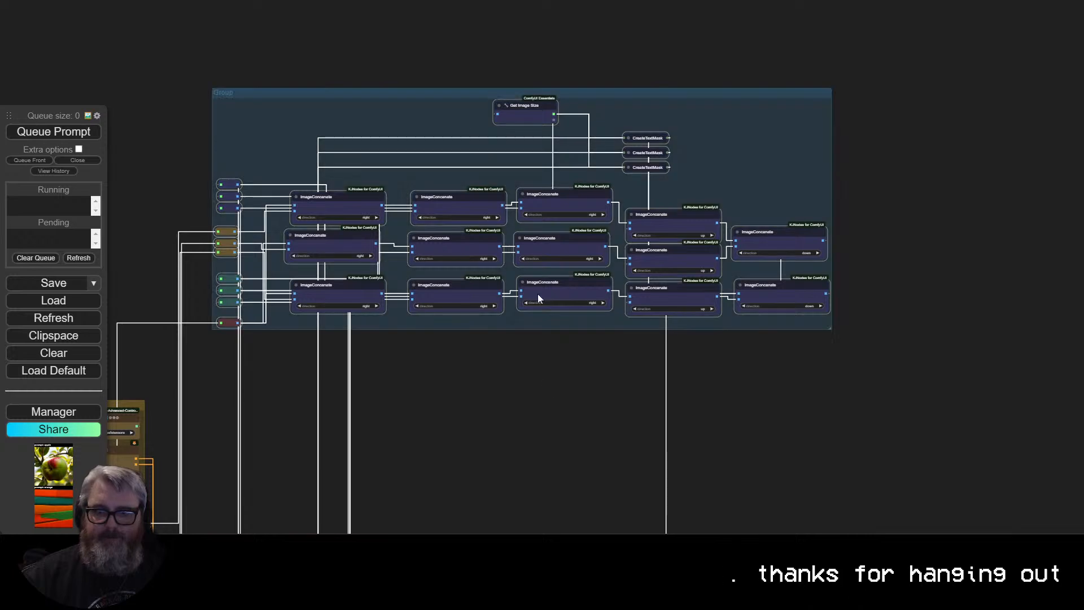
Move the new group down to just above the Diffusion nodes and title it Grid Assembly.
drag(371, 83, 398, 56)
right_click(397, 57)
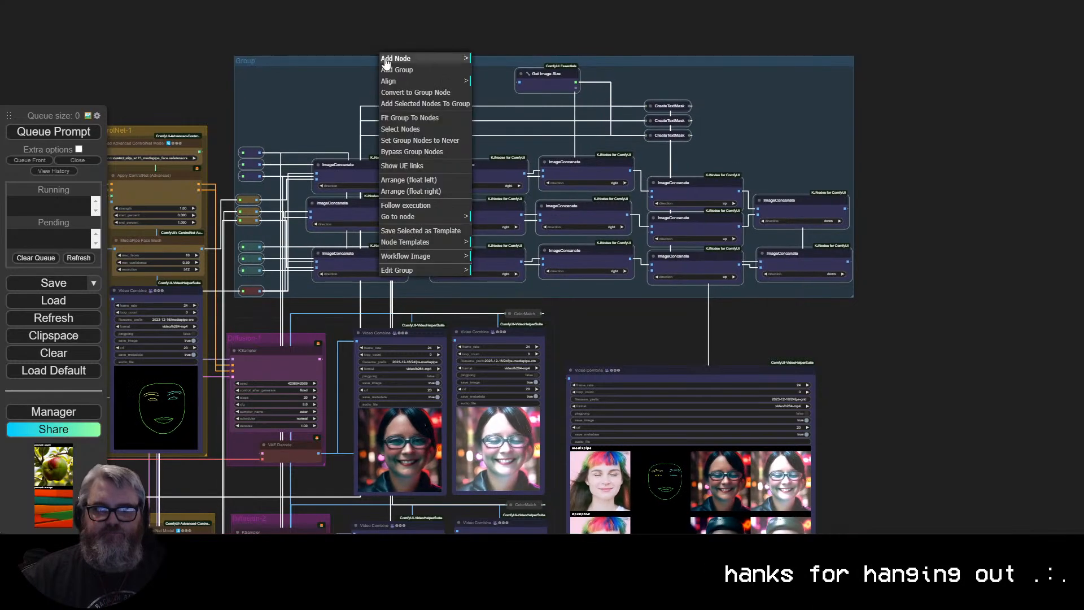
click(426, 270)
click(480, 285)
text(G)
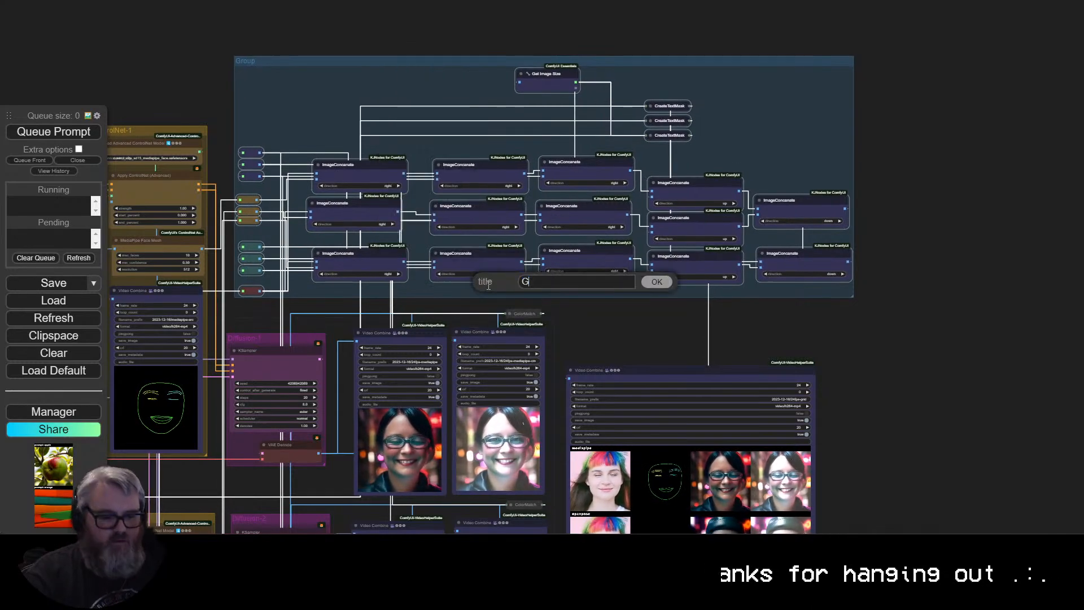
text(rid Assembly)
key(Return)
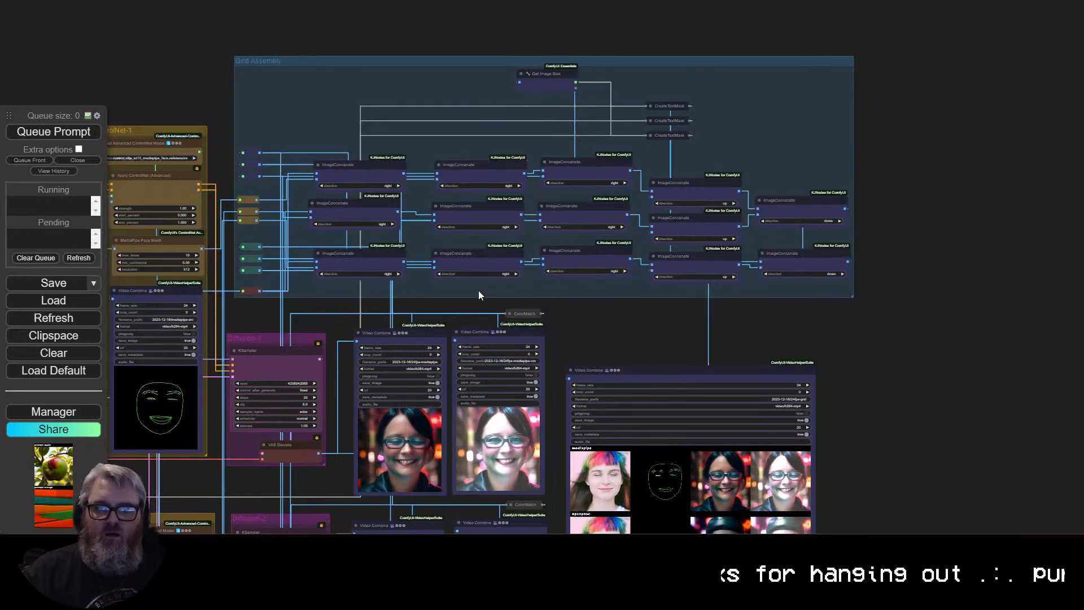
Align the first column of three ImageConcanate nodes in the Grid Assembly group, beside the coloured input reroutes.
scroll(468, 296, up, 5)
drag(472, 295, 514, 117)
drag(515, 121, 490, 114)
drag(434, 116, 373, 117)
drag(360, 188, 364, 191)
drag(373, 260, 369, 255)
Align the second and third columns of ImageConcanate nodes with the first column's rows and close the gaps between them.
drag(527, 268, 526, 269)
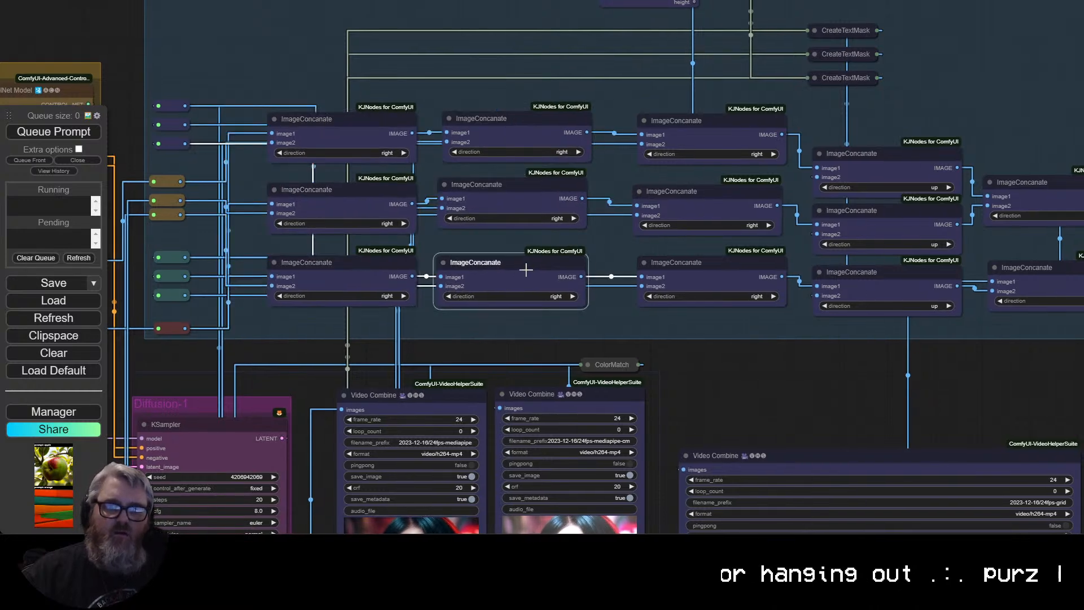
drag(519, 202, 517, 197)
drag(519, 118, 510, 117)
drag(655, 120, 627, 118)
drag(703, 186, 682, 182)
drag(688, 262, 661, 260)
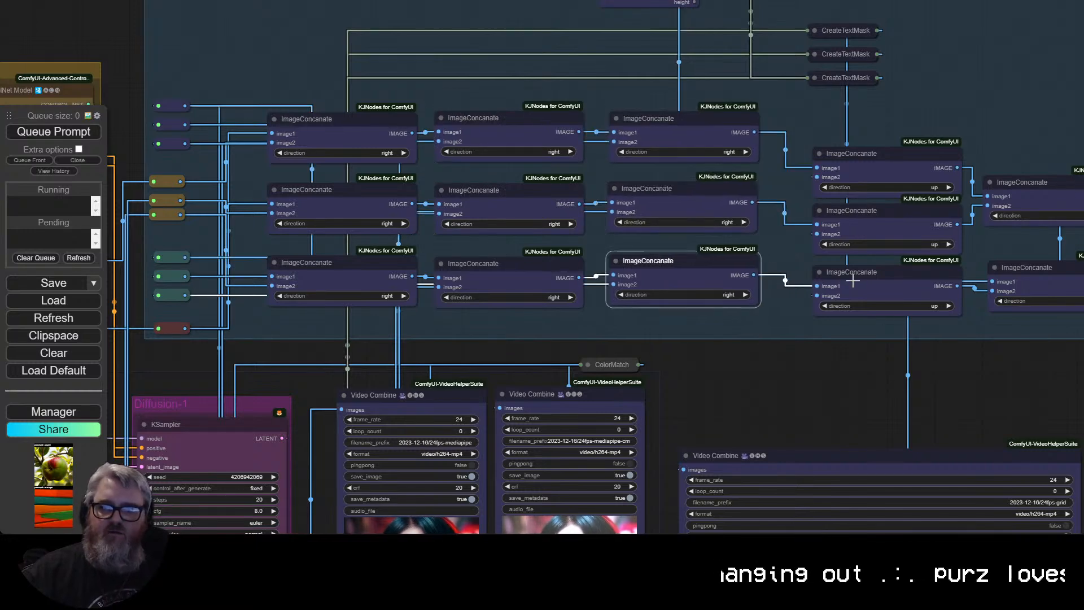
Line up the three ImageConcanate nodes with direction up as a fourth column matching the existing rows.
drag(852, 280, 825, 268)
drag(874, 214, 848, 199)
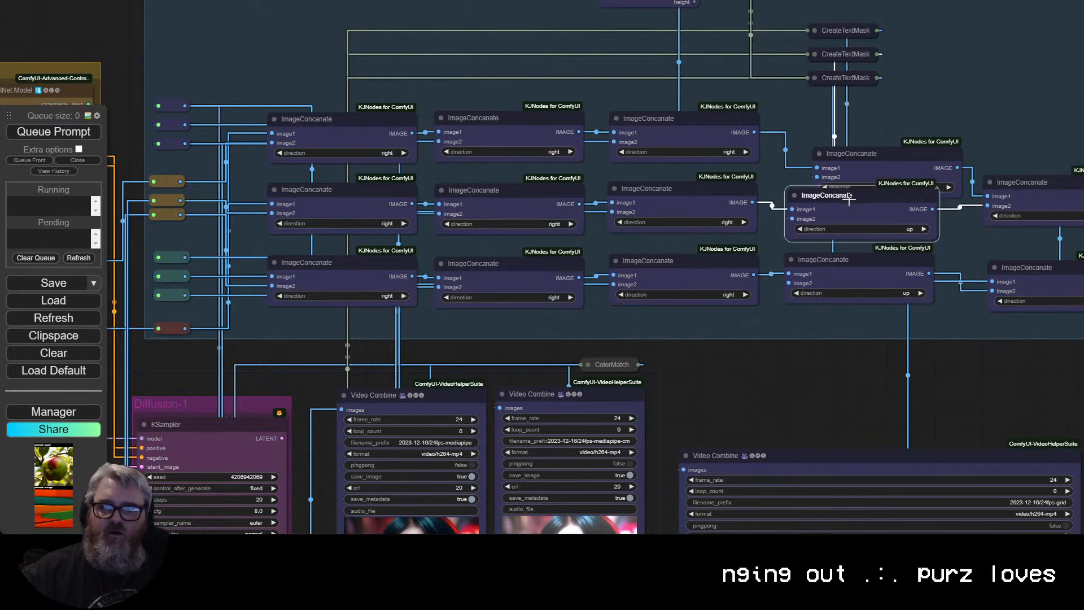
drag(895, 149, 867, 122)
drag(863, 194, 865, 188)
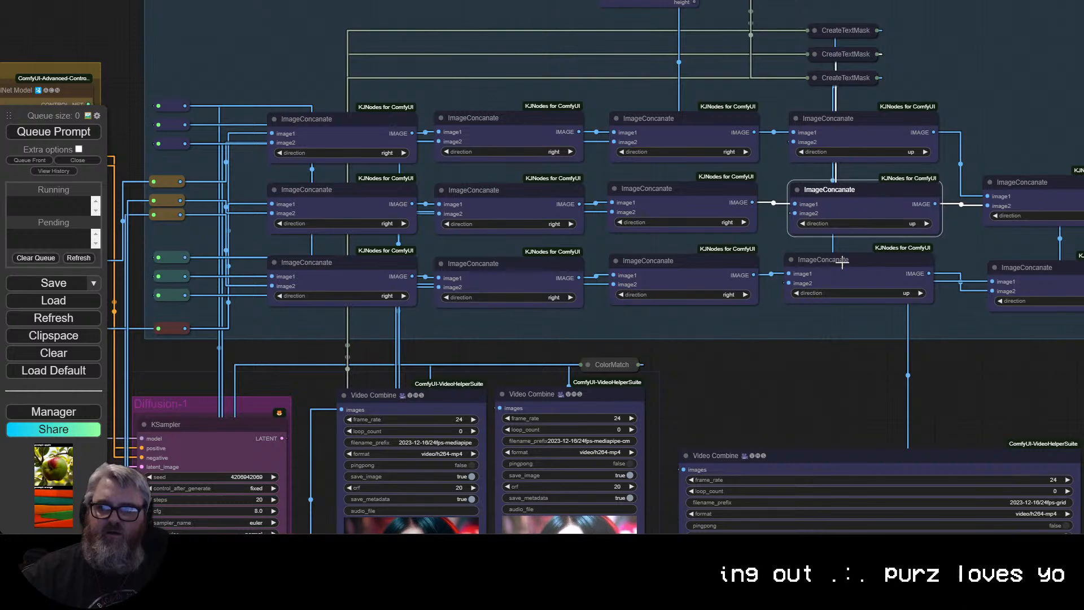
drag(842, 261, 842, 263)
Move the two final ImageConcanate nodes with direction down closer to the fourth column, stacked one above the other.
drag(1020, 144, 690, 167)
drag(699, 208, 682, 171)
drag(706, 291, 693, 254)
Move the three CreateTextMask nodes closer above the fourth column and place Get Image Size above the final two ImageConcanate nodes.
drag(593, 109, 760, 201)
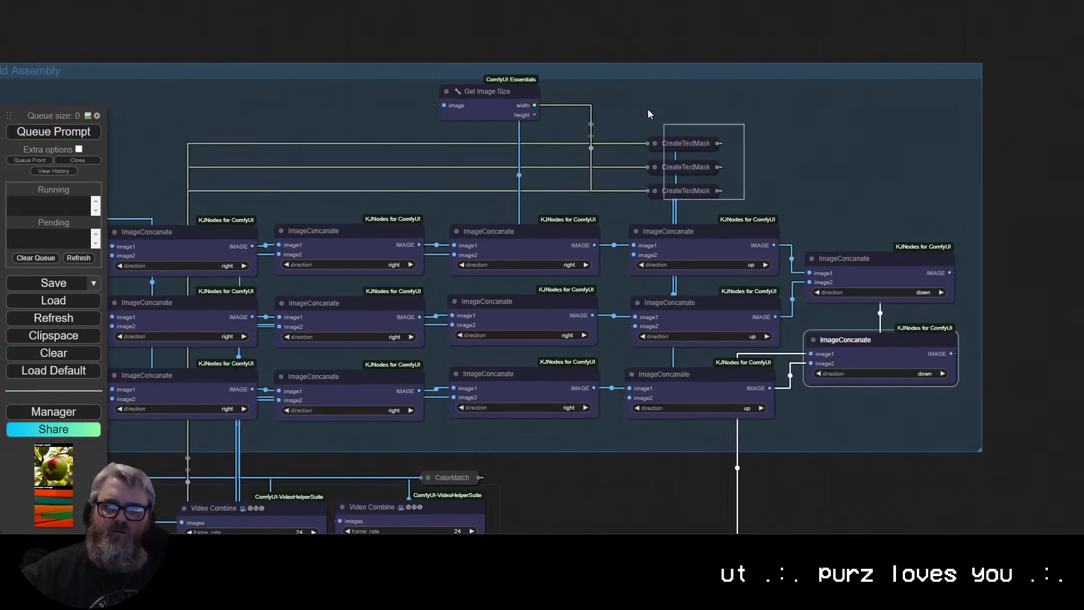
drag(648, 110, 637, 93)
drag(699, 141, 688, 148)
click(610, 117)
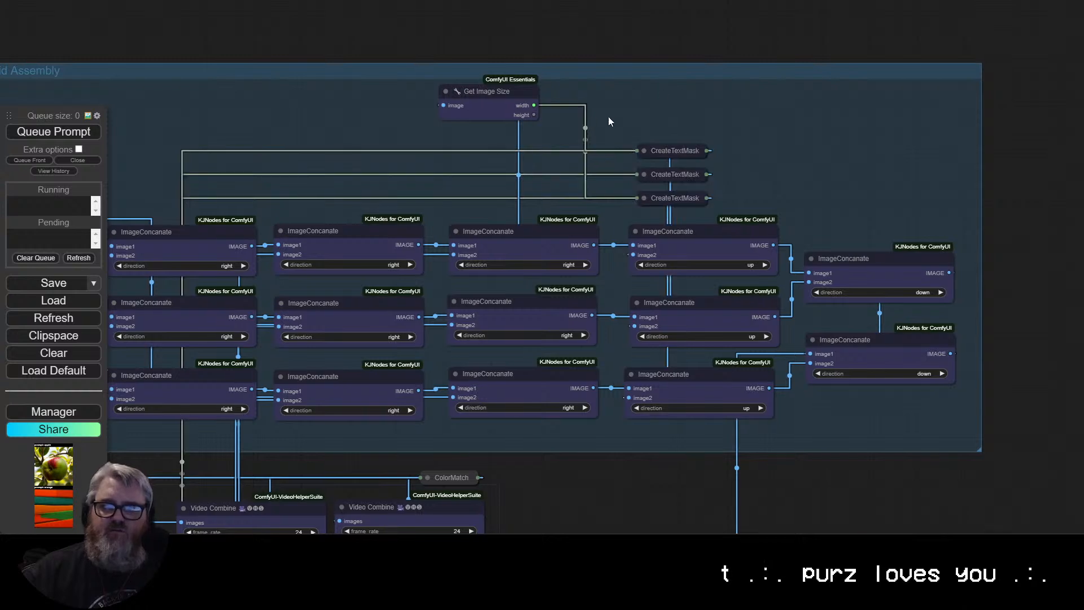
drag(473, 91, 877, 195)
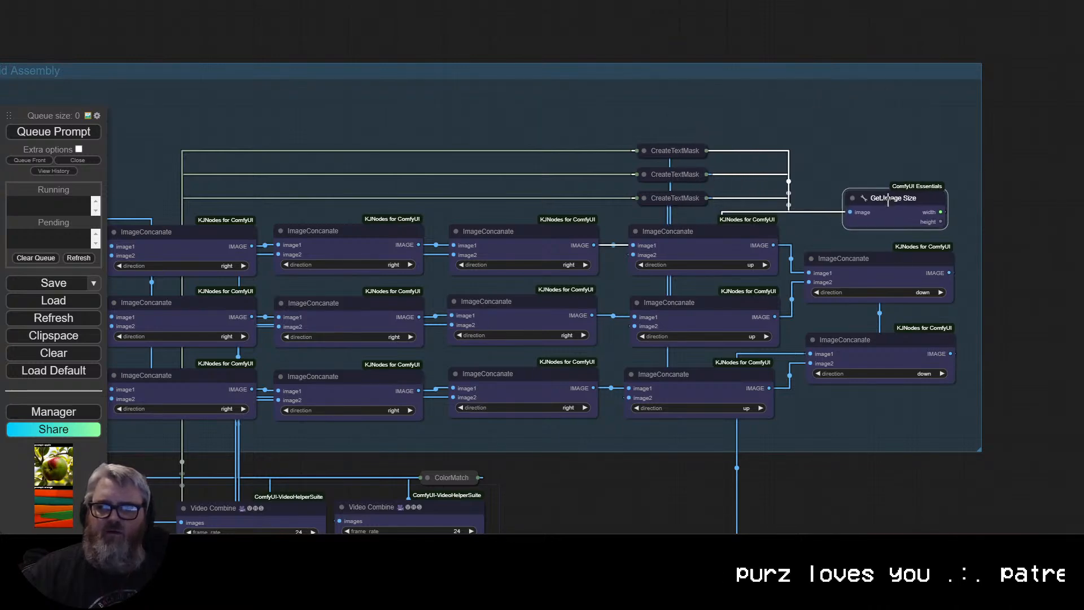
Move all the grid nodes up together inside the Grid Assembly group and shorten the group frame to fit them.
drag(854, 373, 956, 281)
scroll(950, 323, down, 2)
drag(995, 370, 970, 369)
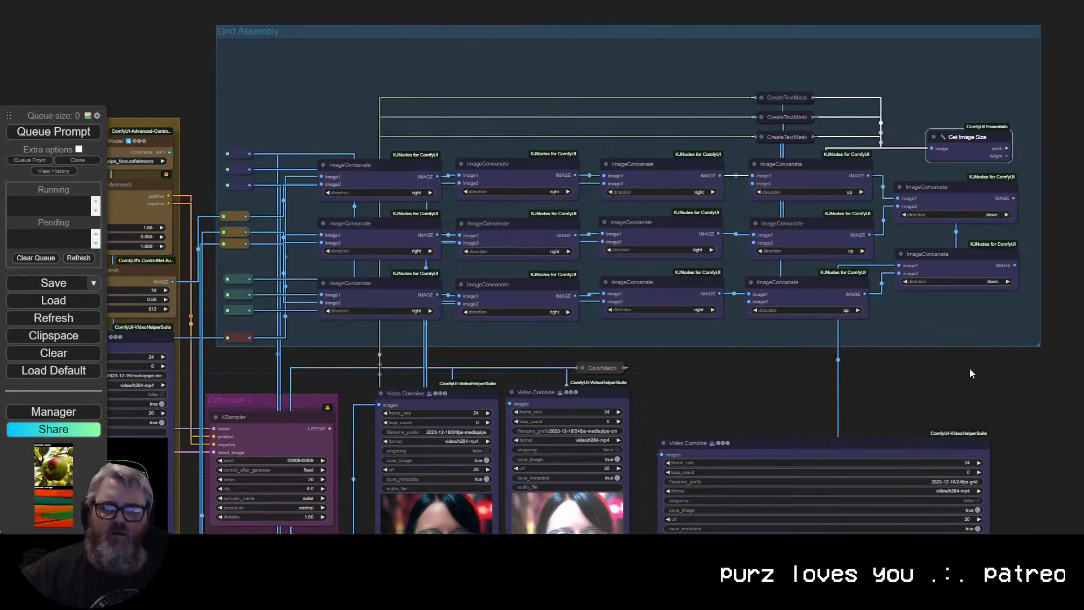
drag(238, 45, 208, 53)
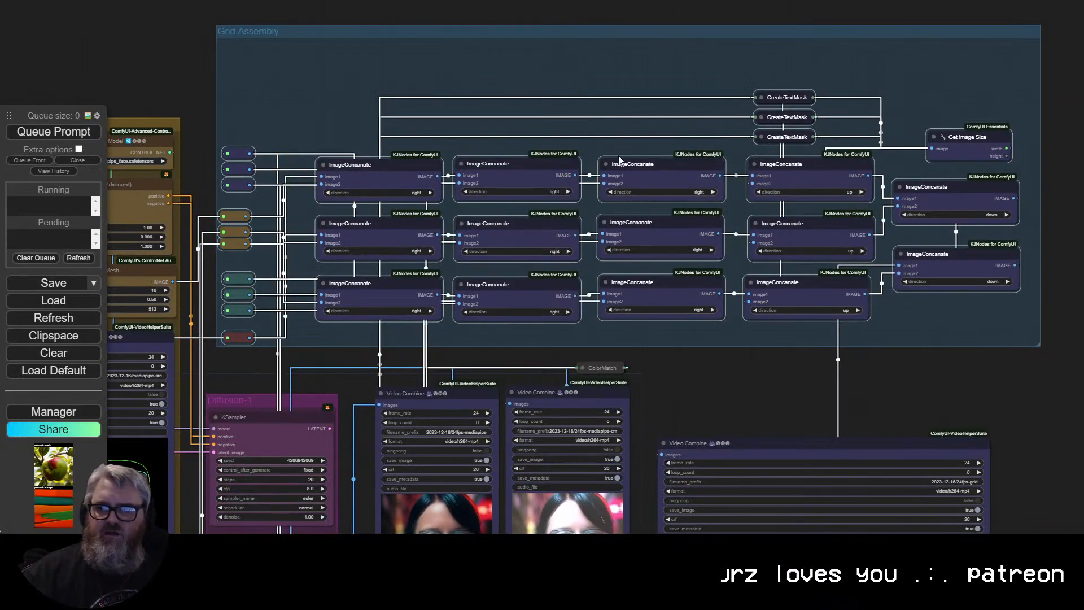
drag(645, 170, 650, 125)
click(1012, 349)
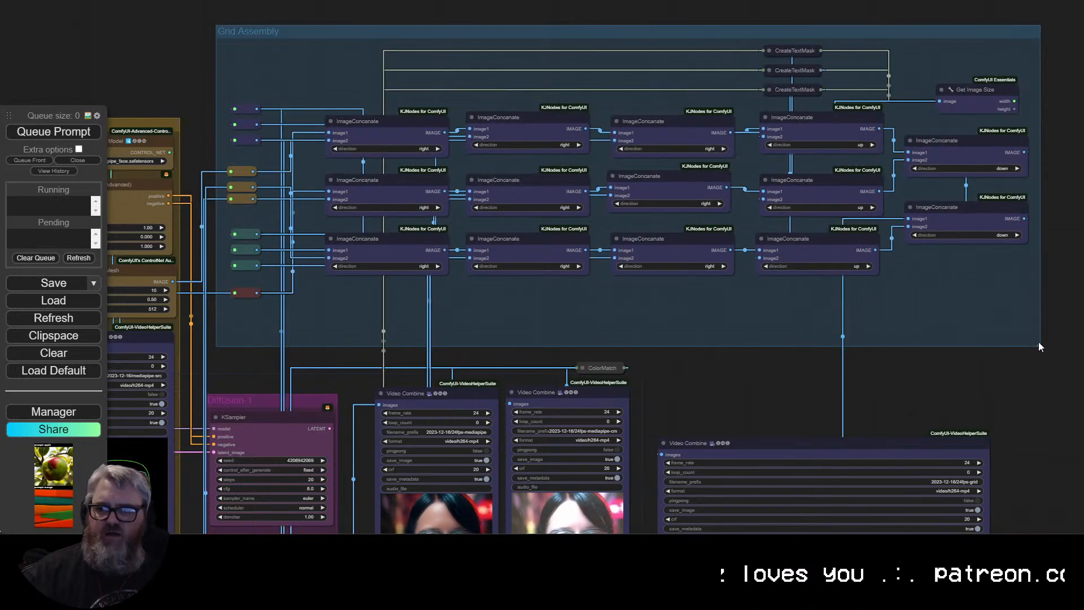
drag(1038, 343, 1037, 306)
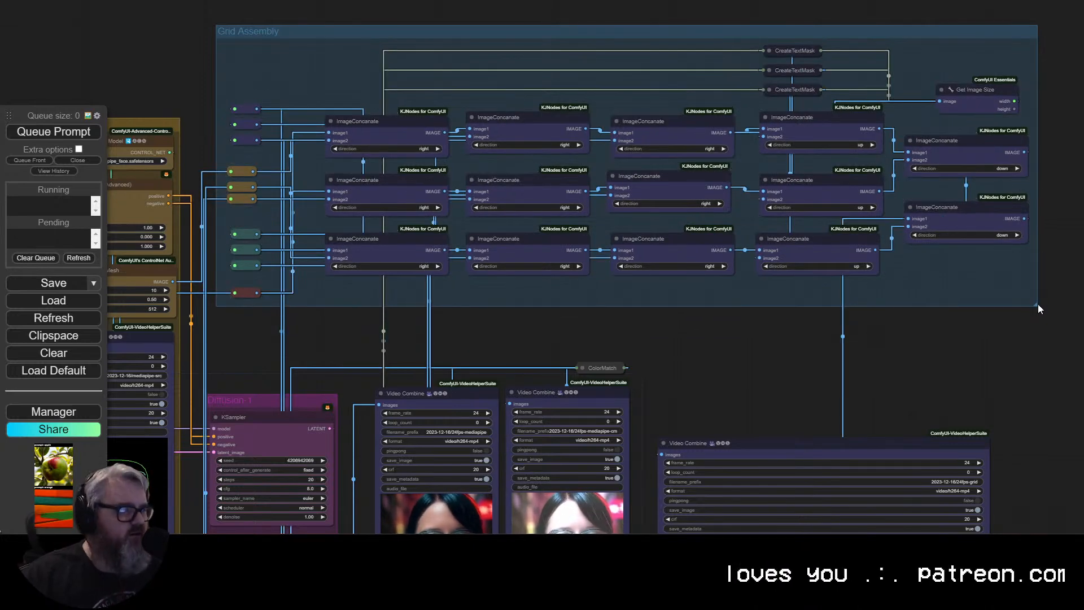